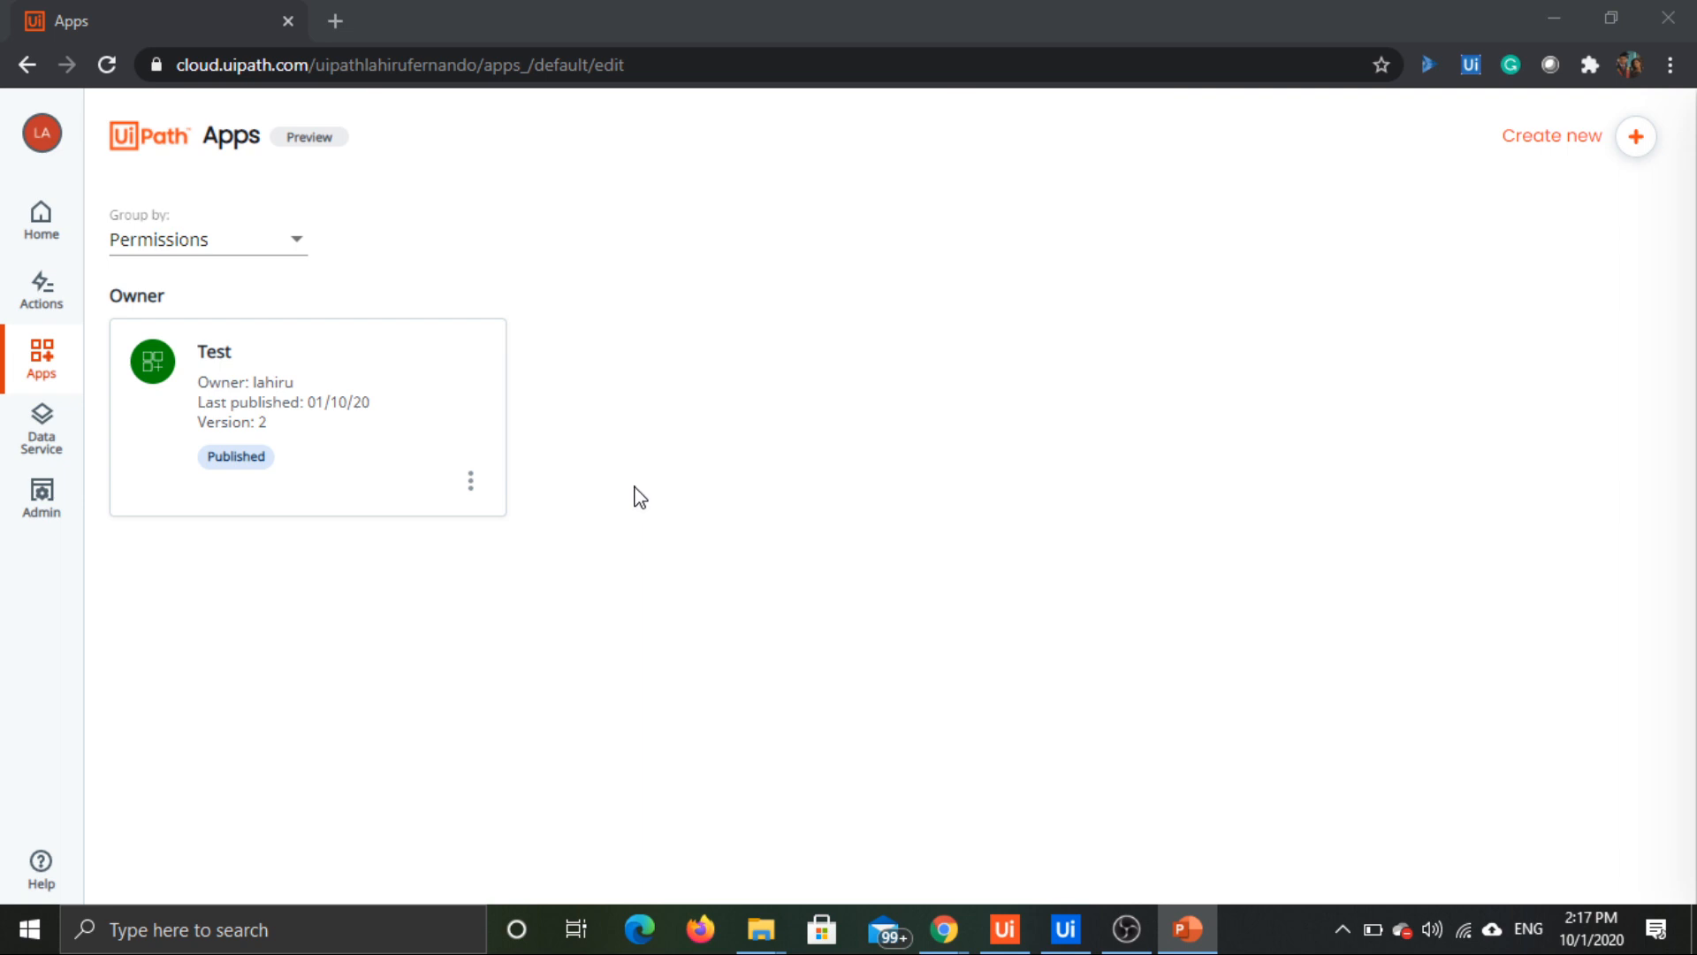
Step: Create a new app named UiPathAppsDemo and dismiss the introductory hints in its editor
mouse_move(485, 349)
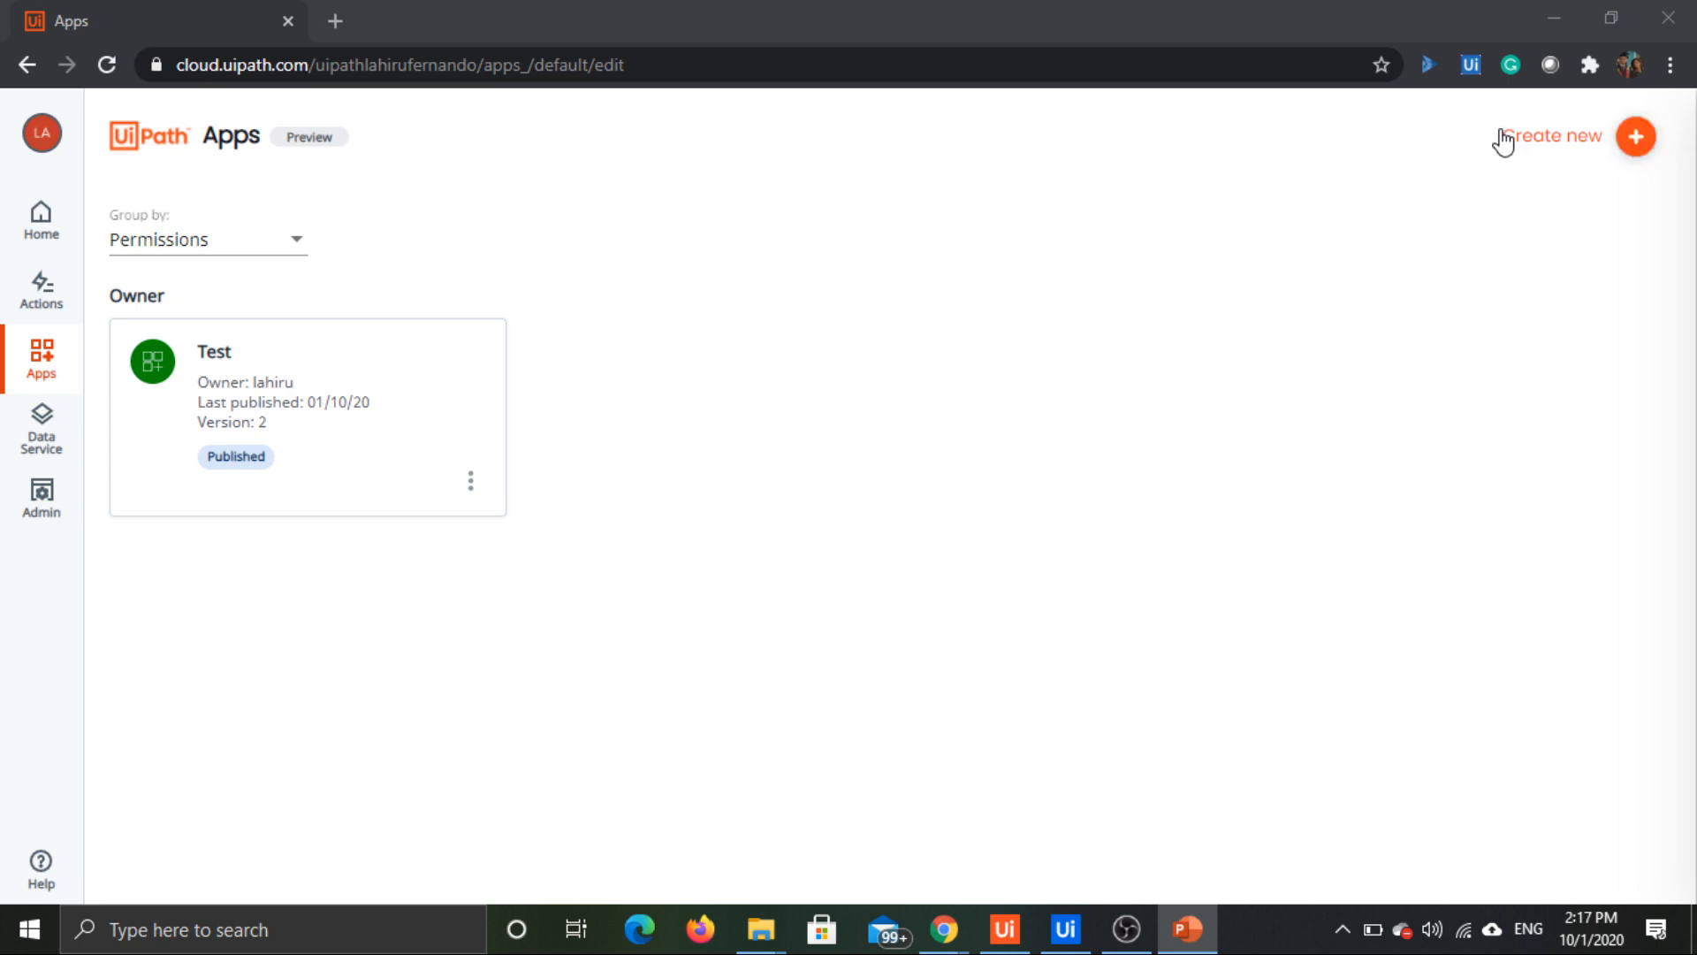
left_click(1637, 137)
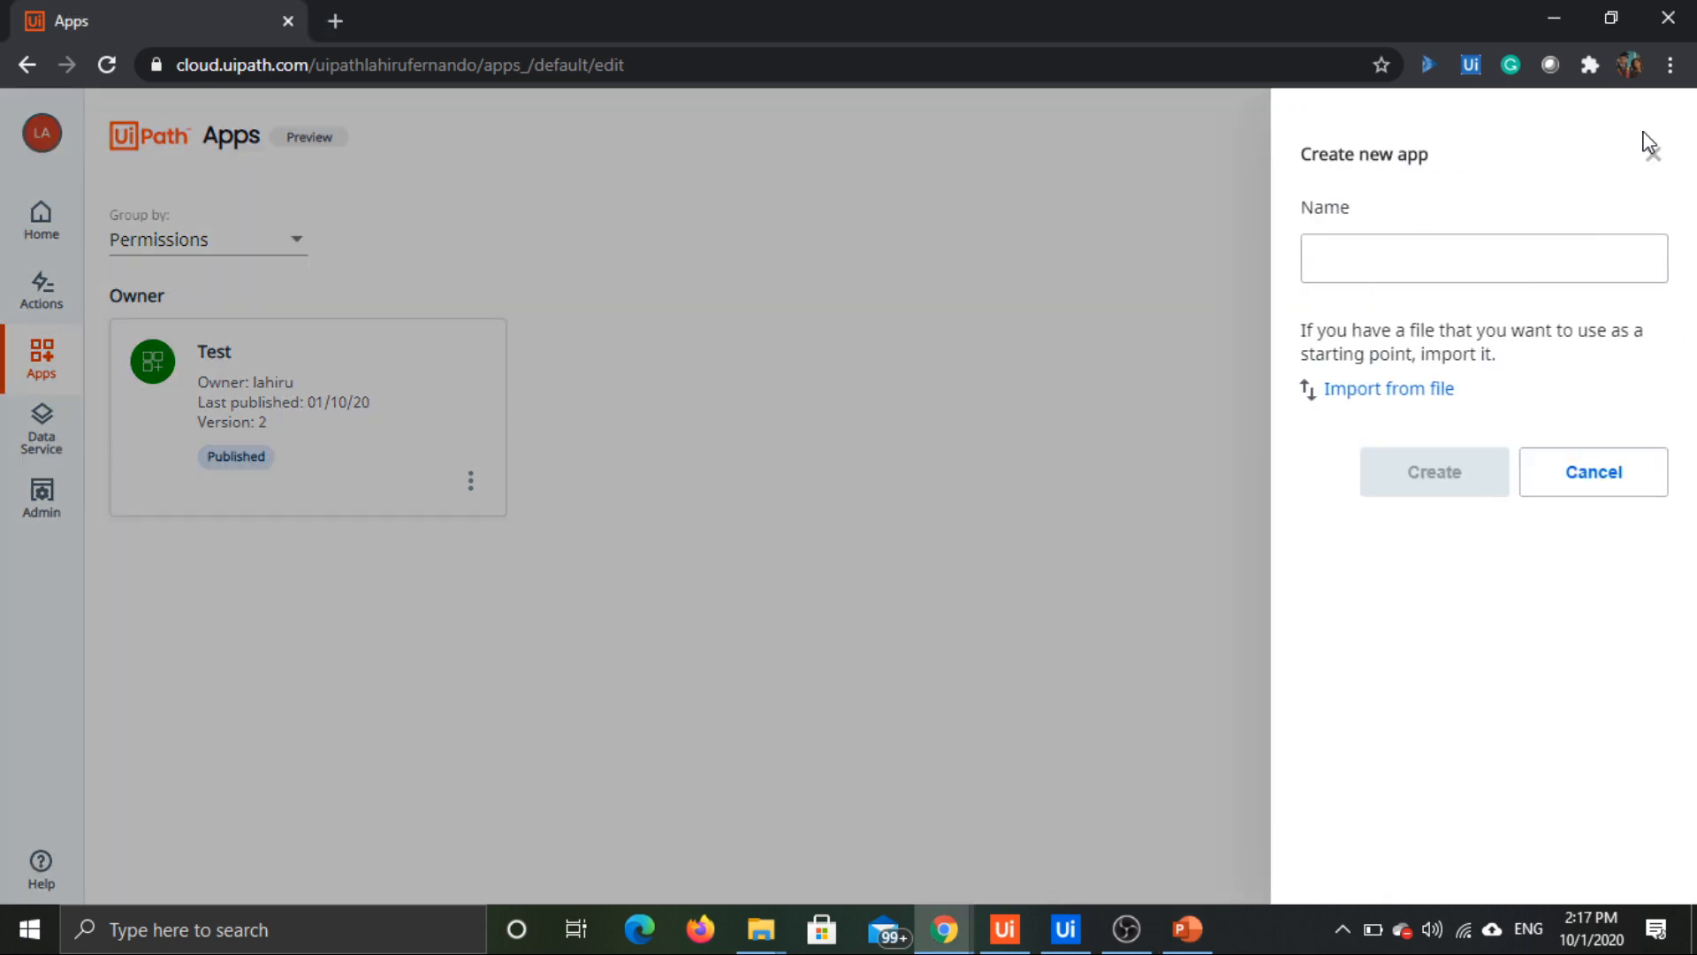
left_click(1546, 247)
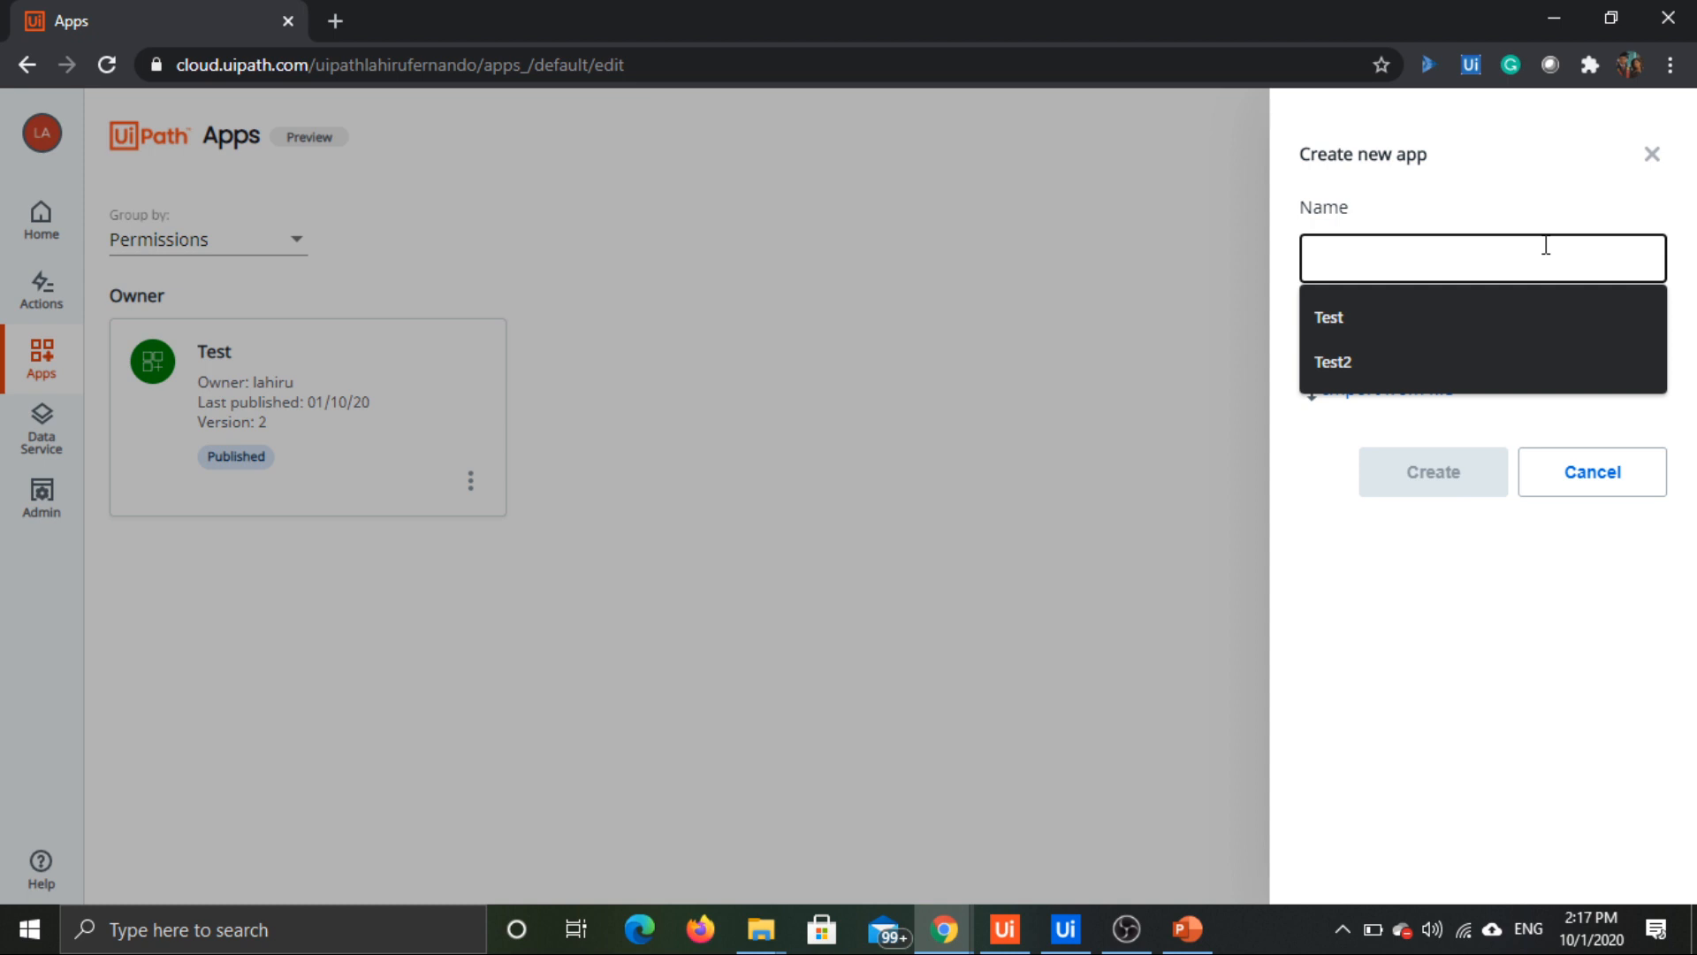
type("UiPathApps")
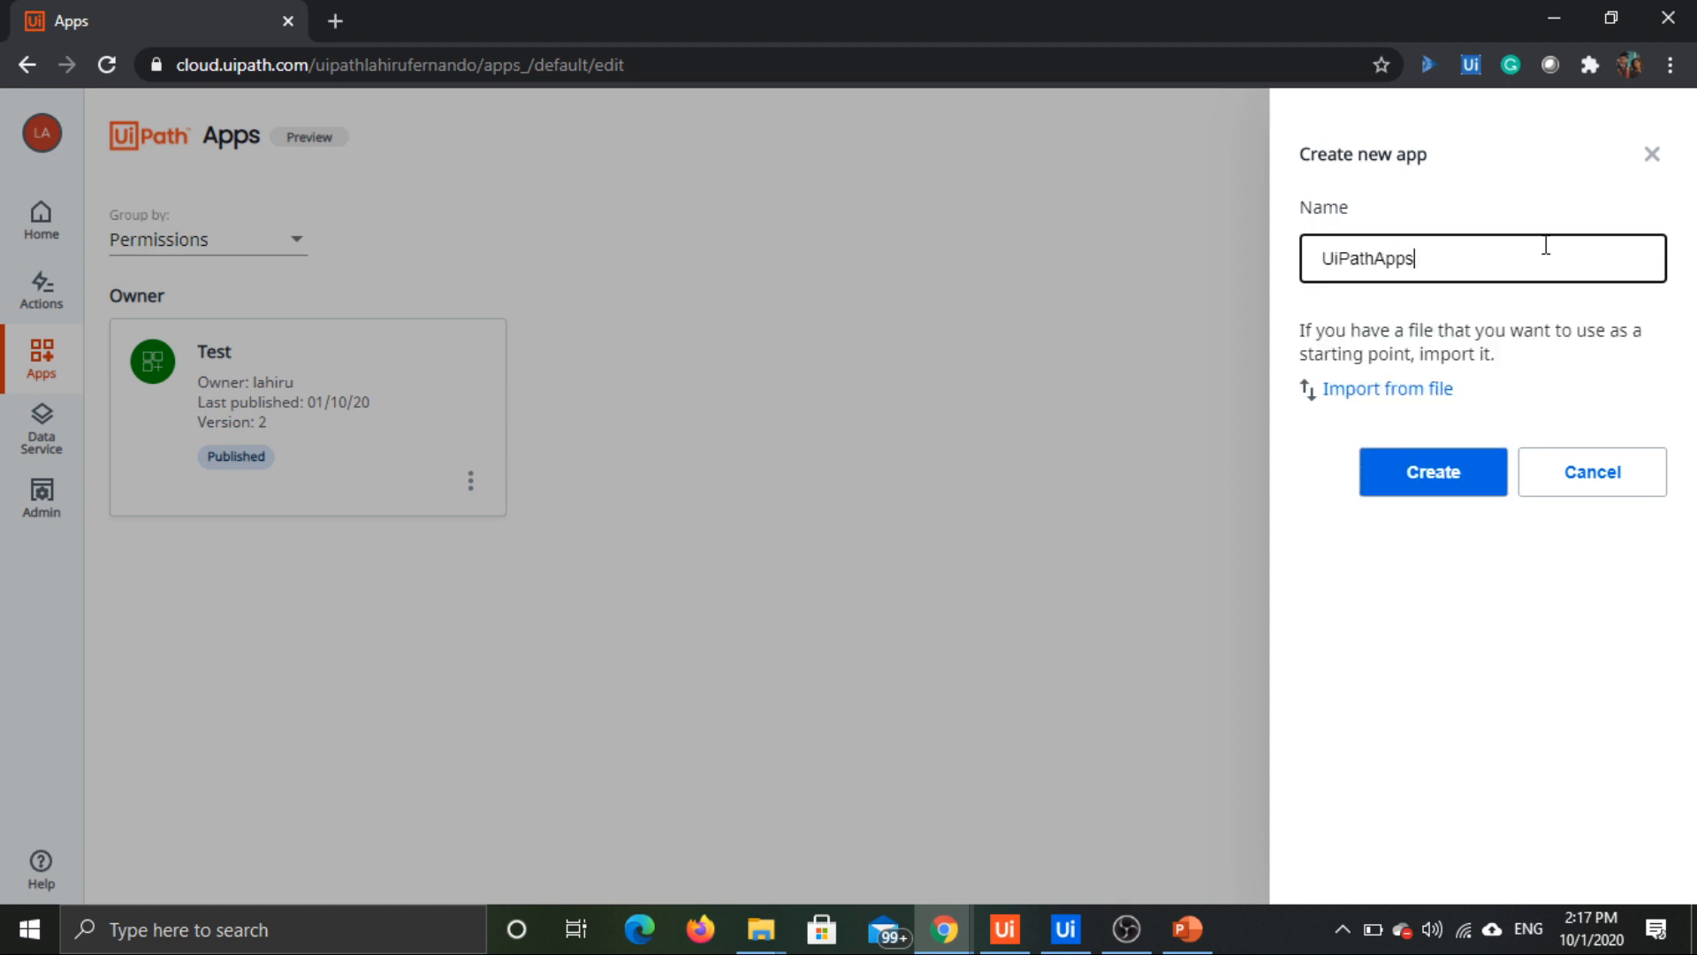
type("Demo")
left_click(1439, 477)
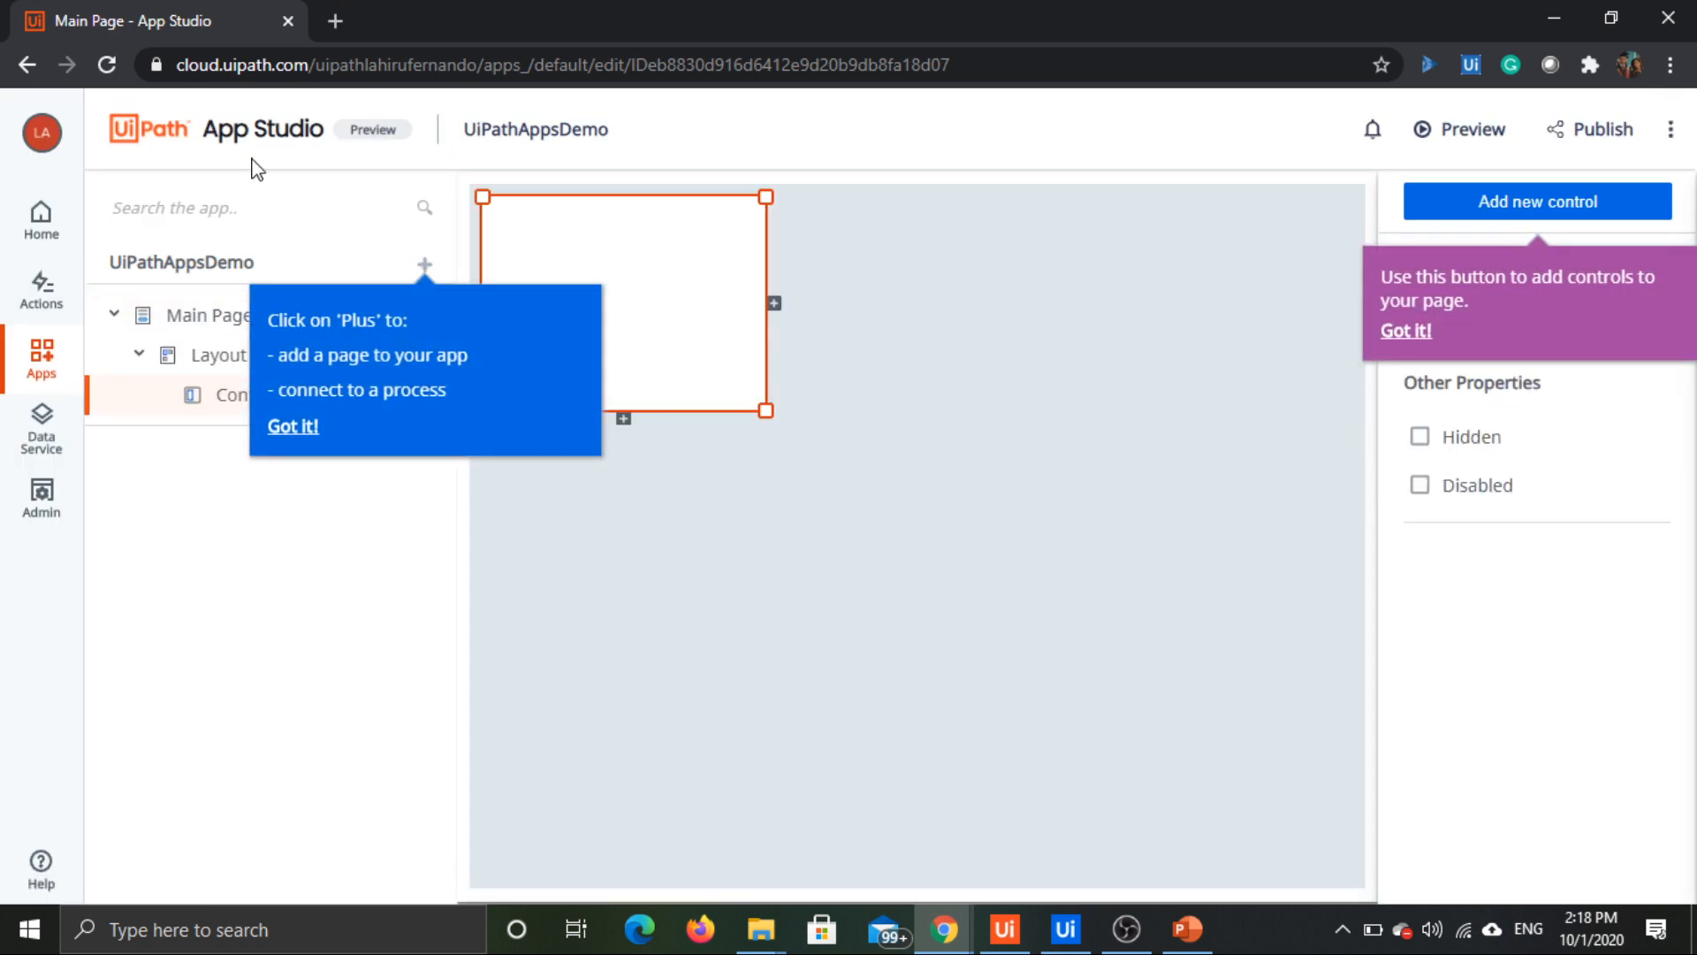
left_click(299, 424)
left_click(279, 427)
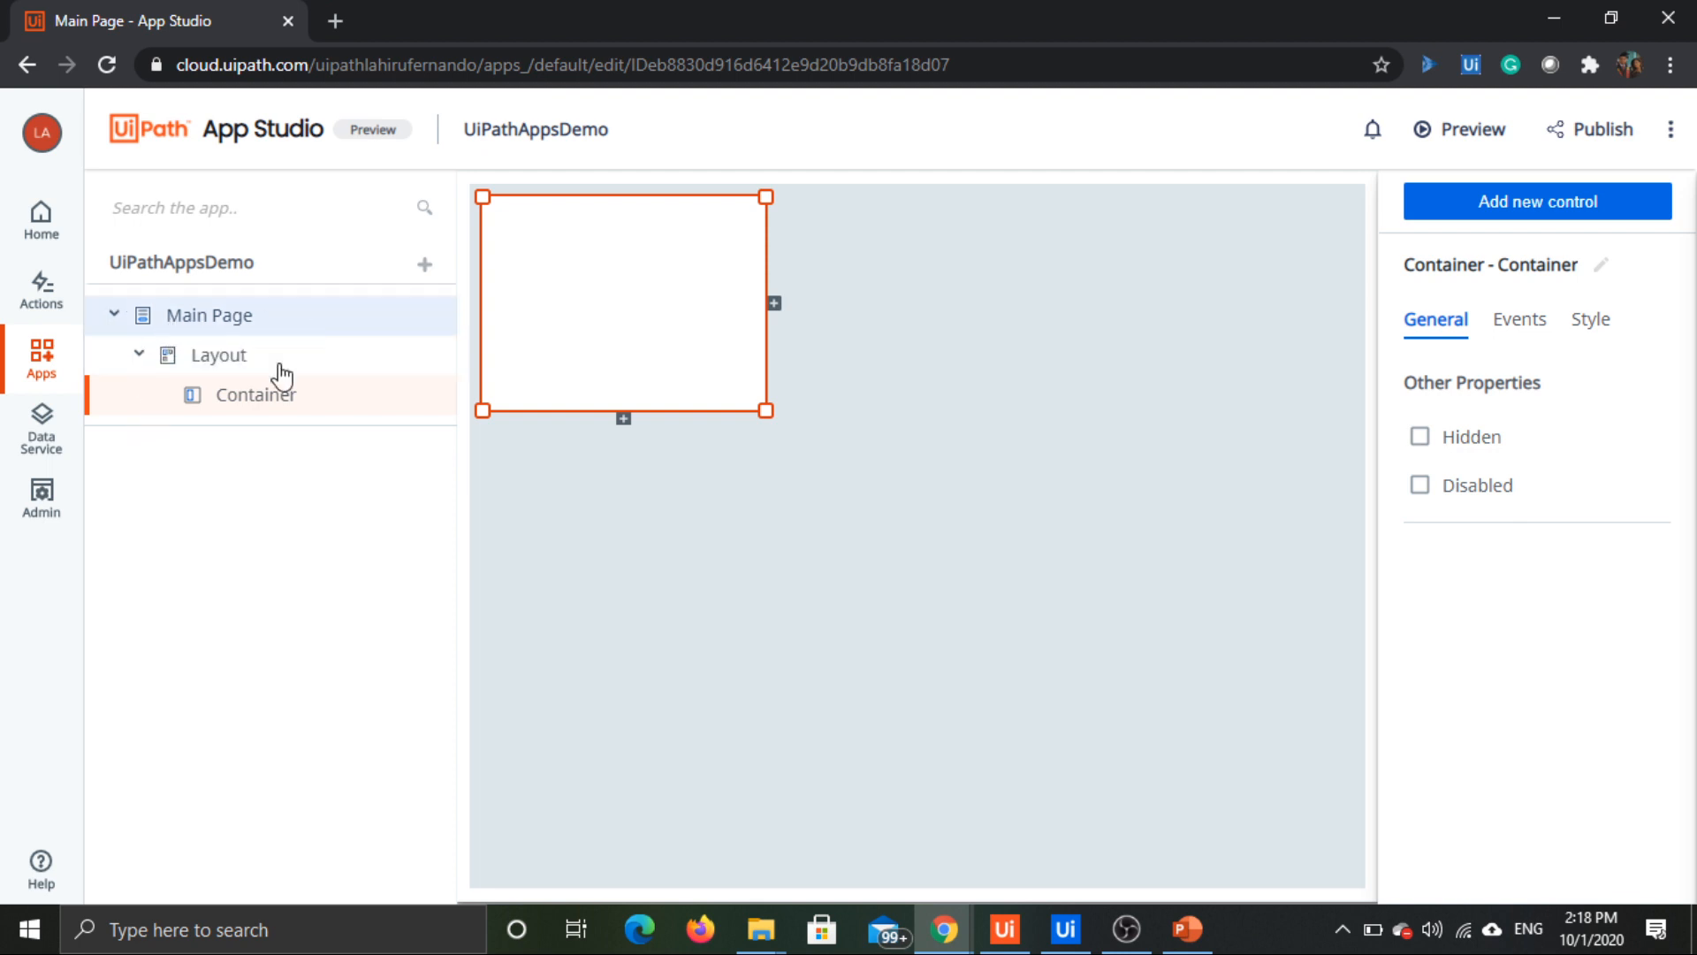
Step: Examine the Main Page, Layout and Container elements and their General, Events and Style properties
left_click(242, 358)
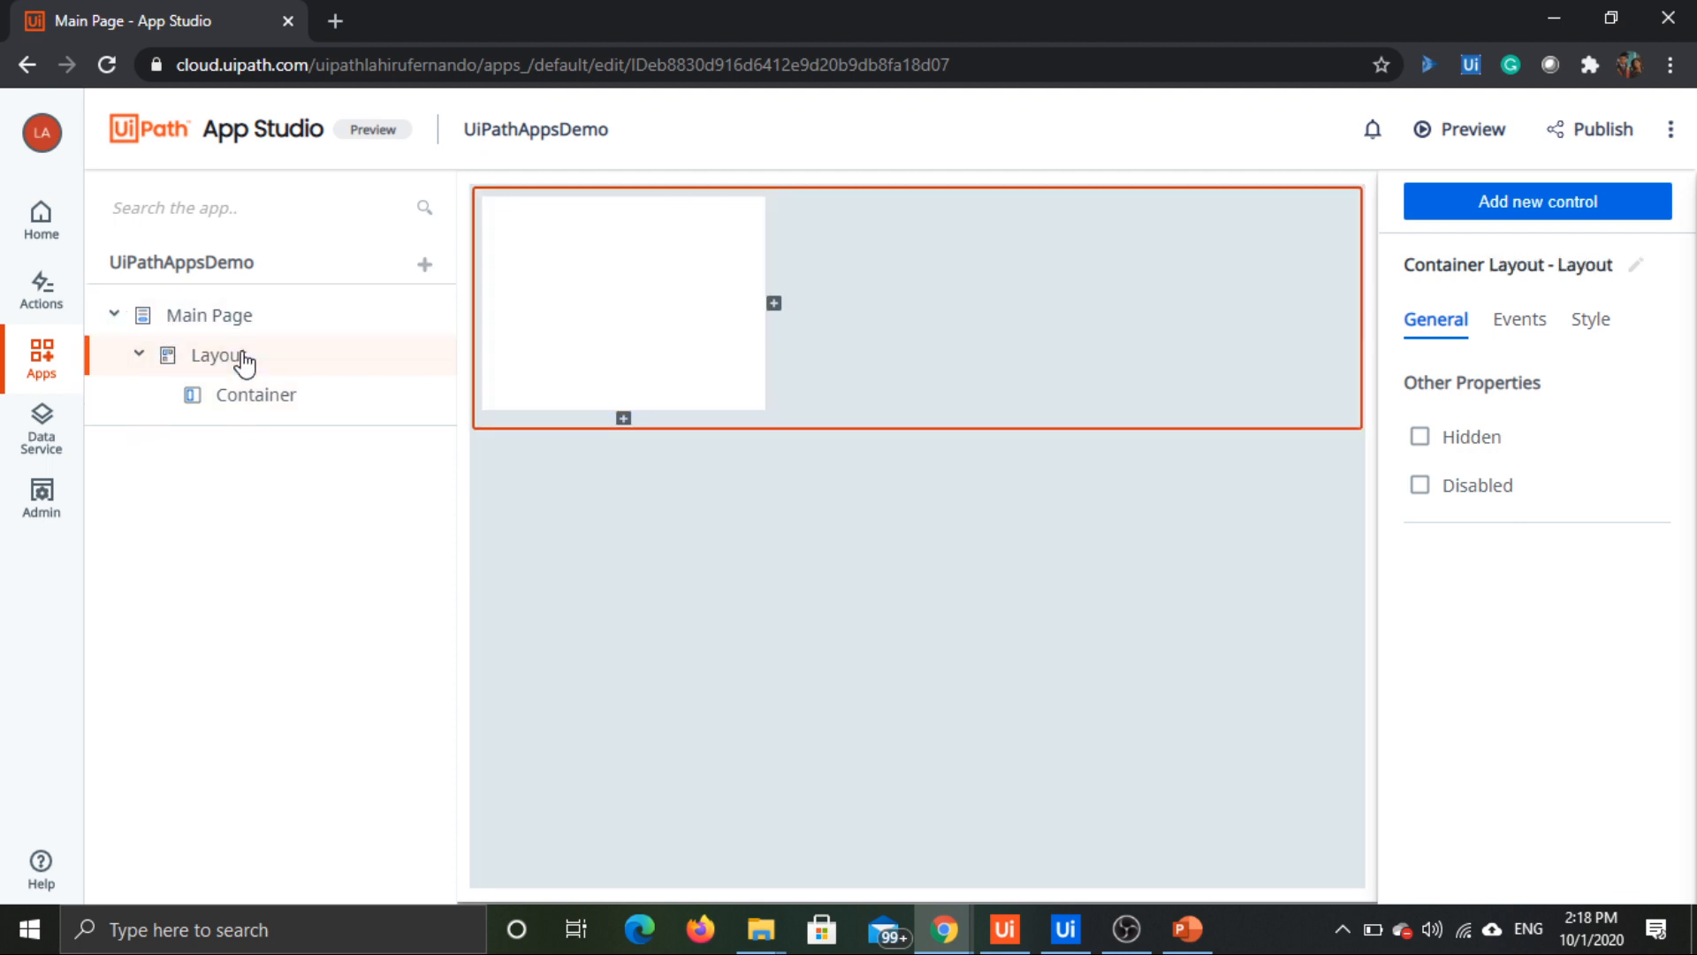
left_click(271, 396)
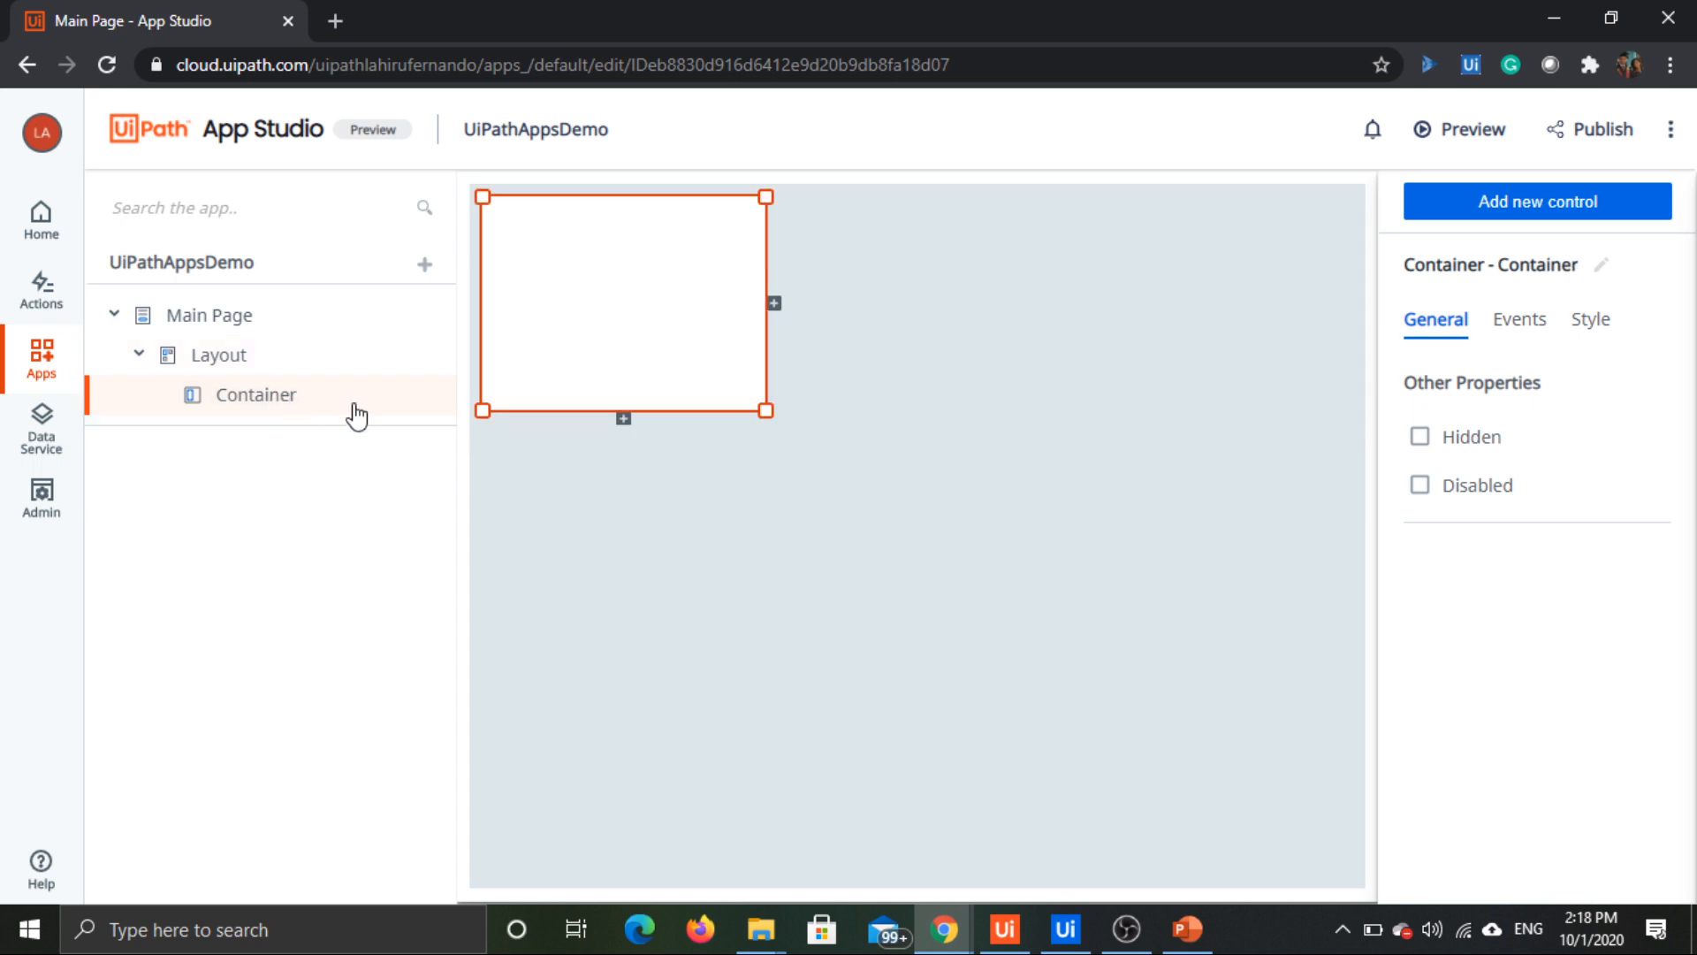
left_click(182, 324)
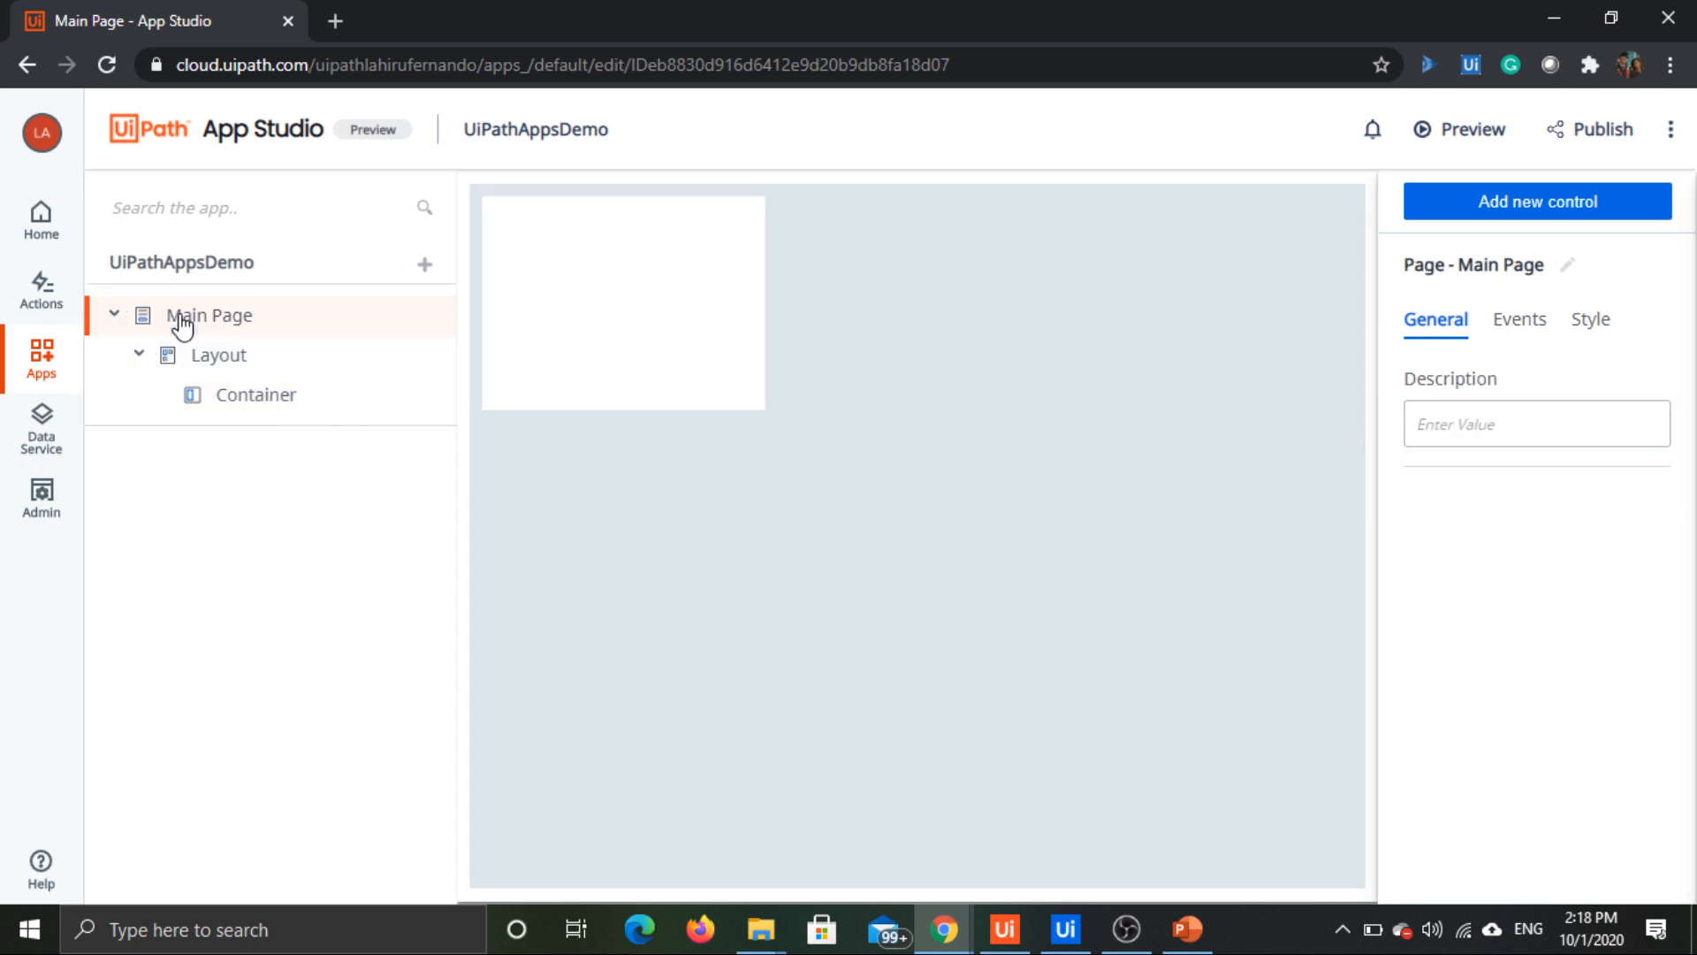
left_click(244, 355)
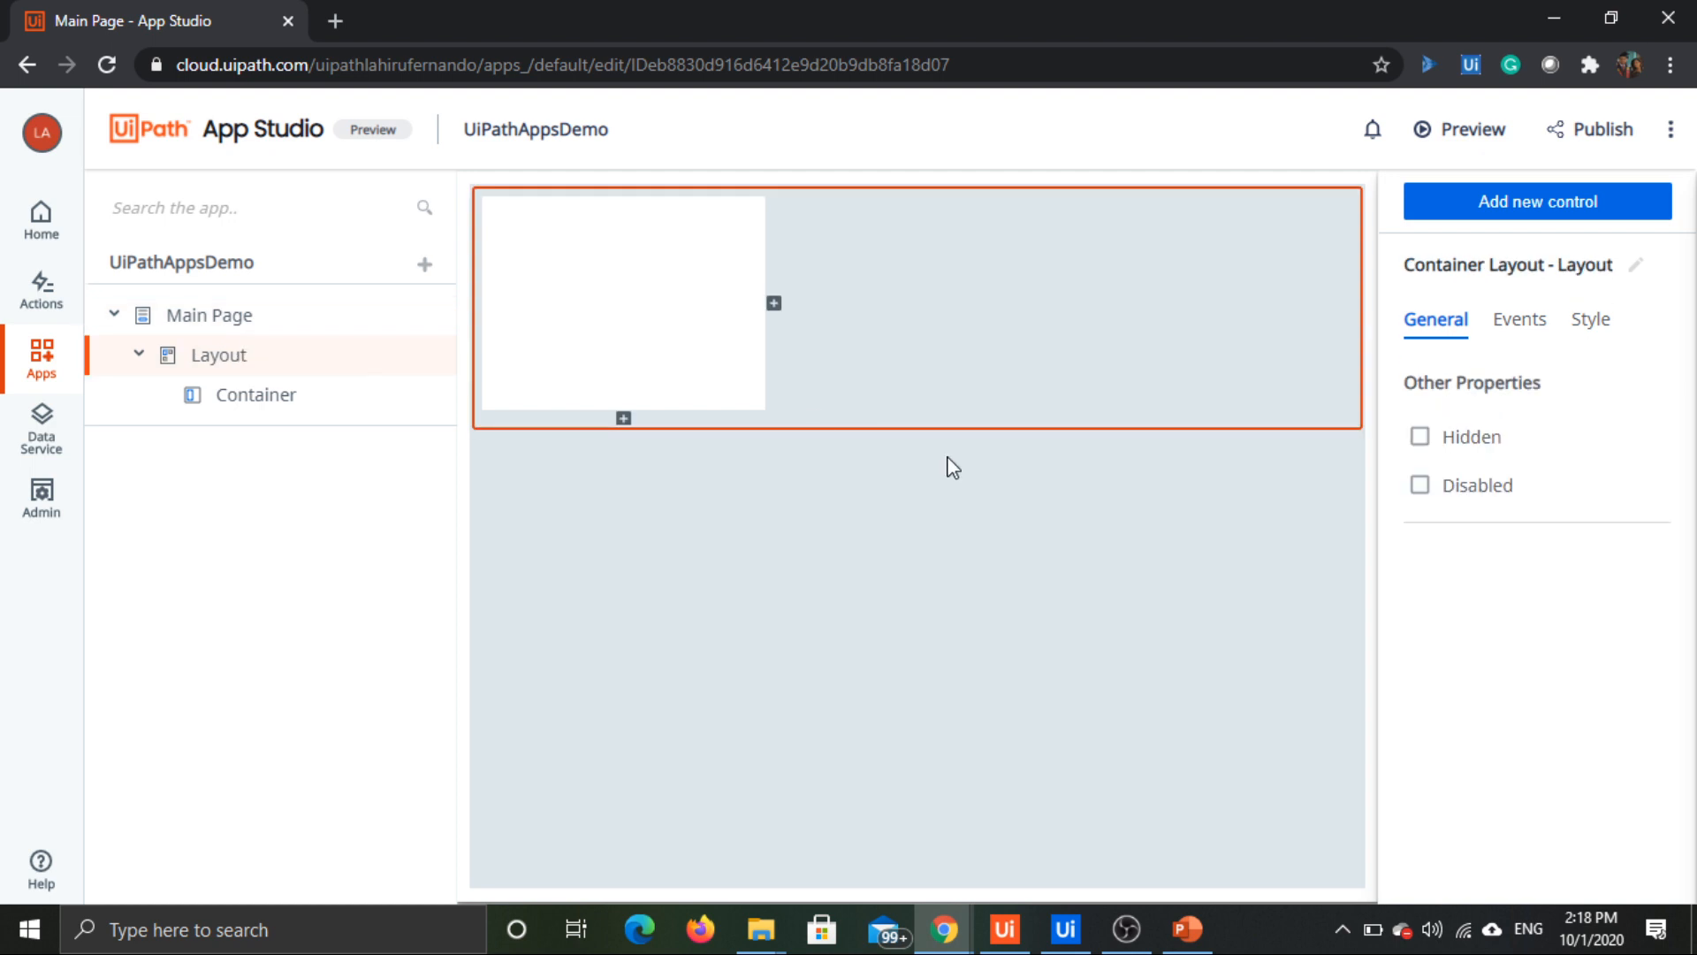
left_click(1506, 332)
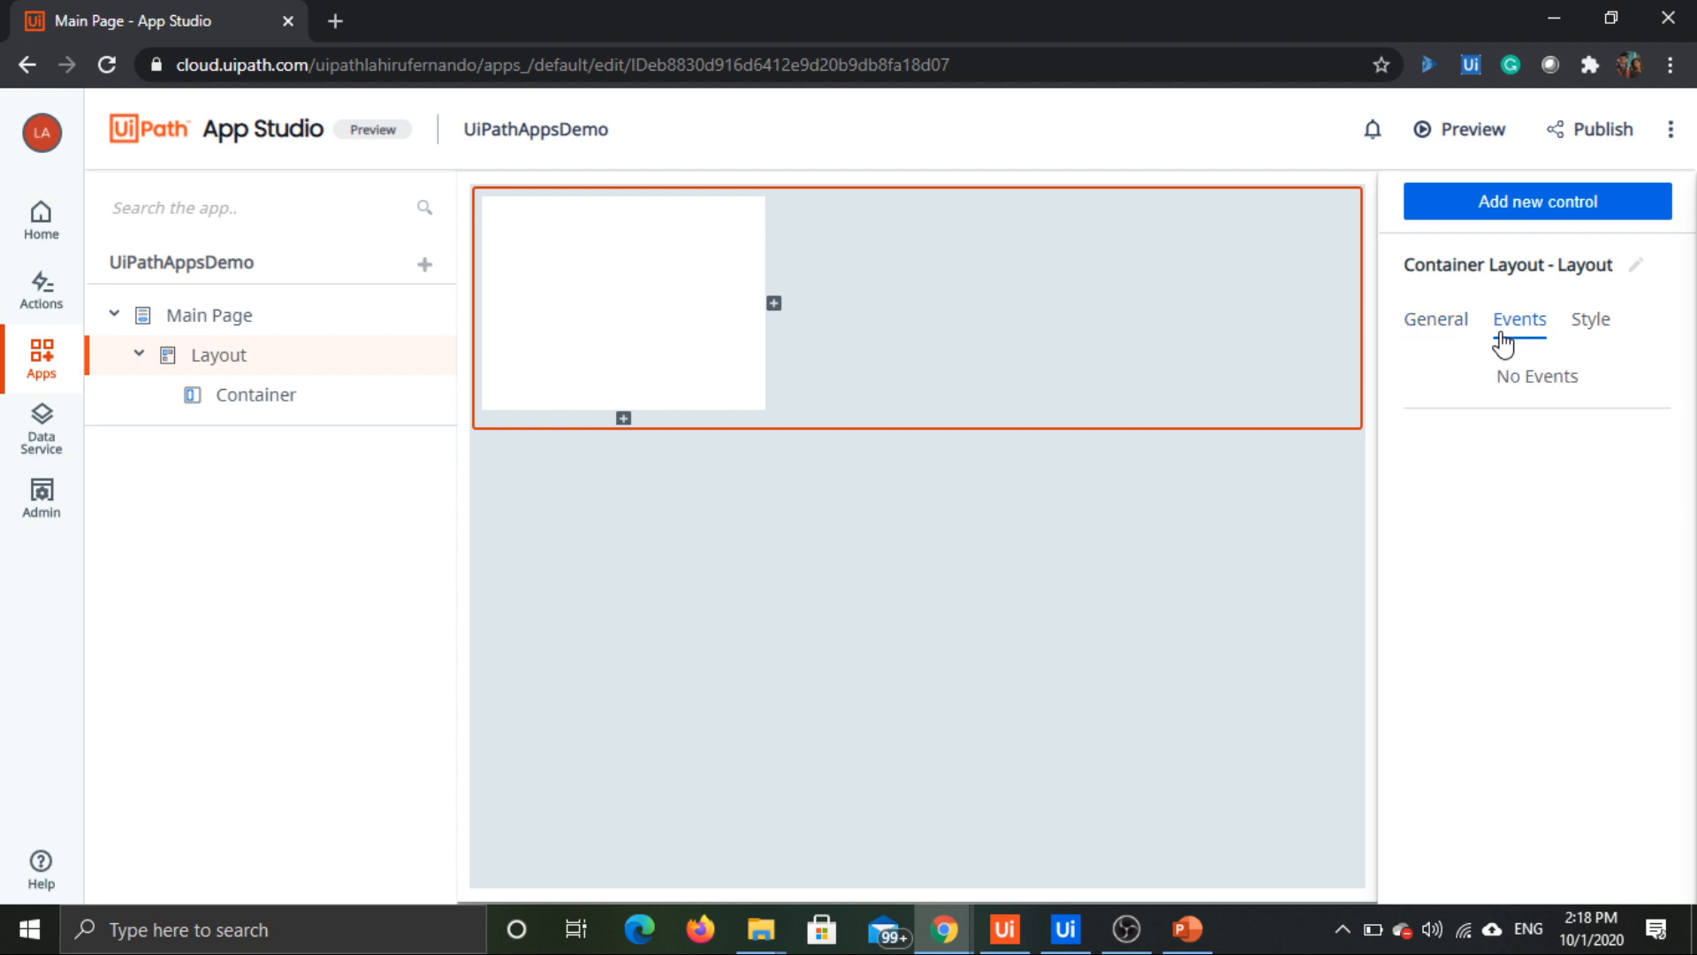
left_click(740, 314)
left_click(716, 303)
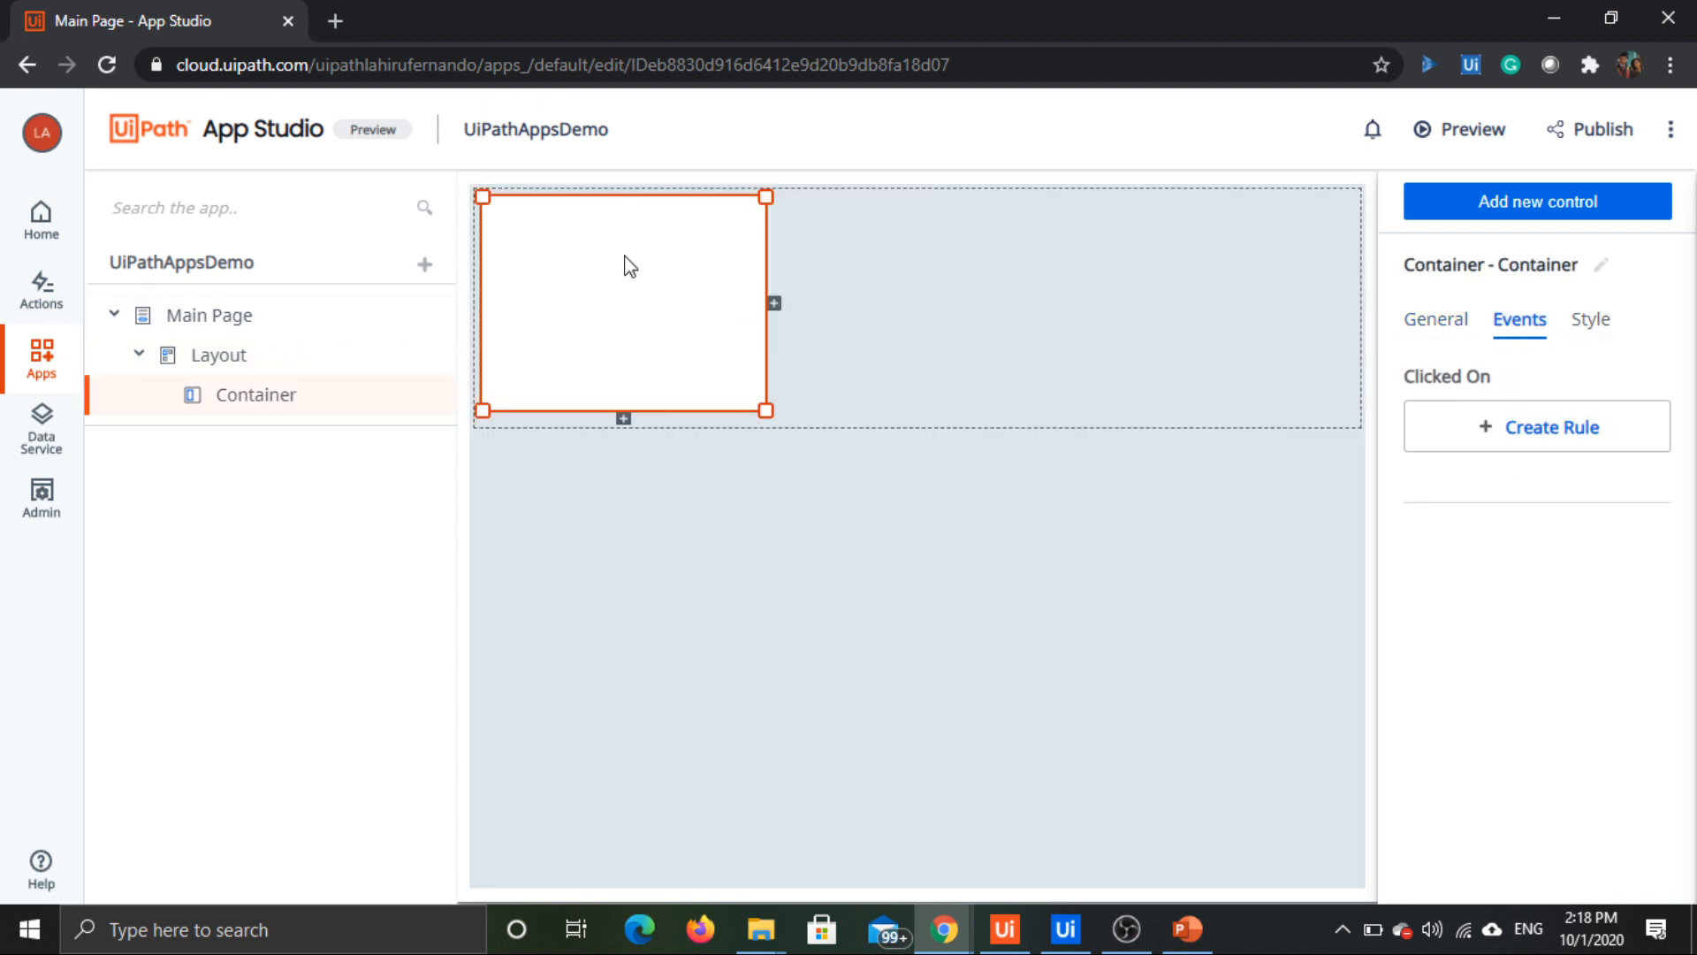
left_click(1439, 327)
left_click(1520, 327)
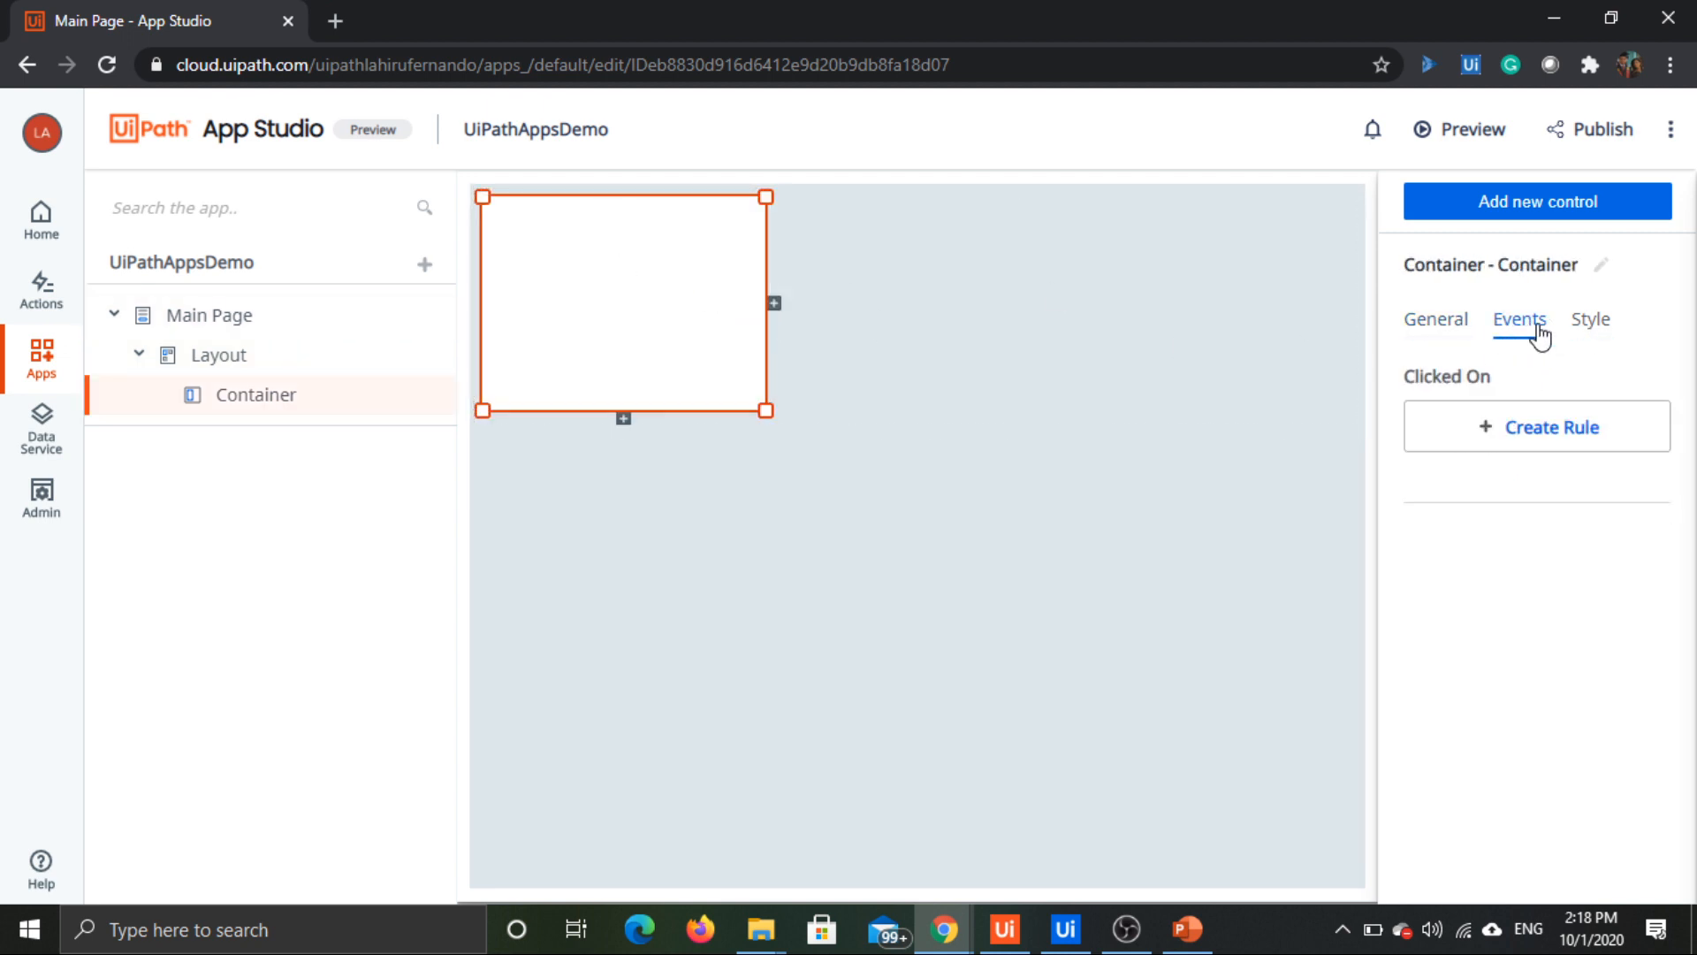
left_click(1589, 327)
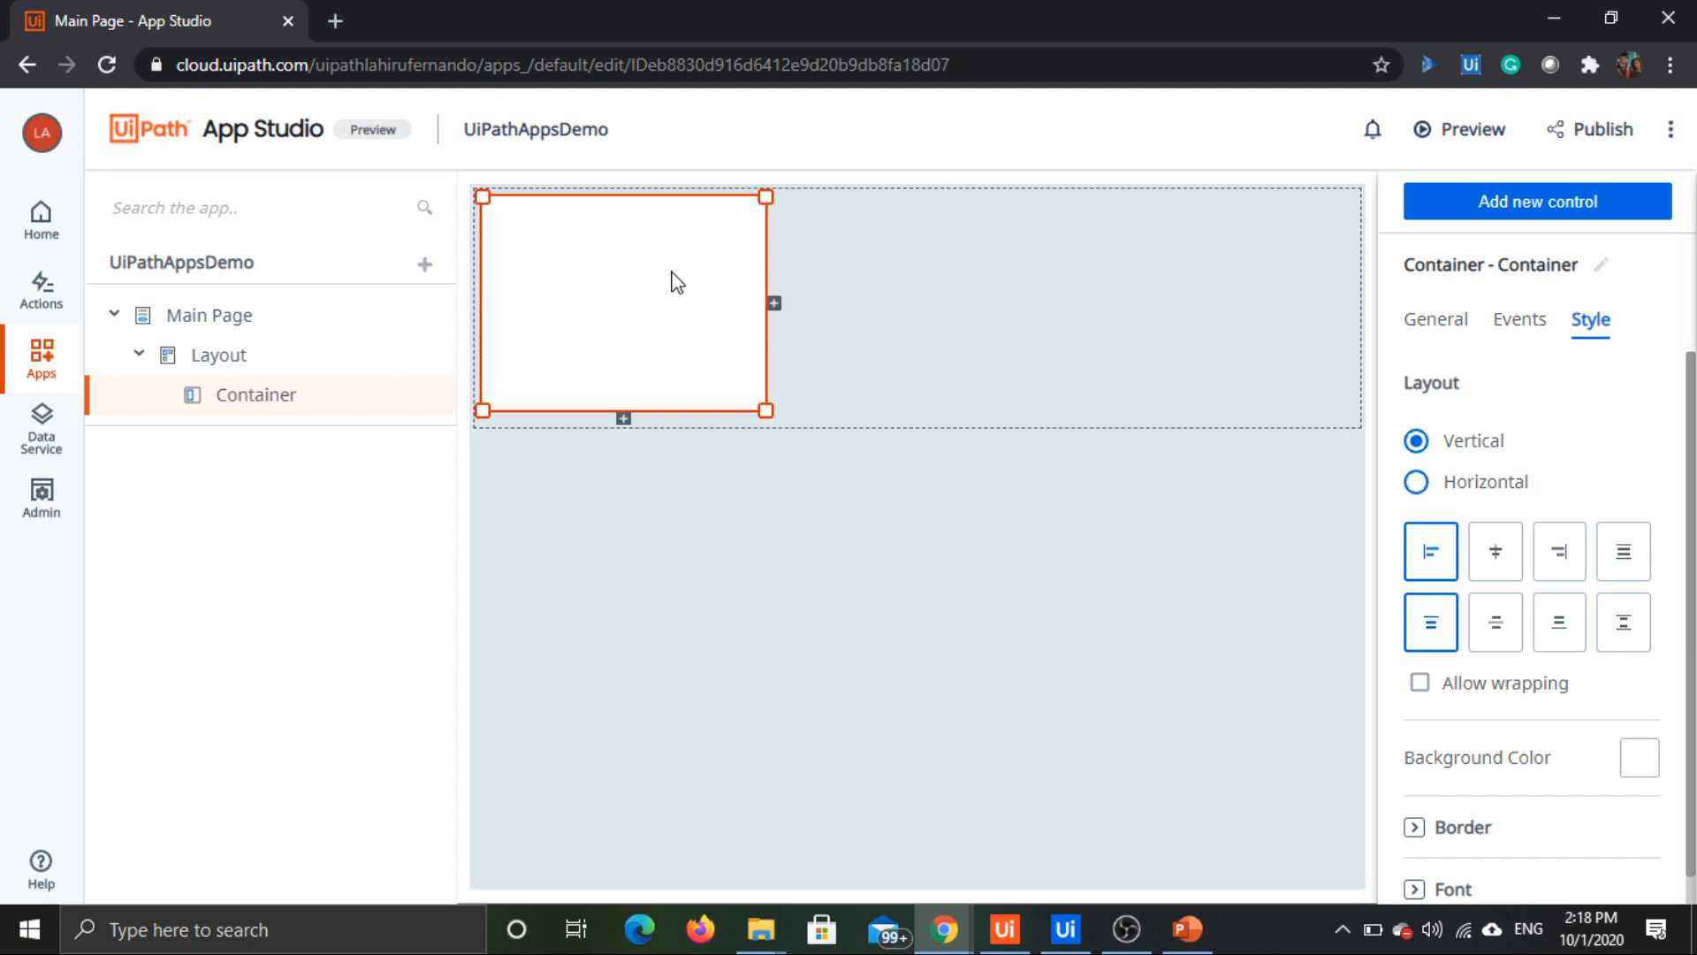
Step: Check which item types can be added to the app, and view the style properties of the layout and Main Page
left_click(425, 268)
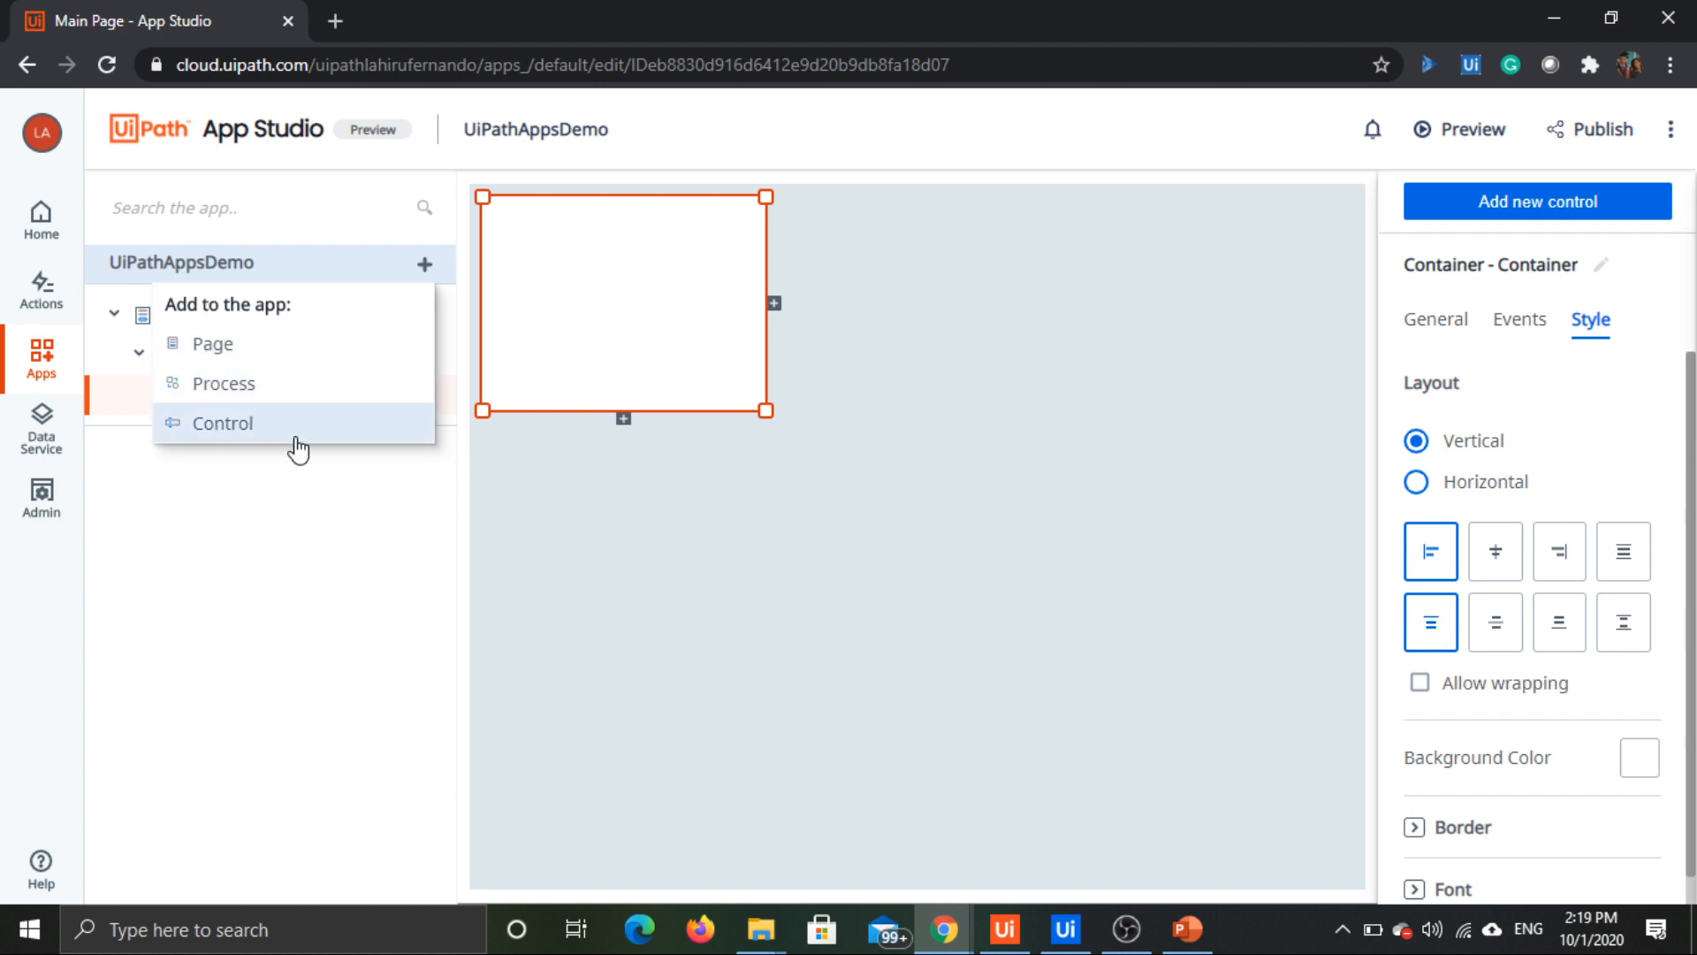
left_click(461, 501)
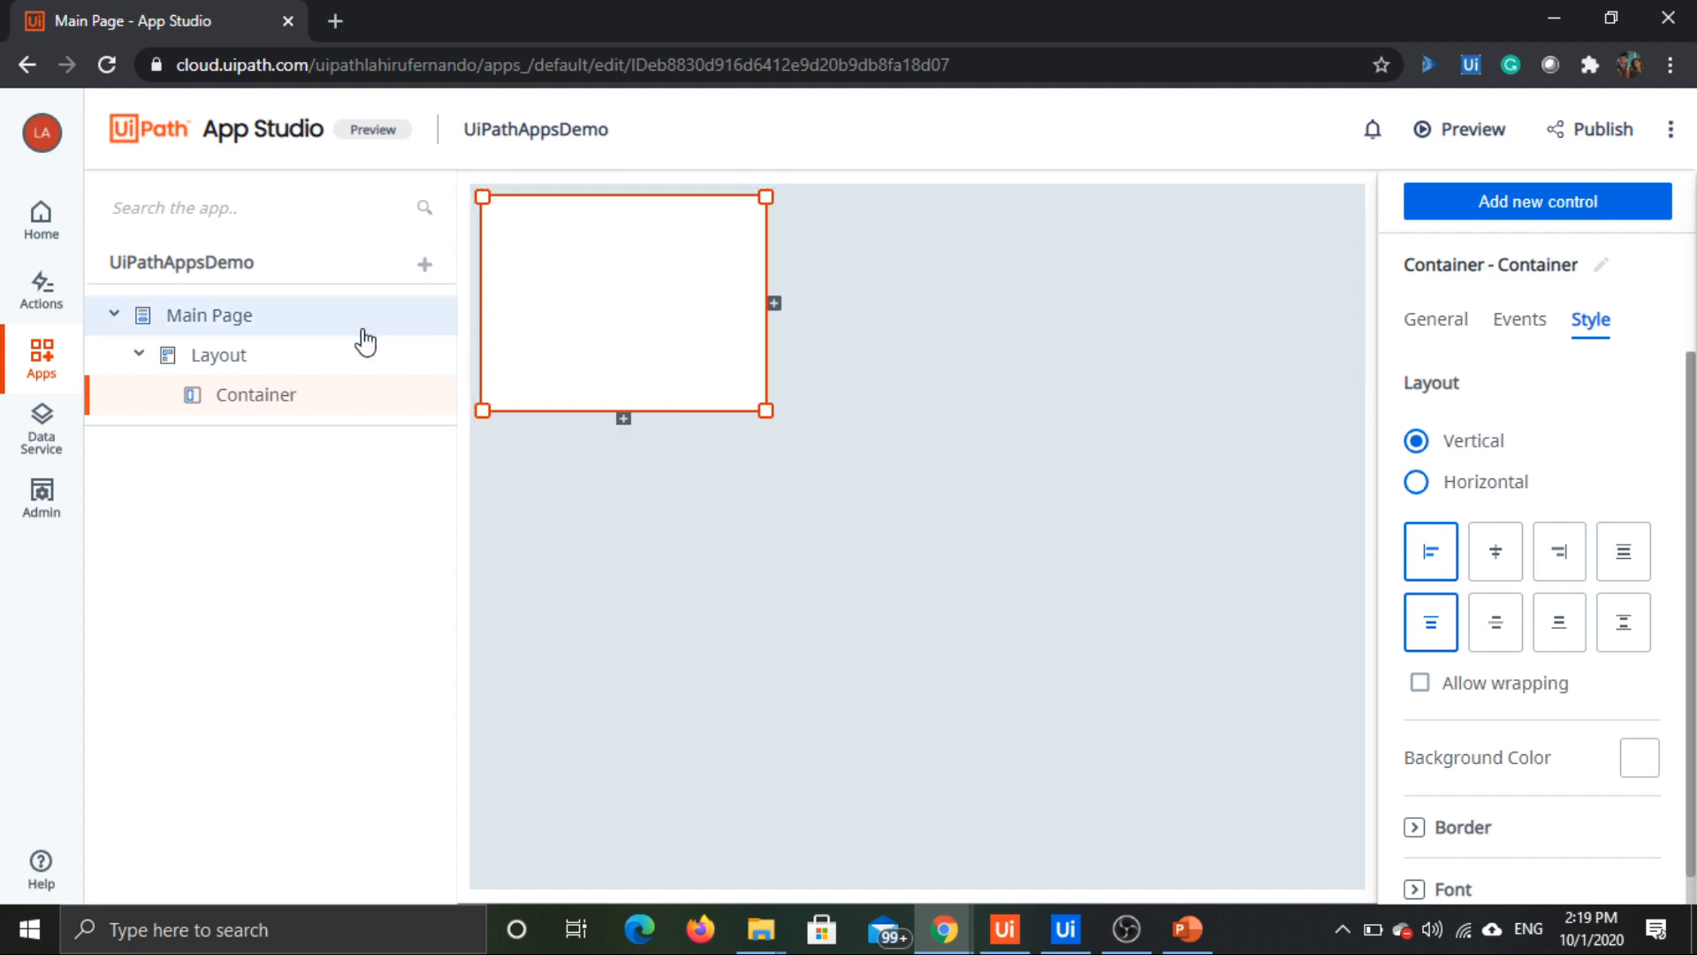
left_click(263, 354)
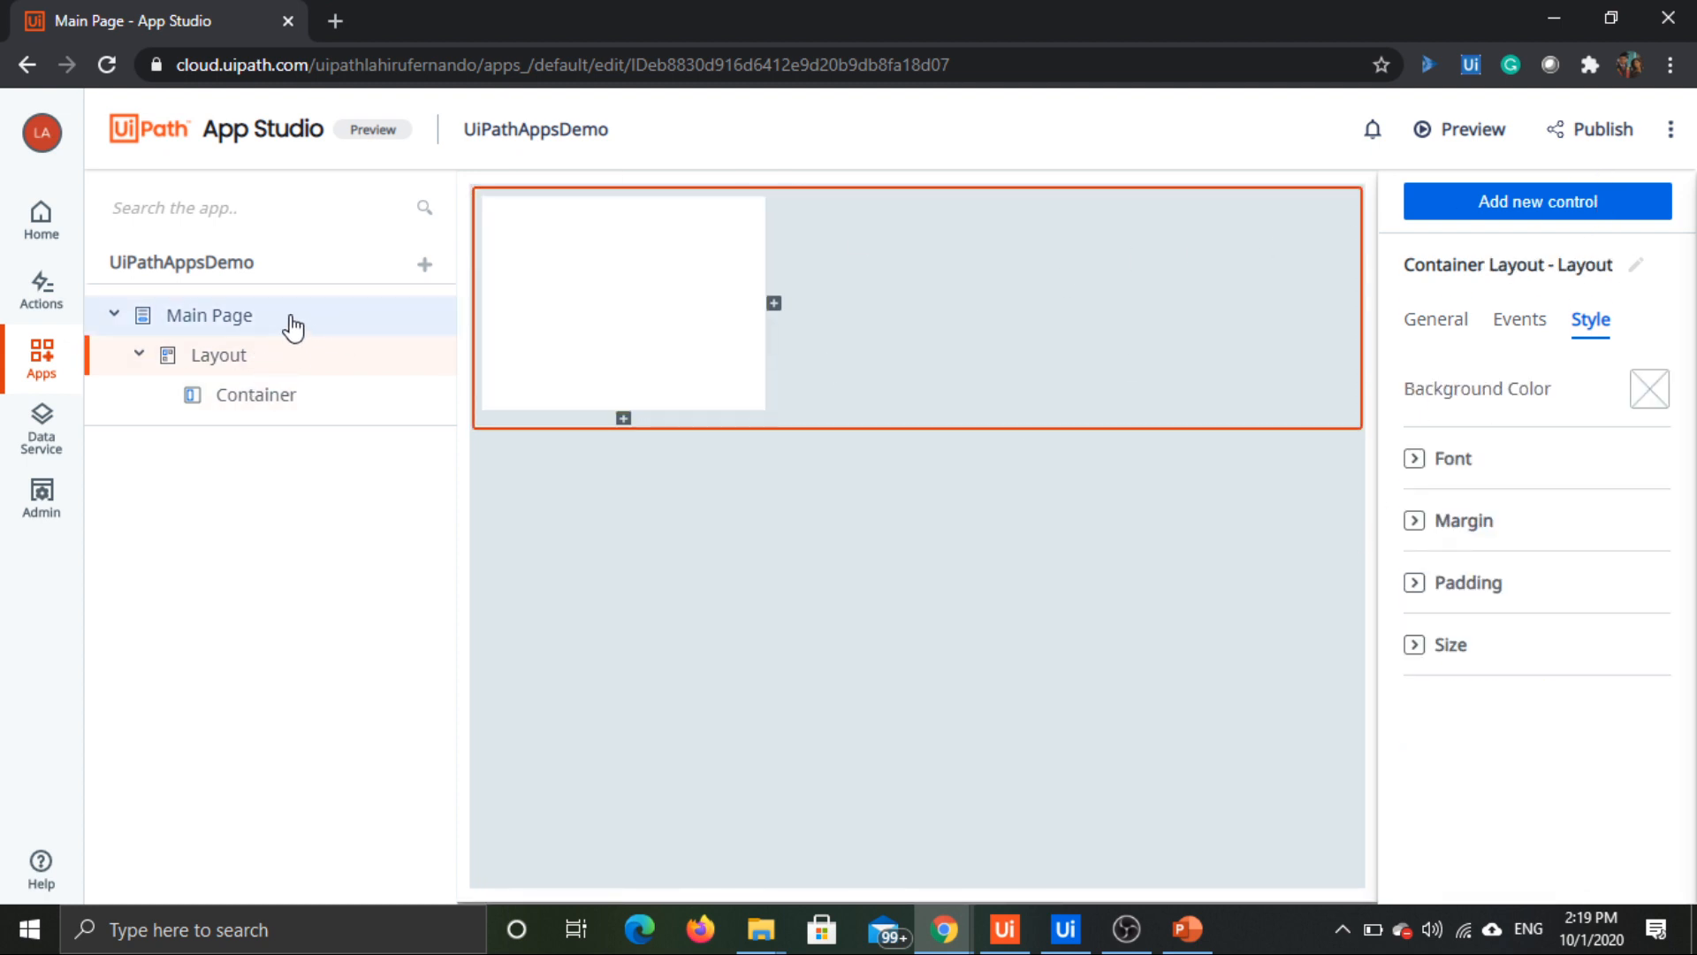
left_click(292, 323)
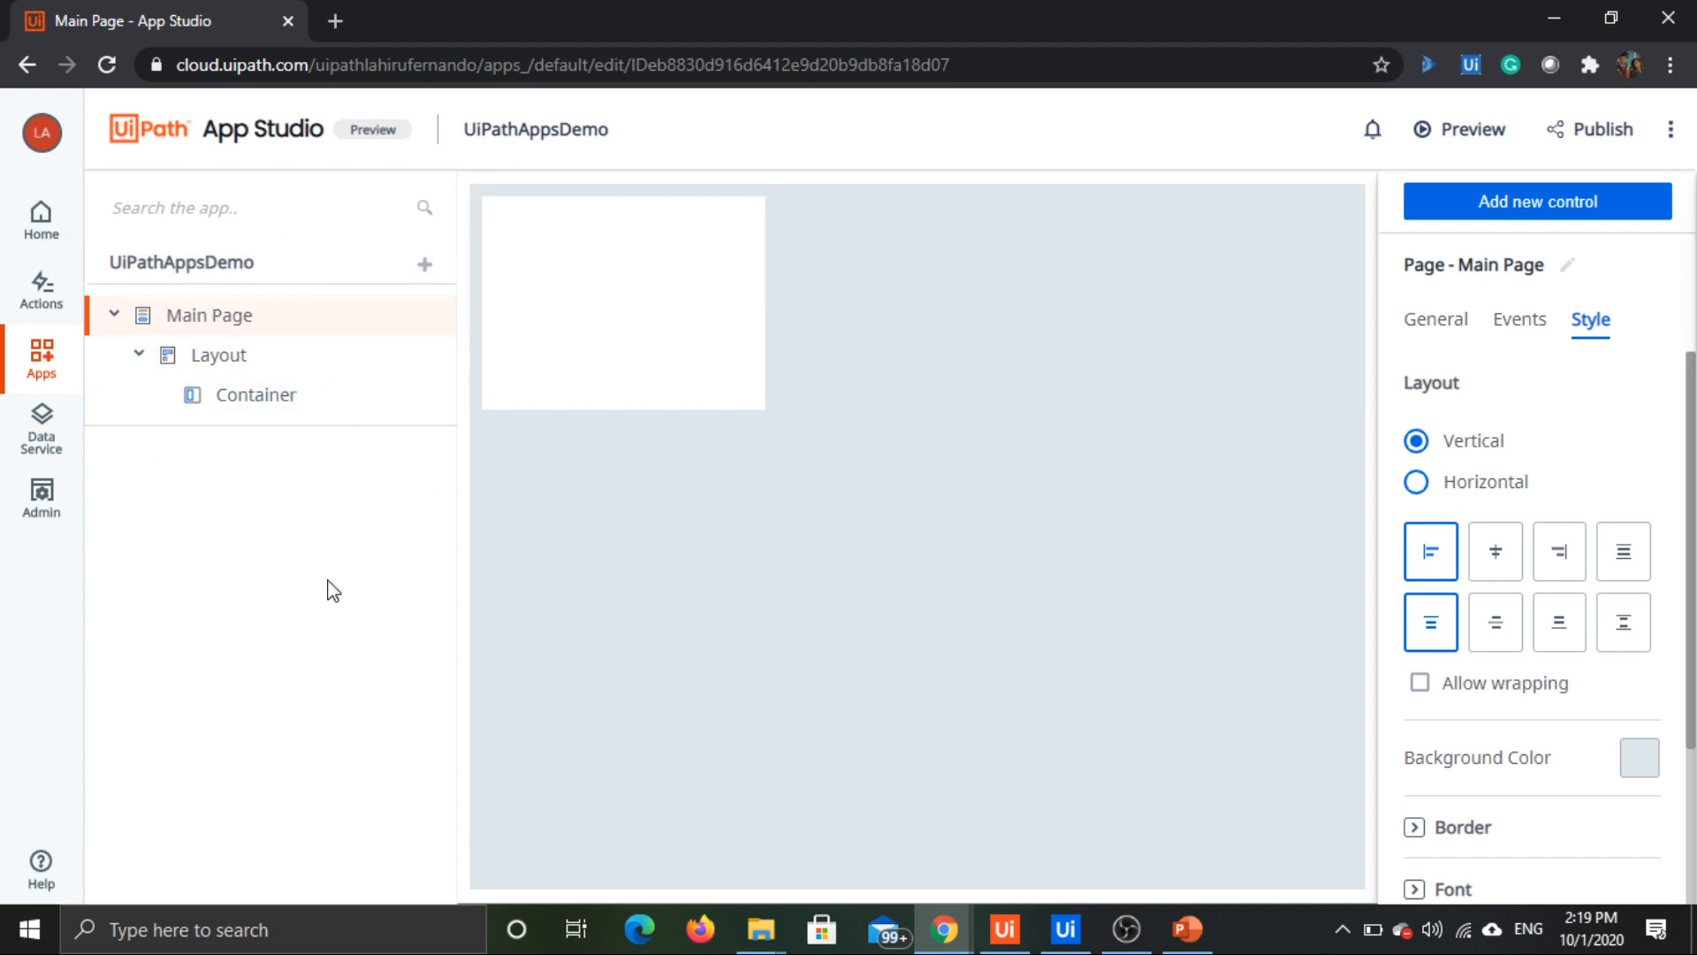
Step: Browse the Input and Display categories of the controls that can be added to the page
left_click(1503, 224)
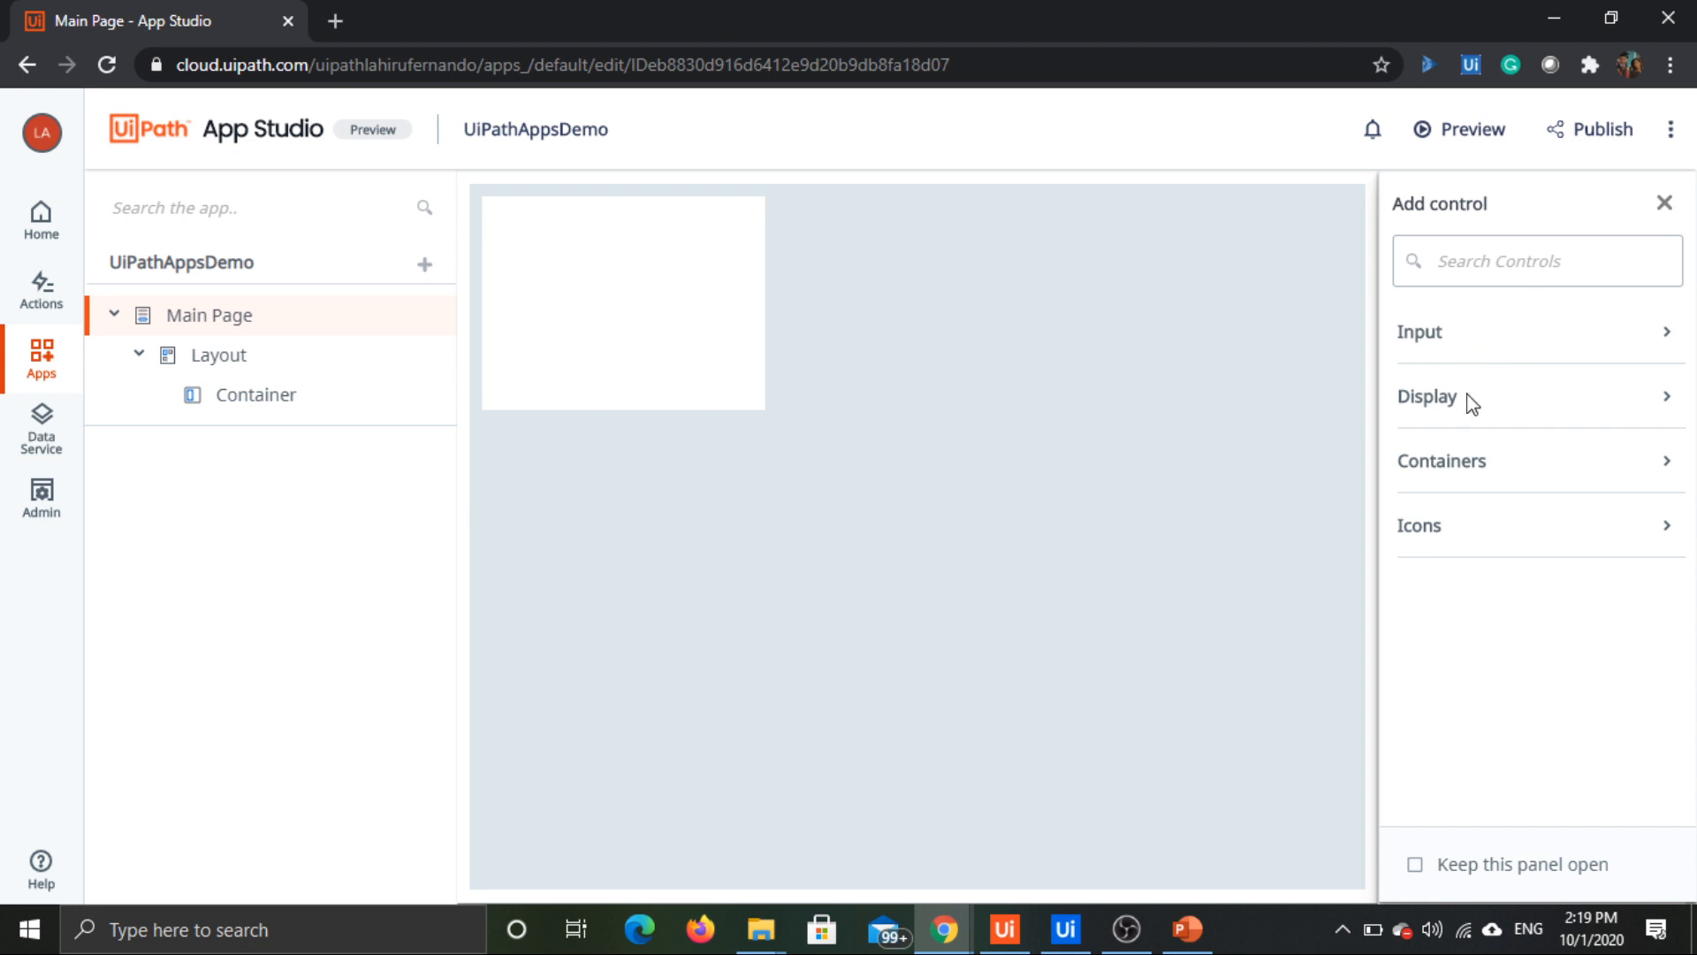
left_click(1448, 345)
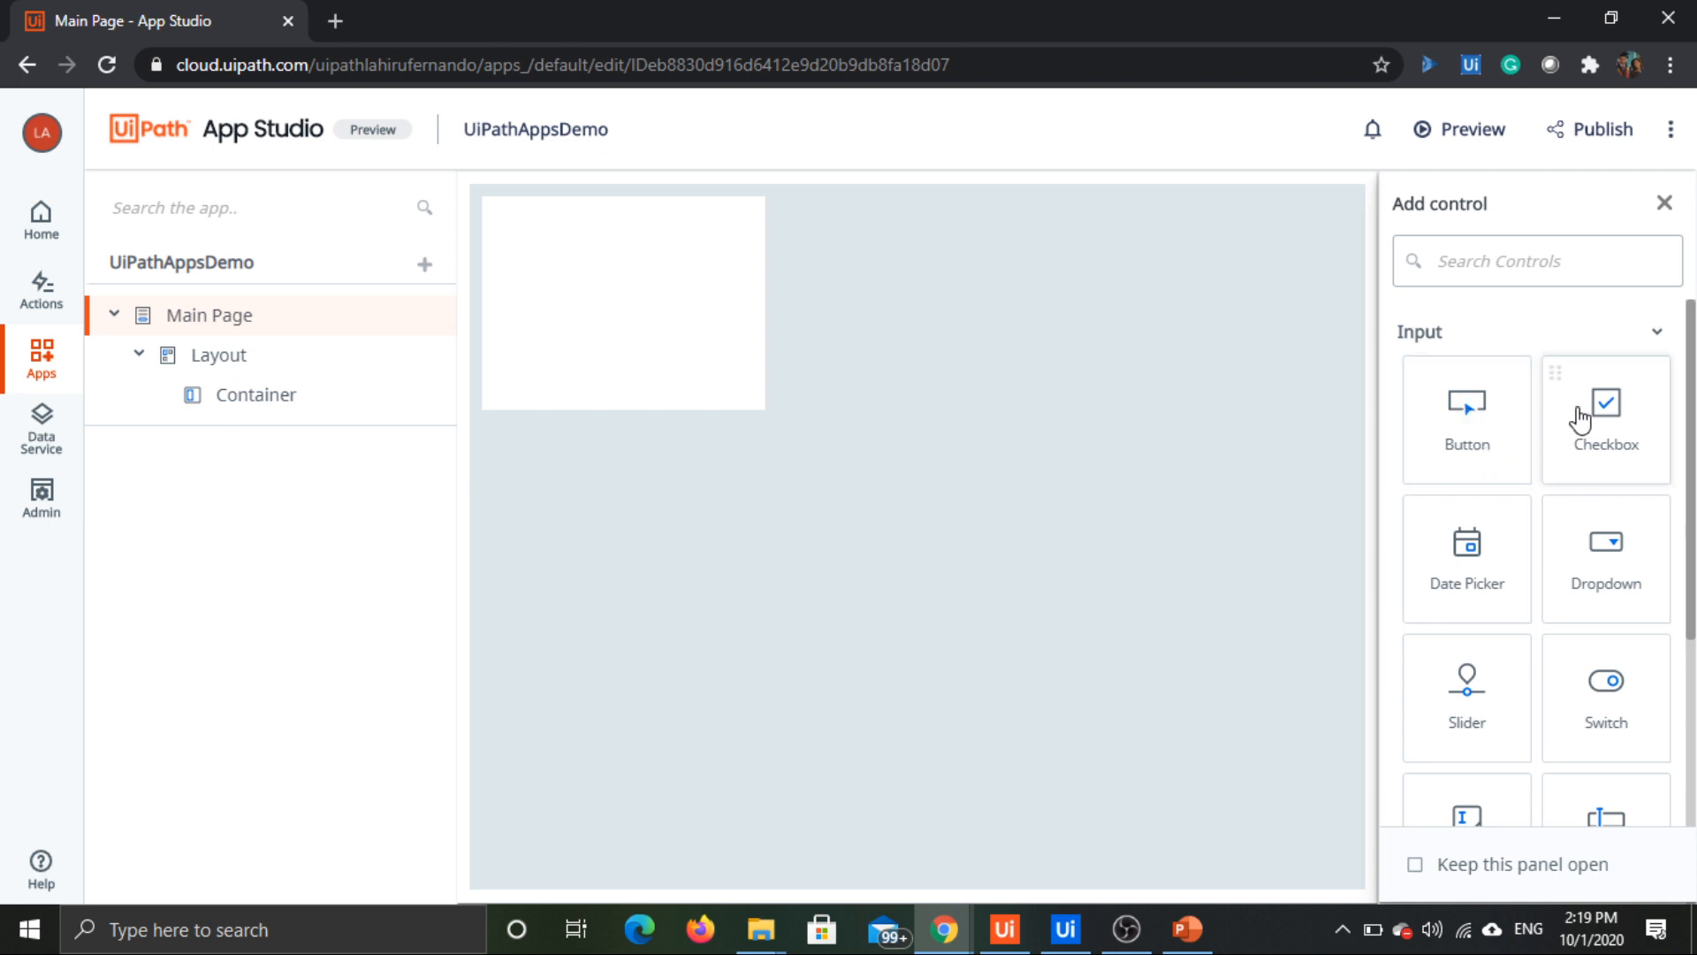
scroll(1492, 566, "down", 1)
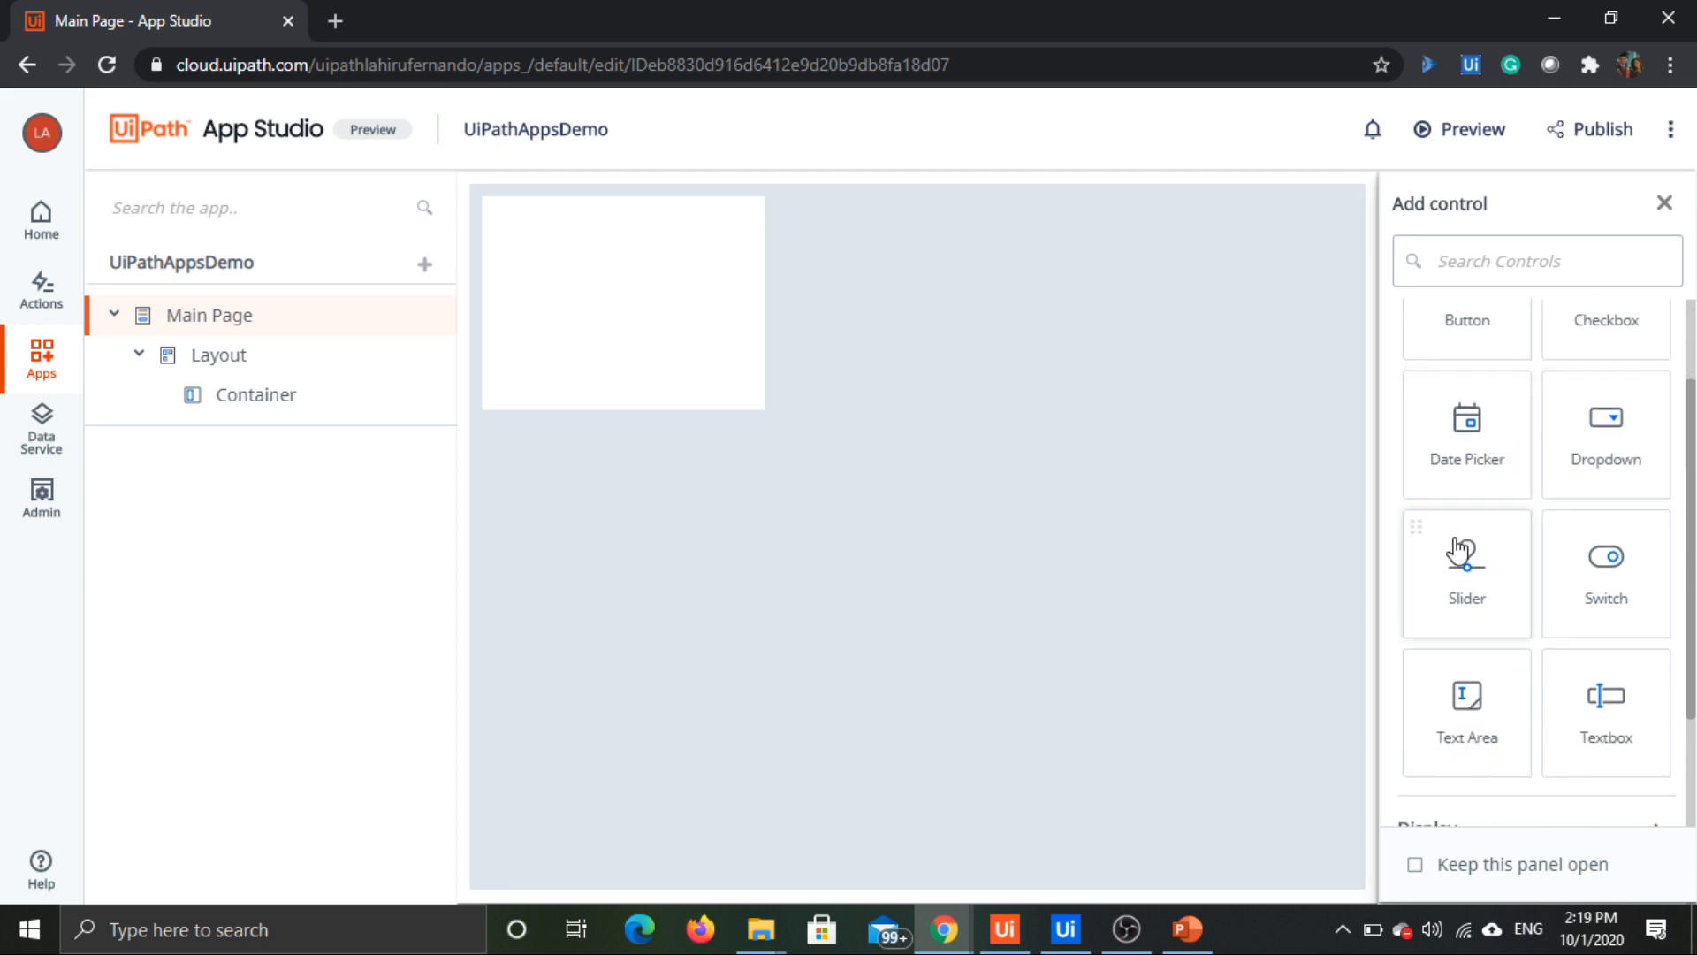
scroll(1555, 508, "down", 2)
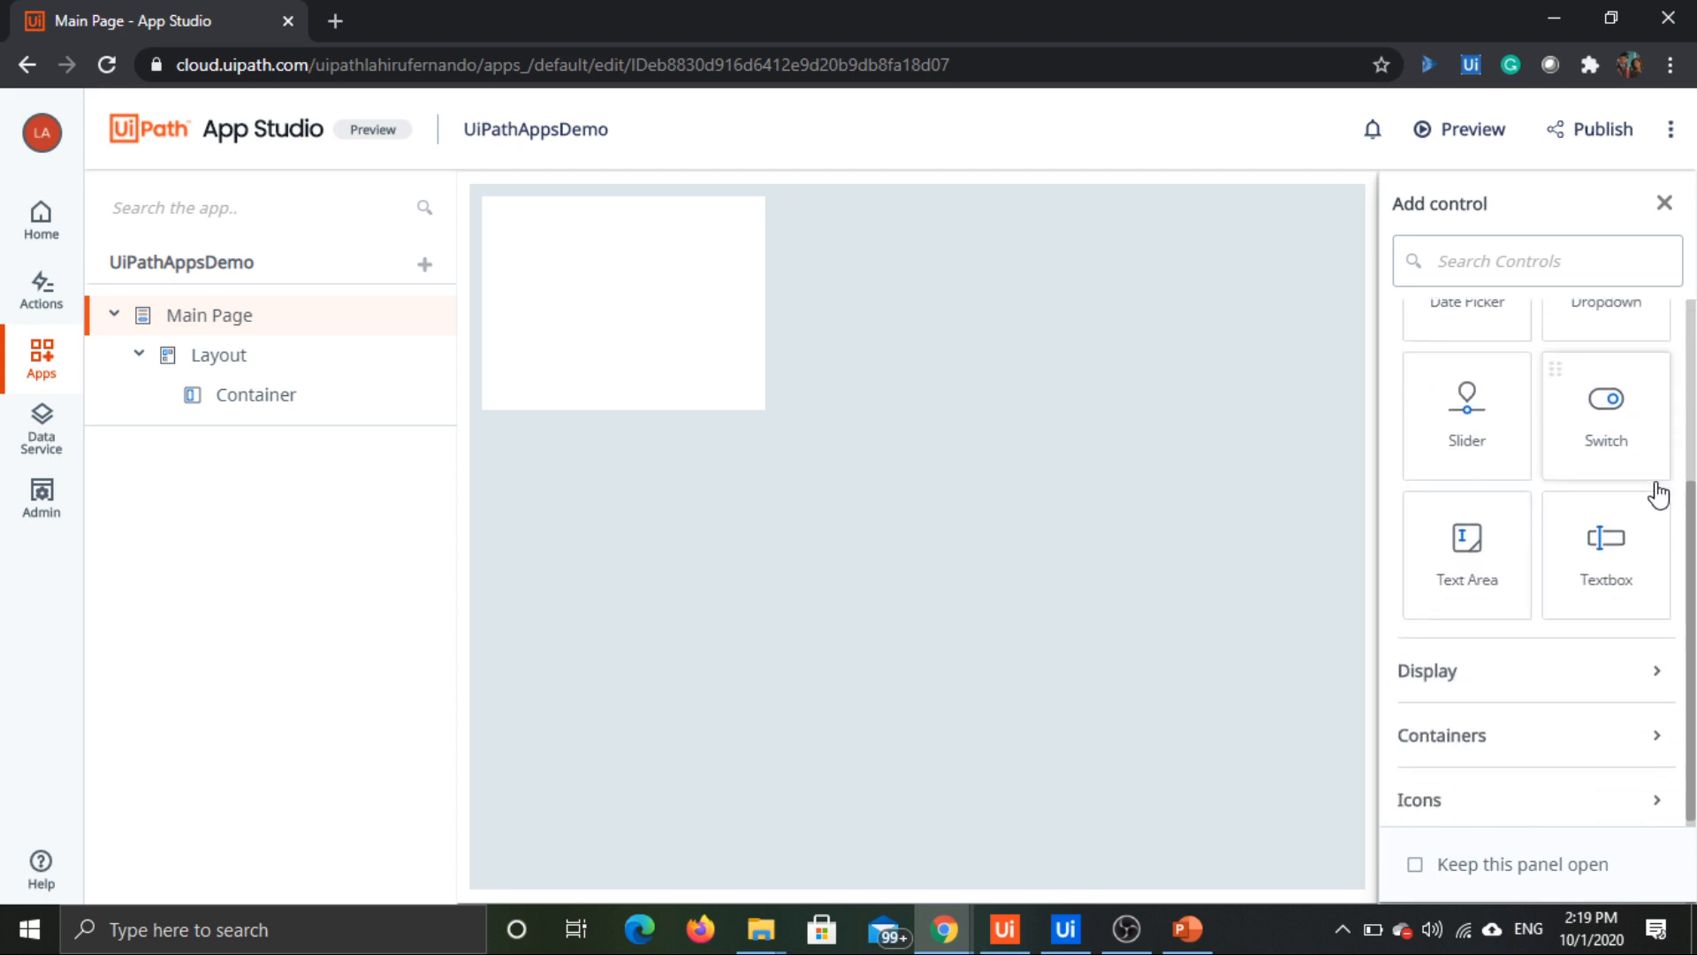
left_click(1546, 678)
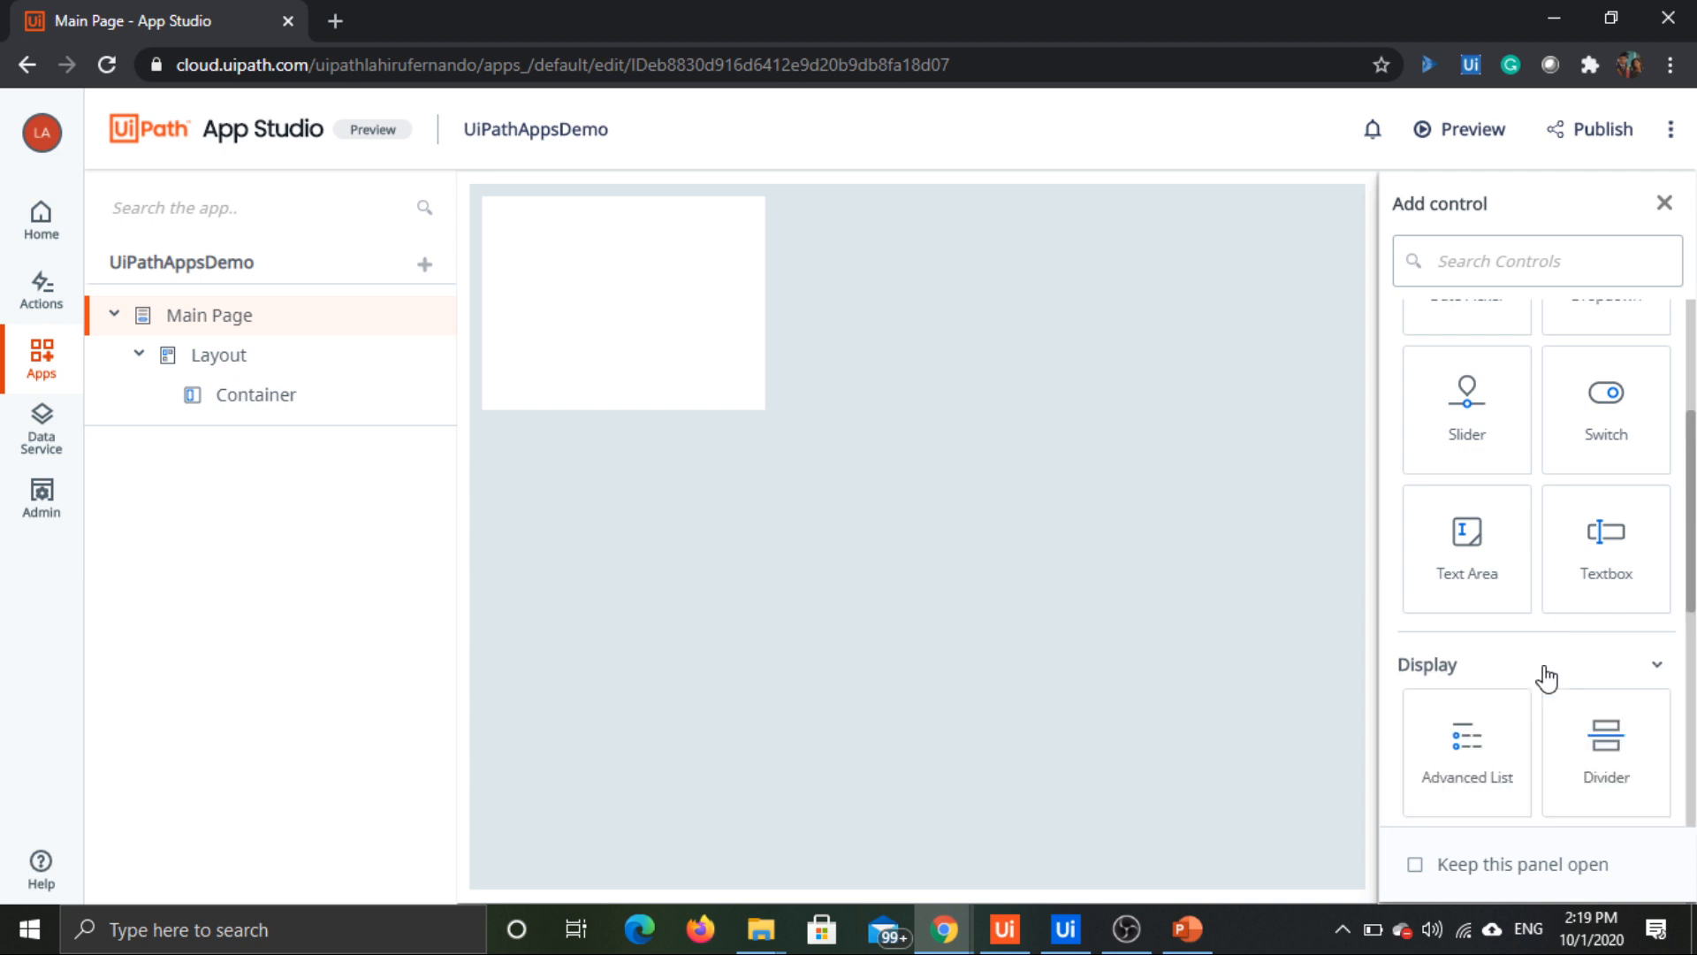
scroll(1543, 442, "down", 4)
scroll(1546, 437, "up", 3)
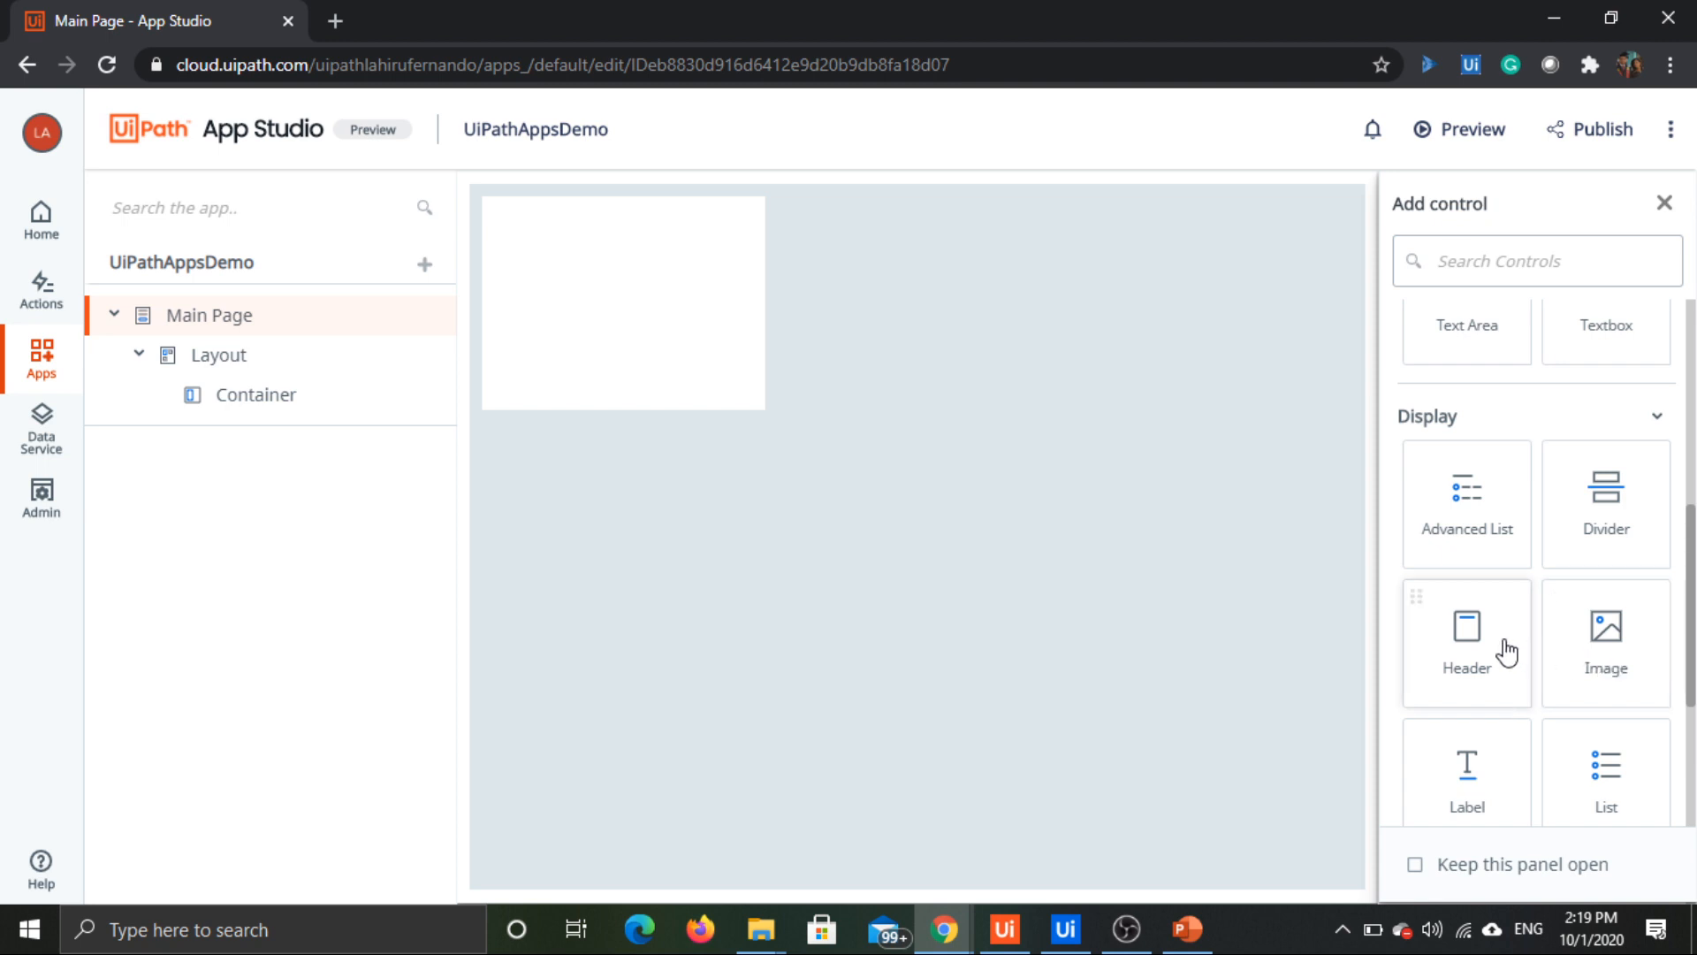
scroll(1507, 652, "down", 2)
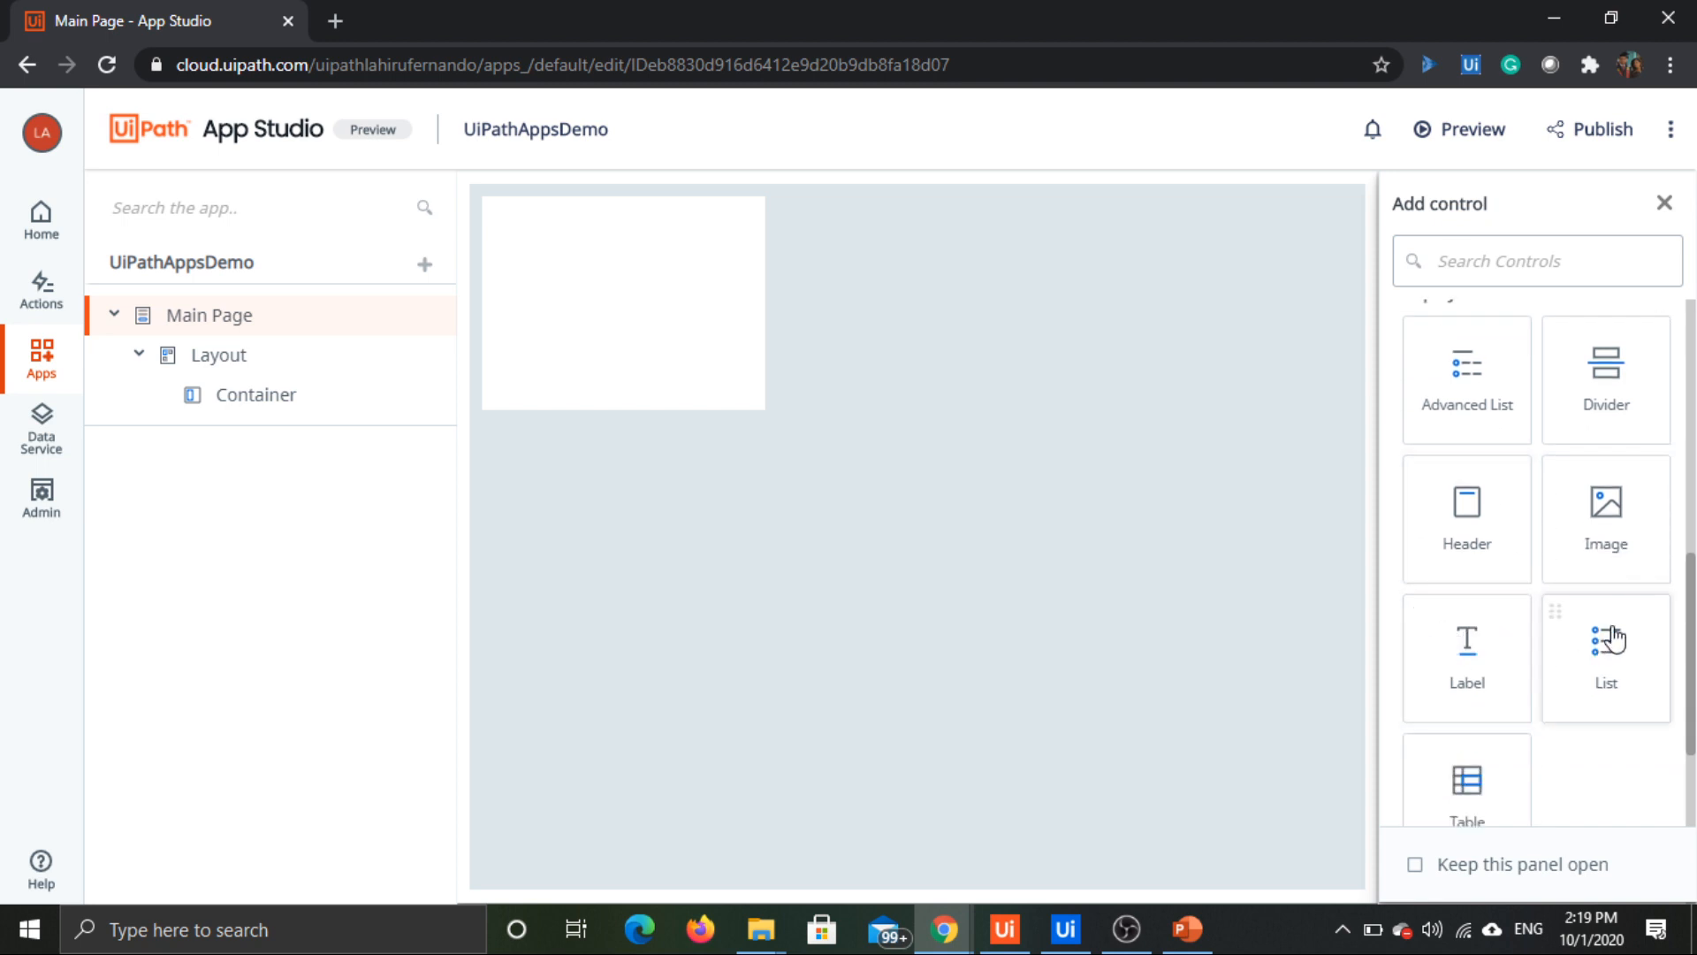
scroll(1591, 659, "down", 2)
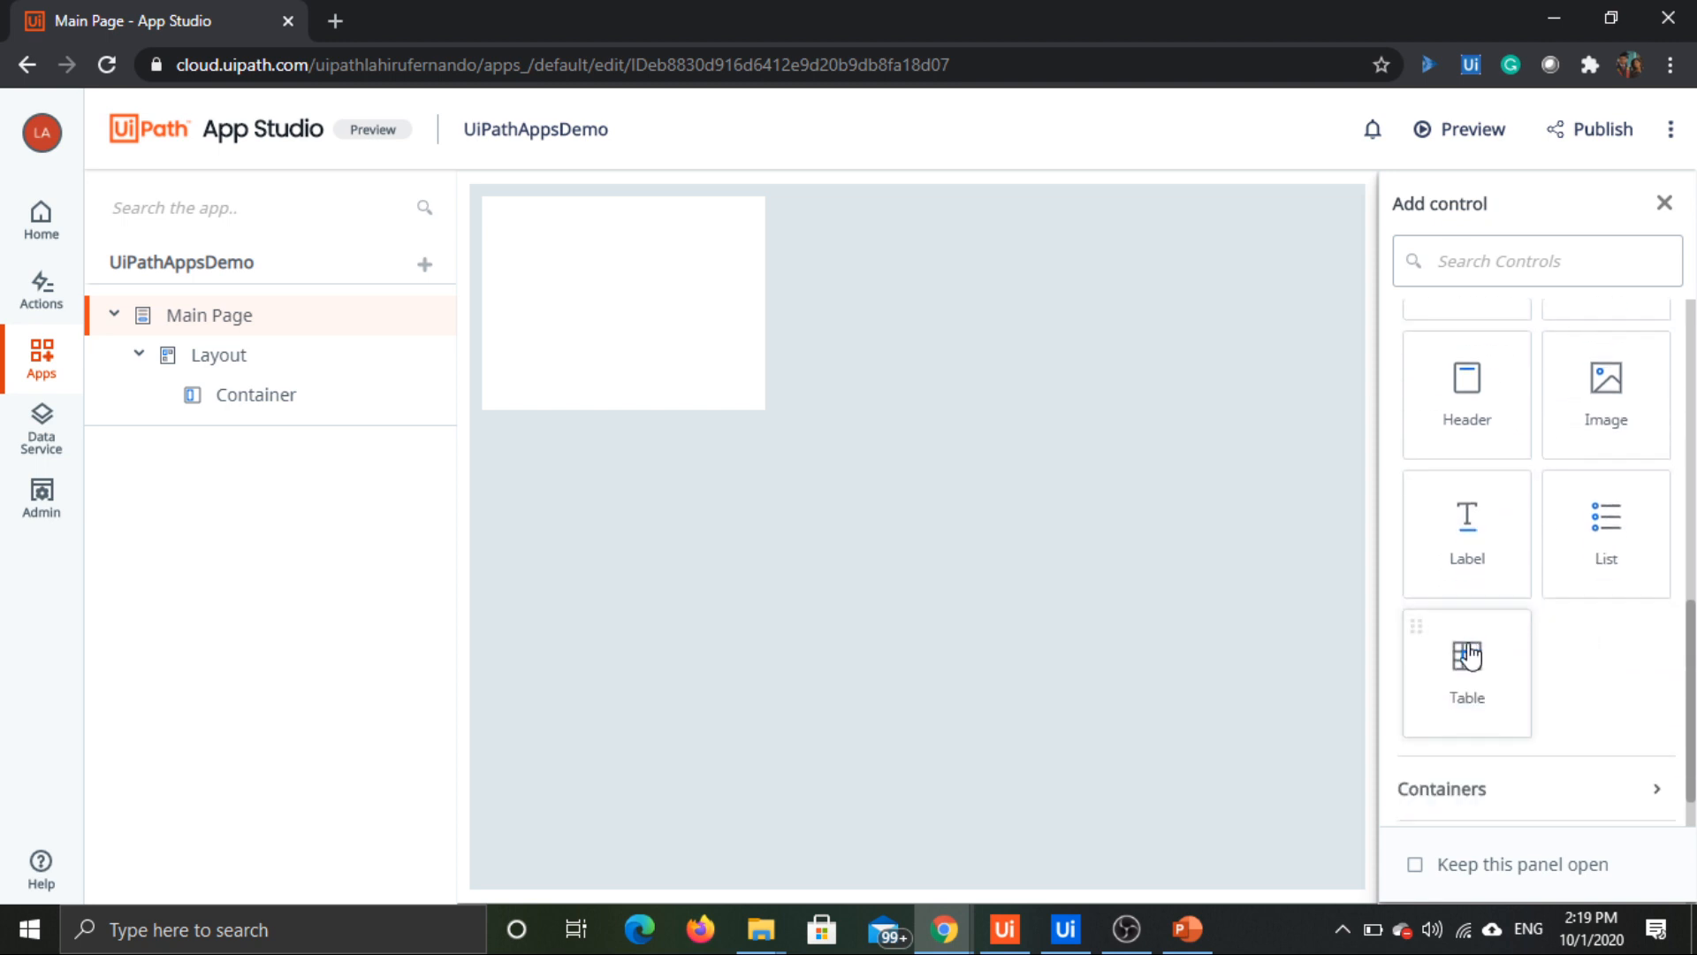
Step: Examine the available controls in the Containers and Icons categories
left_click(1545, 784)
scroll(1526, 569, "down", 5)
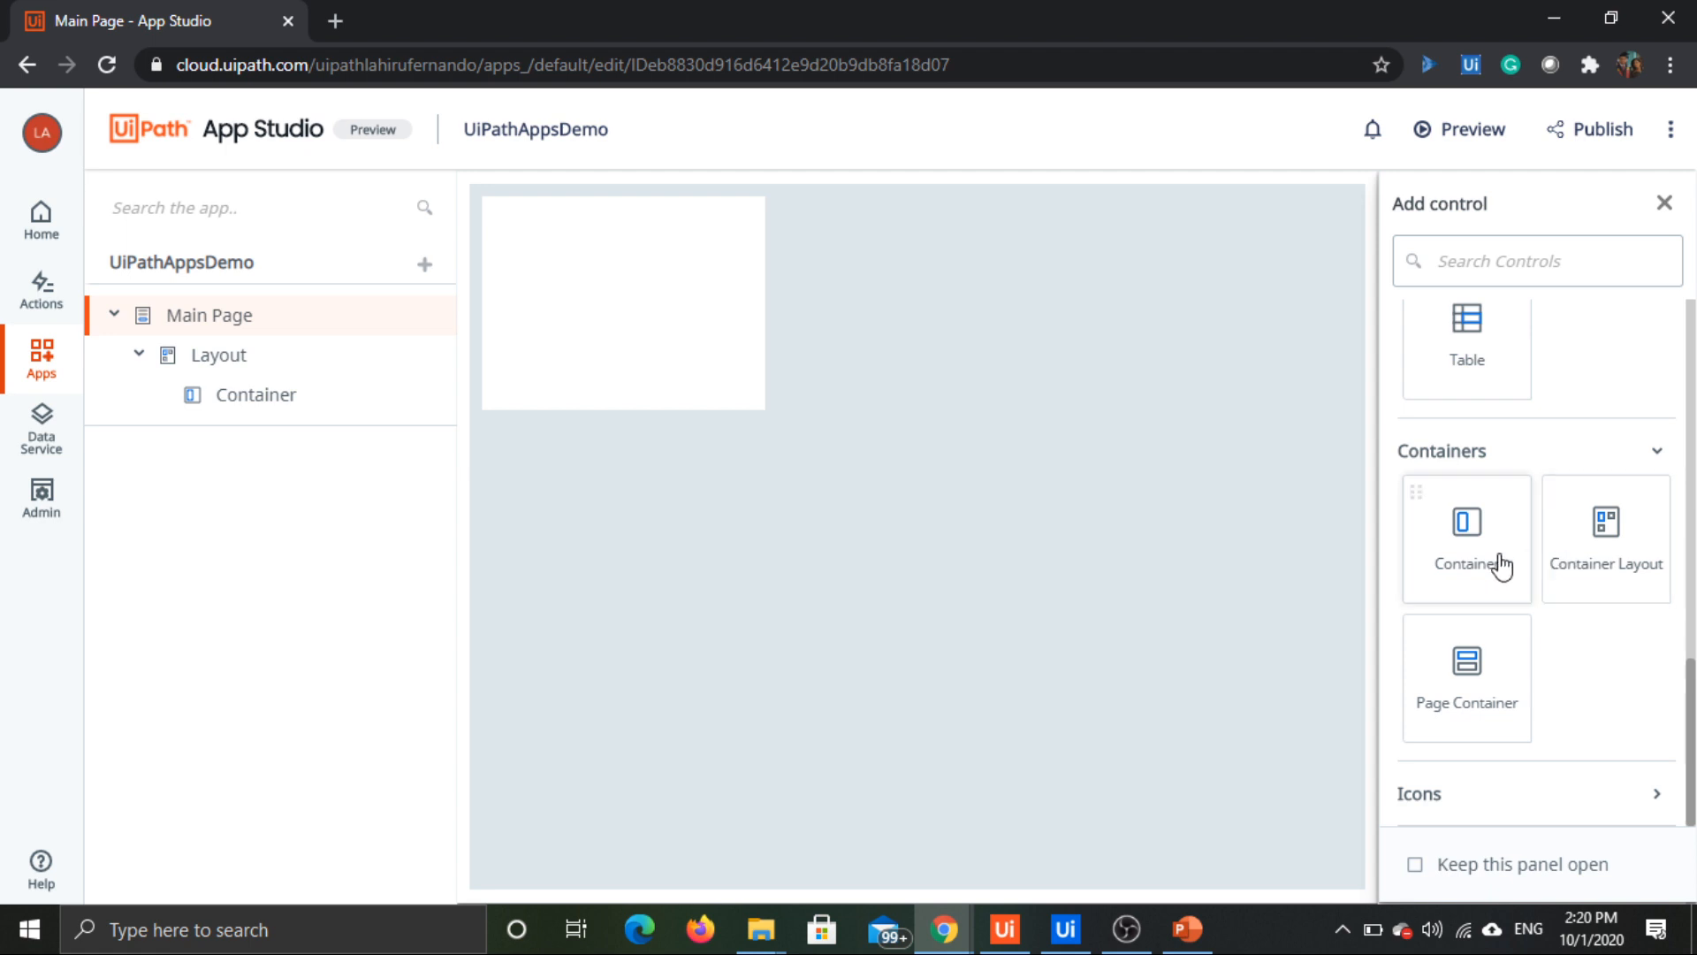
left_click_drag(1545, 522, 800, 295)
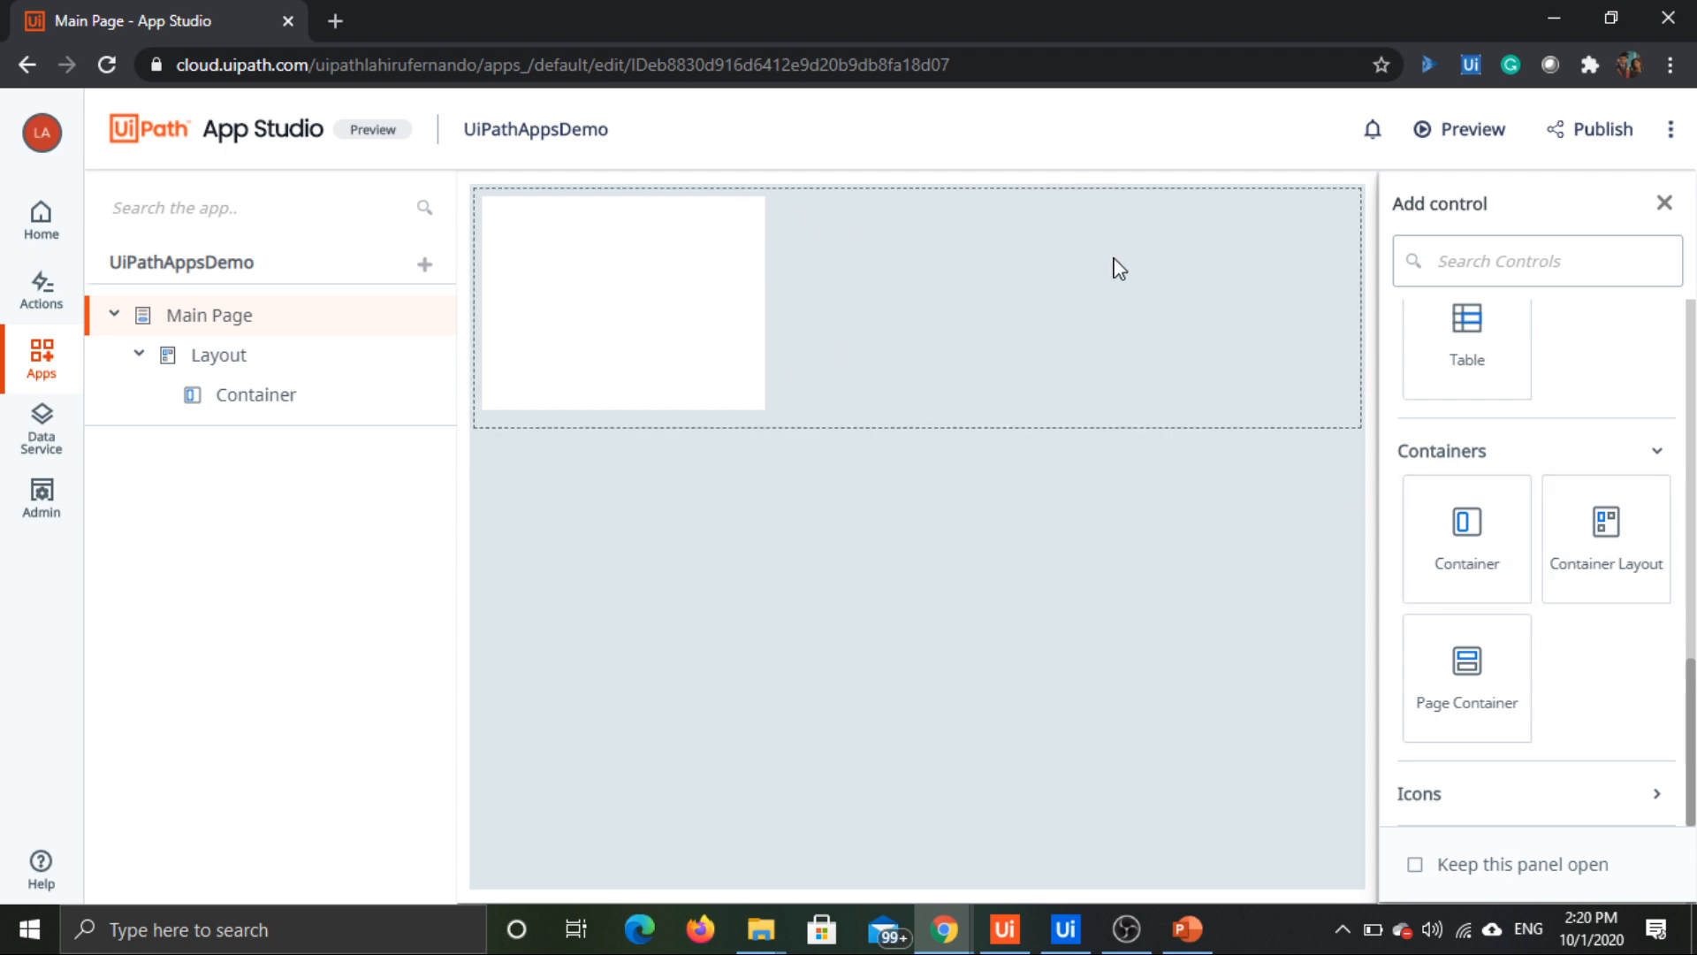
left_click_drag(1117, 268, 1333, 474)
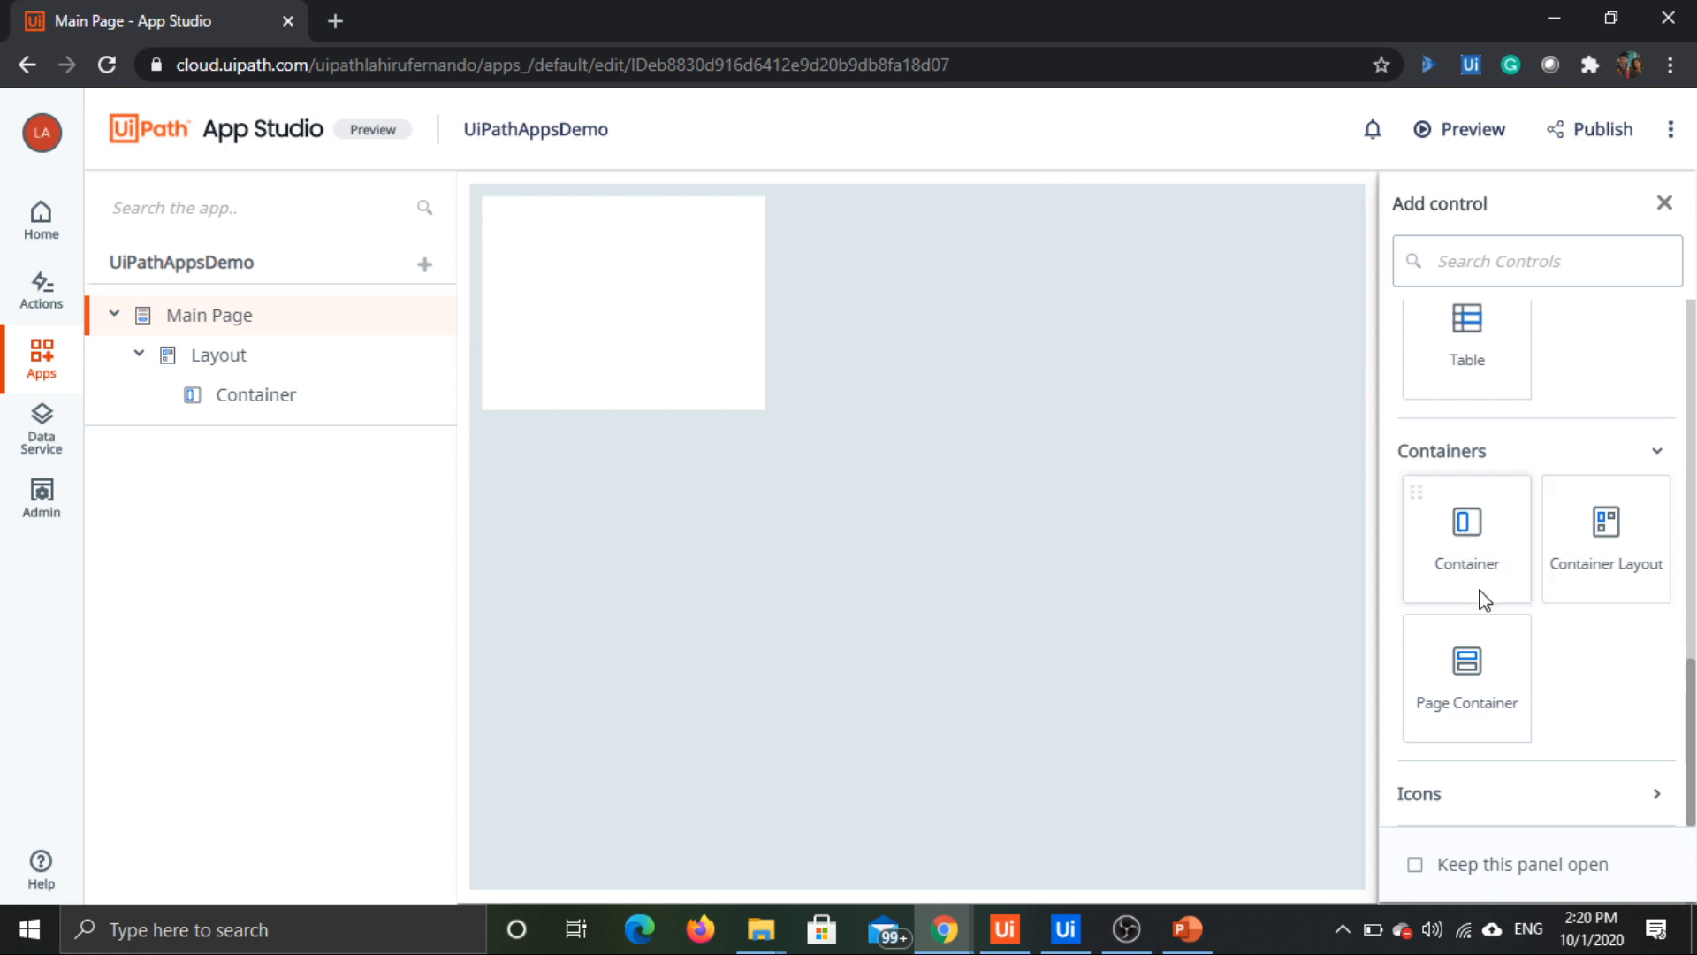
left_click(1500, 809)
scroll(1527, 522, "down", 6)
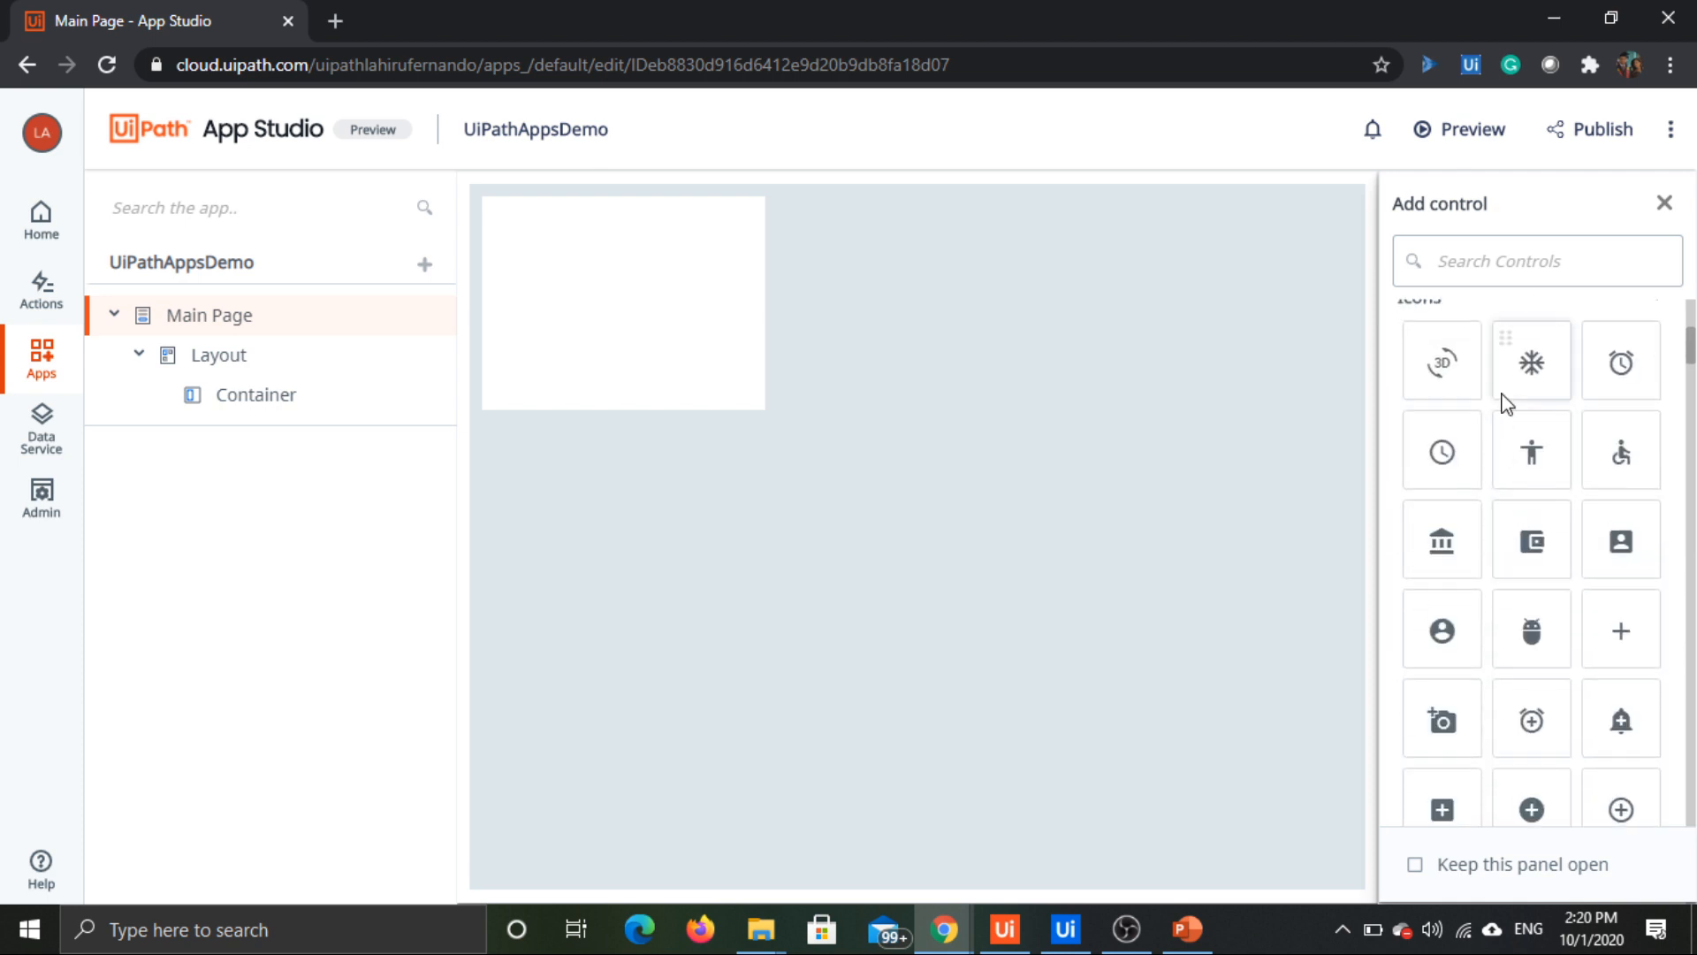
scroll(1472, 451, "down", 1)
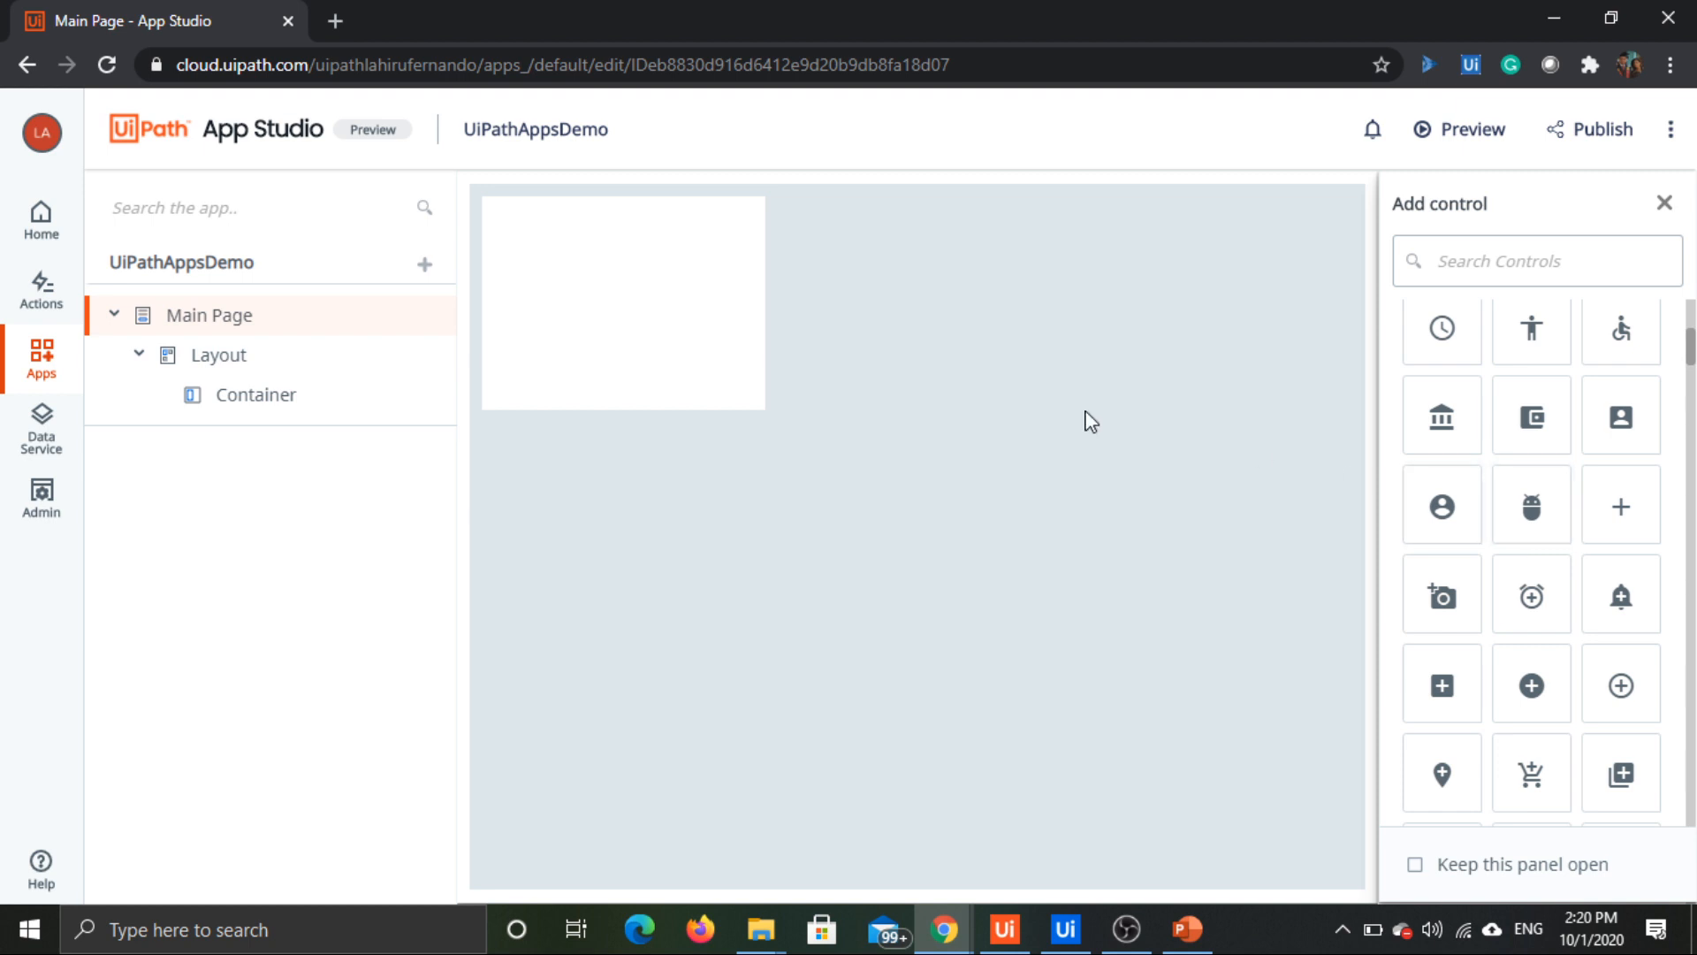
Step: Add a second container beside the existing one in the Main Page layout and select it
left_click(726, 337)
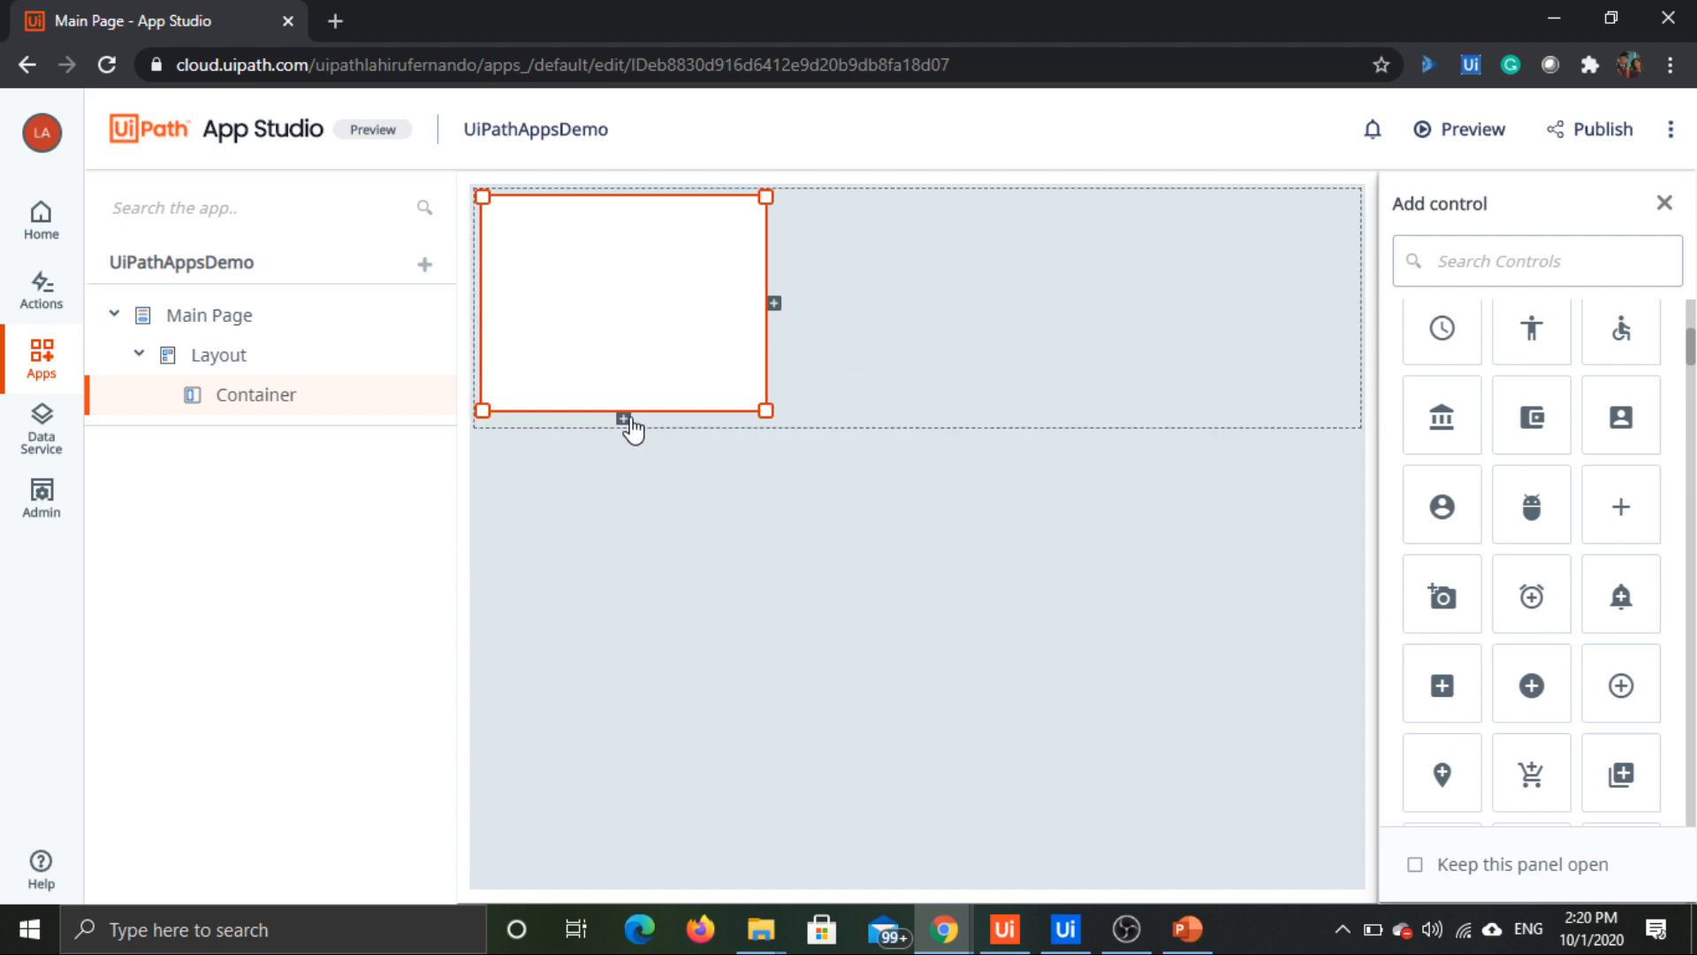
left_click(775, 304)
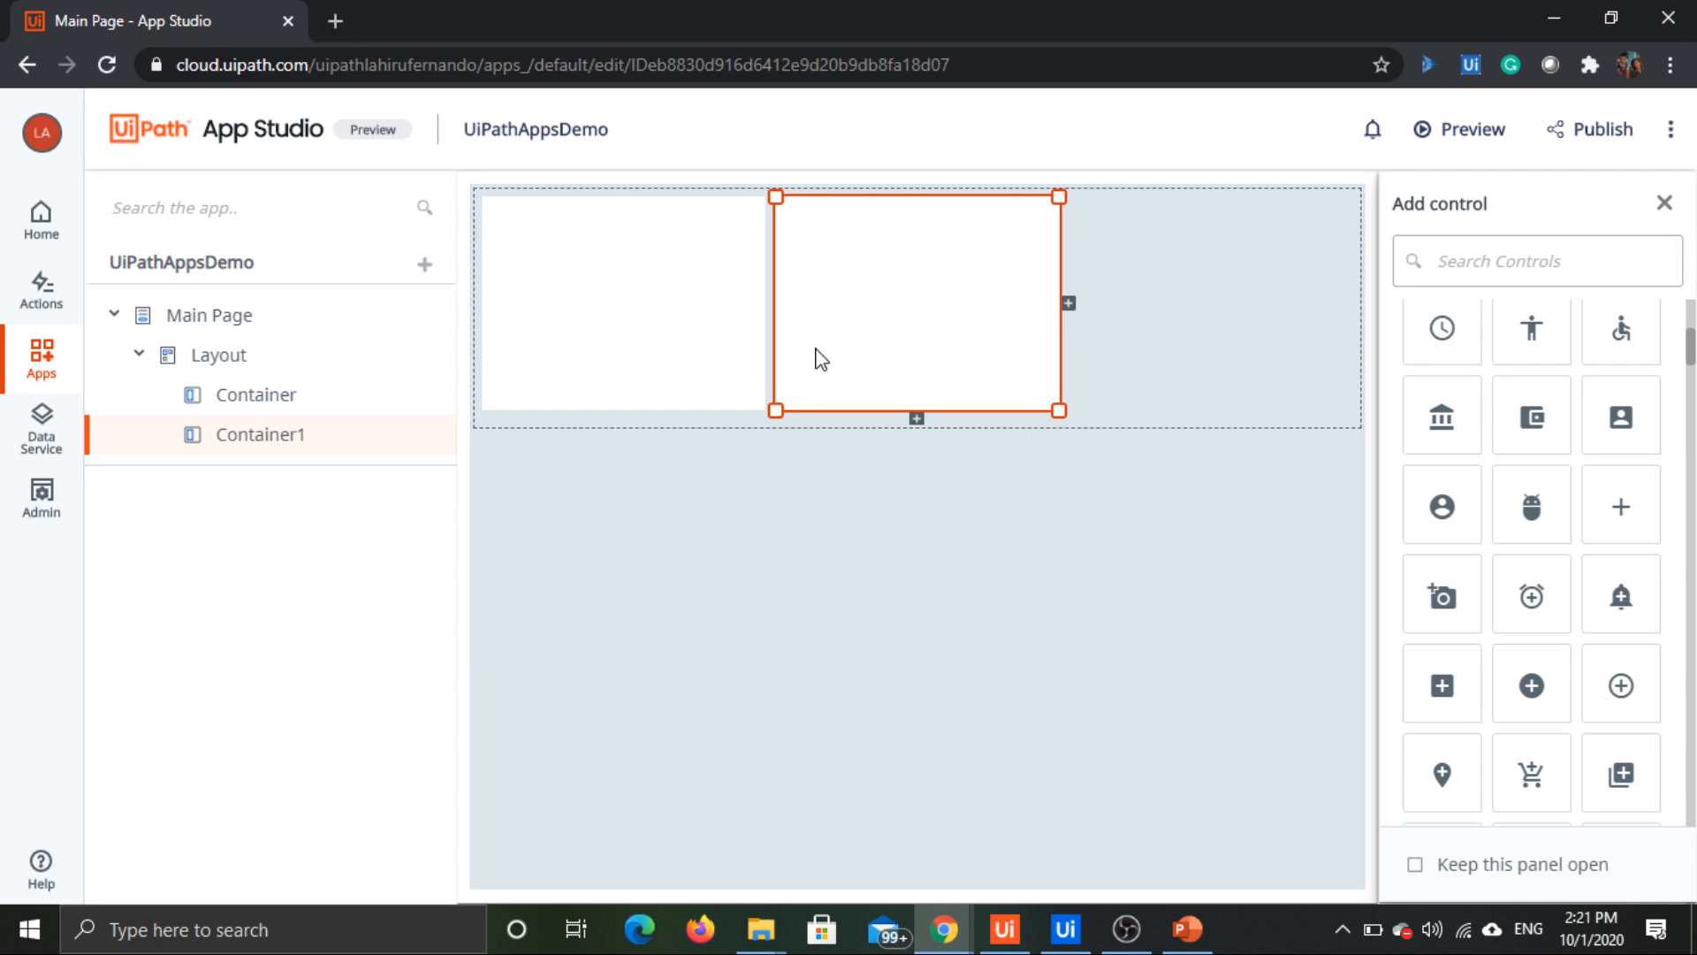
left_click(968, 335)
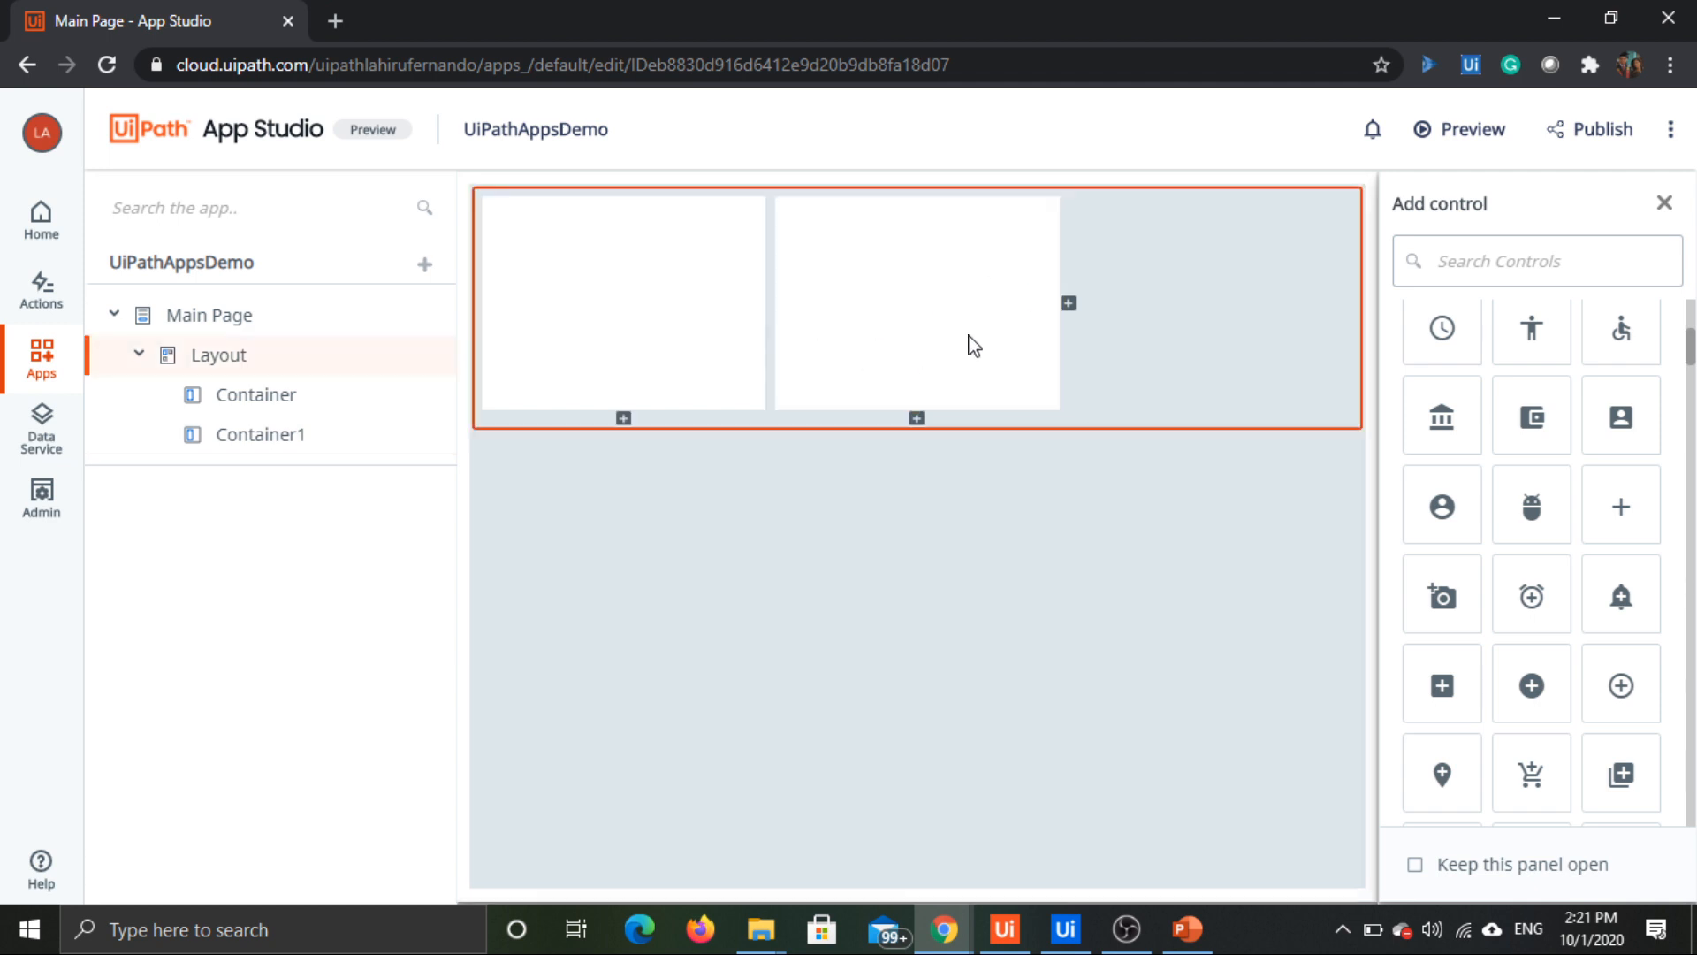
left_click(972, 334)
left_click(983, 334)
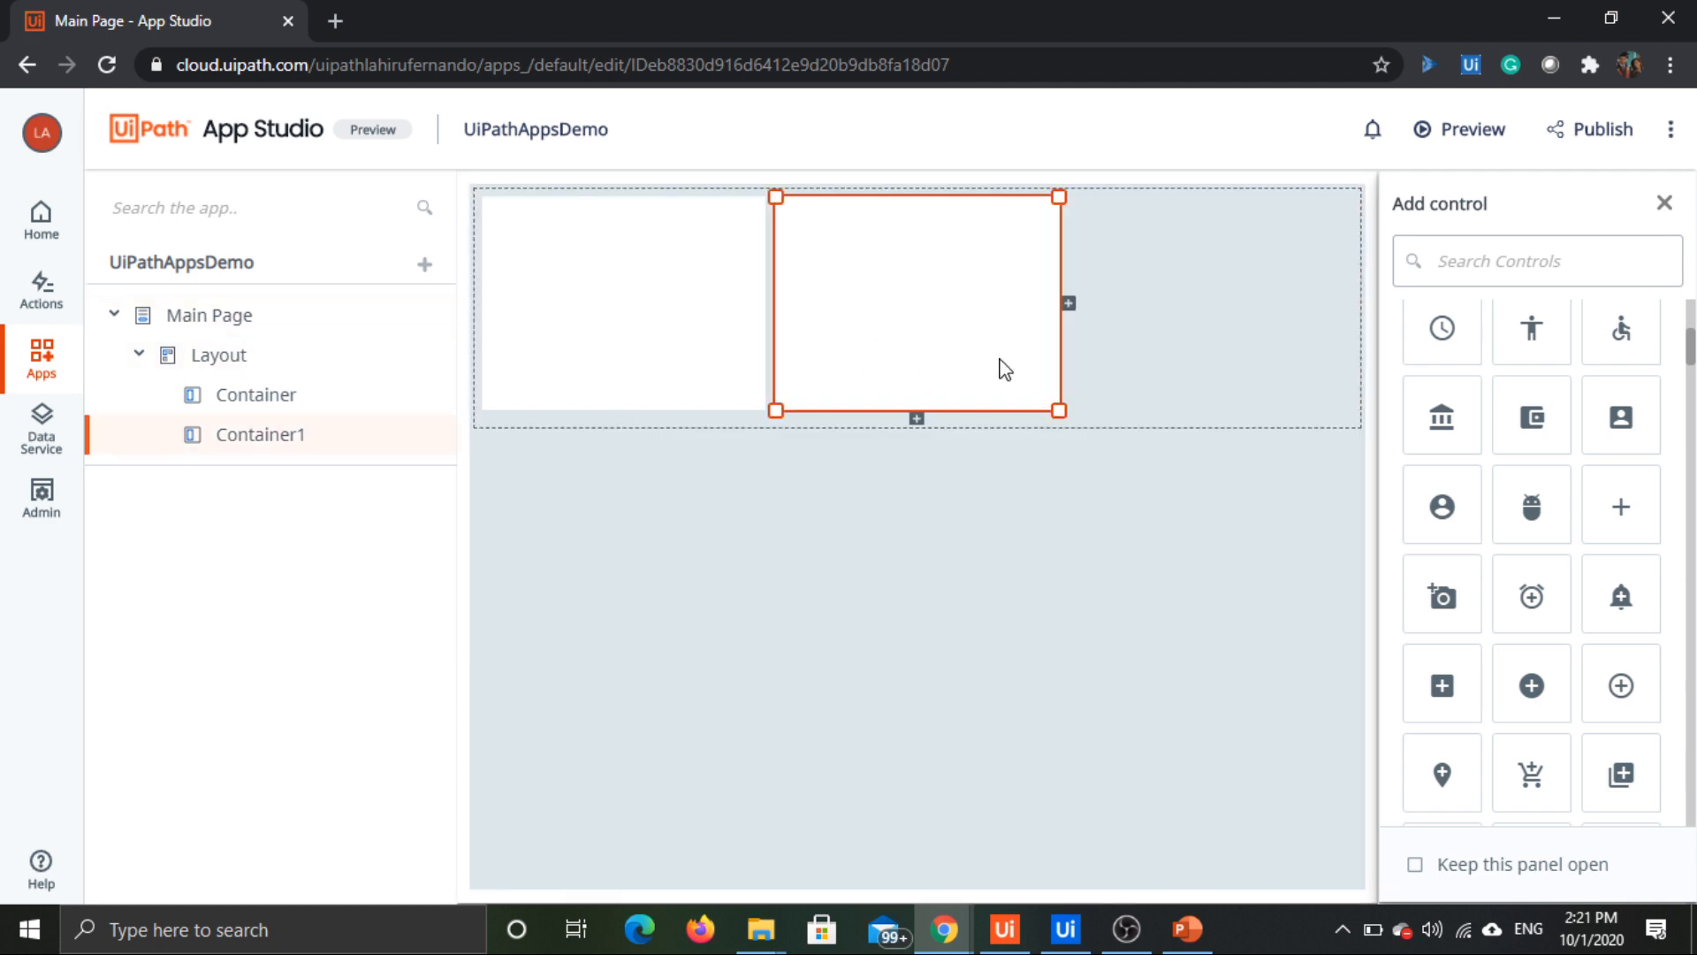
Step: Delete the second container from the Main Page layout and select the remaining container
key("Delete")
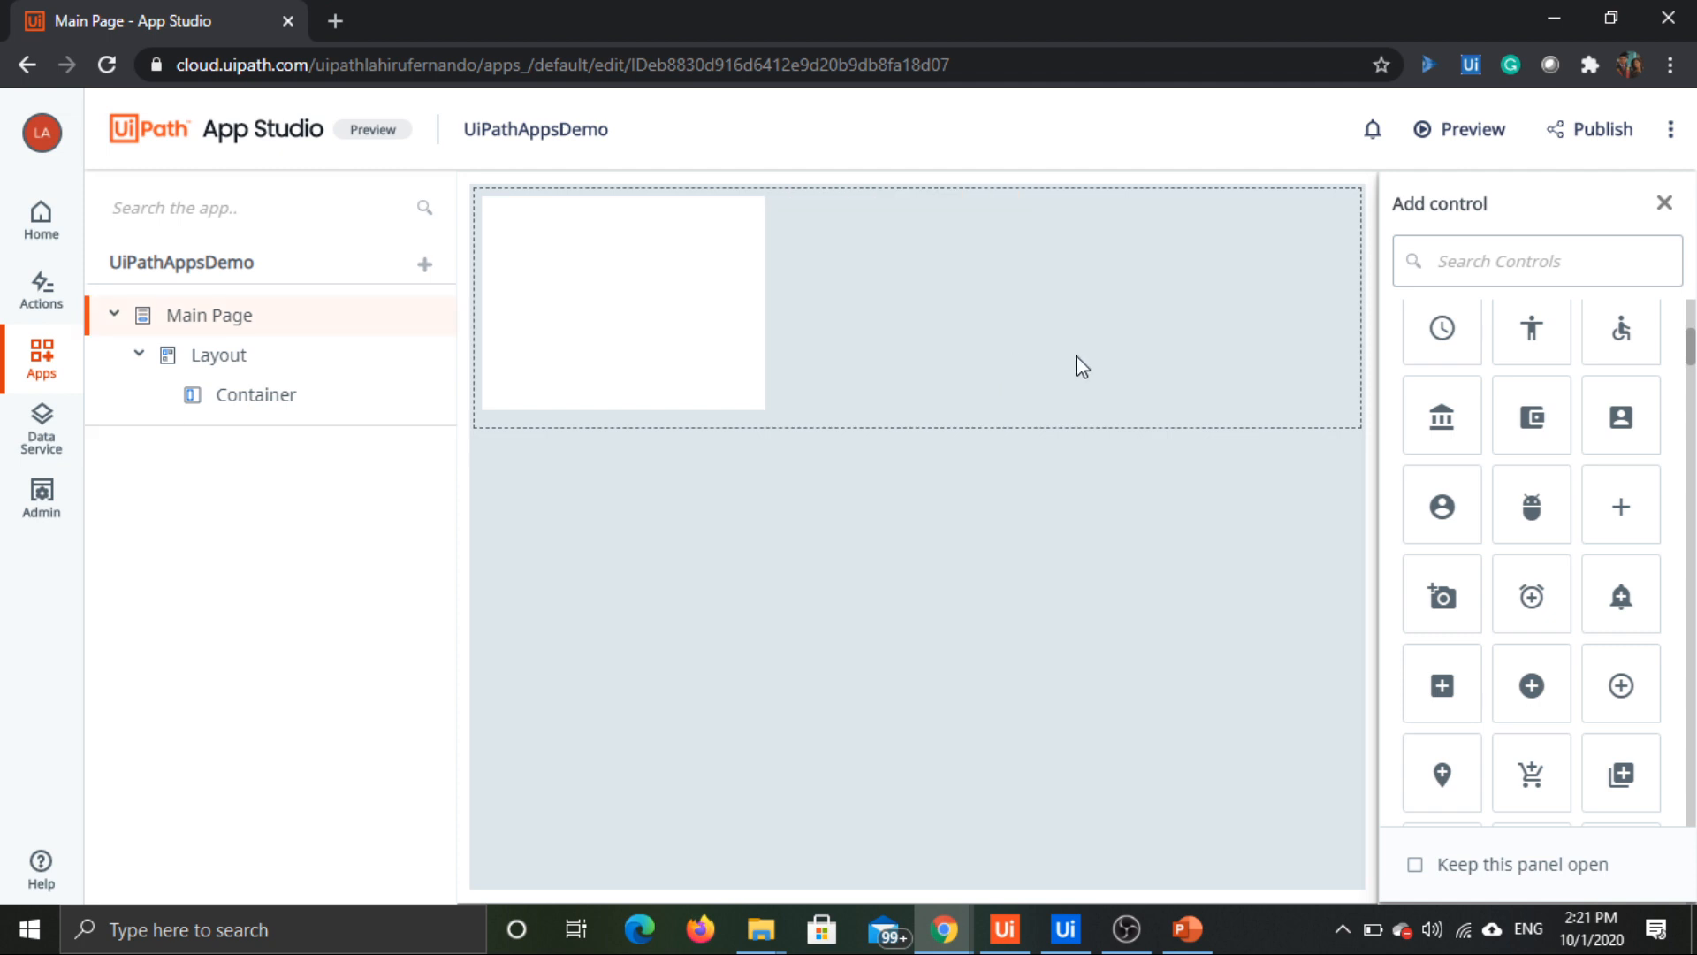
left_click(254, 419)
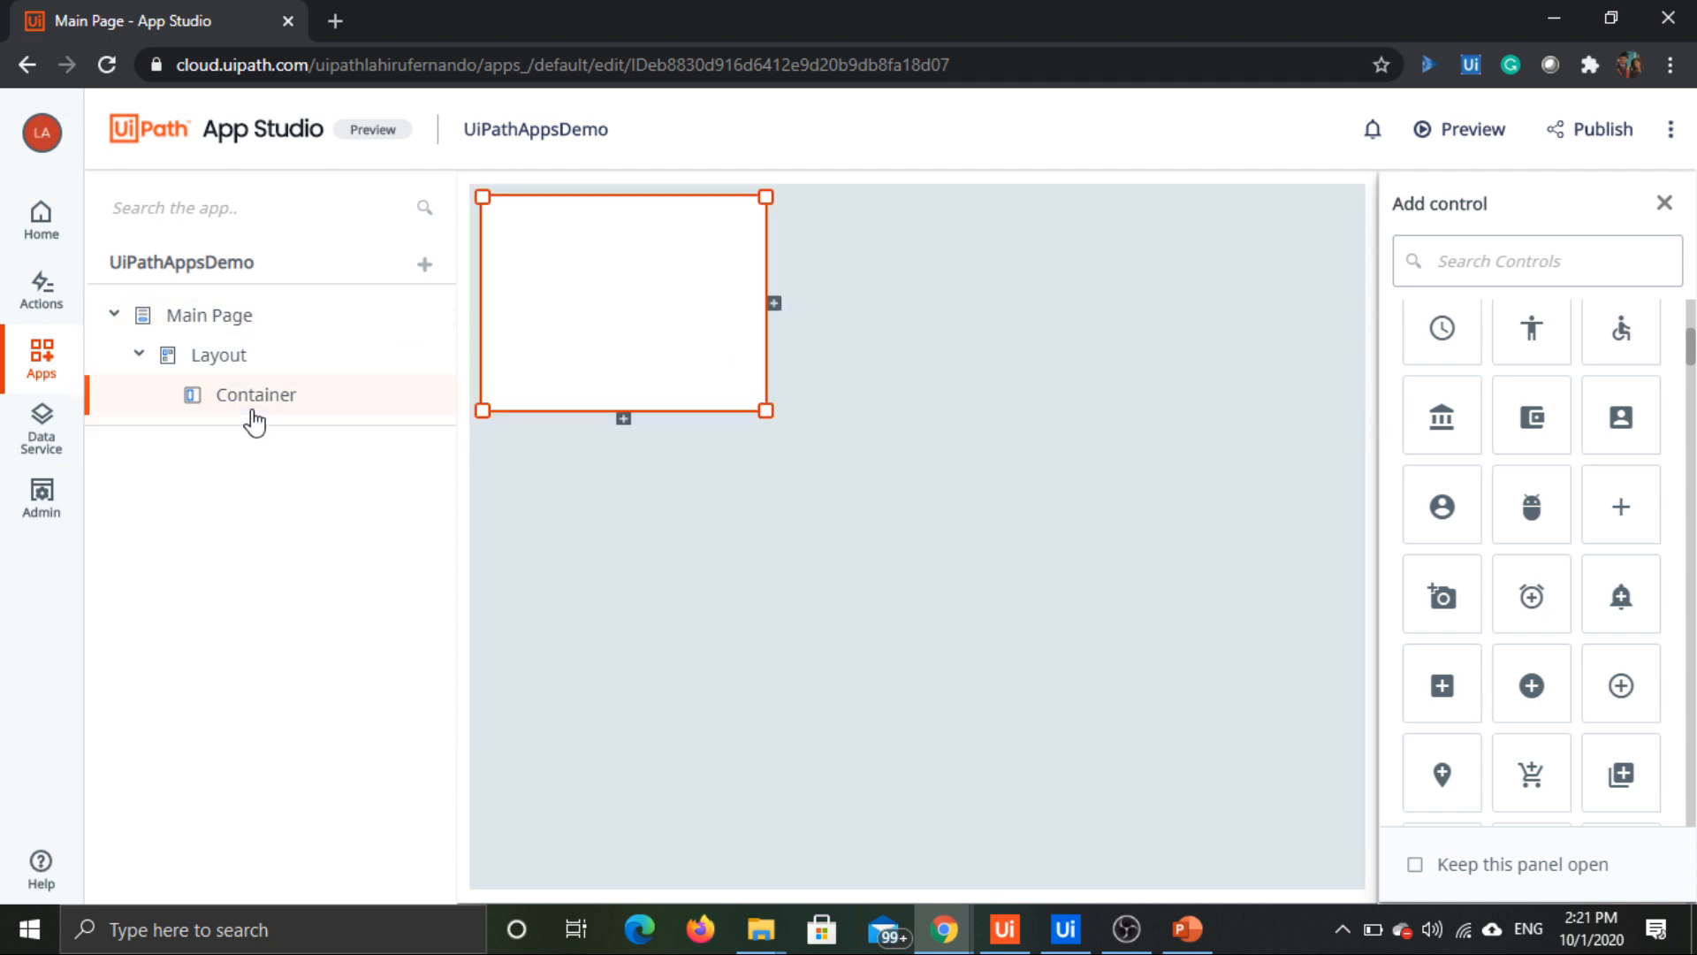
scroll(1575, 451, "down", 5)
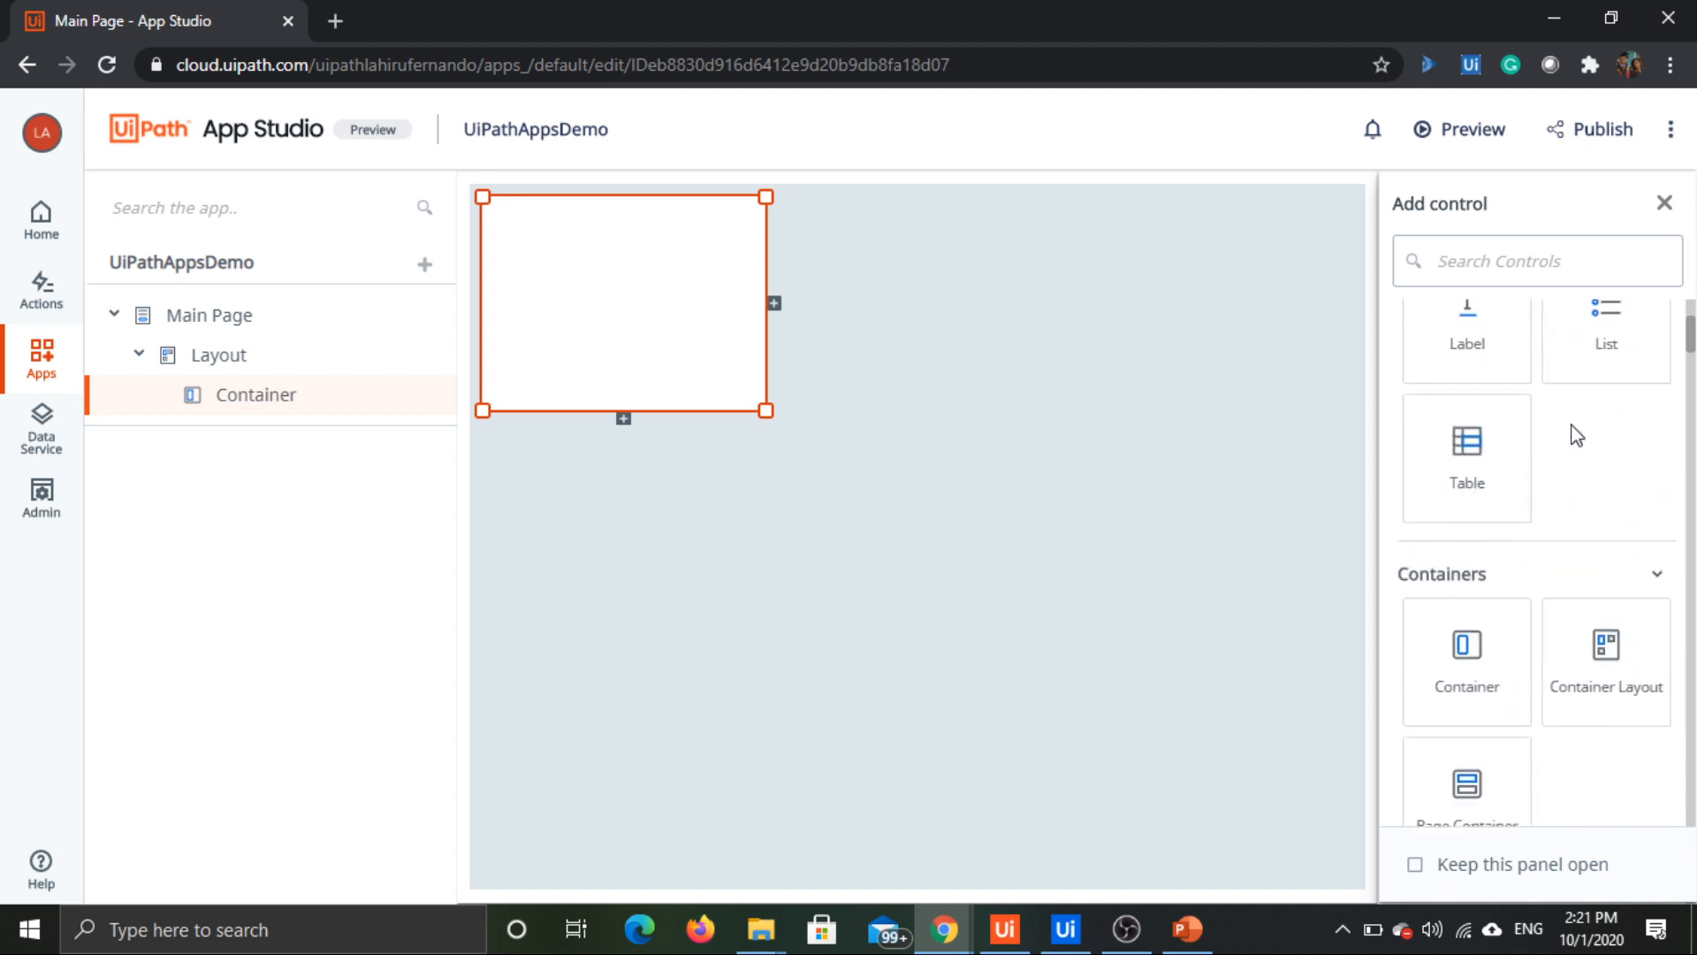
scroll(1573, 428, "up", 5)
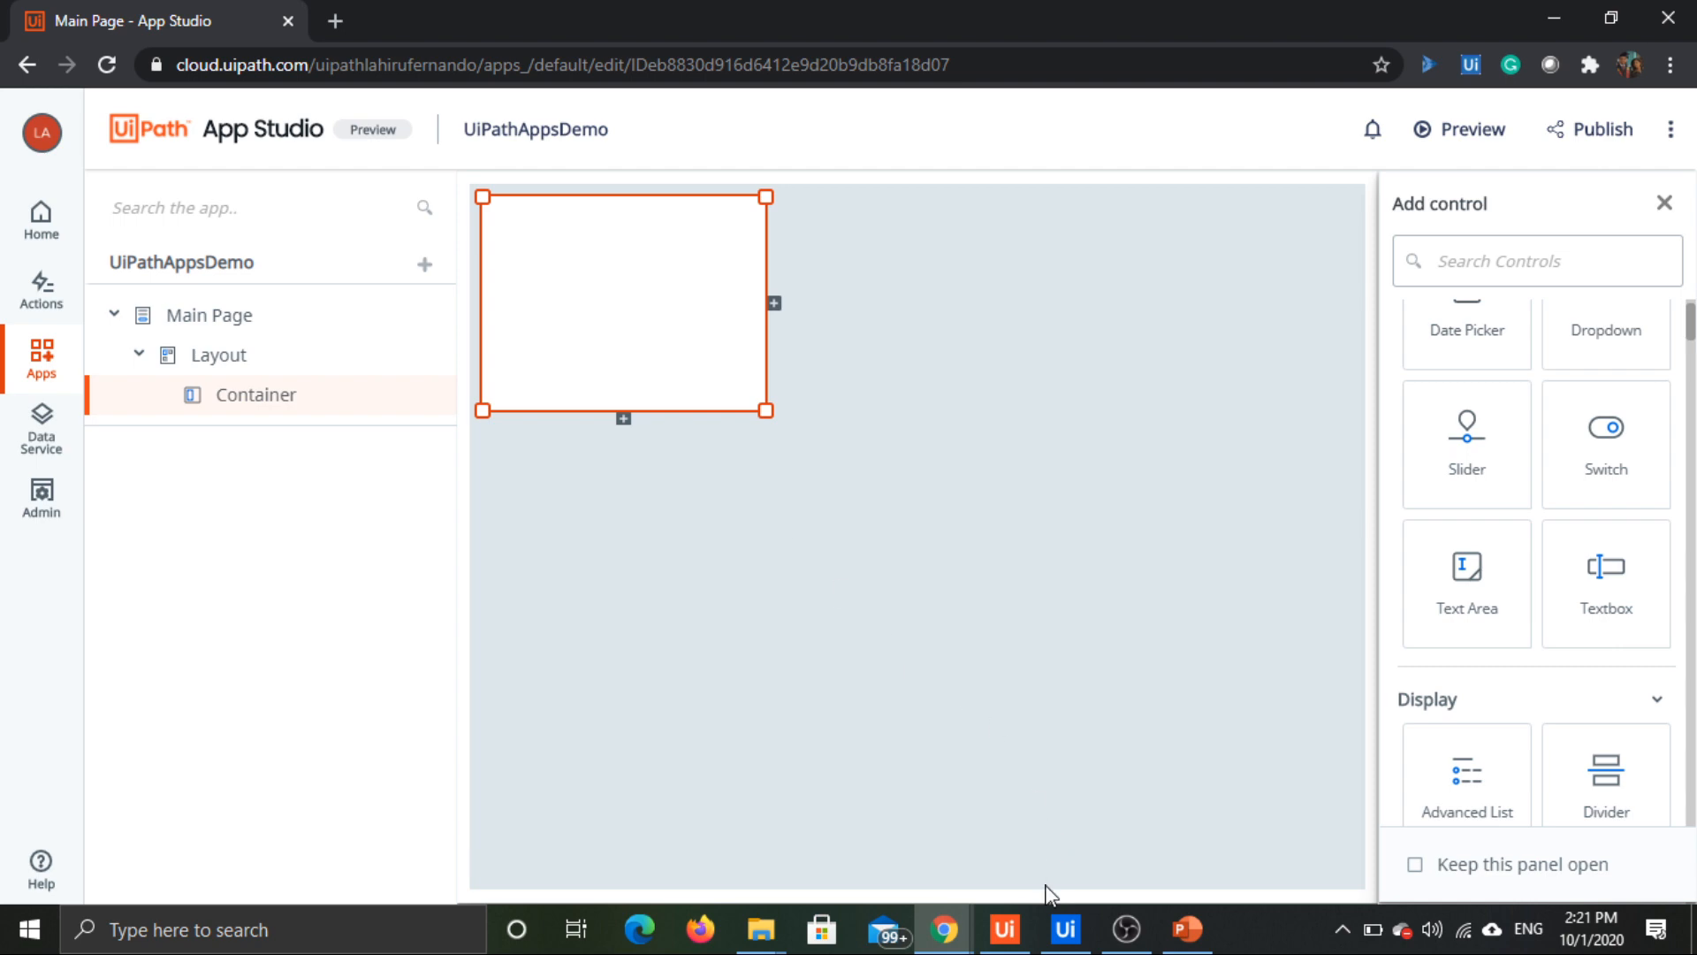
Step: Switch to UiPath Studio and review the AppsDemoProcess workflow's input and output arguments and its If condition
left_click(1065, 928)
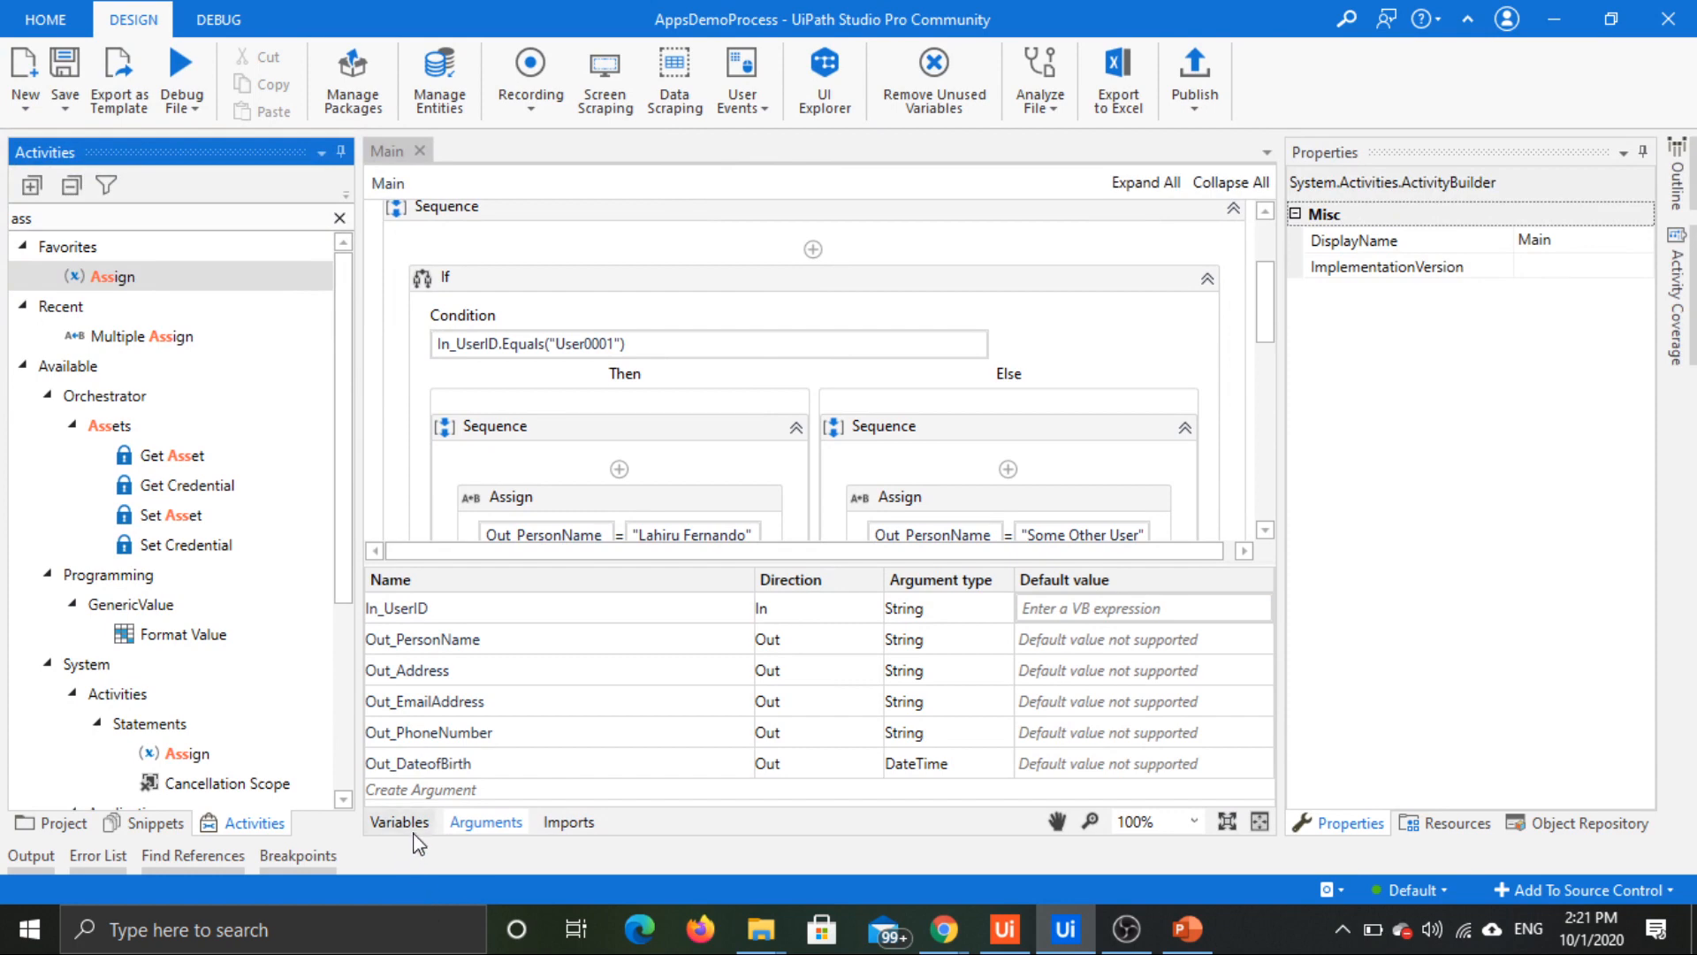
left_click(482, 823)
scroll(735, 462, "up", 2)
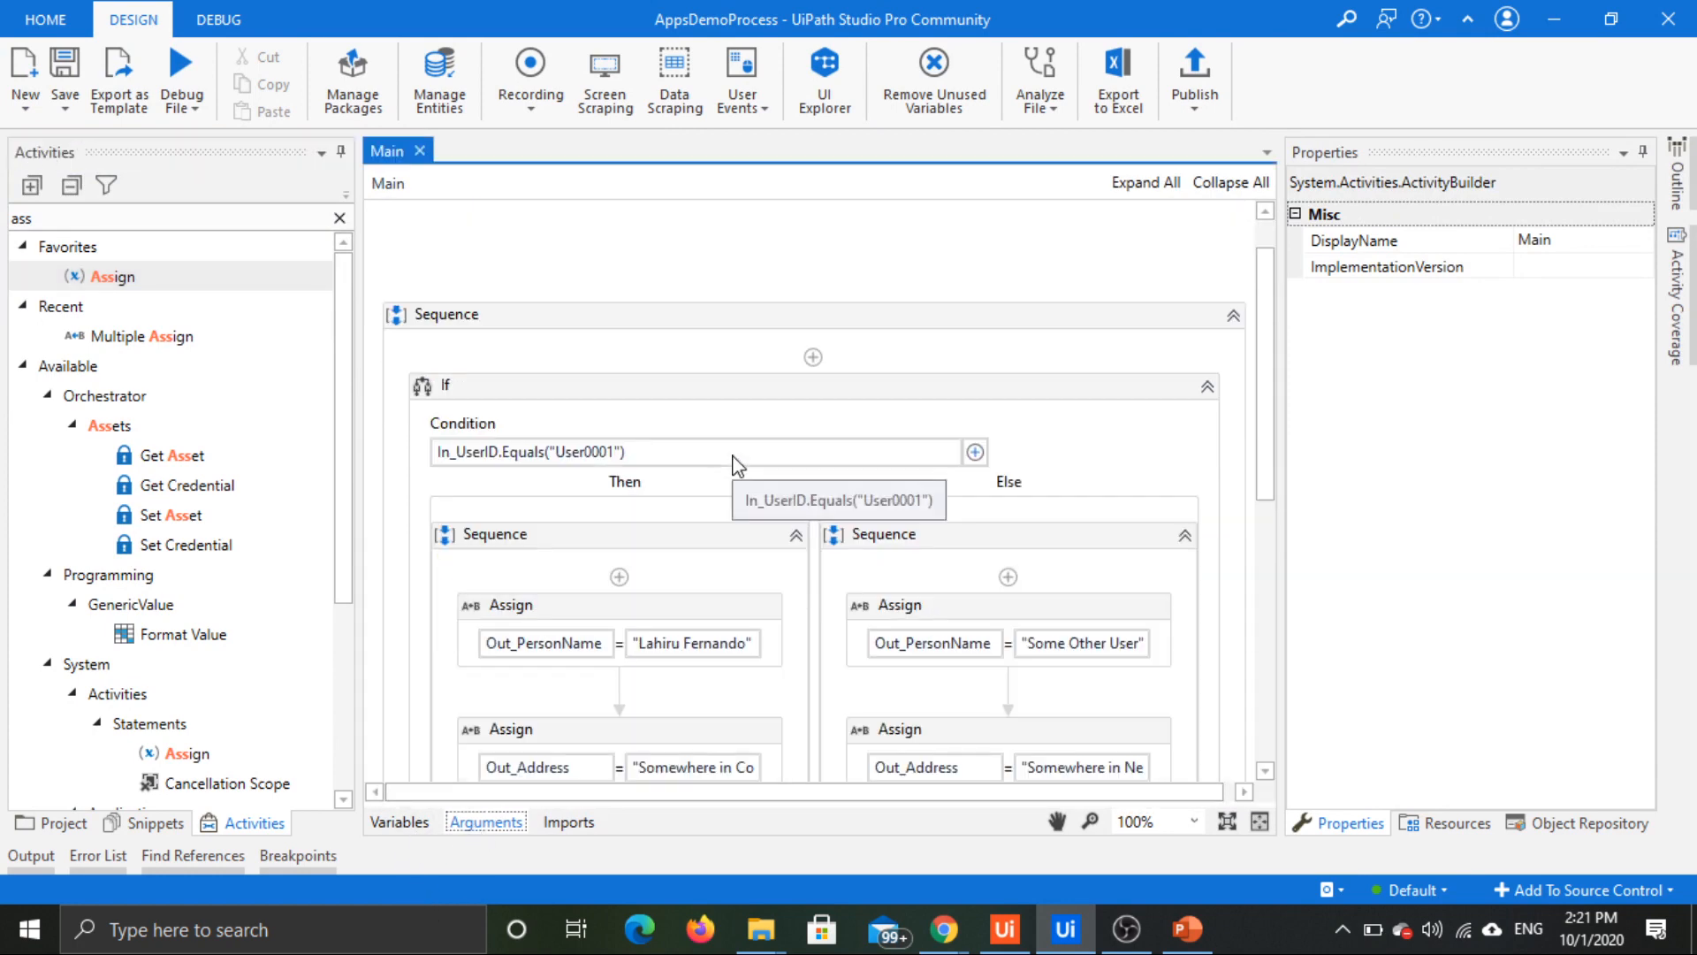
scroll(1049, 454, "down", 2)
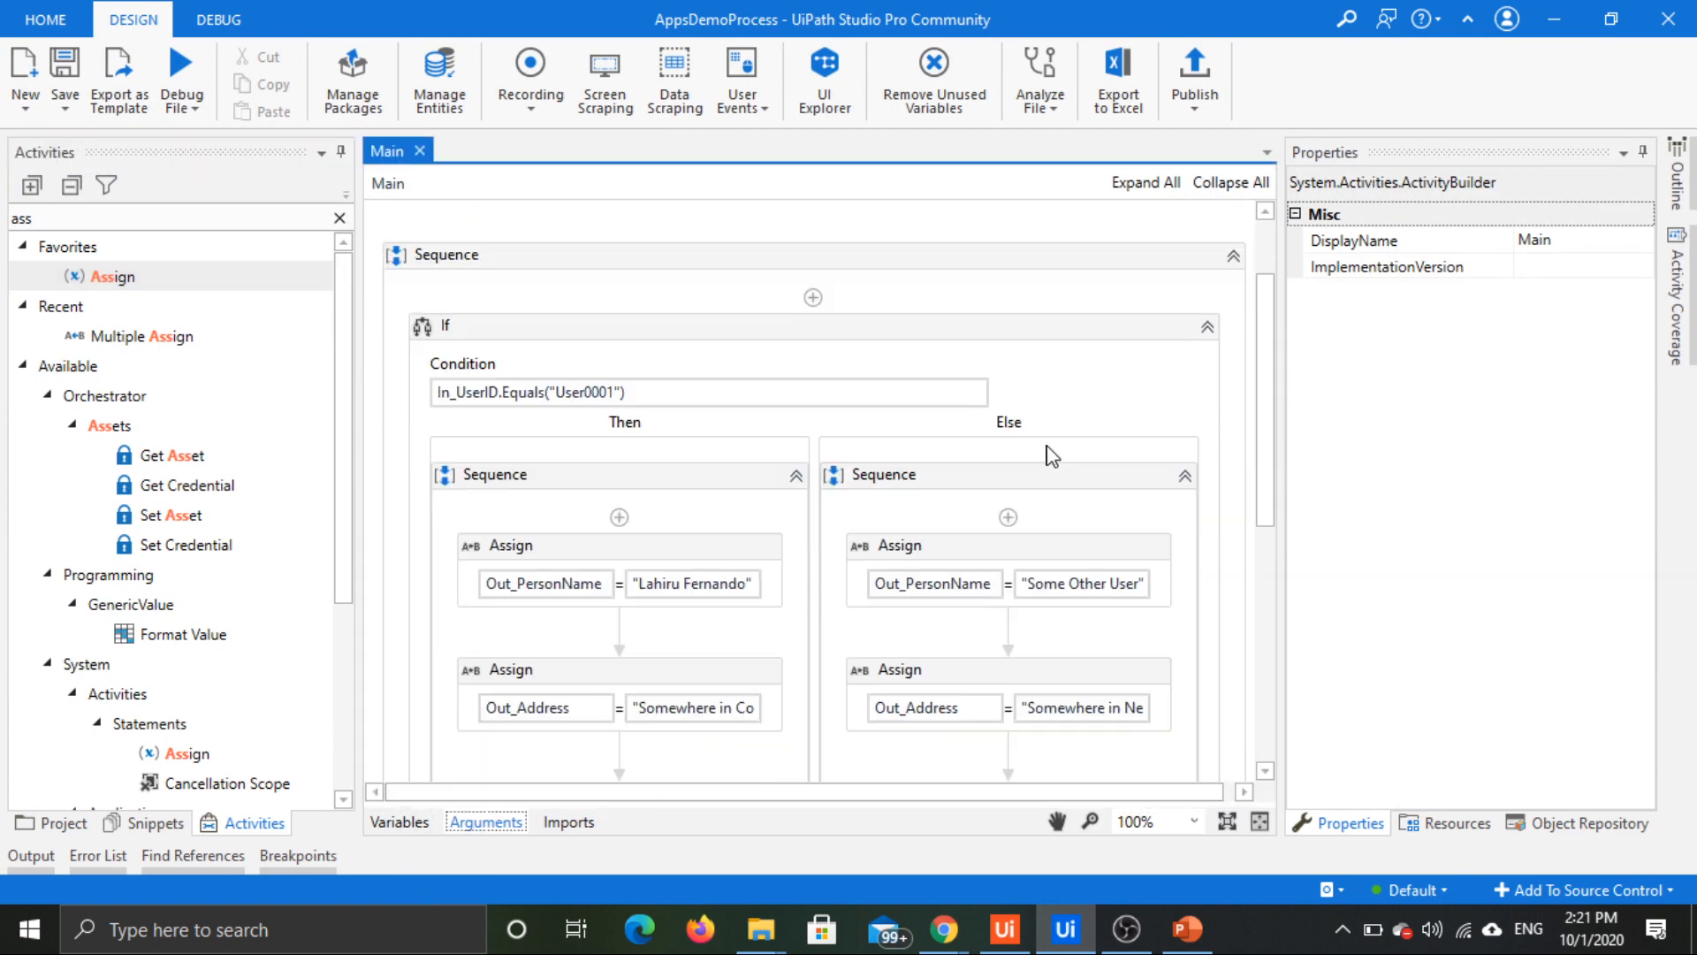
left_click(498, 824)
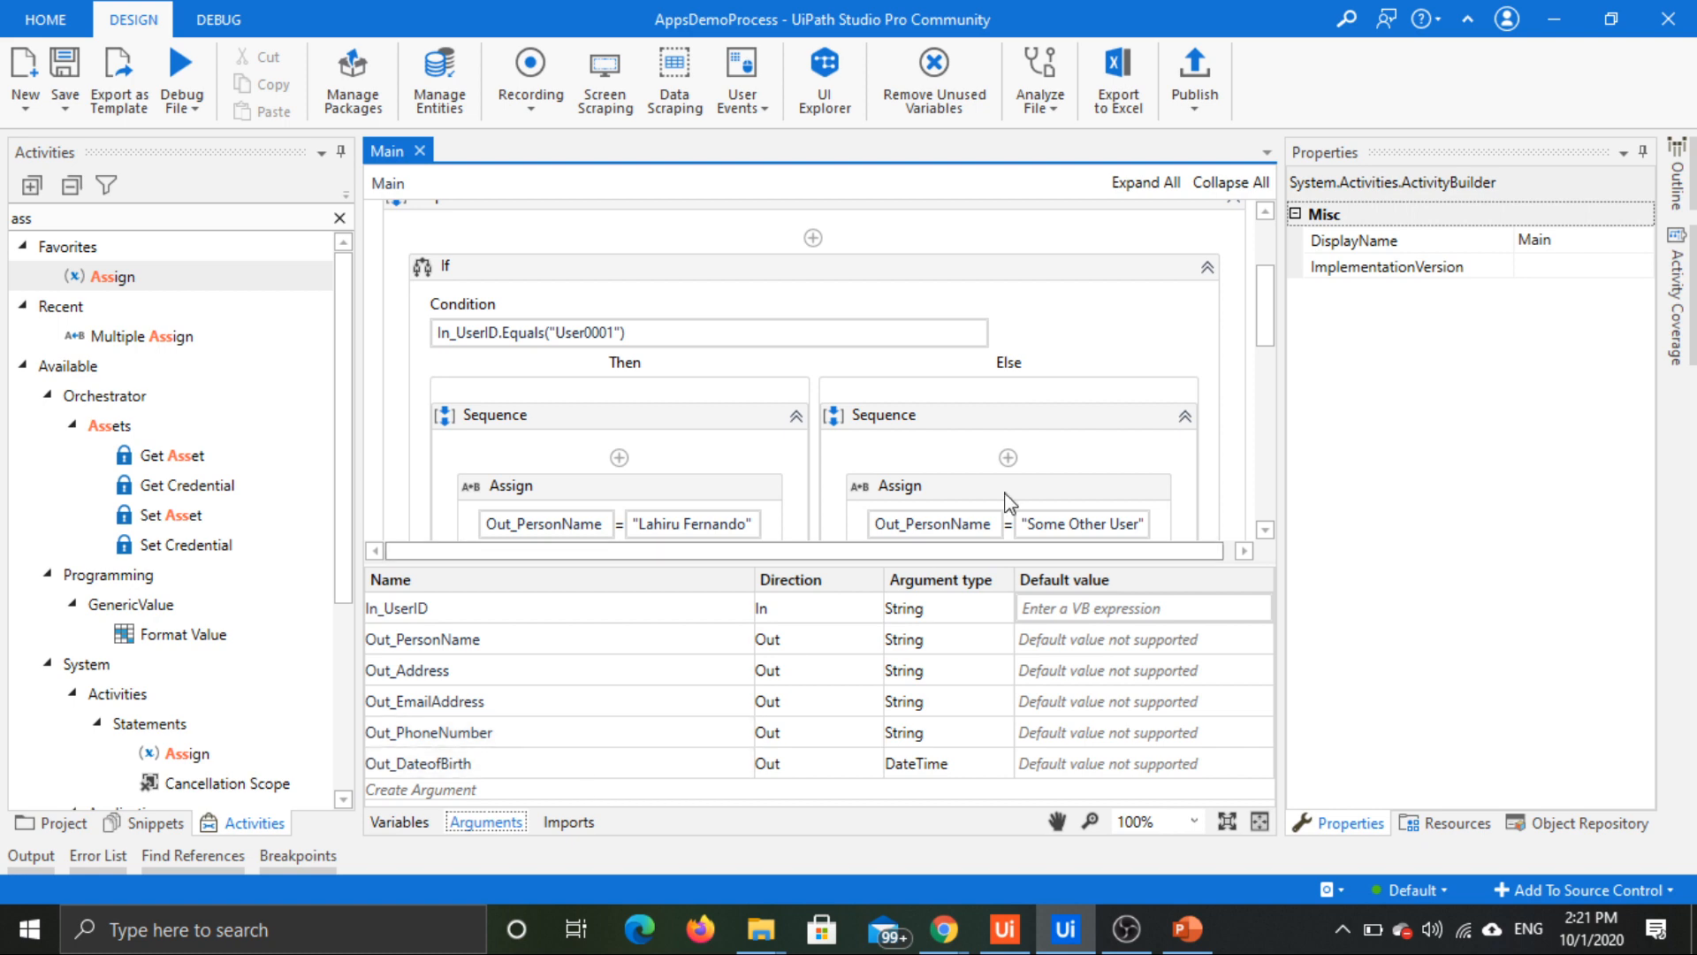
left_click(487, 823)
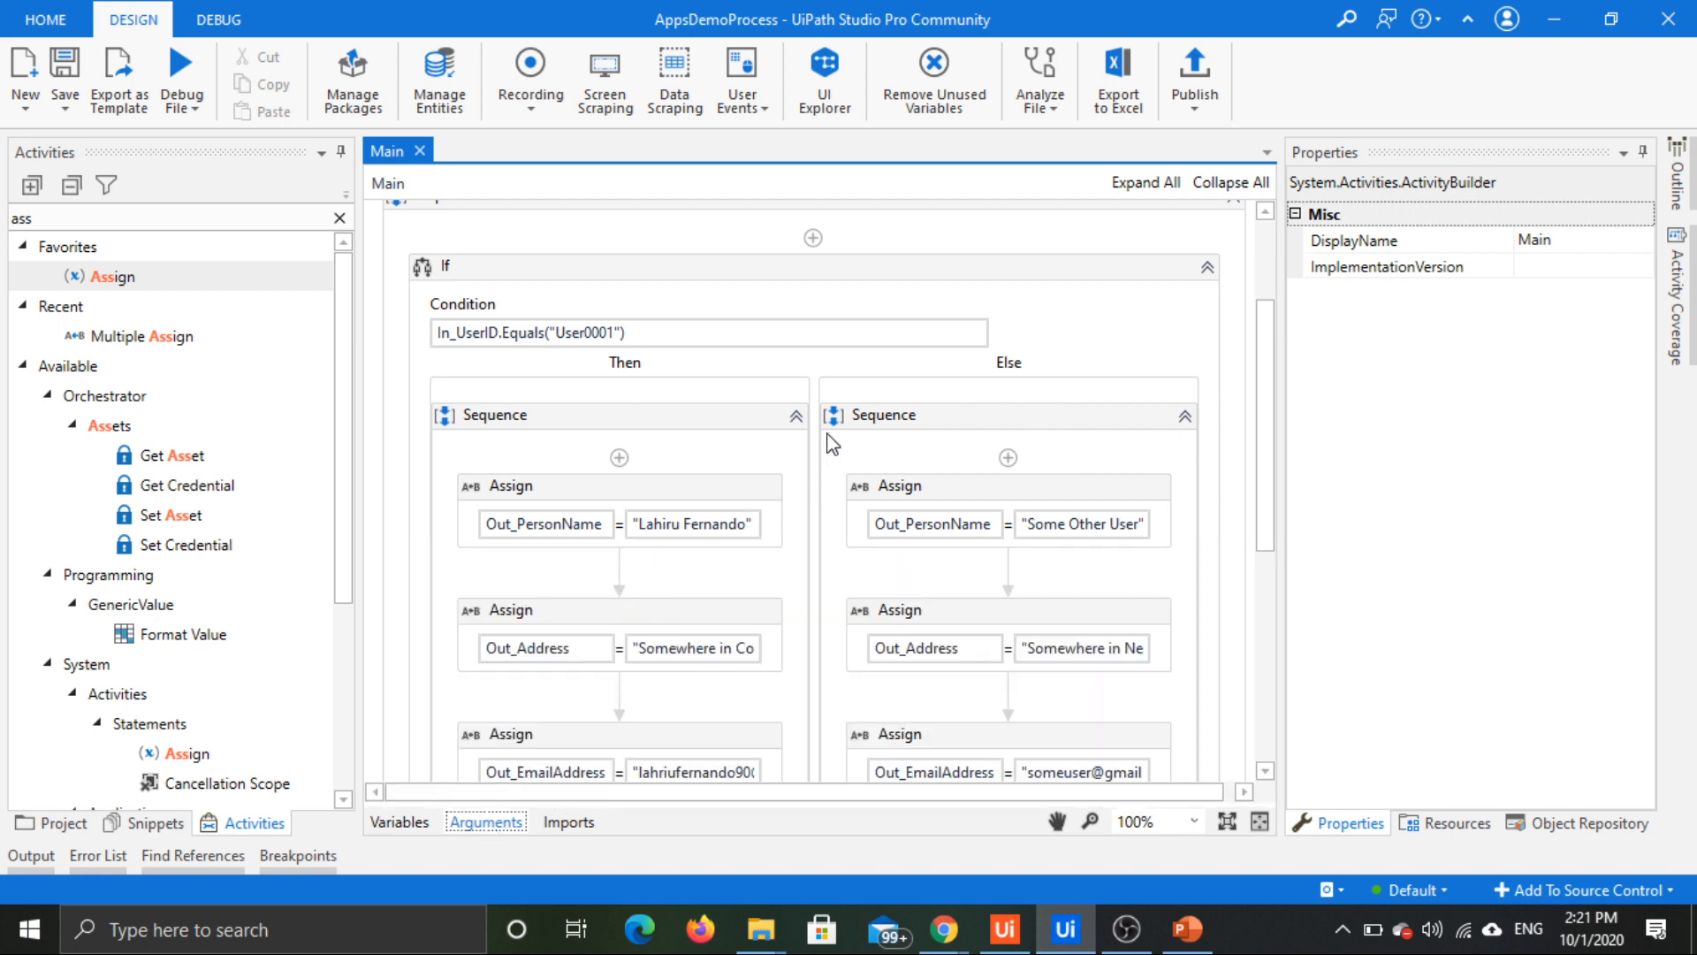
Step: Examine the Assign activities in the Then and Else branches and the user ID condition of the If activity
scroll(831, 445, "up", 1)
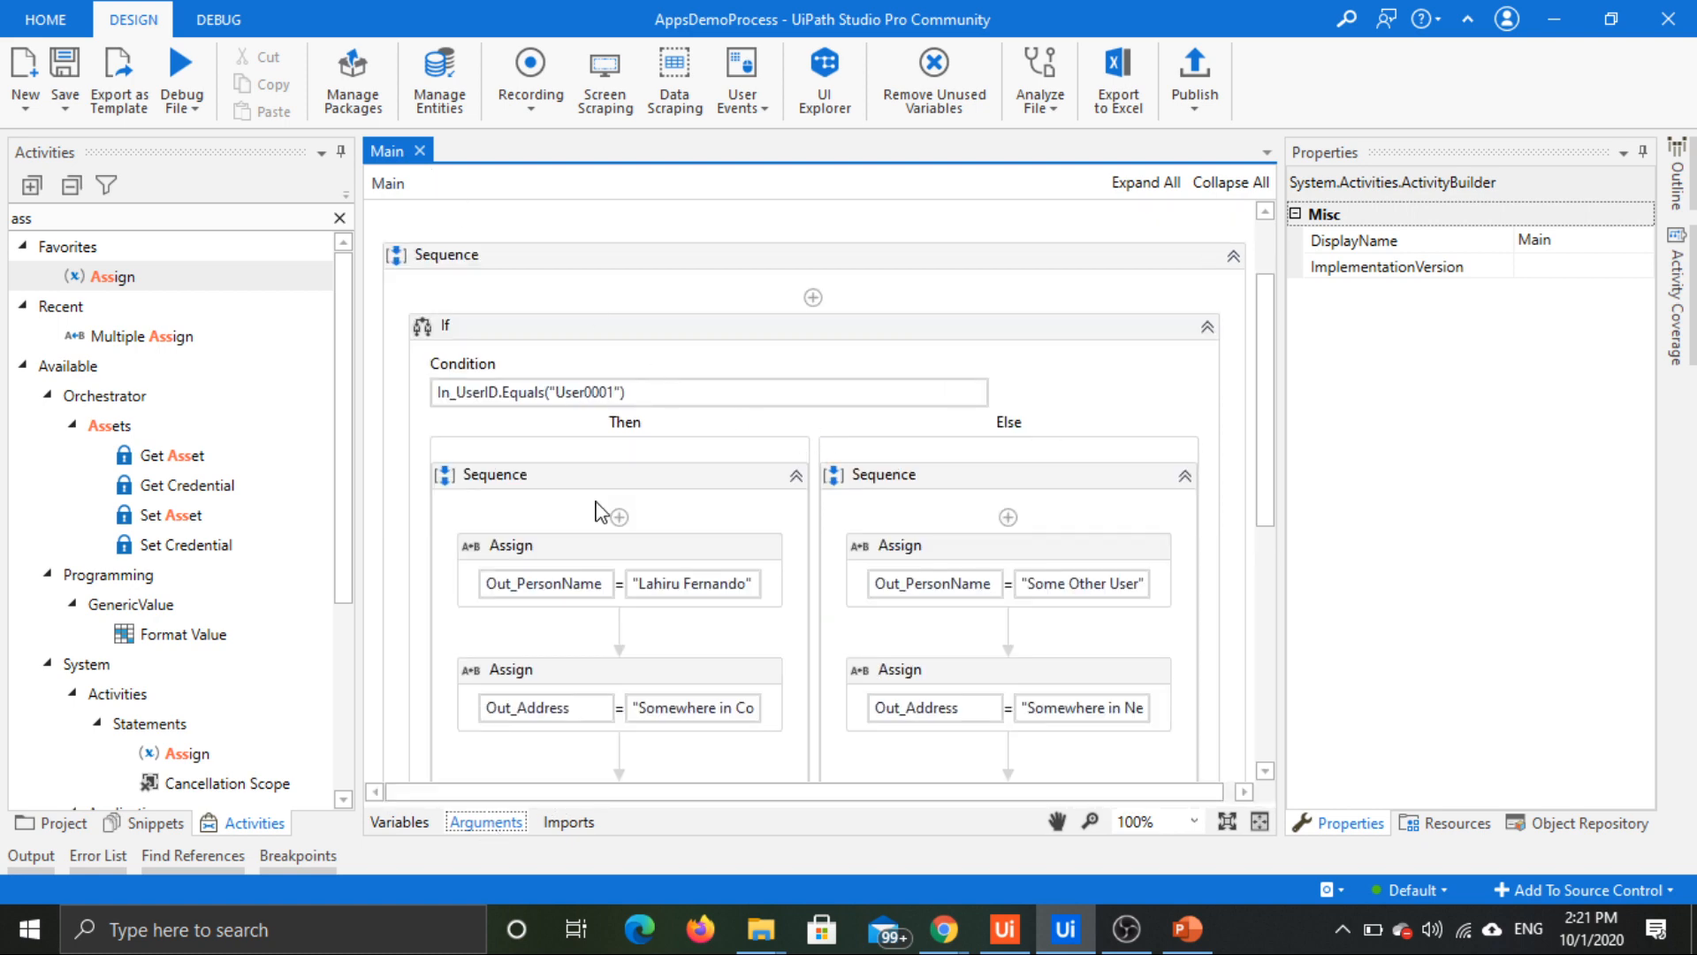
scroll(915, 549, "down", 3)
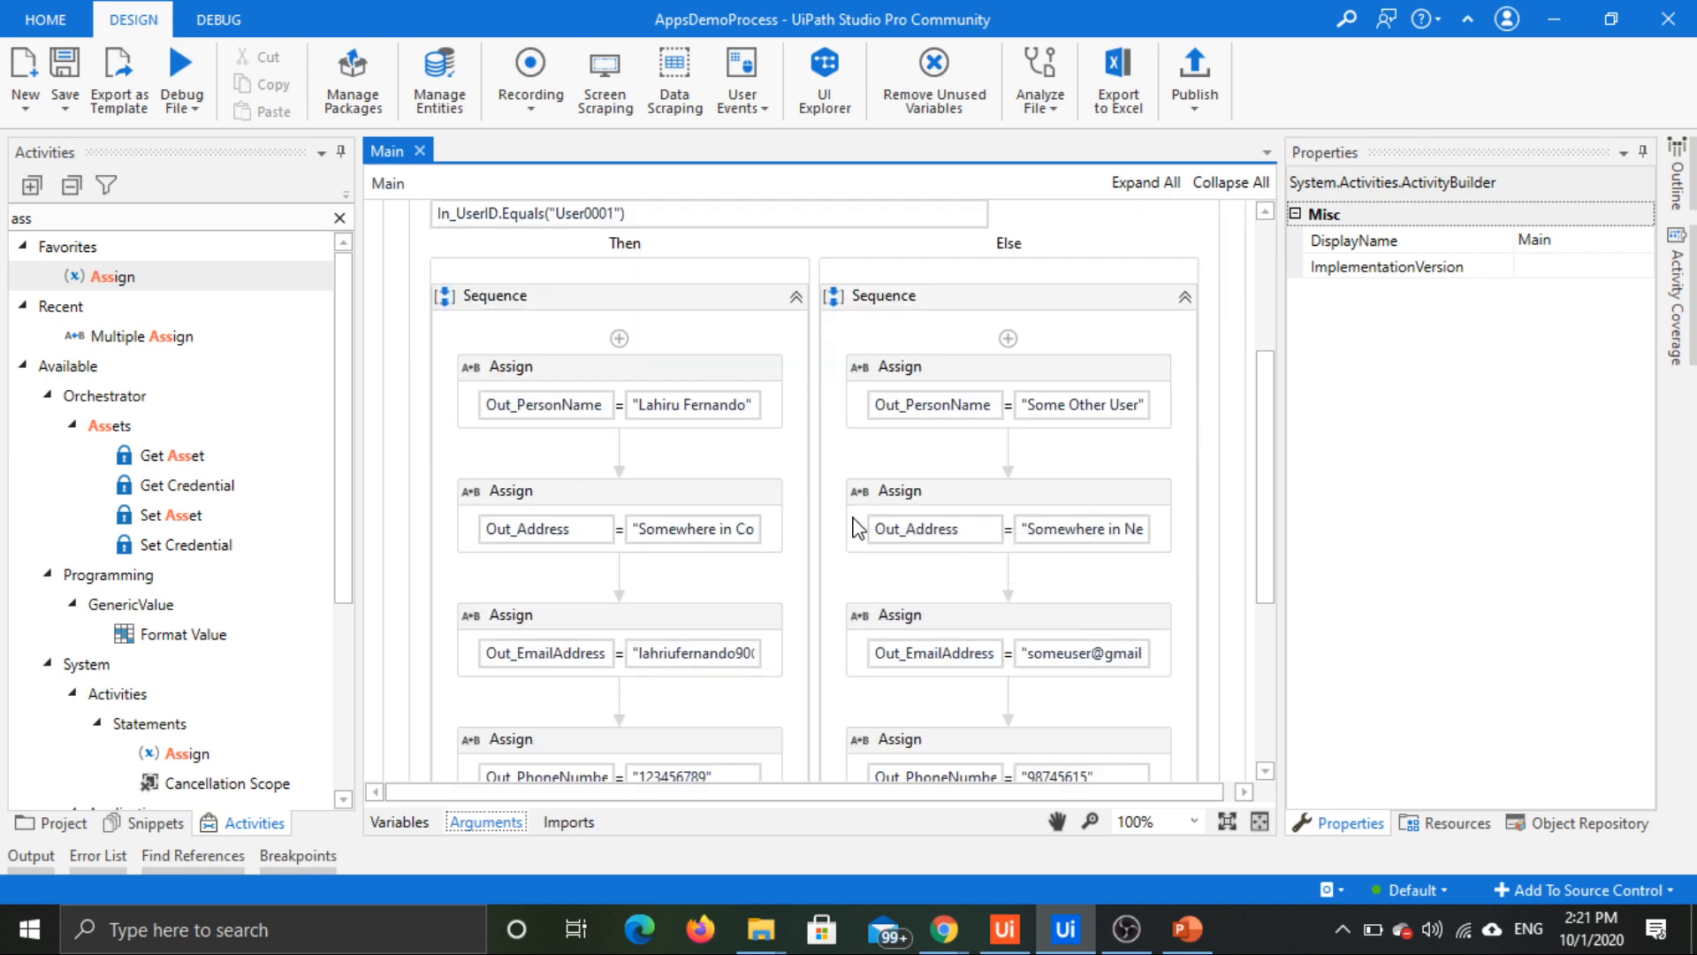
scroll(880, 499, "down", 1)
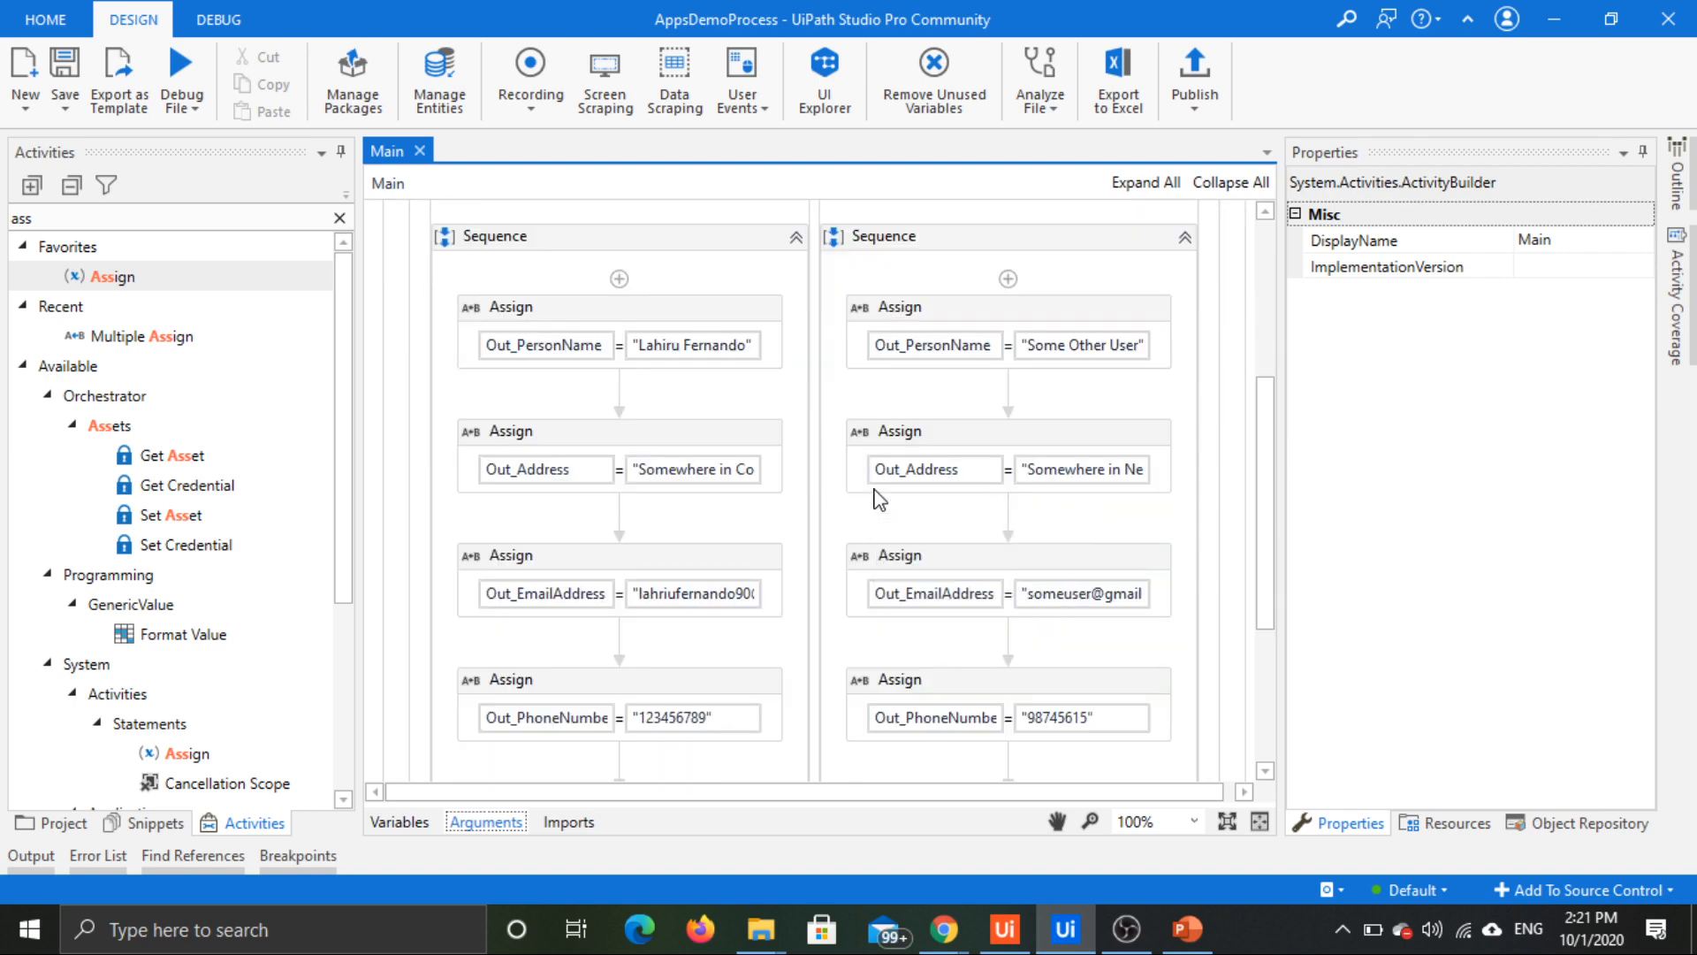
scroll(879, 499, "down", 5)
scroll(902, 531, "up", 9)
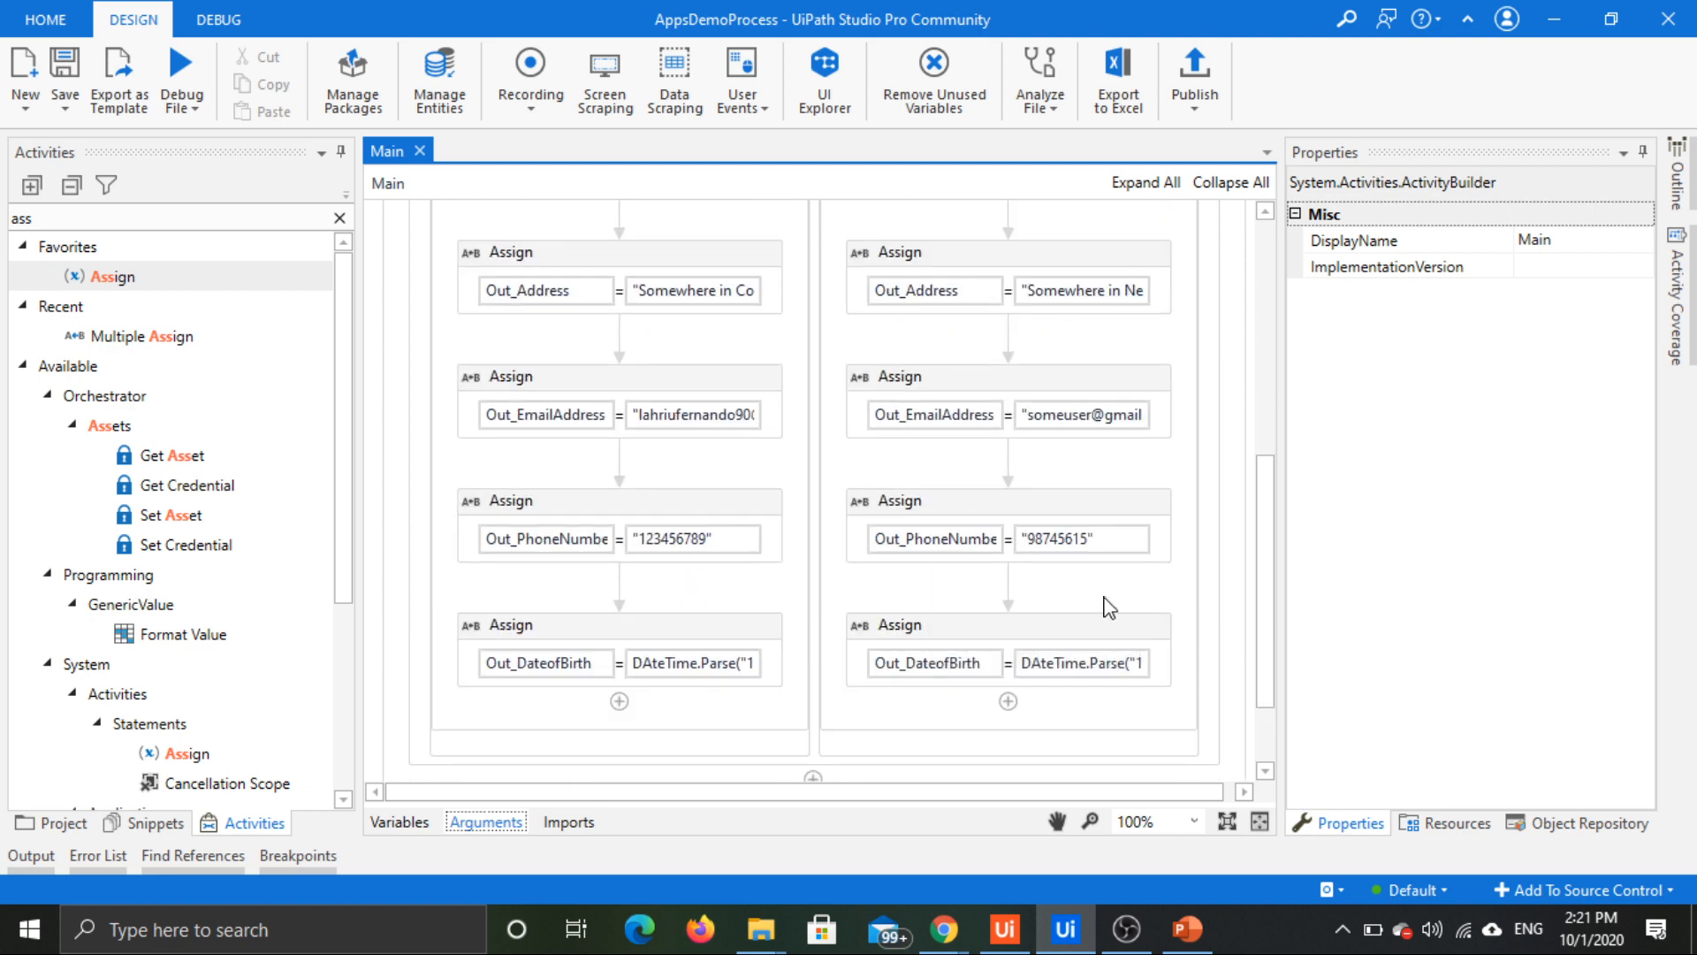
scroll(1059, 410, "up", 1)
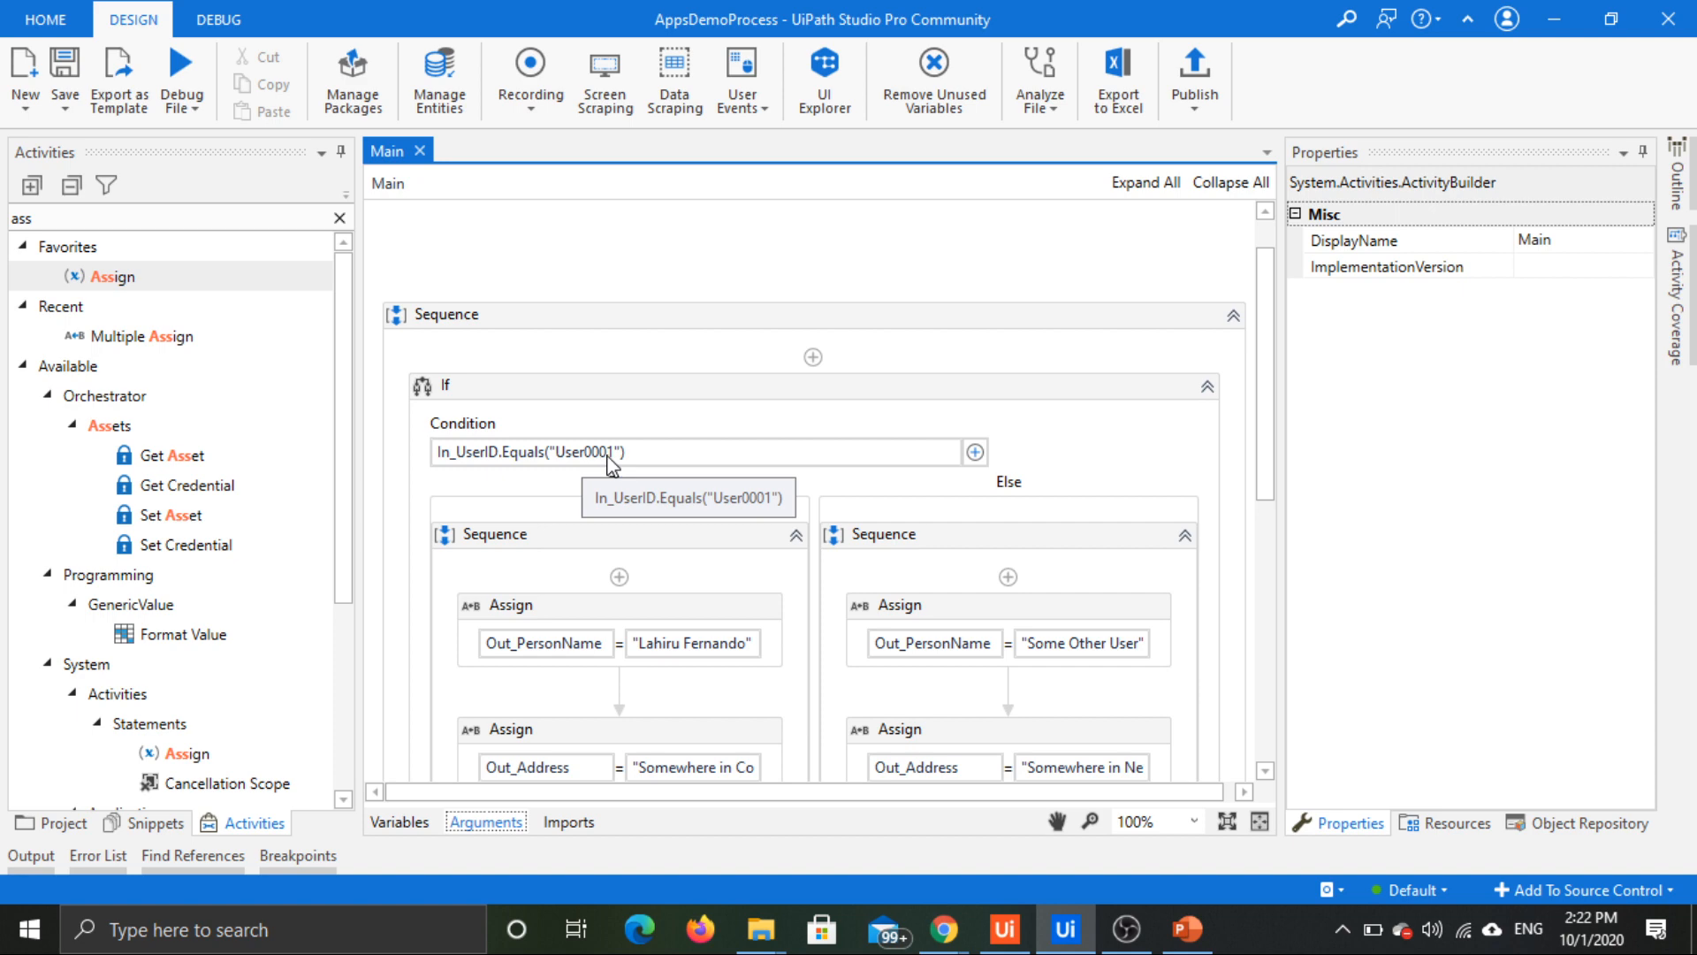
scroll(709, 371, "up", 1)
scroll(699, 424, "down", 1)
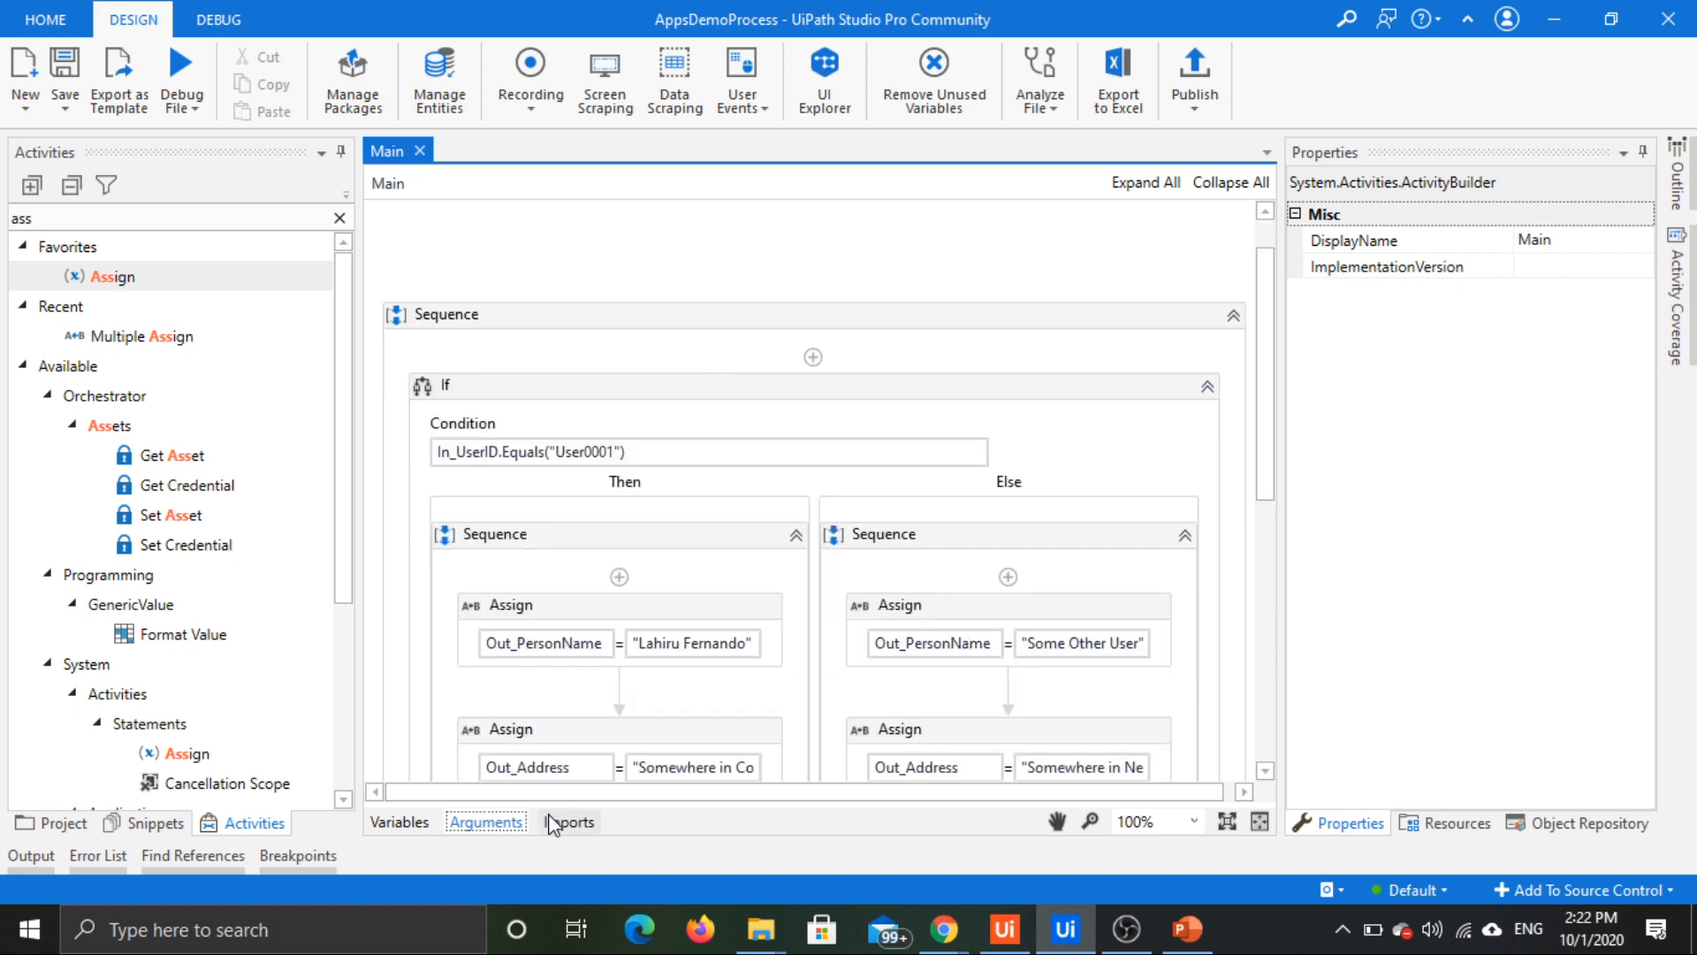
scroll(709, 561, "up", 1)
scroll(708, 560, "down", 2)
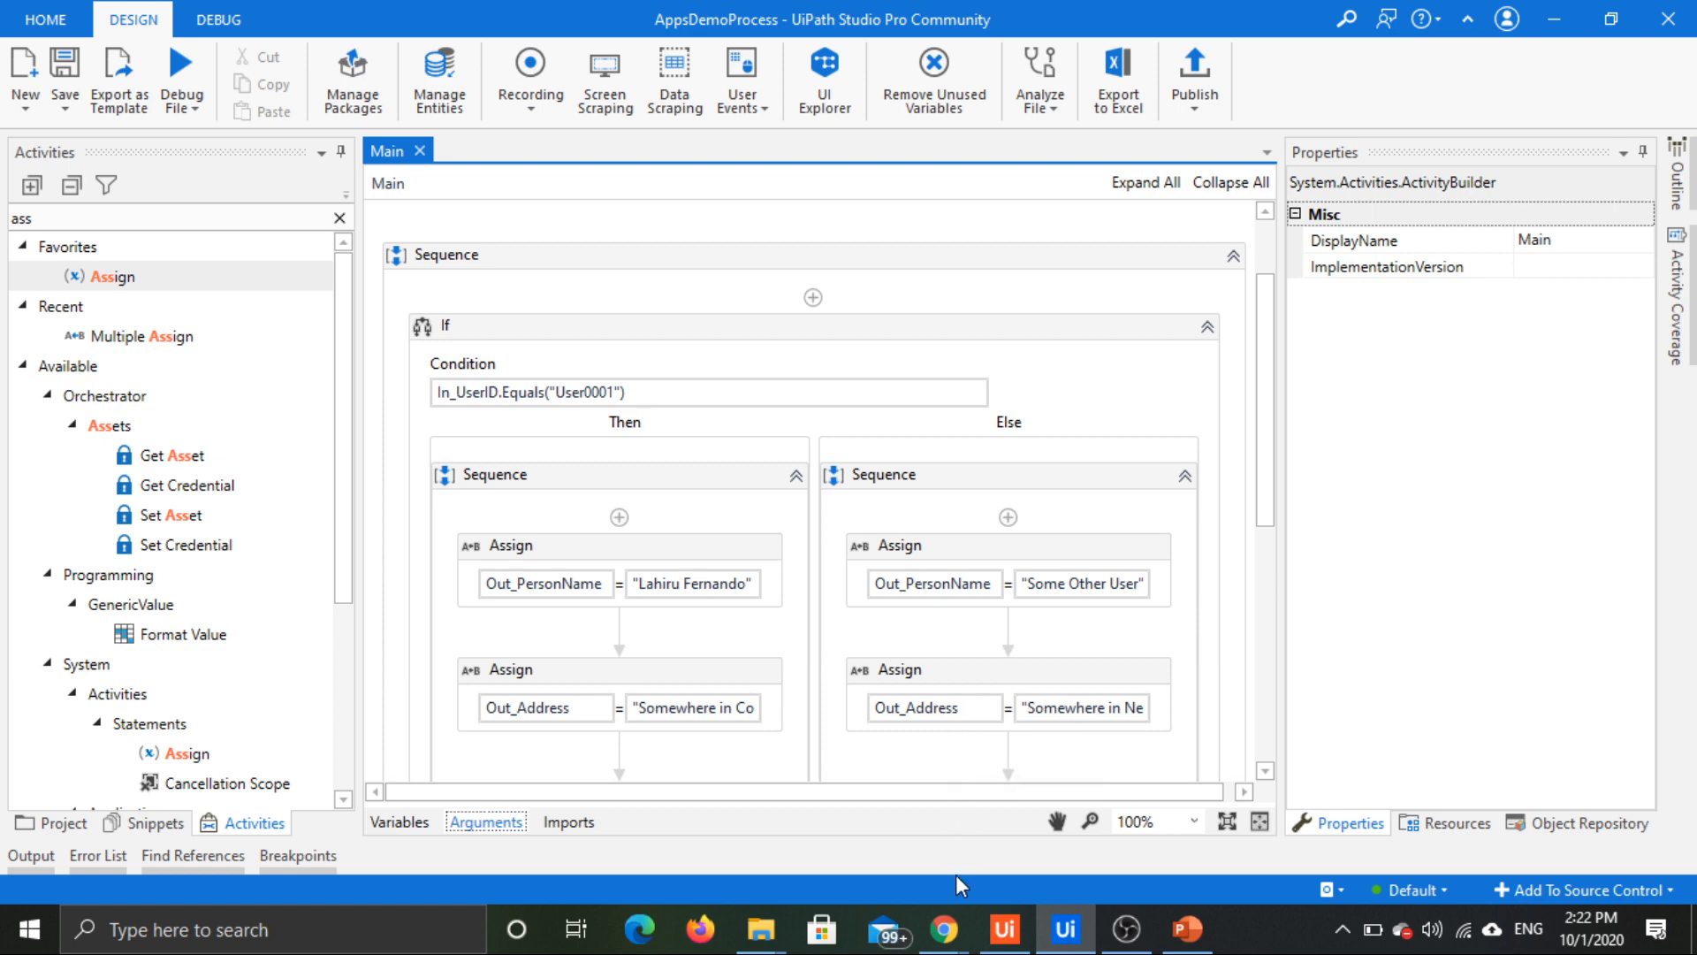
Step: Switch back to App Studio in Chrome and rename Main Page to Login Page
mouse_move(944, 926)
left_click(992, 882)
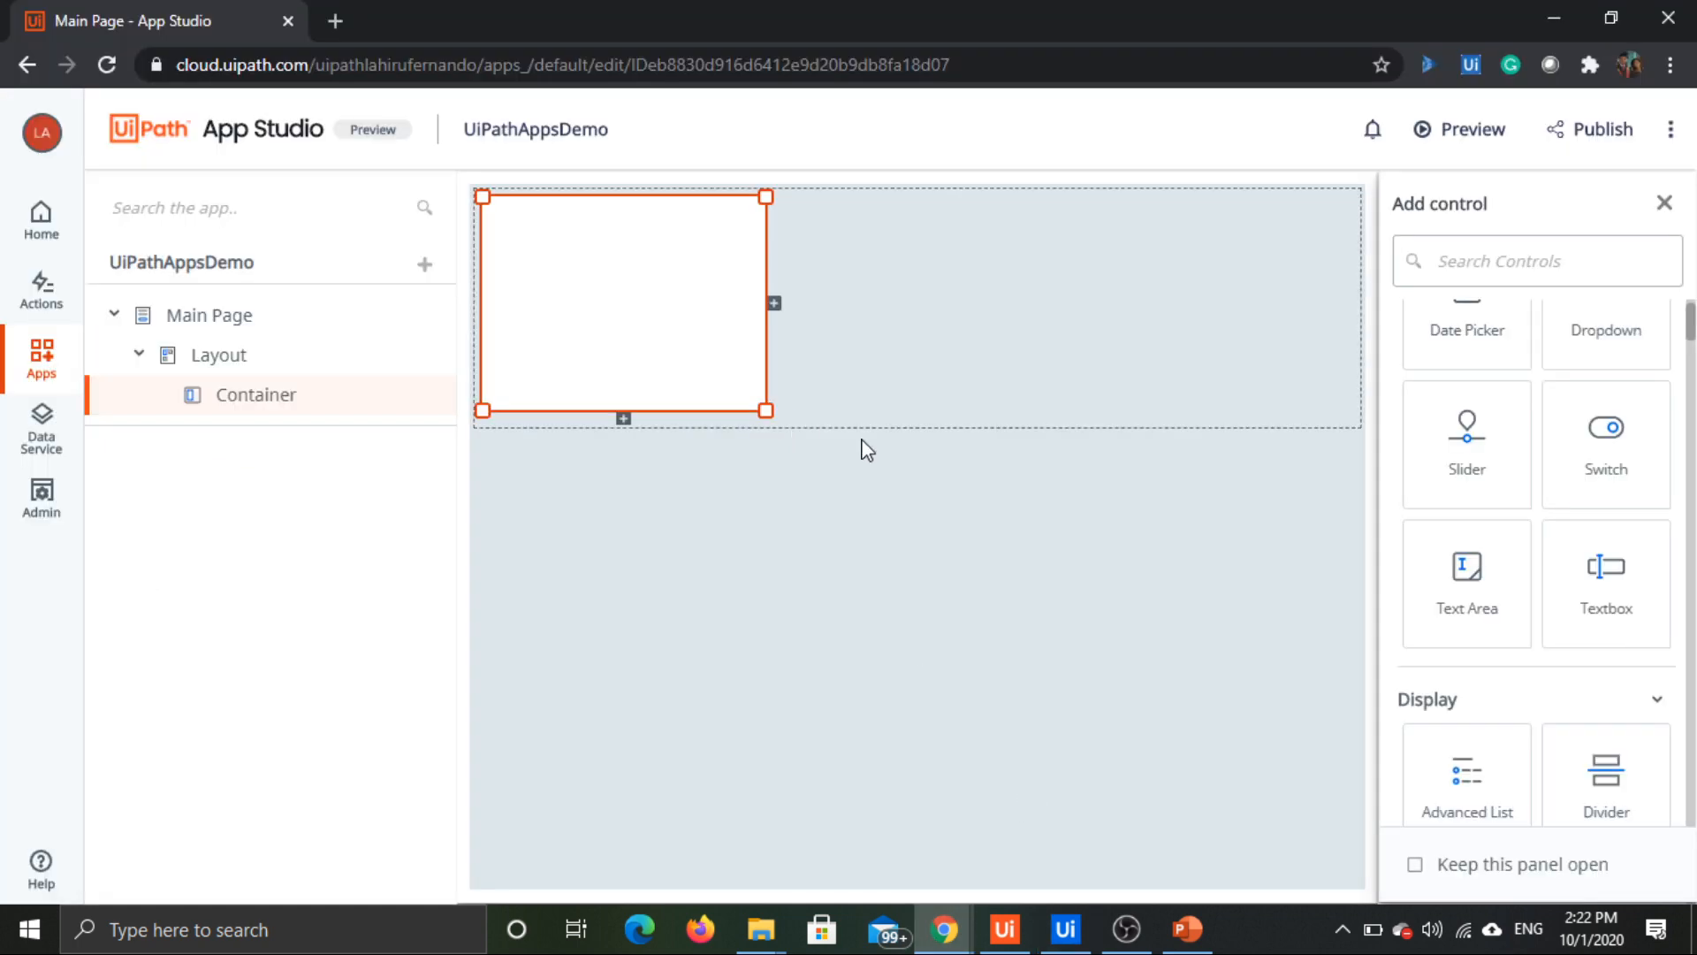
left_click(922, 461)
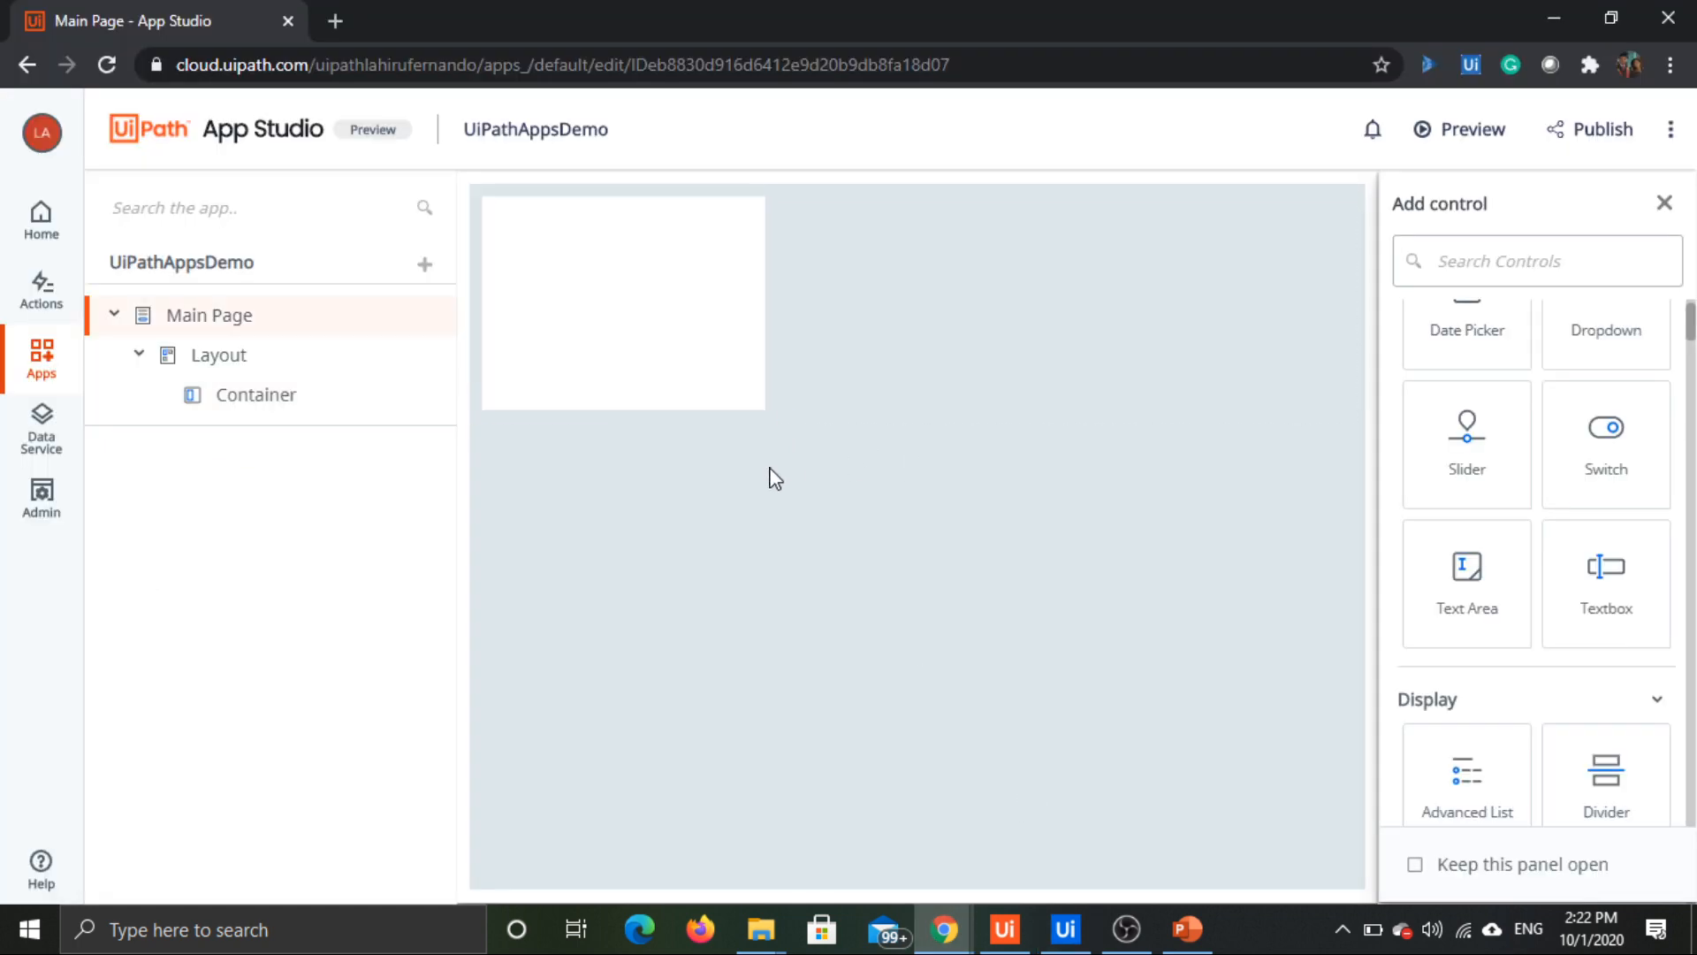
left_click(655, 285)
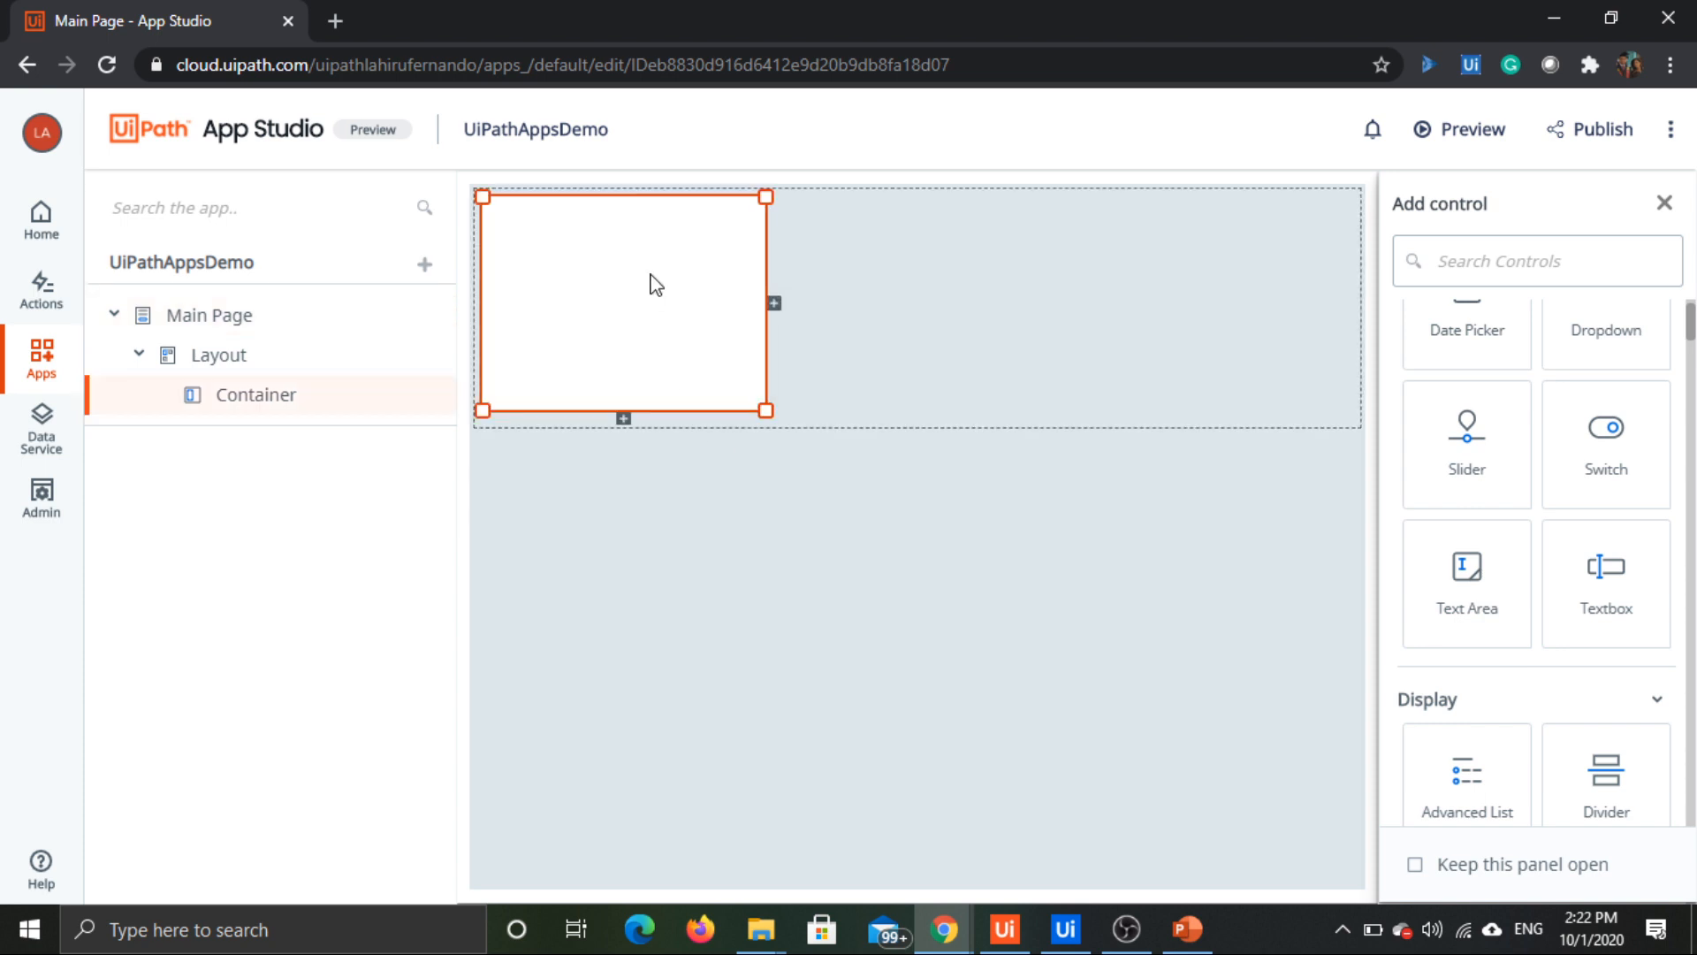
left_click(214, 328)
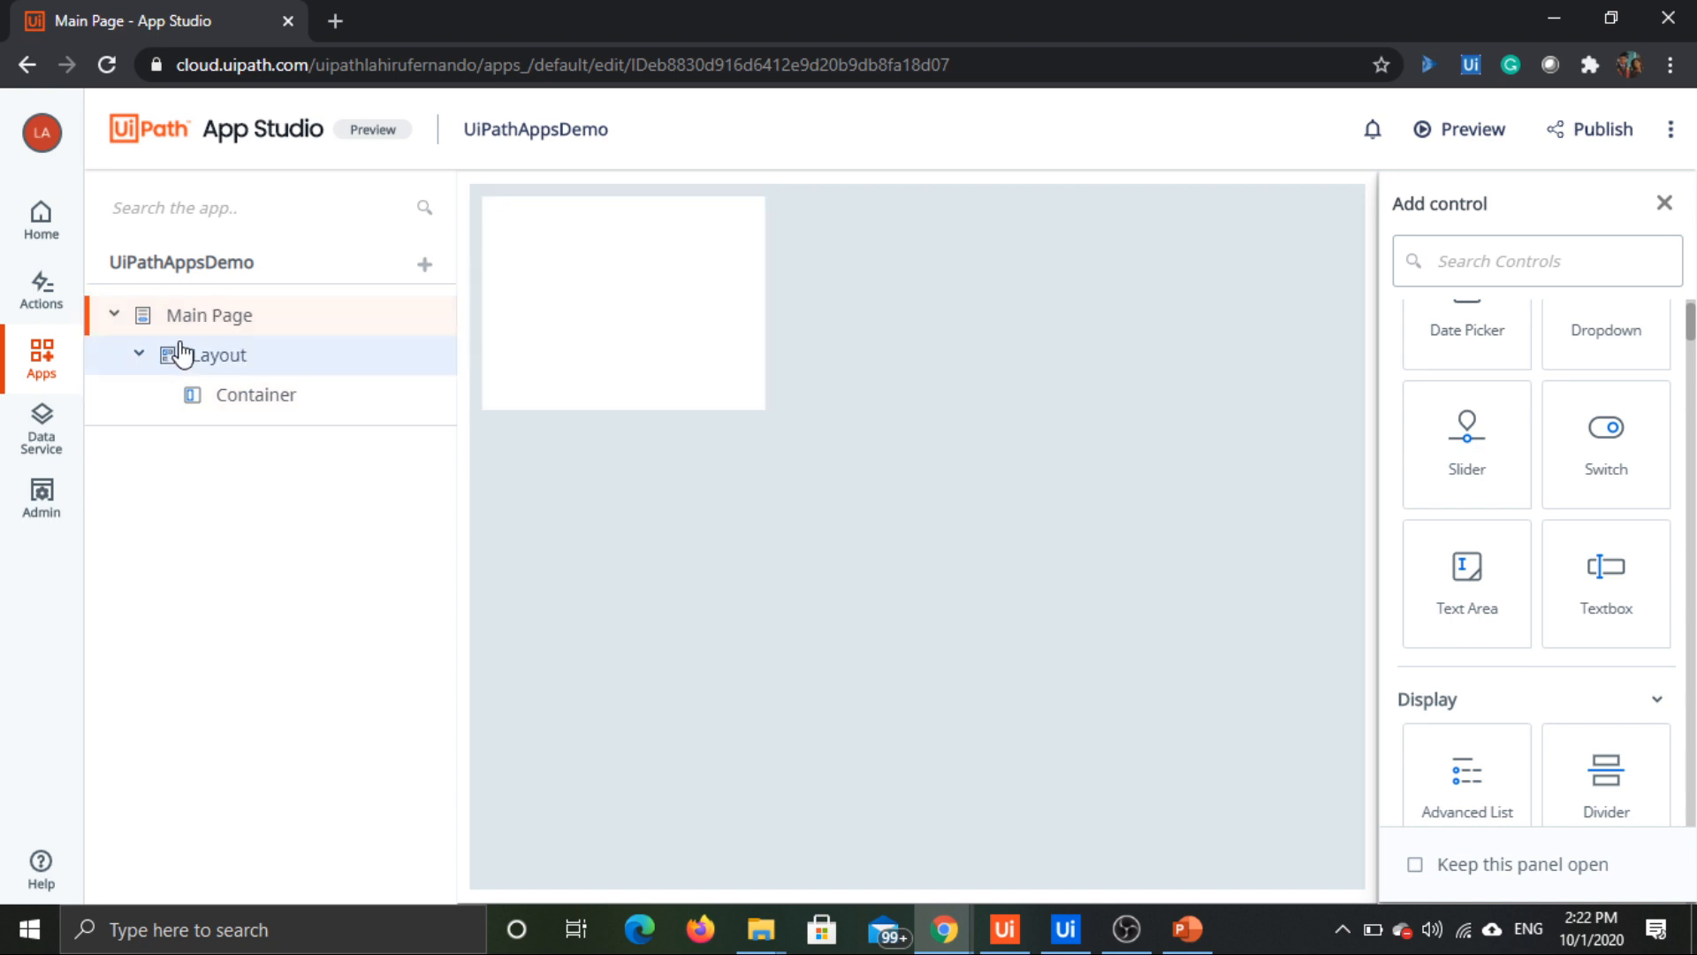
double_click(206, 318)
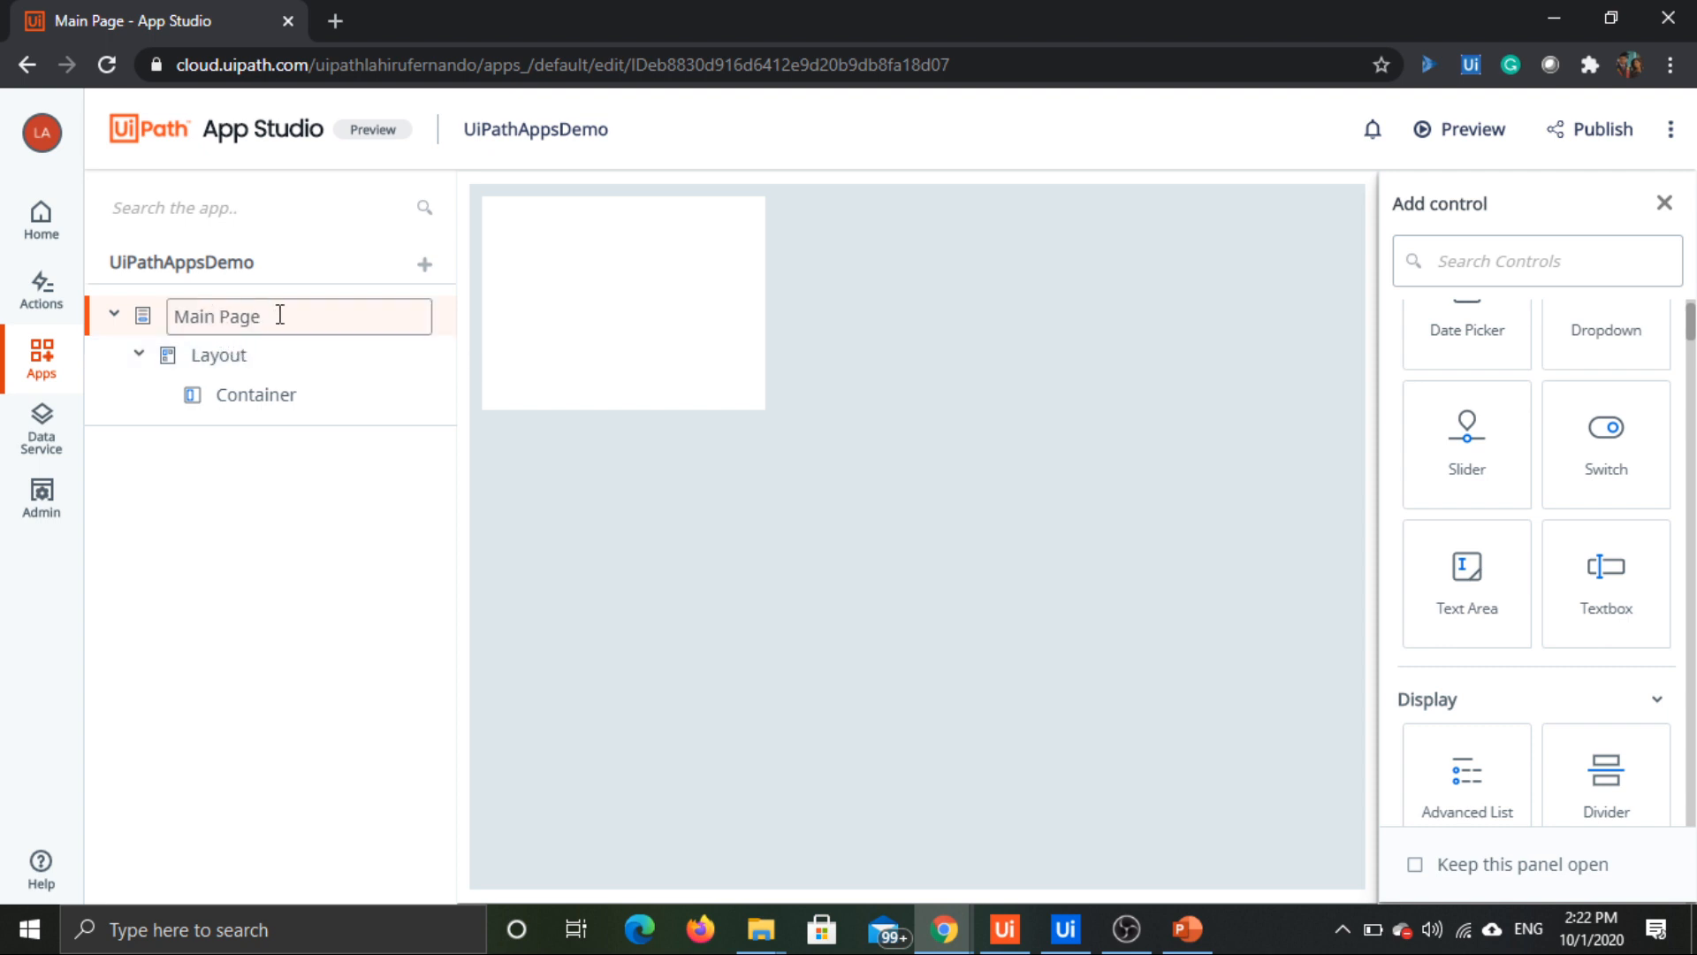
key("ctrl+a")
type("Login")
left_click(318, 459)
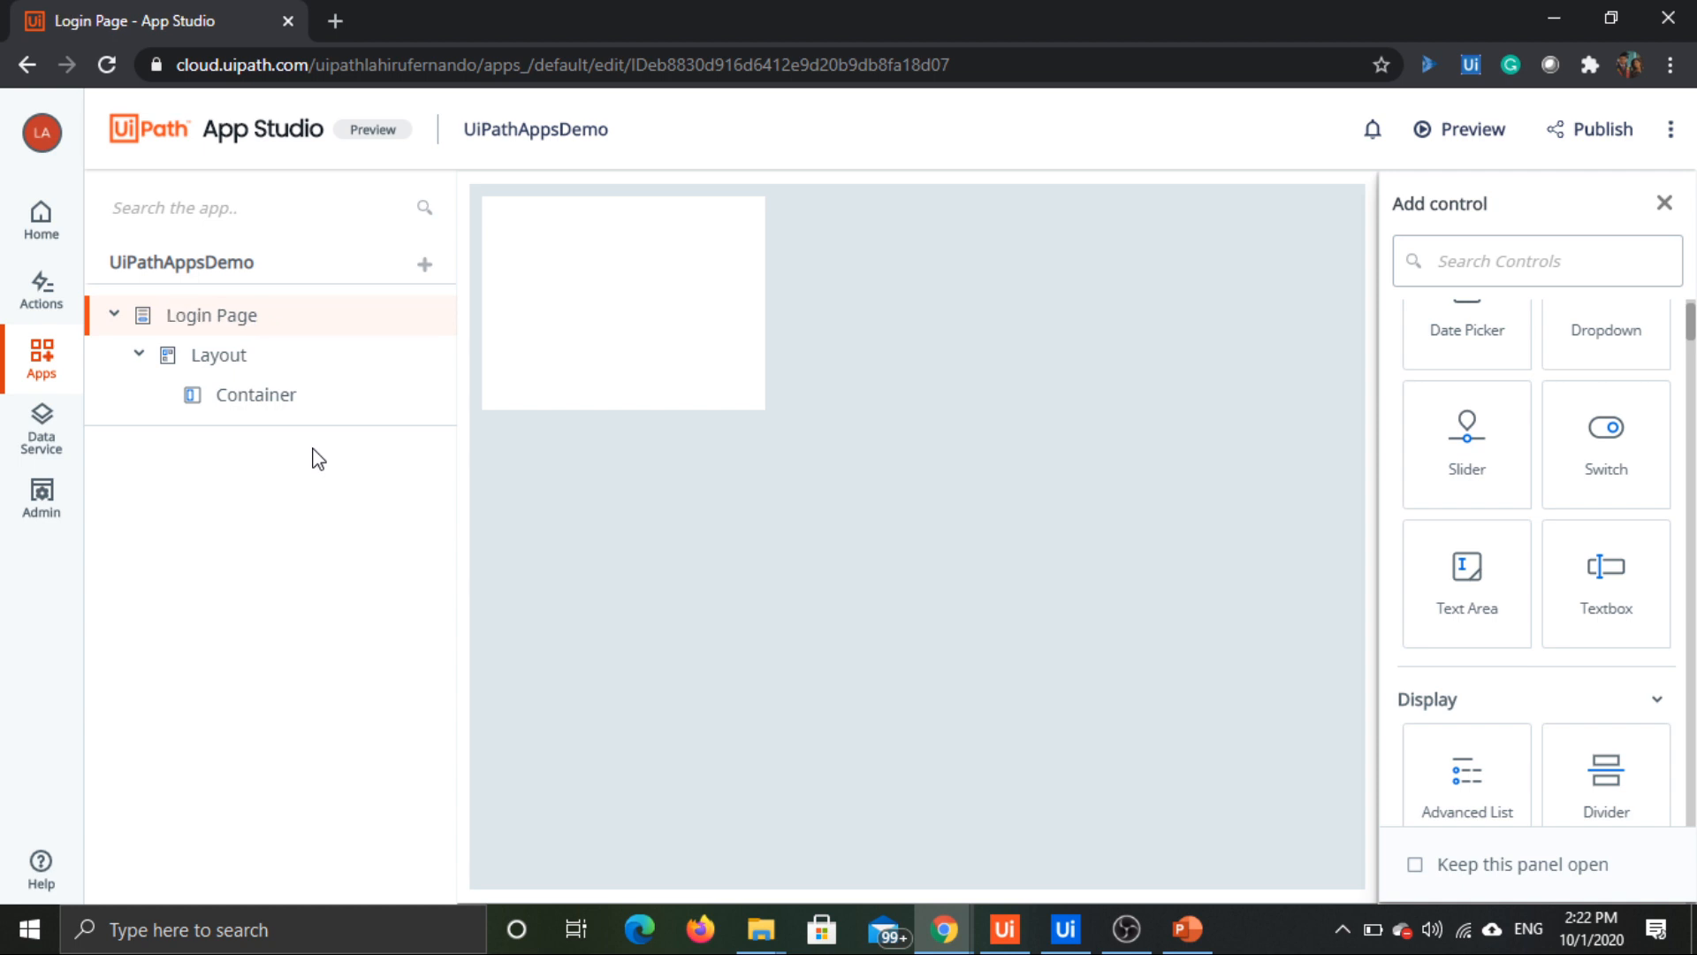
left_click(574, 357)
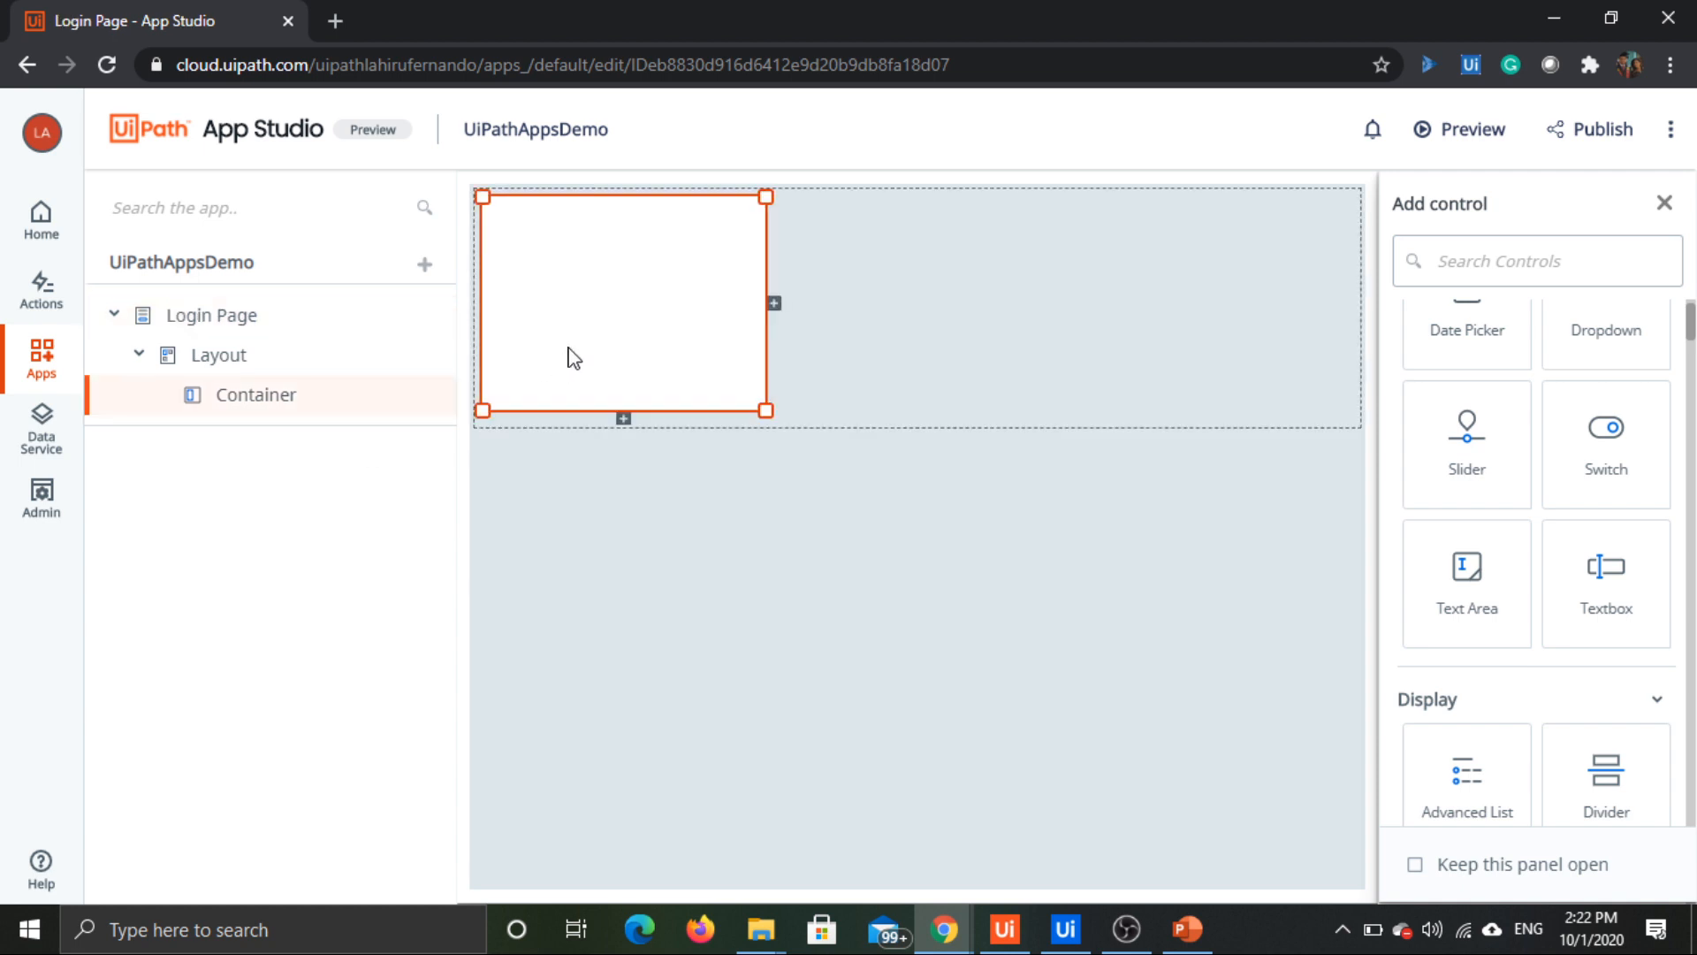
scroll(1569, 610, "down", 2)
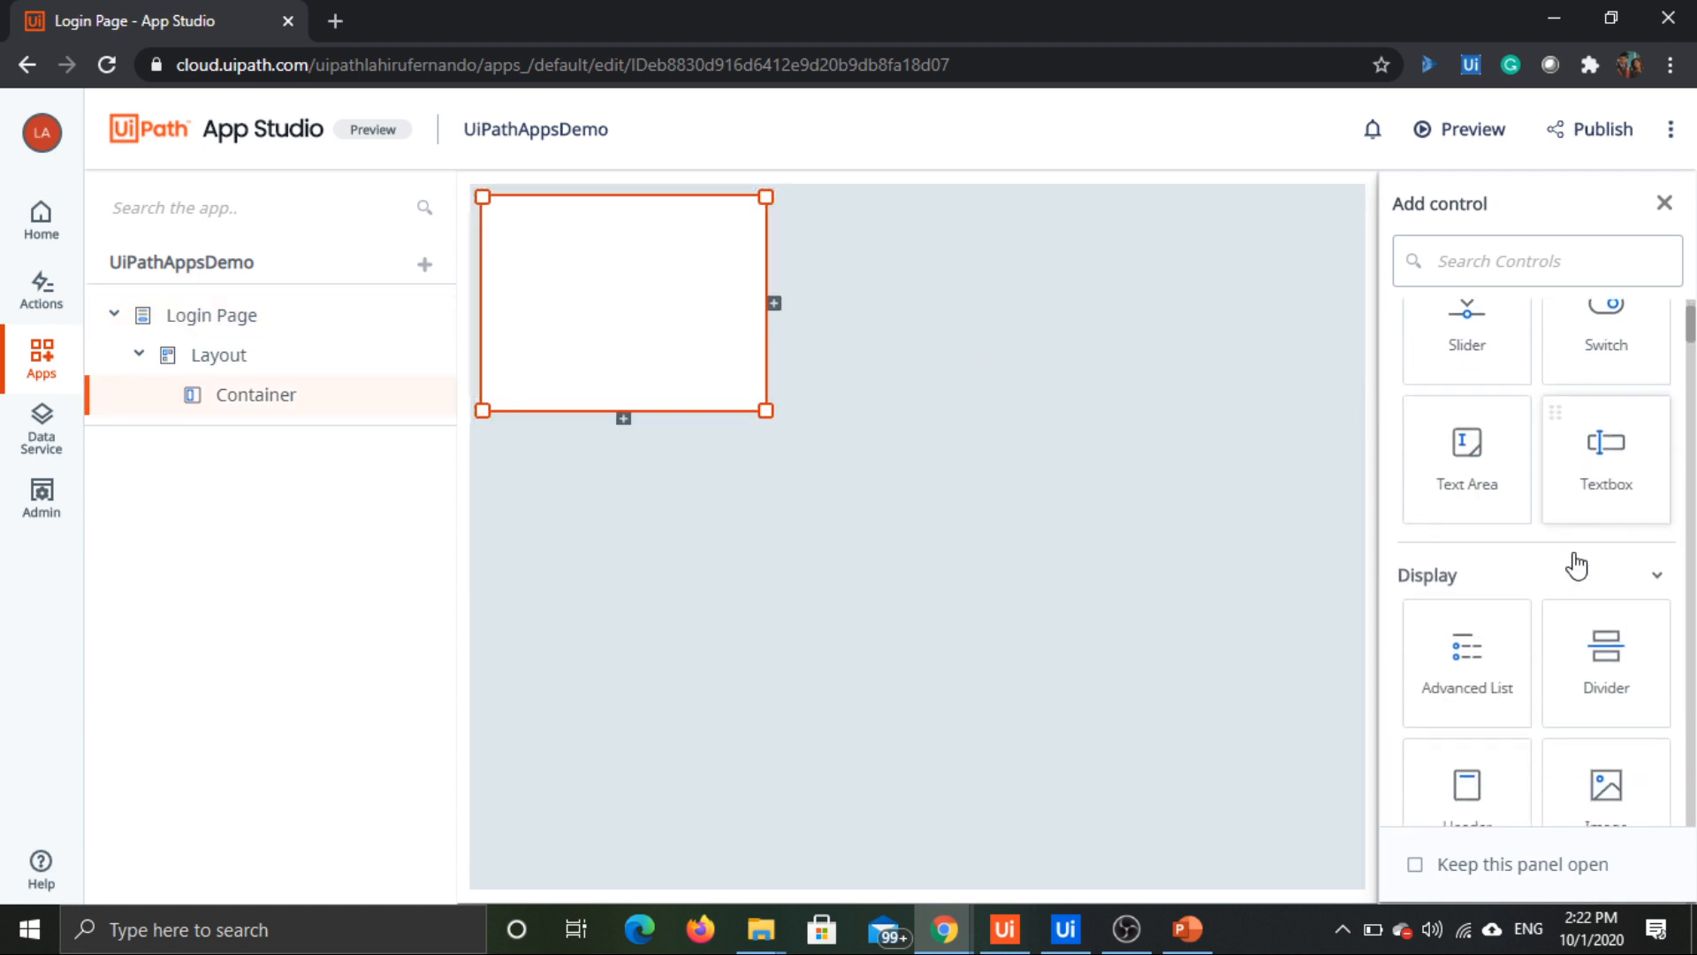
scroll(1573, 579, "down", 2)
left_click_drag(1498, 700, 625, 215)
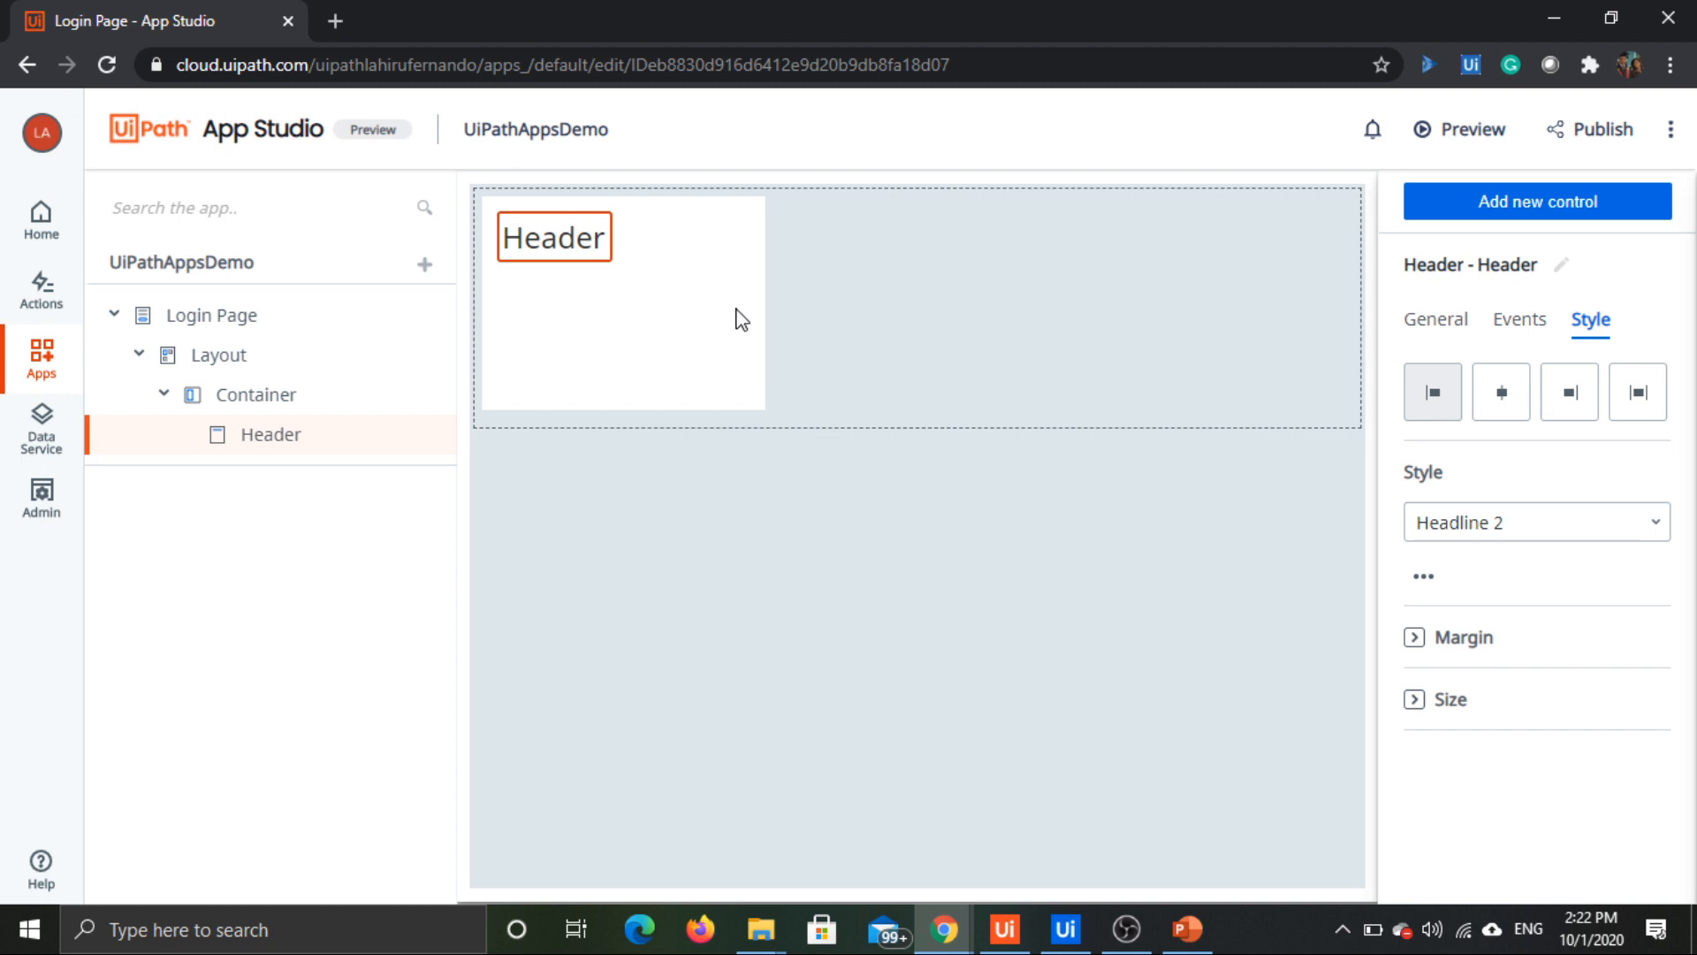
left_click(594, 219)
left_click(581, 236)
key("Delete")
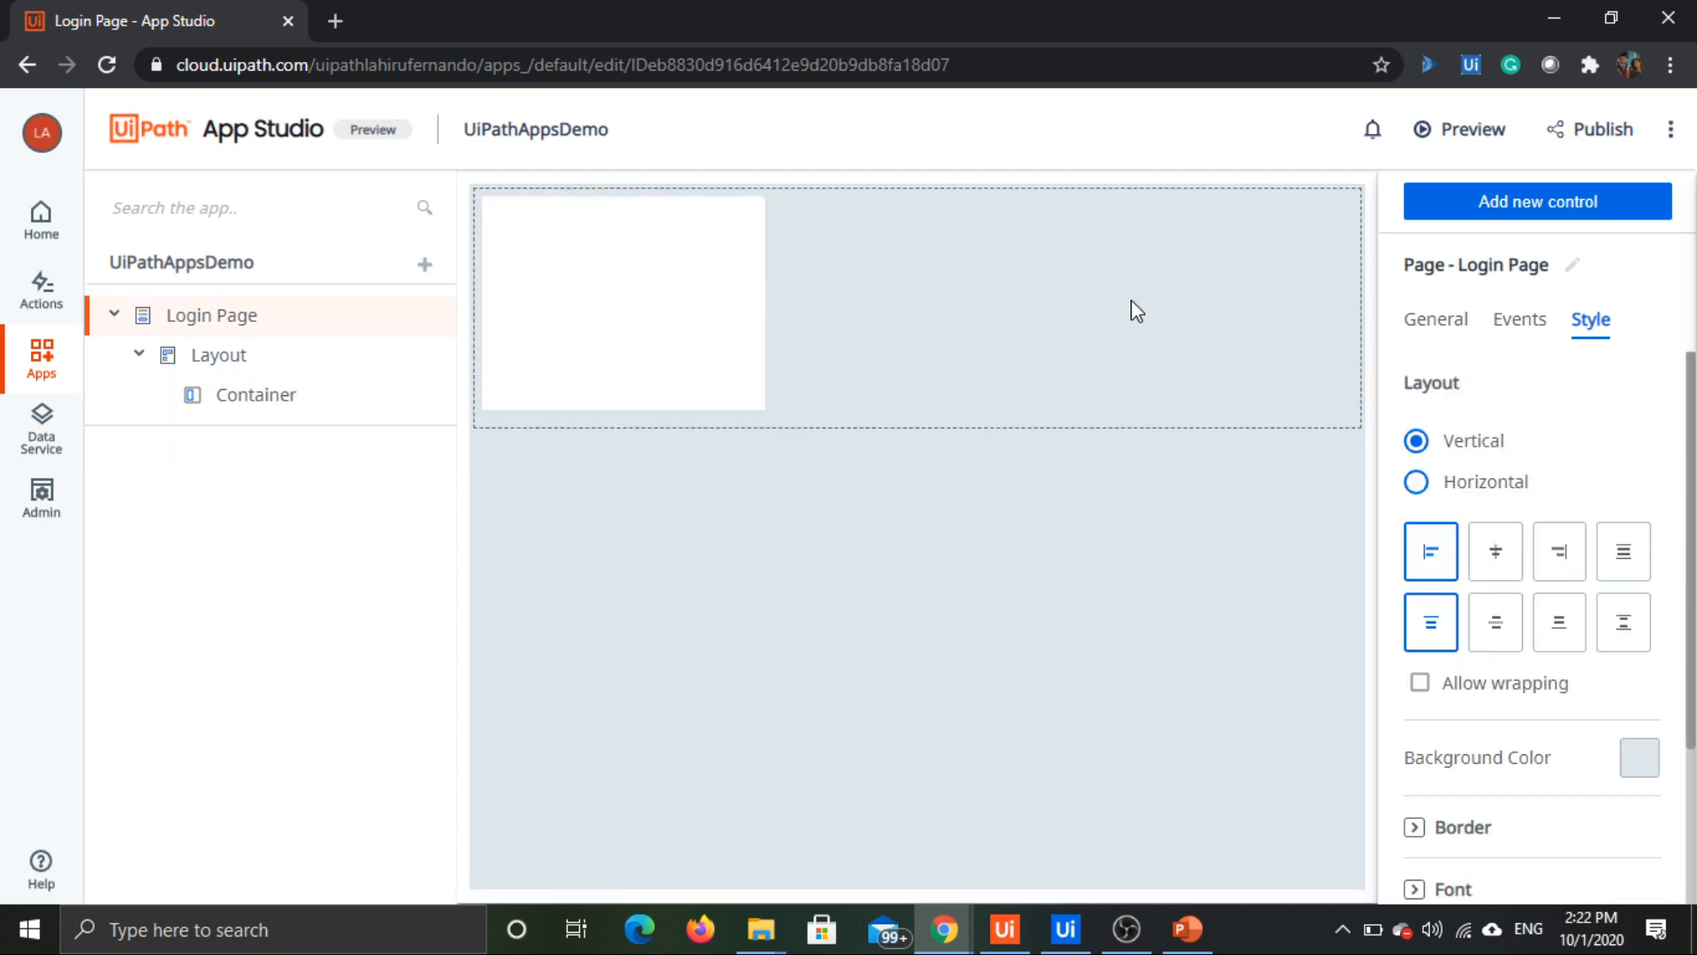
Step: Add a Header control inside the Login Page container and set its style to Headline 1
left_click(1490, 212)
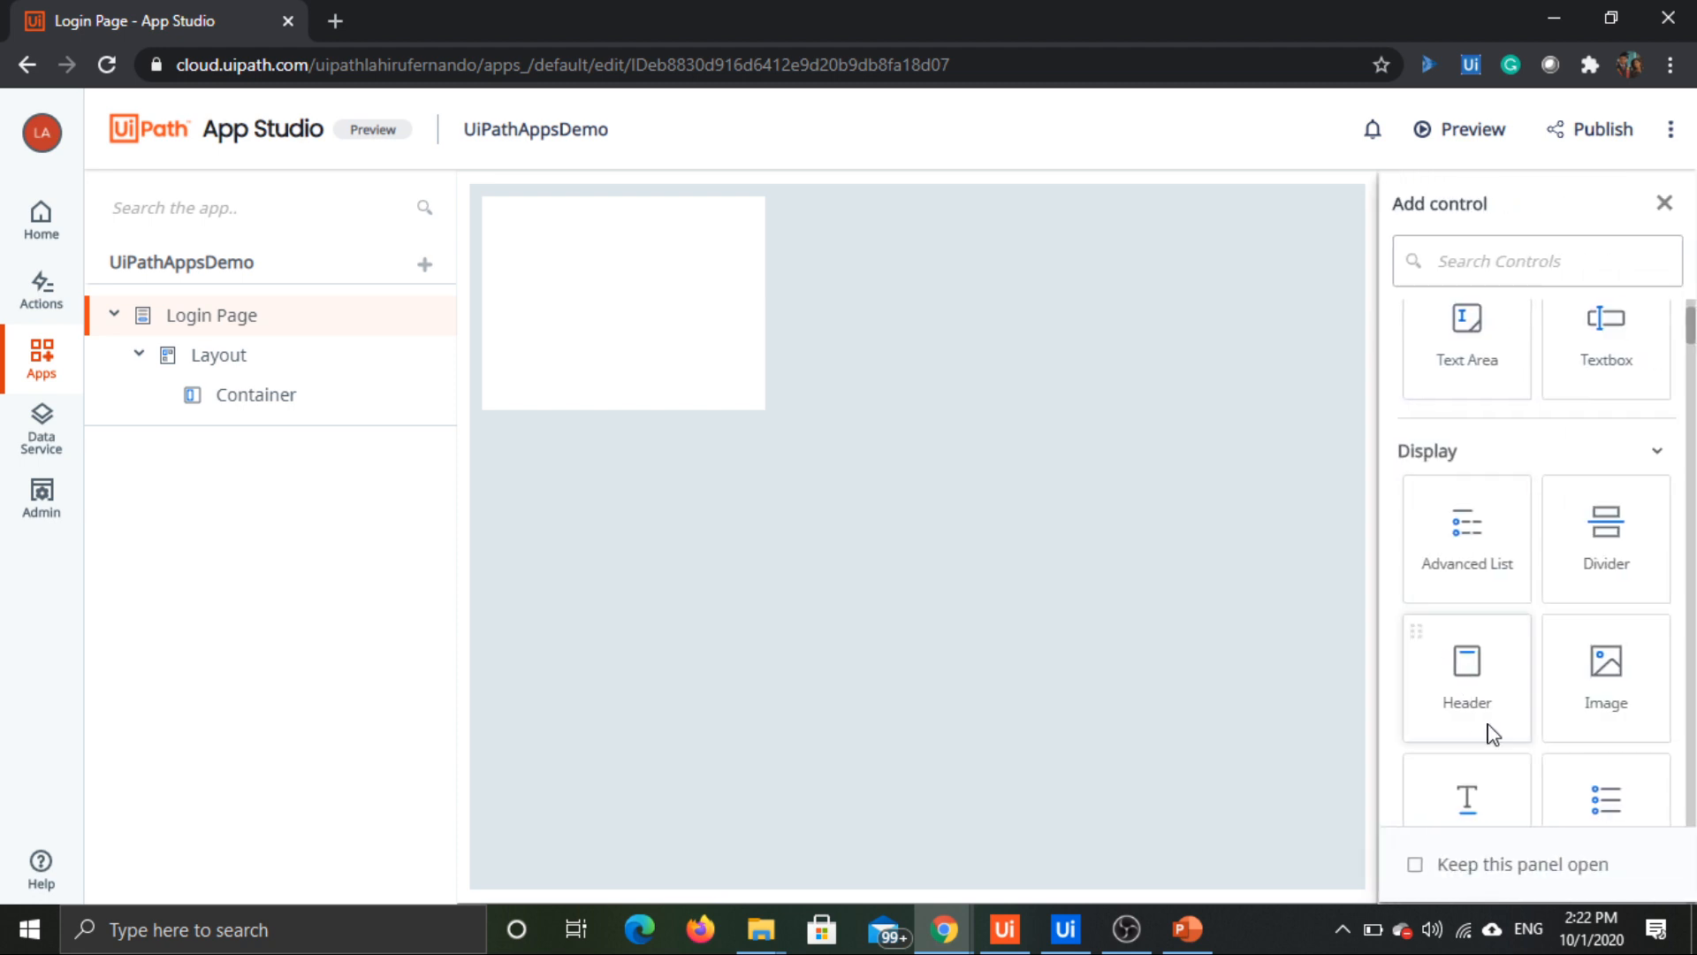
left_click_drag(1477, 704, 527, 222)
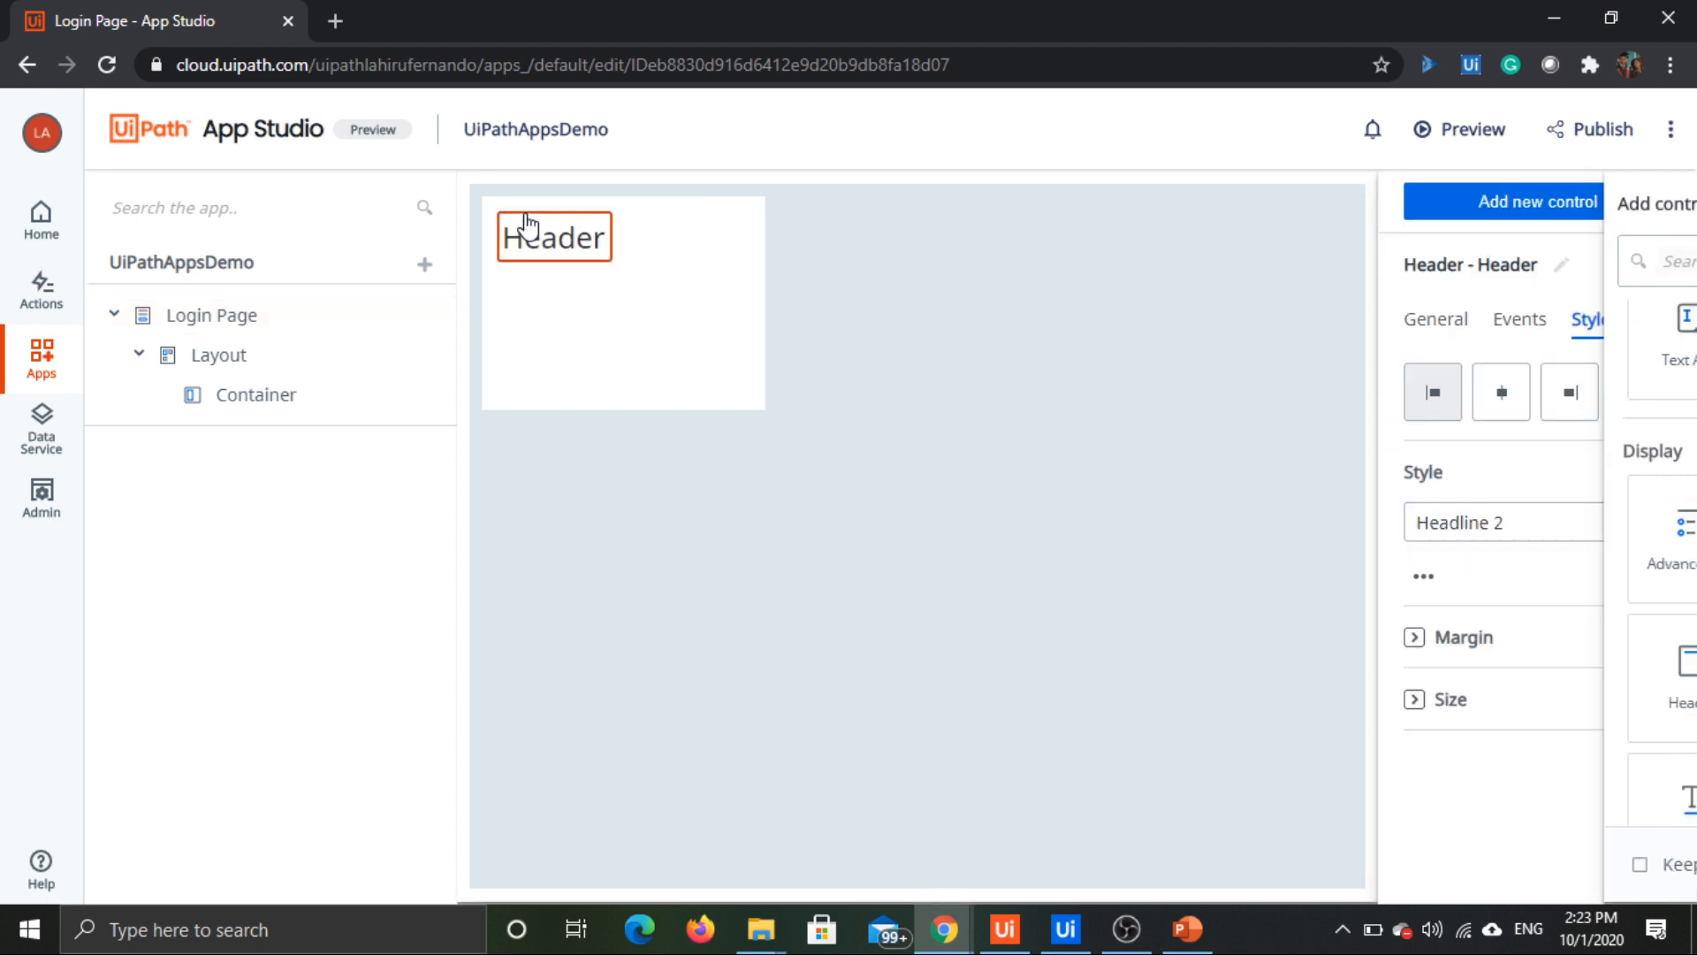
left_click(583, 247)
left_click(586, 245)
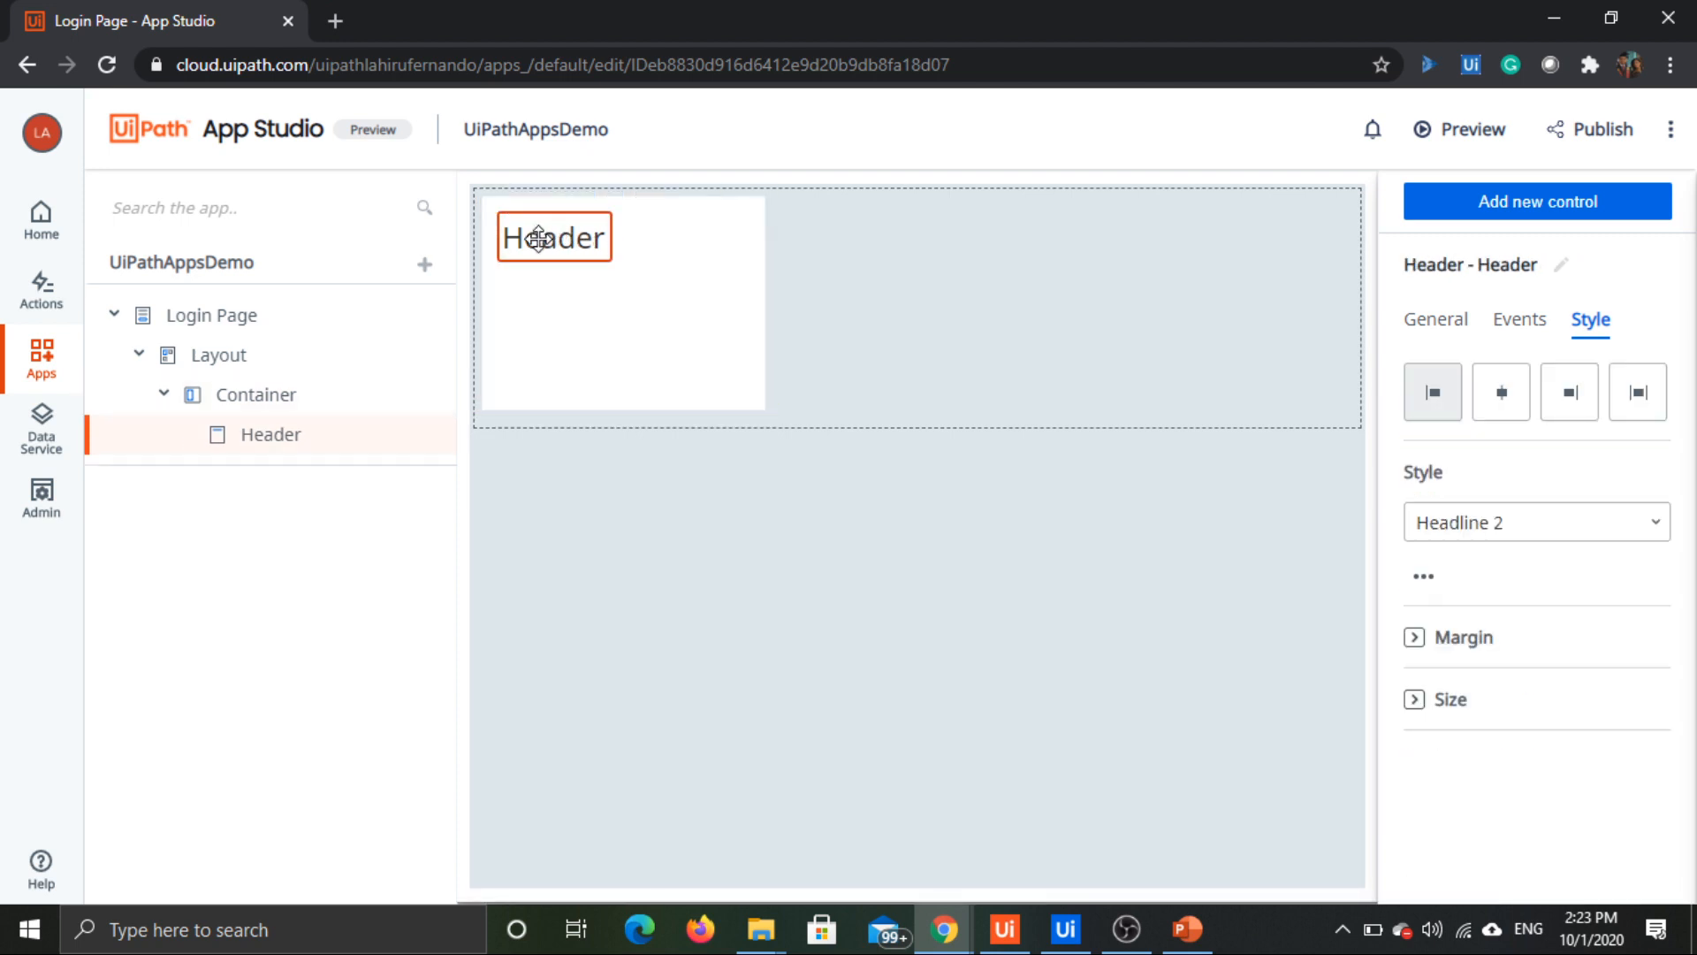
left_click(1527, 529)
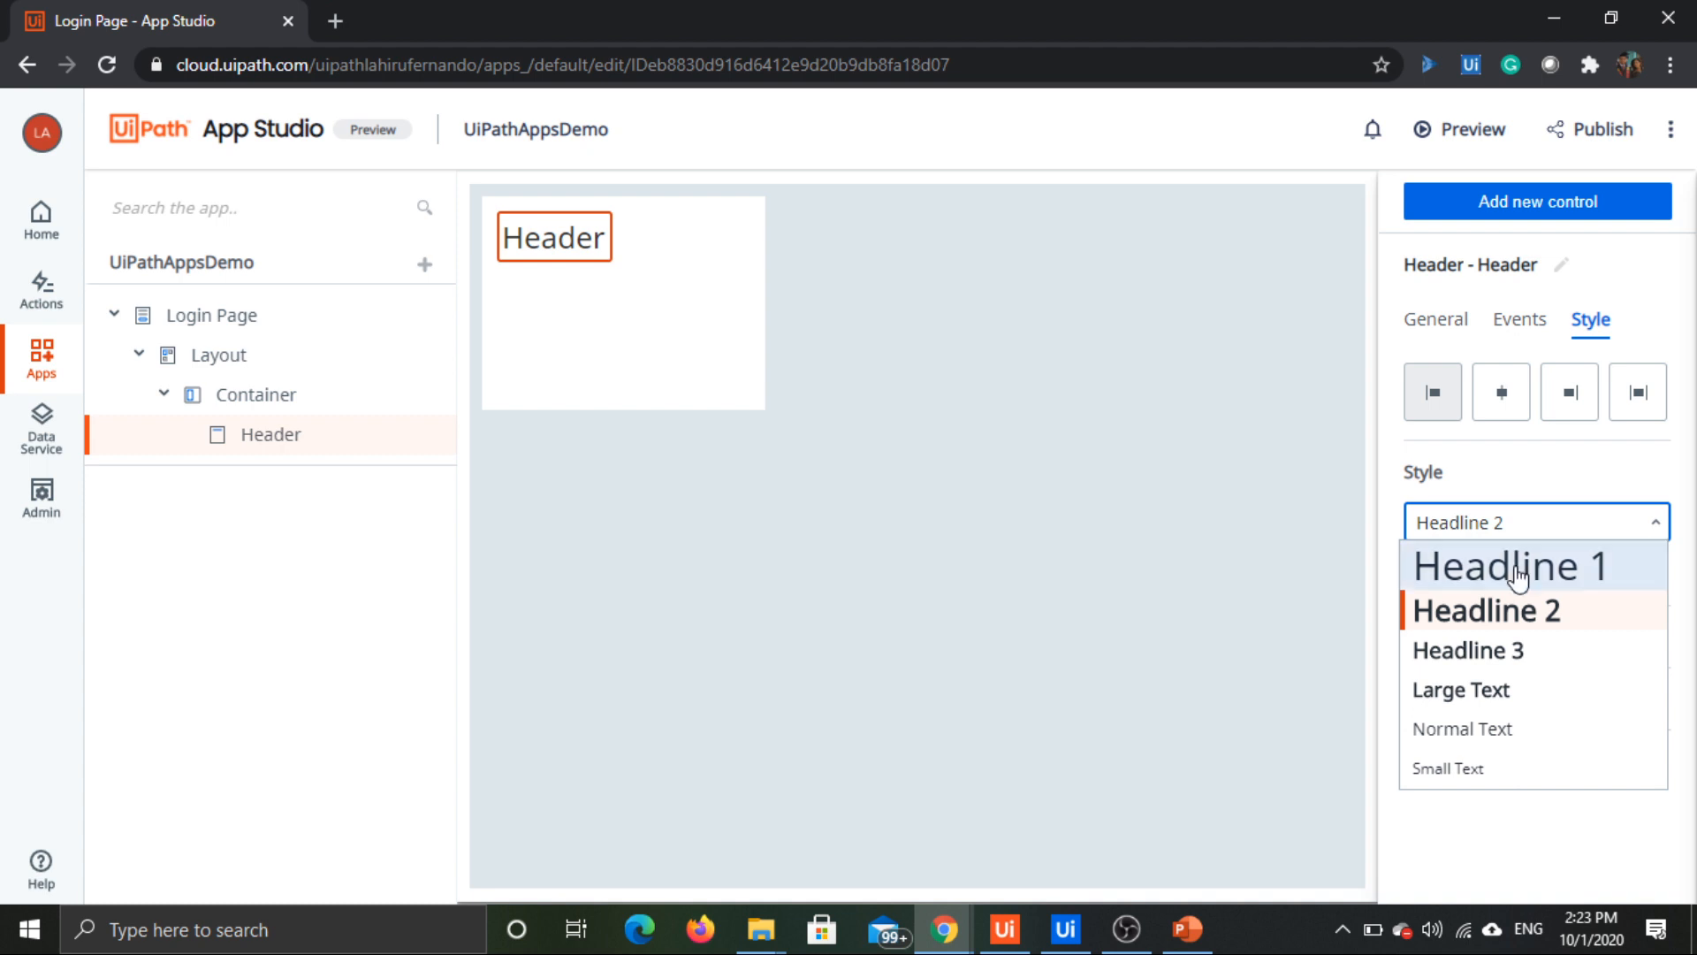
left_click(1519, 574)
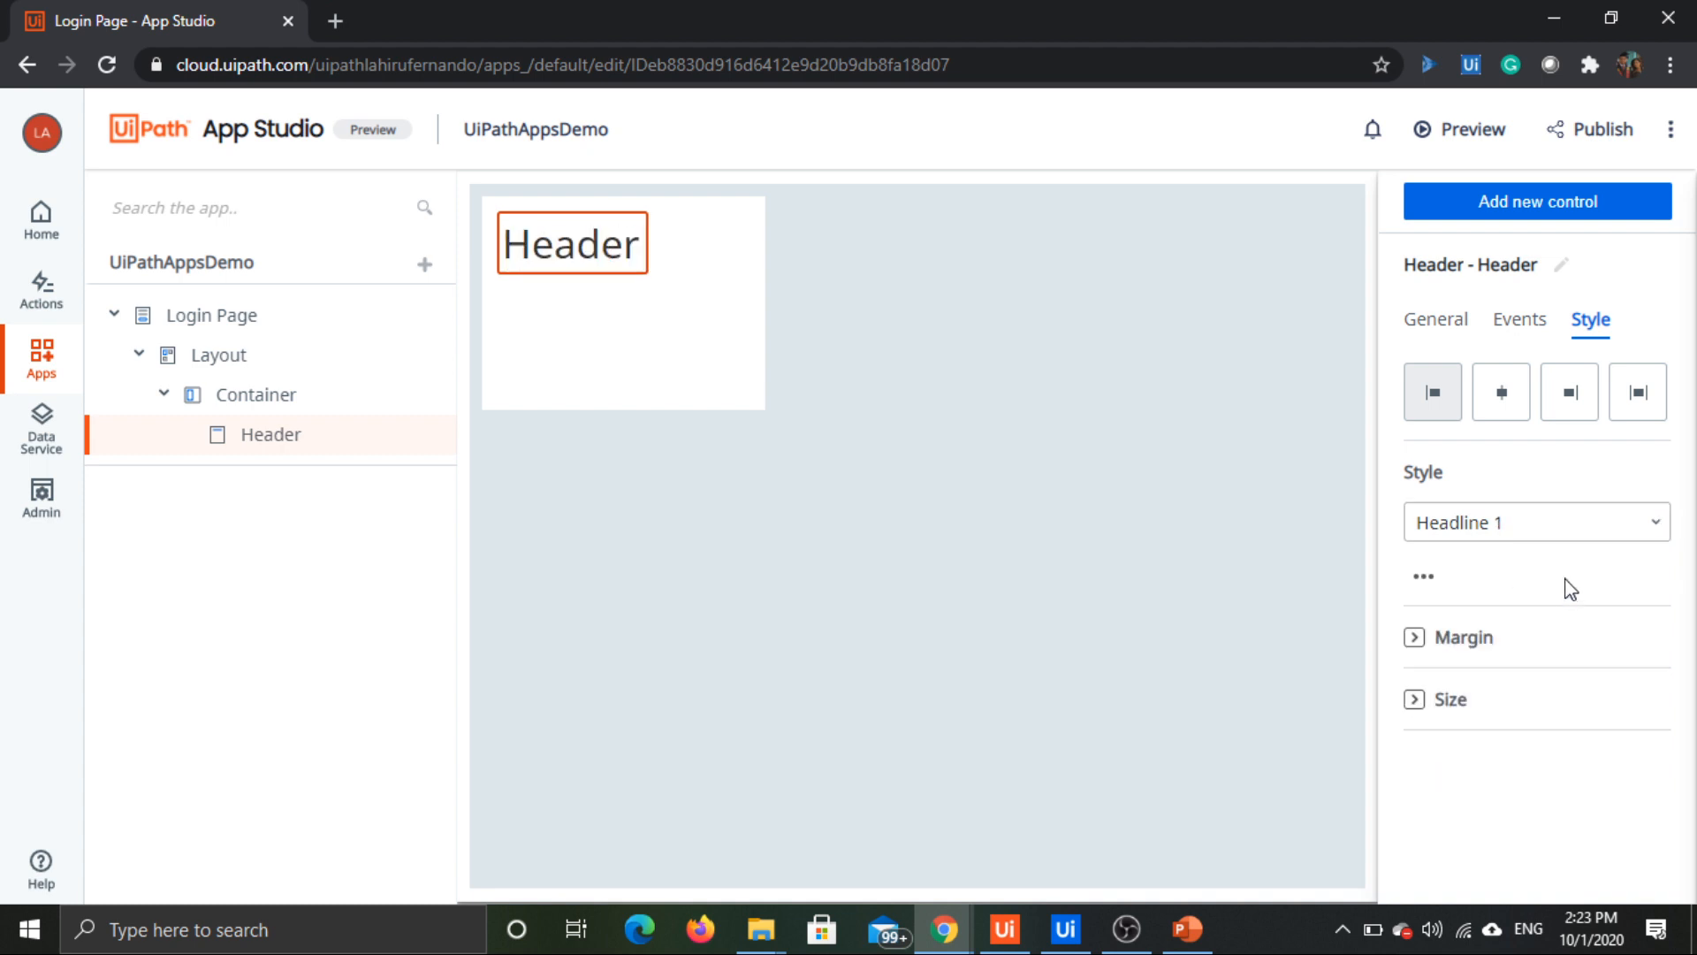
Step: Set the header's background color to dark blue, hex #251aaf
left_click(1425, 578)
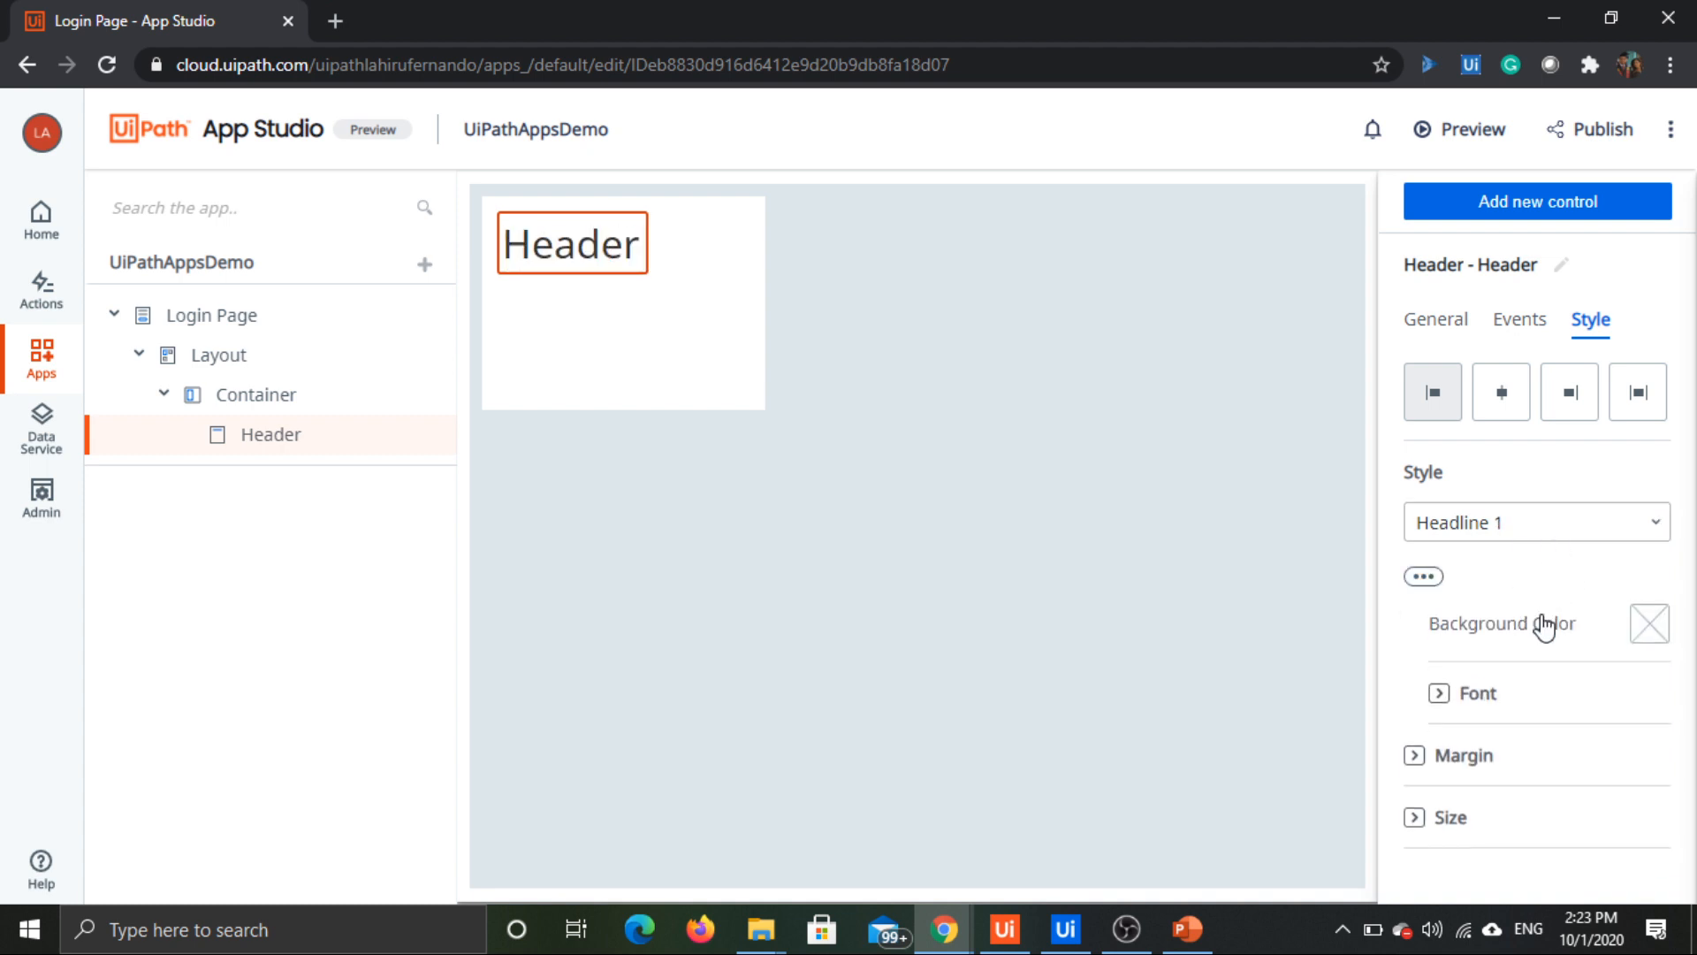
left_click(1658, 637)
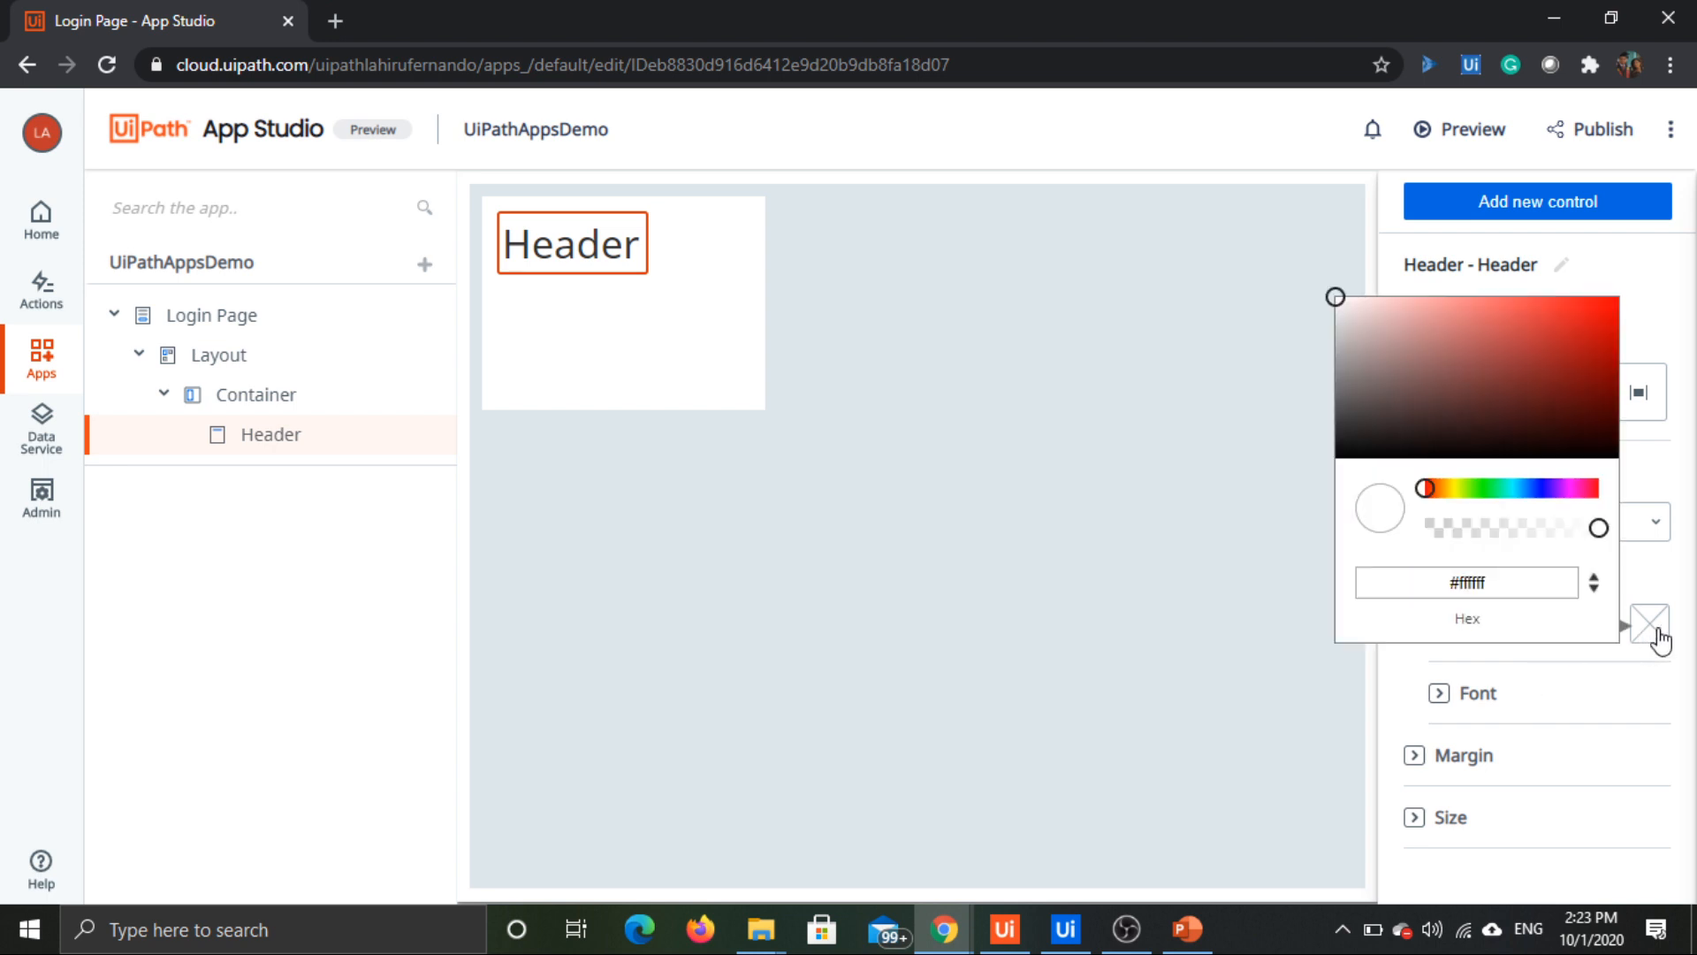
left_click(1545, 490)
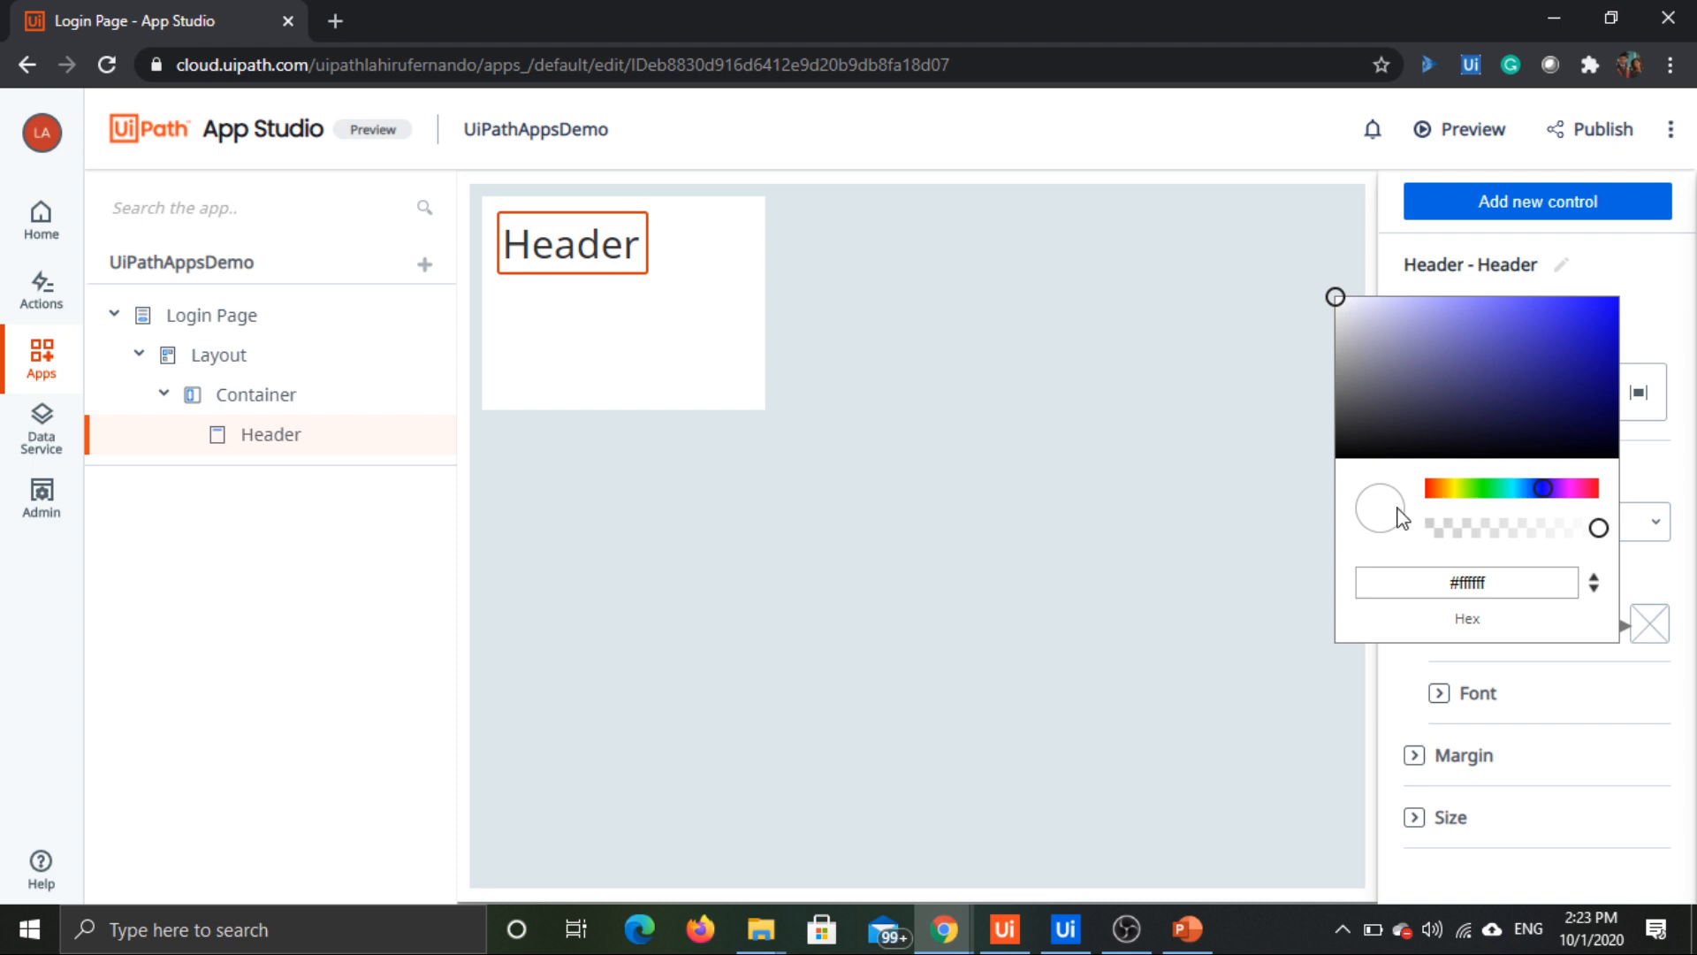
left_click(1579, 349)
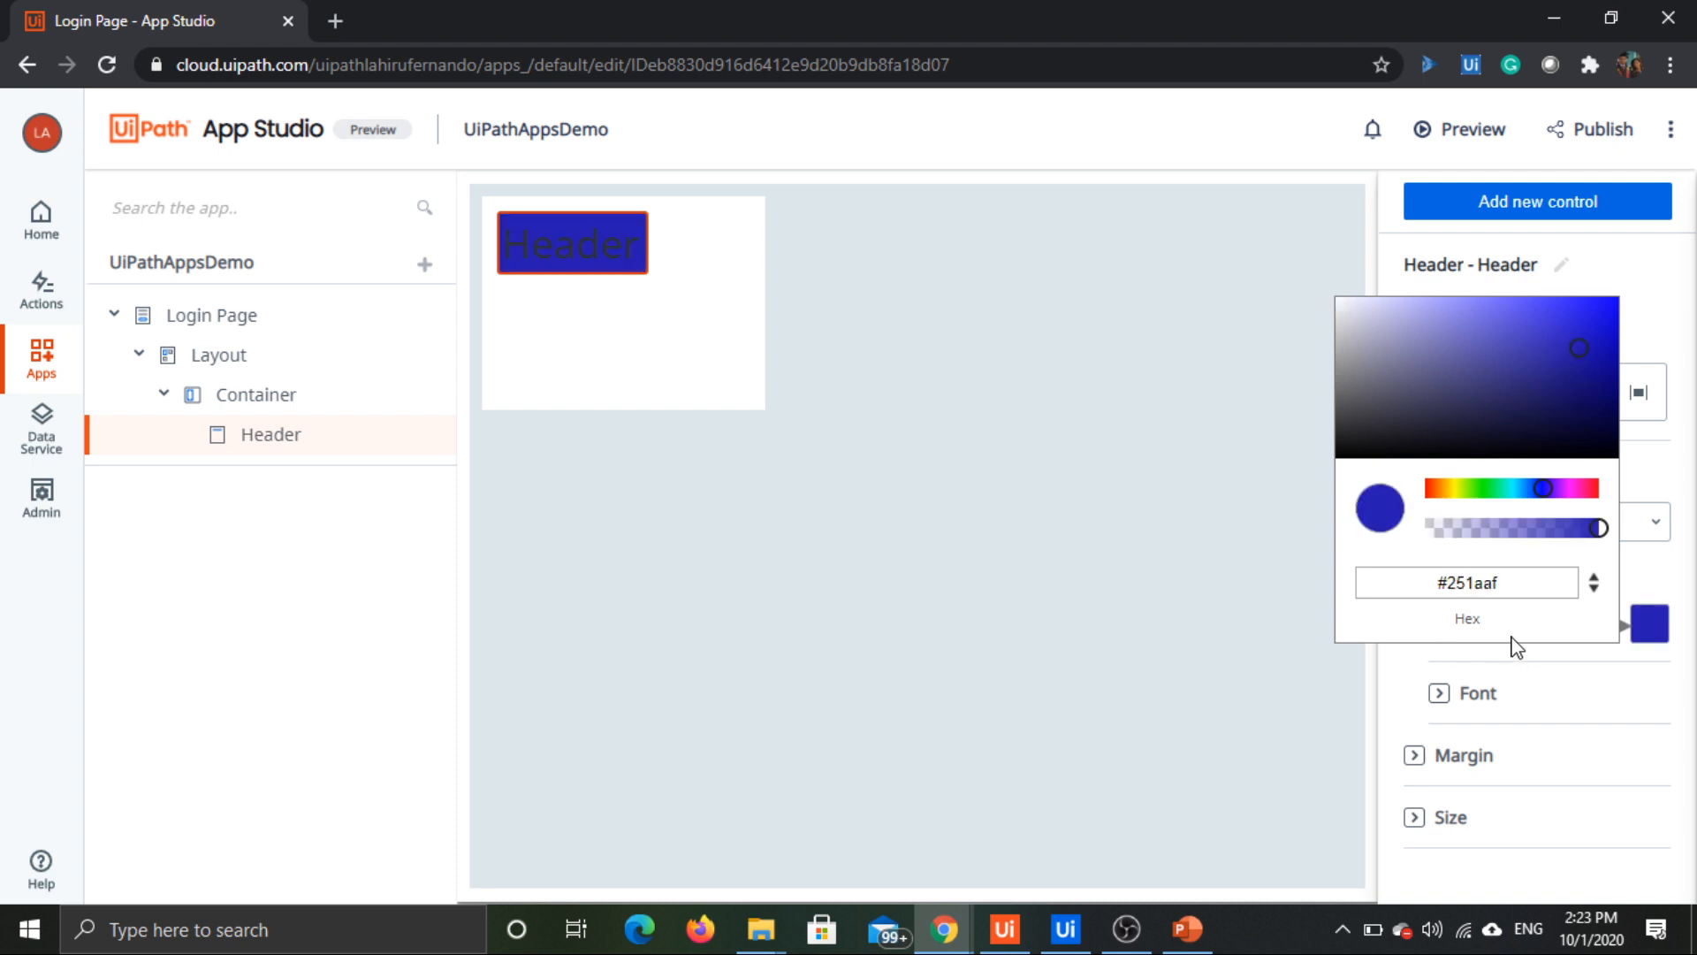
Step: Examine the header's font, margin and size style settings
left_click(1501, 703)
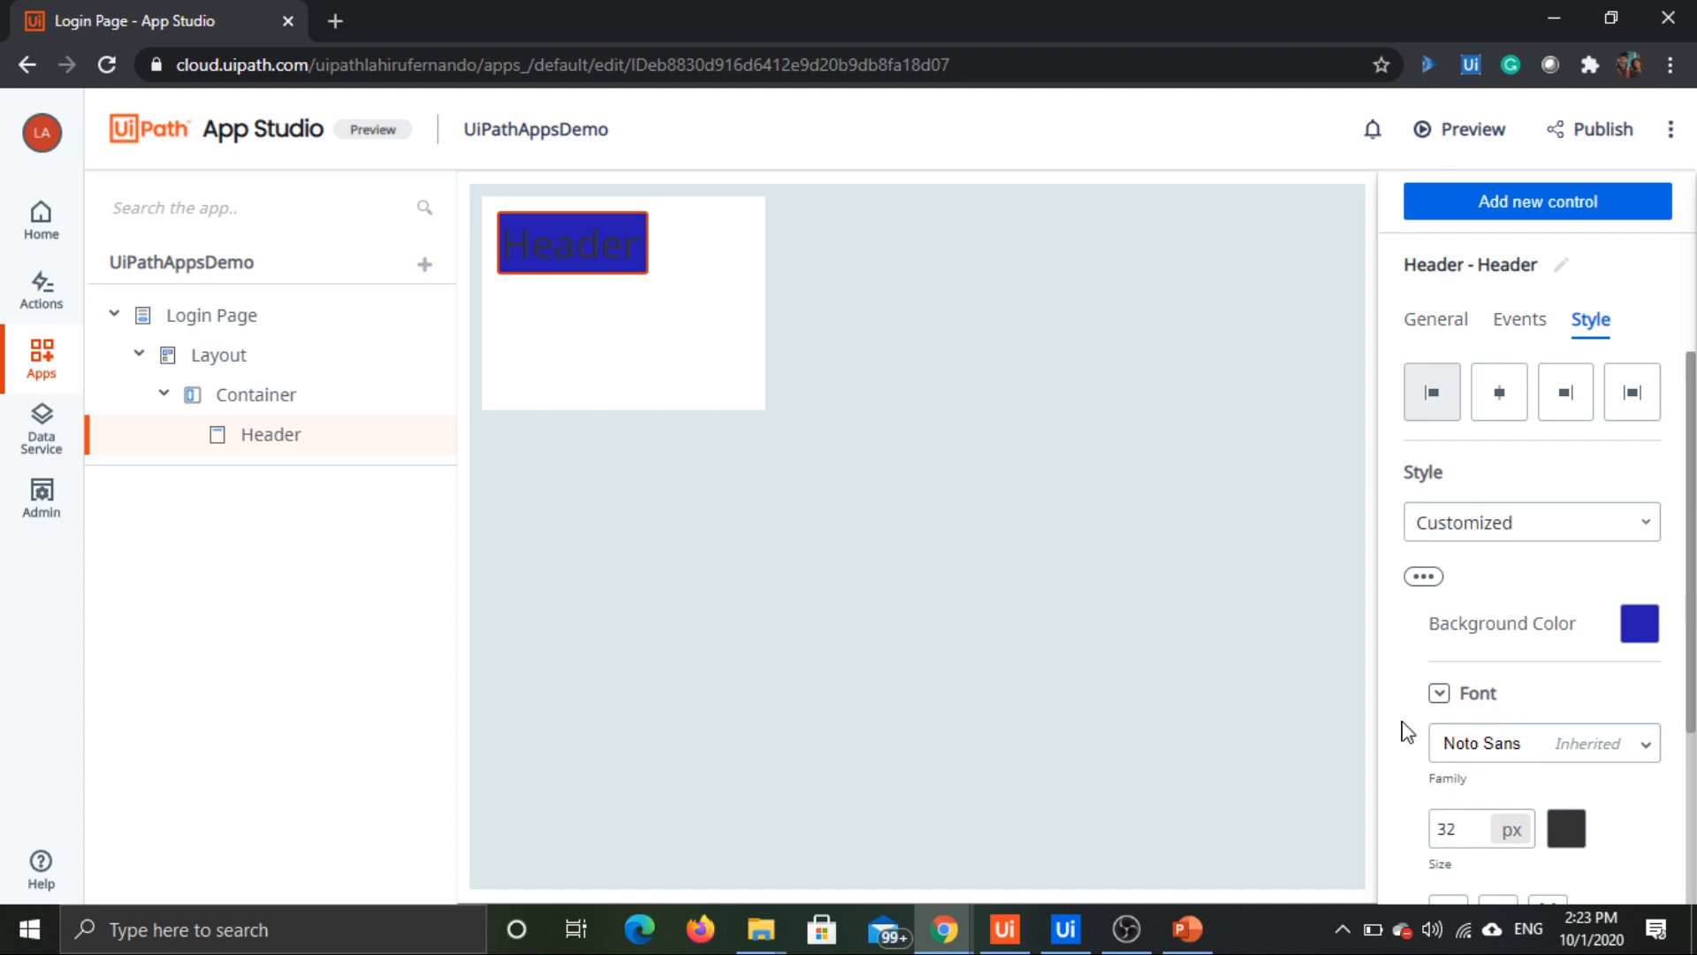
scroll(1406, 724, "down", 3)
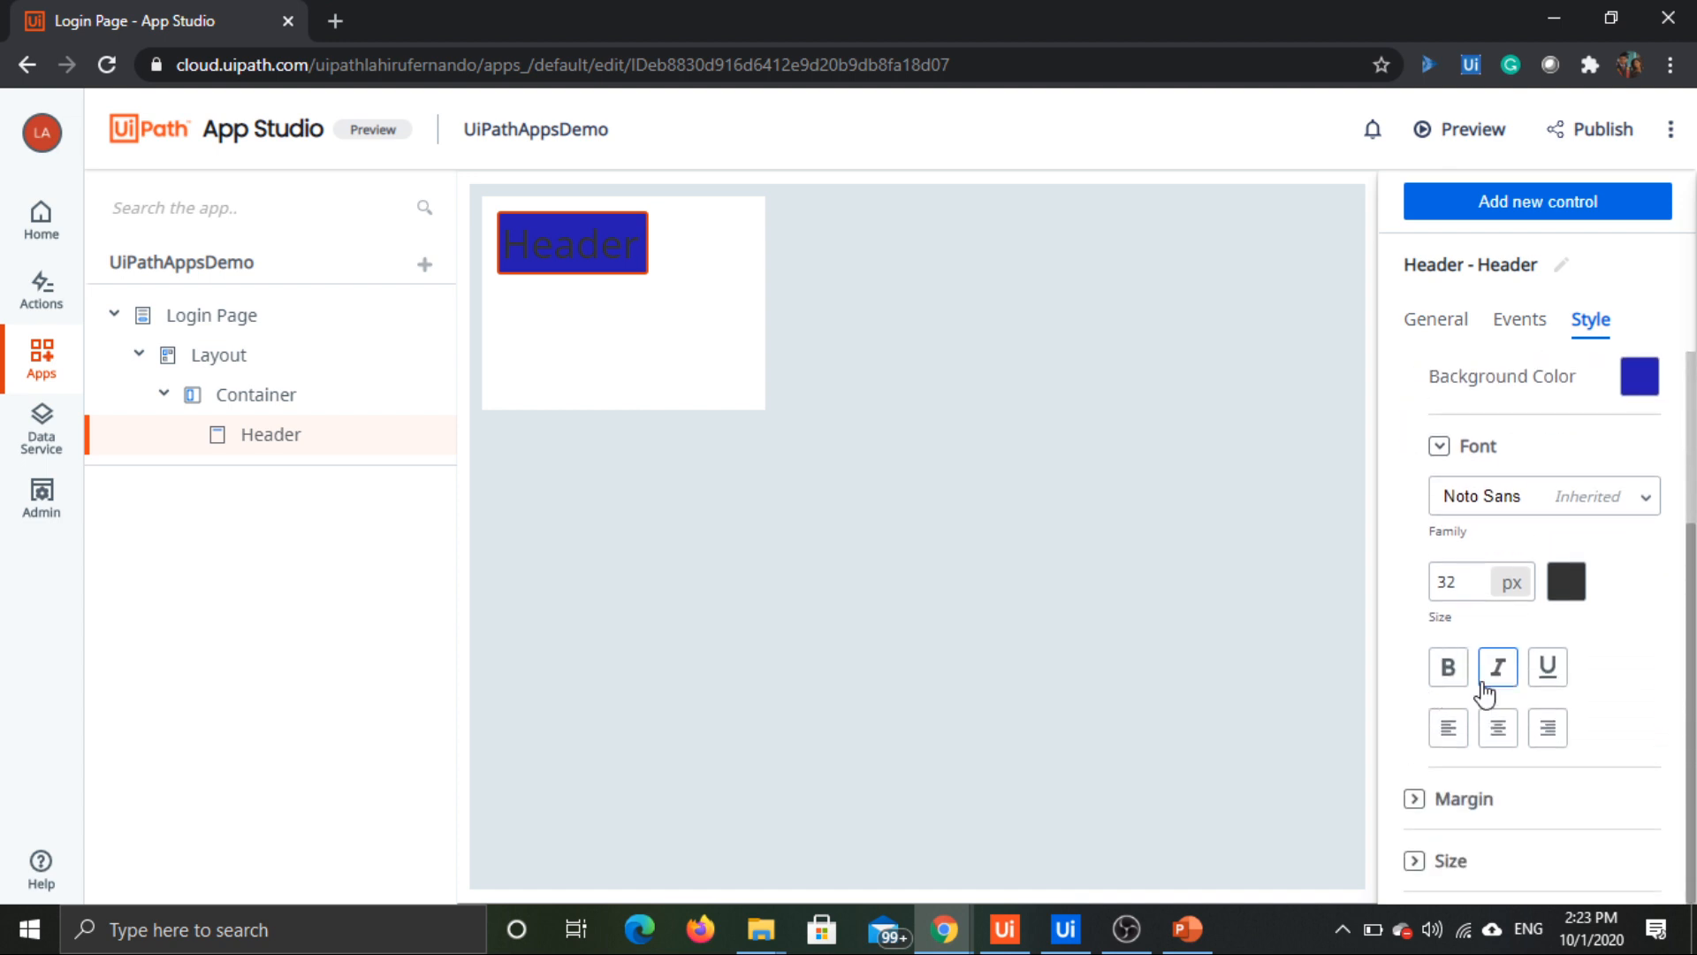
scroll(1435, 532, "up", 1)
scroll(1436, 552, "down", 1)
left_click(1436, 798)
scroll(1428, 698, "down", 1)
left_click(1447, 862)
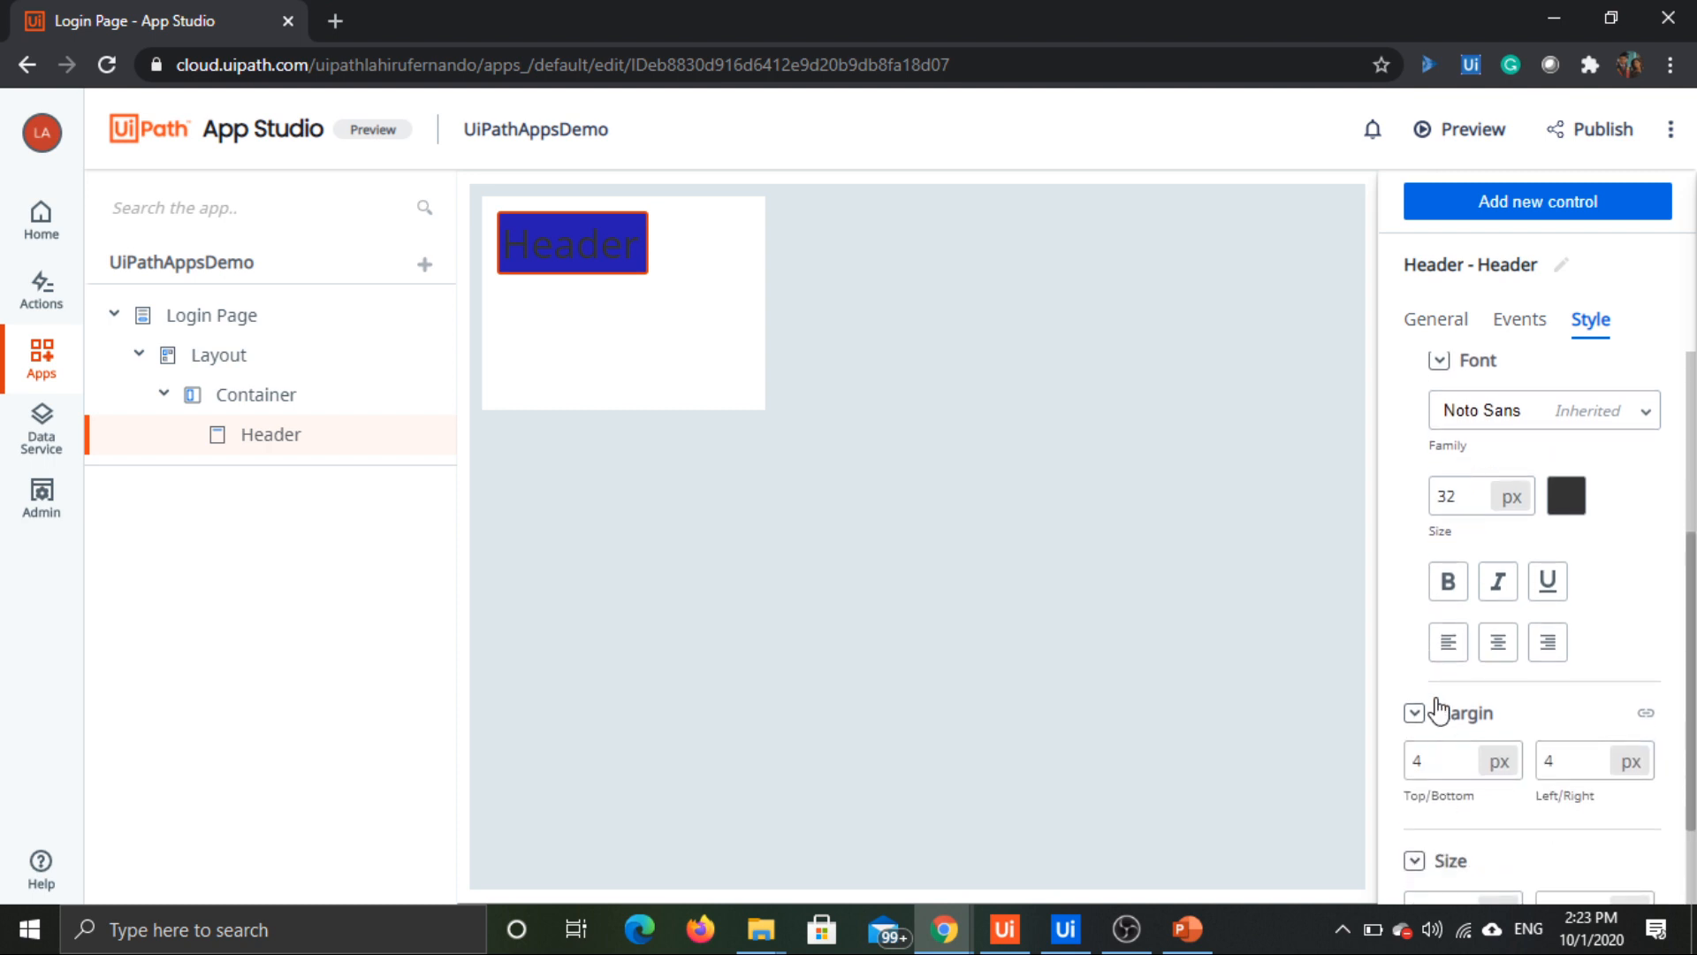
scroll(1440, 709, "down", 1)
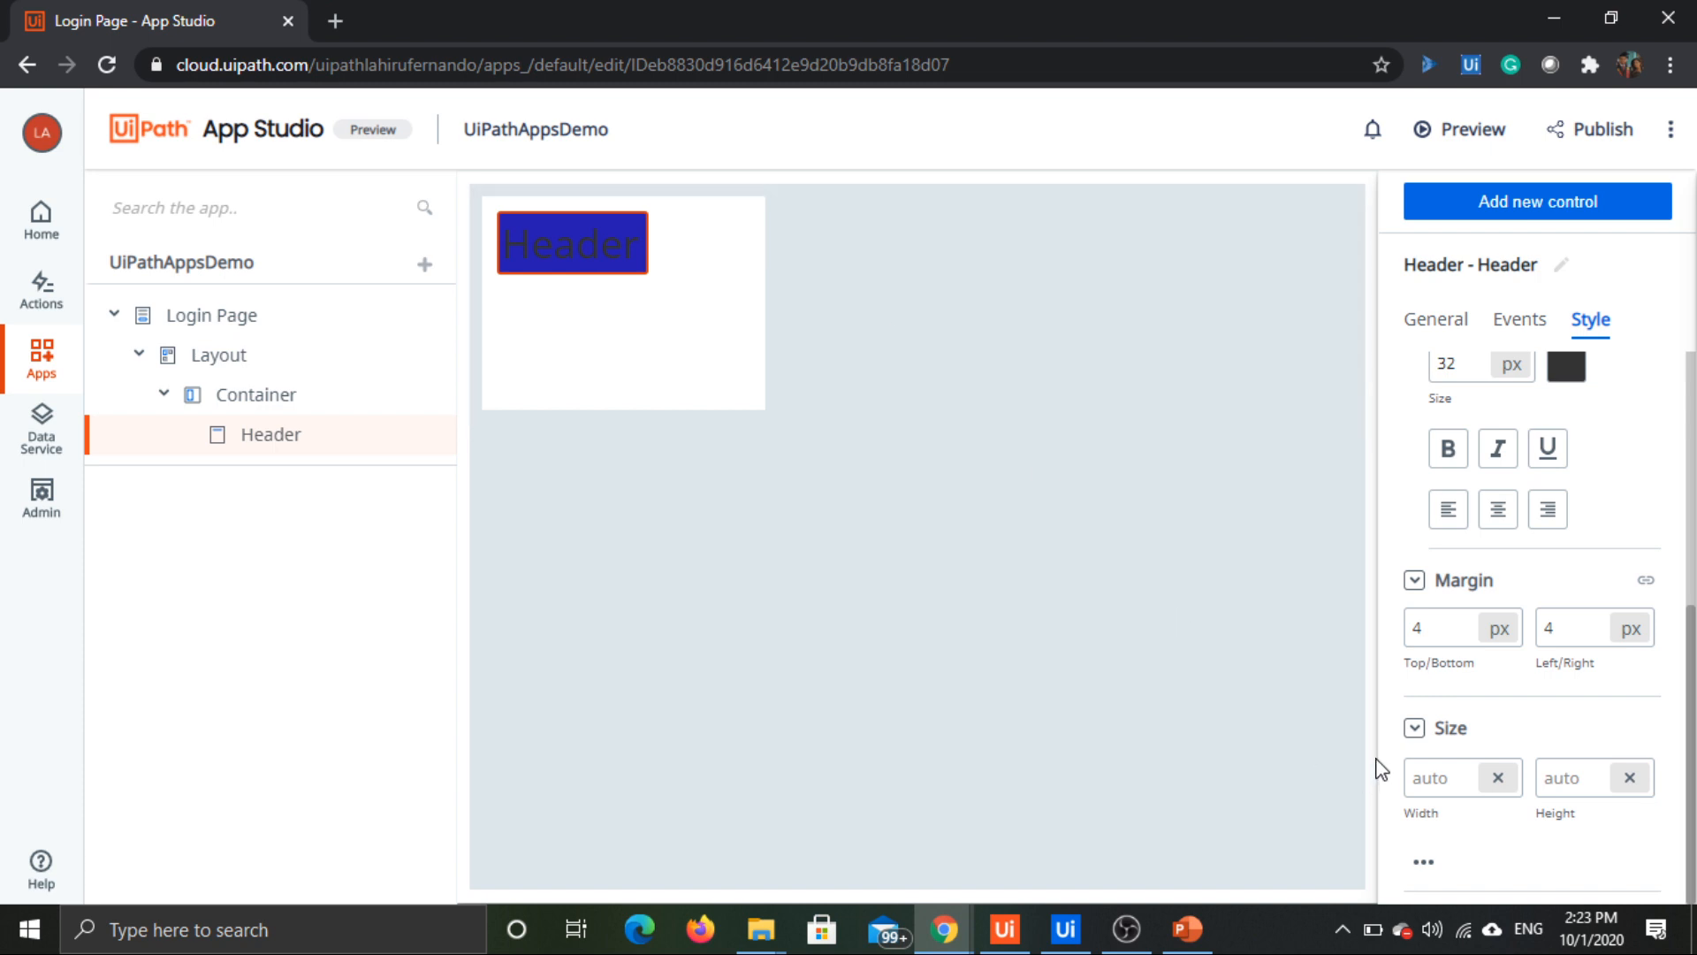
scroll(1565, 663, "up", 2)
scroll(1565, 658, "up", 3)
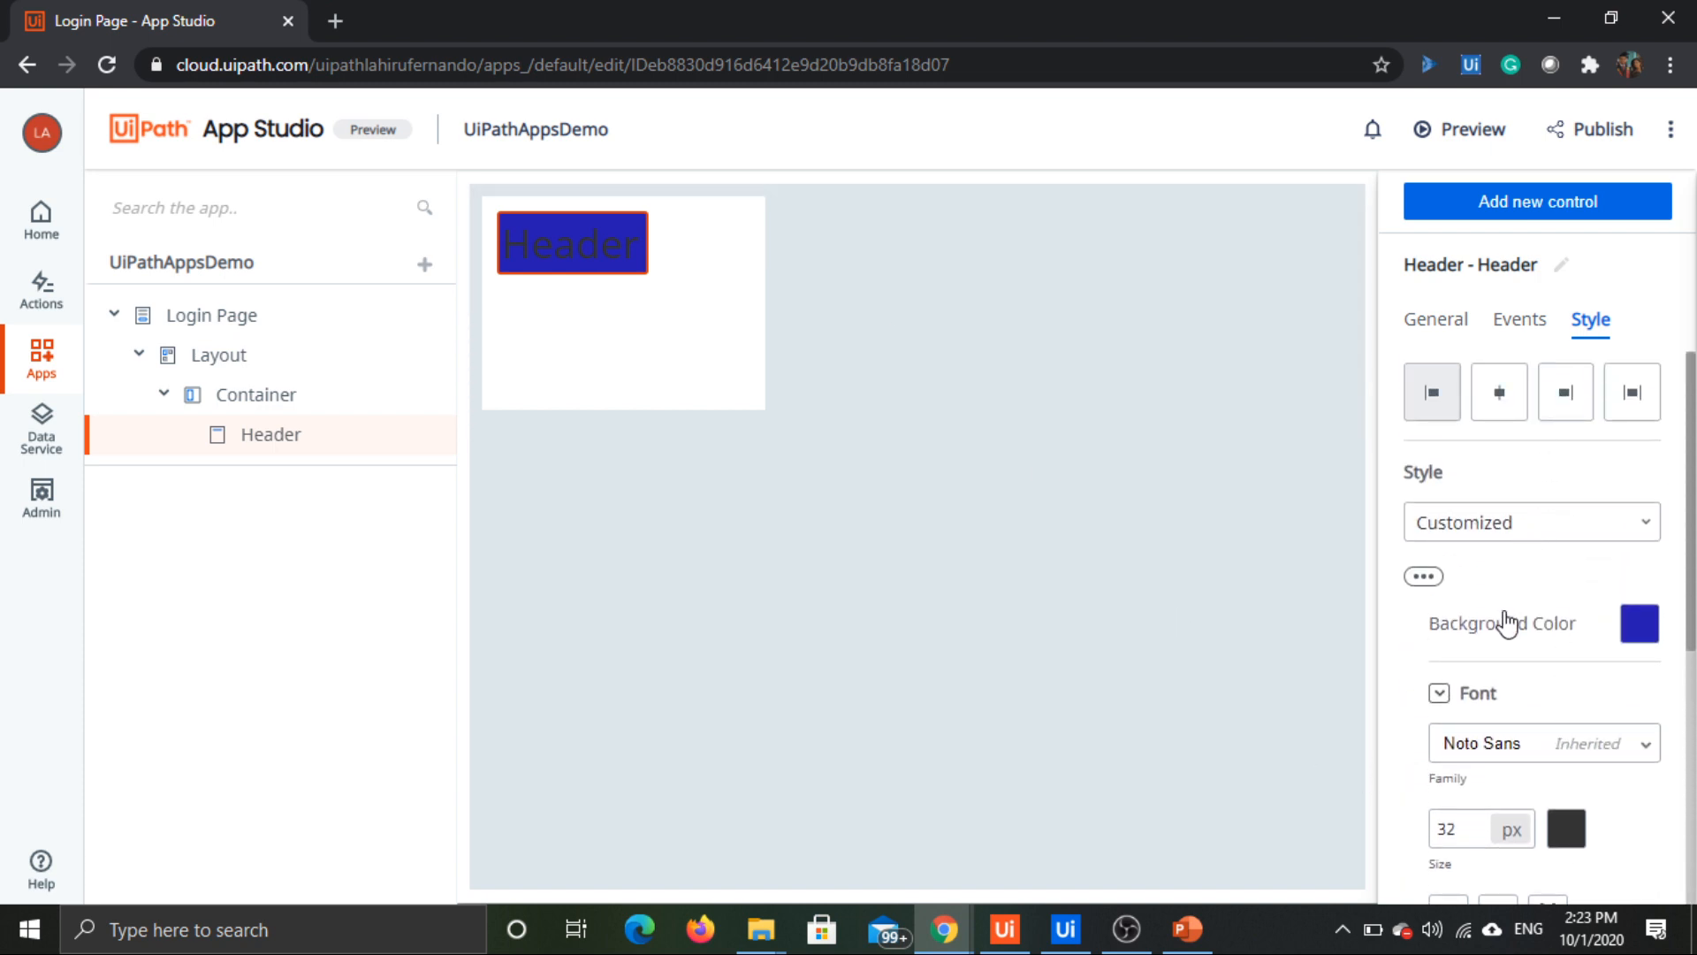
Step: Change the header's background color to a light purplish gray, hex #a7a5b4
left_click(1647, 631)
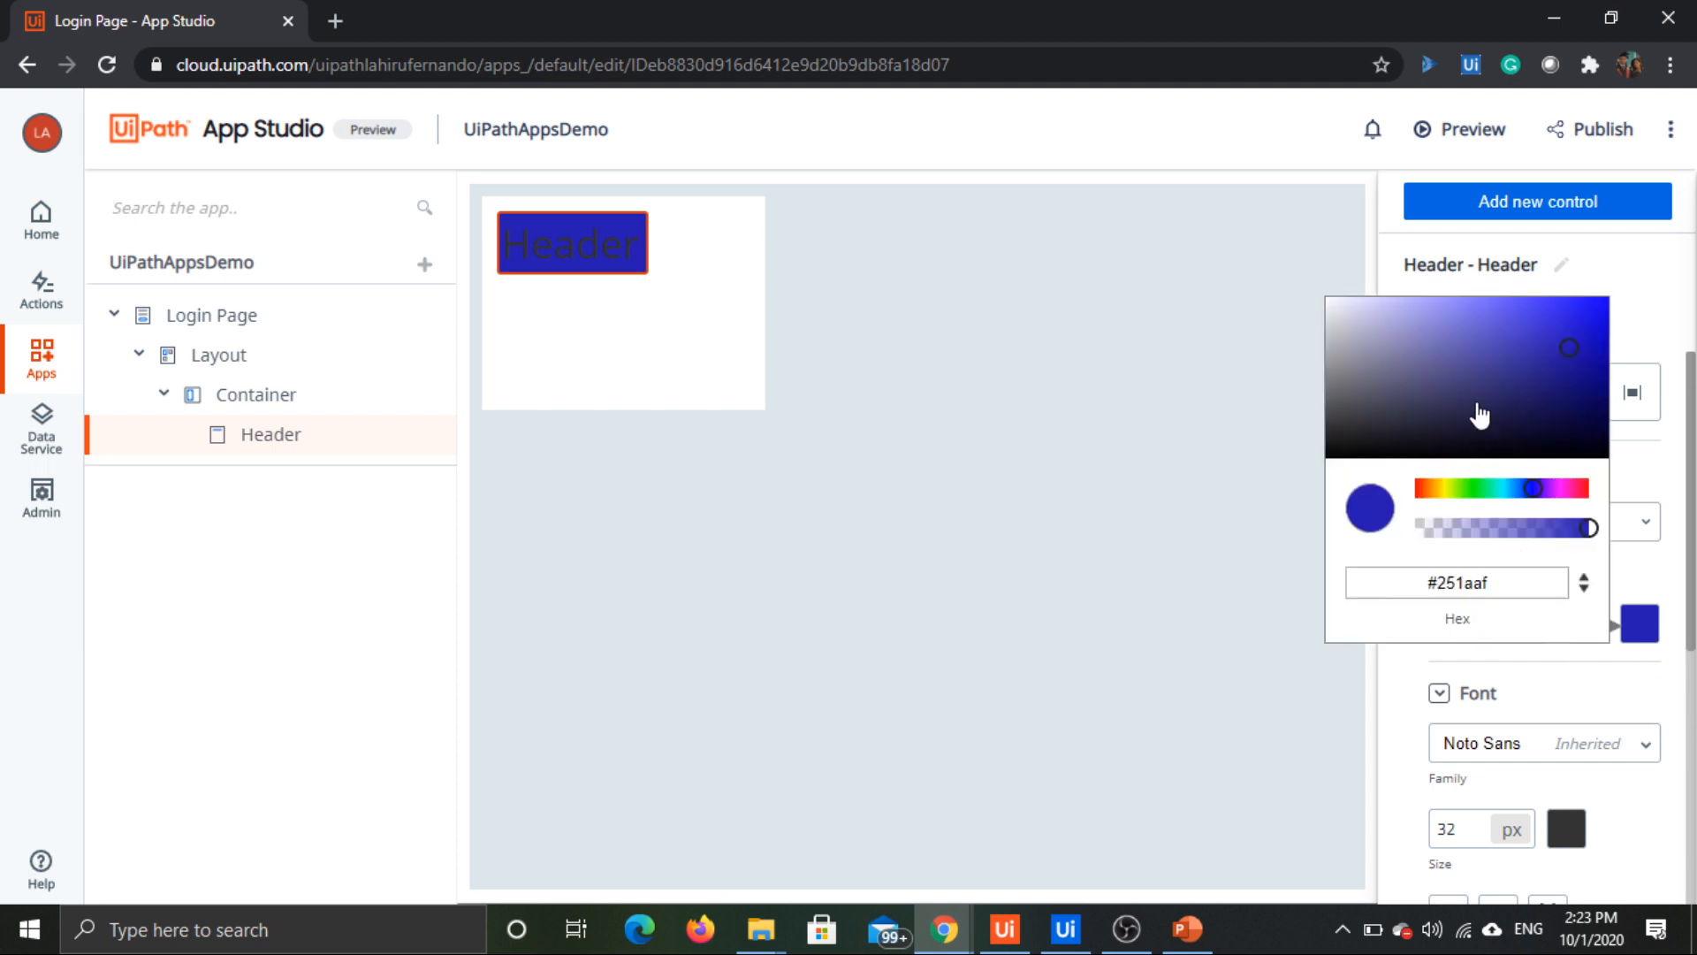
left_click_drag(1436, 355, 1350, 344)
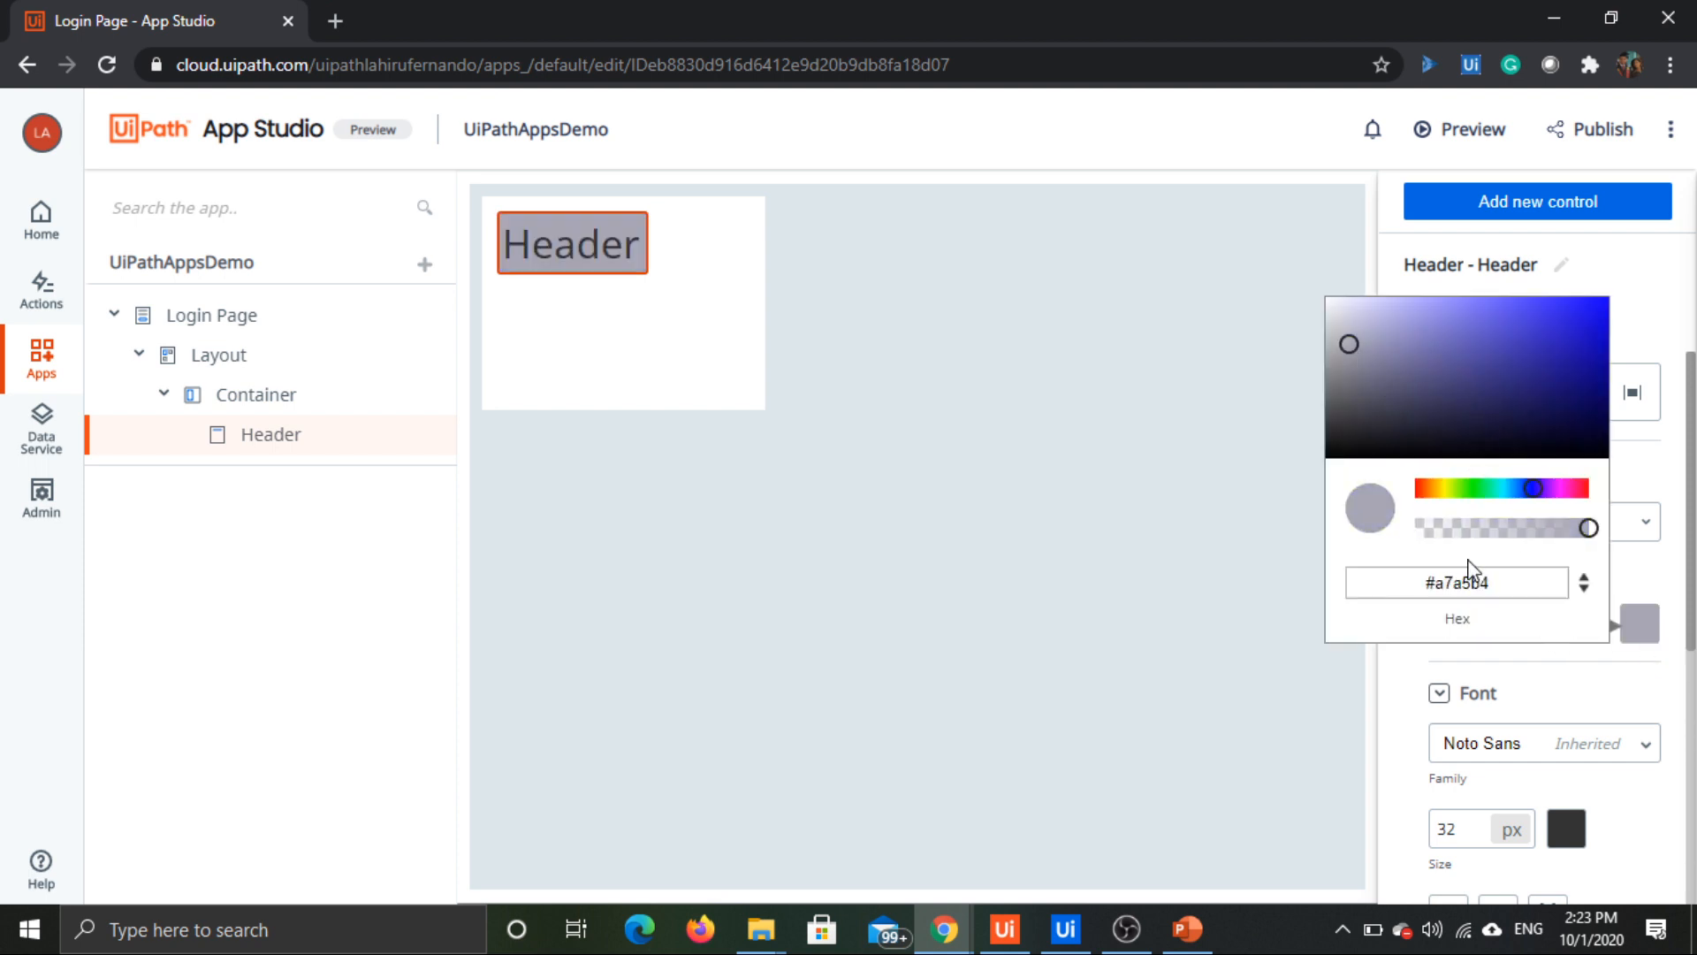
left_click(1420, 778)
left_click(1441, 698)
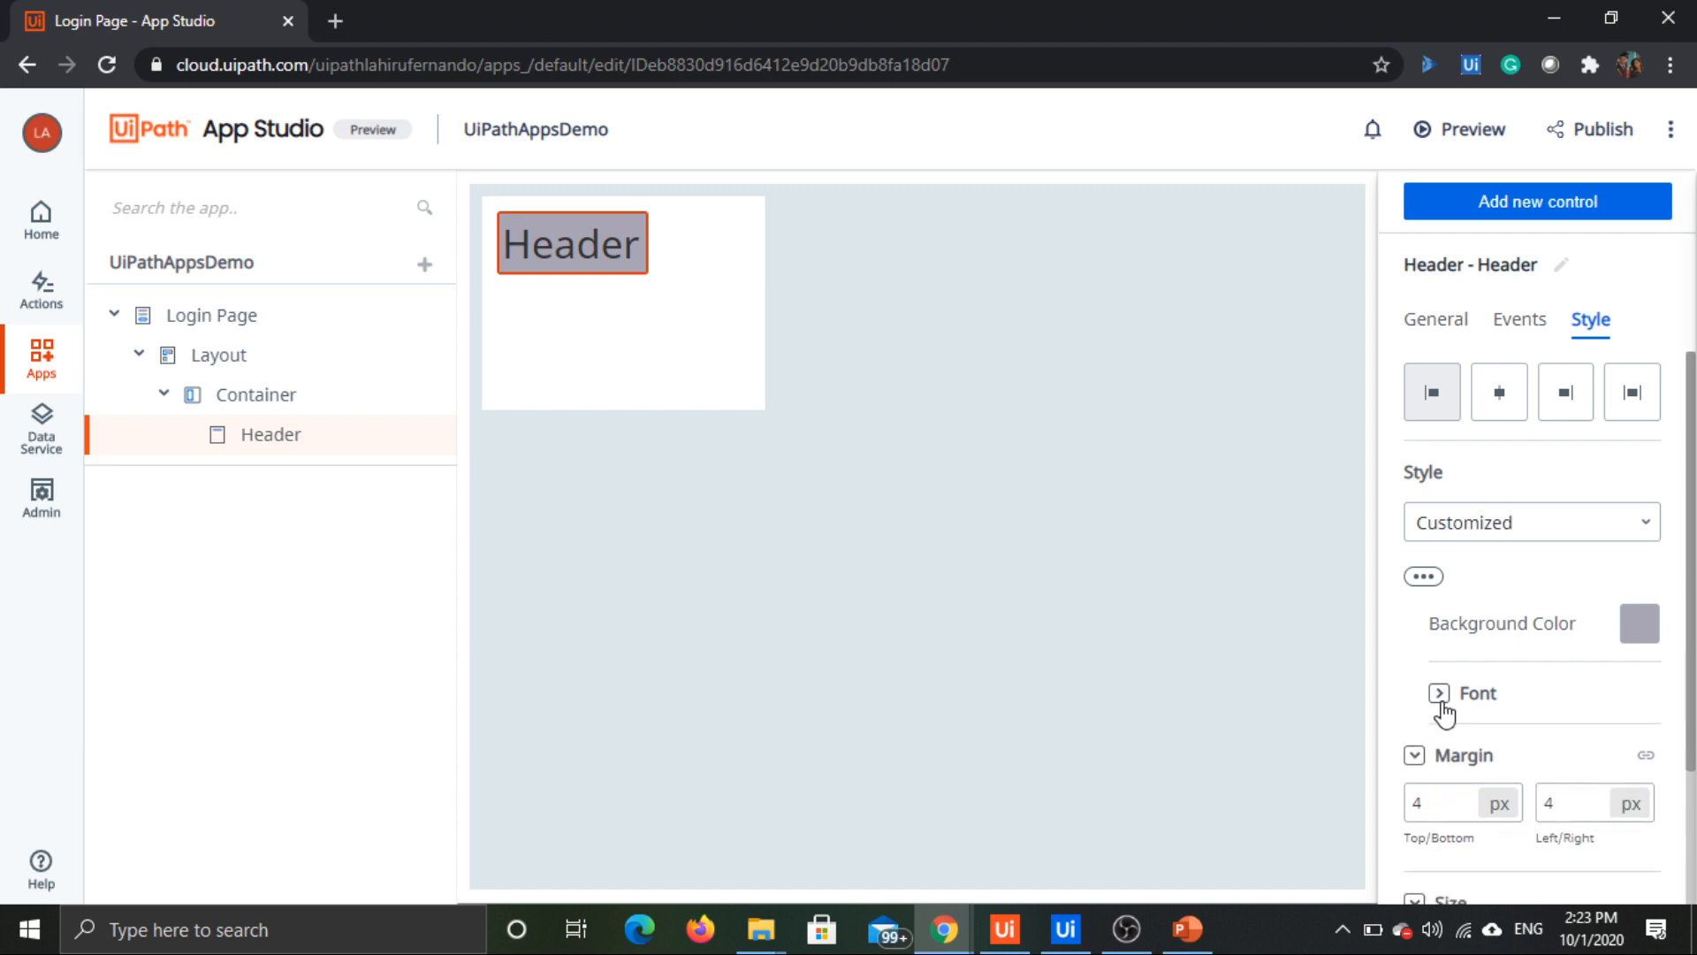
left_click(1441, 698)
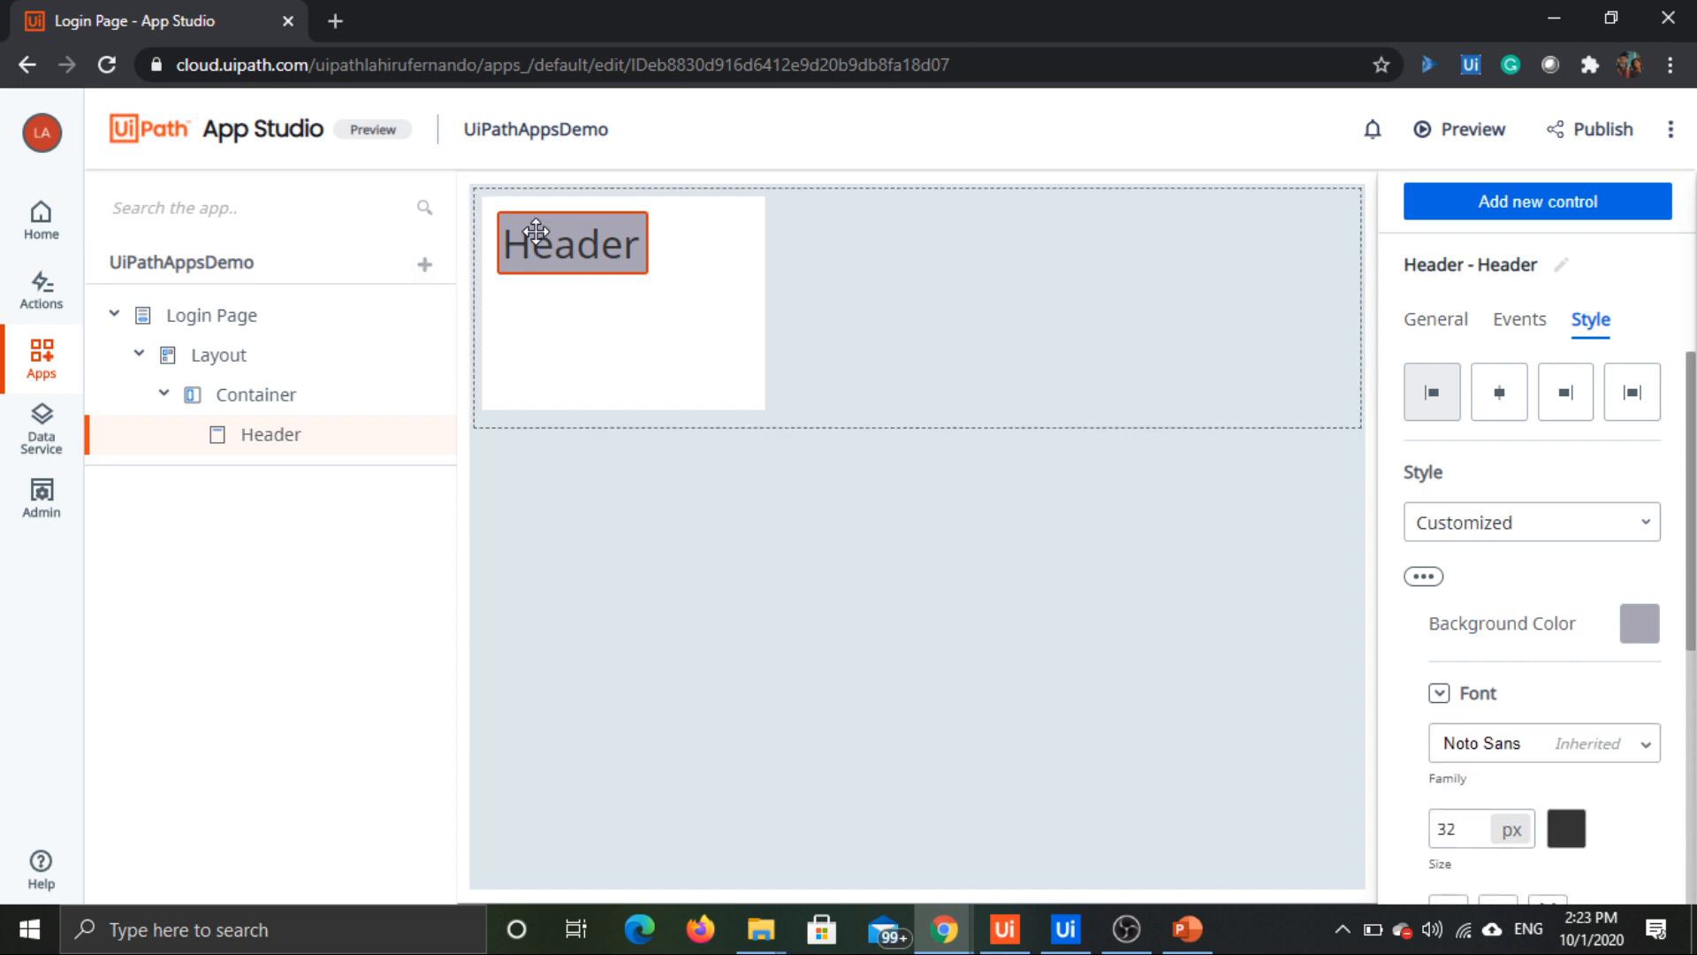
Step: Set the header's text to "UiPath Apps Demo App"
left_click(534, 230)
left_click(1439, 322)
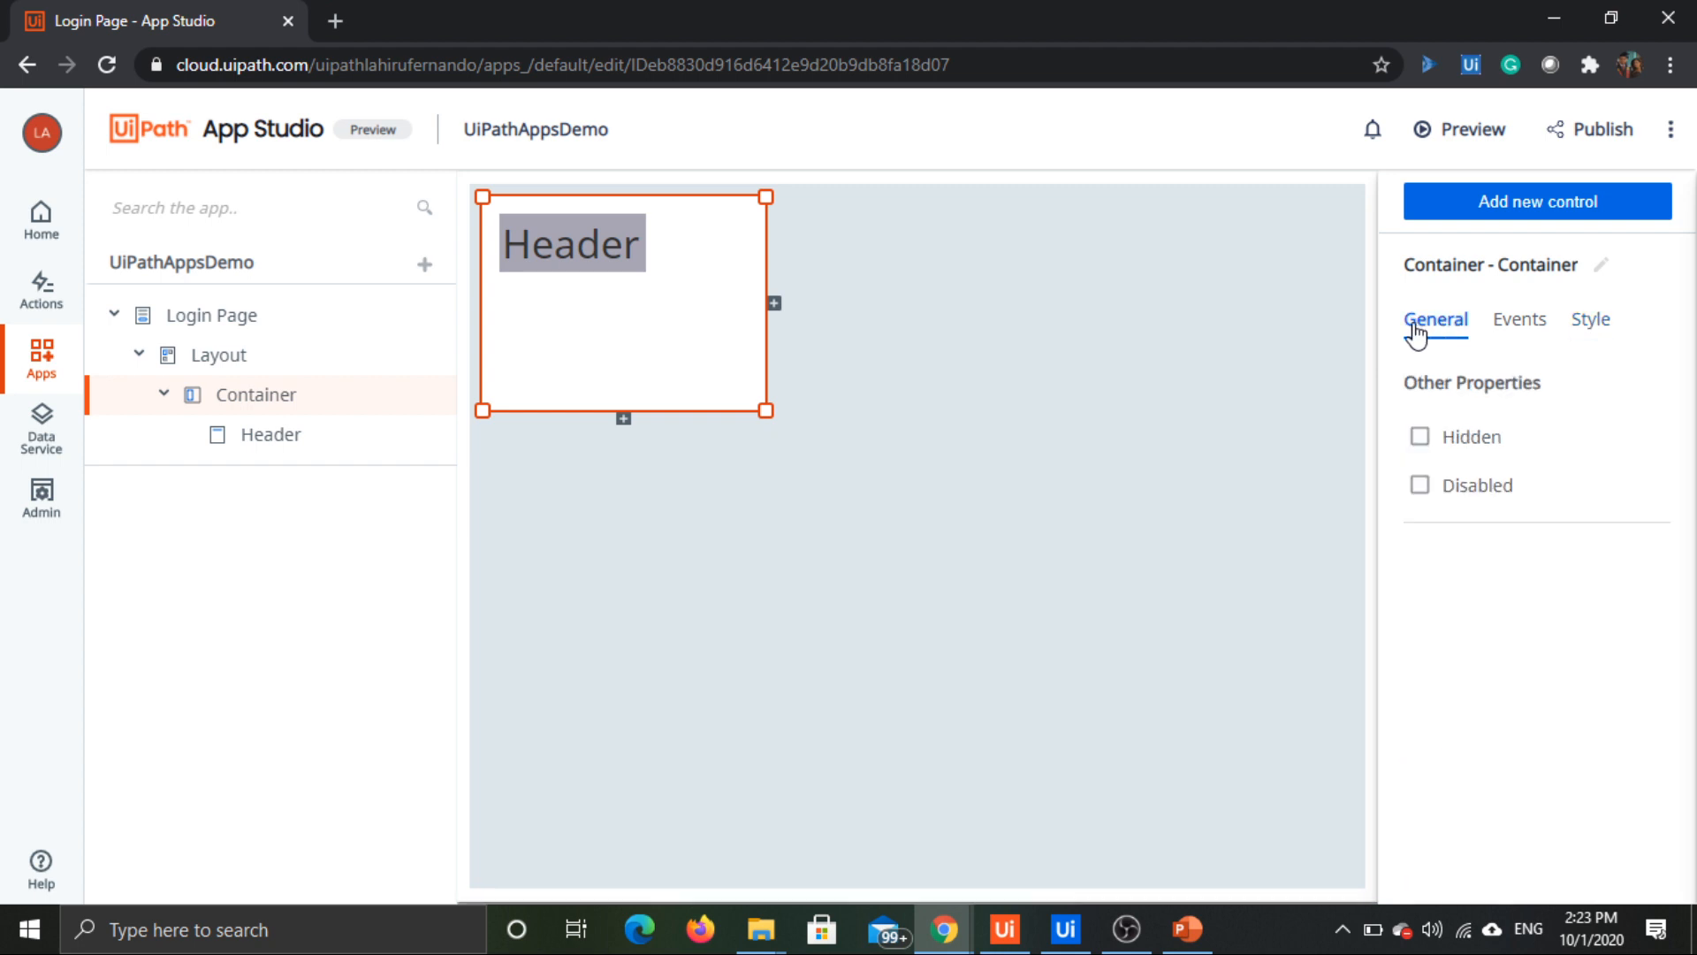
left_click(617, 253)
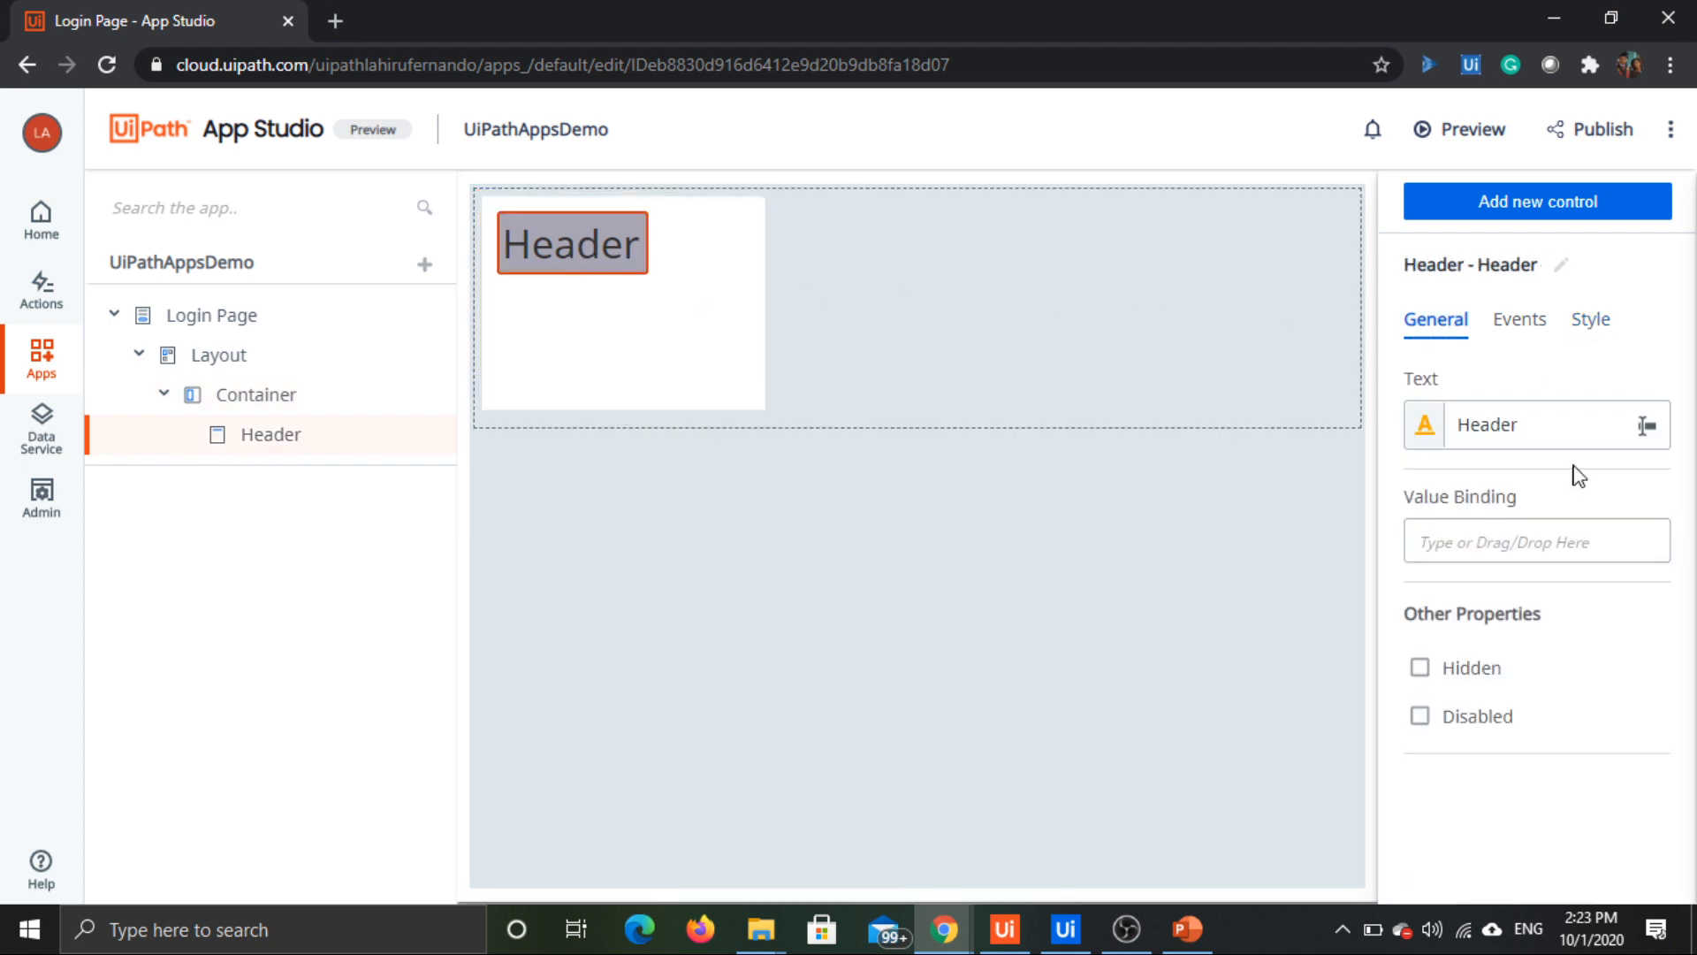
double_click(1515, 427)
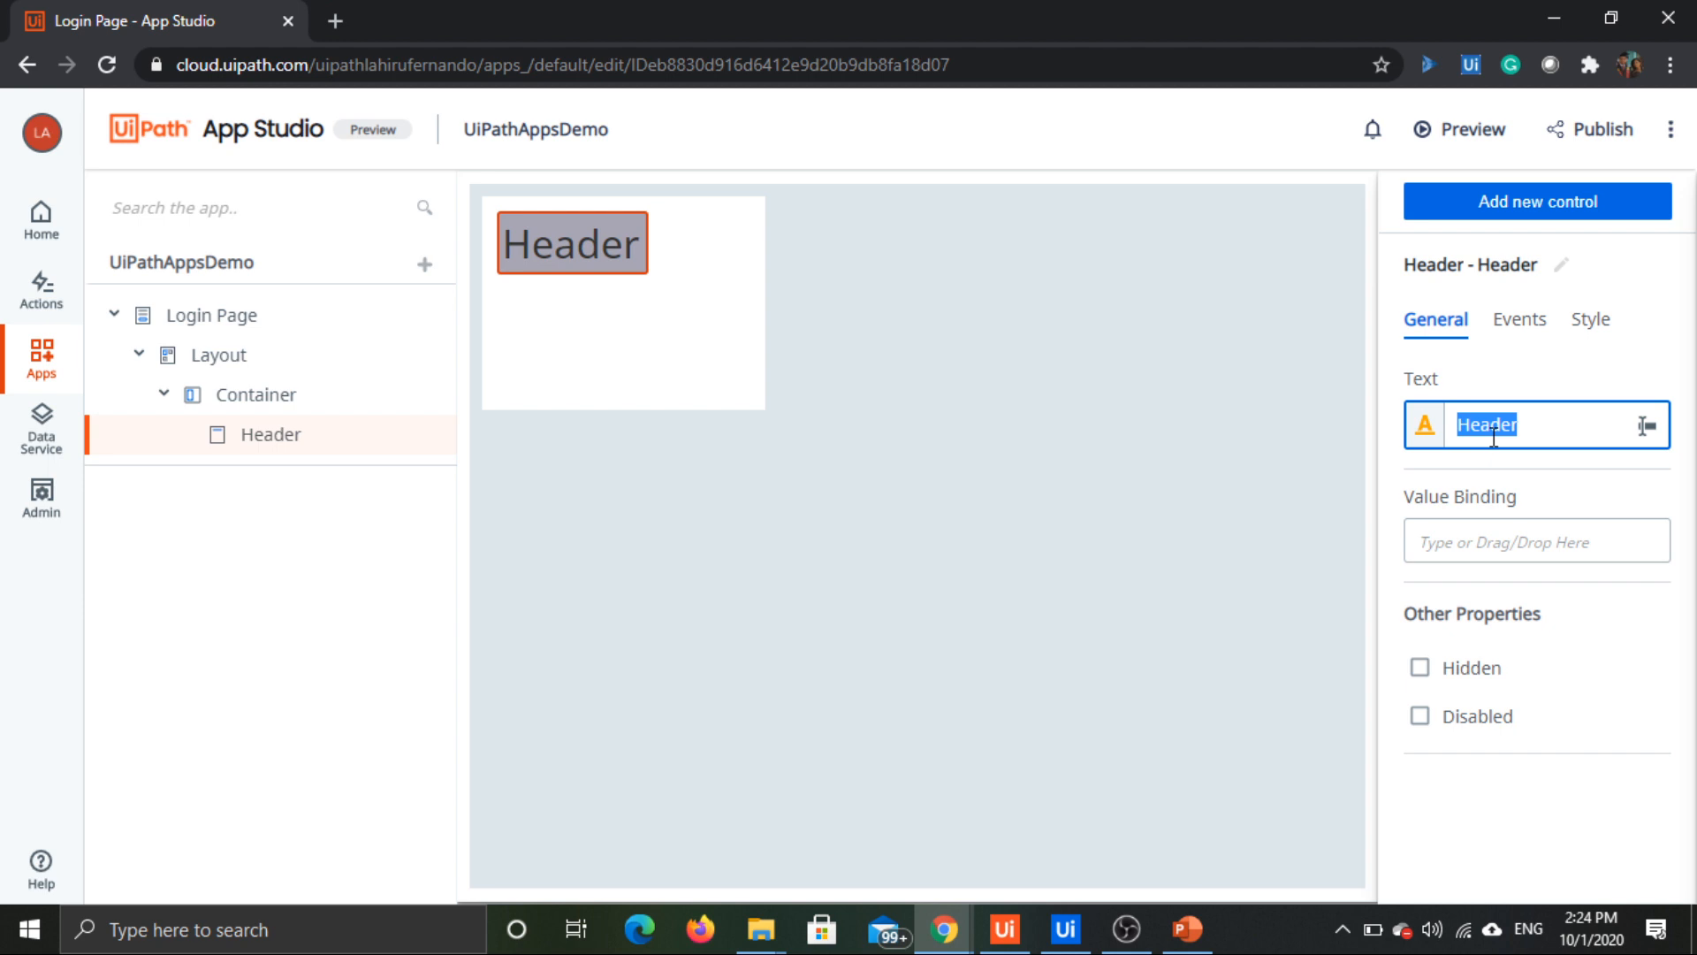
type("U")
type("iPath Apps")
type(" Demo App")
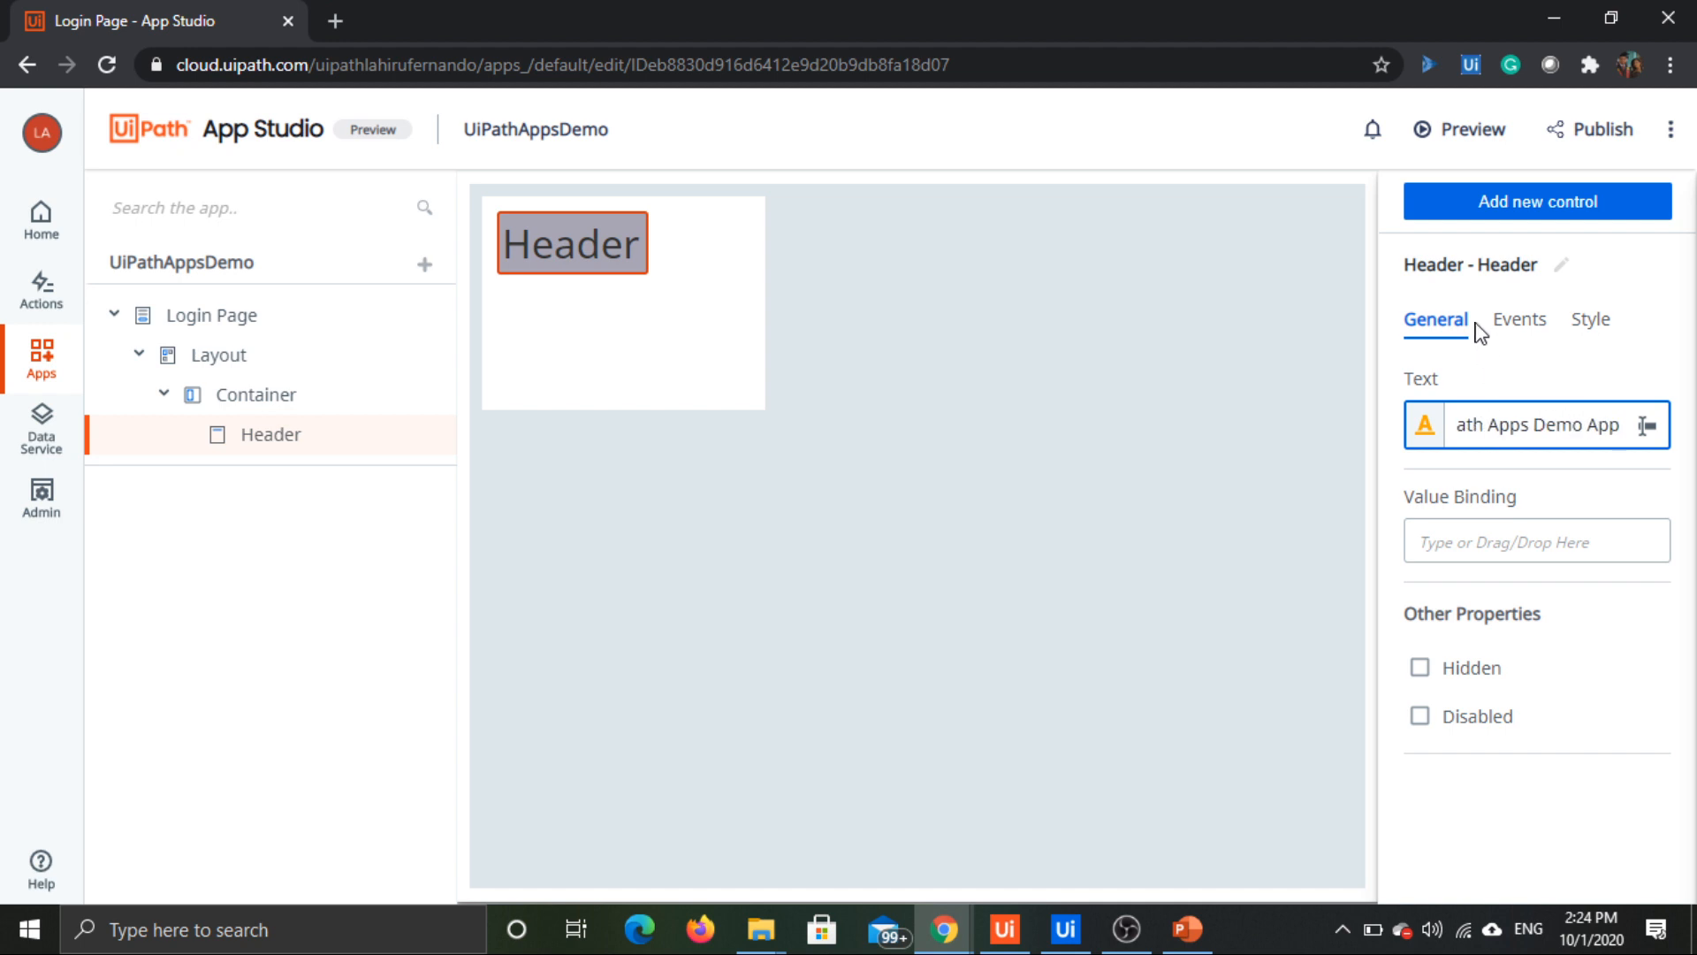
left_click(1234, 615)
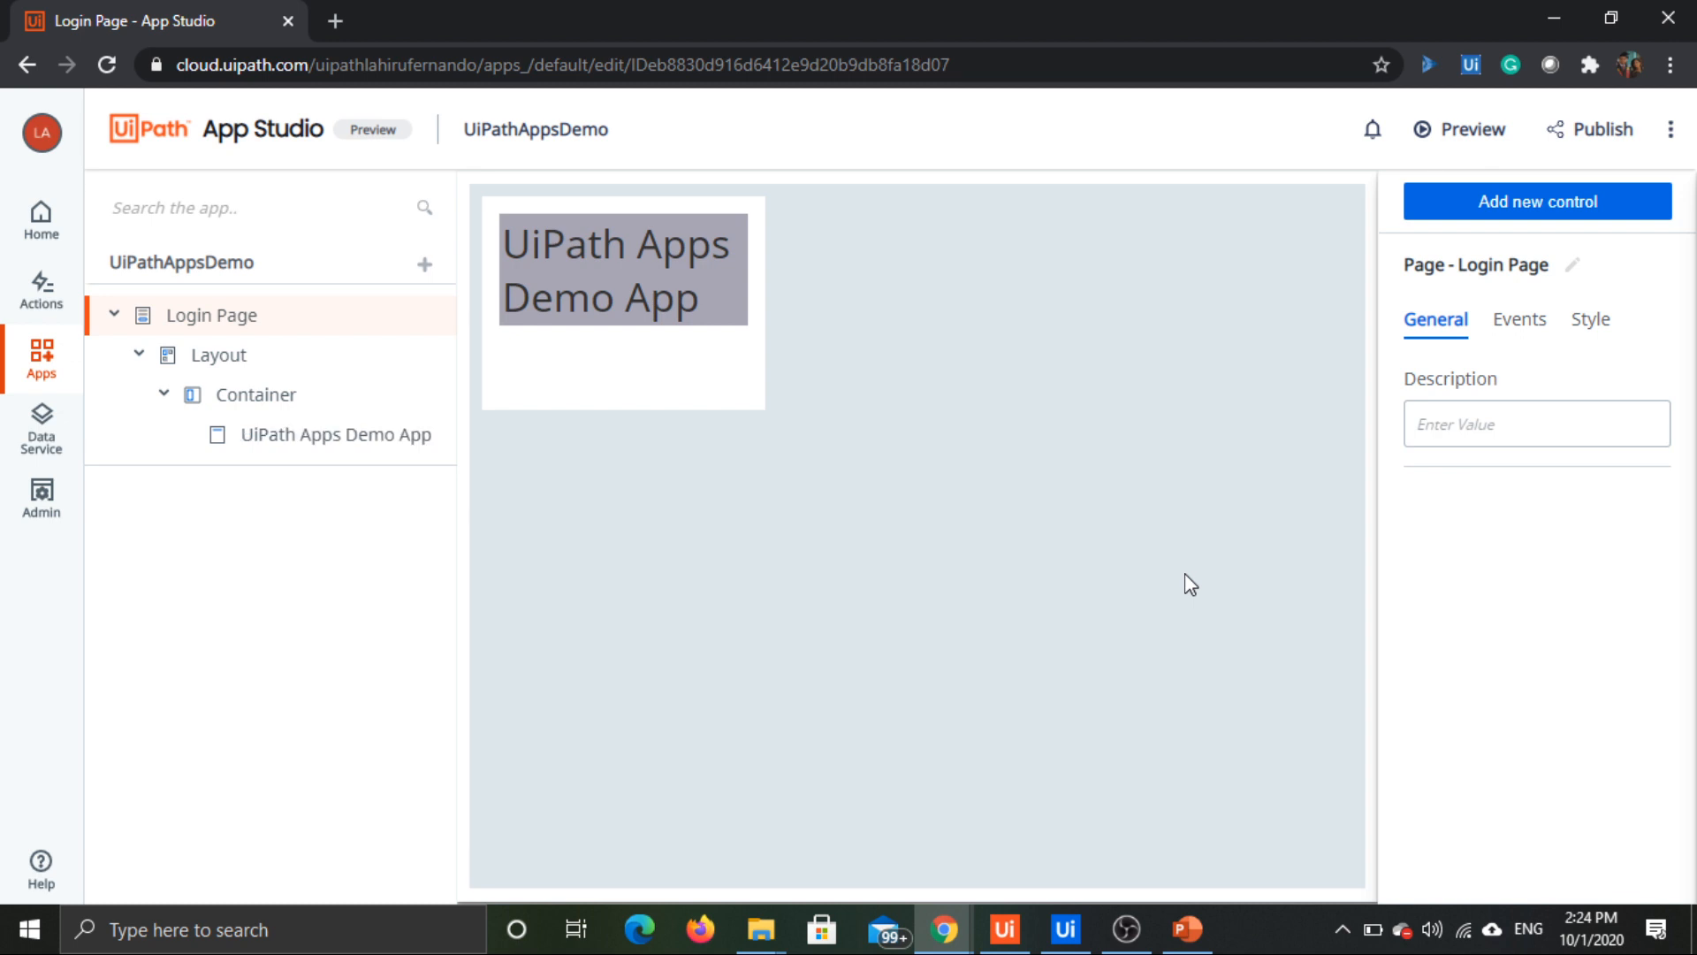
Step: Widen the container holding the header so its text fits on a single line
left_click(756, 344)
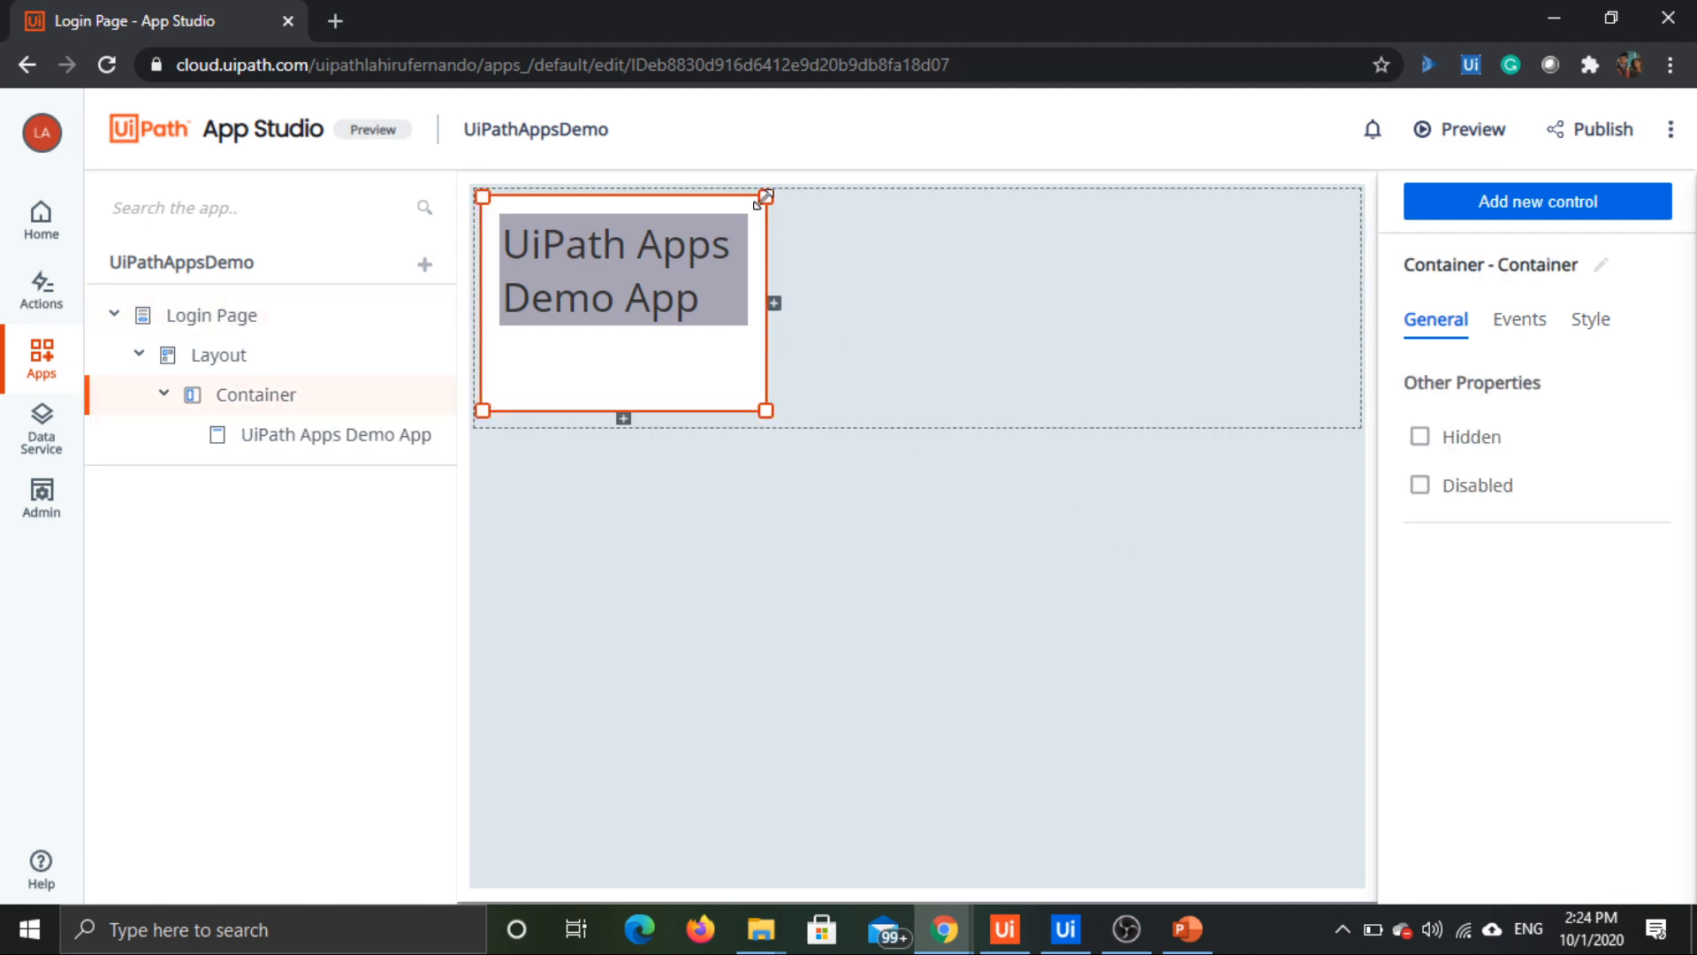
left_click_drag(762, 200, 960, 193)
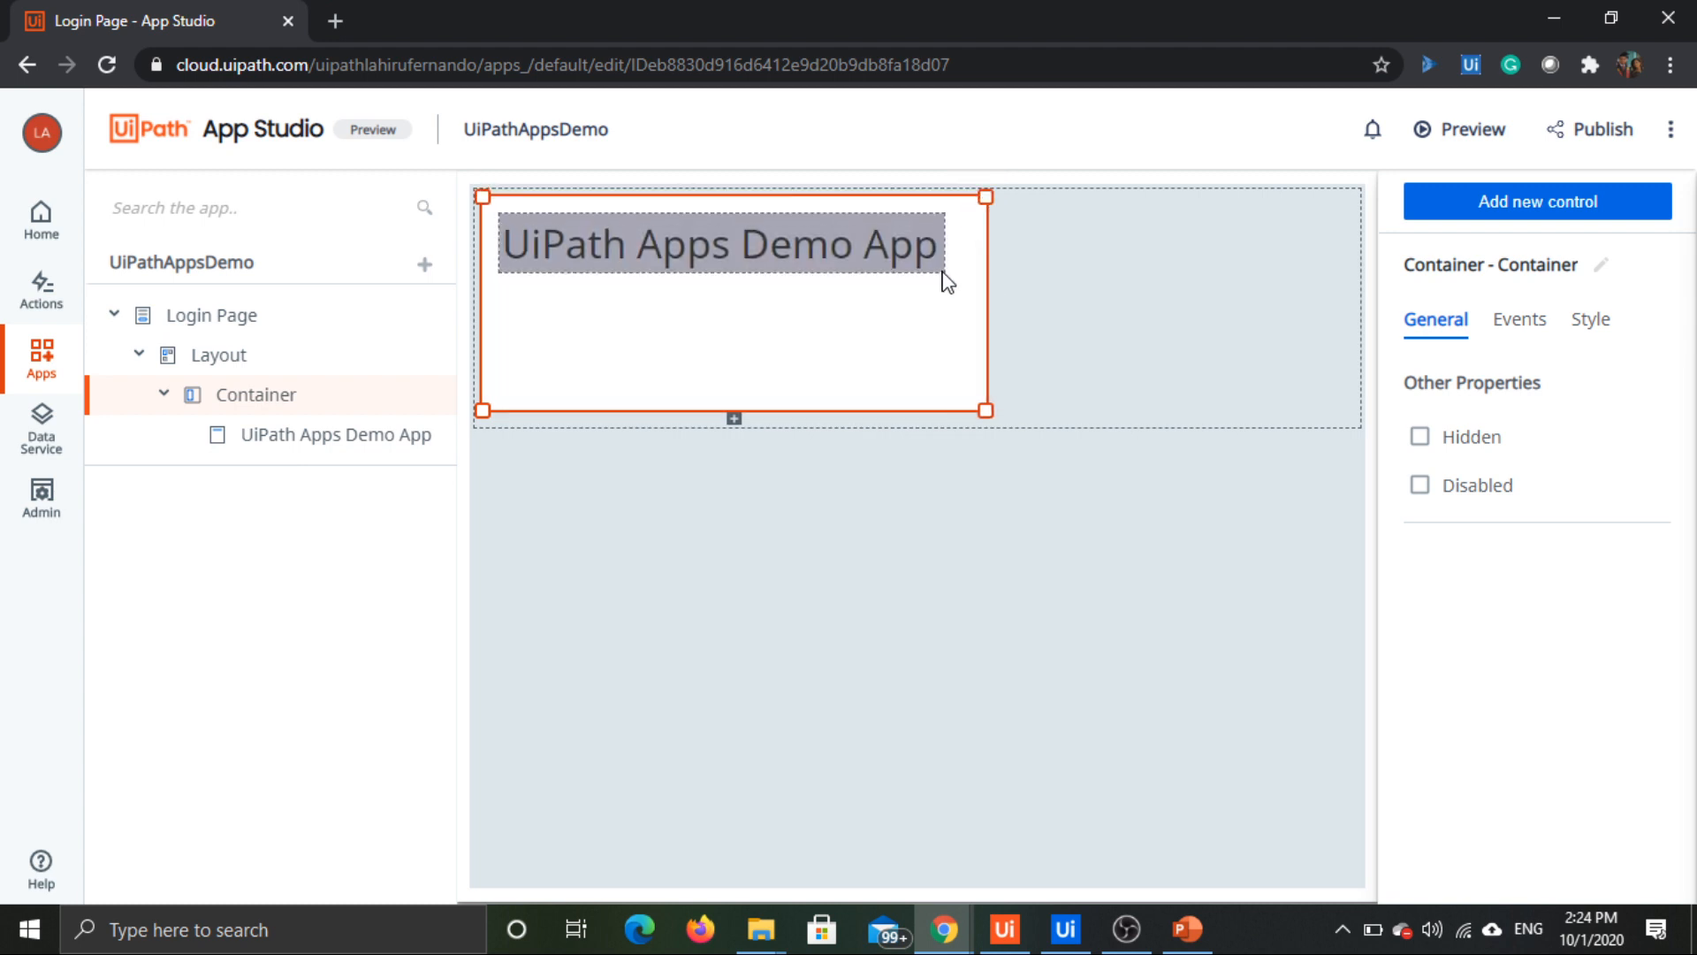
left_click(767, 350)
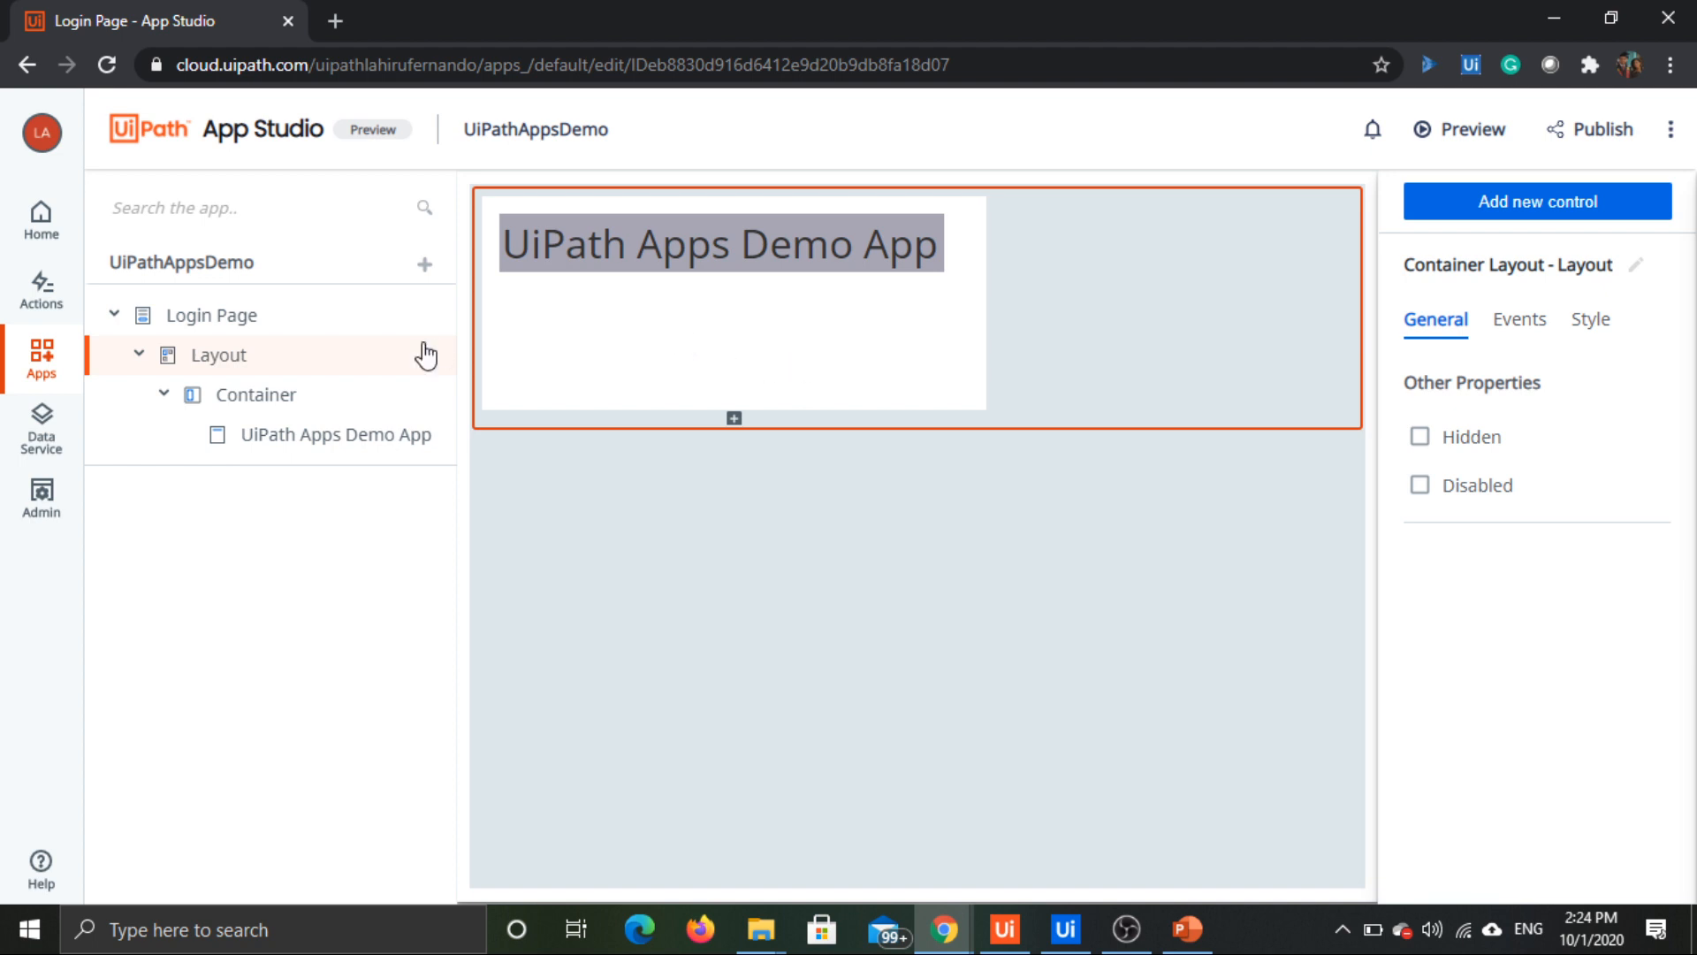
Step: Add a Label control below the header in the container and set its text to "Username"
left_click(1572, 209)
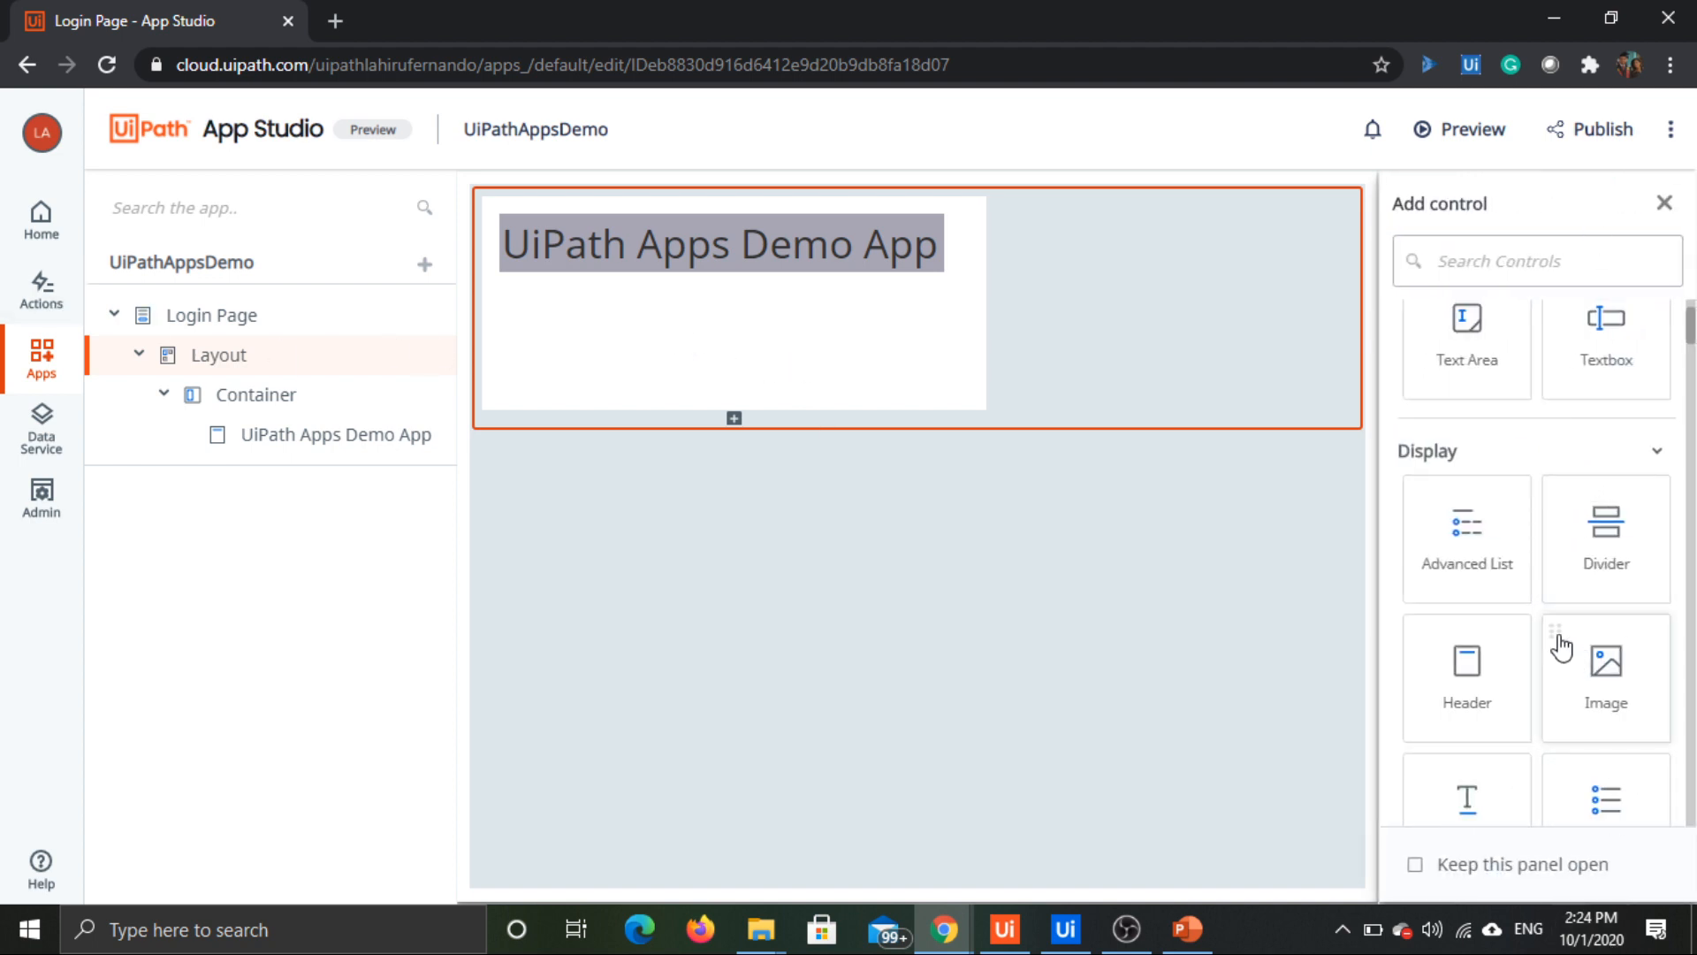
scroll(1565, 649, "down", 4)
left_click_drag(1488, 477, 523, 291)
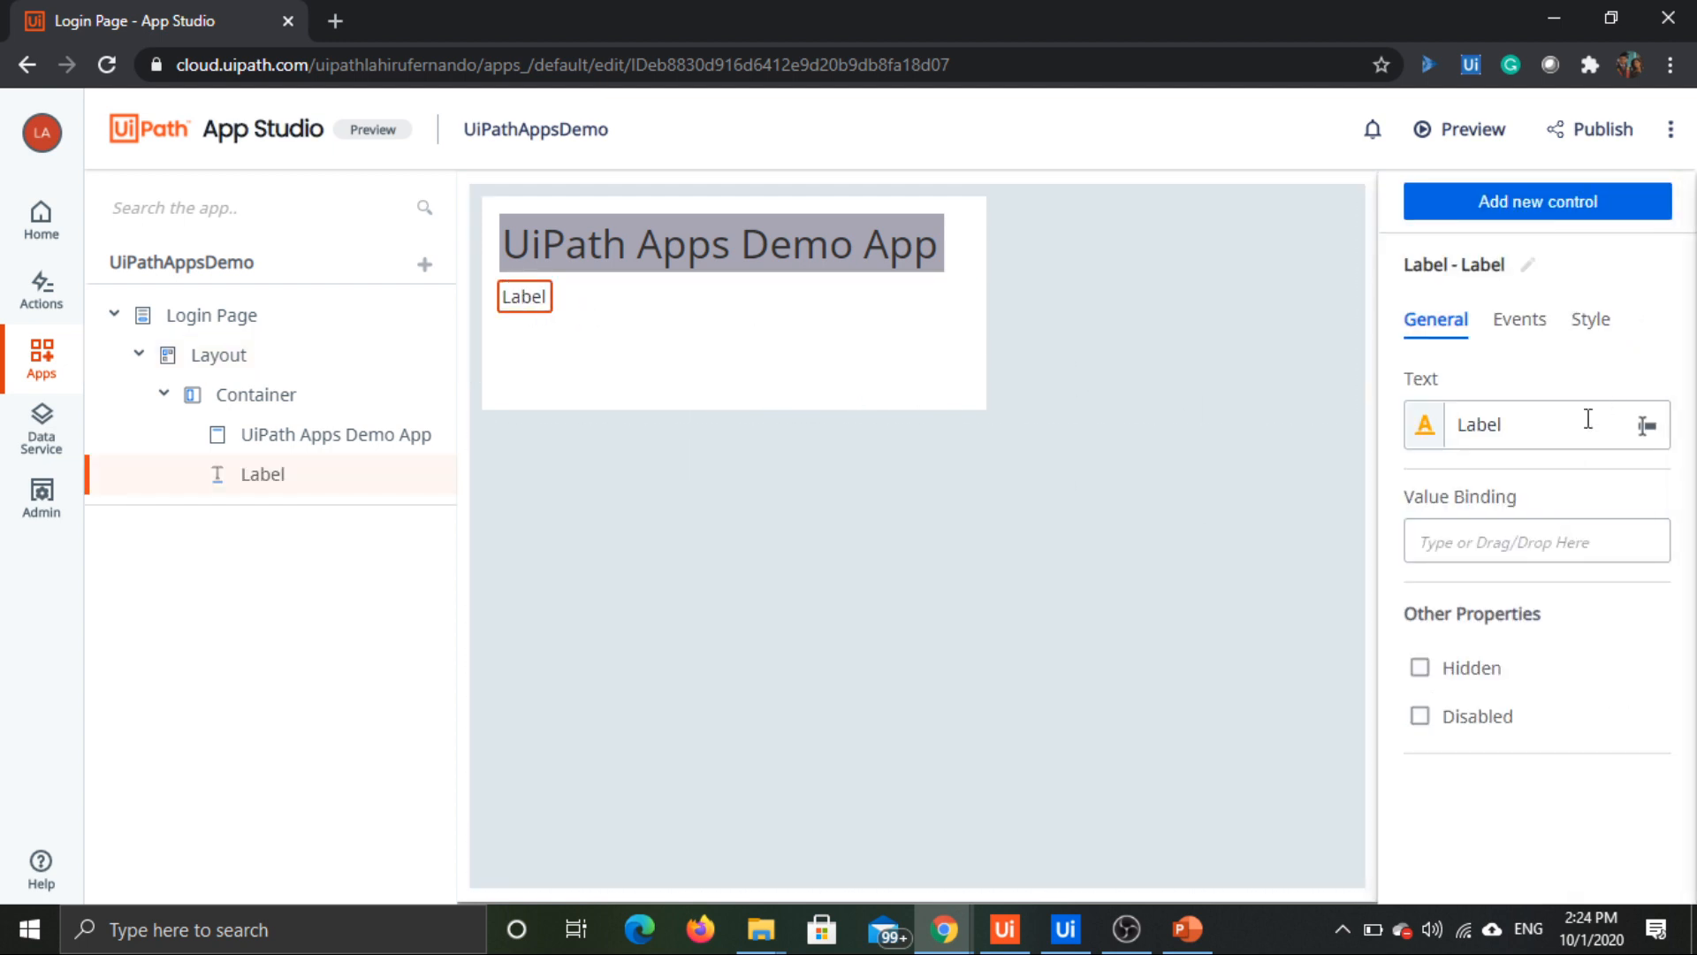
left_click(1508, 426)
double_click(1508, 426)
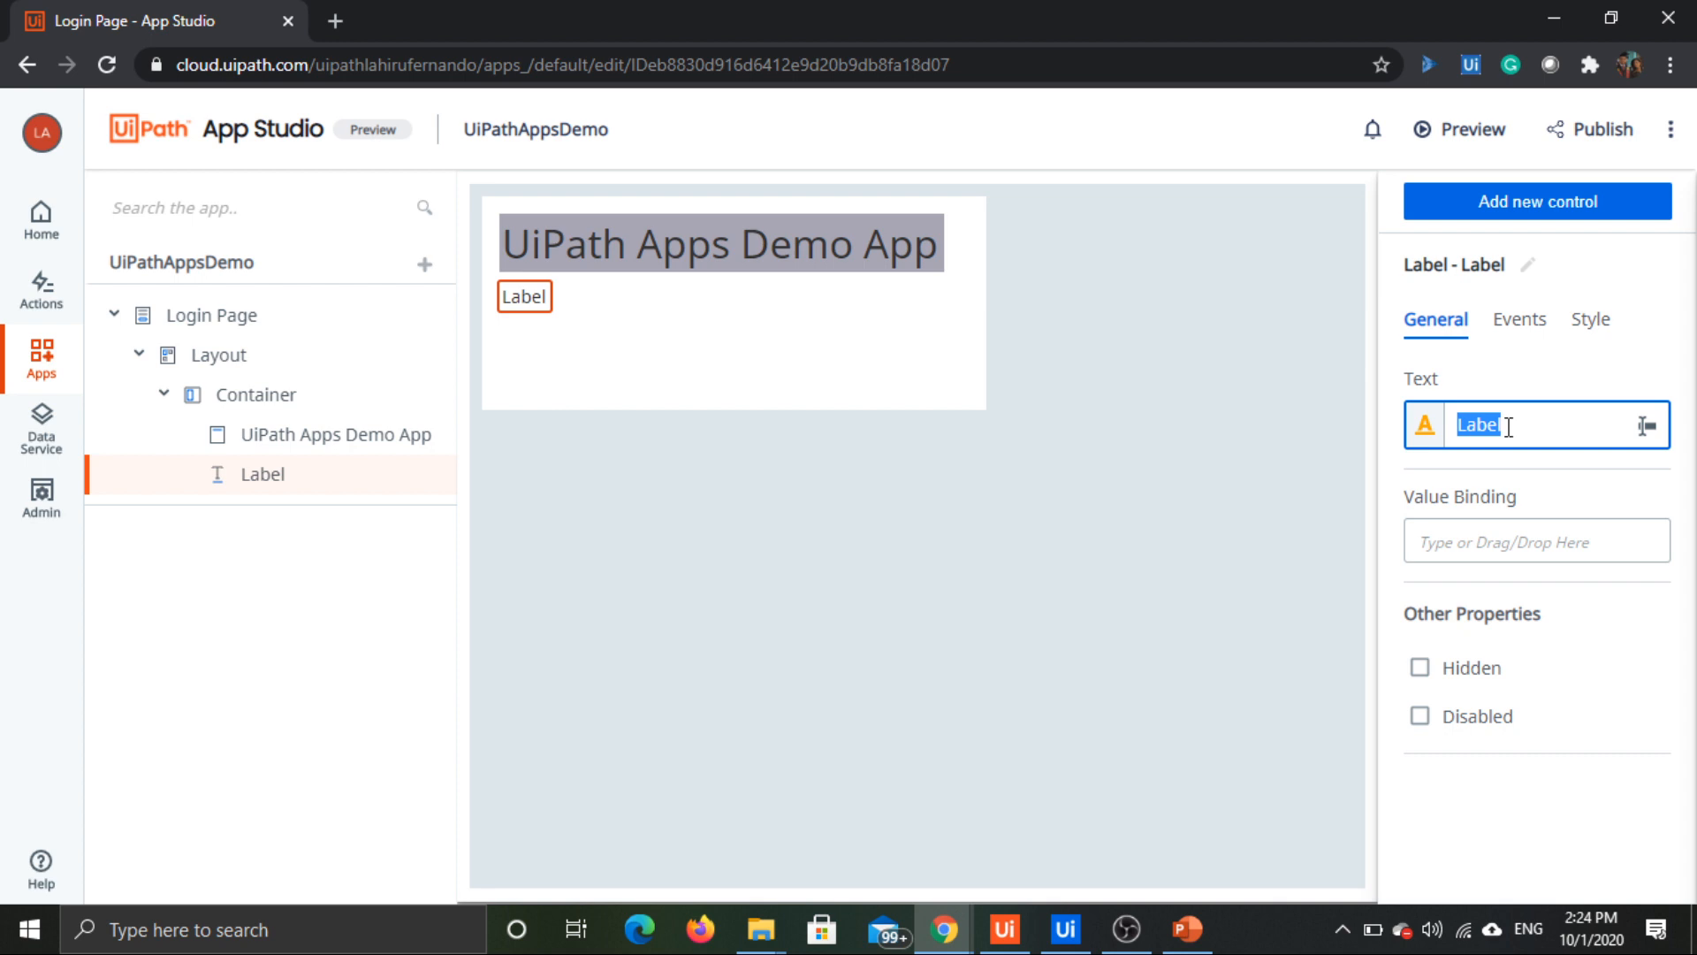
type("Username")
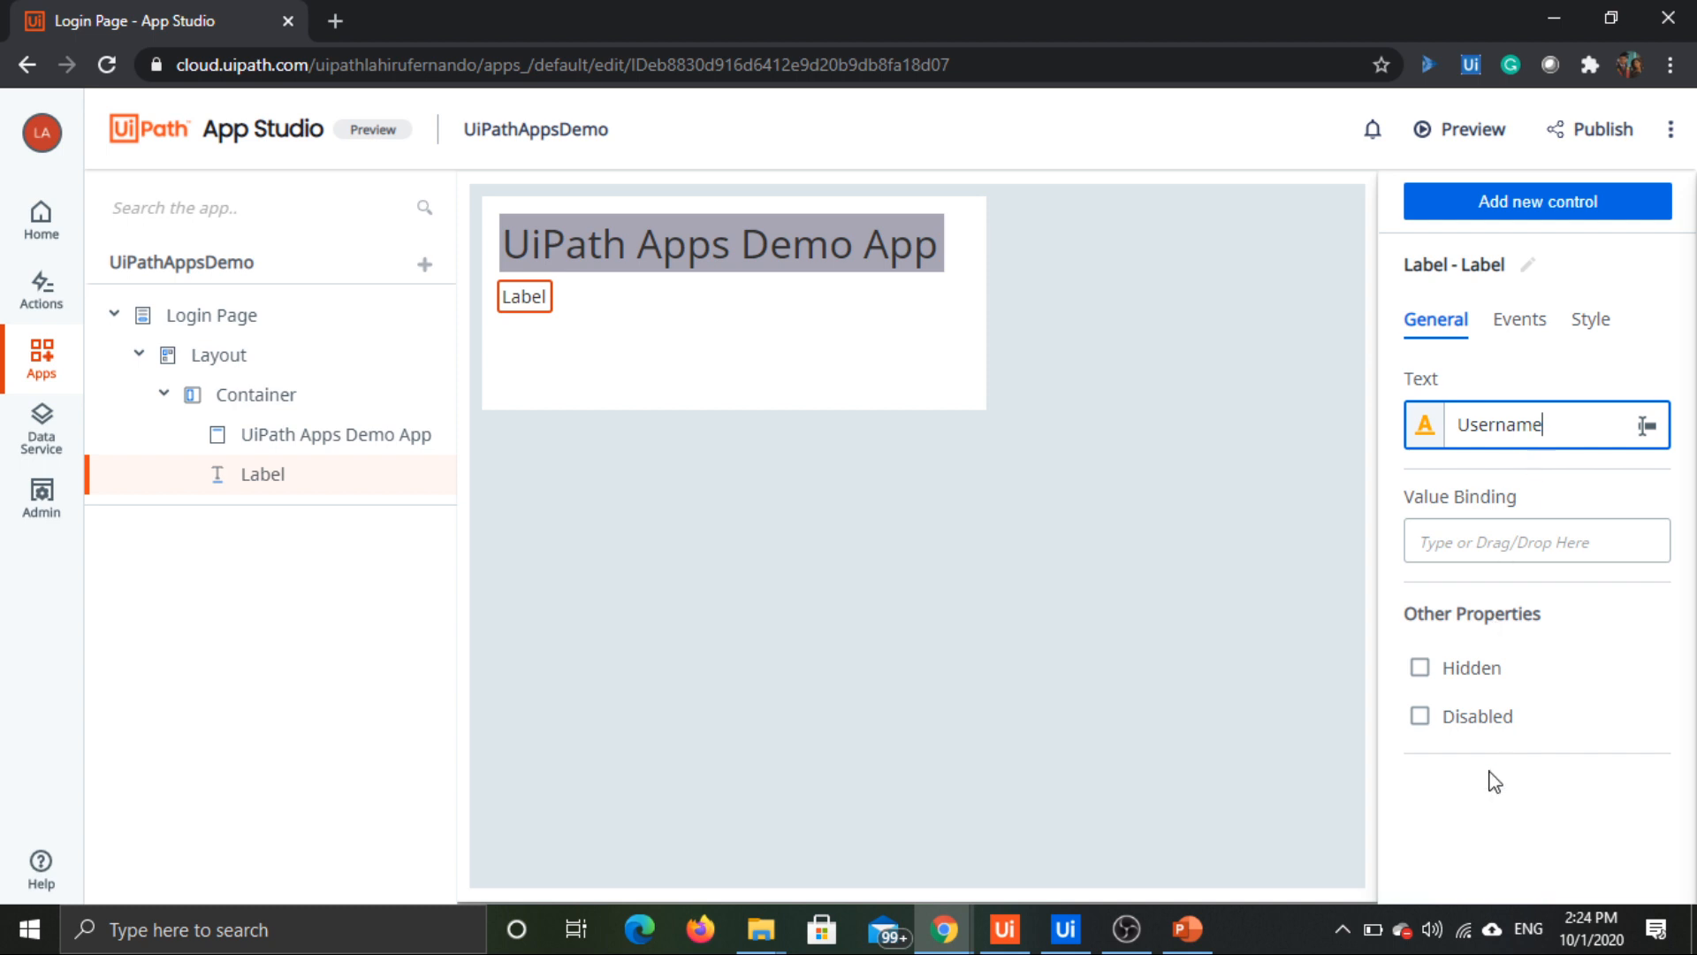
left_click(1478, 824)
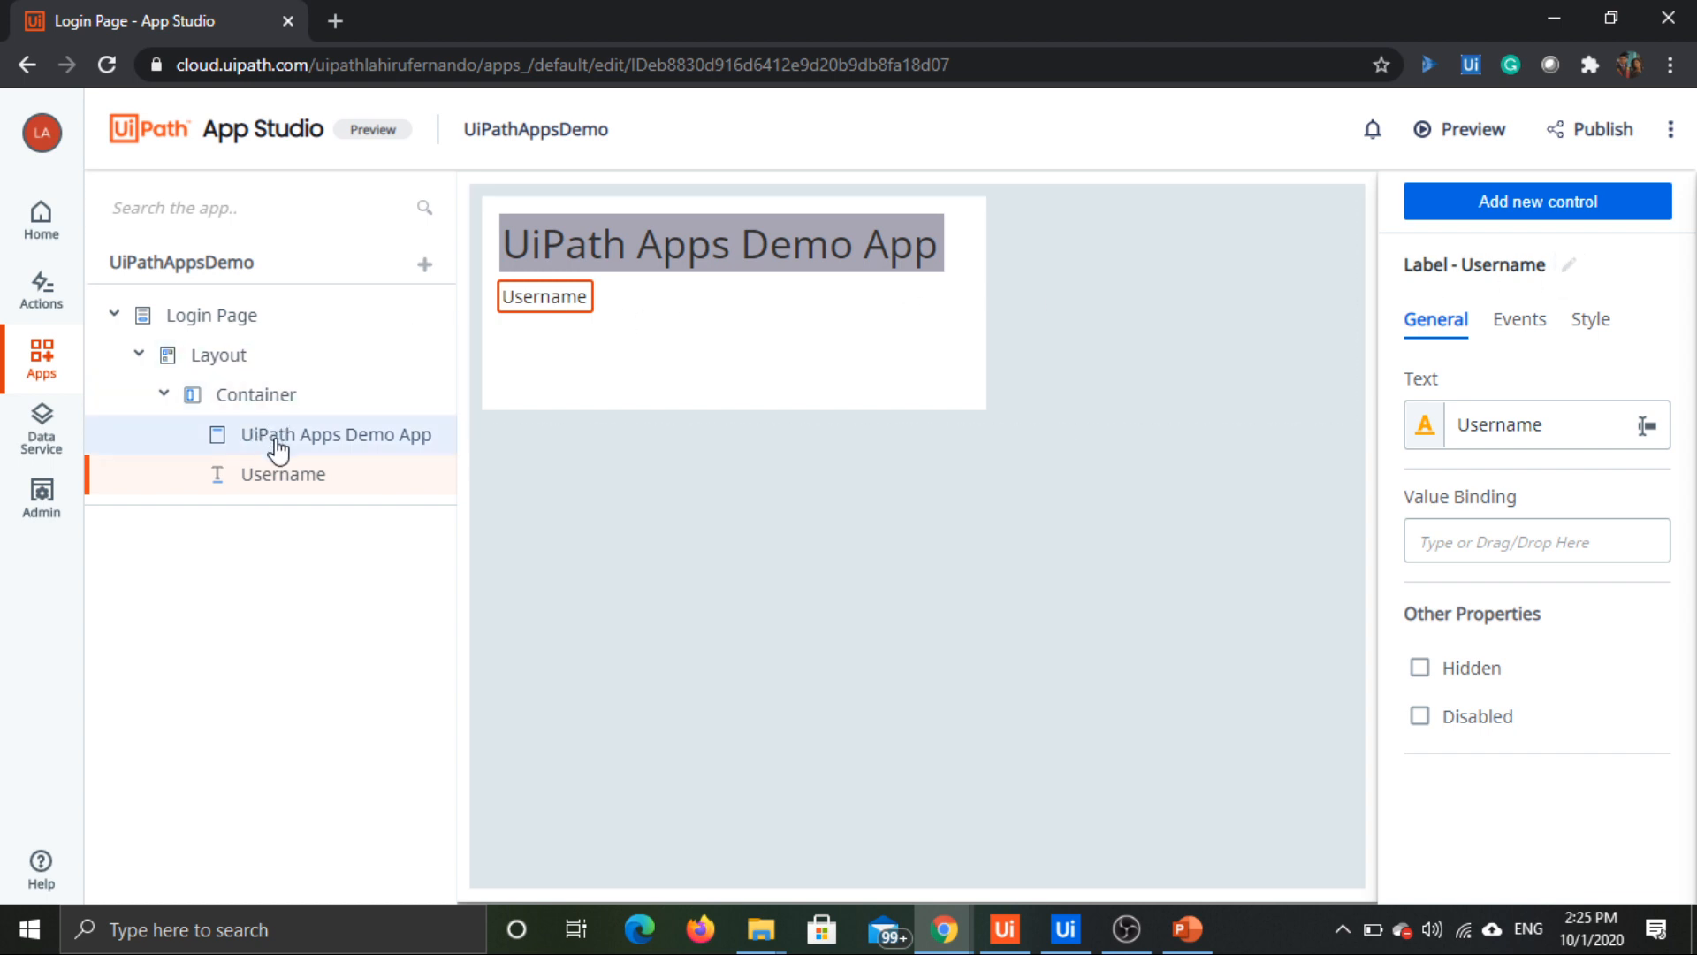
Step: Rename the Username label control as LblUsername
left_click(1569, 265)
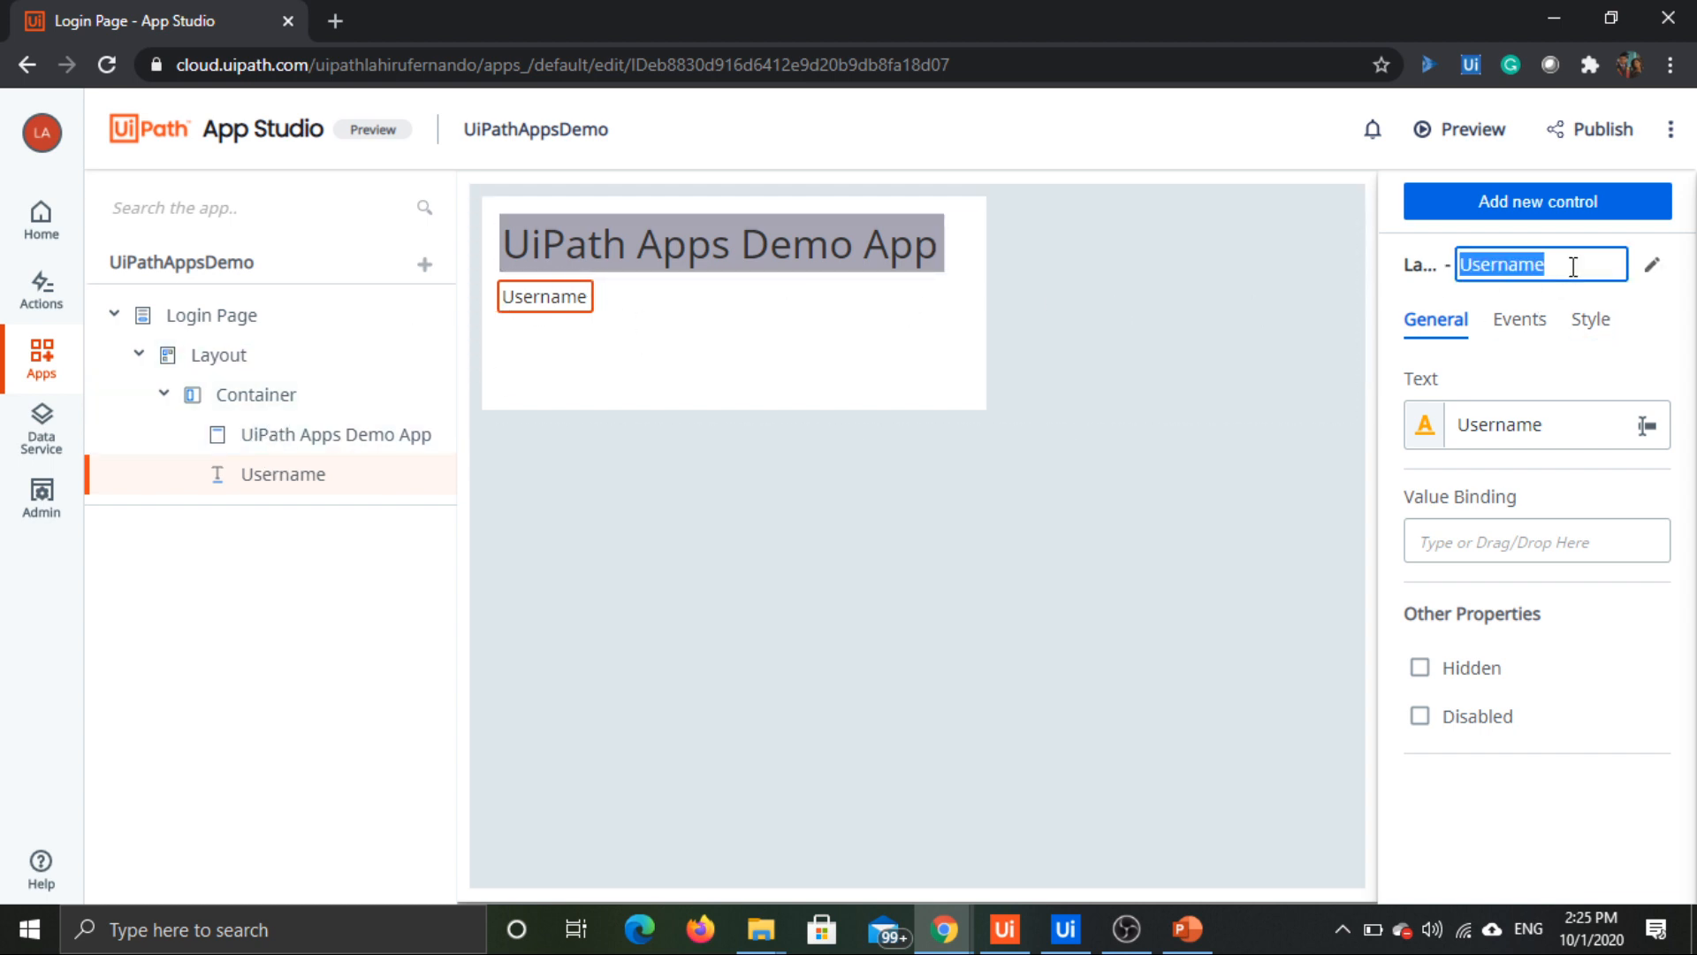
type("Lbl")
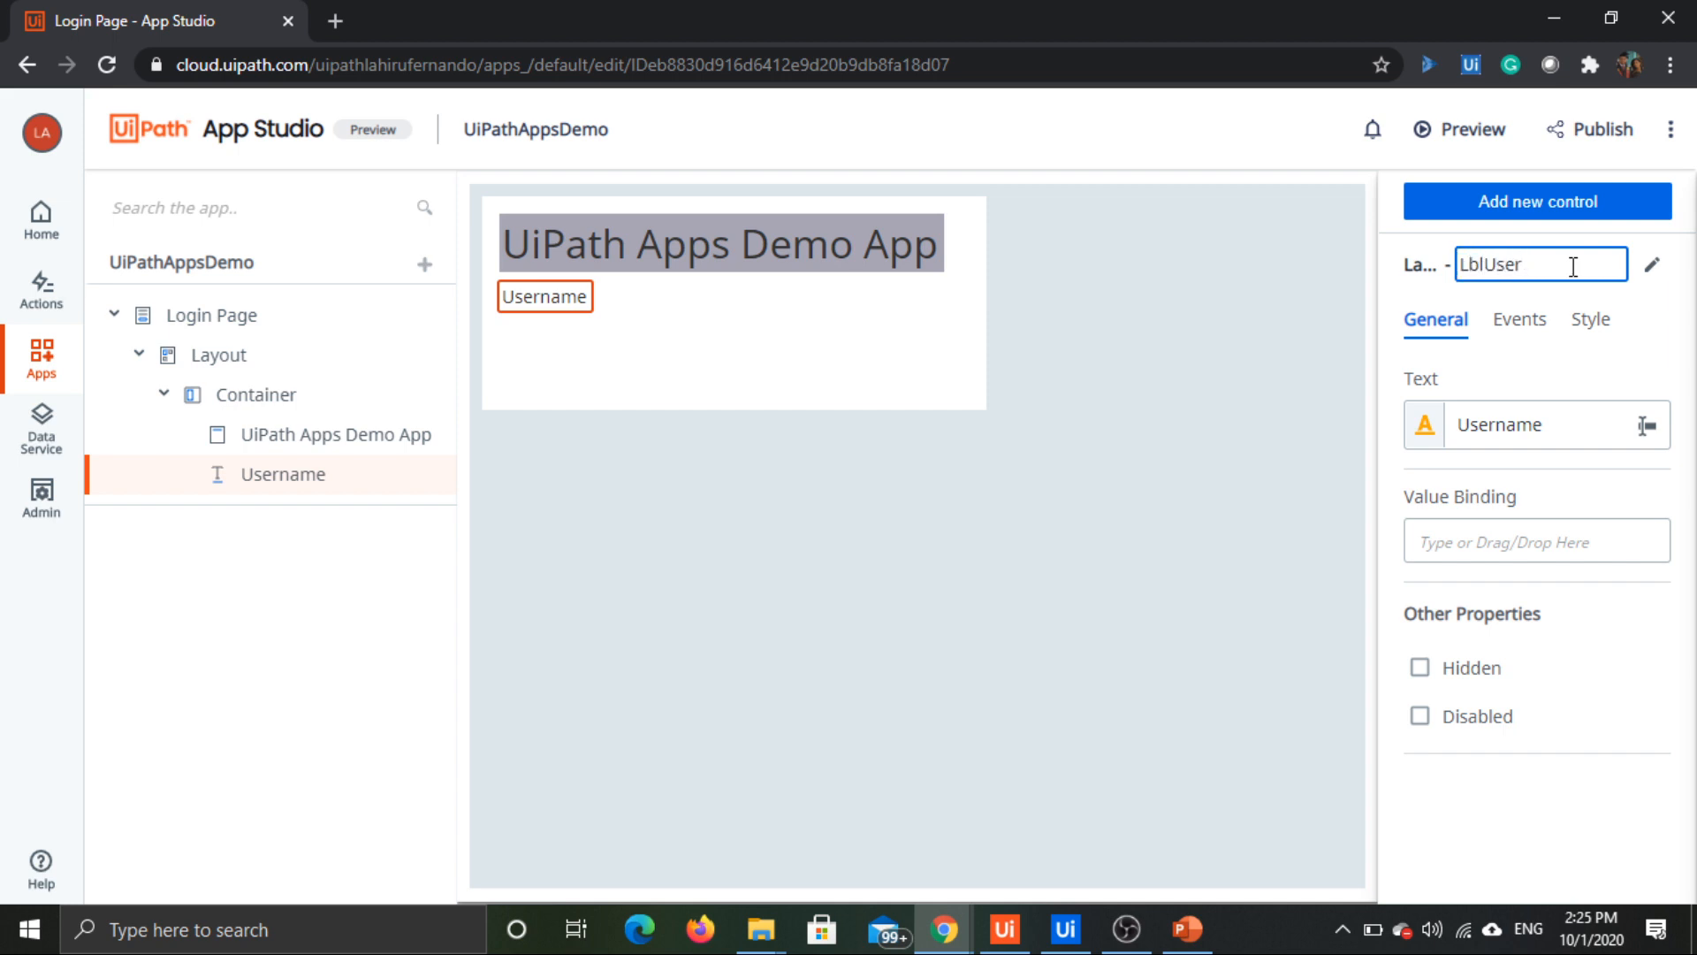
type("Username")
key("Return")
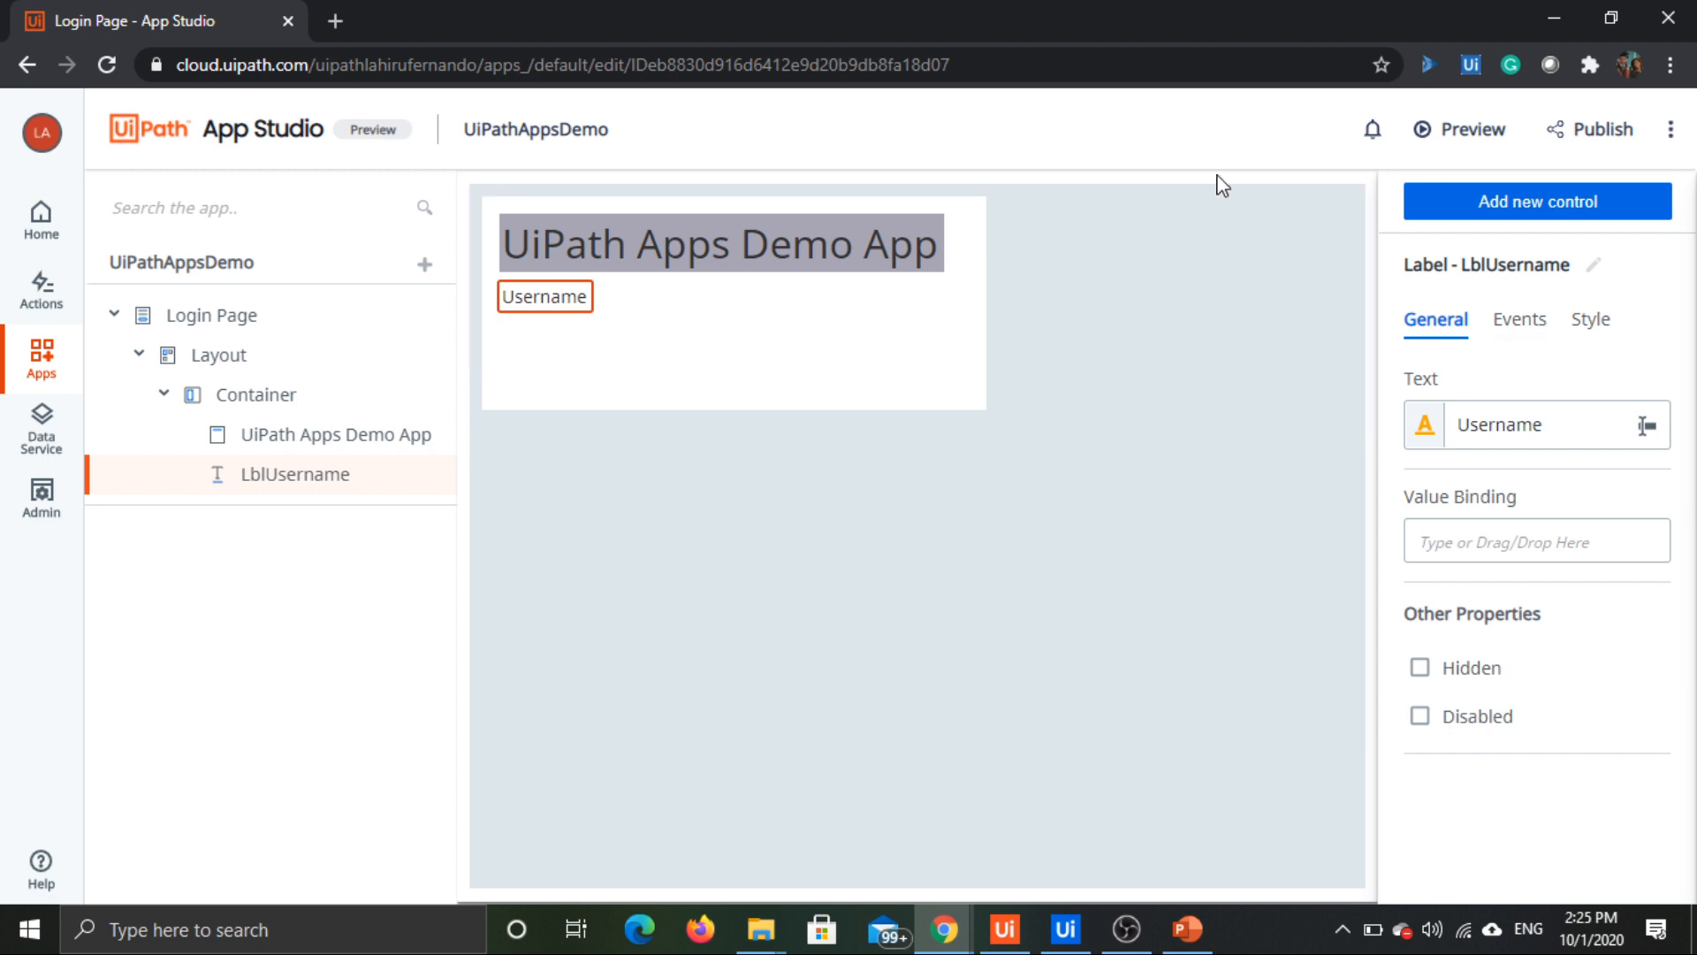
Step: Add a Textbox control directly below the Username label in the container
left_click(1624, 216)
scroll(1629, 557, "up", 5)
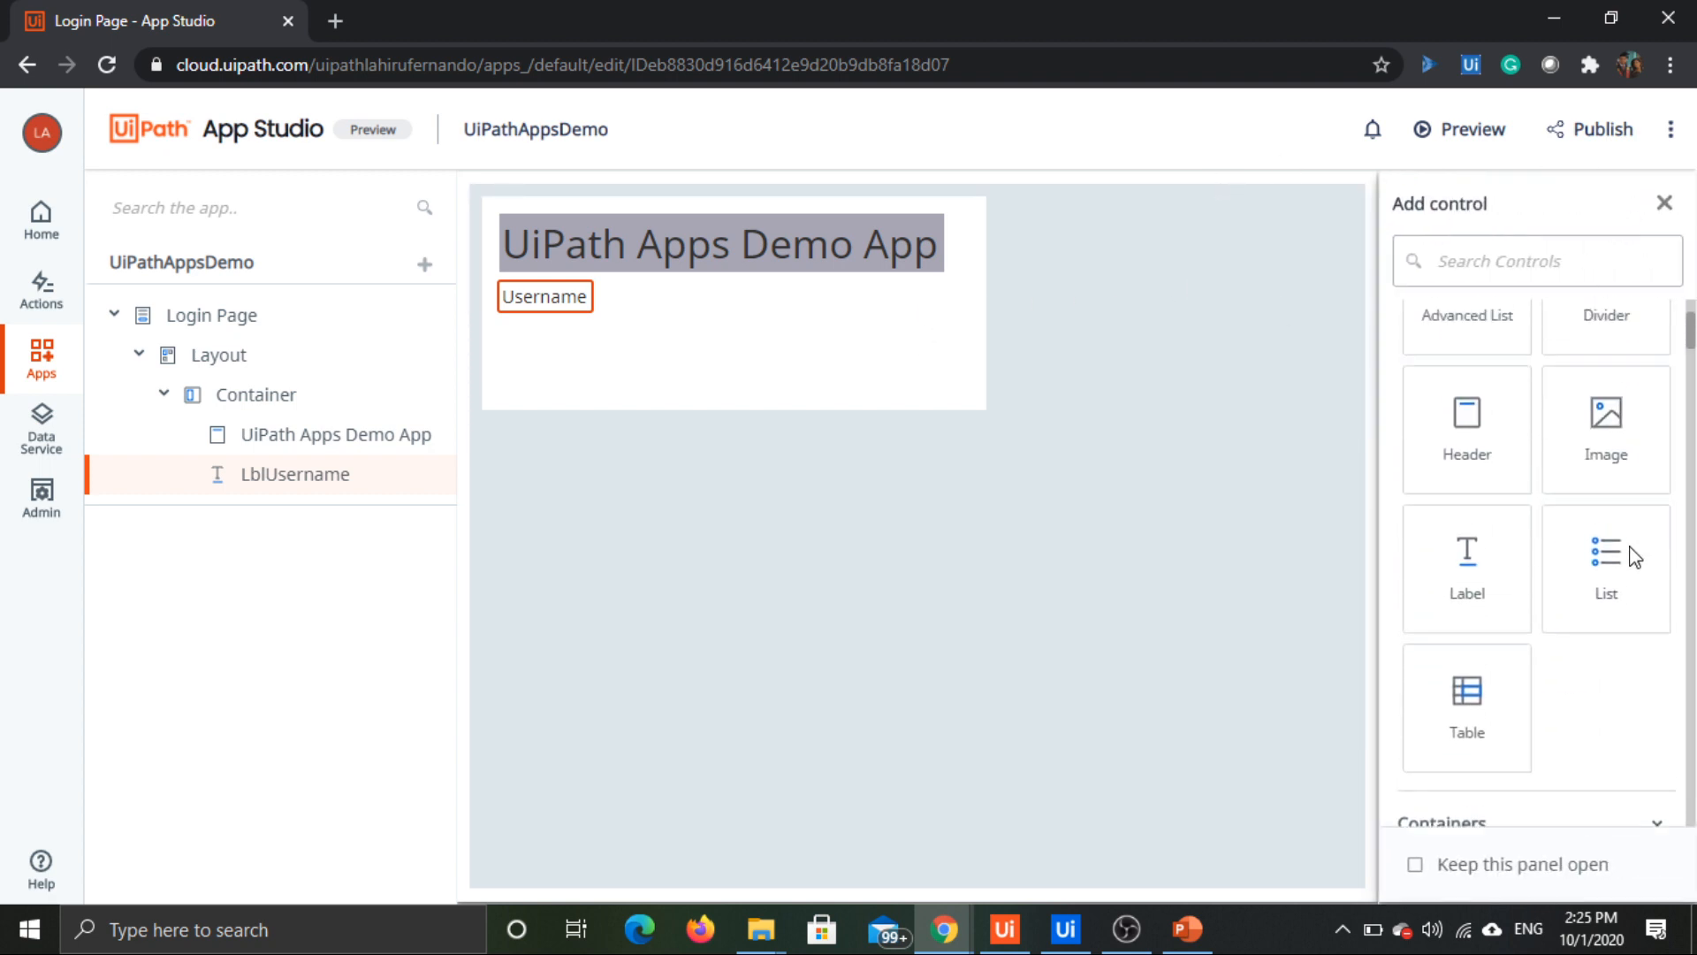
scroll(1640, 451, "up", 4)
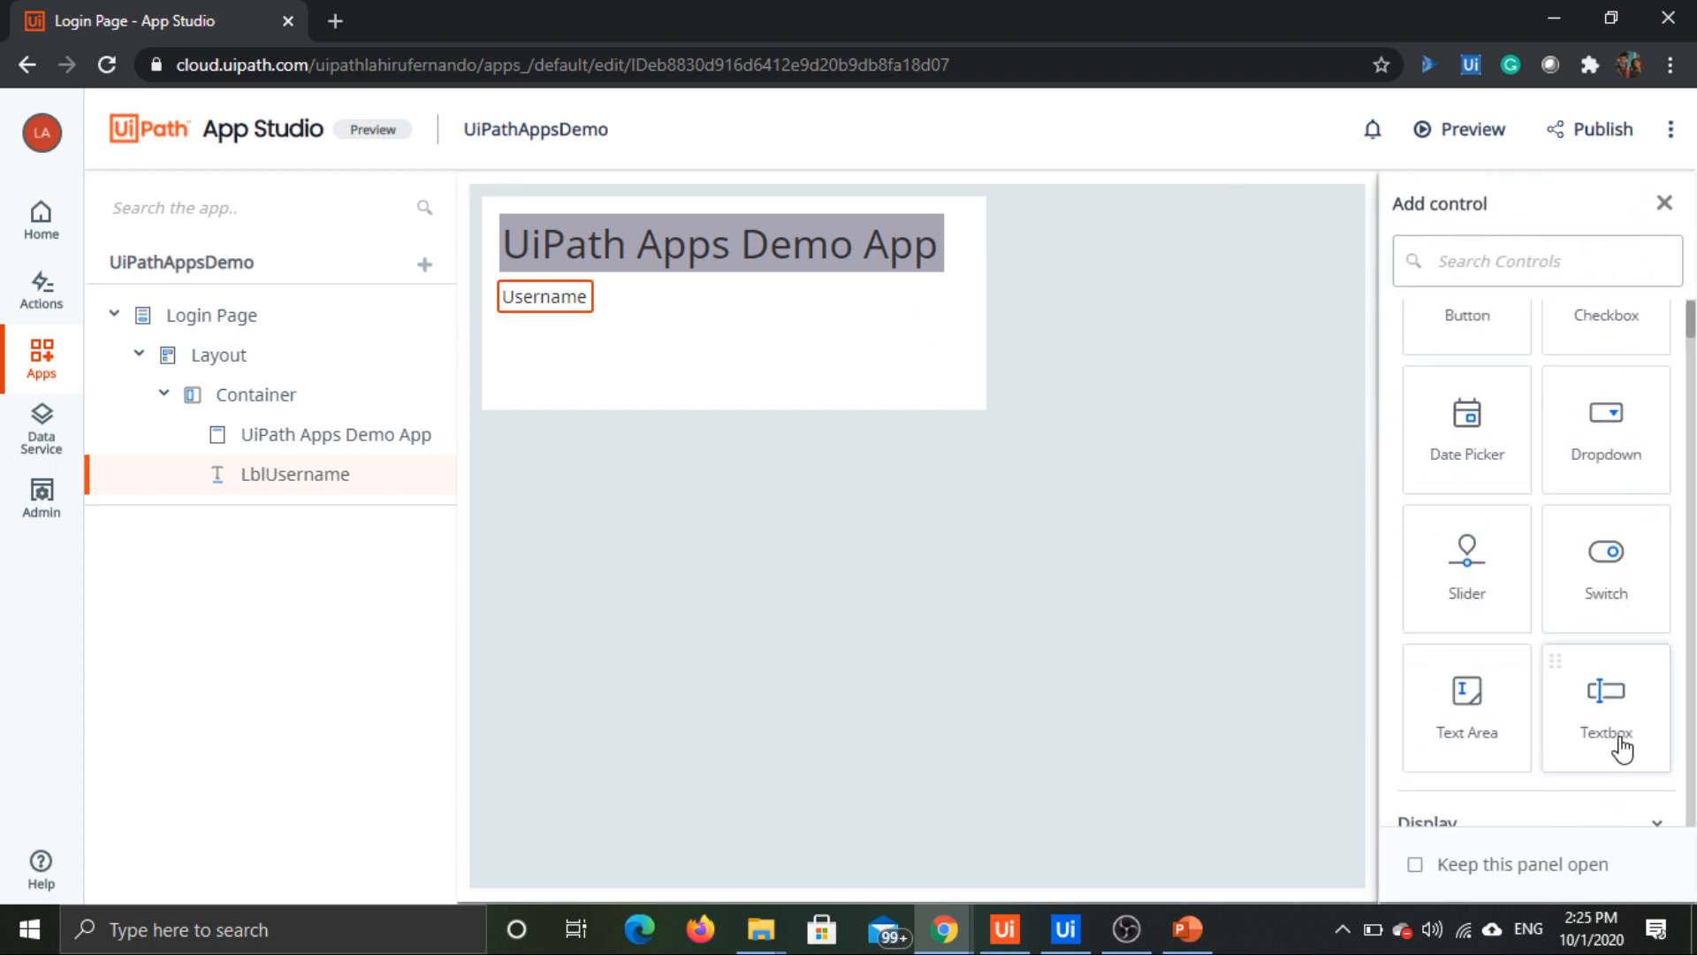
left_click_drag(1627, 744, 519, 323)
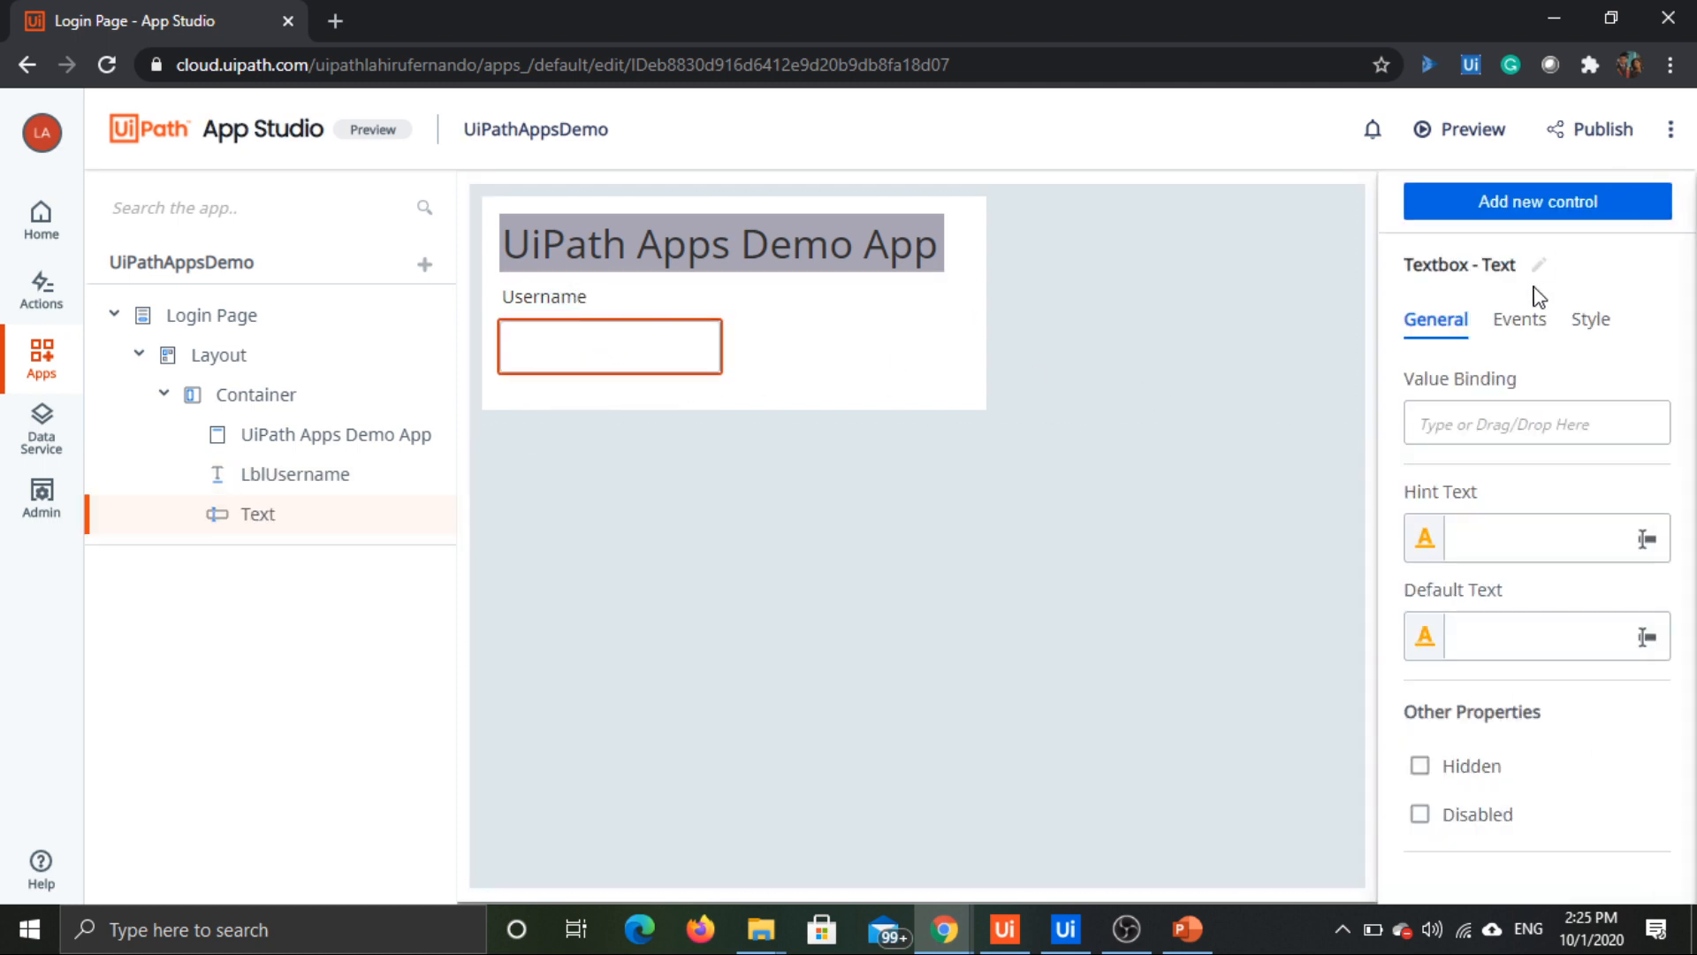
Step: Rename the textbox below the Username label as TxtUsername
left_click(1538, 265)
type("T")
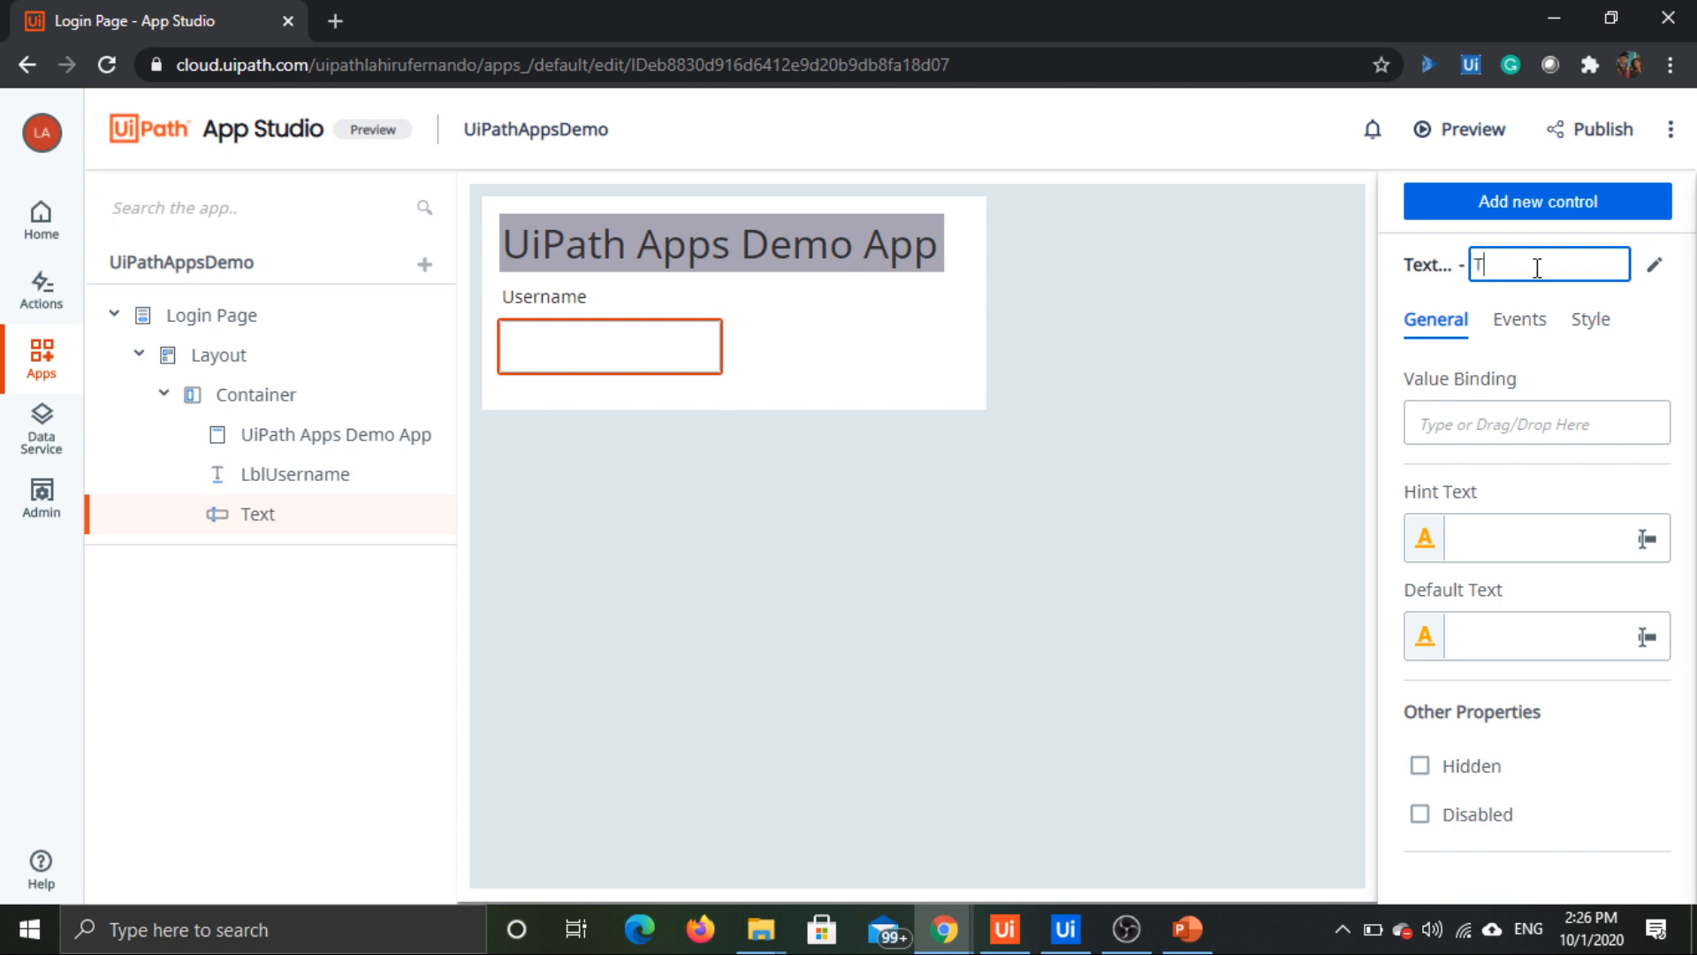
type("xtUsername")
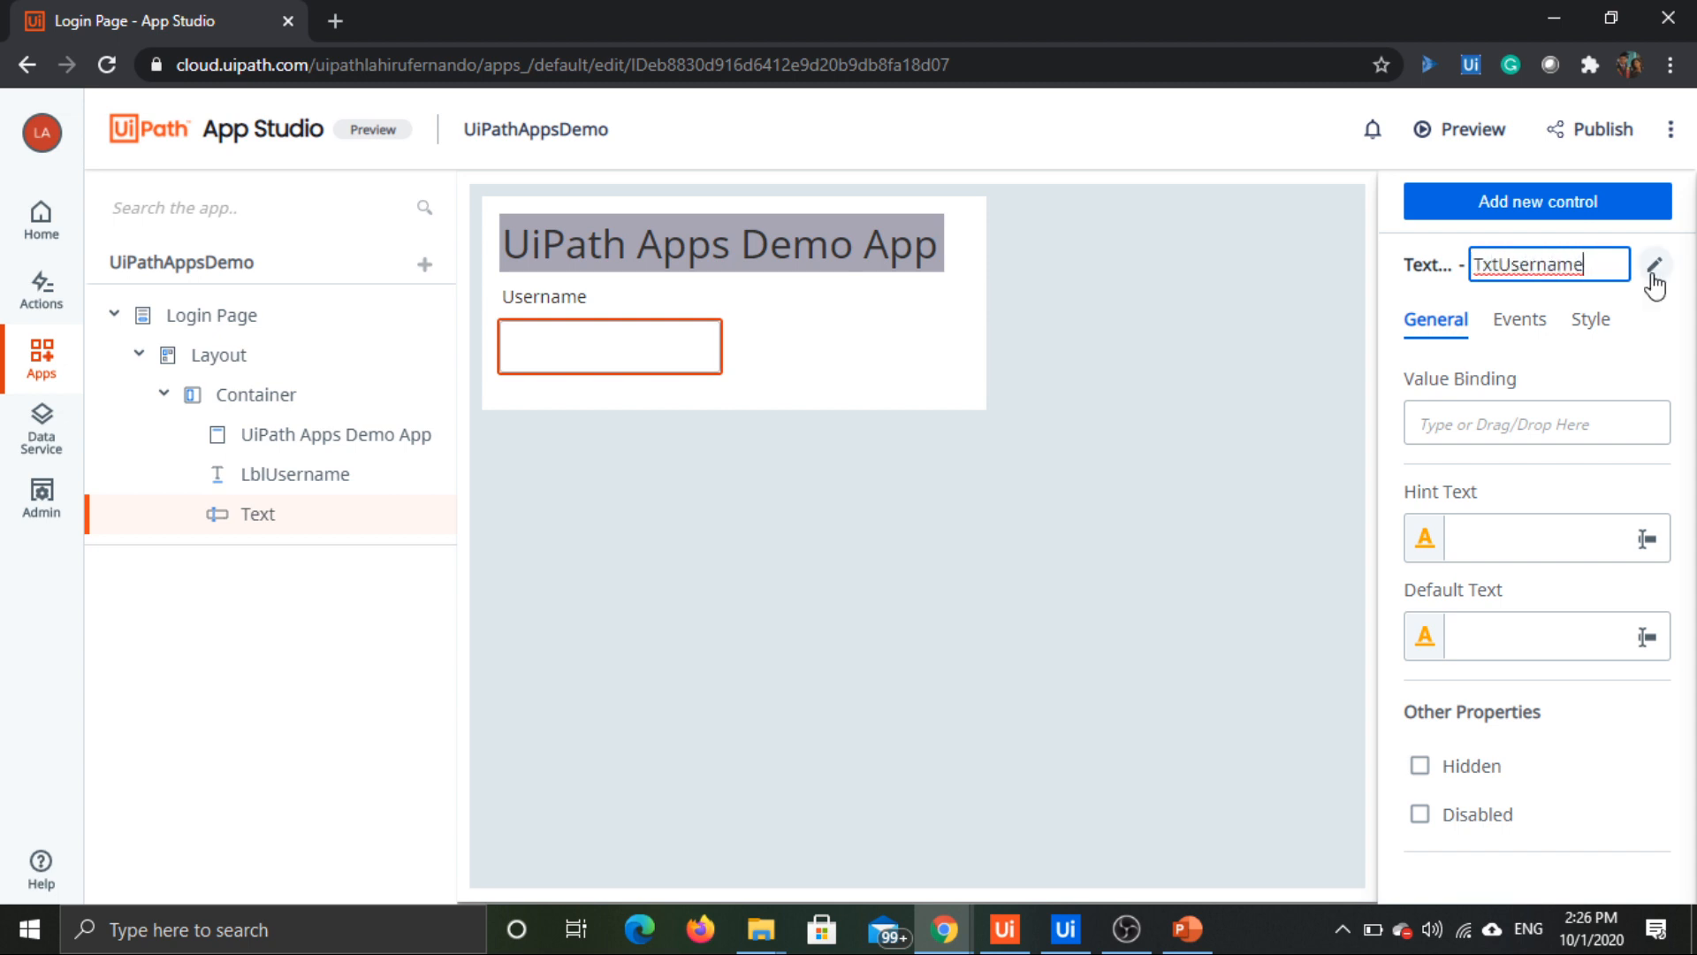
left_click(905, 391)
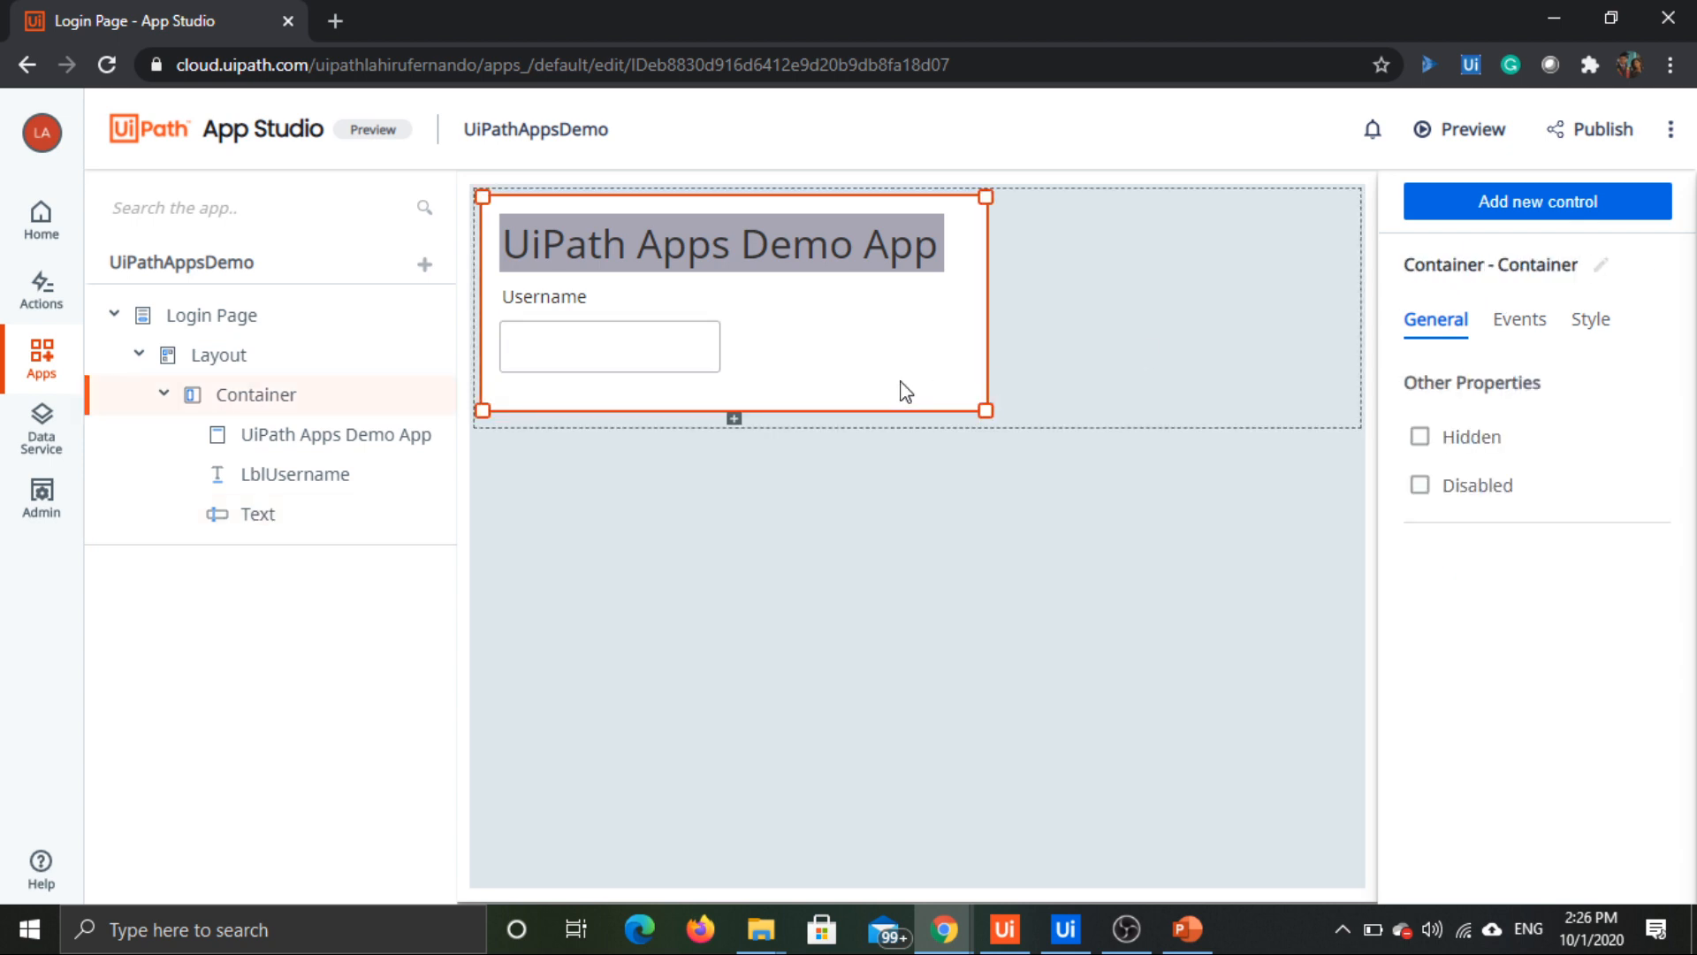
left_click(539, 342)
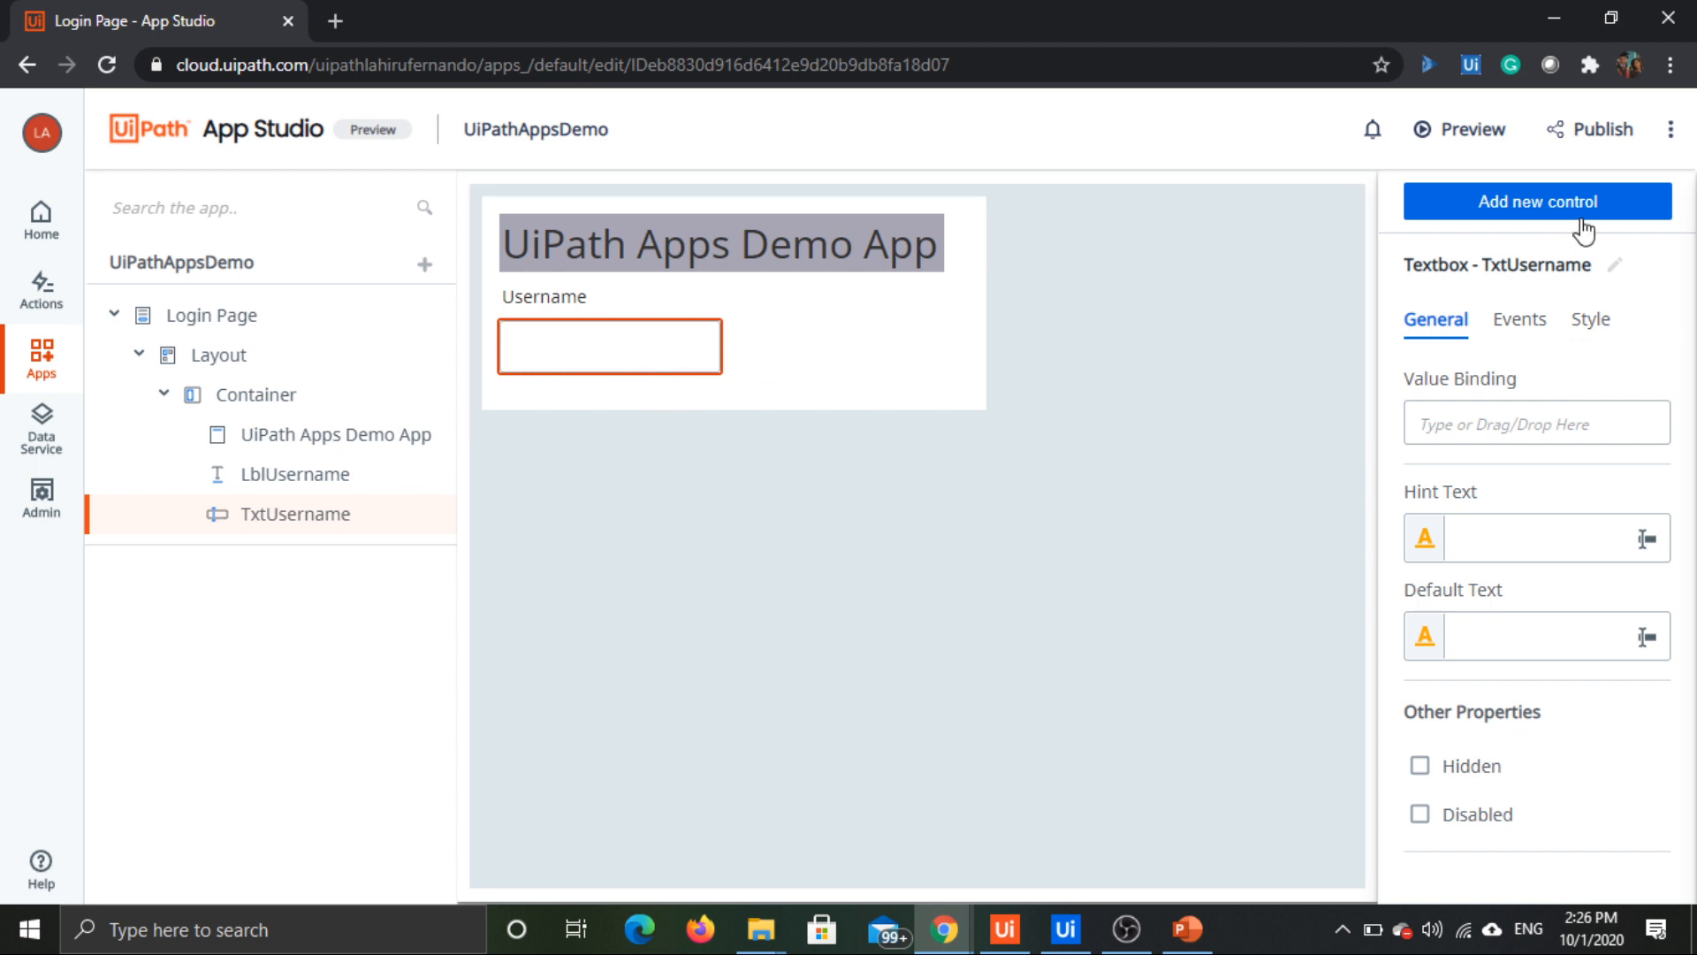
Step: Add a Button control below the username textbox and extend the container's height to fit the whole button
left_click(1588, 212)
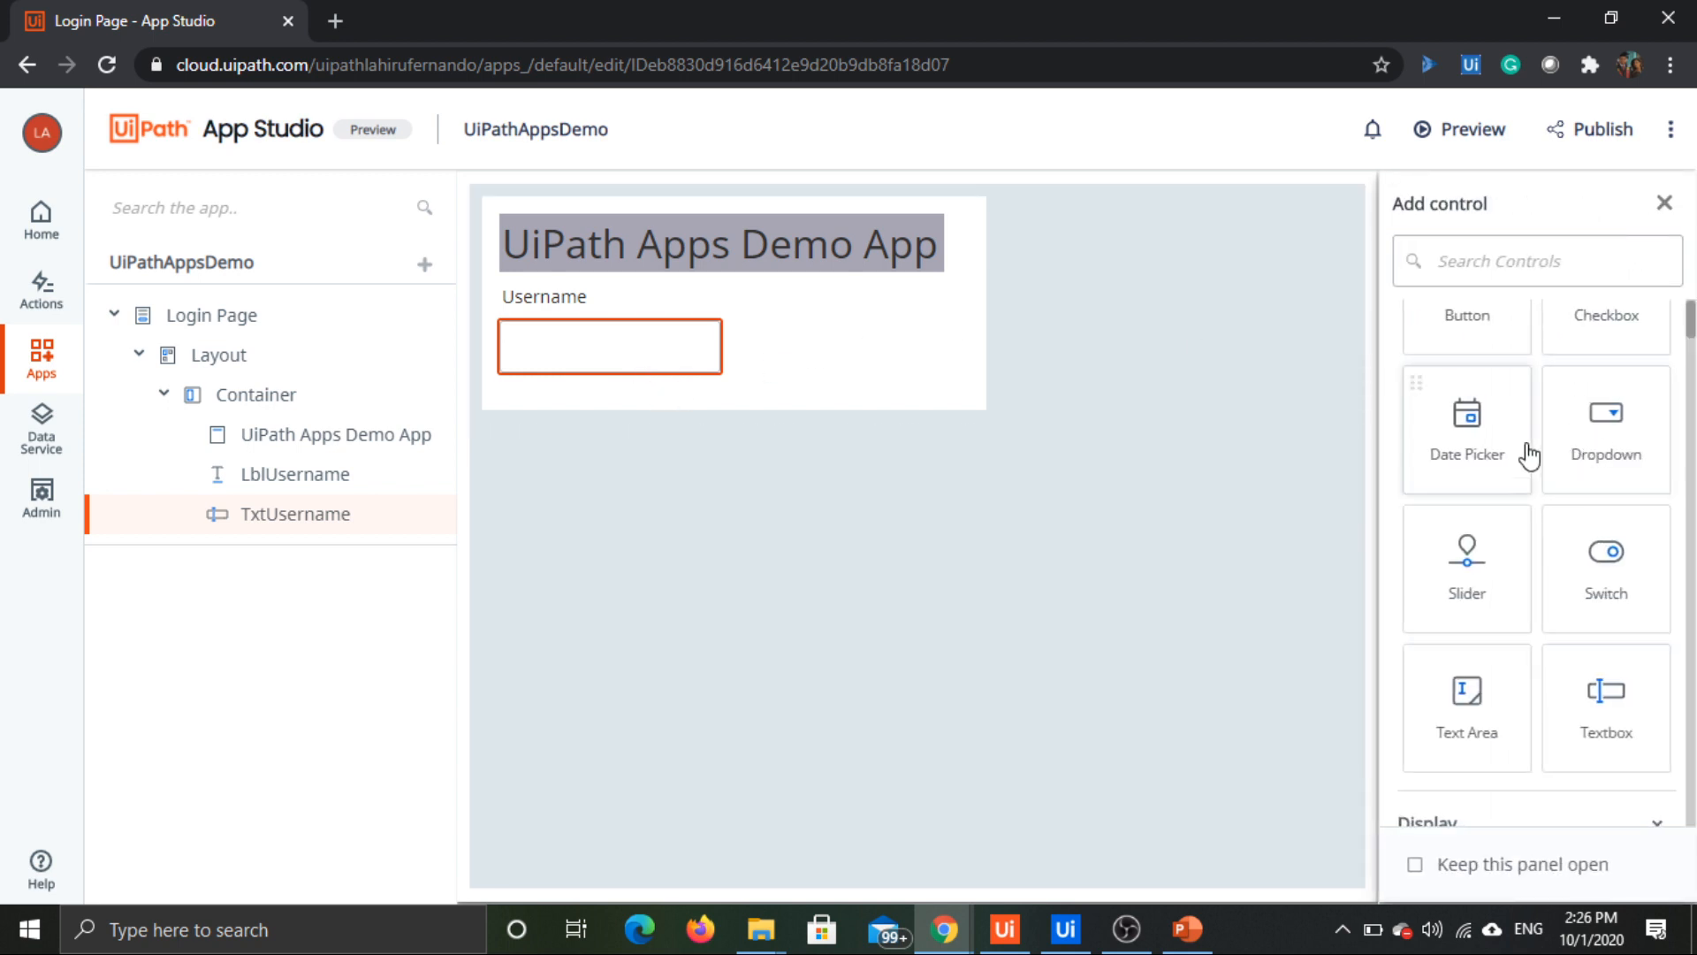
left_click(879, 368)
left_click(614, 352)
scroll(1515, 598, "down", 5)
scroll(1530, 616, "down", 3)
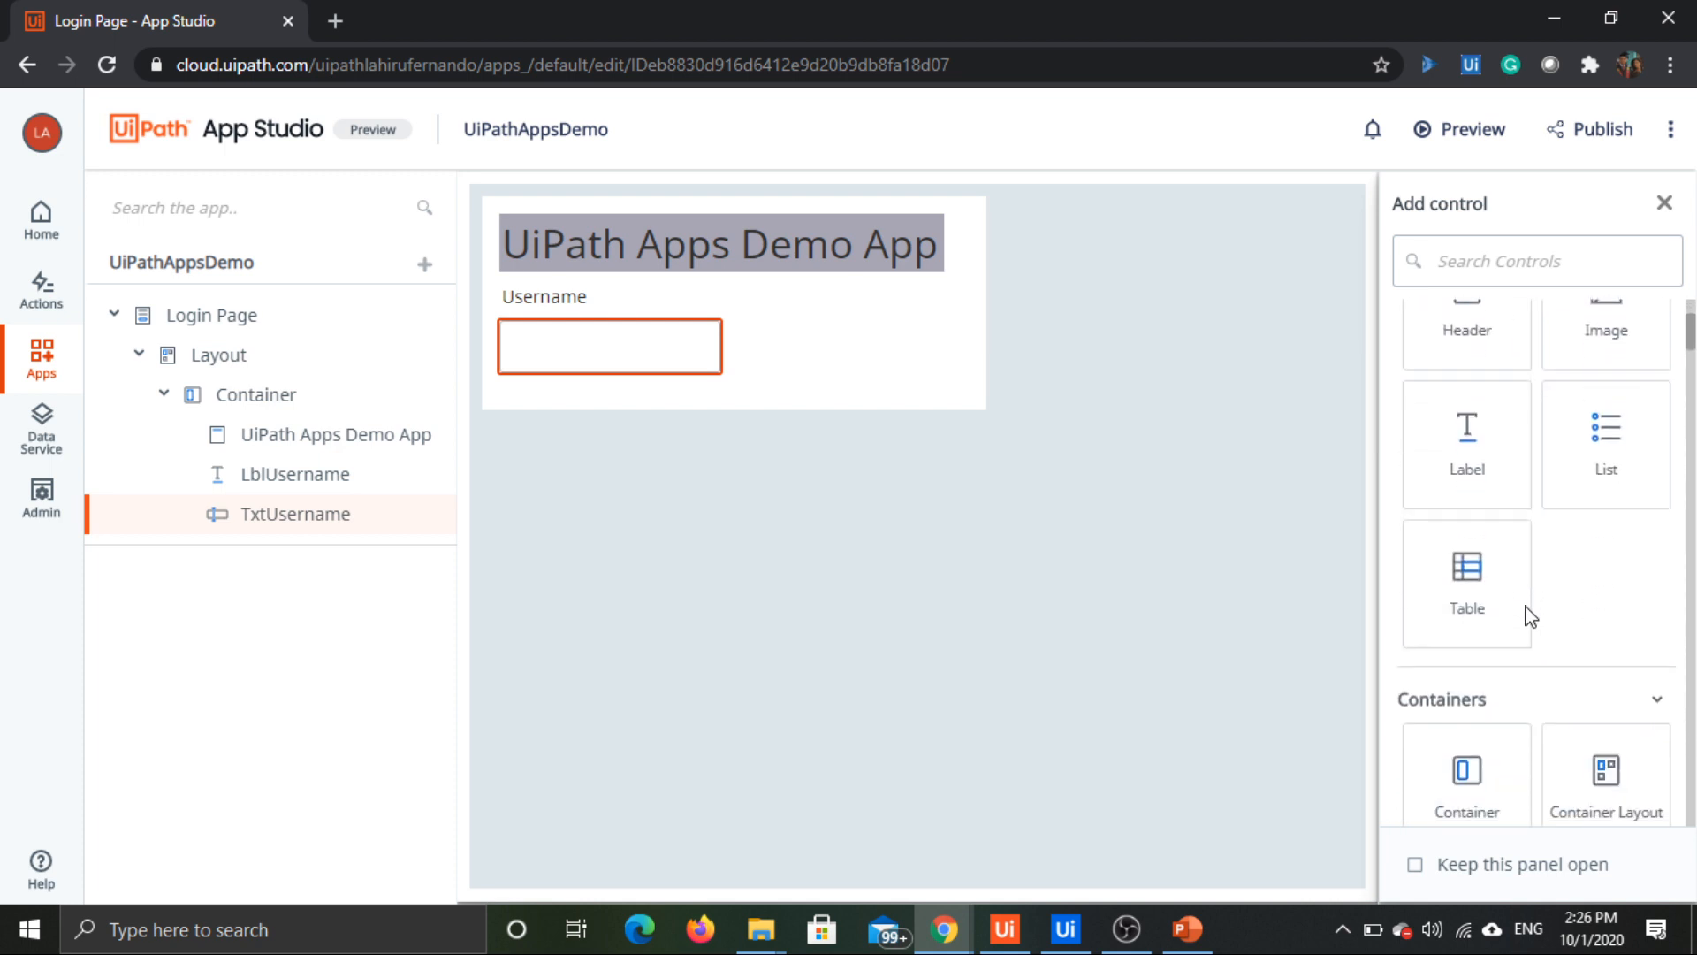
scroll(1581, 586, "down", 3)
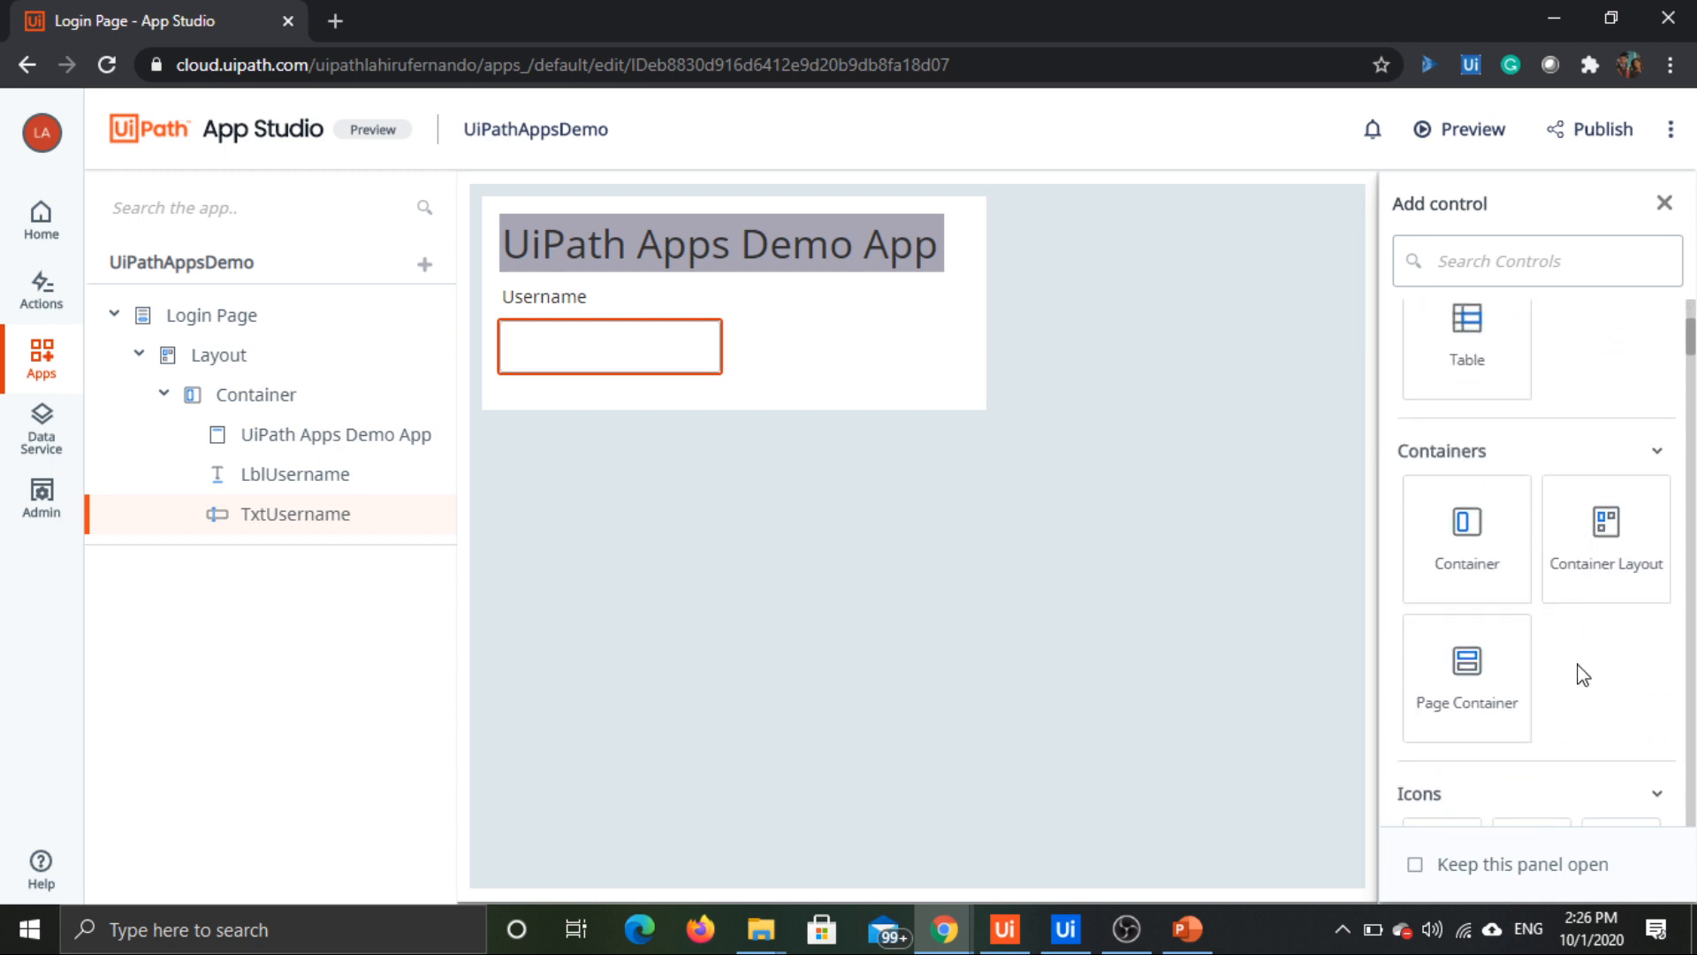
scroll(1582, 675, "up", 5)
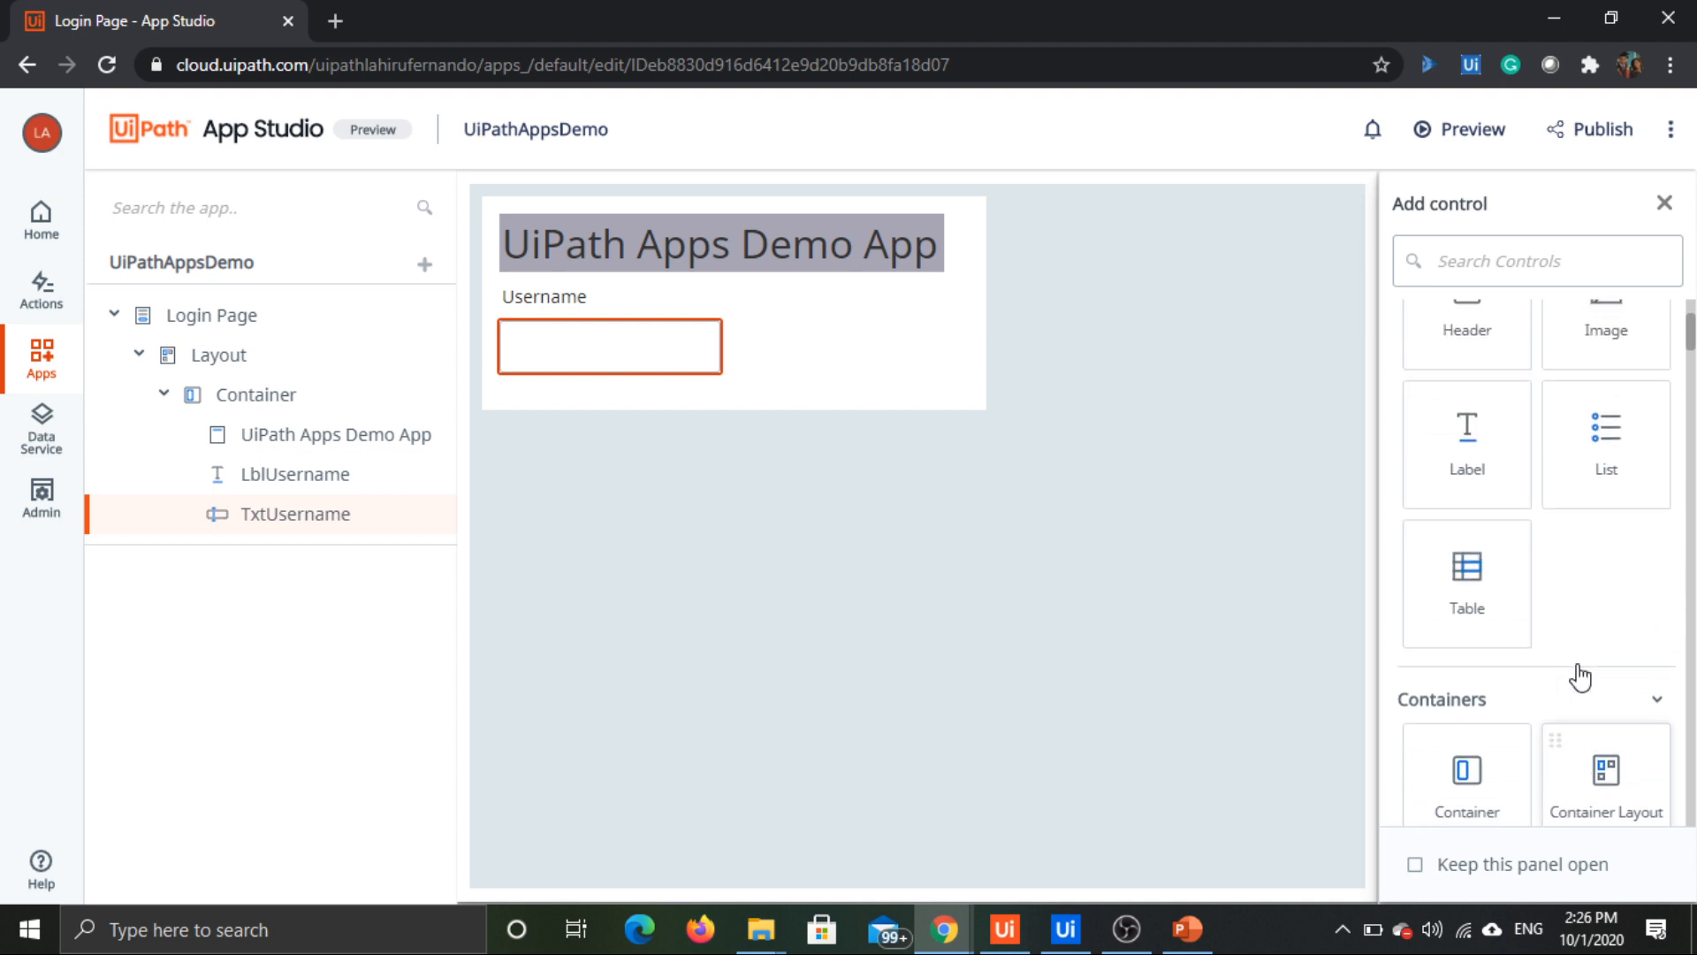
scroll(1581, 677, "up", 5)
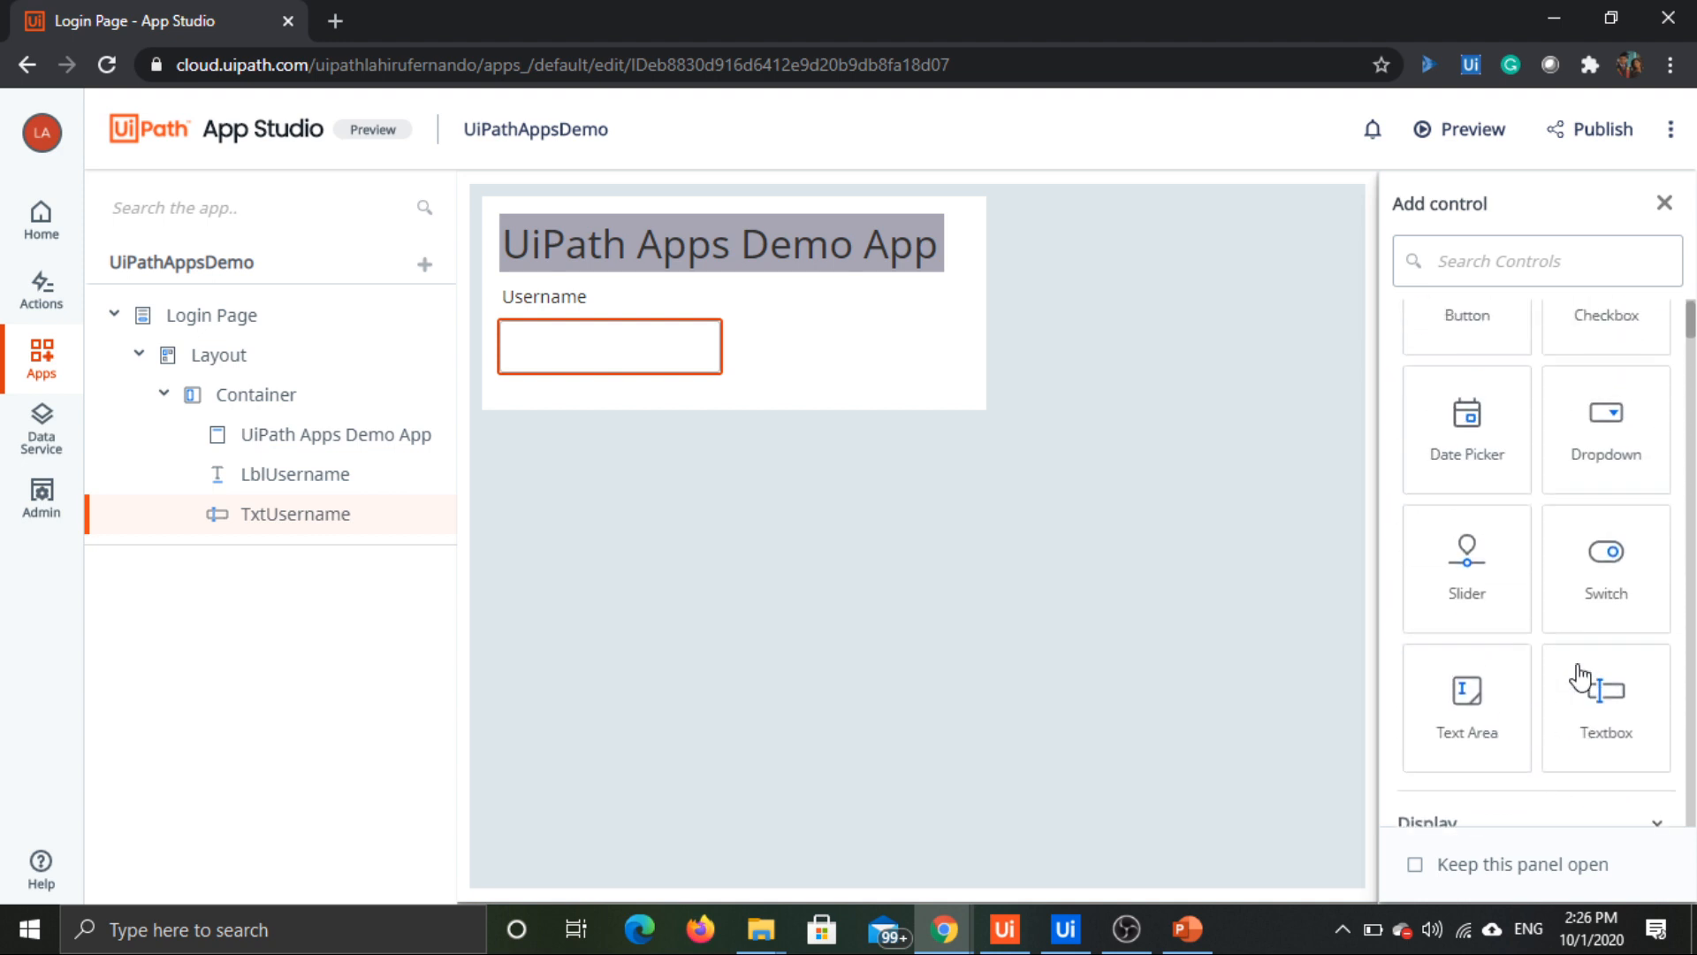
scroll(1581, 677, "up", 2)
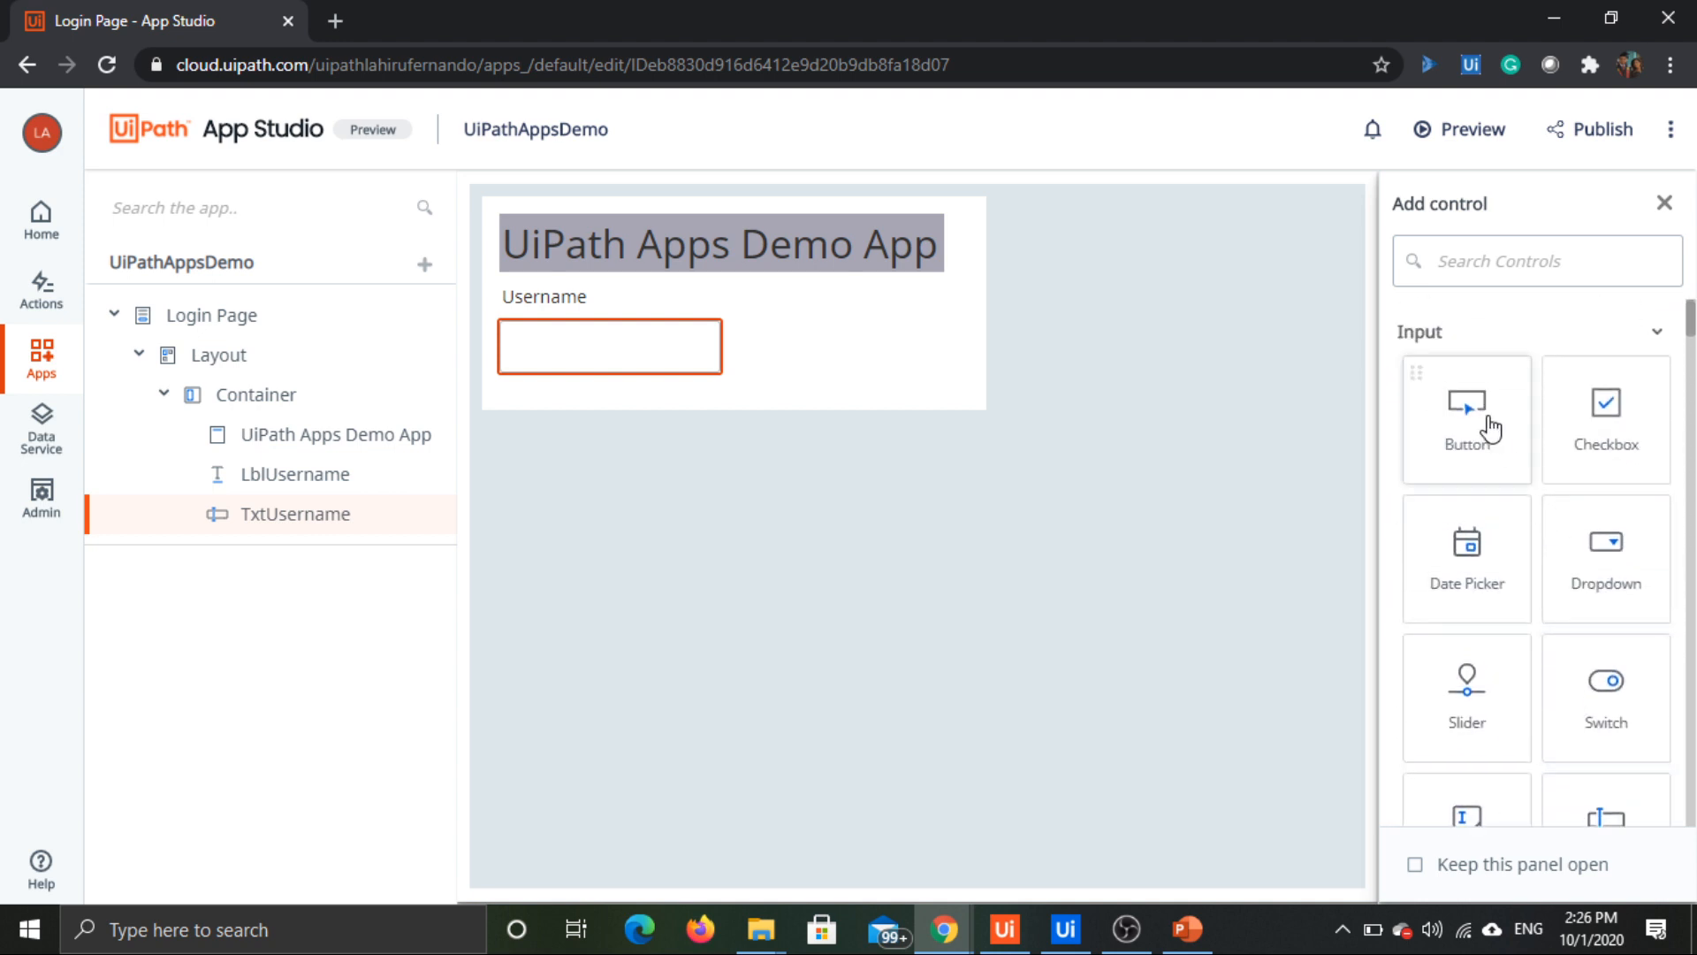
left_click_drag(1481, 424, 581, 399)
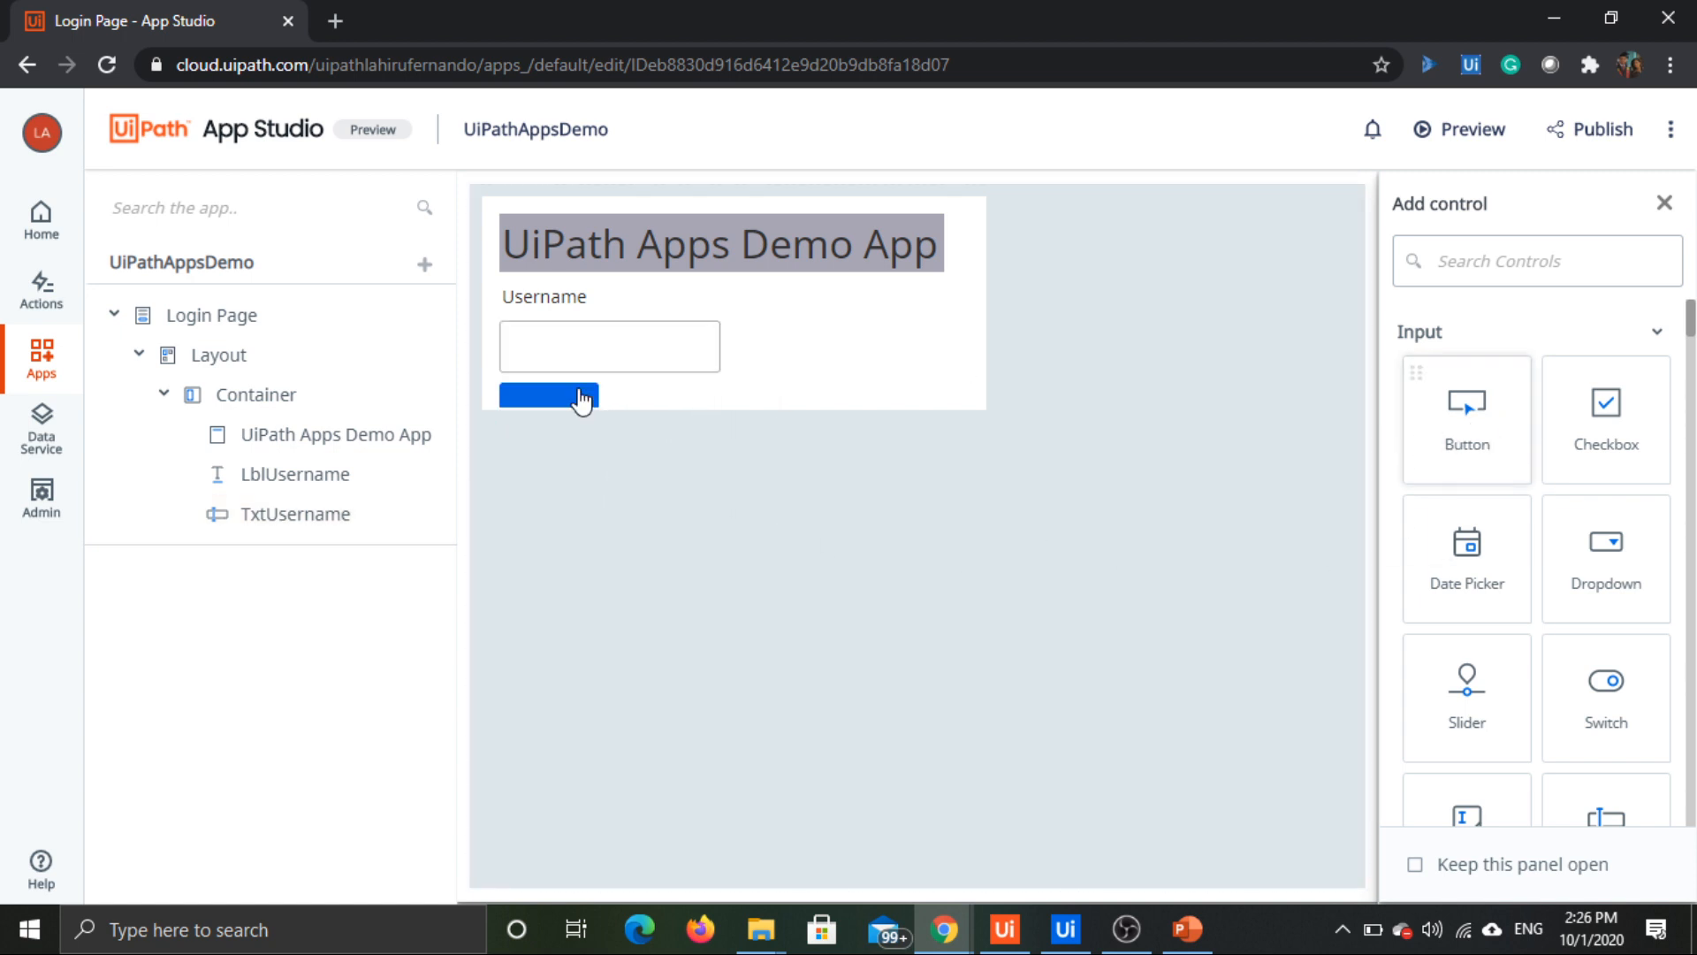
left_click(800, 408)
left_click_drag(976, 428, 987, 490)
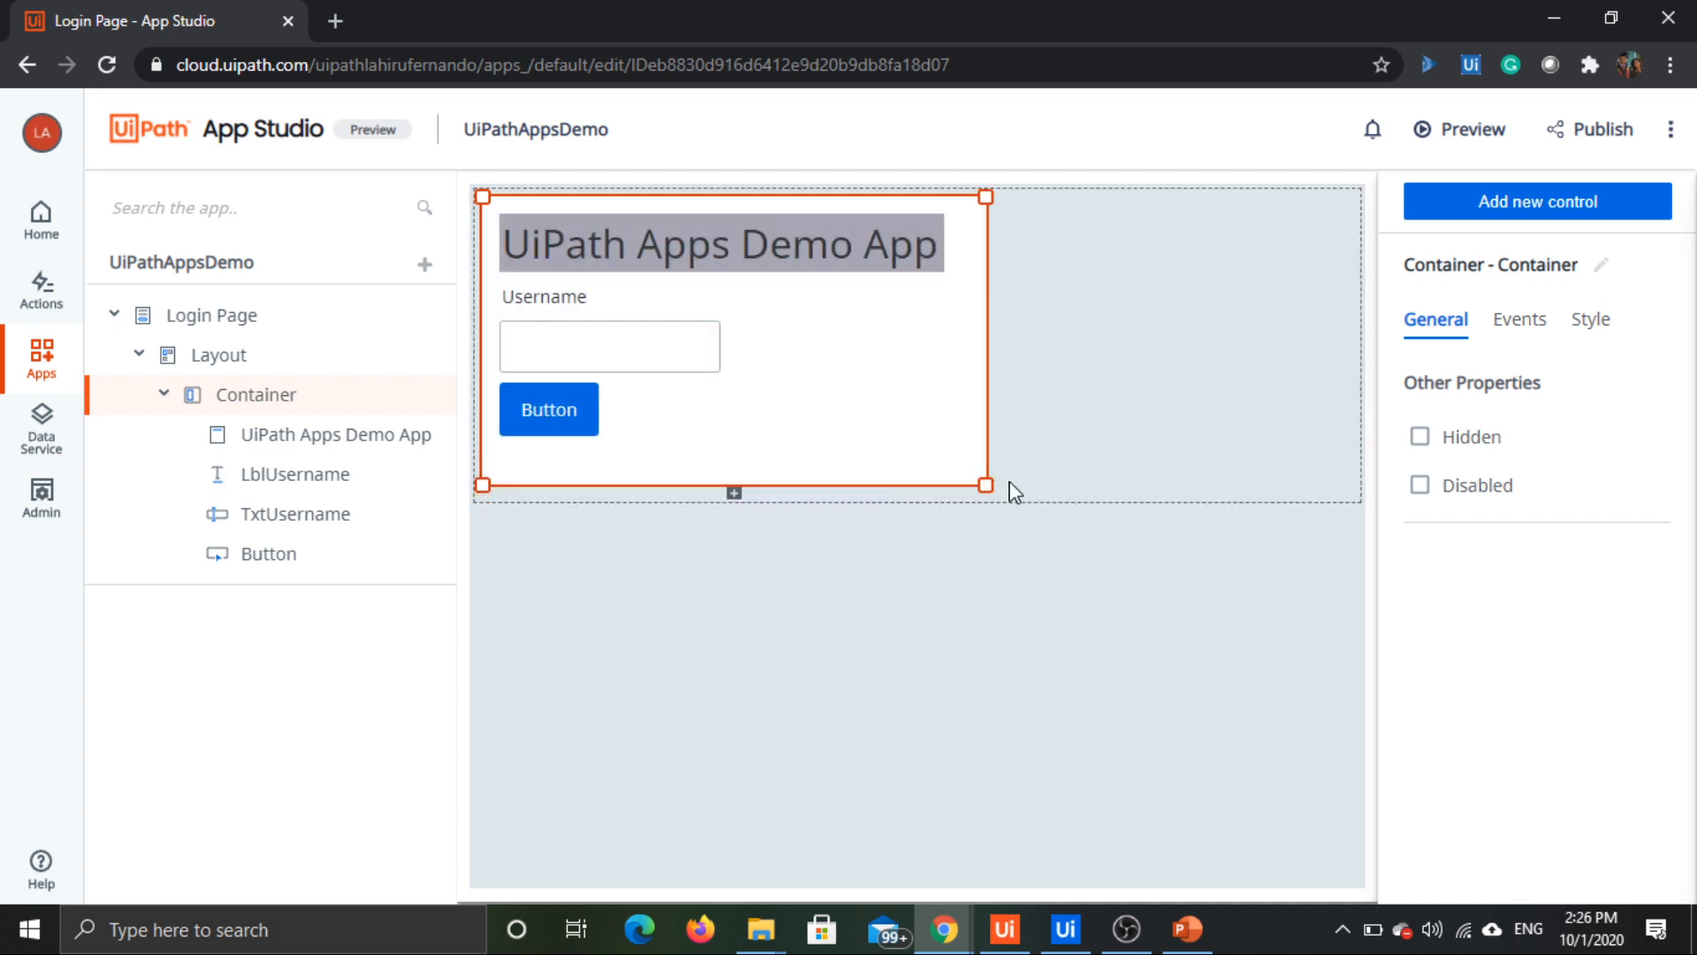
Step: Set the text of the button below the username textbox to "Submit"
left_click(577, 396)
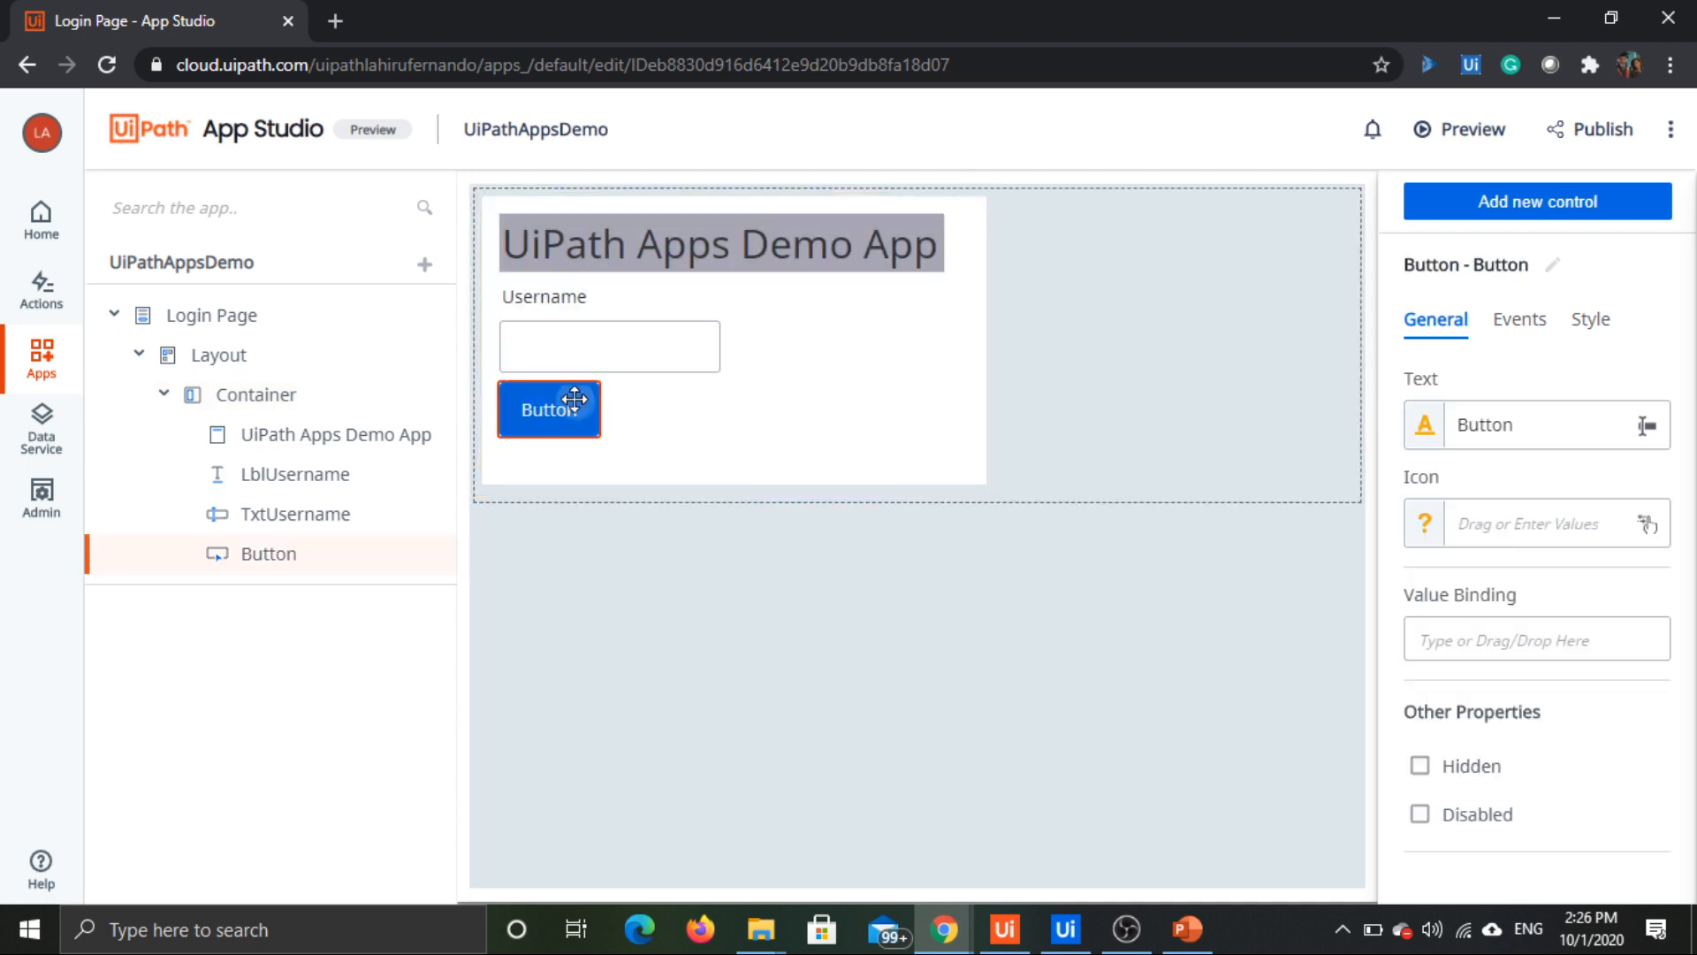
double_click(1483, 422)
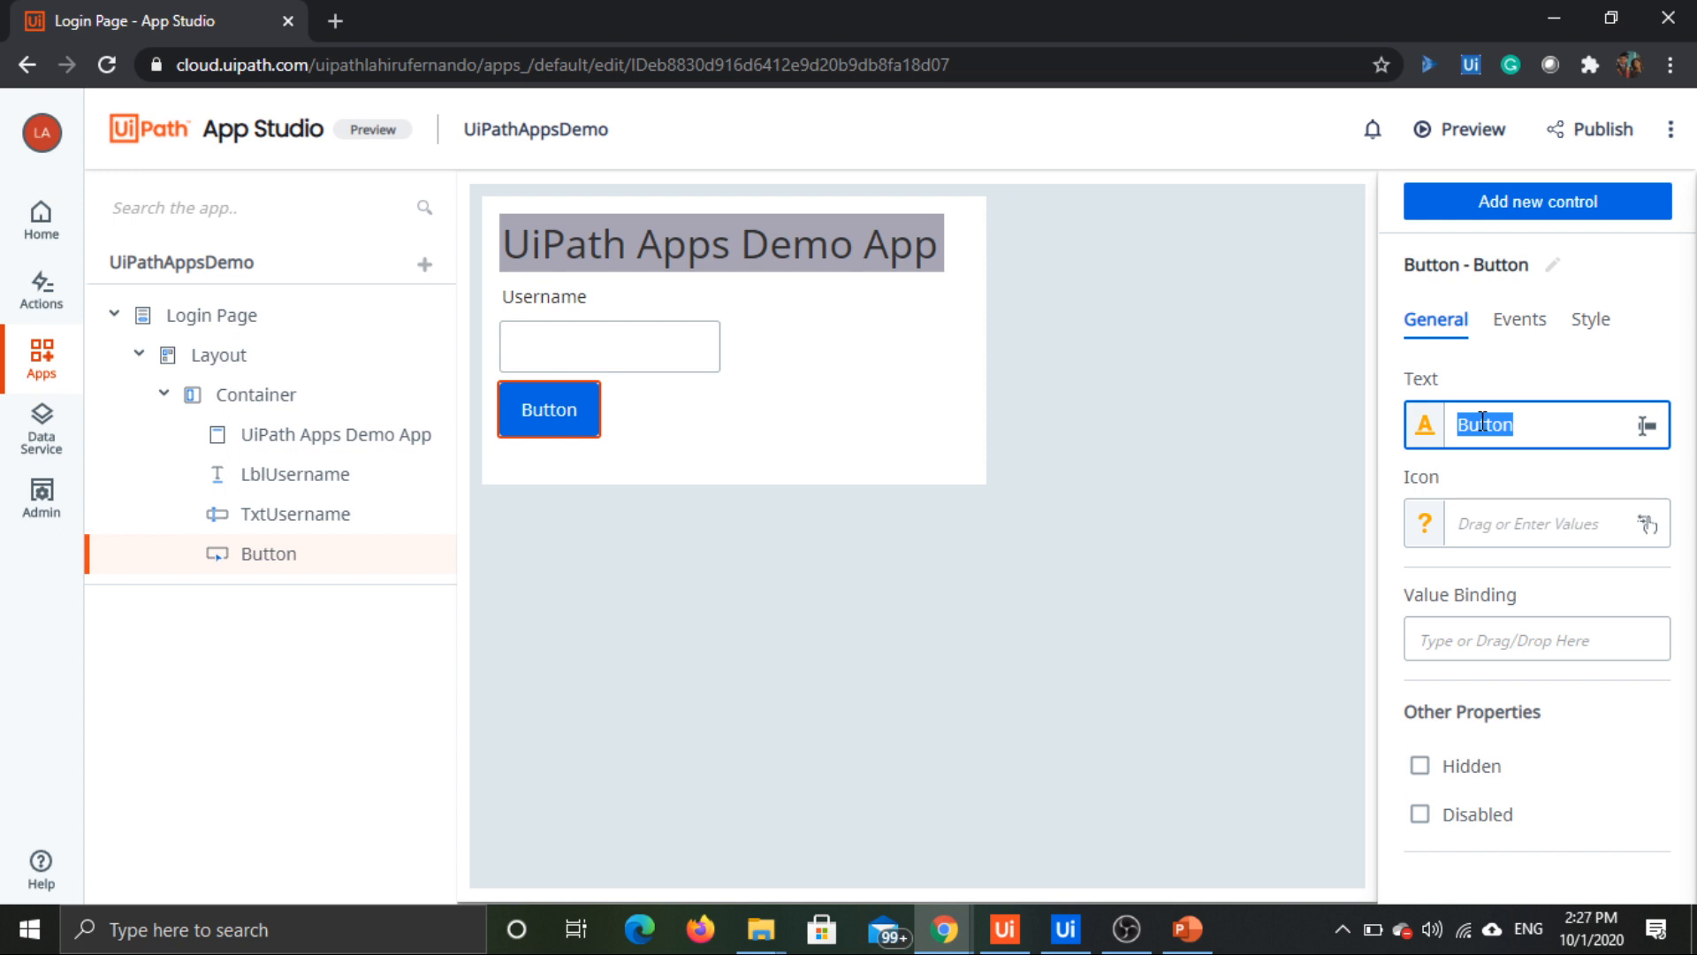
type("s")
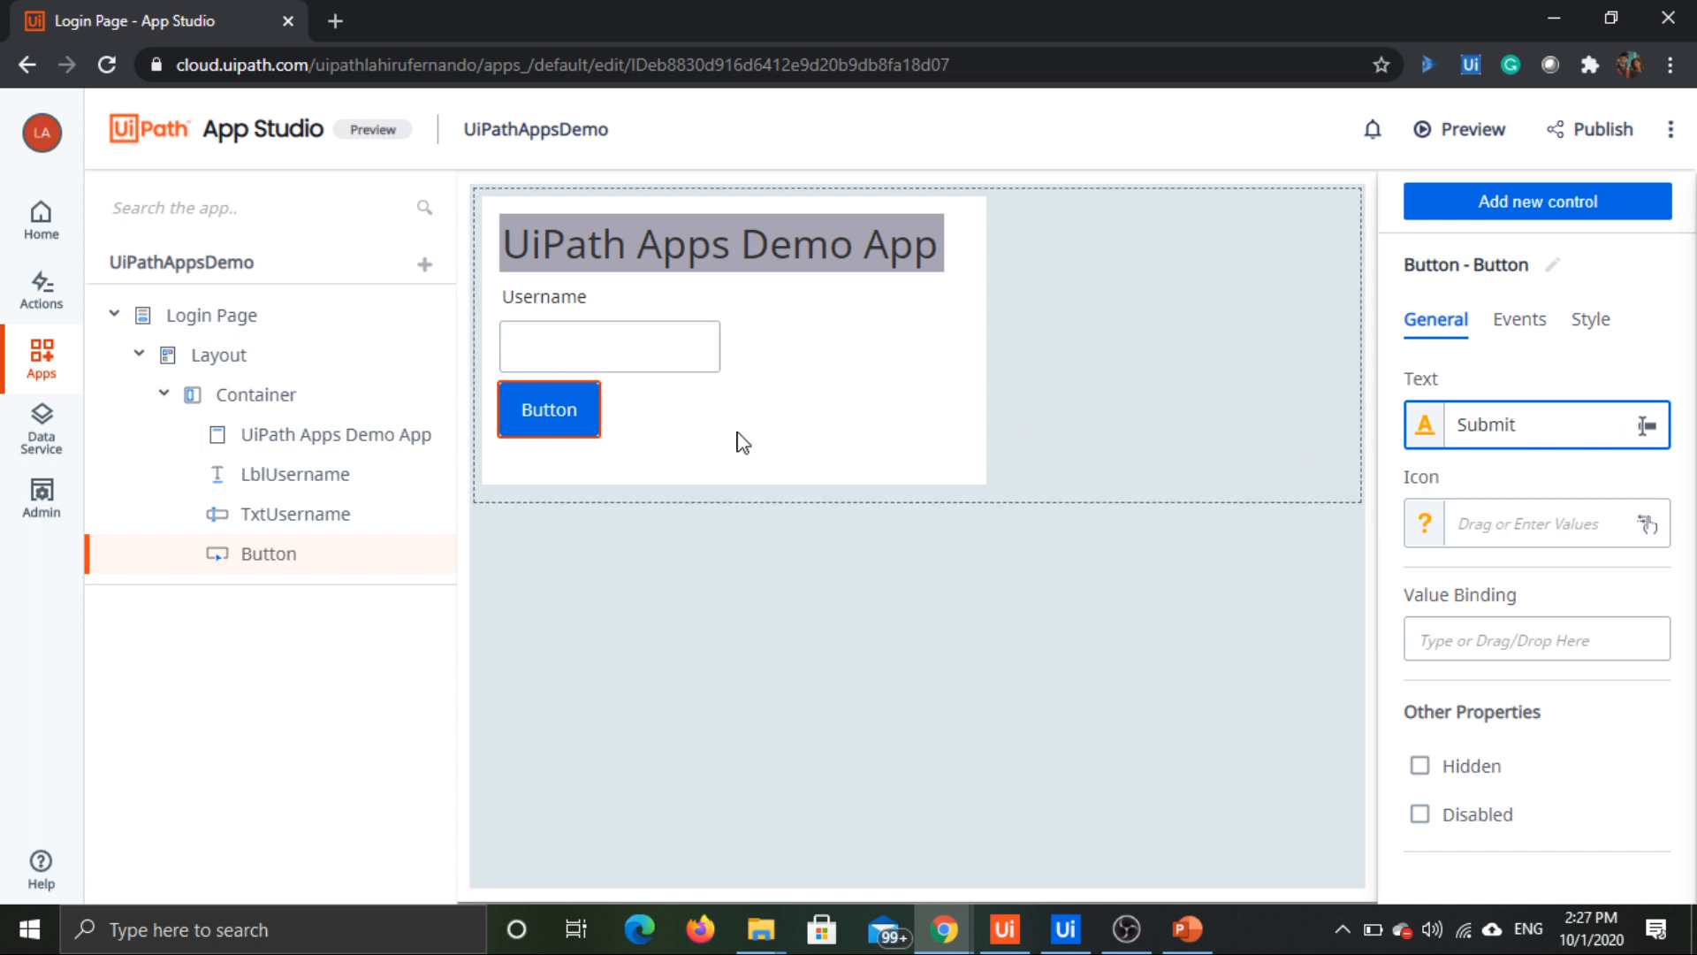
Step: Assign the account_circle icon to the Submit button from the built-in icon resources
left_click(1478, 530)
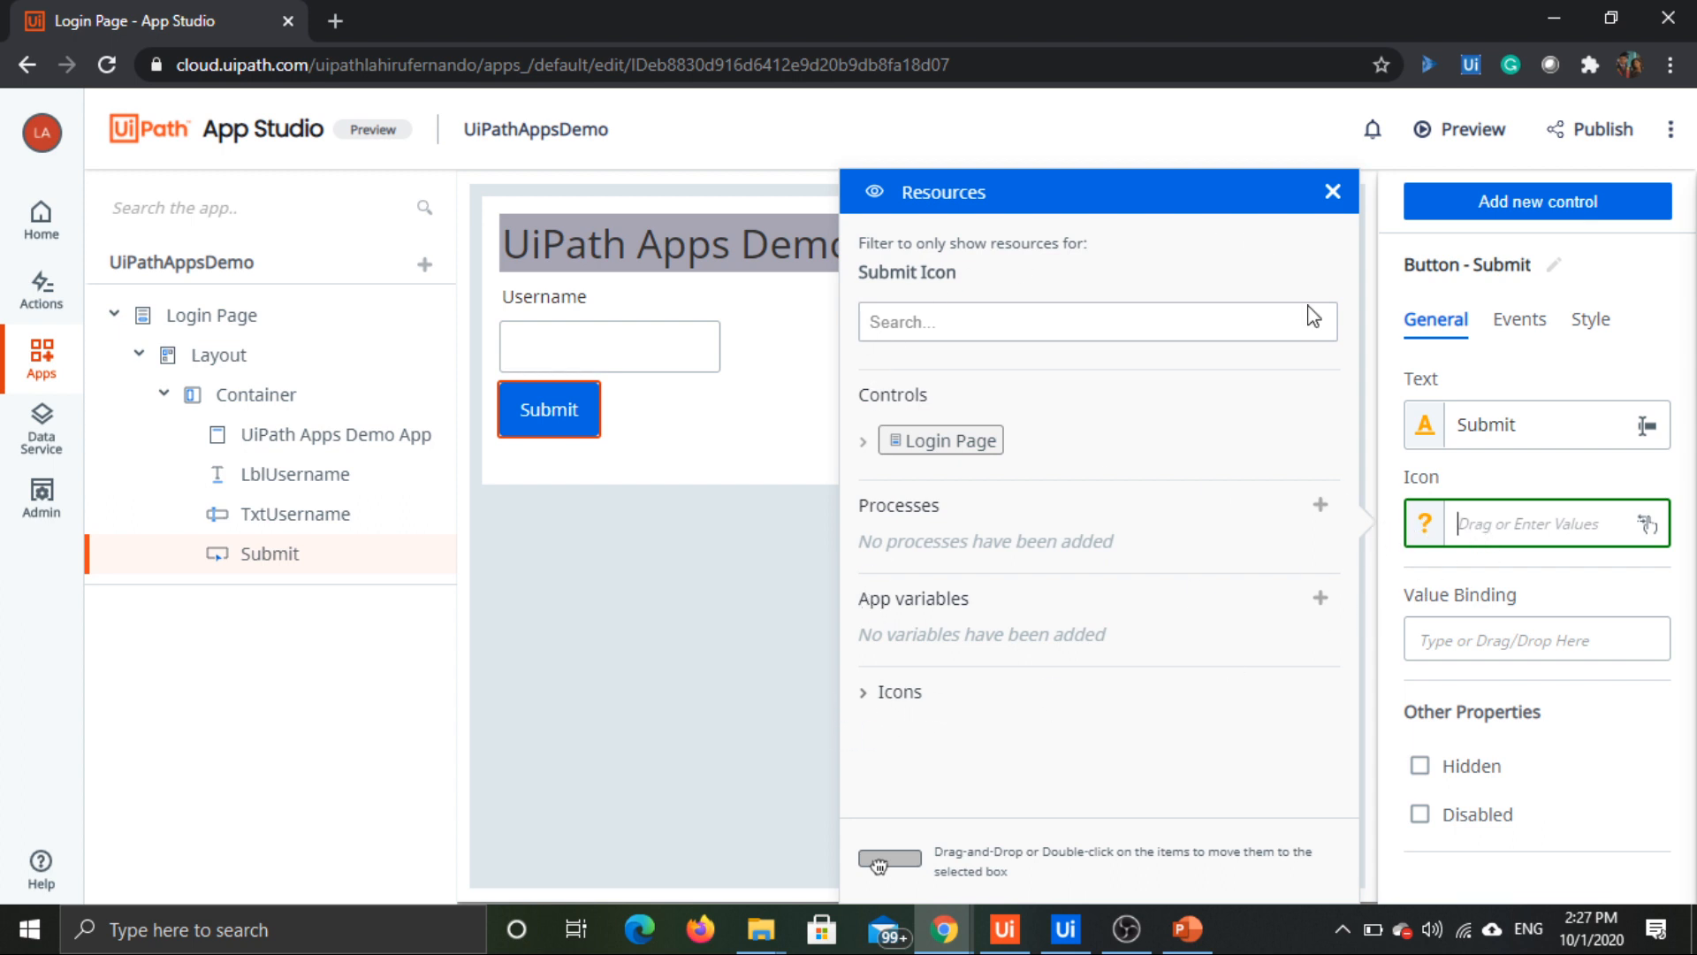
left_click(864, 694)
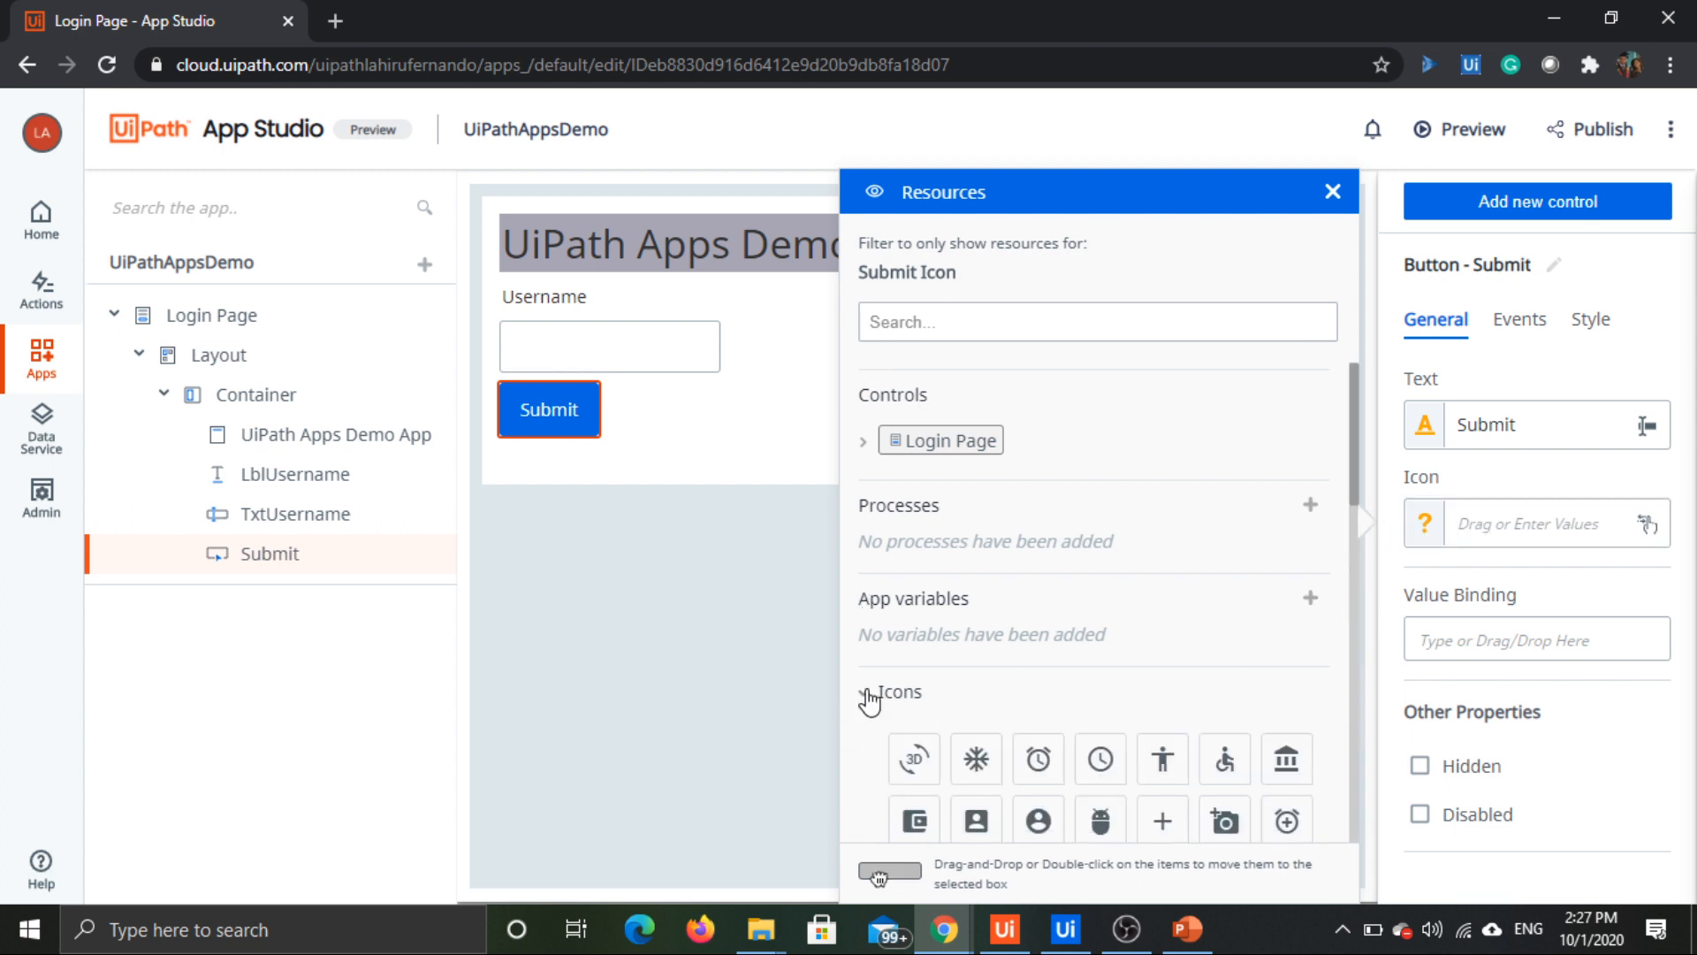
scroll(871, 694, "down", 3)
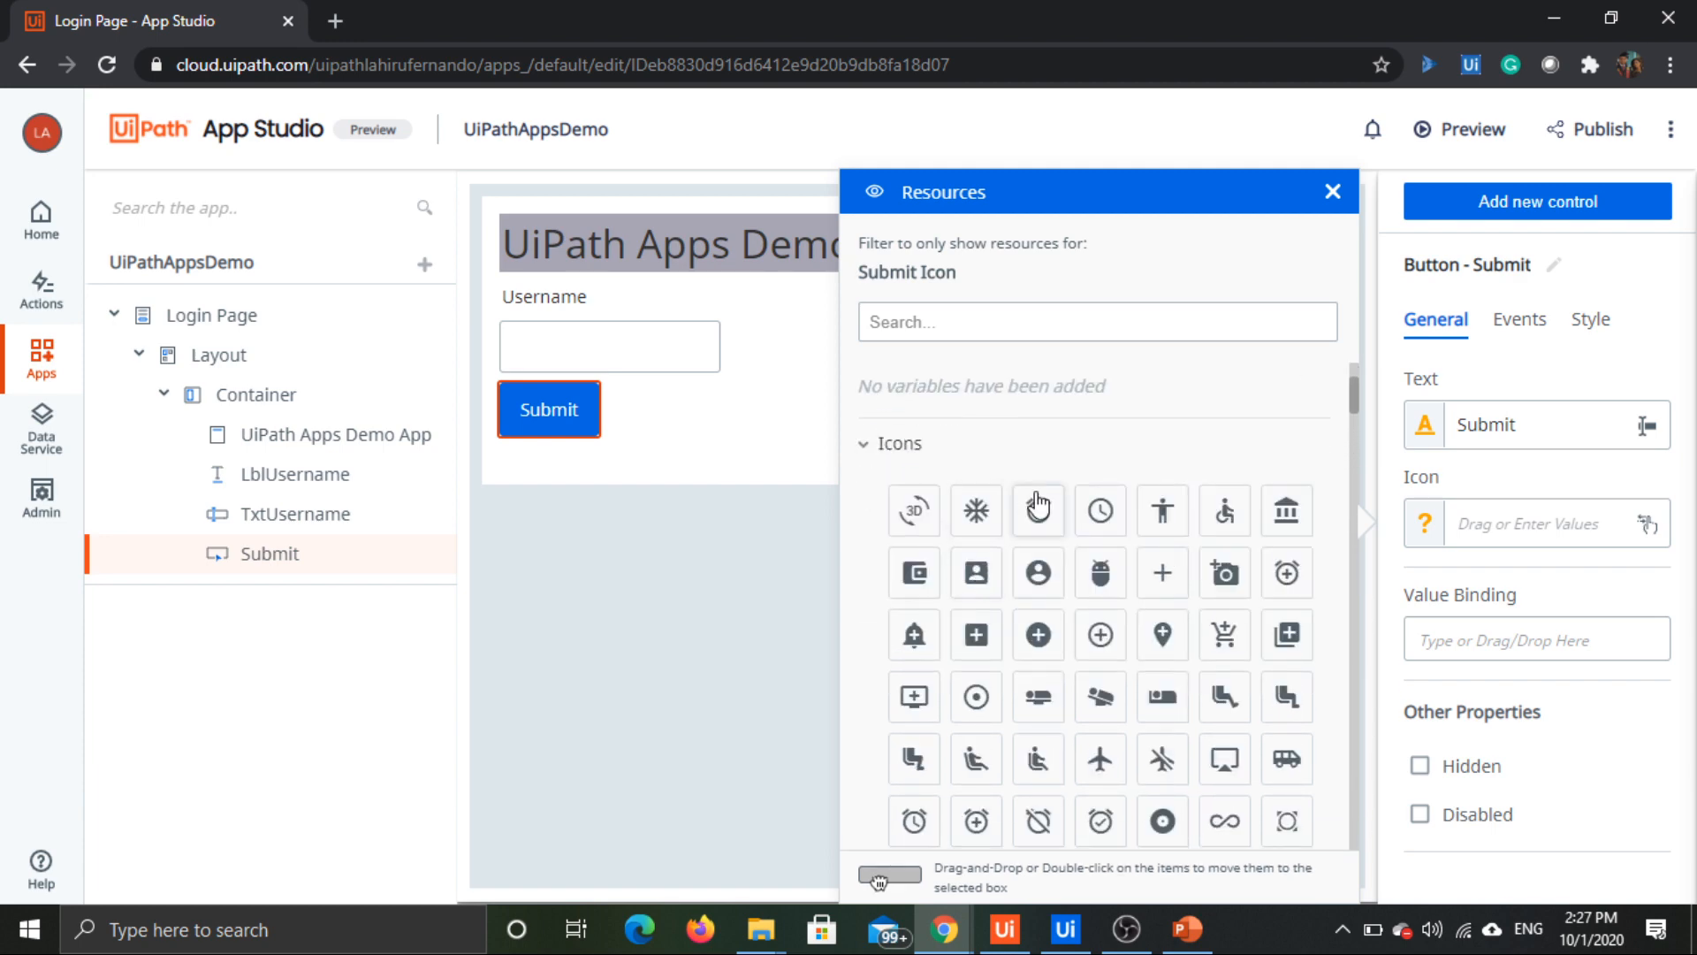
scroll(1042, 592, "down", 4)
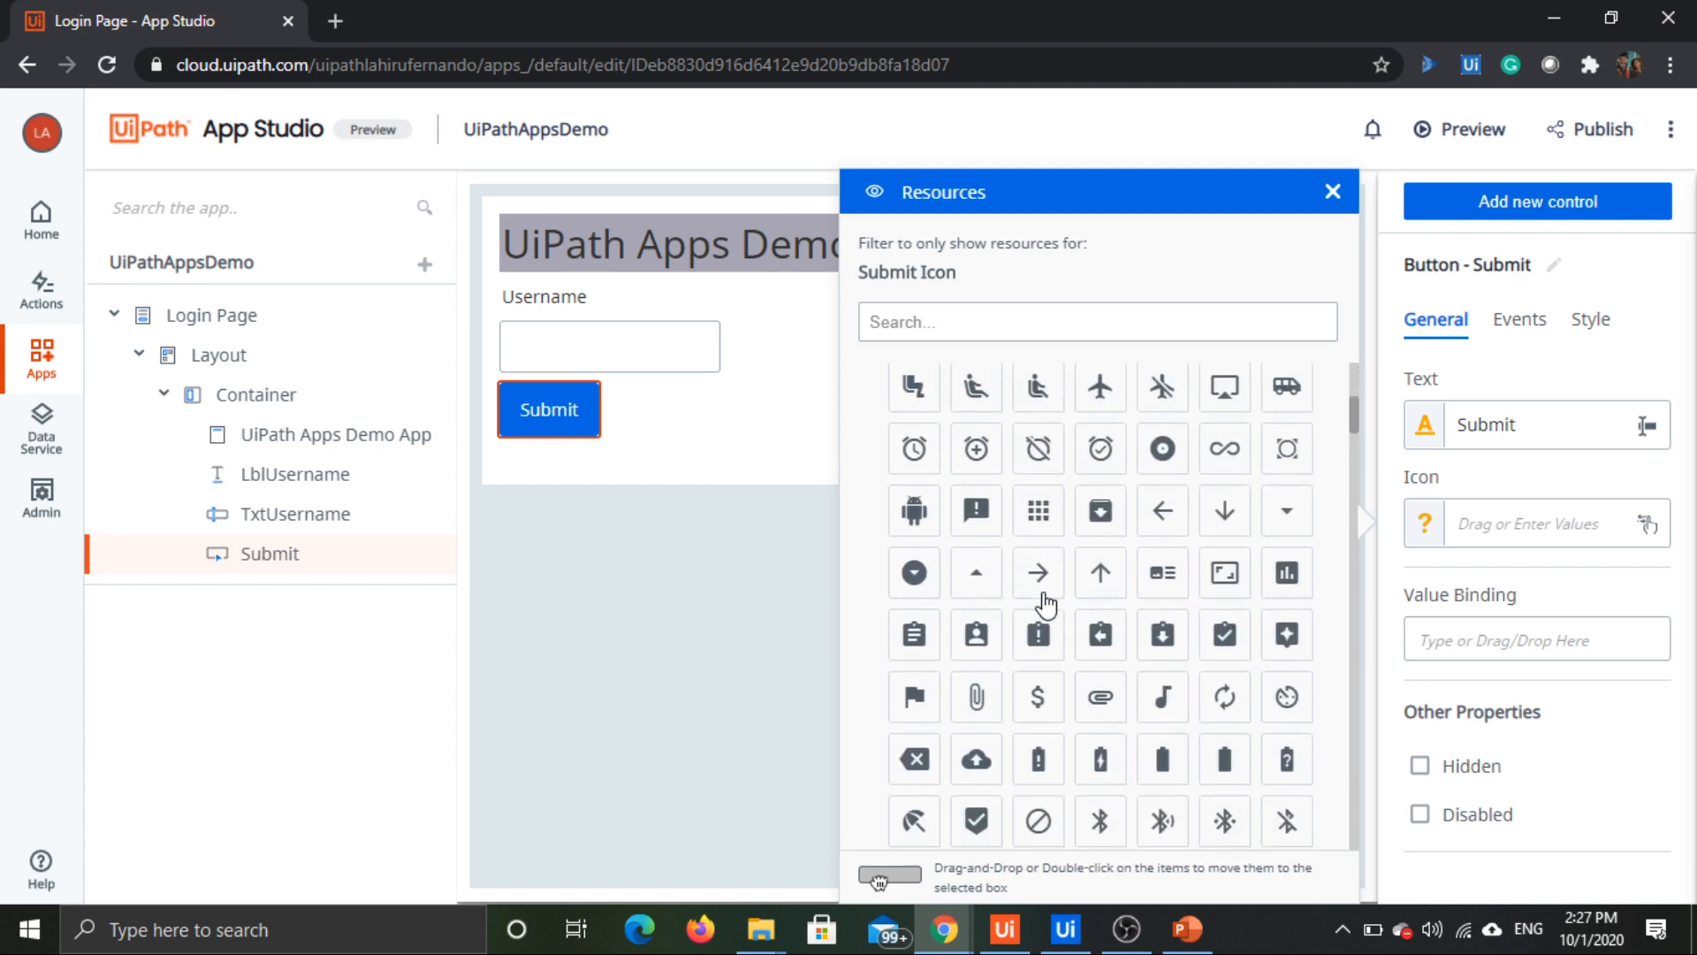
scroll(1043, 601, "down", 1)
scroll(1043, 596, "up", 1)
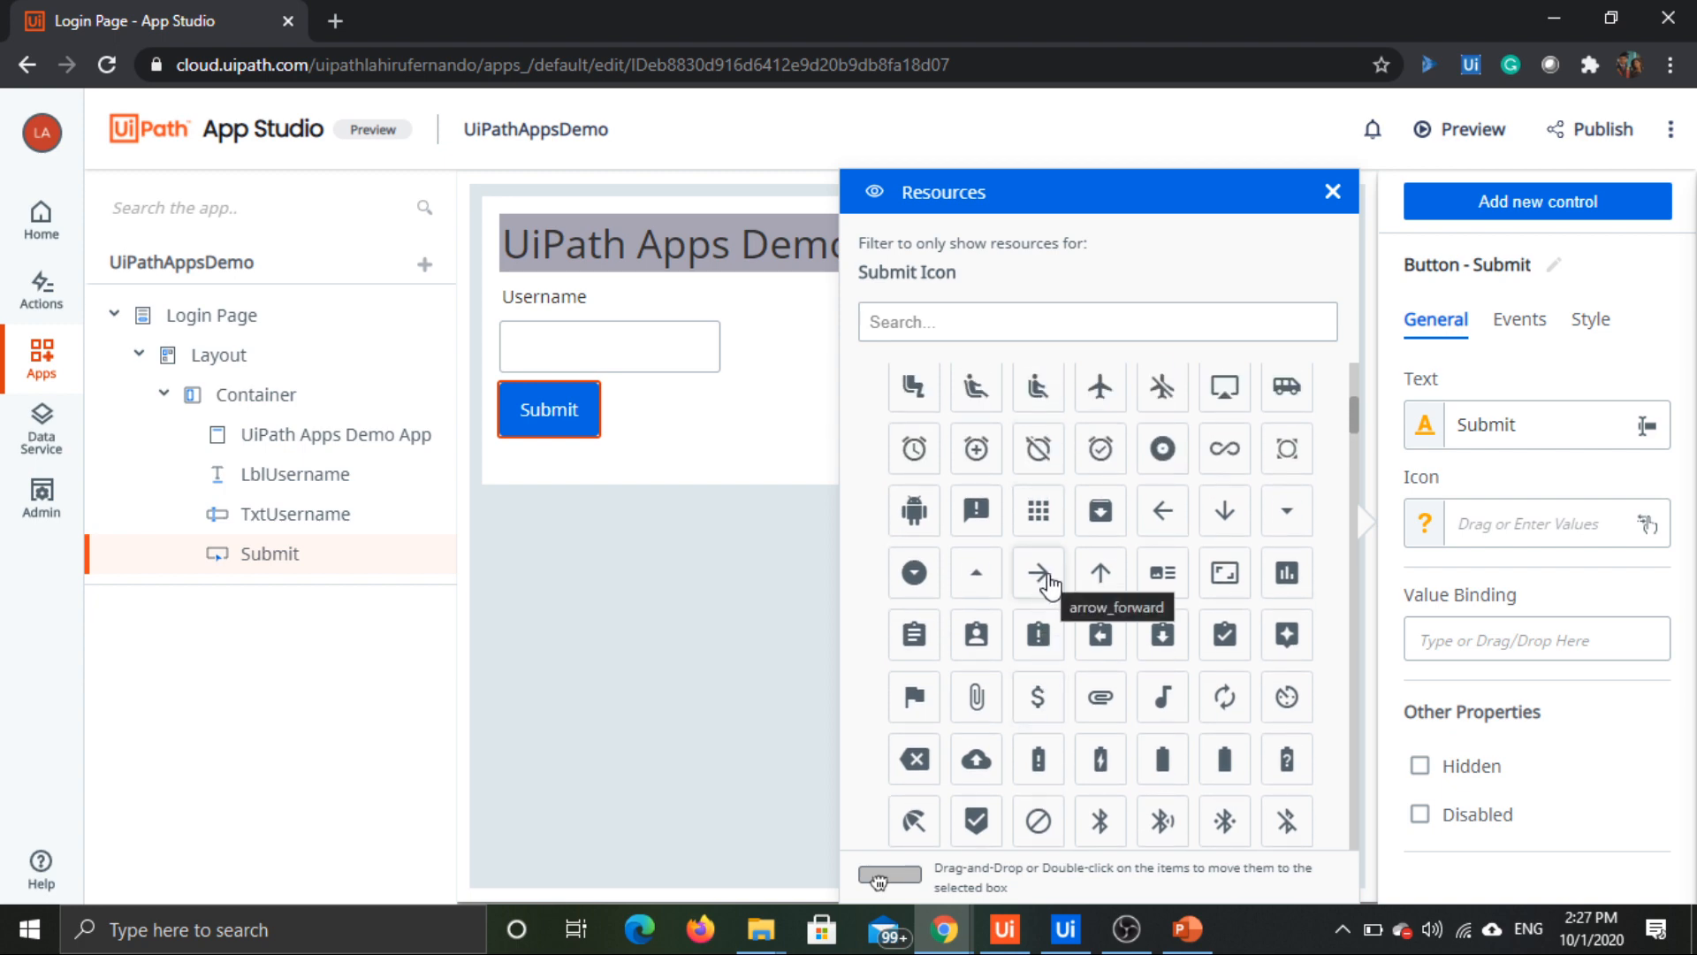
scroll(1047, 579, "up", 3)
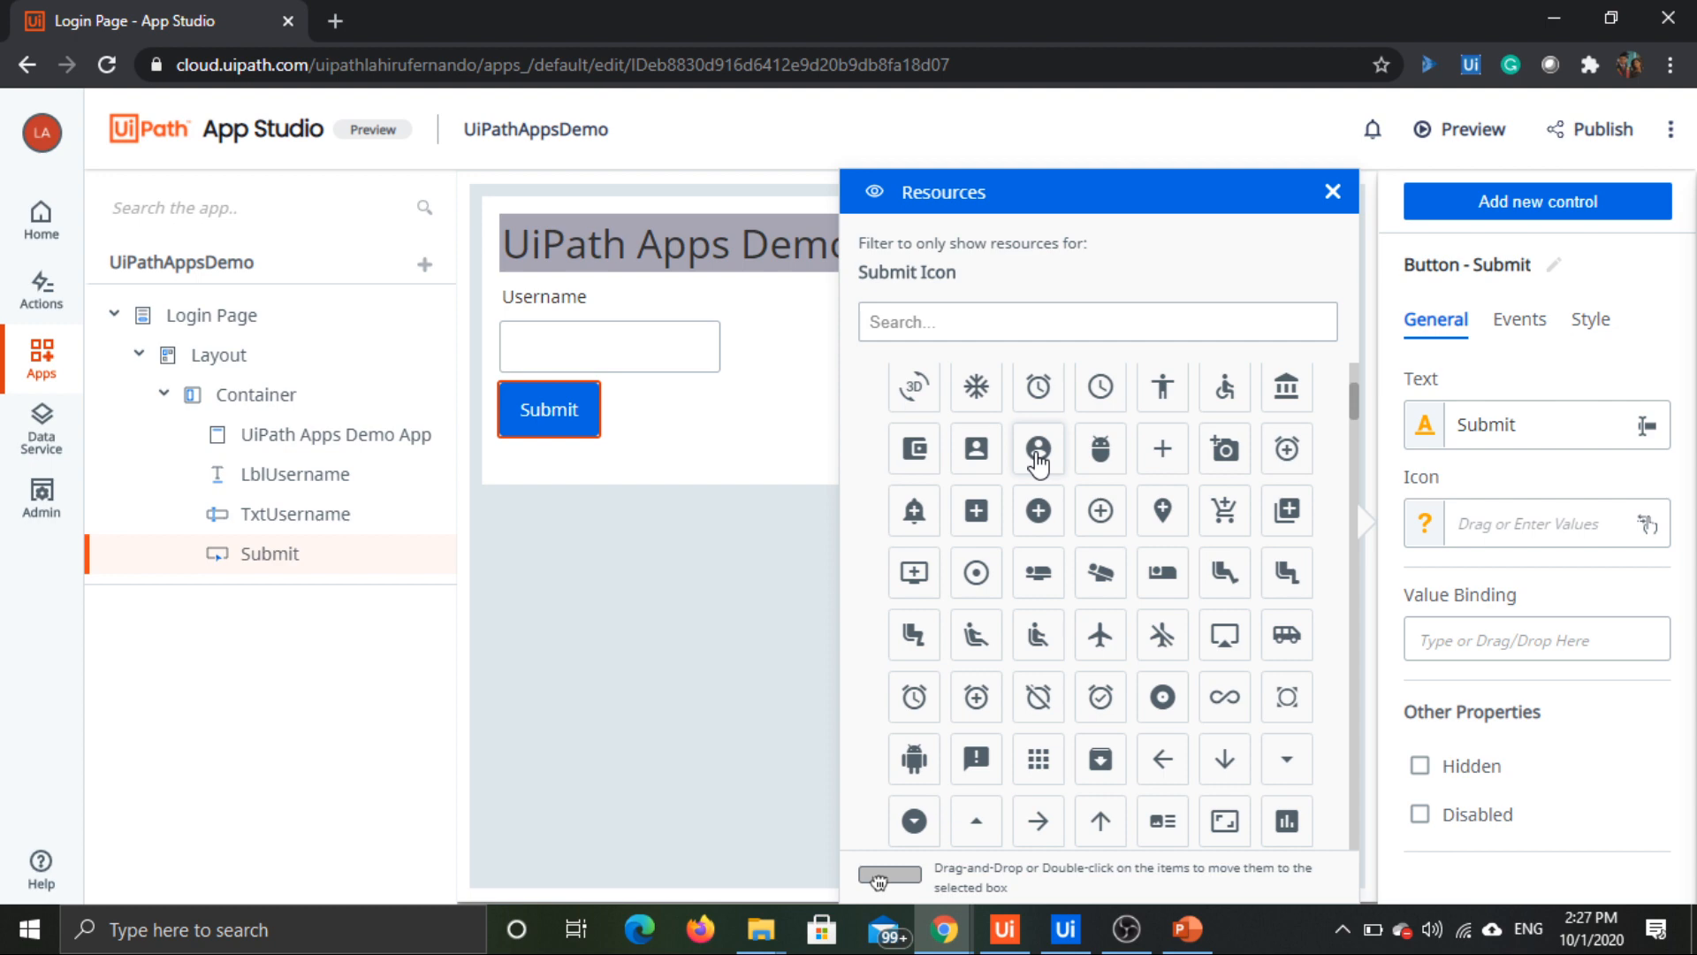
left_click_drag(1039, 460, 1499, 529)
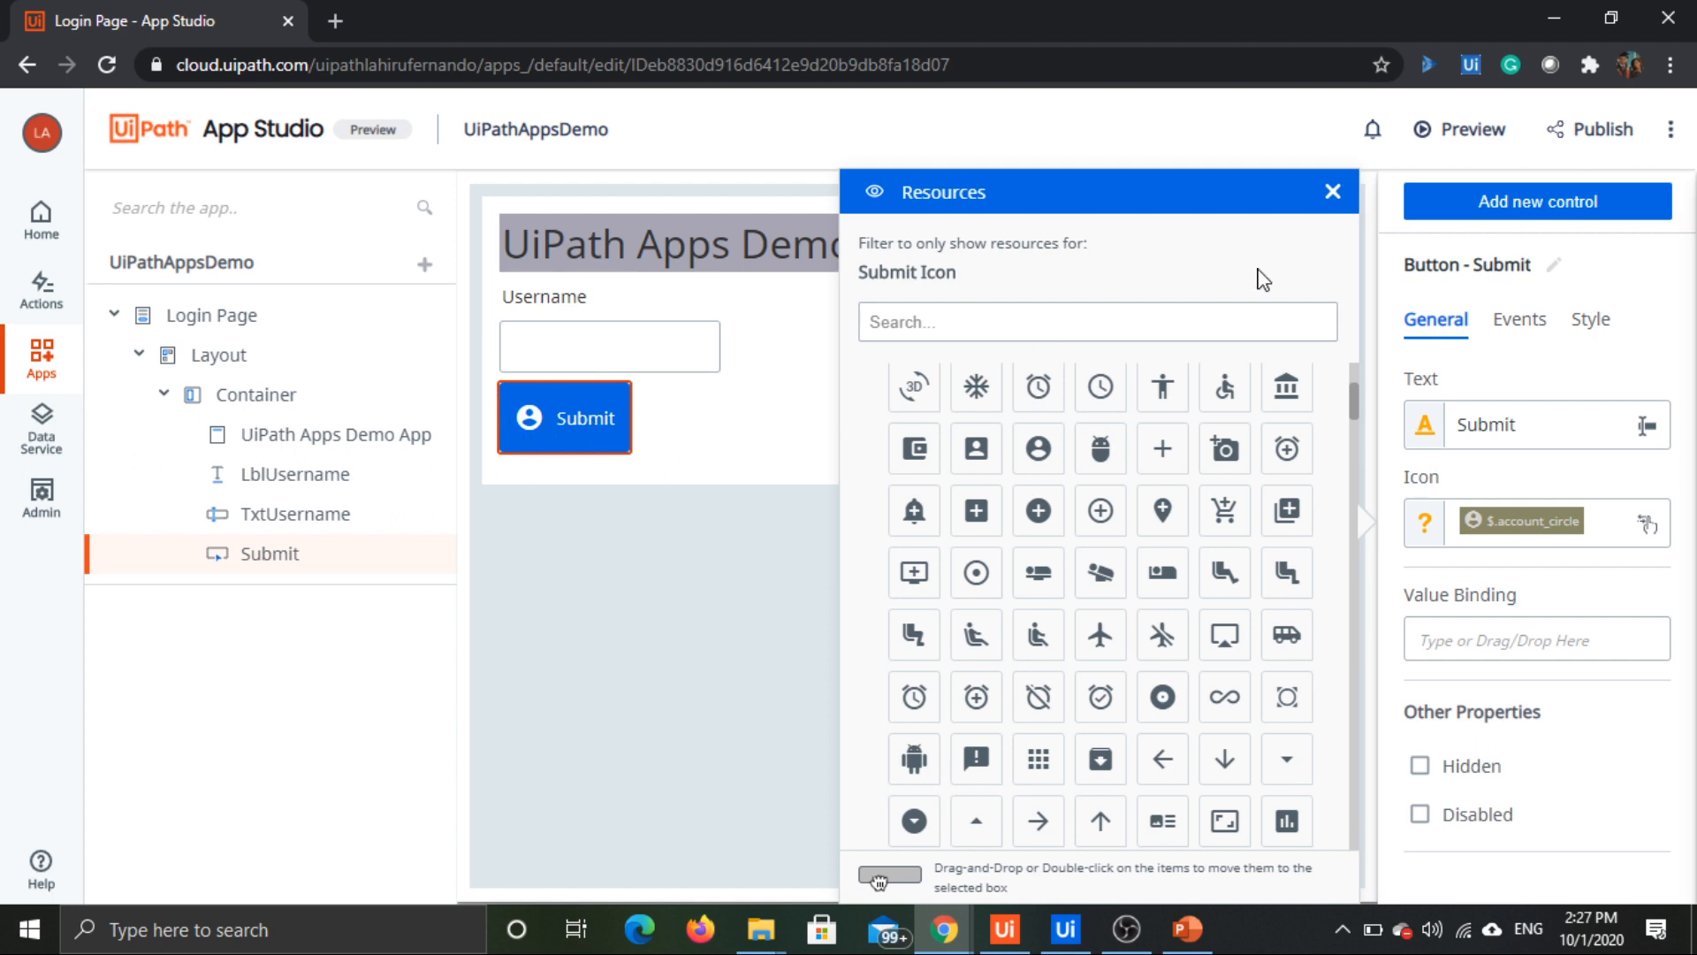
left_click(1334, 194)
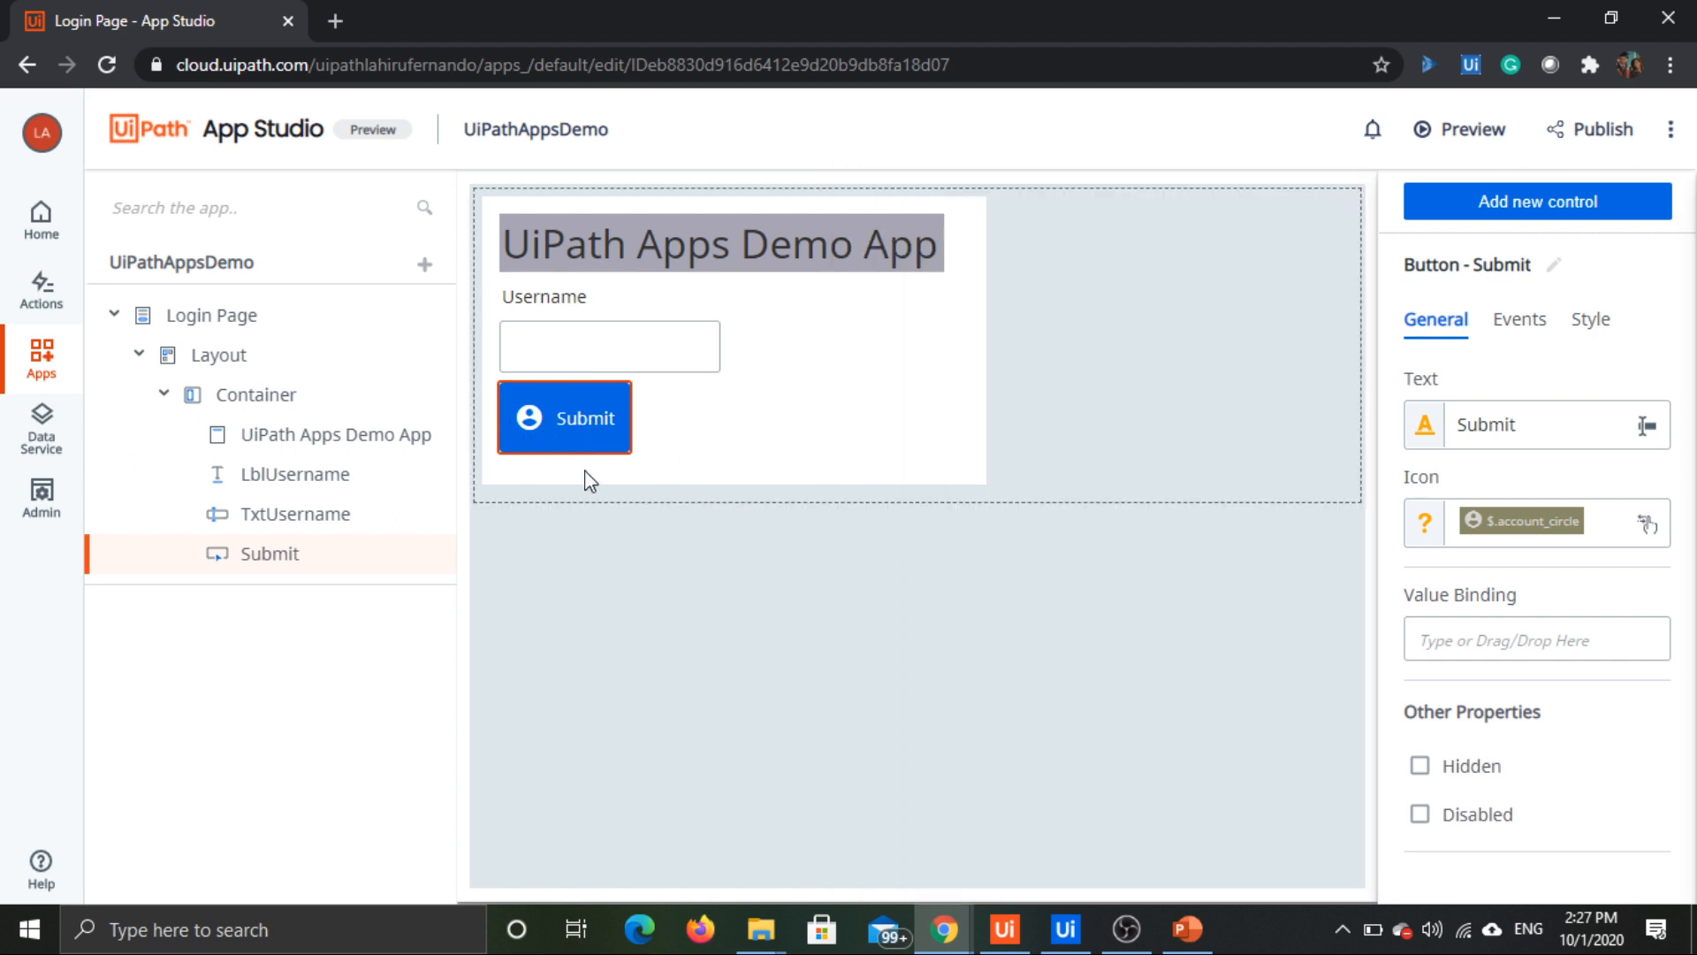
left_click(633, 454)
left_click(618, 421)
left_click(675, 372)
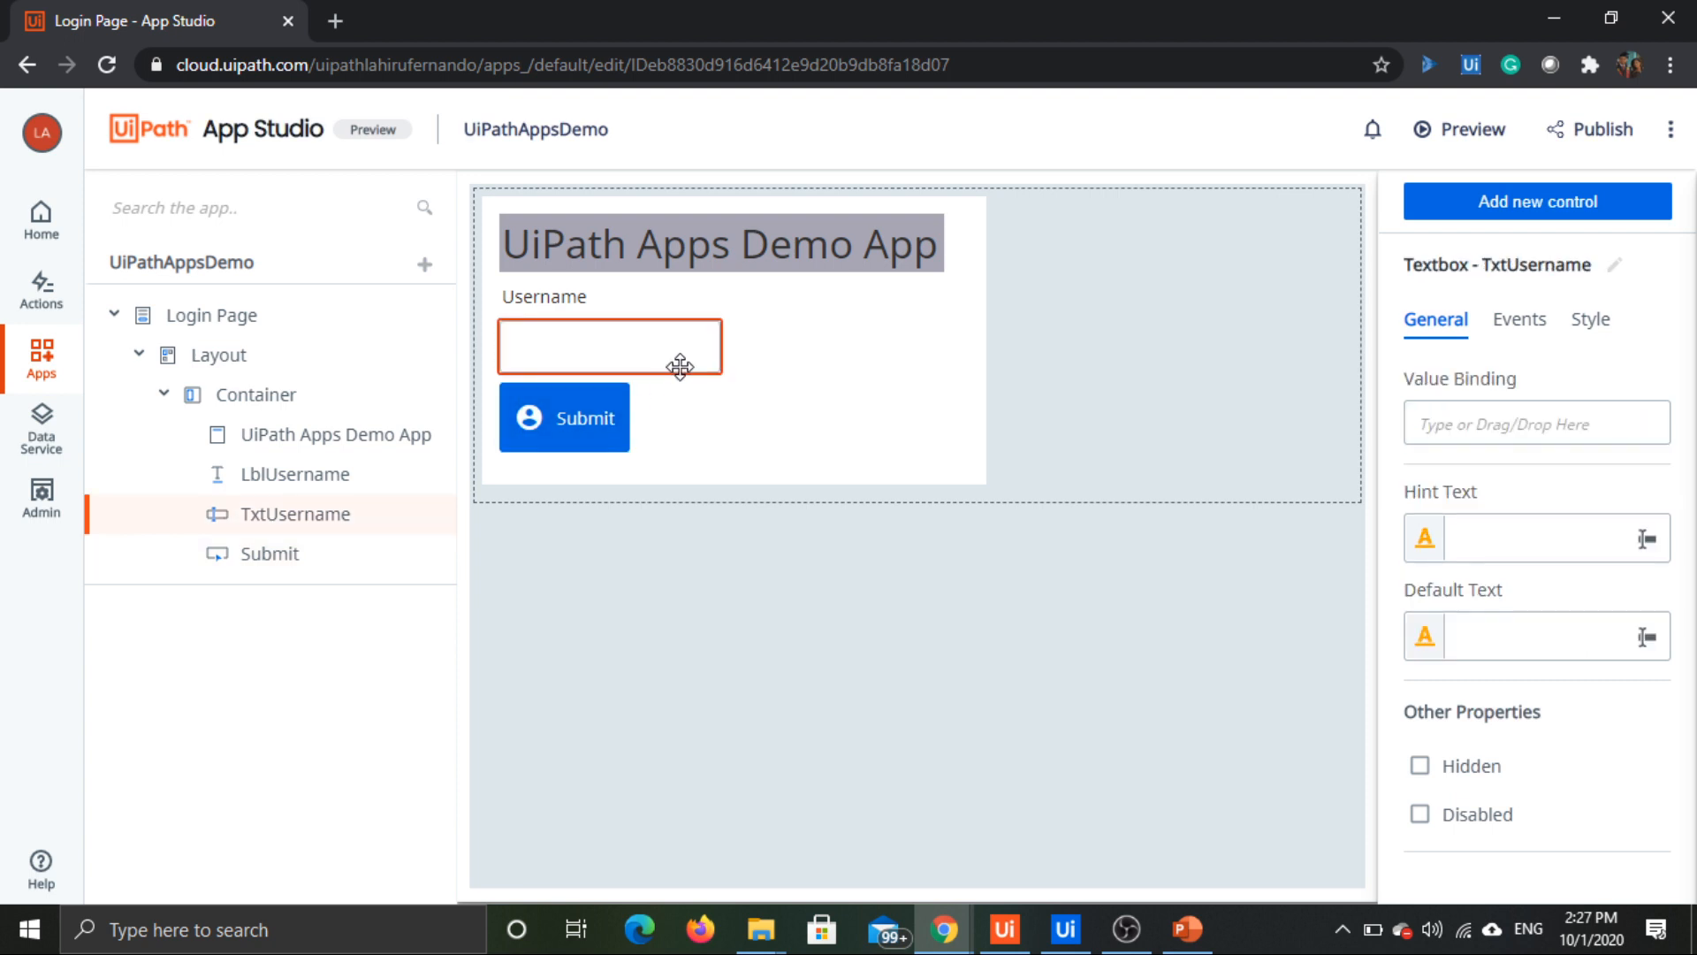
left_click(978, 262)
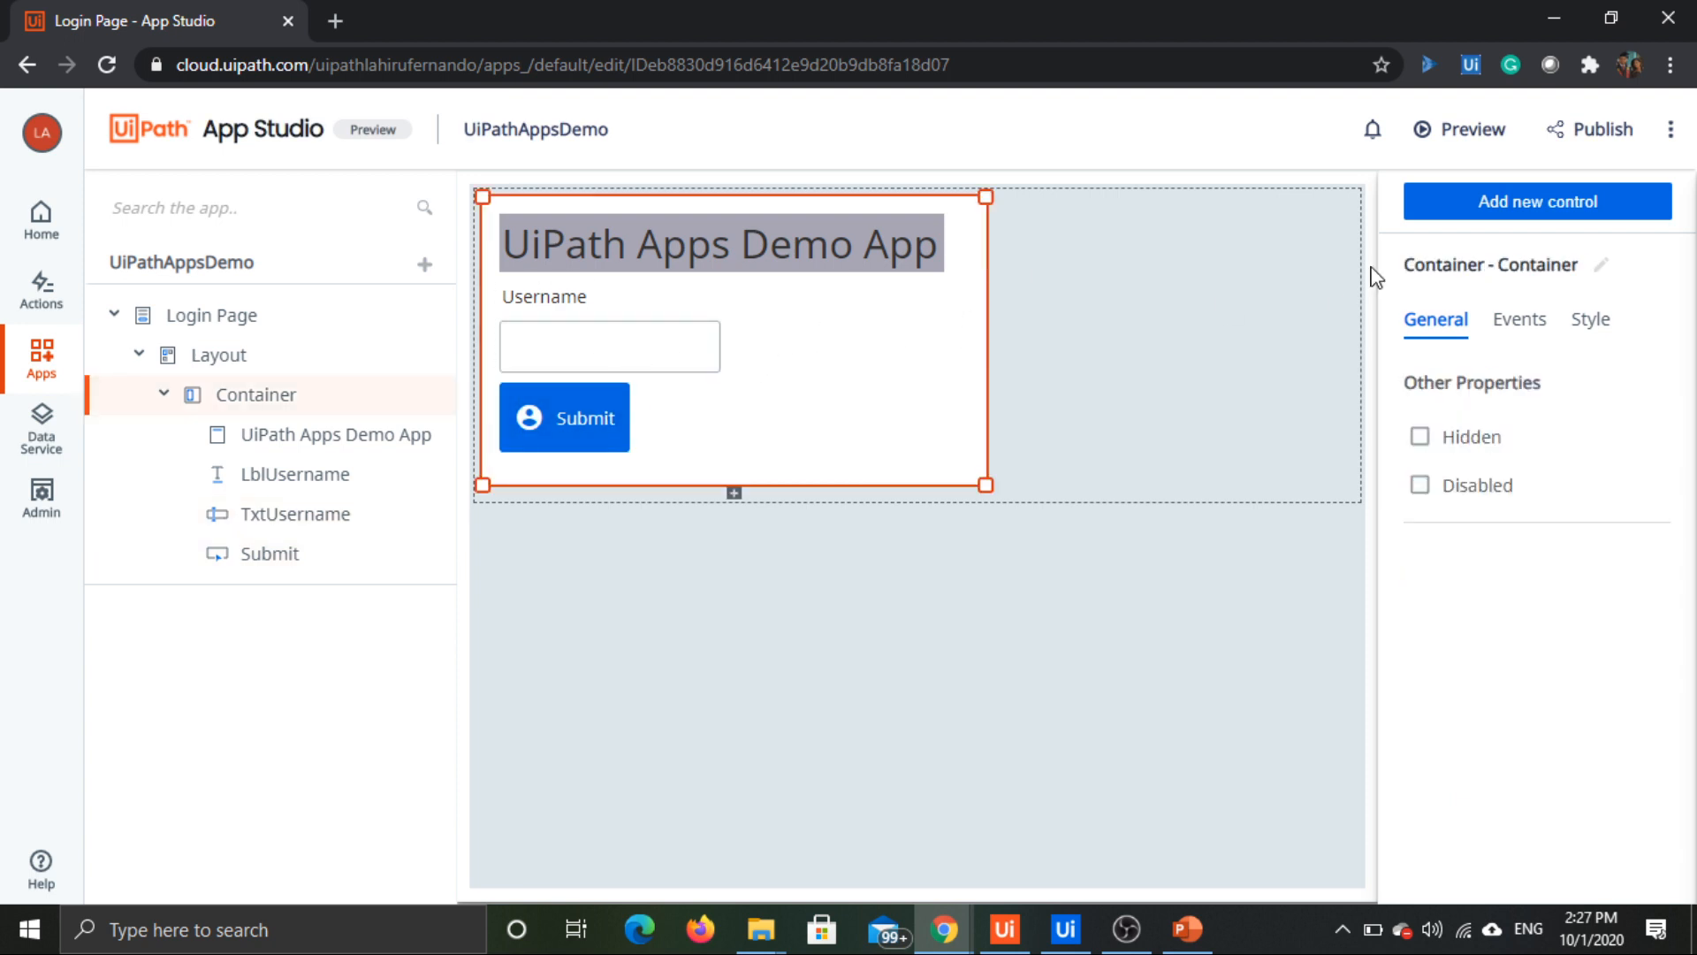
left_click(1519, 334)
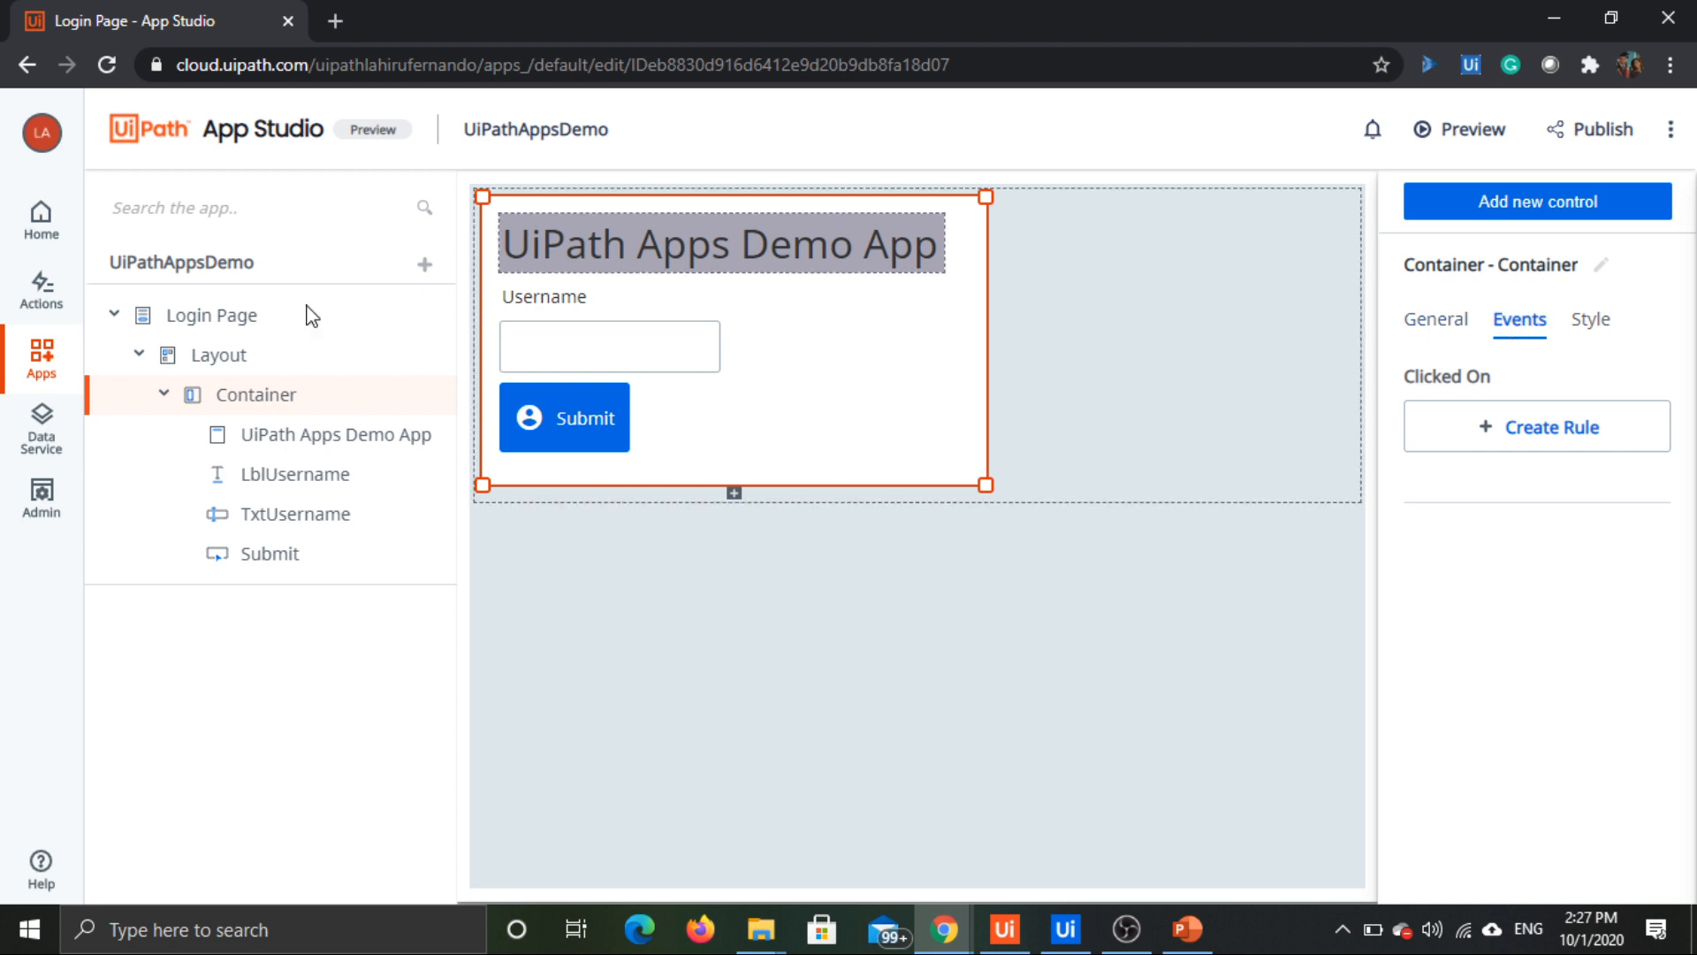
left_click(314, 435)
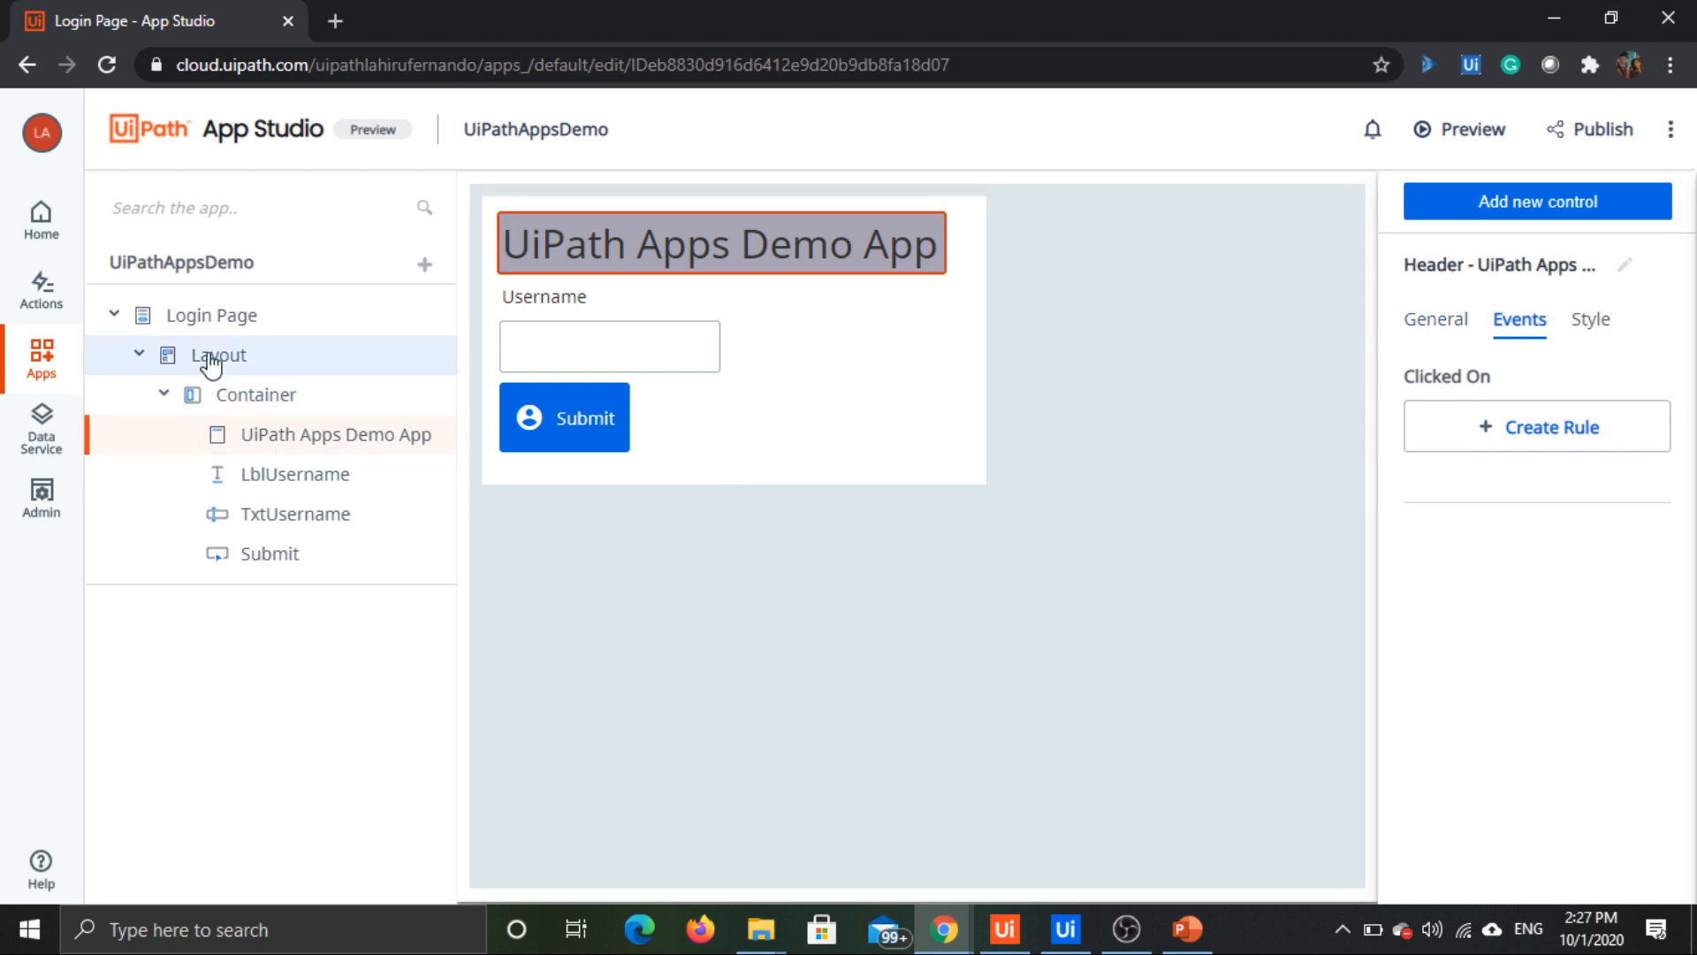
left_click(210, 358)
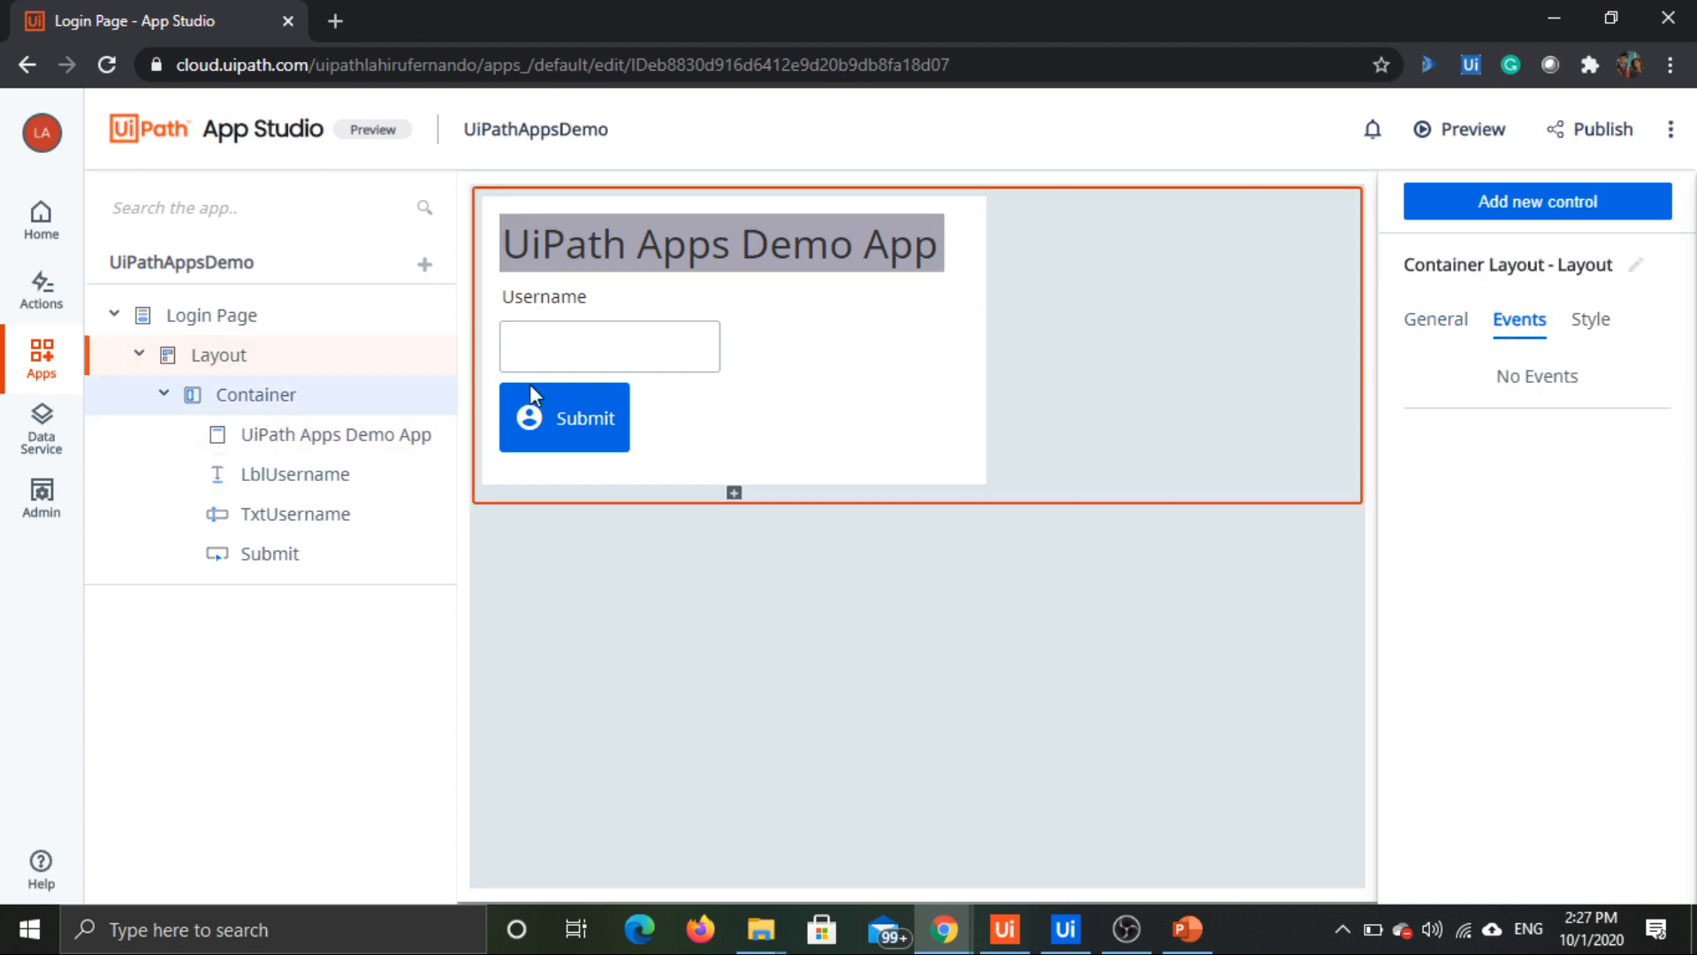
left_click(1436, 323)
left_click(949, 311)
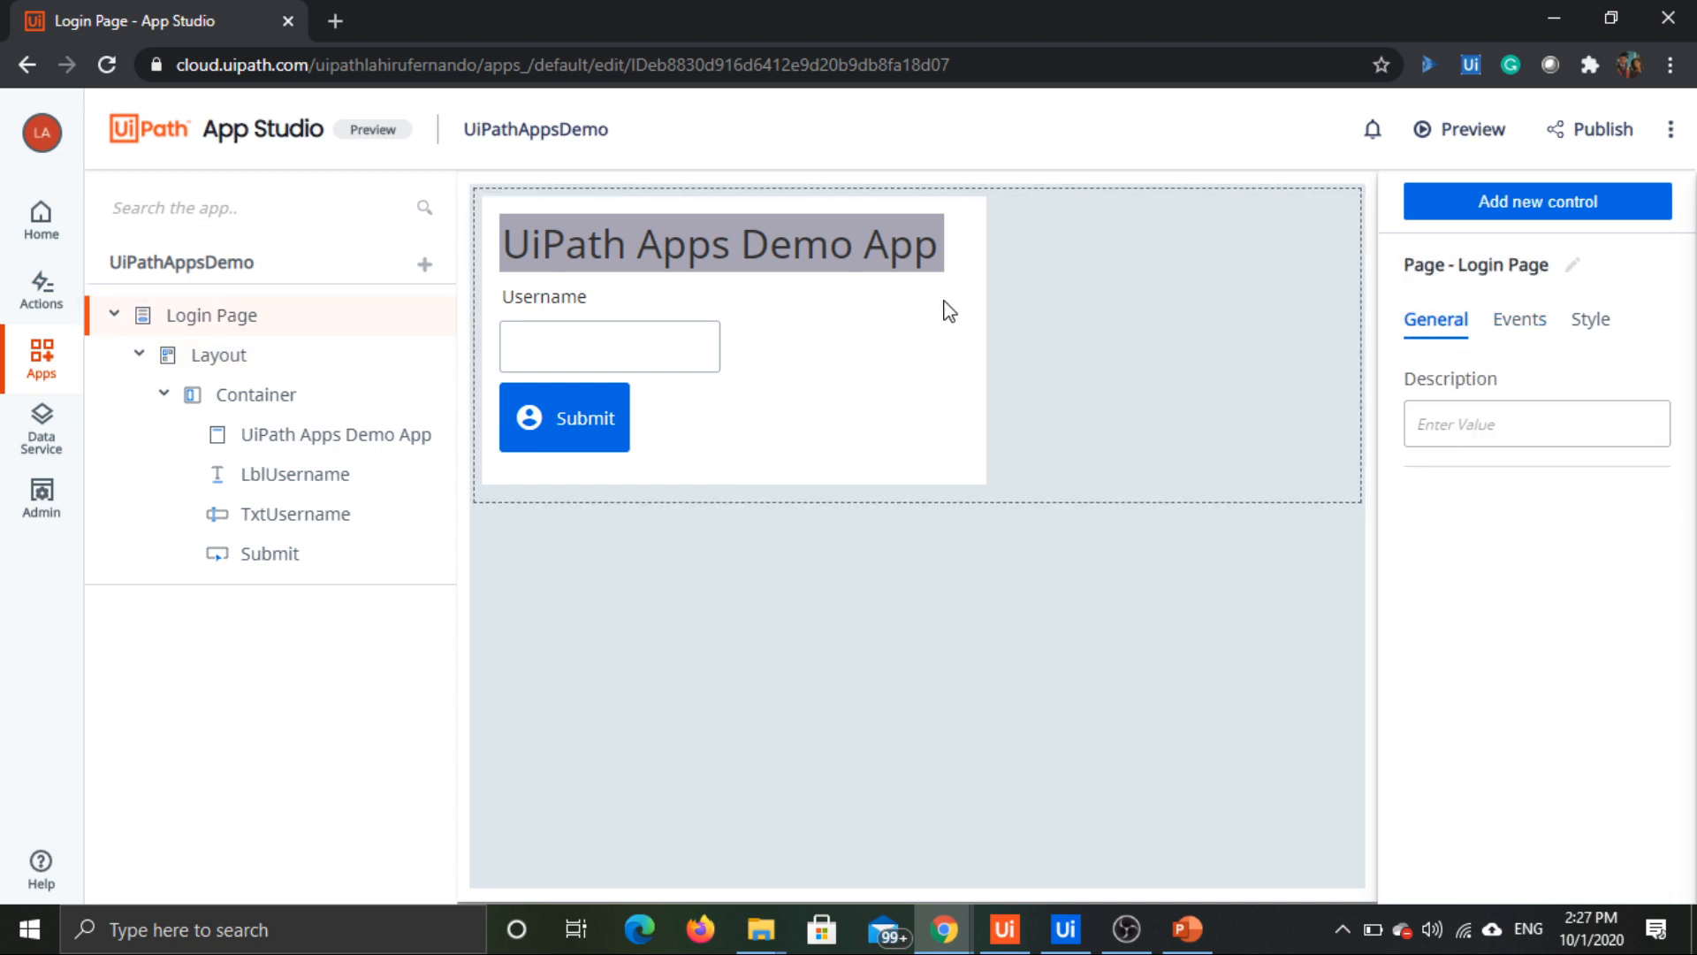
Step: Centre the login container's controls horizontally in its style settings
left_click(973, 283)
left_click(1505, 325)
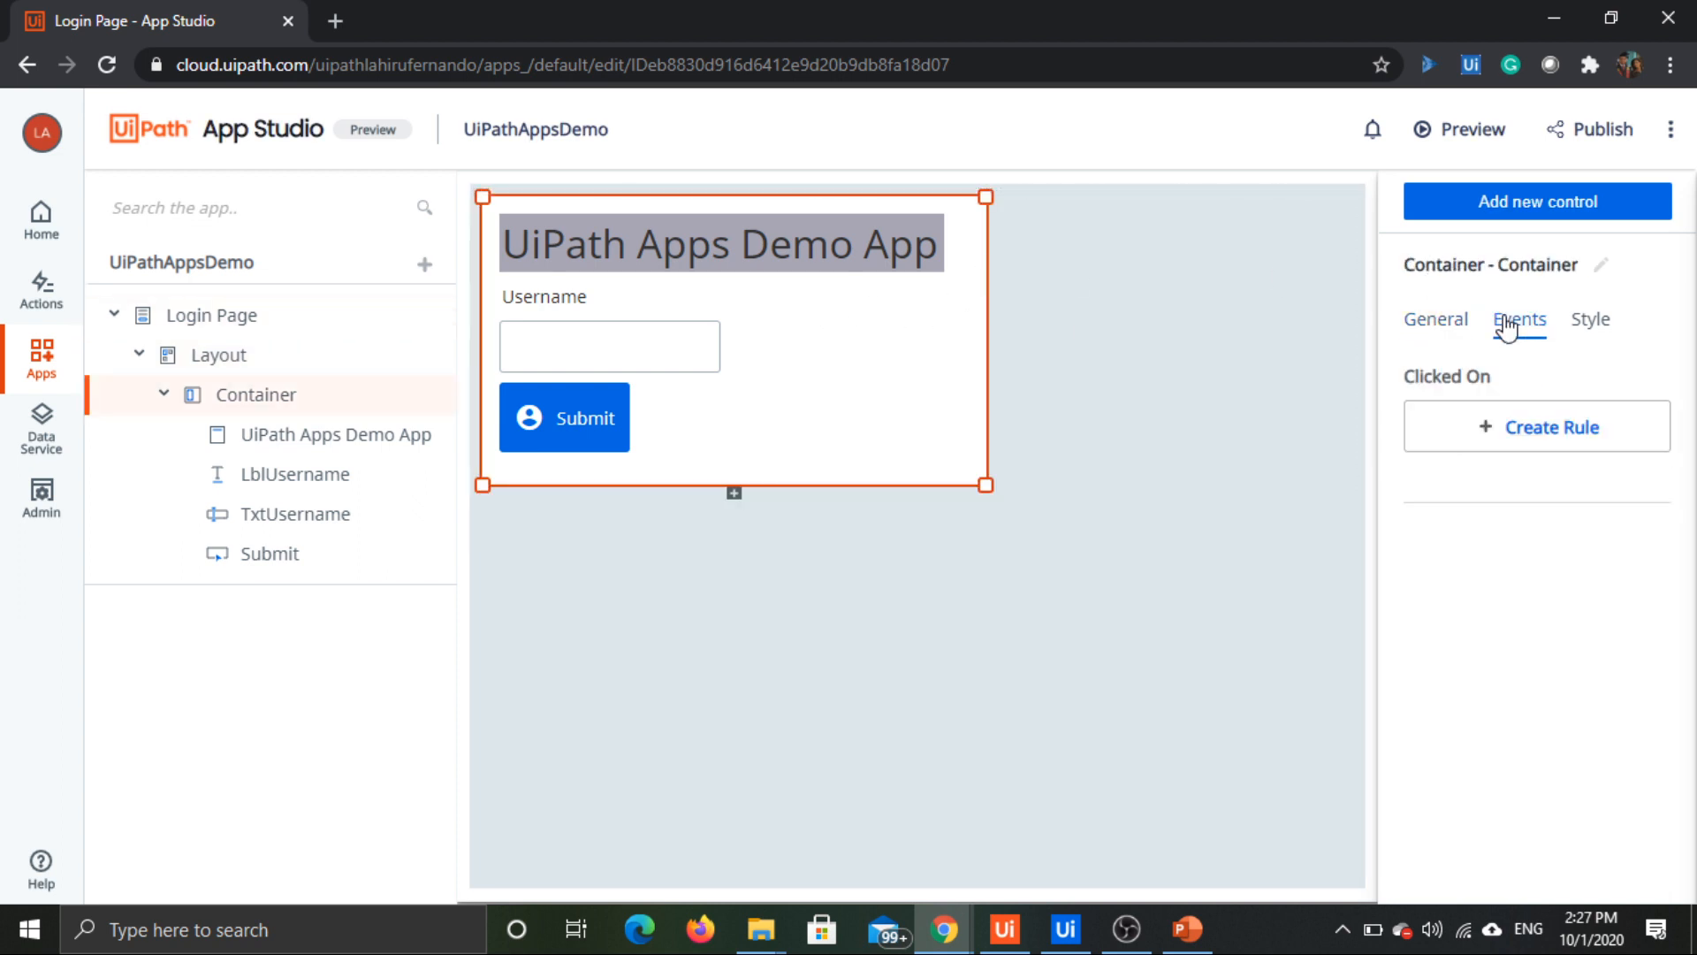
left_click(1591, 339)
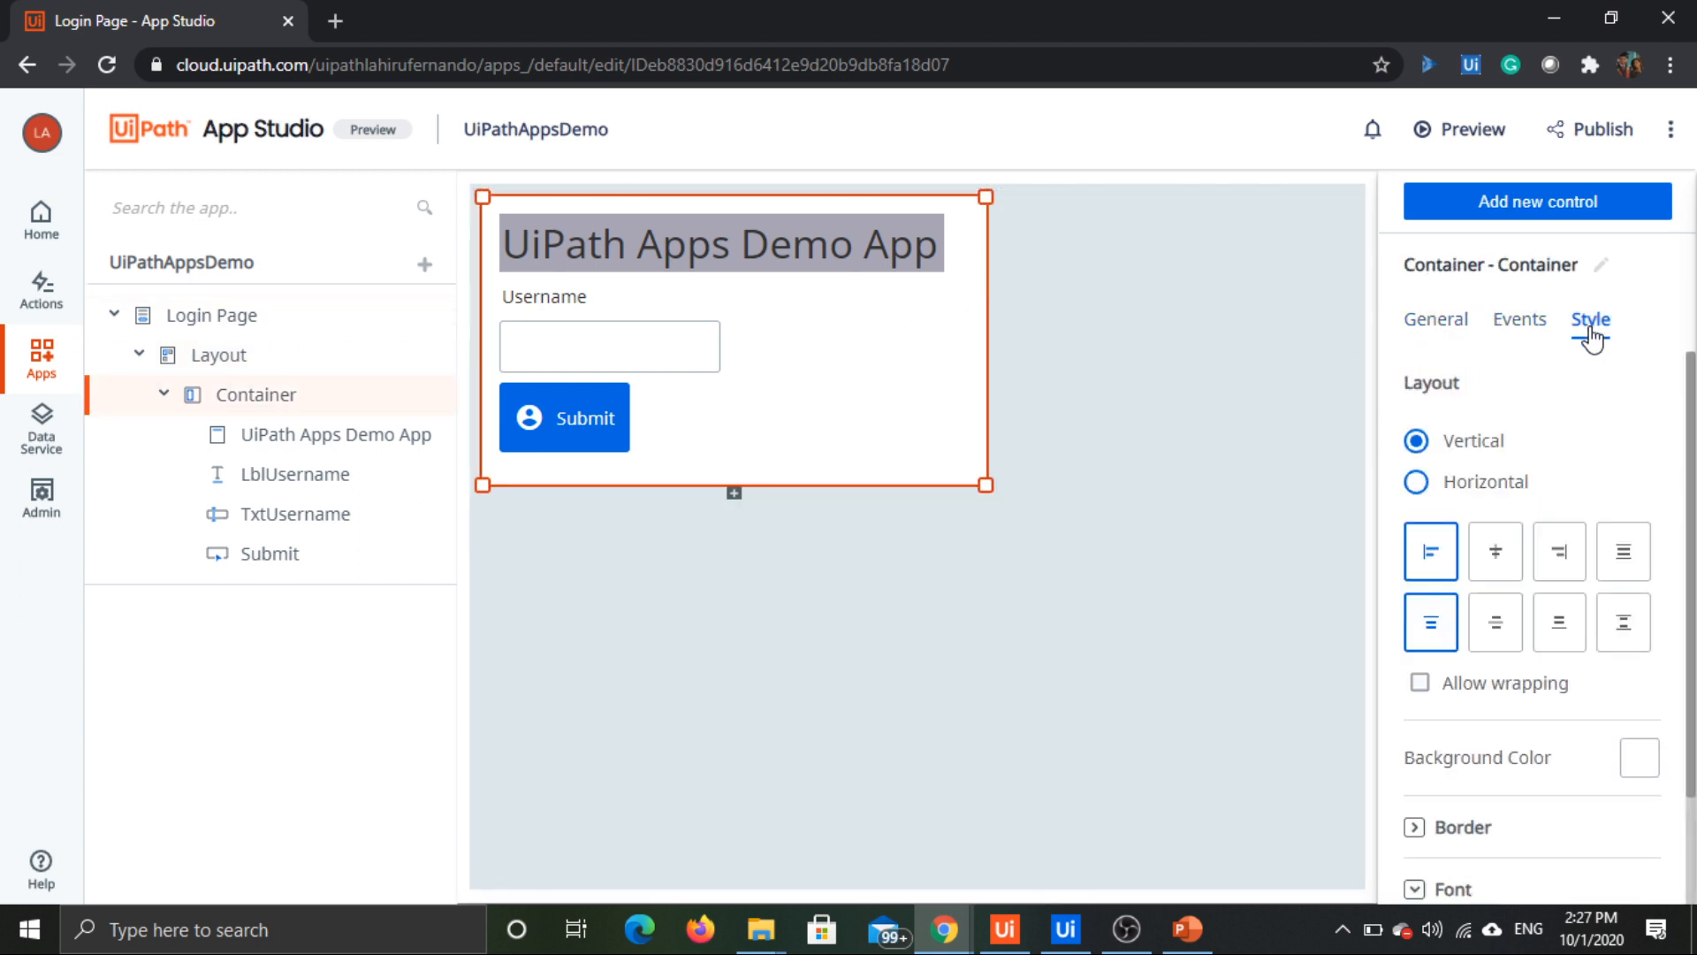
left_click(1494, 556)
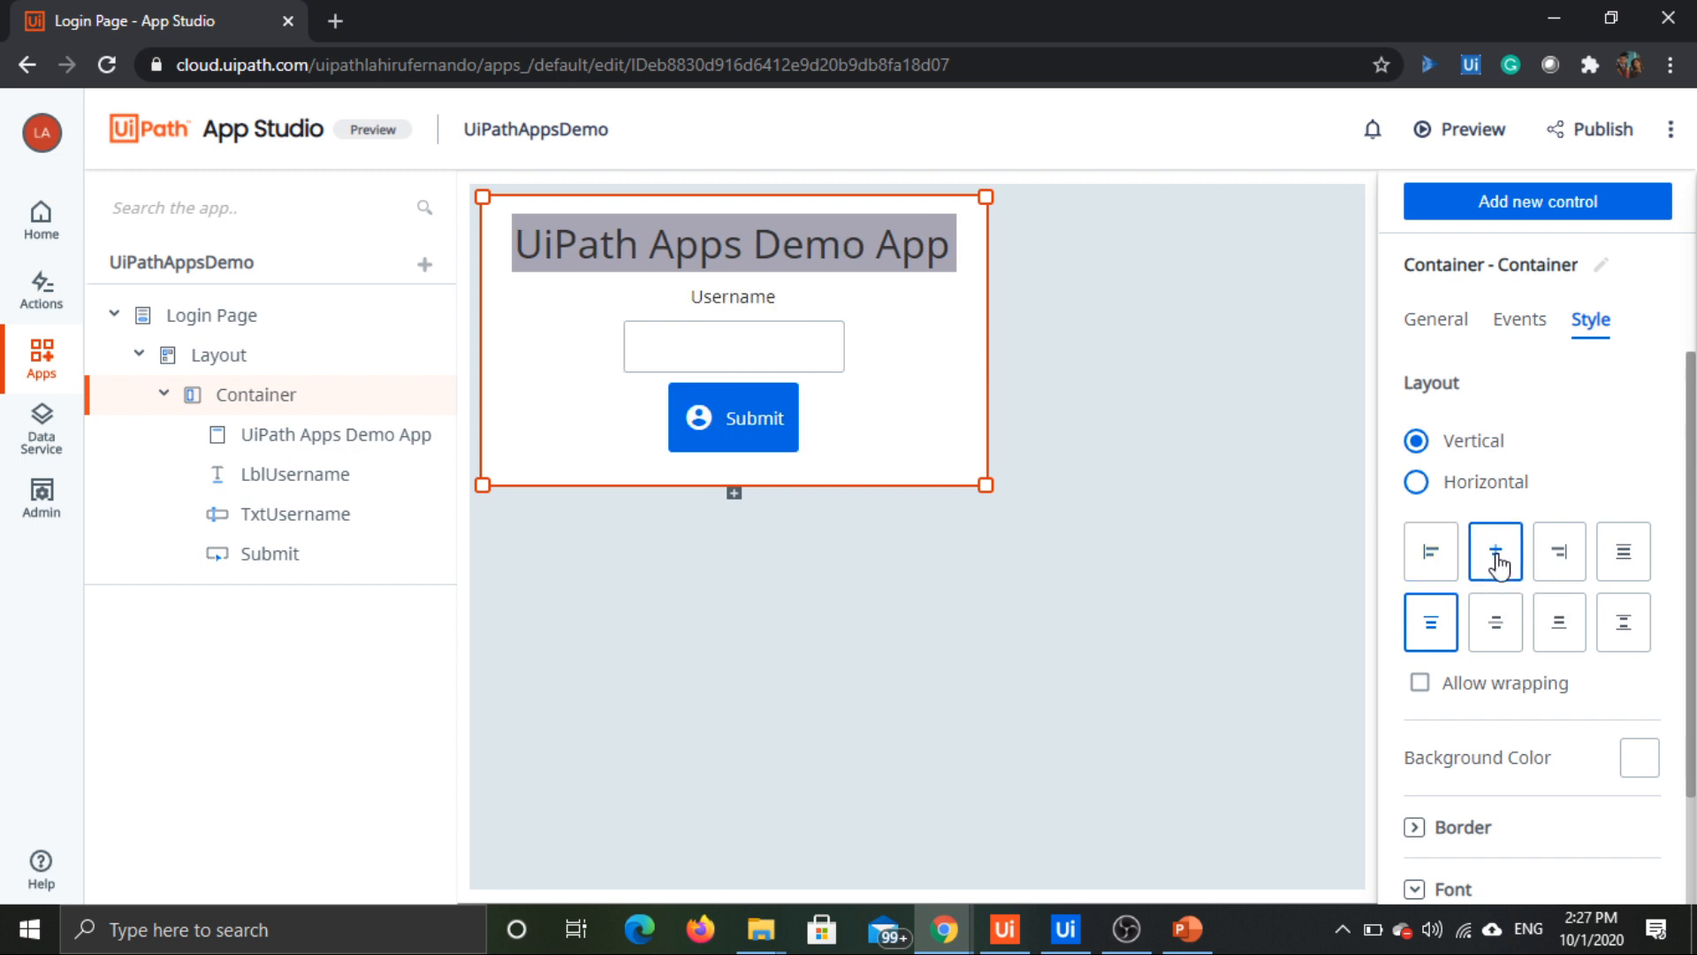
Step: Try other alignment and distribution options for the container's controls in the vertical and horizontal layouts
left_click(1515, 638)
left_click(1557, 628)
left_click(1623, 626)
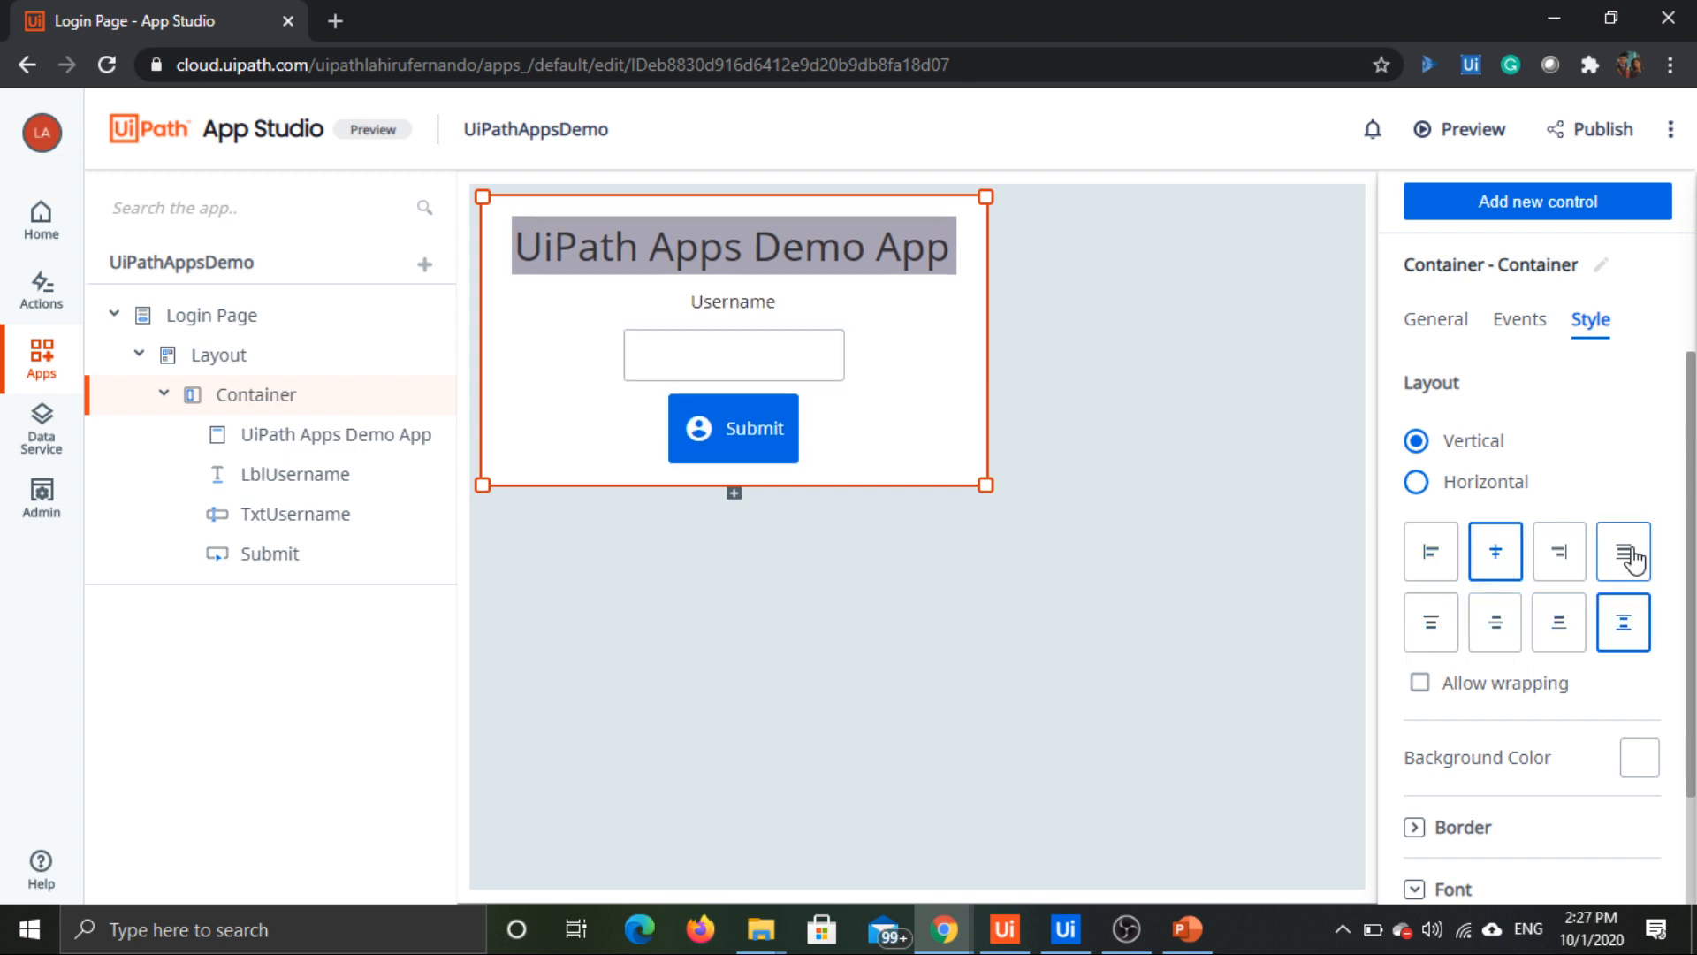
left_click(1633, 560)
left_click(1554, 558)
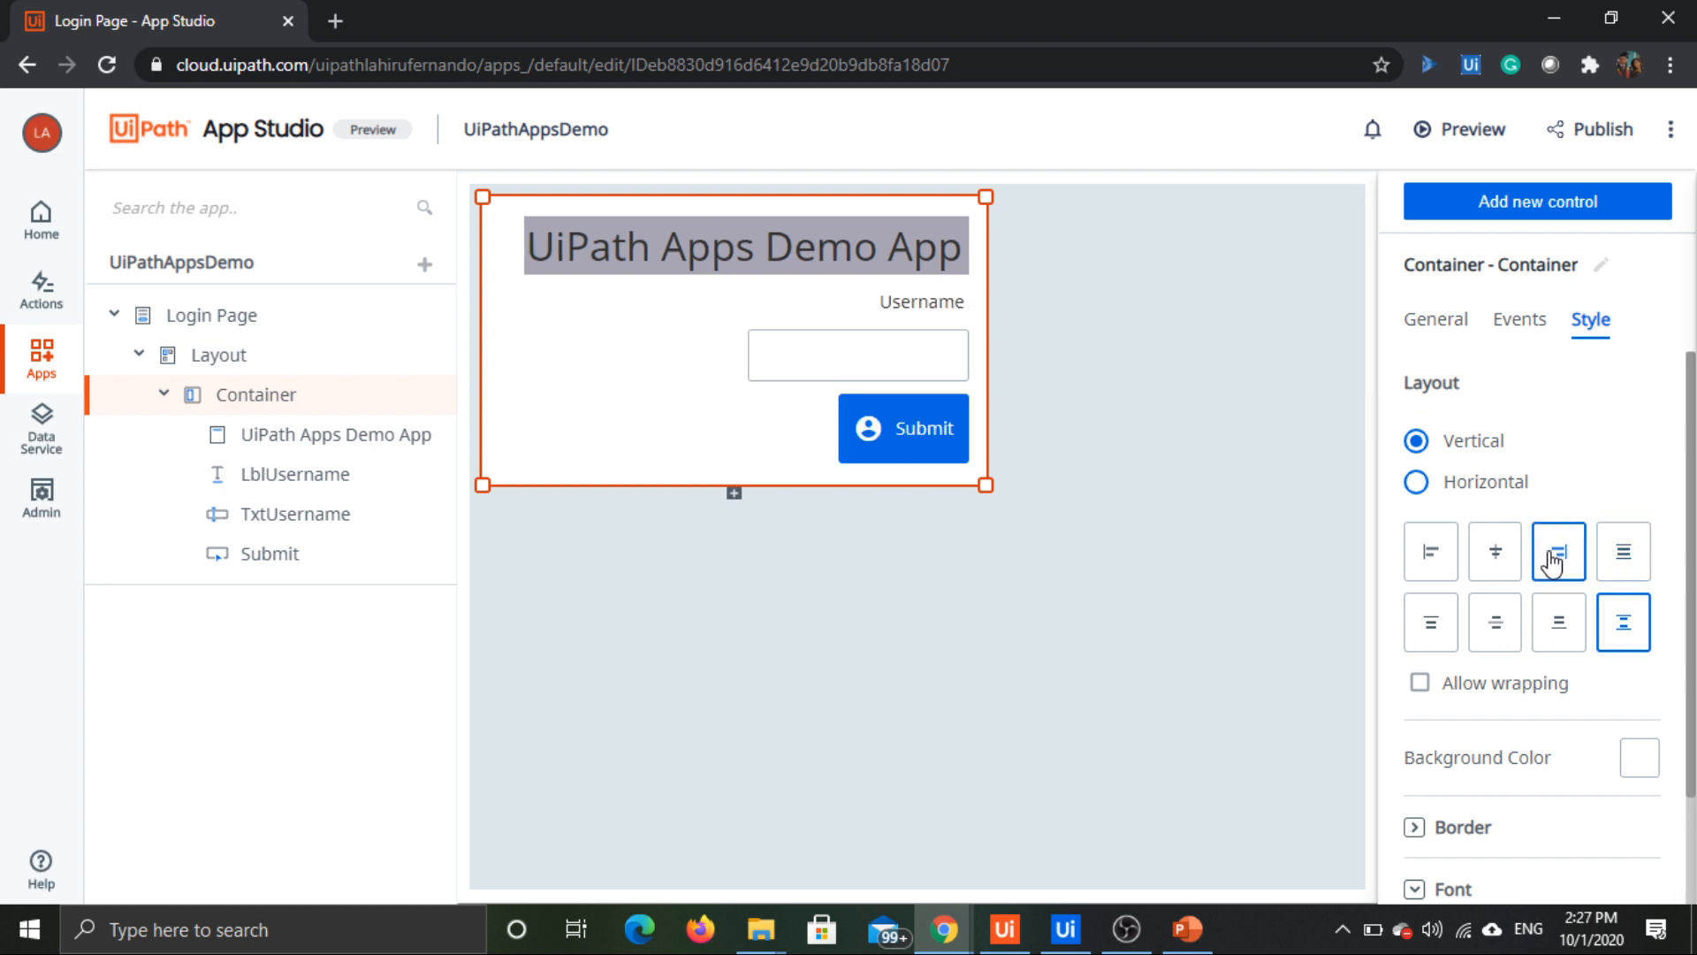
left_click(1503, 561)
left_click(1523, 487)
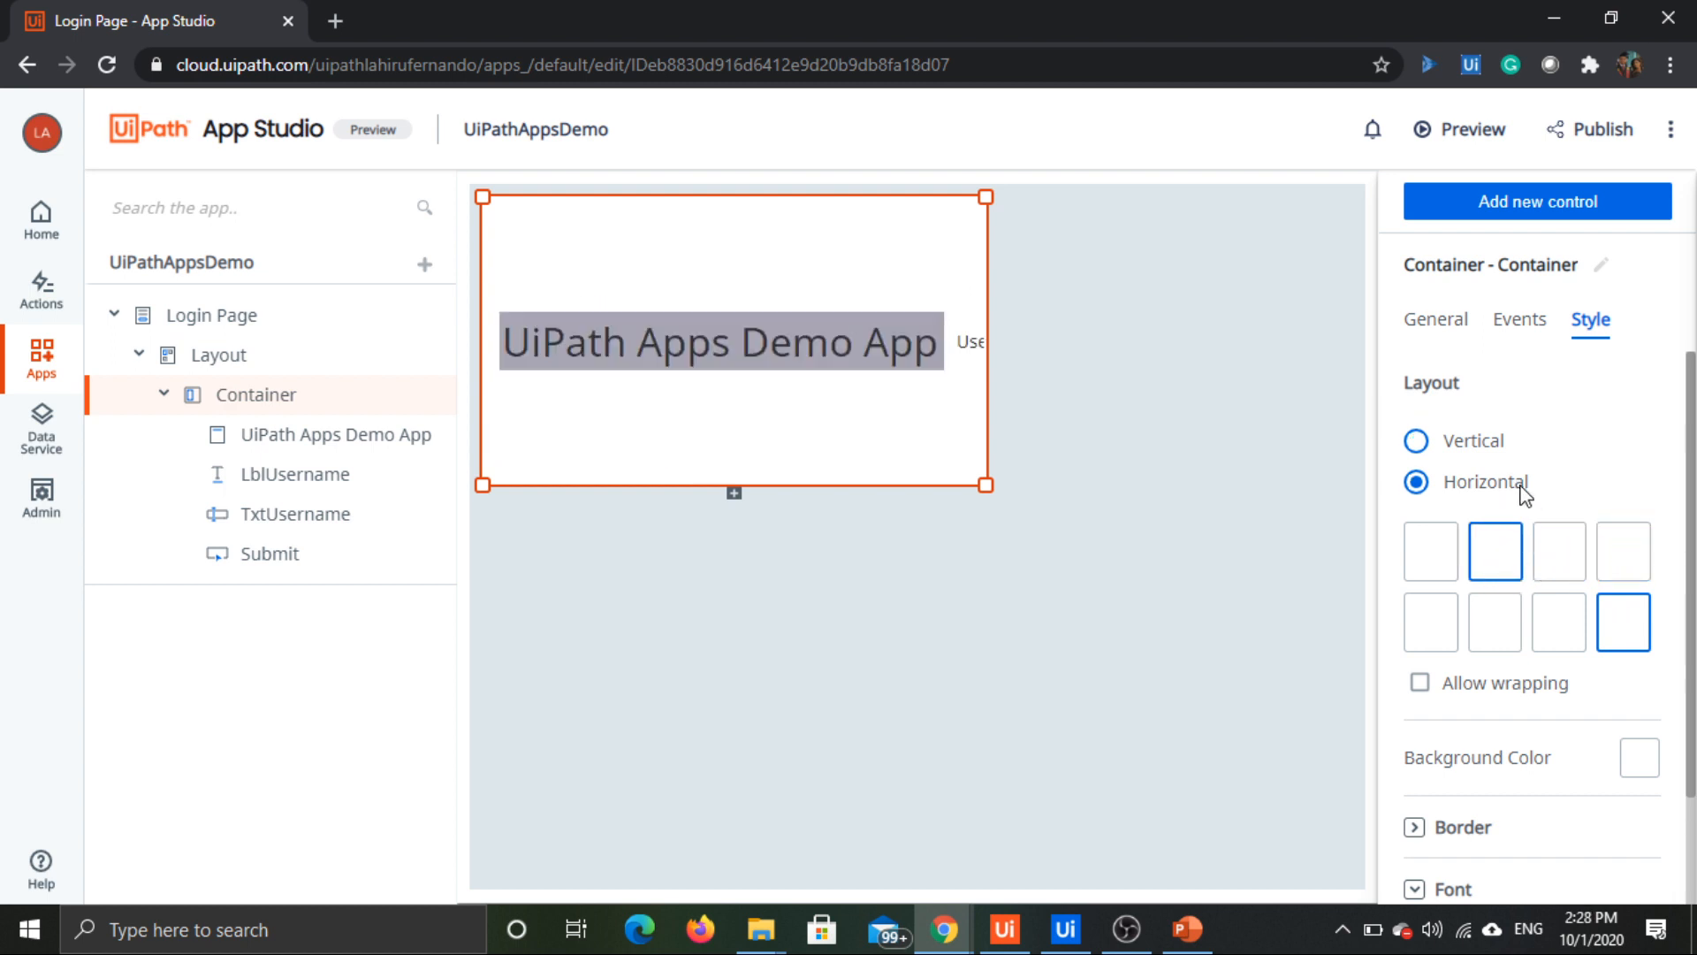
left_click(1559, 549)
left_click(1622, 566)
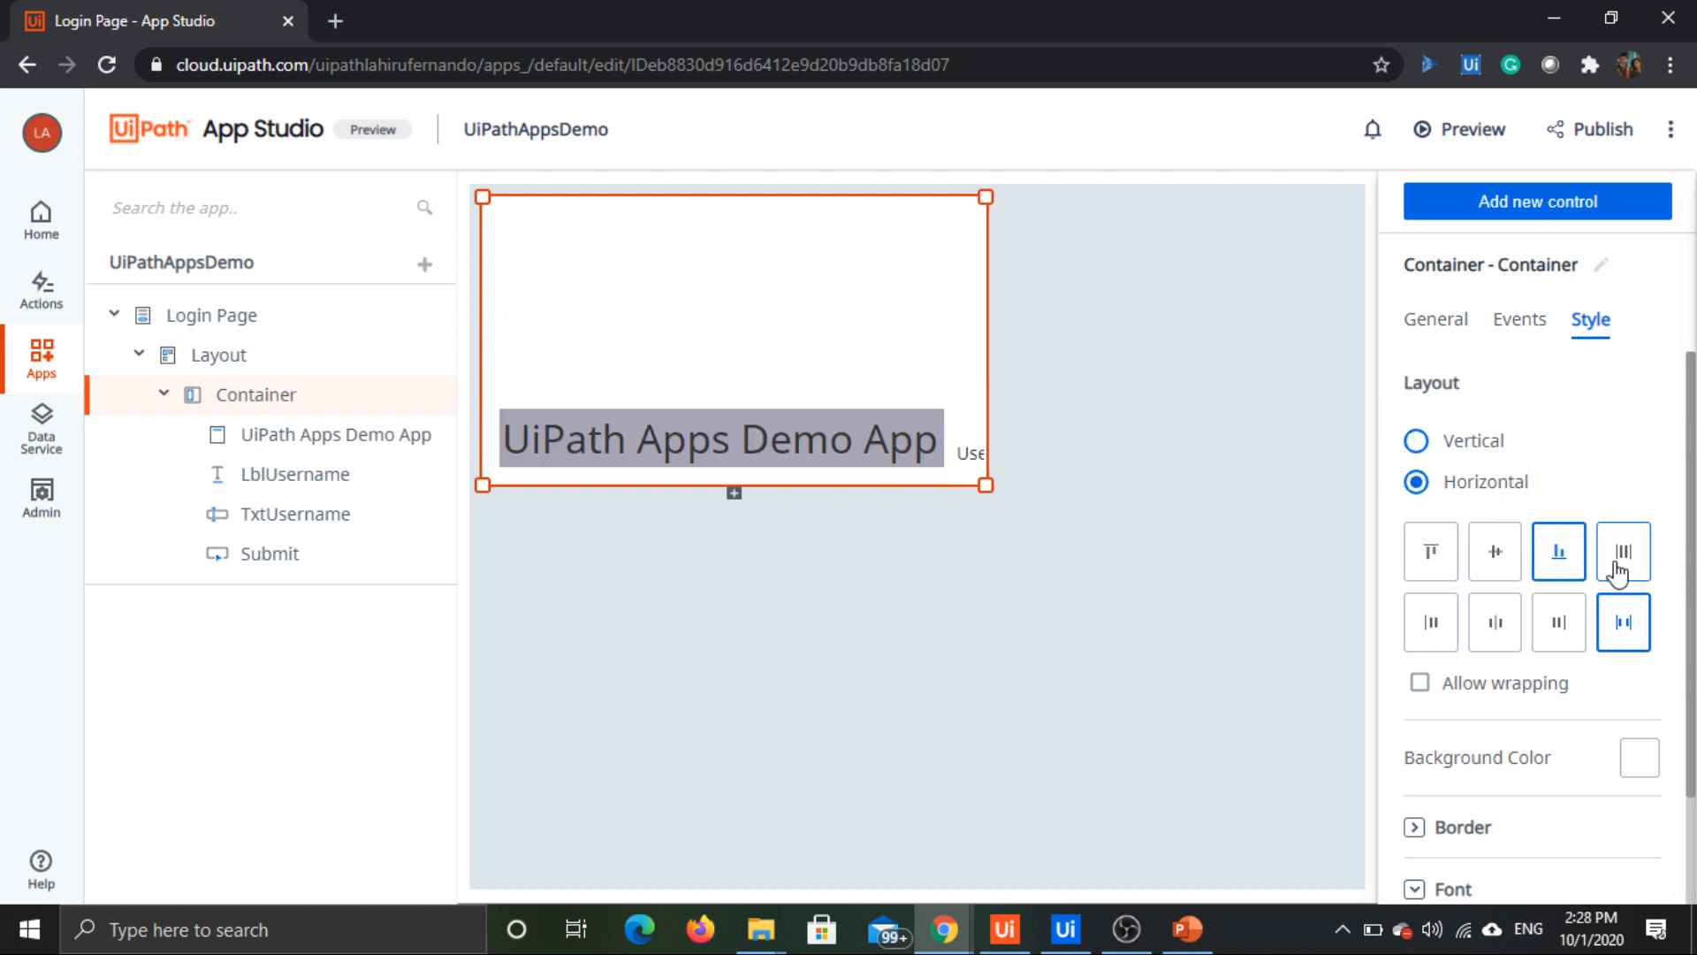
left_click(1557, 632)
Step: Set the container's layout to Vertical with its controls centred both horizontally and vertically
left_click(1456, 444)
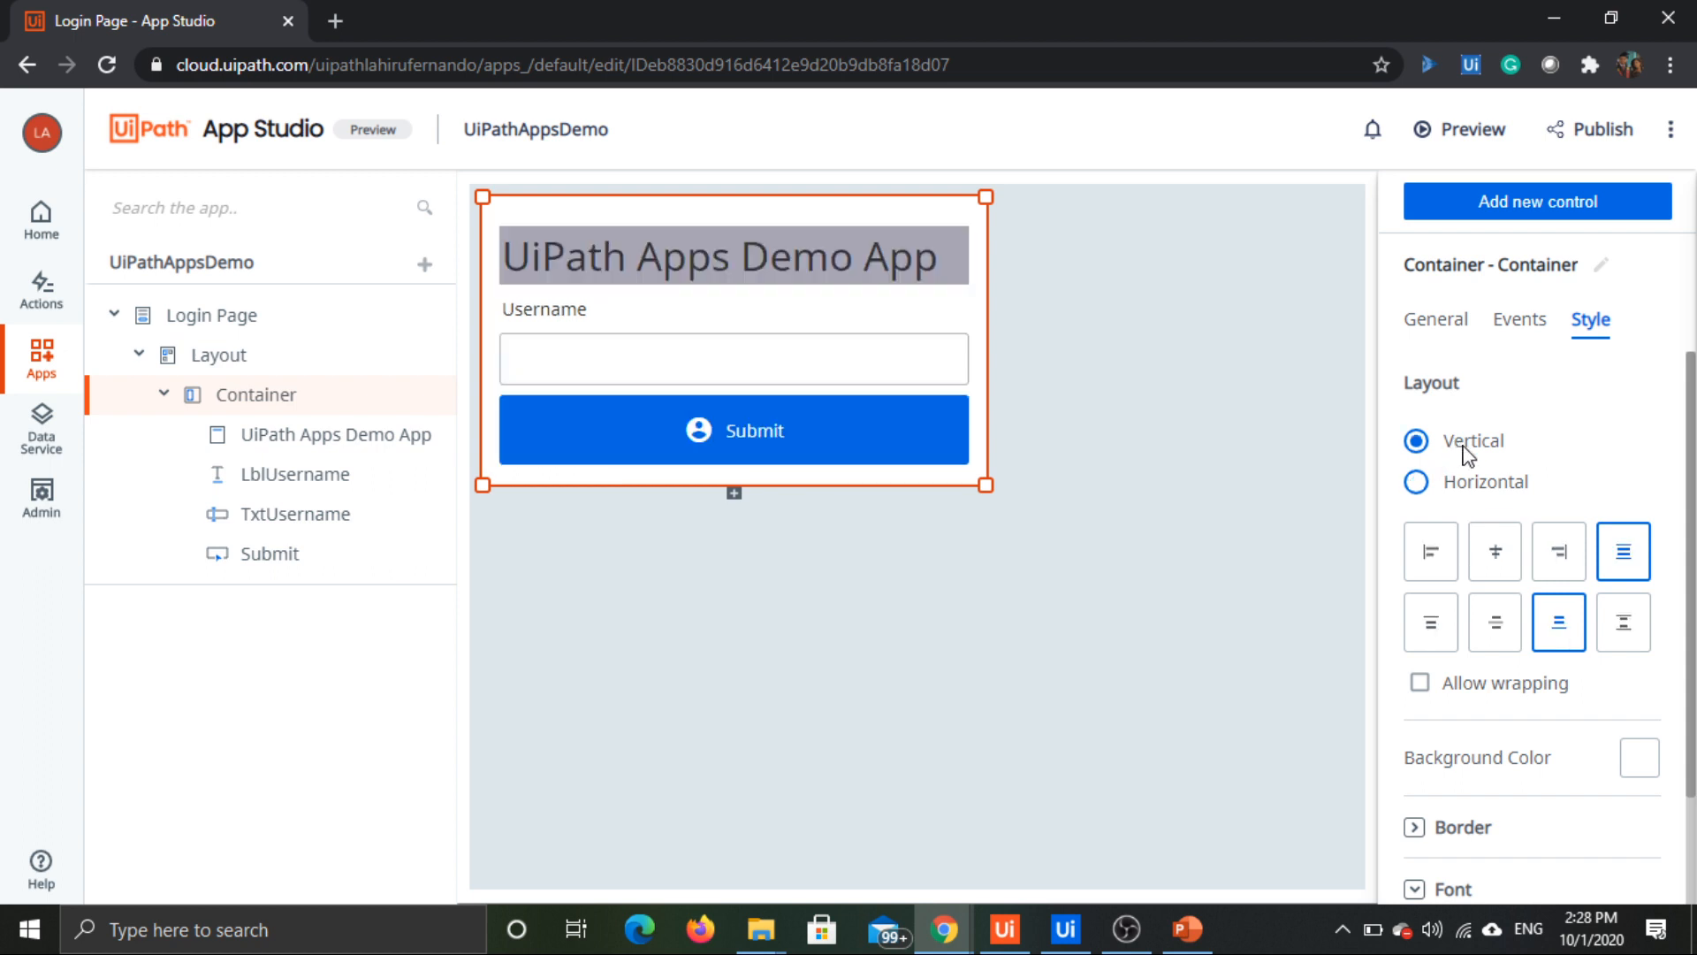
left_click(1505, 552)
left_click(1502, 629)
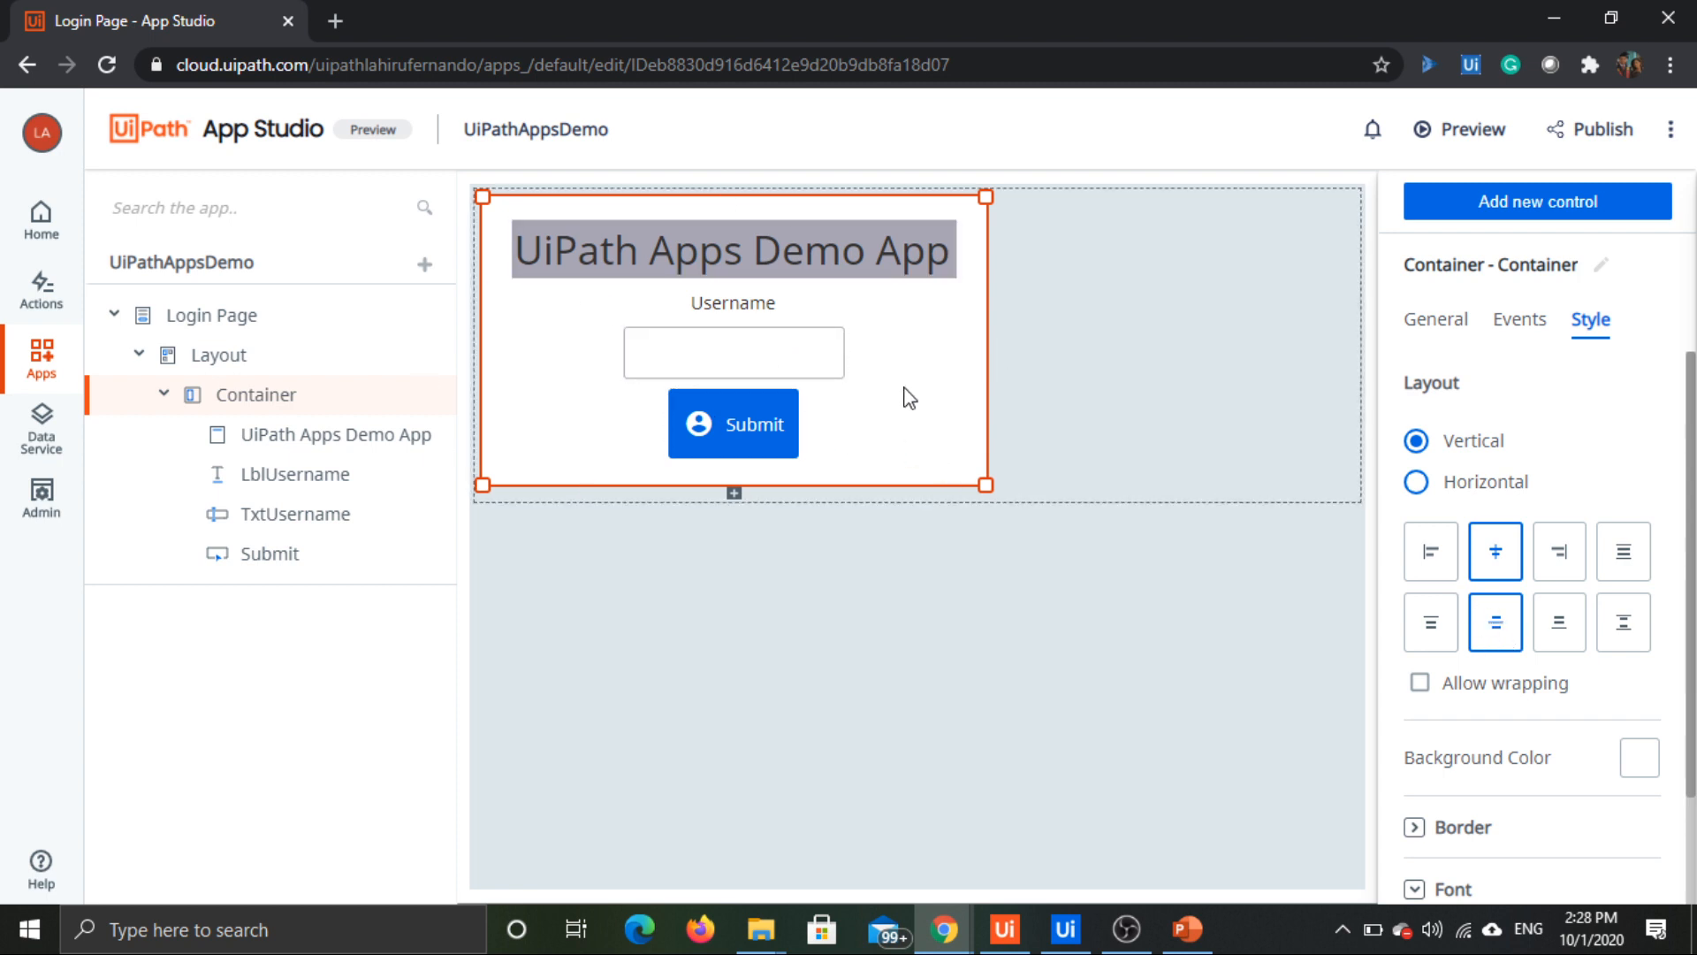
left_click(1051, 347)
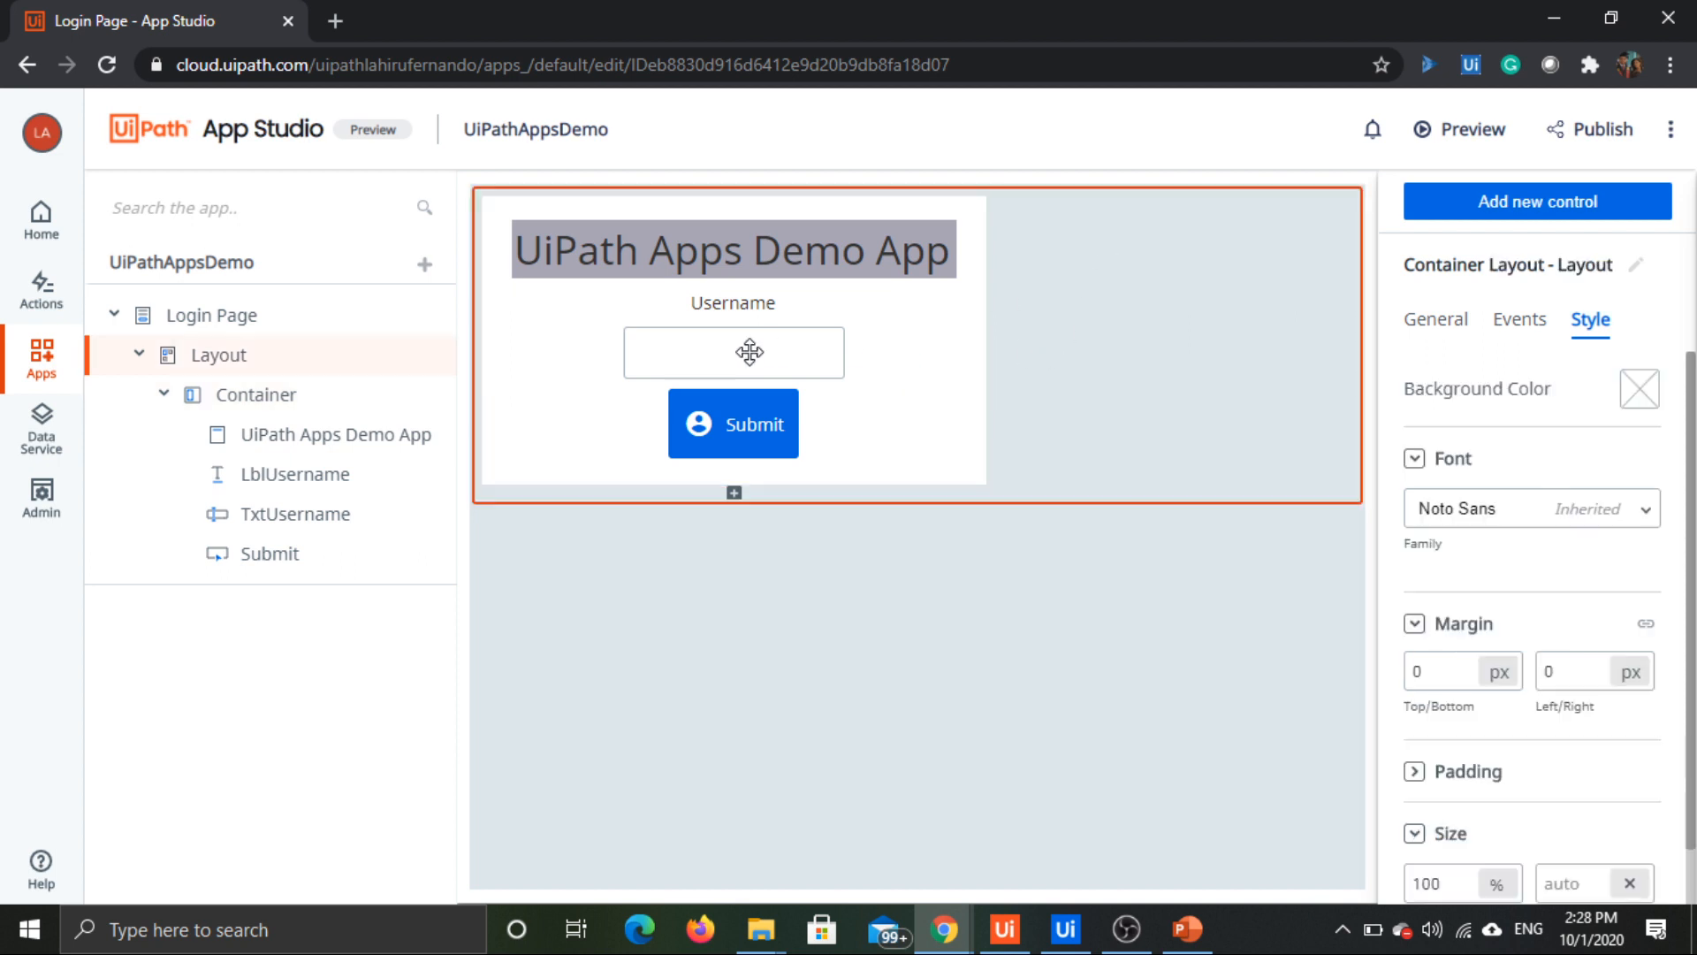
Step: Create an app variable named Username from the value binding settings of the TxtUsername textbox
left_click(750, 352)
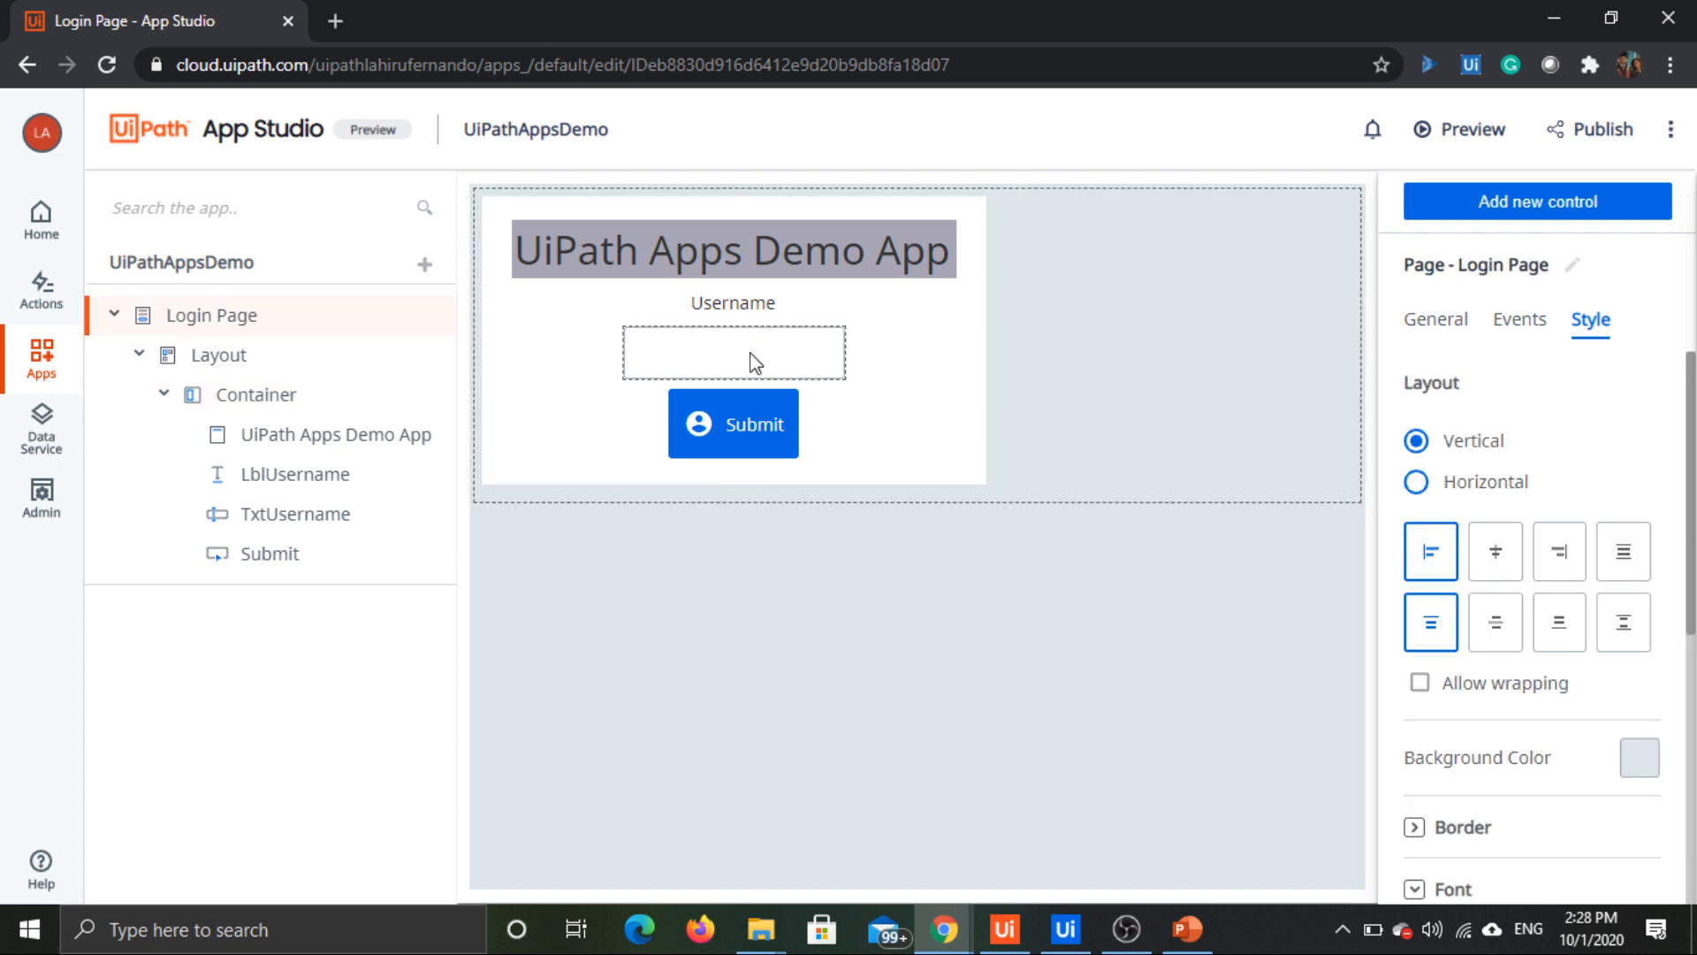
left_click(670, 354)
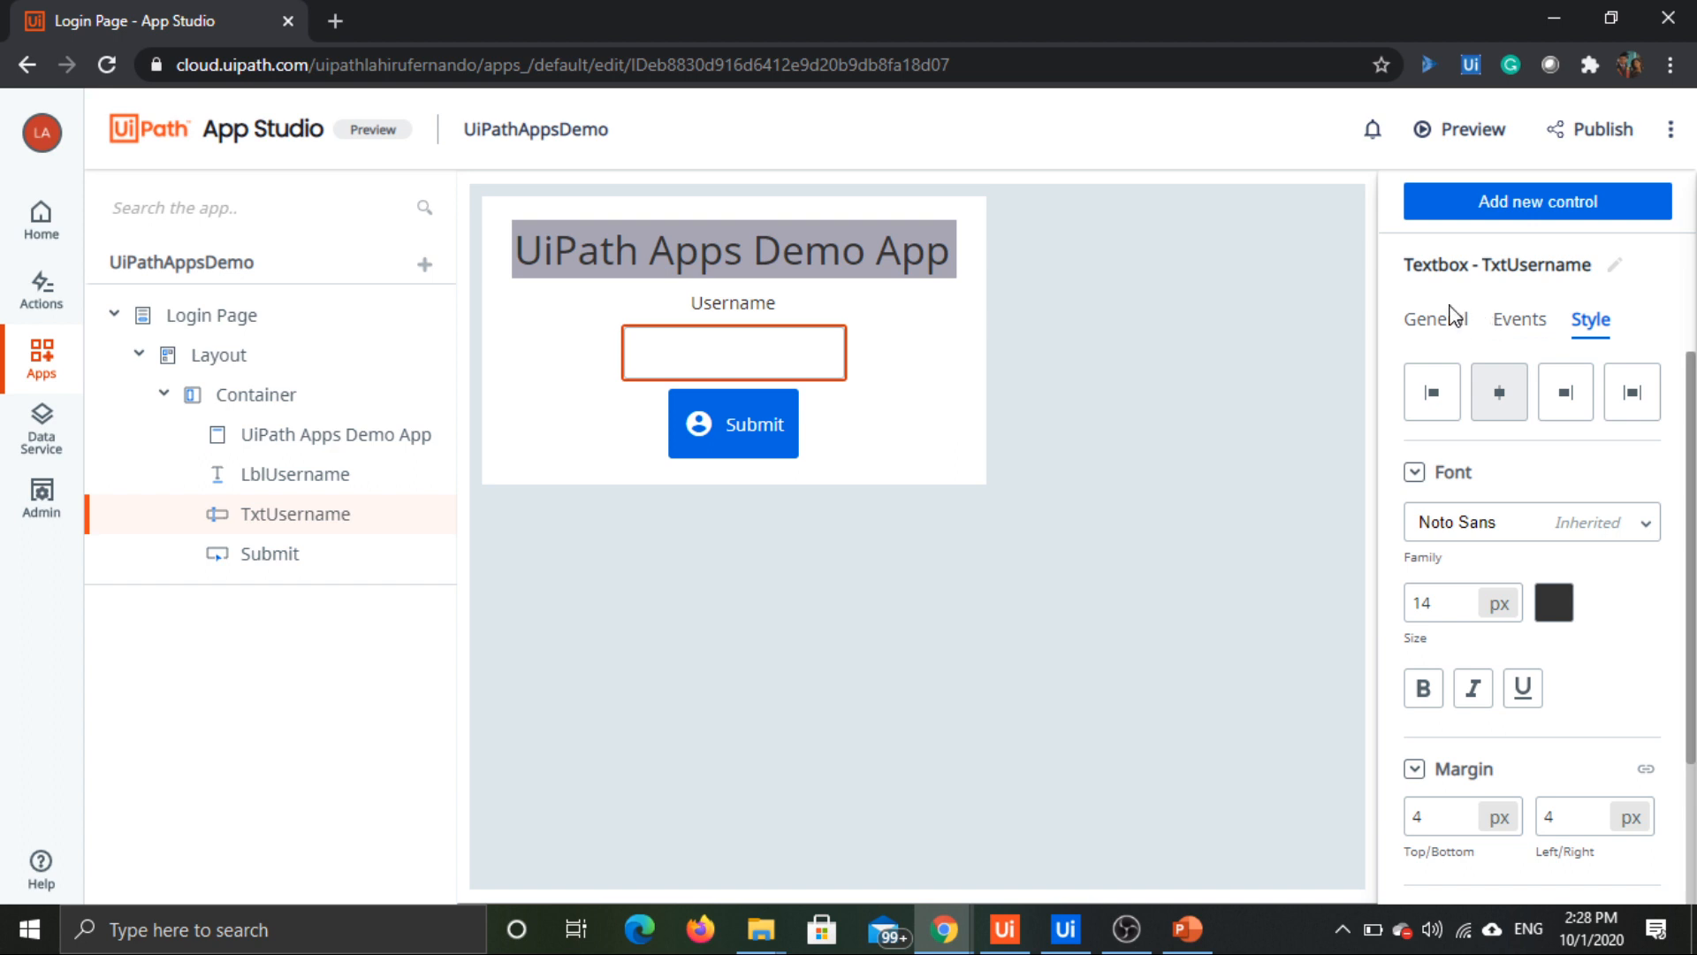
left_click(1433, 327)
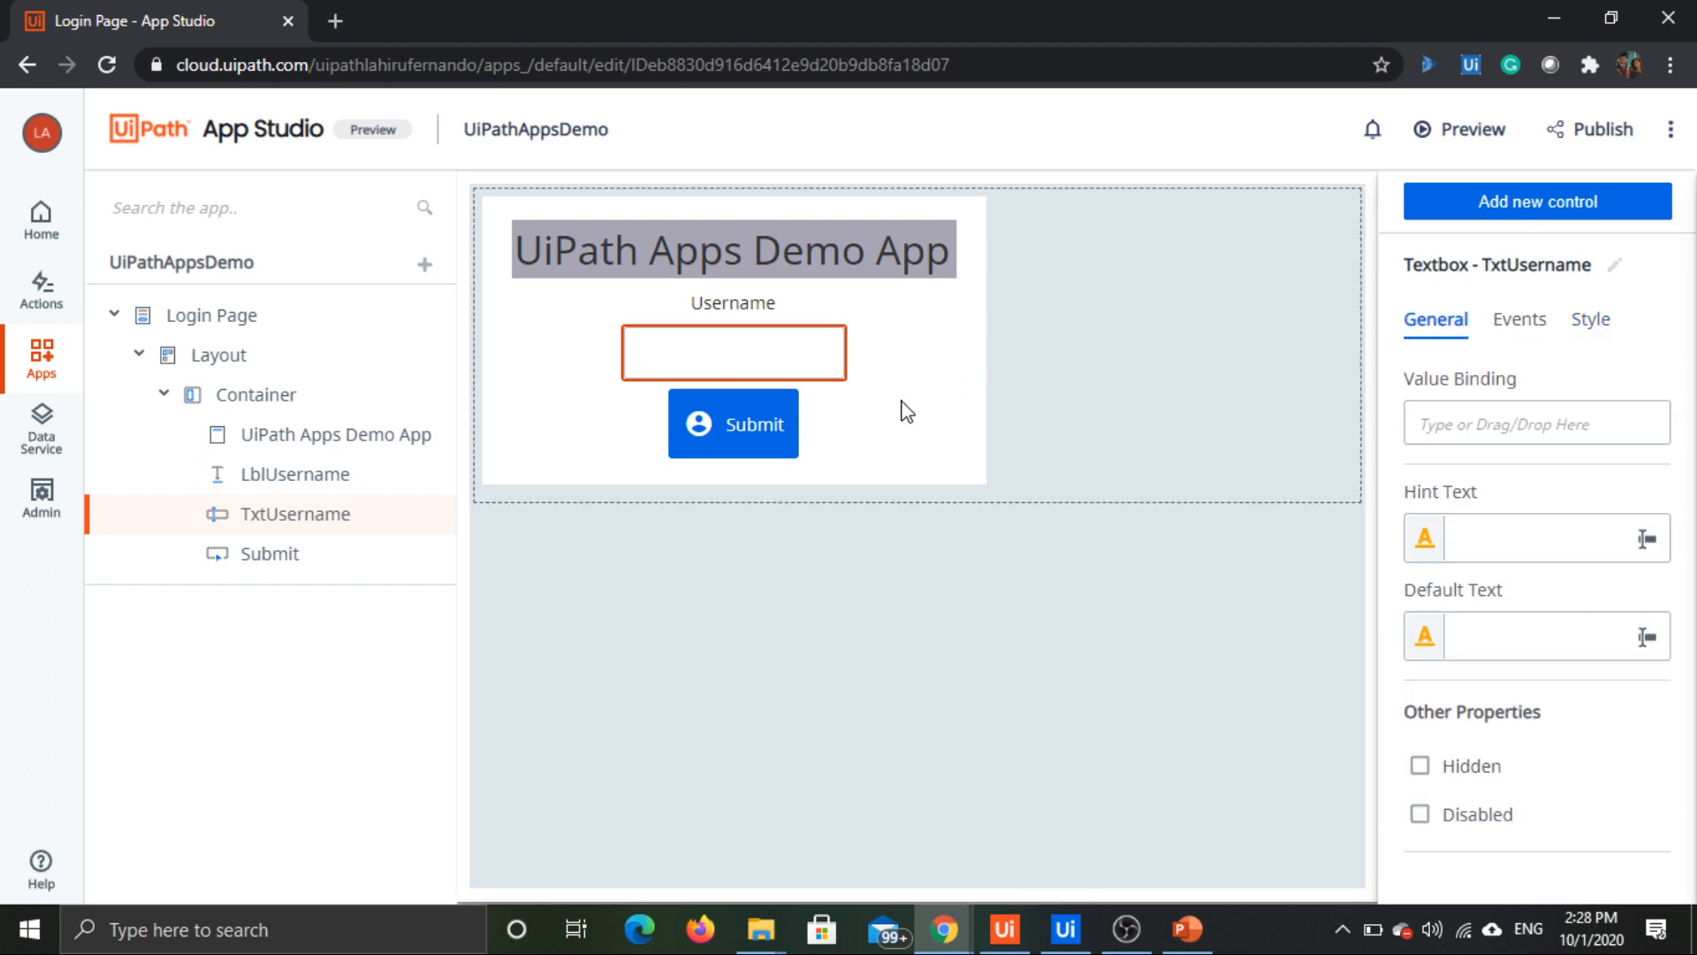
left_click(781, 355)
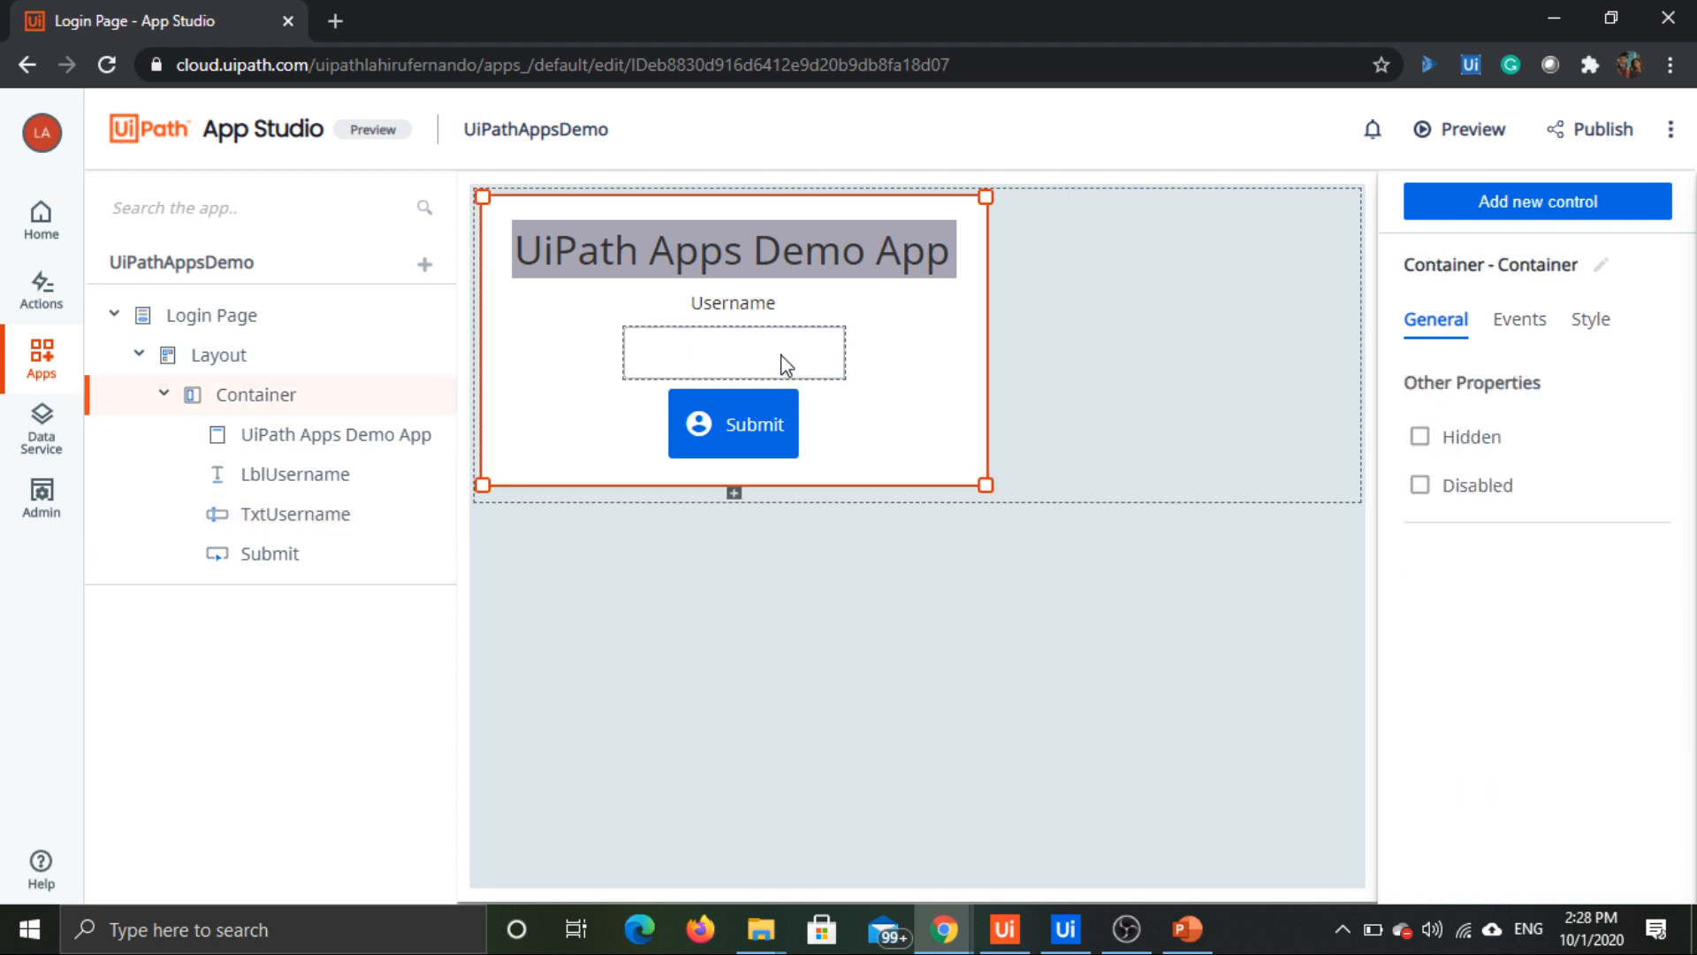
left_click(781, 354)
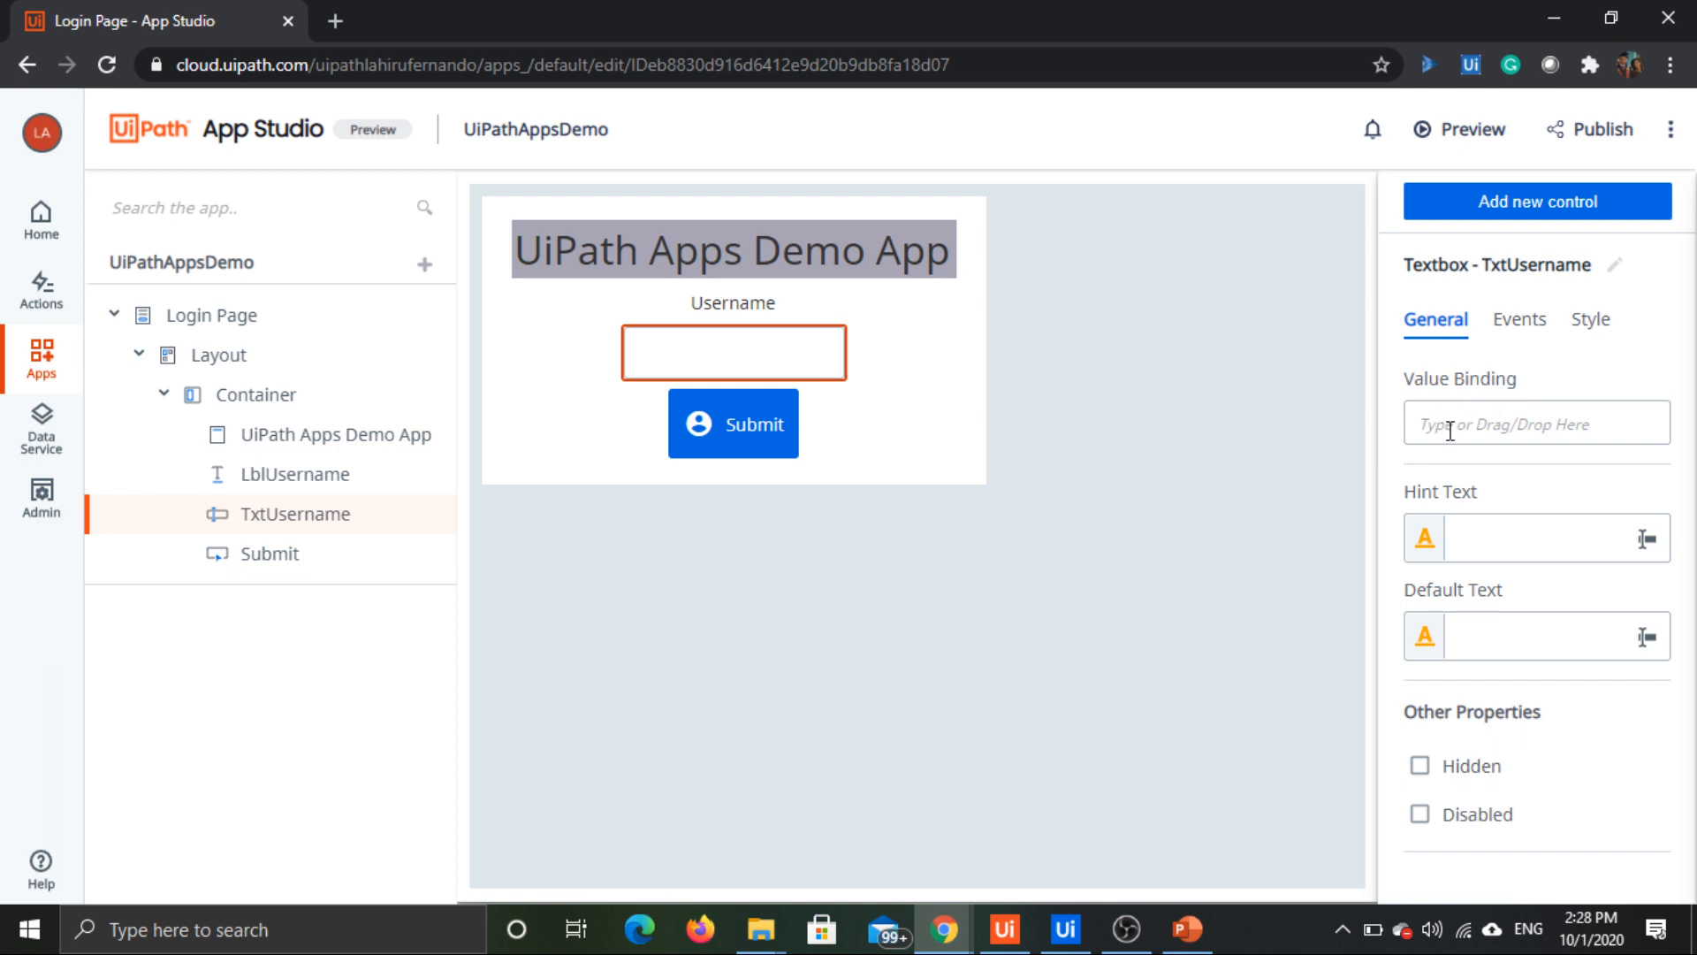
left_click(1450, 428)
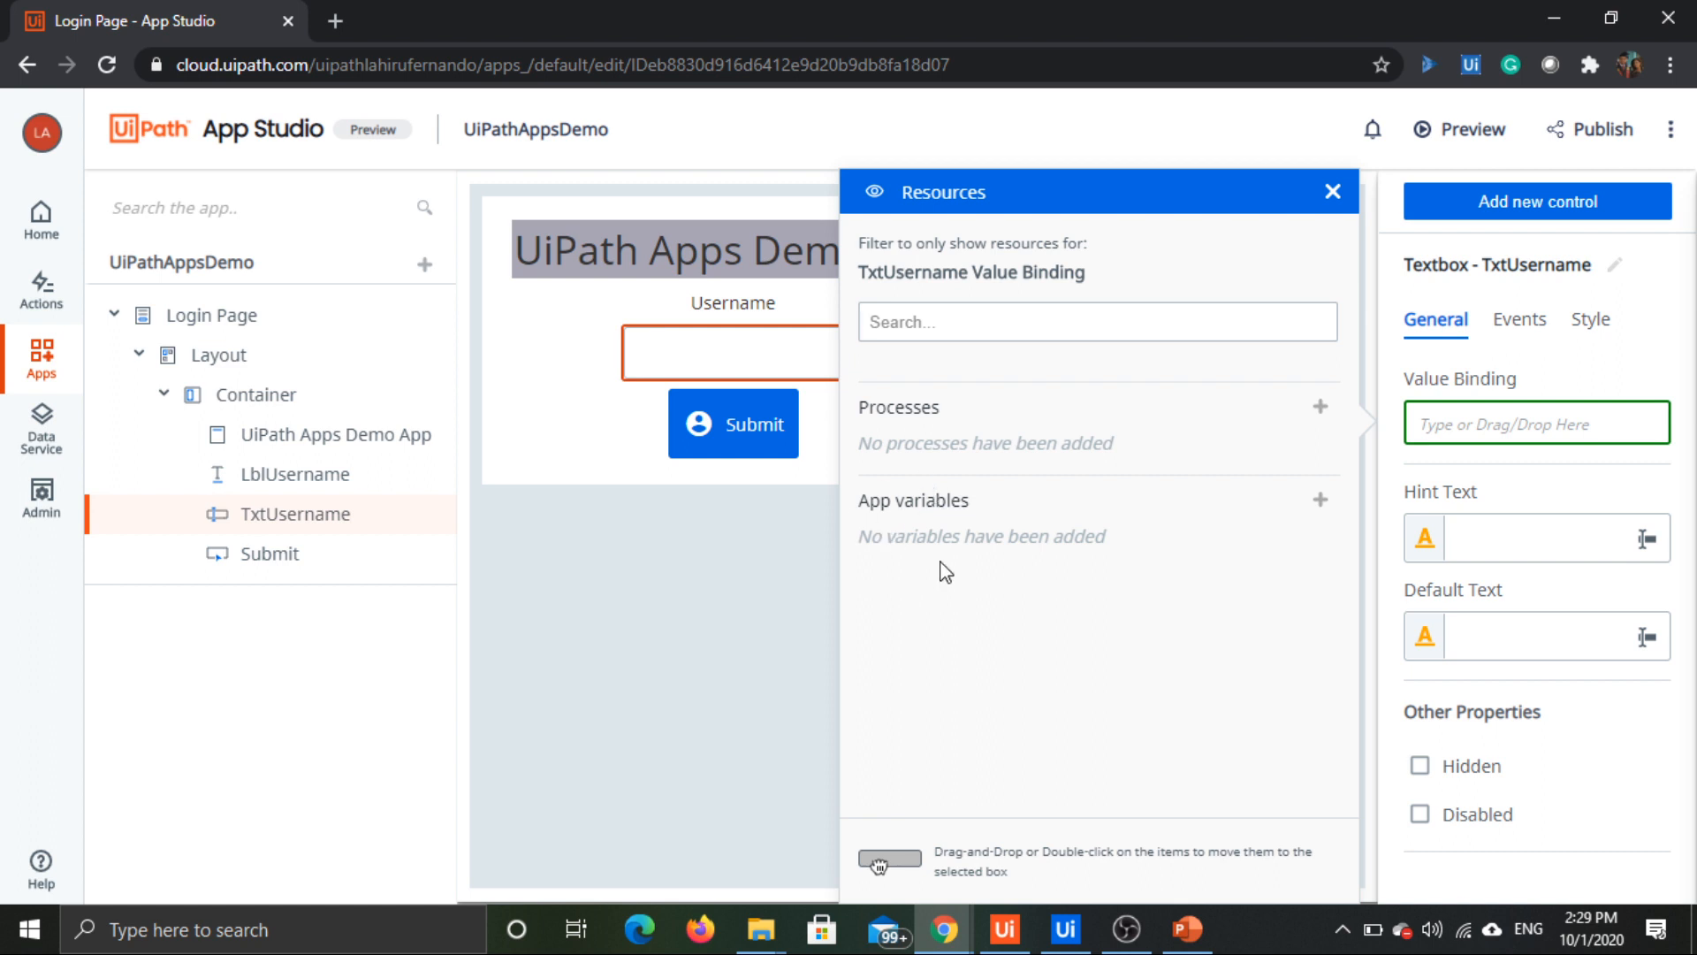
left_click(1320, 502)
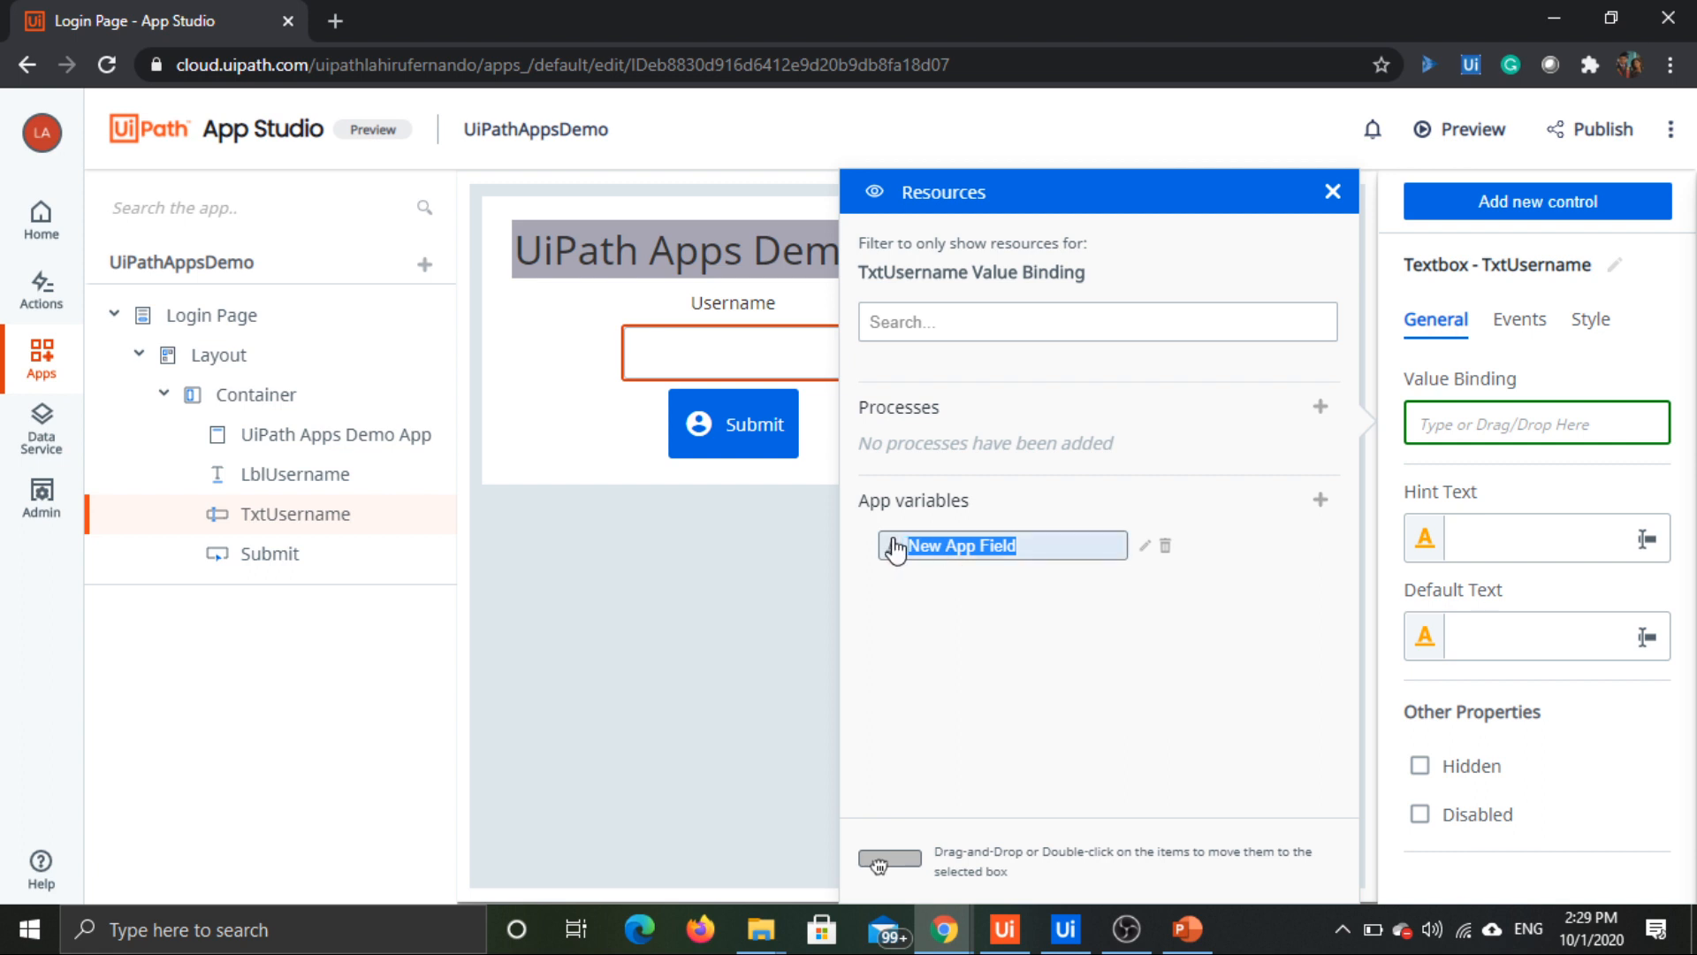
type("Username")
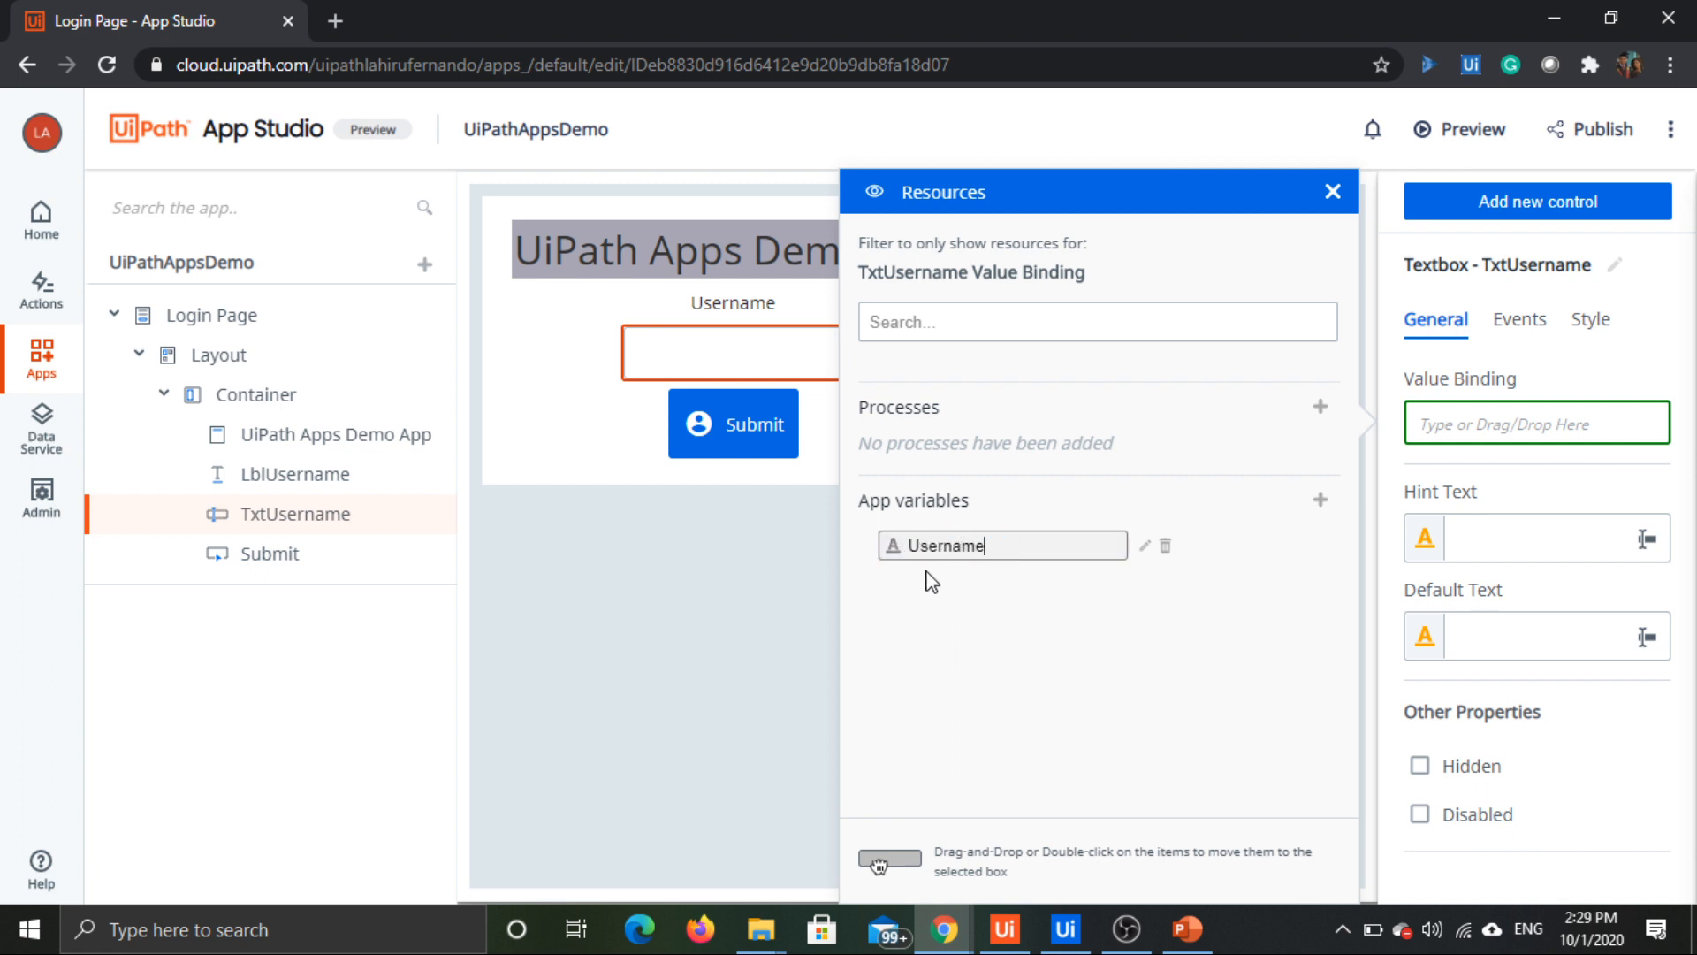
key("Return")
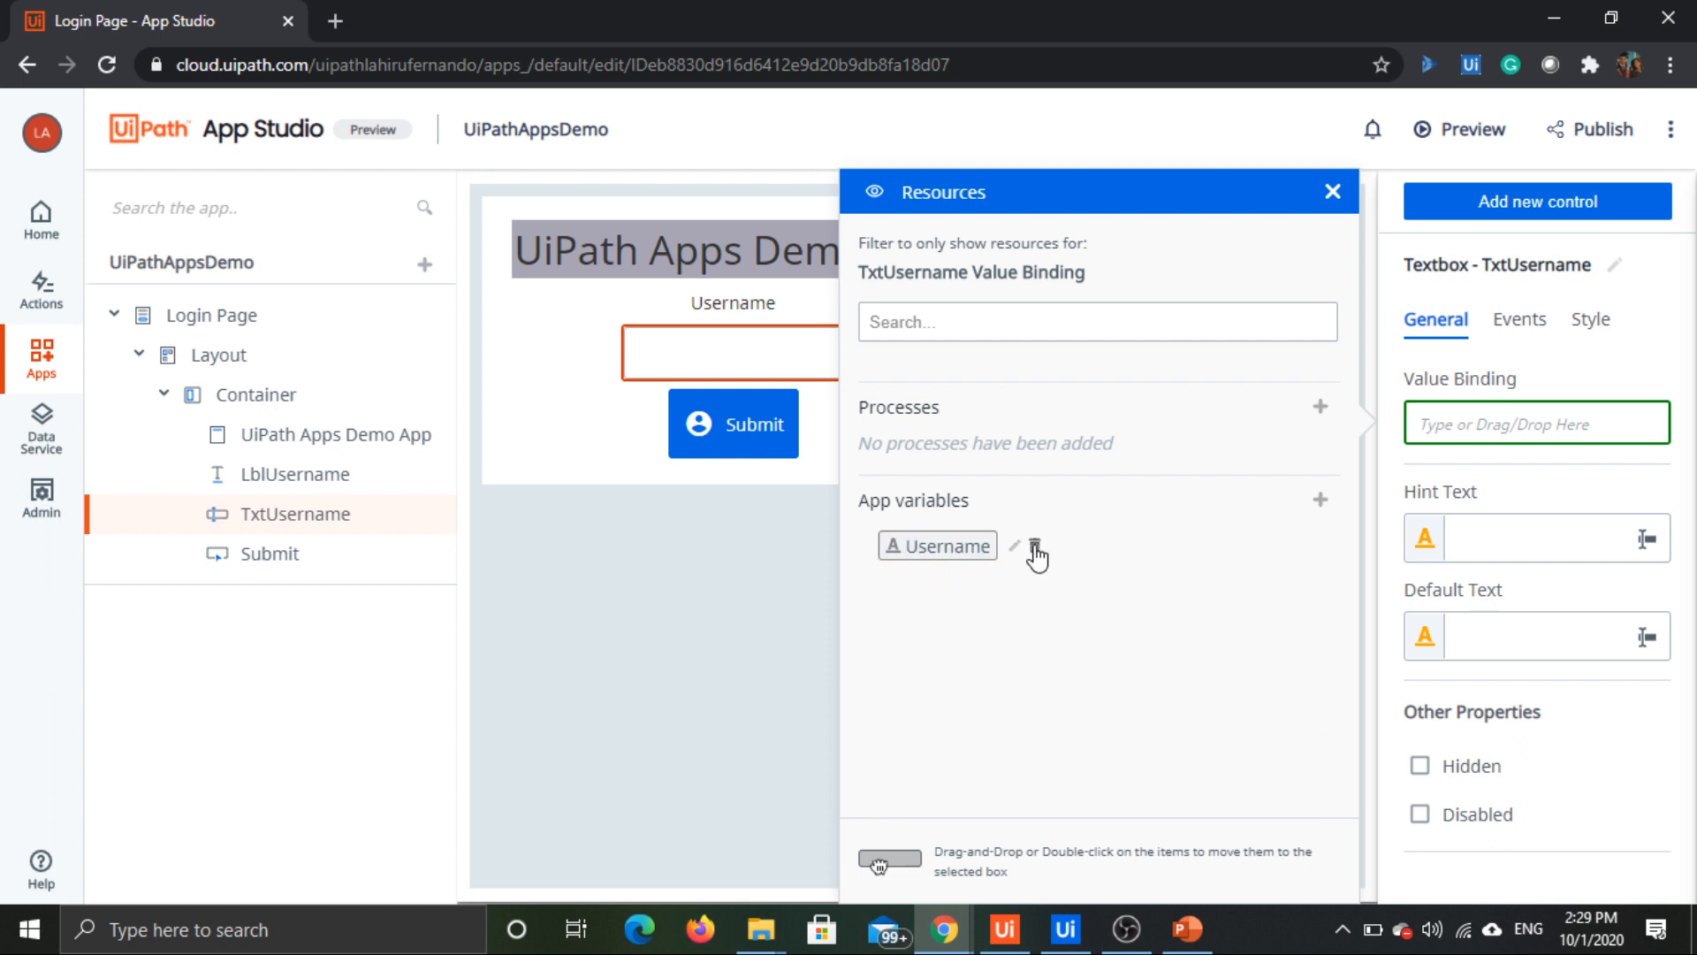
Step: Bind the value of the TxtUsername textbox to the Username app variable
left_click(1015, 545)
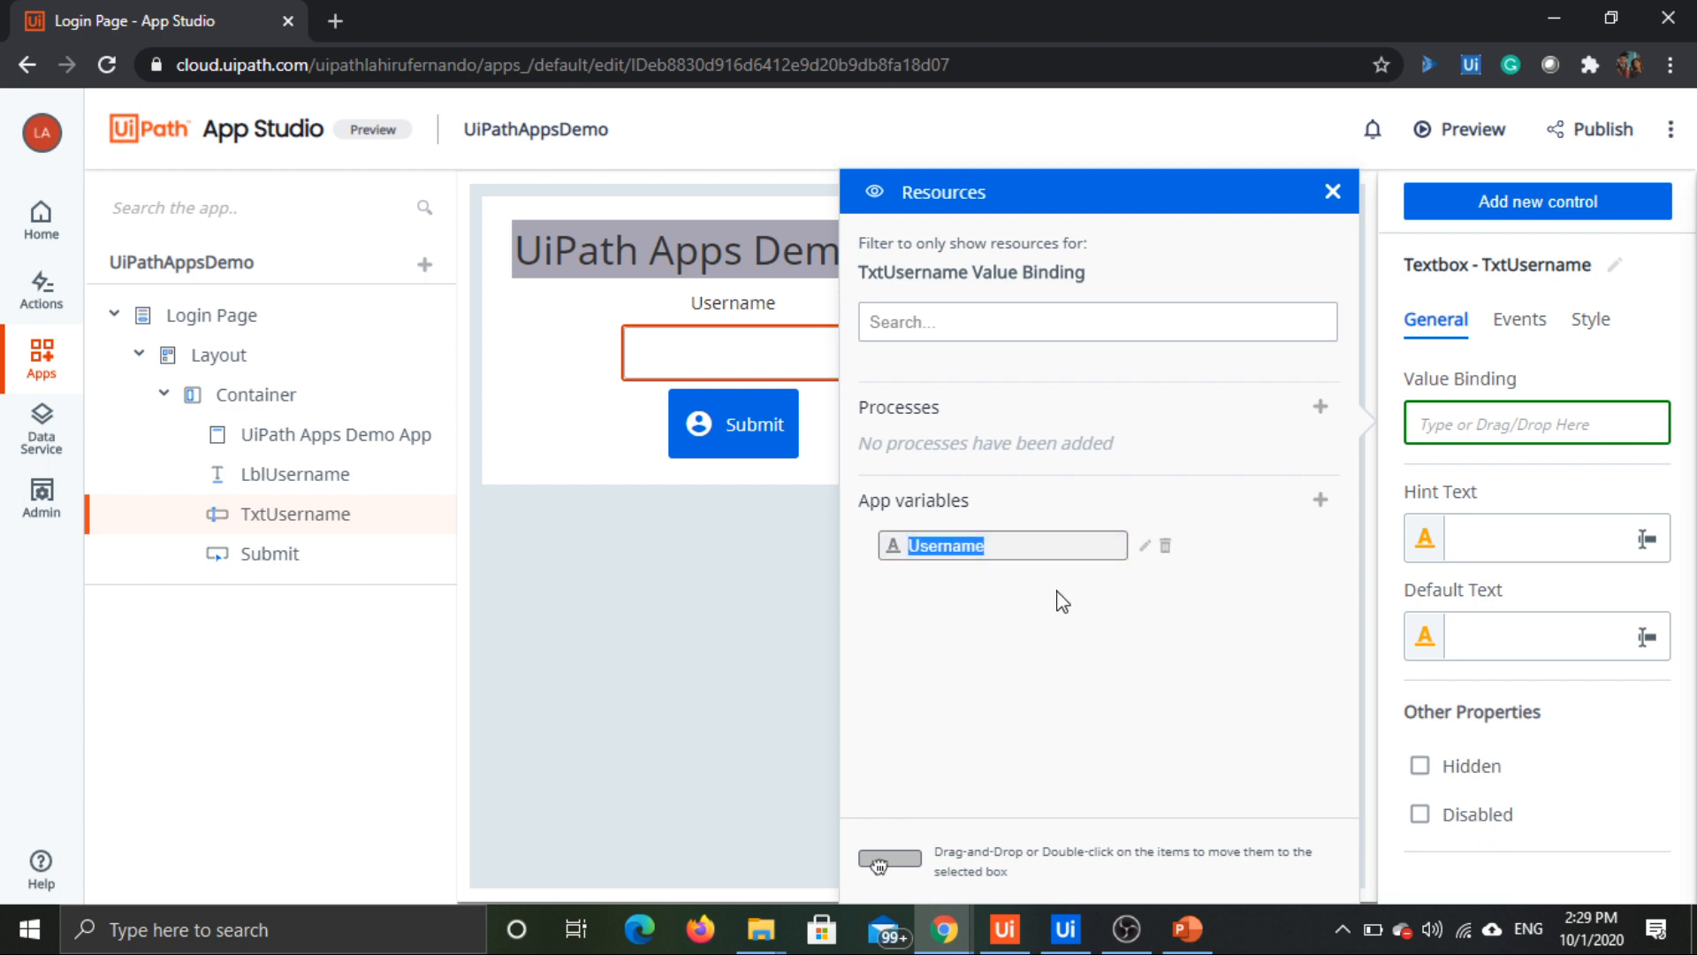
left_click(1187, 621)
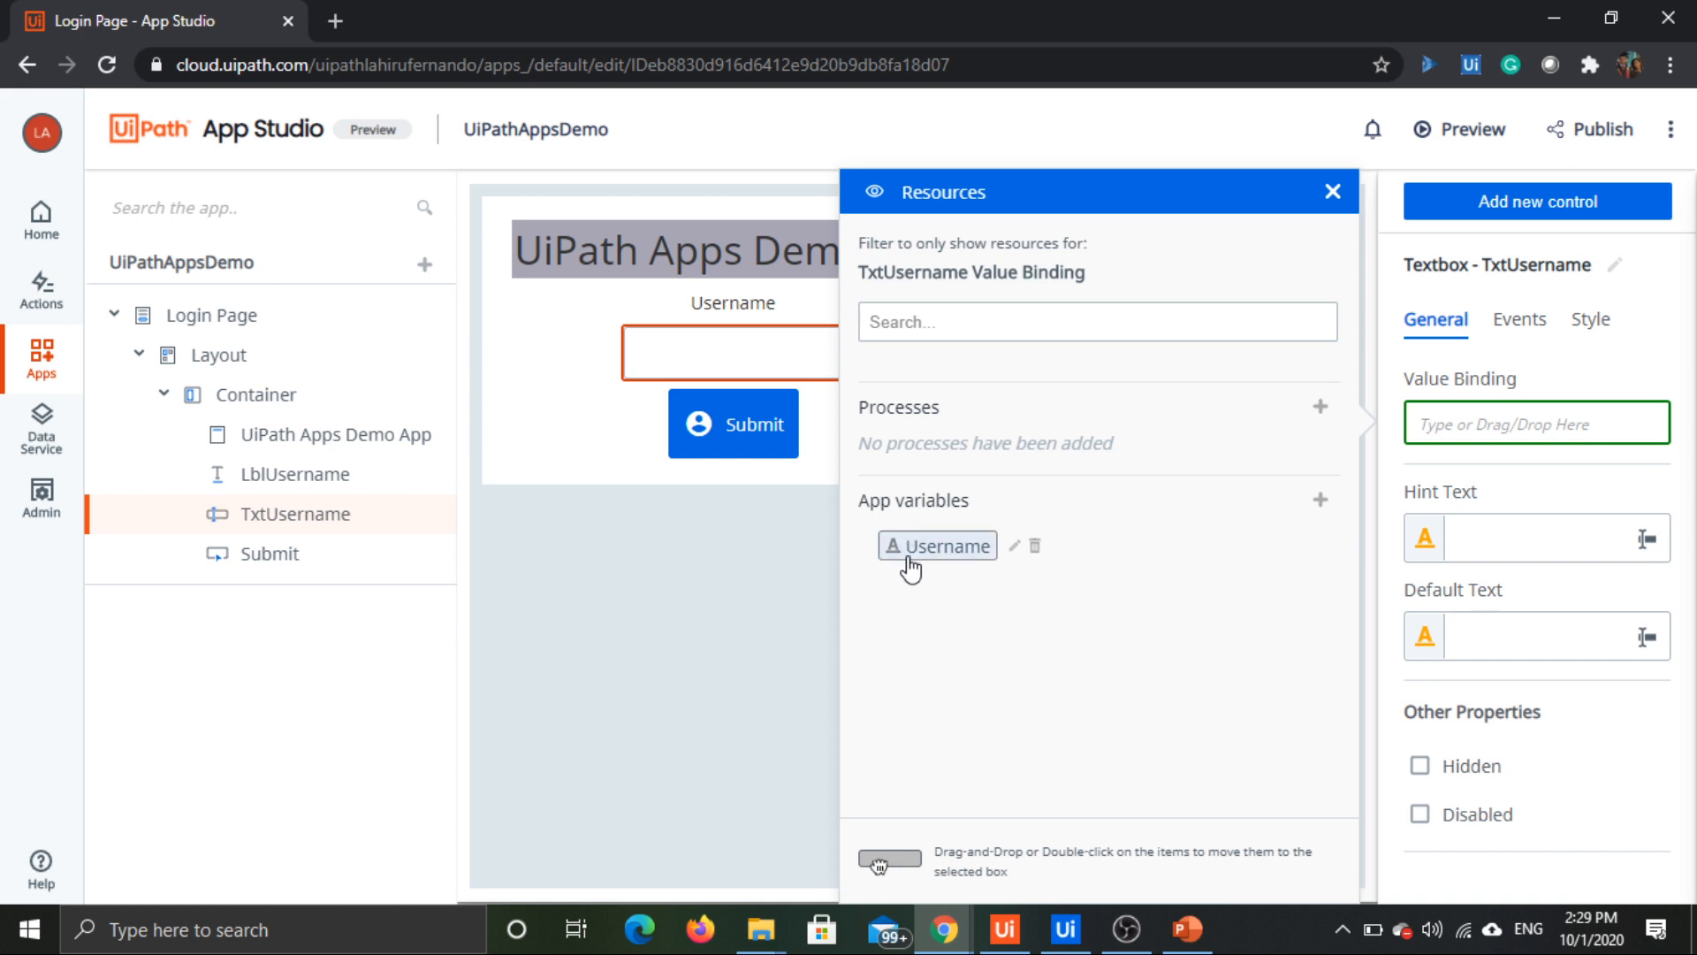
double_click(930, 552)
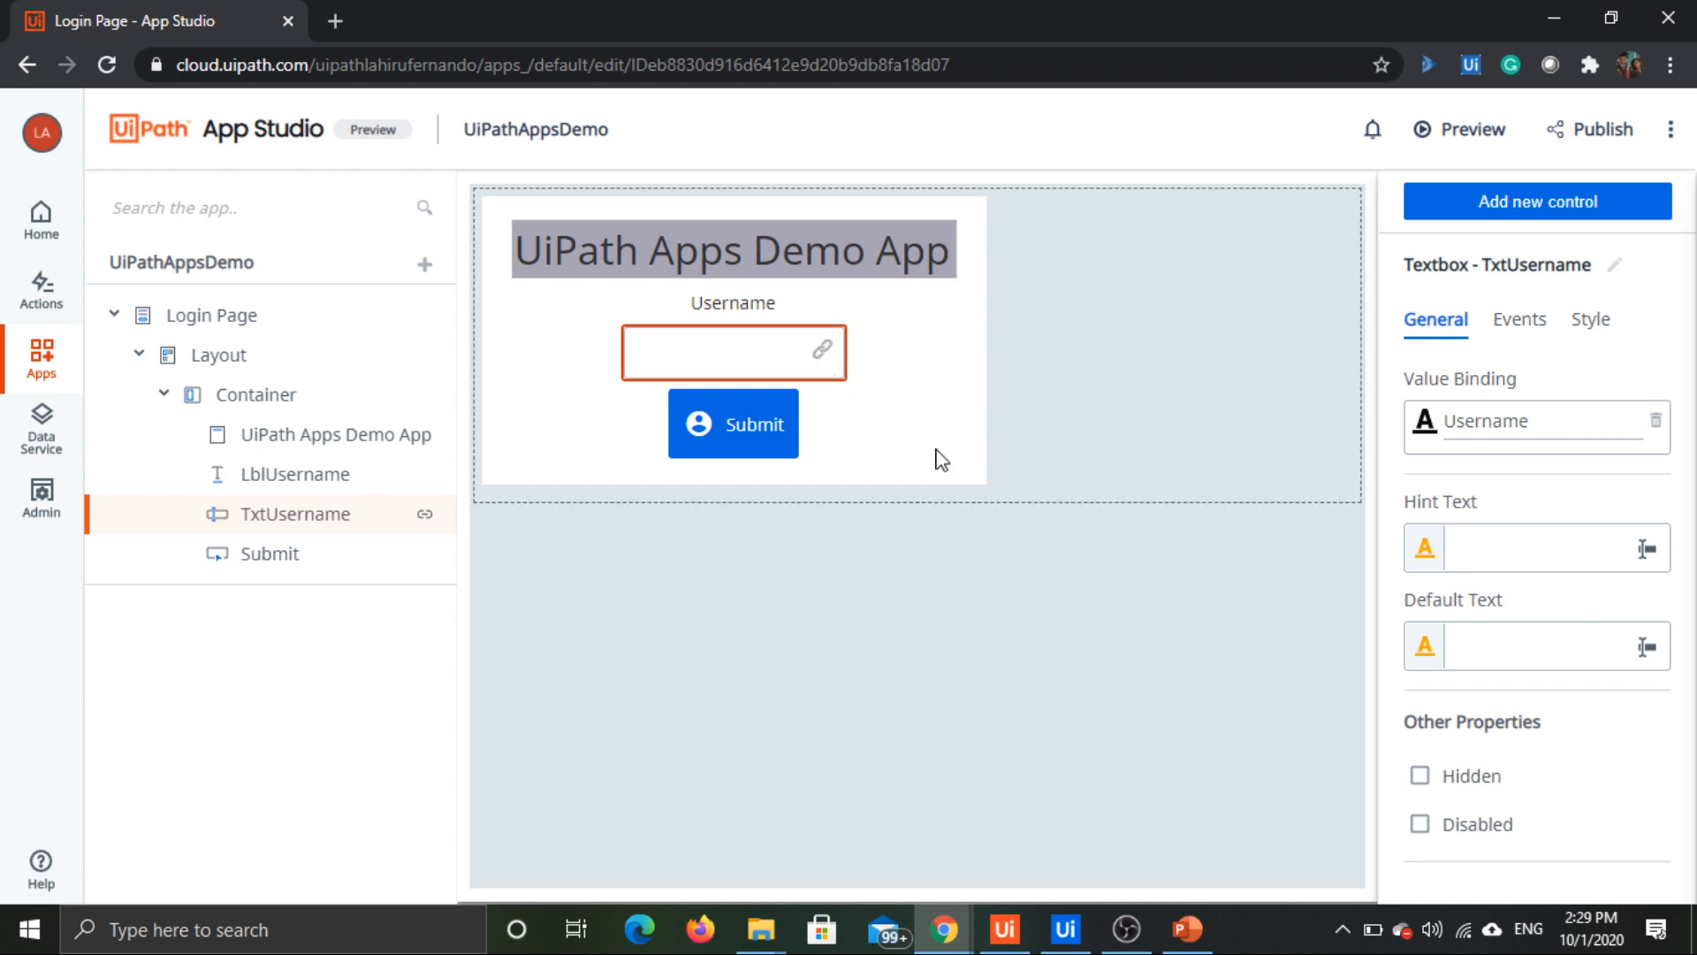
left_click(1494, 648)
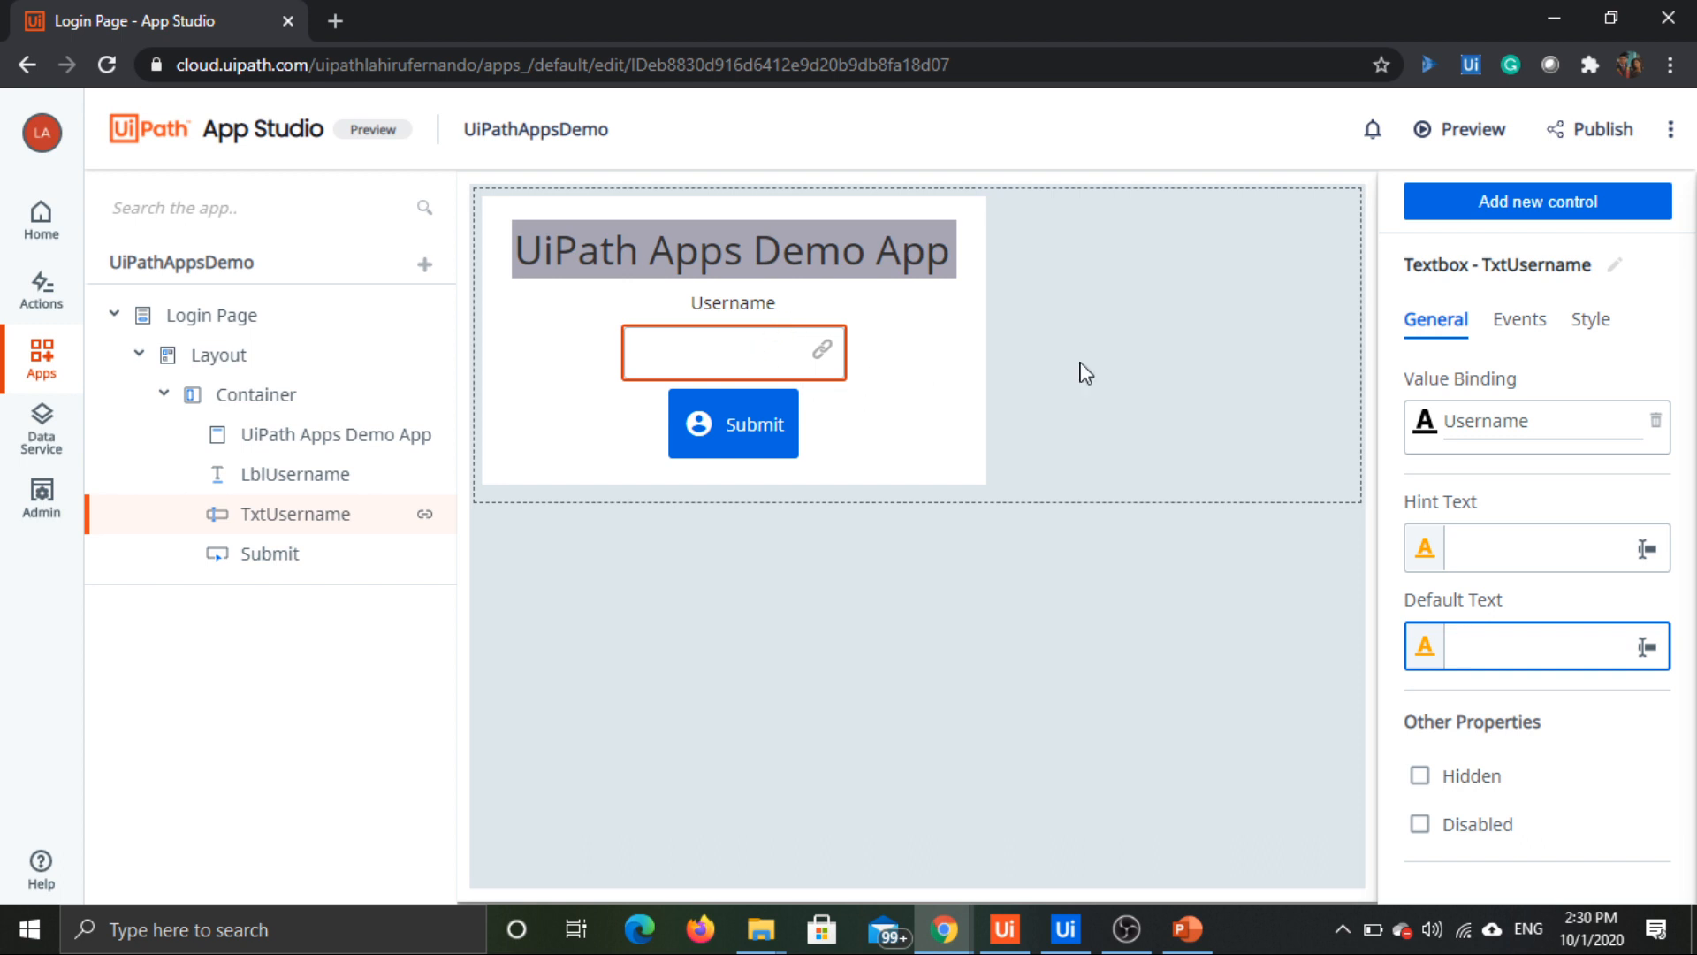
left_click(1541, 330)
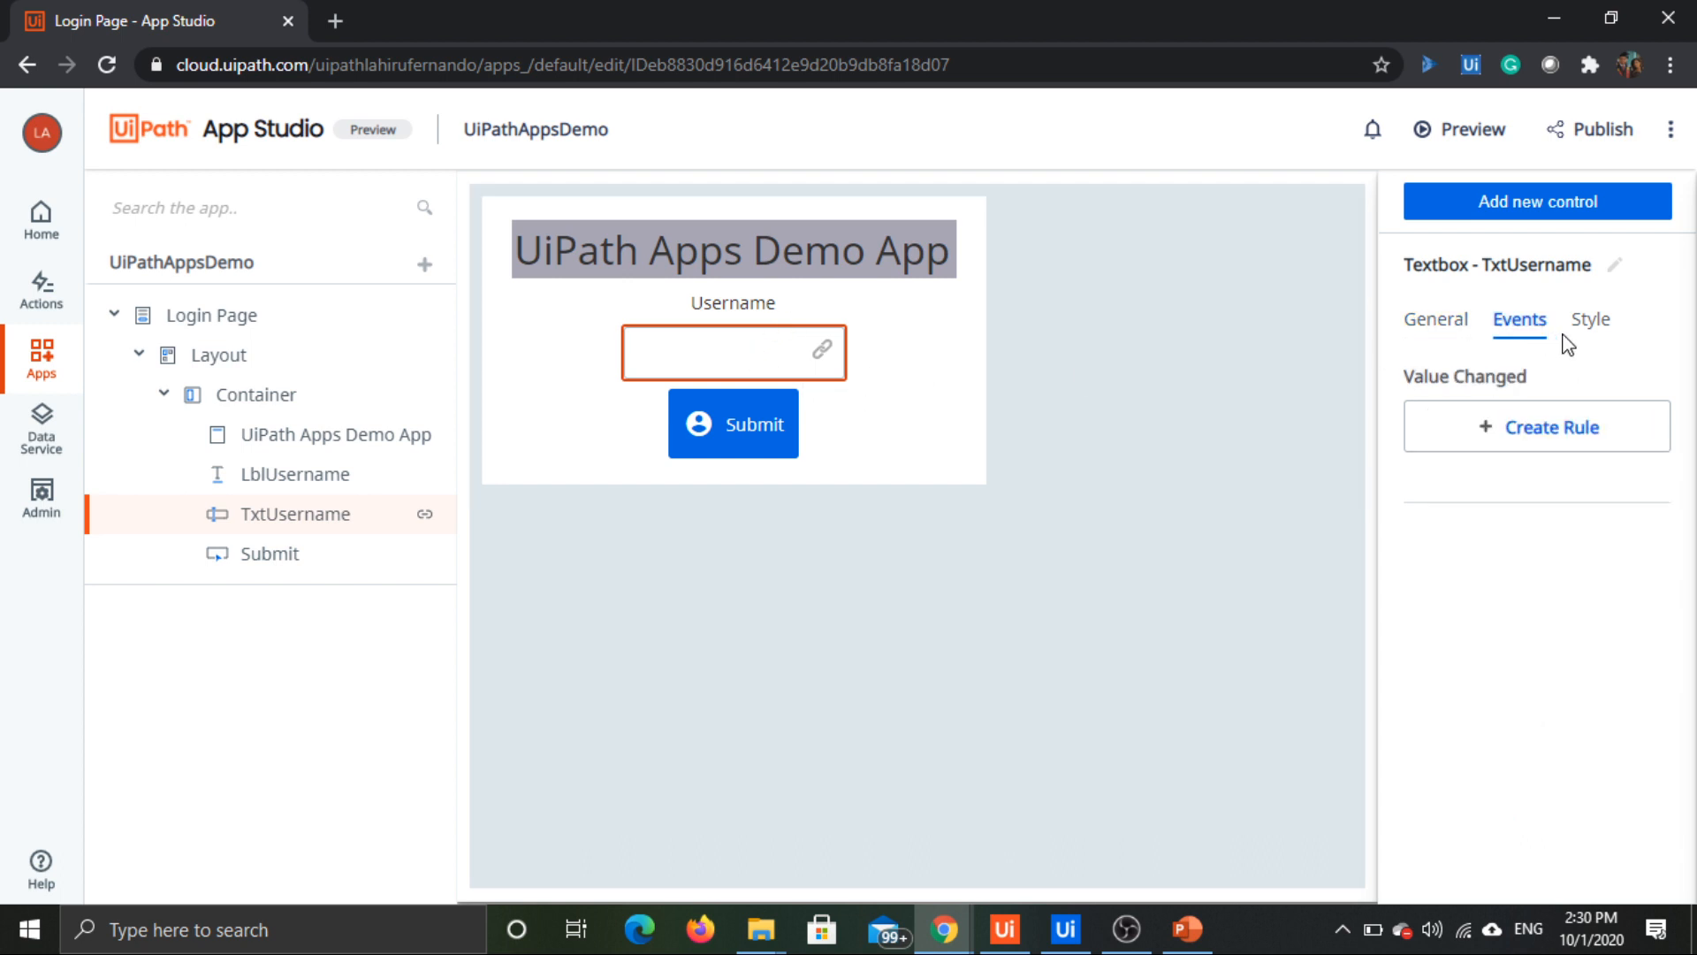
left_click(1429, 331)
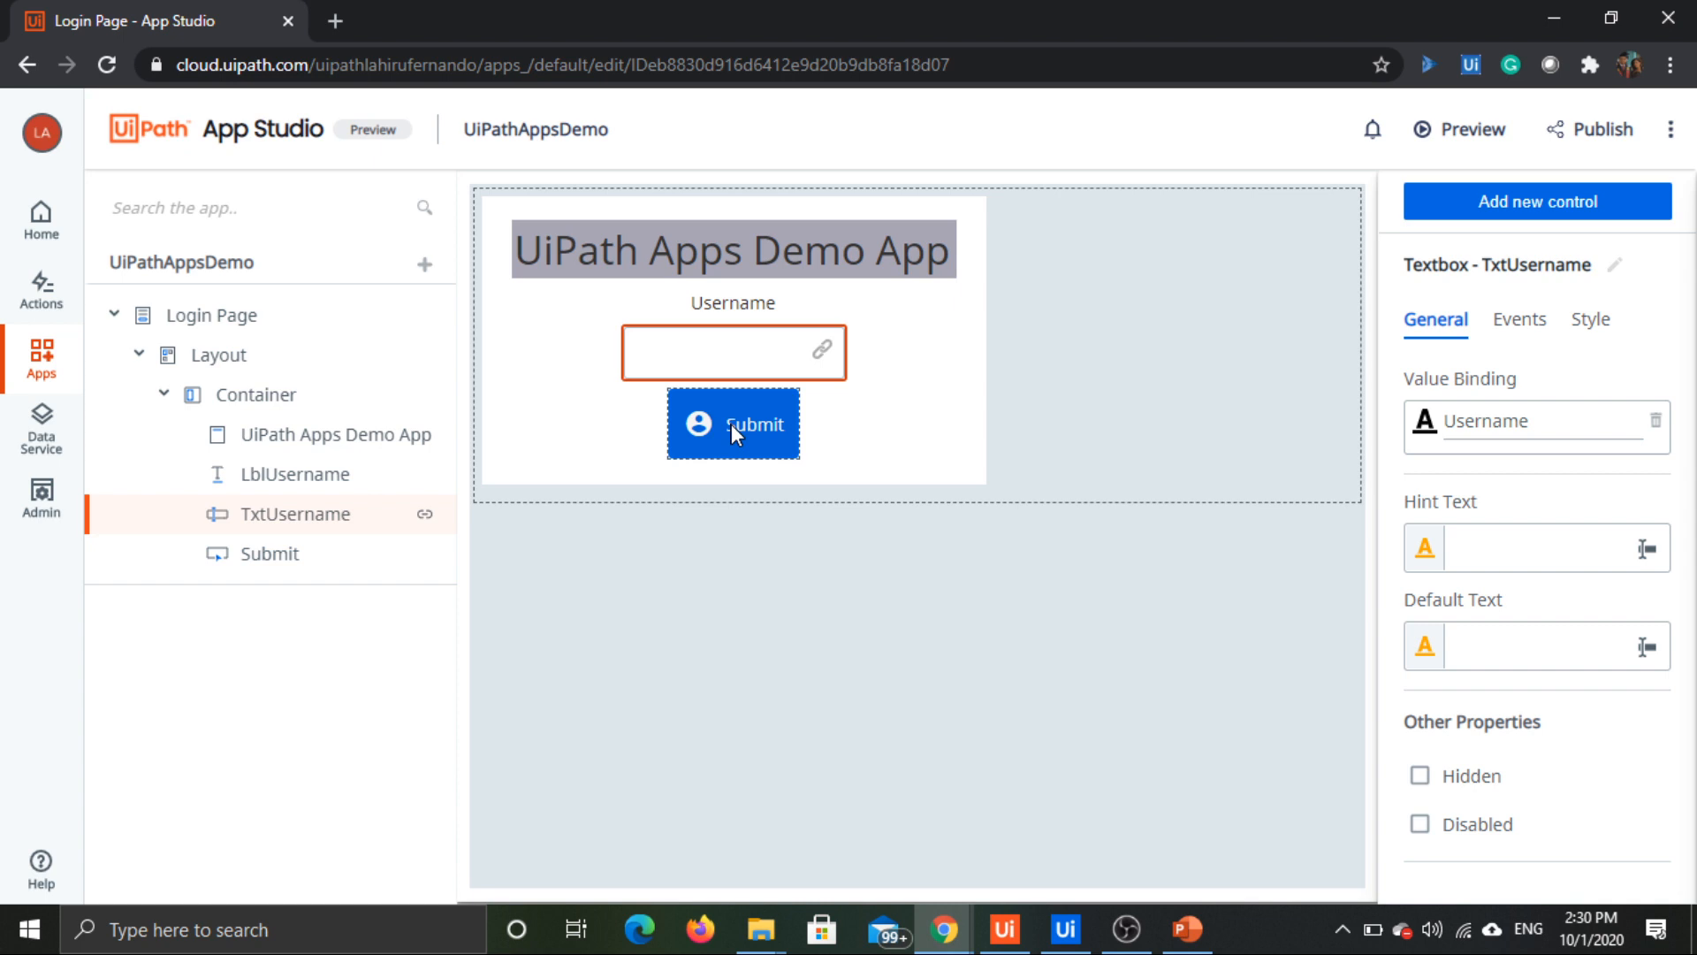
left_click(975, 431)
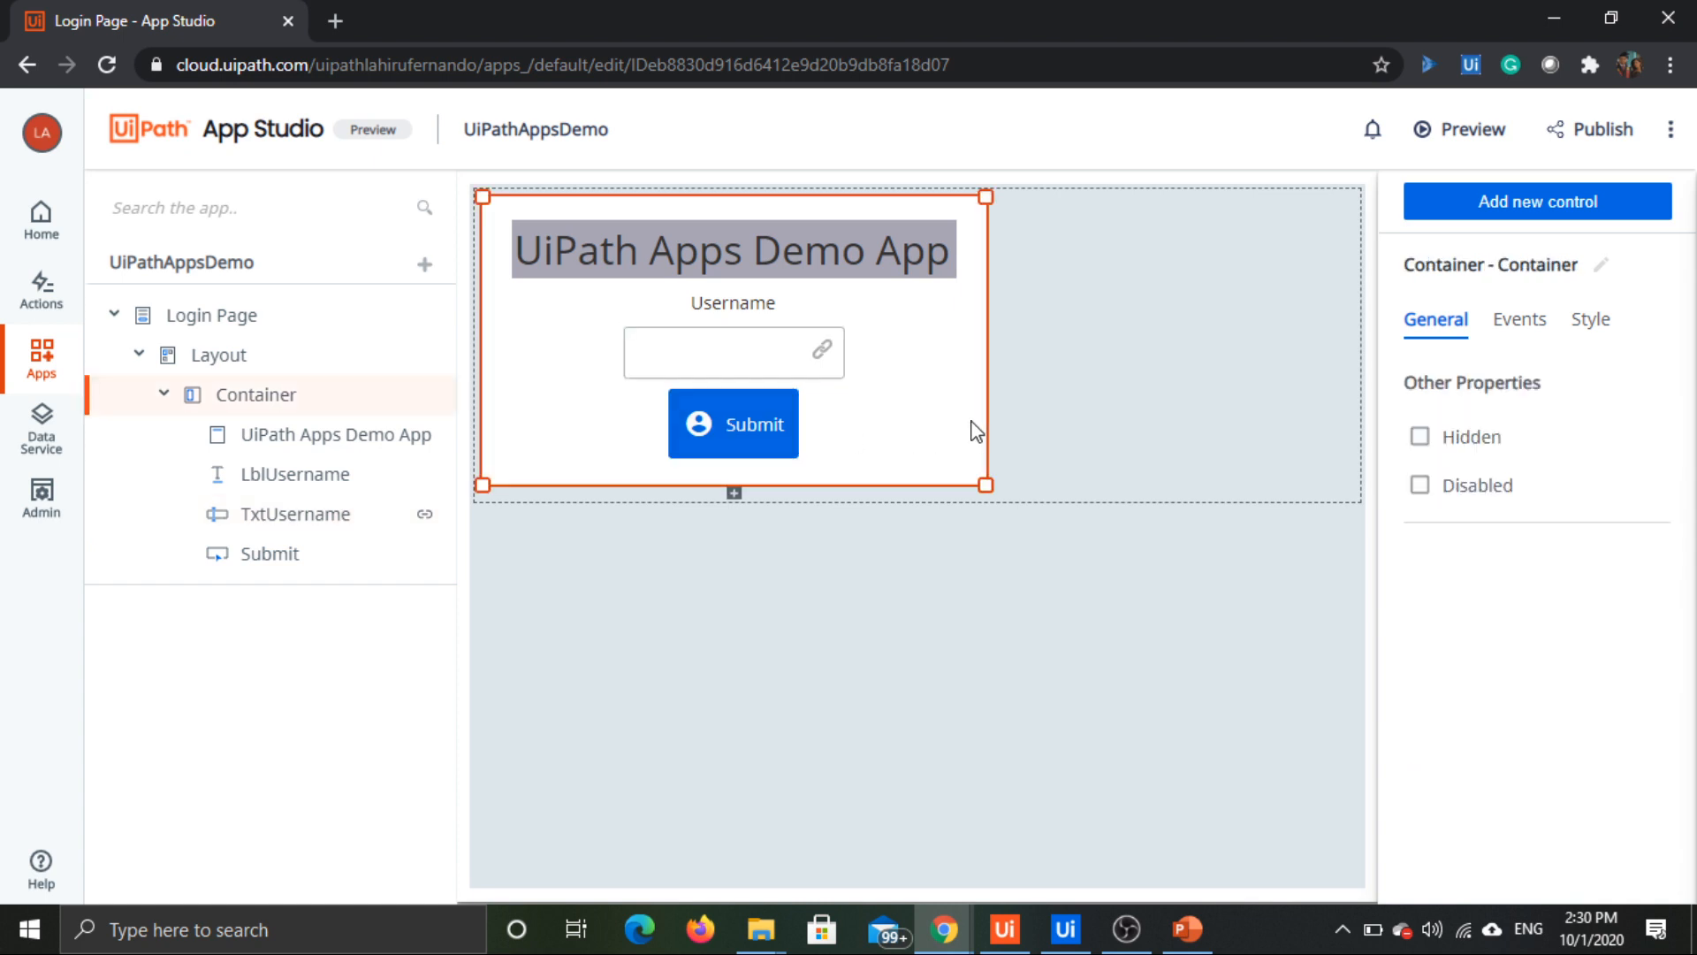
left_click(1083, 424)
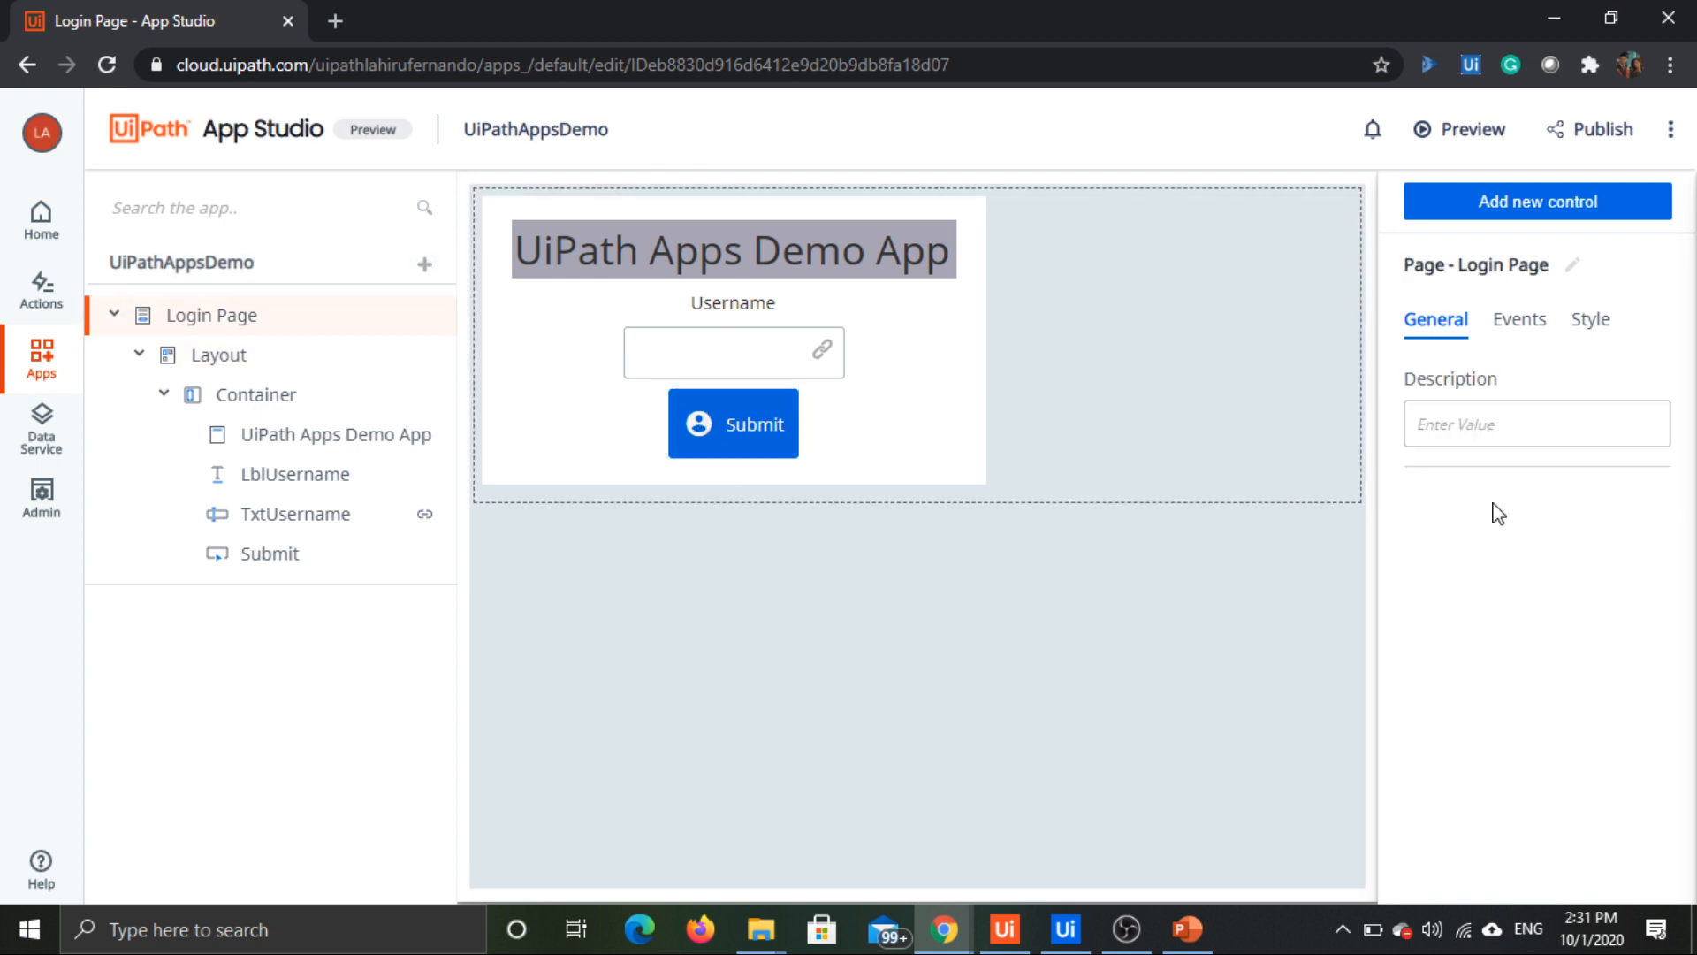
Step: Rename the Login Page's Submit button control as BtnSubmit
left_click(749, 417)
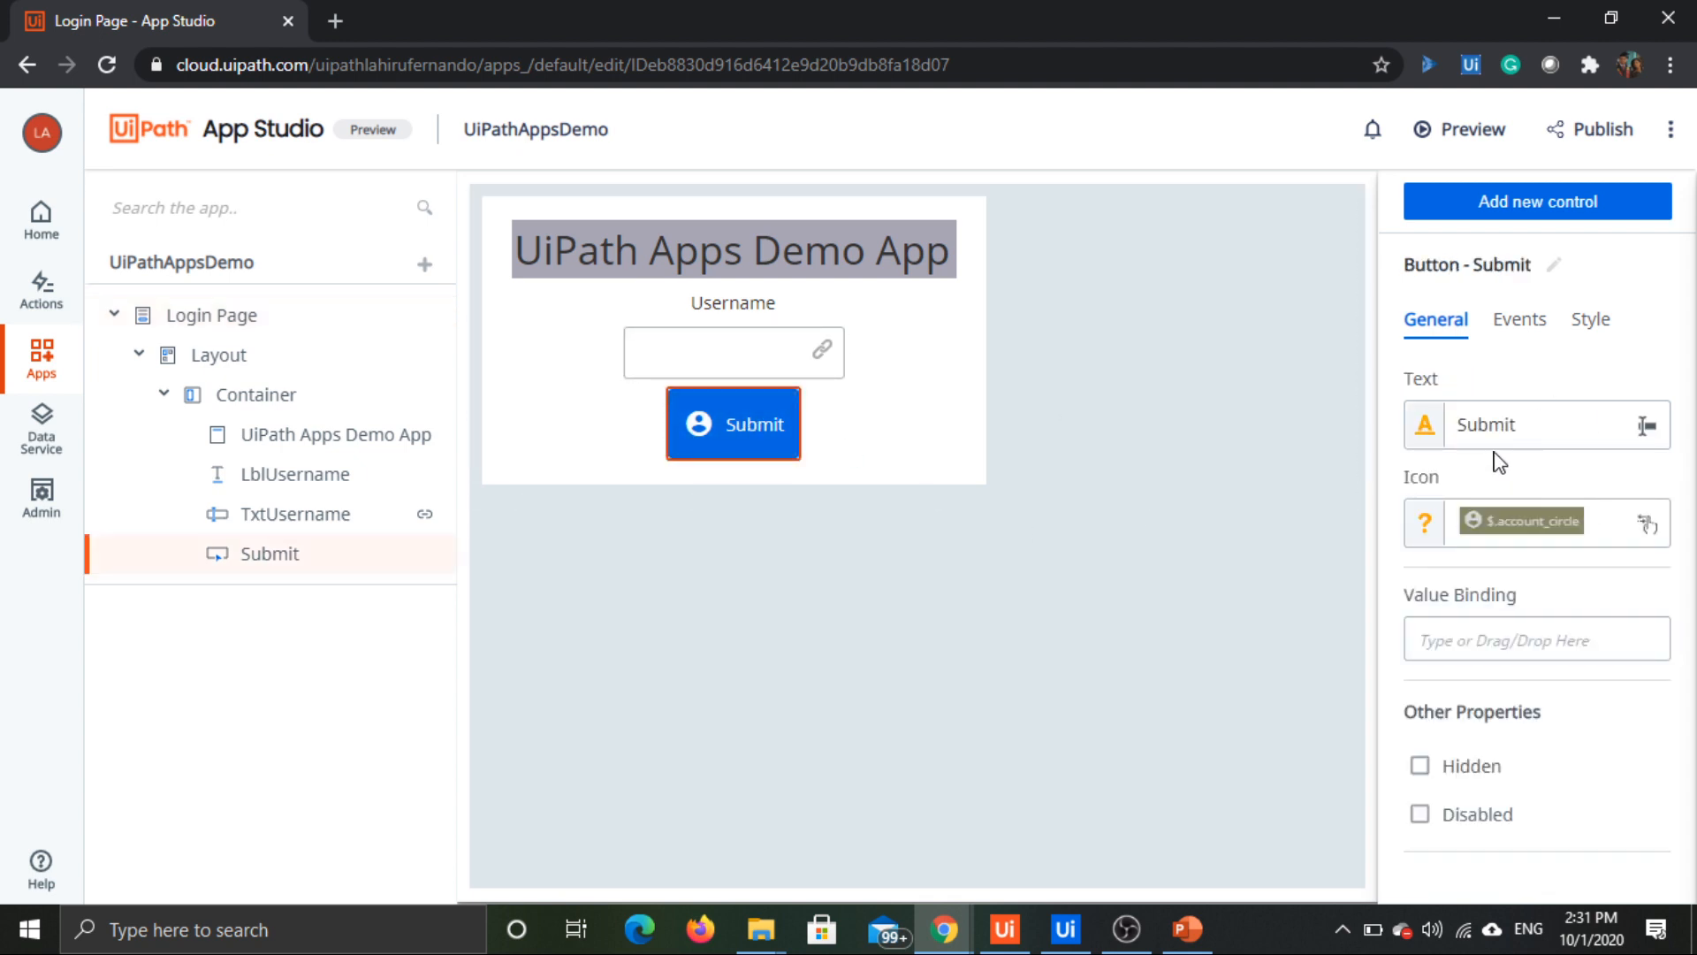
left_click(1553, 264)
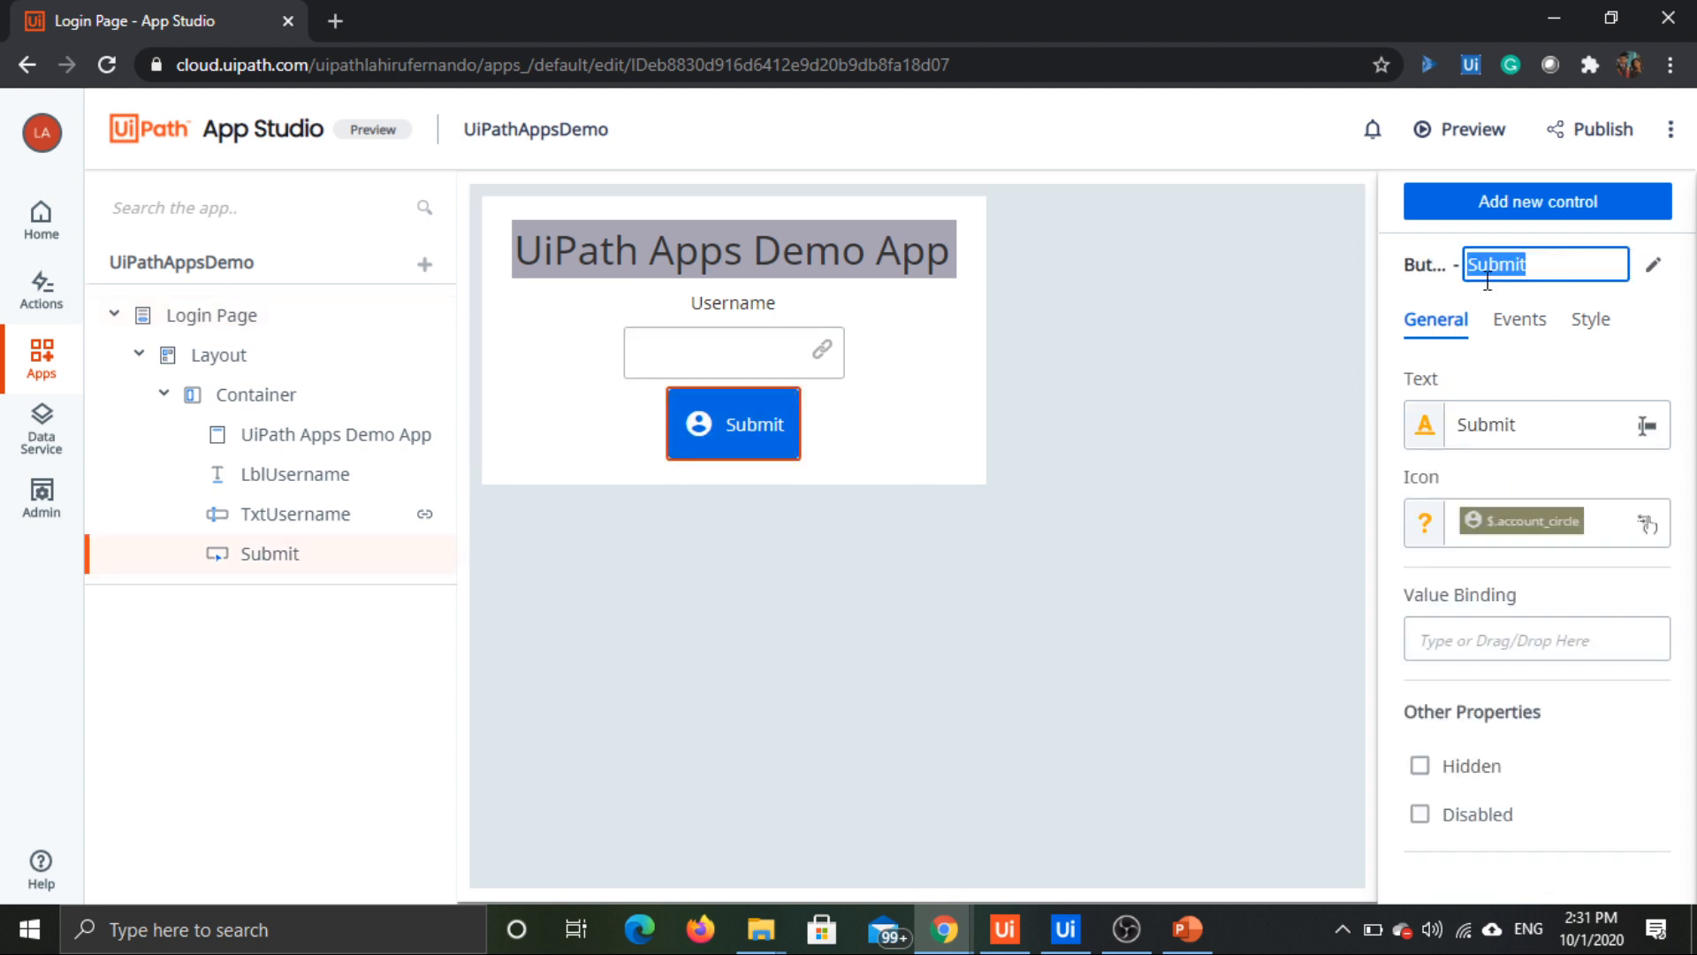
type("Btn")
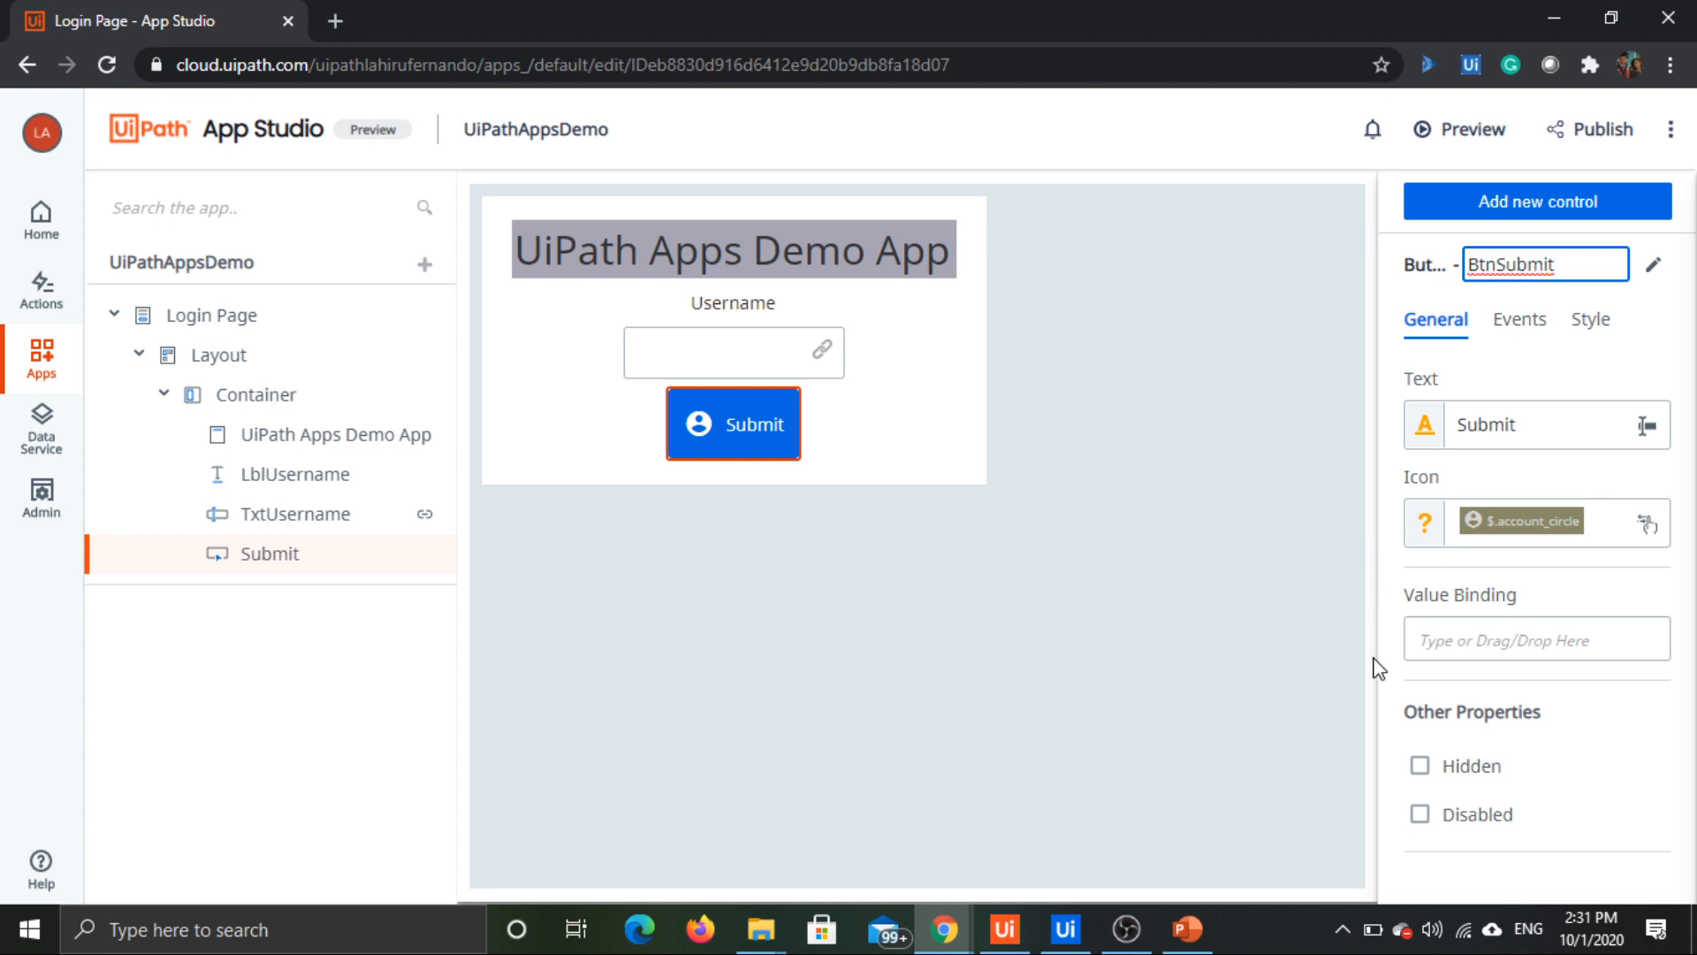
left_click(1328, 524)
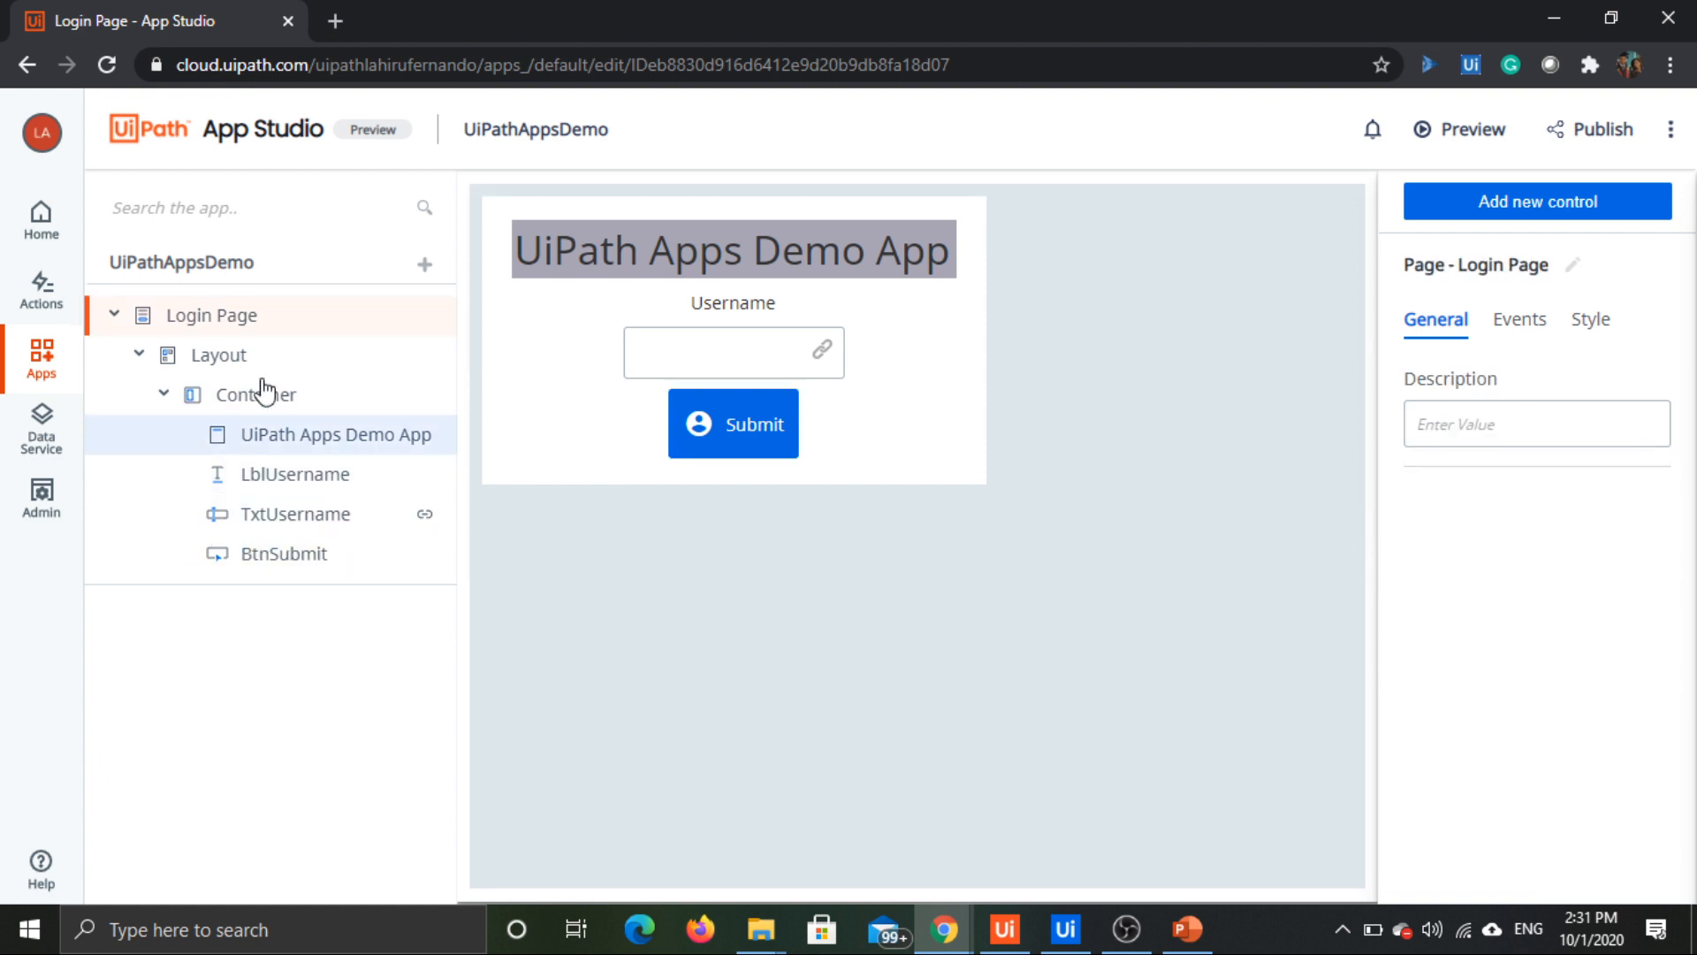
left_click(908, 440)
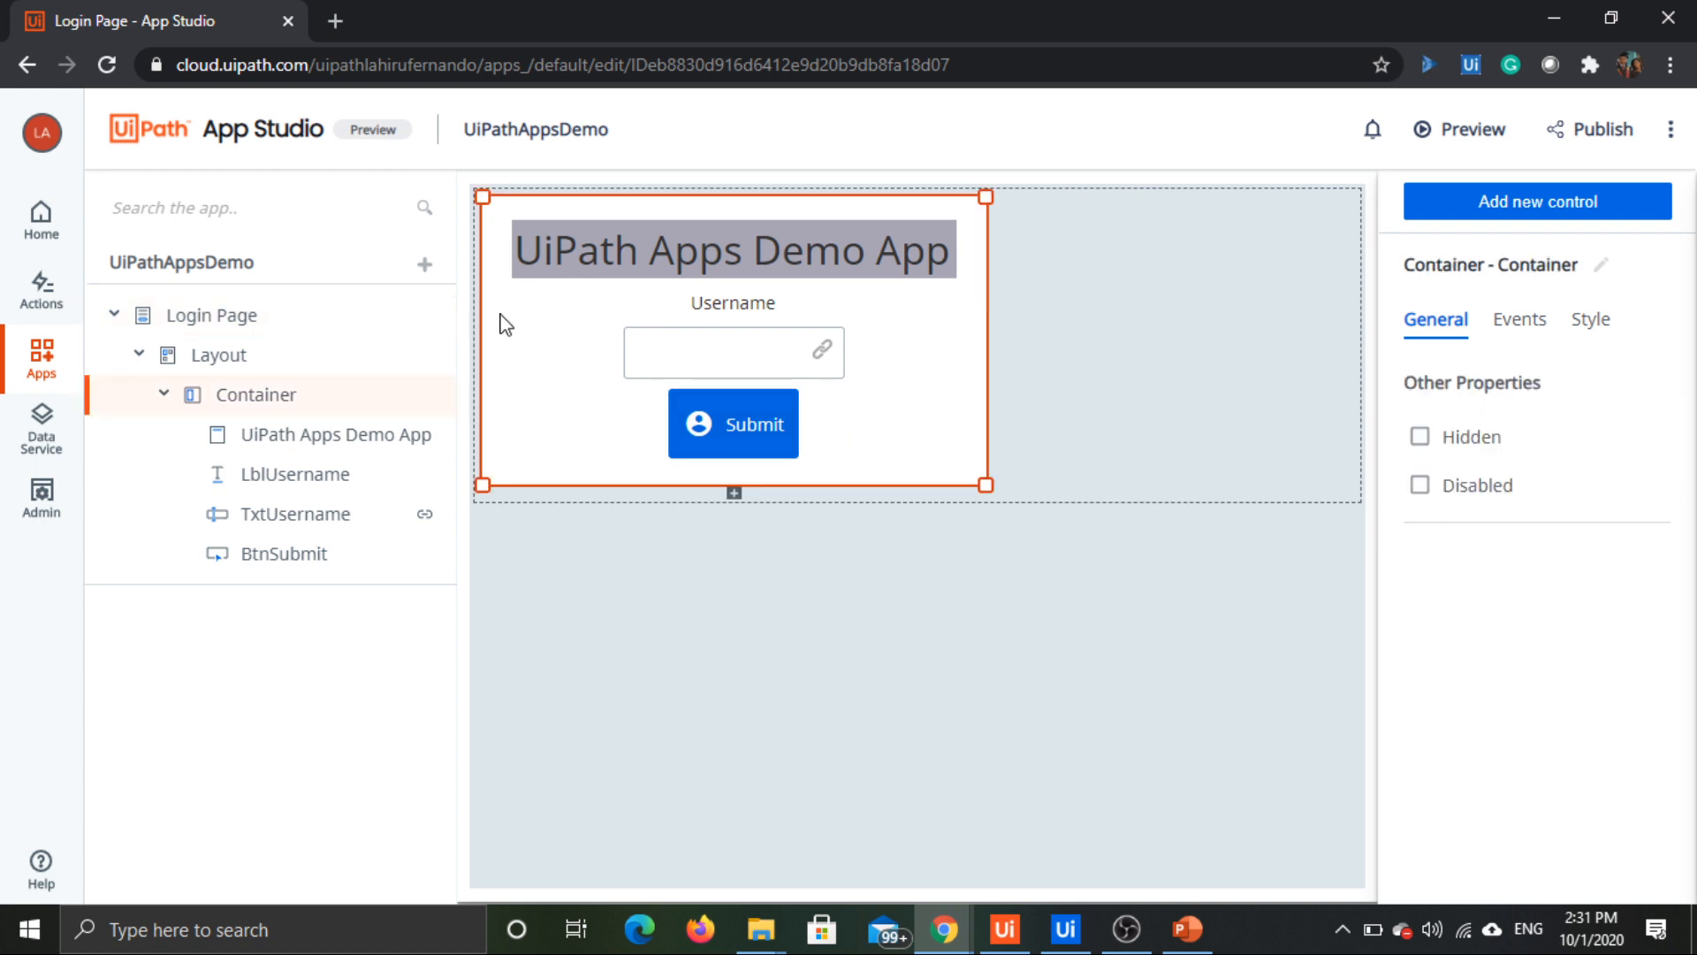
Step: Add a new page to UiPathAppsDemo and name it Home Page
left_click(424, 264)
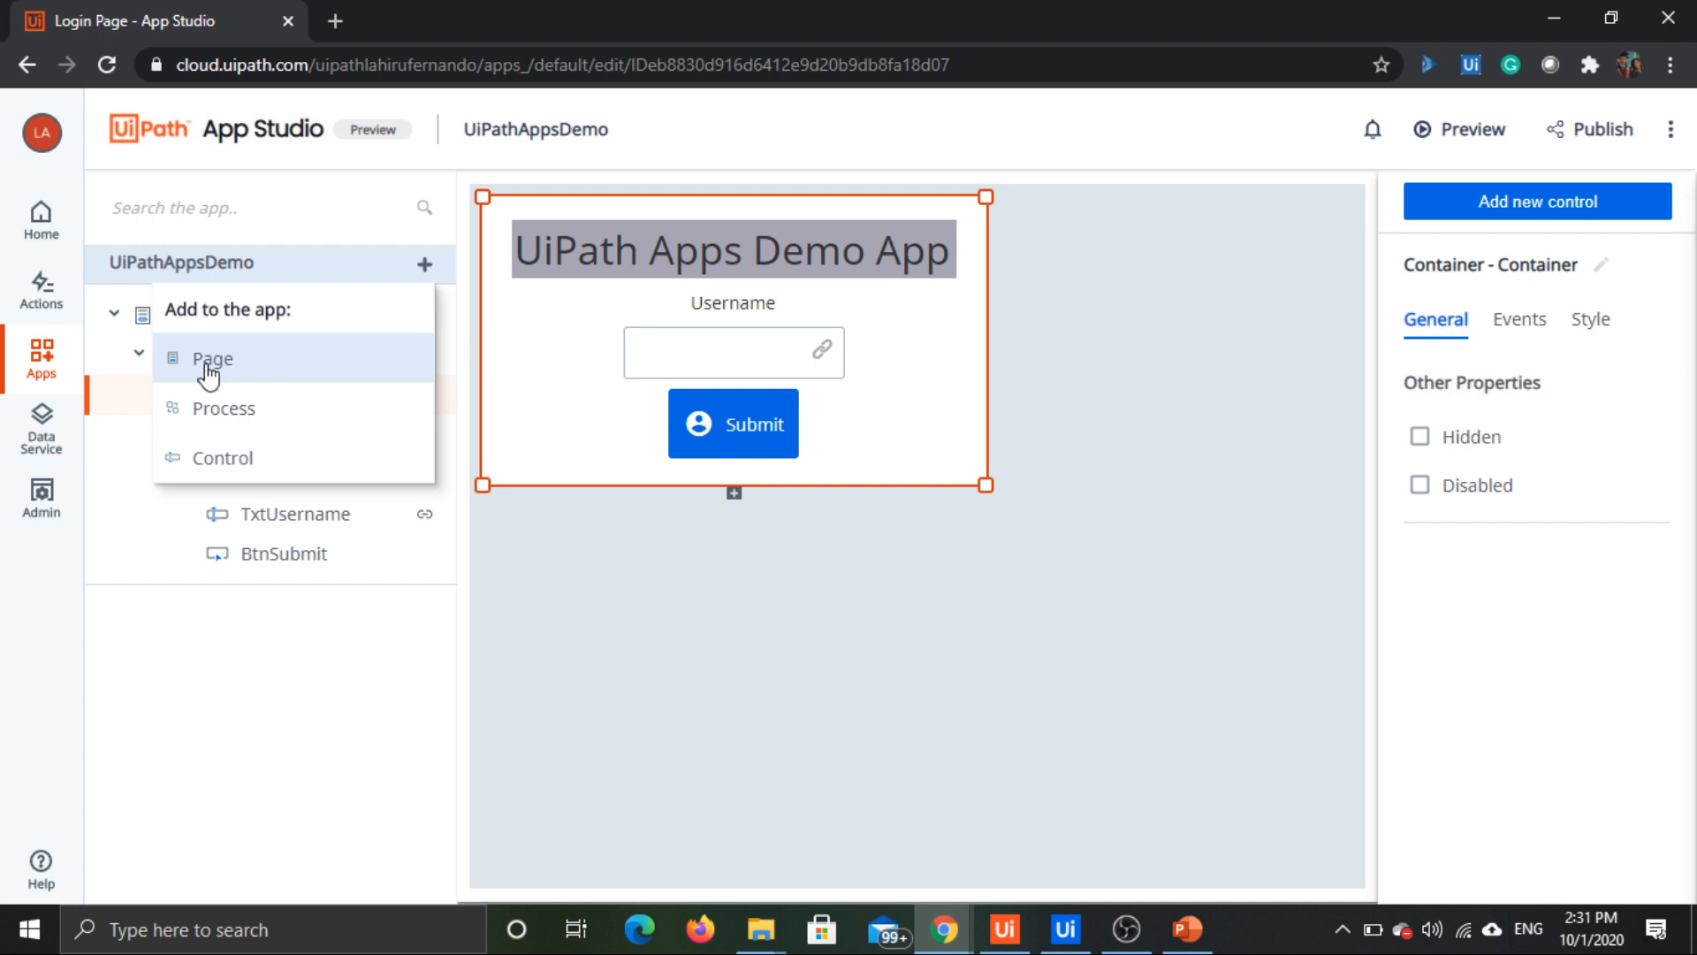
left_click(209, 375)
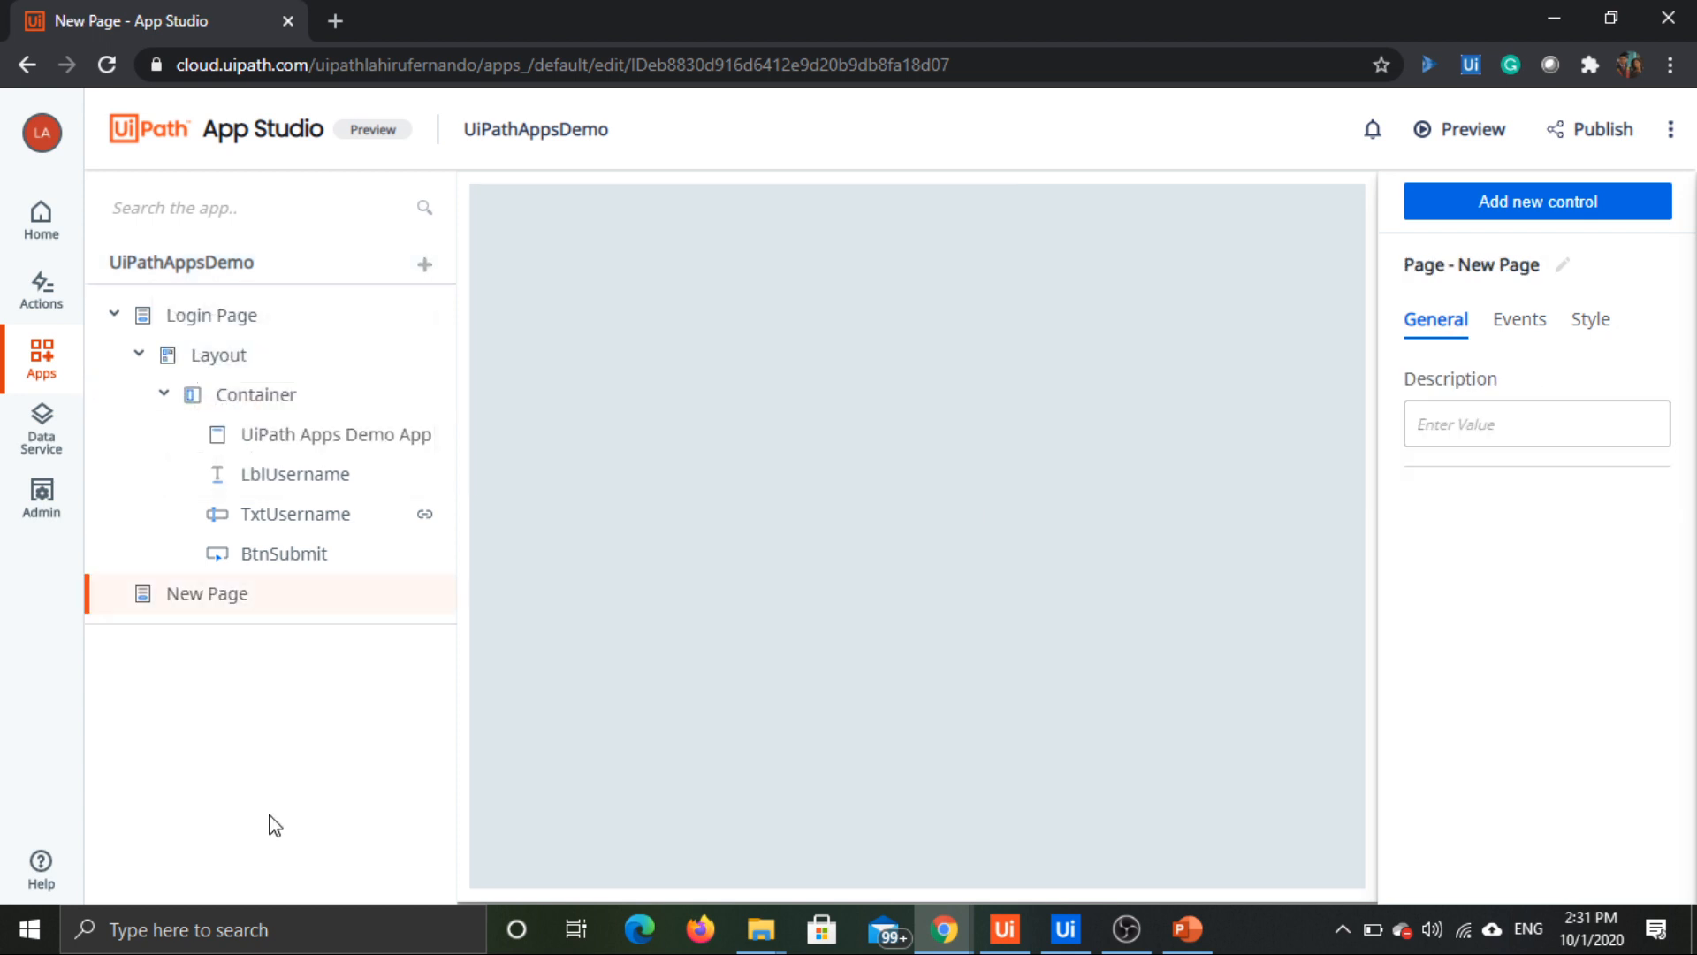
double_click(219, 593)
key("ctrl+a")
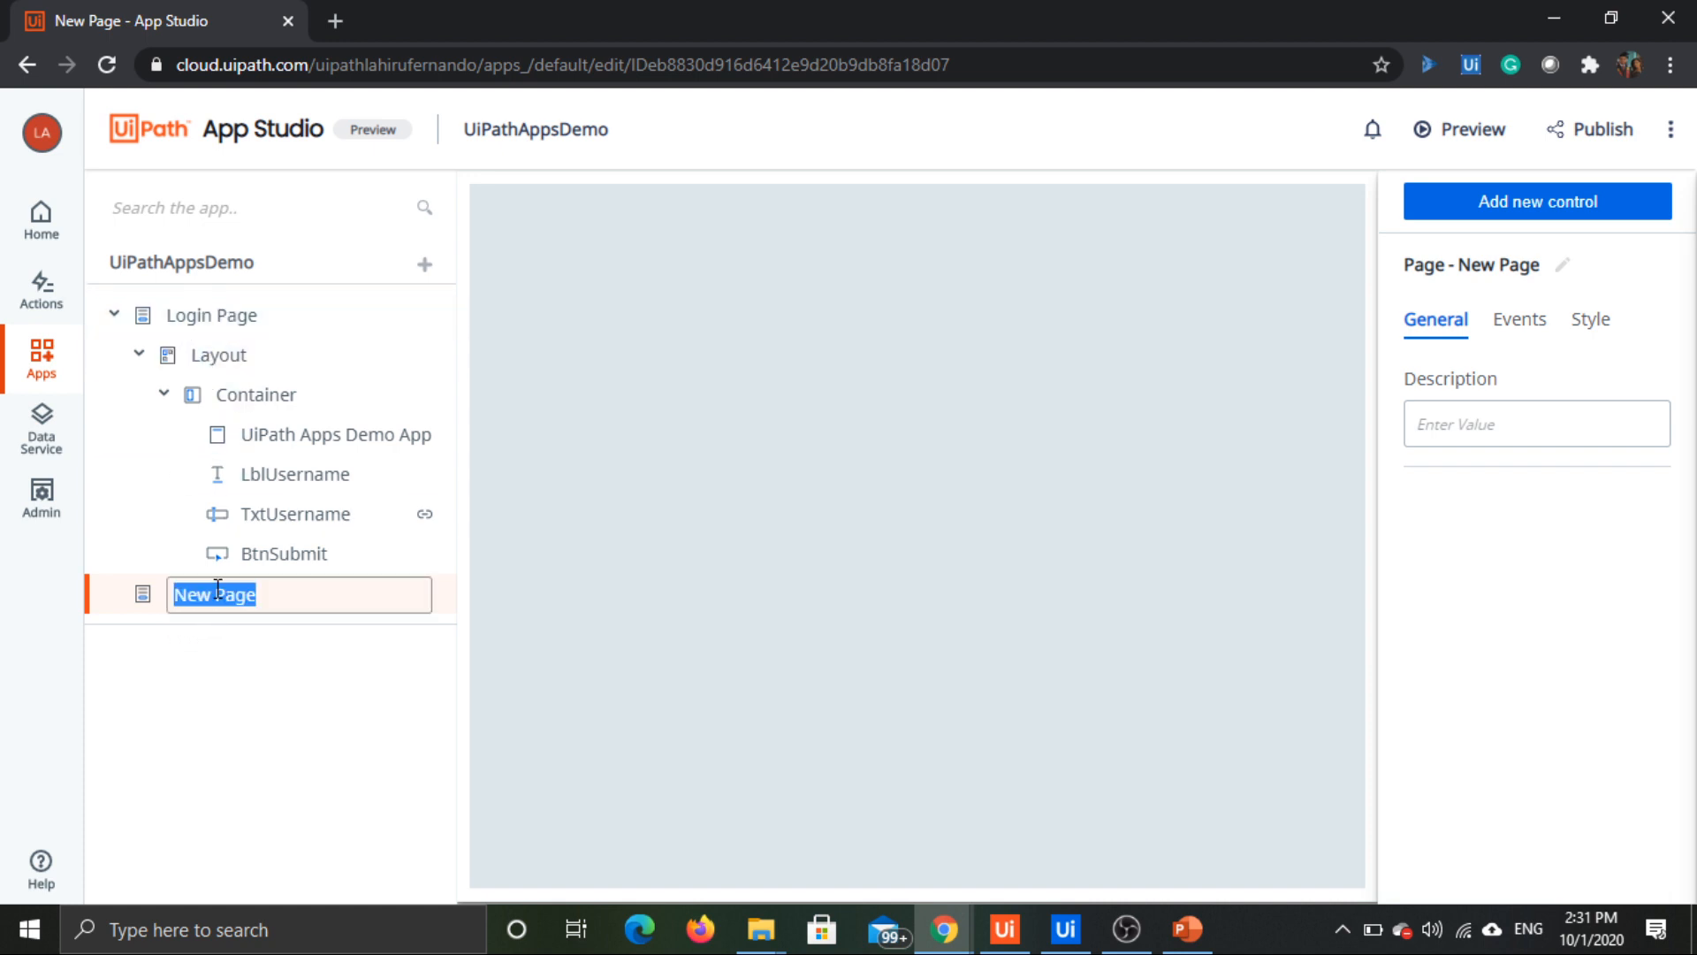
type("Home Page")
left_click(288, 697)
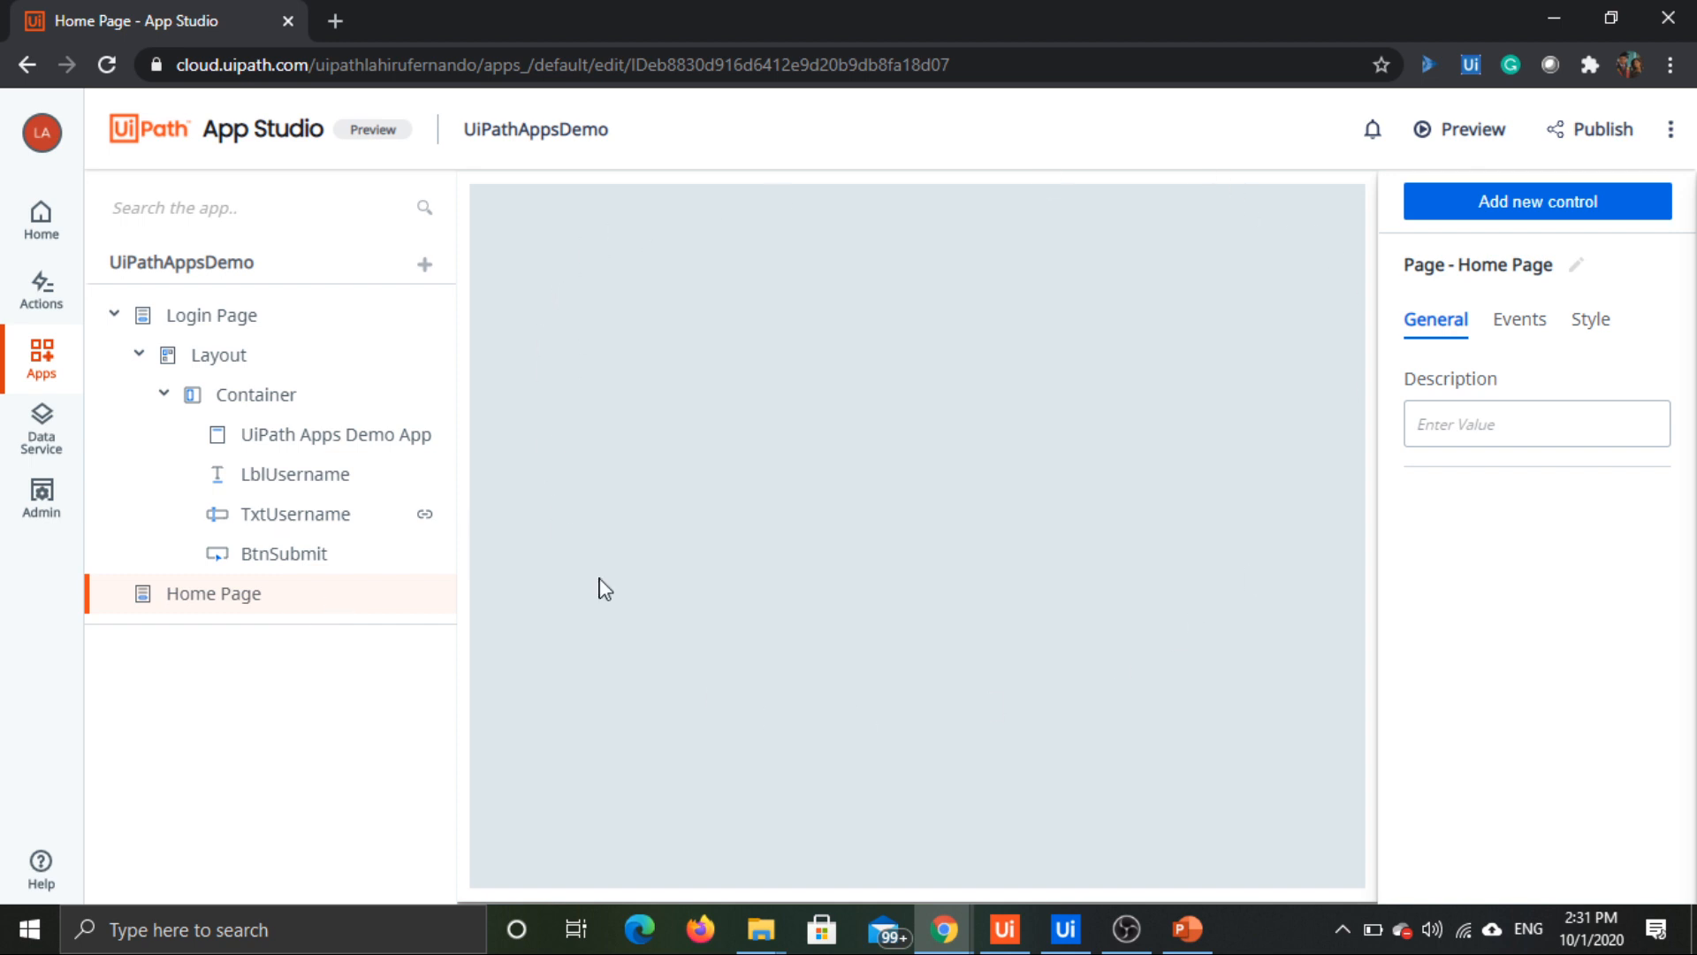
Step: Place a Container Layout control on the empty Home Page
left_click(234, 332)
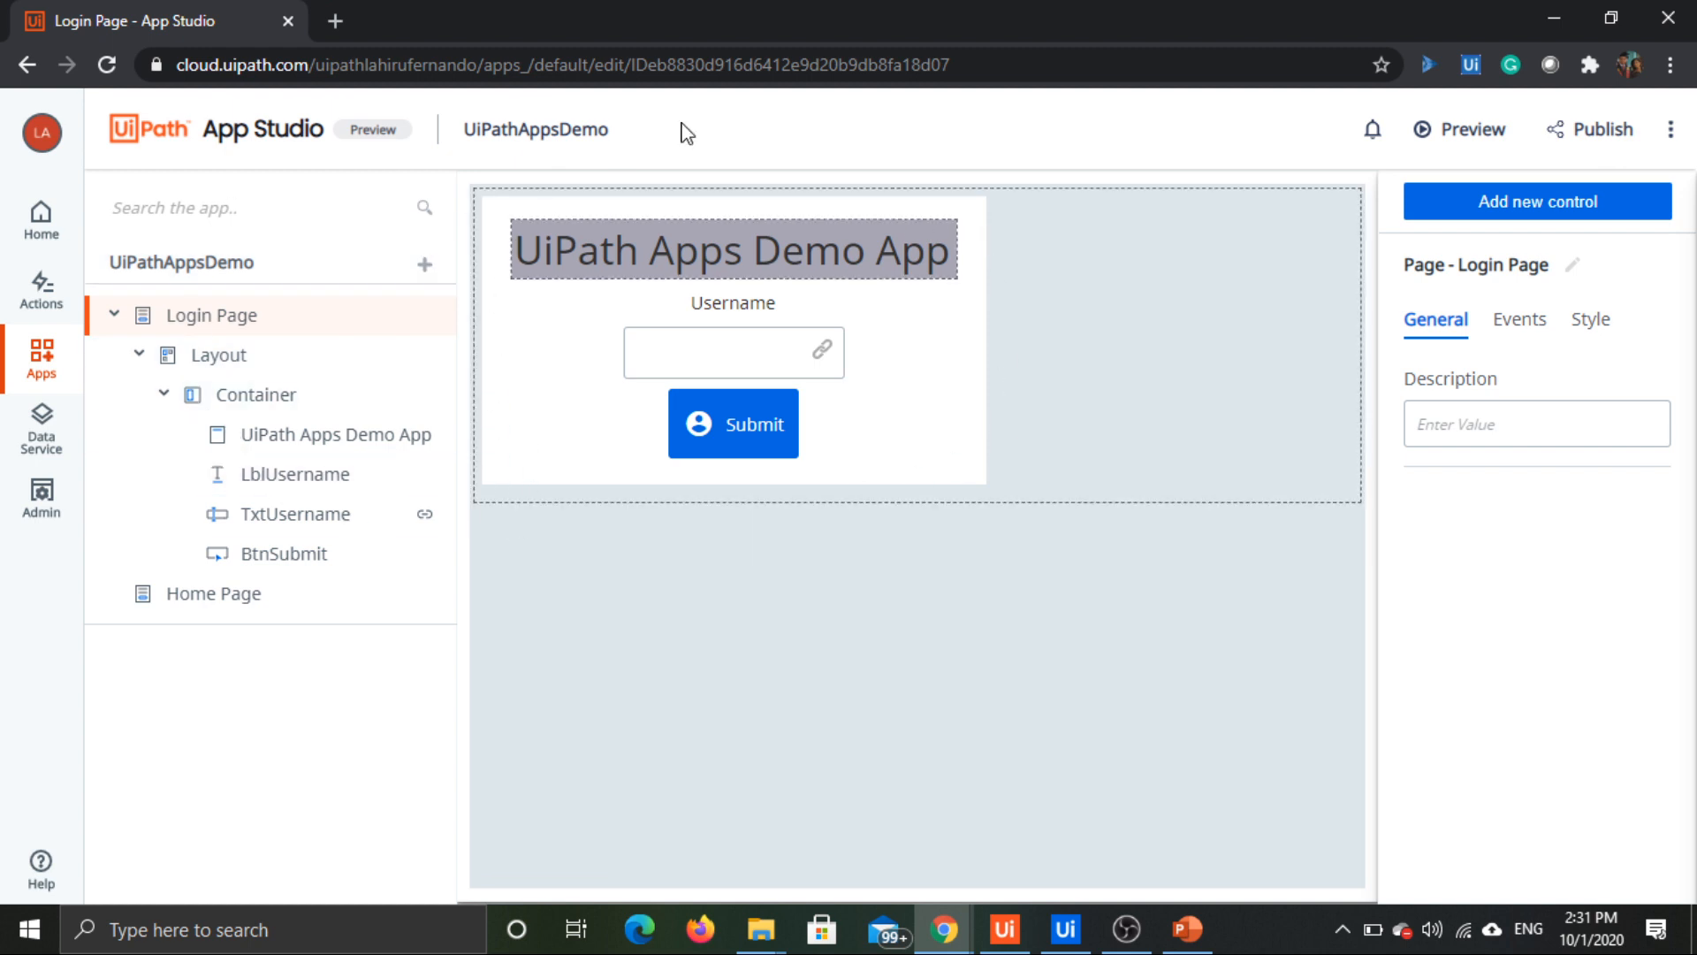
left_click(174, 594)
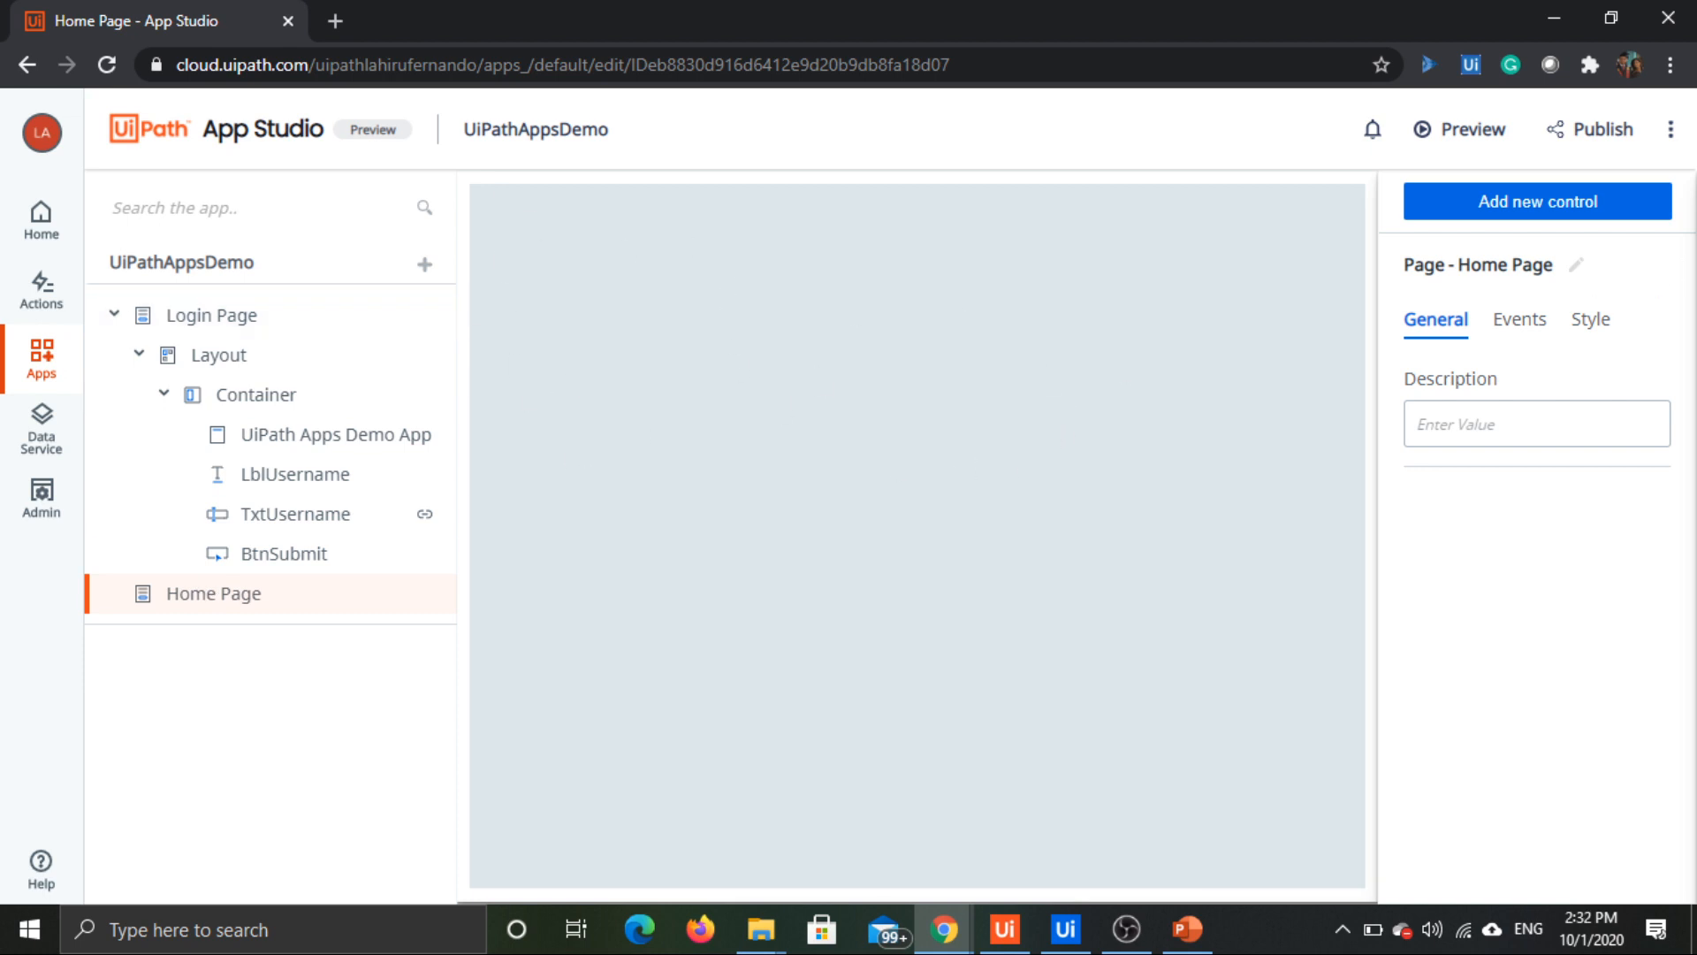
left_click(1581, 203)
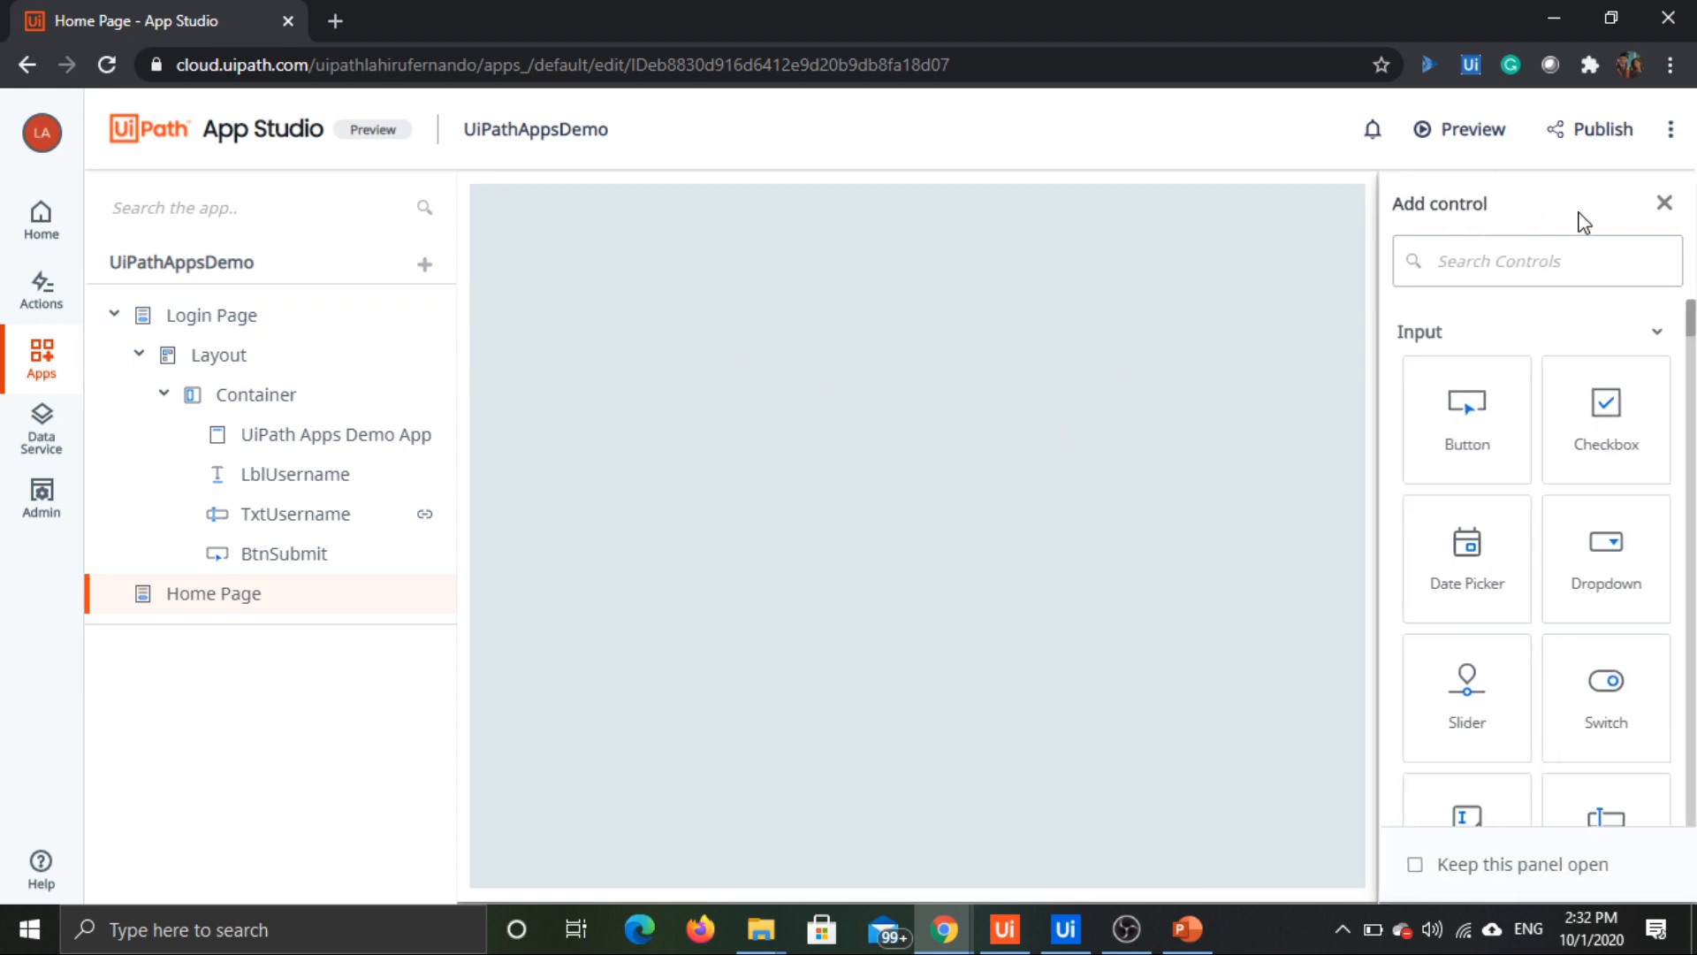
left_click(1651, 336)
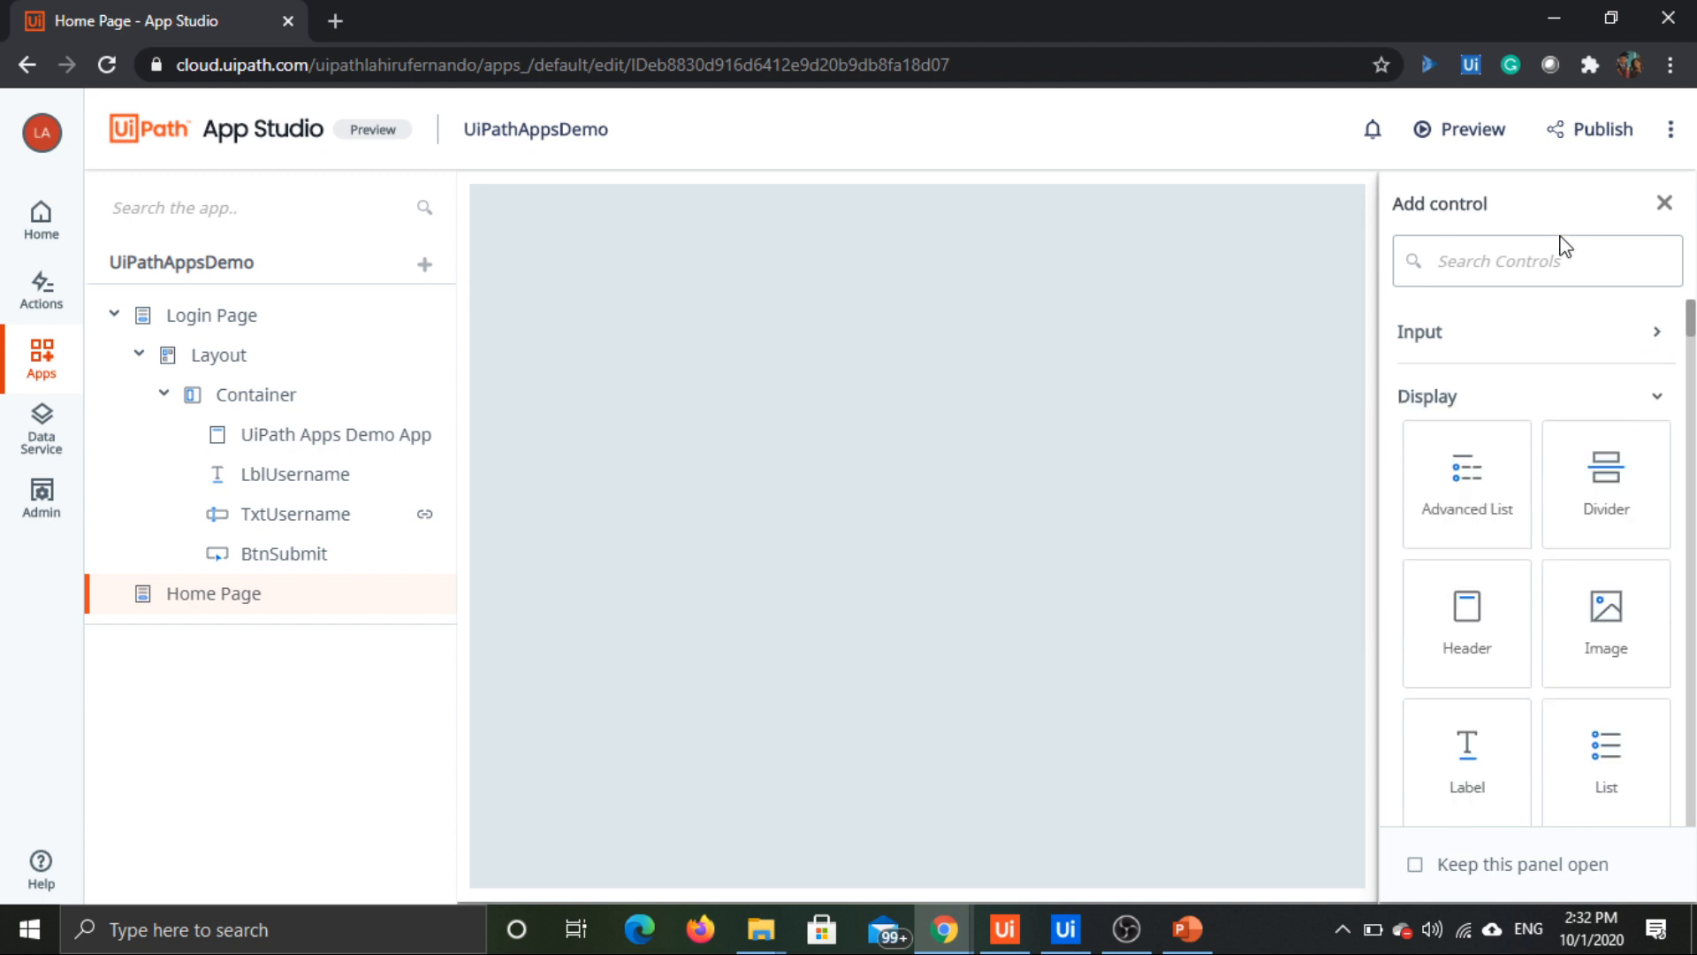
left_click(1658, 395)
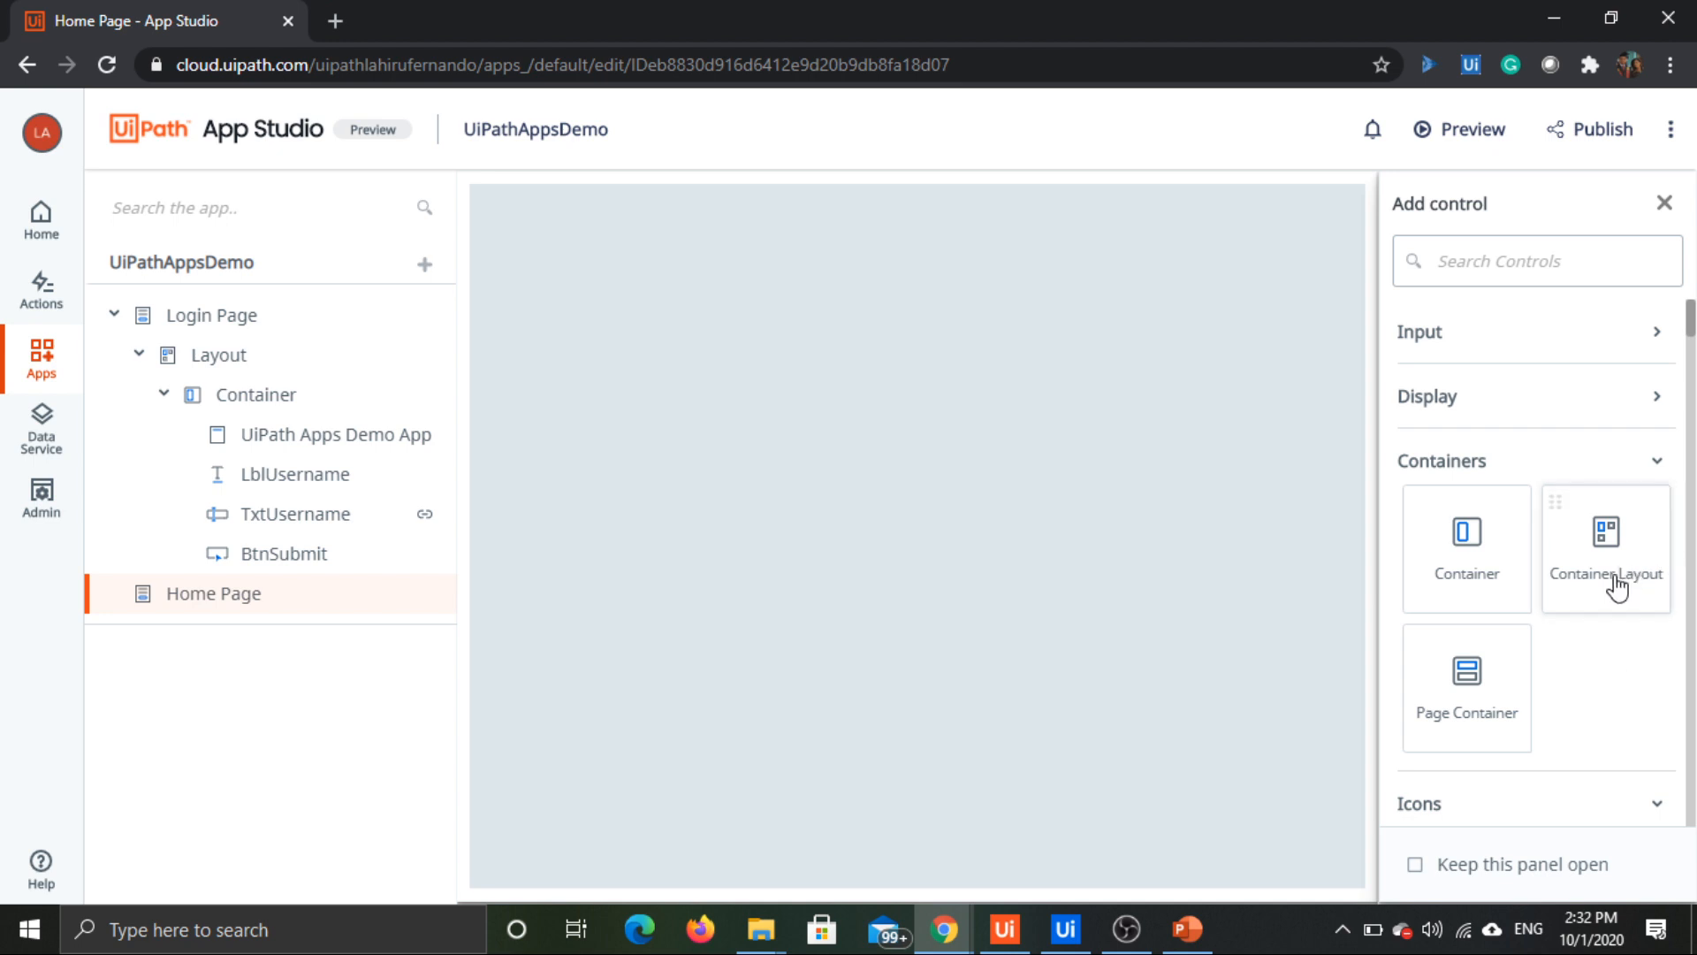
left_click_drag(1618, 575, 681, 303)
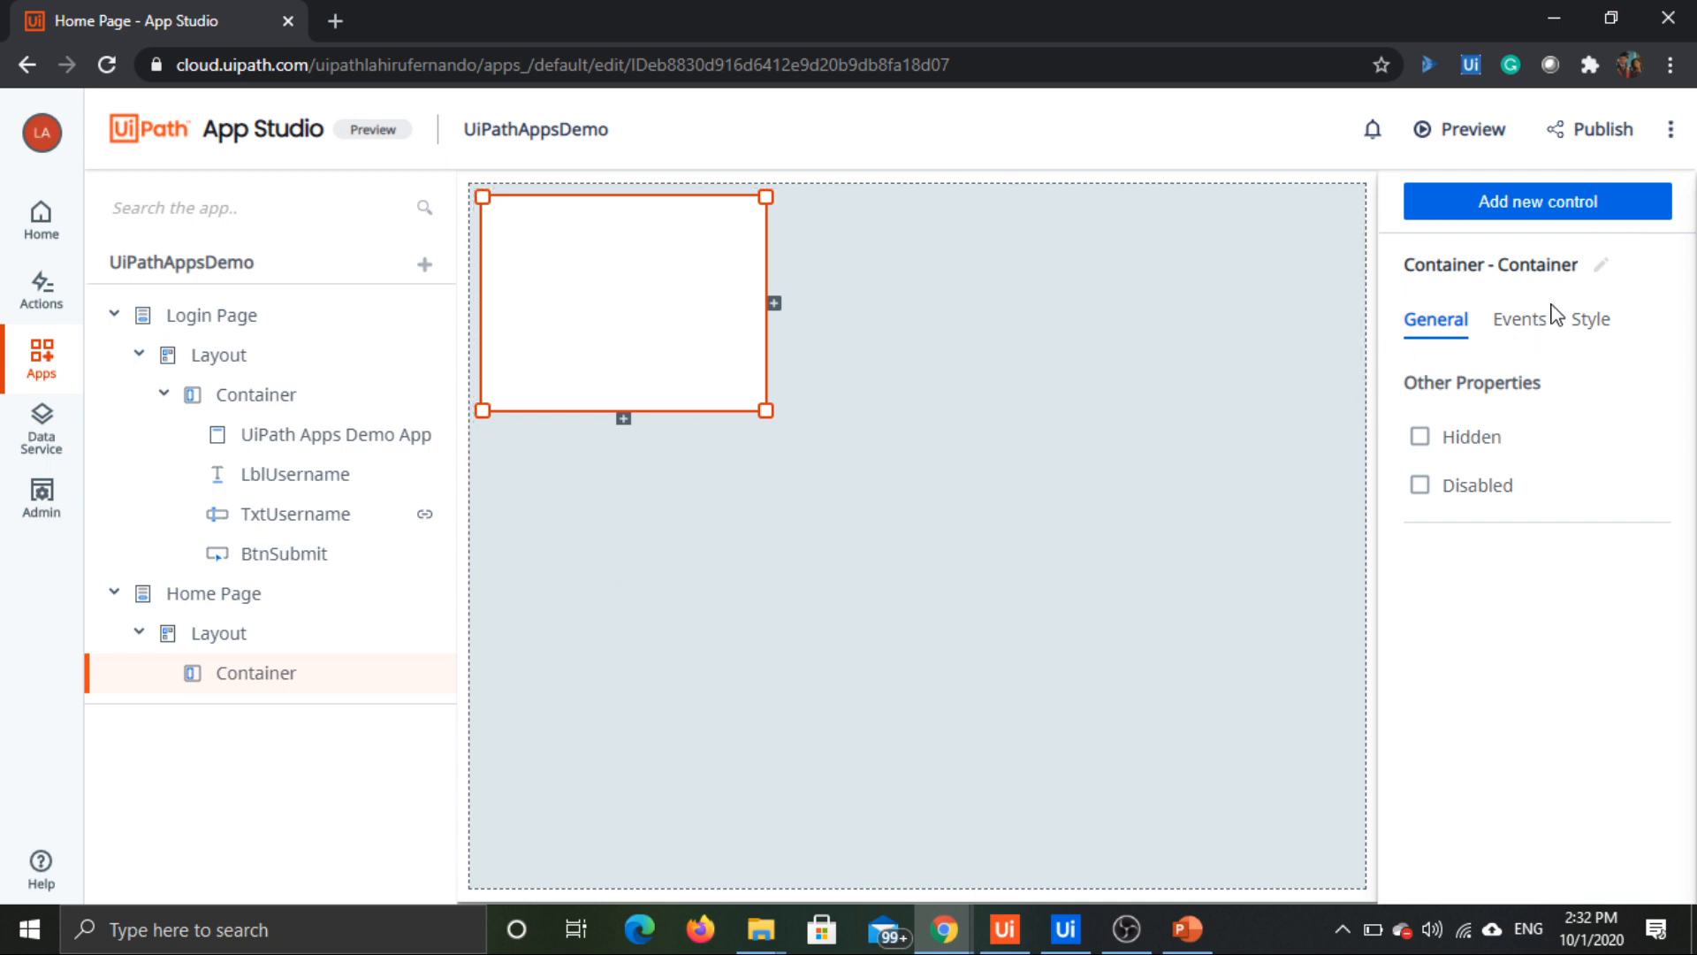
Step: Place a Header control inside the Home Page's container
left_click(1625, 212)
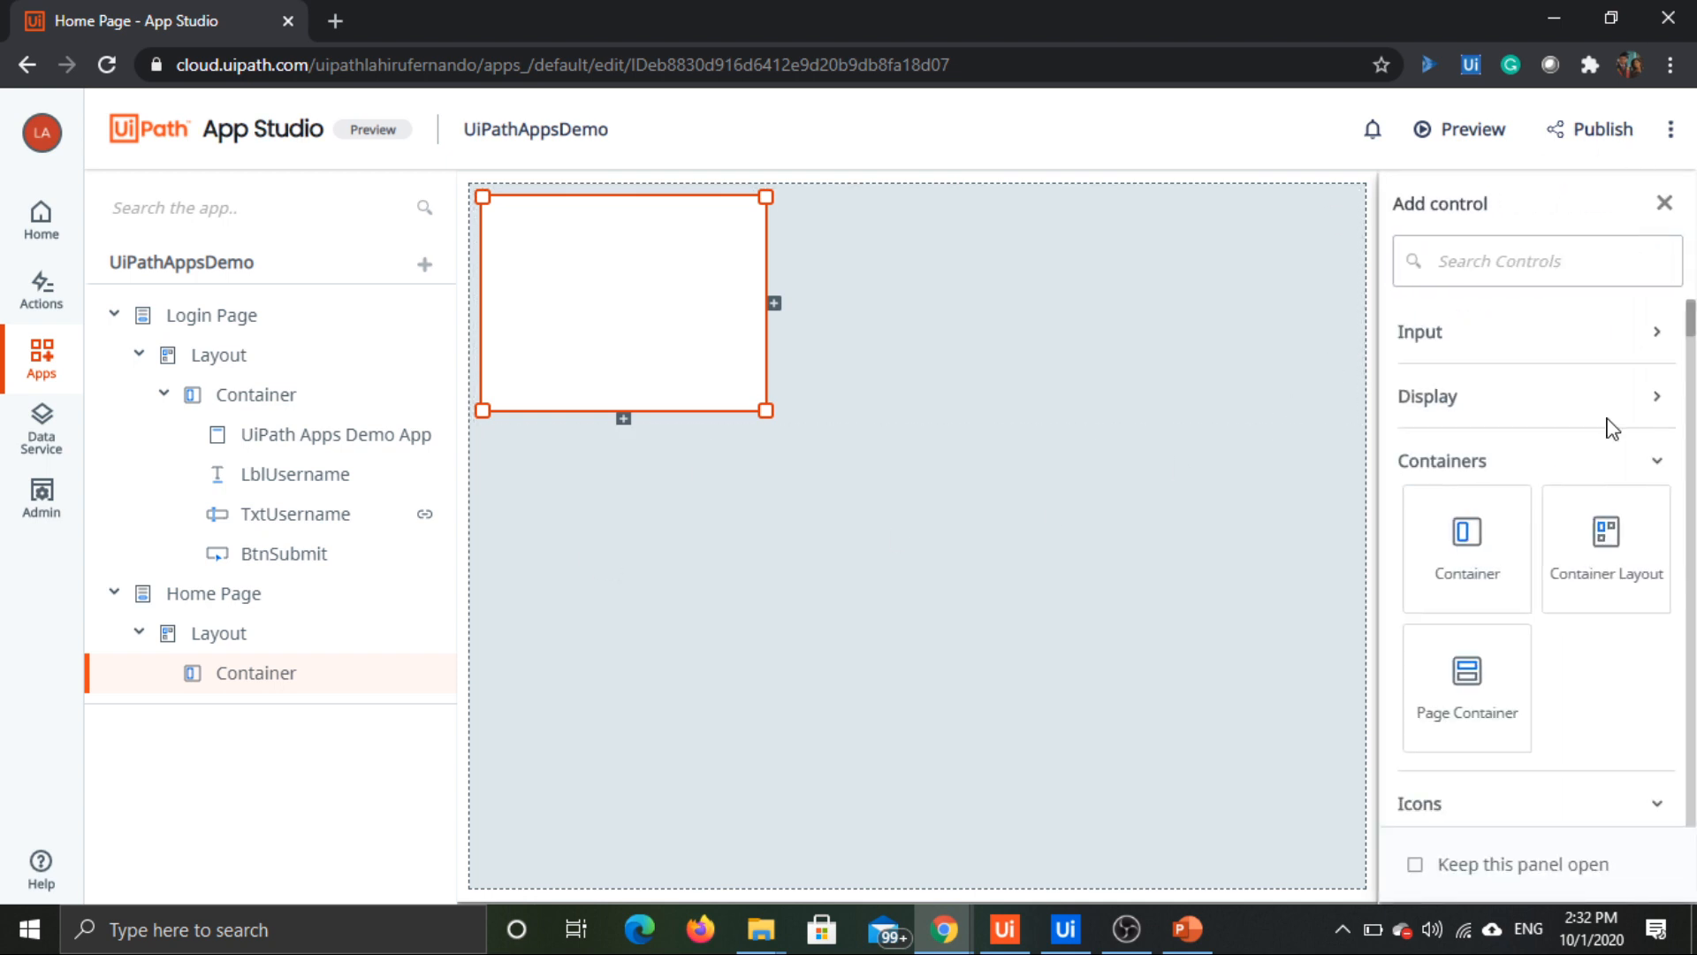
left_click(1618, 402)
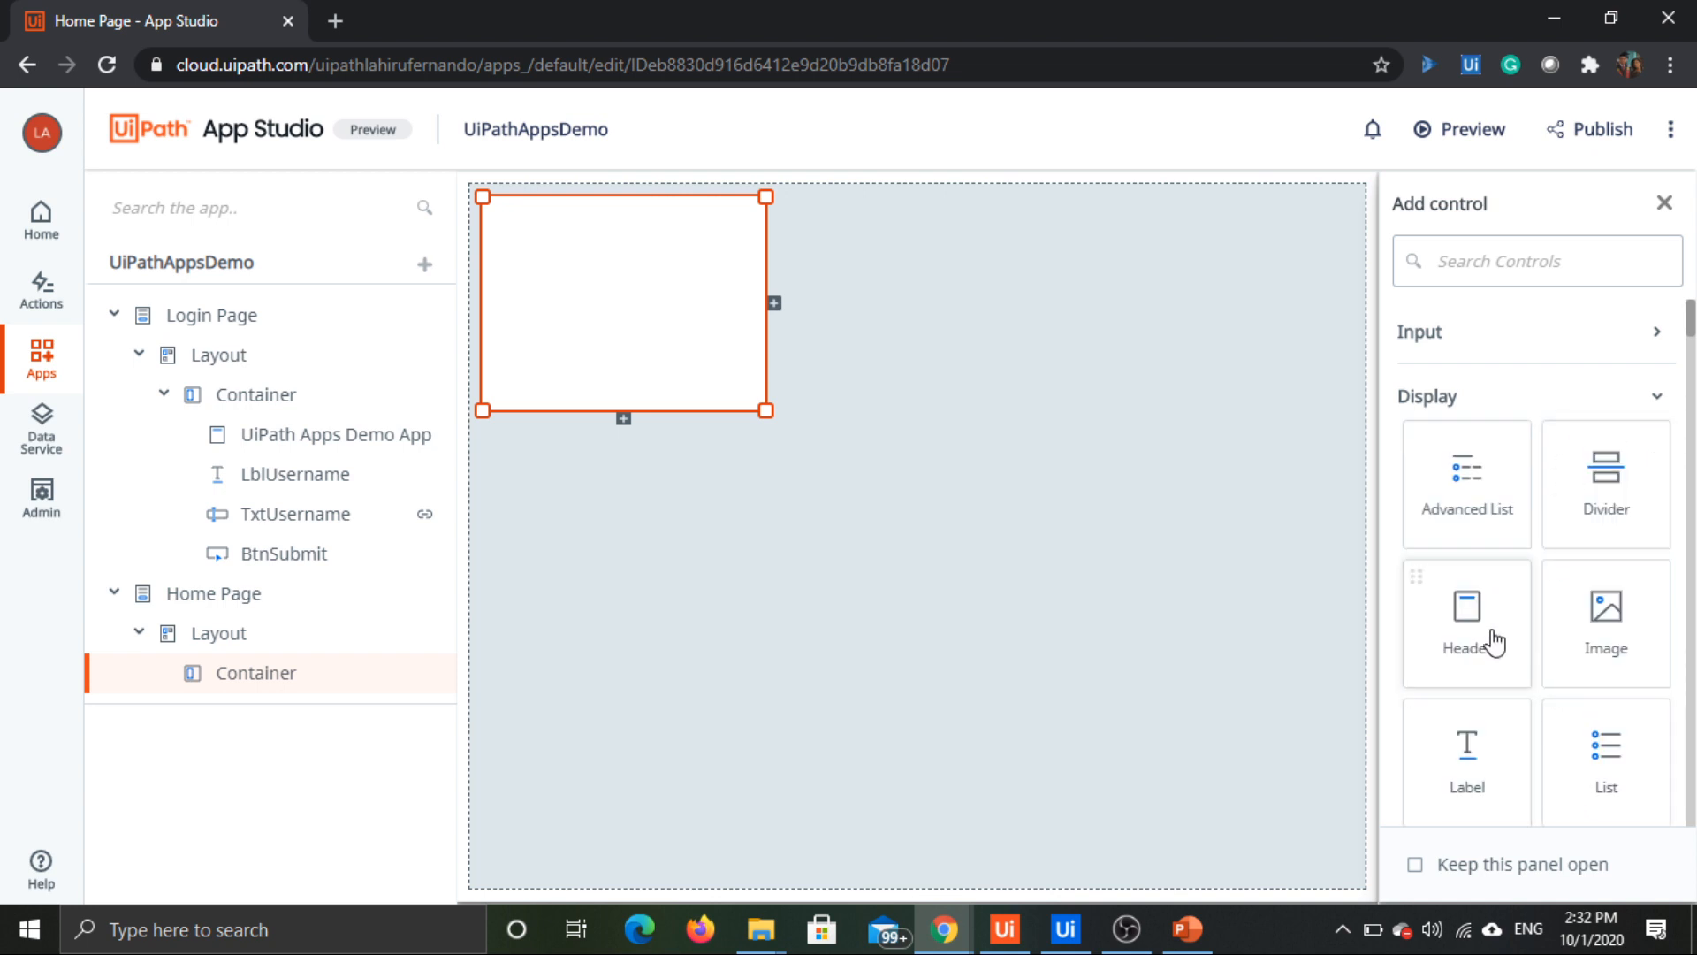
left_click_drag(1494, 641, 556, 231)
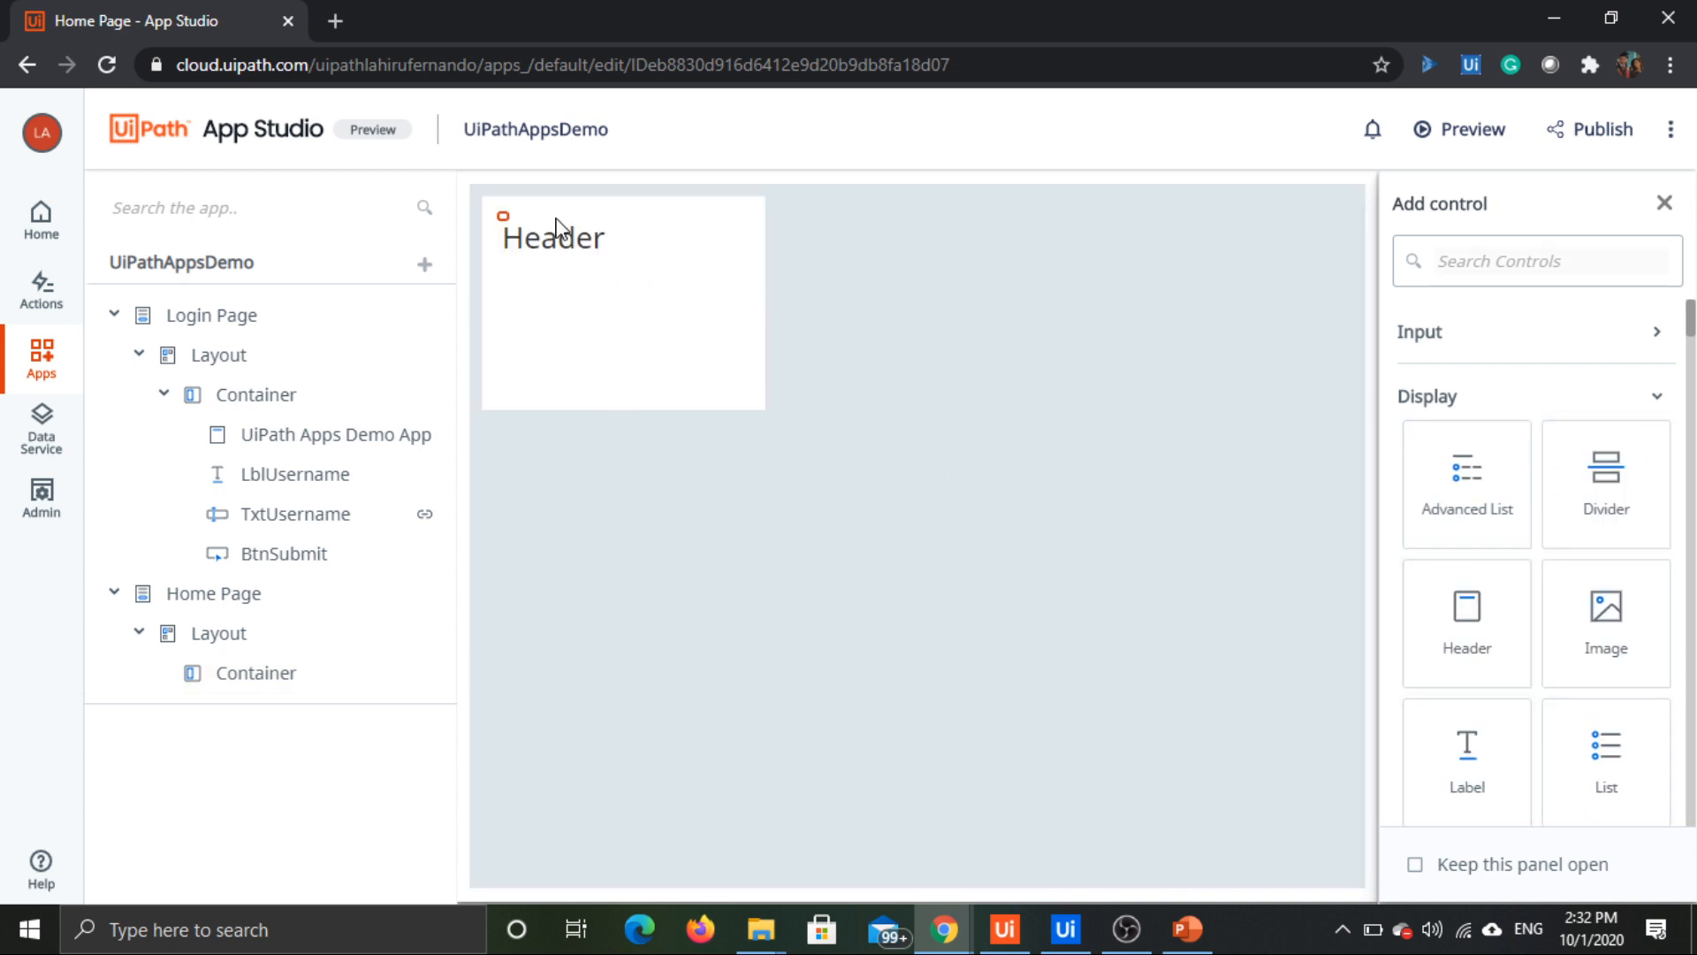
Step: Set the text of the Home Page's new header to "Home Page"
left_click(1501, 425)
double_click(1500, 425)
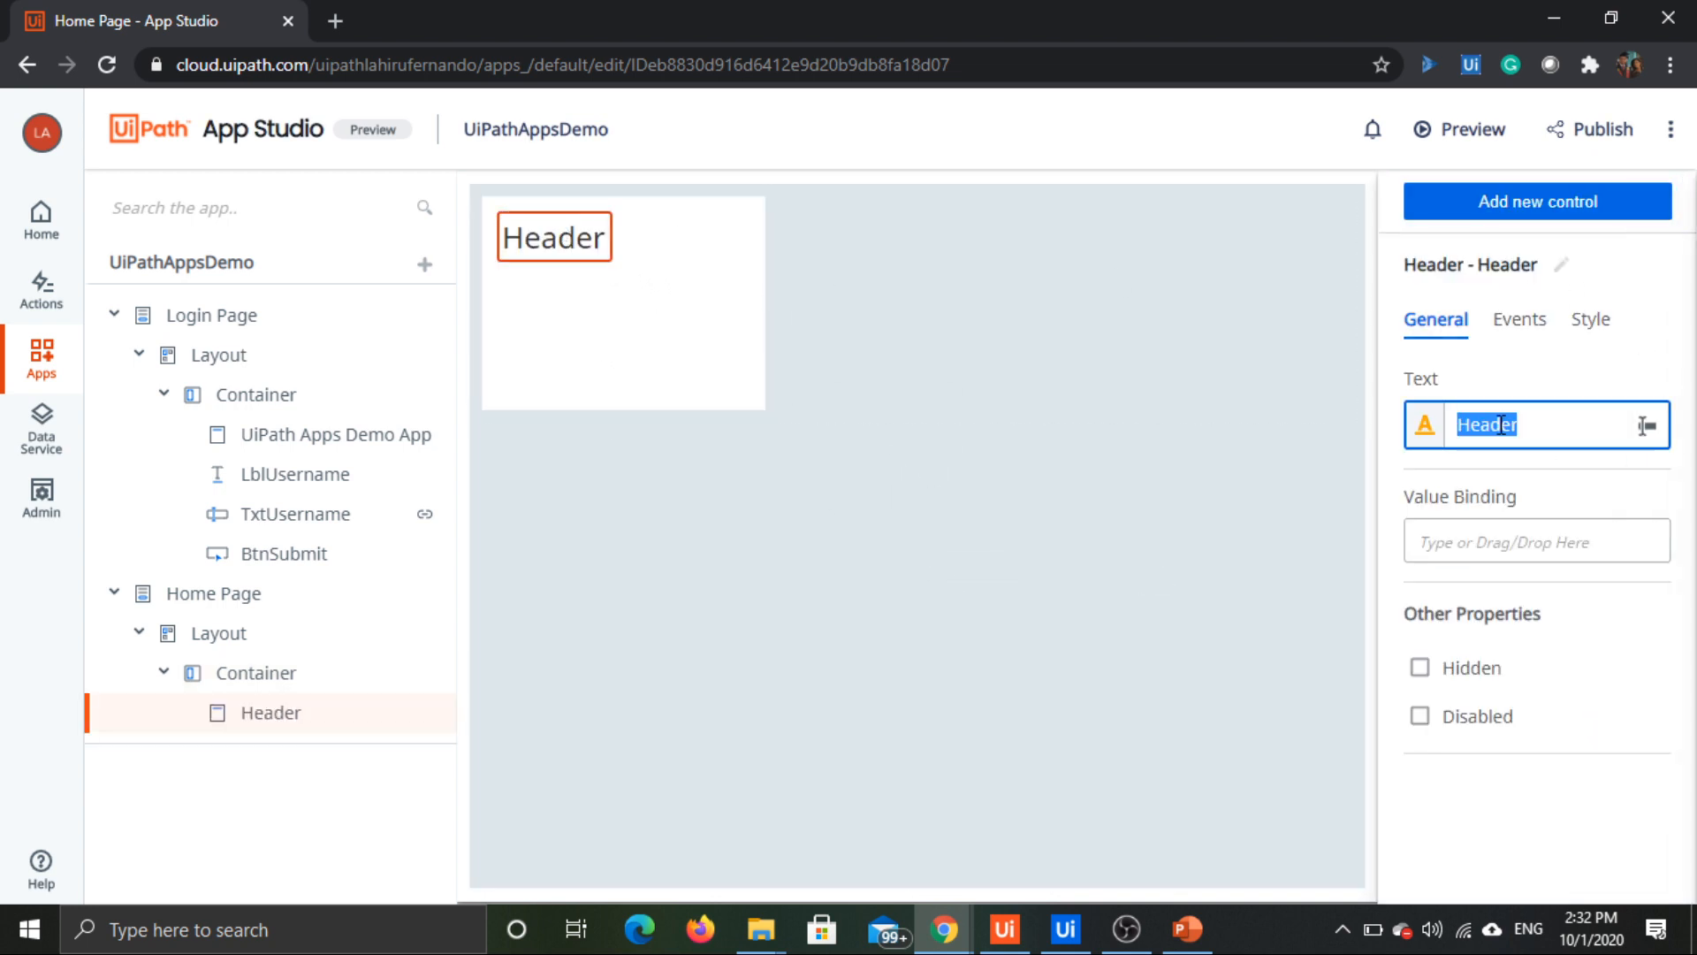
type("Home Pag")
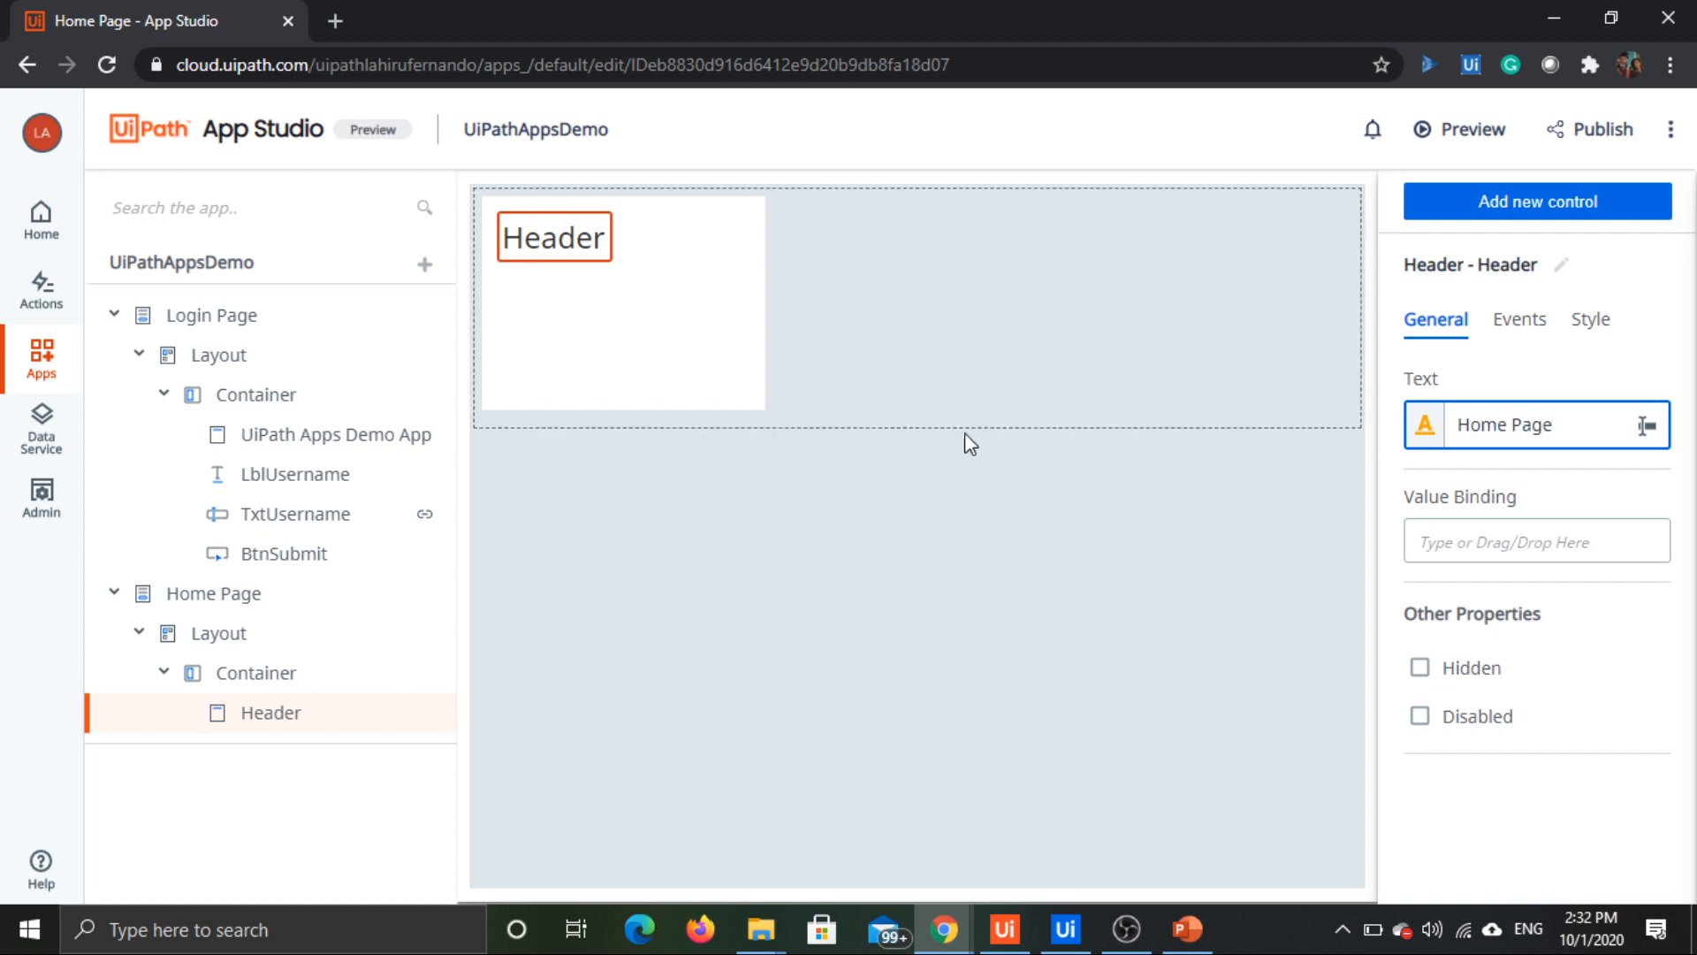
Step: Enlarge the Home Page's container in both width and height, and select its header
left_click(745, 347)
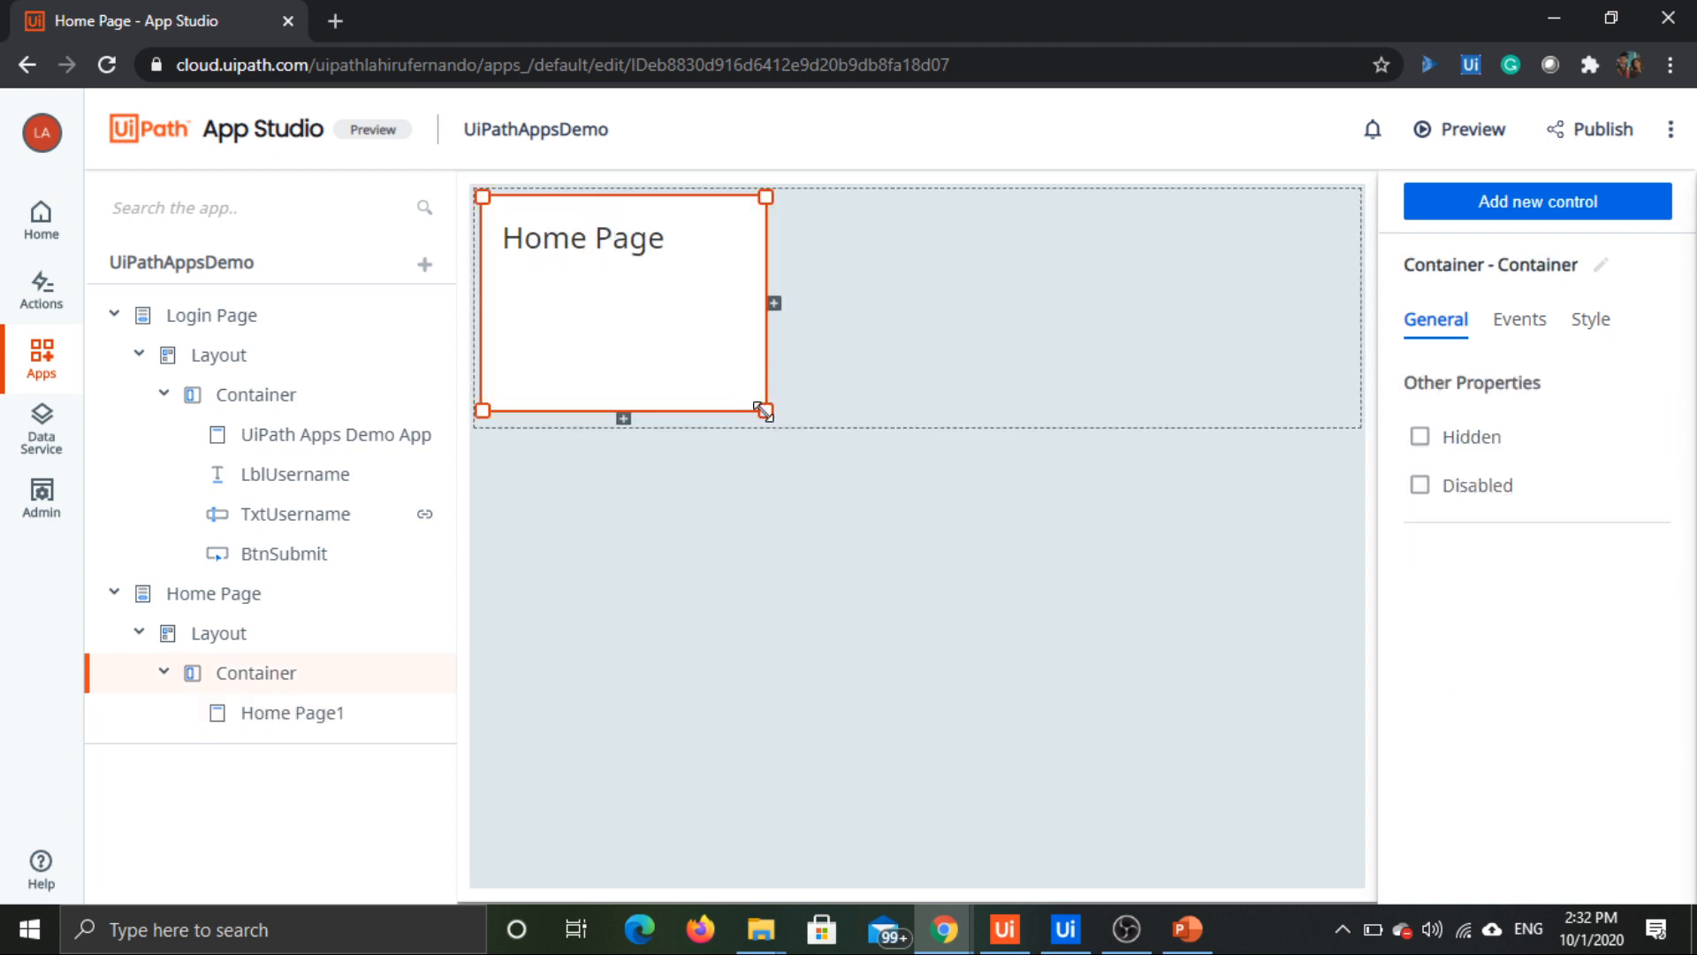
left_click_drag(765, 410, 966, 751)
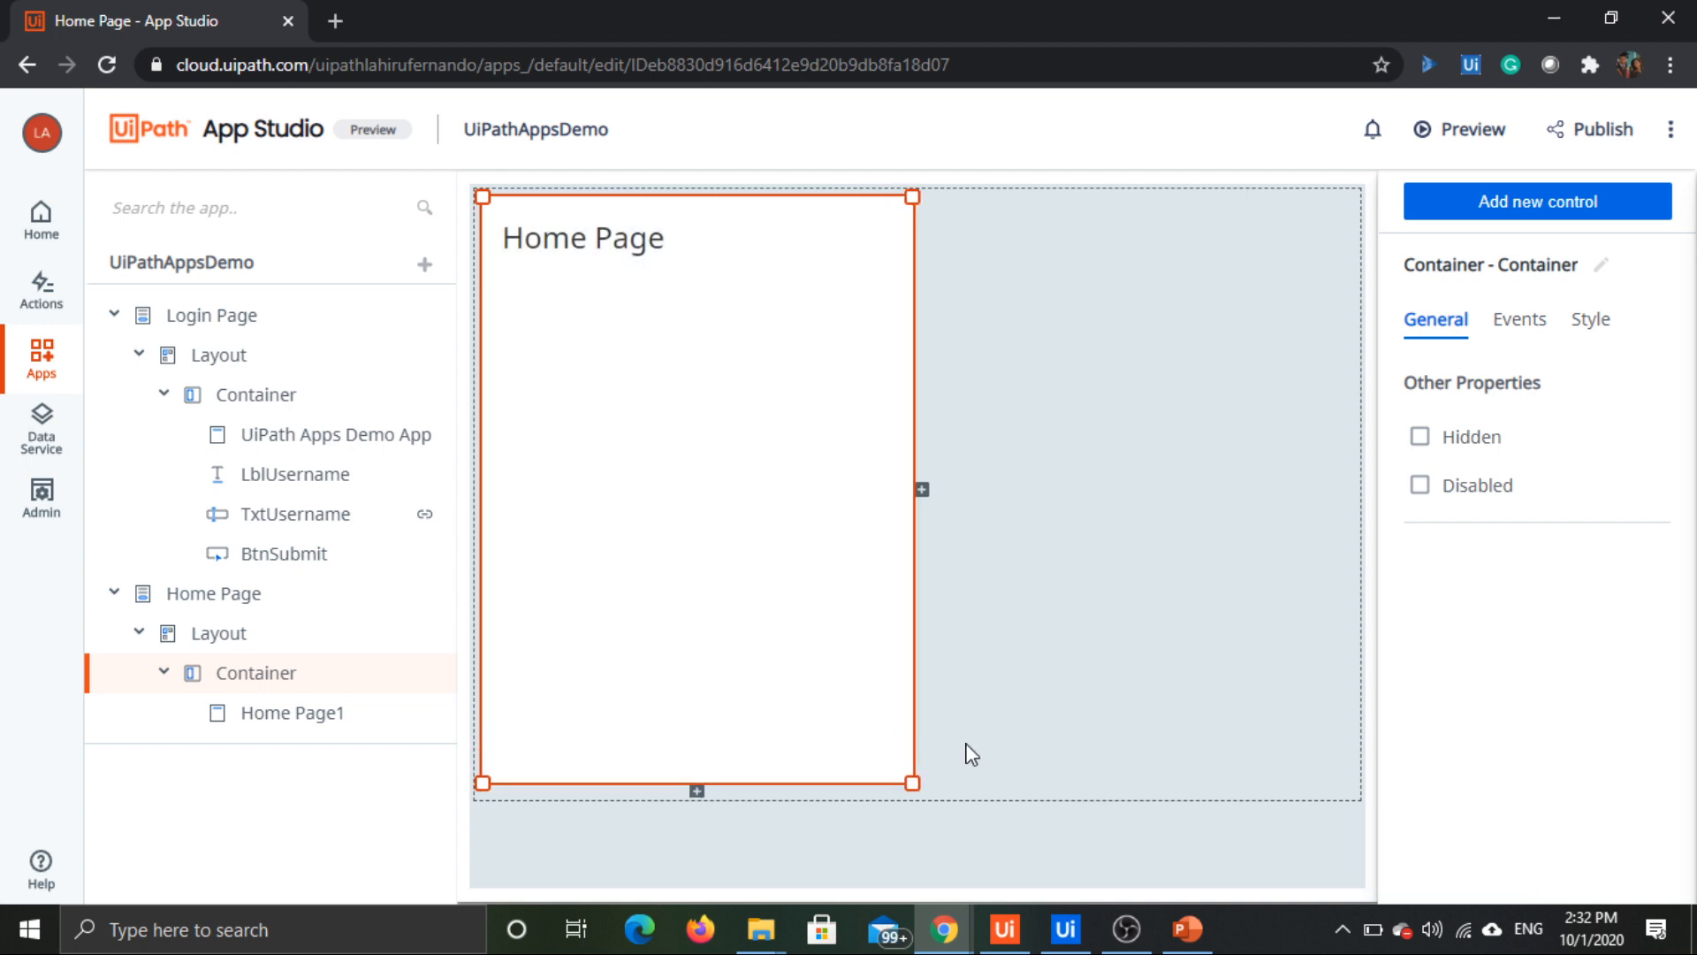
left_click(655, 268)
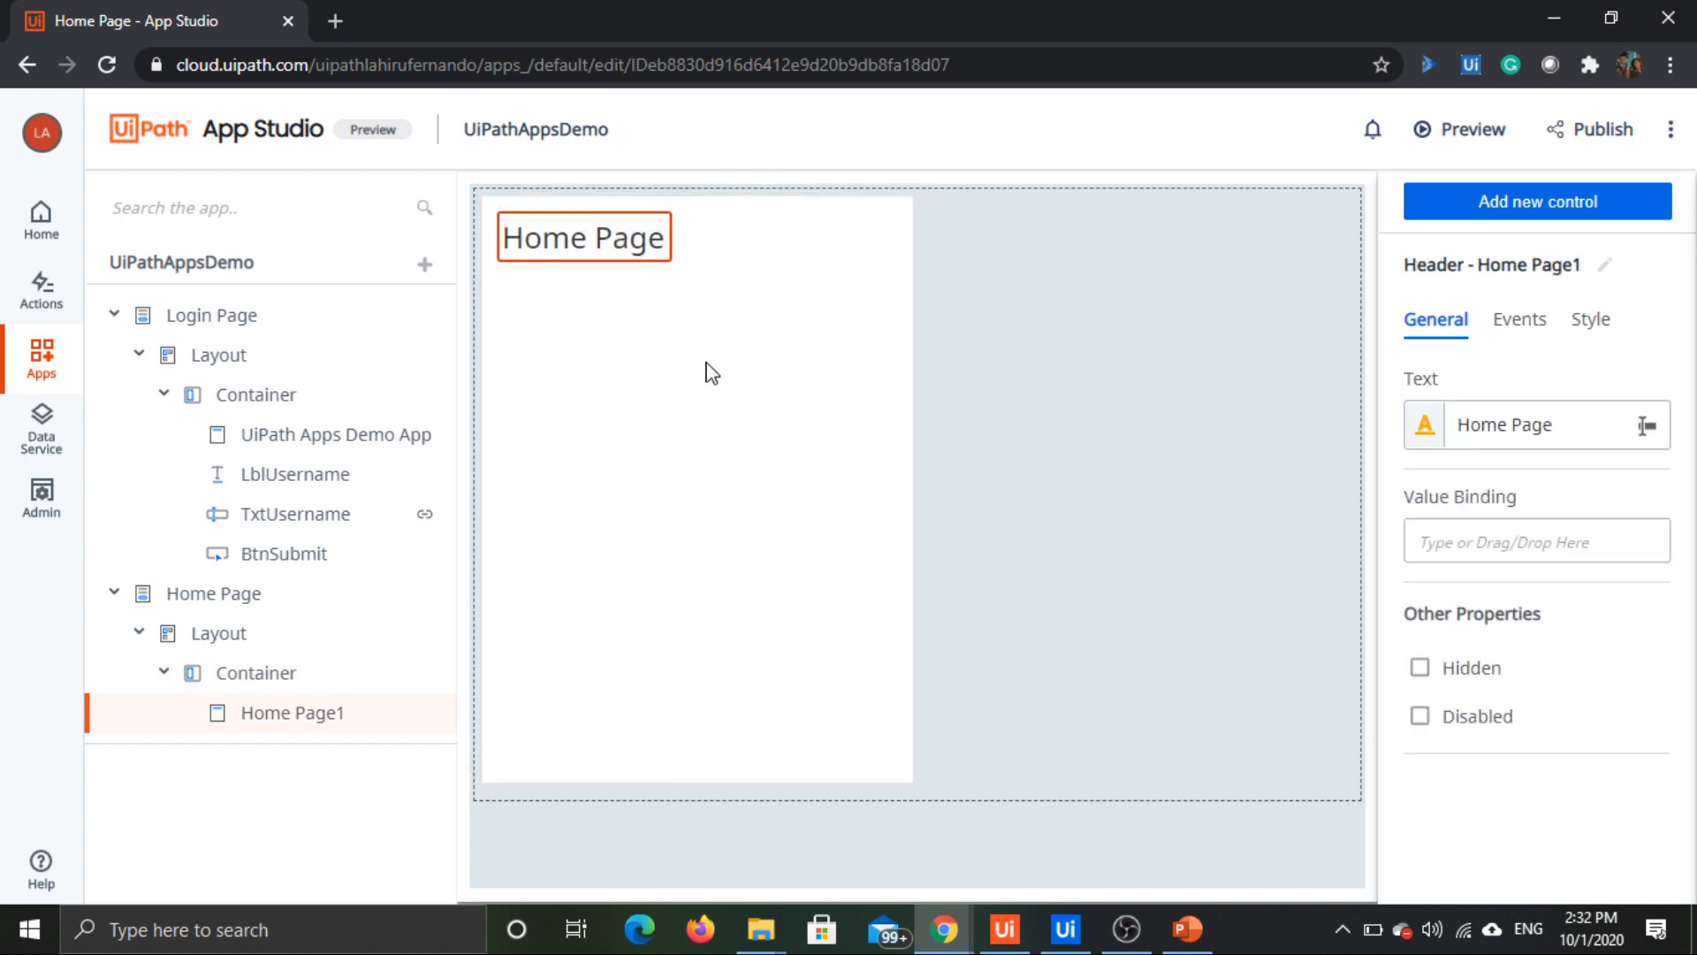
Step: Switch to UiPath Studio to review the Main workflow's arguments, and return to the app editor
left_click(1065, 928)
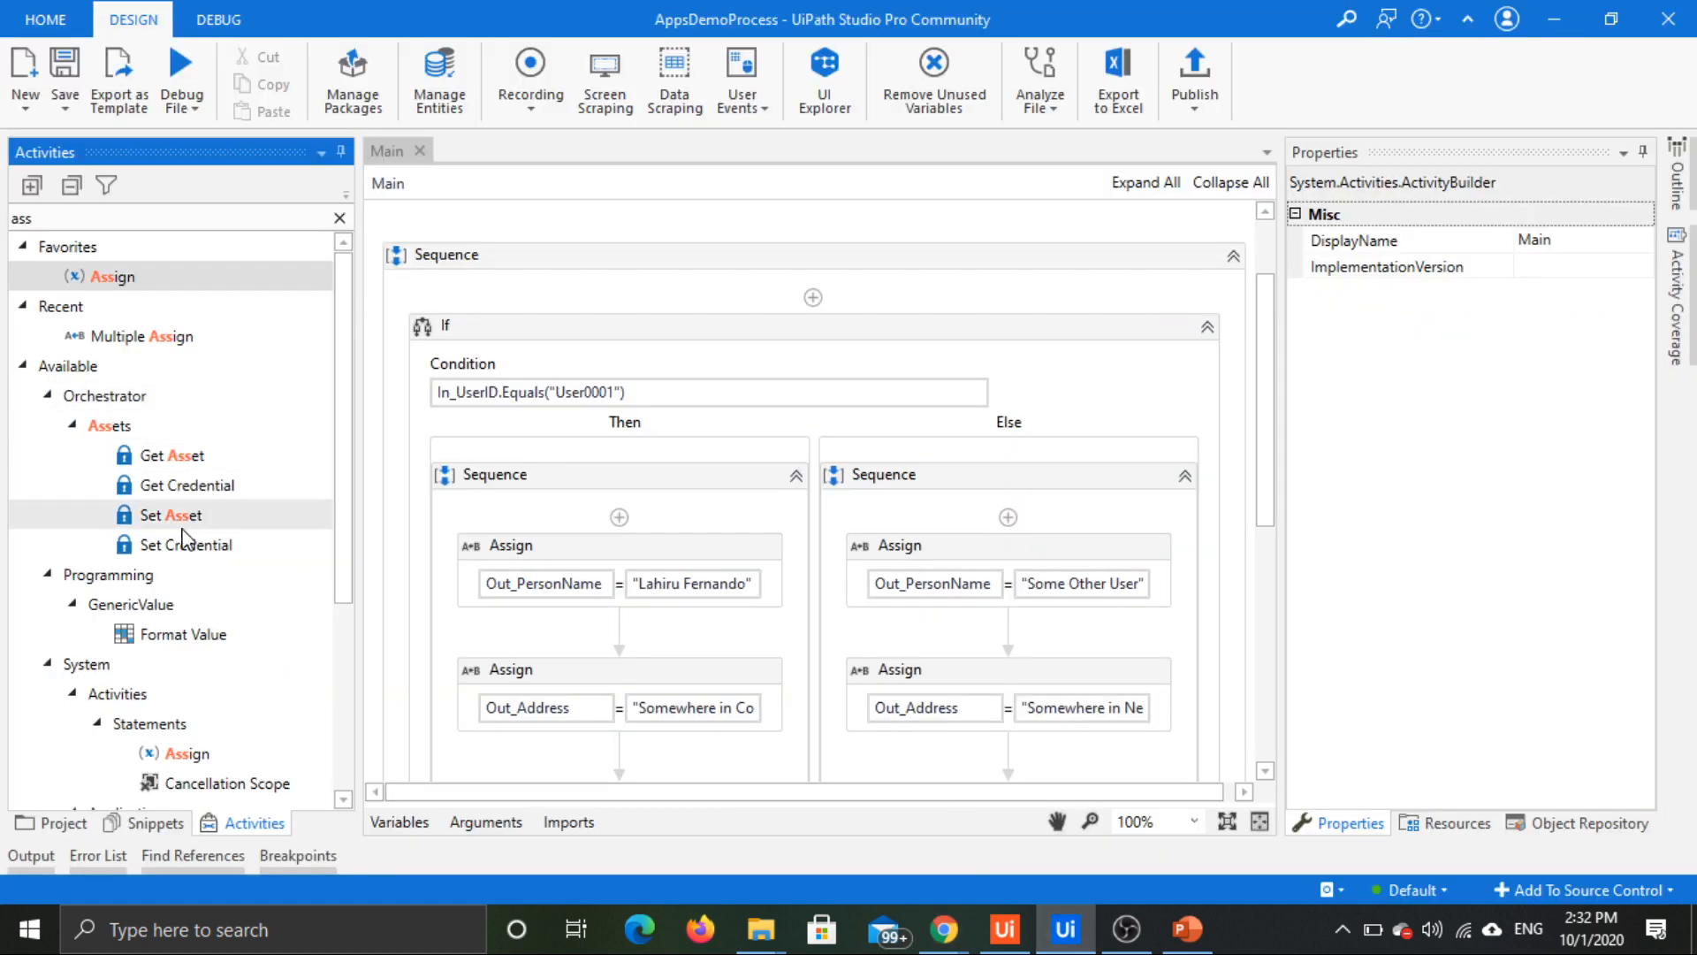
left_click(485, 821)
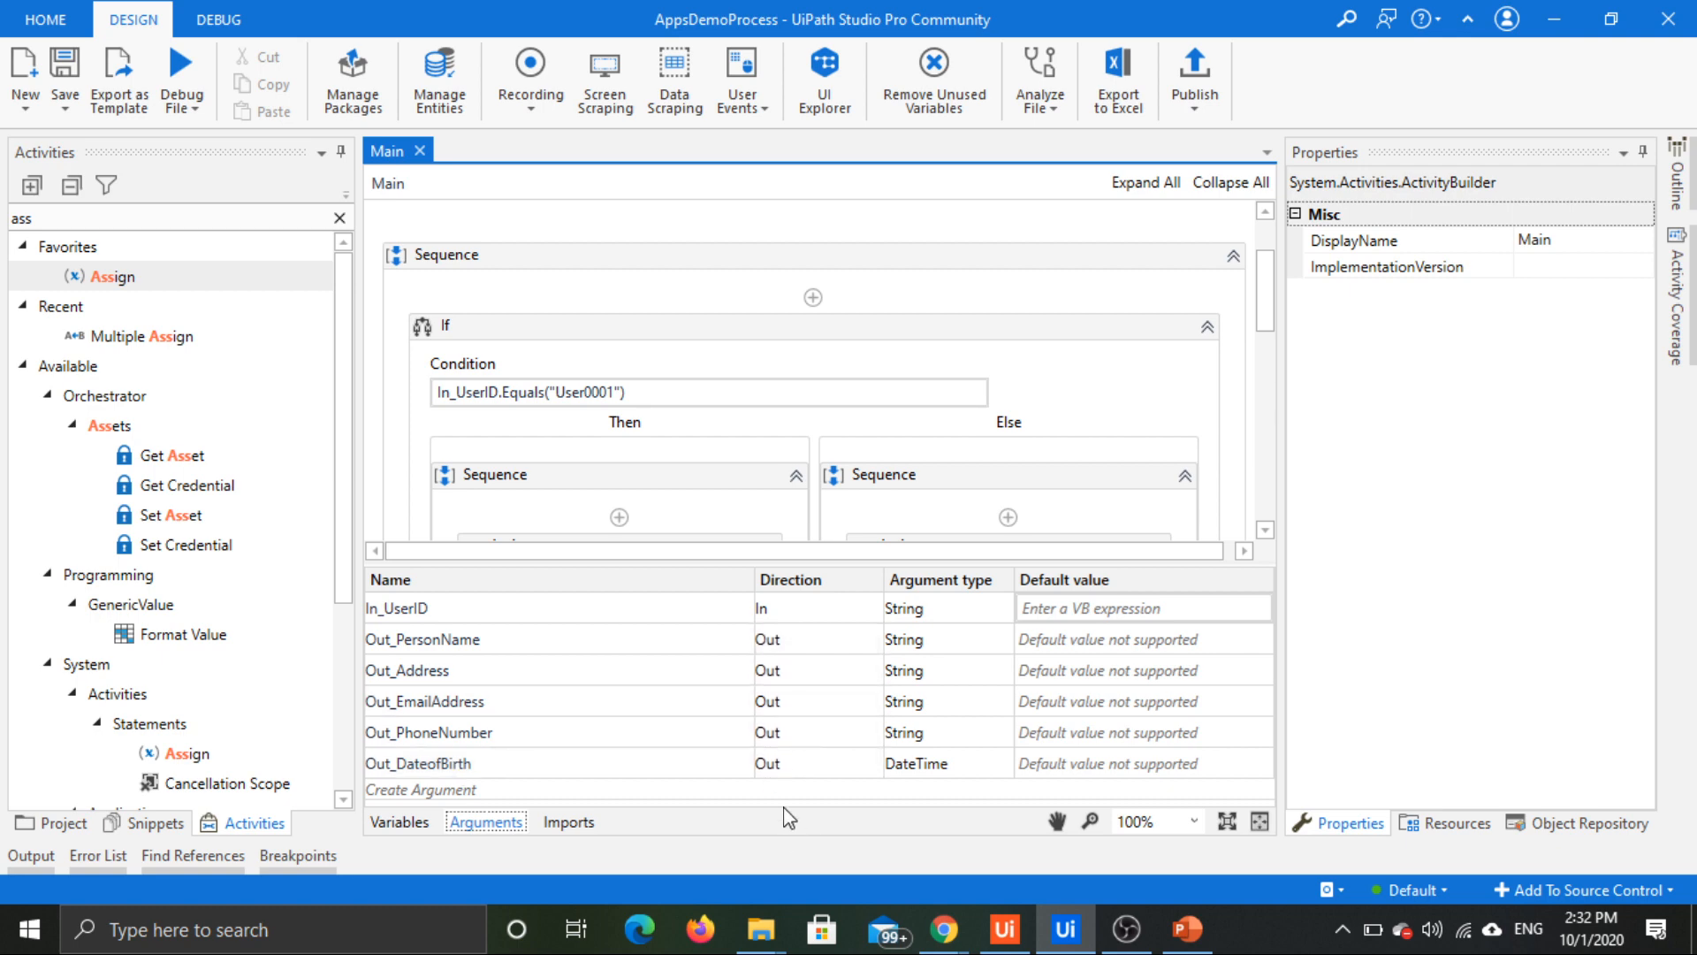
key("alt+Tab")
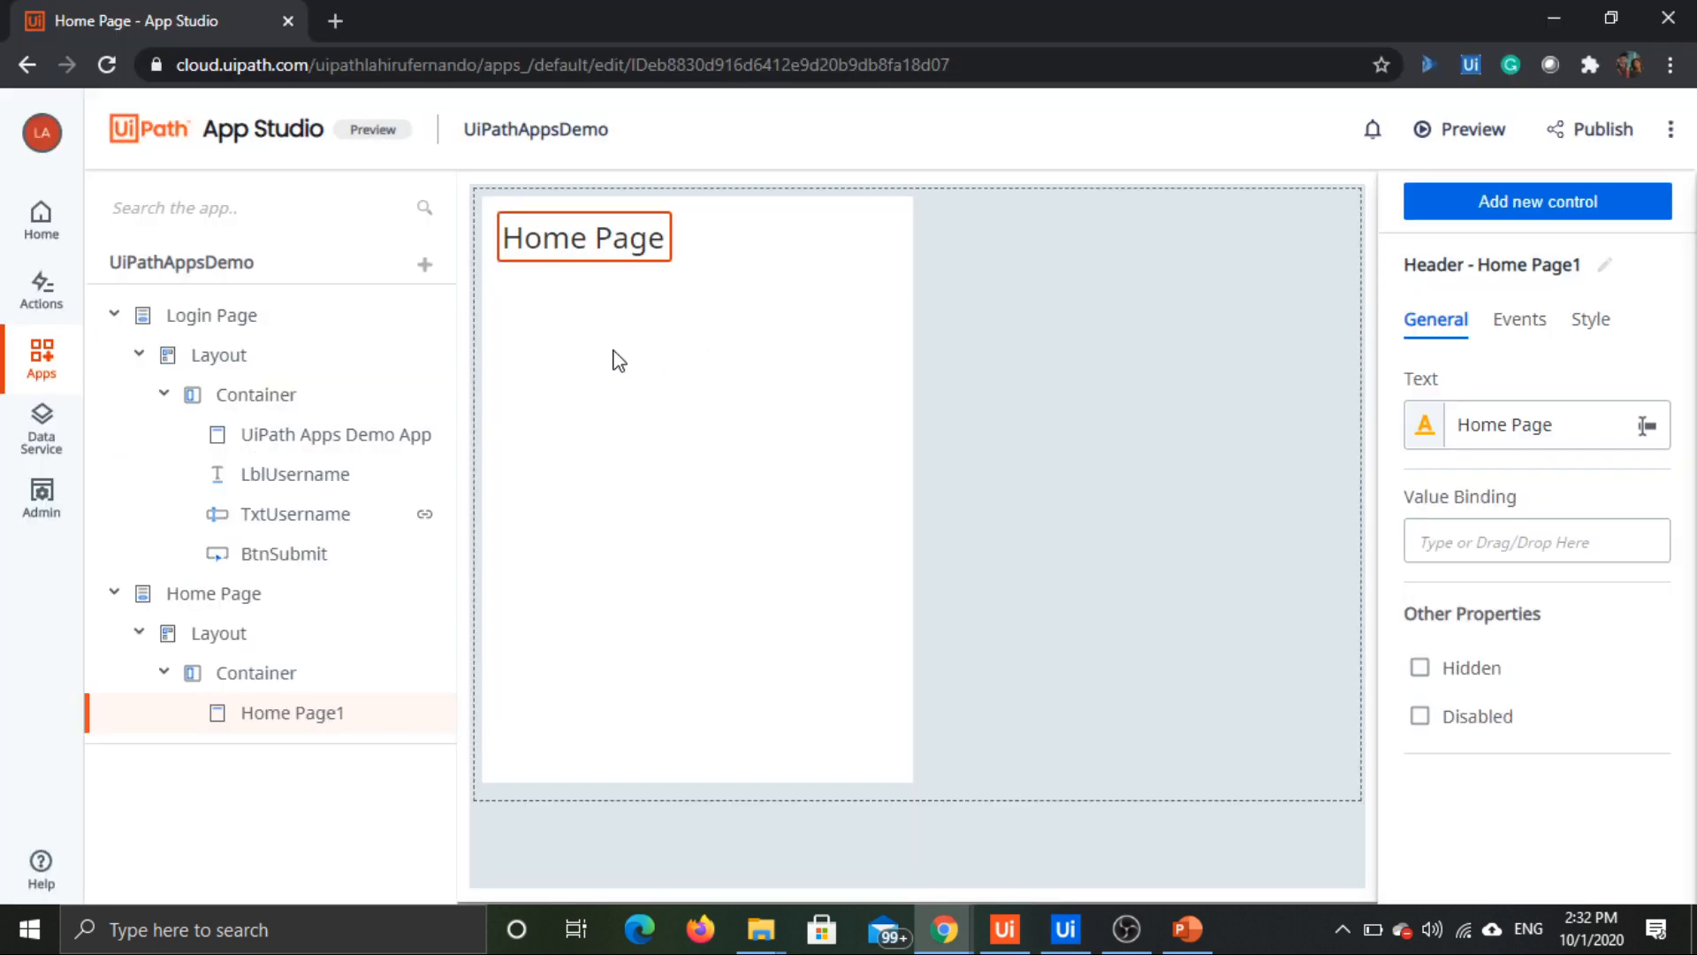
Step: Add a Label control below the Home Page header and set its text to "Profile Information"
left_click(1600, 212)
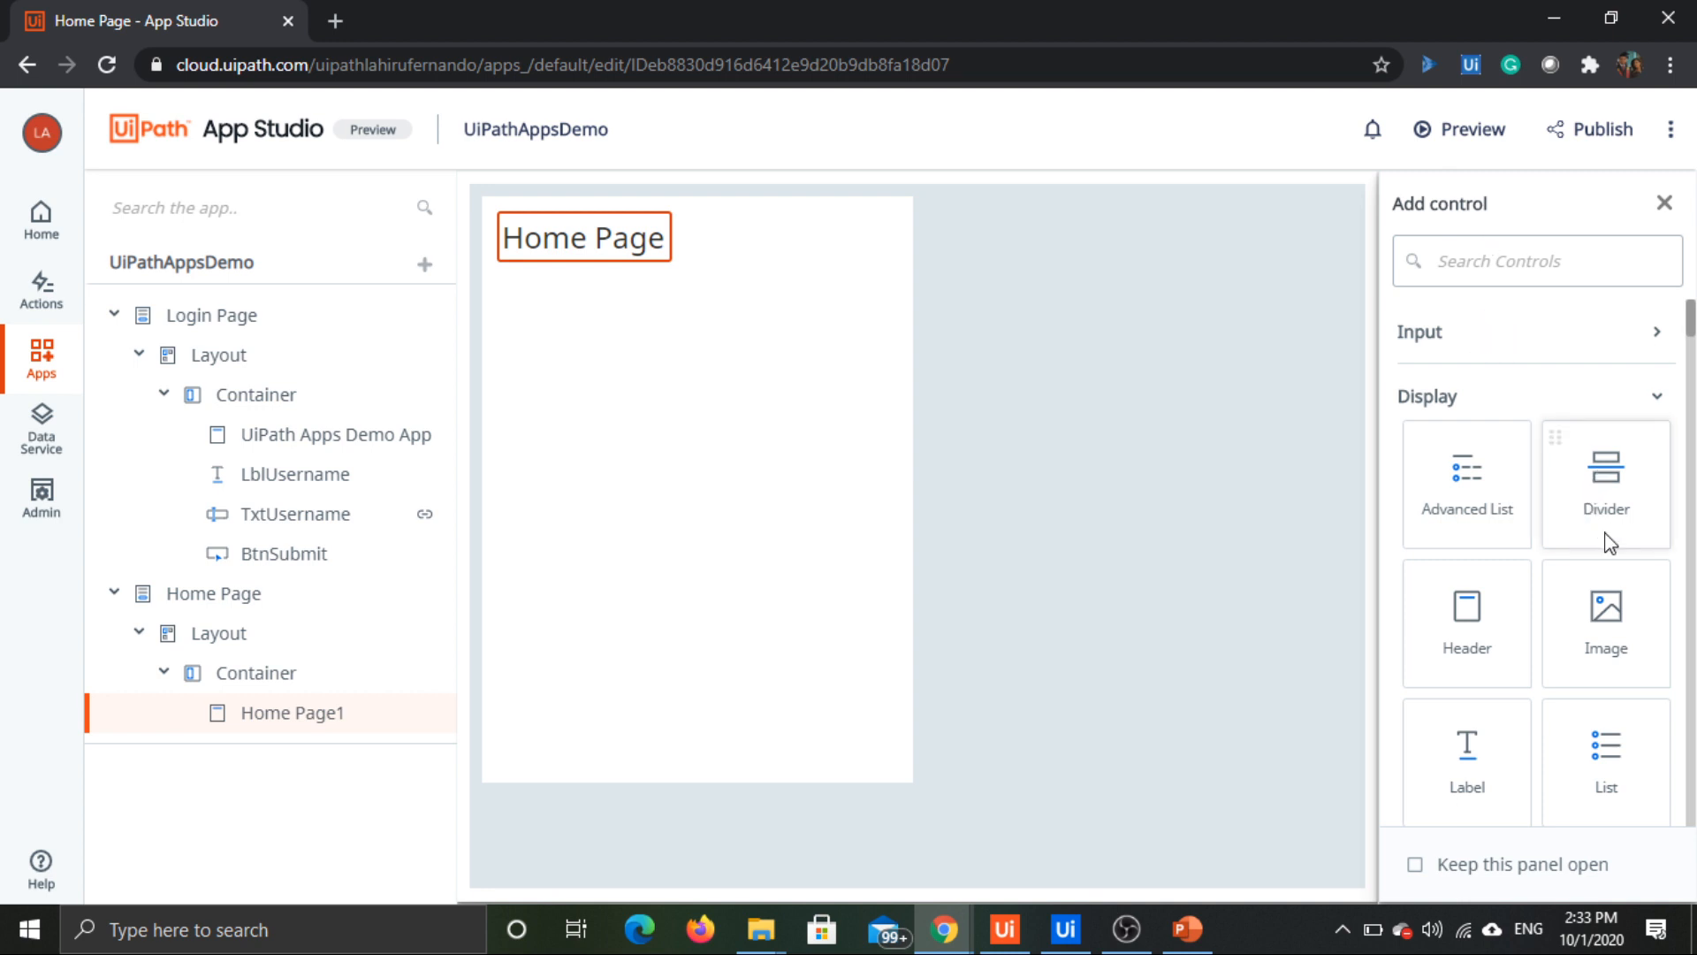
left_click_drag(1504, 772, 588, 316)
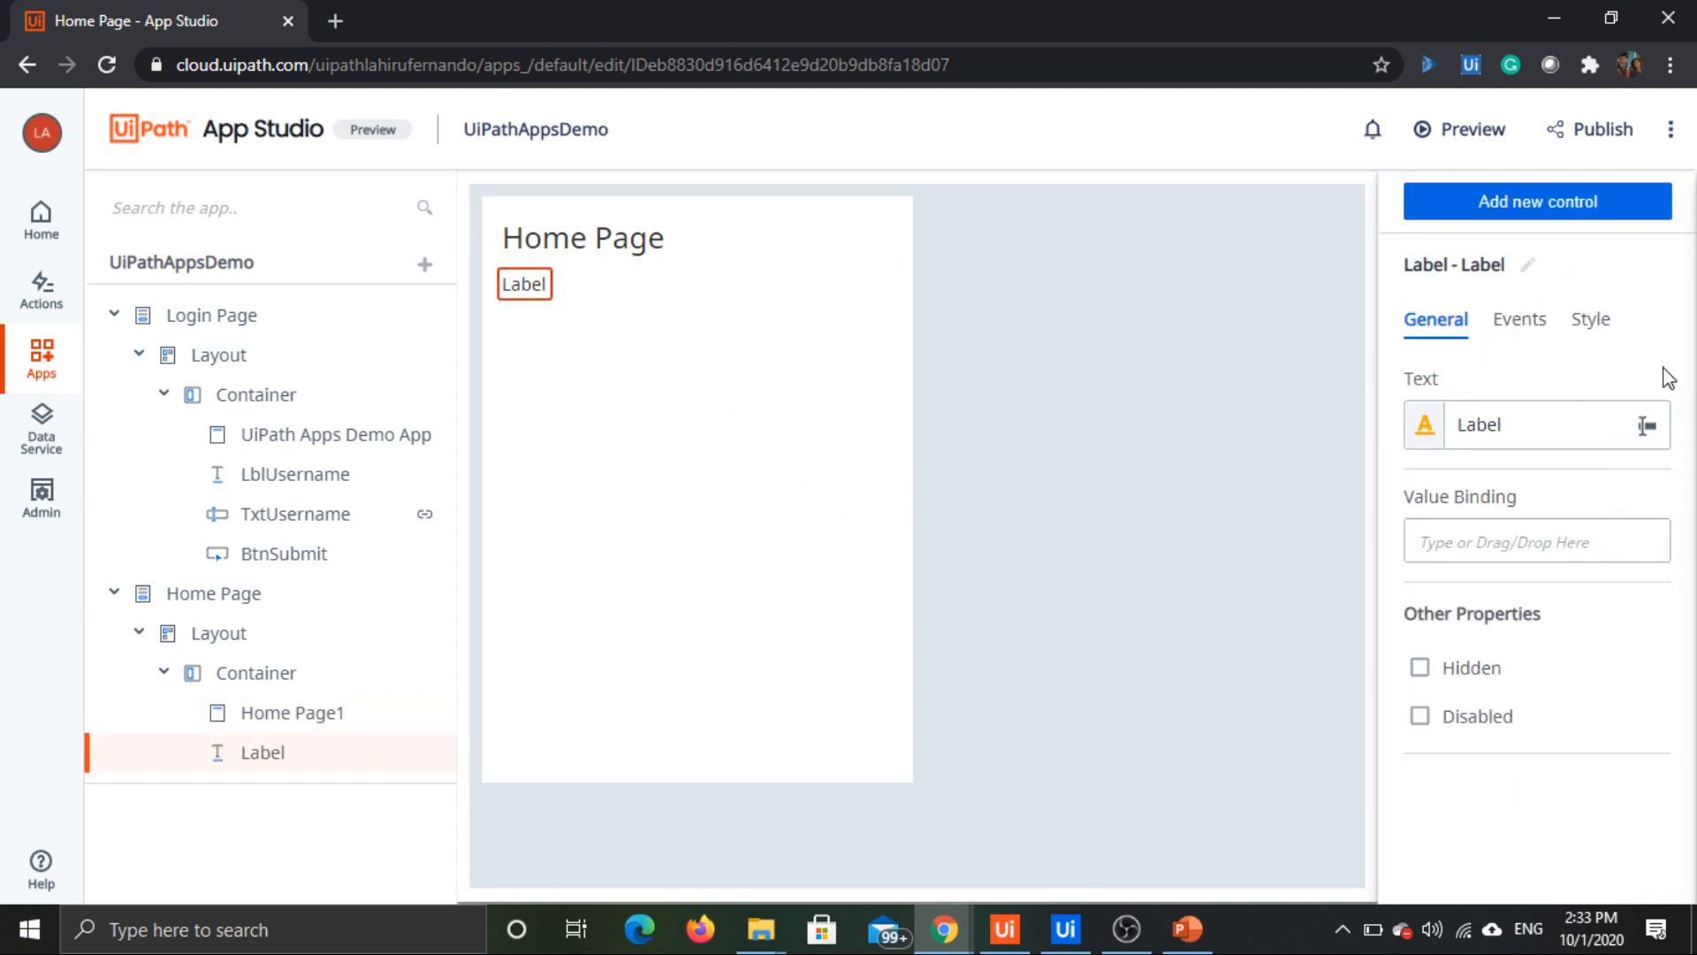
double_click(1492, 420)
type("P")
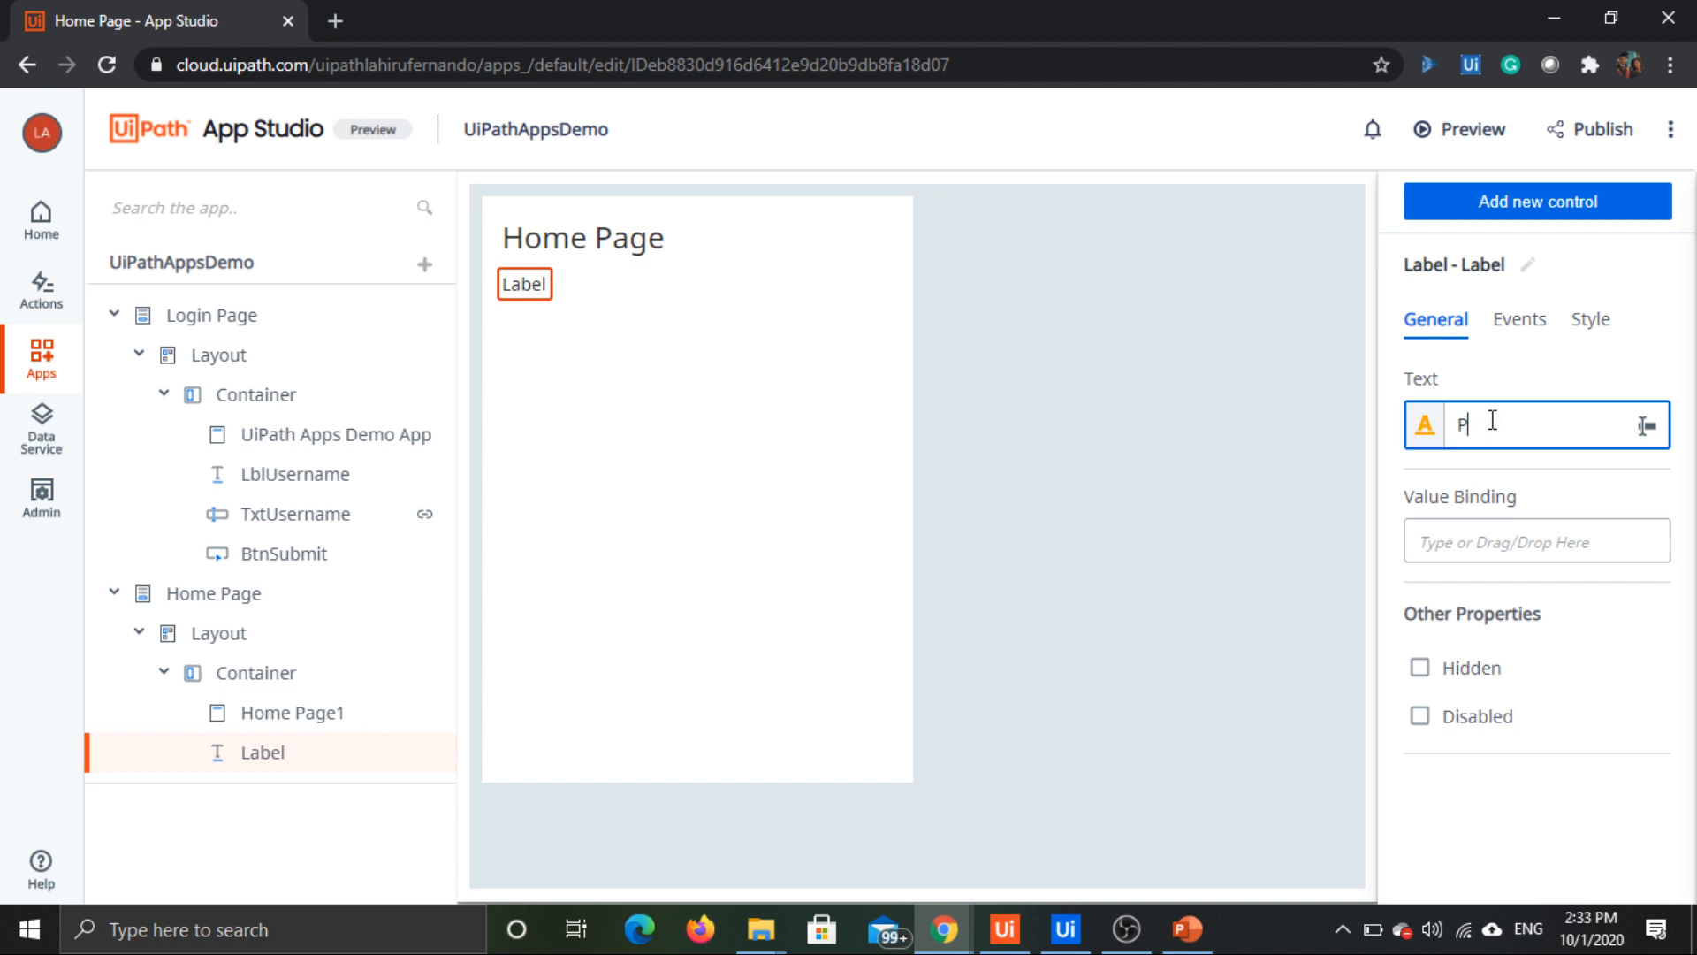
type("rofile Infom")
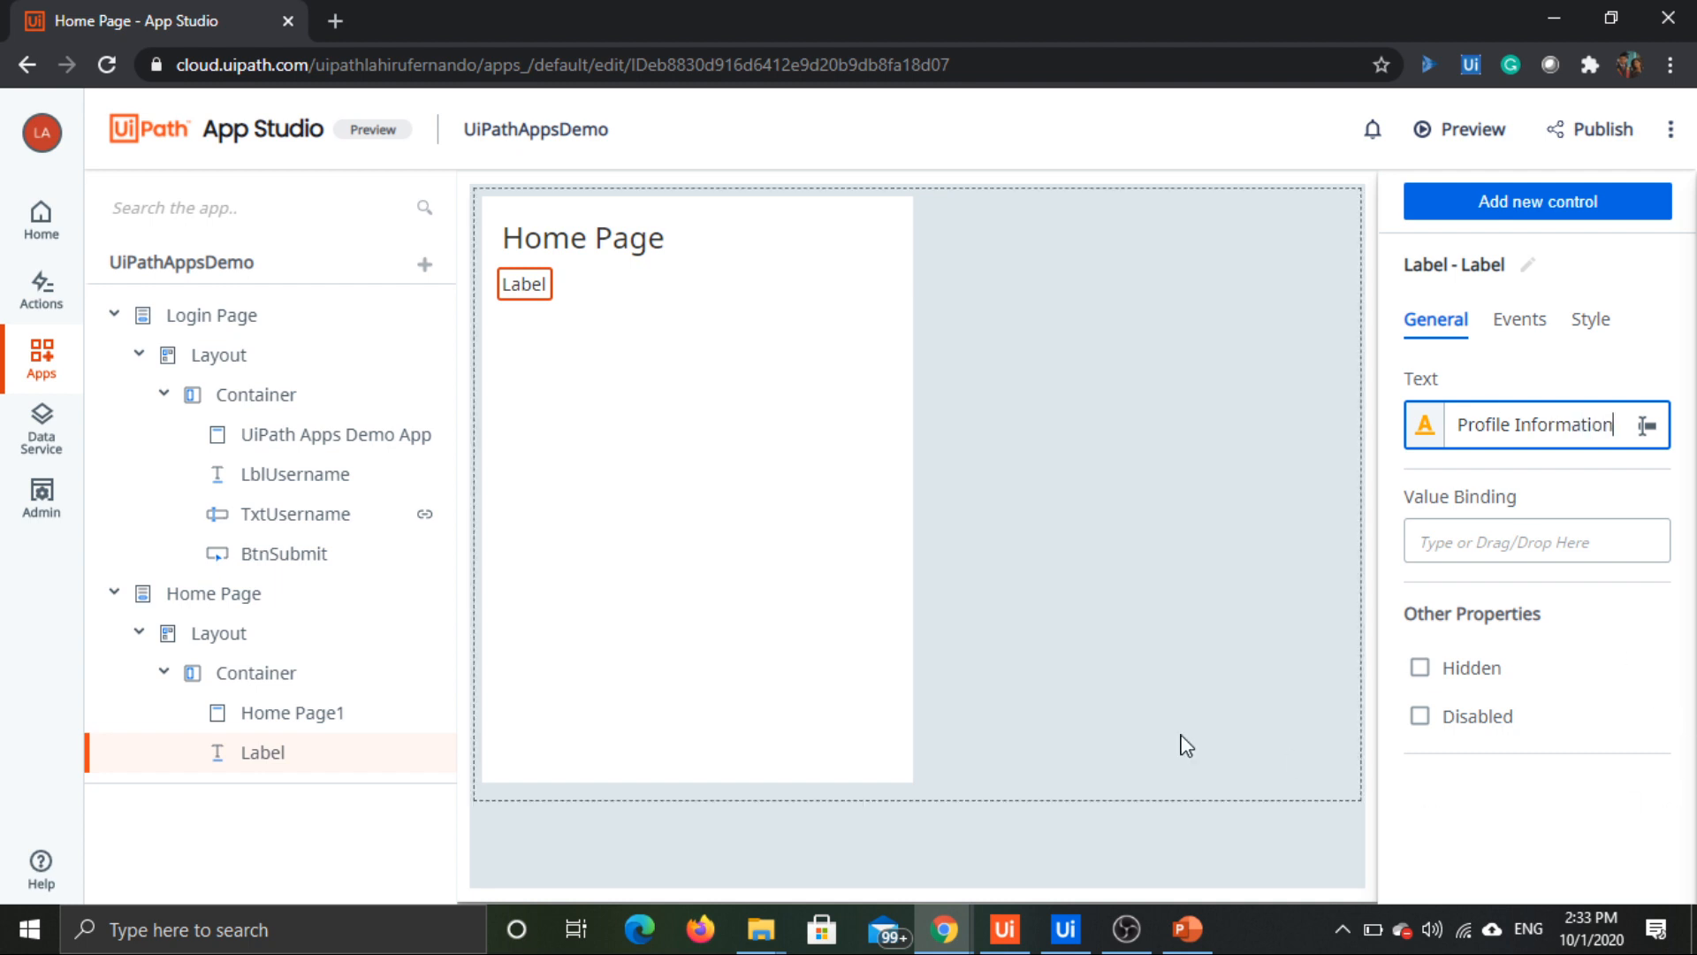
left_click(831, 444)
Step: Apply the Headline 3 text style to the Profile Information label
left_click(626, 283)
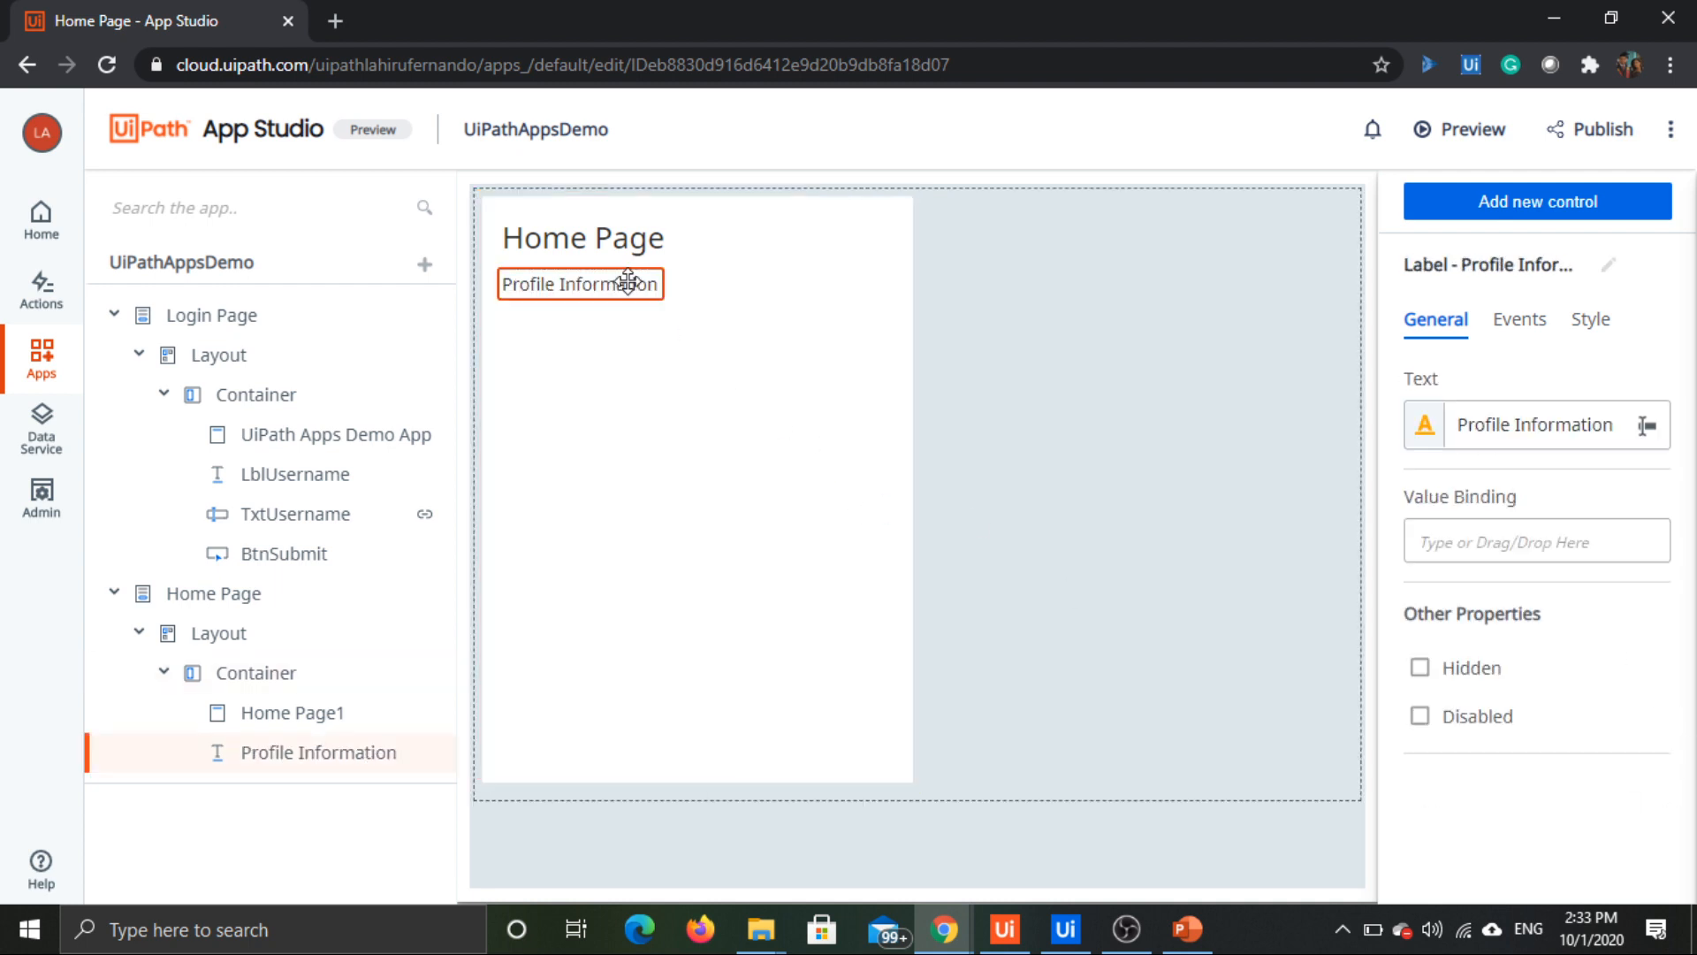
left_click(1595, 336)
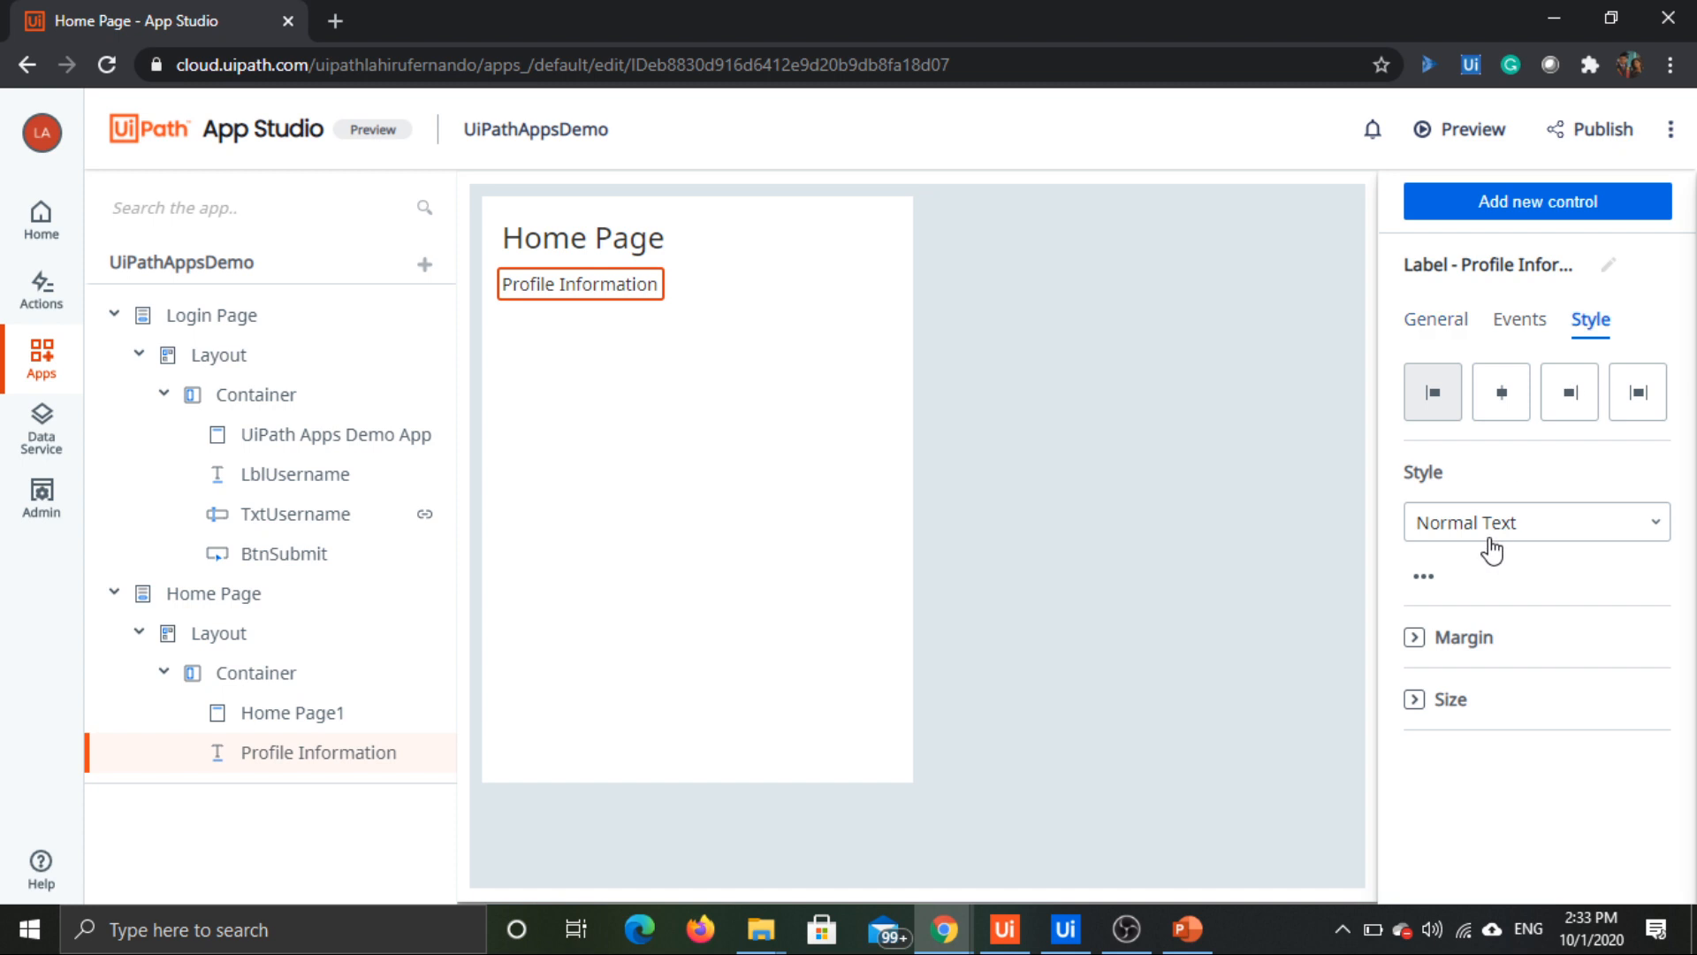
left_click(1573, 531)
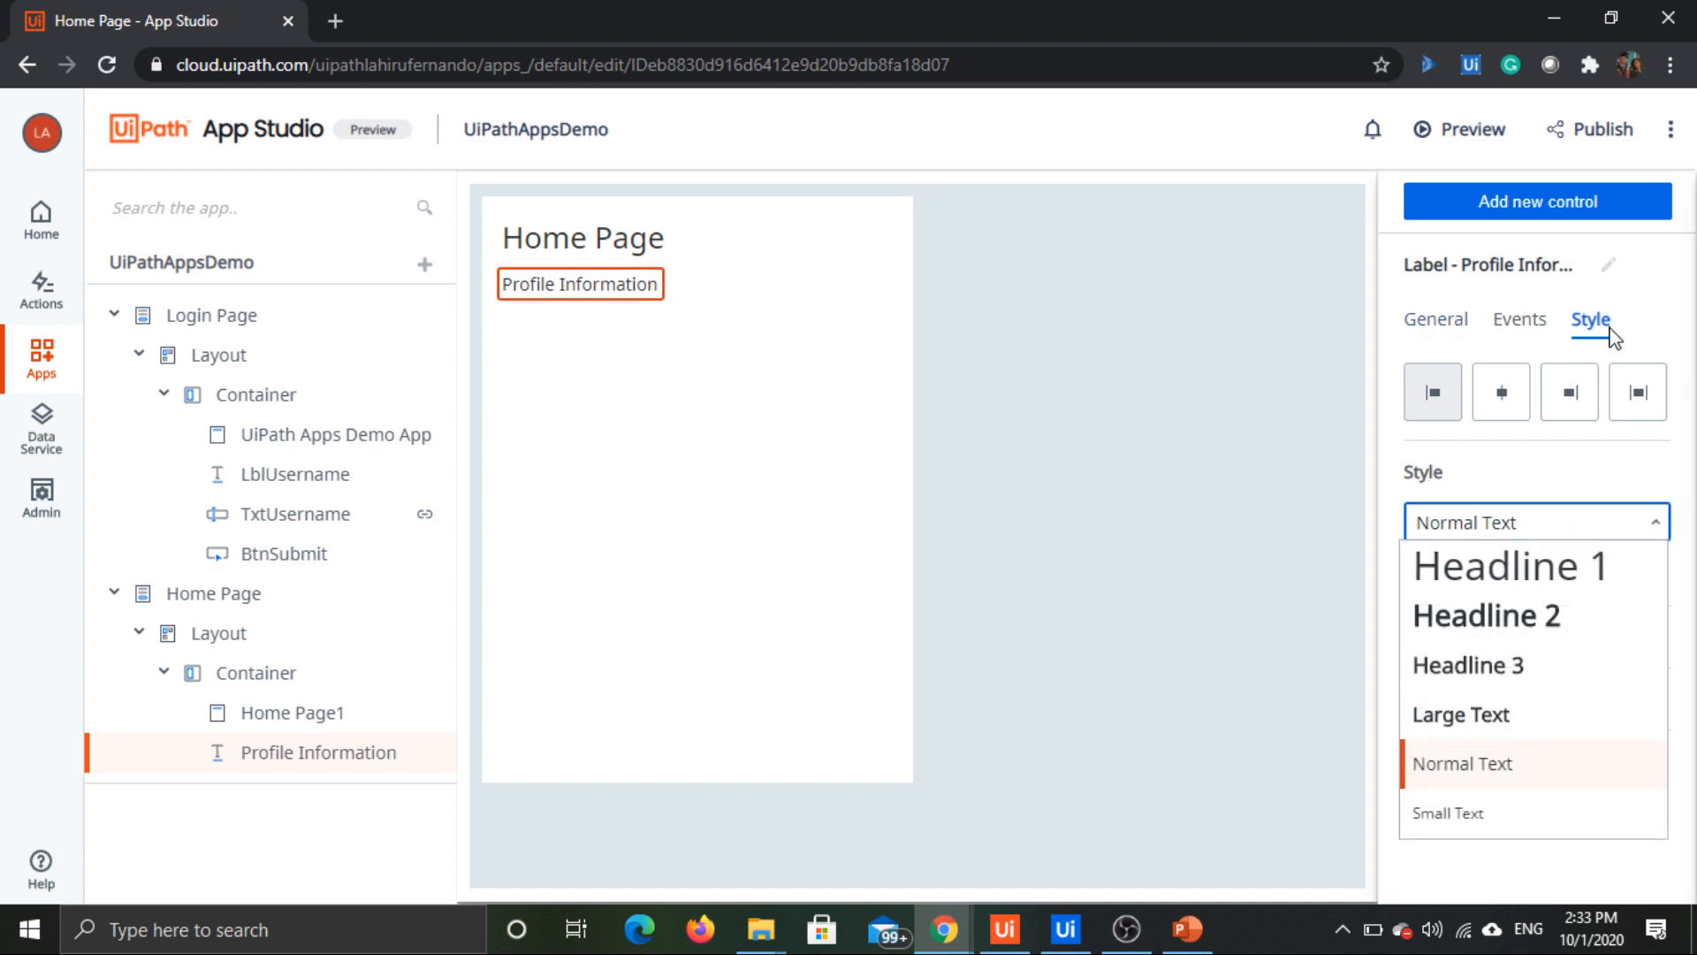
left_click(1493, 682)
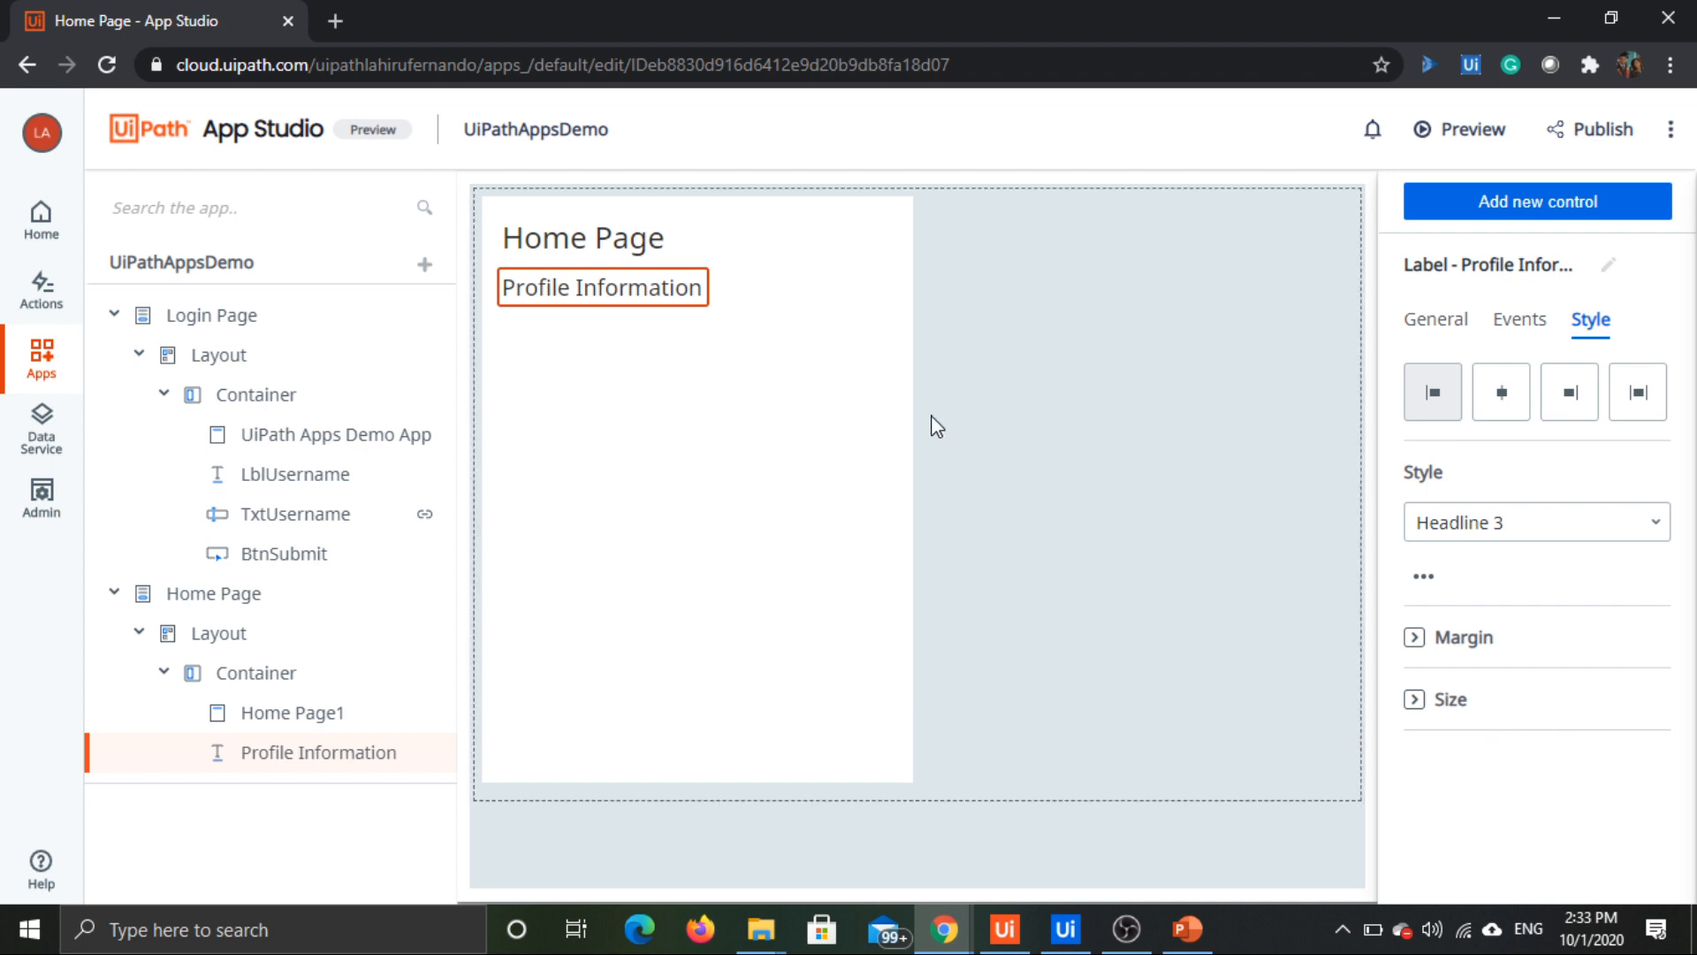
Step: Try right and centre alignment on the Profile Information label and return it to left alignment
left_click(1566, 396)
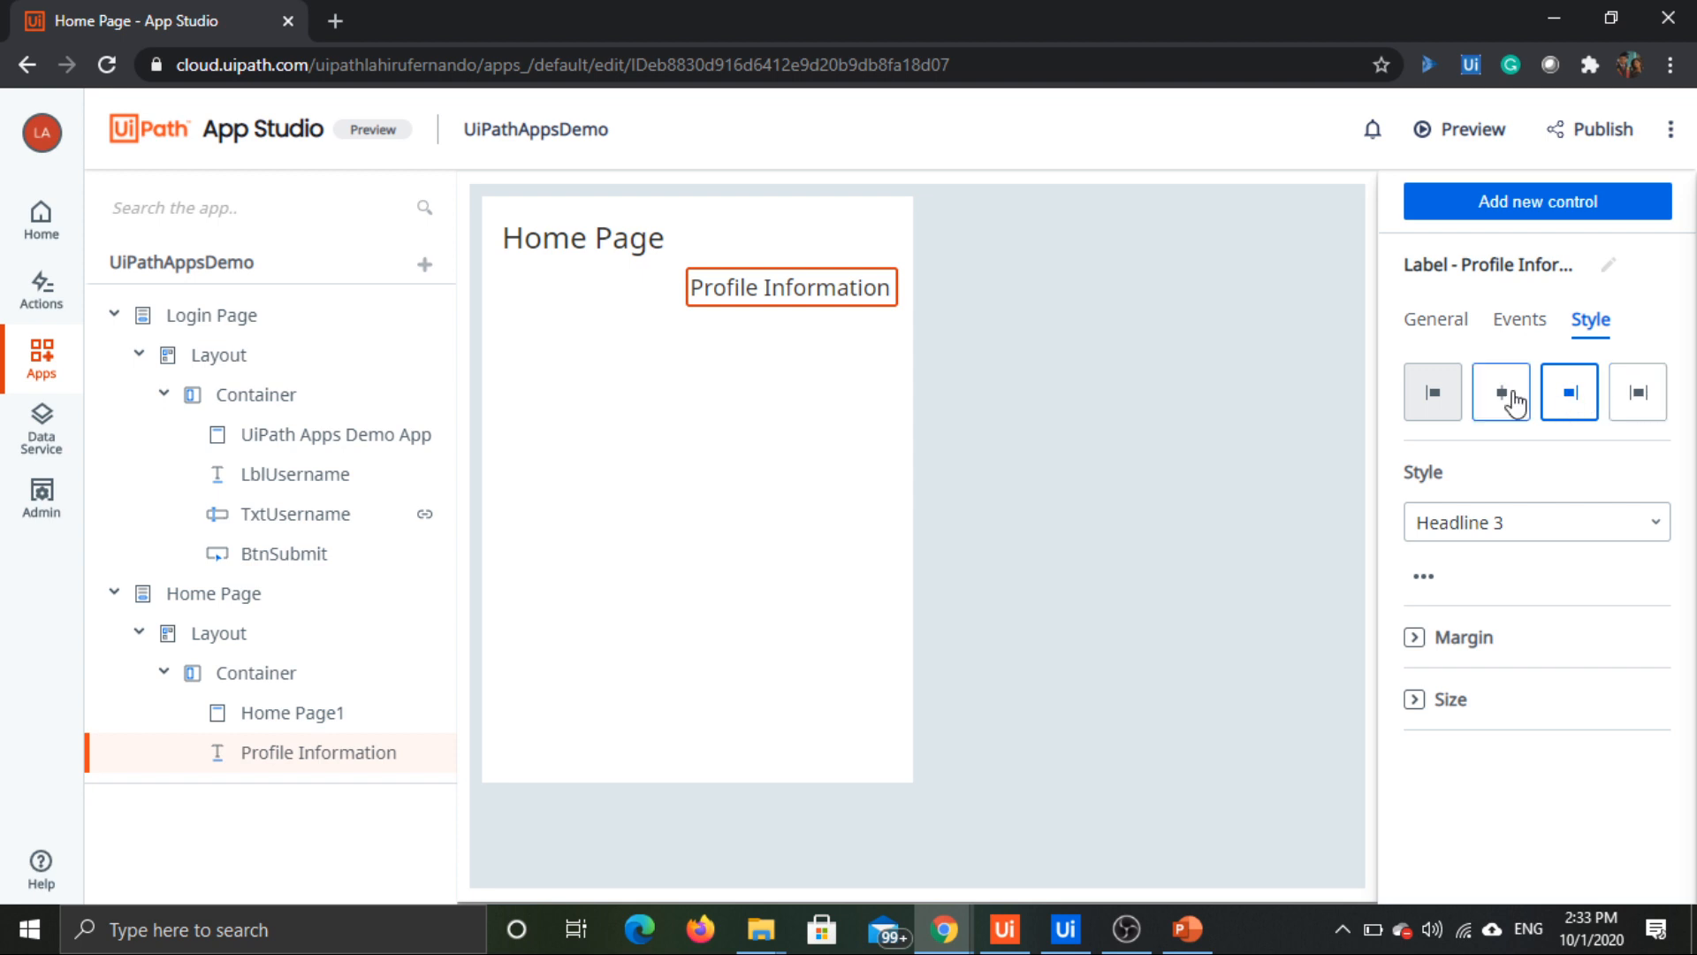
left_click(1505, 394)
left_click(1430, 396)
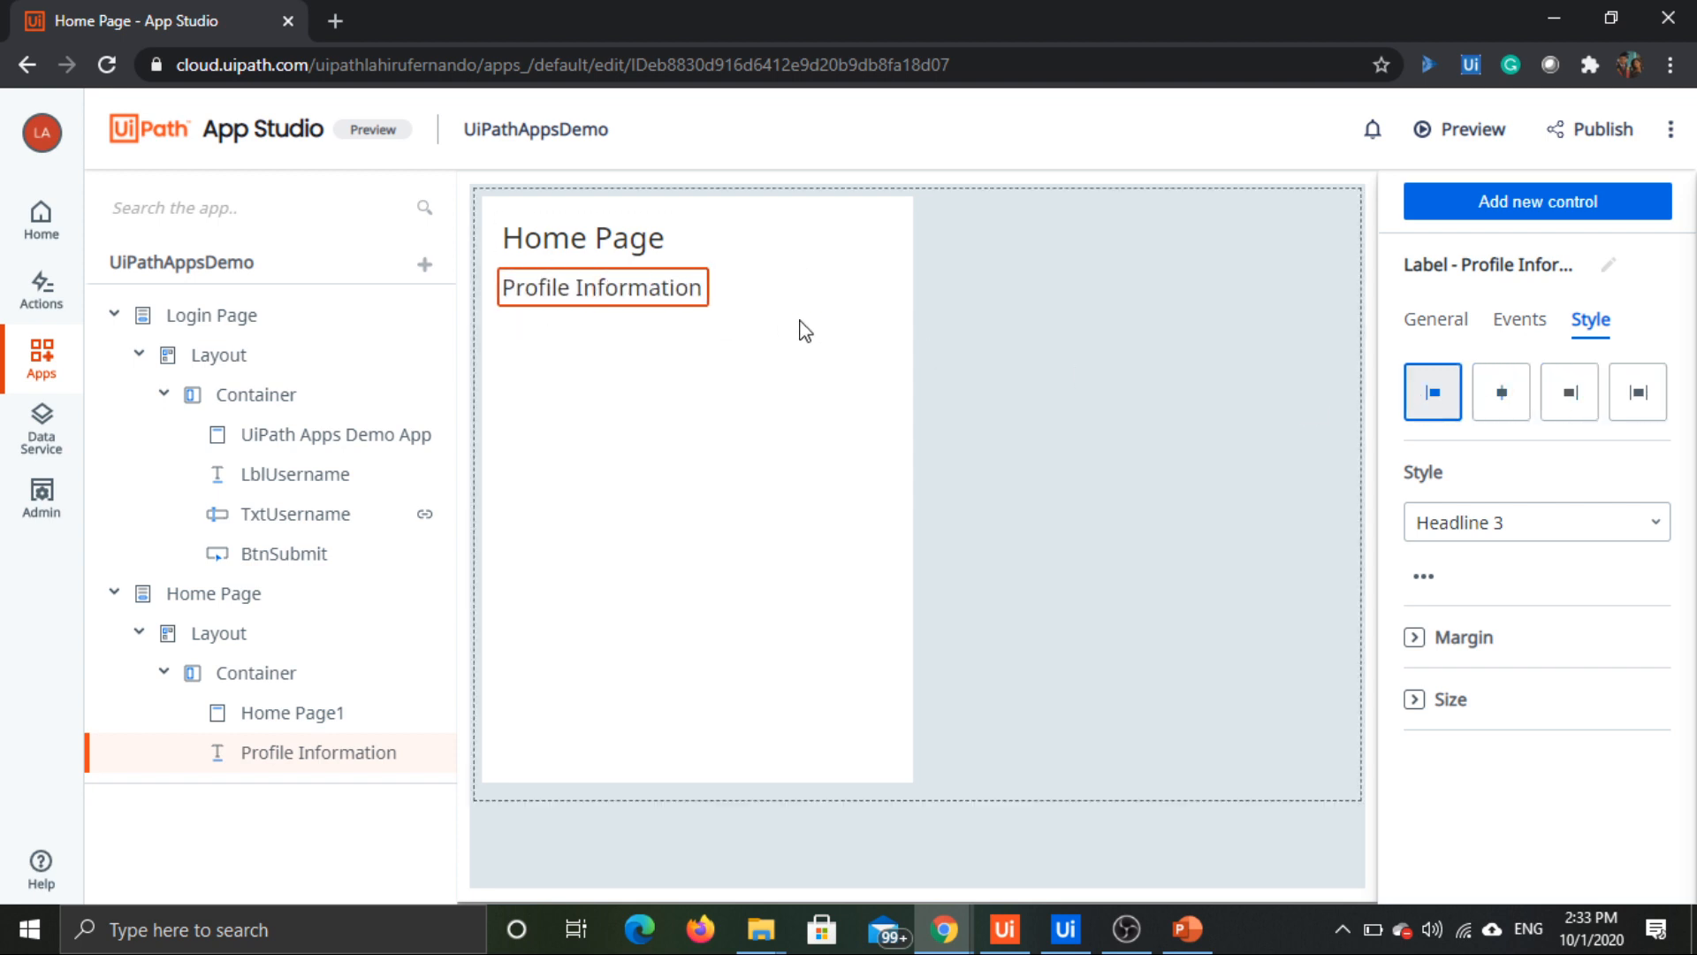
Step: Add another Label control below Profile Information and set its text to "Profile Name"
left_click(1553, 209)
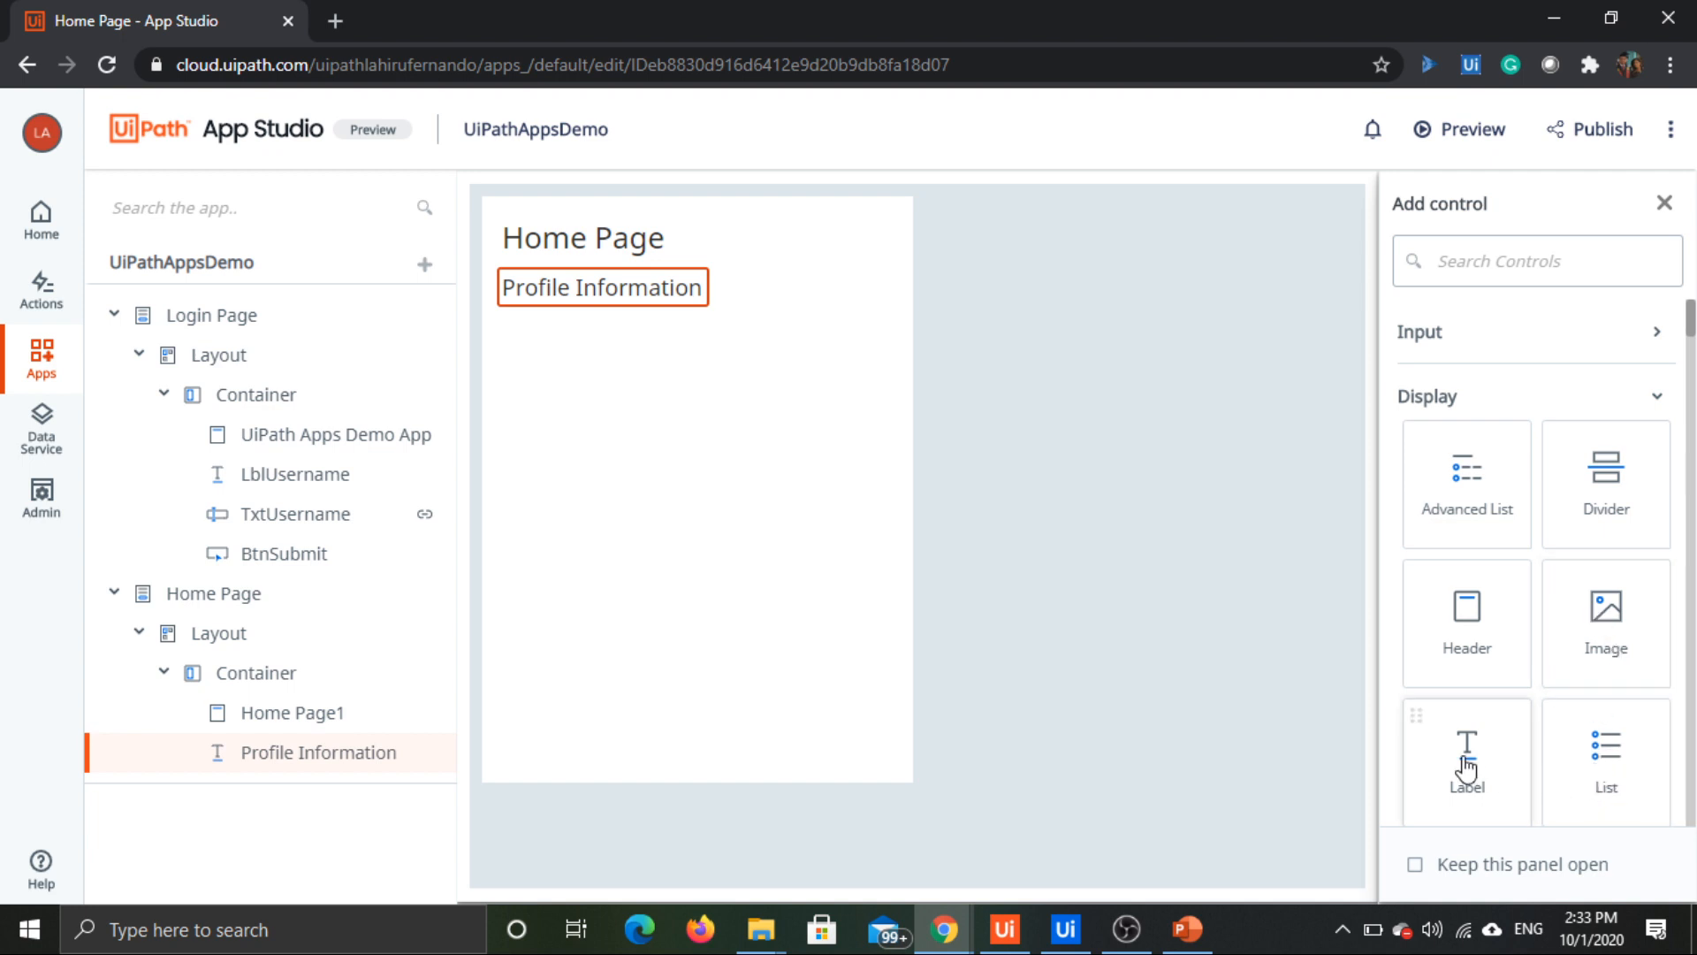
left_click_drag(1466, 766, 523, 334)
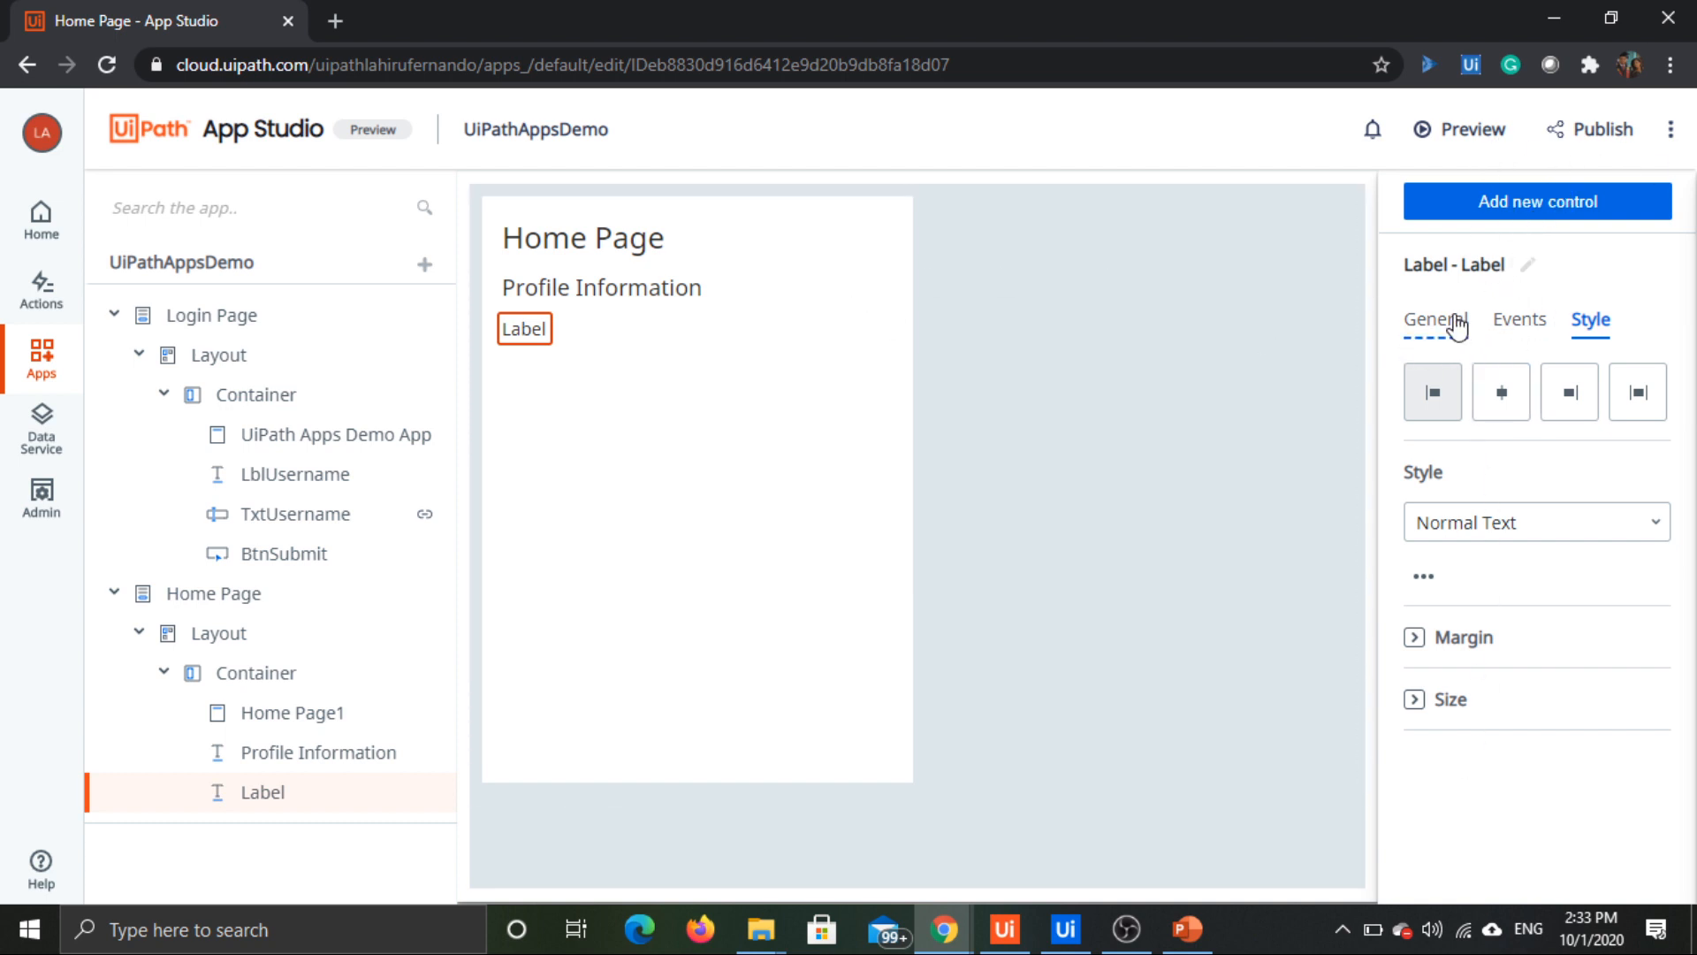
left_click(1467, 324)
double_click(1507, 424)
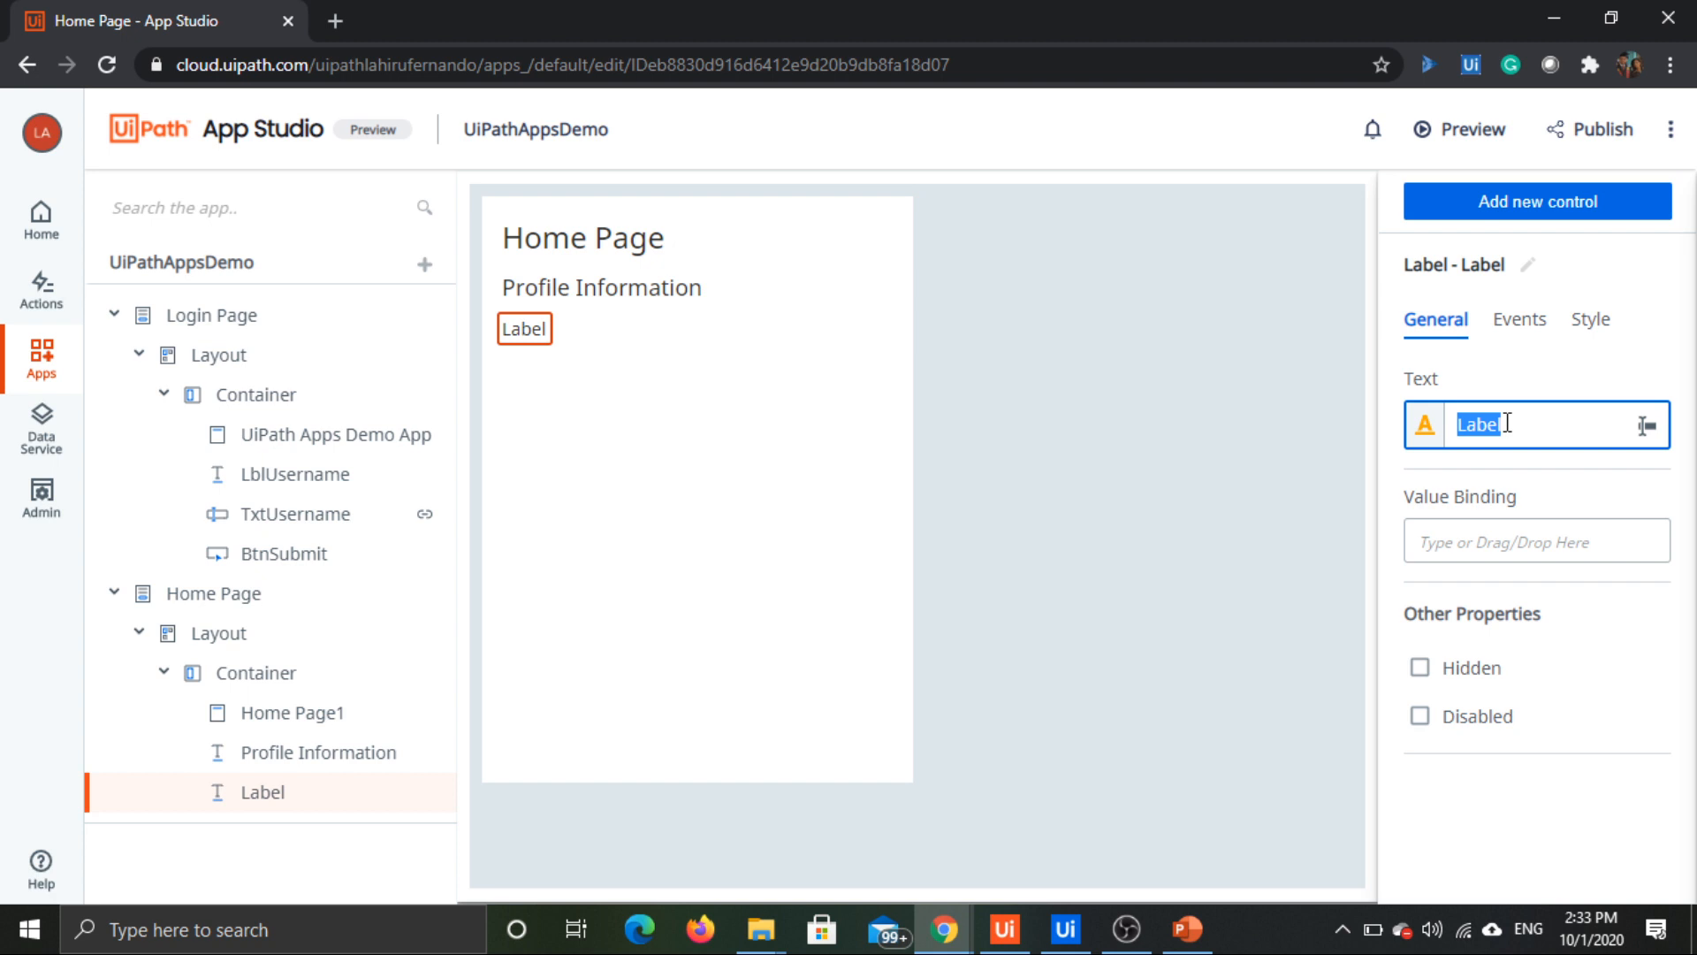
type("Pro")
type("file Nmae")
left_click(1524, 265)
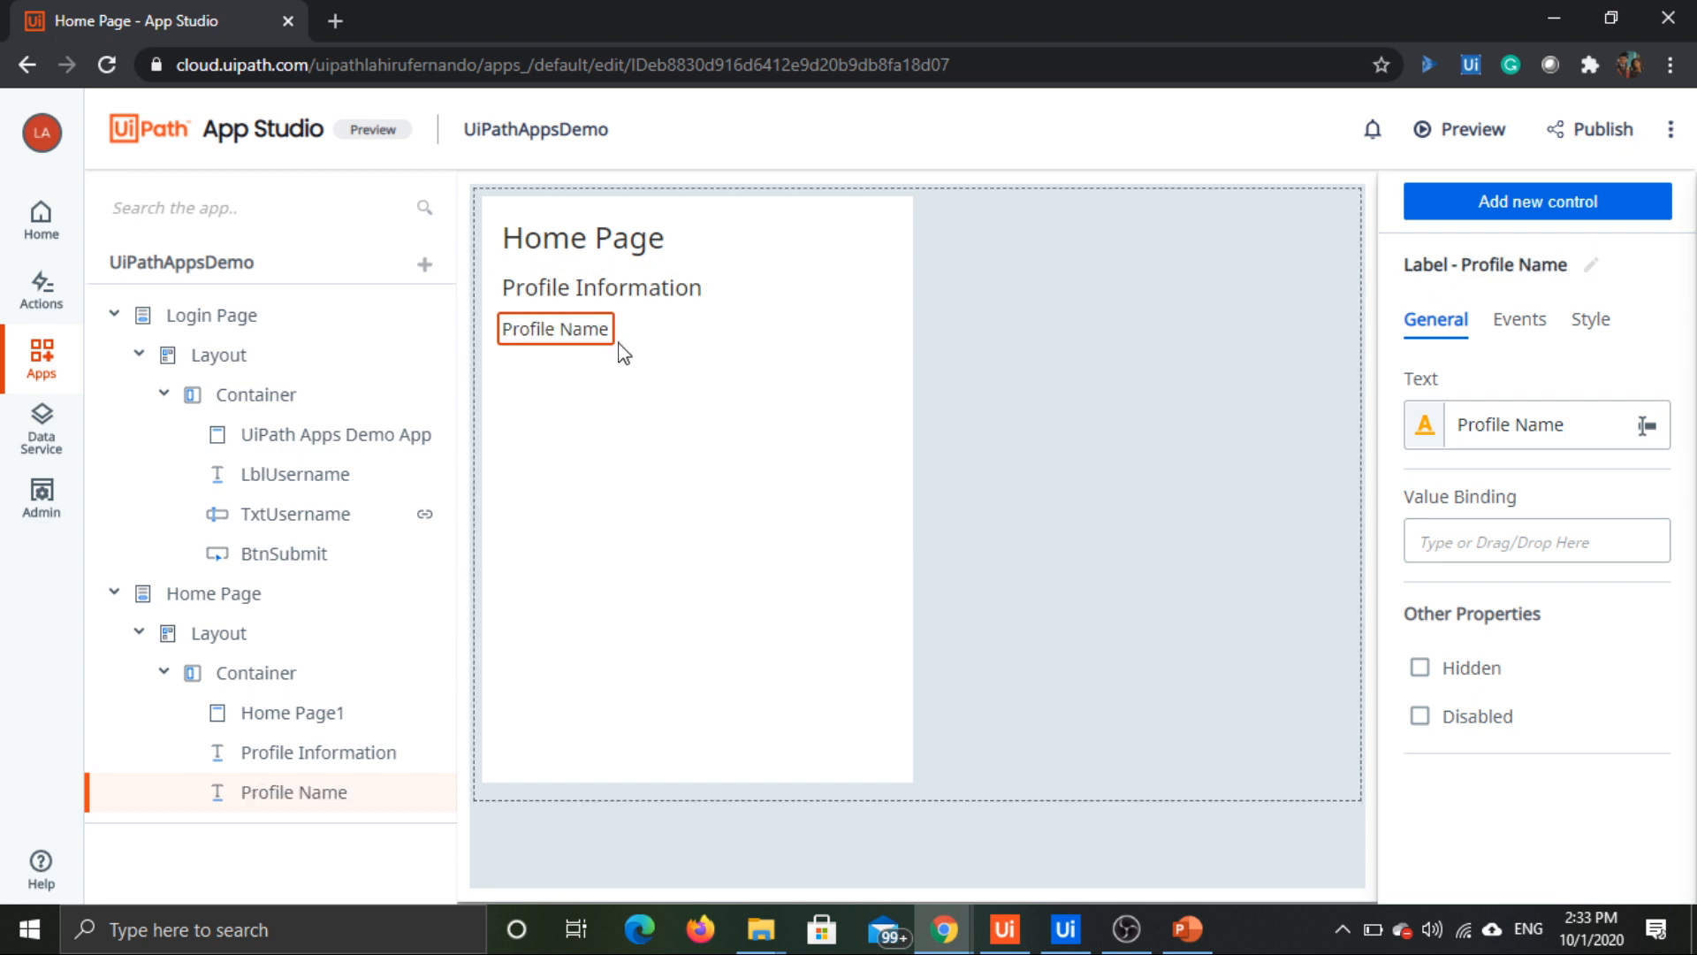
Step: Rename the Profile Name label control as LblProfileName
left_click(1589, 267)
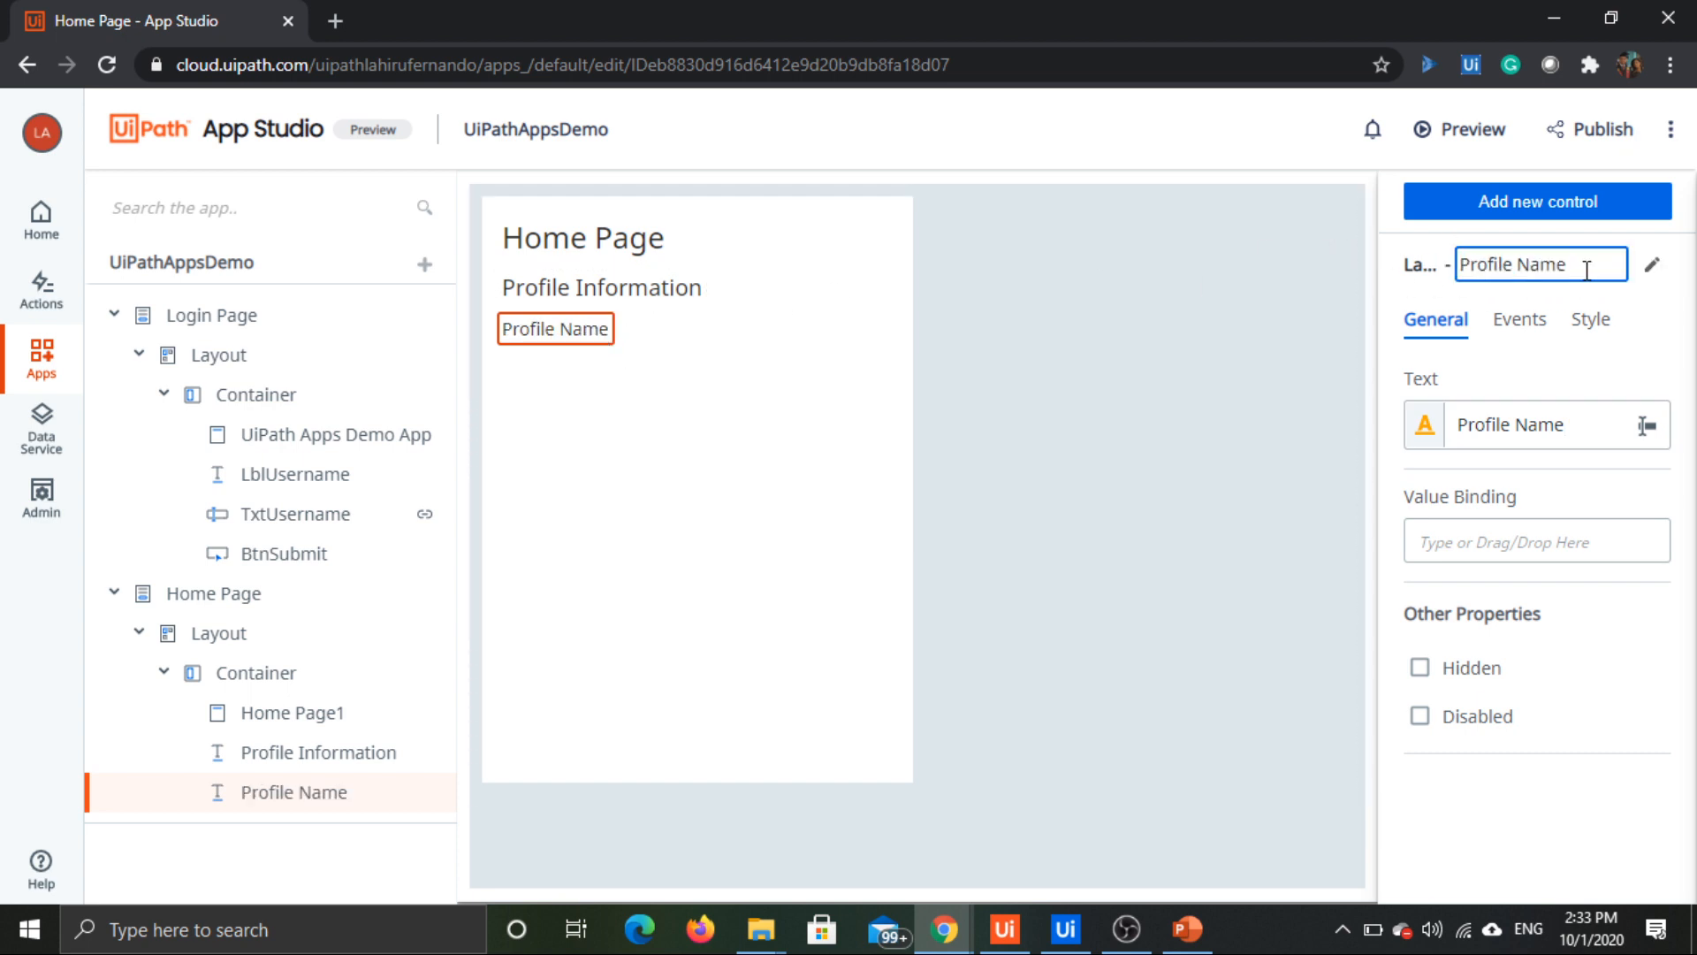
left_click_drag(1588, 269, 1479, 270)
type("LblProfileName")
key("Return")
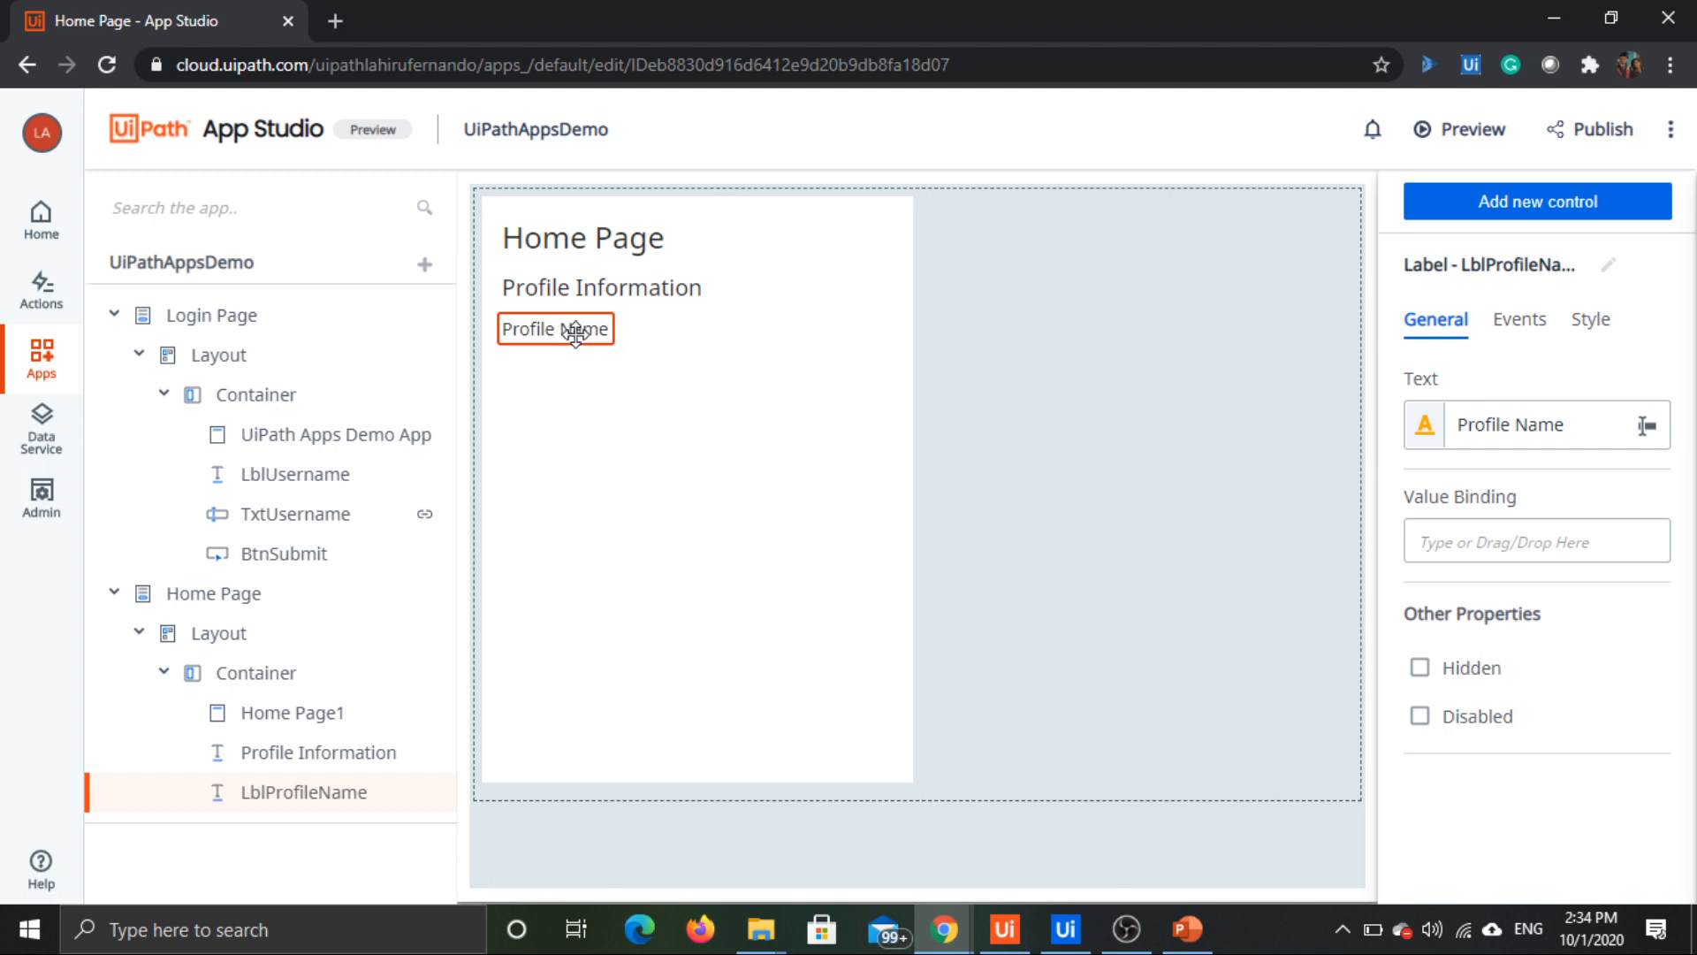
Step: Place a Textbox control below the Profile Name label in the Home Page's container
left_click(1535, 202)
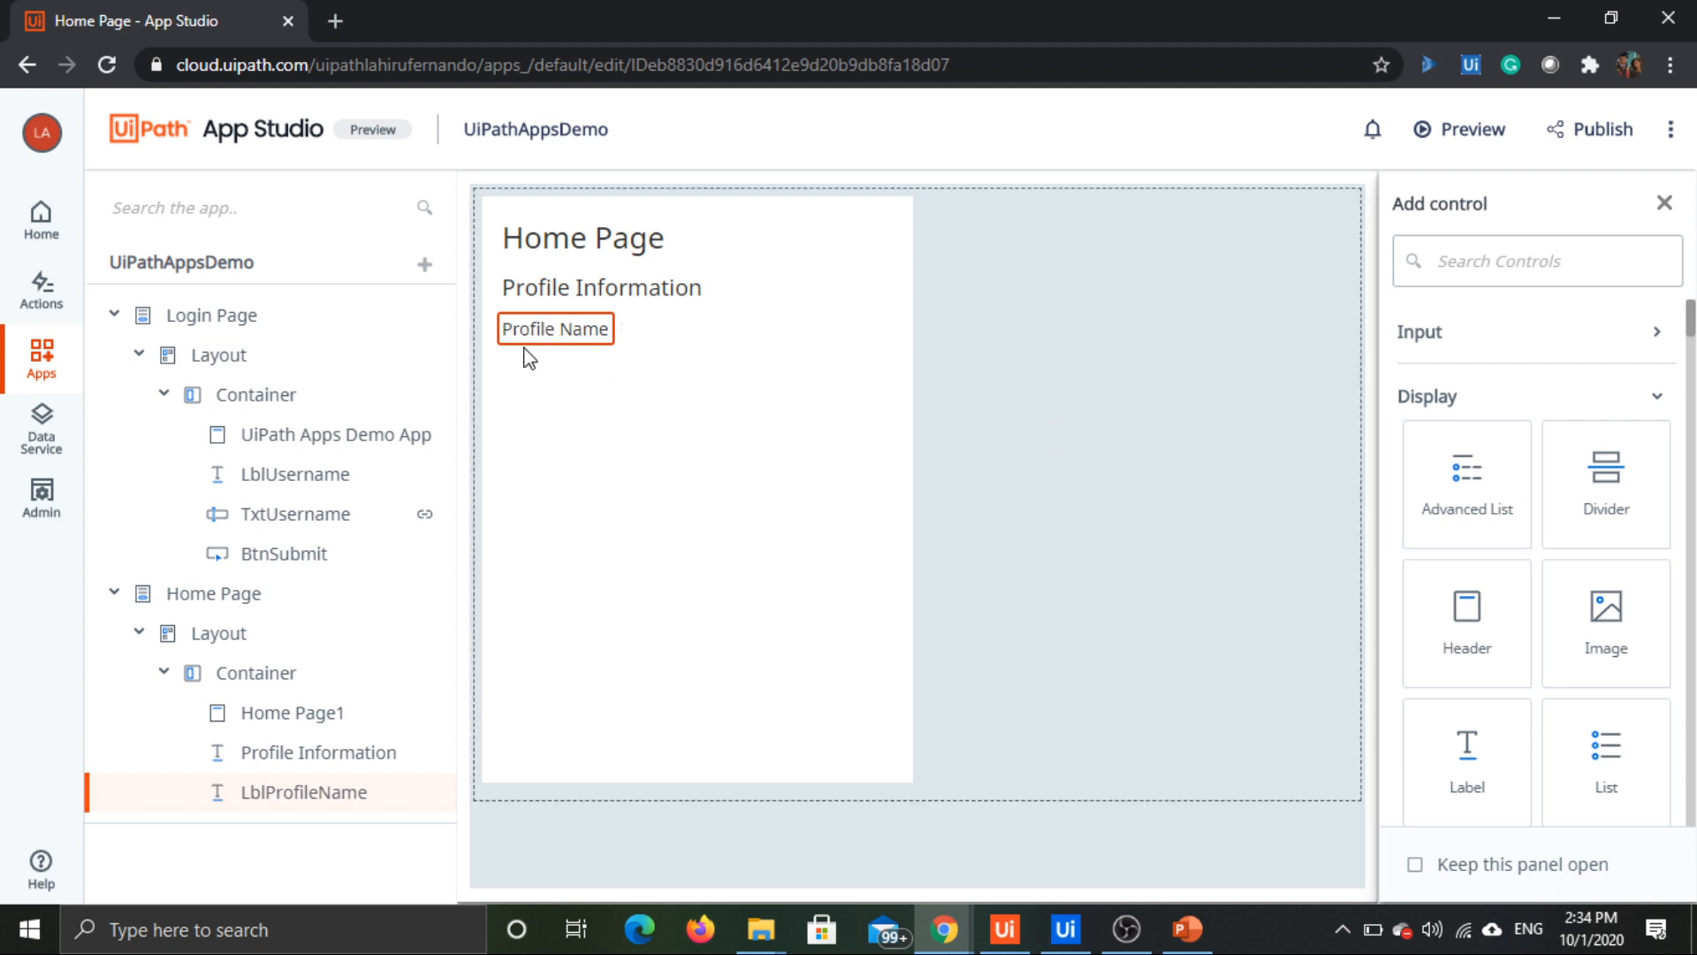
scroll(1523, 648, "down", 3)
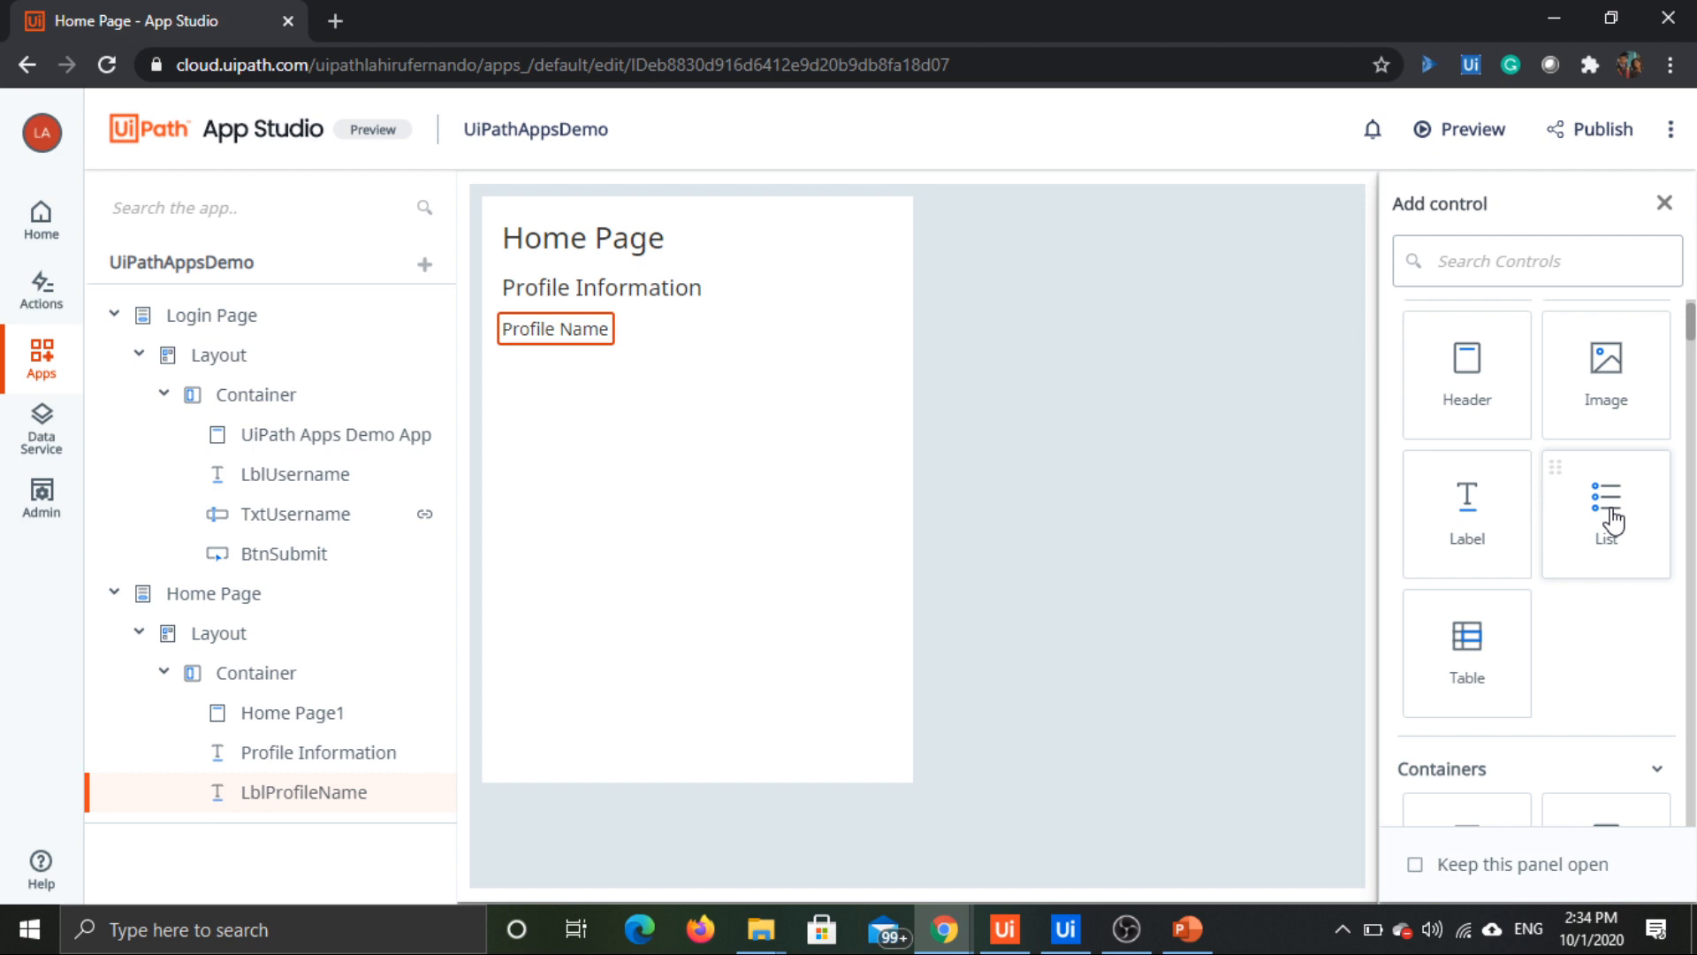
scroll(1591, 557, "up", 3)
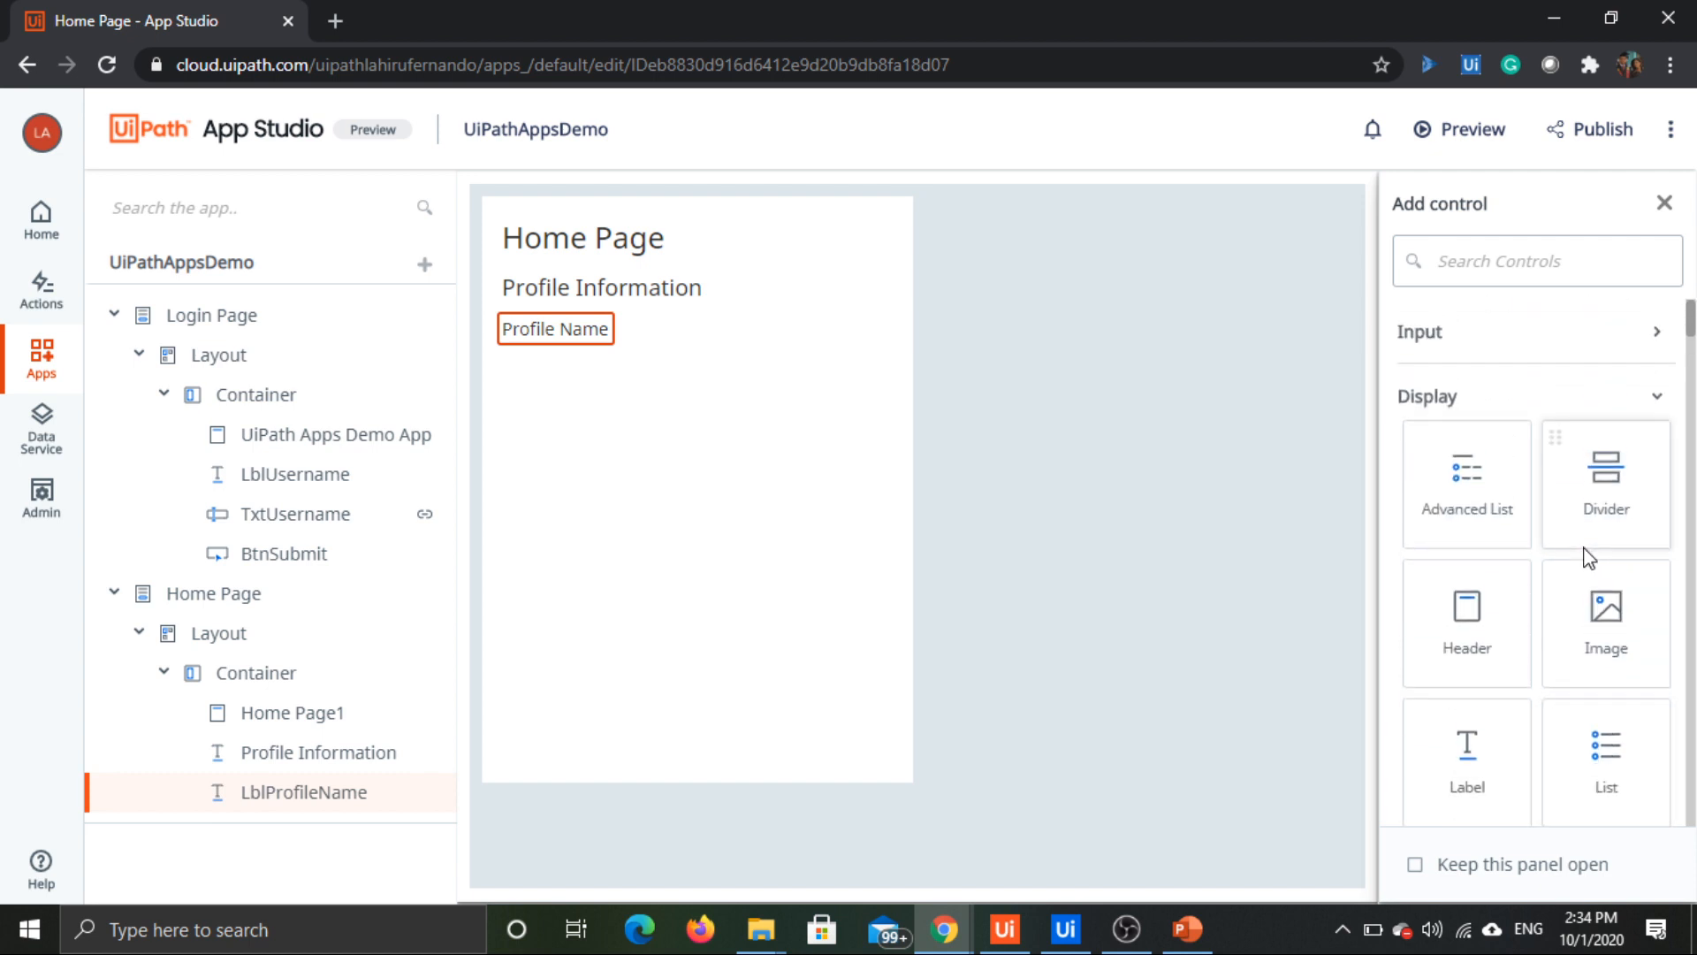
scroll(1589, 557, "down", 6)
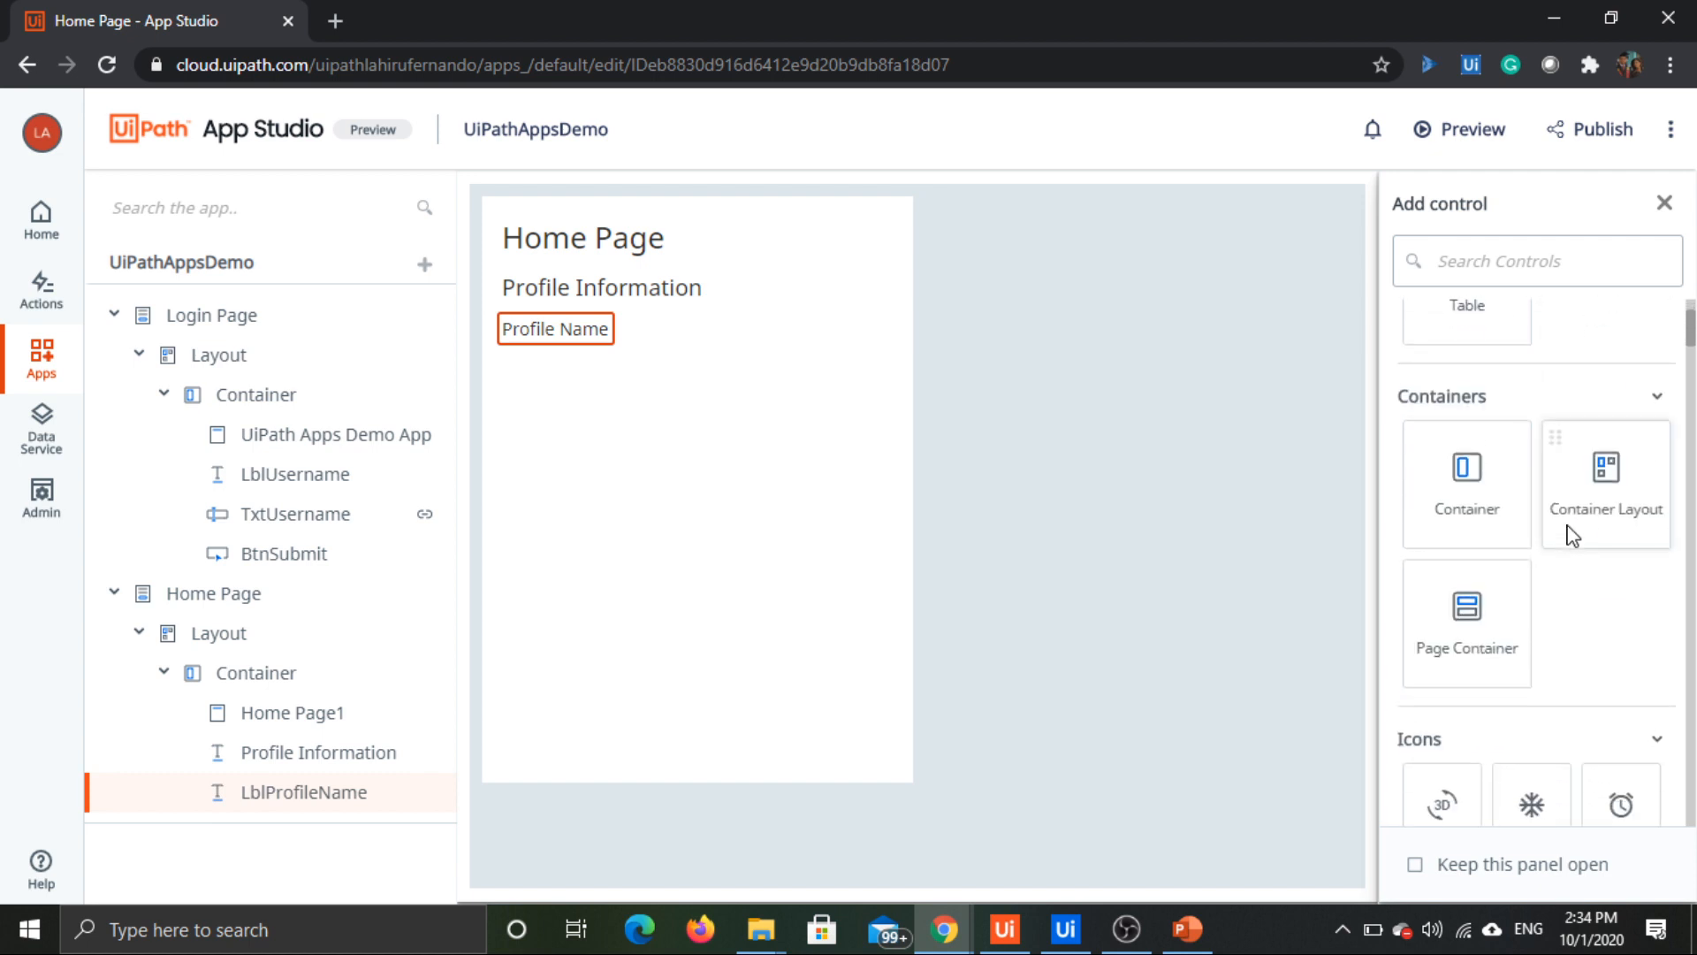
scroll(1571, 535, "down", 1)
scroll(1571, 535, "up", 7)
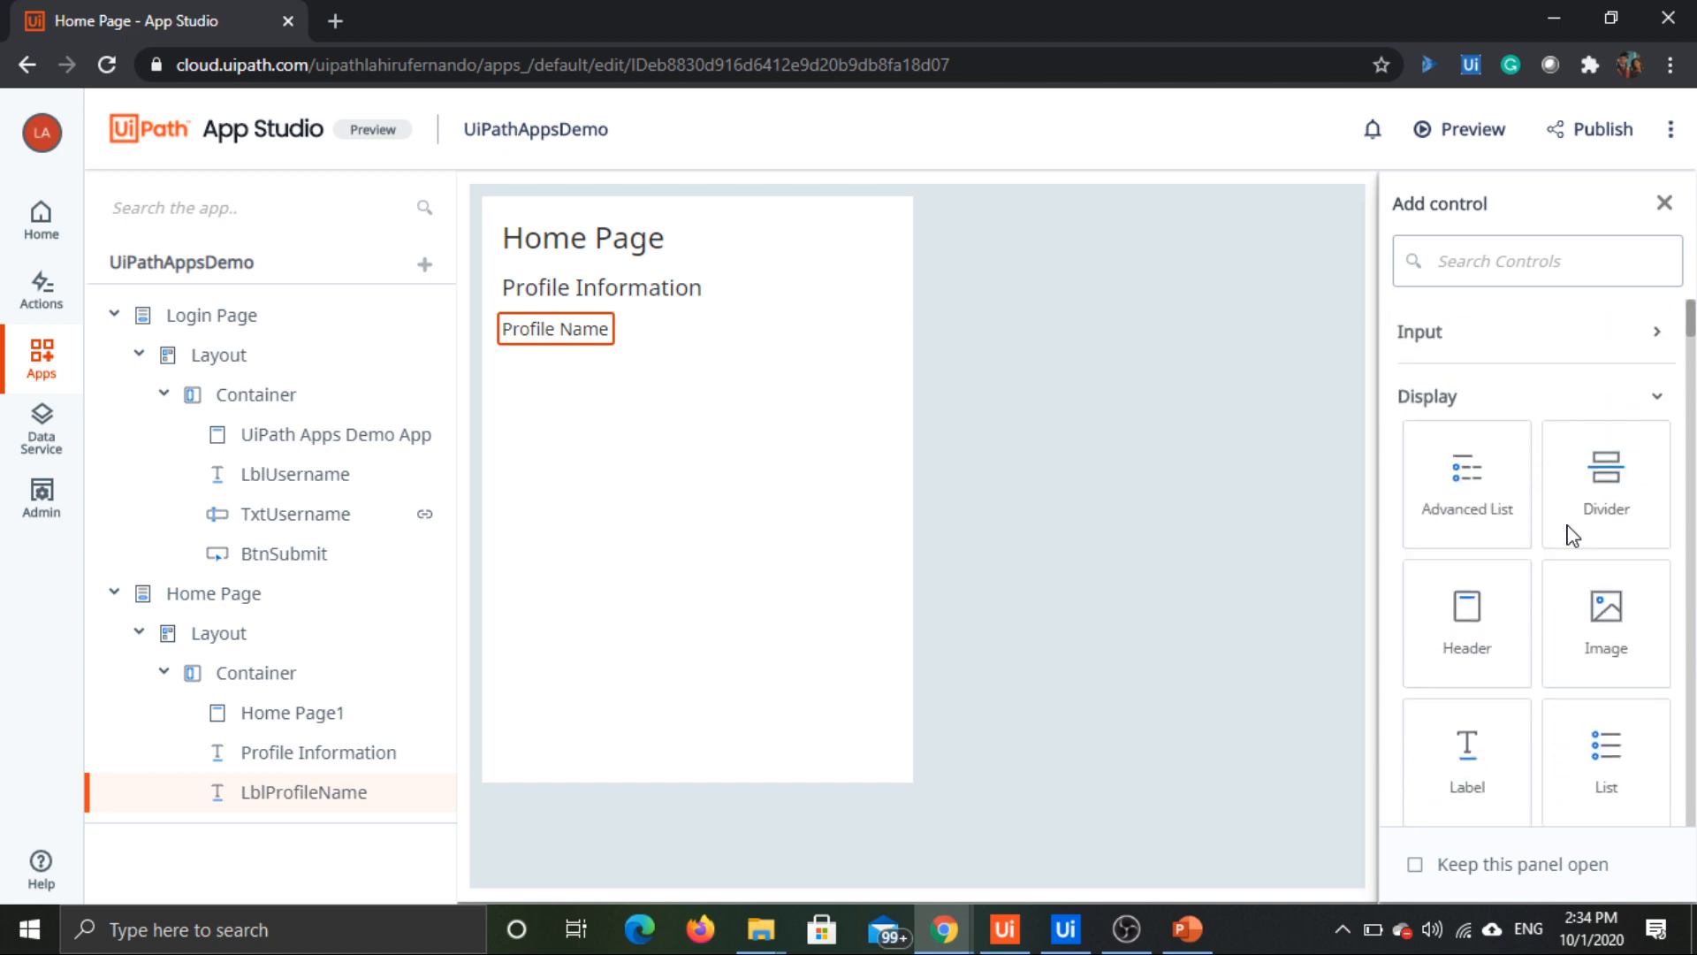
left_click(1600, 334)
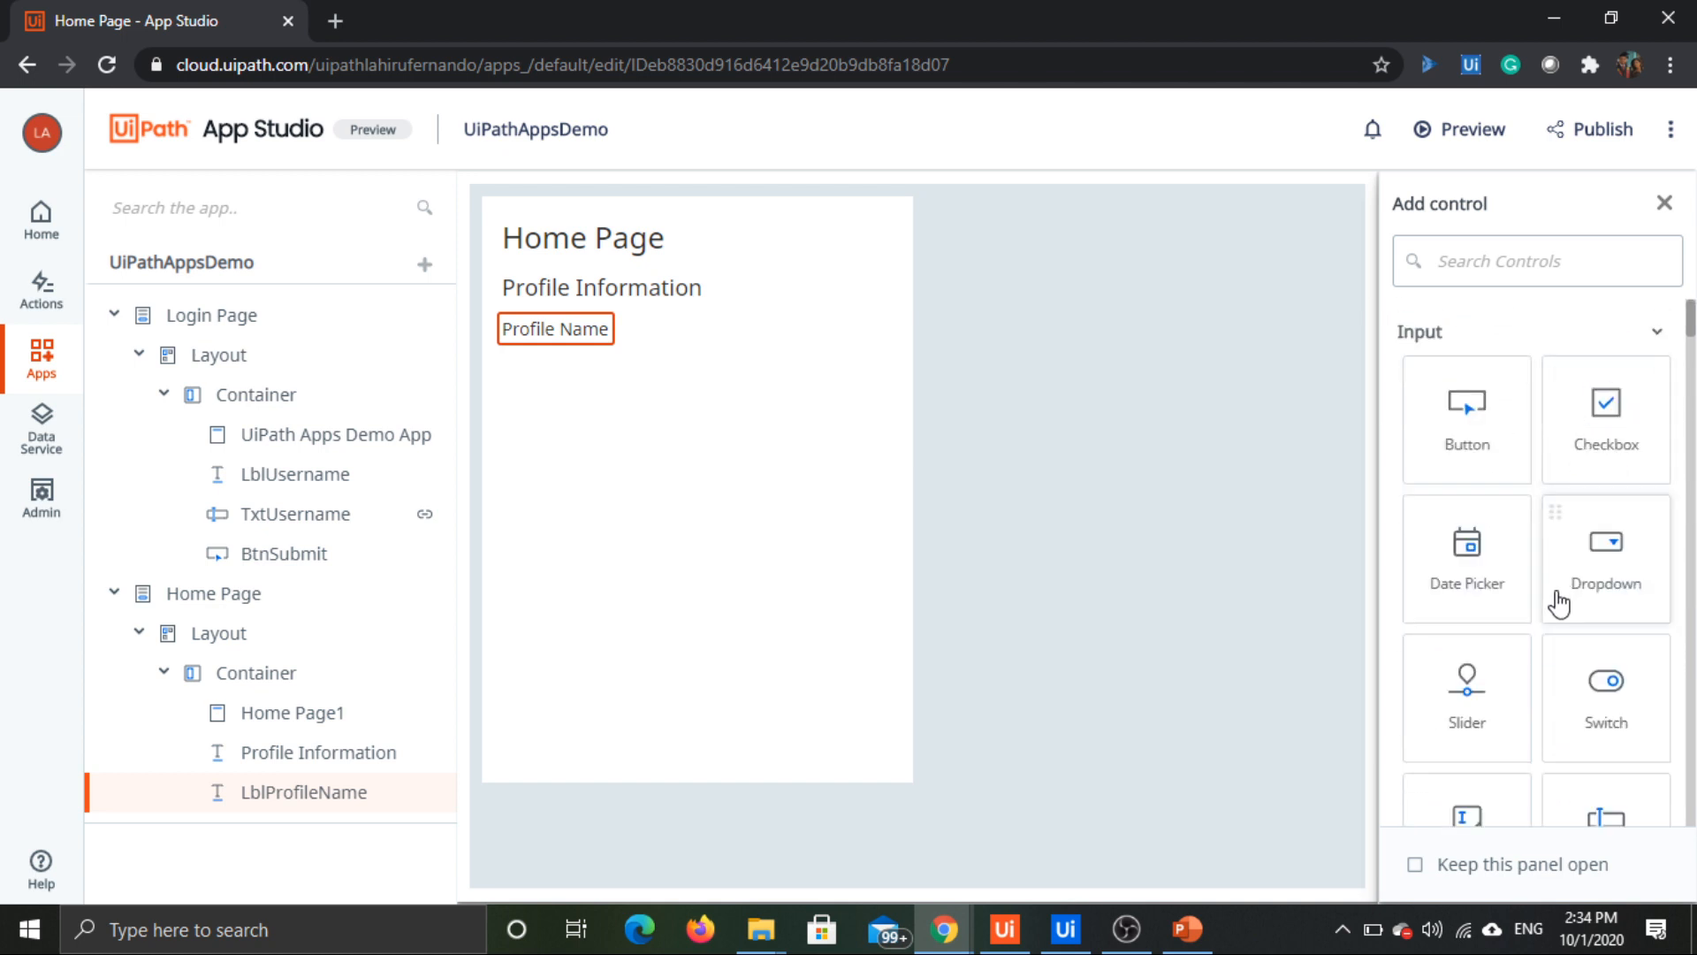
scroll(1558, 604, "down", 3)
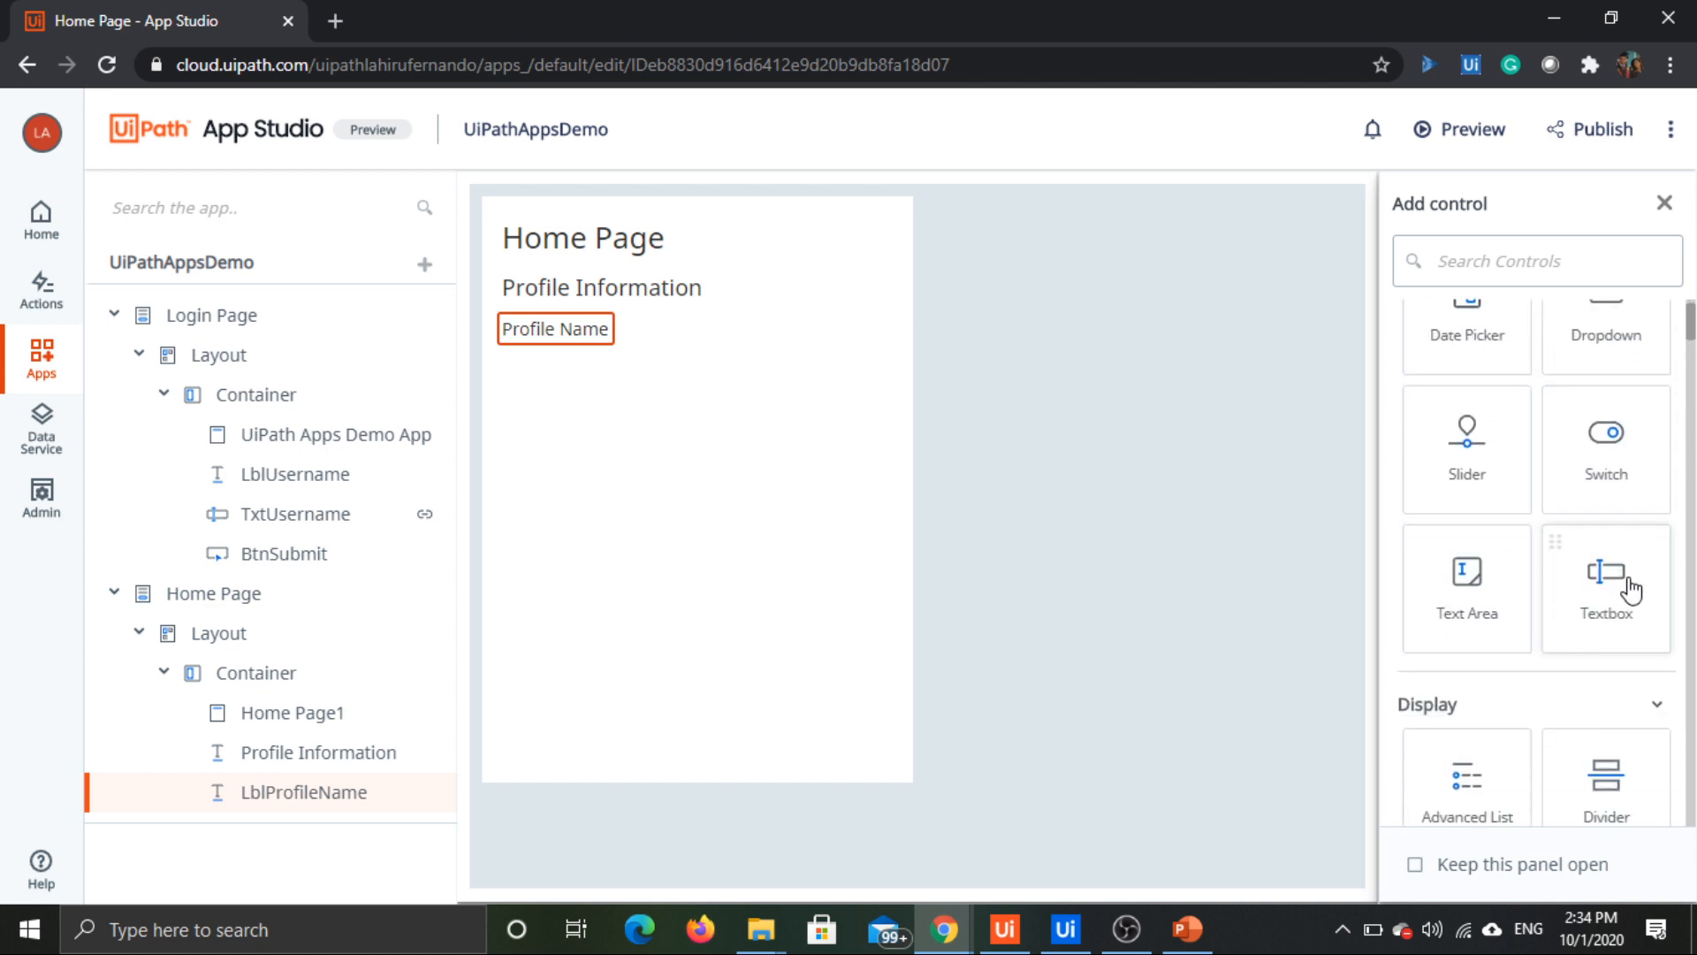
left_click_drag(1629, 589, 561, 360)
Step: Disable the textbox below the Profile Name label and rename the control as TxtProfileName
left_click(705, 384)
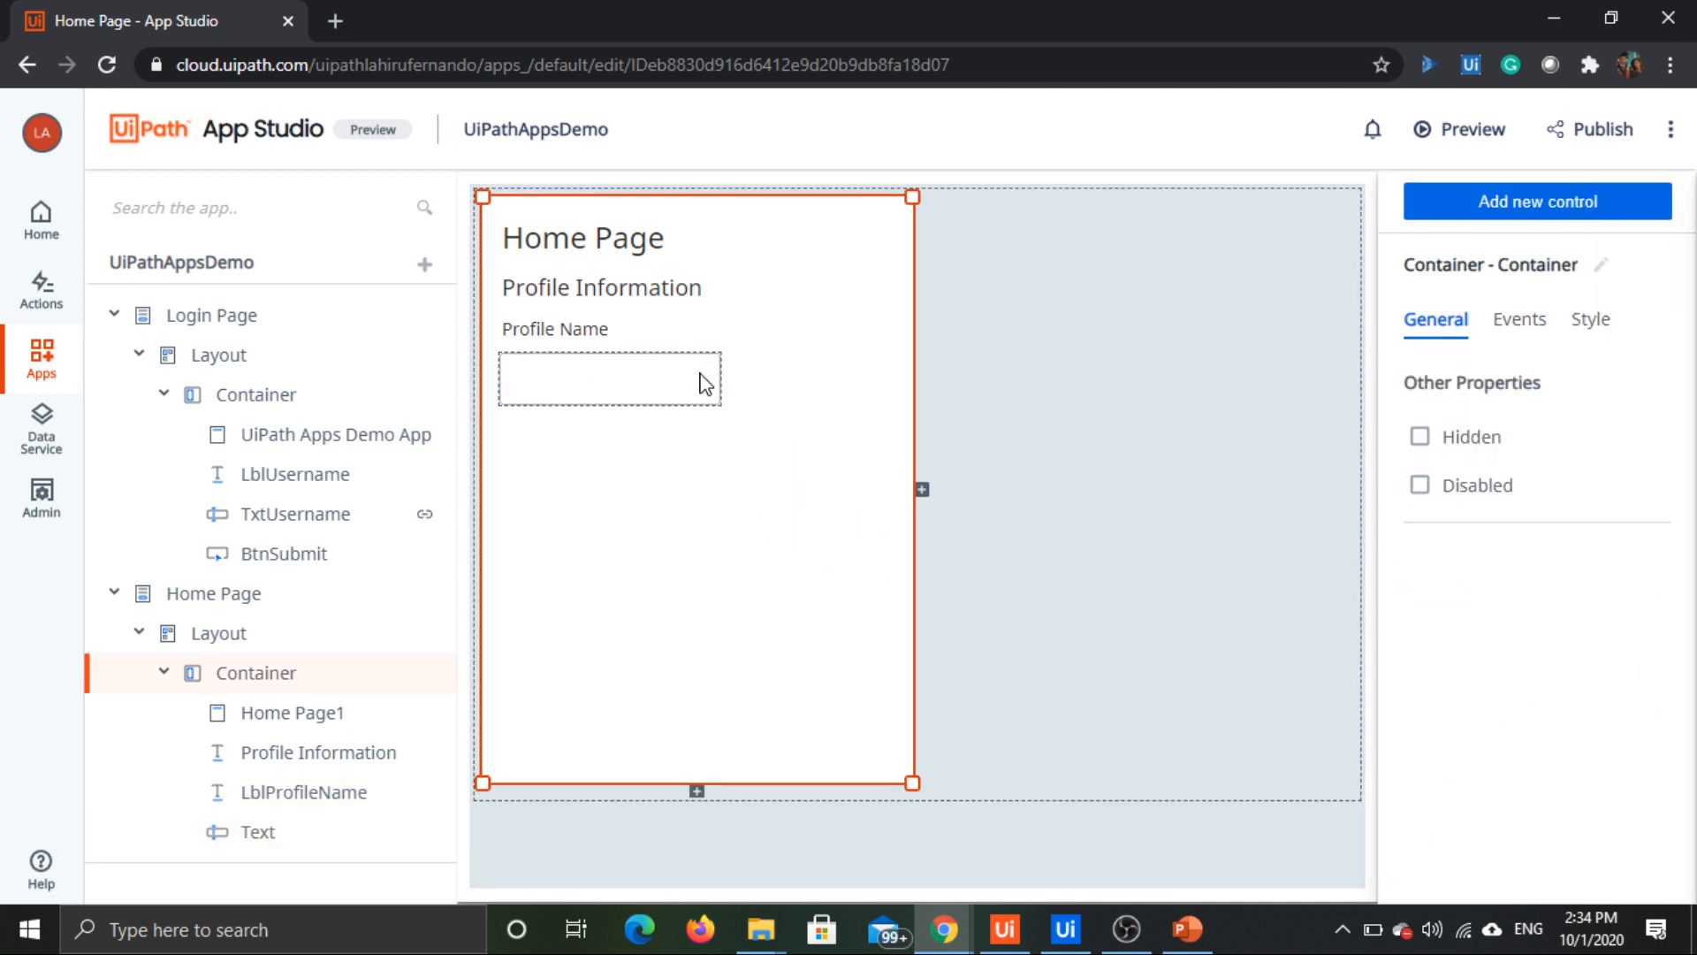
left_click(704, 384)
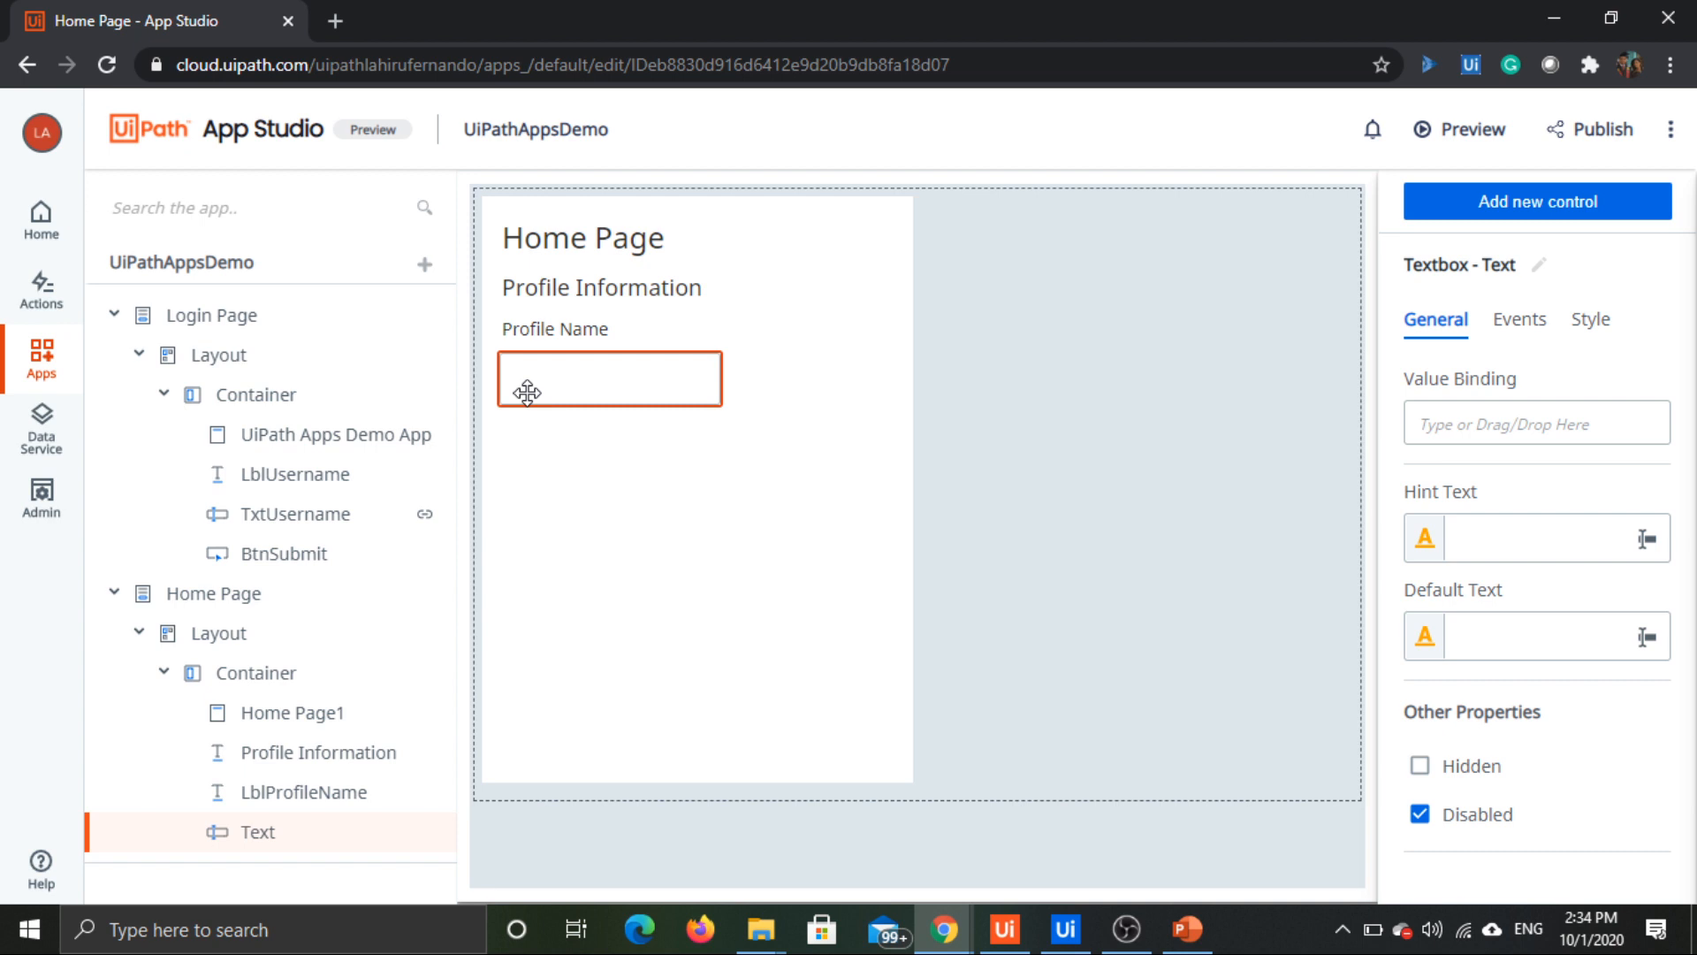
left_click(1537, 267)
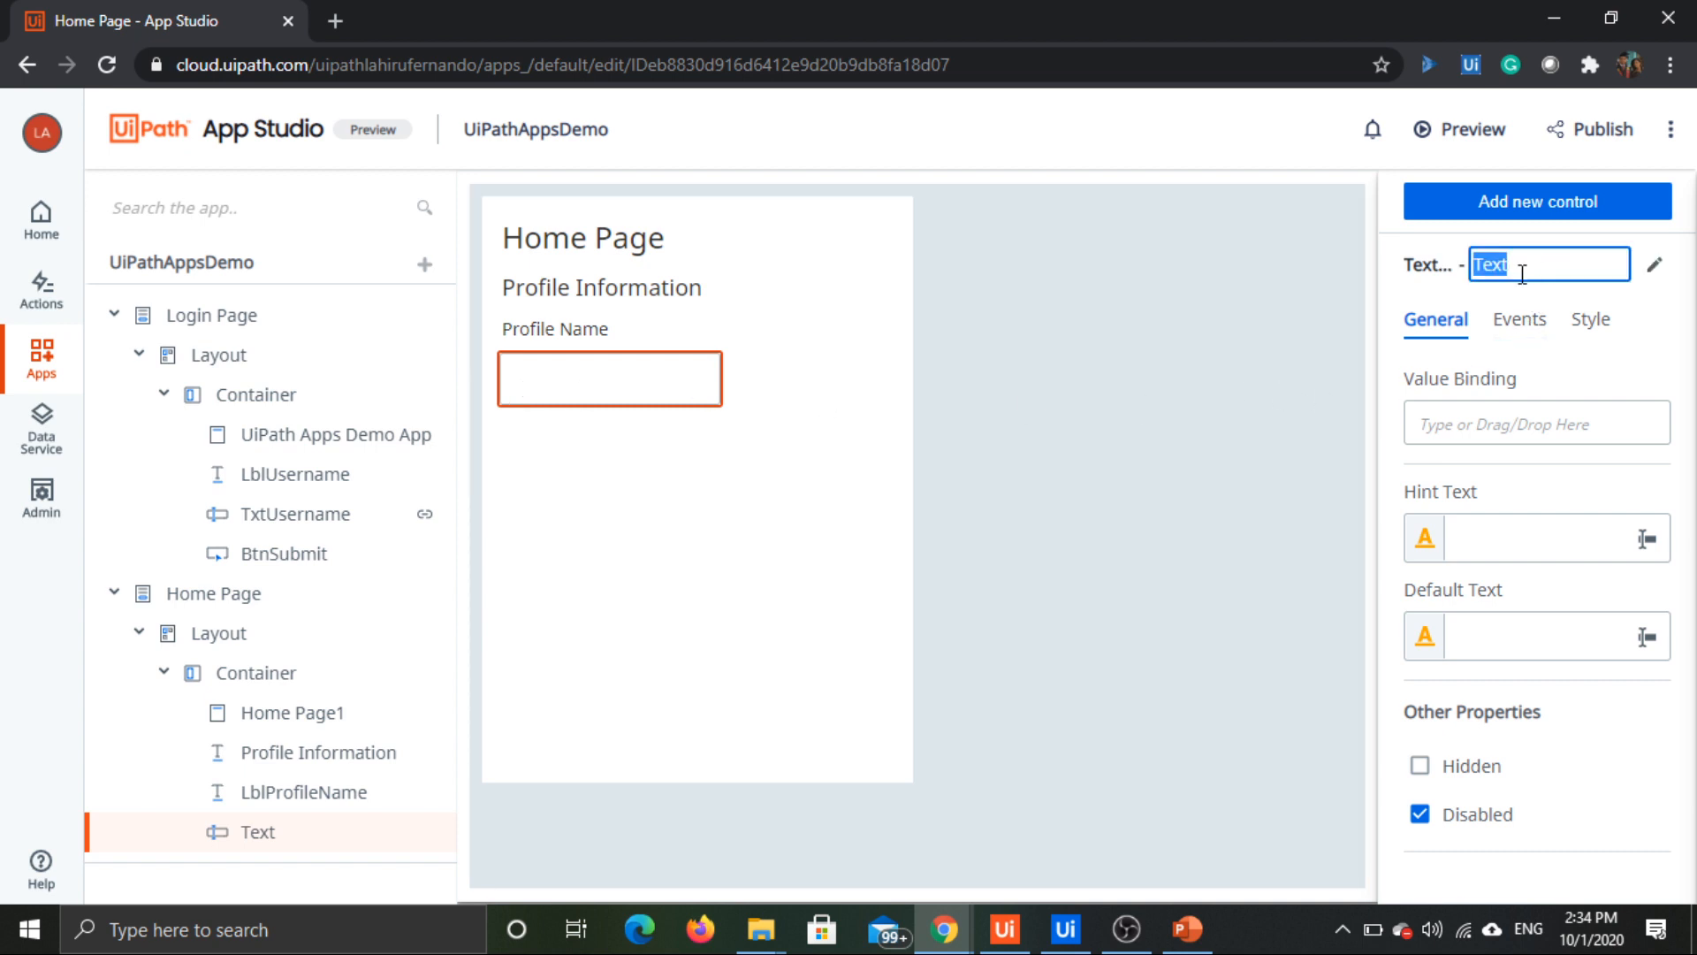
type("TxtProfileName")
key("Return")
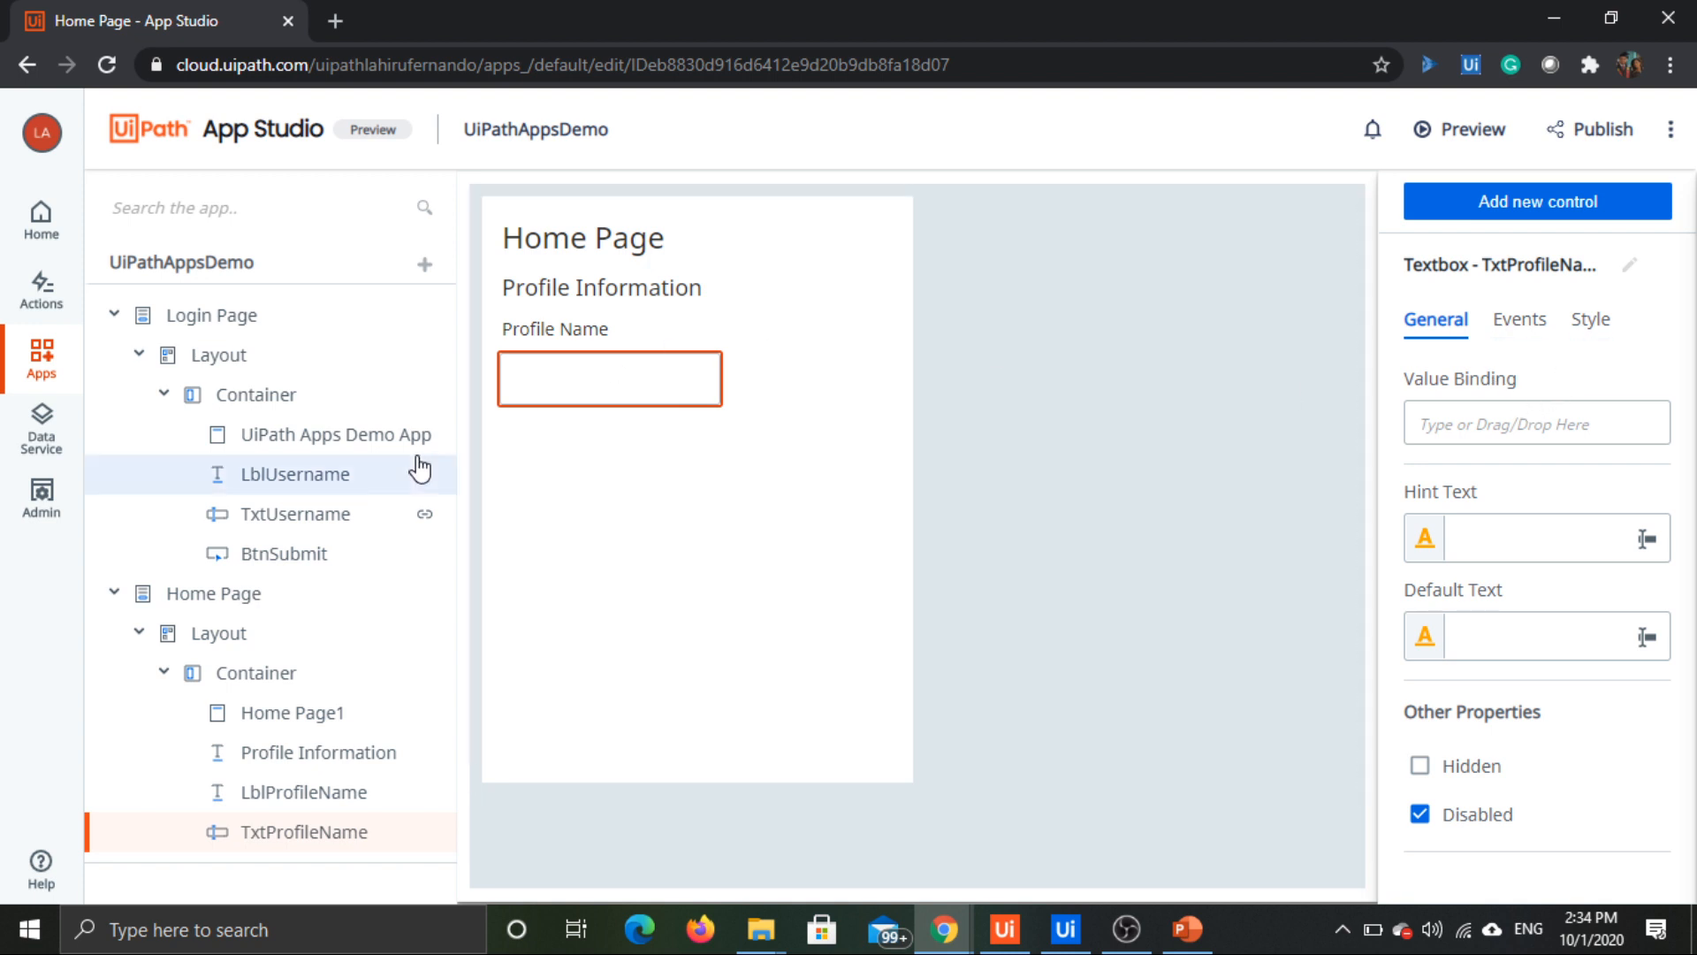
Step: Set the style of the Profile Name label on the Home Page to Large Text
left_click(584, 435)
left_click(572, 330)
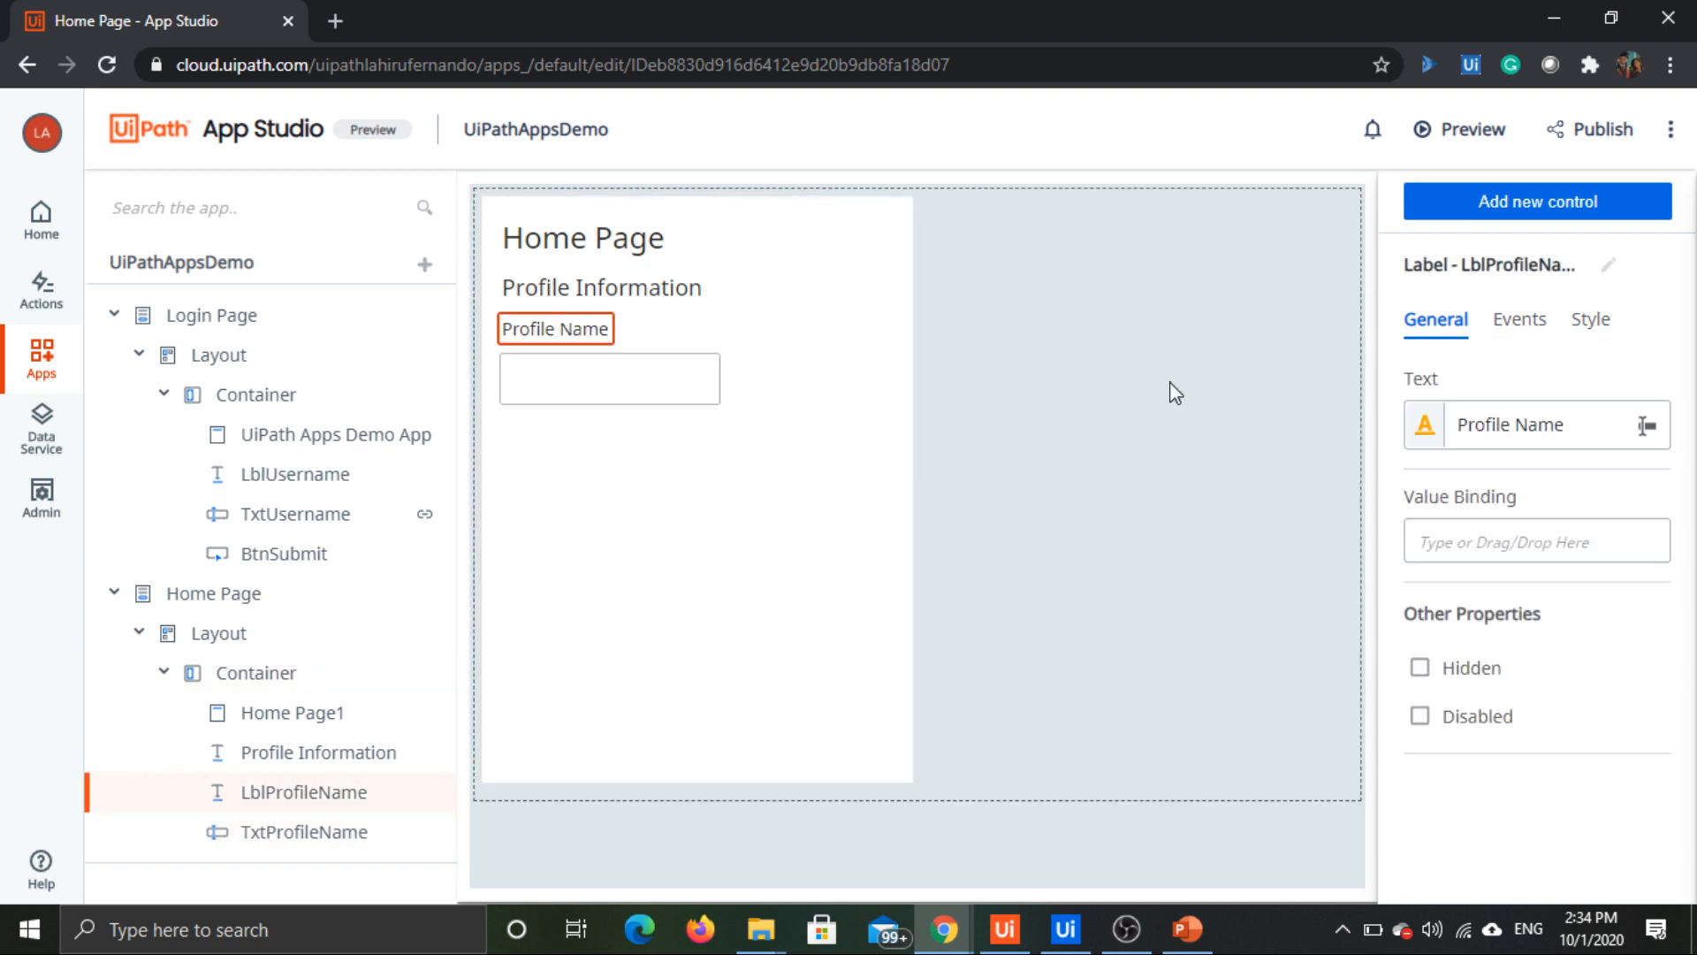
left_click(1590, 320)
left_click(1500, 530)
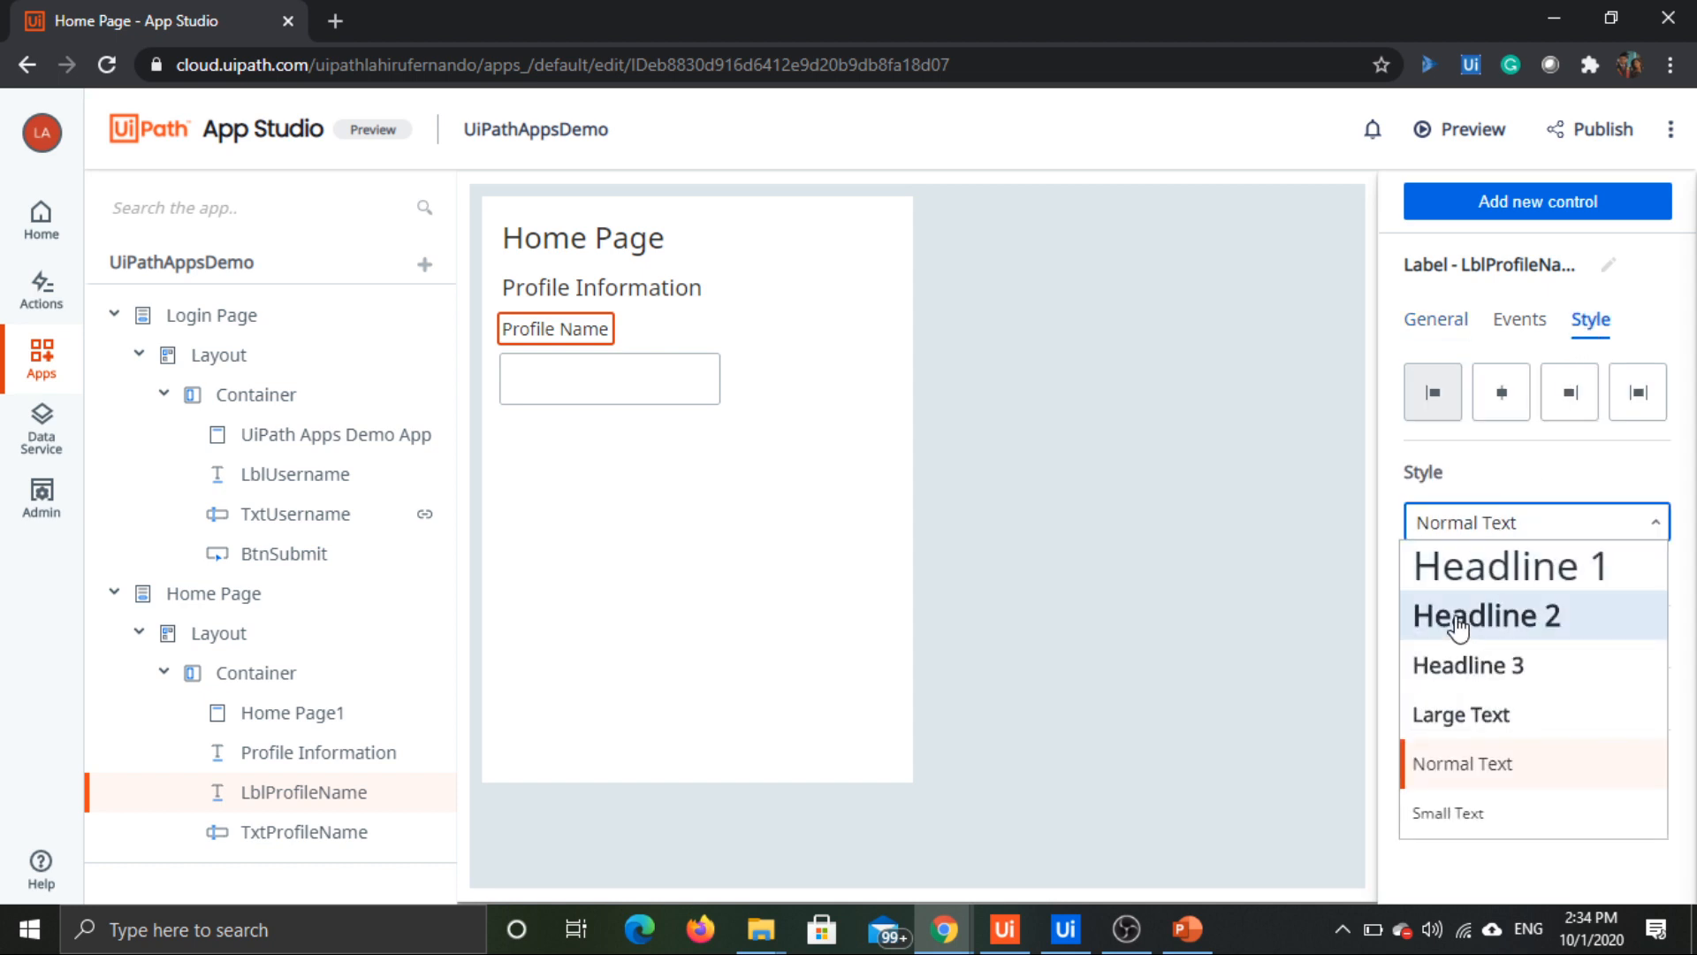
left_click(1458, 718)
left_click(647, 449)
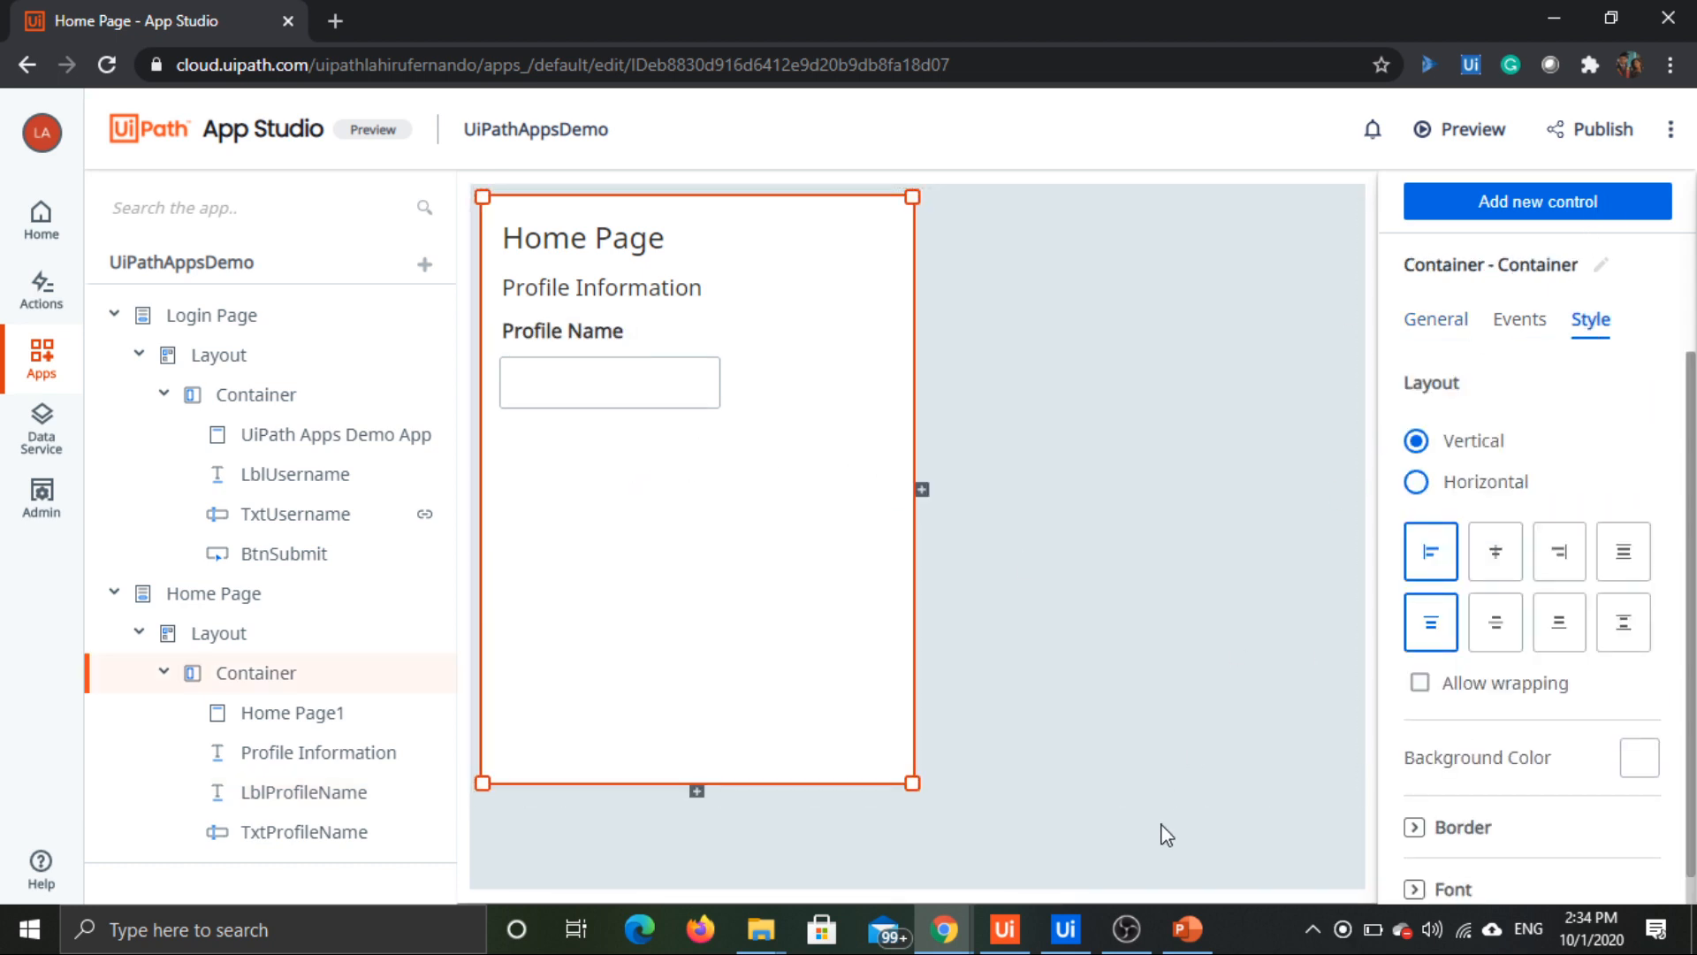
Step: Check the AppsDemoProcess arguments in UiPath Studio and add a Label control below the Profile Name textbox in App Studio
left_click(1065, 928)
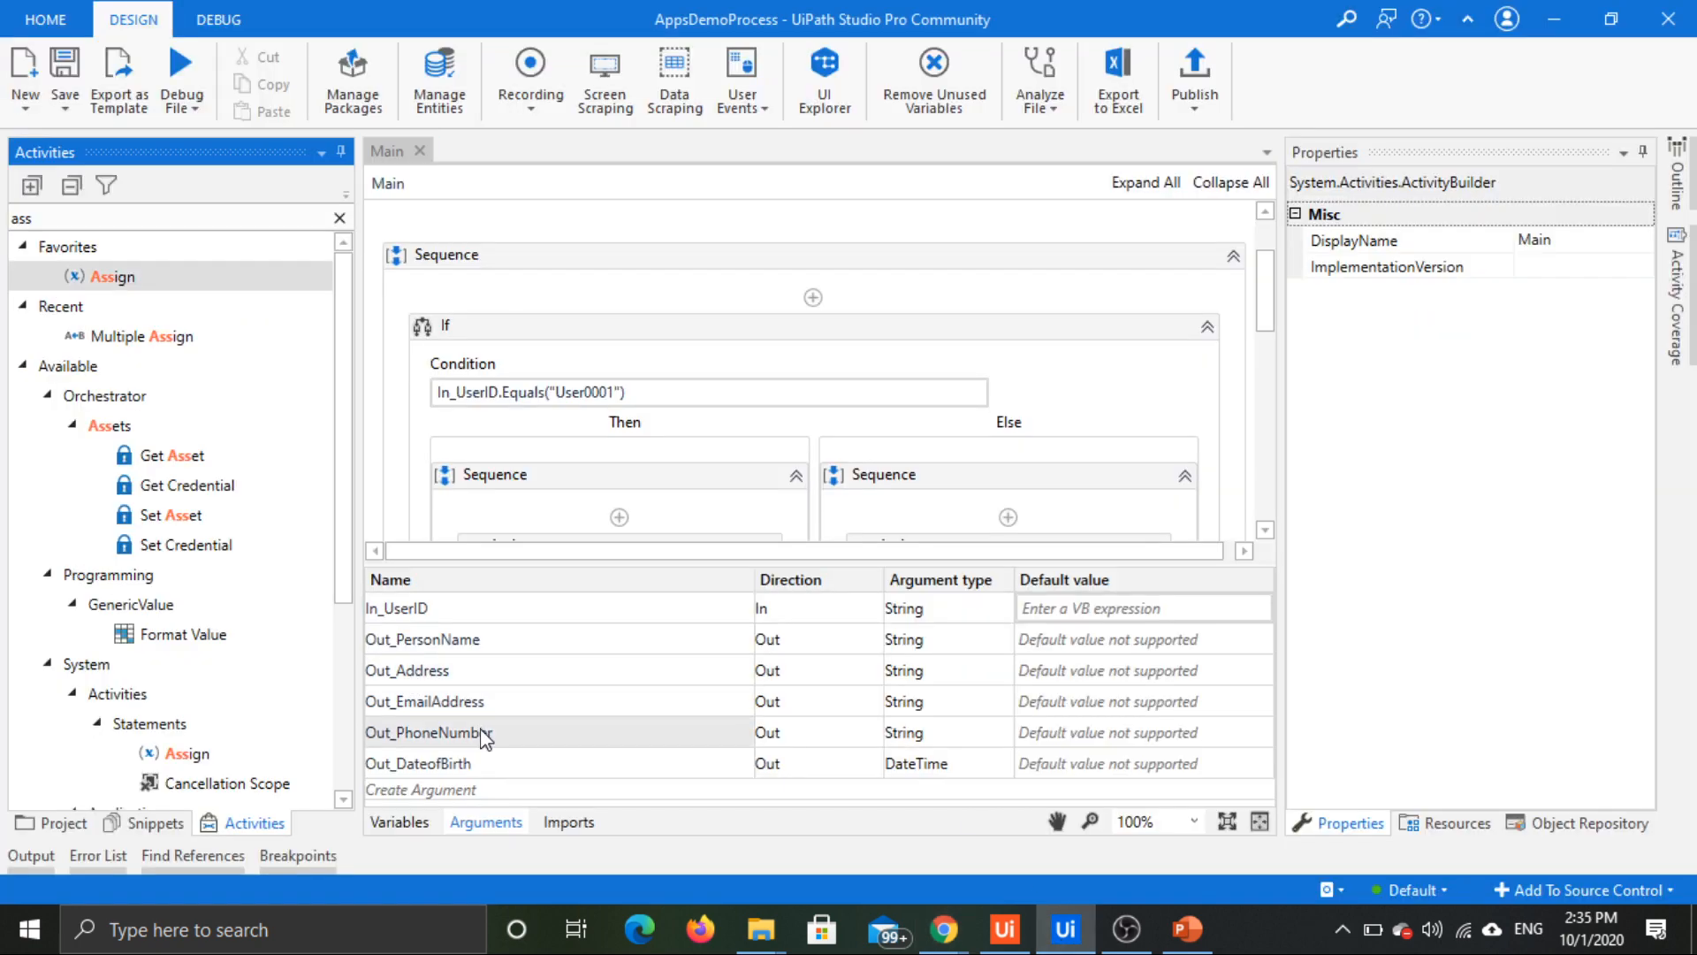
key("alt+Tab")
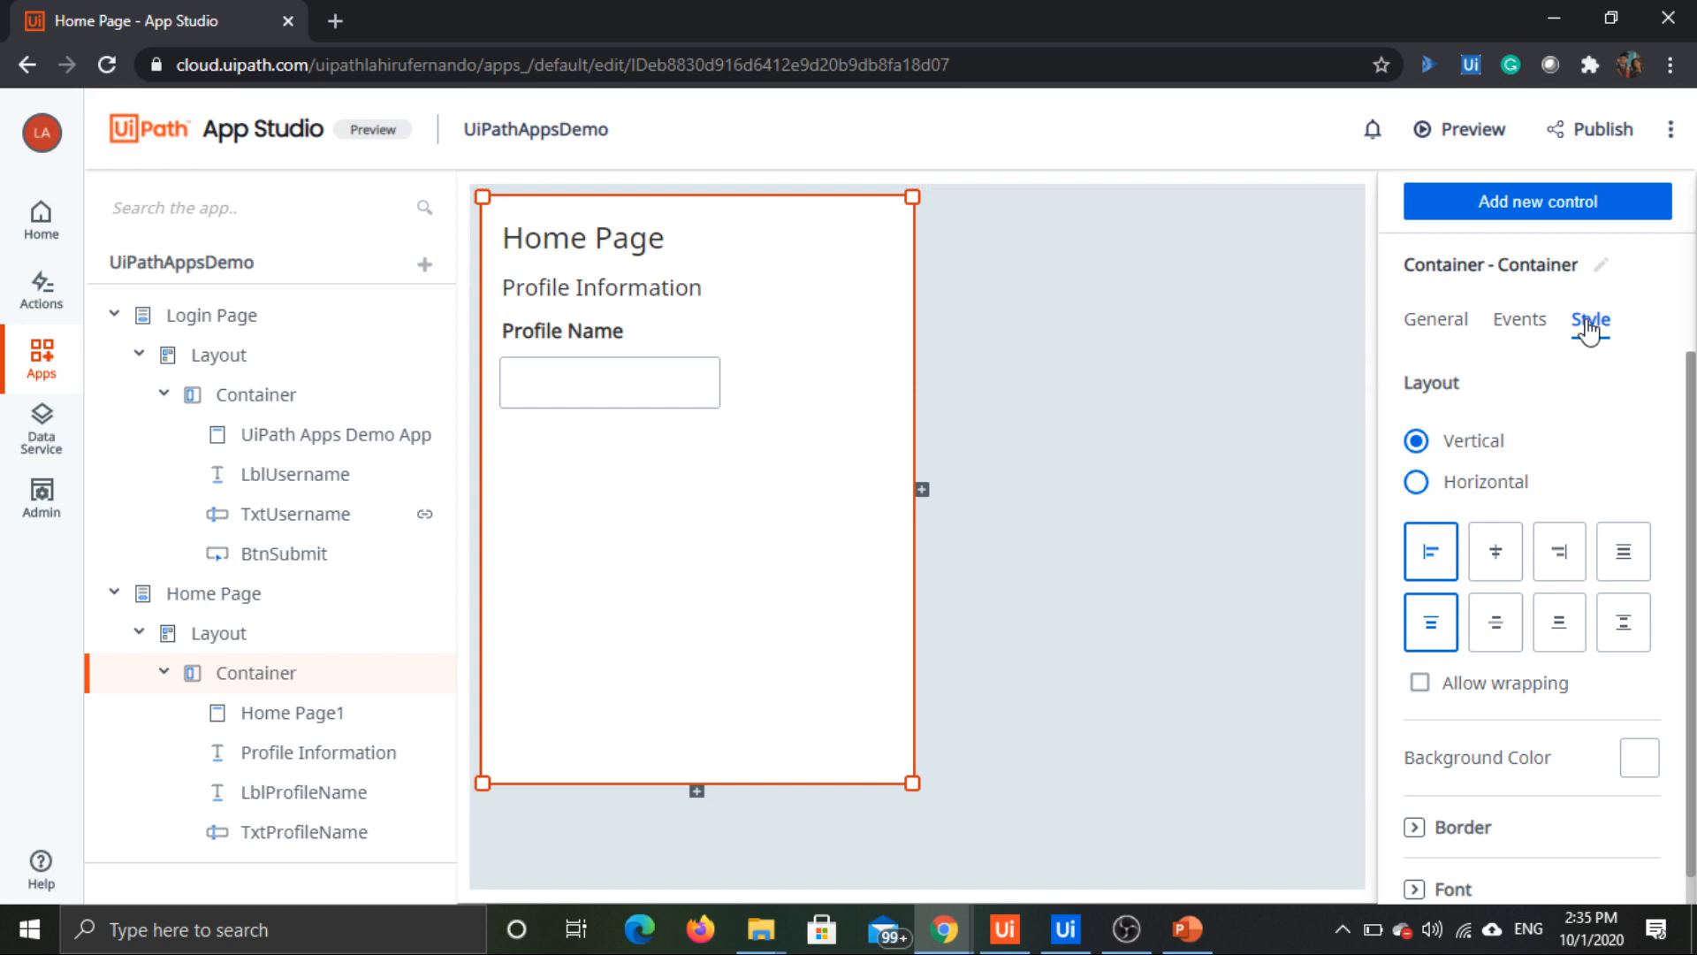
left_click(1589, 218)
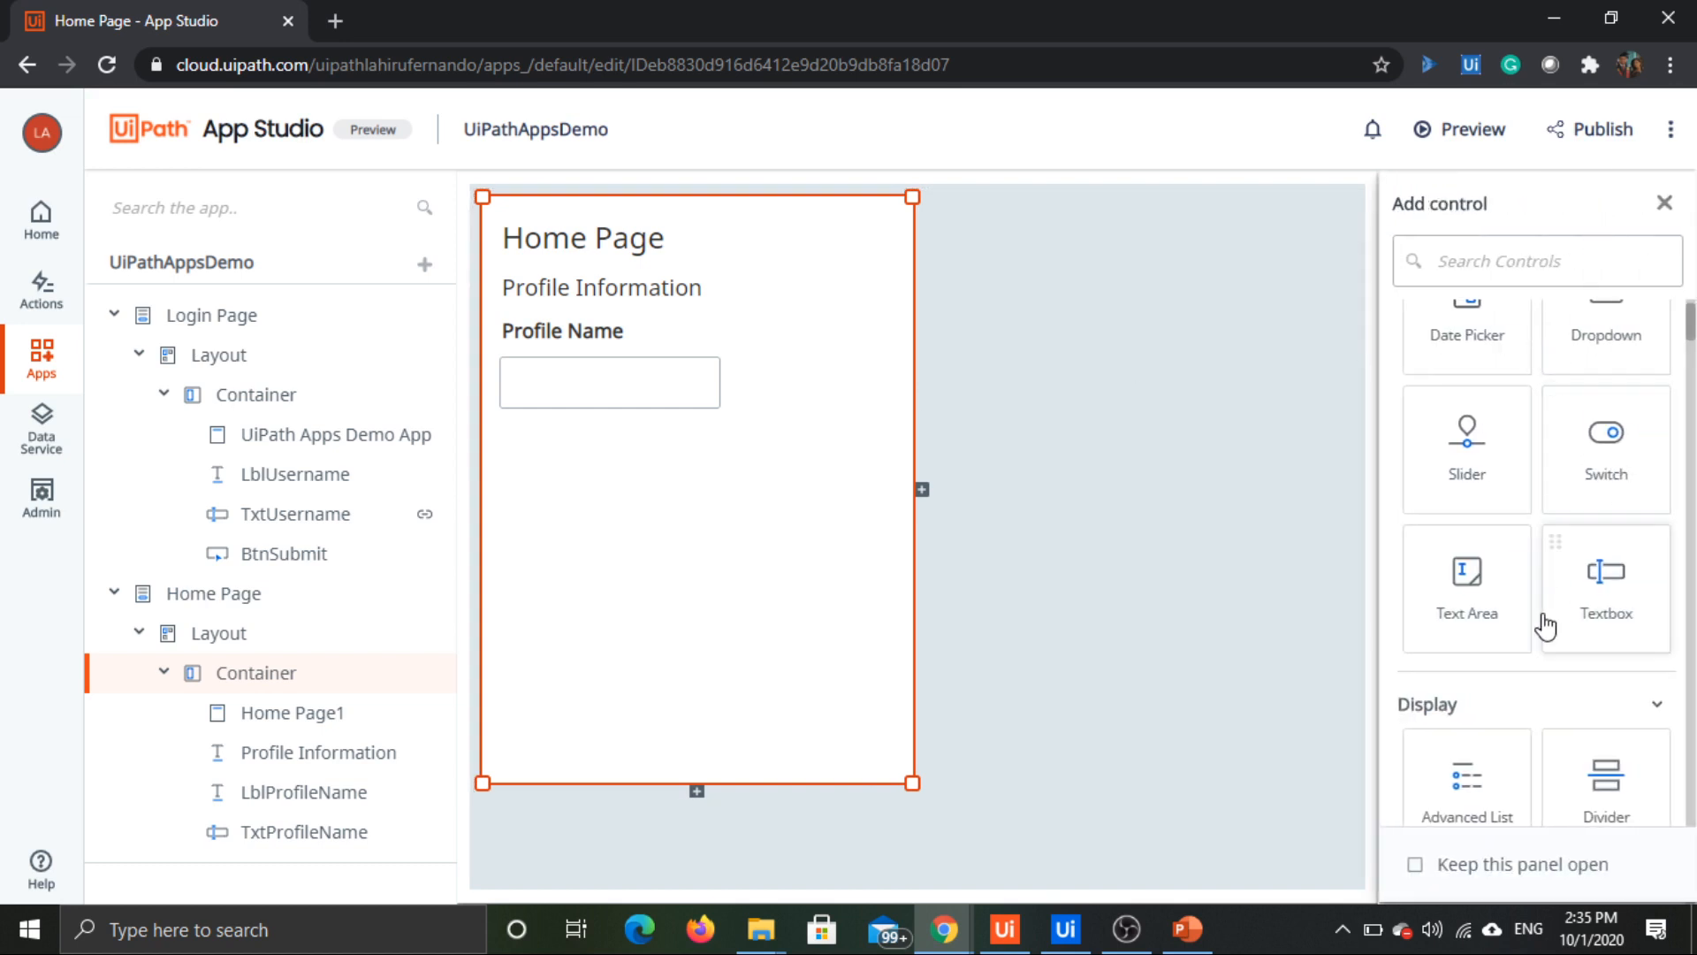
scroll(1591, 554, "down", 2)
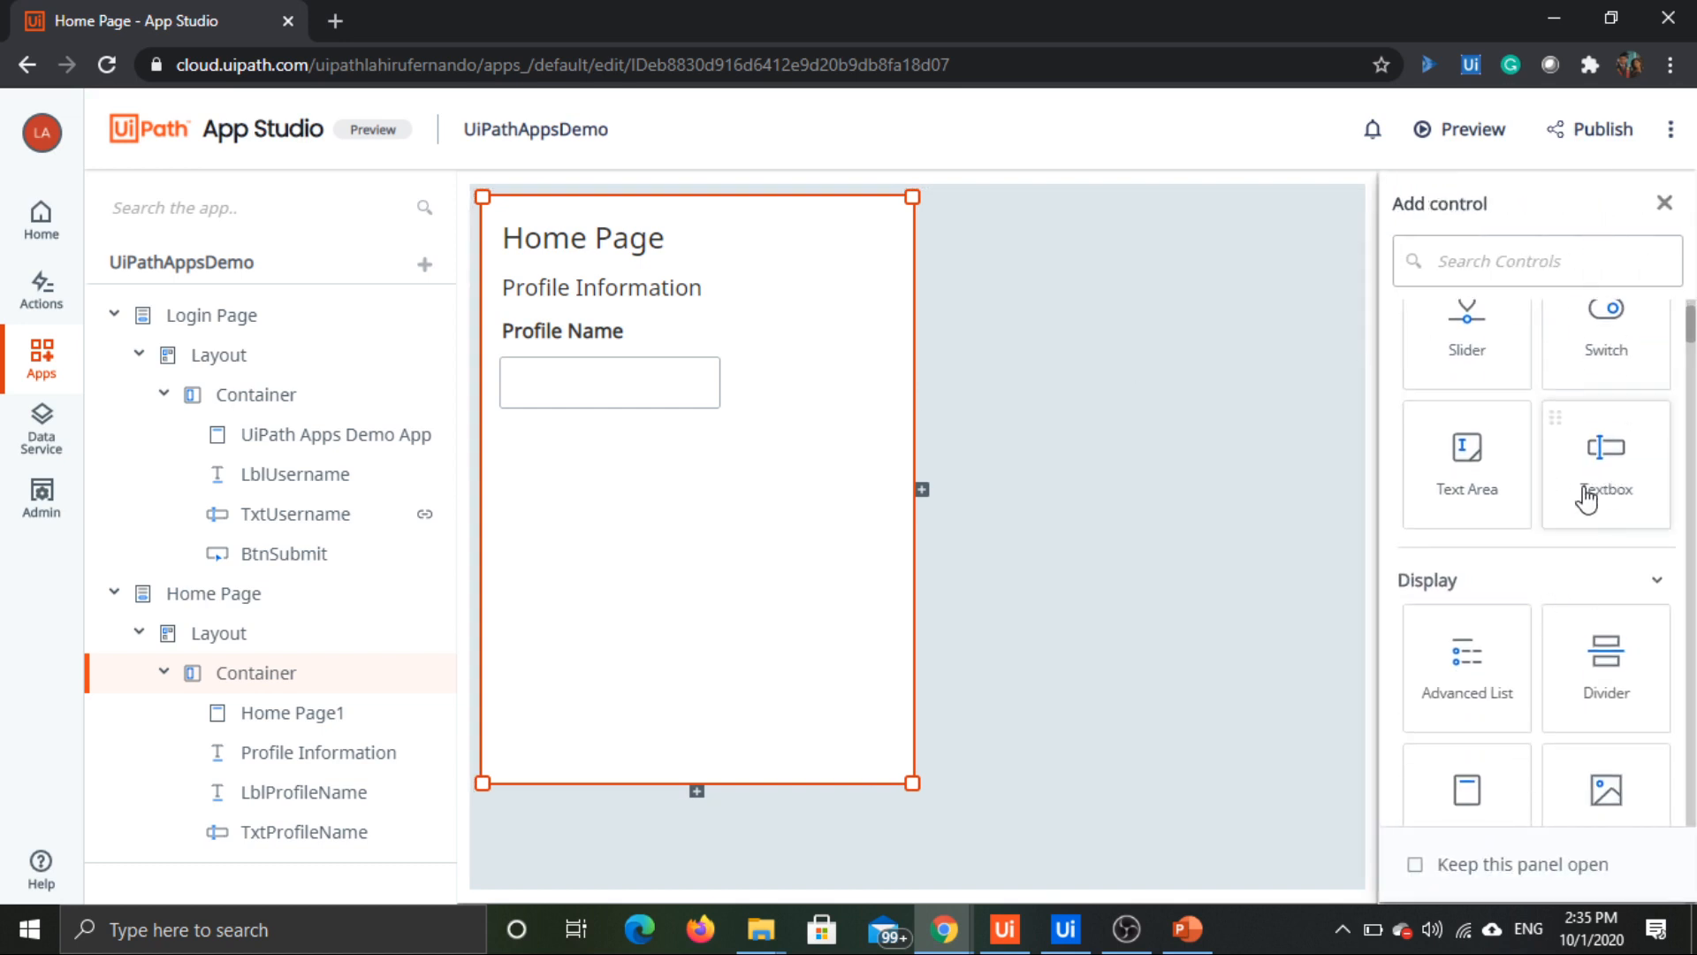
scroll(1589, 499, "down", 2)
scroll(1591, 566, "down", 1)
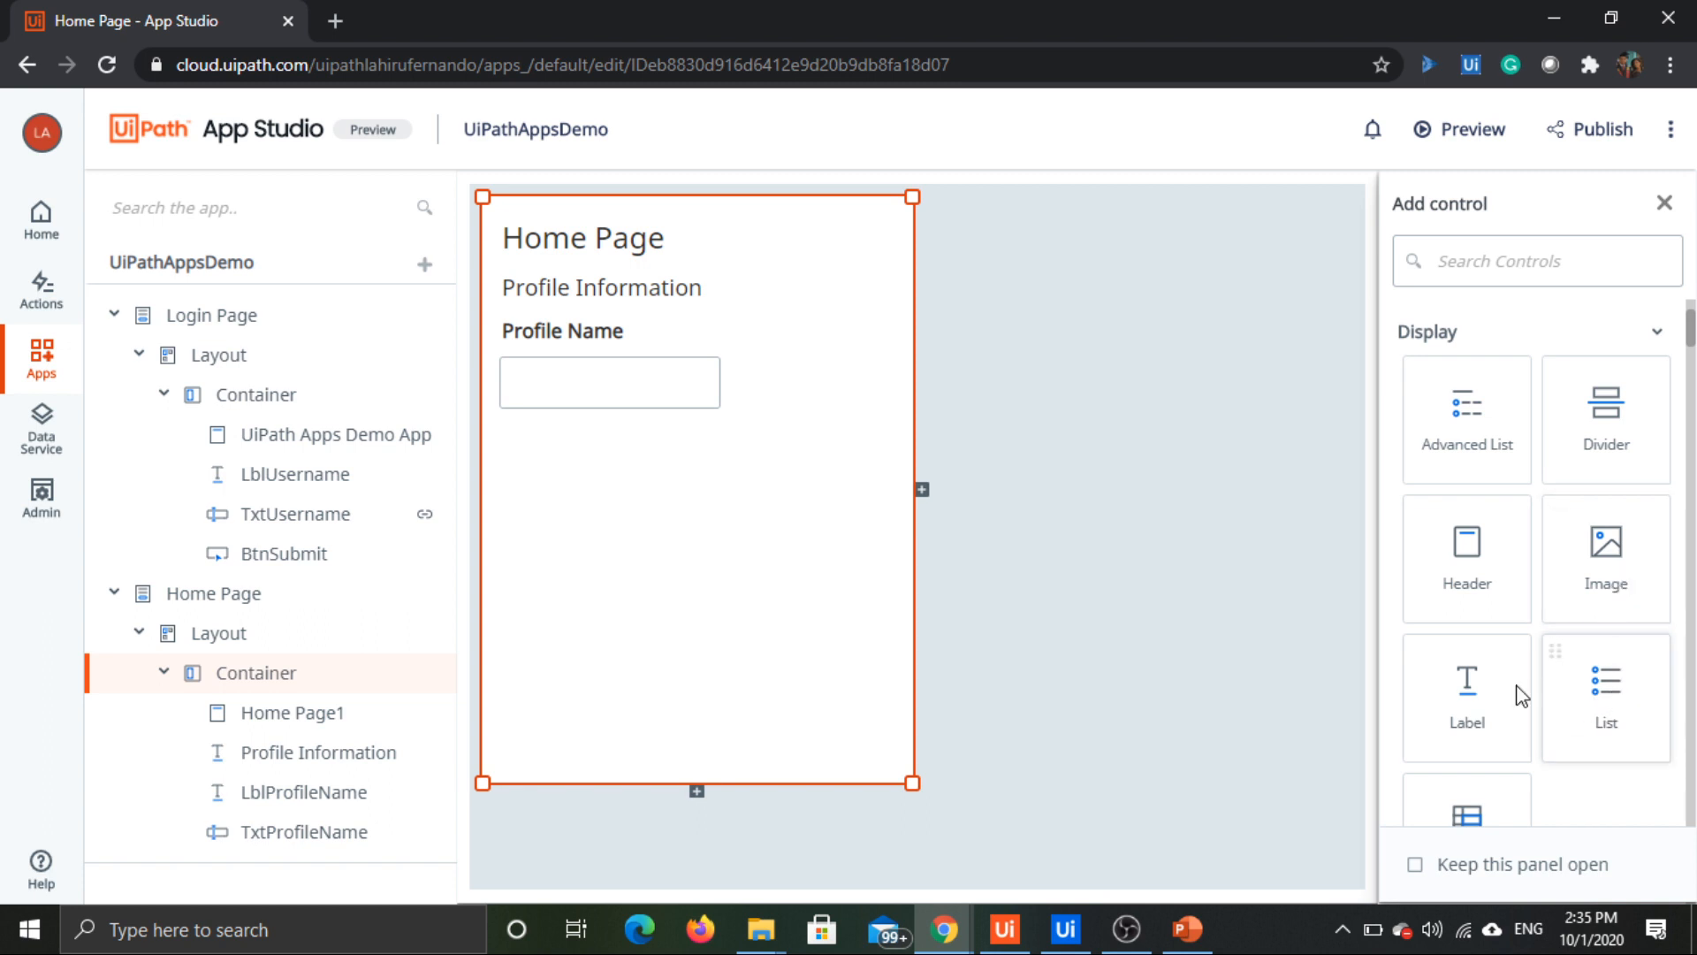
left_click_drag(1523, 693, 520, 436)
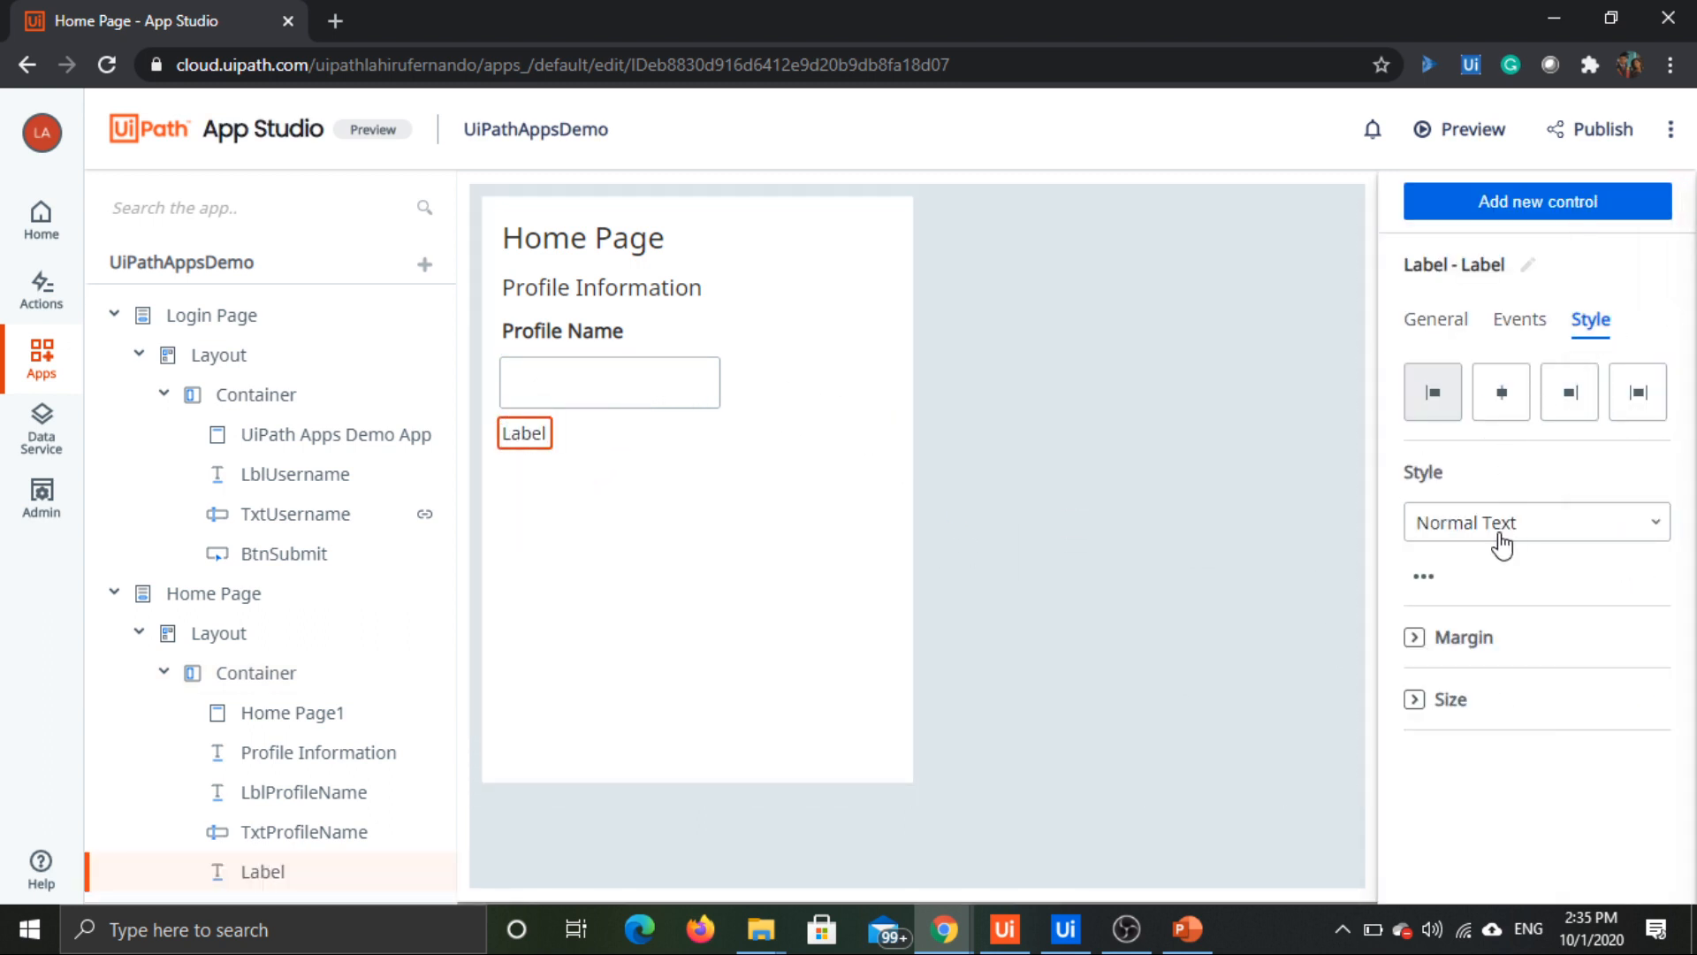
Step: Style the new label as Large Text and set its text to "Address"
left_click(1549, 522)
left_click(1481, 713)
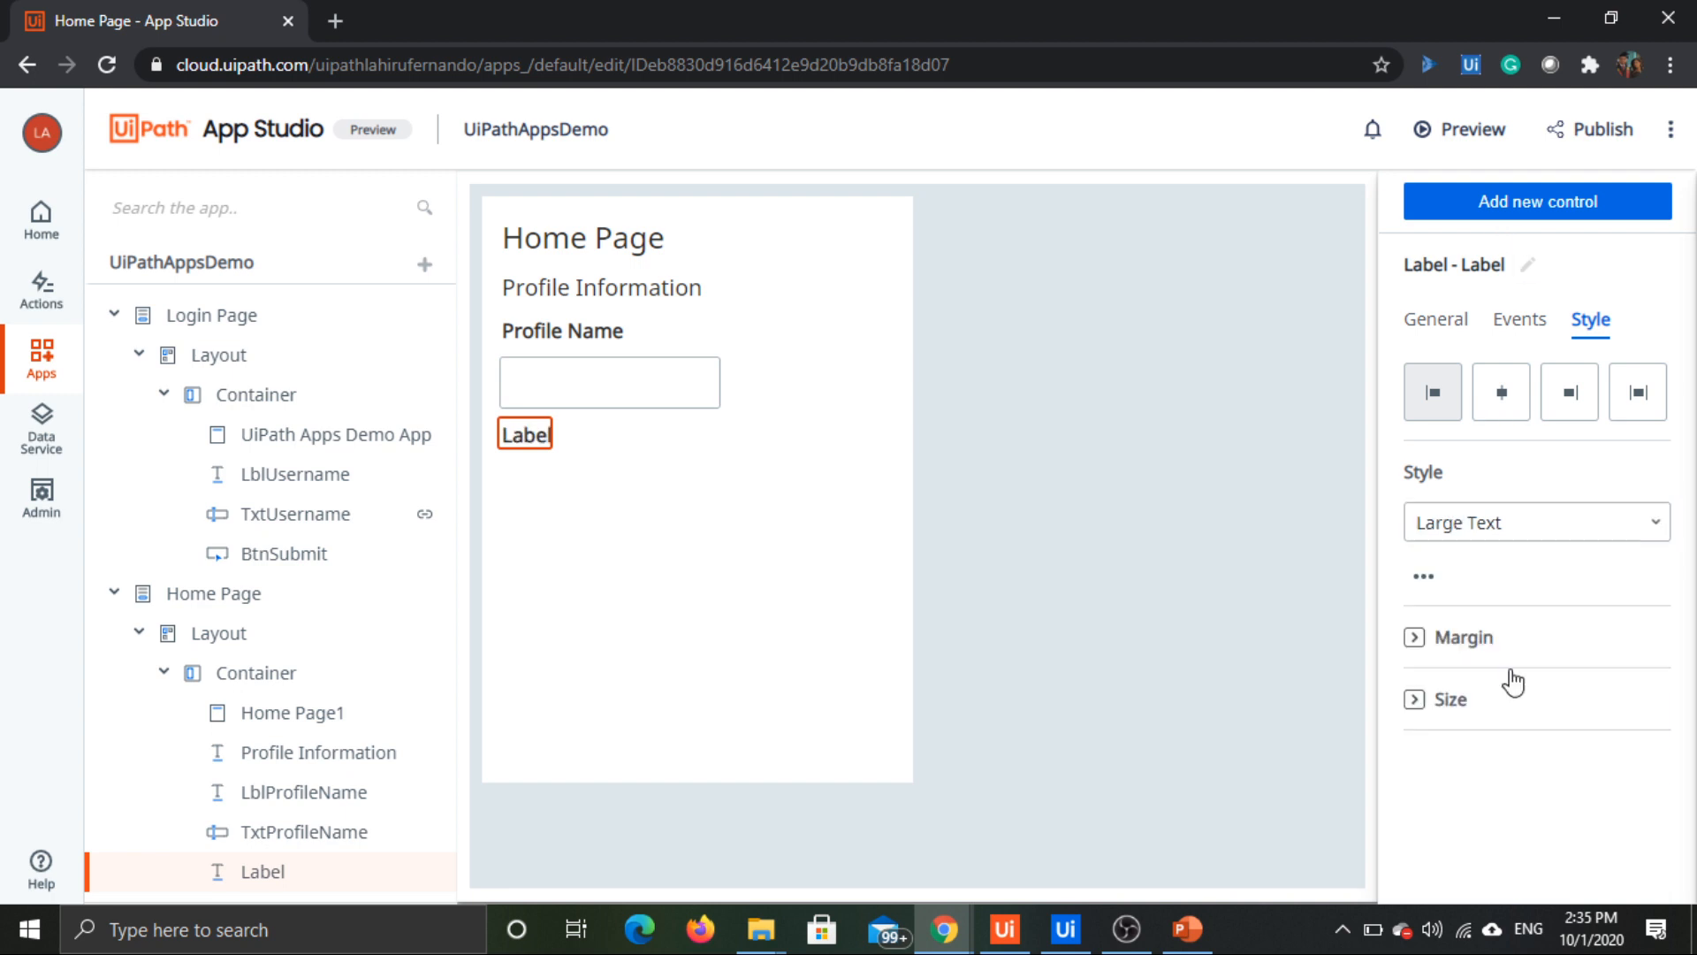
left_click(1439, 321)
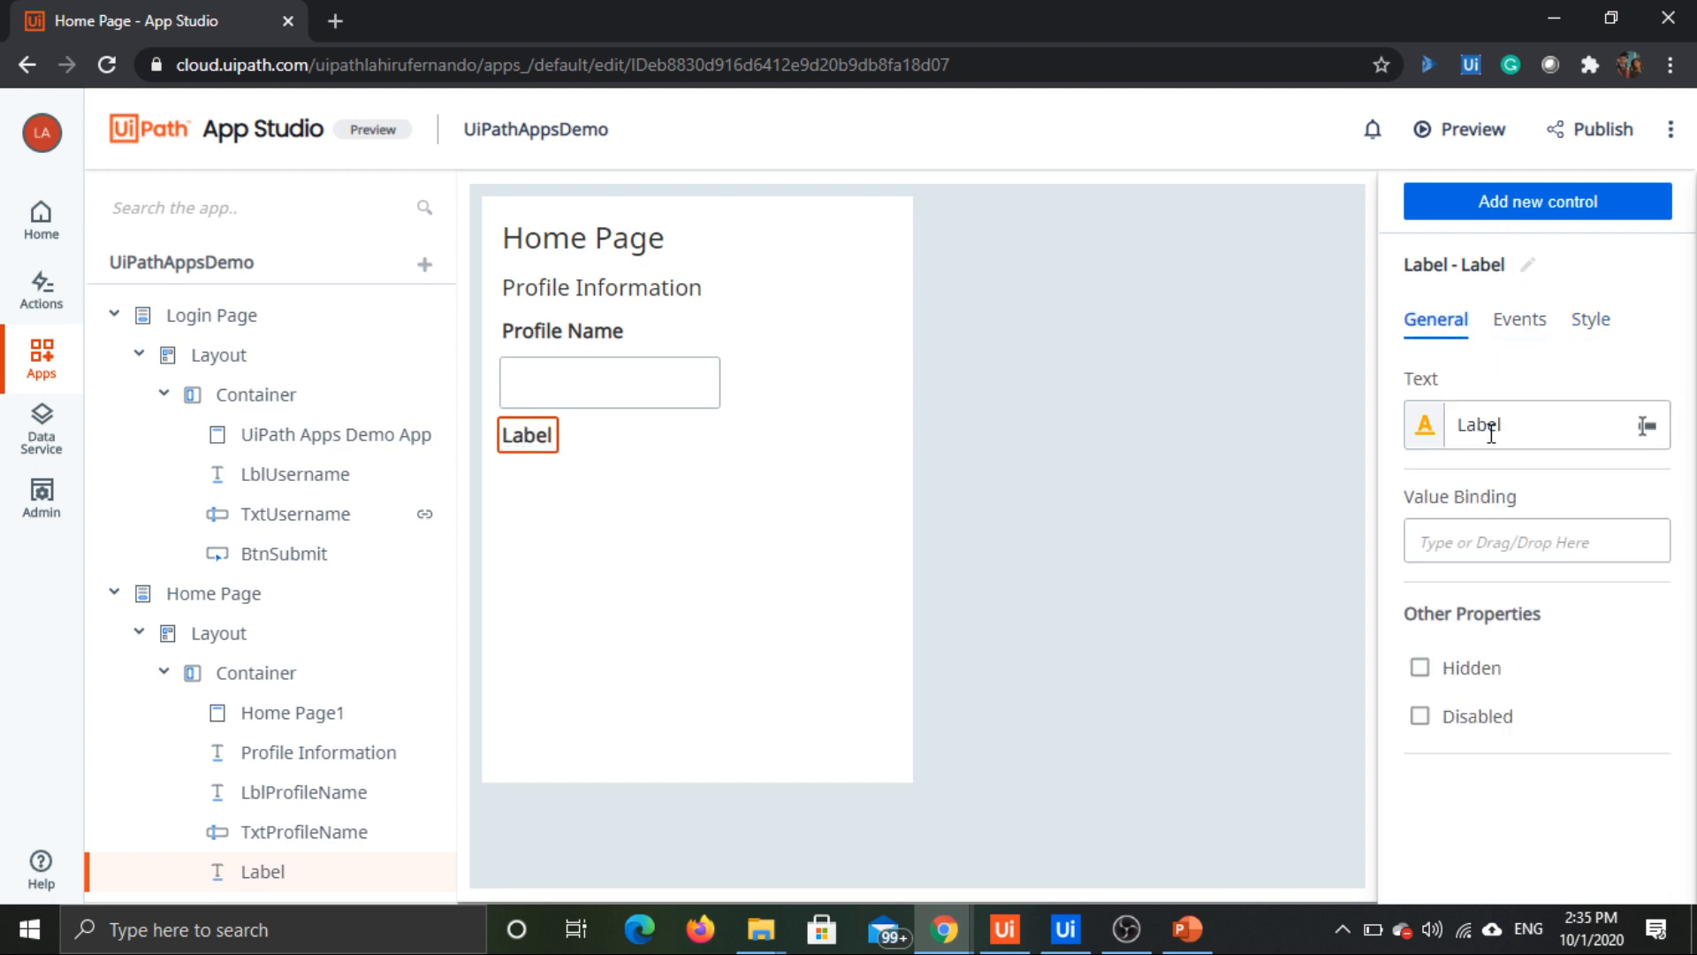
double_click(1490, 430)
type("Address")
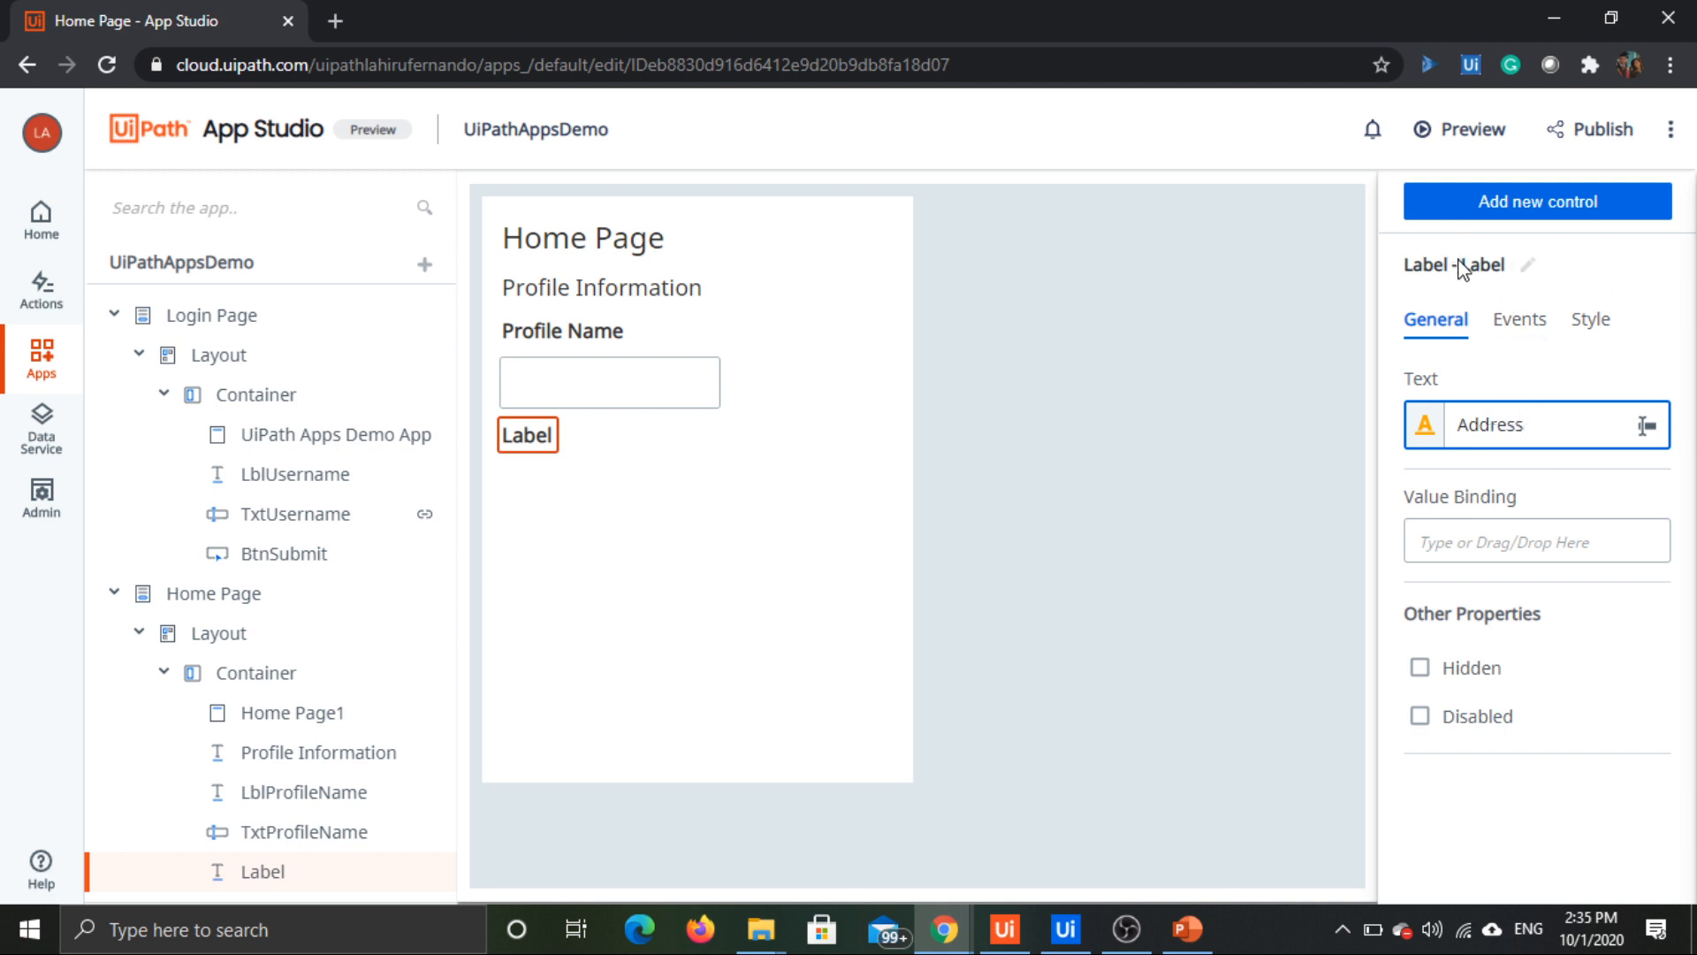
left_click(1657, 268)
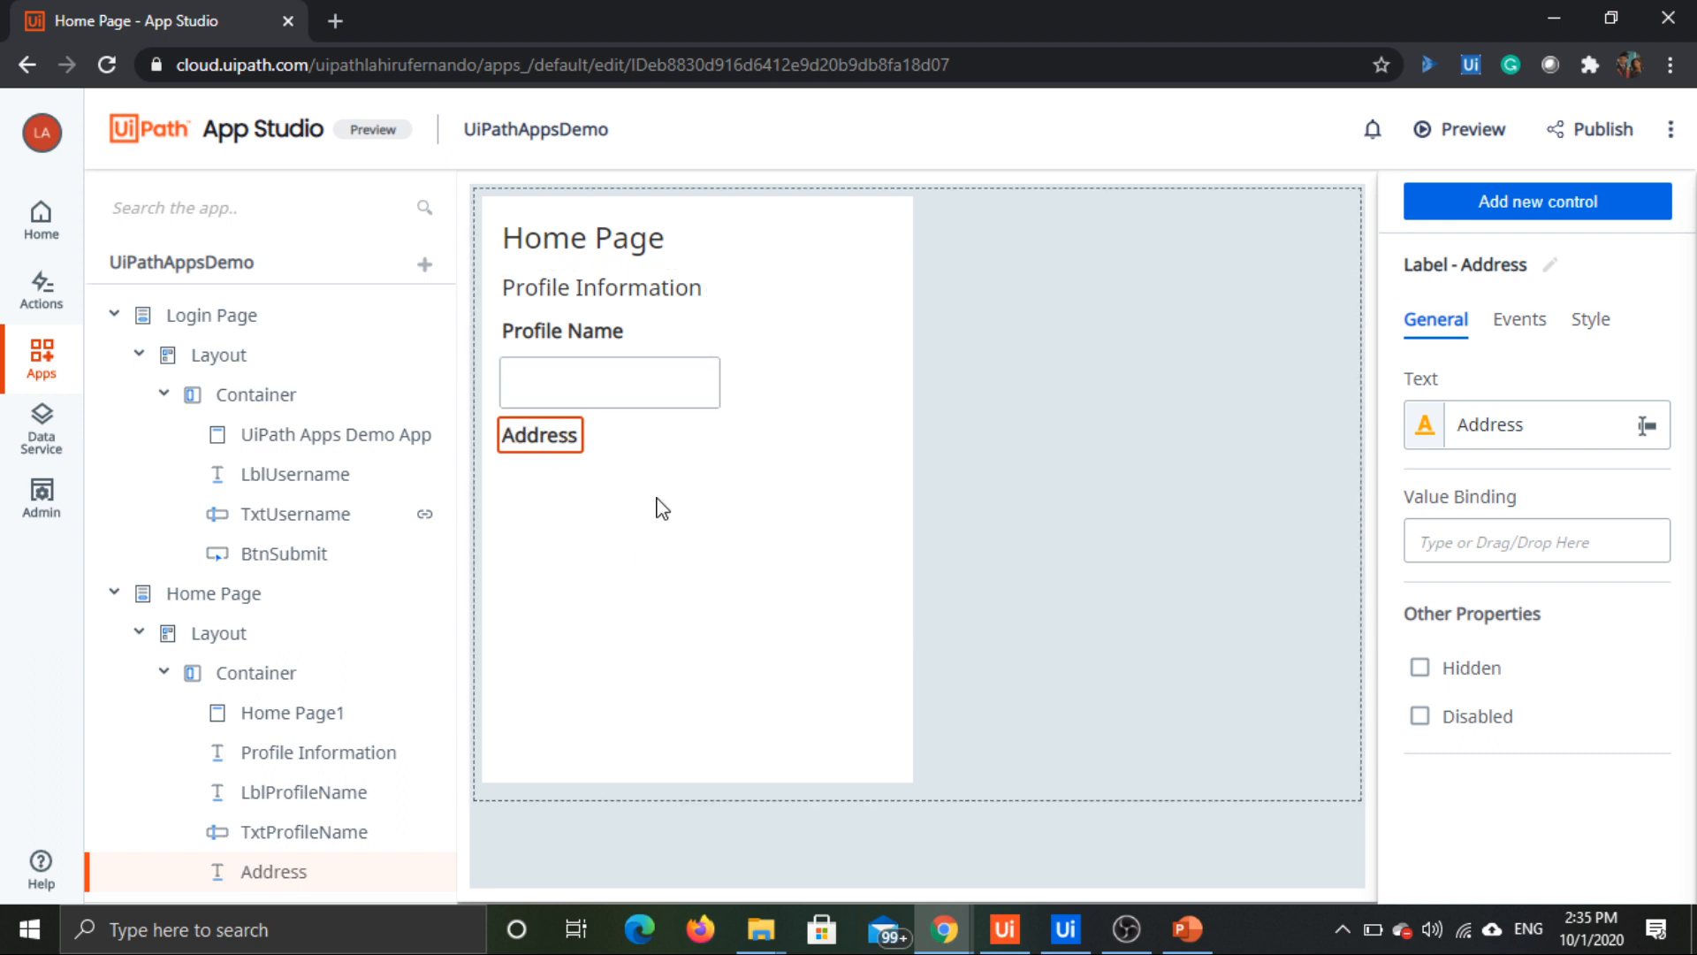
left_click(1573, 208)
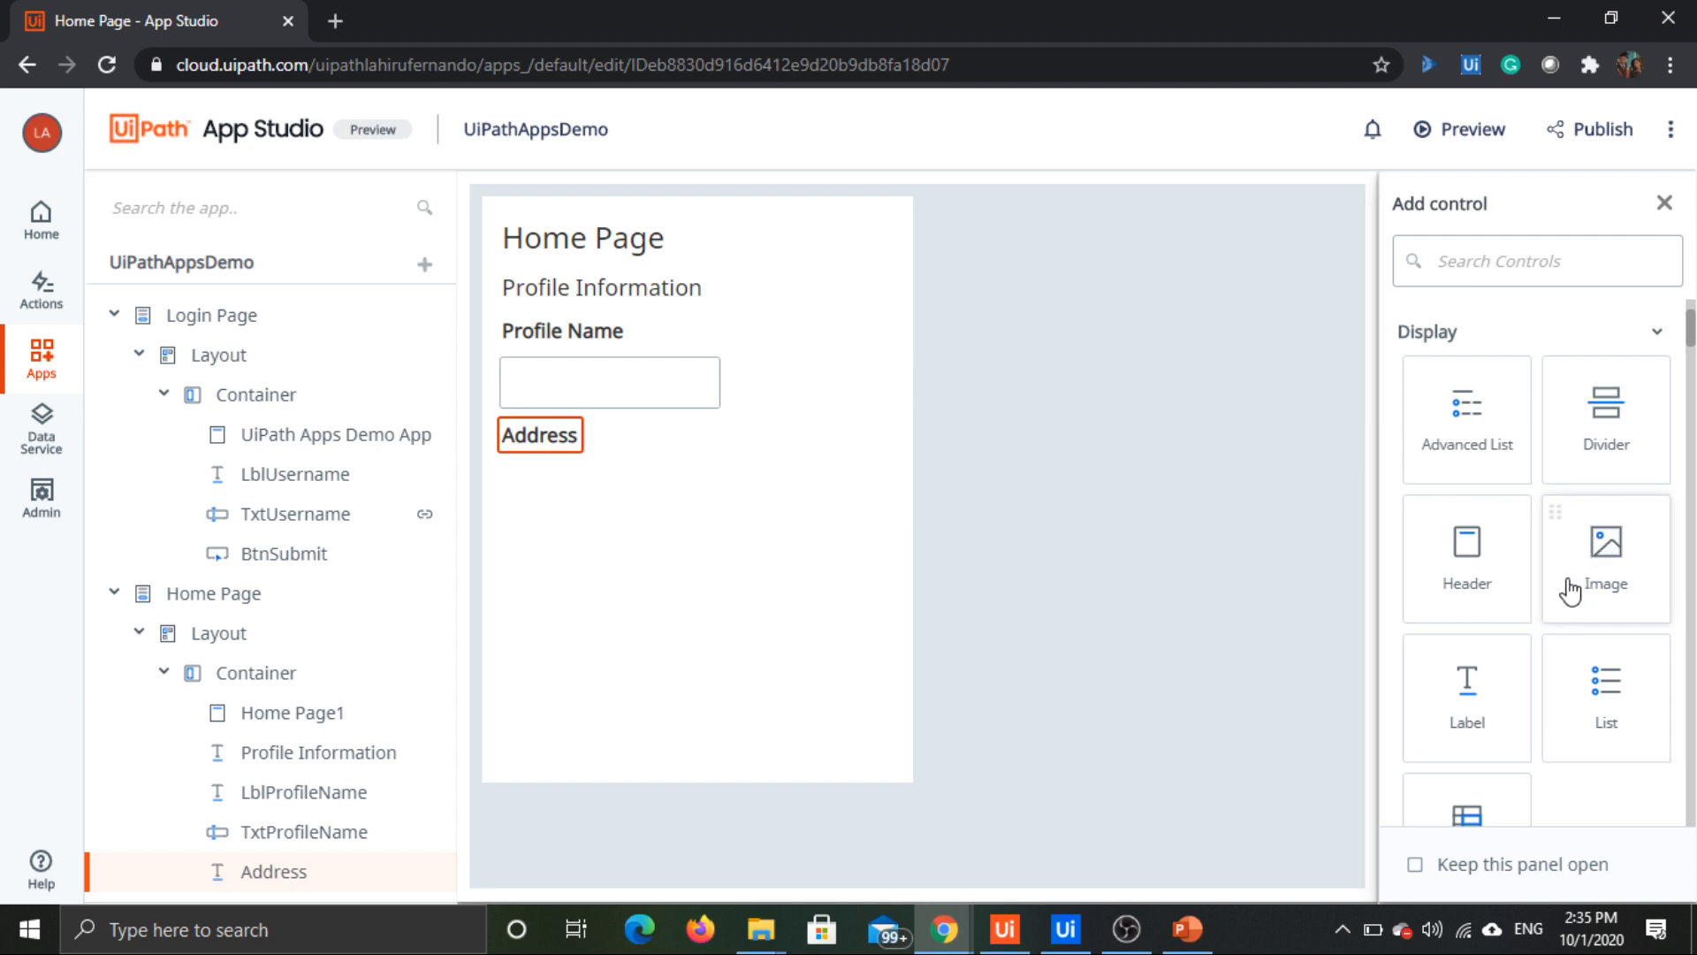
scroll(1556, 522, "up", 3)
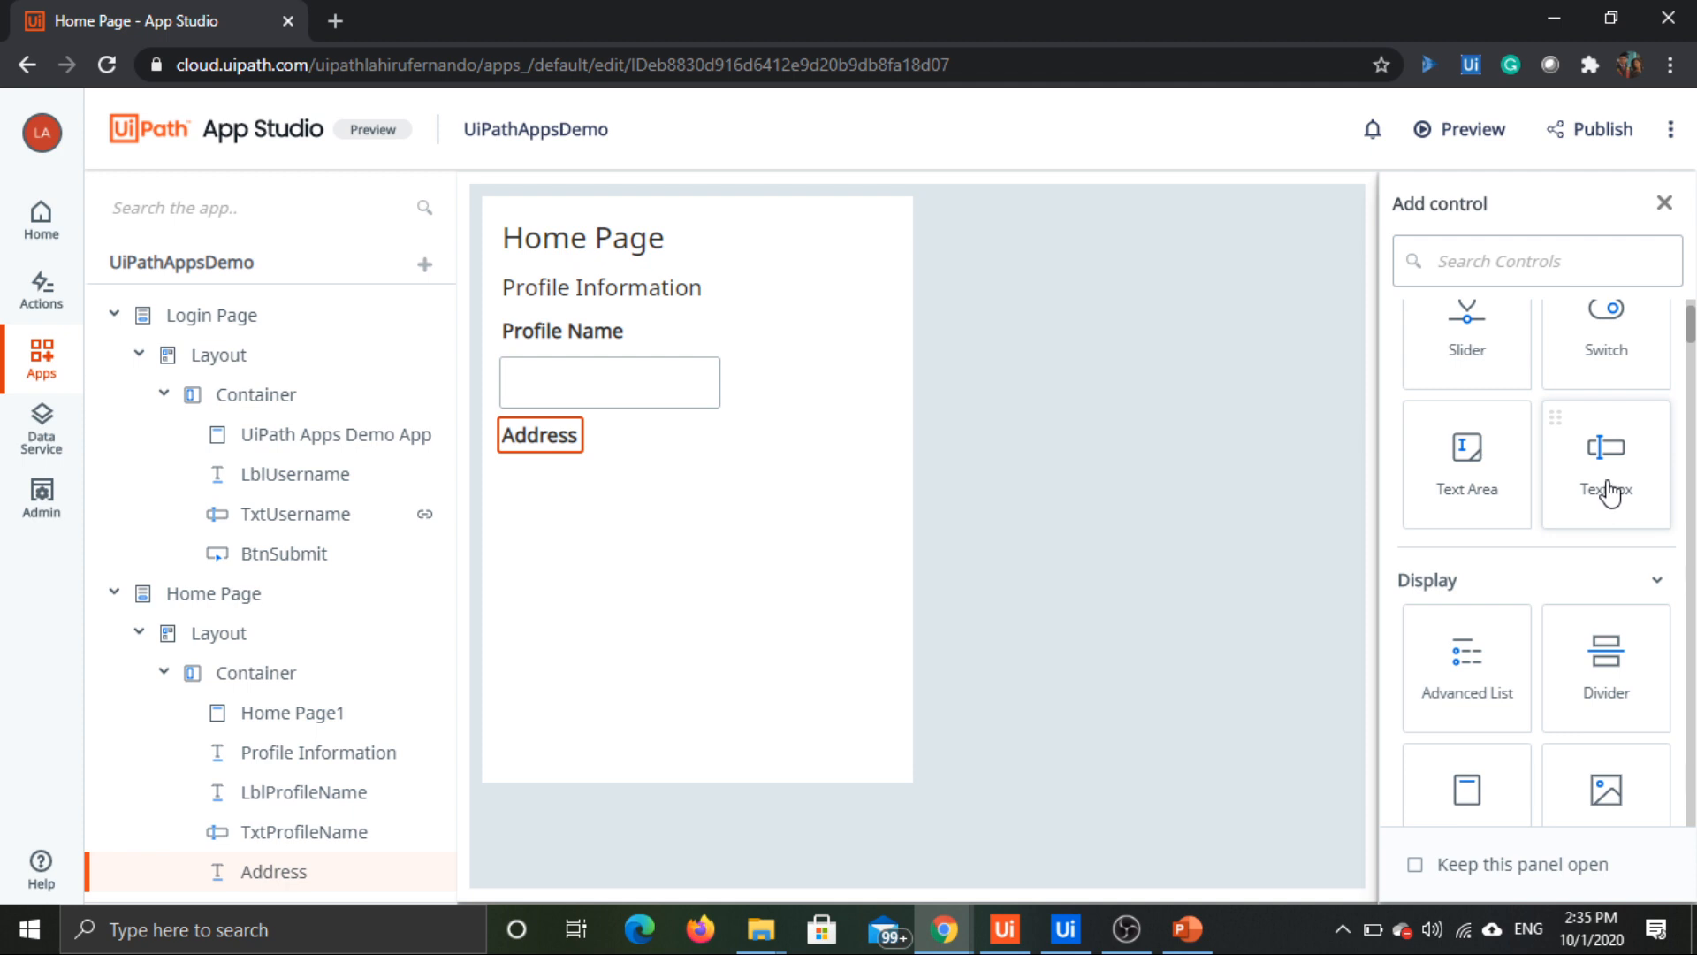
left_click_drag(1606, 485, 538, 478)
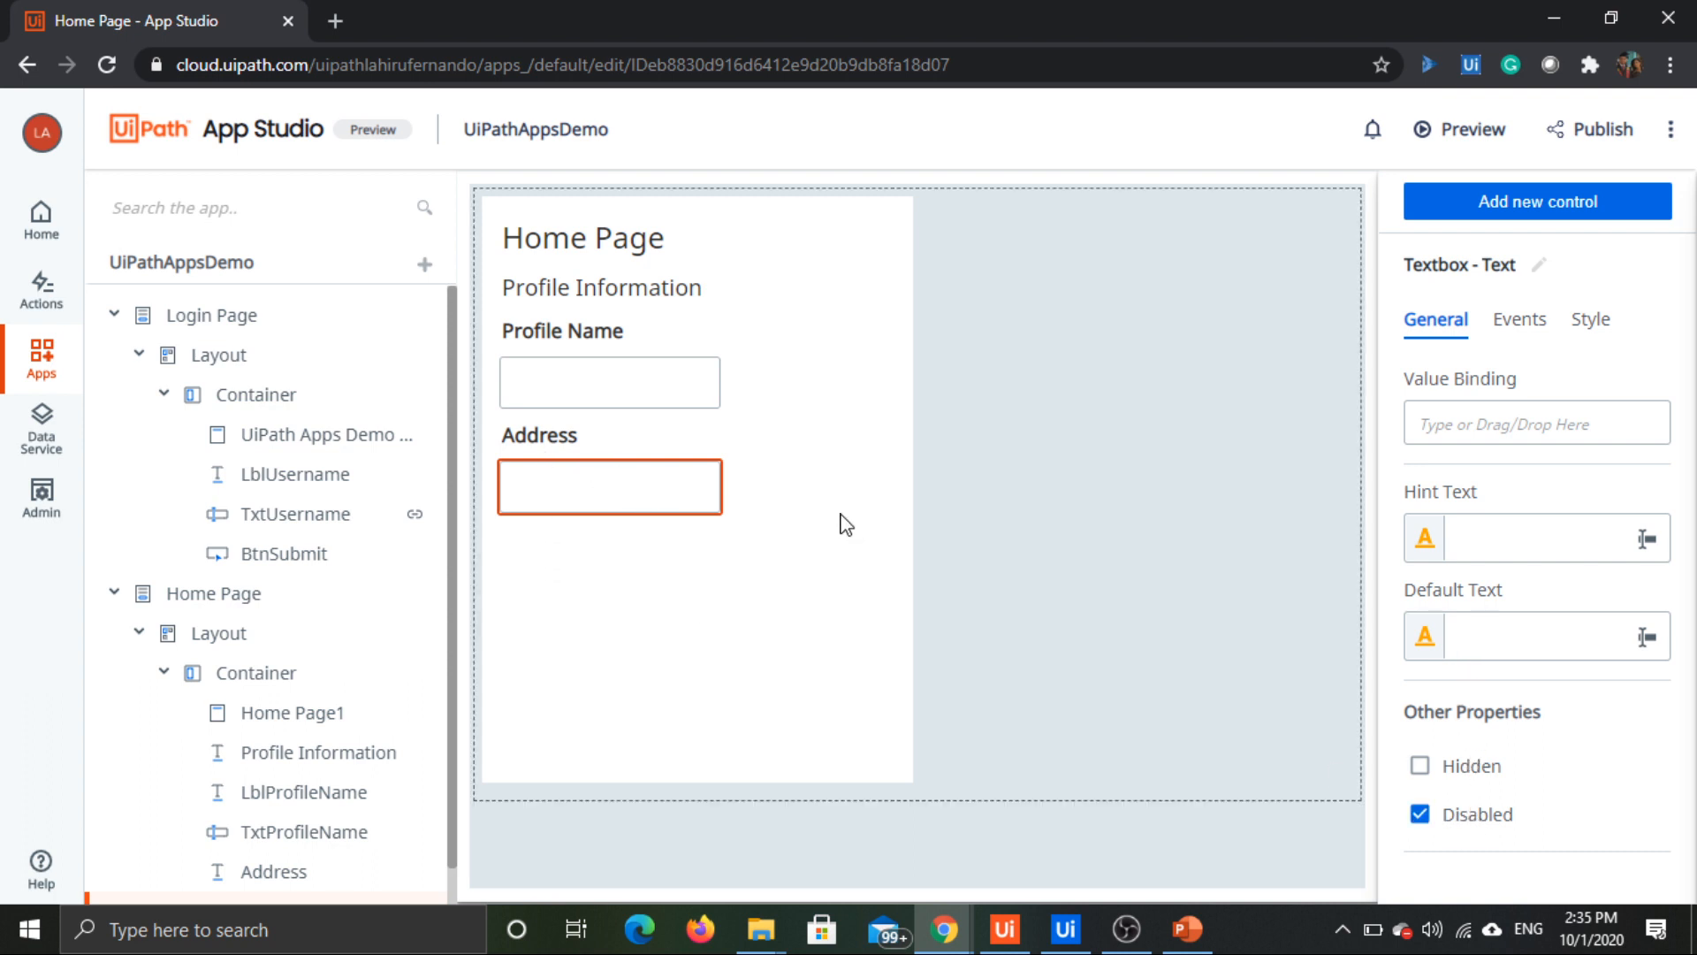
left_click(703, 500)
left_click(566, 472)
left_click(776, 503)
left_click(651, 488)
key("Delete")
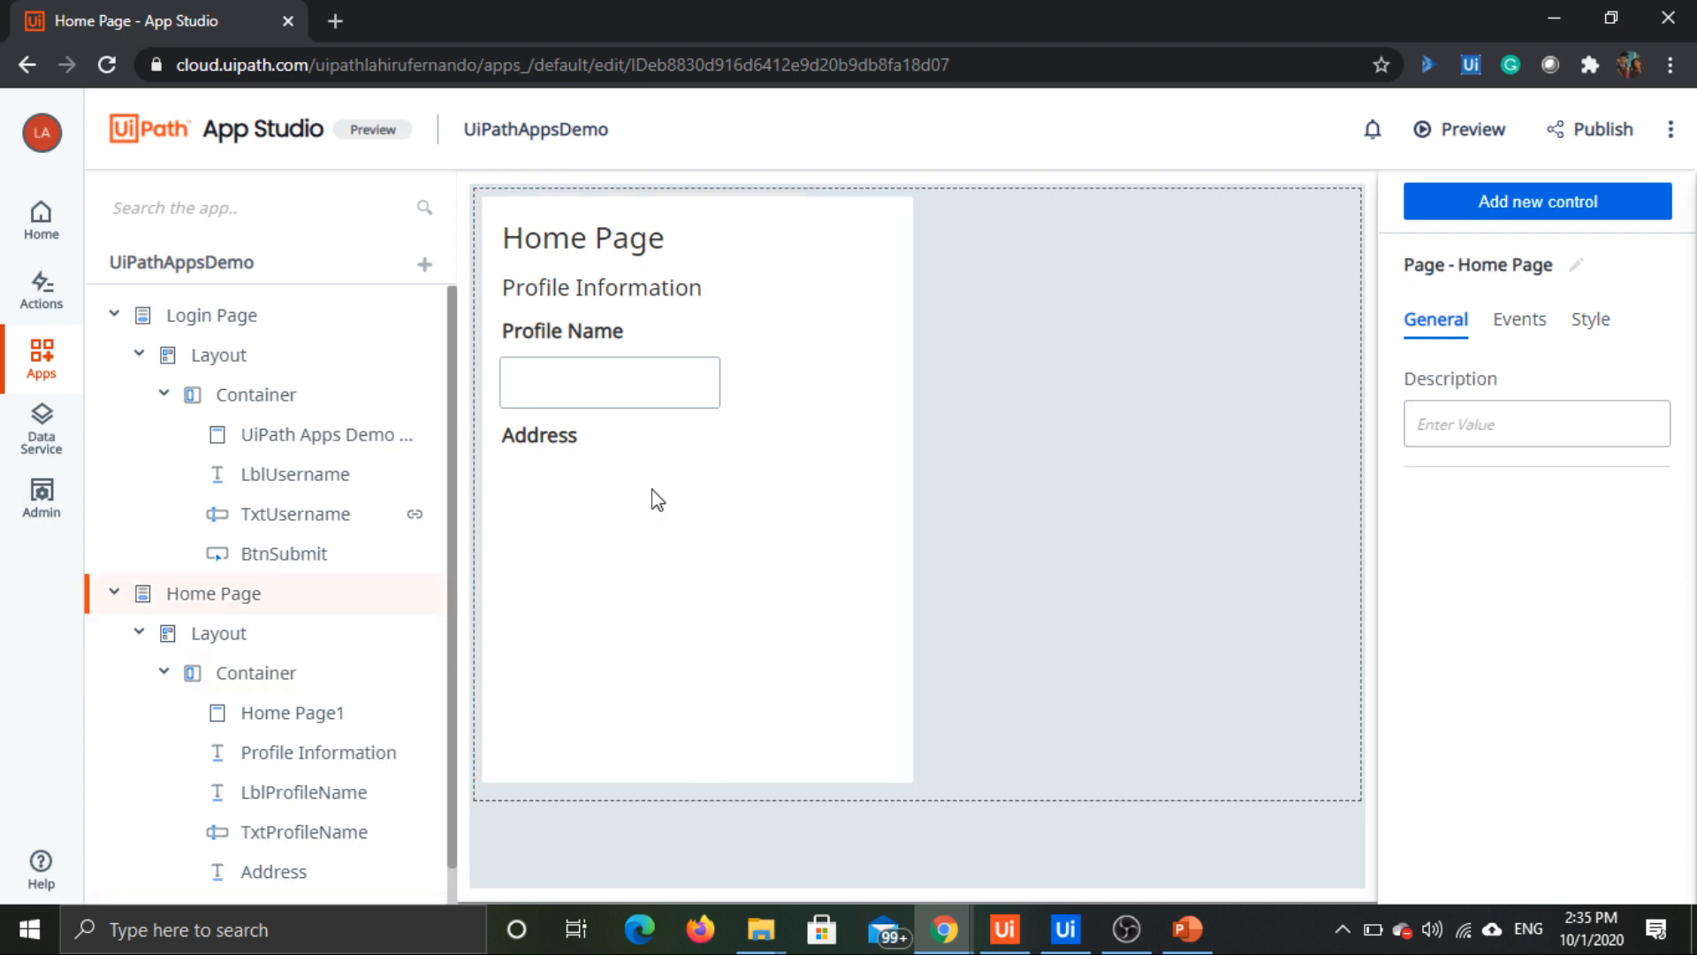
Step: Place a Text Area control below the Address label and disable it
left_click(1607, 209)
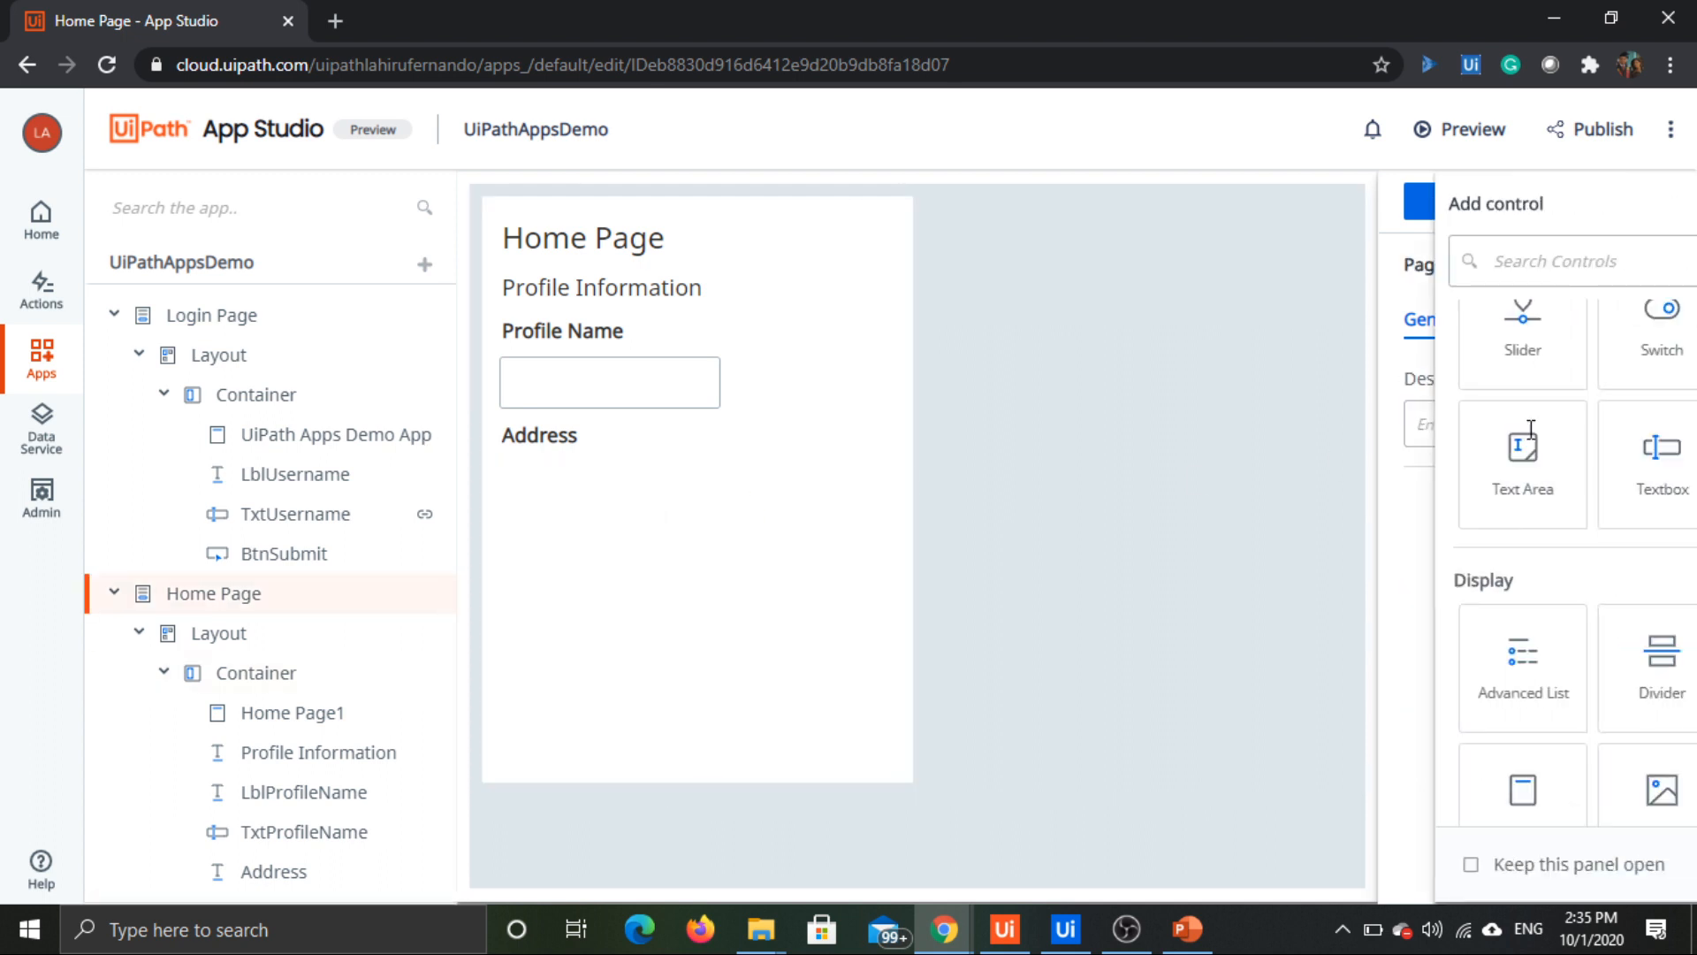
left_click_drag(1505, 471, 524, 460)
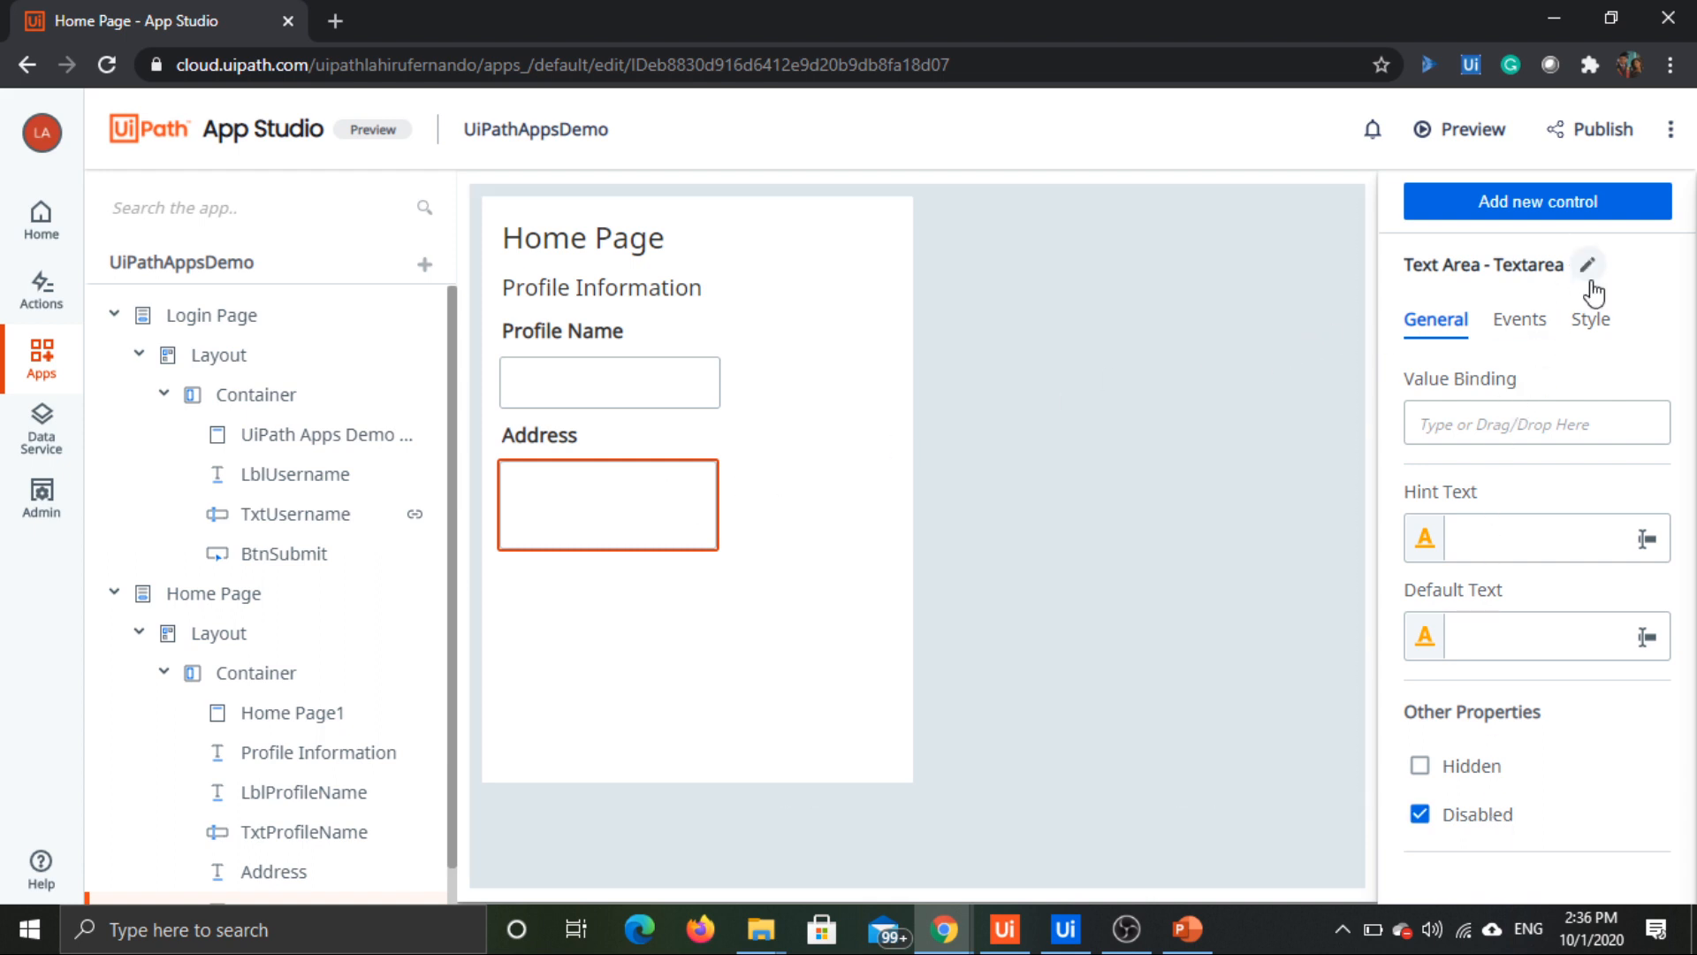
Step: Add a Label control below the address text area and set its text to "Email Address"
left_click(1627, 213)
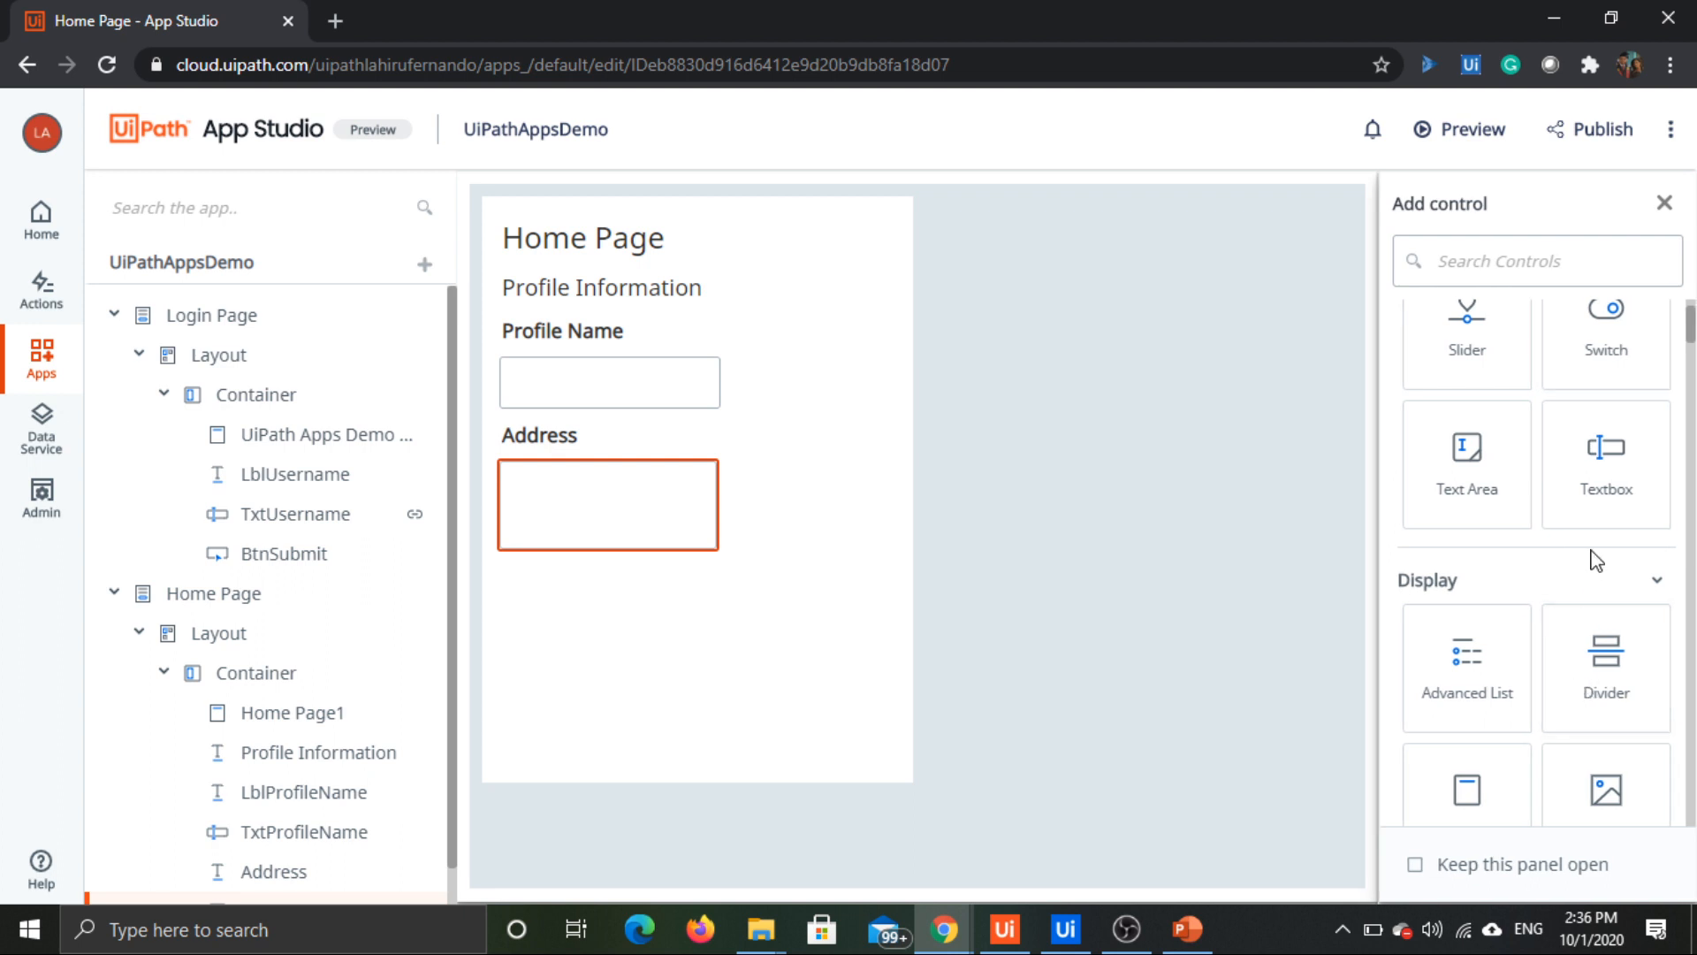
scroll(1595, 699, "down", 3)
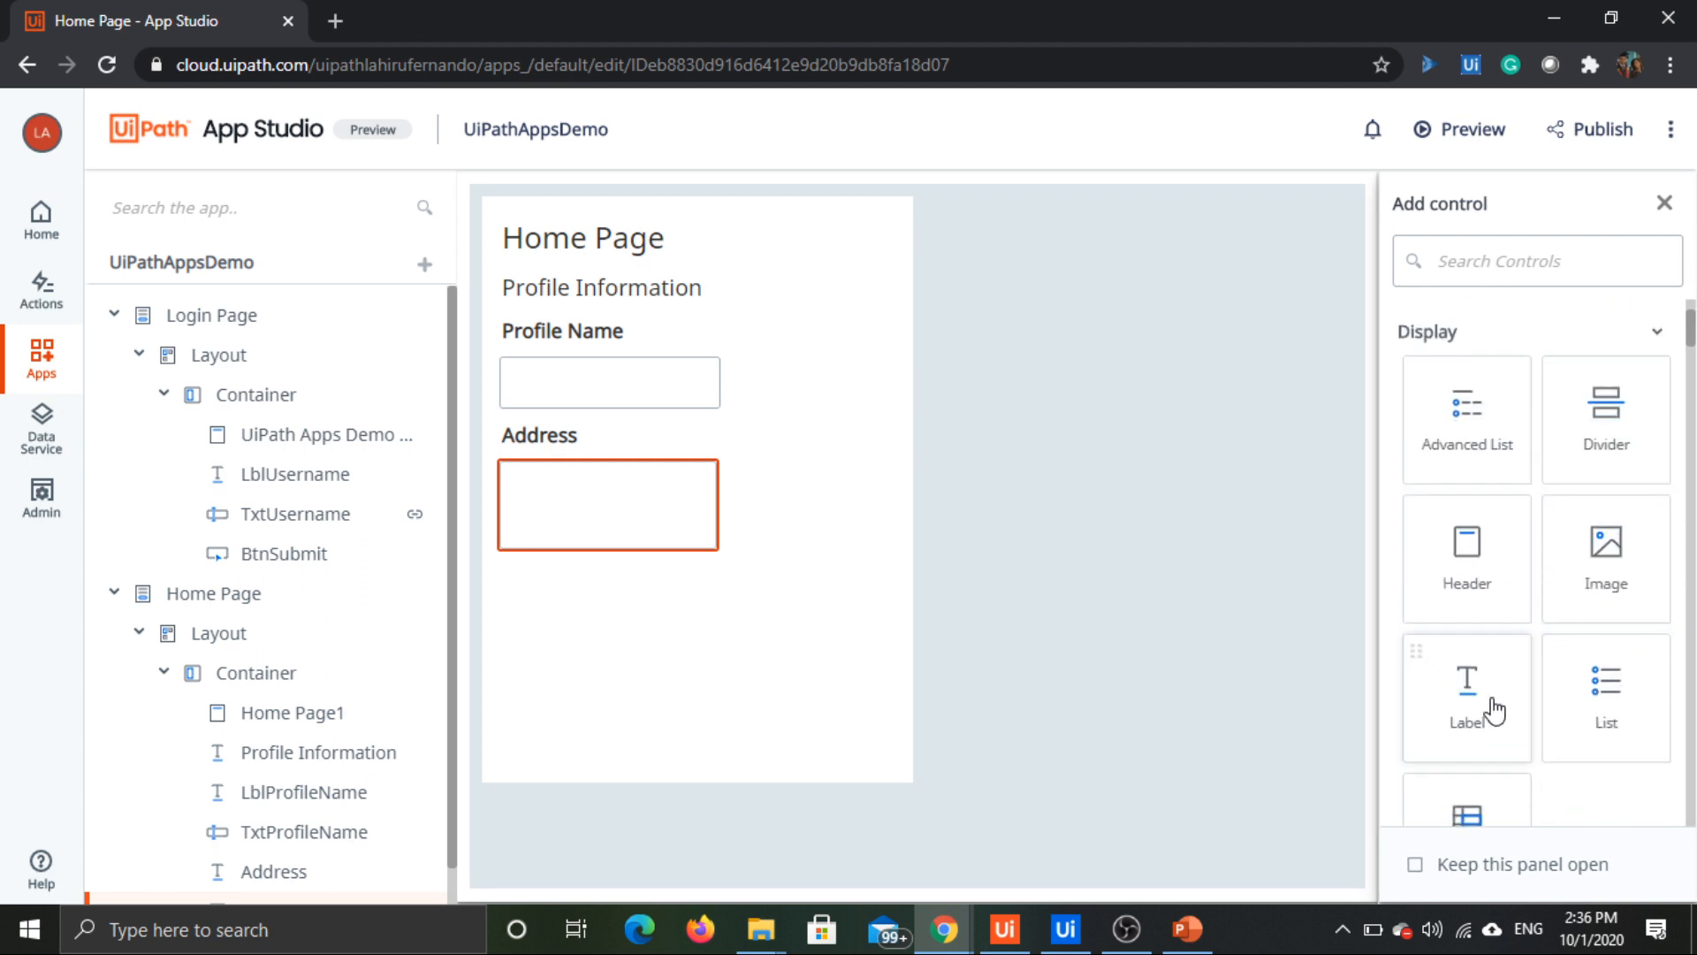
left_click_drag(1488, 708, 560, 579)
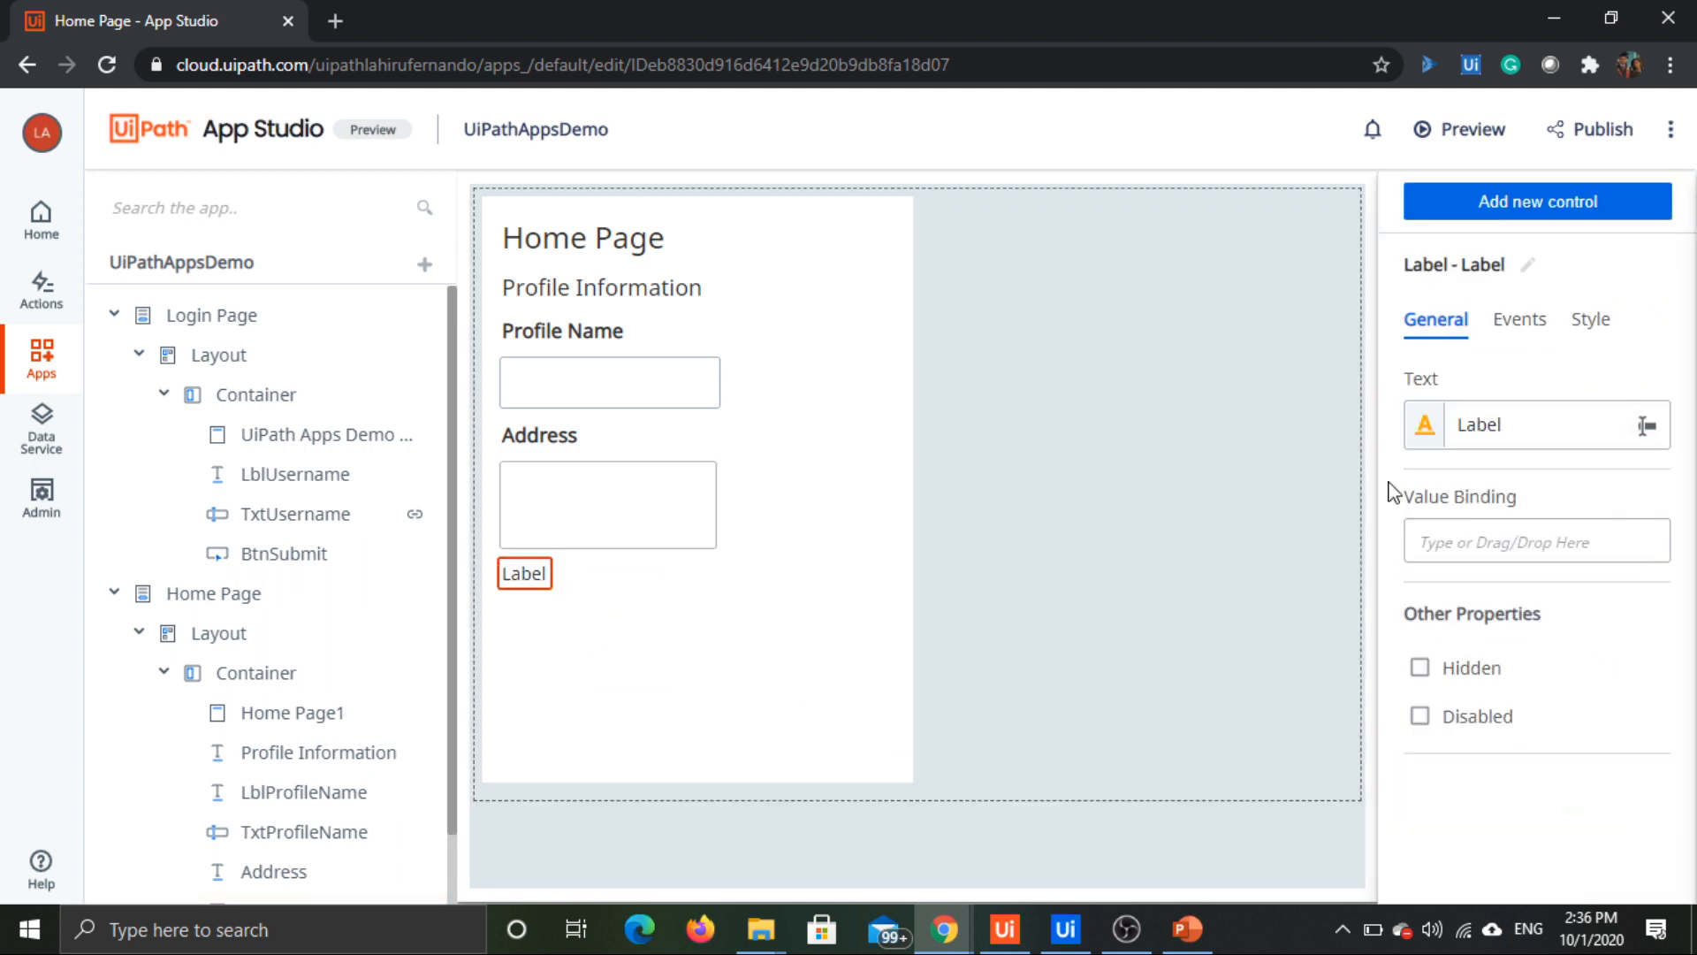
double_click(1493, 422)
type("EMa")
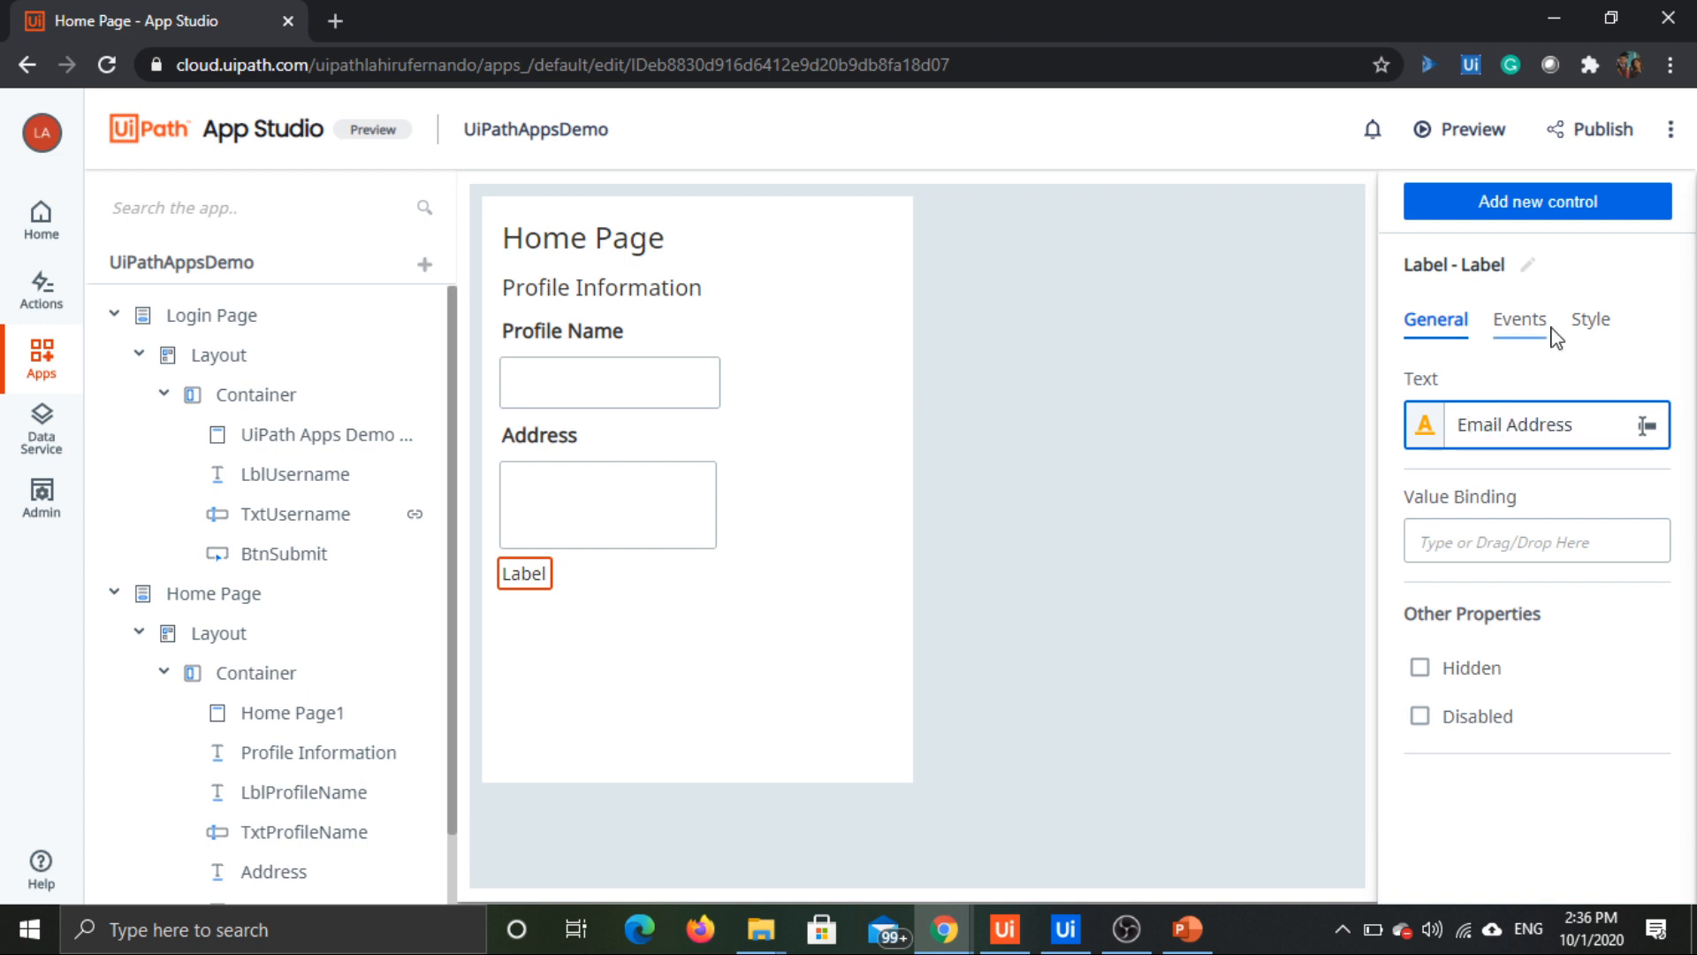
Step: Set the style of the Email Address label to Large Text
left_click(1589, 320)
left_click(1513, 522)
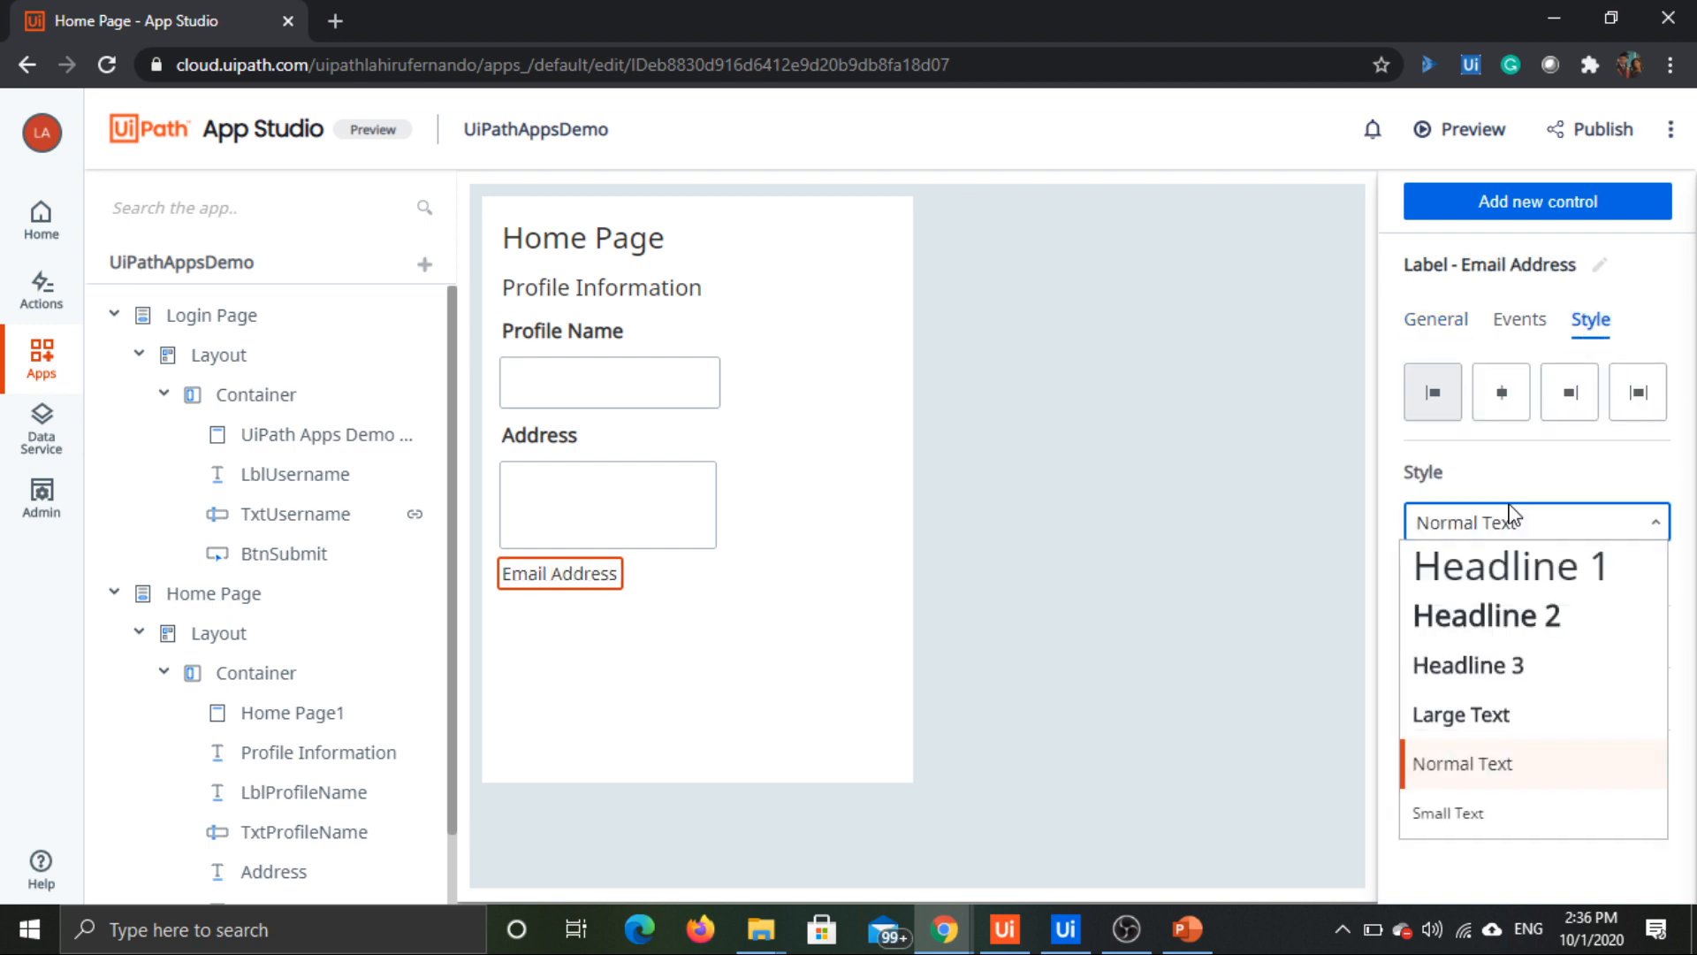
left_click(1503, 724)
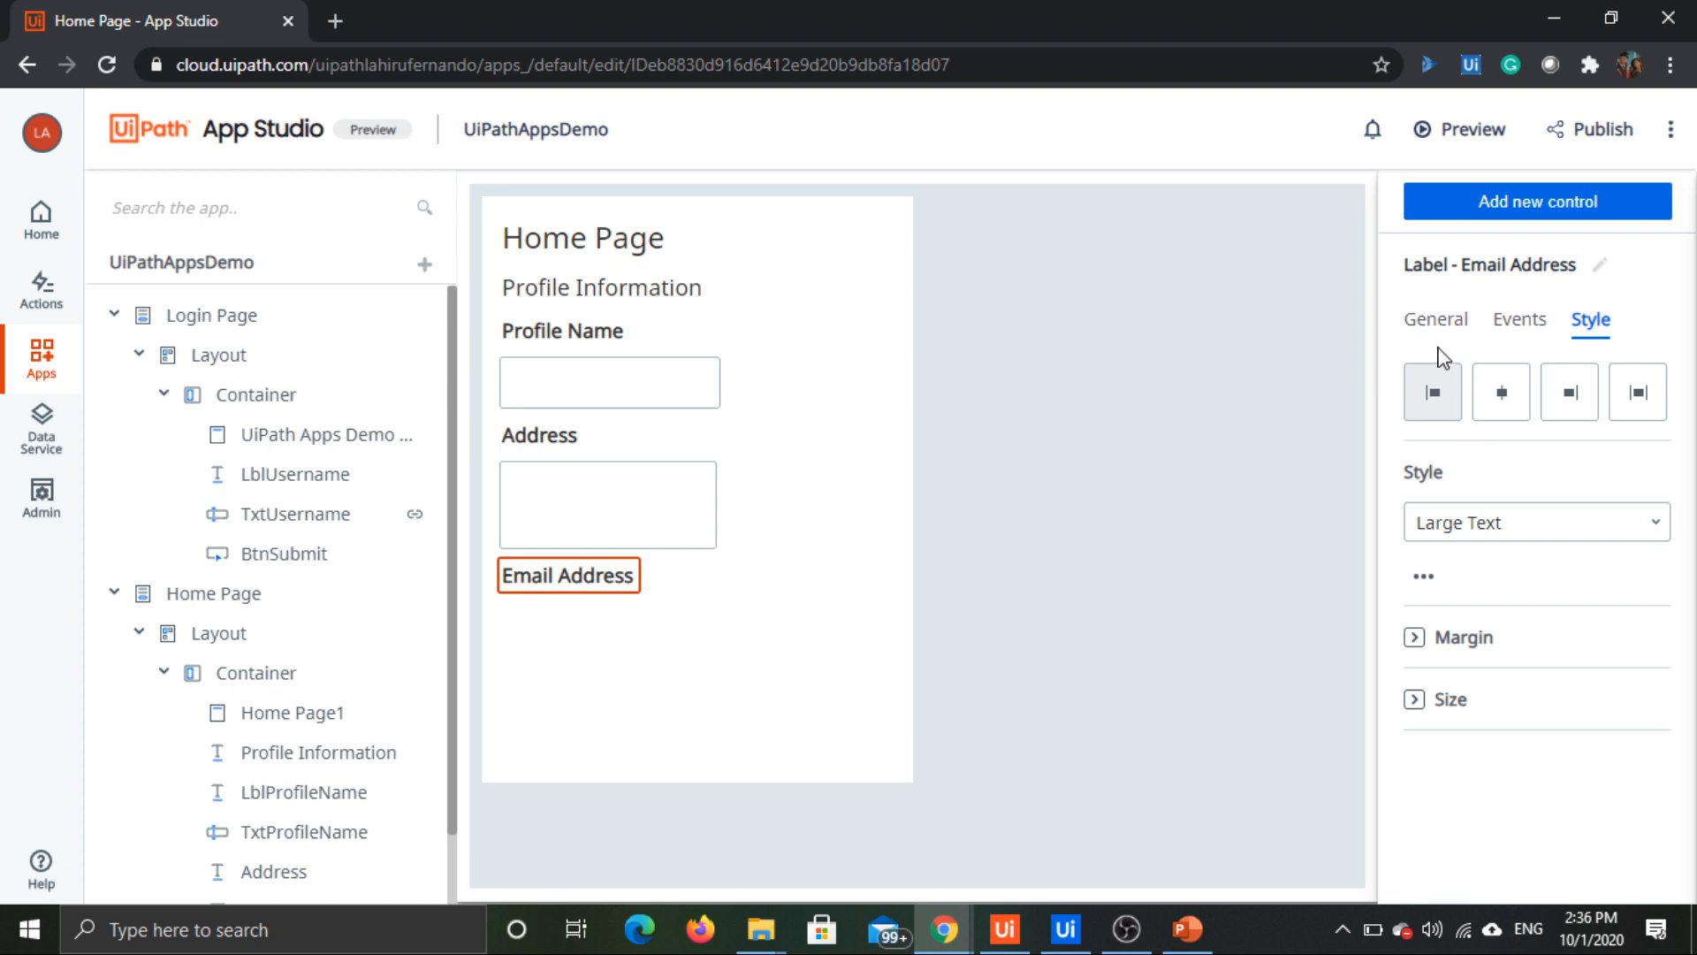
left_click(1438, 331)
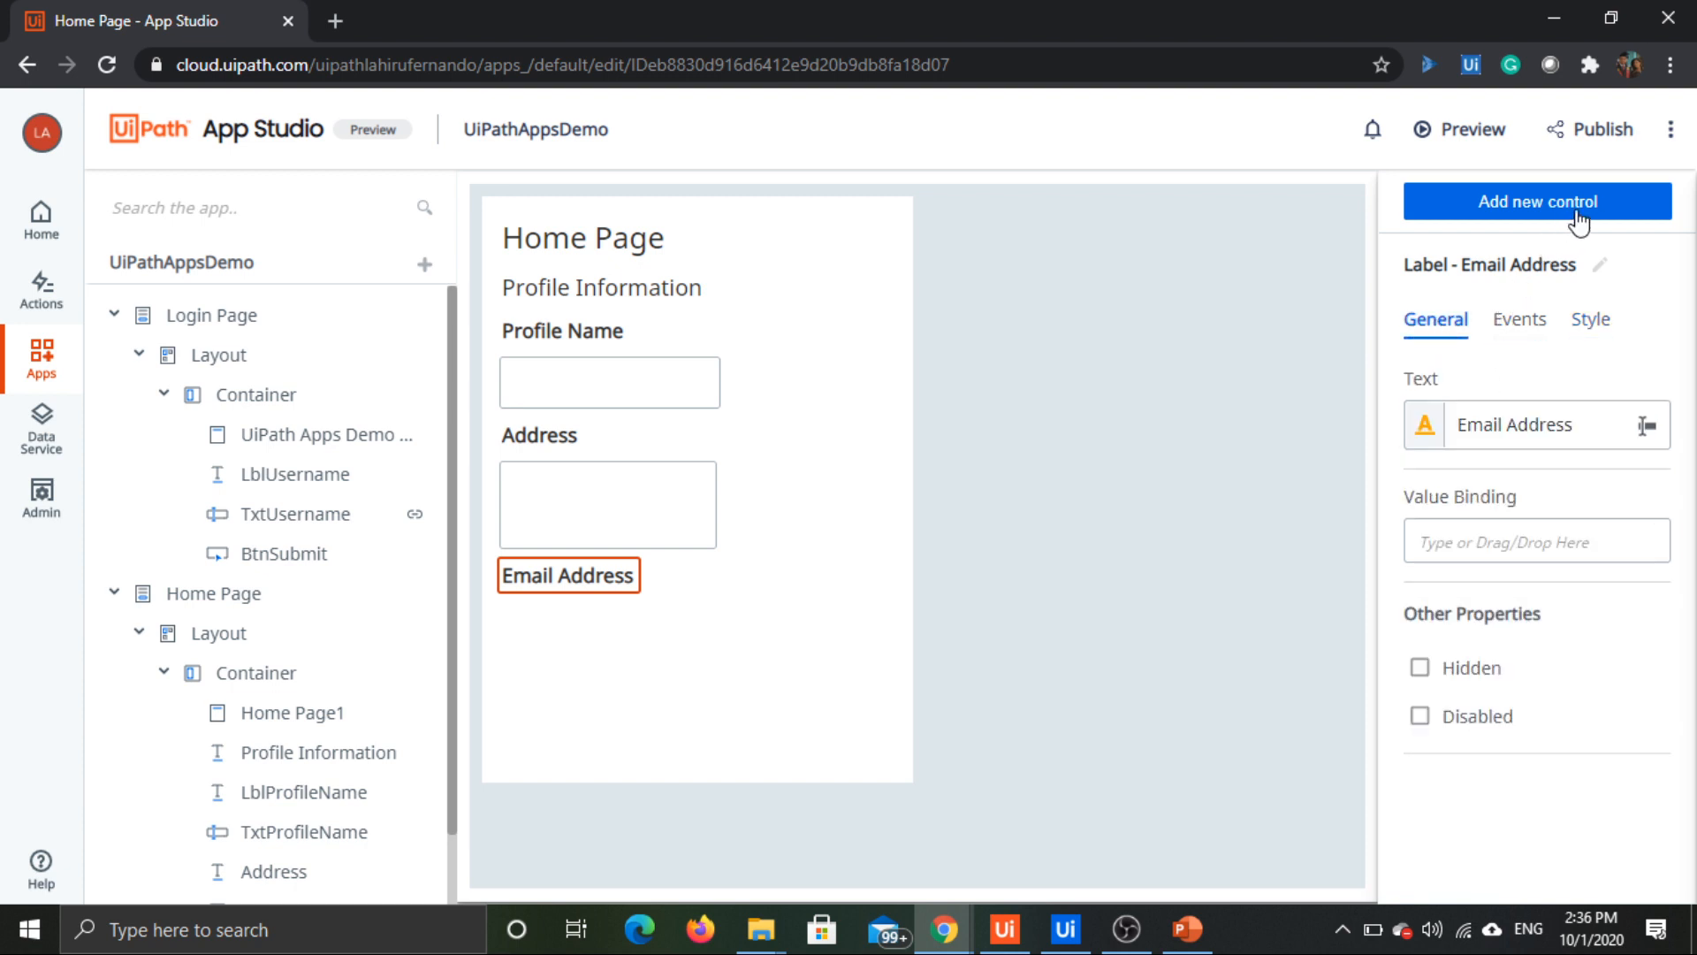
Step: Add another Label control below the Email Address label and set its text to "<Email Address>"
left_click(1576, 214)
left_click_drag(1503, 700, 612, 606)
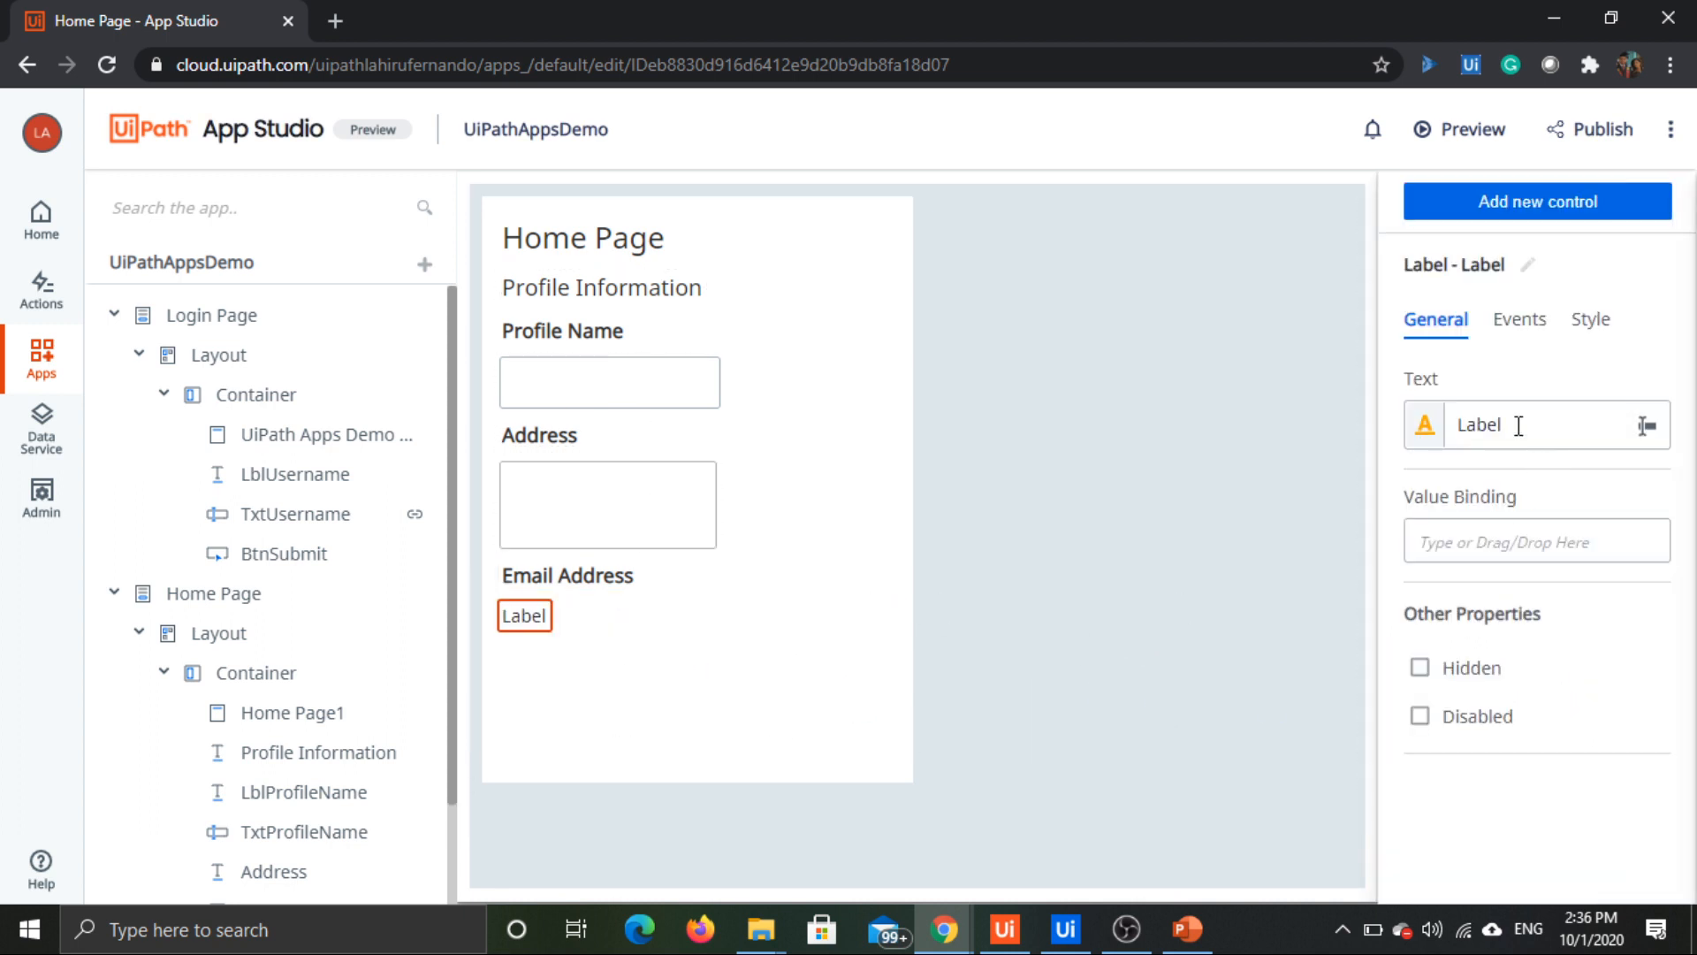
double_click(1471, 427)
type("<")
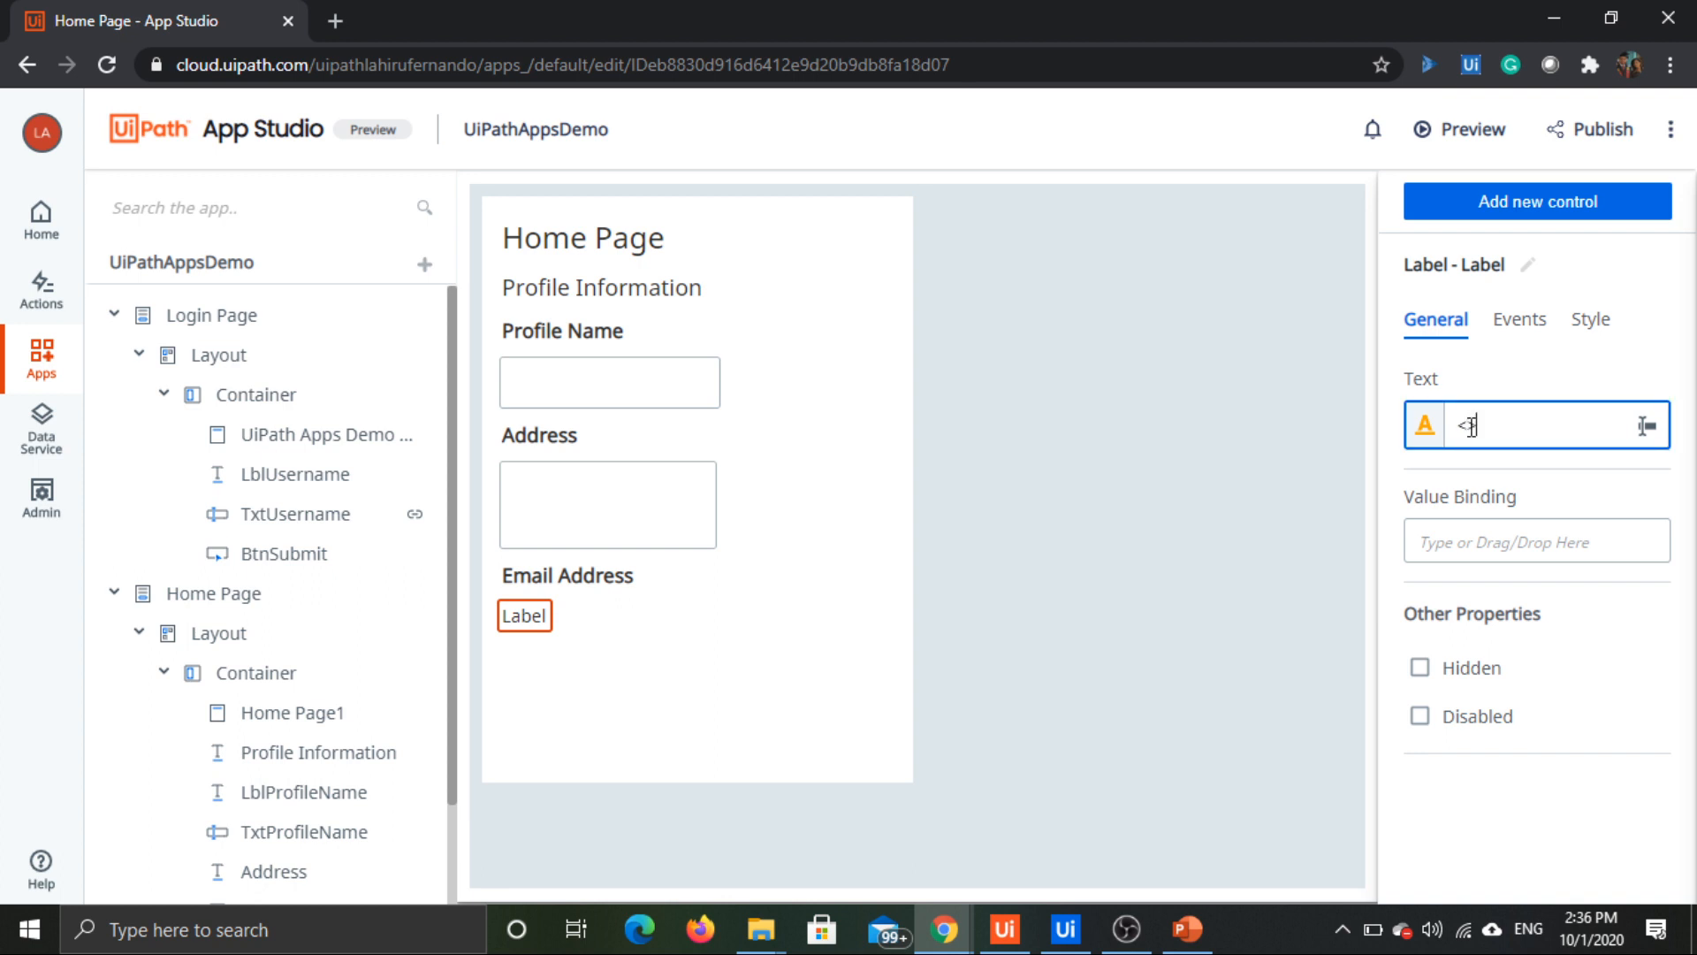
type("Email Address>")
left_click(1503, 390)
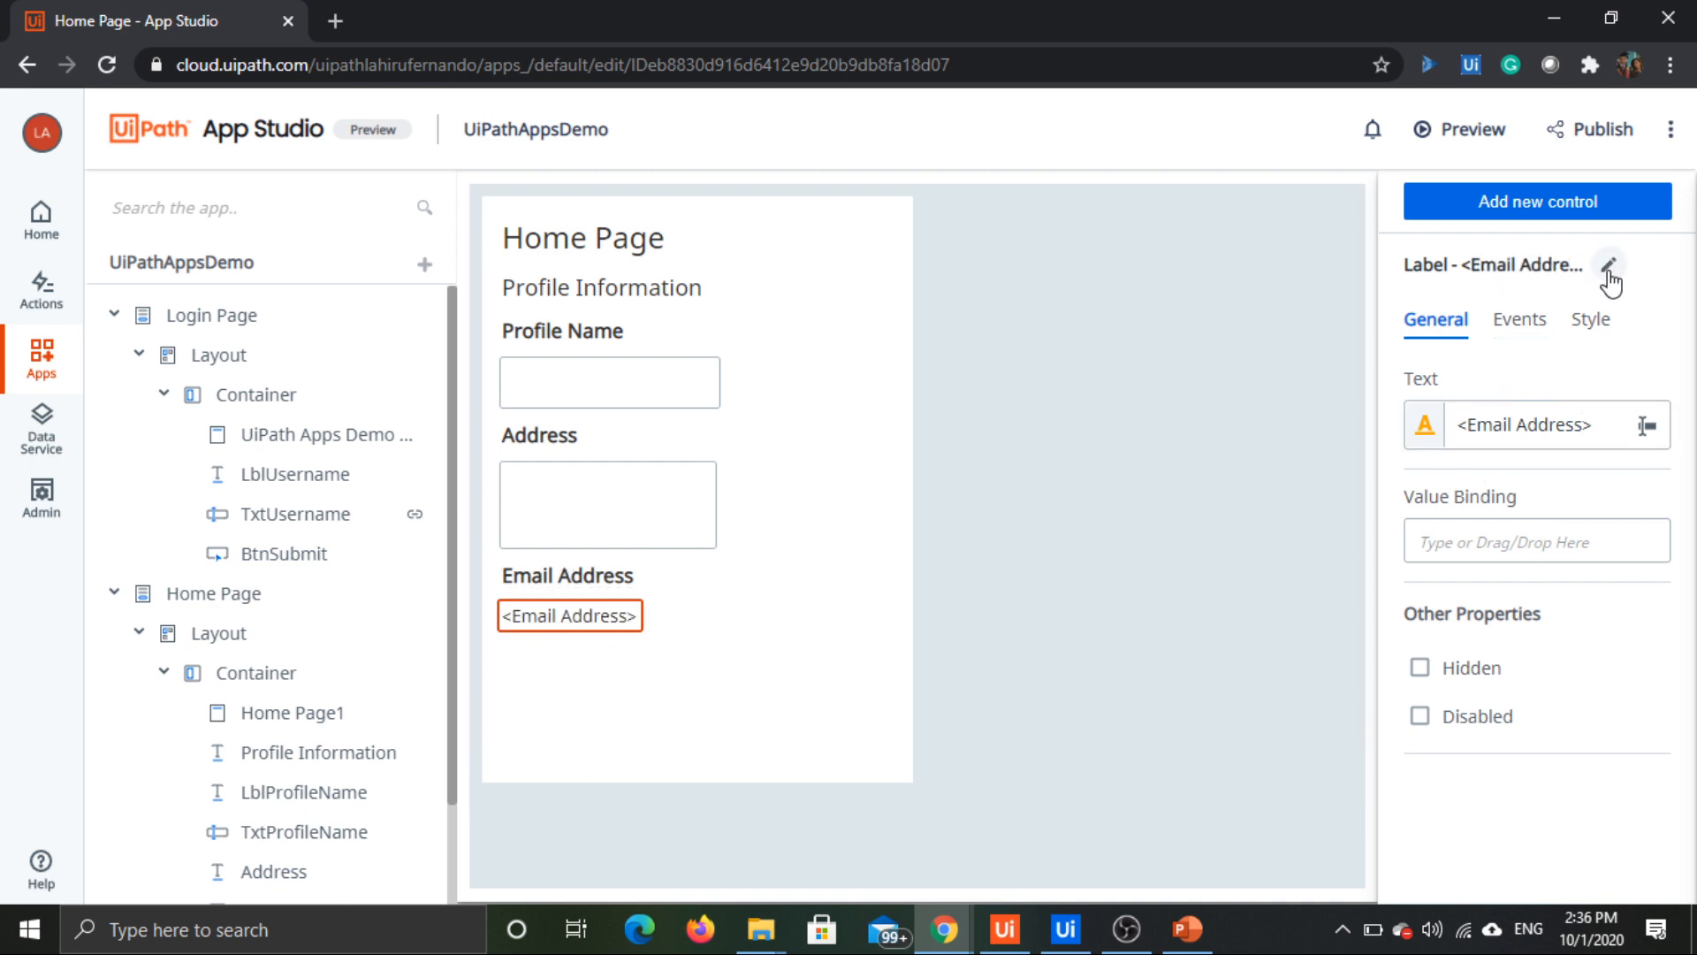
Step: Rename the "<Email Address>" label control as LblEmailAddress
left_click(1609, 267)
type("LblEmailAddr")
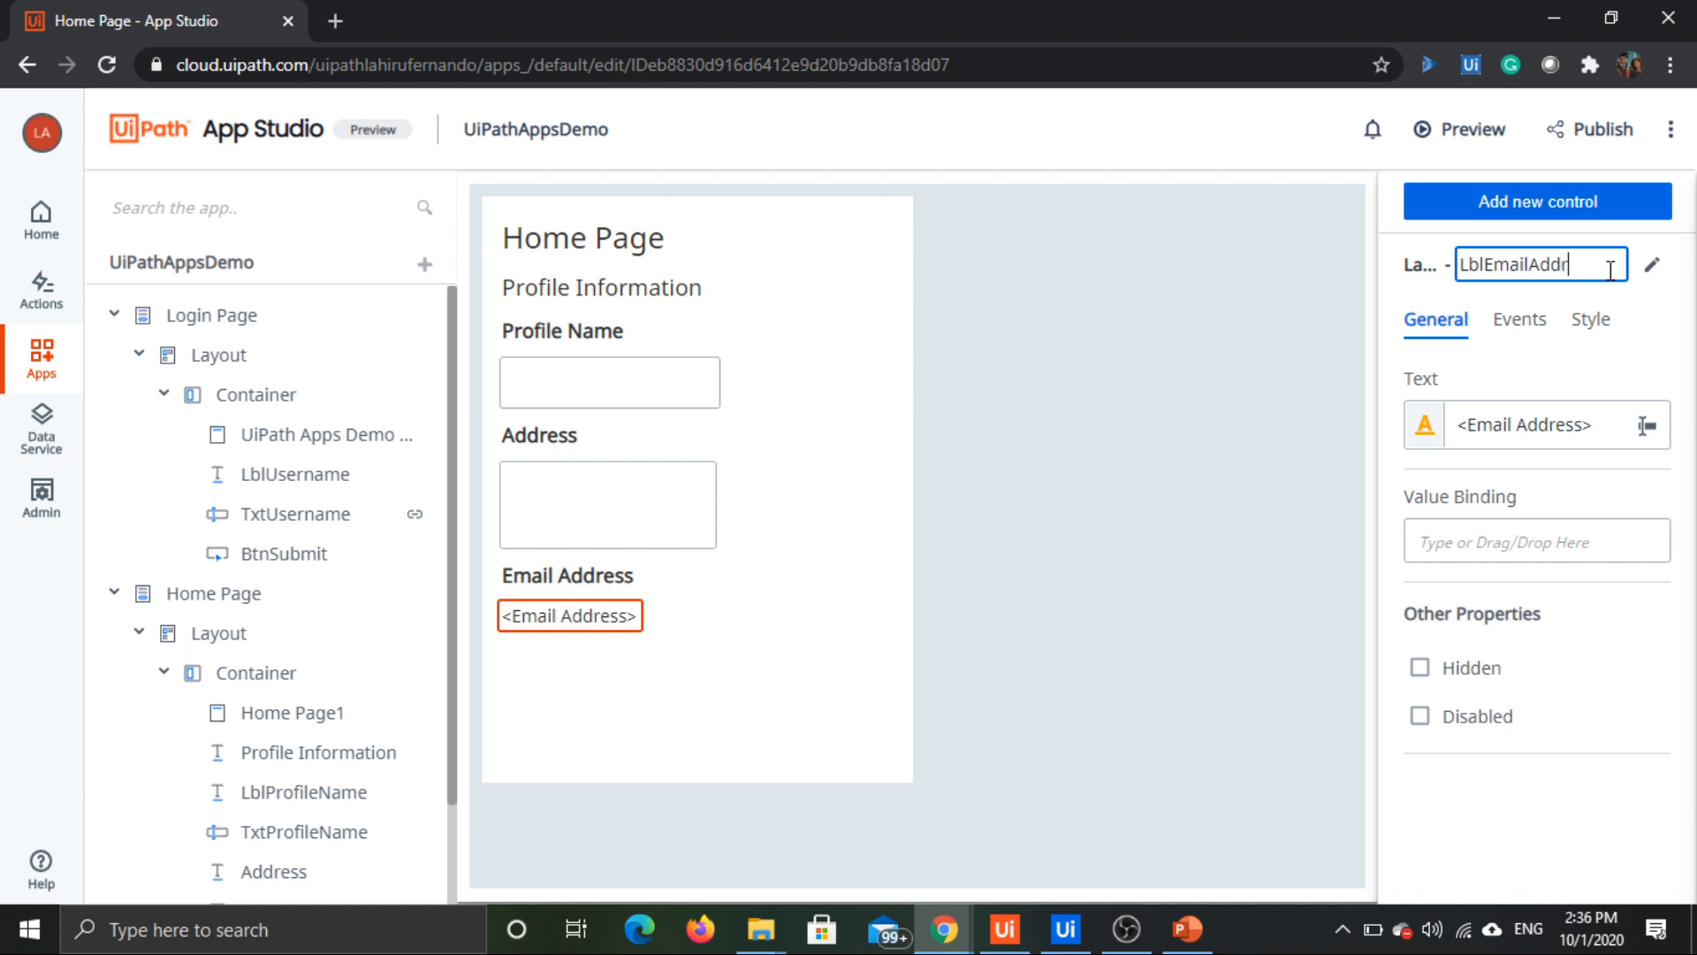
type("essValue")
key("Return")
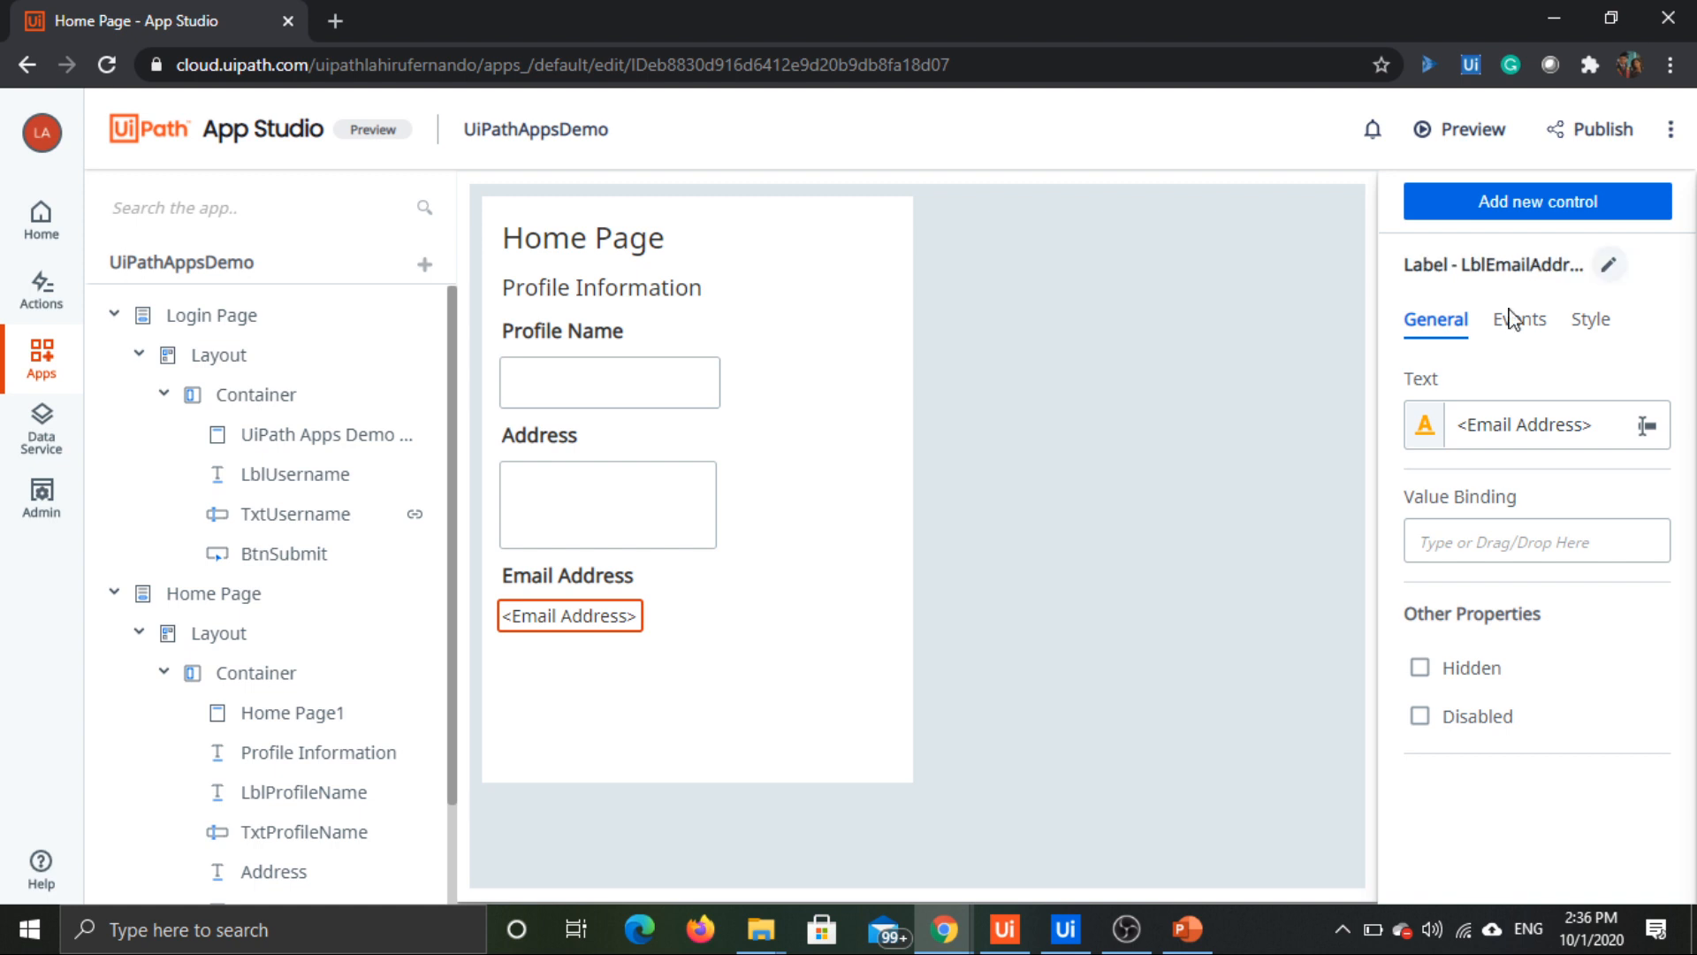
Step: Rename the text area below the Address label as TxtAddress
left_click(687, 508)
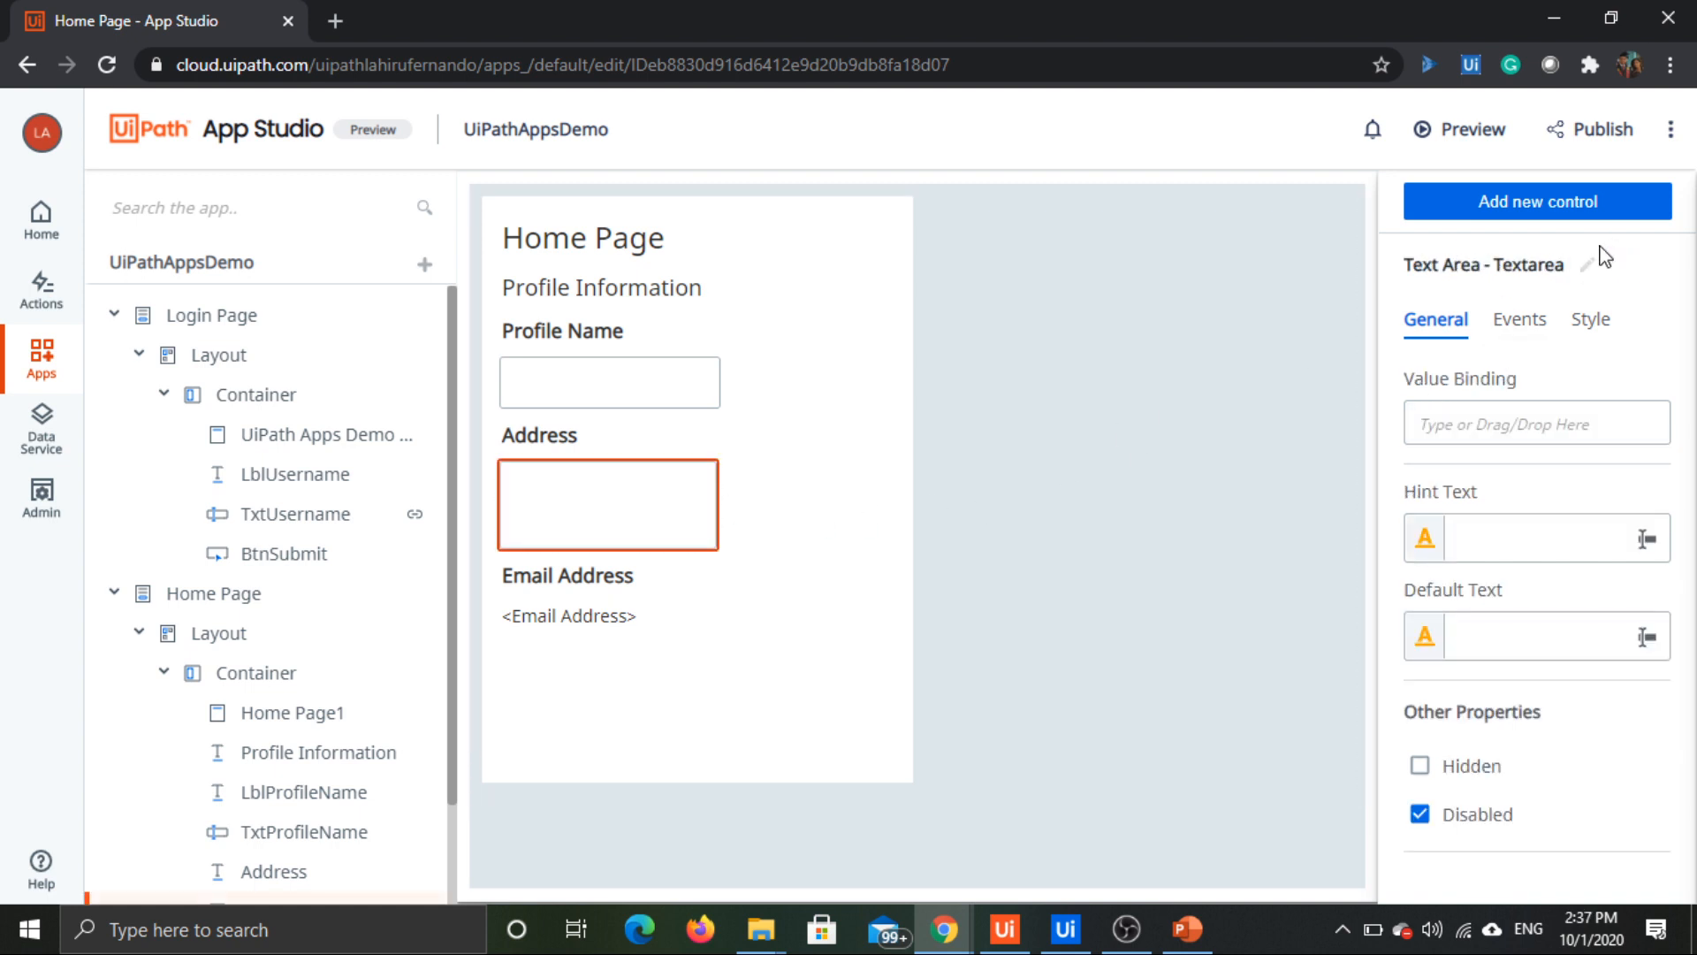
left_click(1589, 265)
type("TxtAddress")
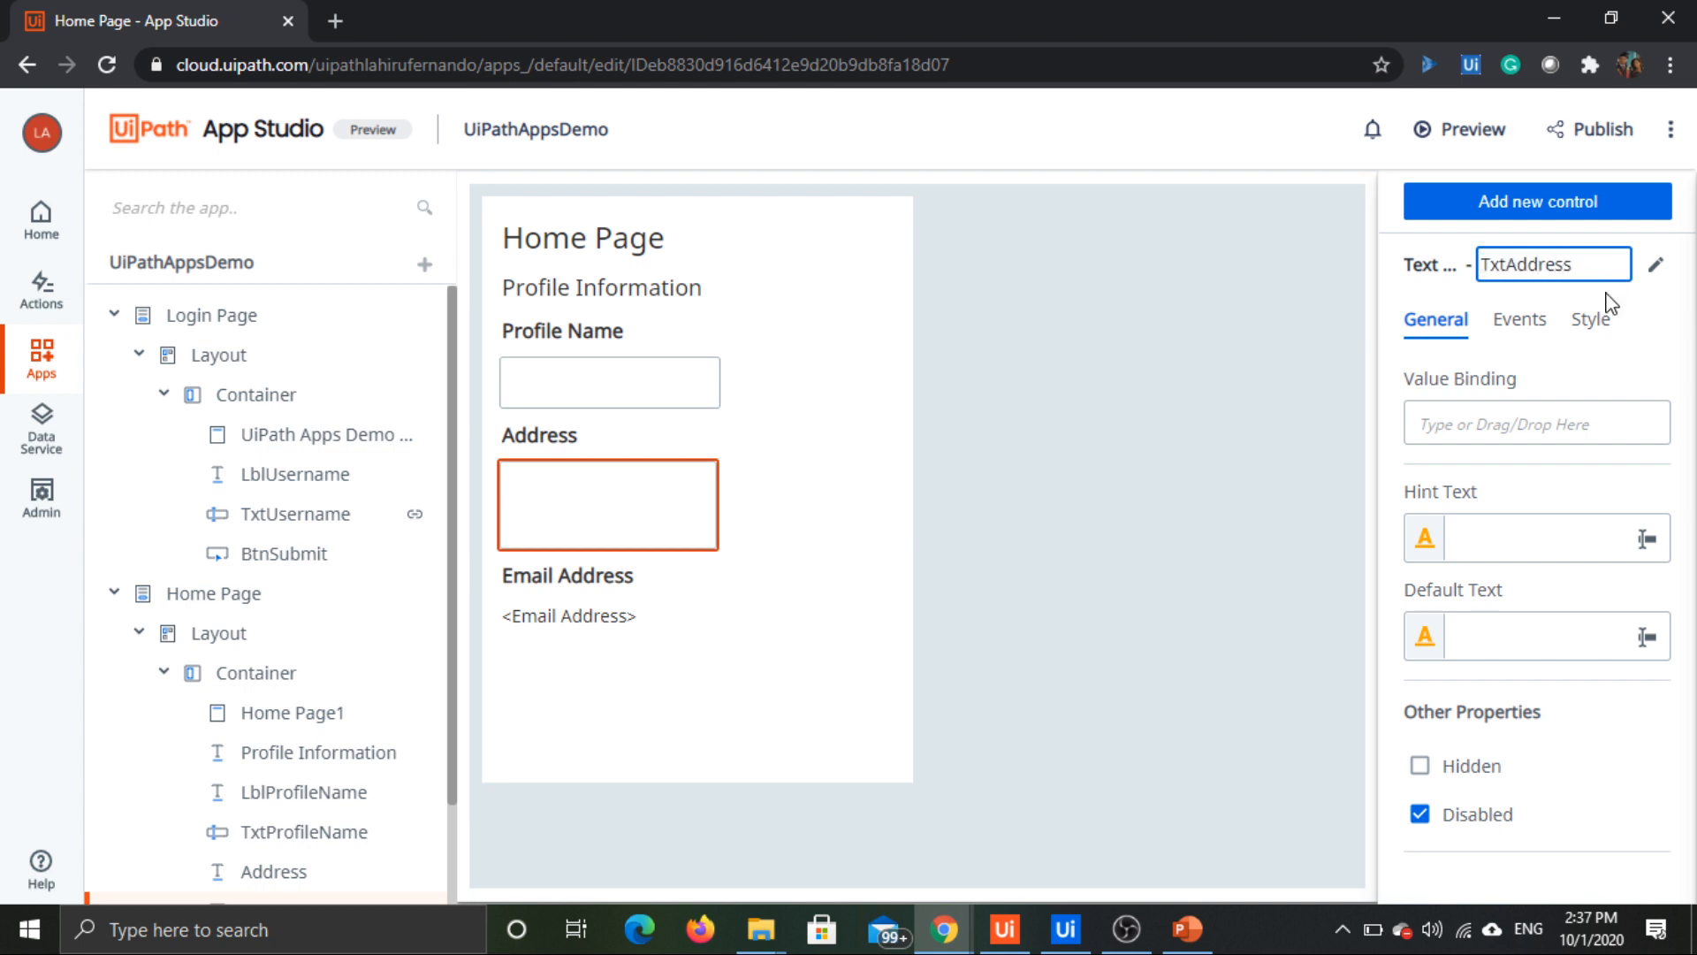
key("Return")
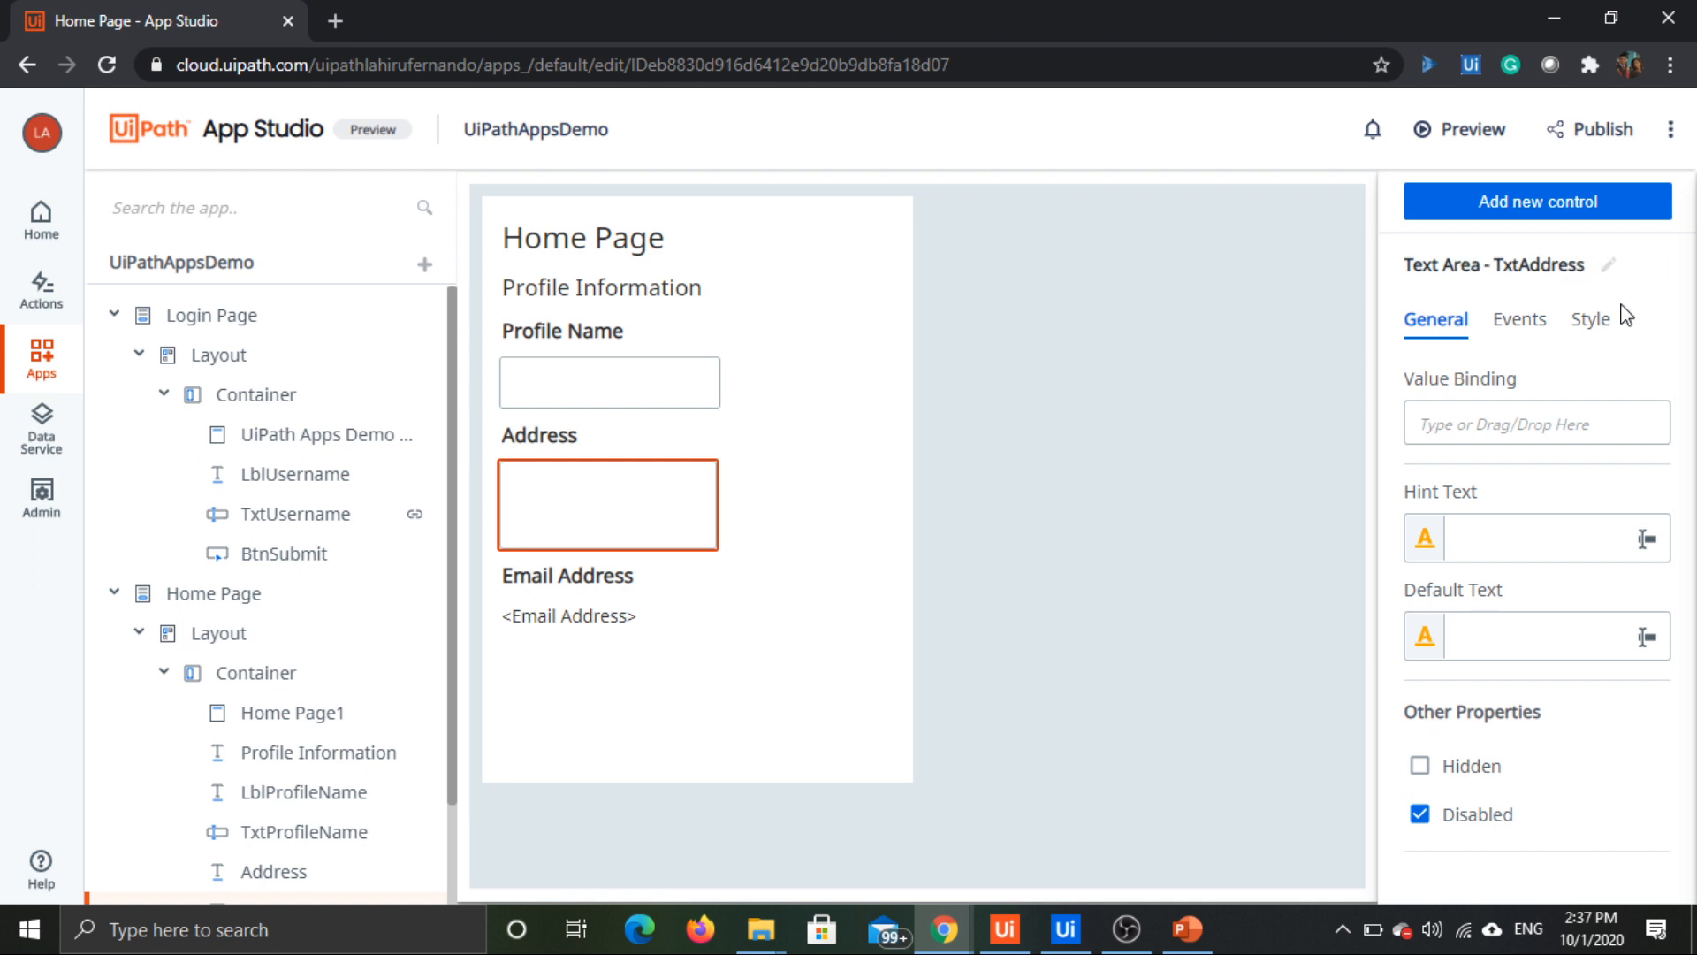
left_click(628, 403)
left_click(584, 617)
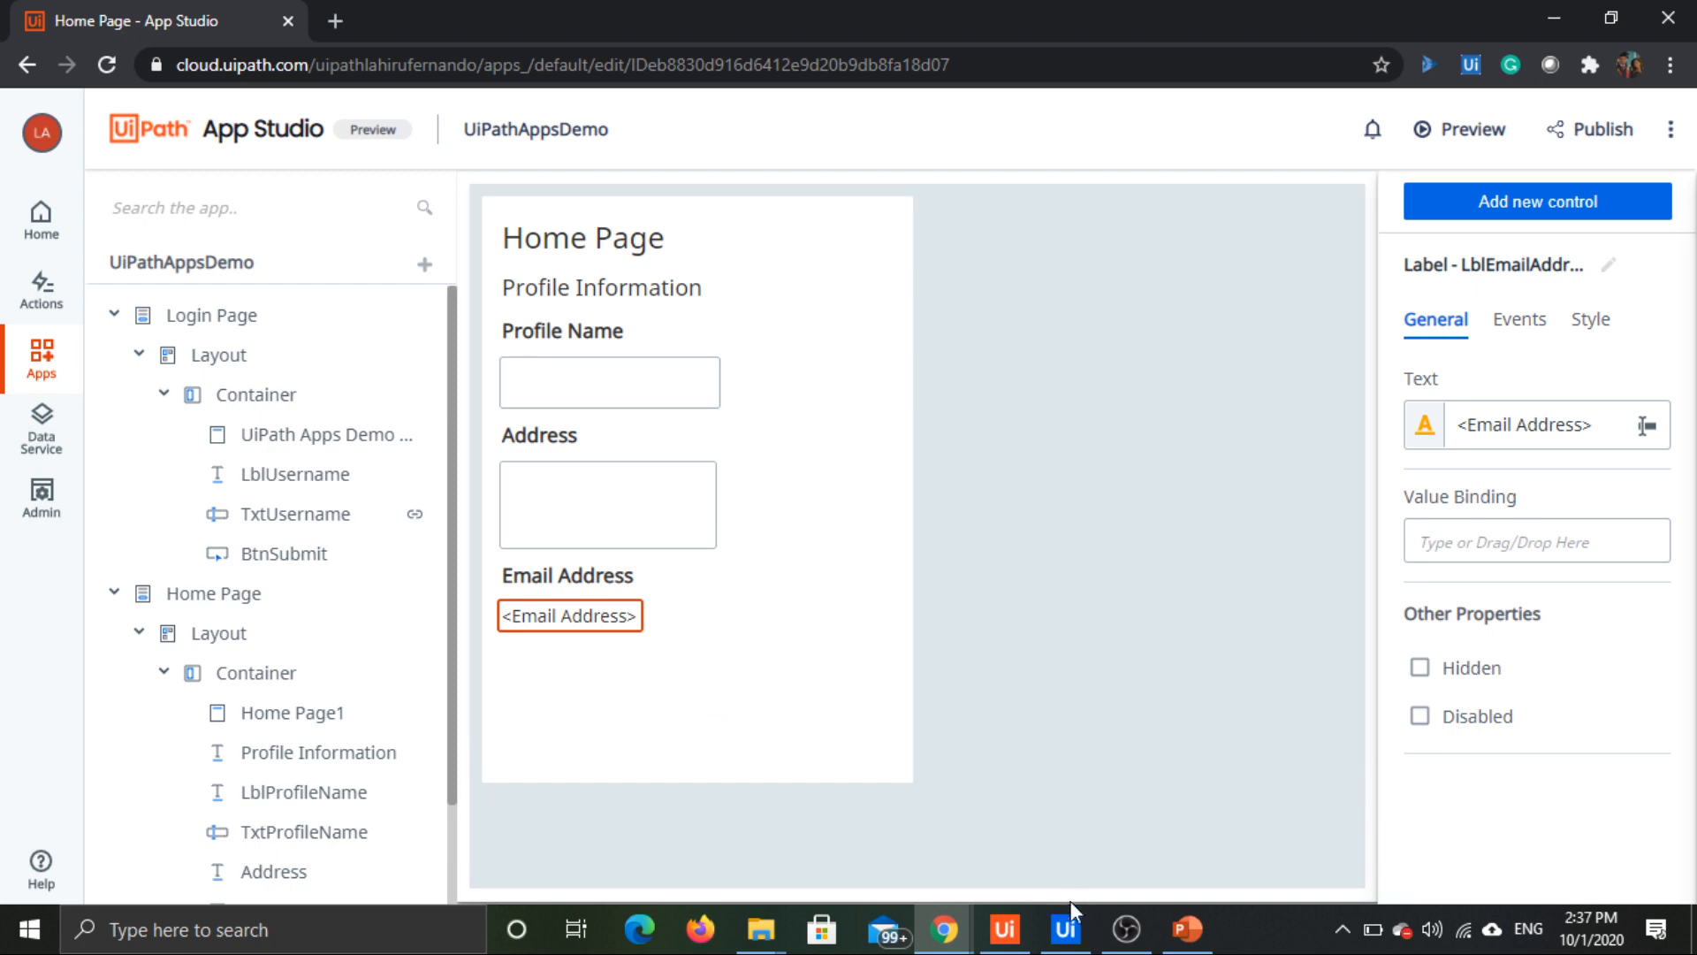
Step: Check the workflow's output arguments in UiPath Studio and duplicate the Email Address label below the "<Email Address>" label on the Home Page
left_click(1065, 928)
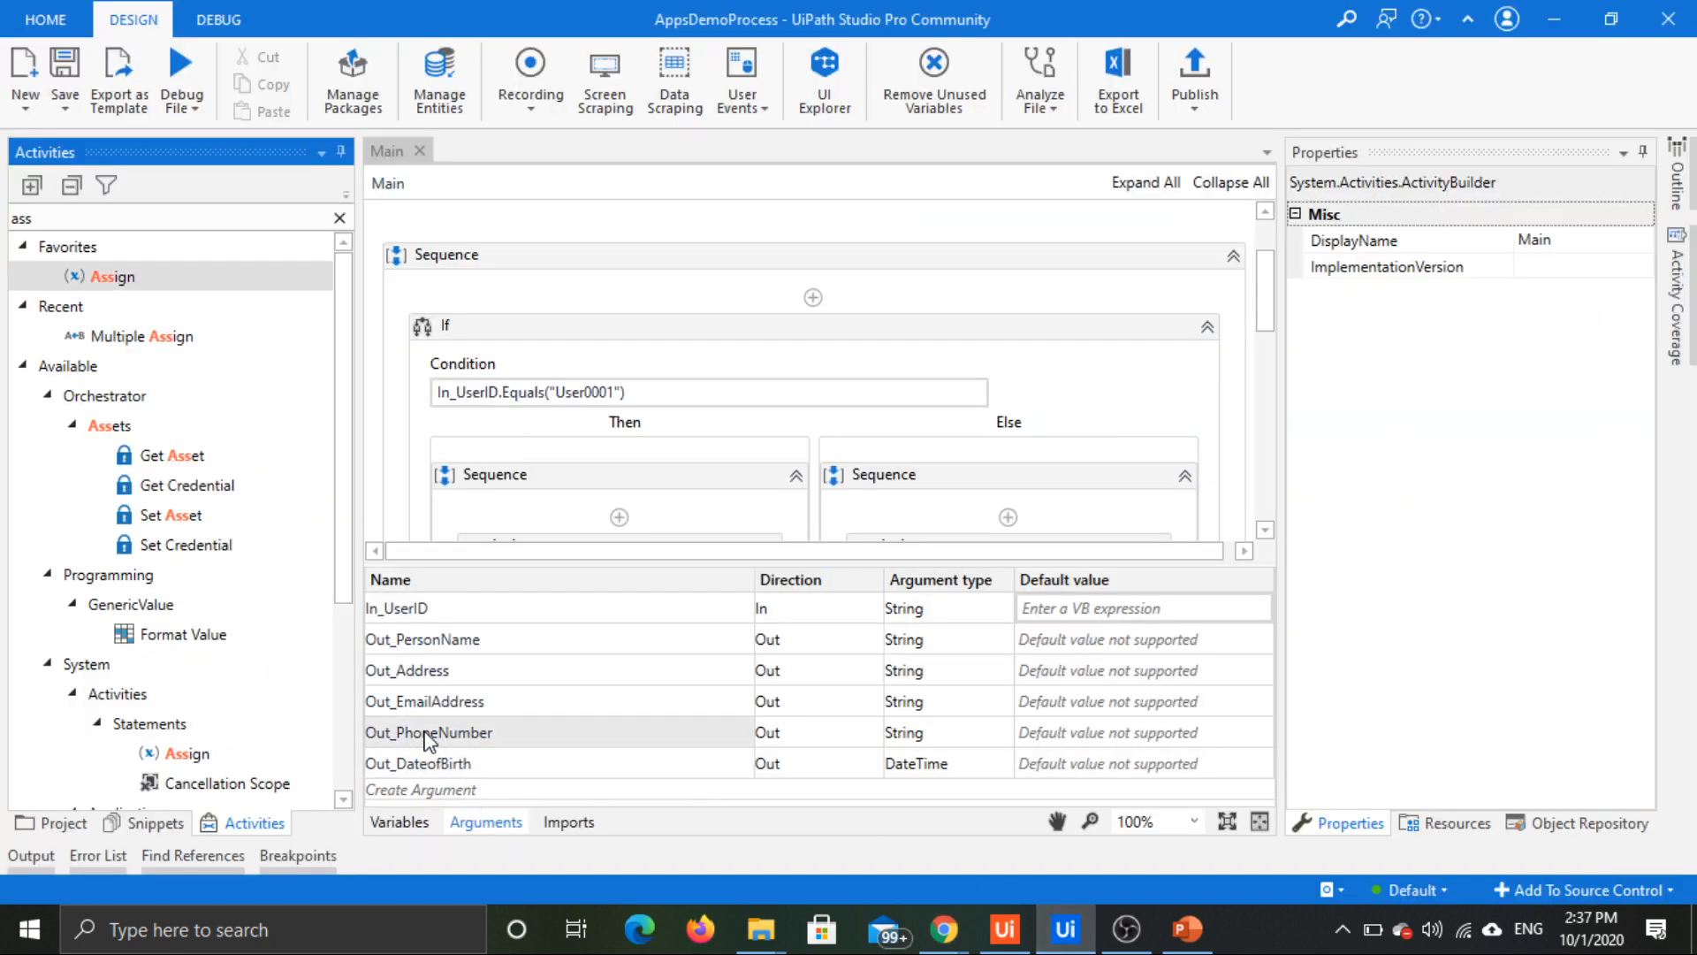
key("alt+Tab")
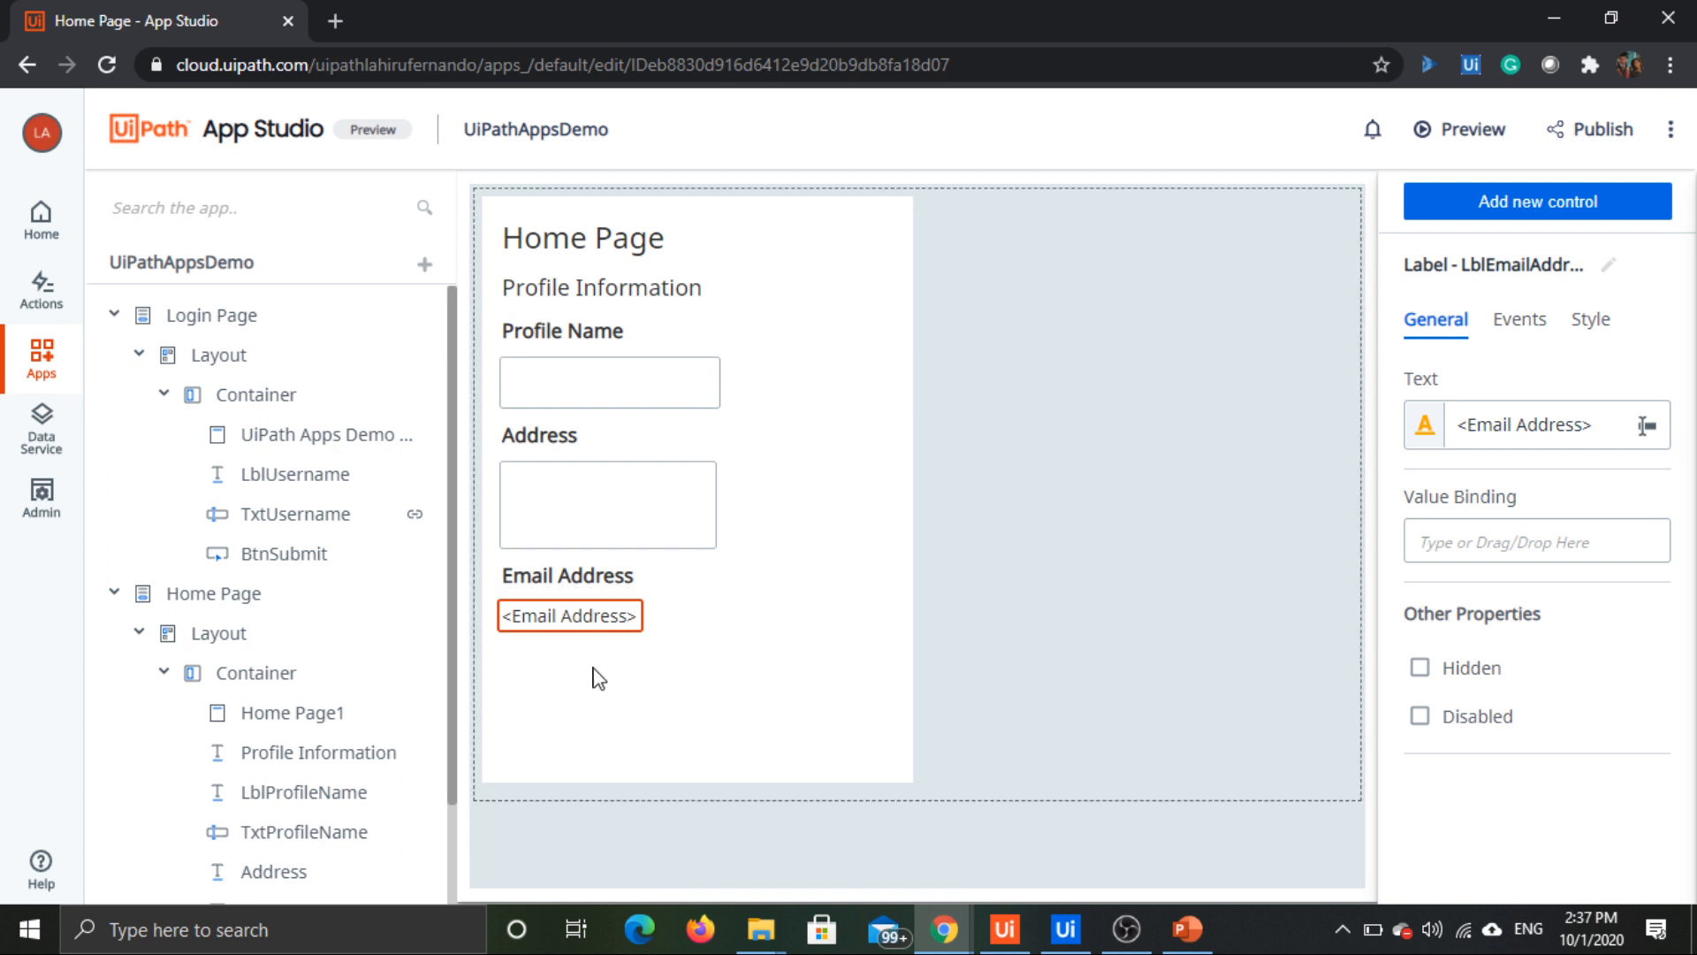
left_click(594, 670)
left_click(600, 579)
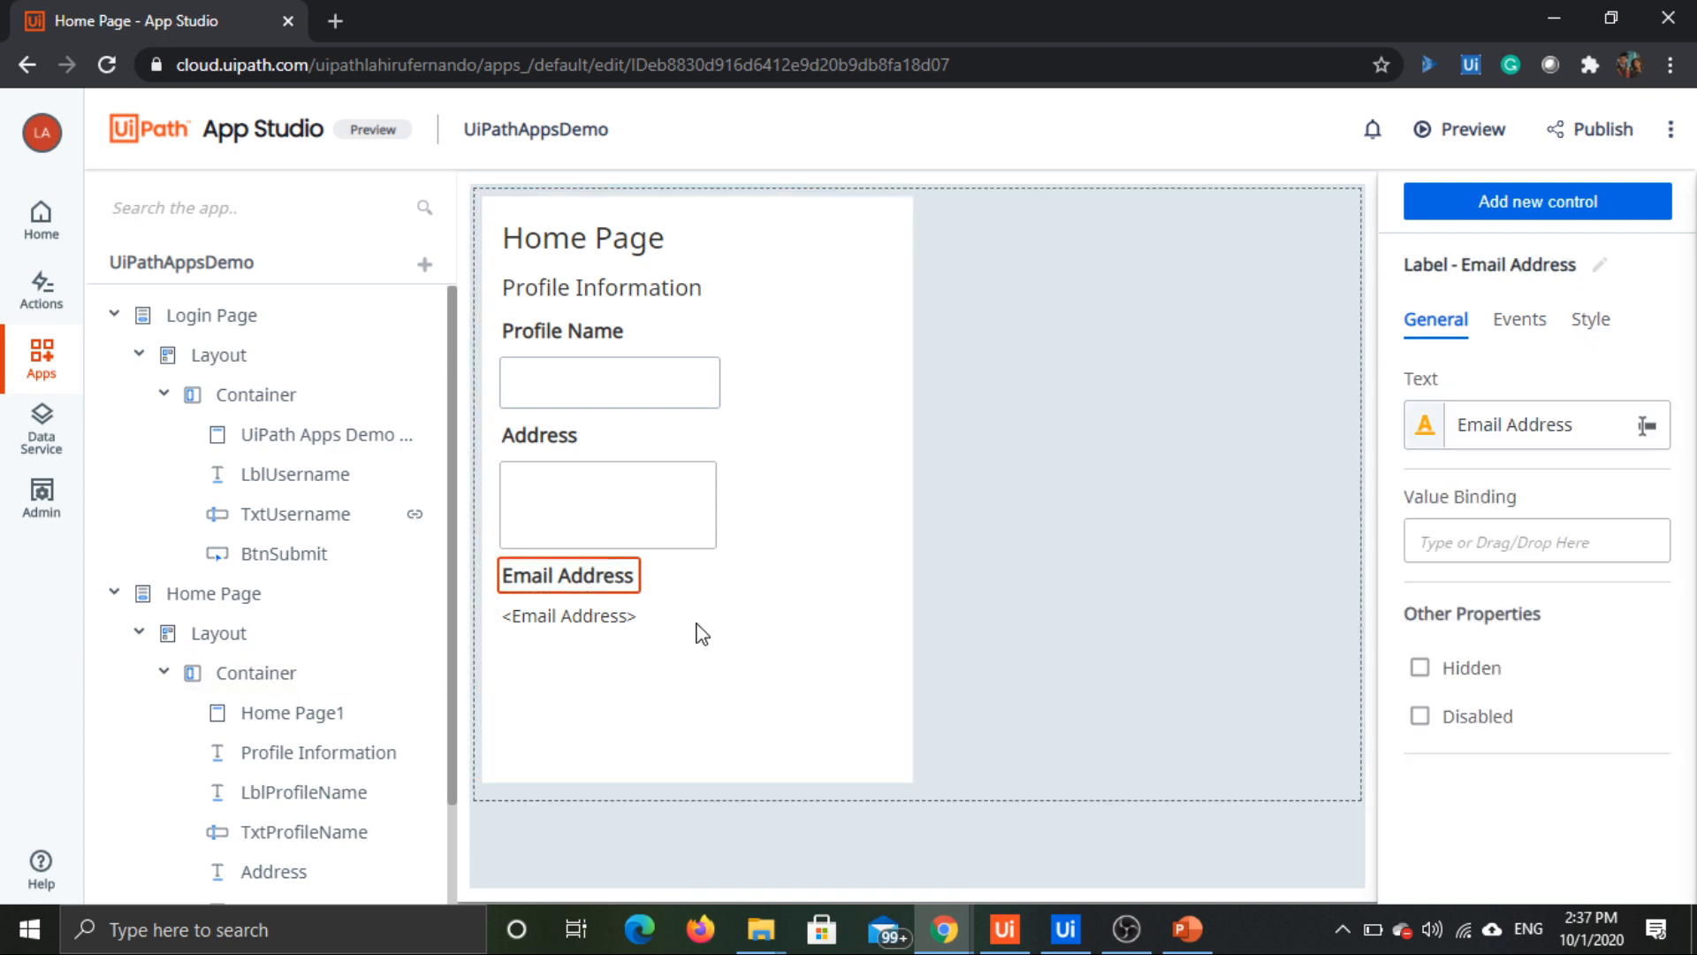
left_click(604, 652)
key("ctrl+v")
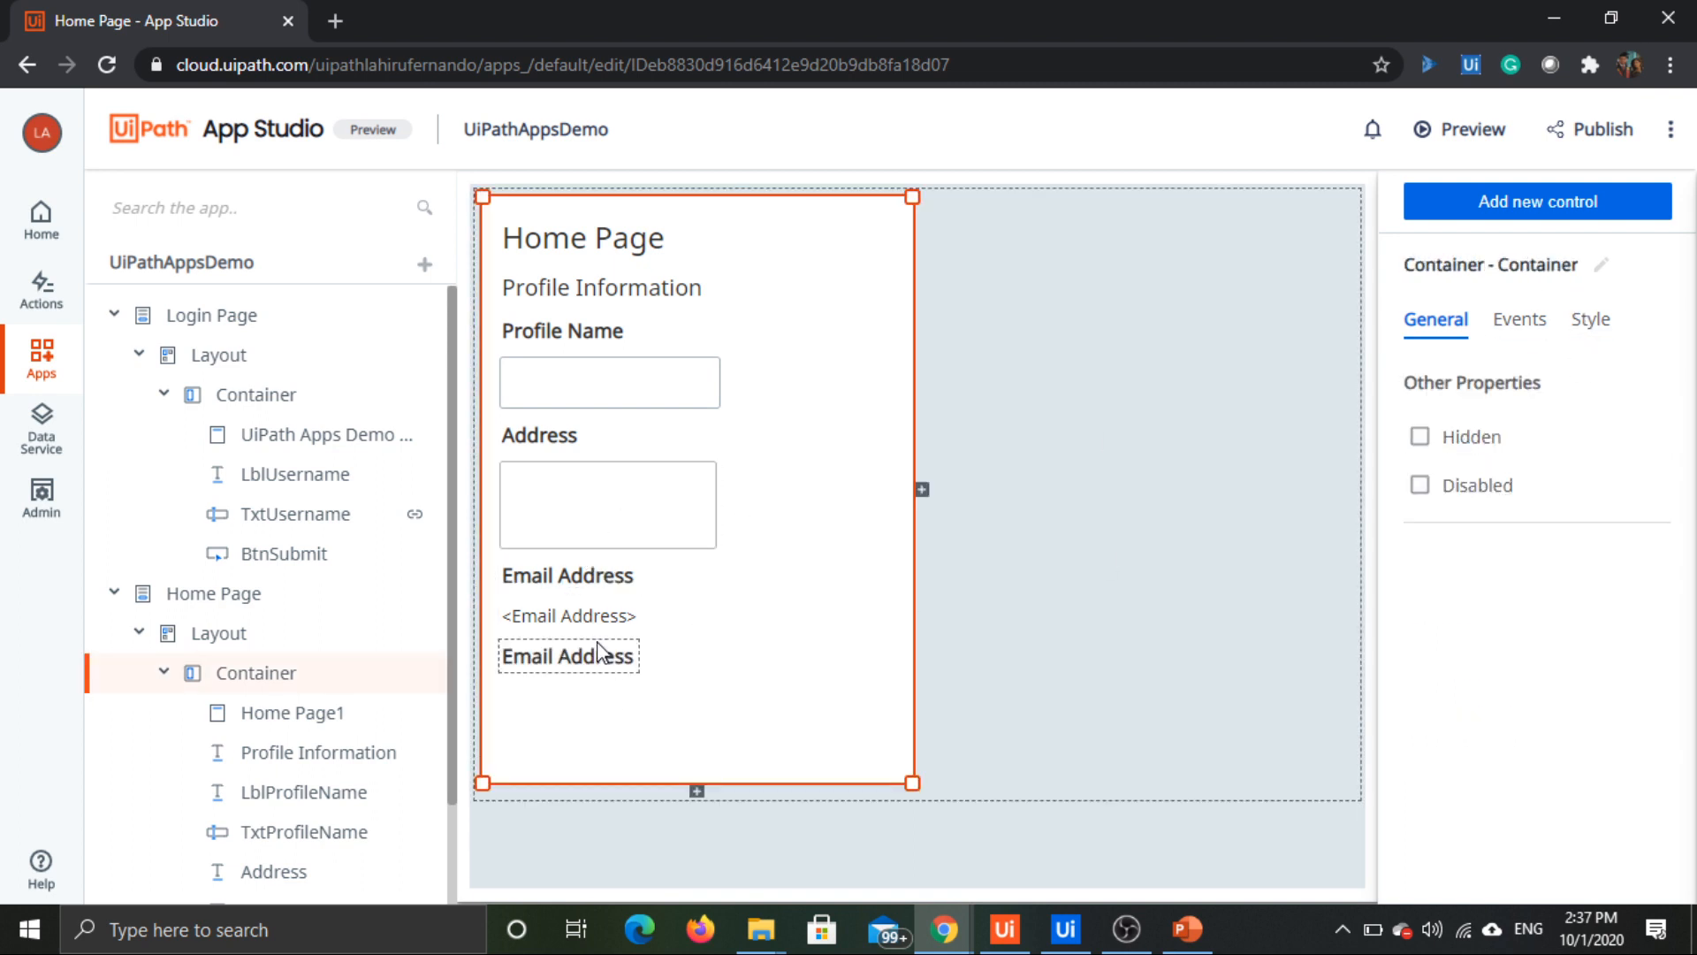
left_click(604, 580)
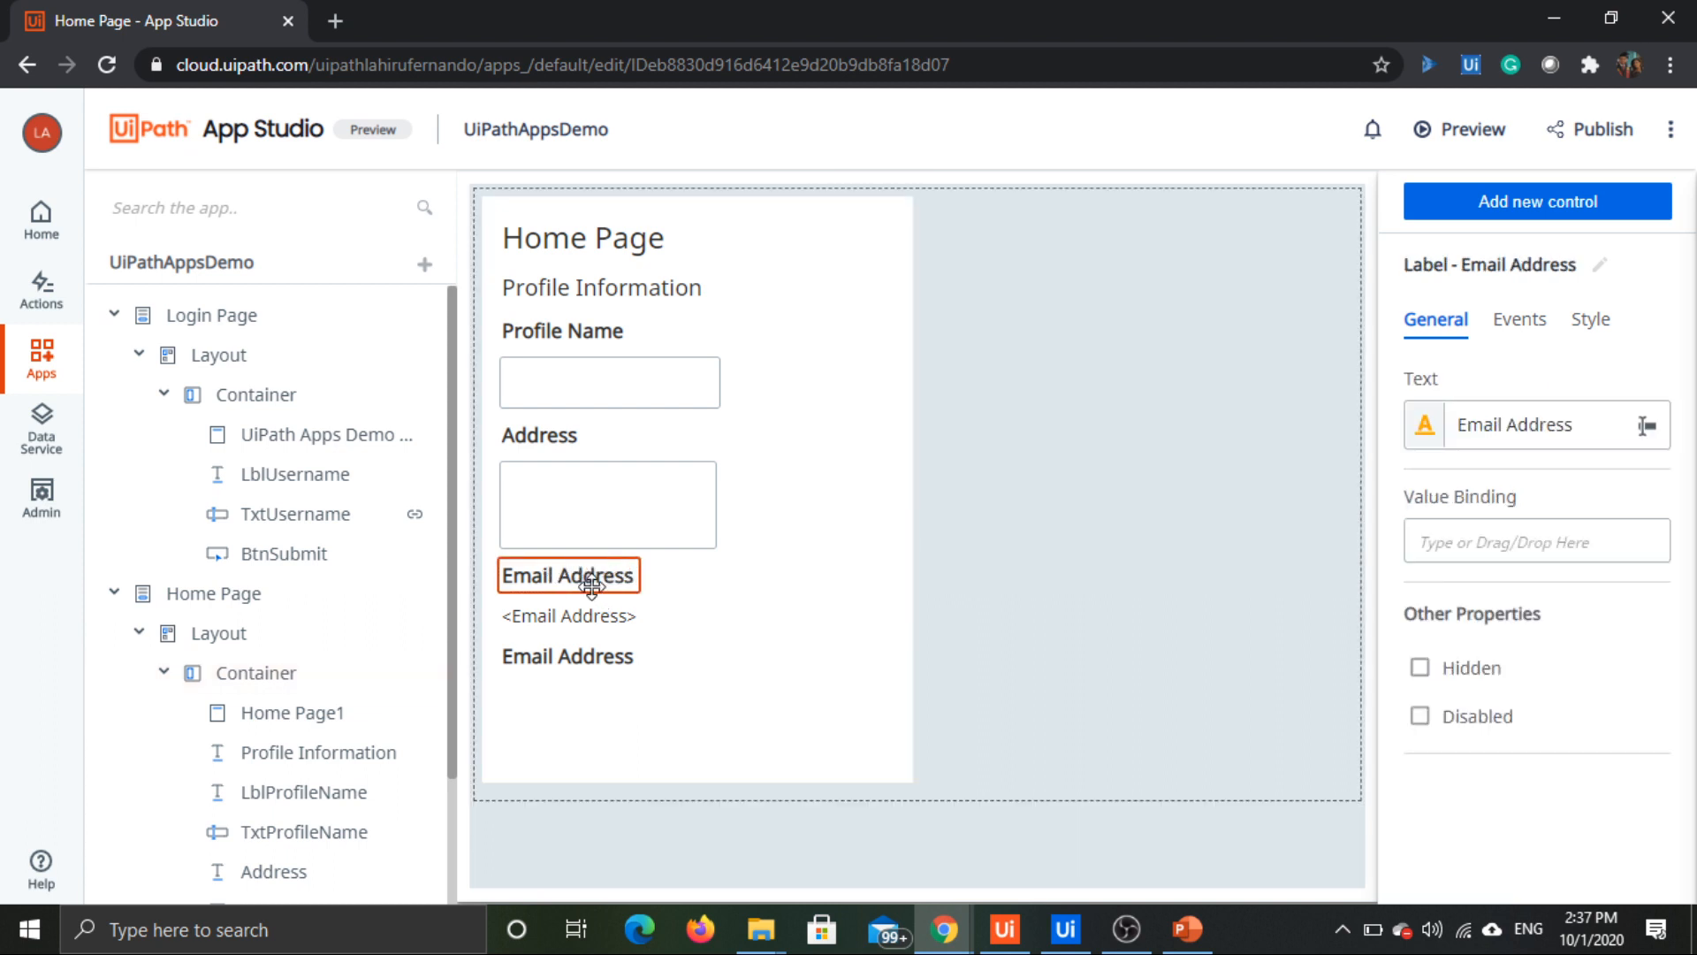
left_click(681, 675)
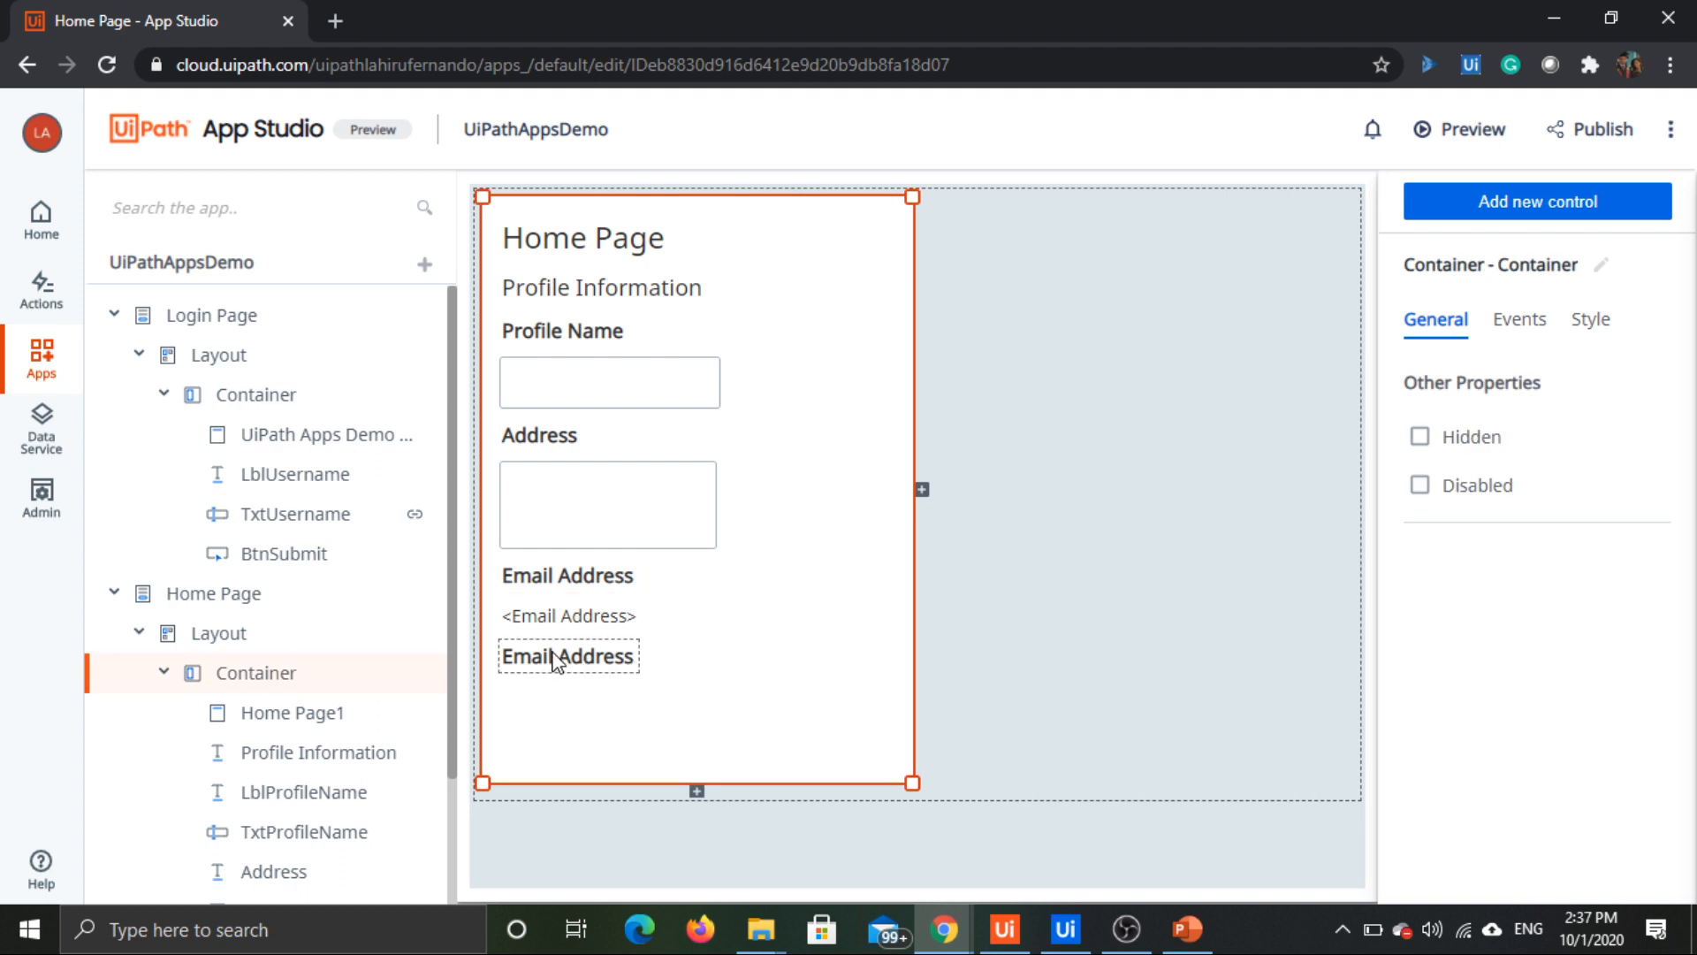
Step: Set the text of the copied Email Address label to "Phone Number"
left_click(552, 658)
left_click(1538, 540)
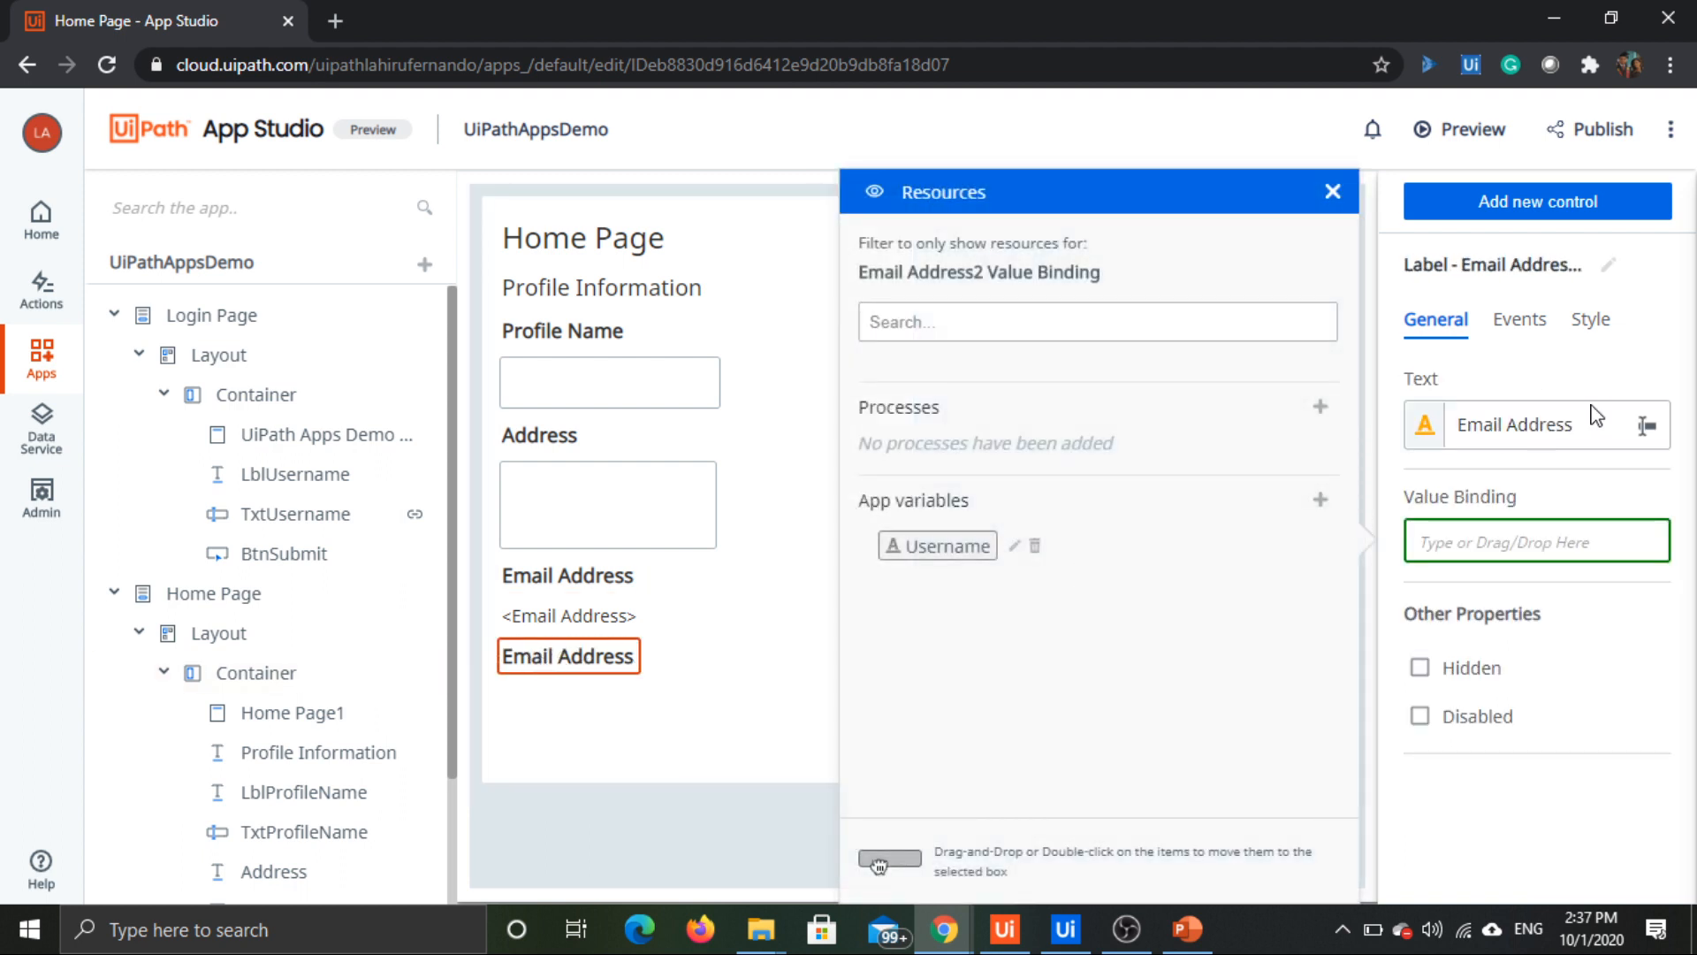
left_click(1335, 190)
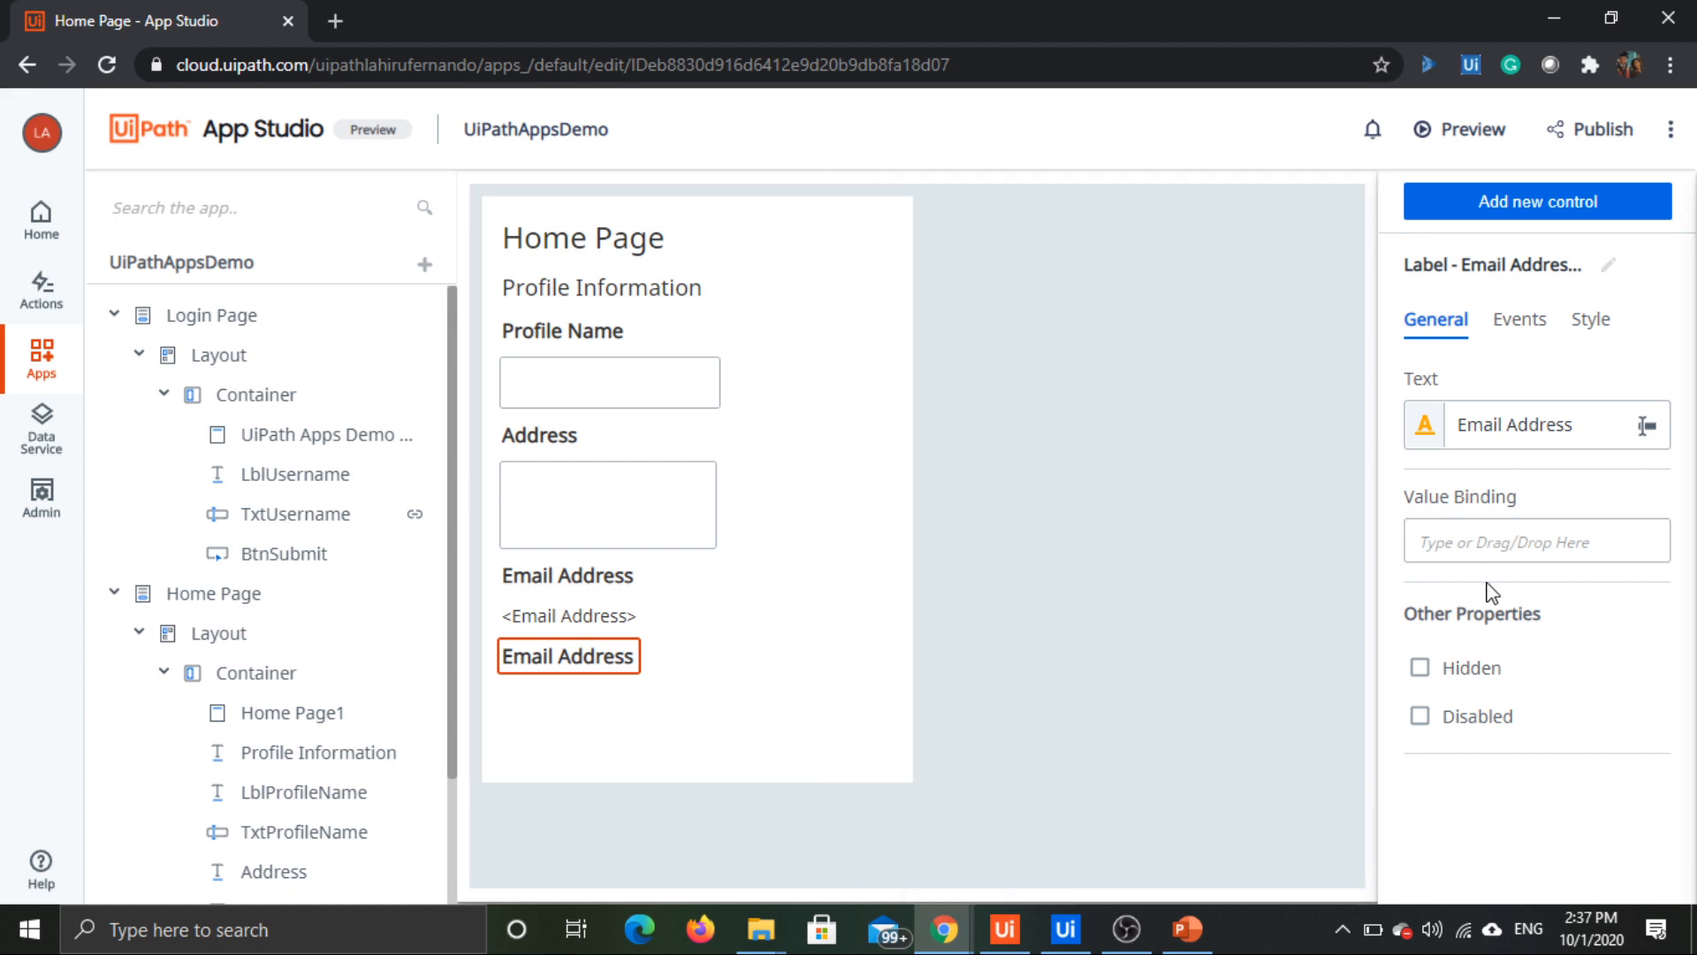
left_click(1545, 433)
type("Phone Number")
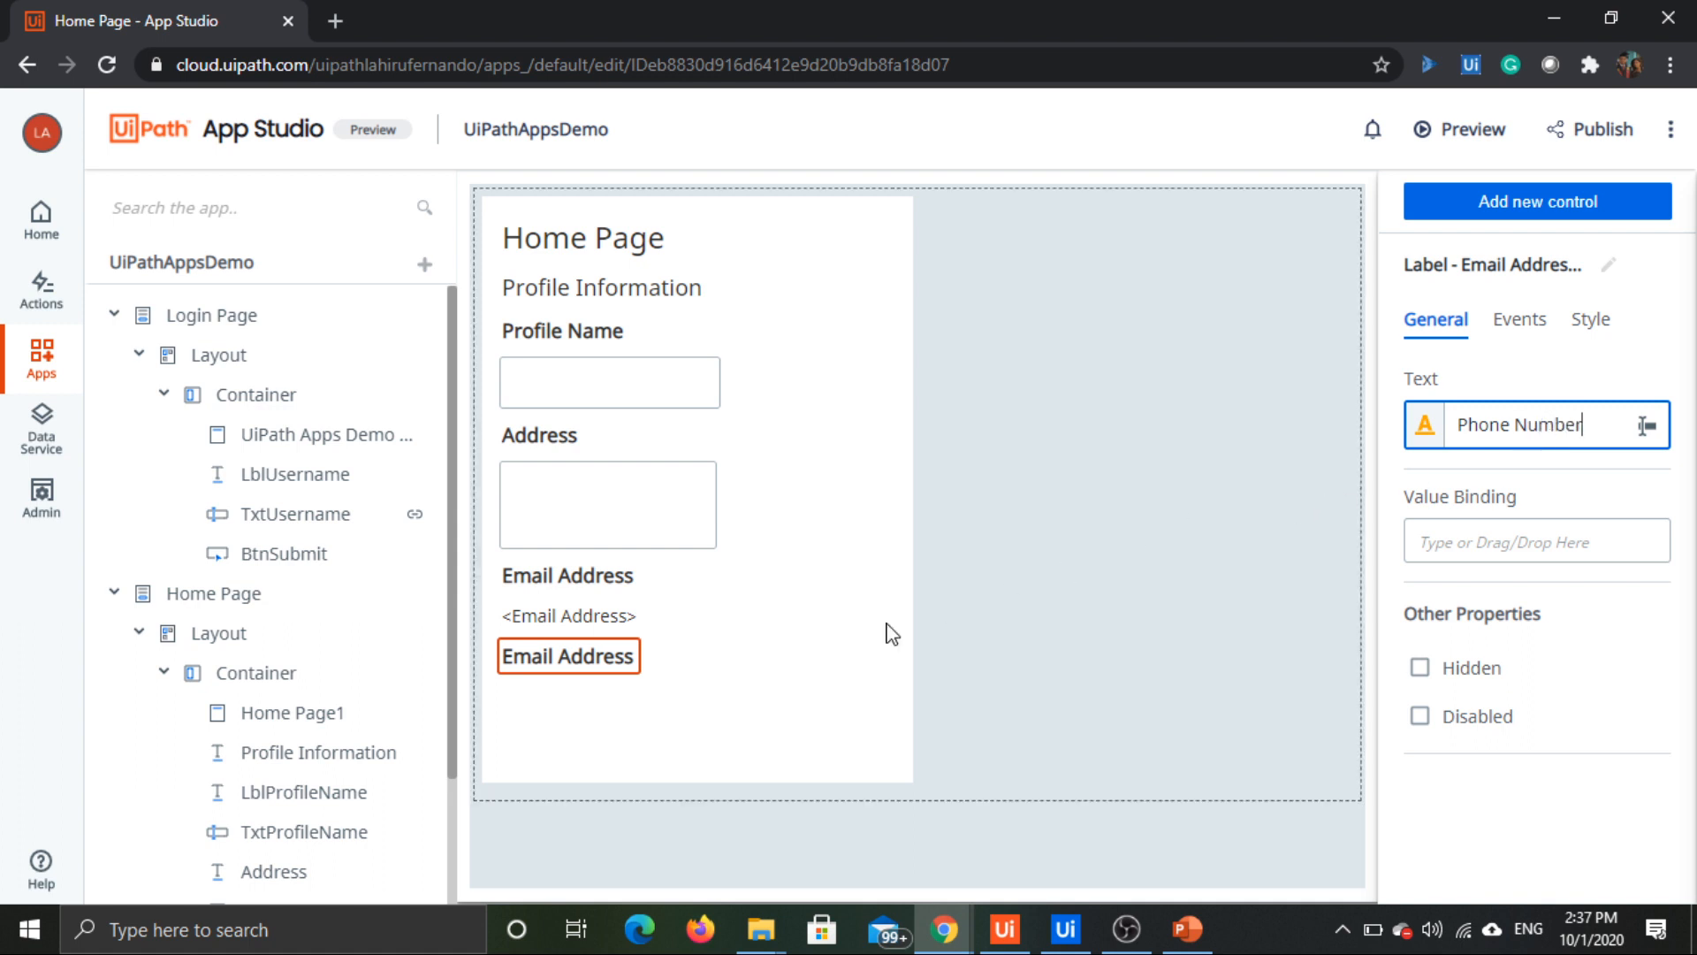
left_click(694, 665)
Step: Duplicate the "<Email Address>" label and place the copy inside the container, directly below the Phone Number label
left_click(608, 620)
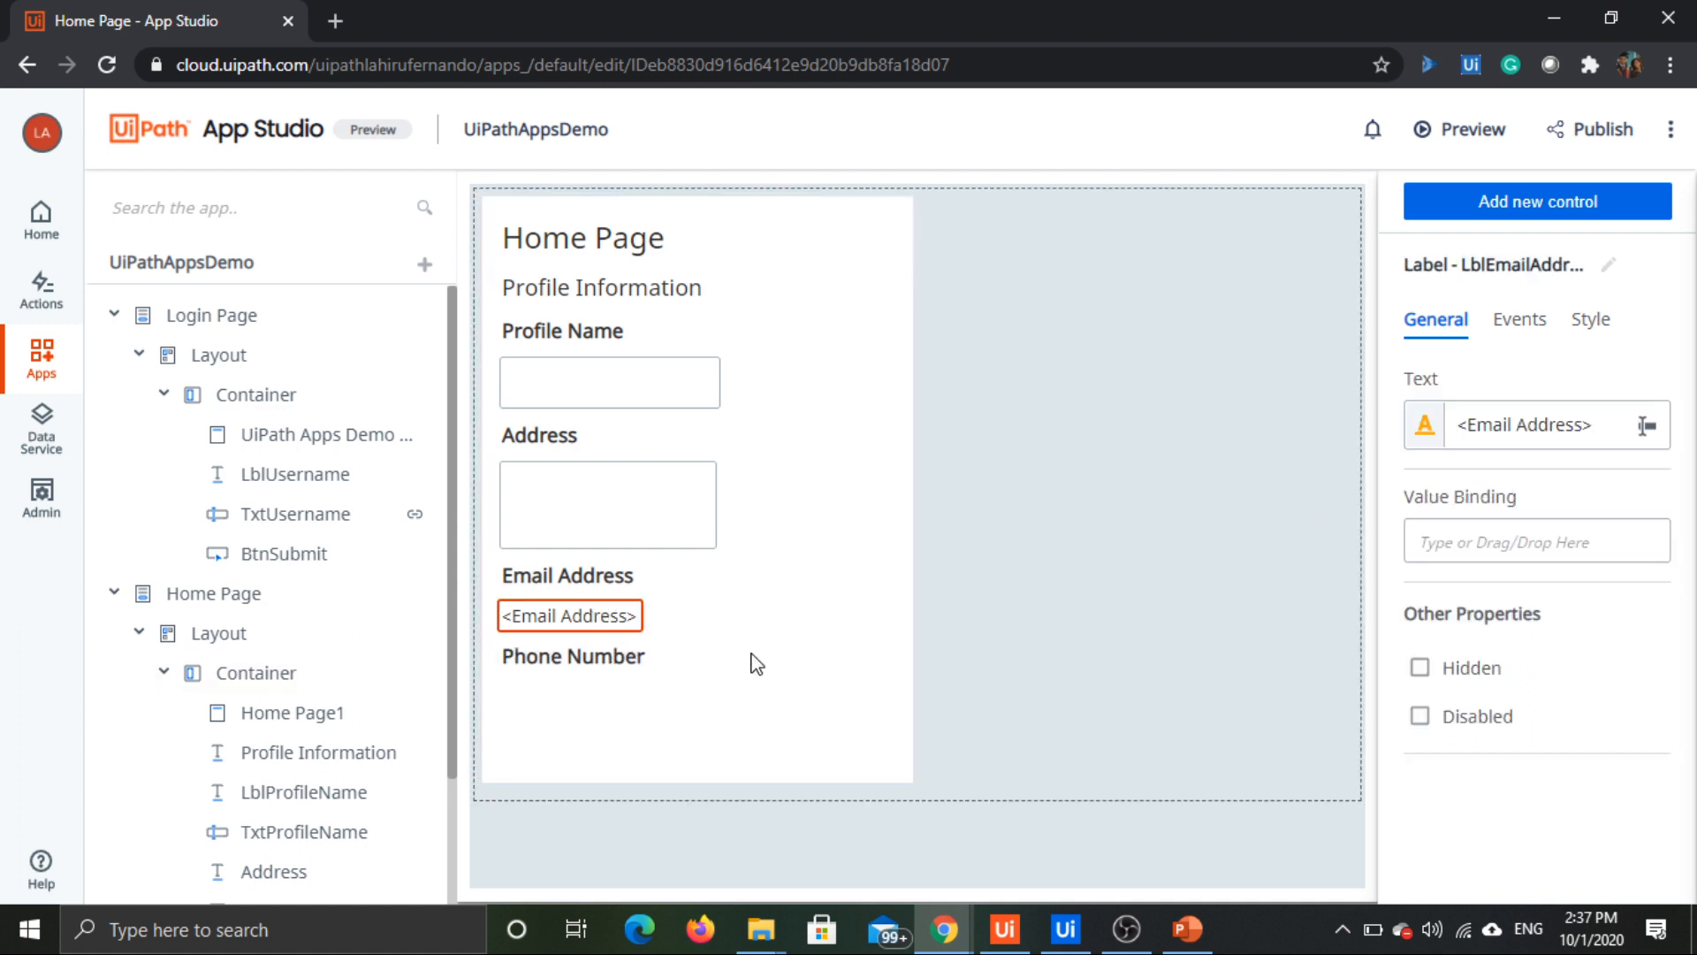
left_click(550, 672)
left_click(530, 712)
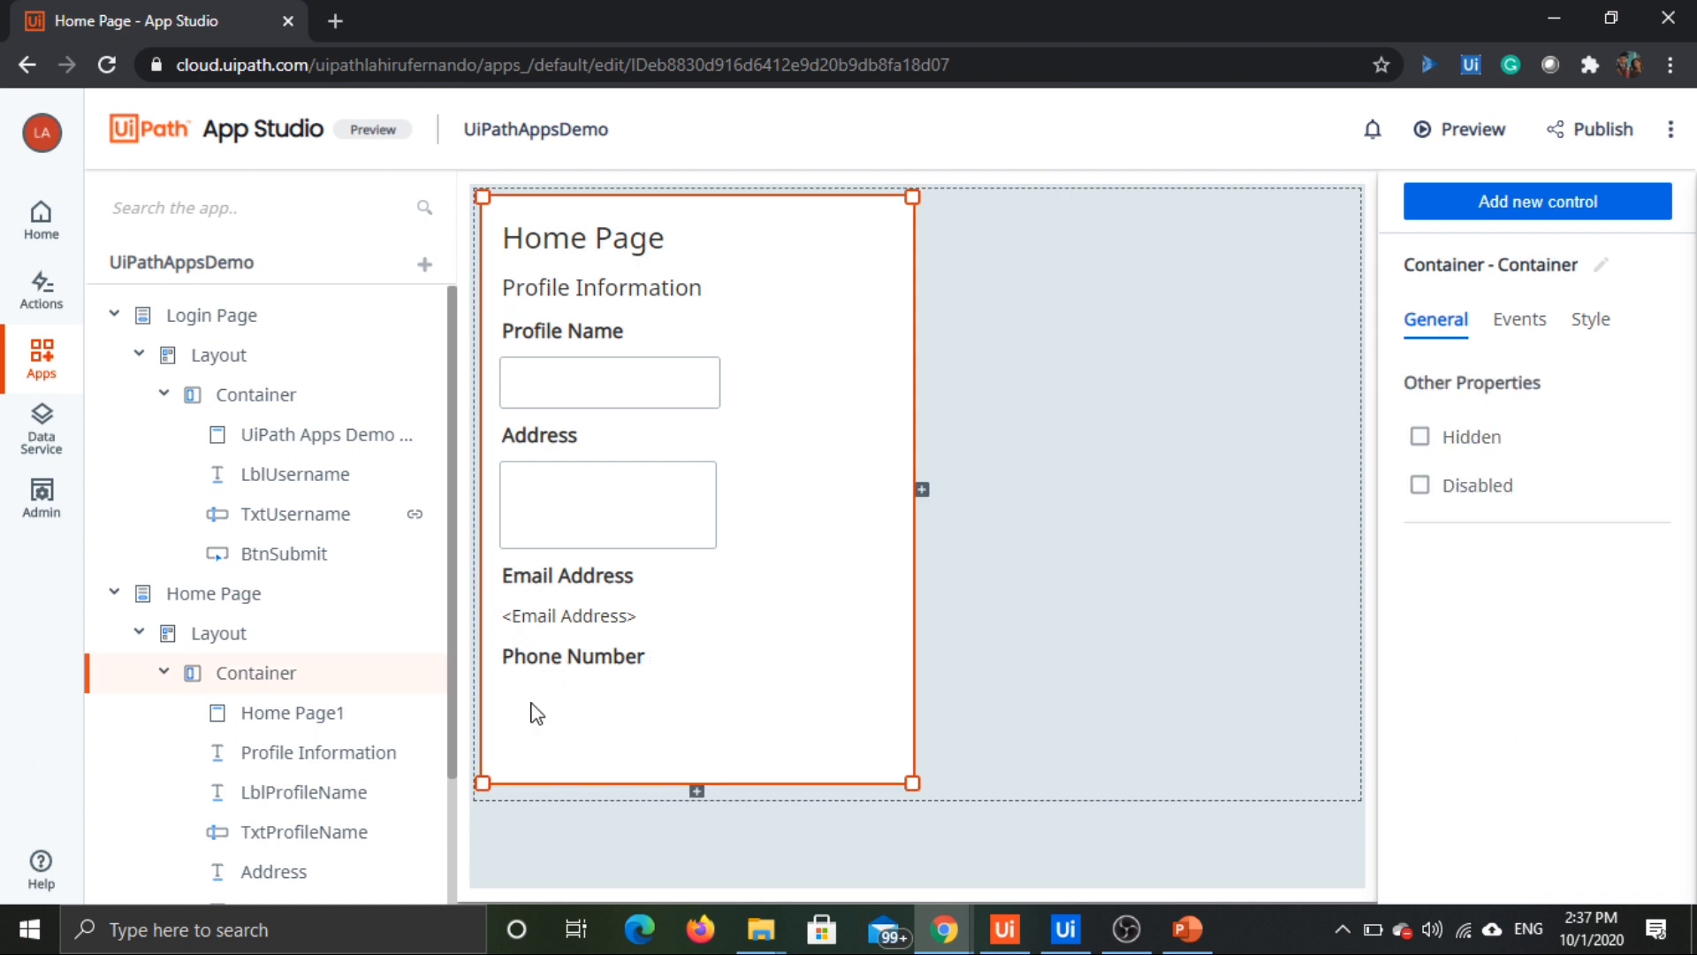
key("ctrl+v")
left_click(527, 825)
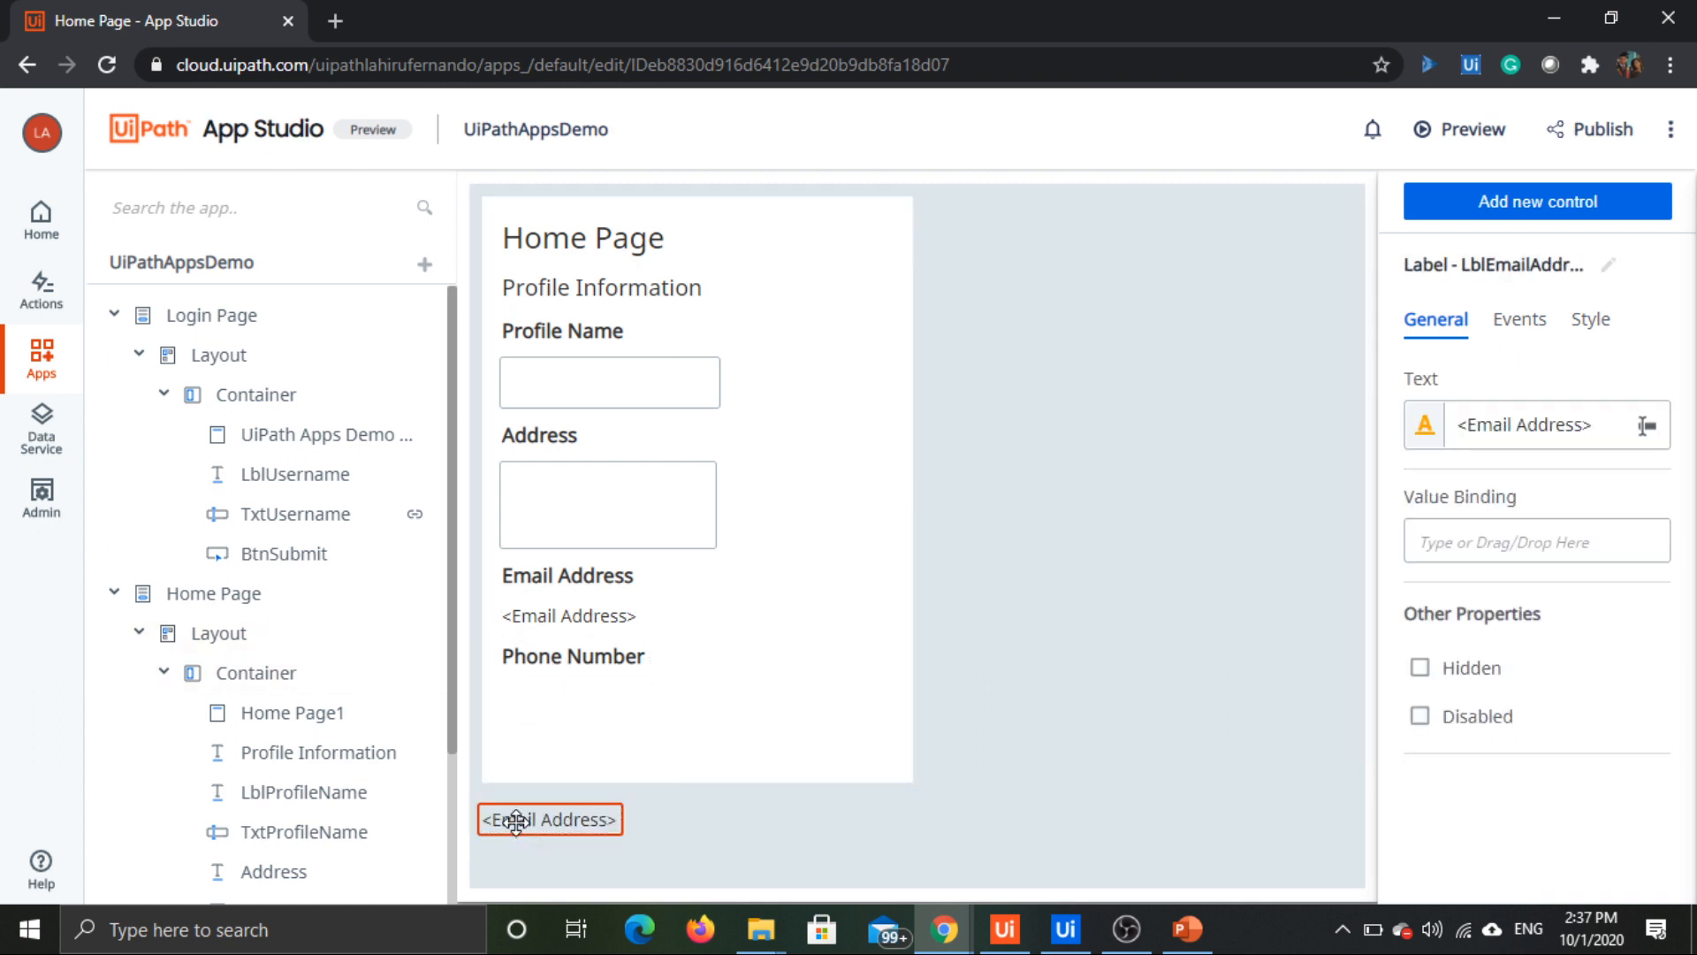
left_click_drag(516, 820, 550, 692)
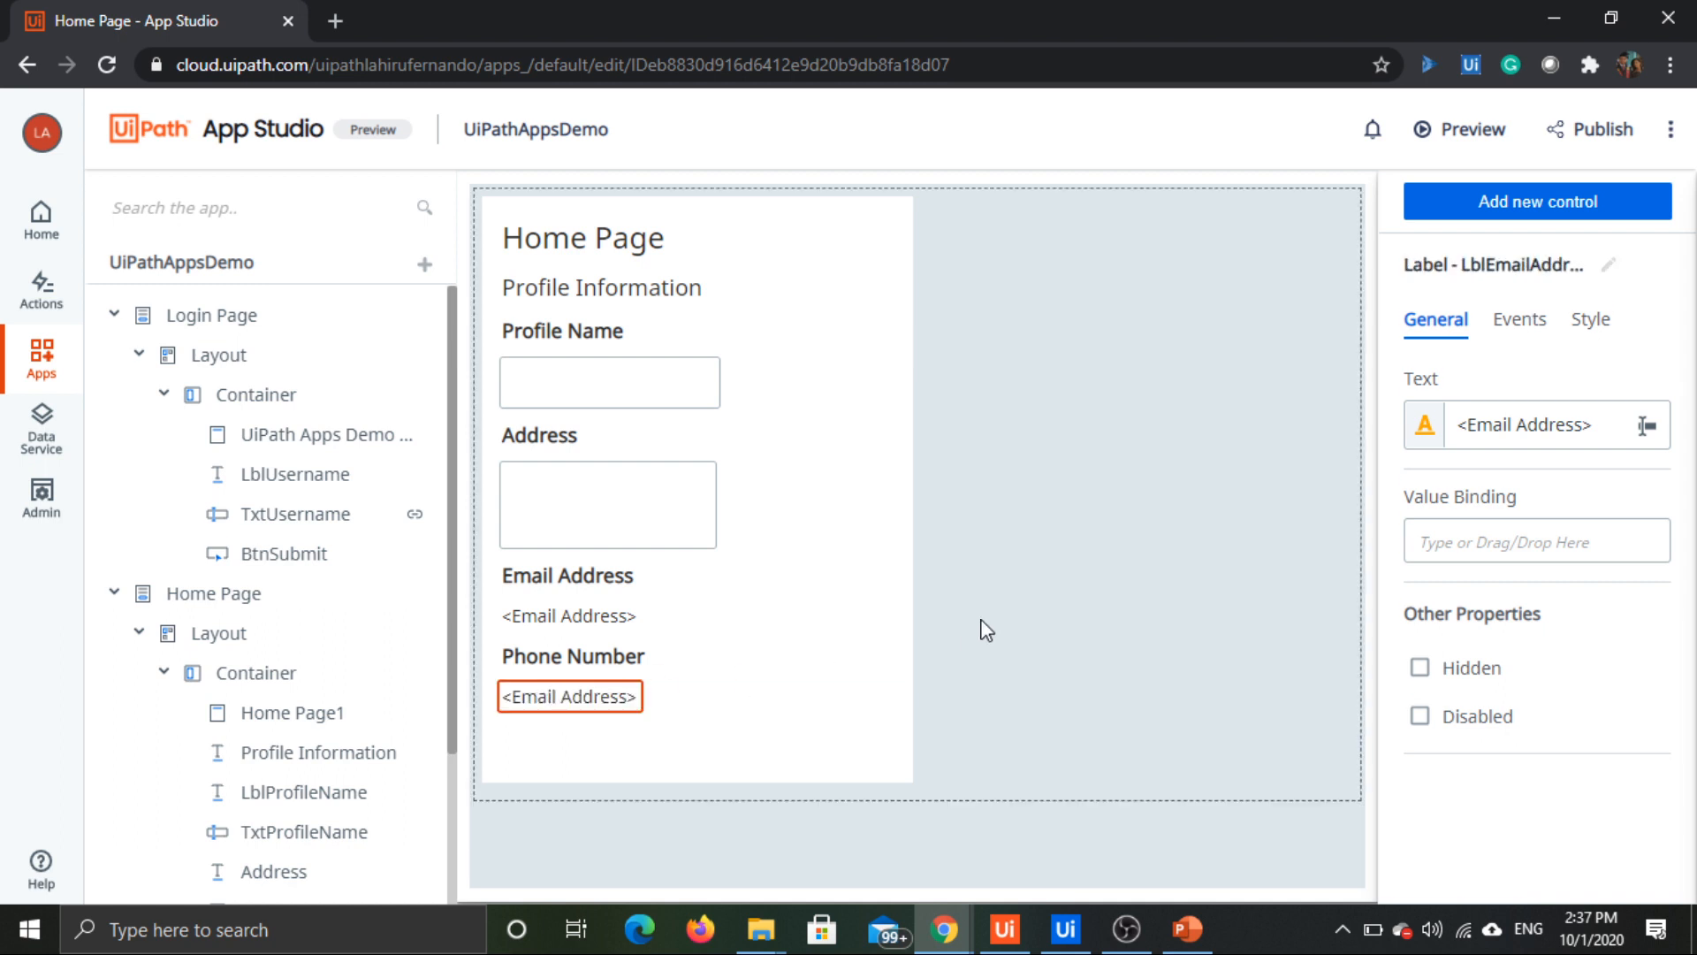
Step: Set the text of the copied label below Phone Number to "<Phone Number>" and rename the control as LblPhoneNumber
left_click_drag(1575, 425, 1472, 425)
type("Ph")
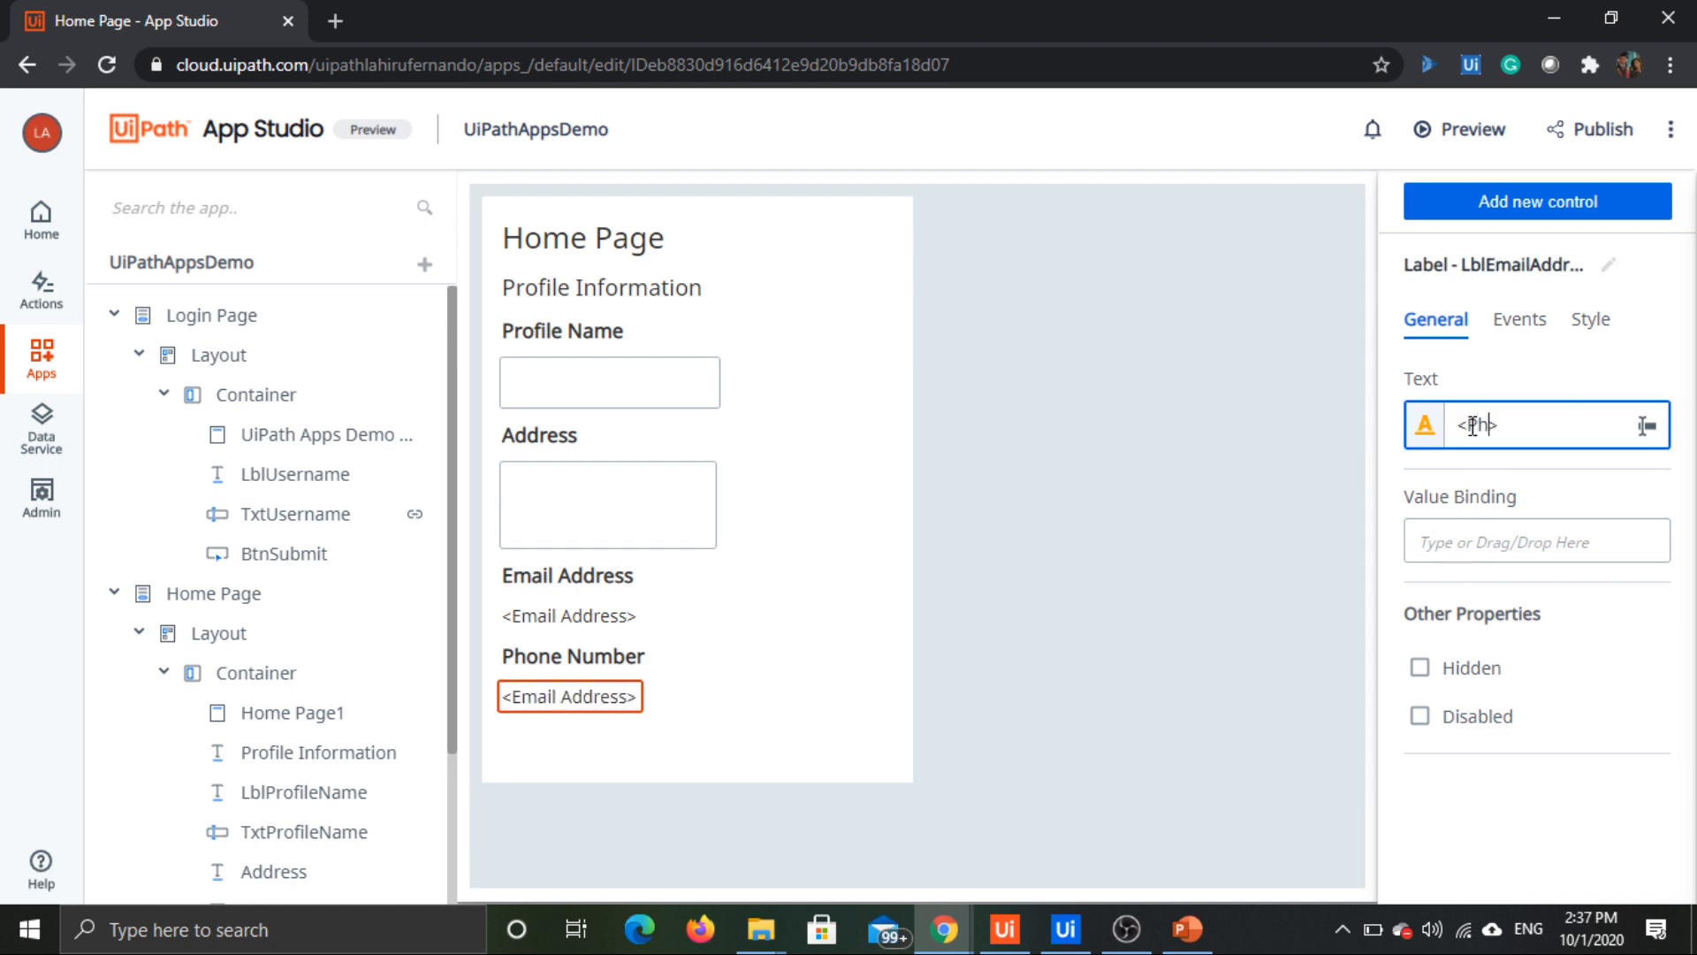
type("one Number")
left_click(1609, 265)
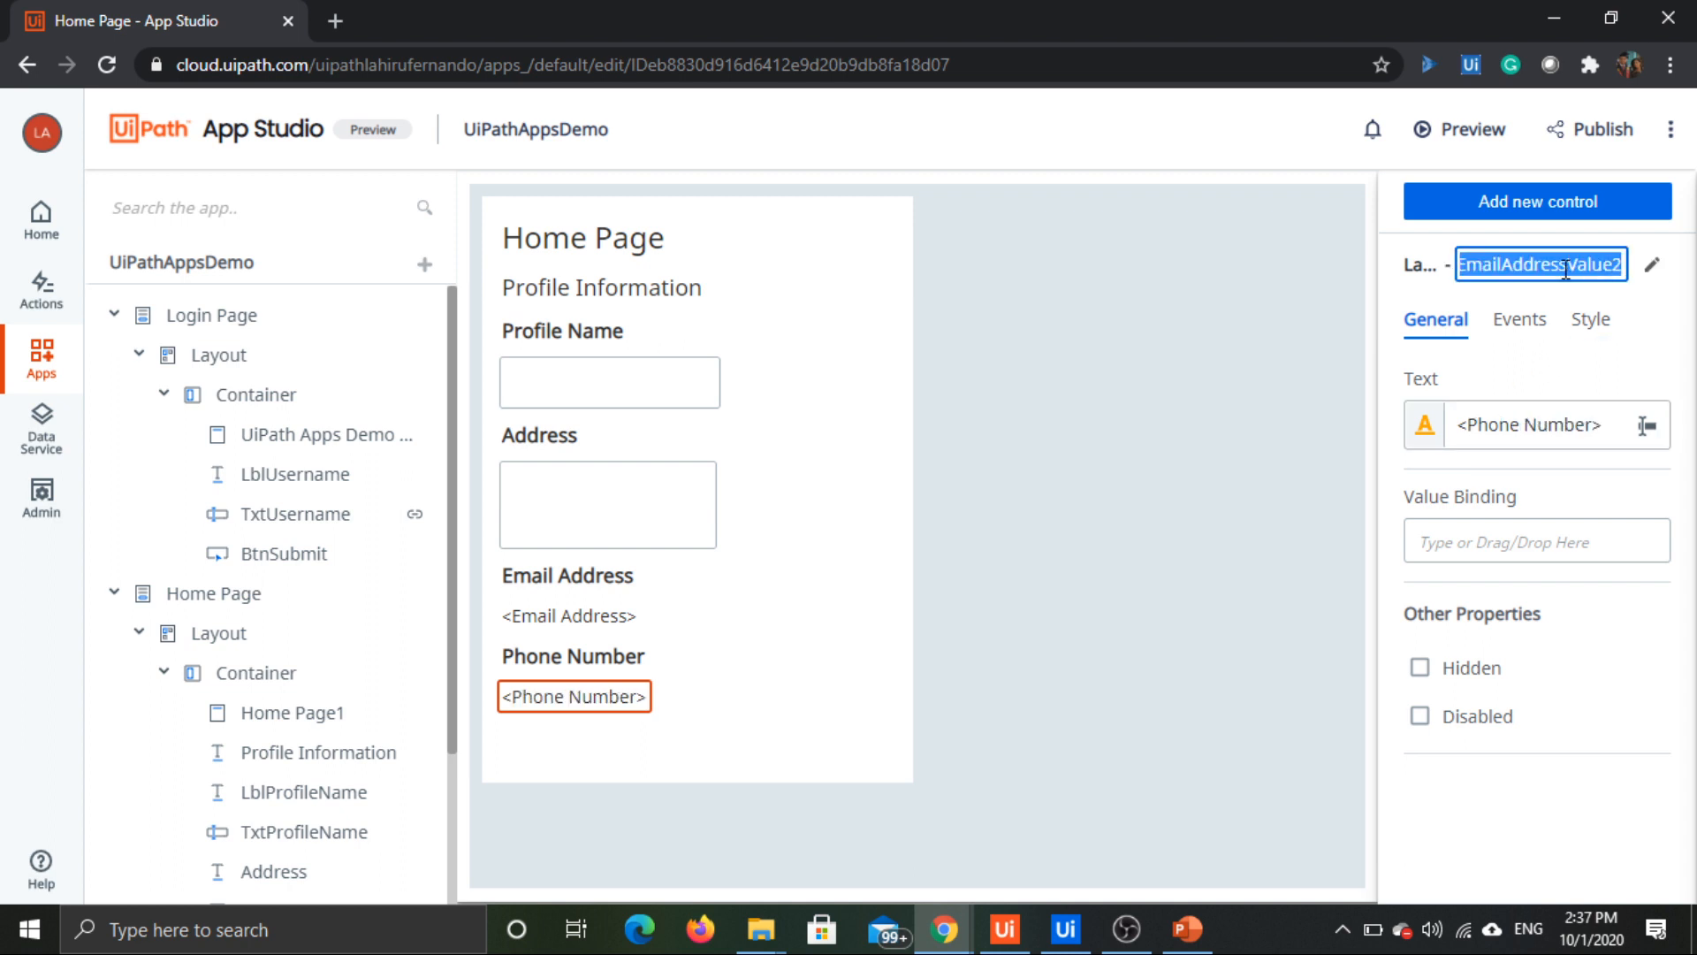
type("Lbk")
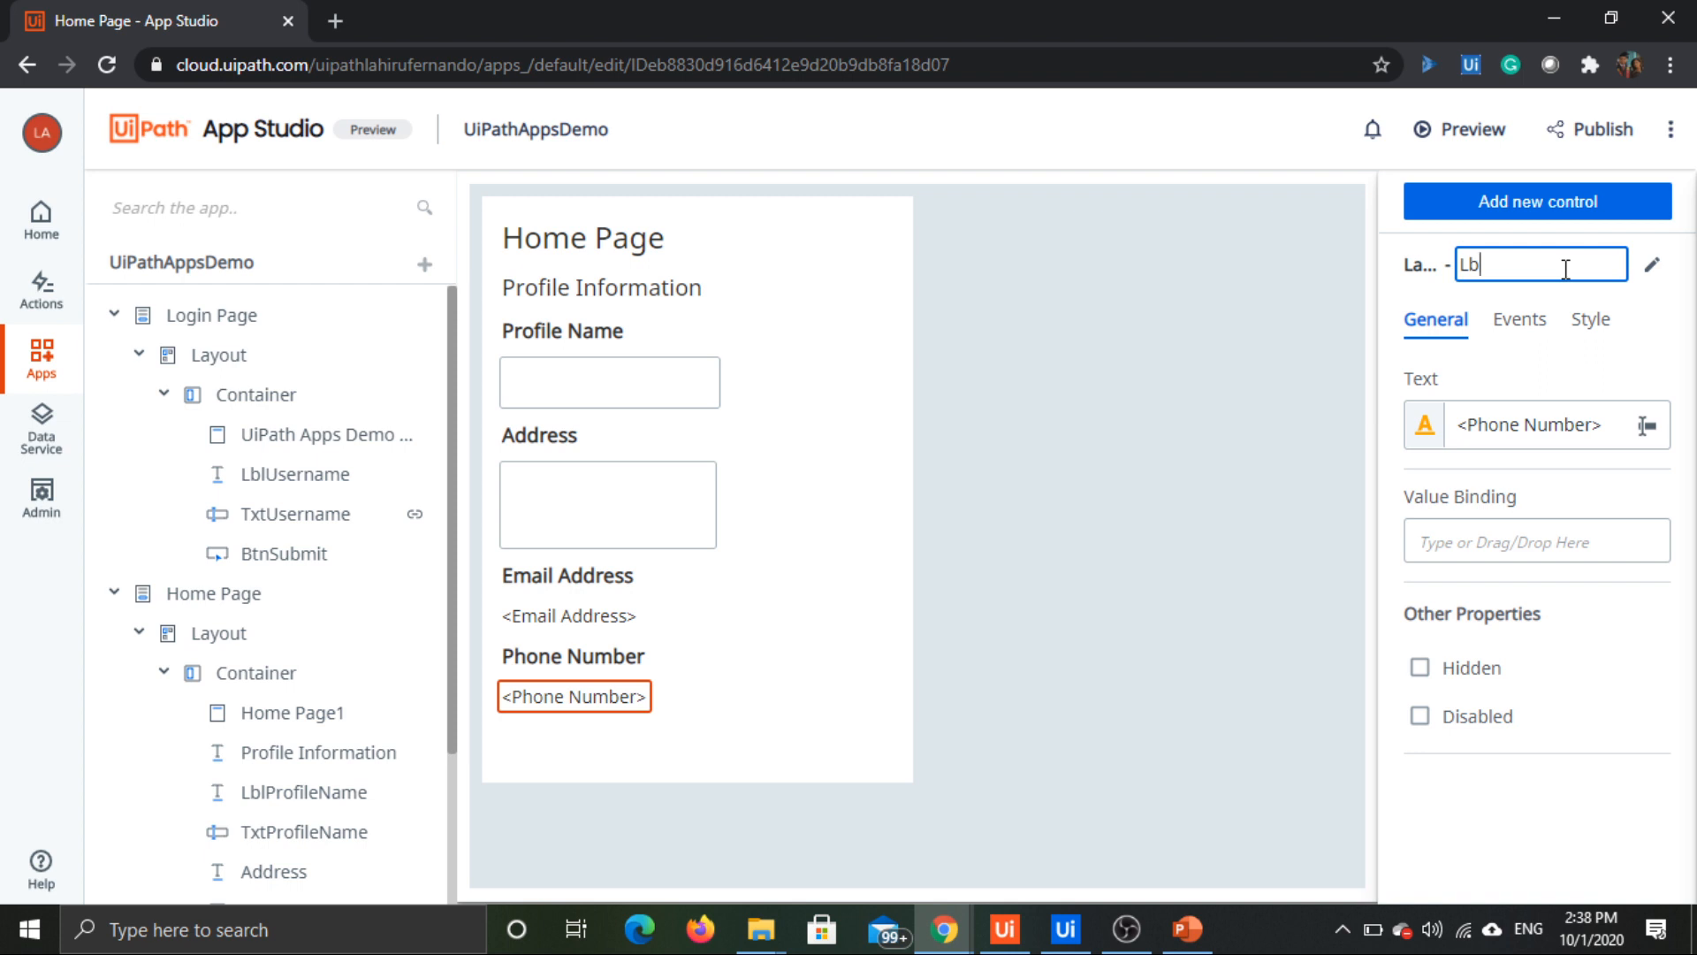
type("PhoneNumber")
key("Return")
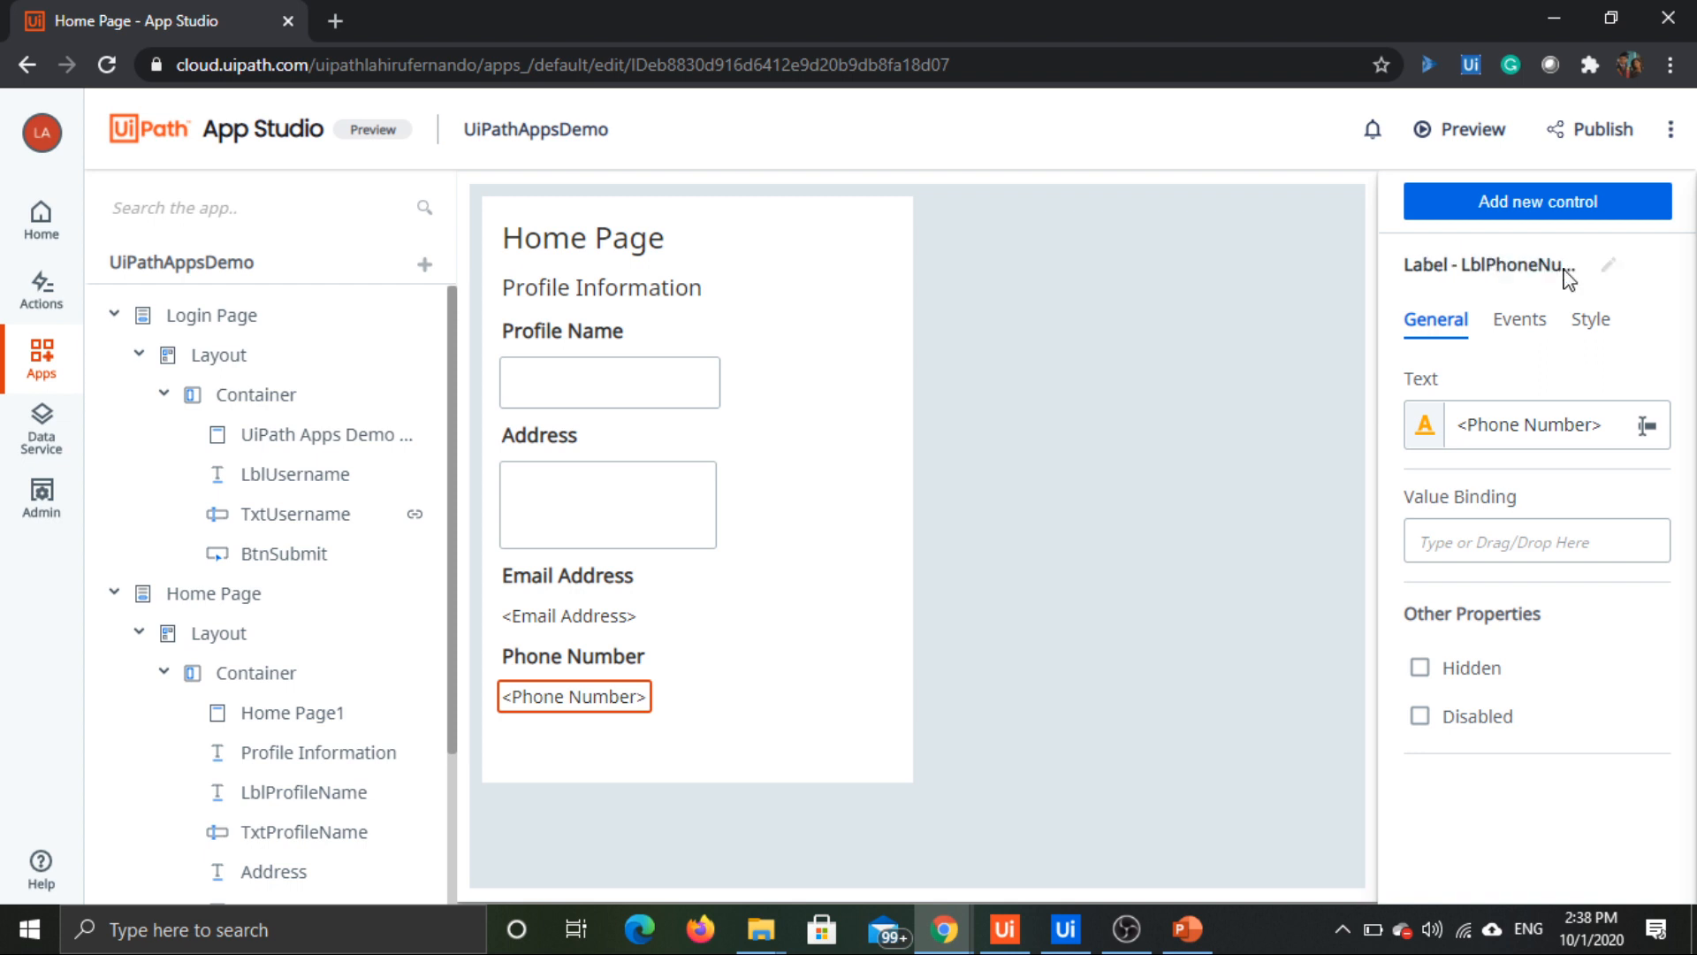
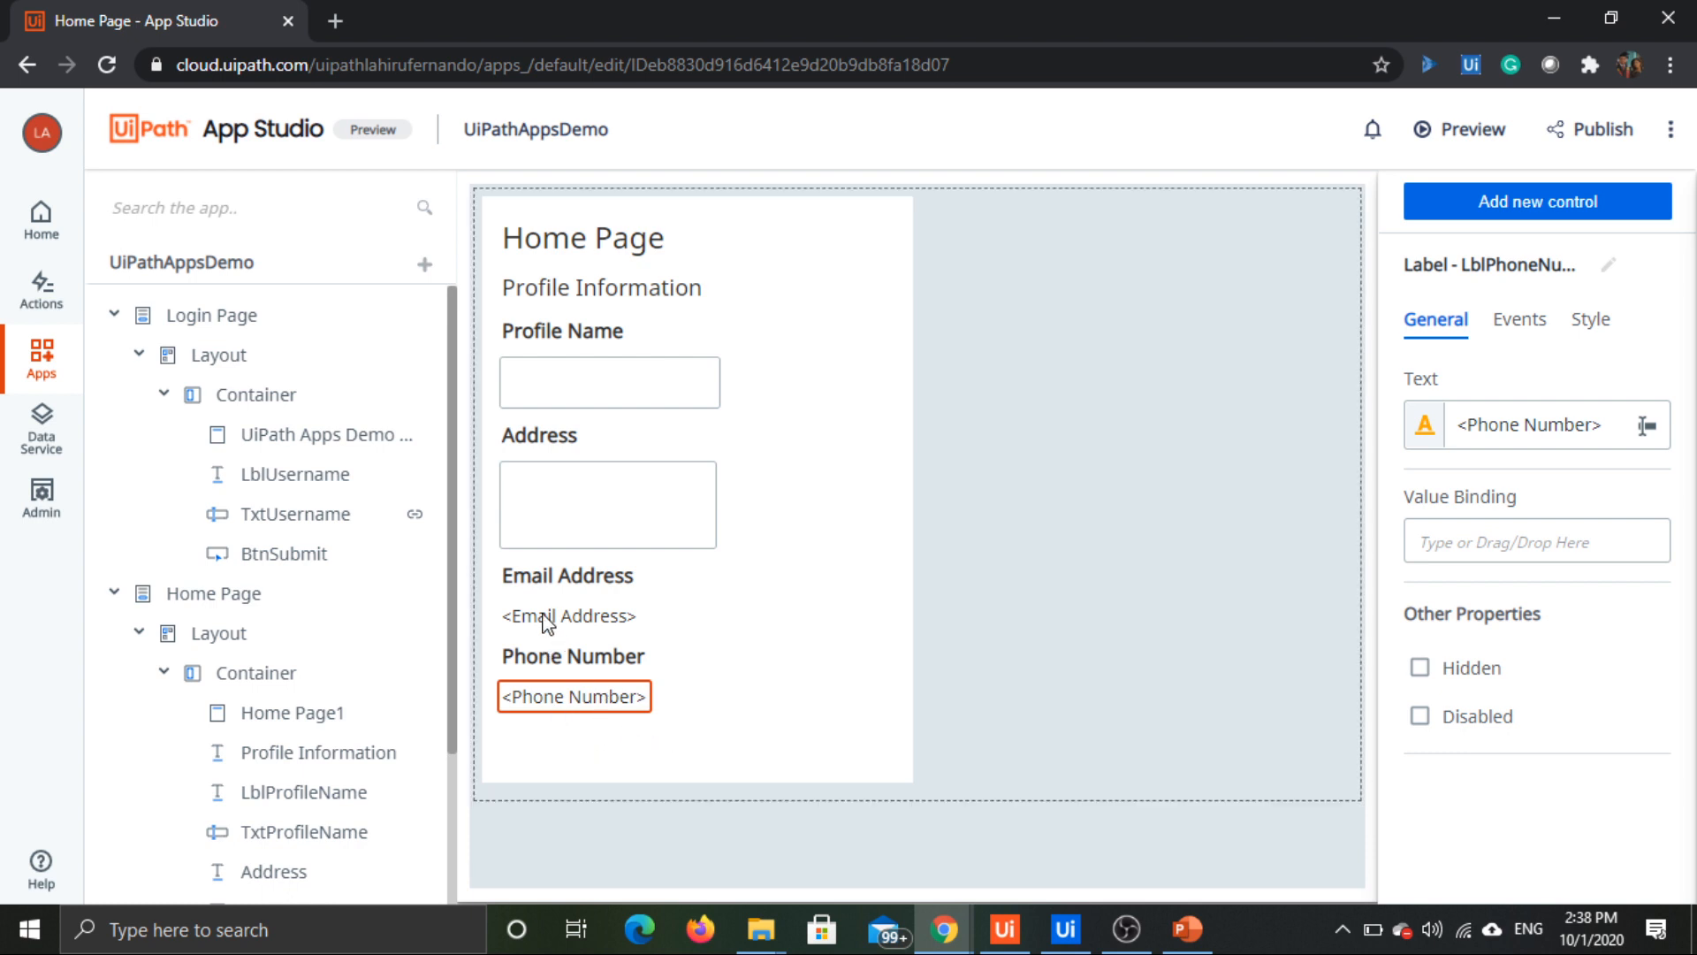
Step: Extend the Home Page container downward to make room for more controls below the "<Phone Number>" label
left_click(557, 604)
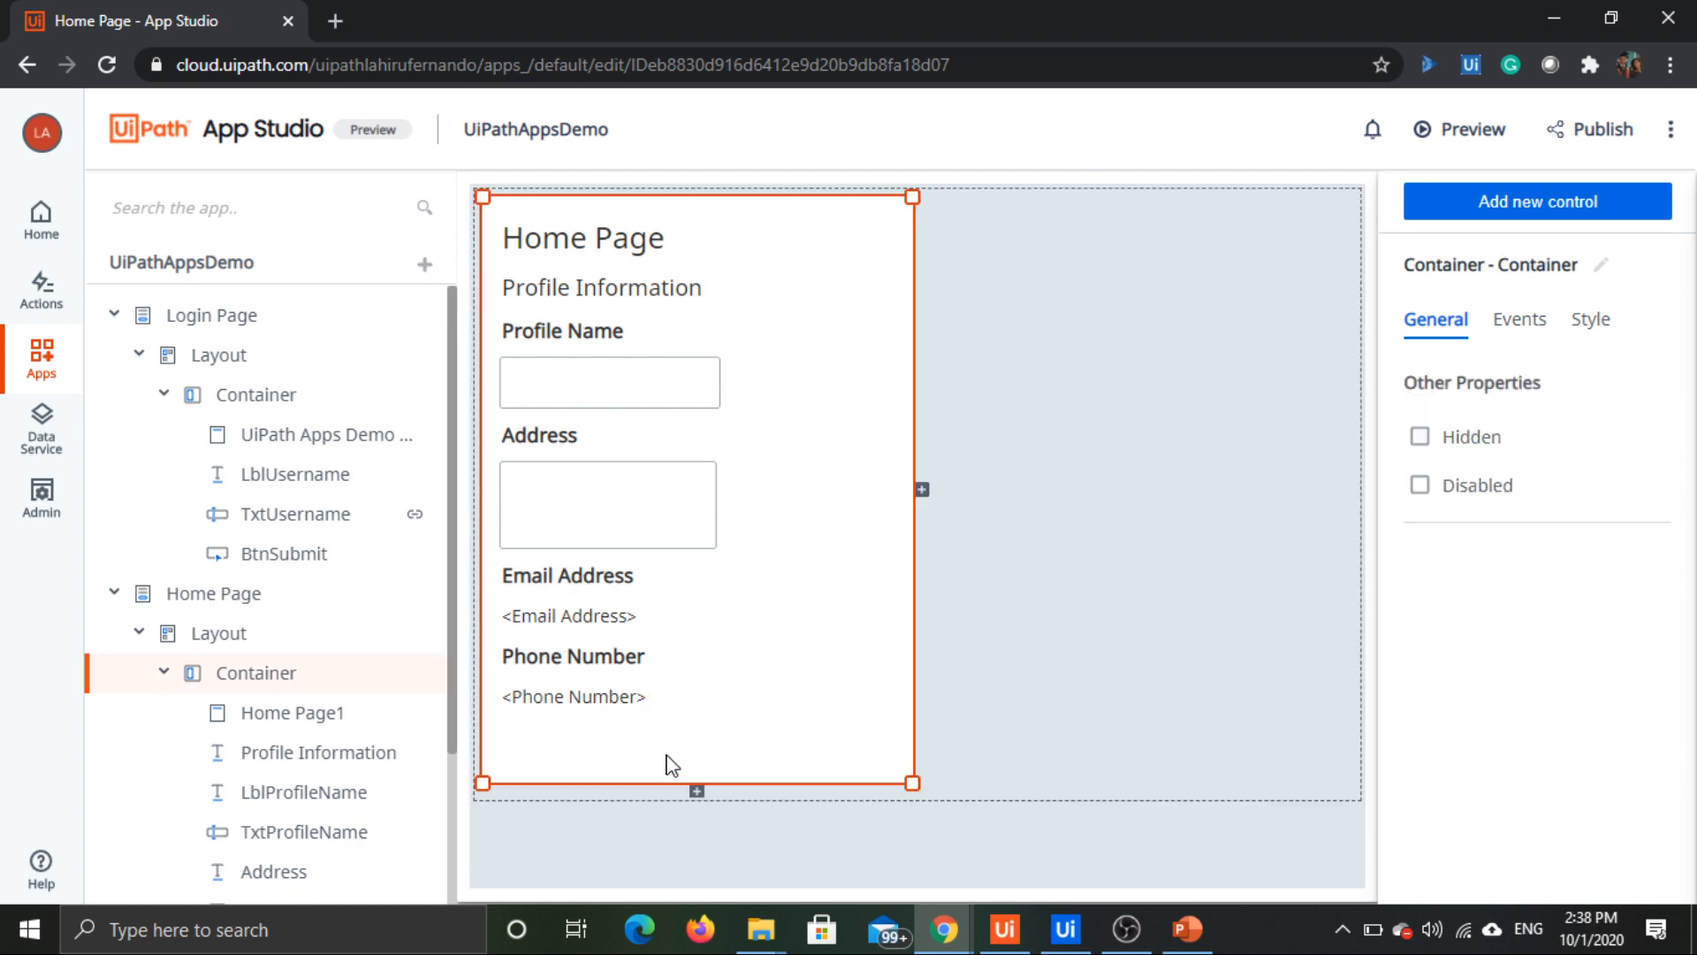
left_click(913, 789)
left_click(910, 784)
left_click(915, 793)
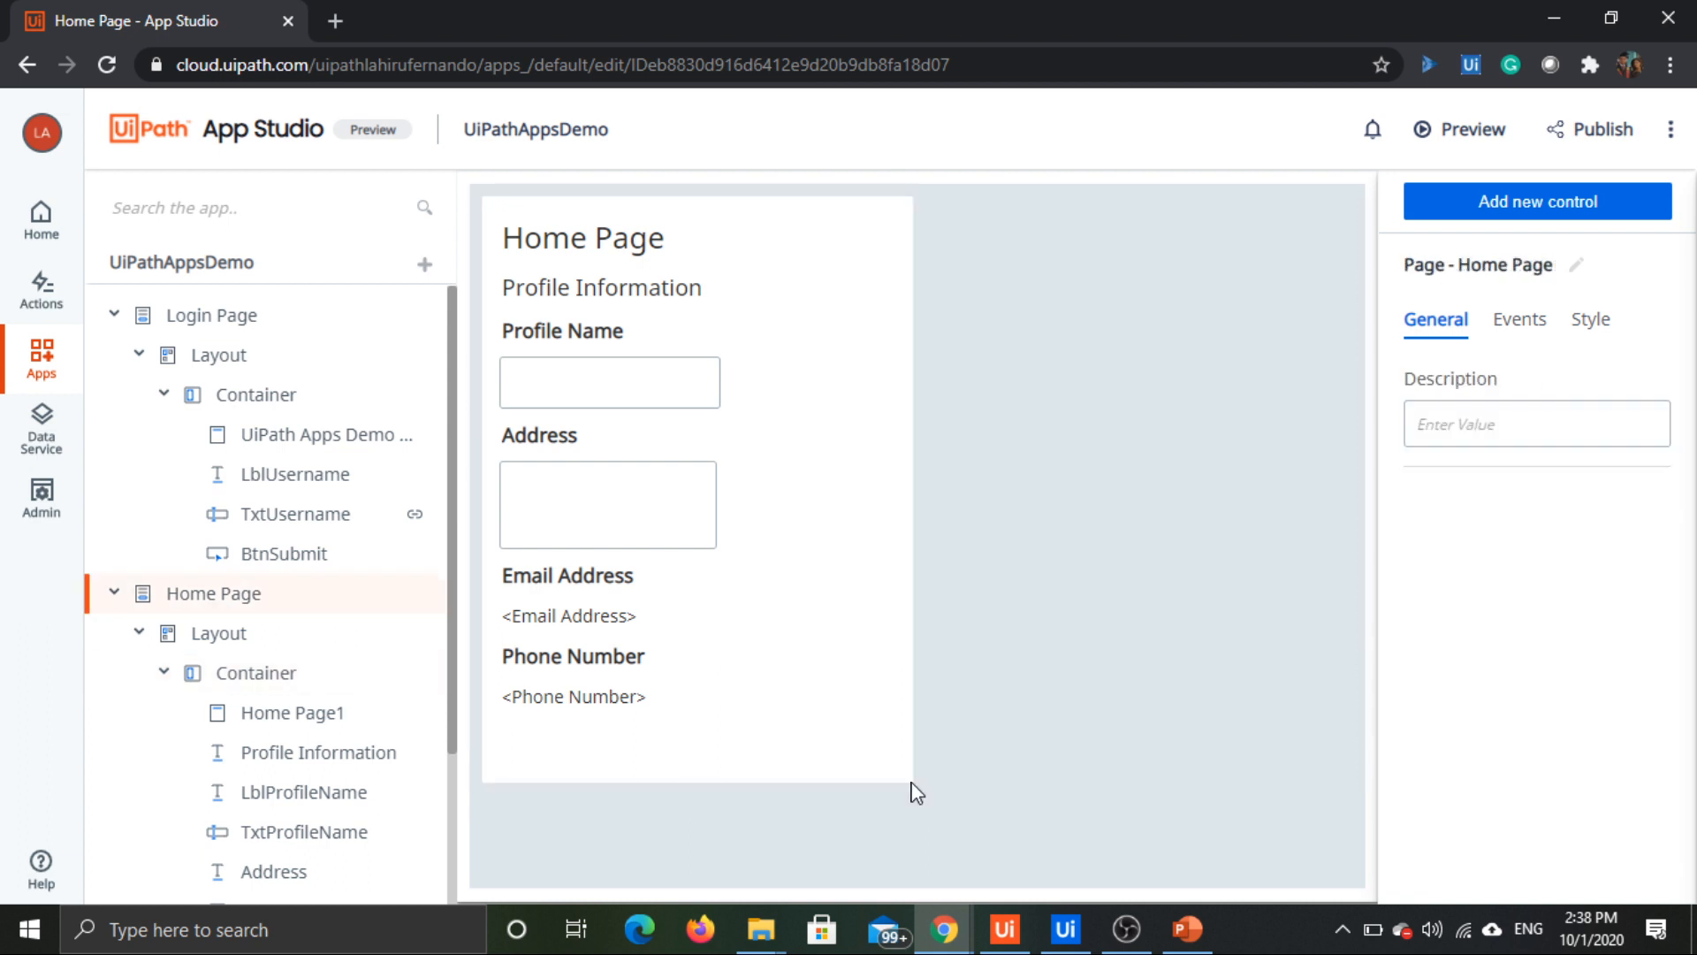
left_click(913, 782)
left_click_drag(921, 839, 916, 882)
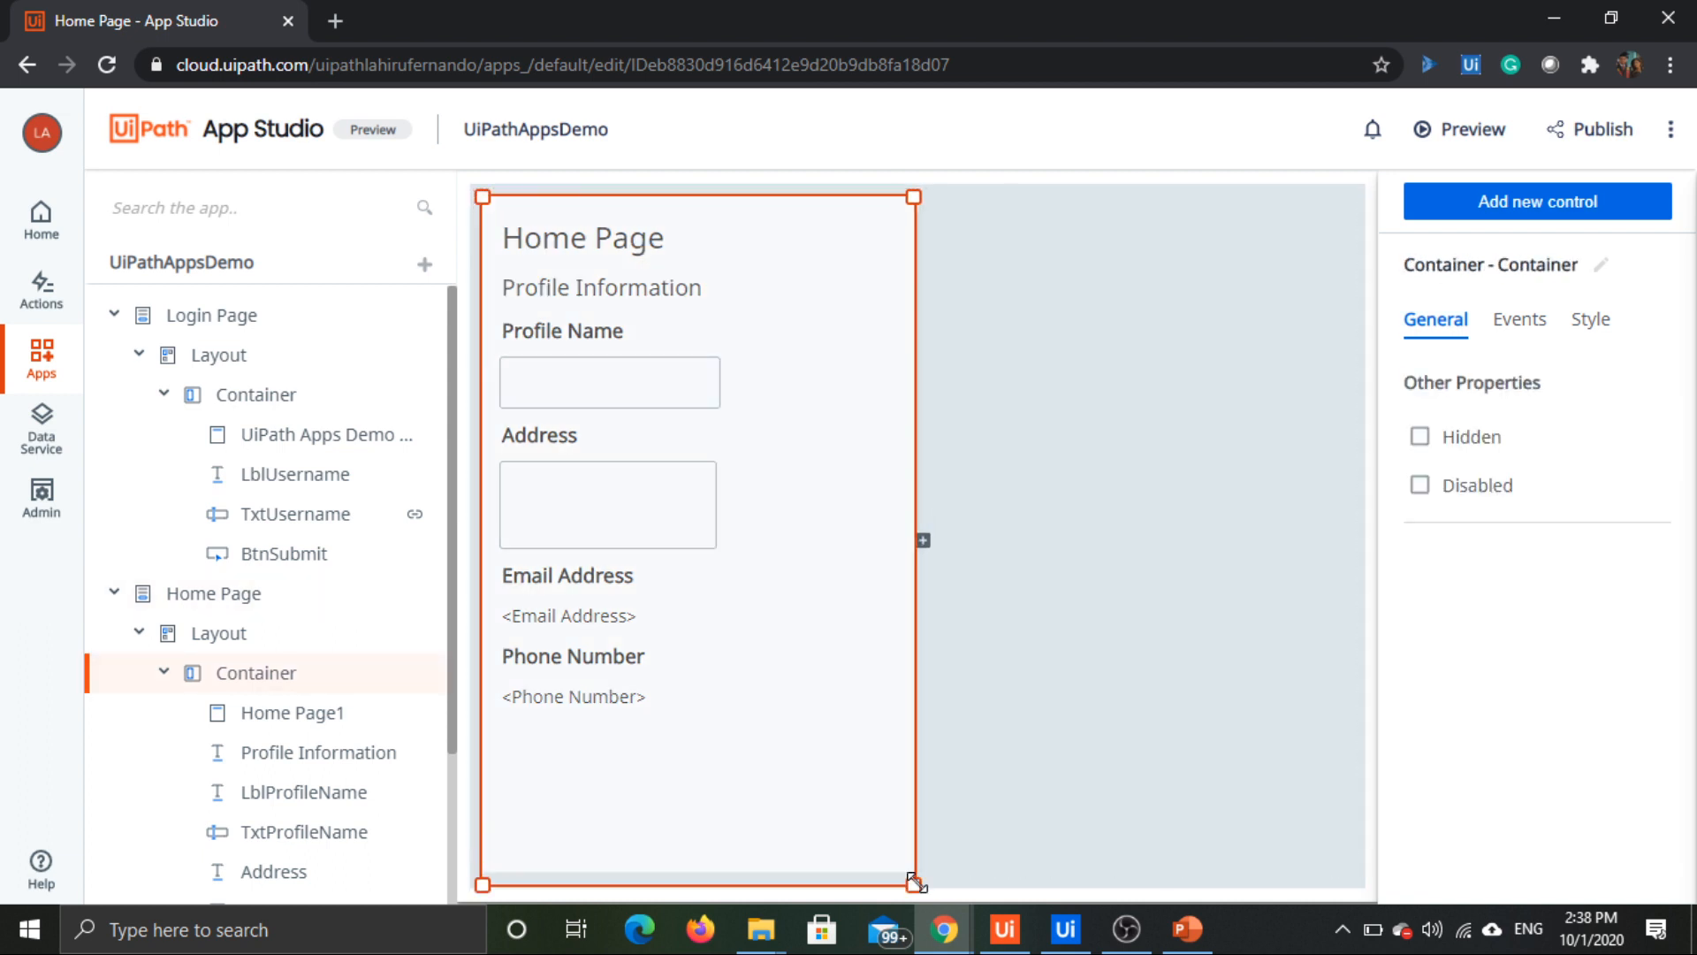
left_click(898, 847)
Step: Duplicate the Phone Number label and place the copy in the Home Page container, below the "<Phone Number>" label
left_click(601, 698)
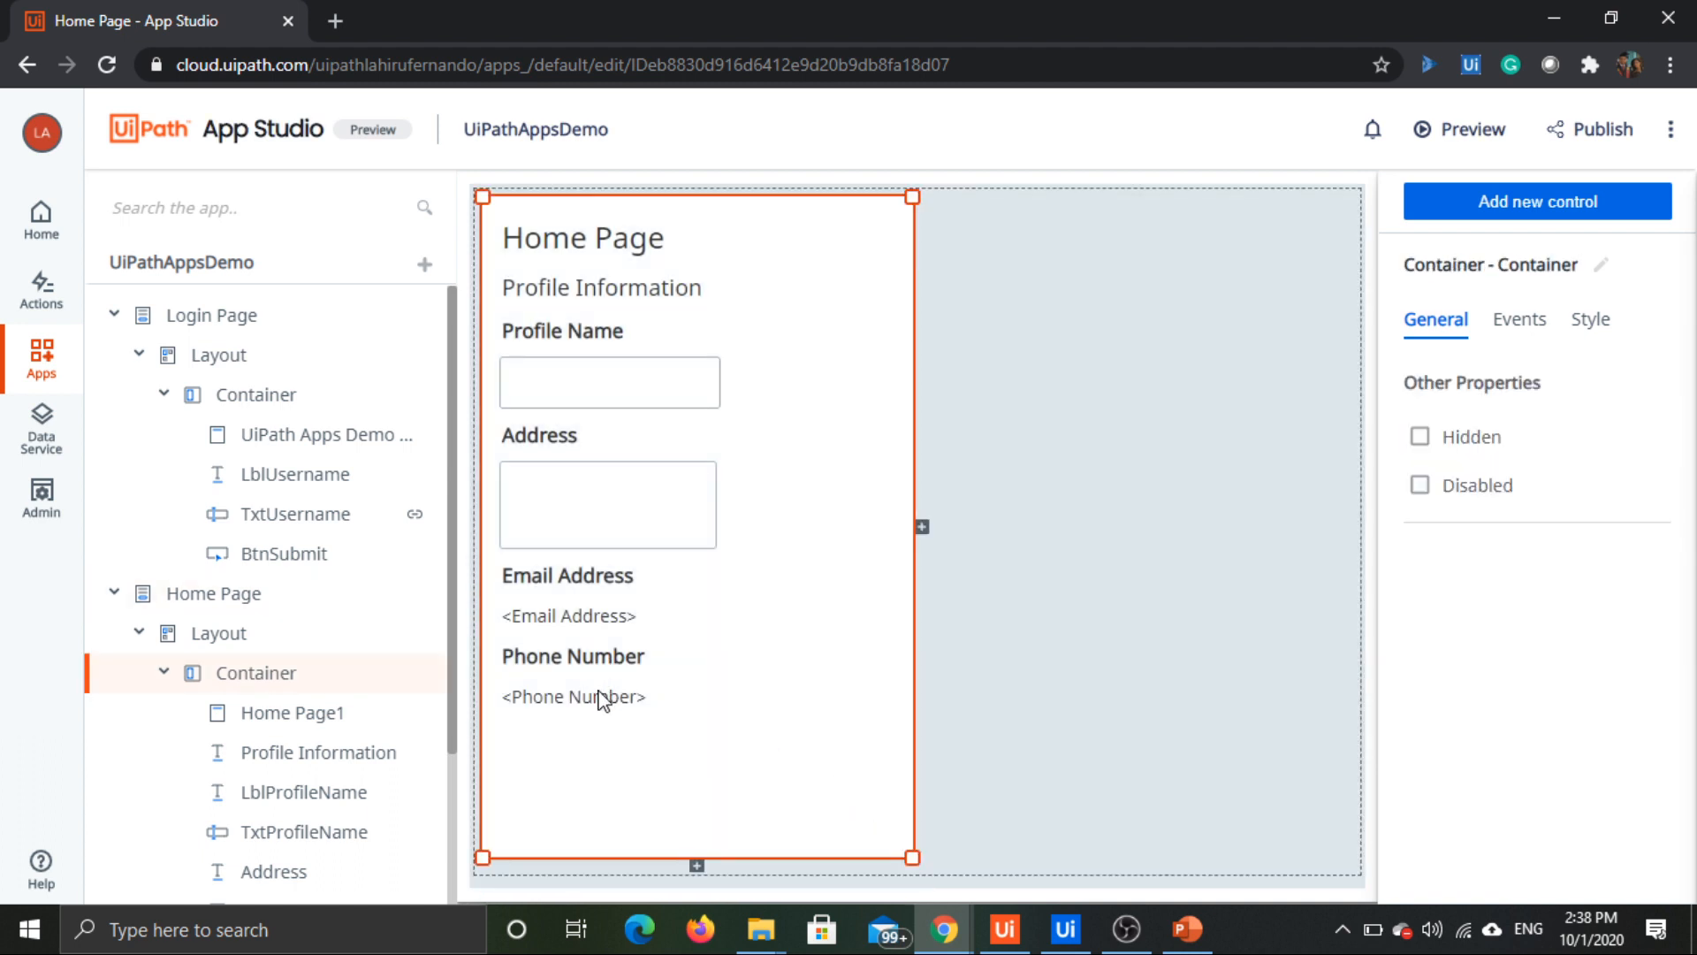
left_click(577, 661)
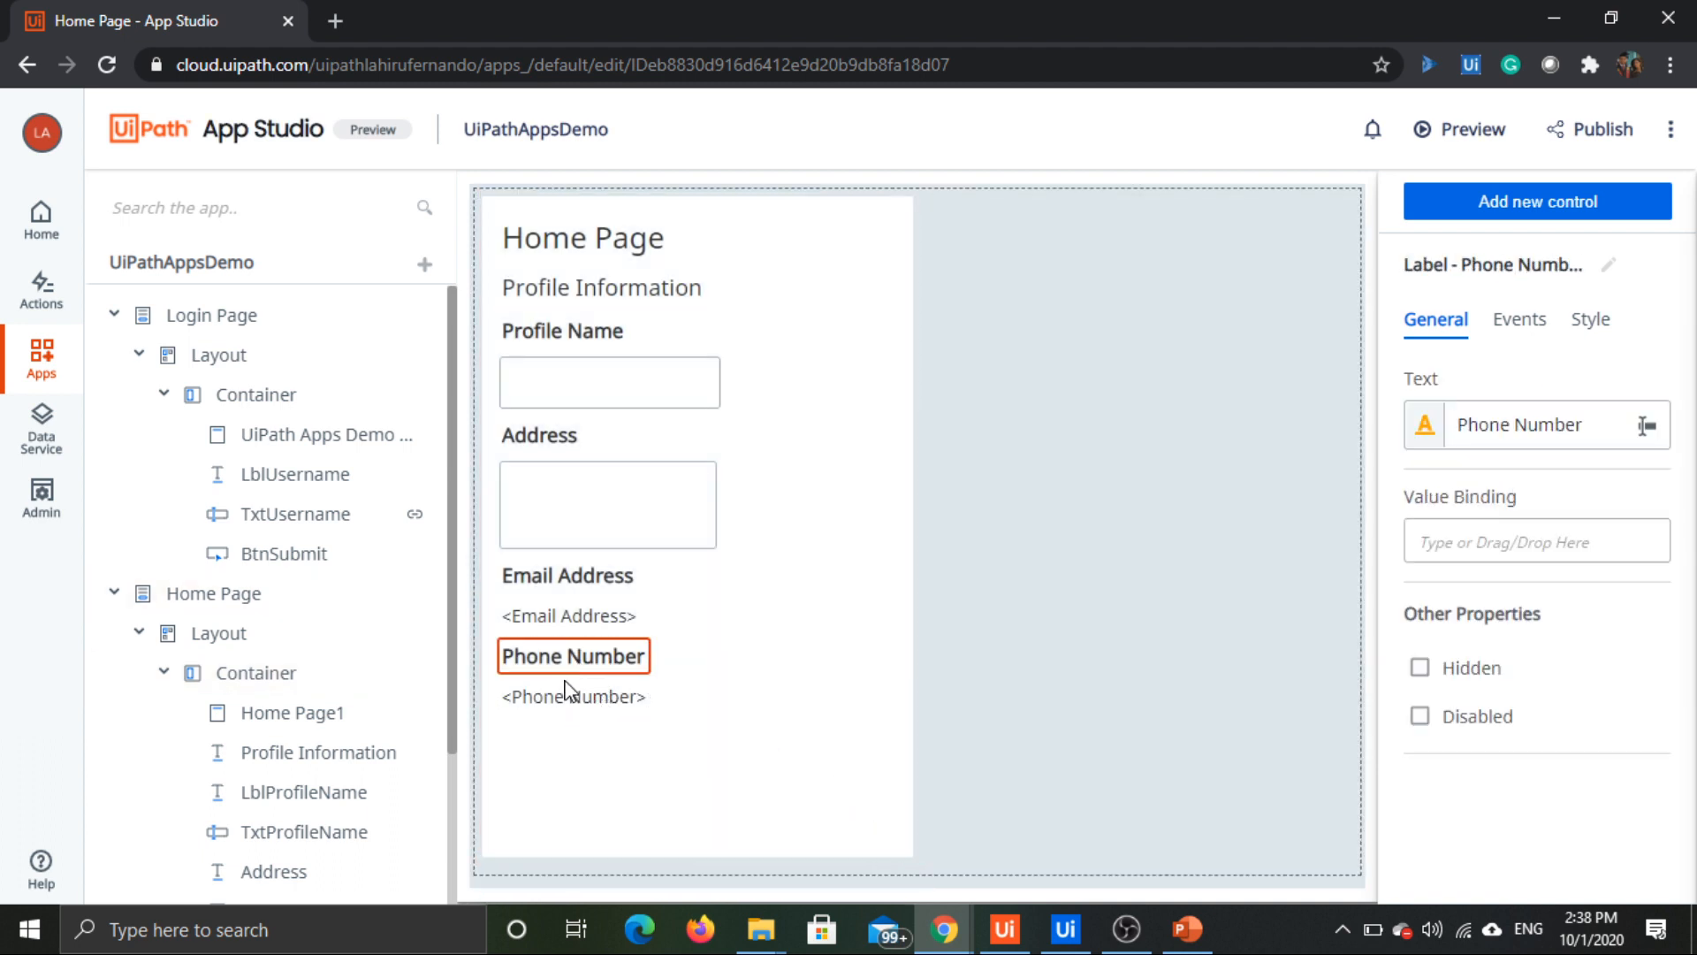
left_click(542, 740)
key("ctrl+v")
left_click(1138, 648)
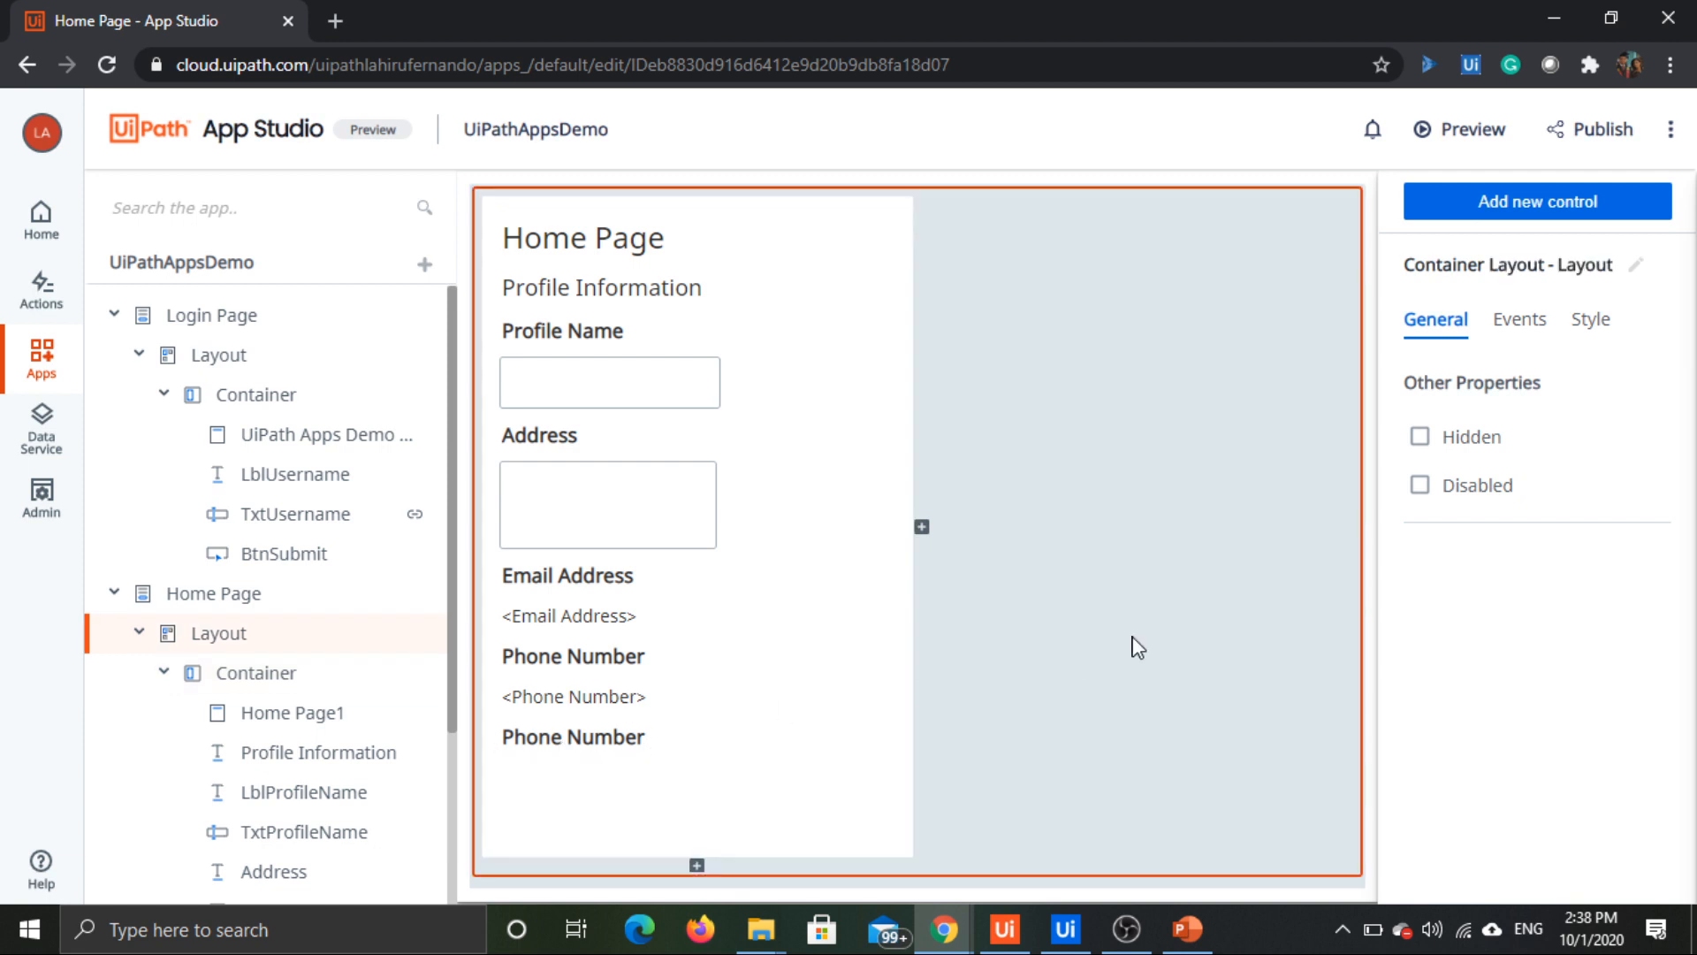
Step: Set the text of the copied Phone Number label to "Date of Birth"
left_click(634, 736)
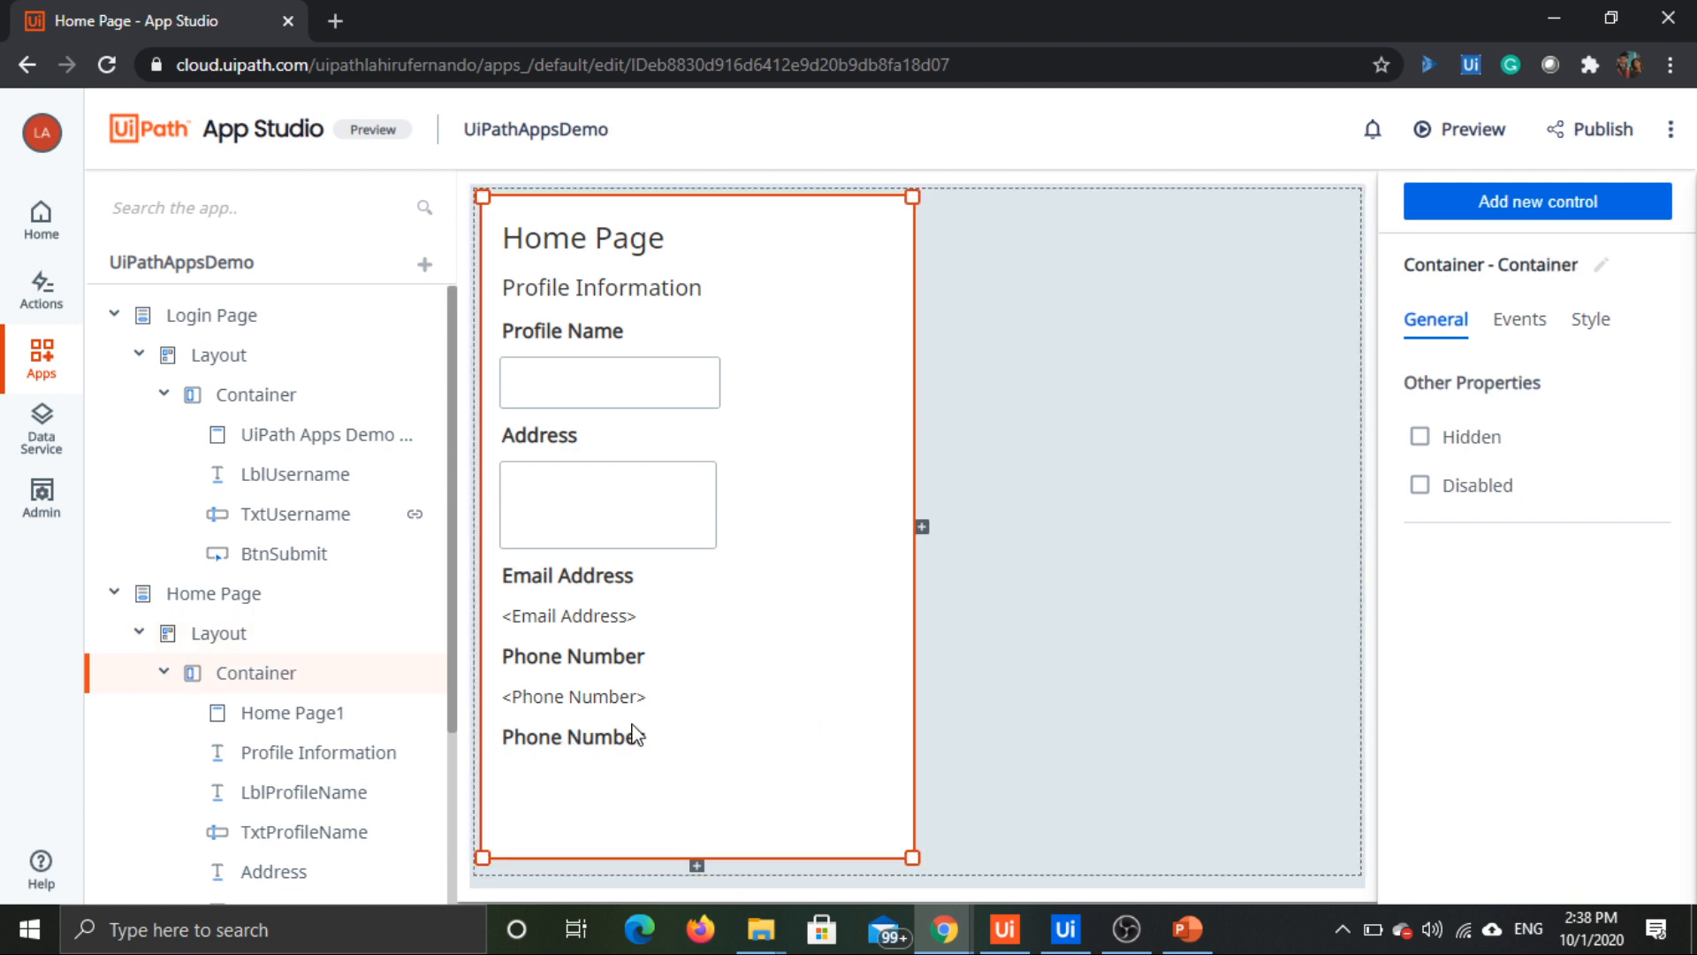
left_click(583, 751)
left_click(574, 752)
left_click(566, 745)
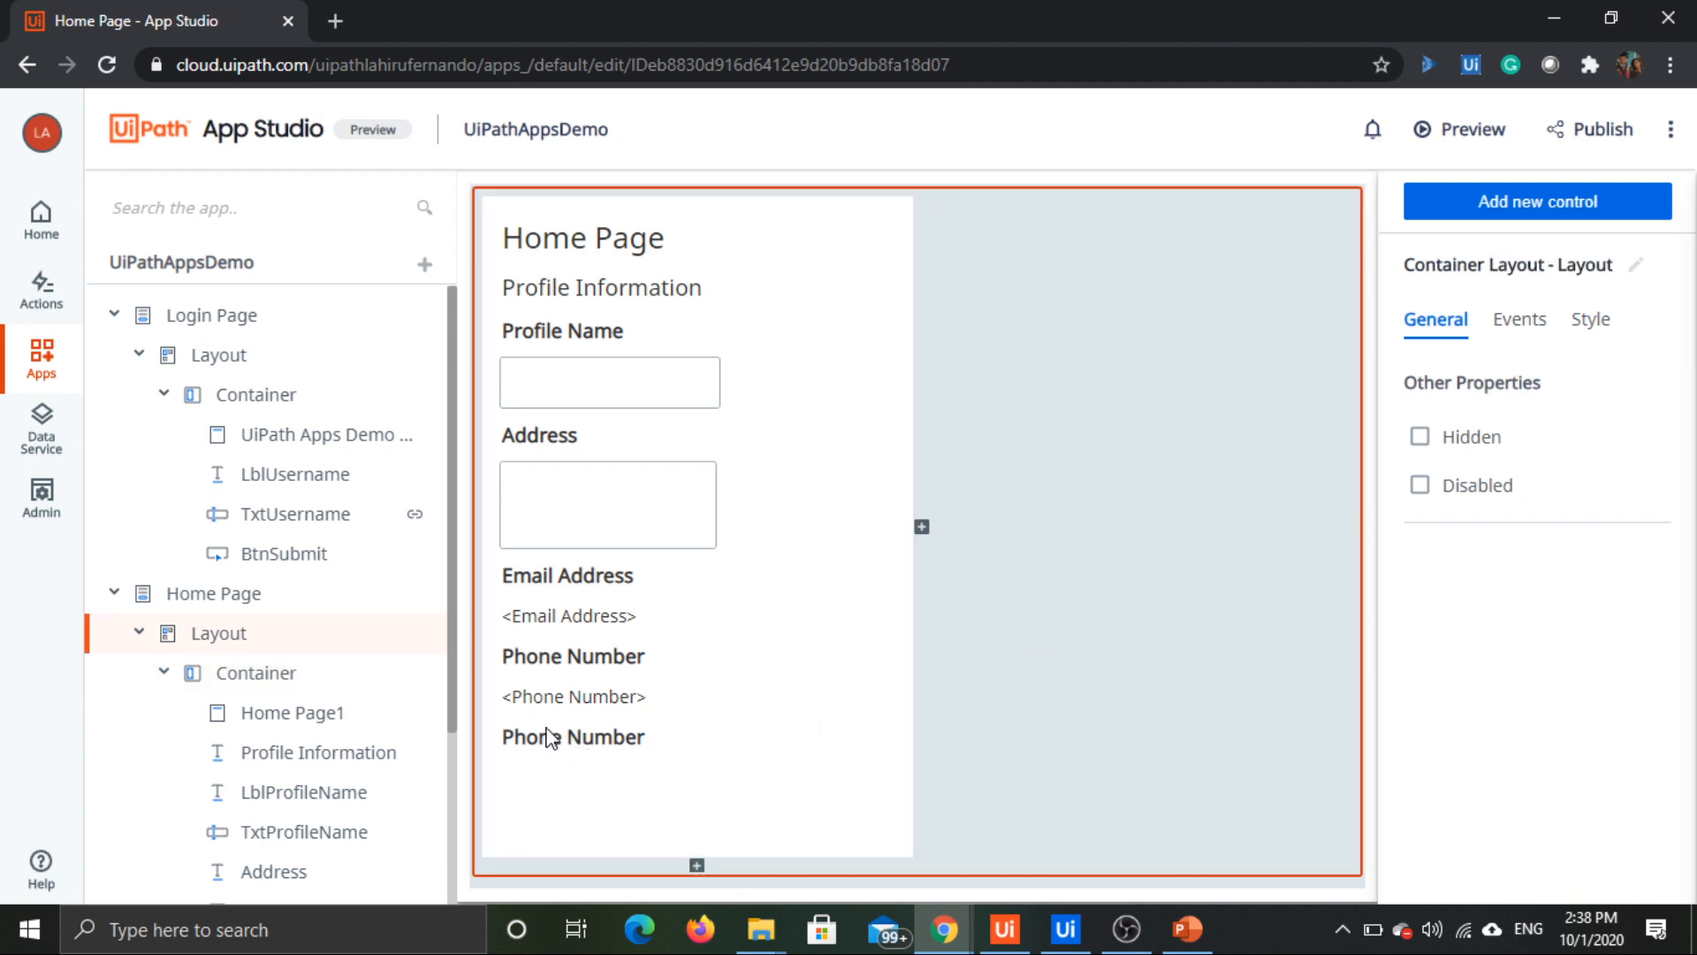
left_click(550, 738)
left_click(530, 741)
double_click(1499, 422)
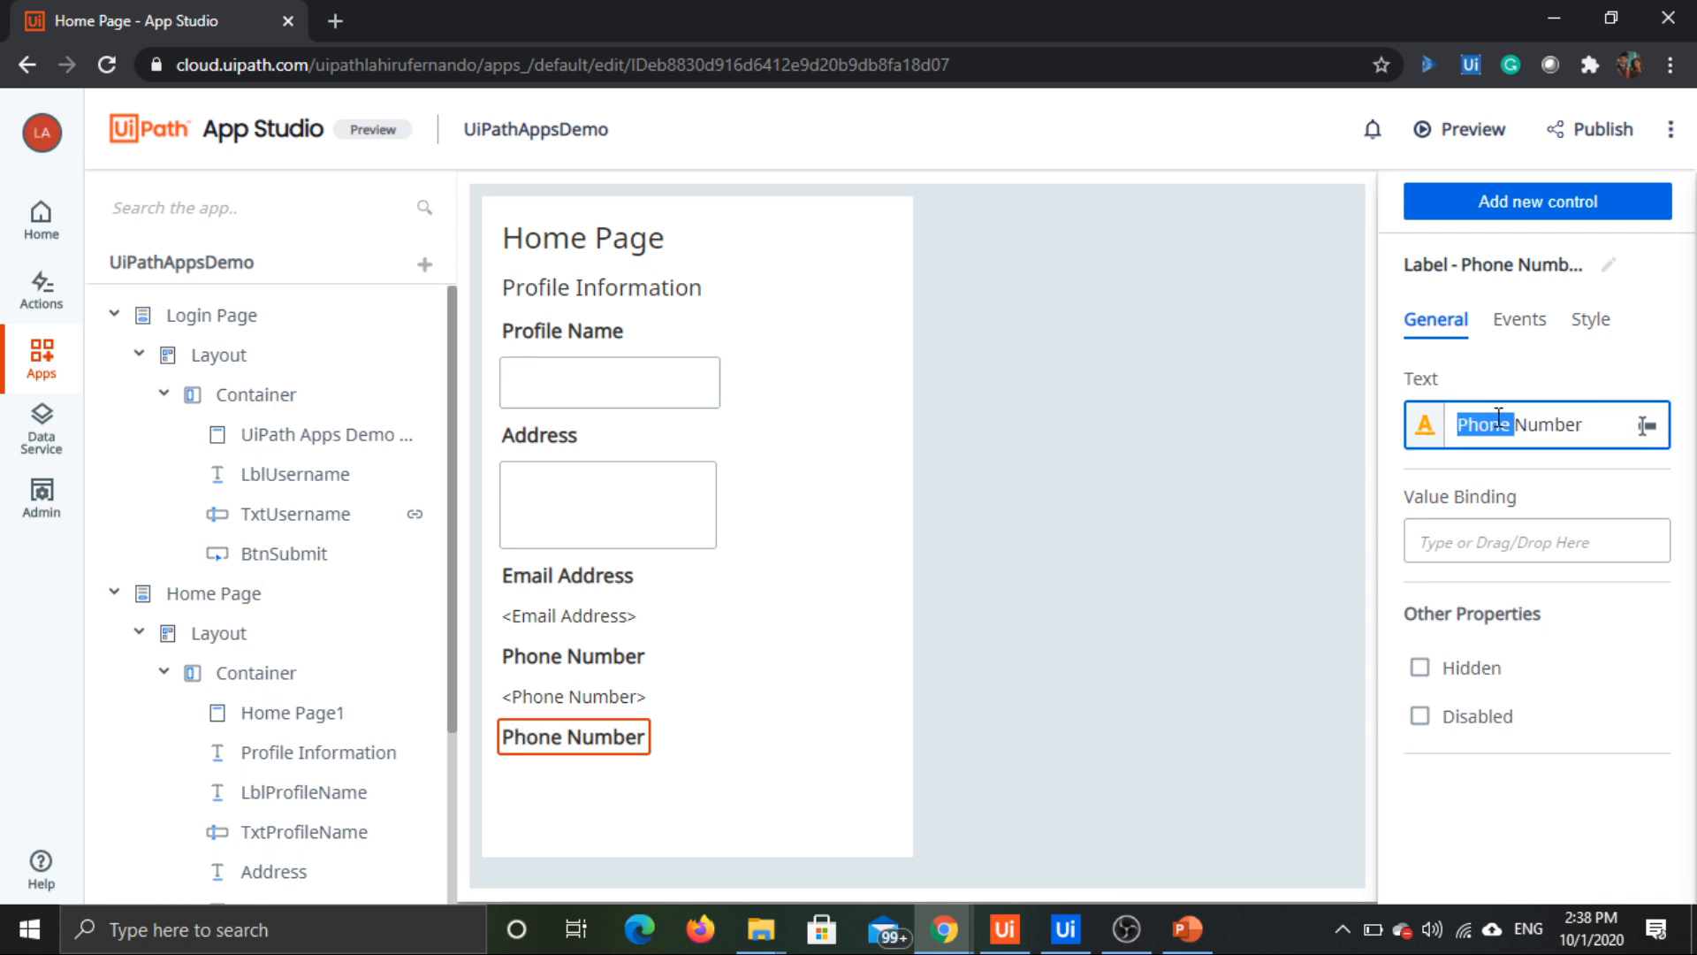
key("ctrl+a")
type("D")
left_click(1103, 658)
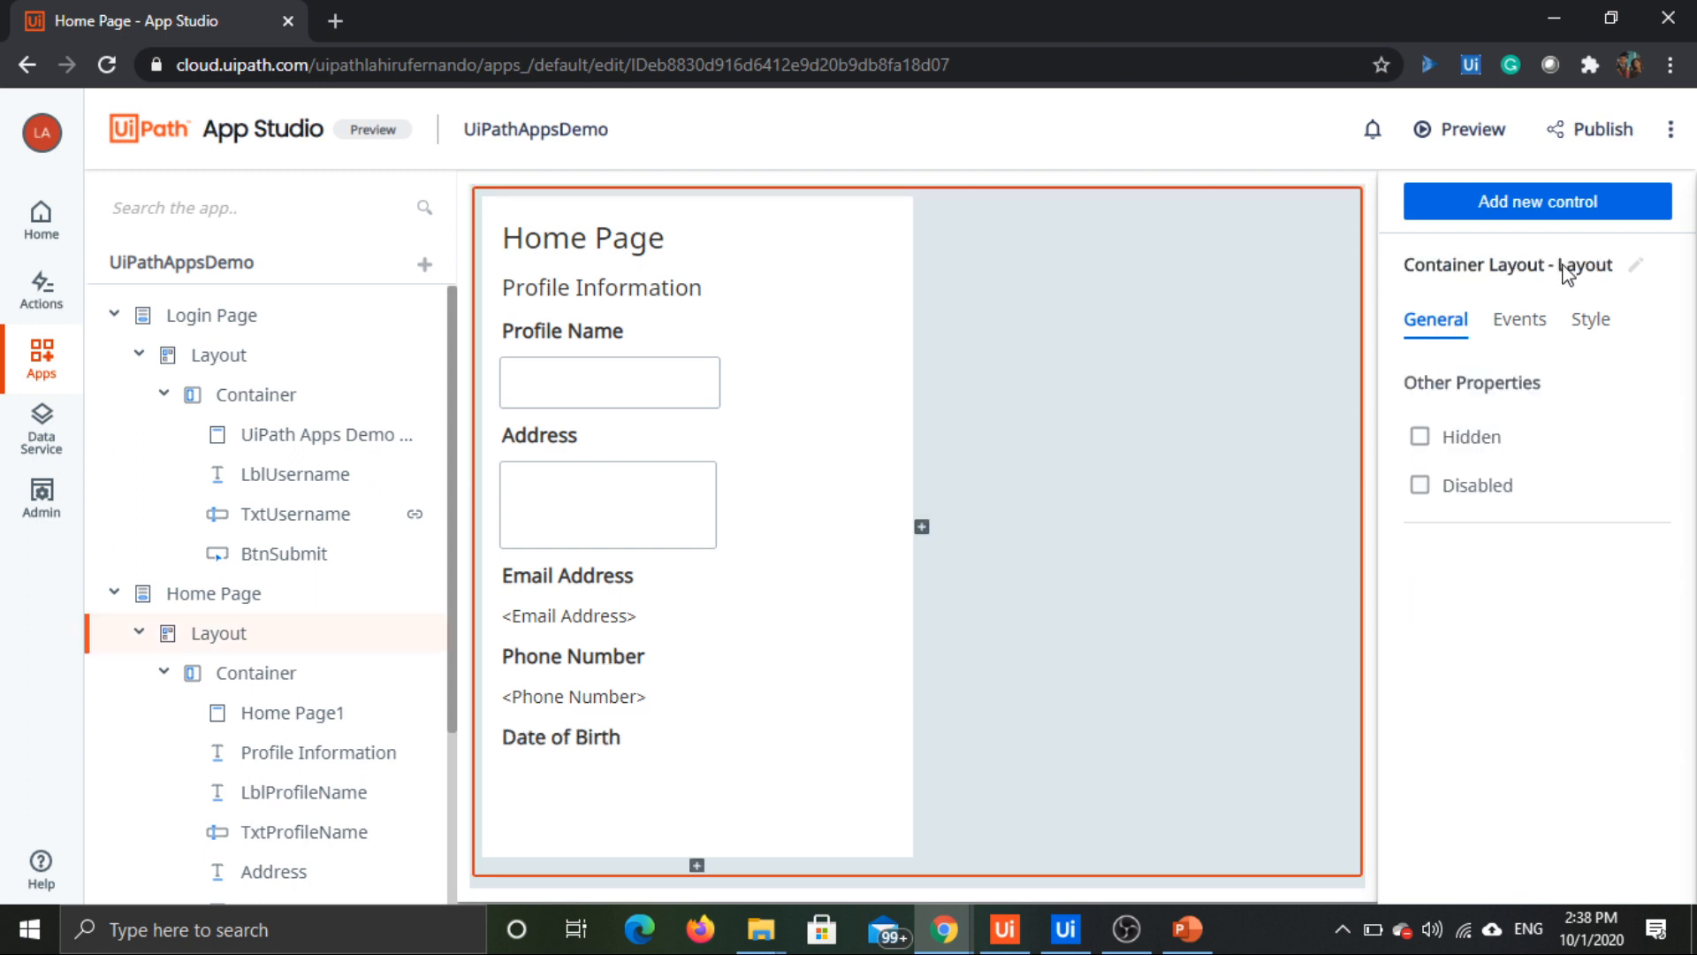
Step: Add a Date Picker control to the Home Page container, directly below the Date of Birth label
left_click(1563, 206)
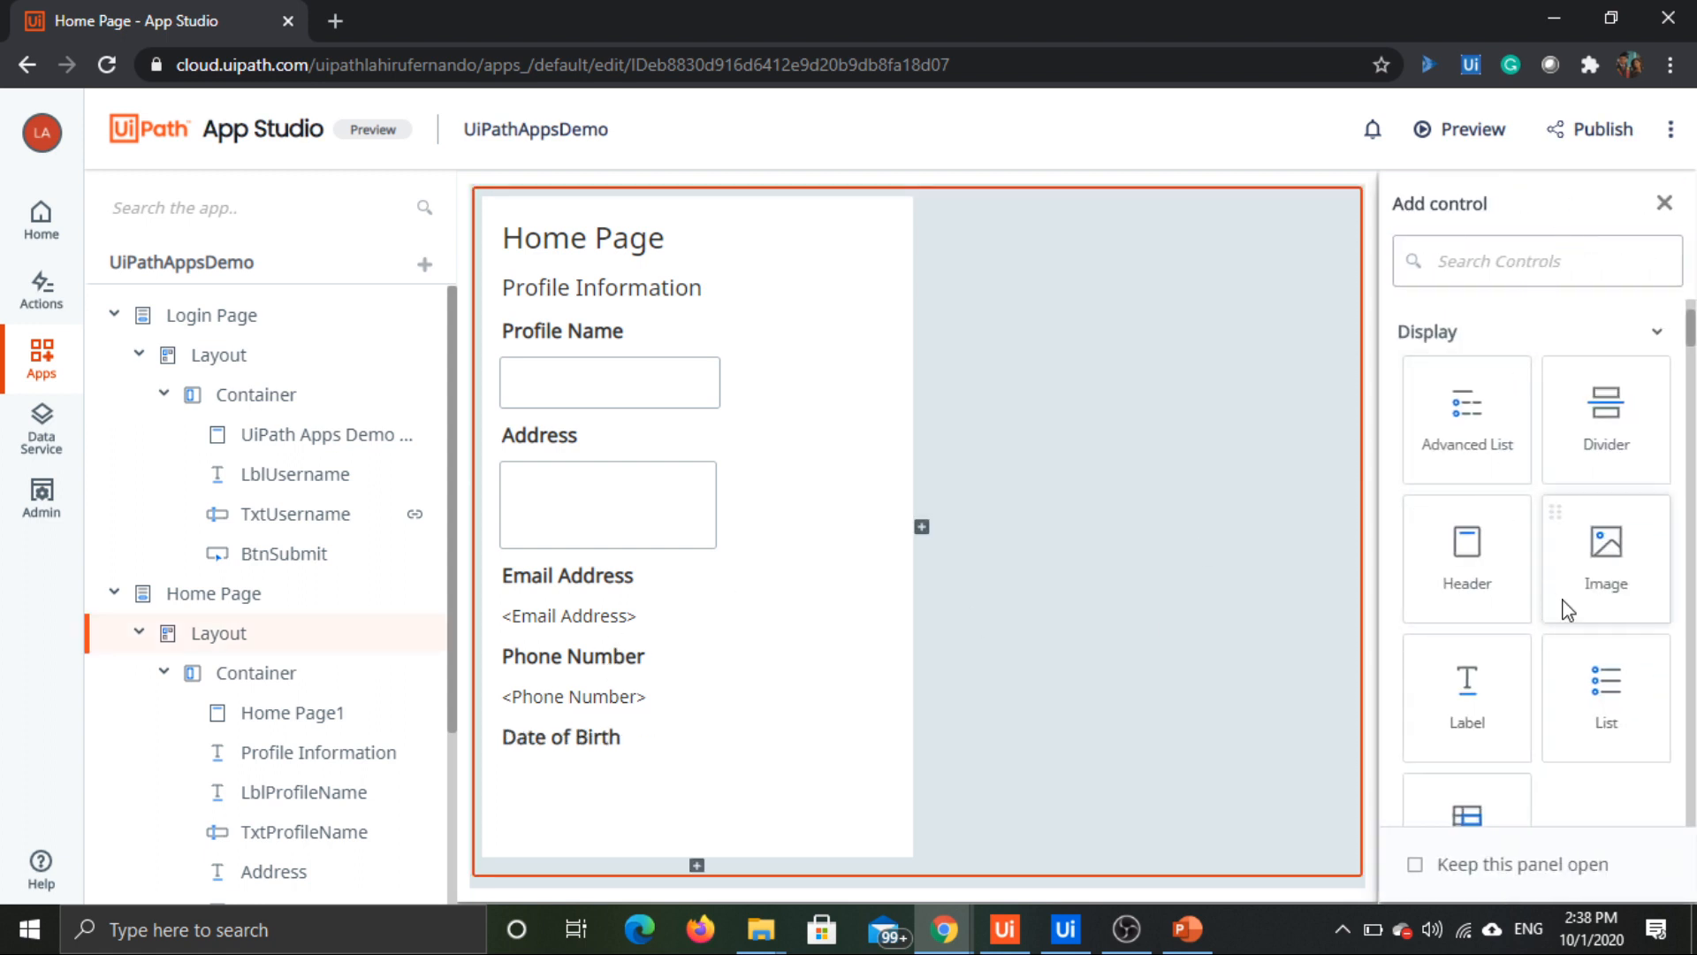
scroll(1574, 437, "down", 3)
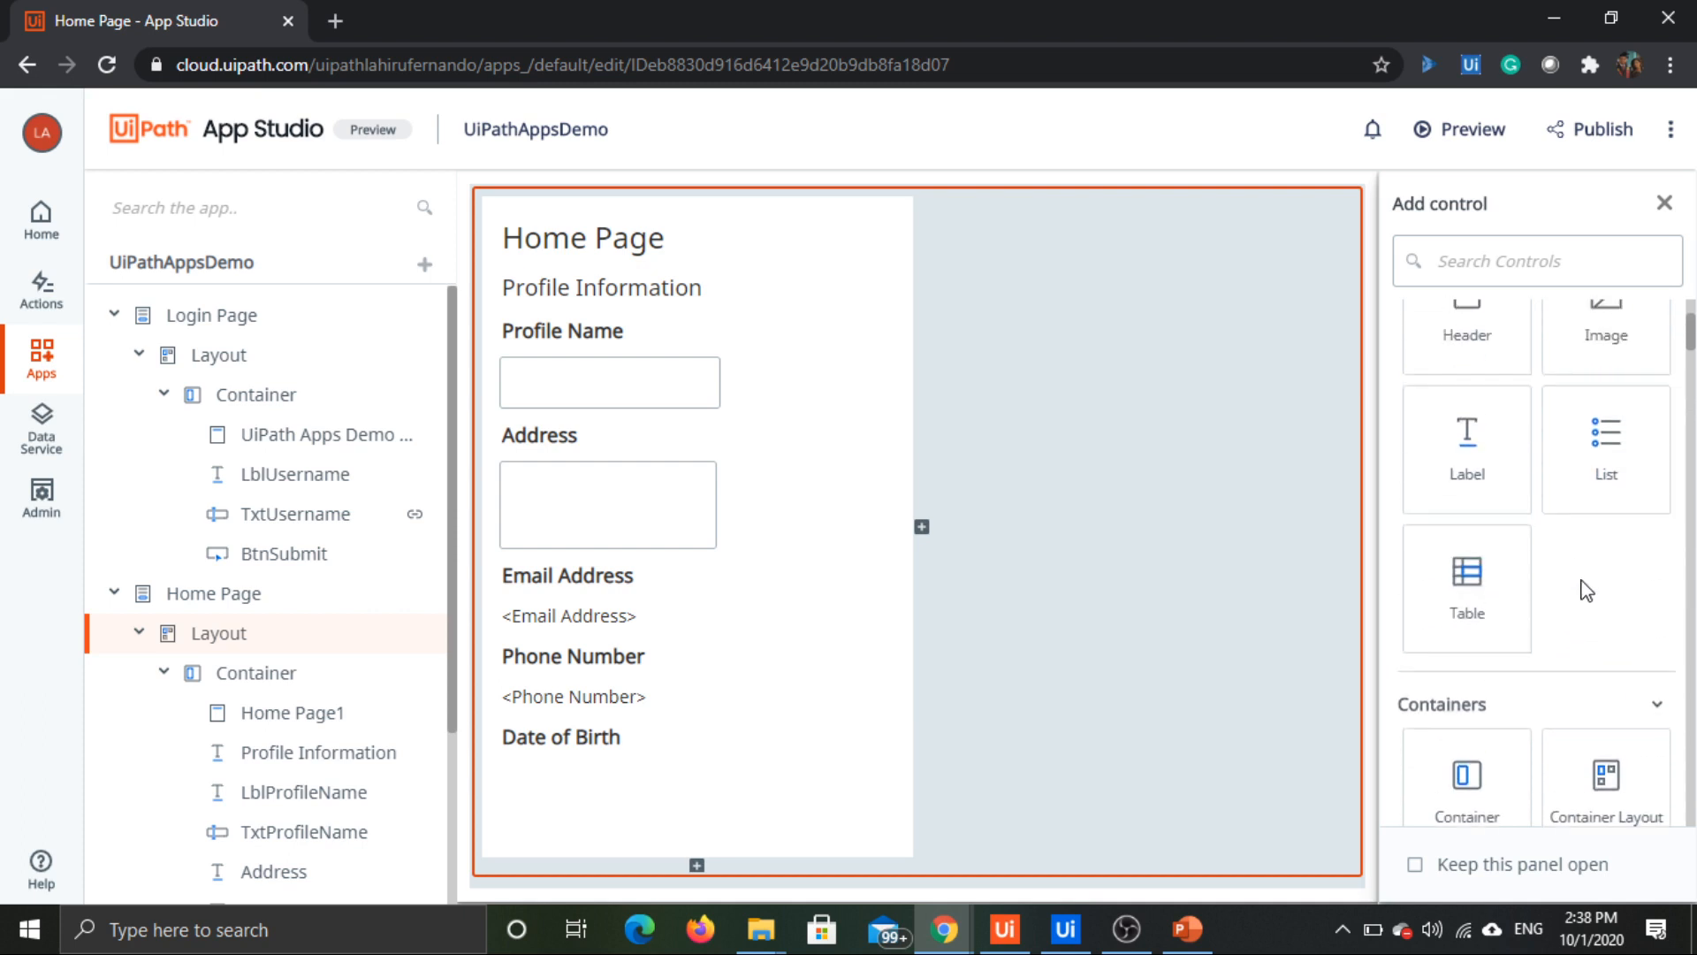
scroll(1587, 591, "down", 2)
scroll(1587, 590, "up", 9)
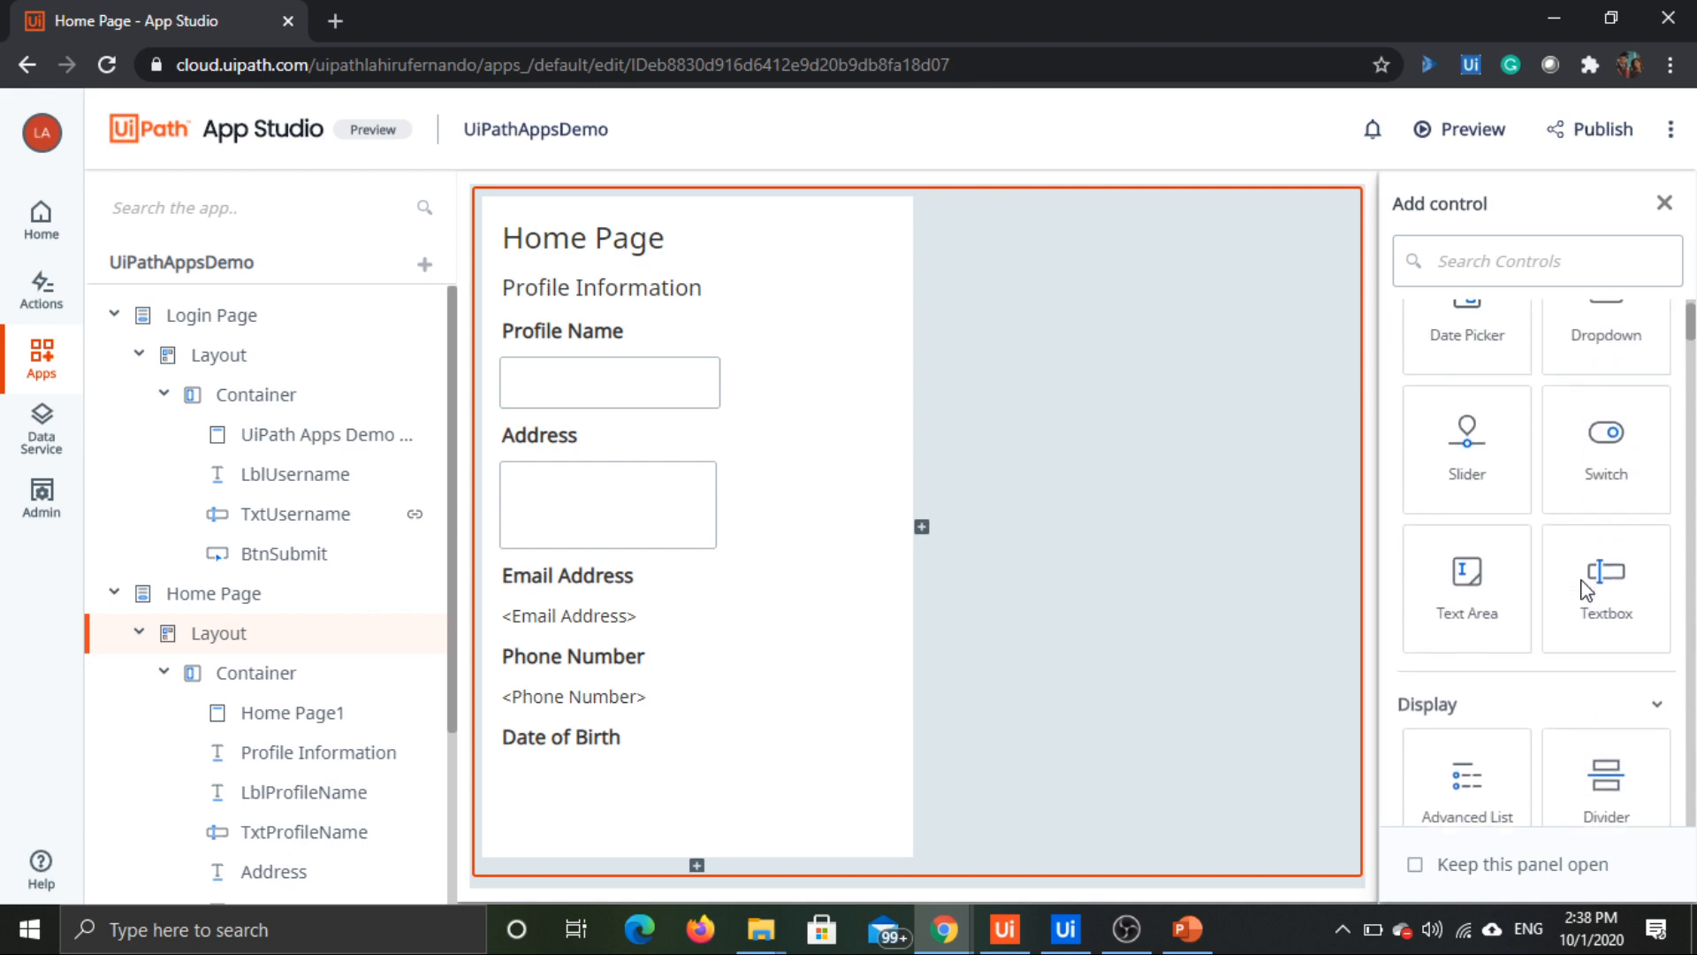
scroll(1584, 588, "up", 3)
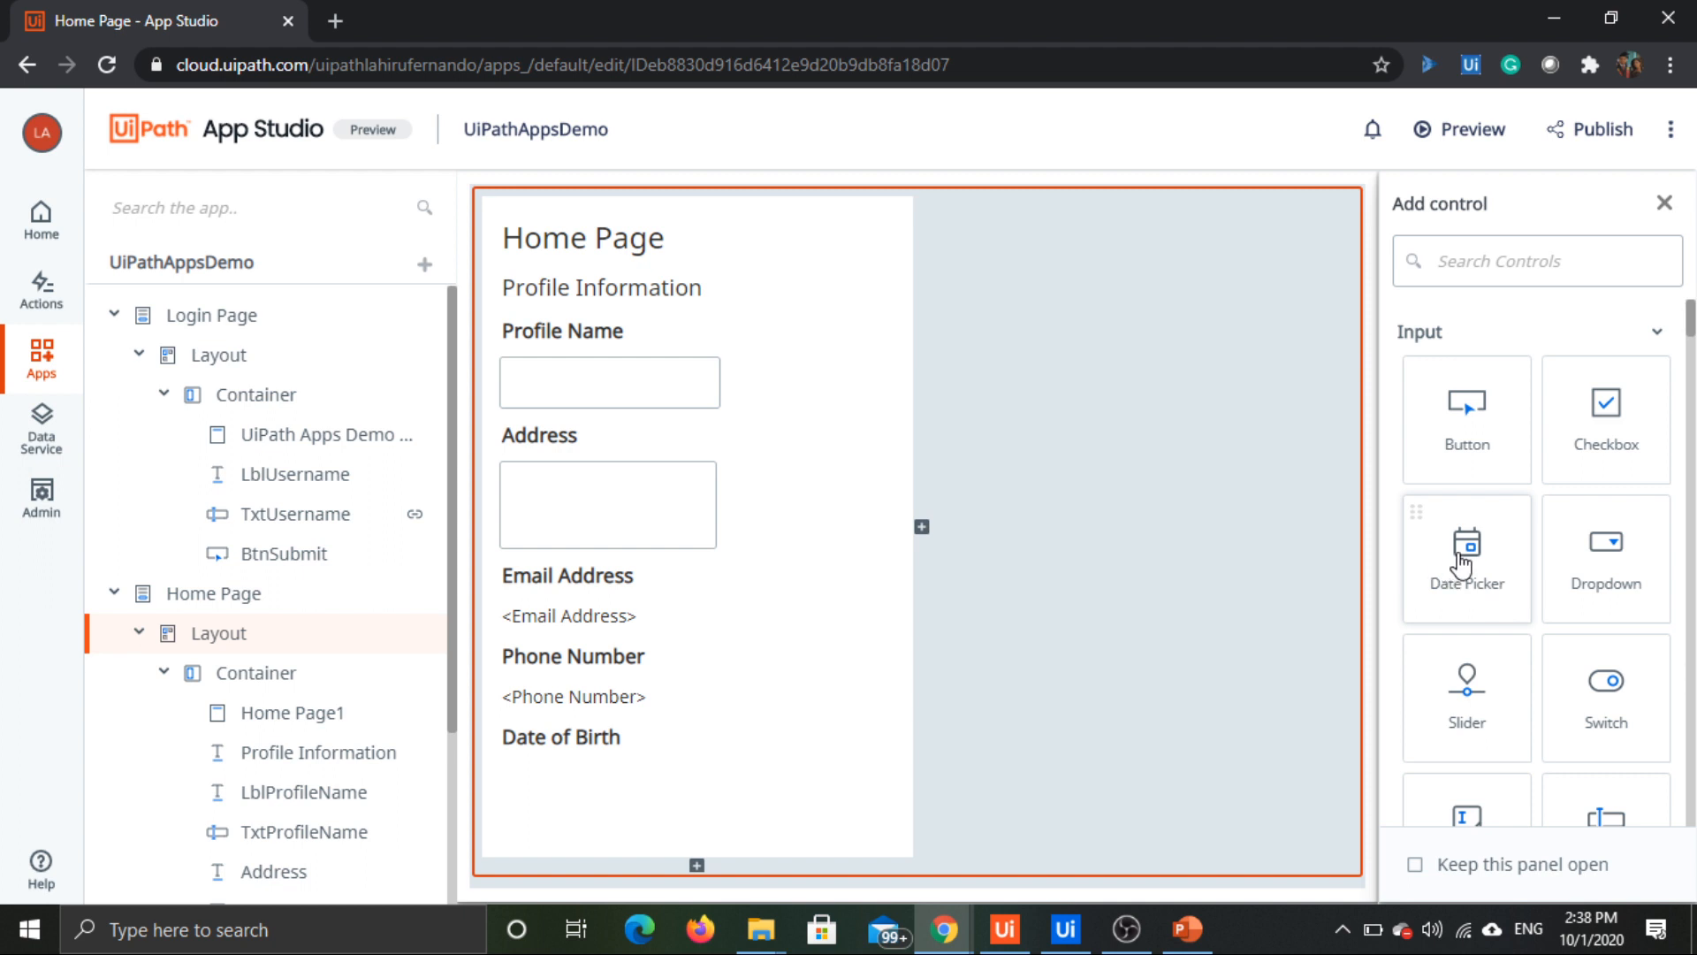
left_click_drag(1450, 556, 534, 769)
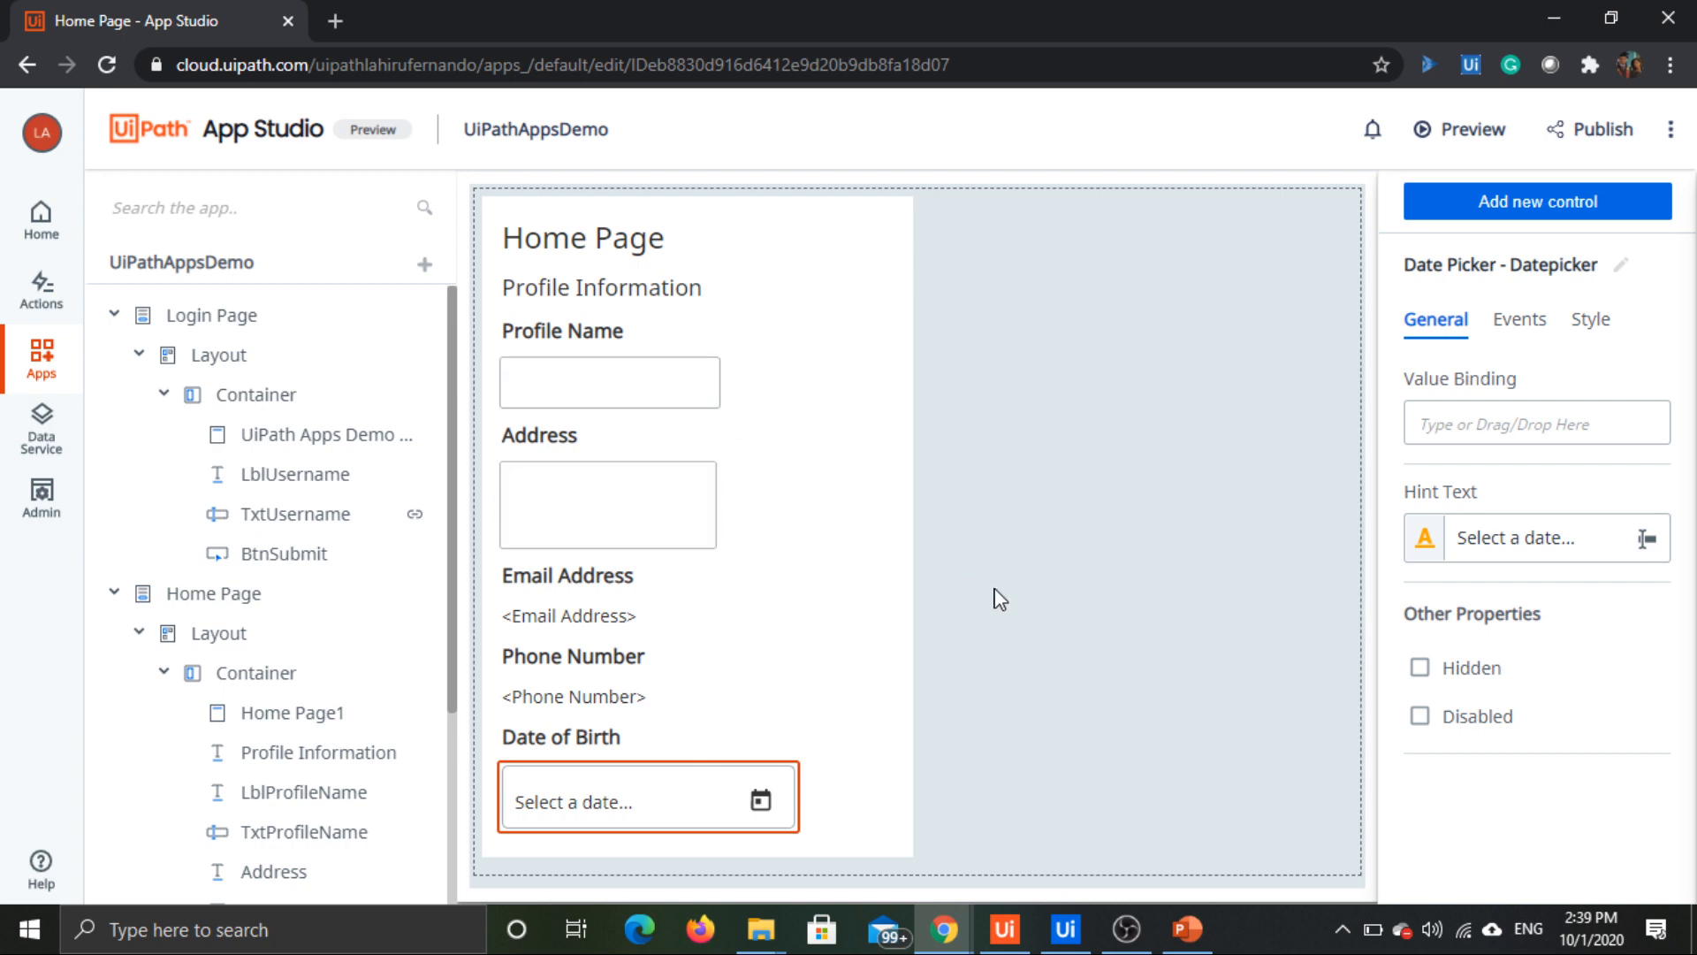
left_click(1155, 407)
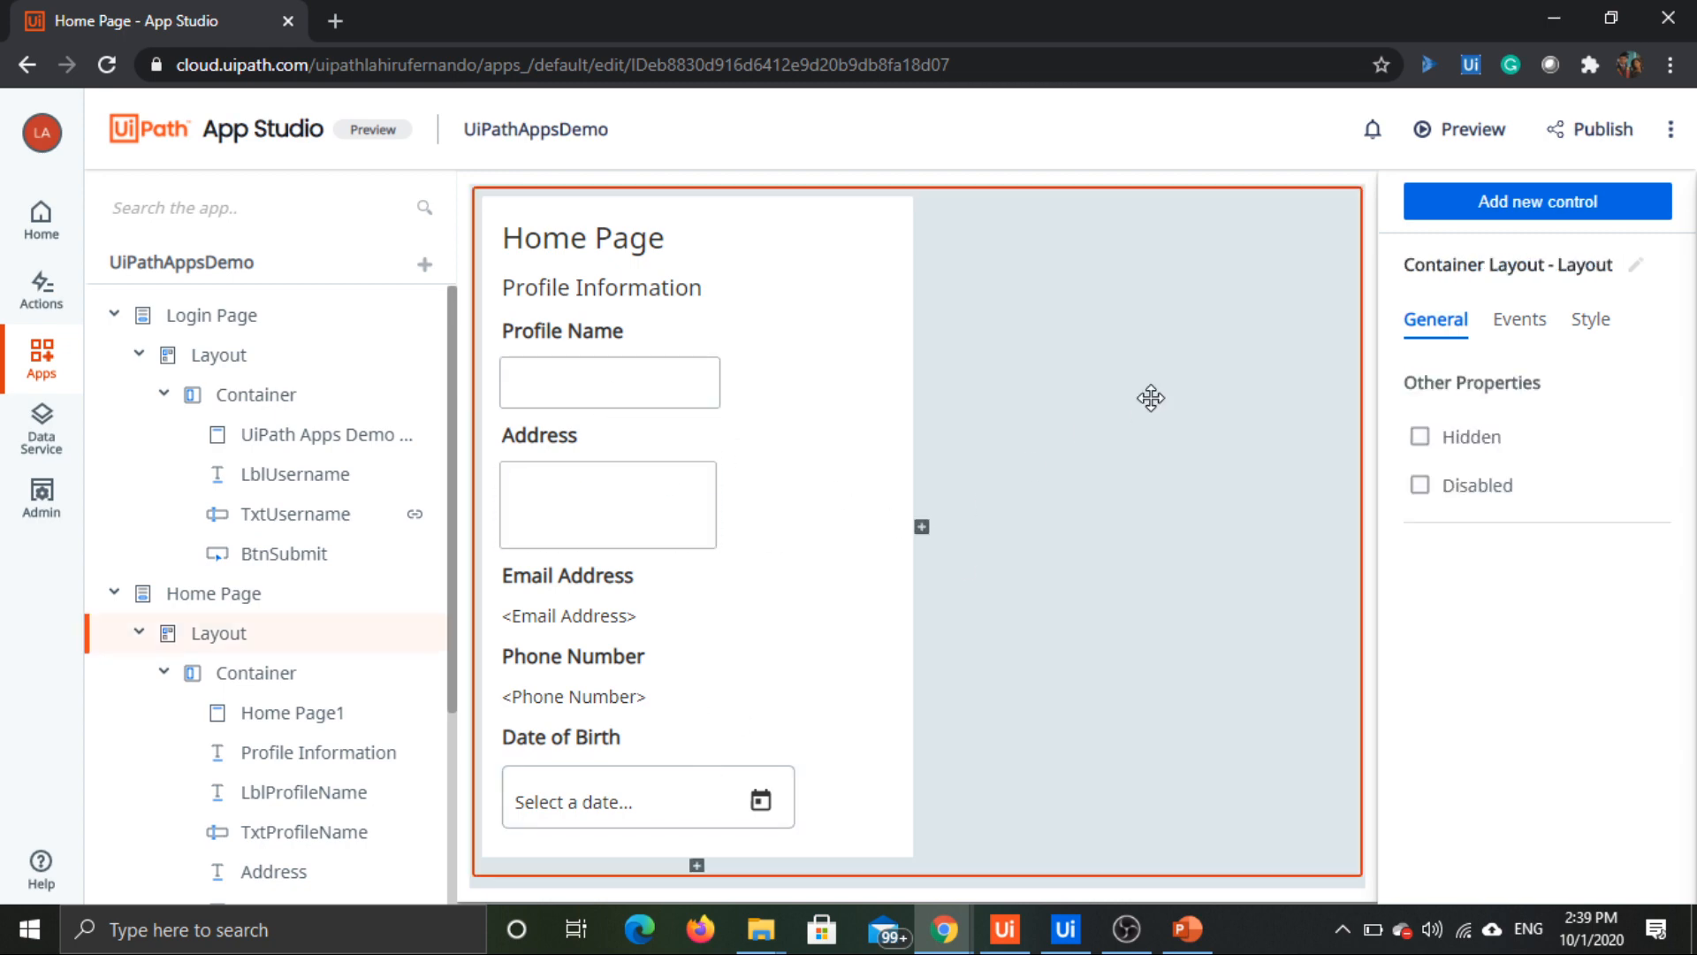
left_click(709, 776)
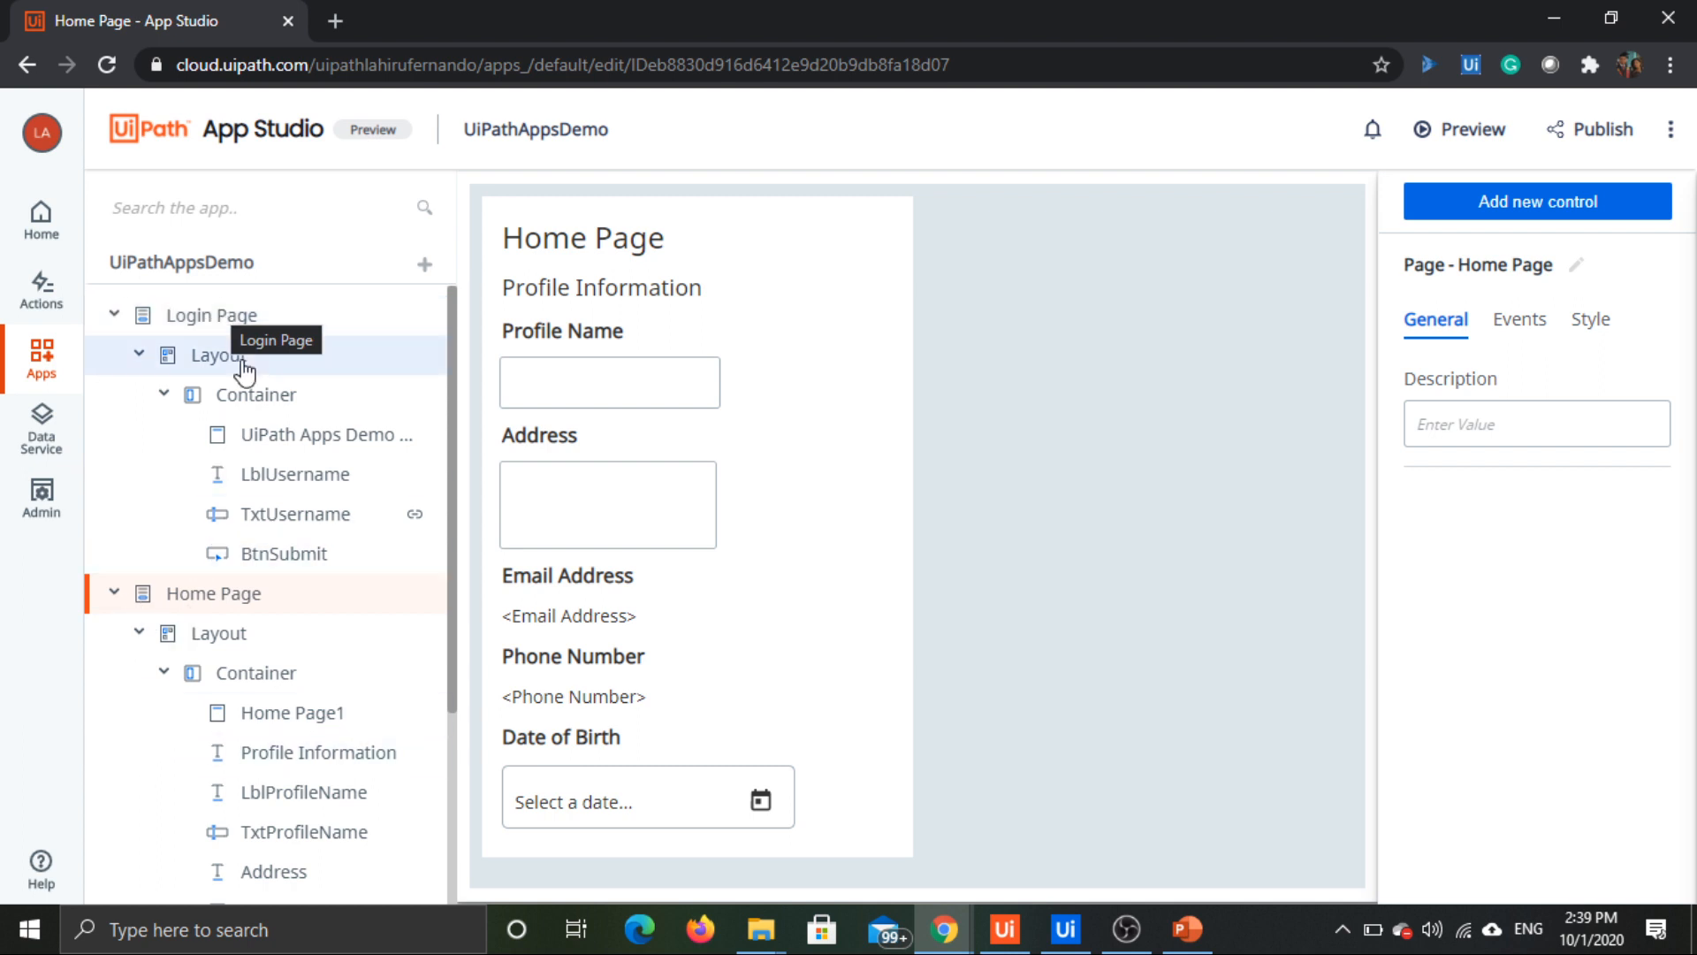
Step: Preview the app to examine the Login Page, and return to the App Studio editor
left_click(1474, 134)
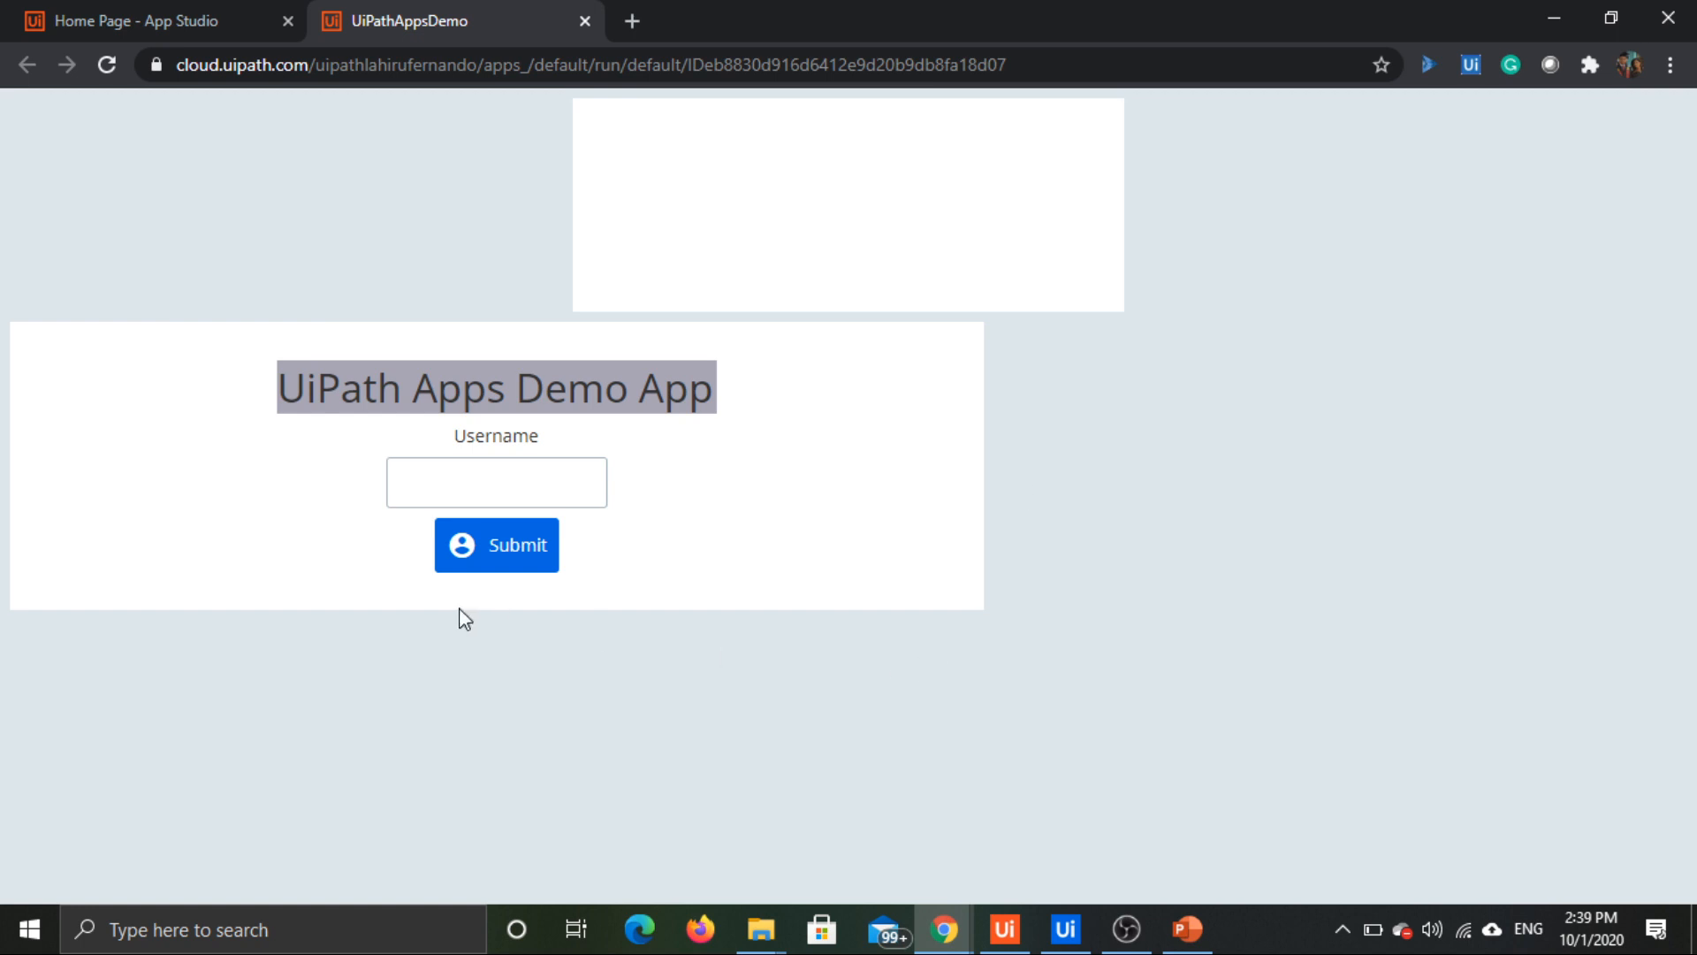
left_click(504, 484)
left_click(152, 10)
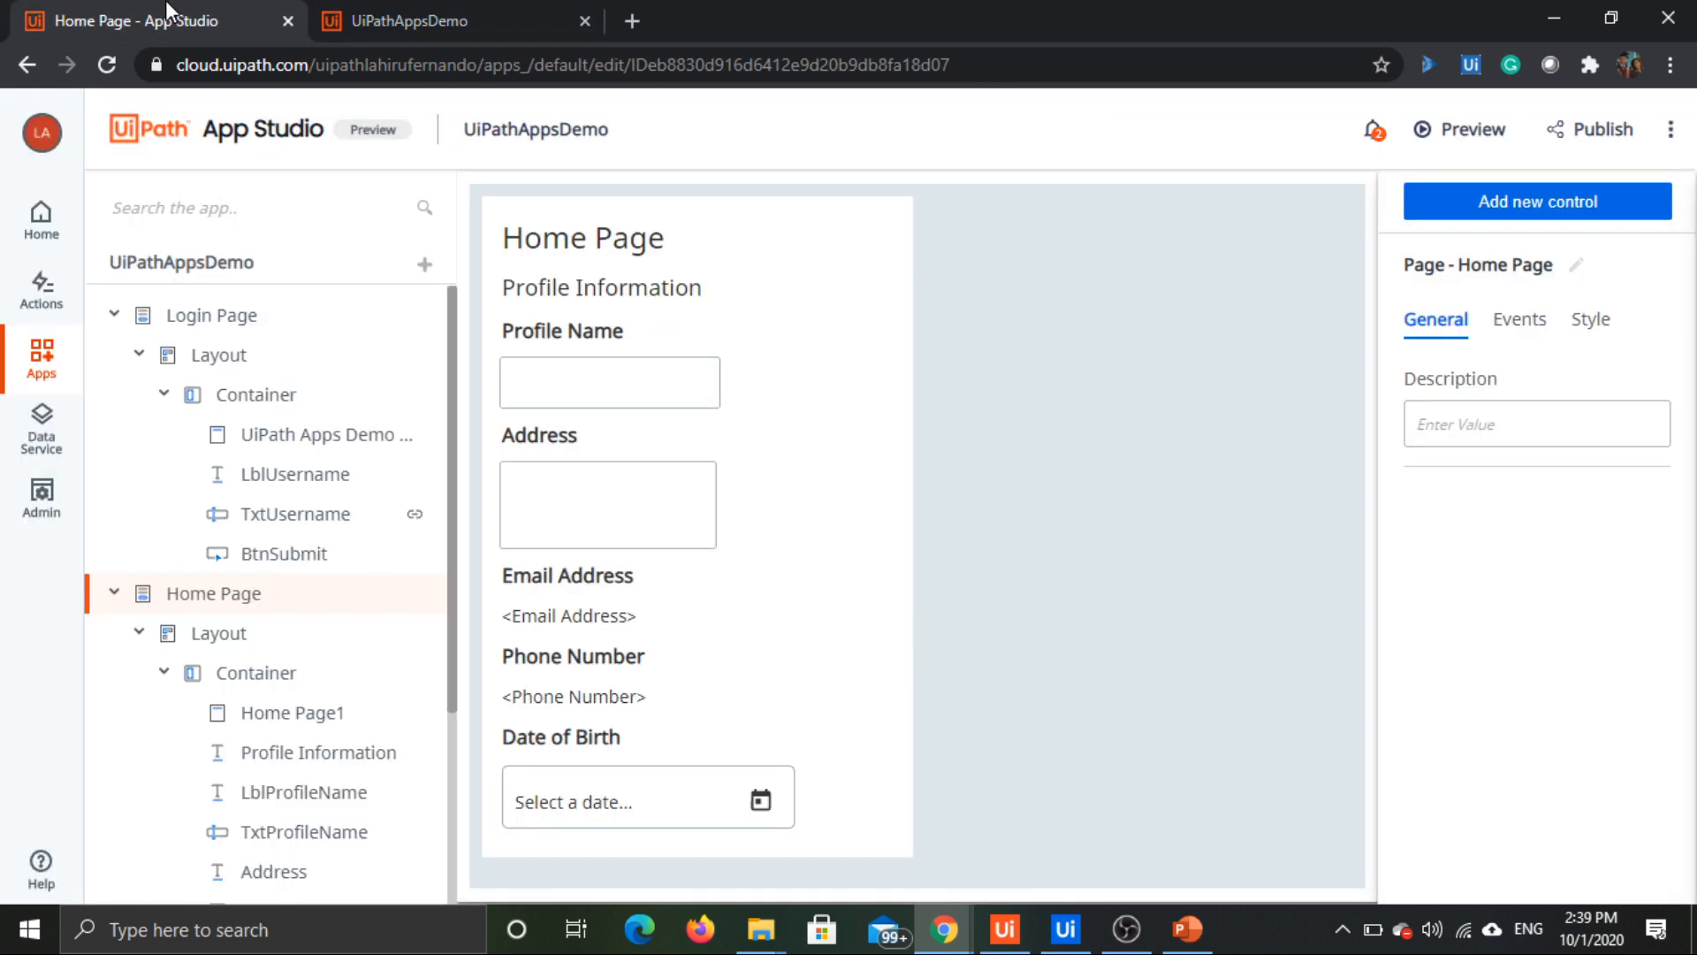
Step: Open the Login Page and increase the height of the container holding its header, username box and Submit button
left_click(292, 327)
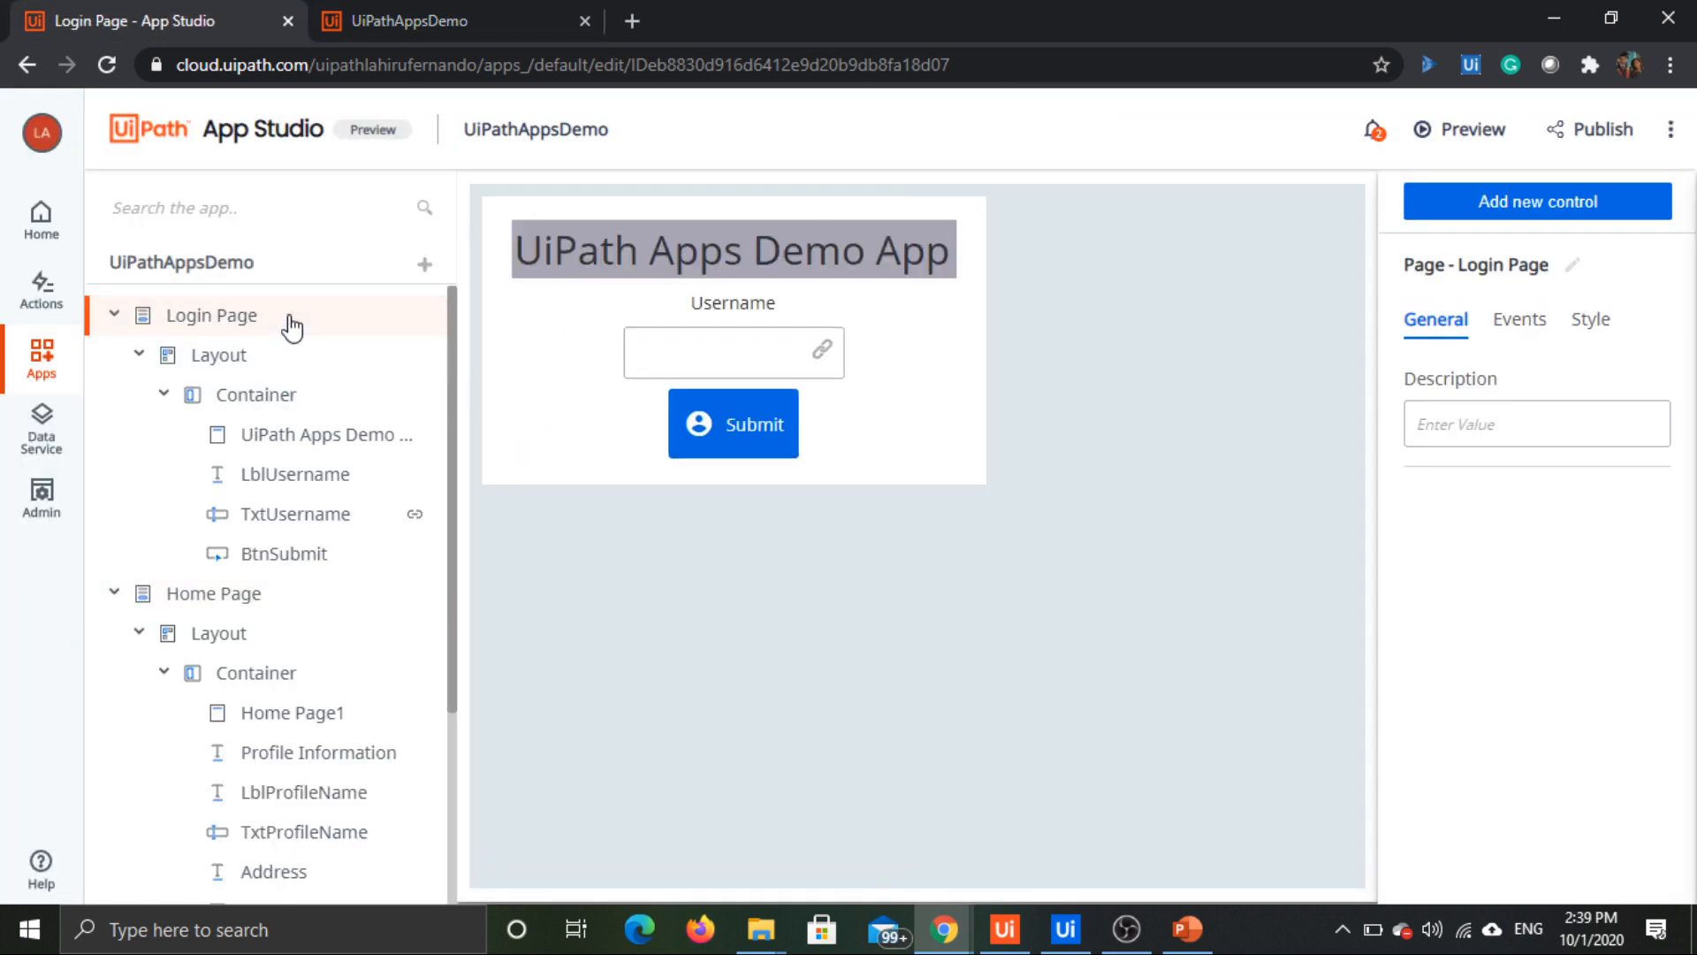
left_click(844, 265)
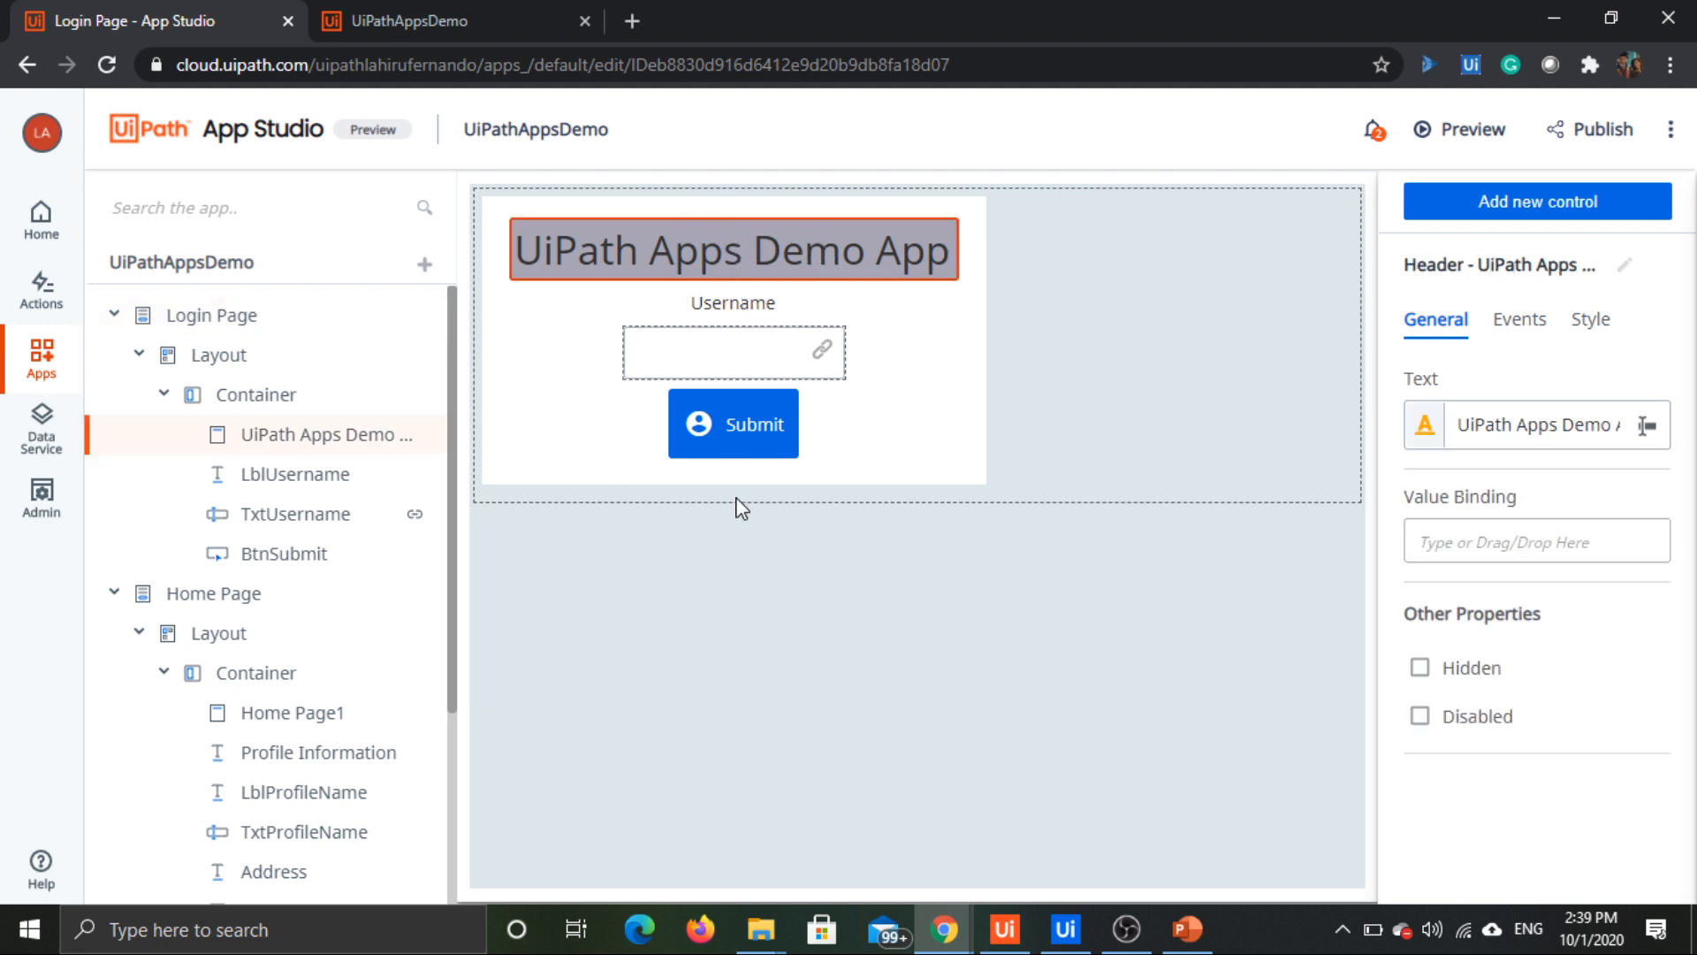
left_click(964, 467)
left_click(906, 475)
left_click(875, 485)
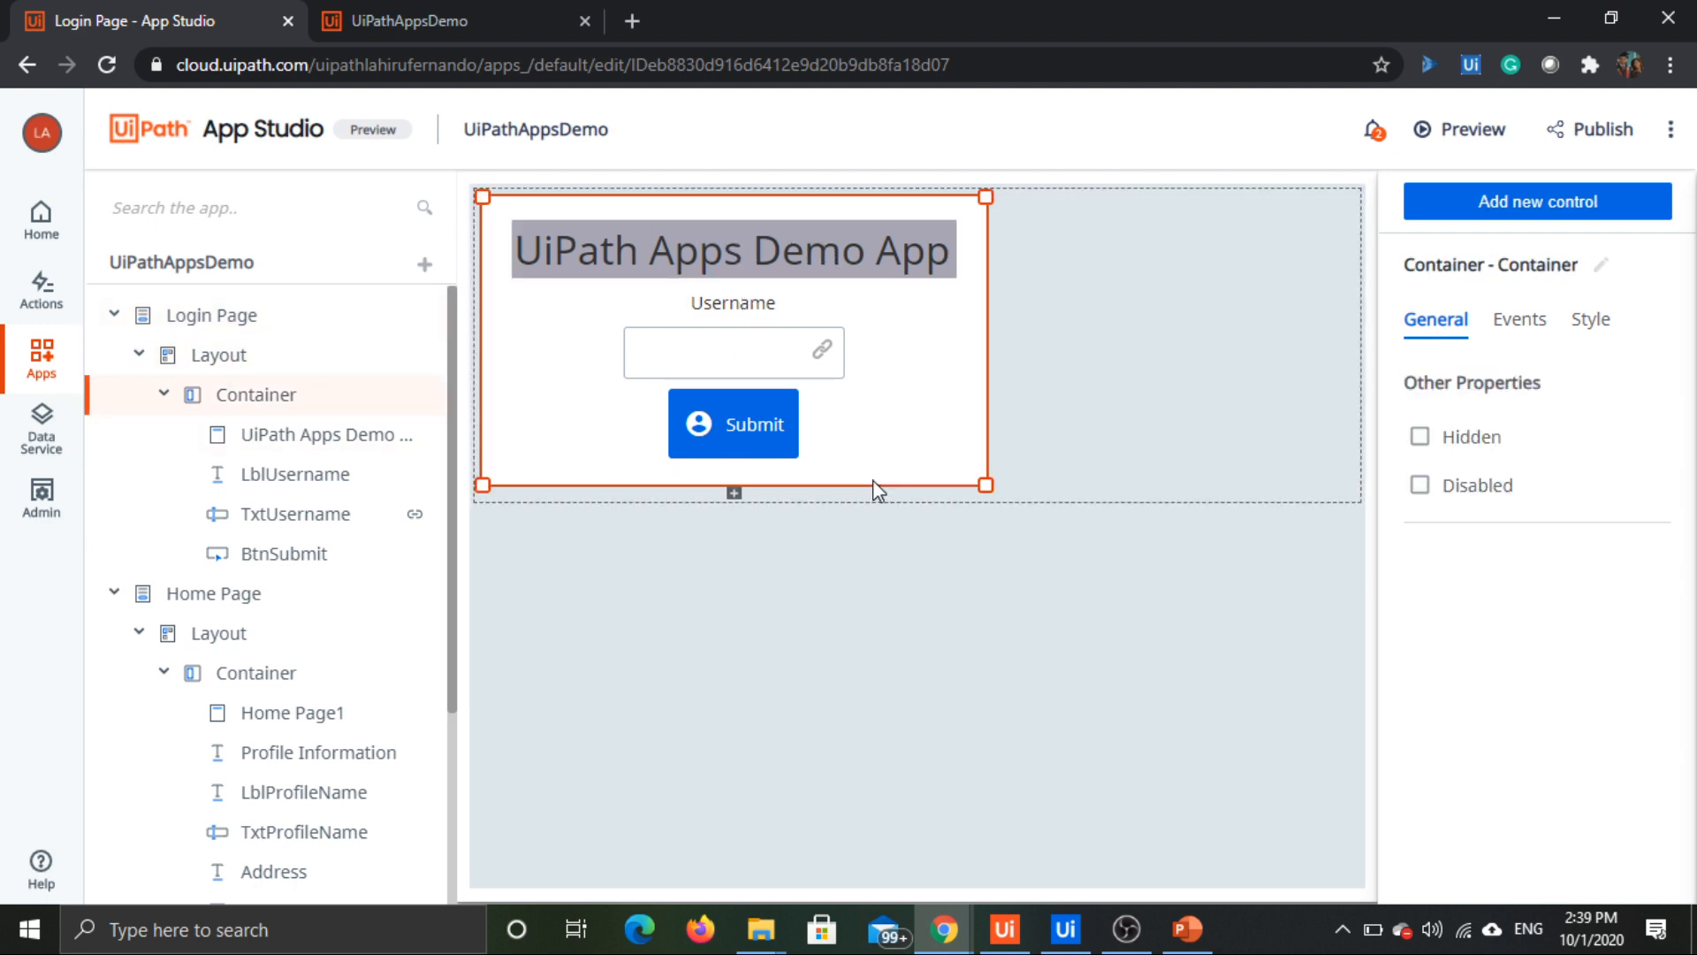
left_click_drag(983, 485, 985, 559)
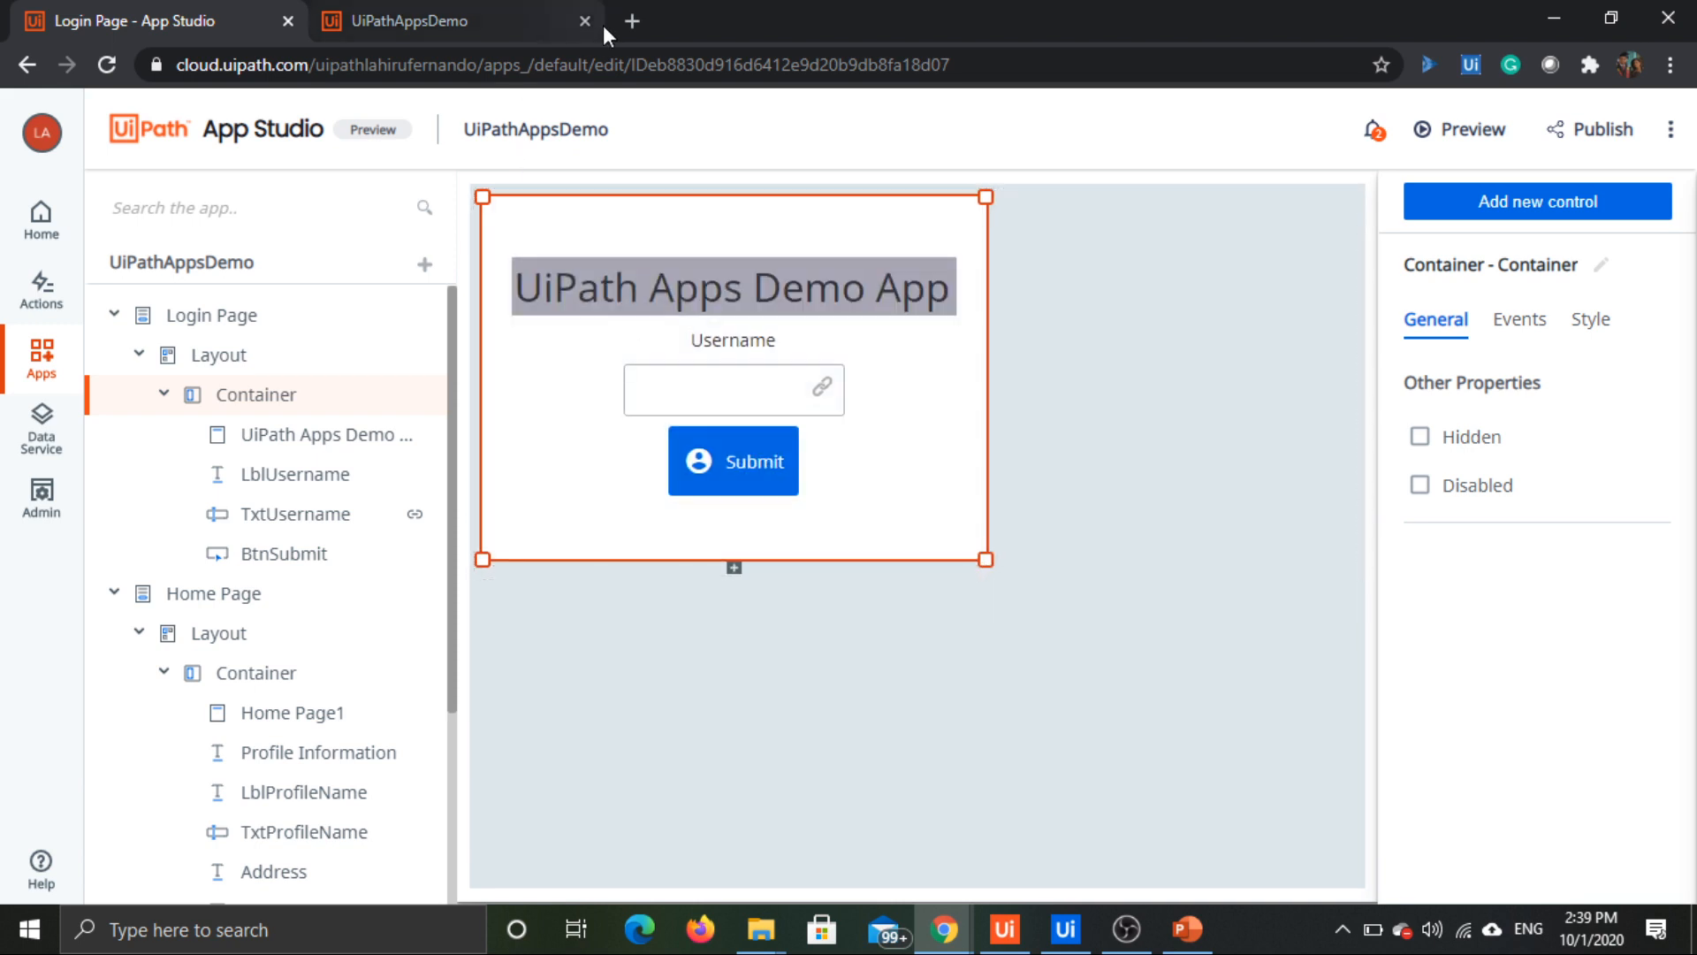
Step: Close the old preview, preview the app again and test the Login Page by submitting the username "dgsdvsdf"
left_click(532, 19)
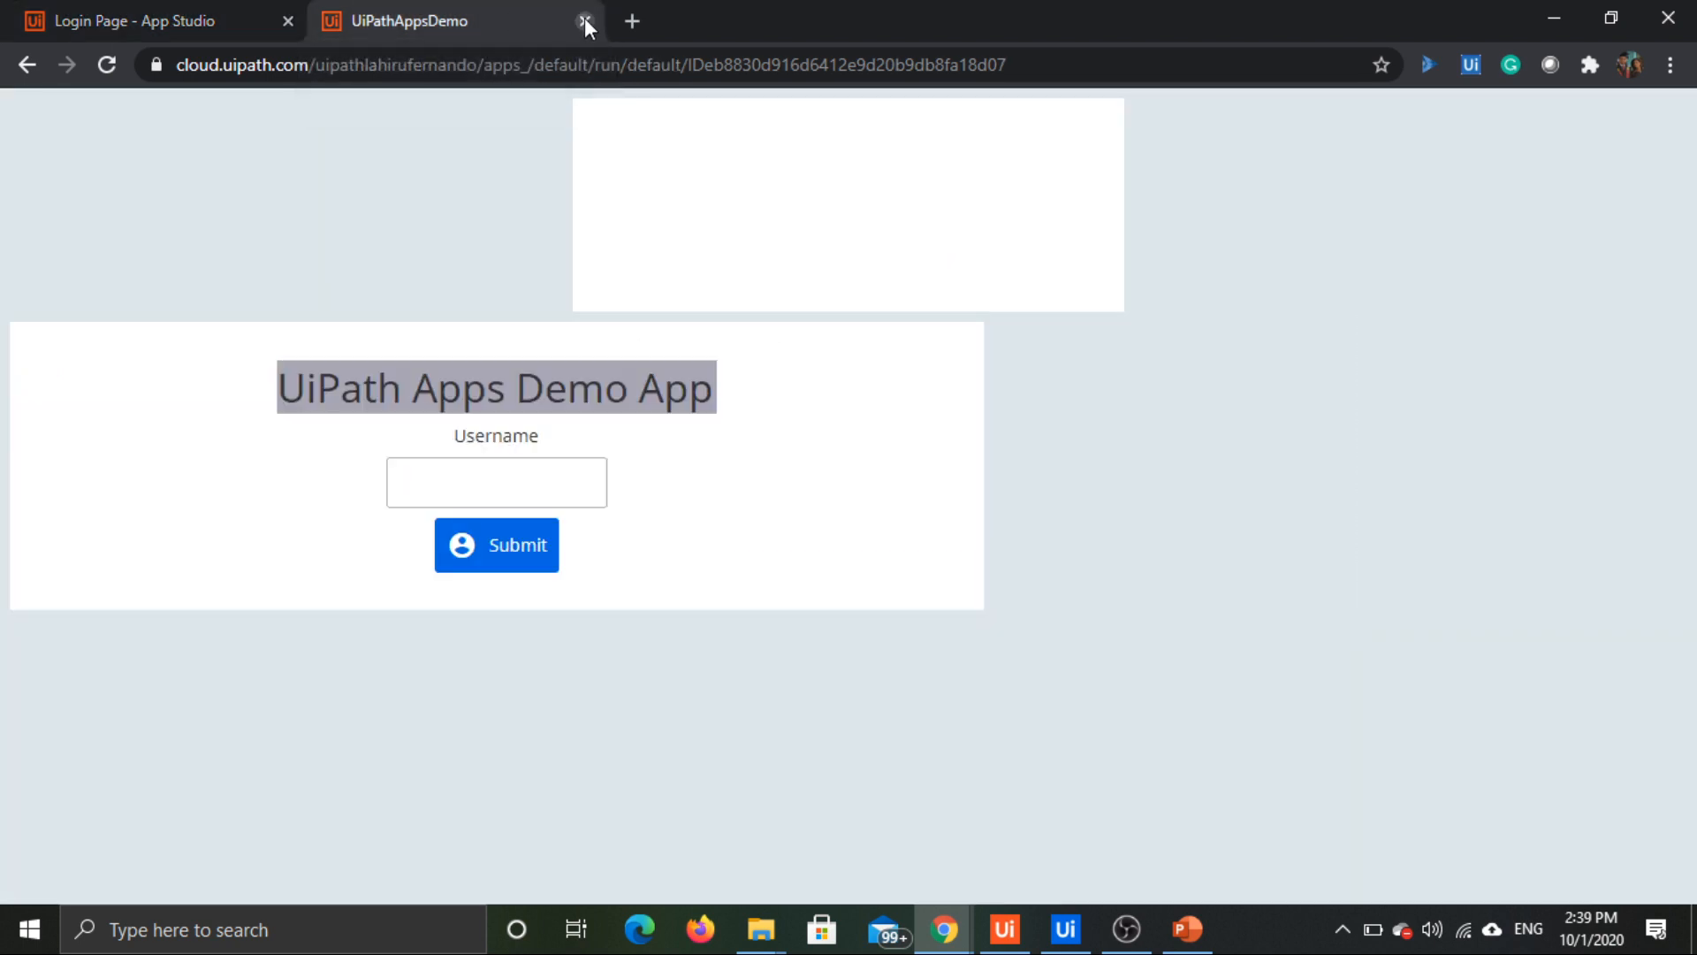
left_click(581, 20)
left_click(1489, 135)
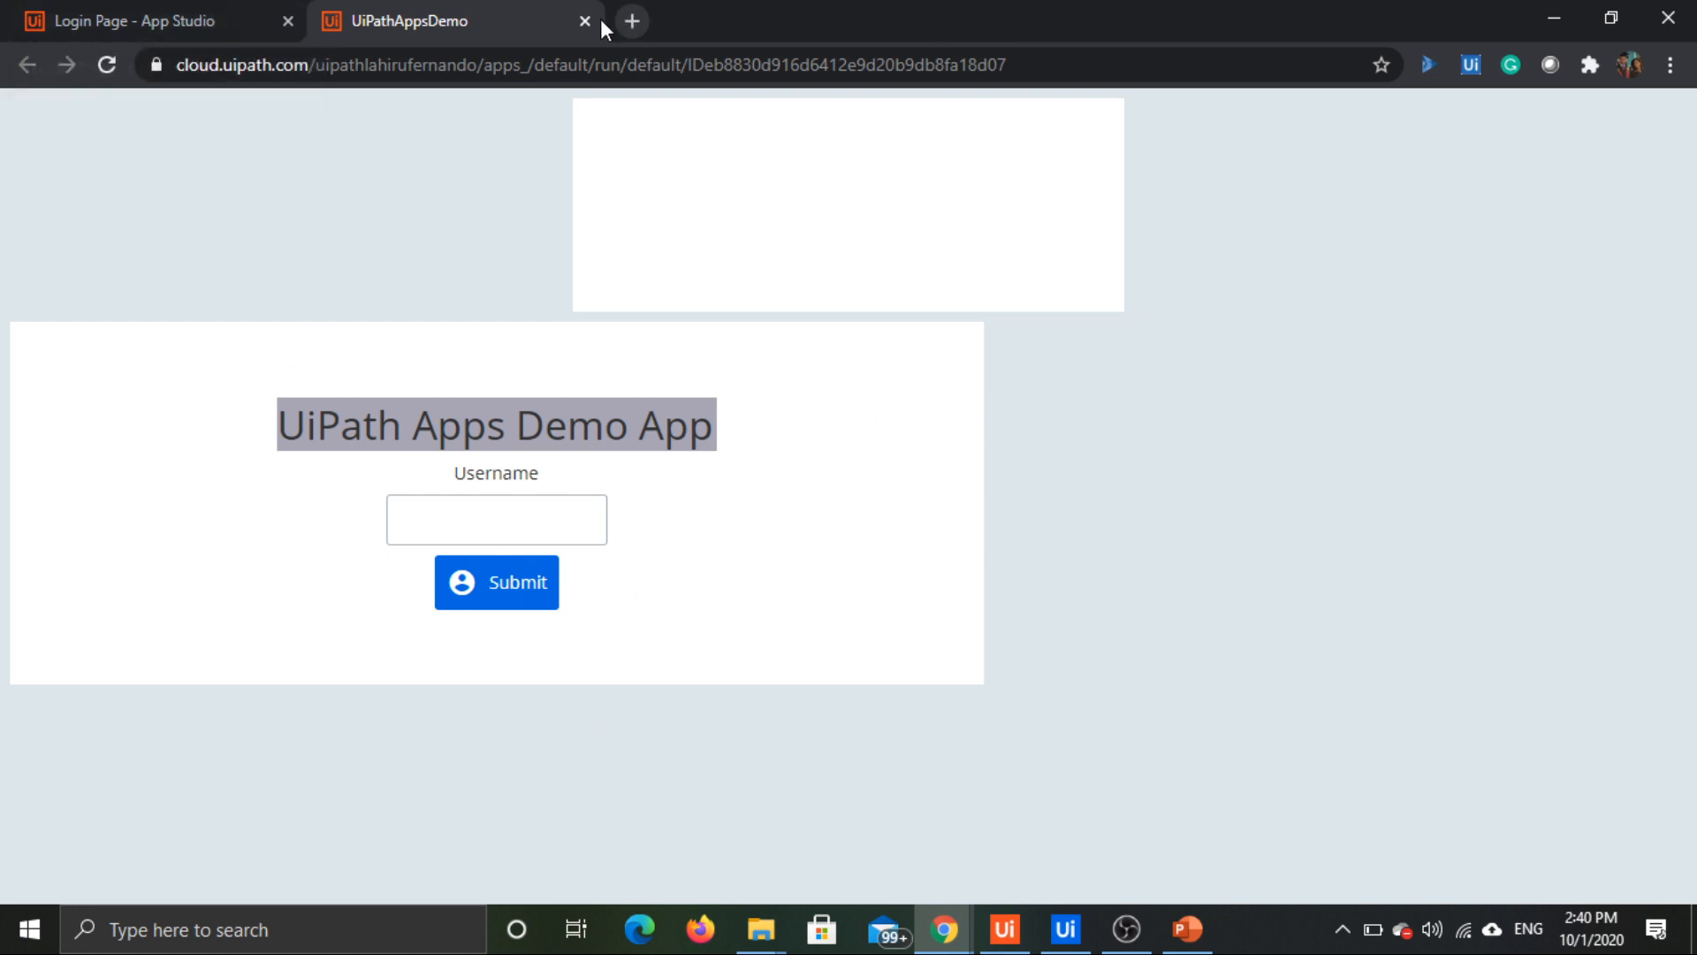
left_click(527, 523)
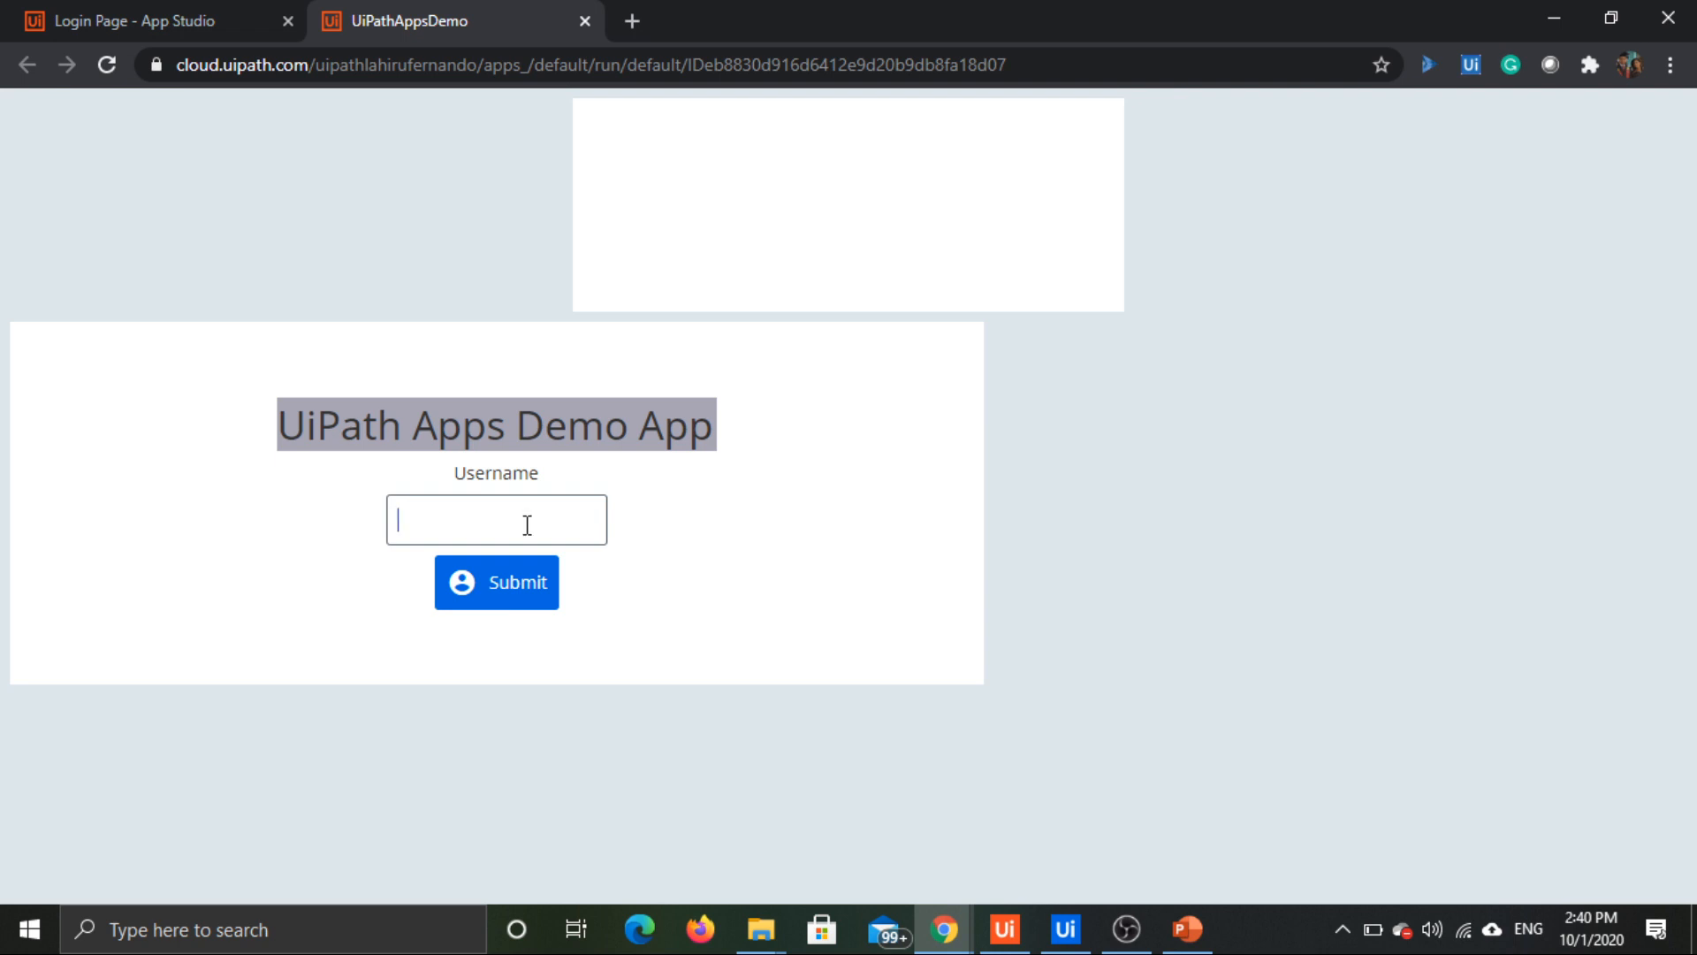
type("dgsdvsdf")
left_click(512, 586)
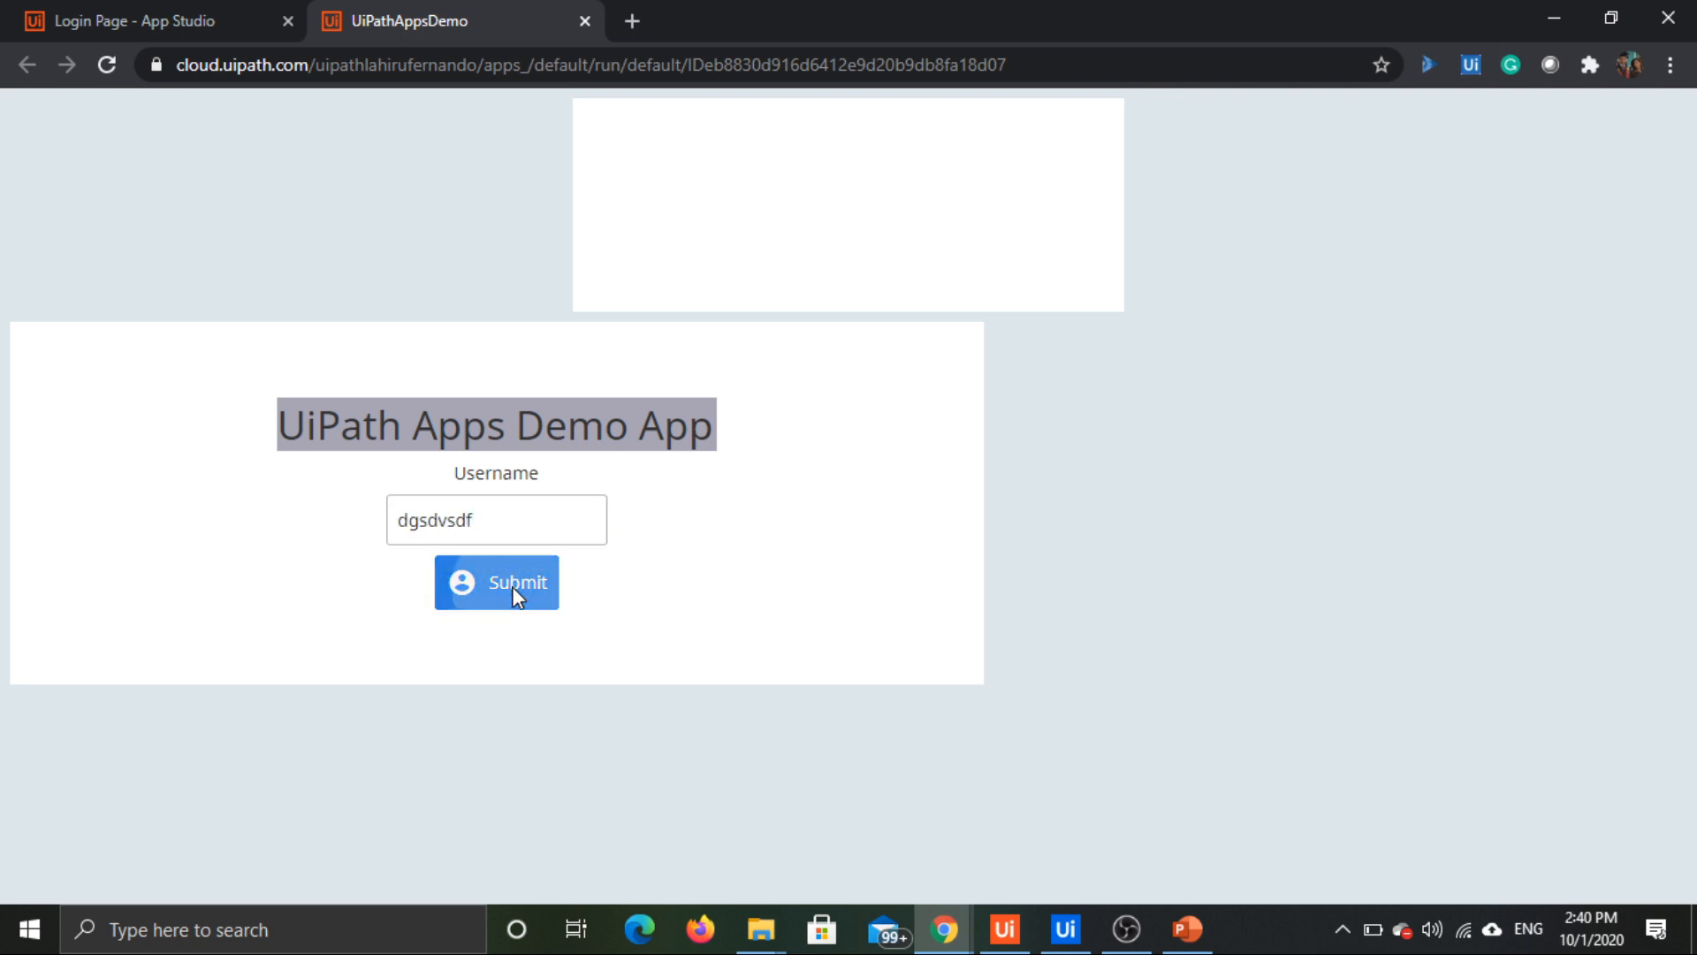
left_click(517, 522)
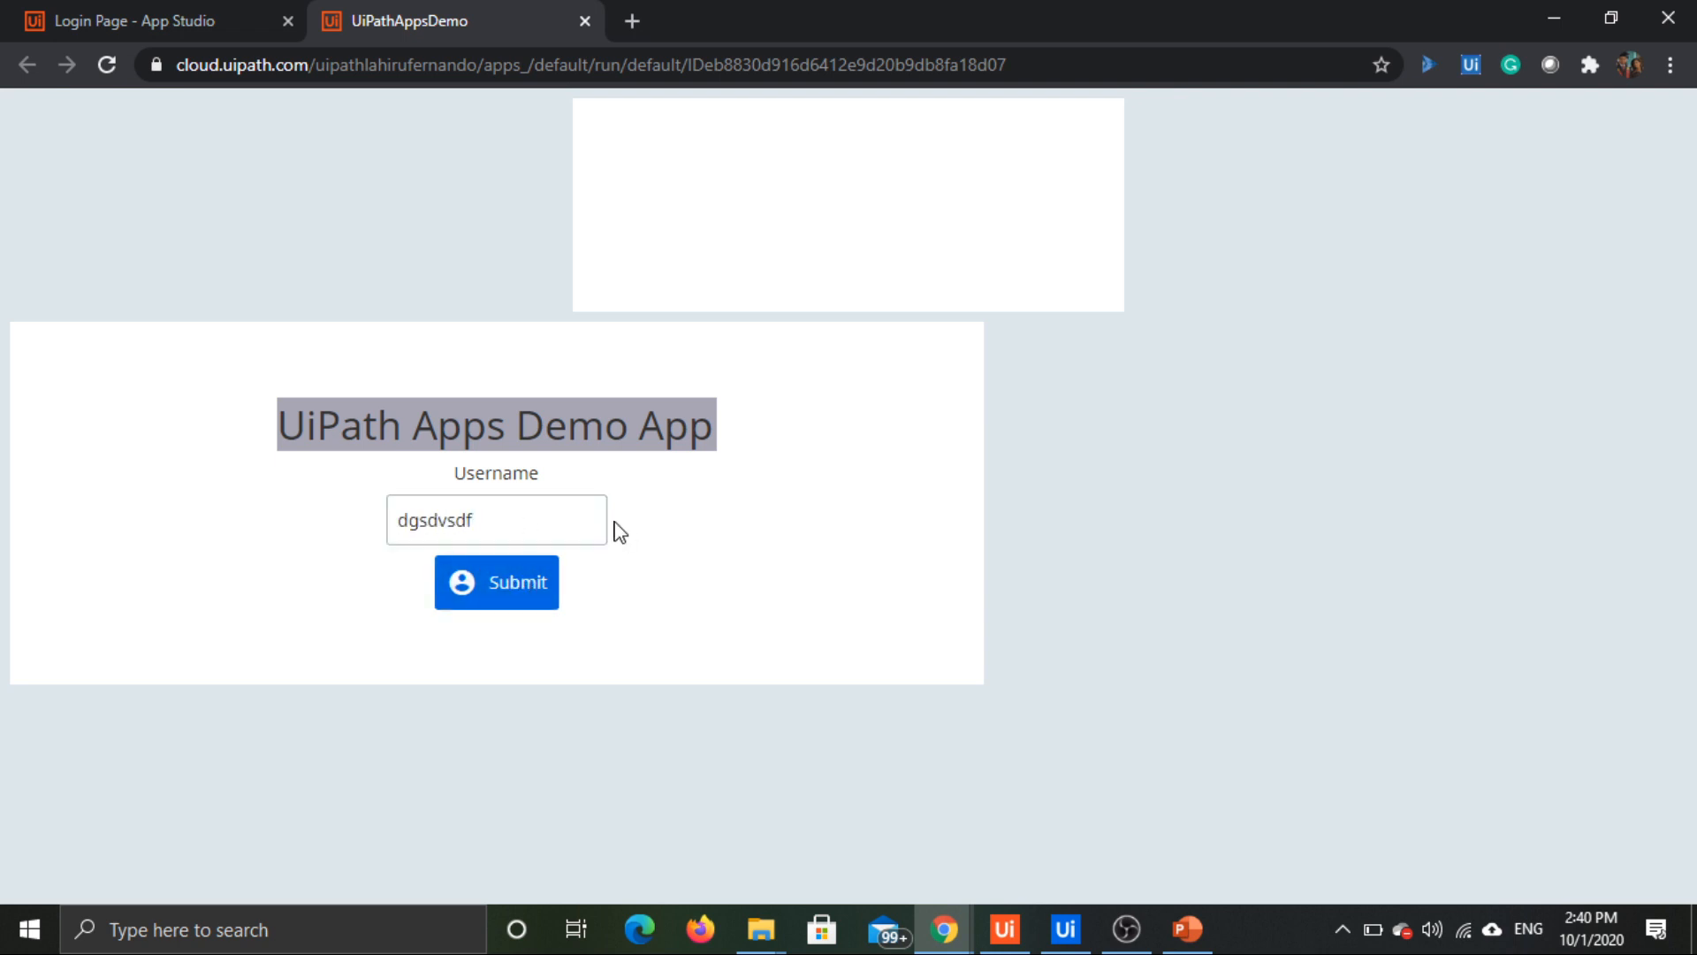
left_click(585, 19)
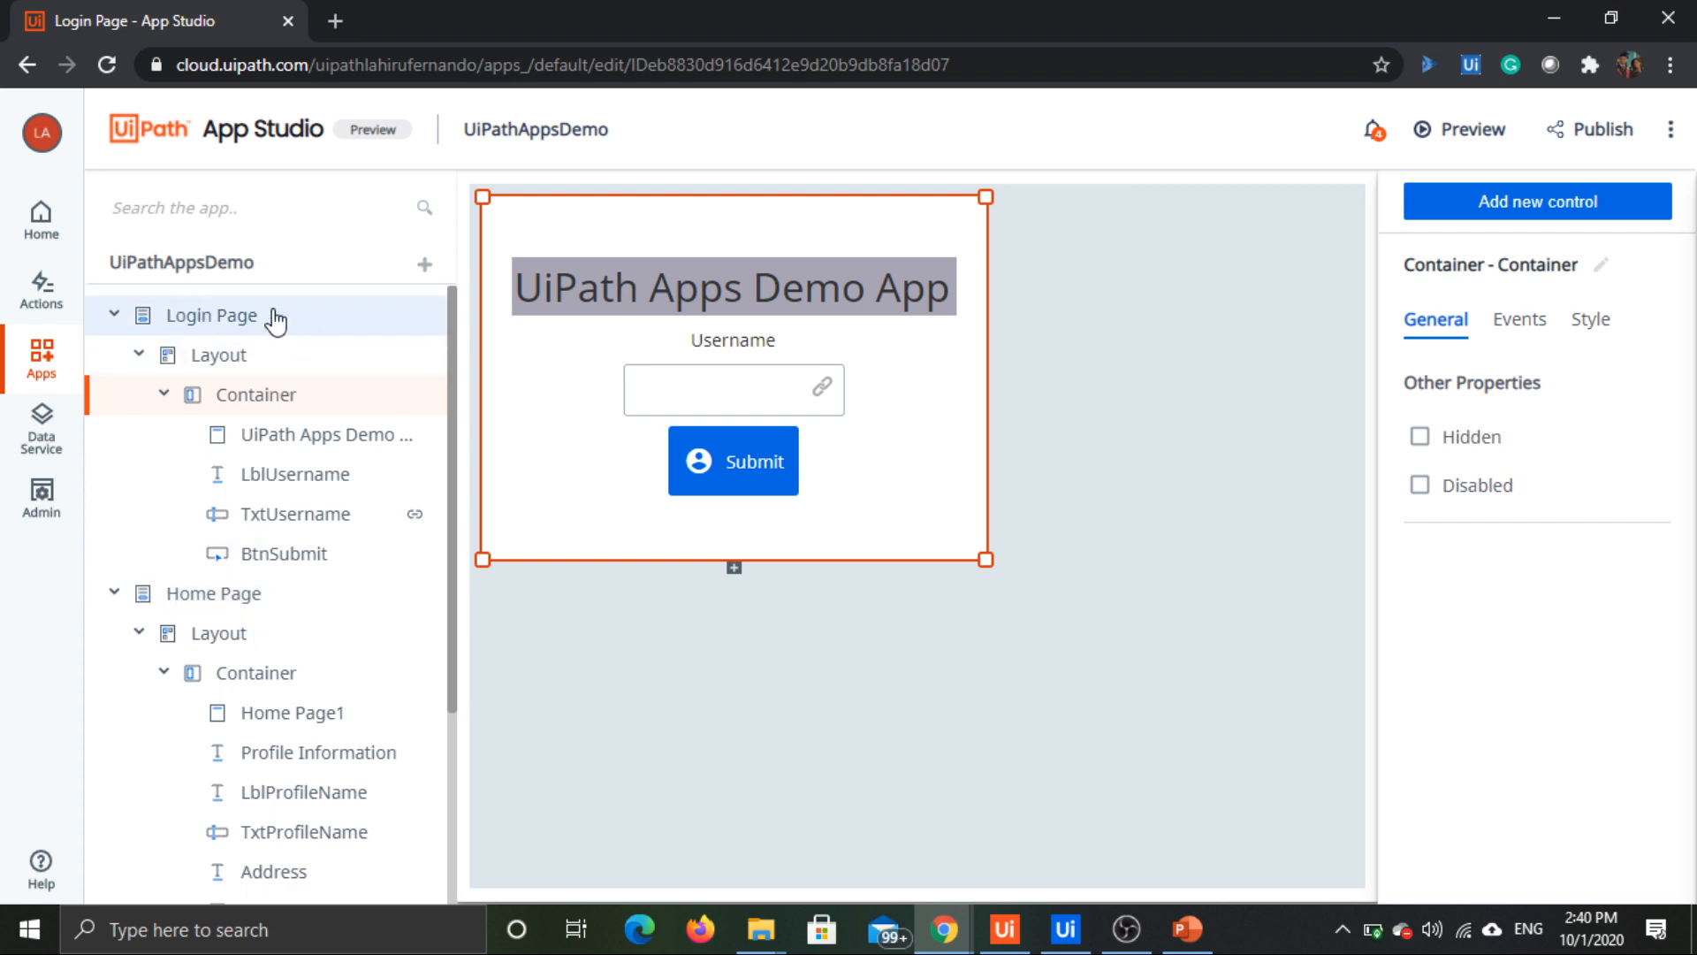
Step: Set the Home Page as the app's start page and preview the app
right_click(188, 599)
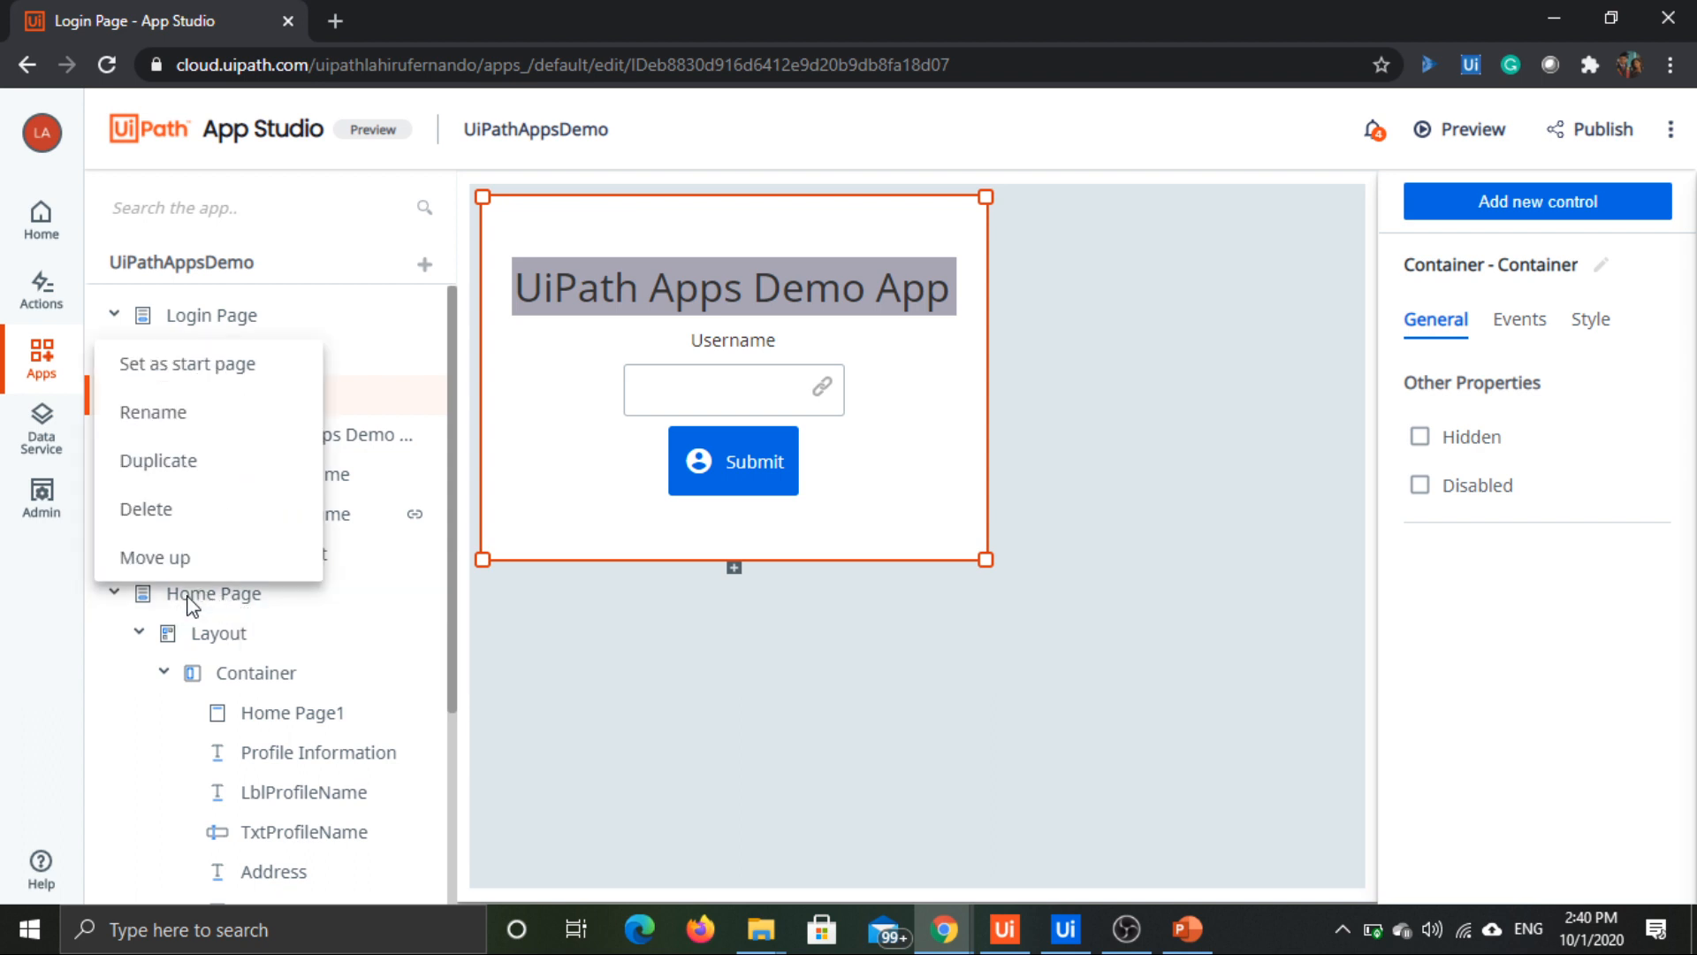
left_click(179, 383)
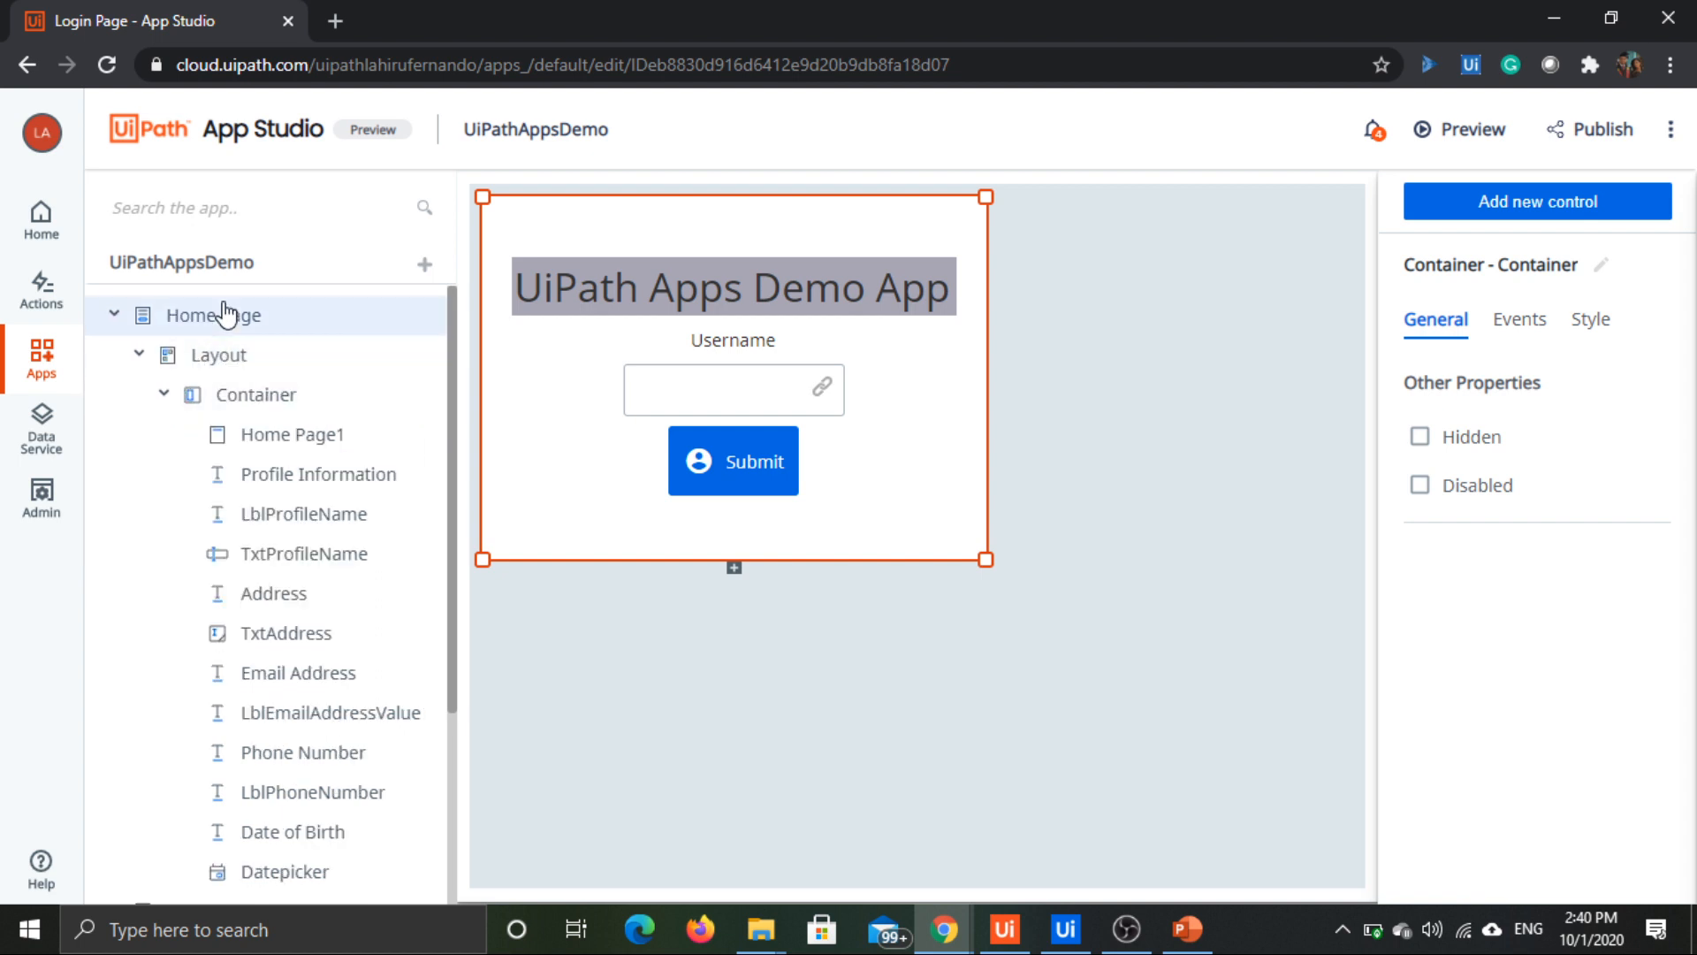
left_click(1465, 139)
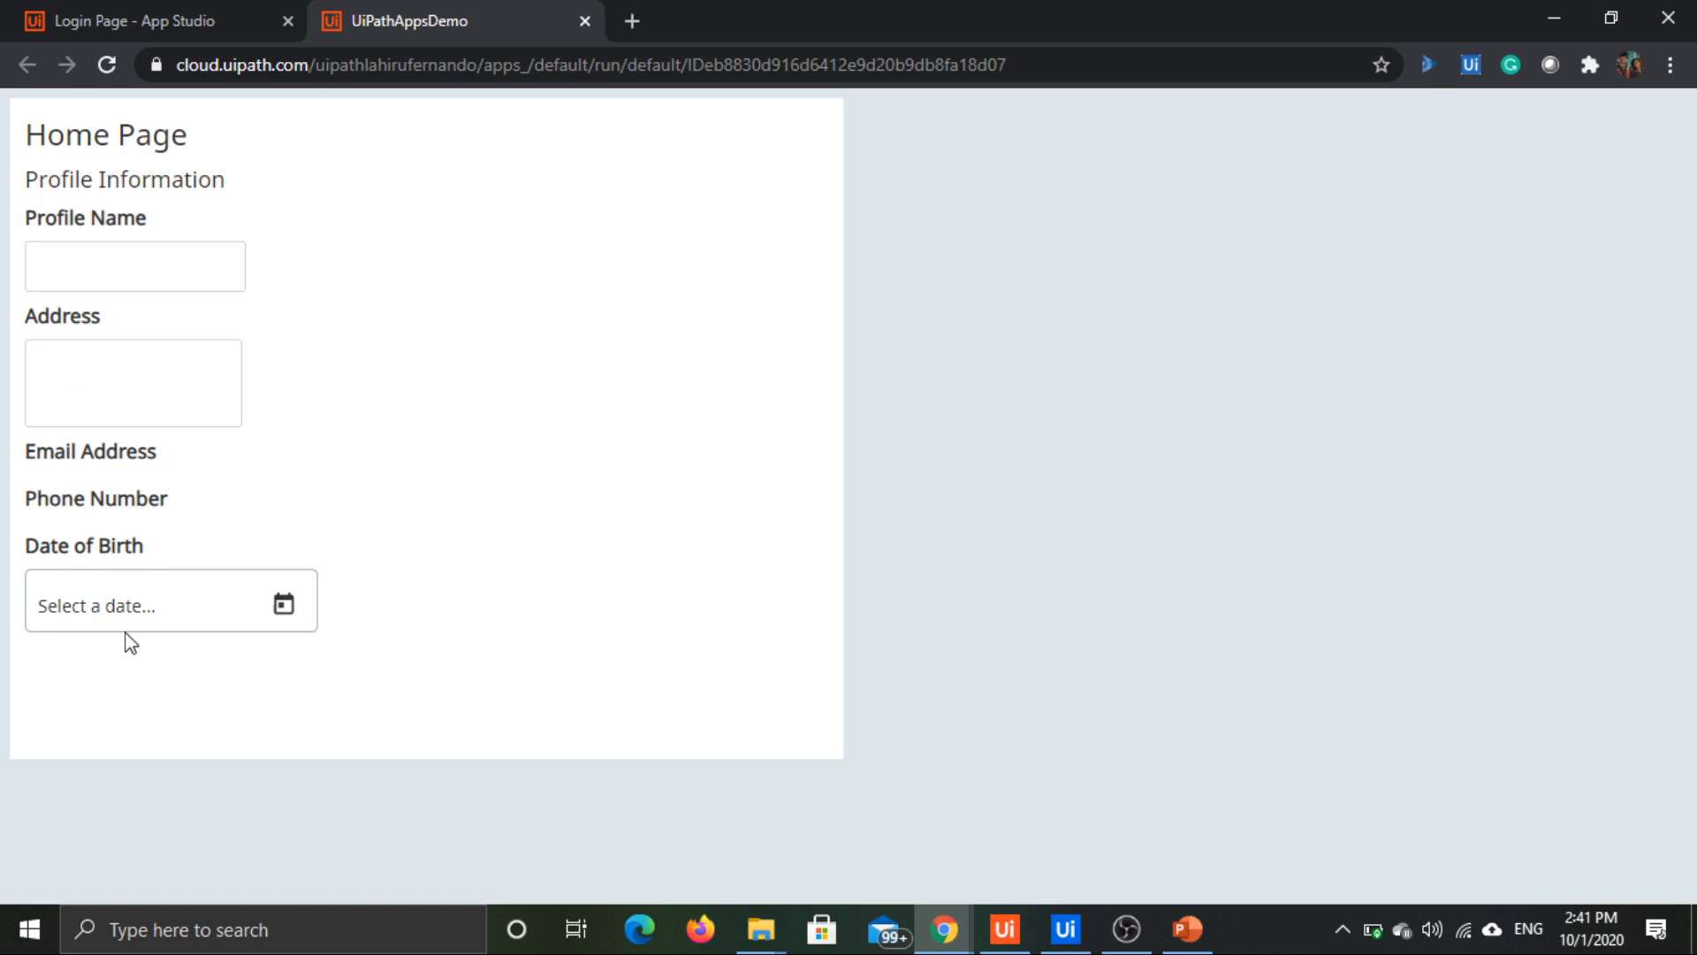
Step: Test the Date of Birth date picker in the preview by choosing a date from its calendar
left_click(181, 602)
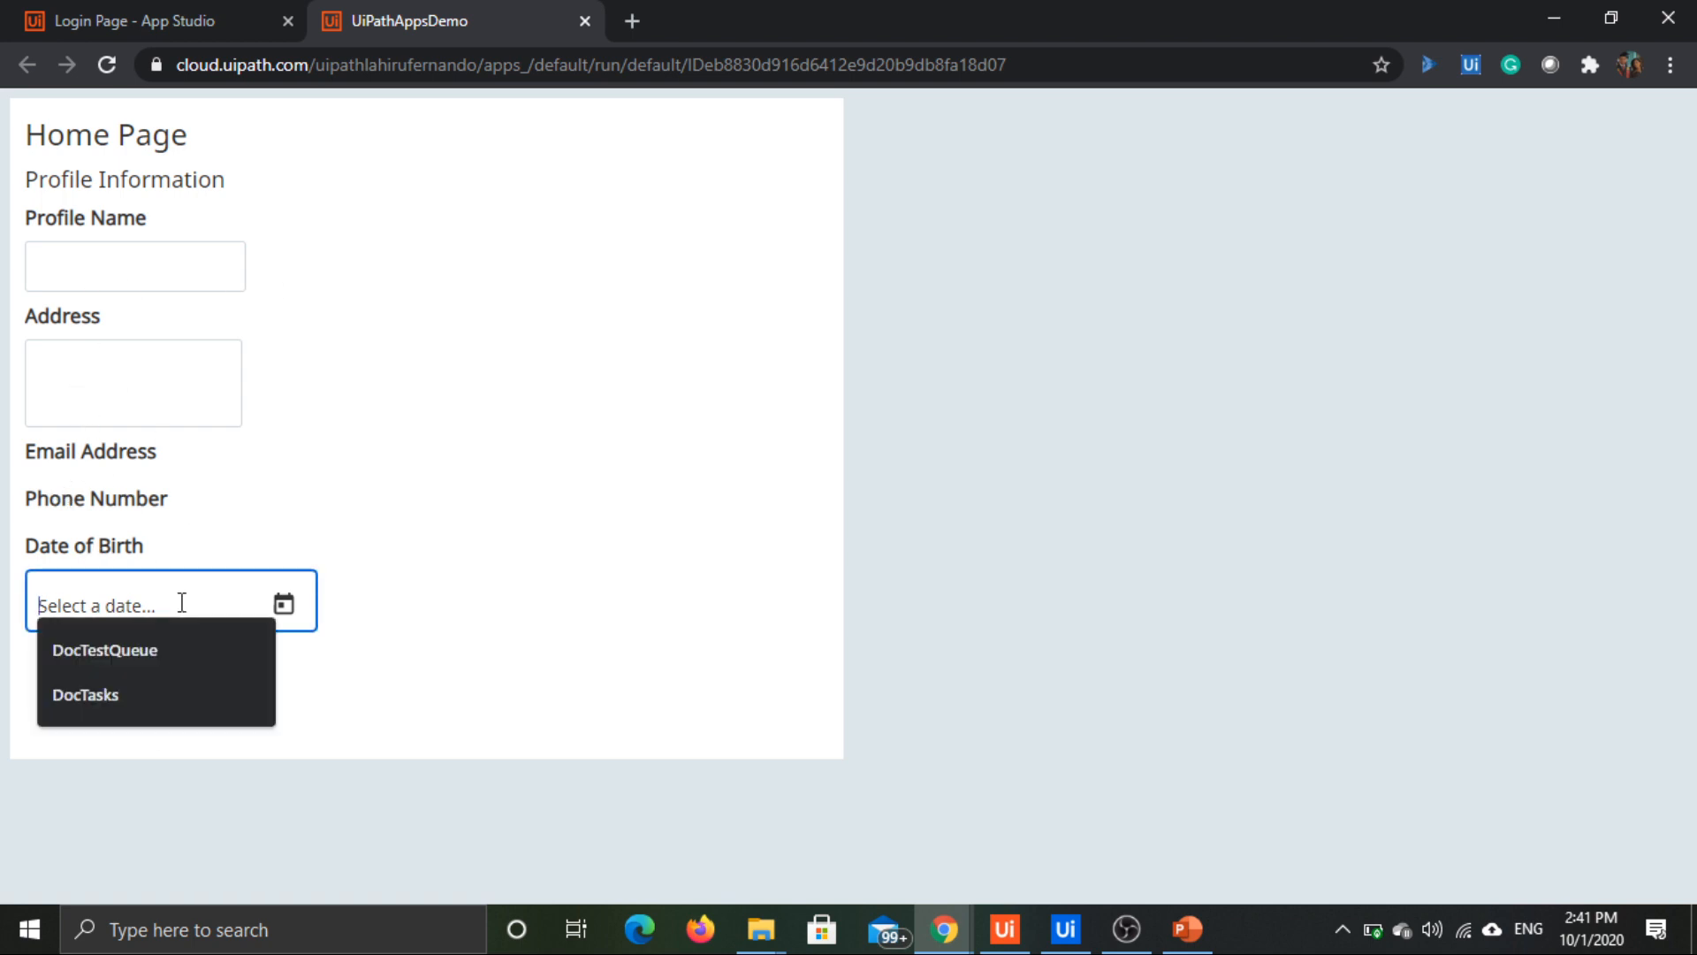
left_click(287, 610)
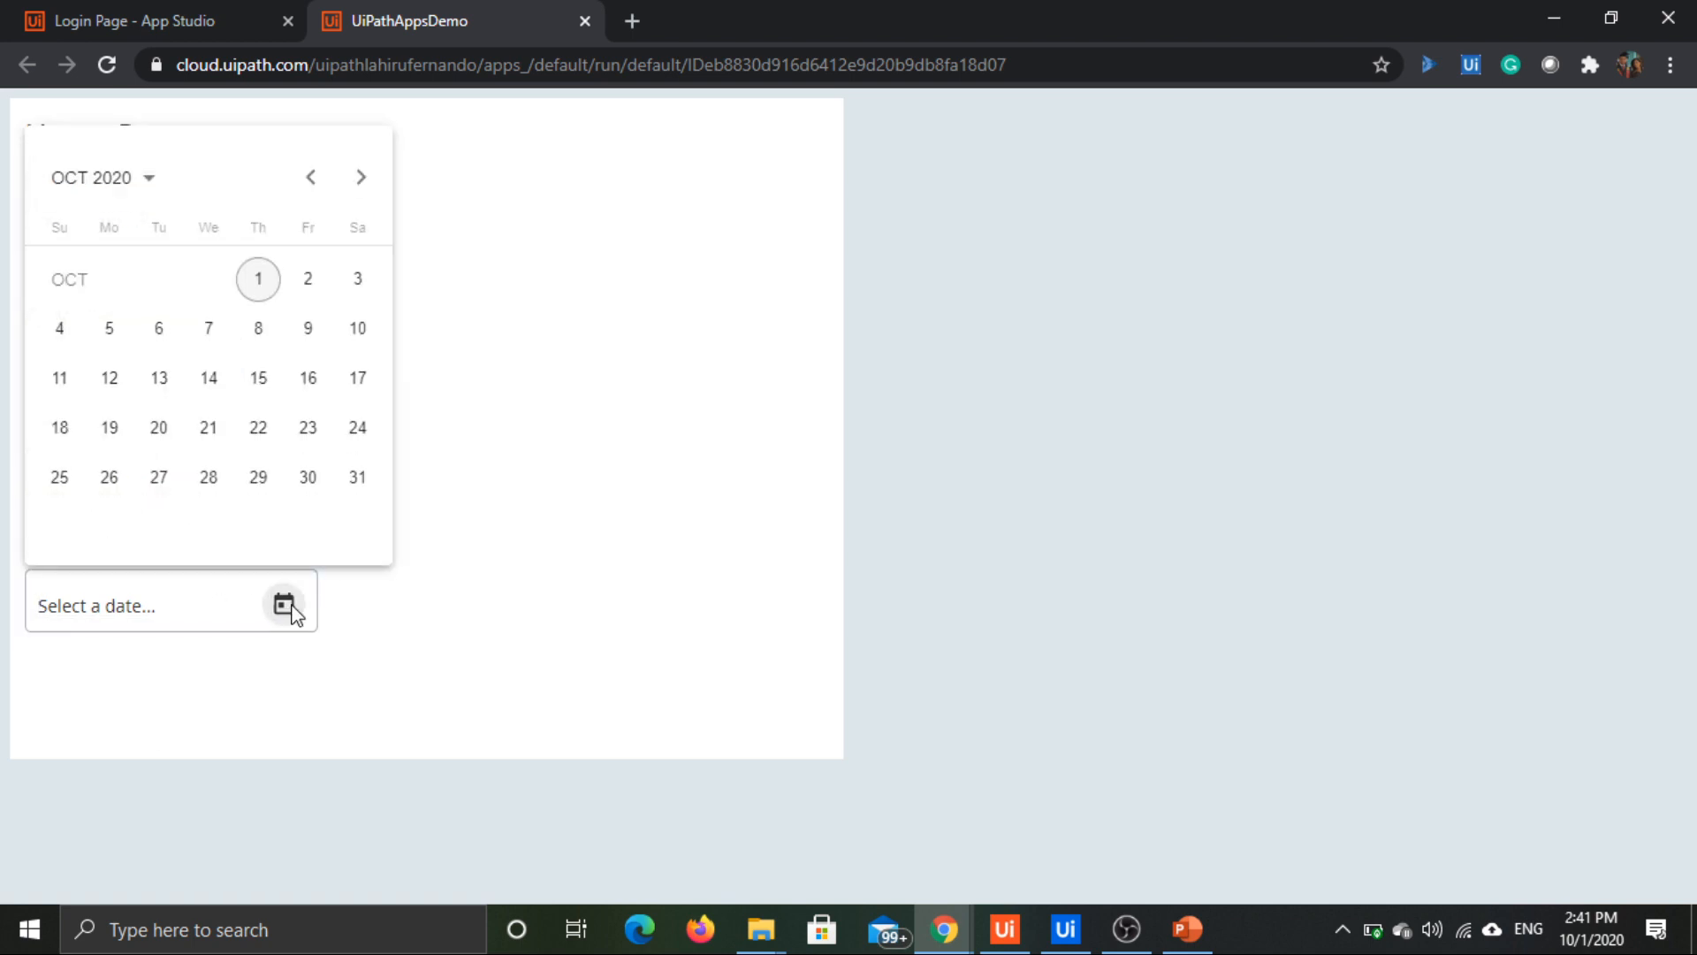
left_click(260, 428)
left_click(299, 546)
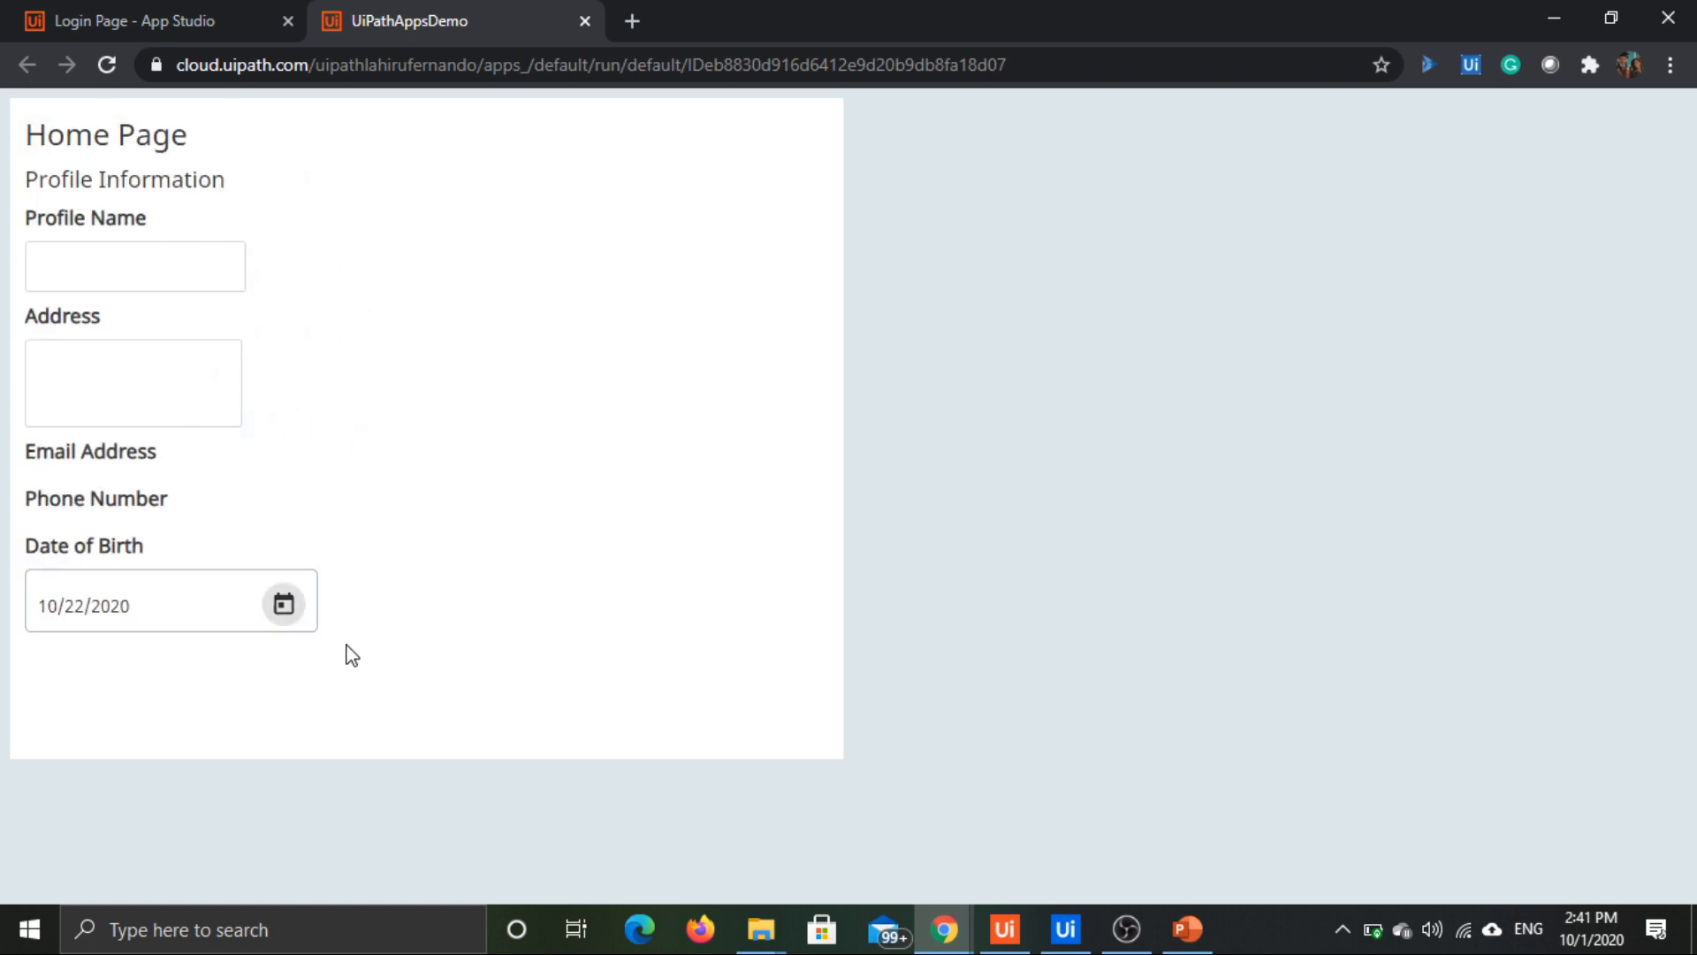
Step: Close the preview, set the Login Page as the app's start page and open it for editing
left_click(584, 20)
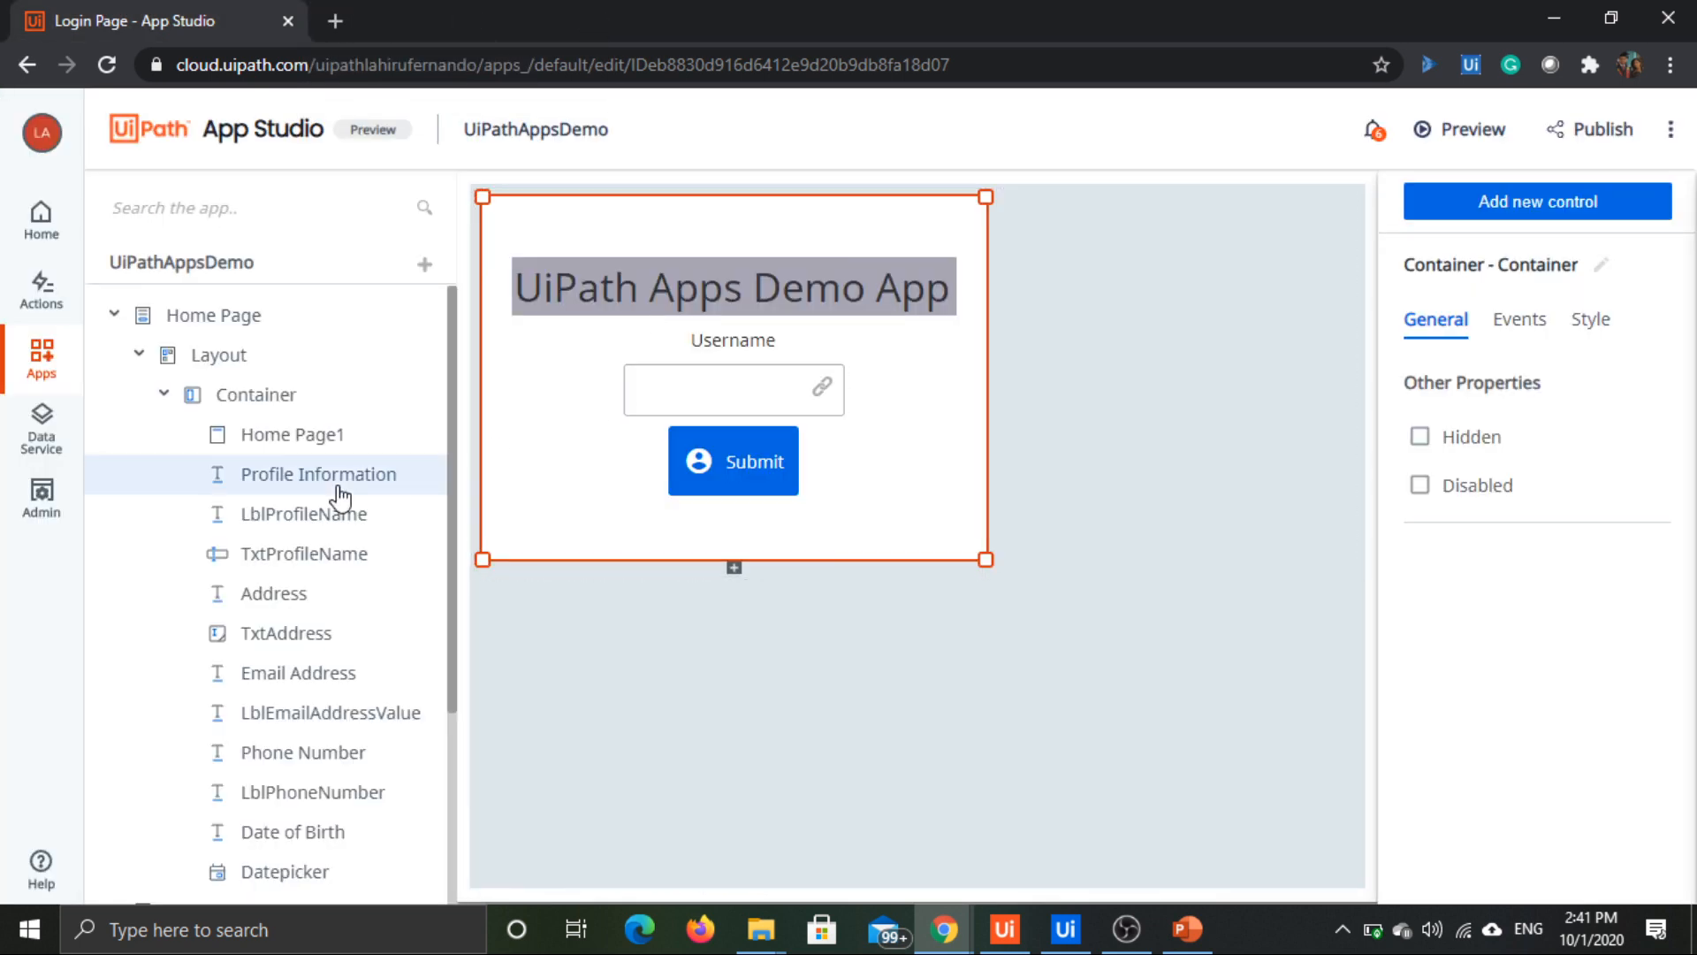
left_click(772, 389)
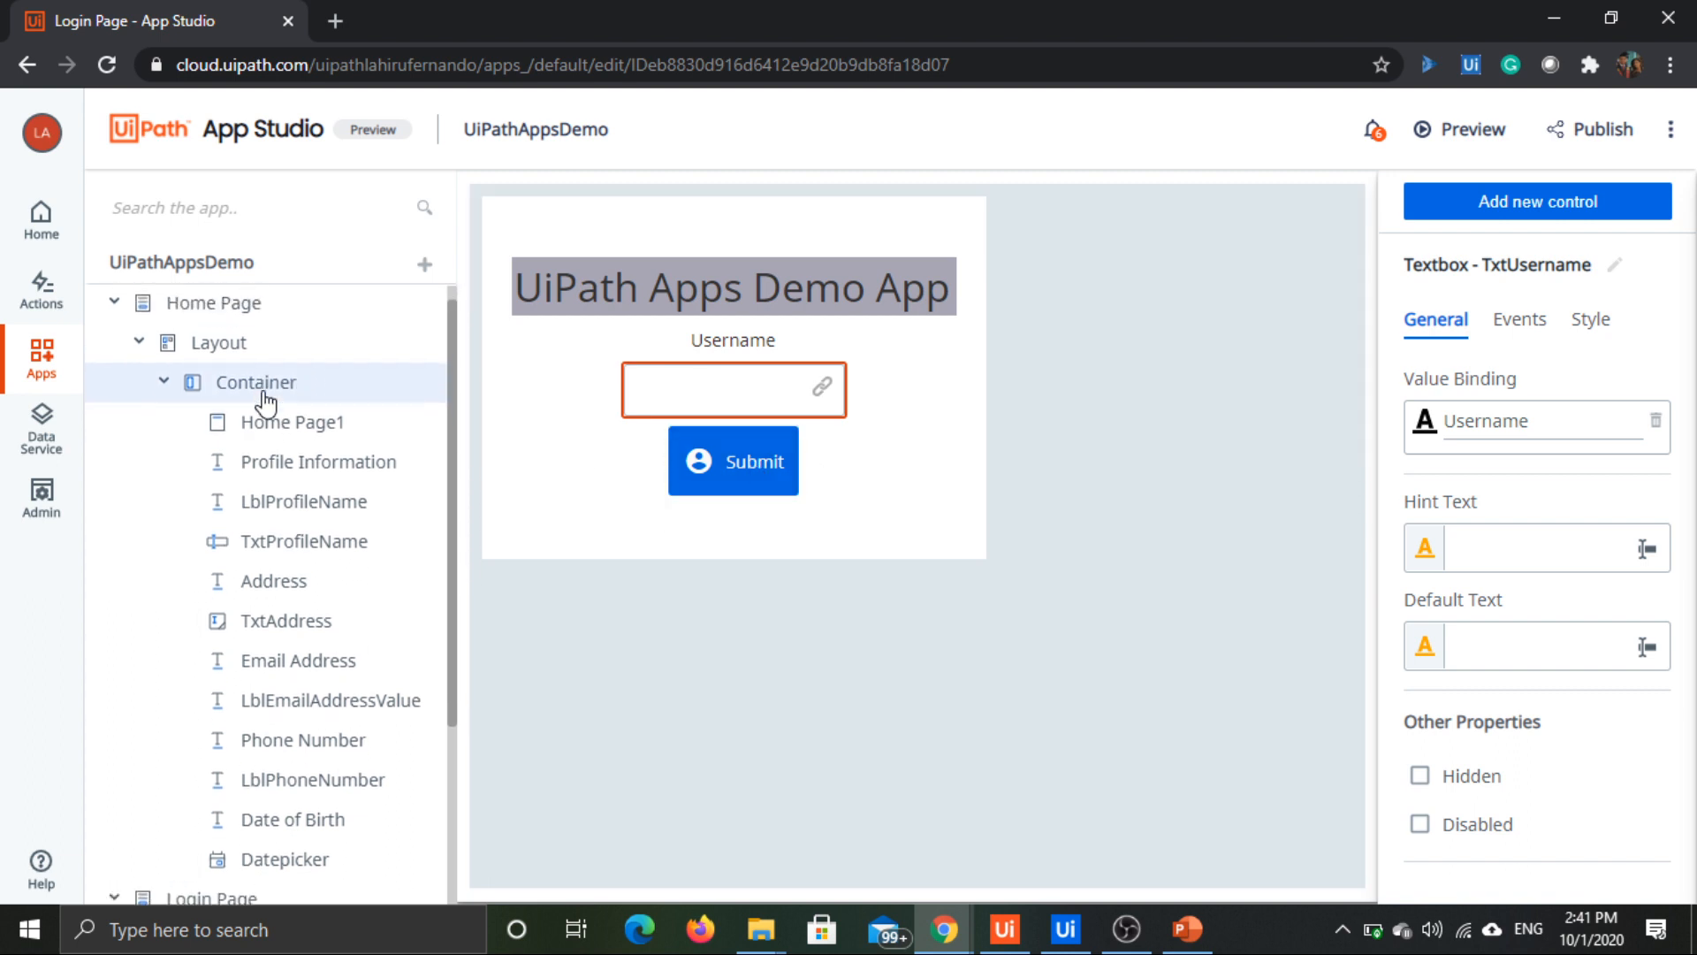
scroll(240, 495, "down", 3)
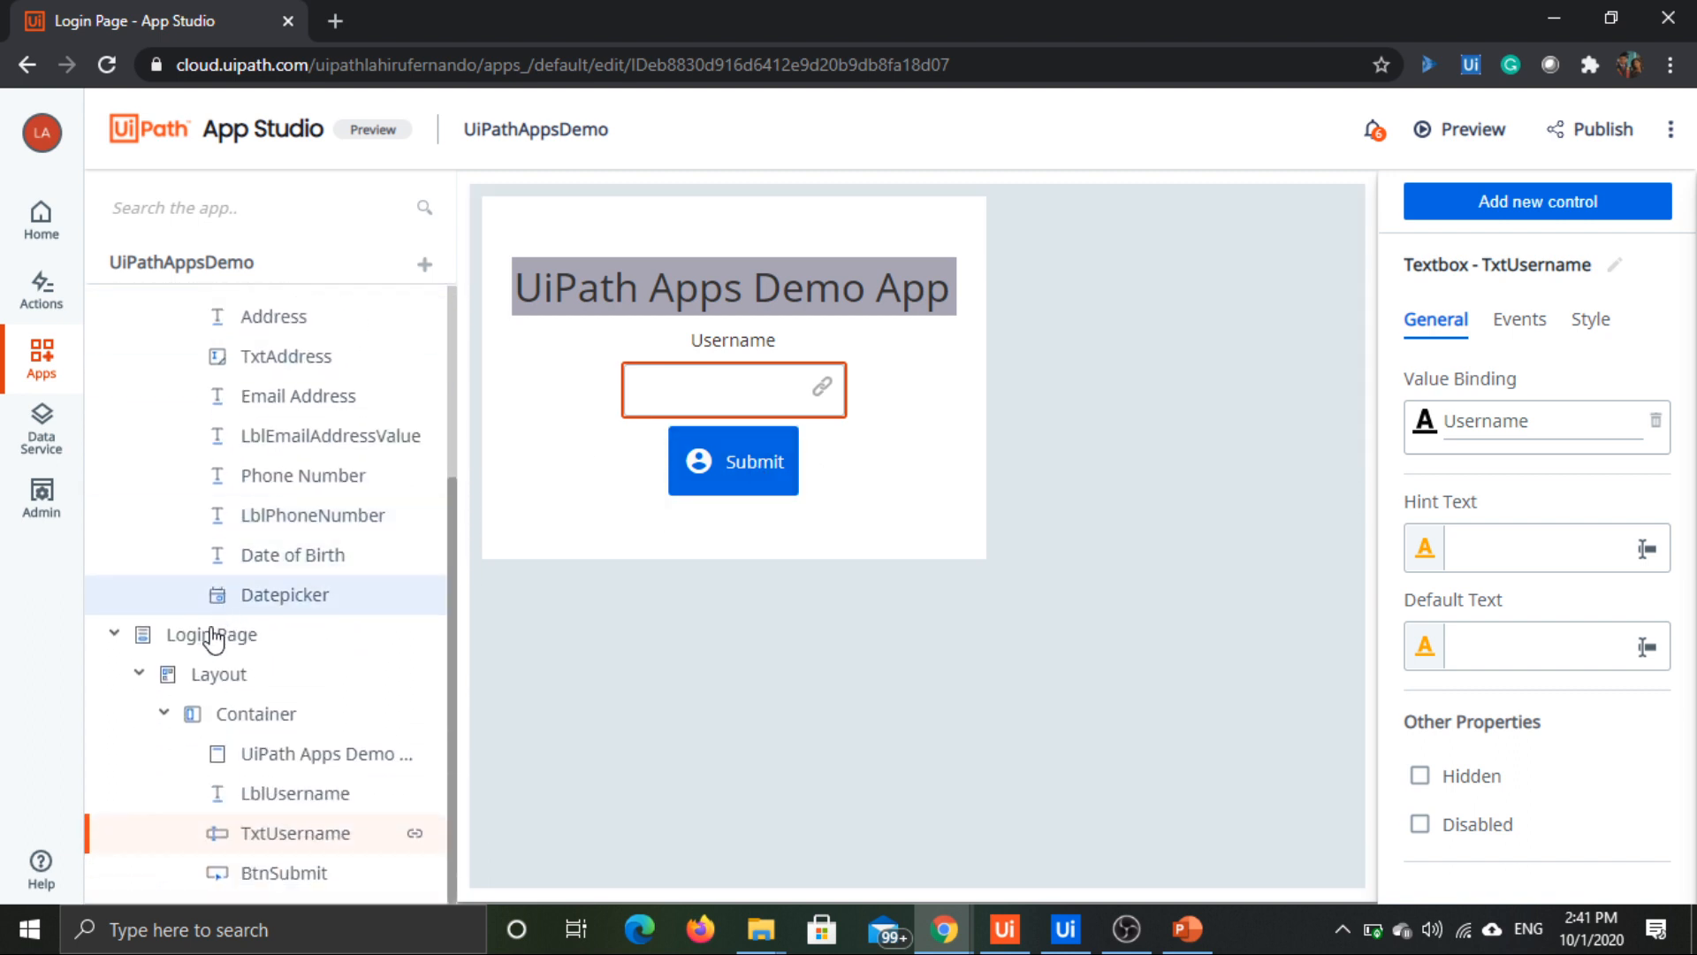
right_click(149, 638)
left_click(237, 409)
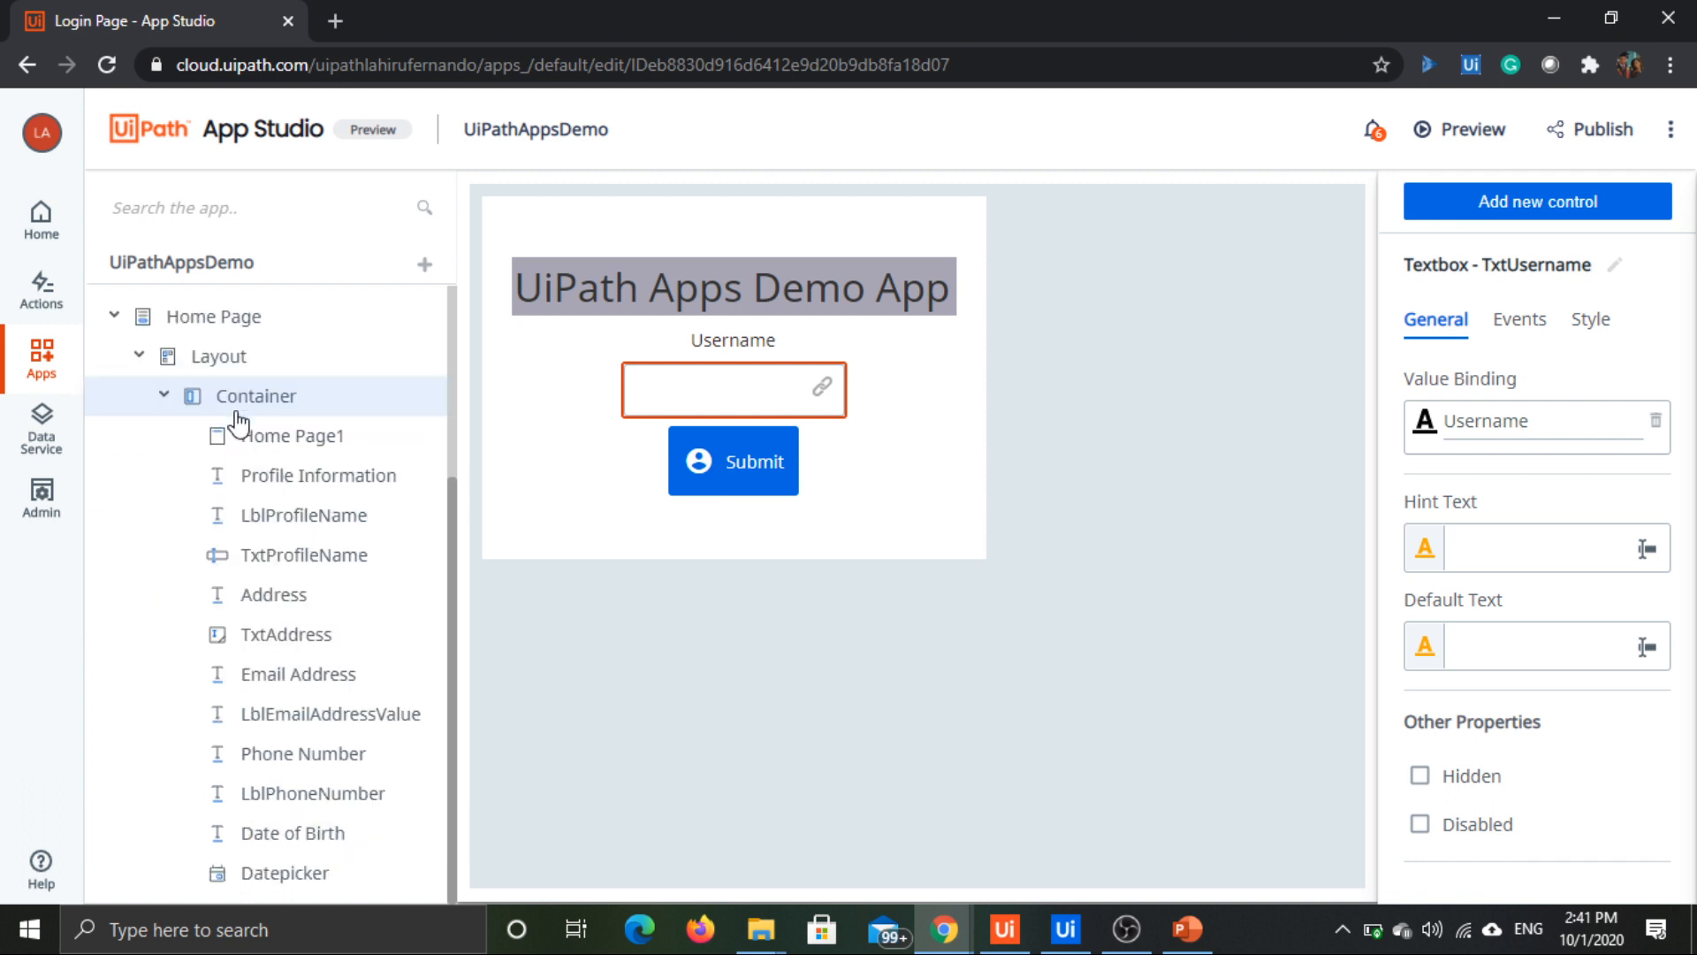
left_click(123, 318)
left_click(115, 315)
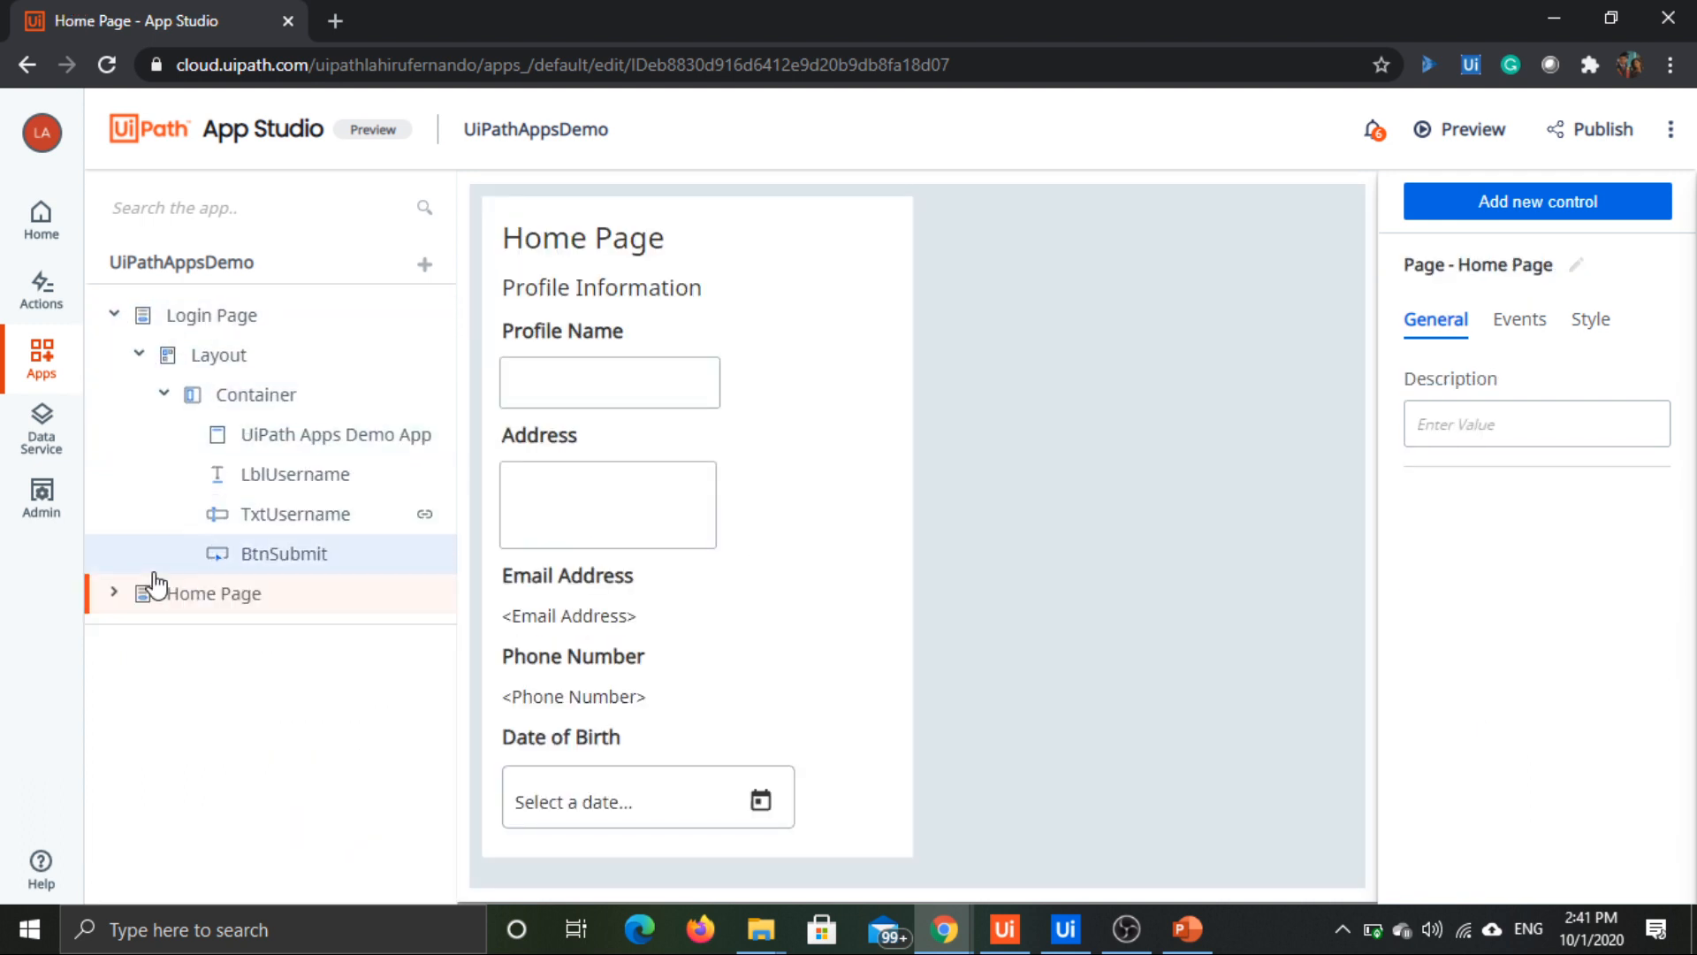
left_click(197, 315)
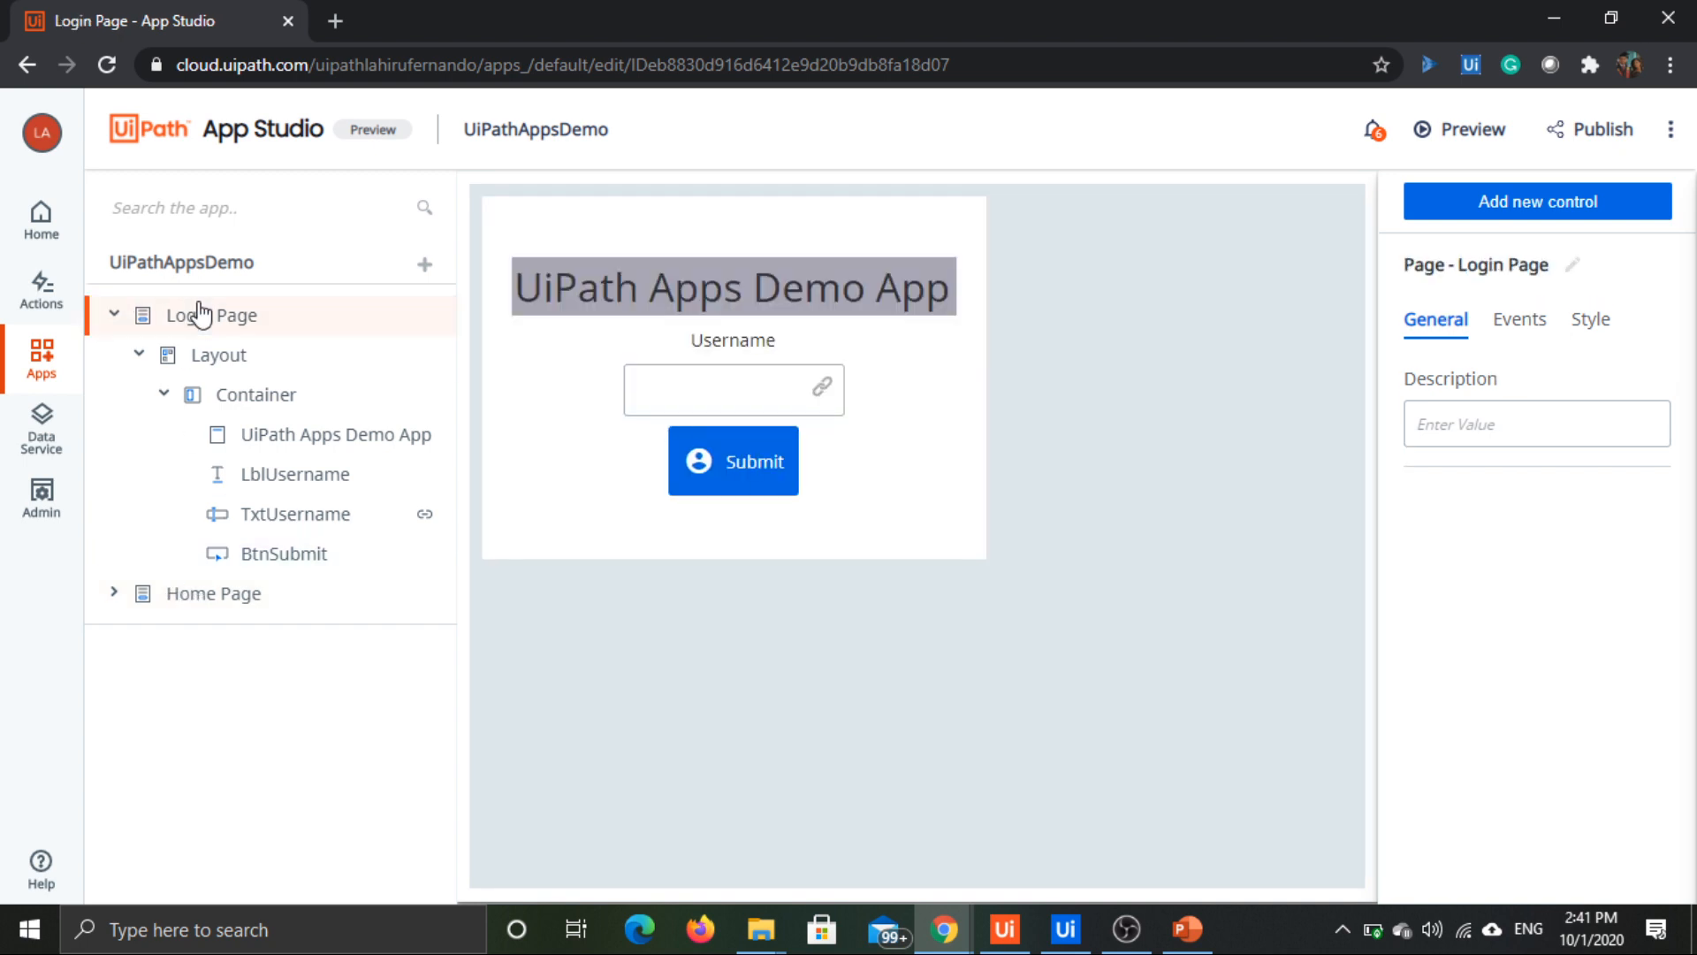
Step: Create a click rule on the Login Page's BtnSubmit button that opens the Home Page
left_click(780, 500)
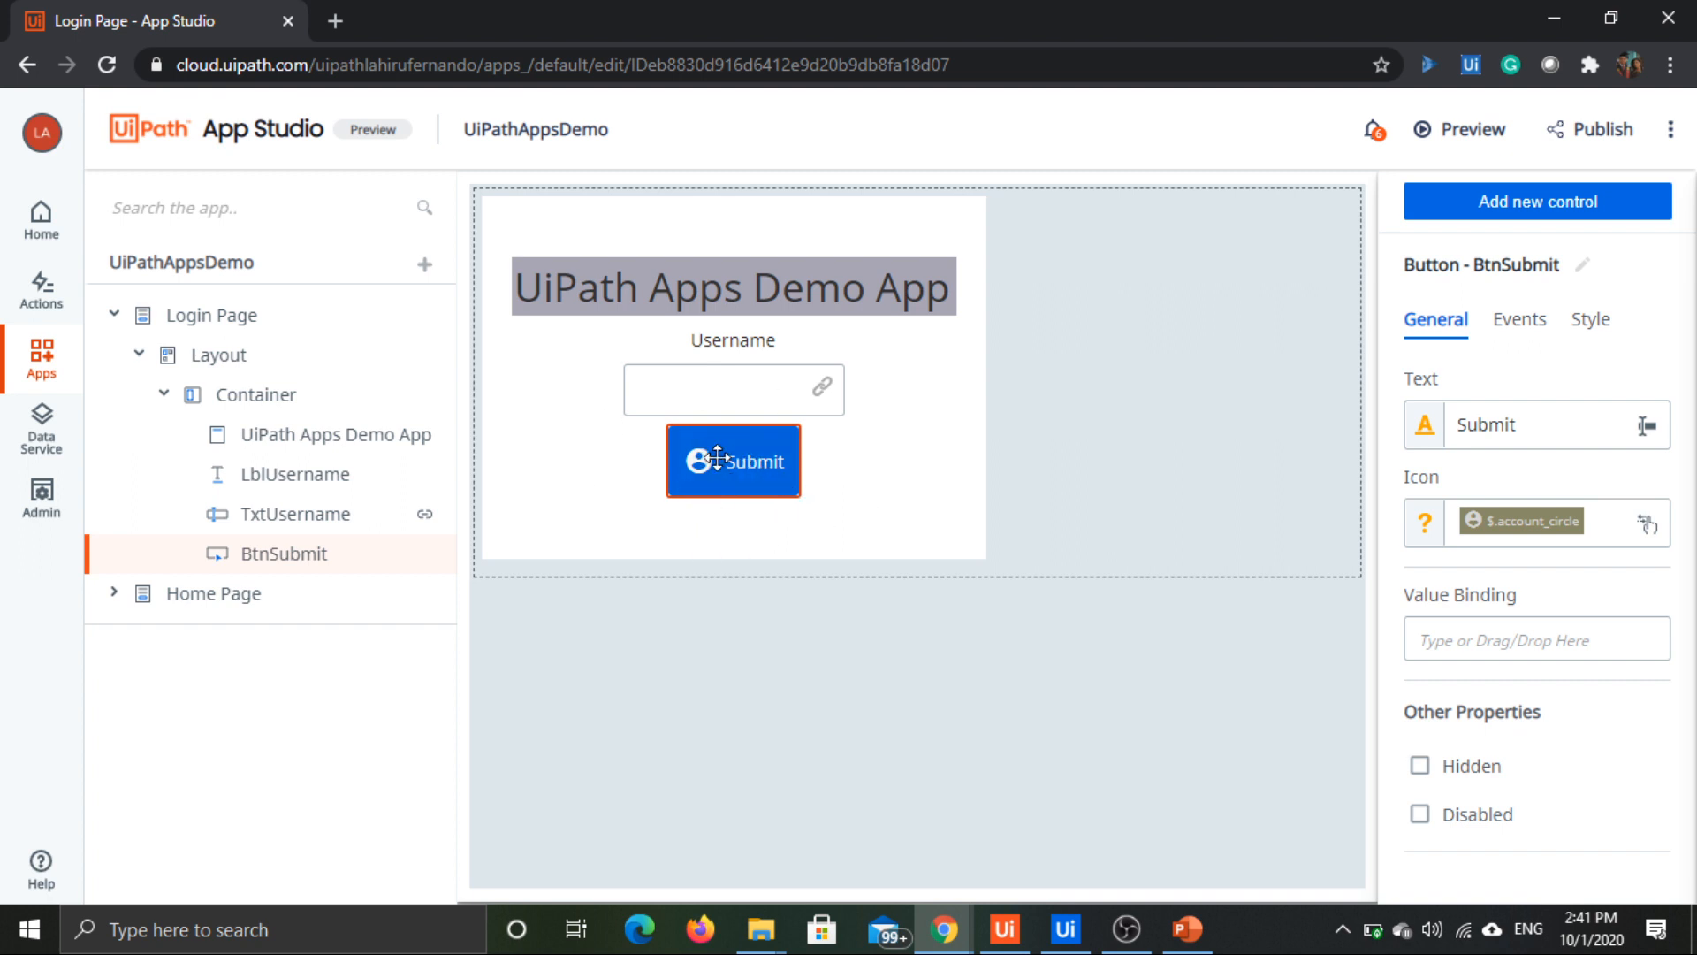
left_click(807, 469)
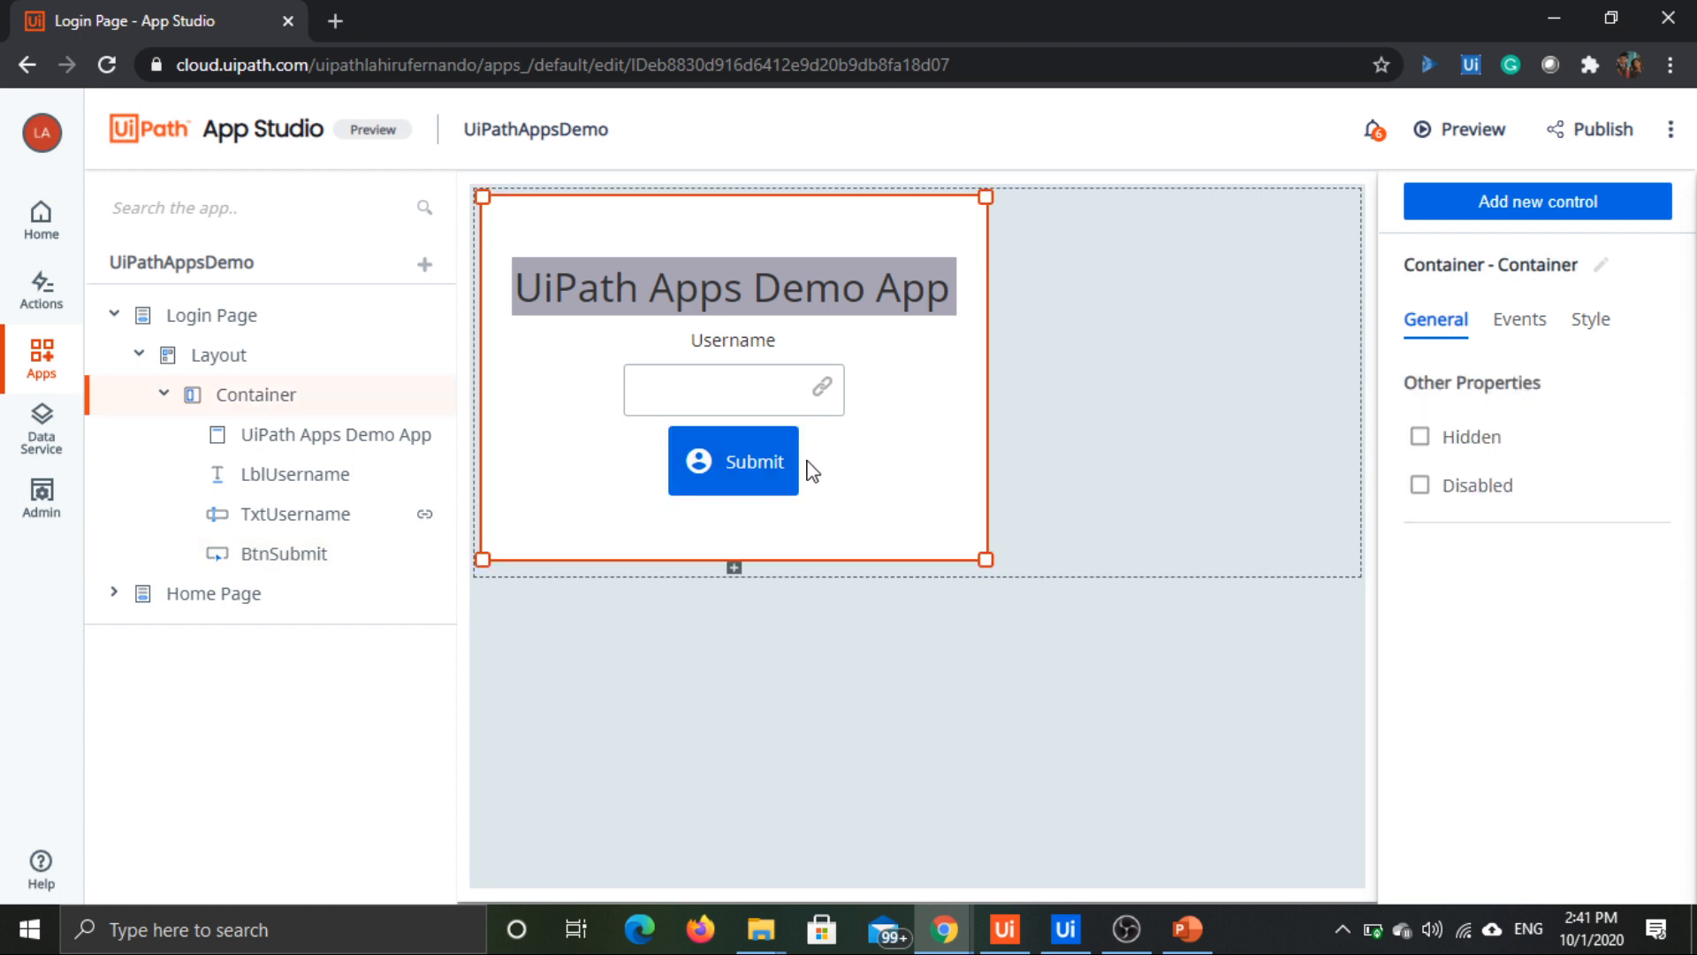
left_click(749, 442)
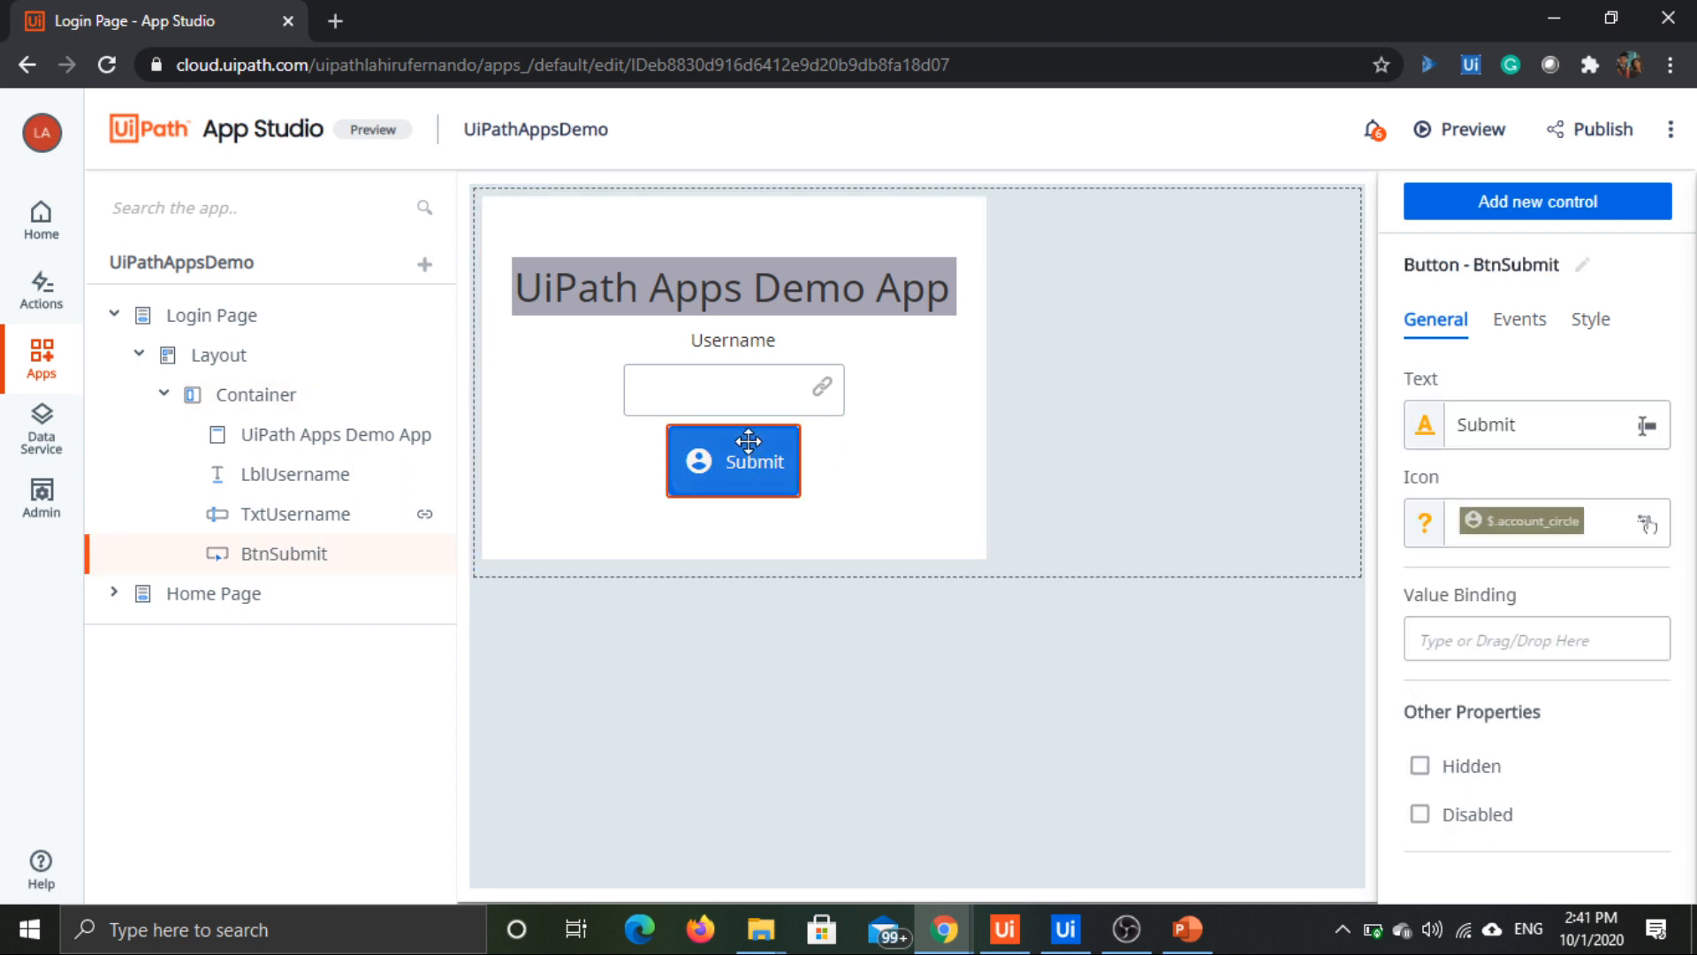
left_click(1519, 322)
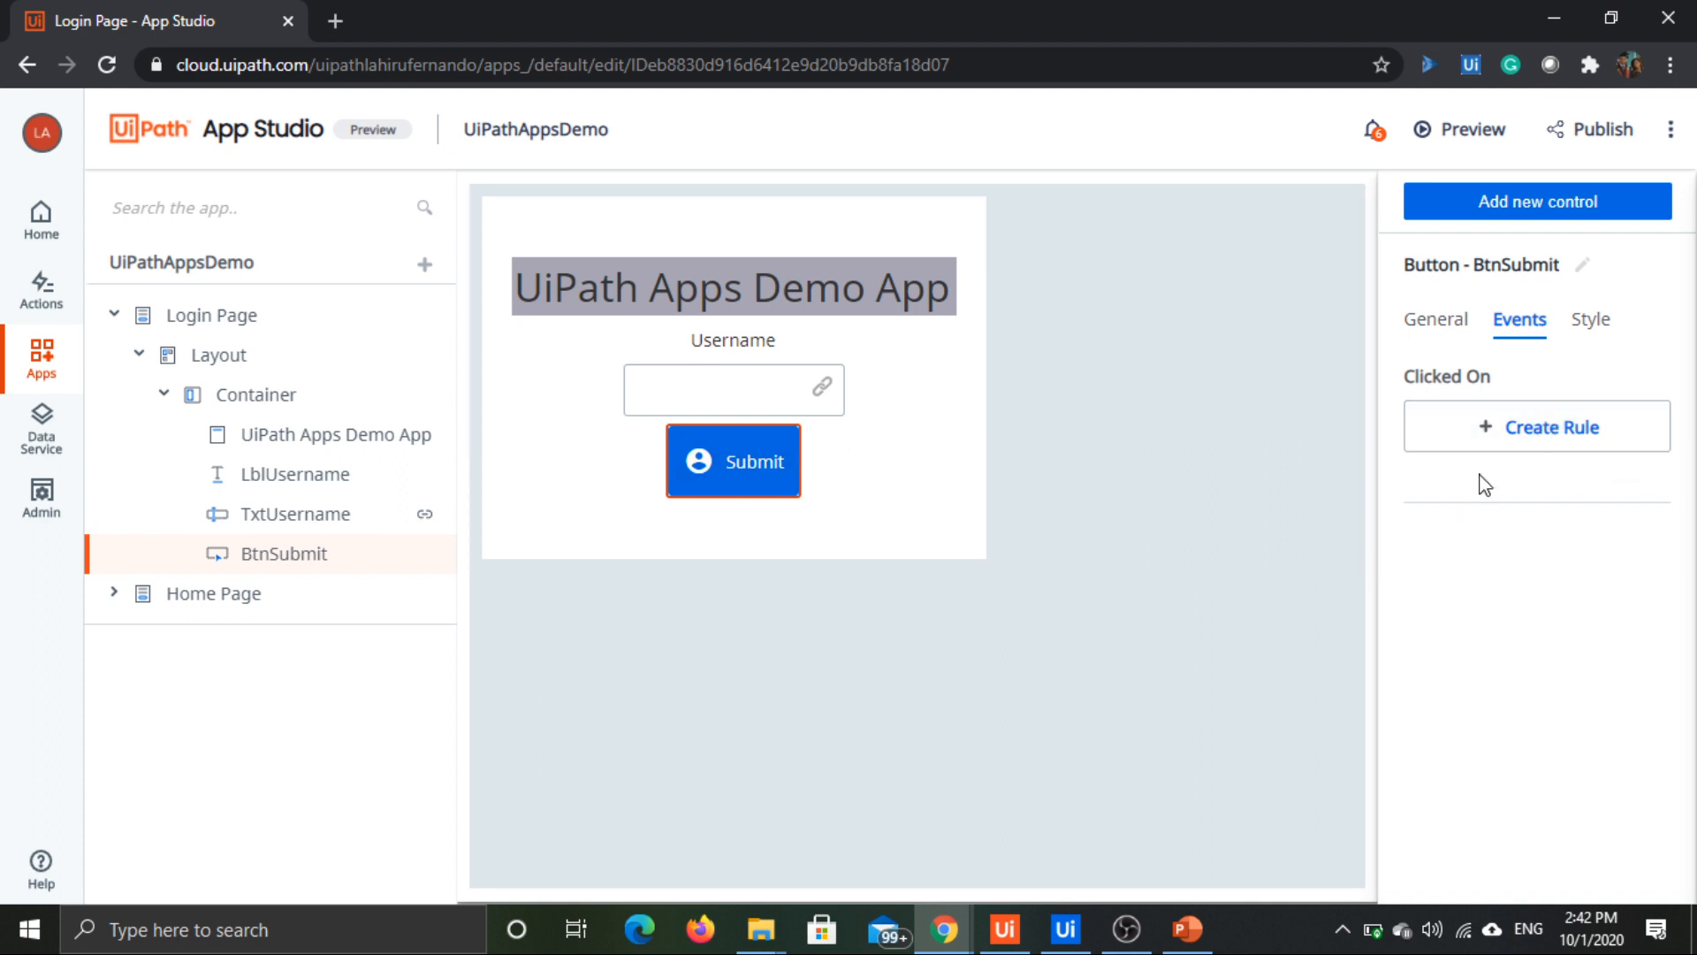
left_click(1548, 437)
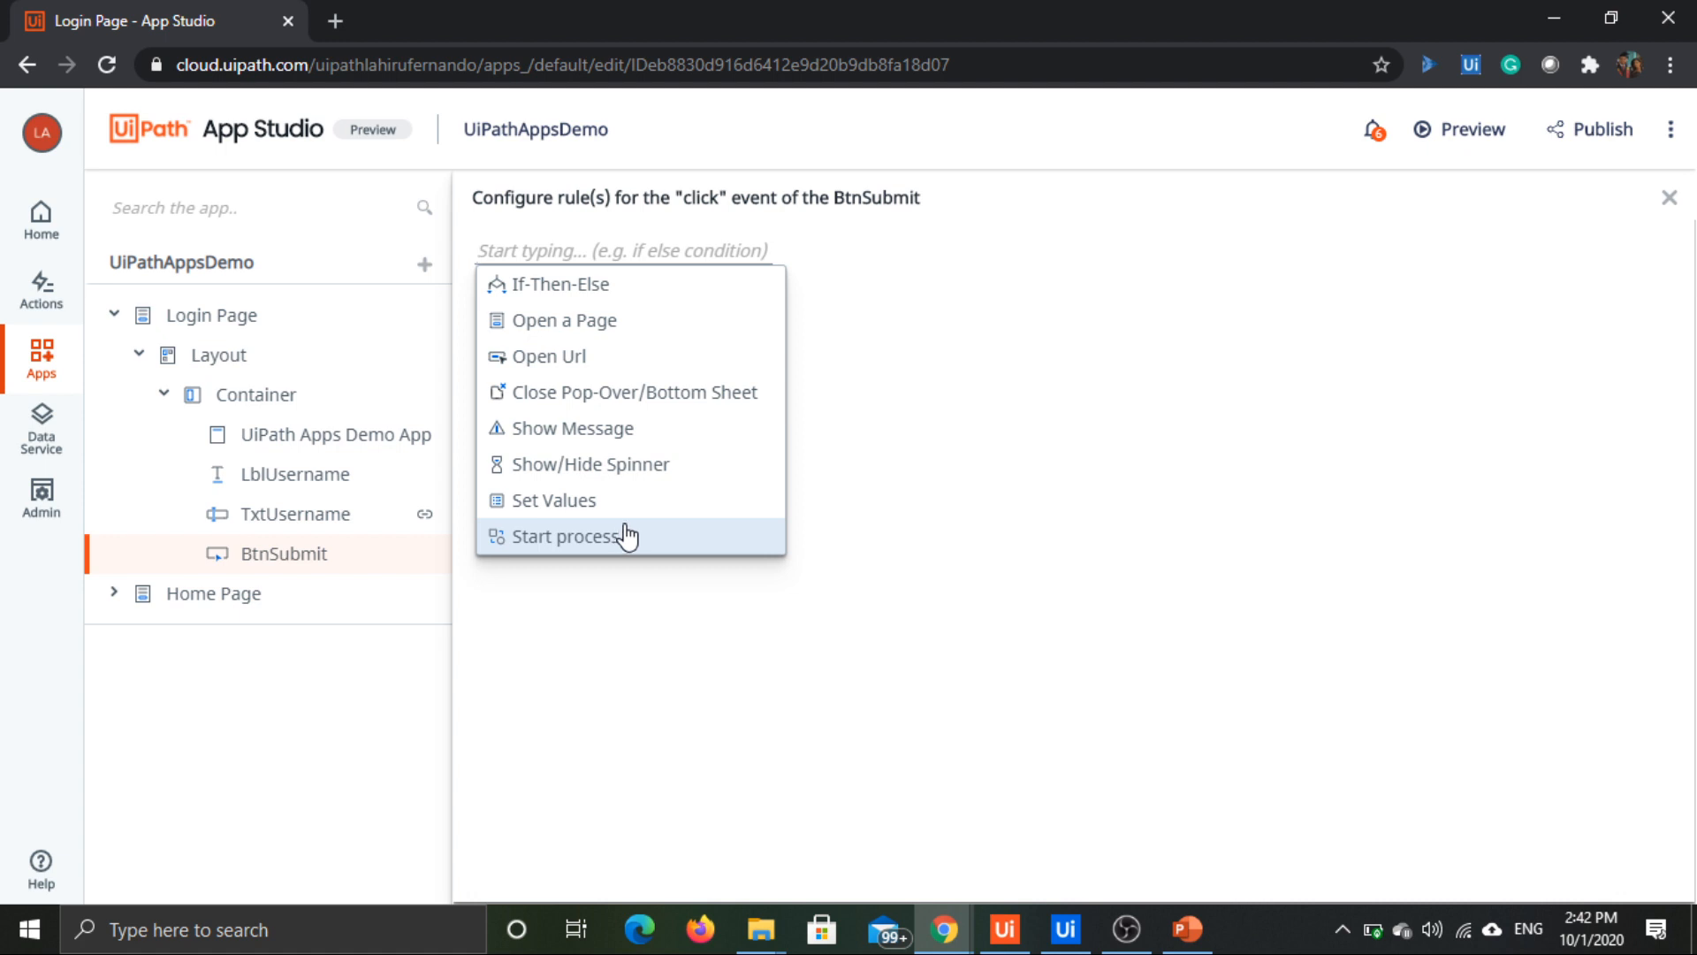
left_click(638, 329)
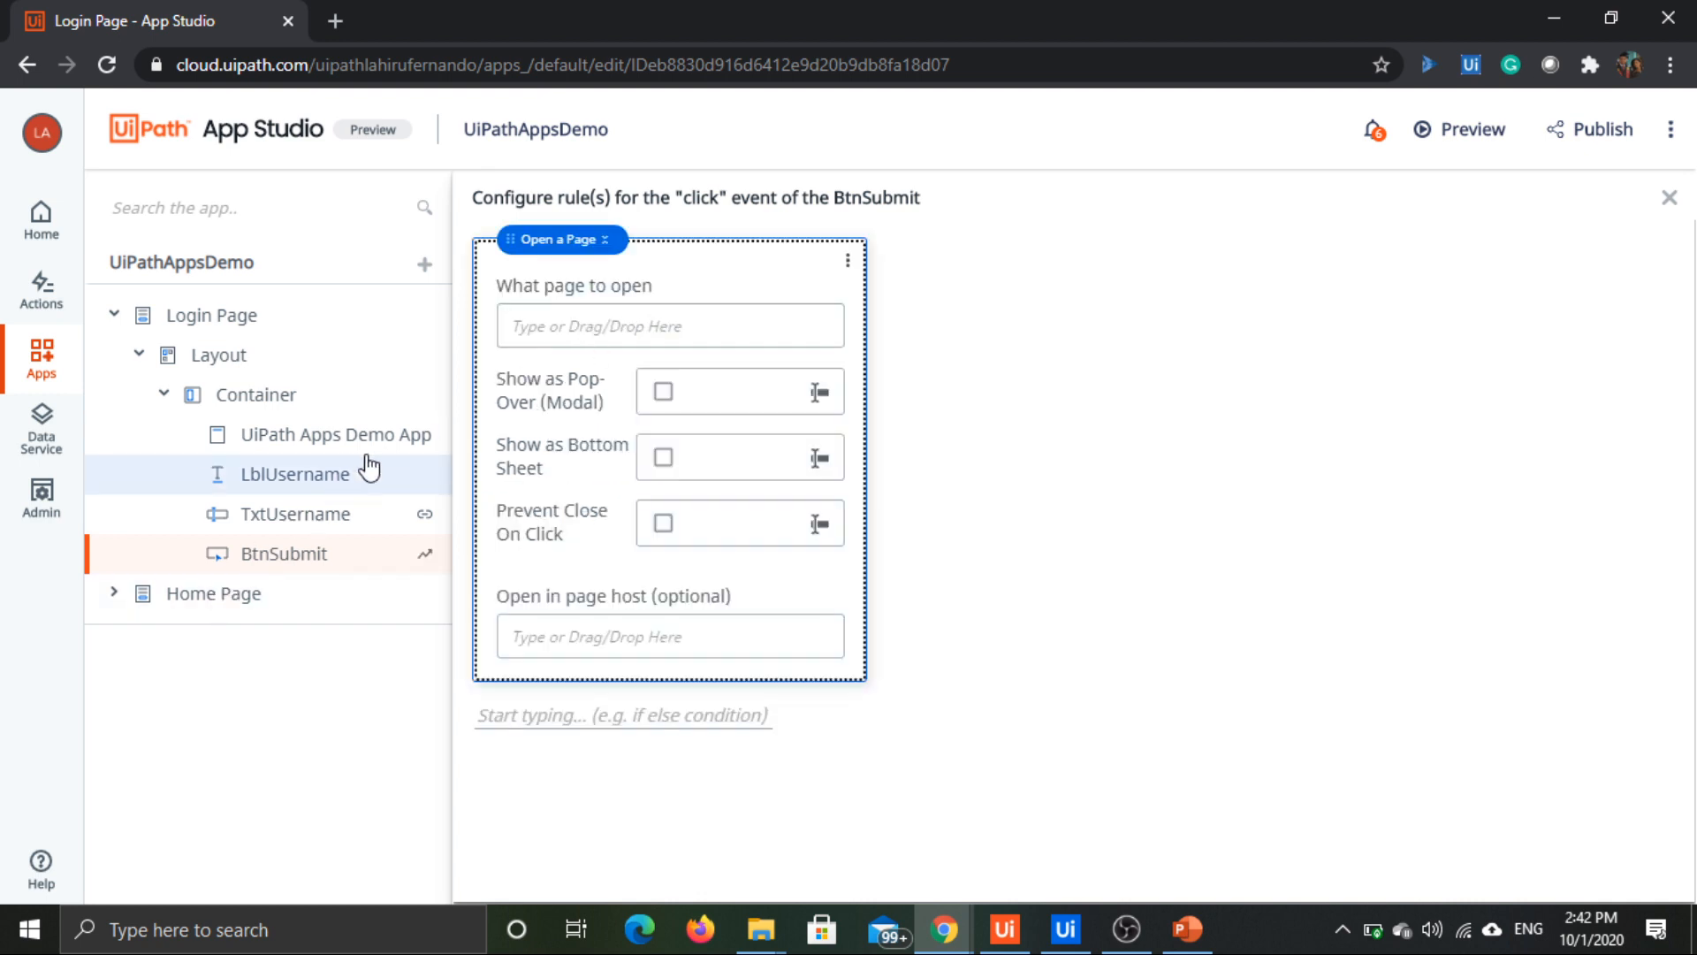
left_click(648, 336)
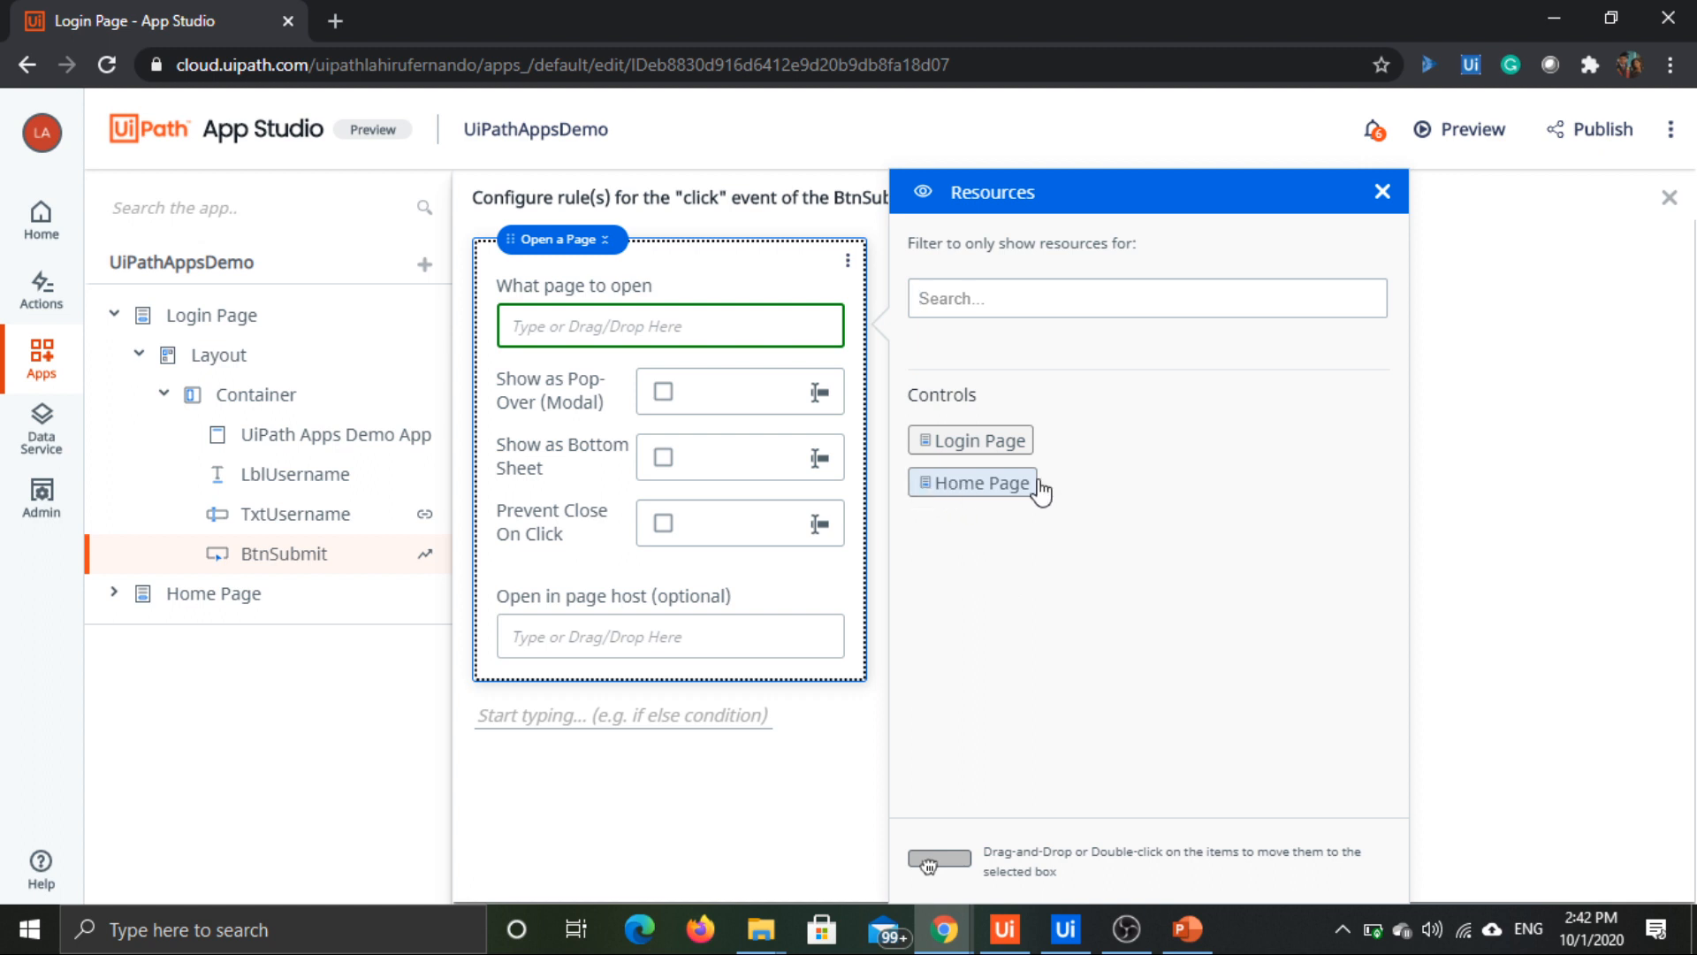
double_click(994, 483)
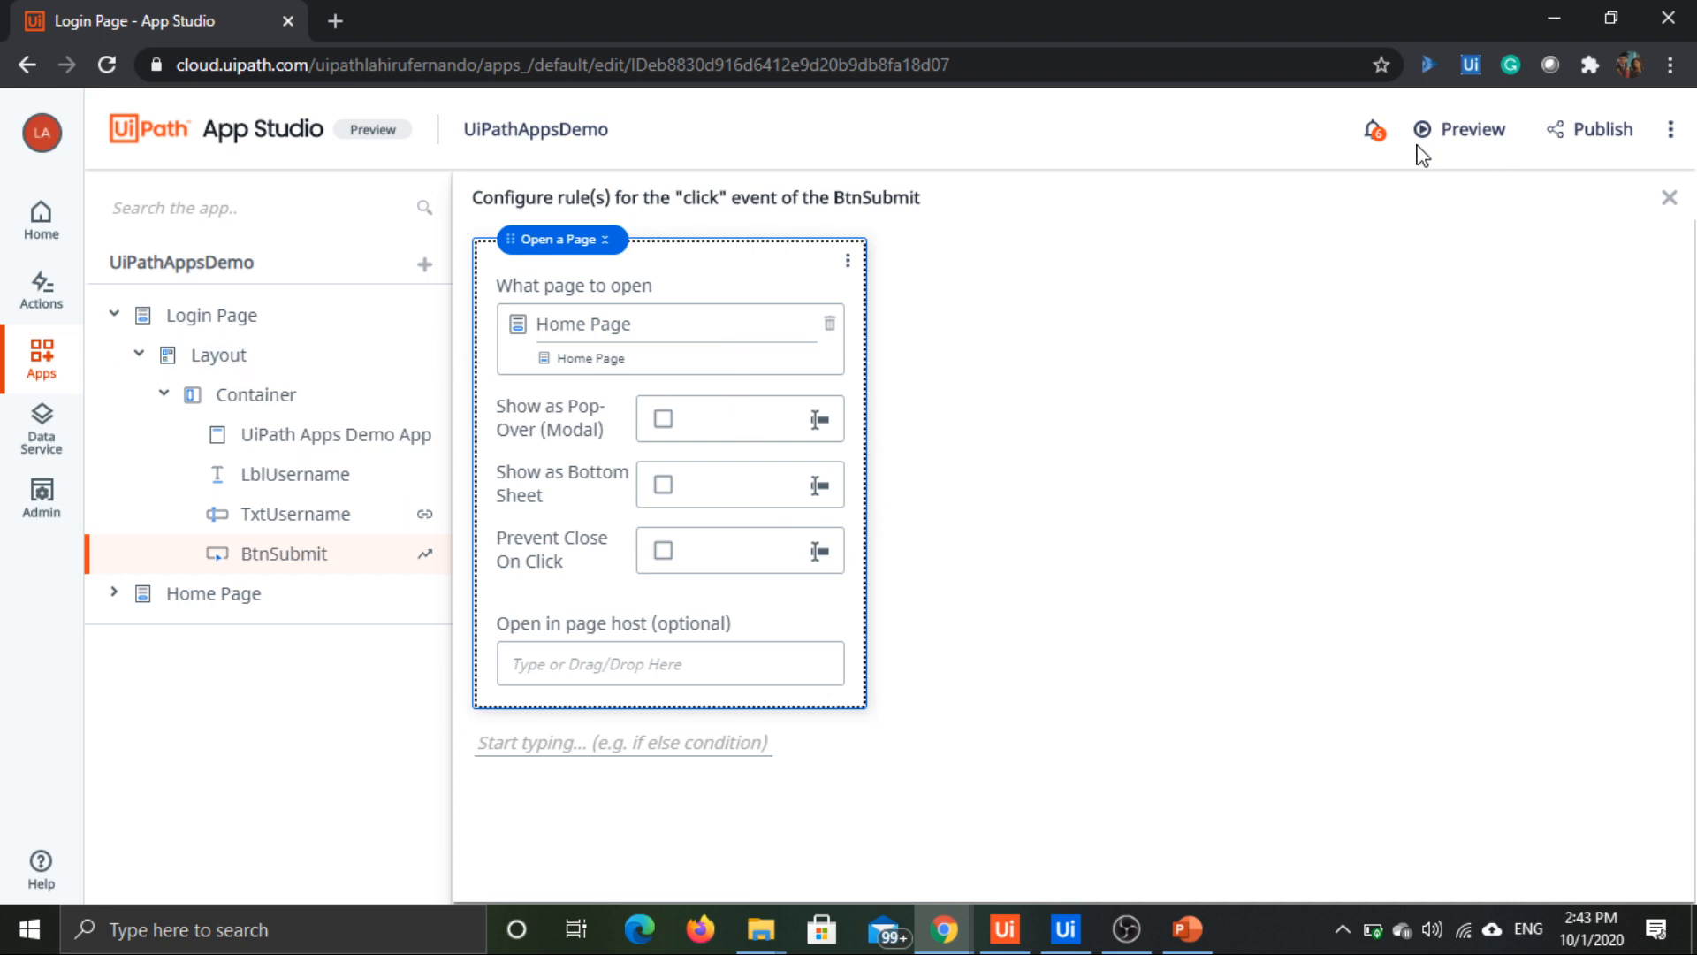
Step: Preview the app, test the Login Page's Submit button with the username left blank, and close the preview
left_click(1472, 130)
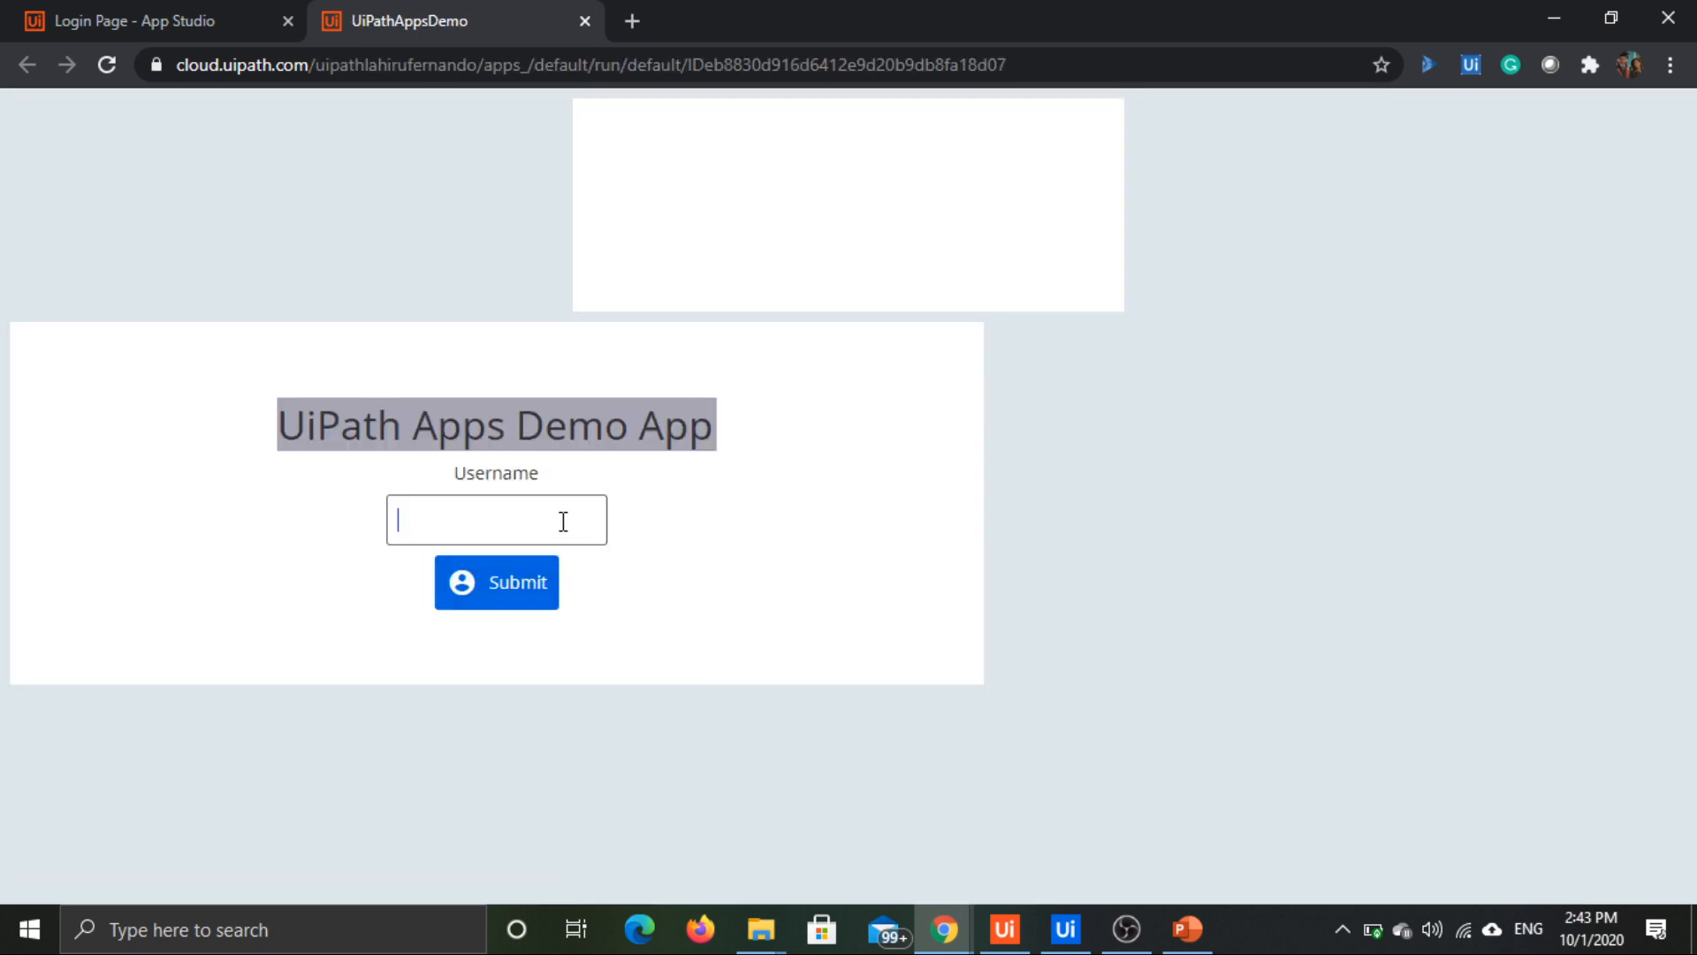
left_click(527, 579)
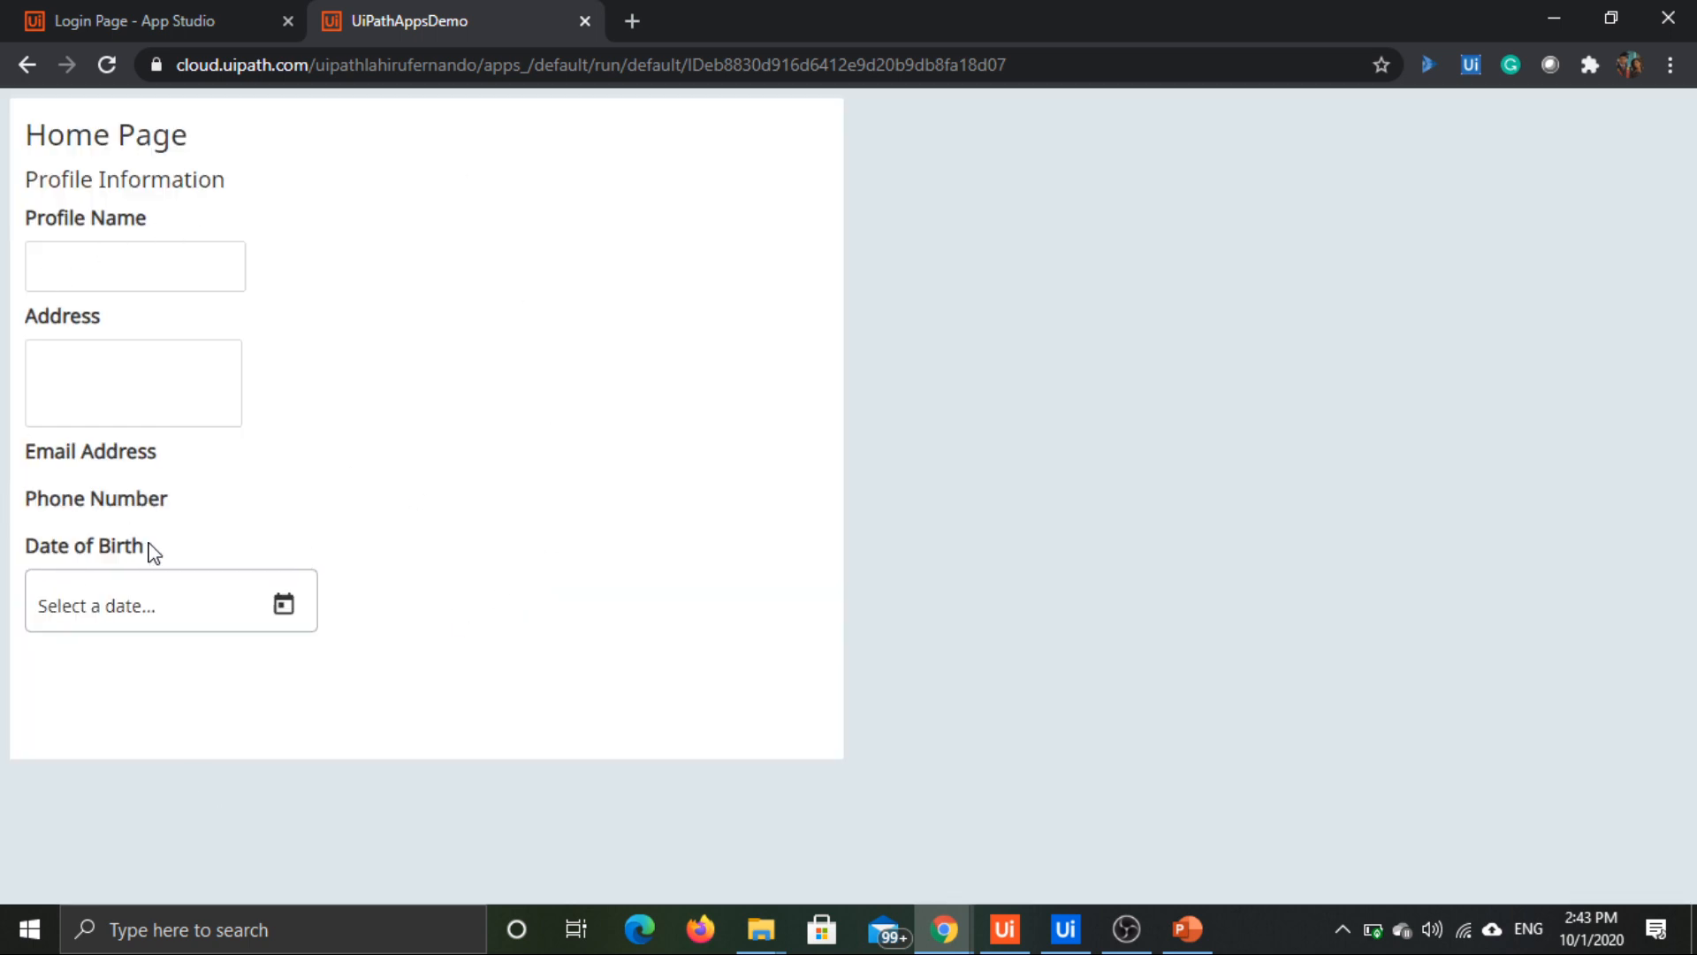
left_click(584, 21)
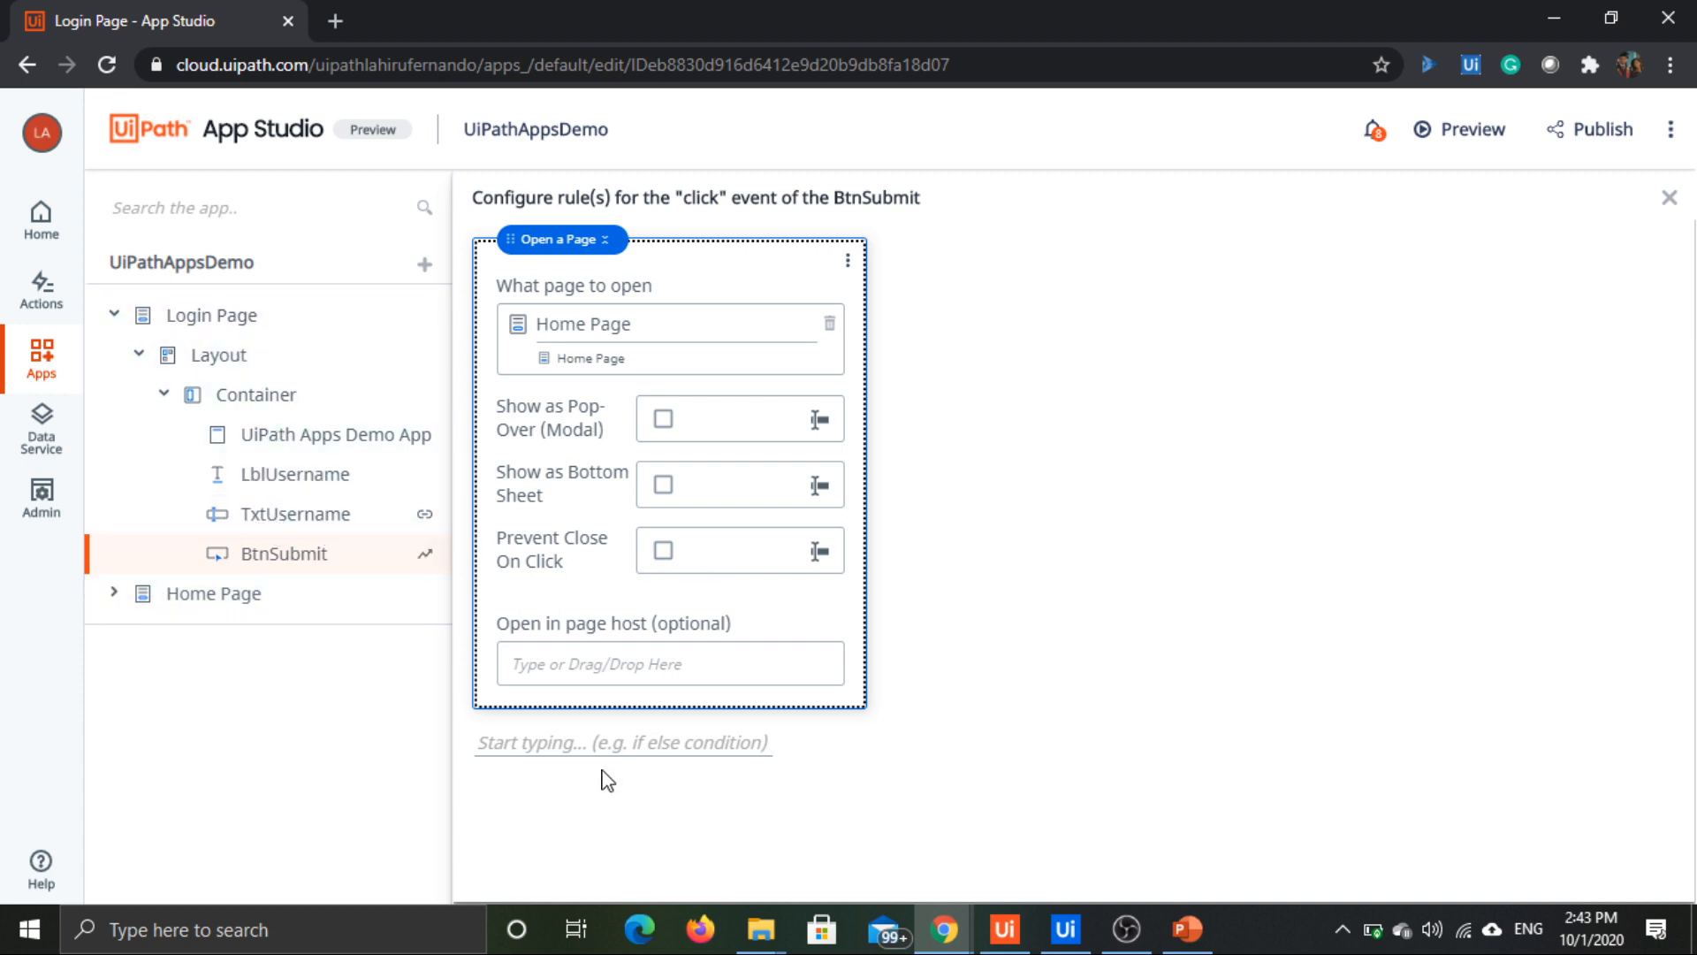
Step: Add an If-Then-Else rule below the Open a Page rule and insert a Compare condition in its If branch
left_click(586, 741)
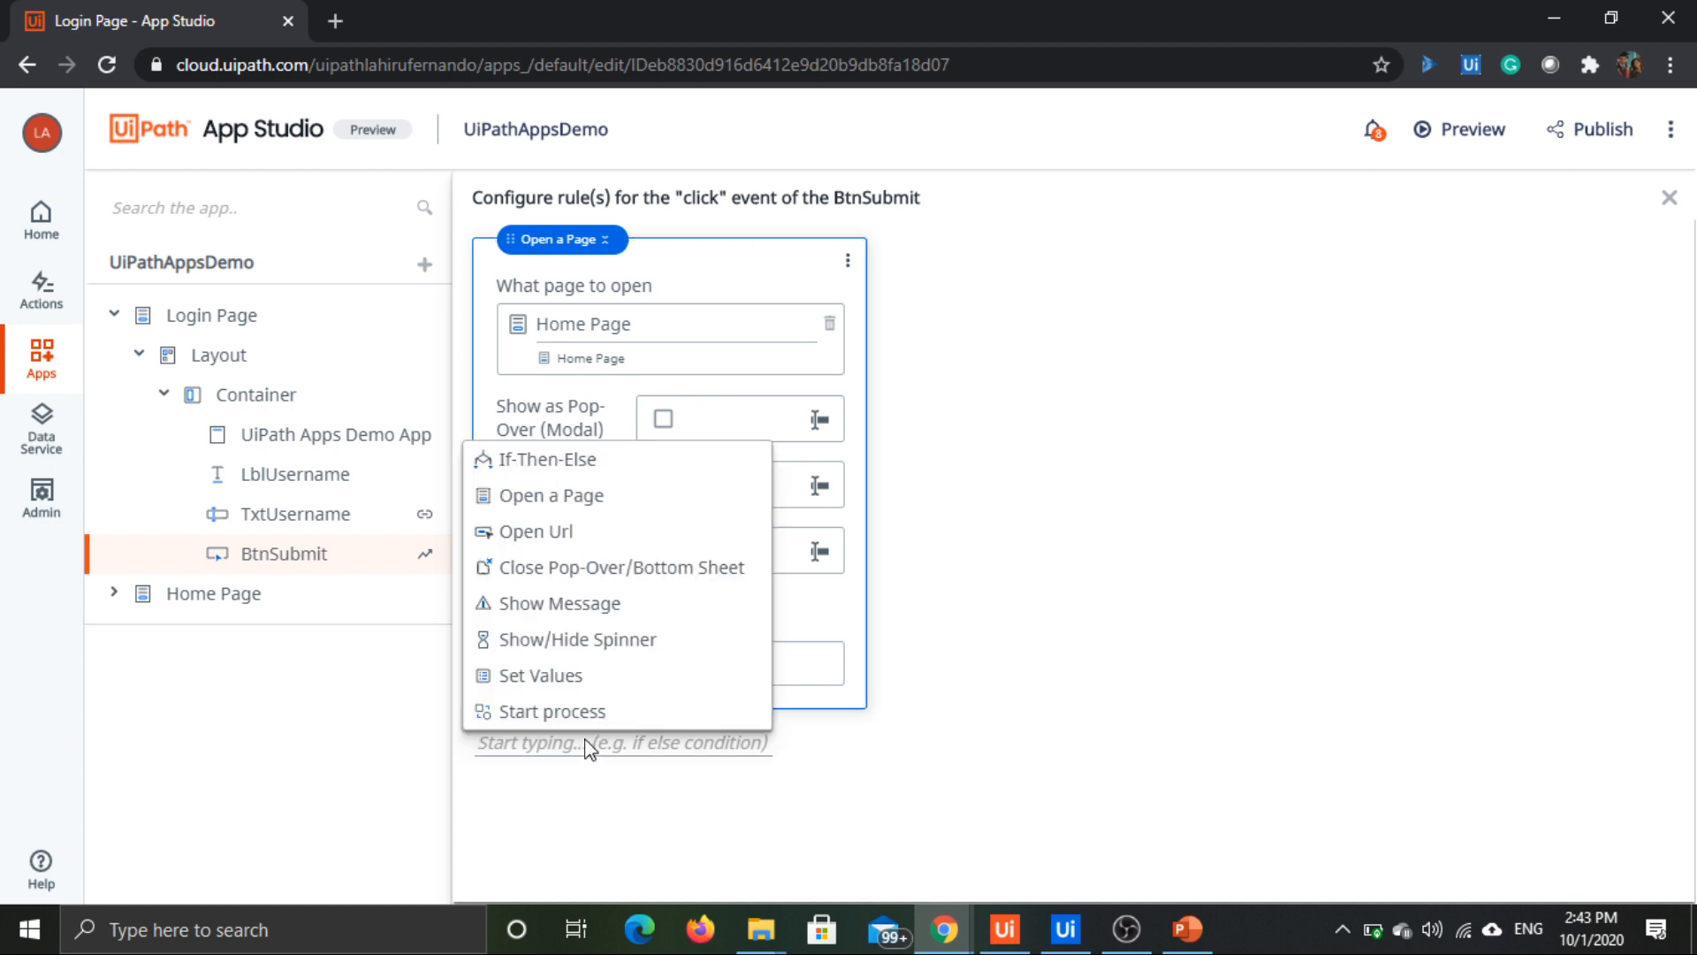
left_click(616, 471)
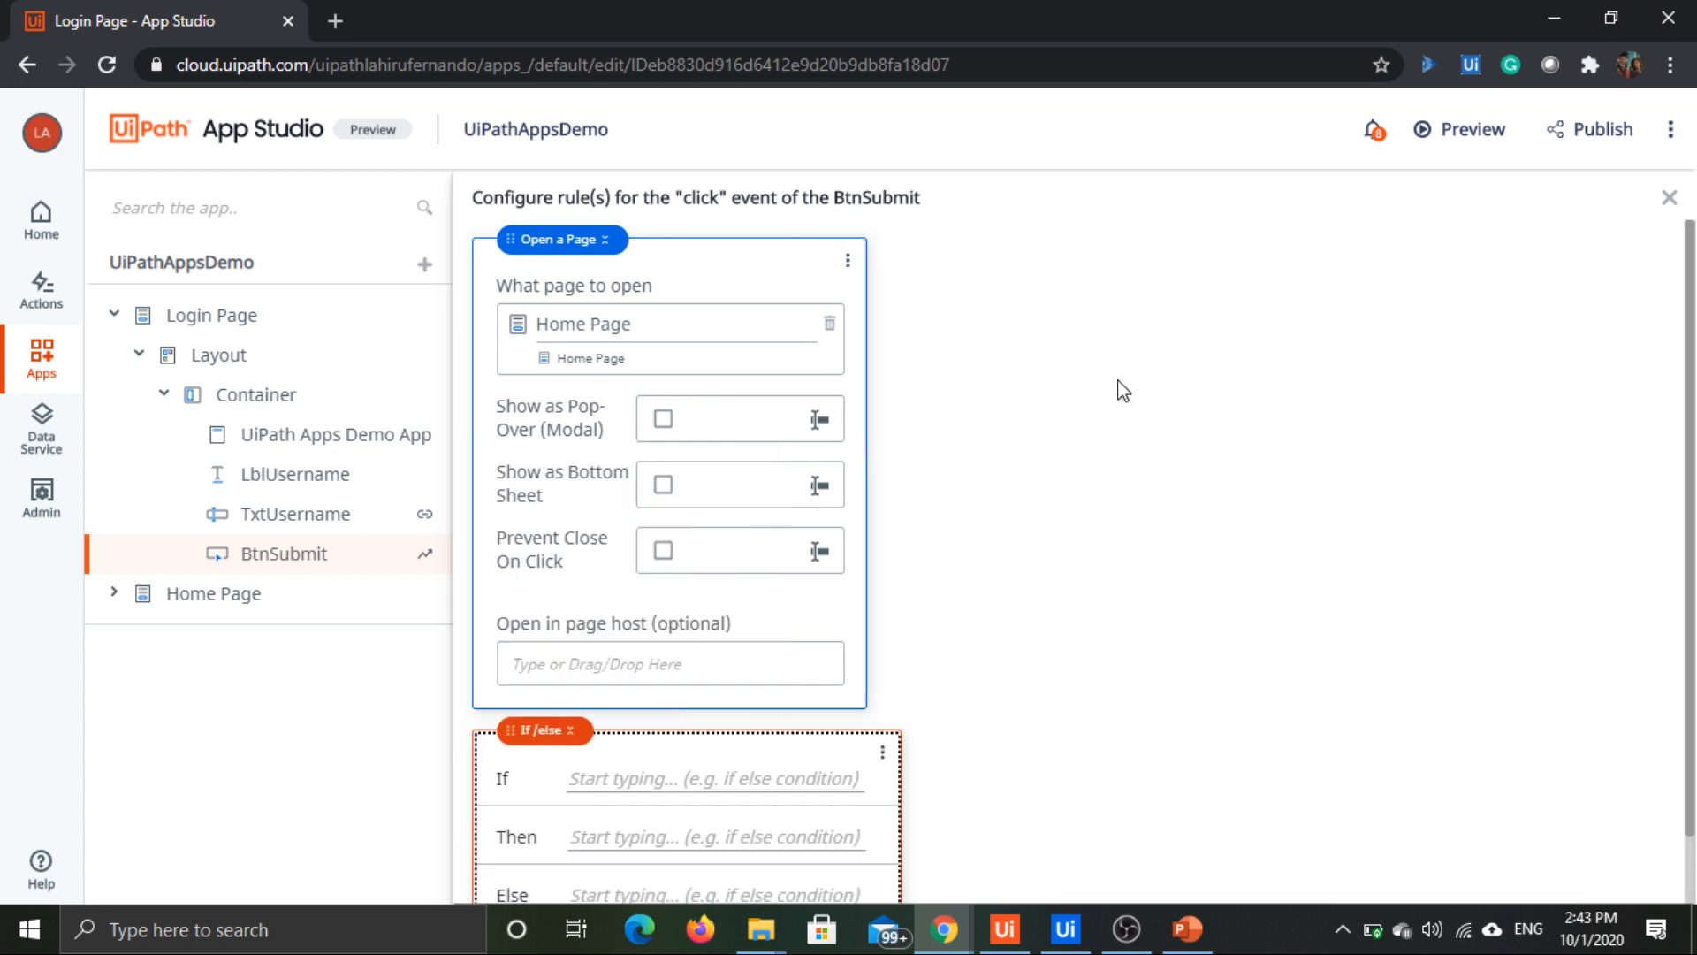
scroll(618, 707, "down", 1)
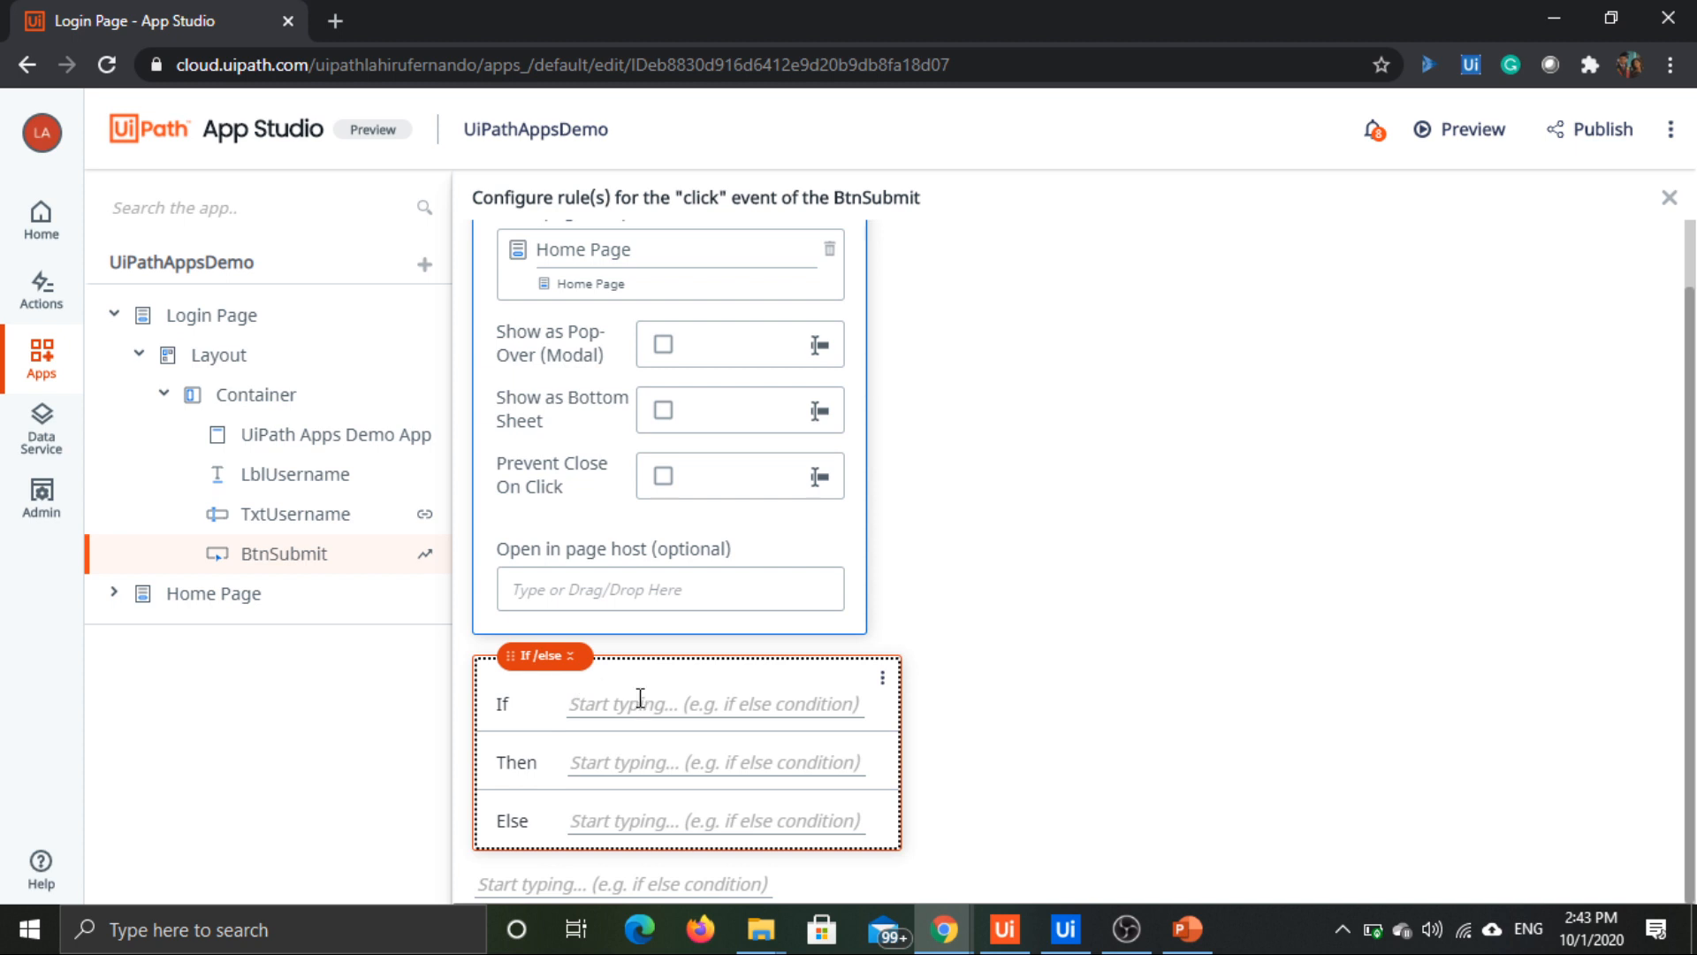
left_click(645, 703)
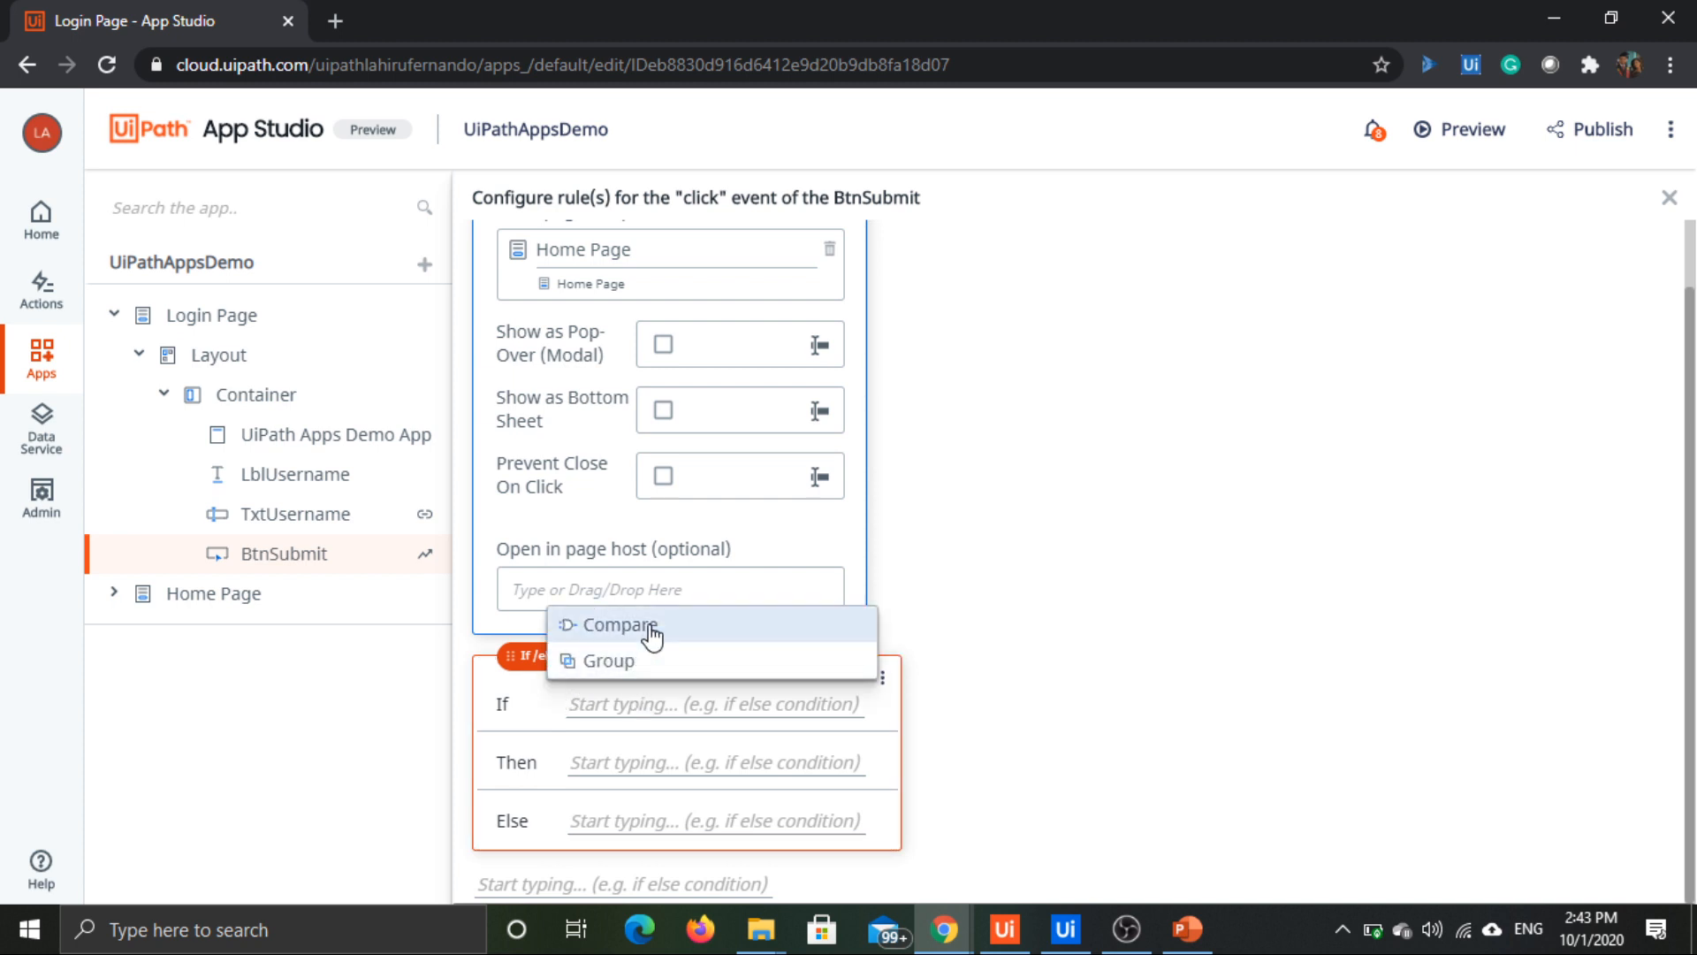
left_click(651, 630)
scroll(777, 542, "down", 1)
Step: Set the comparison's first value to type String with the Username app variable, using the = operator
left_click(584, 645)
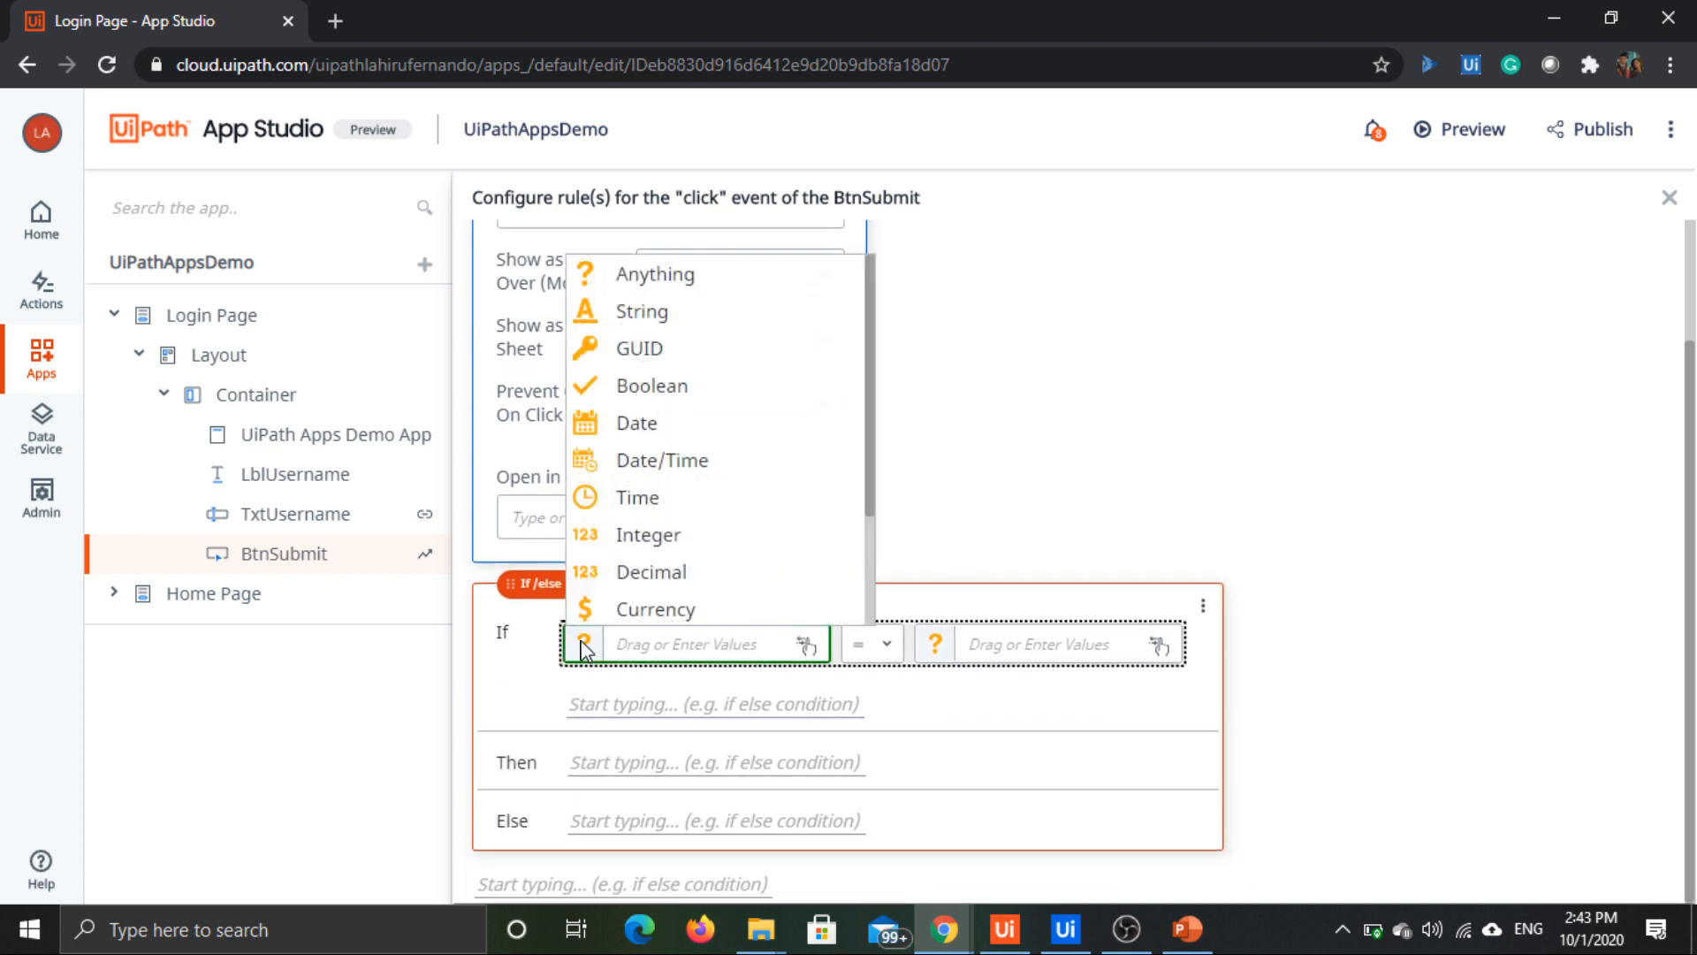
left_click(655, 318)
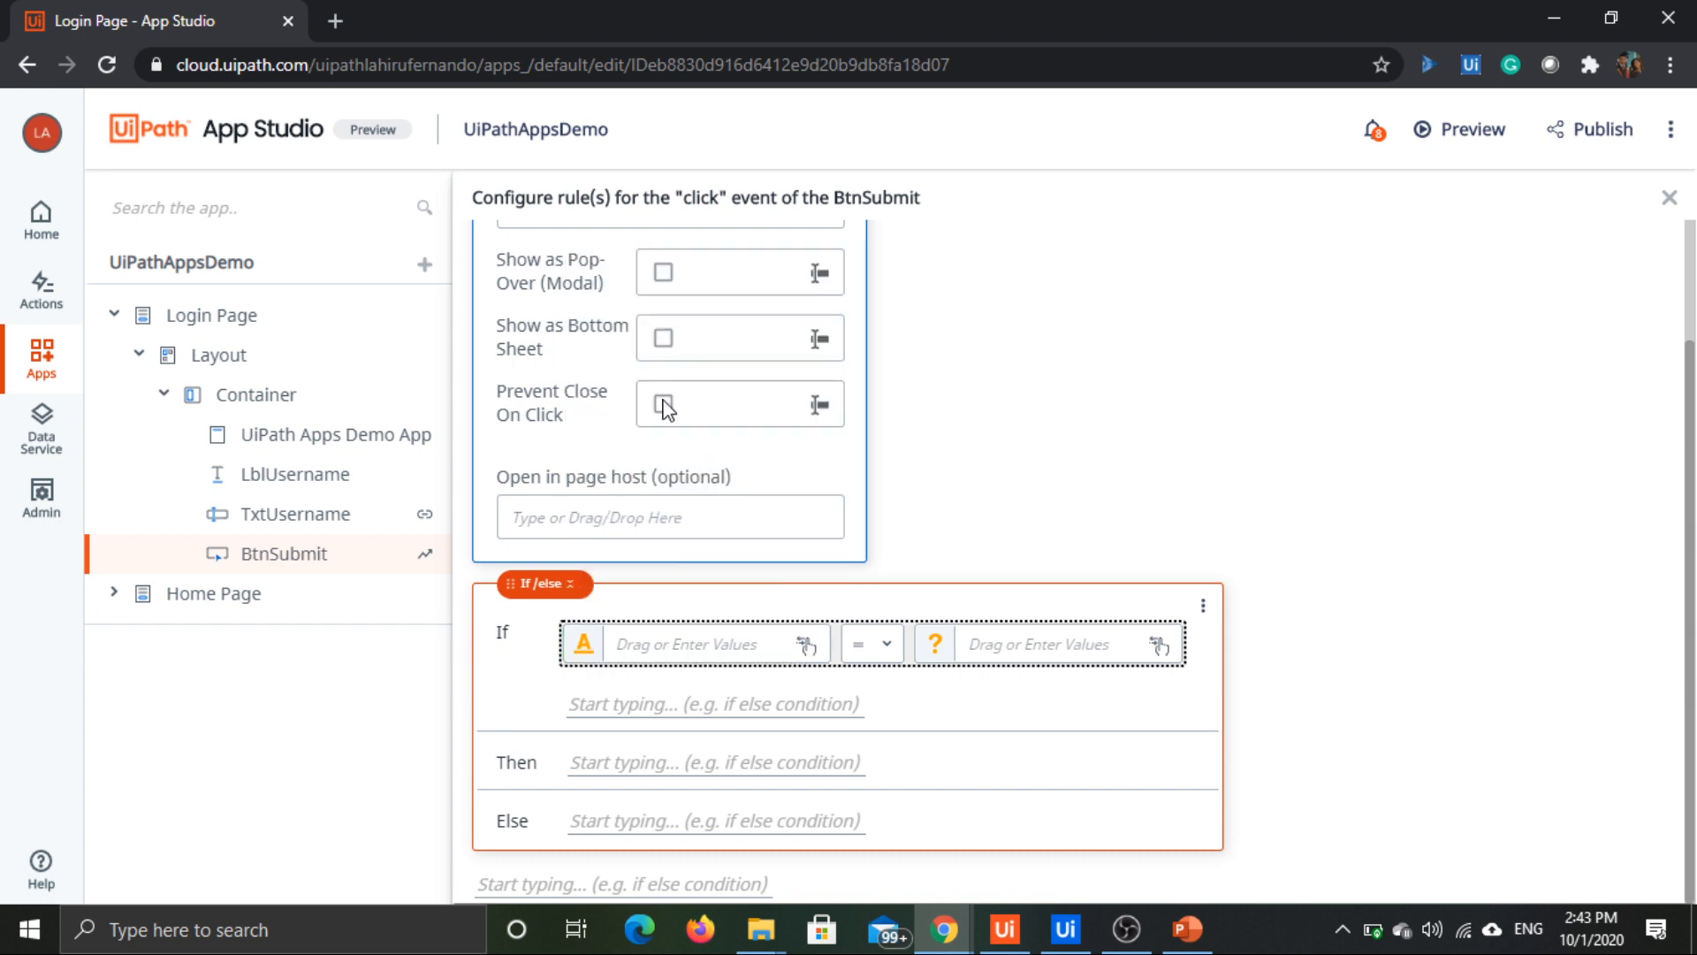
left_click(658, 650)
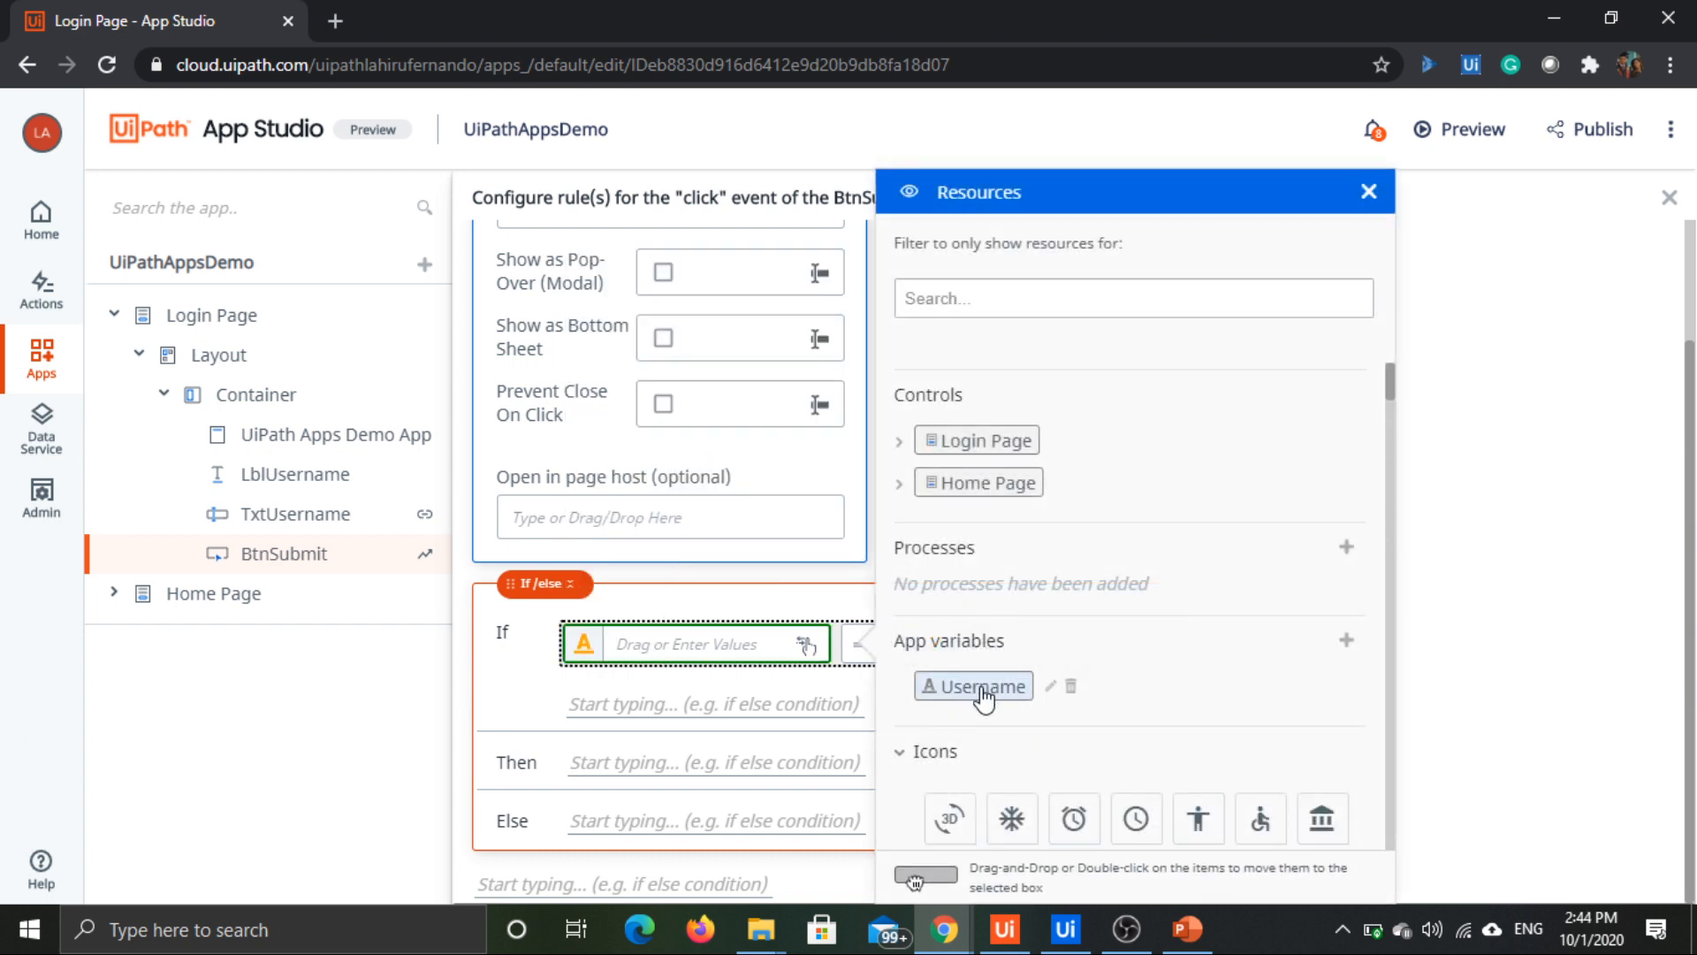
double_click(983, 694)
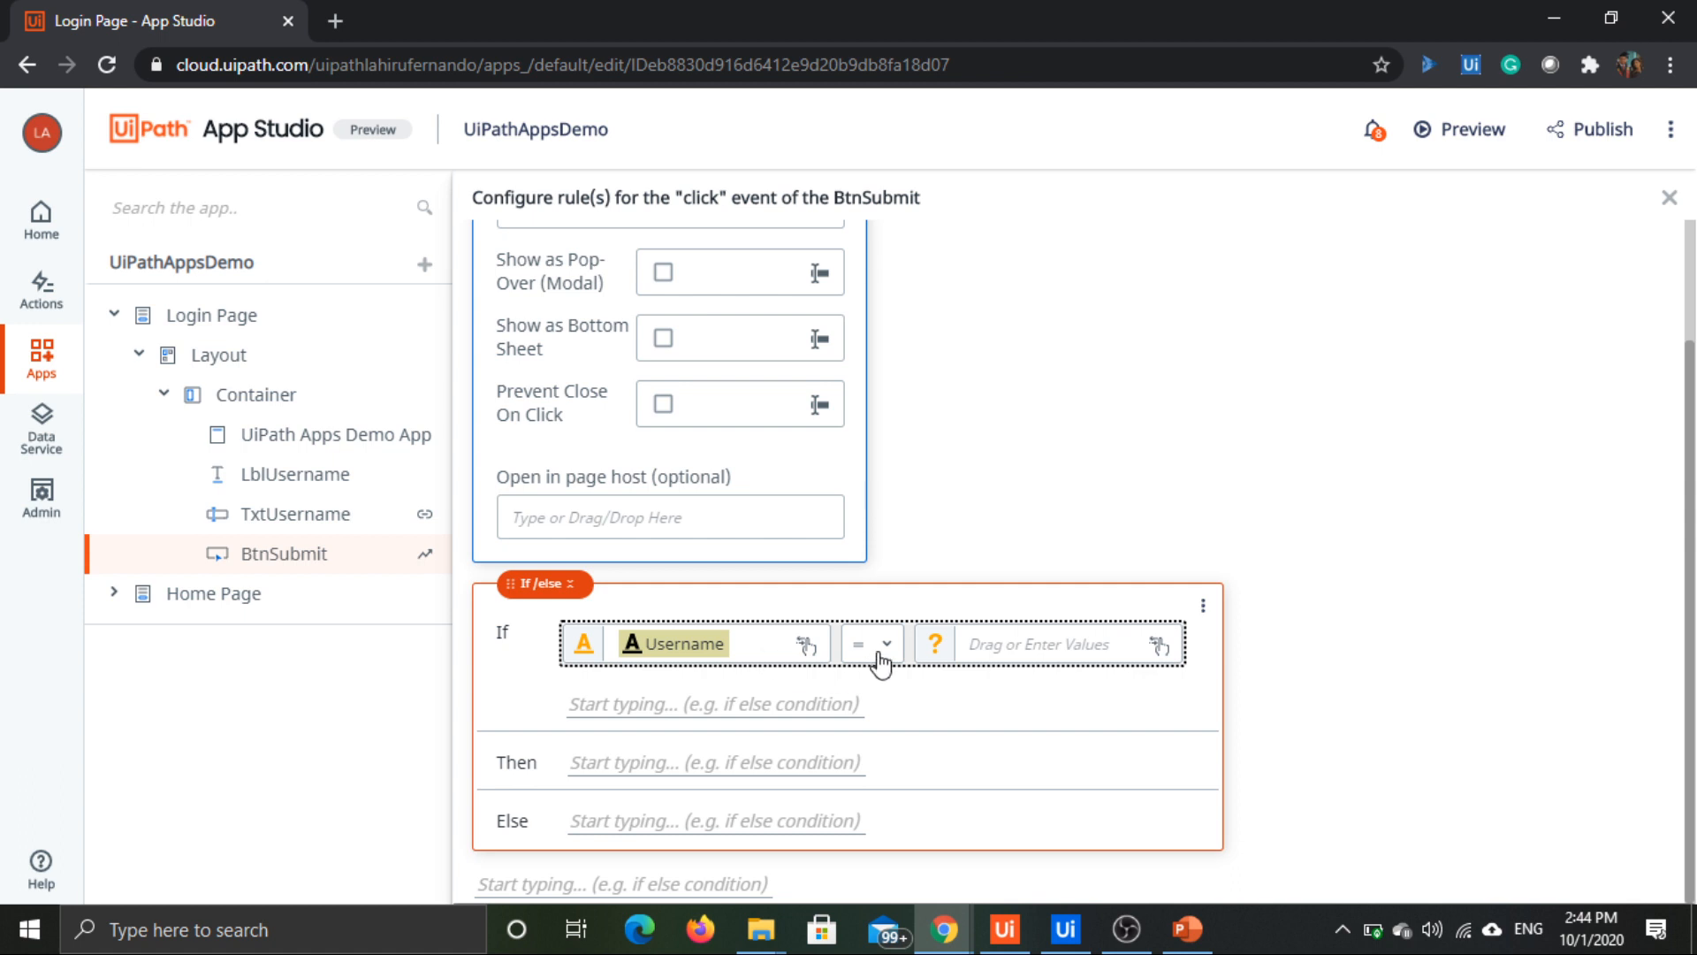
left_click(888, 648)
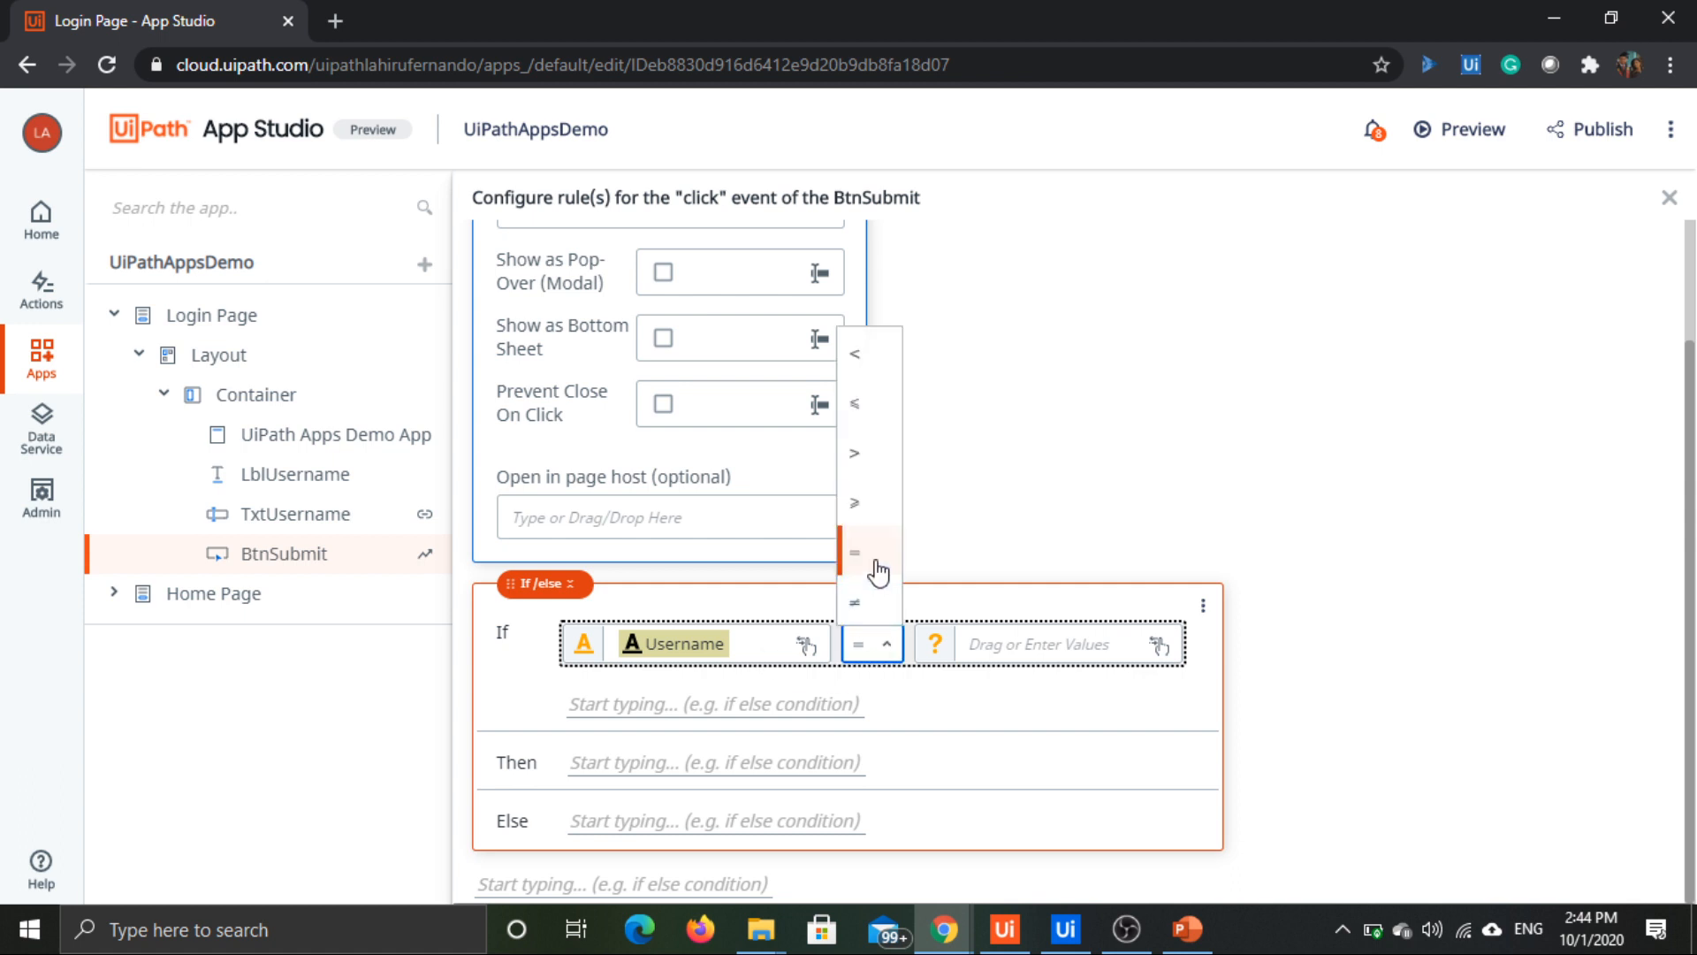
left_click(875, 562)
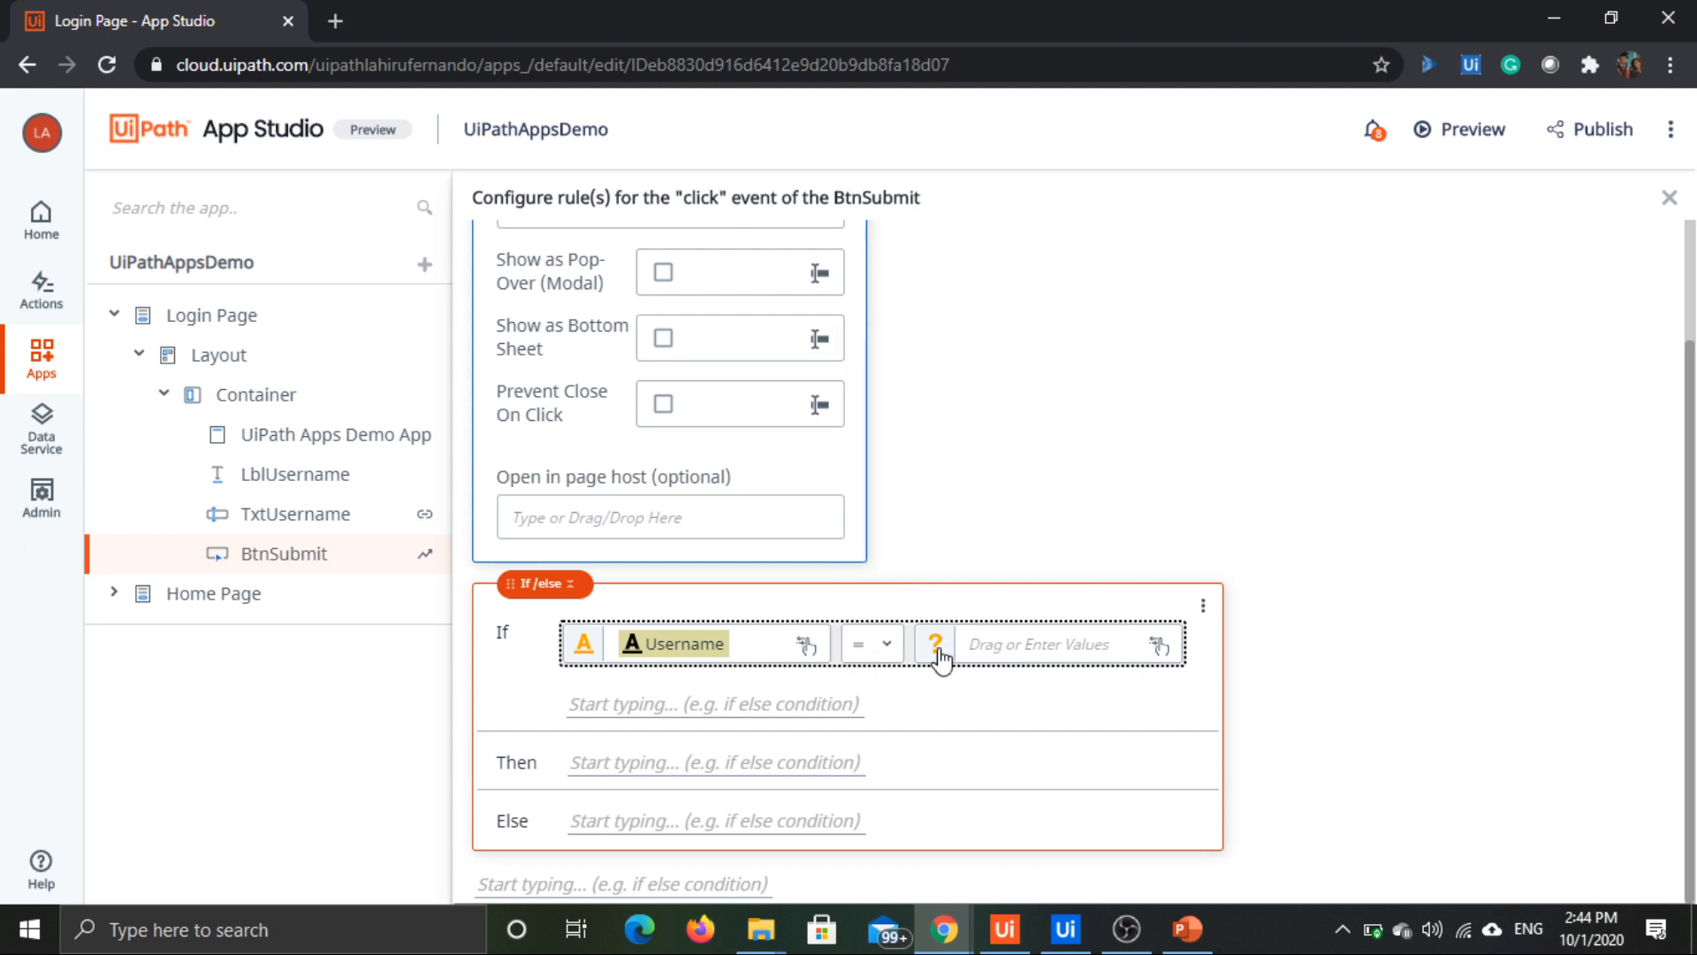
Step: Set the comparison's second value to "" with type Anything, and change the operator to ≠
left_click(936, 646)
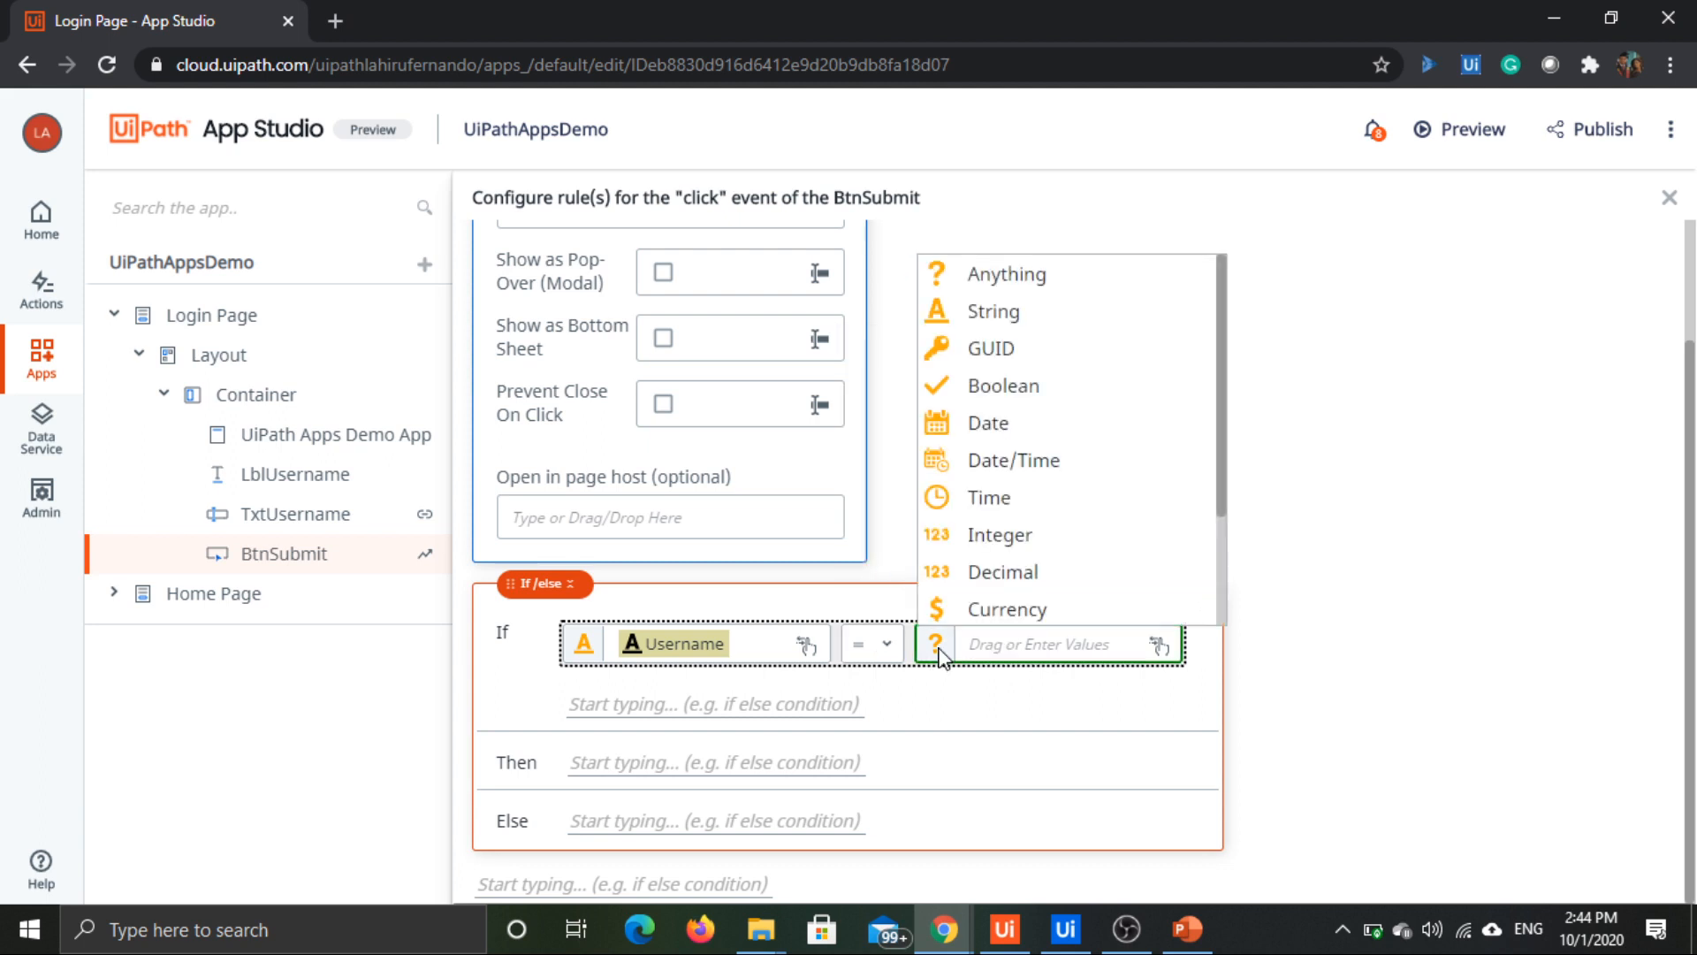
scroll(1094, 440, "down", 2)
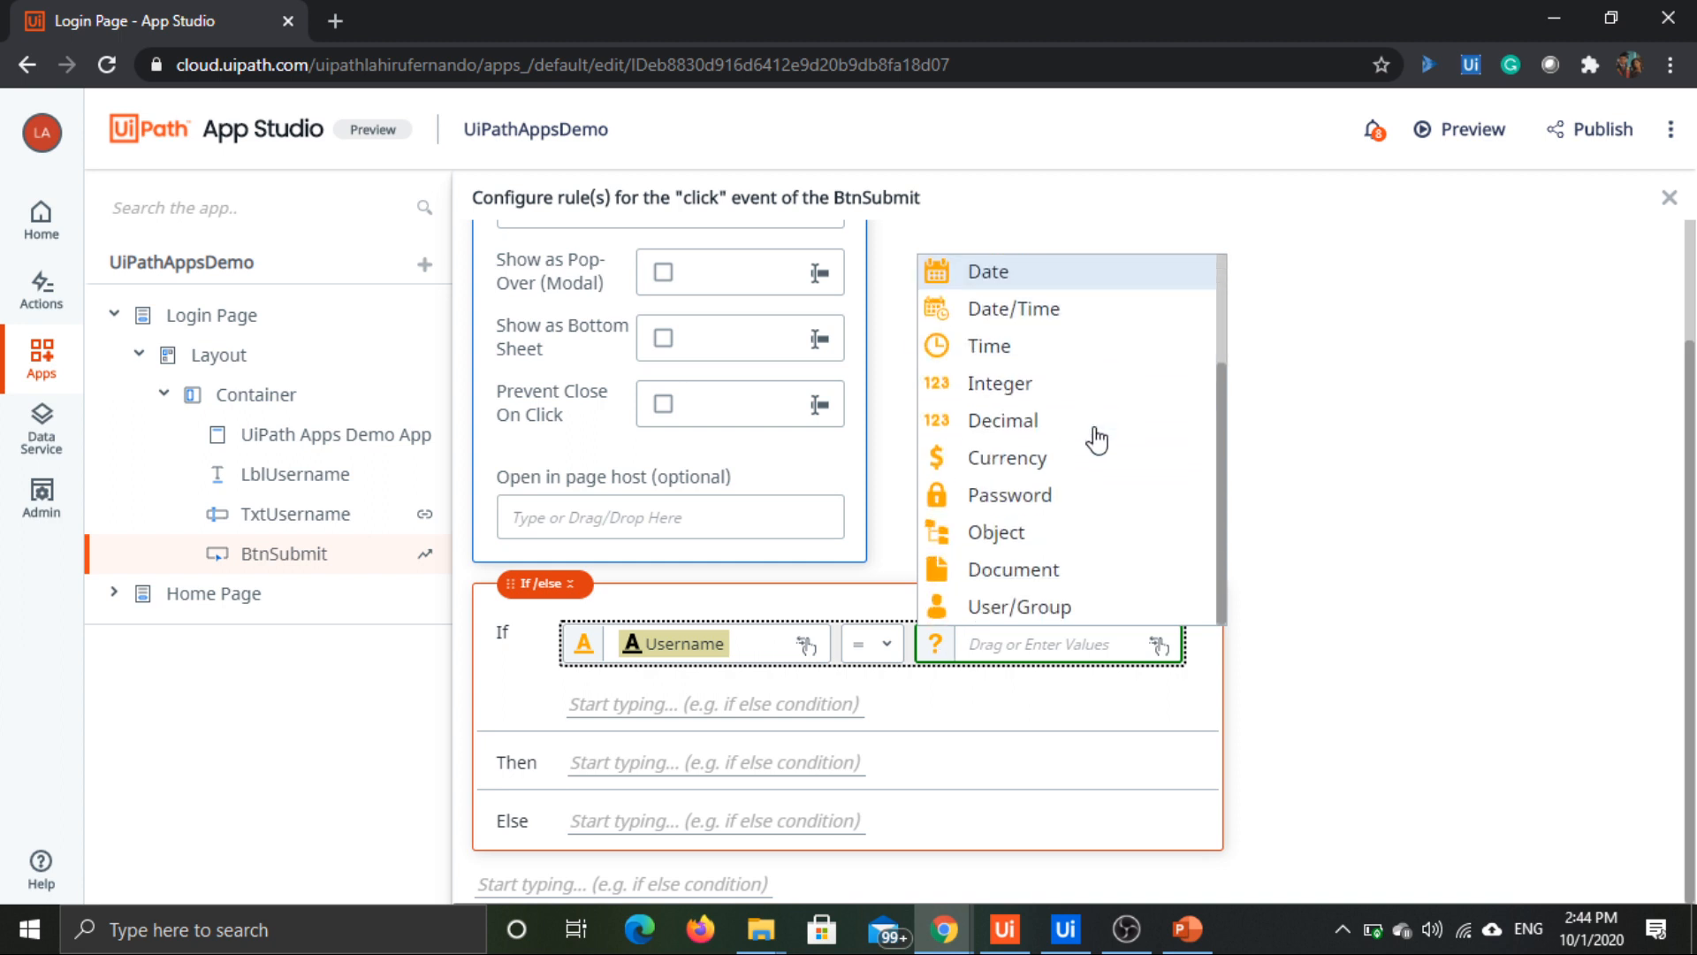
scroll(1094, 503, "up", 2)
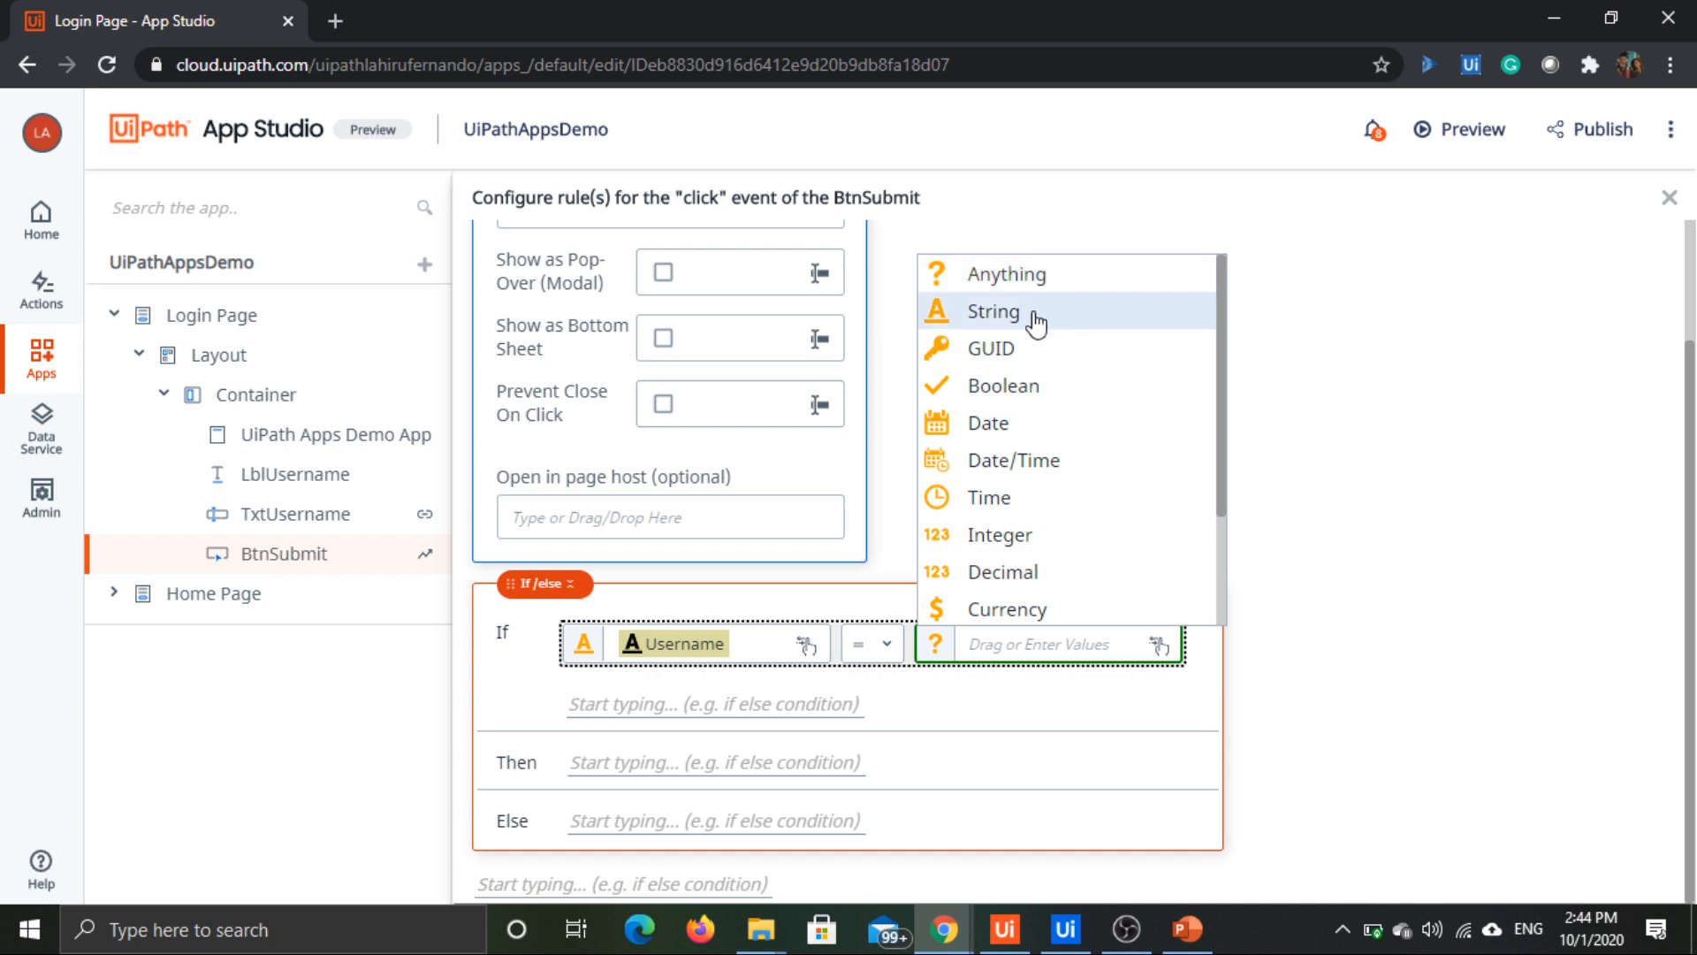
left_click(1043, 281)
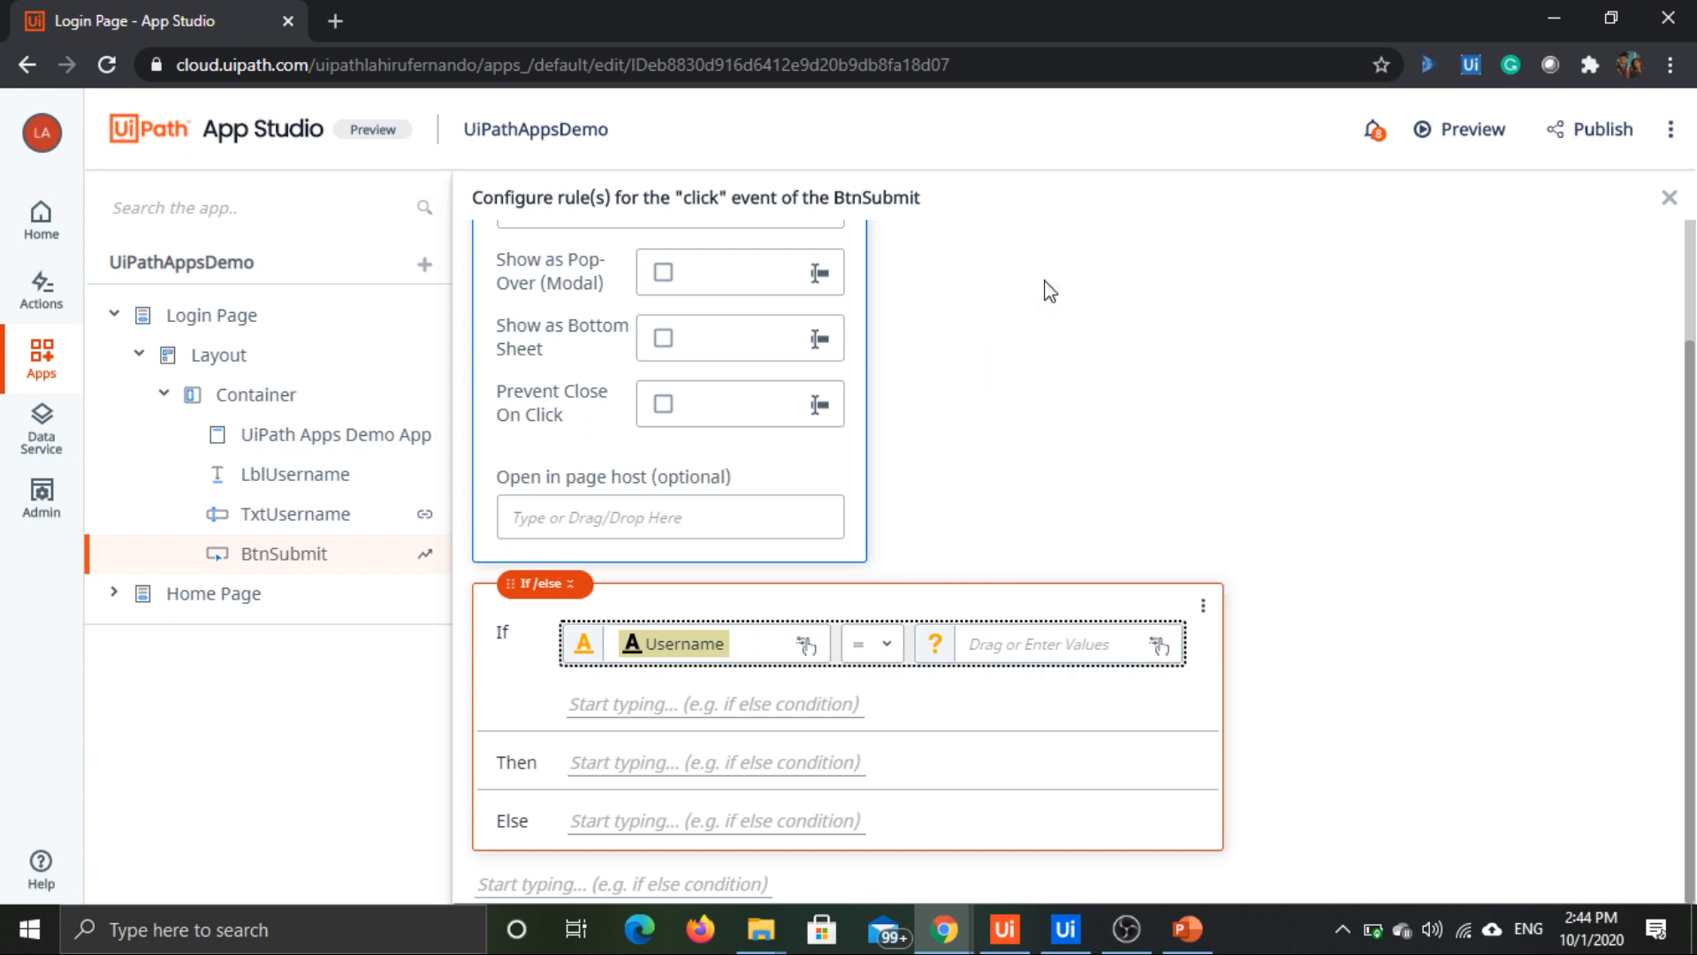
left_click(1026, 647)
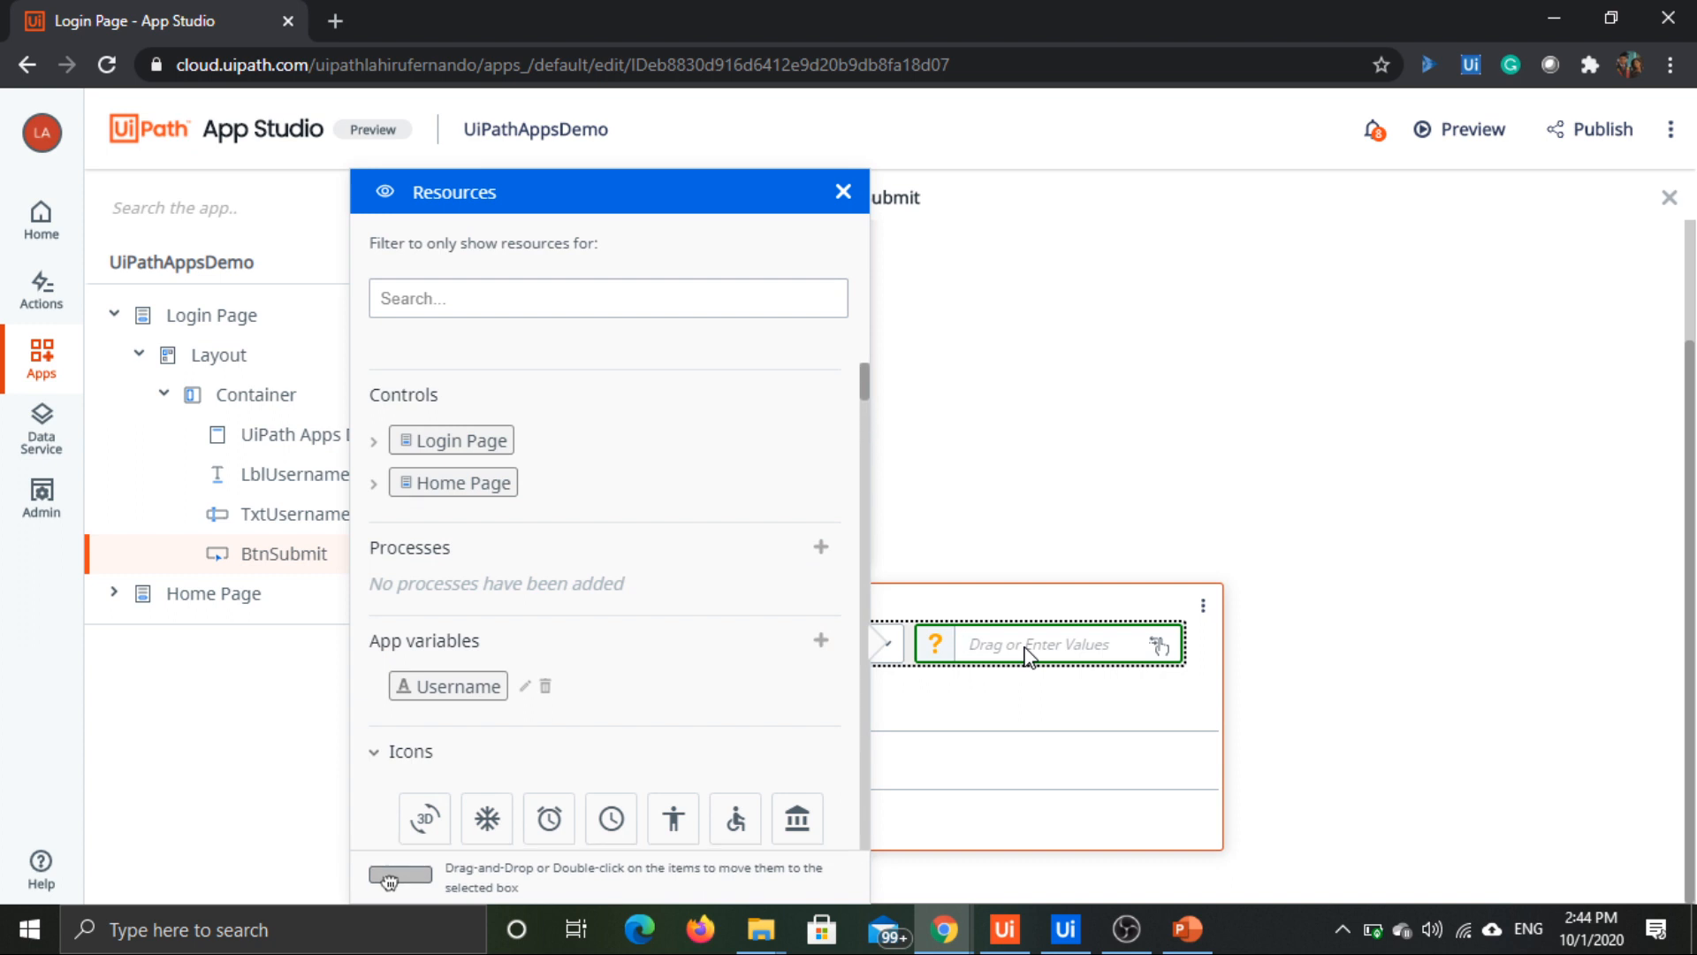
type("\"\"")
left_click(1312, 655)
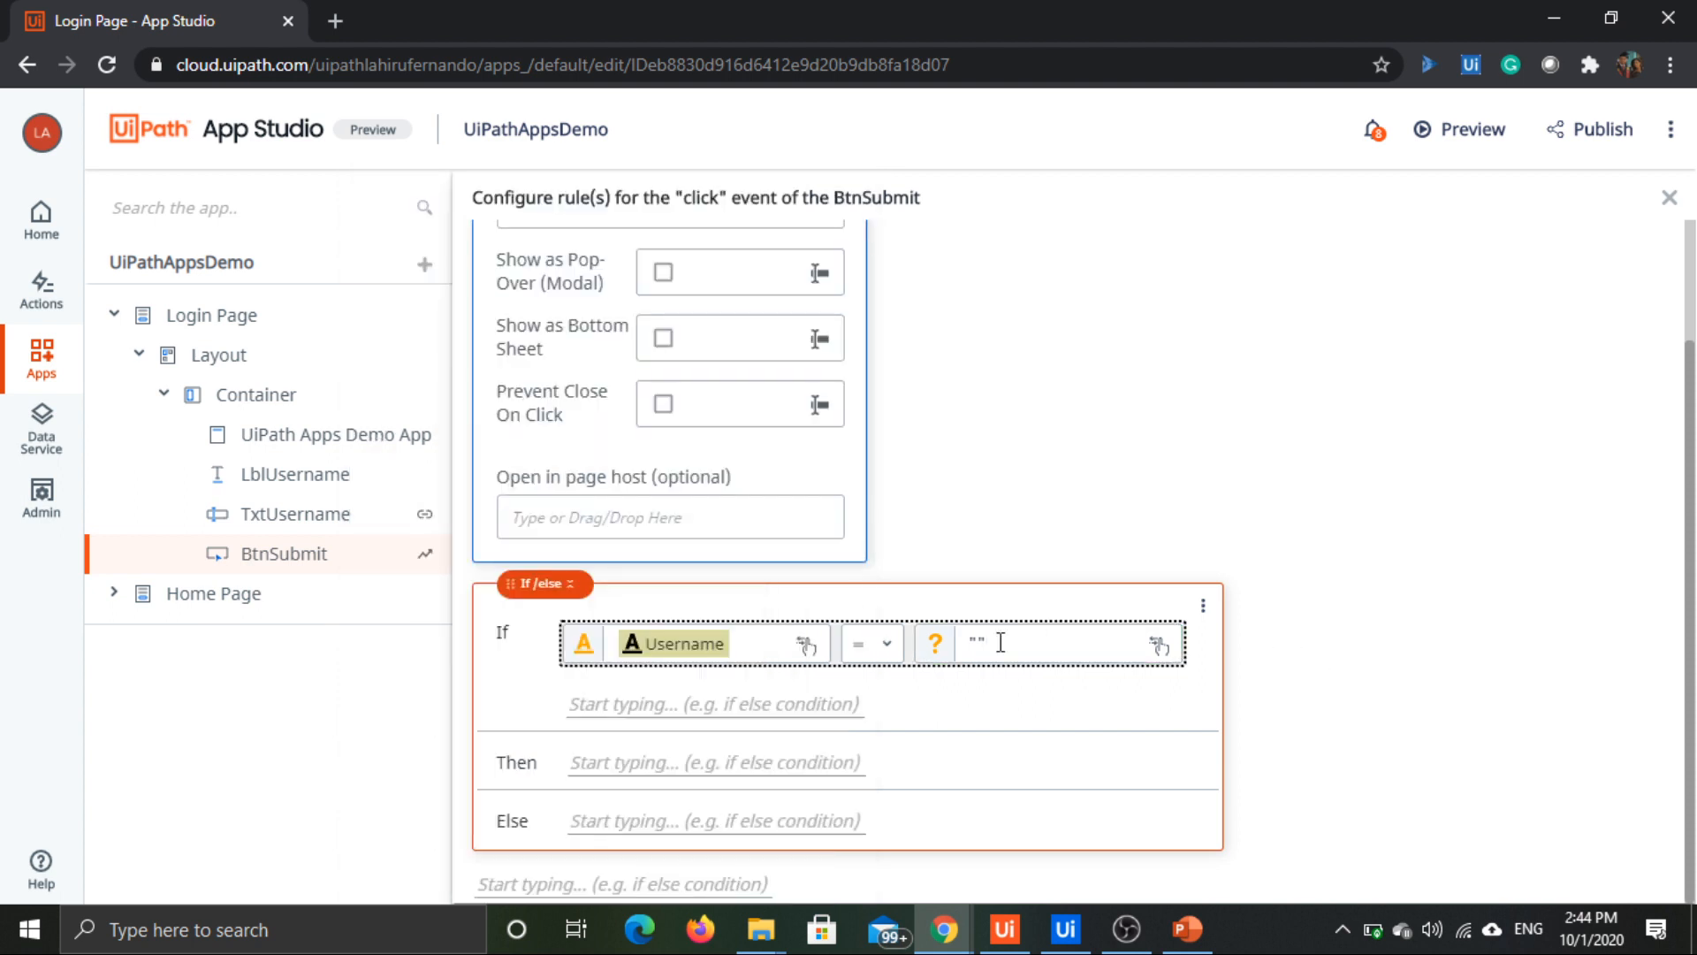
left_click(884, 647)
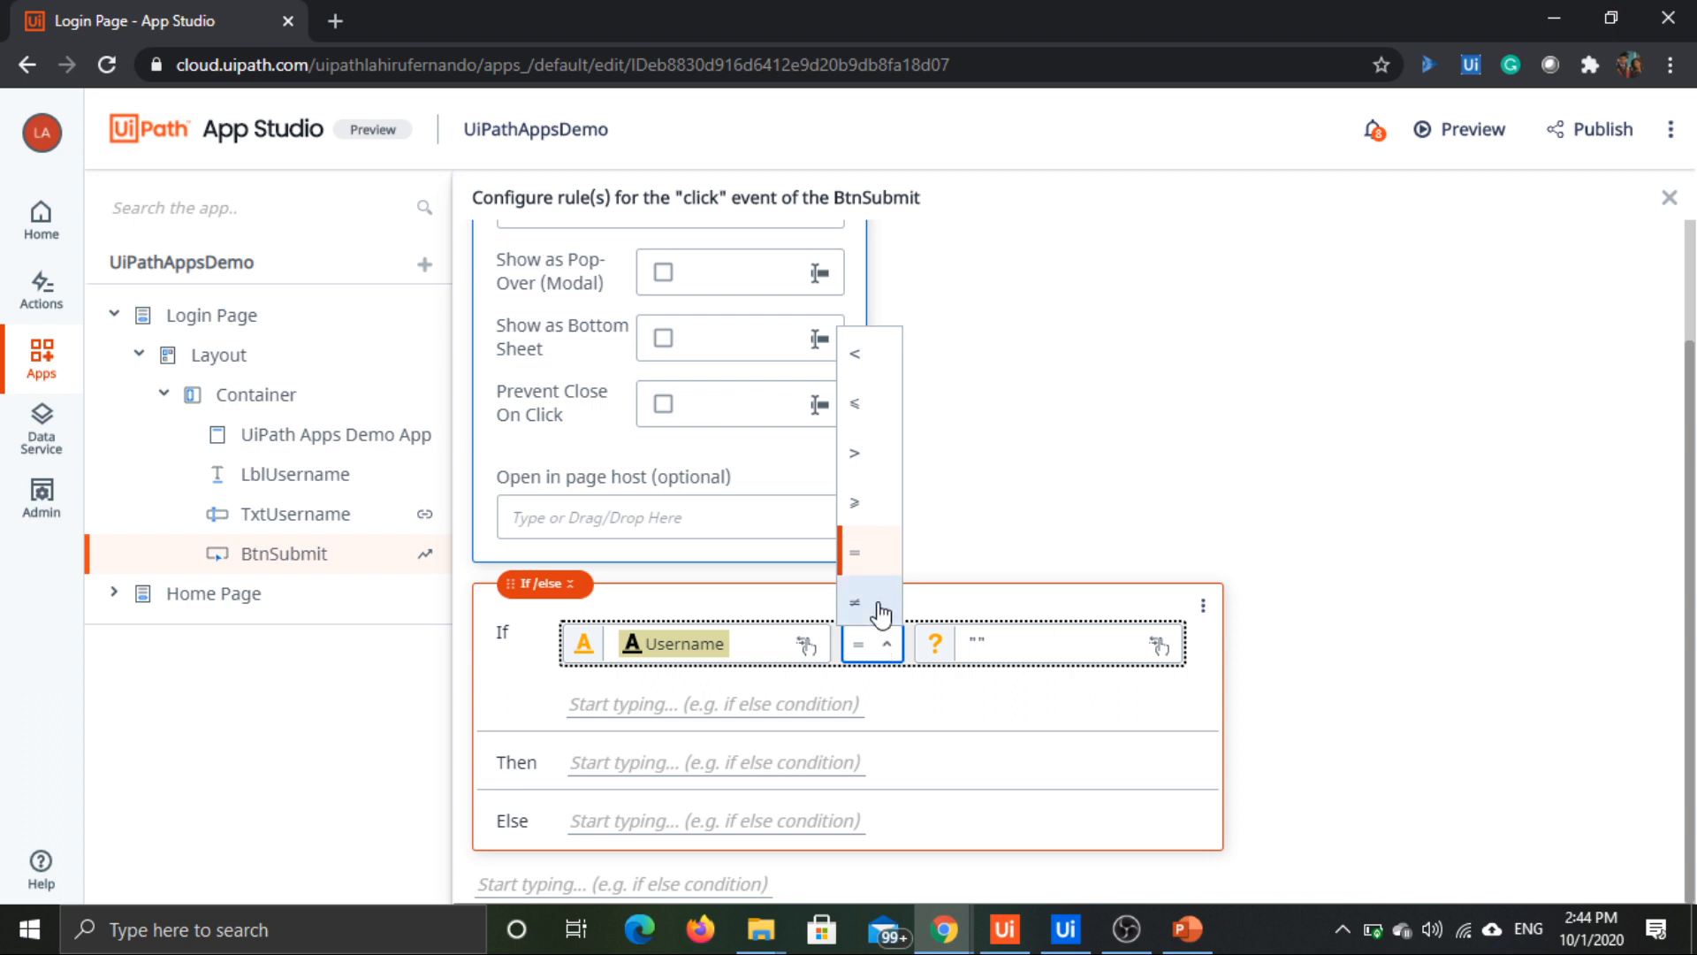
left_click(882, 606)
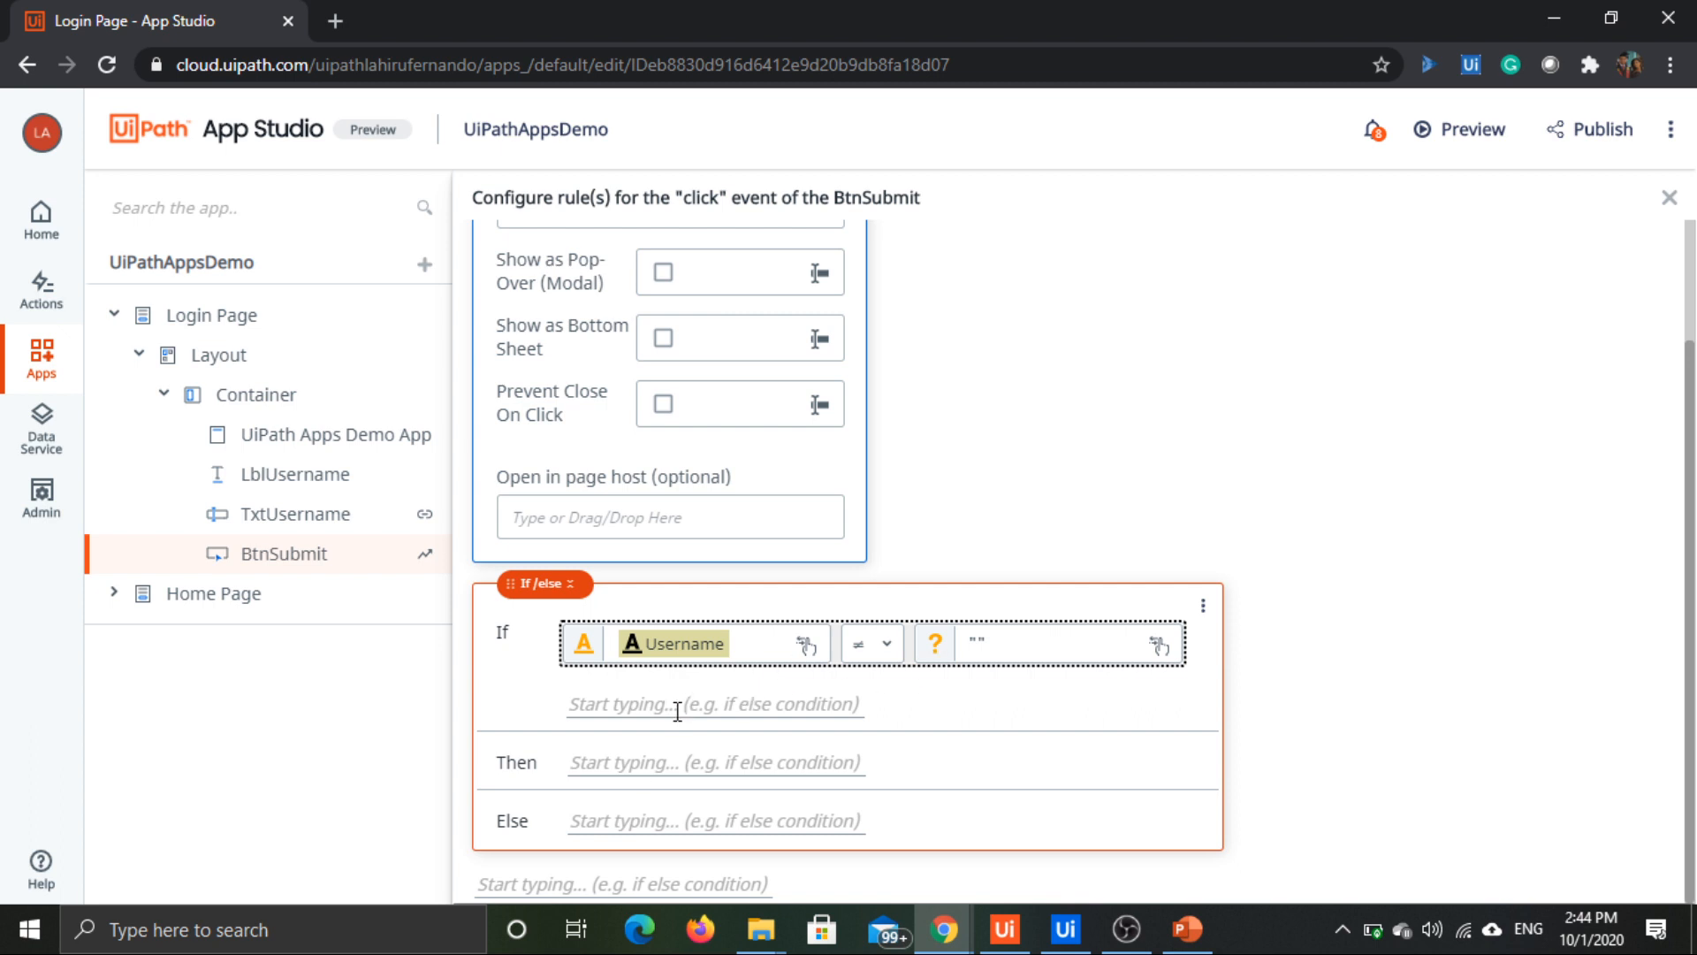
Step: Delete the standalone Open a Page rule above the If-Then-Else rule in the BtnSubmit click event
left_click(643, 765)
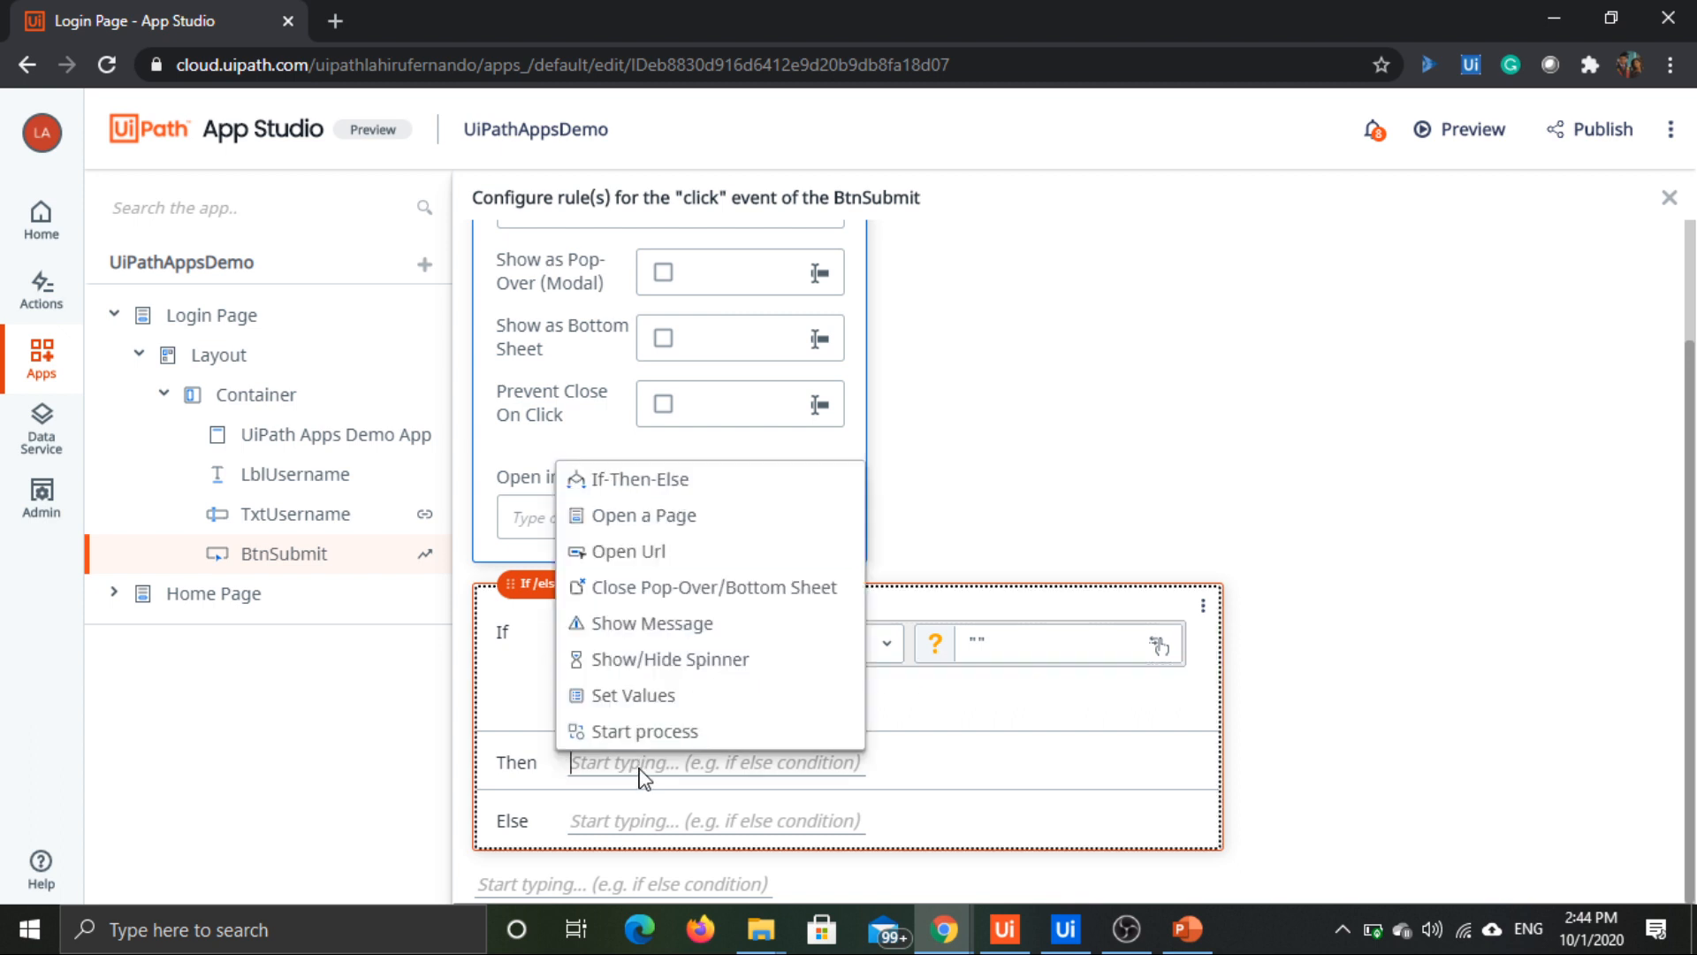
left_click(1095, 424)
scroll(1096, 425, "up", 2)
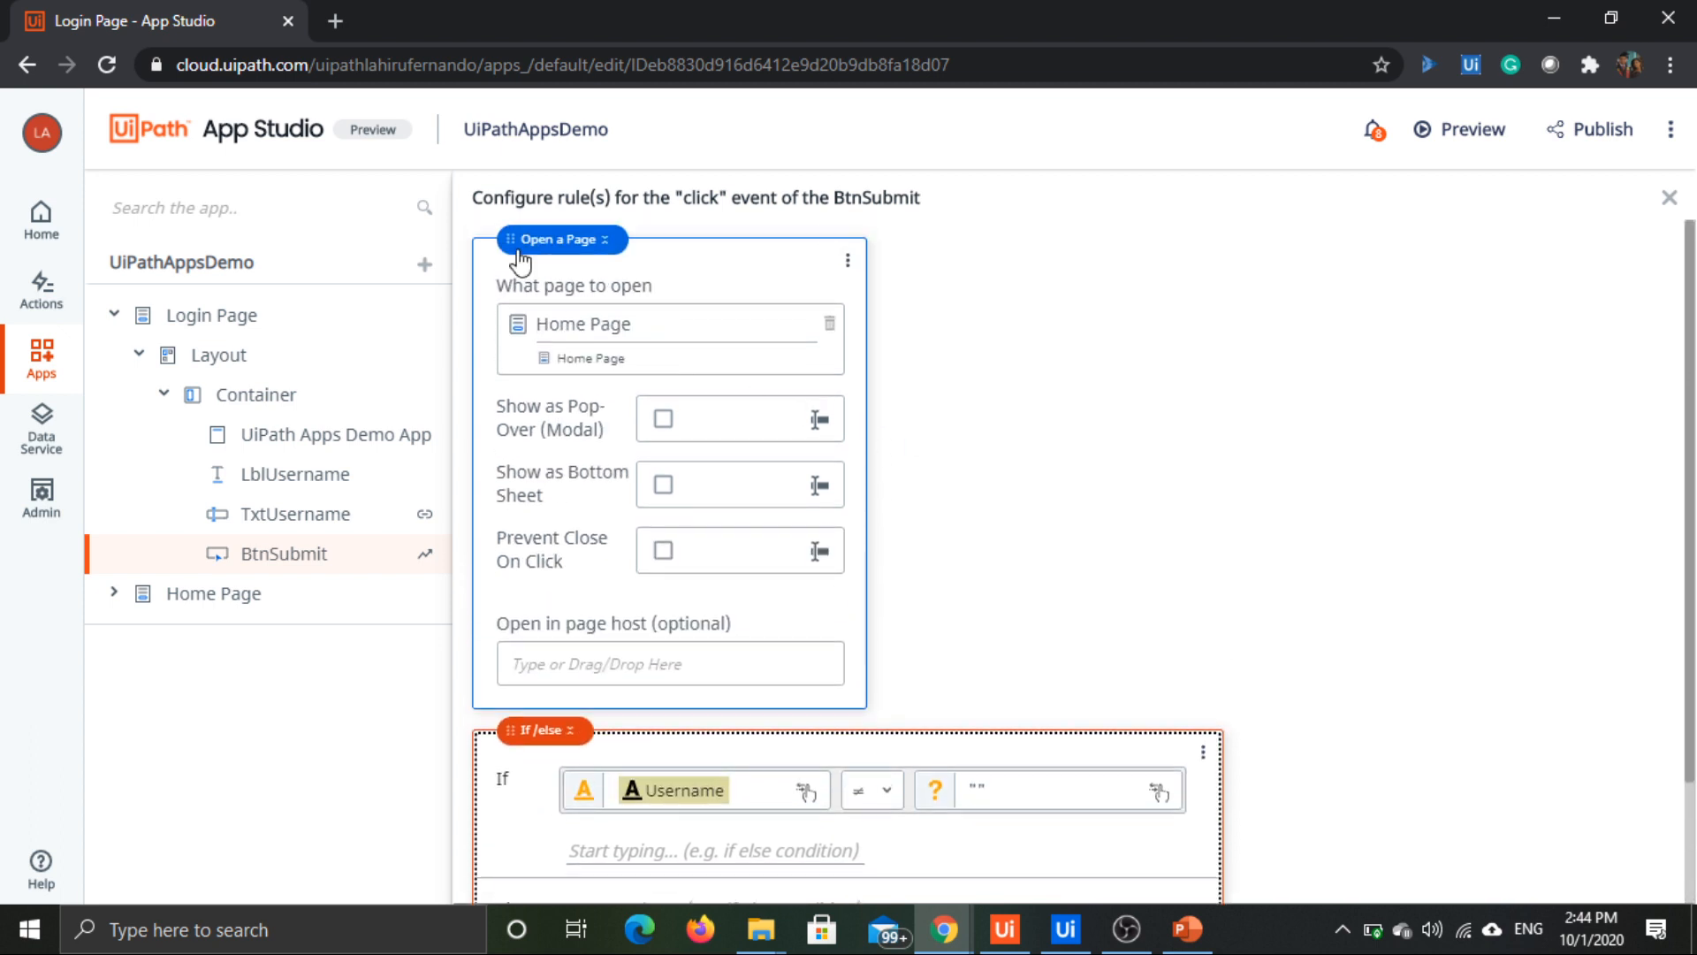
scroll(698, 267, "down", 1)
scroll(693, 269, "up", 1)
scroll(924, 540, "down", 1)
scroll(875, 336, "up", 1)
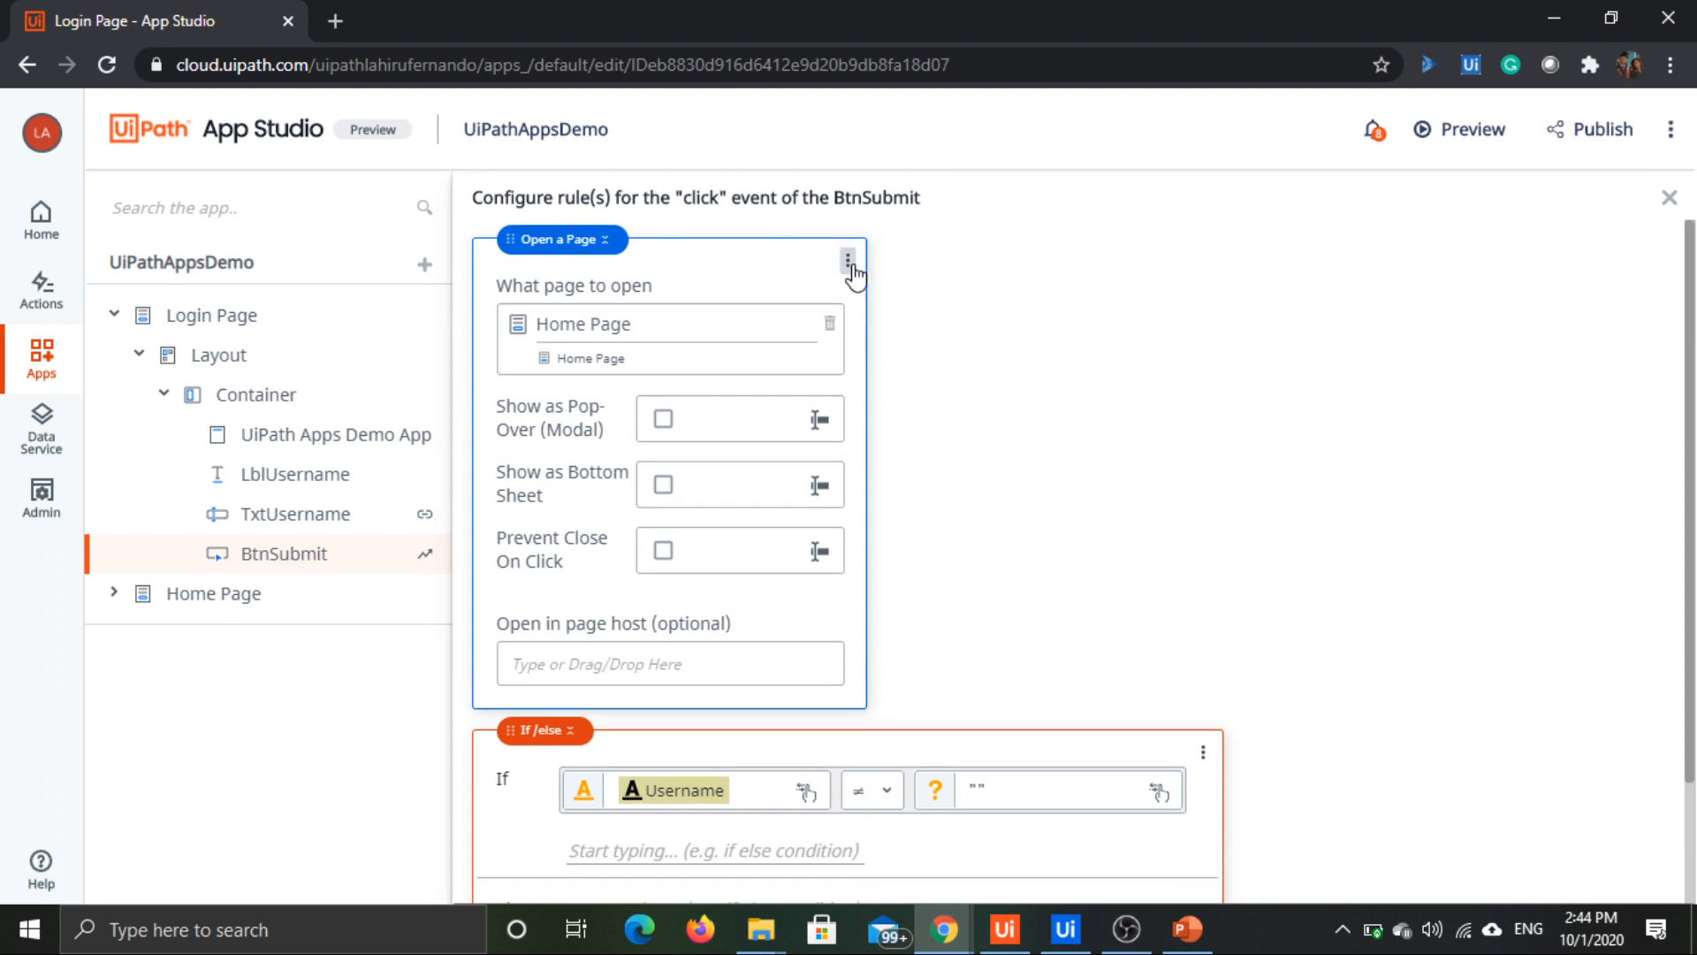
left_click(849, 262)
left_click(900, 349)
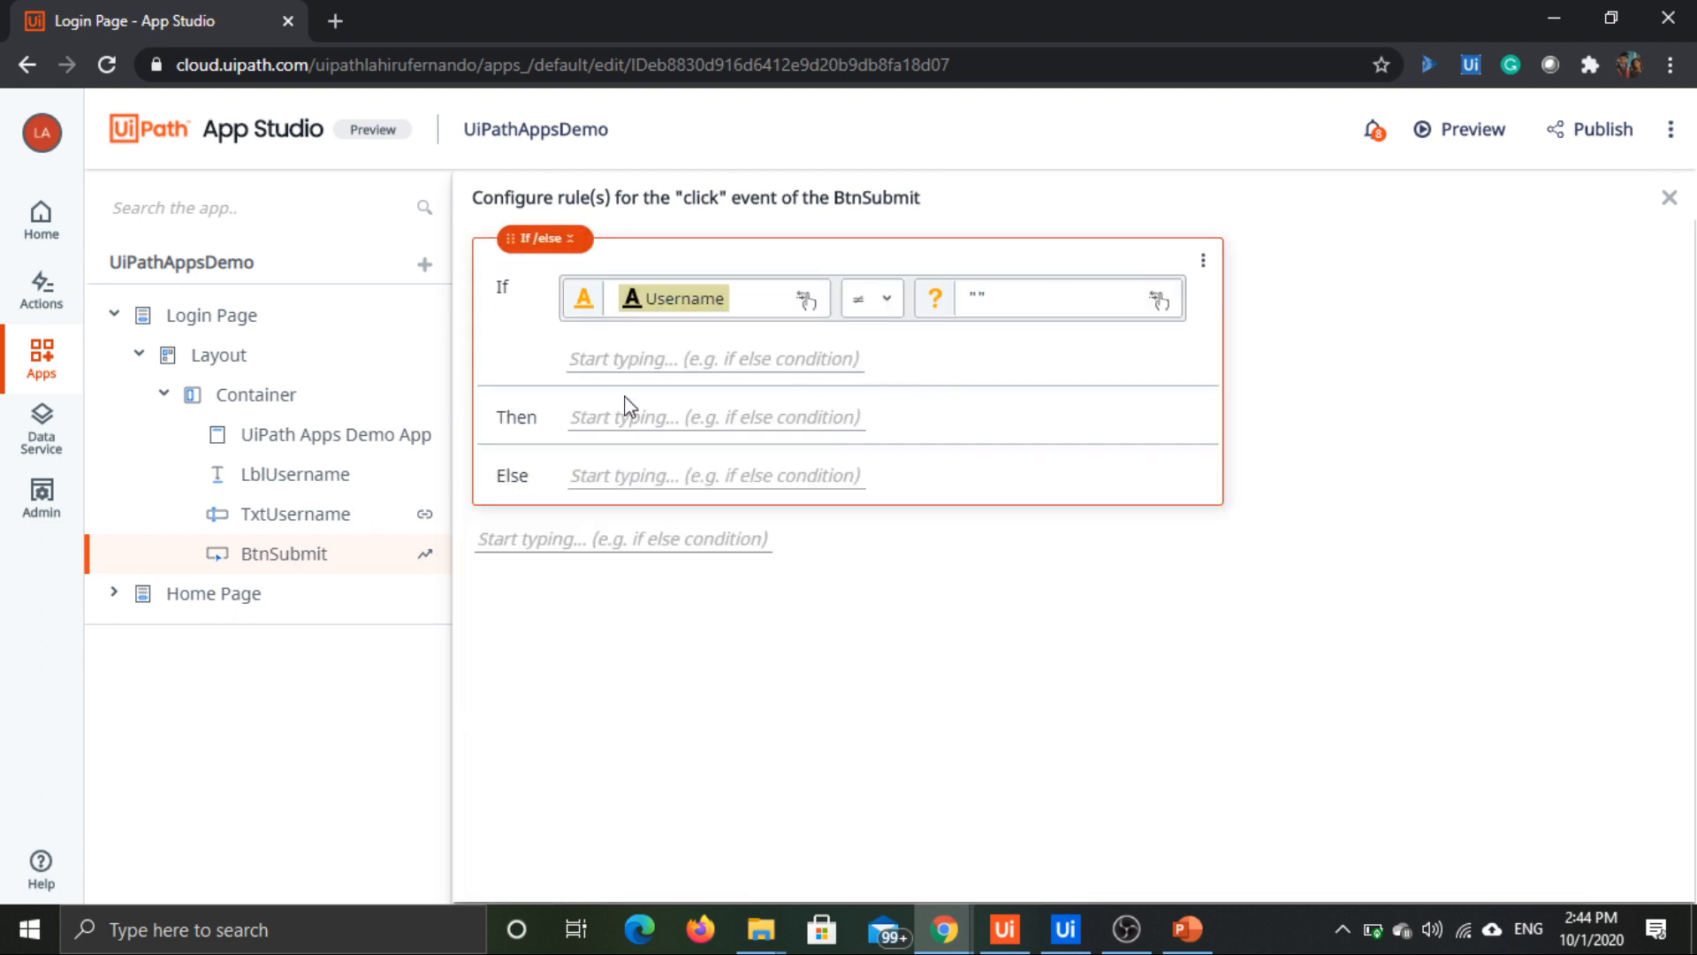
Step: Add an Open a Page rule to the Then branch and set its page to Home Page
left_click(659, 419)
left_click(659, 483)
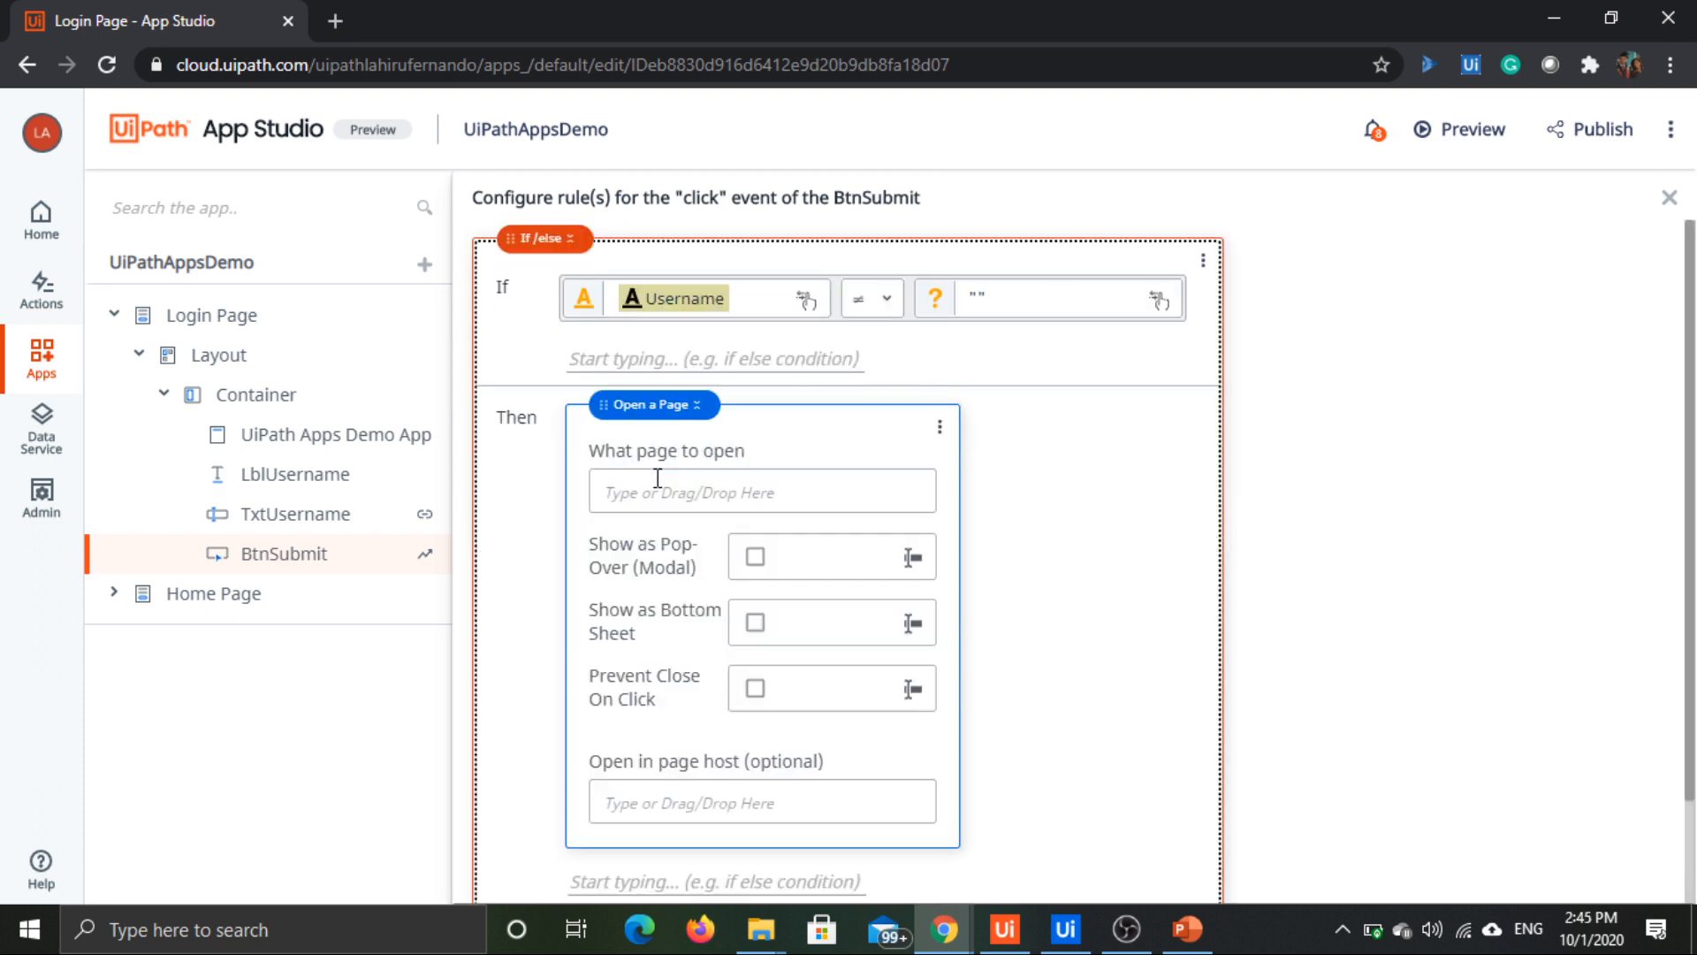
left_click(783, 488)
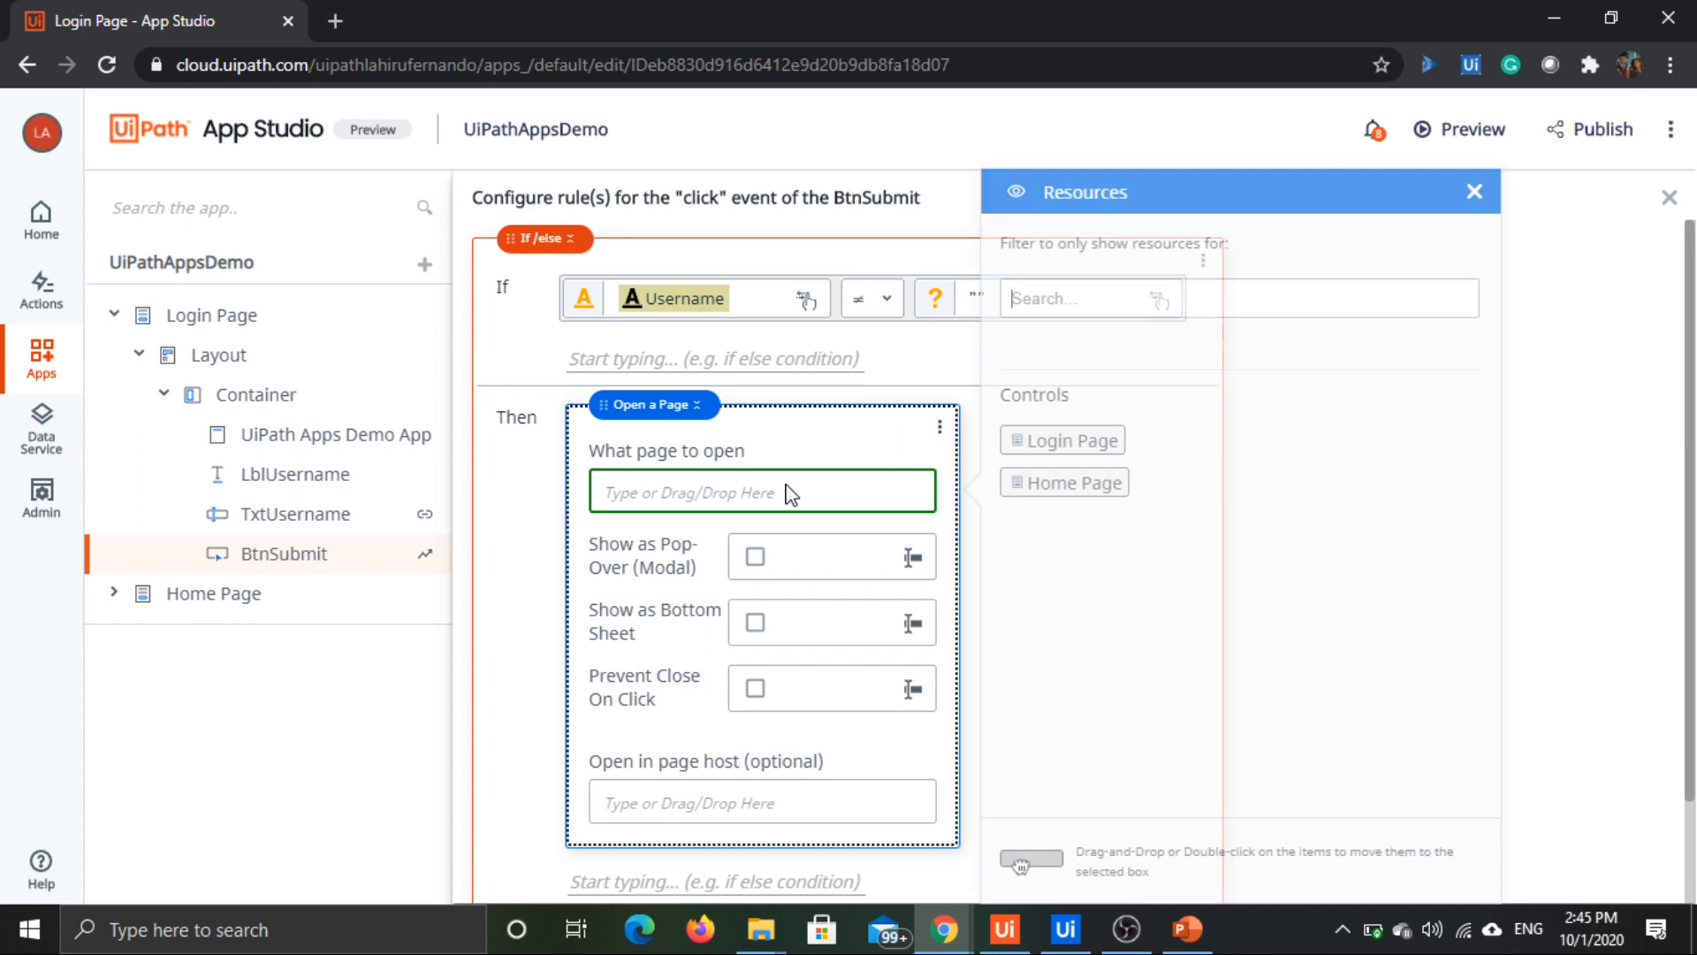
double_click(1069, 484)
Step: Add a Show Message rule to the Else branch and set its title to "Warning"
scroll(1098, 579, "down", 2)
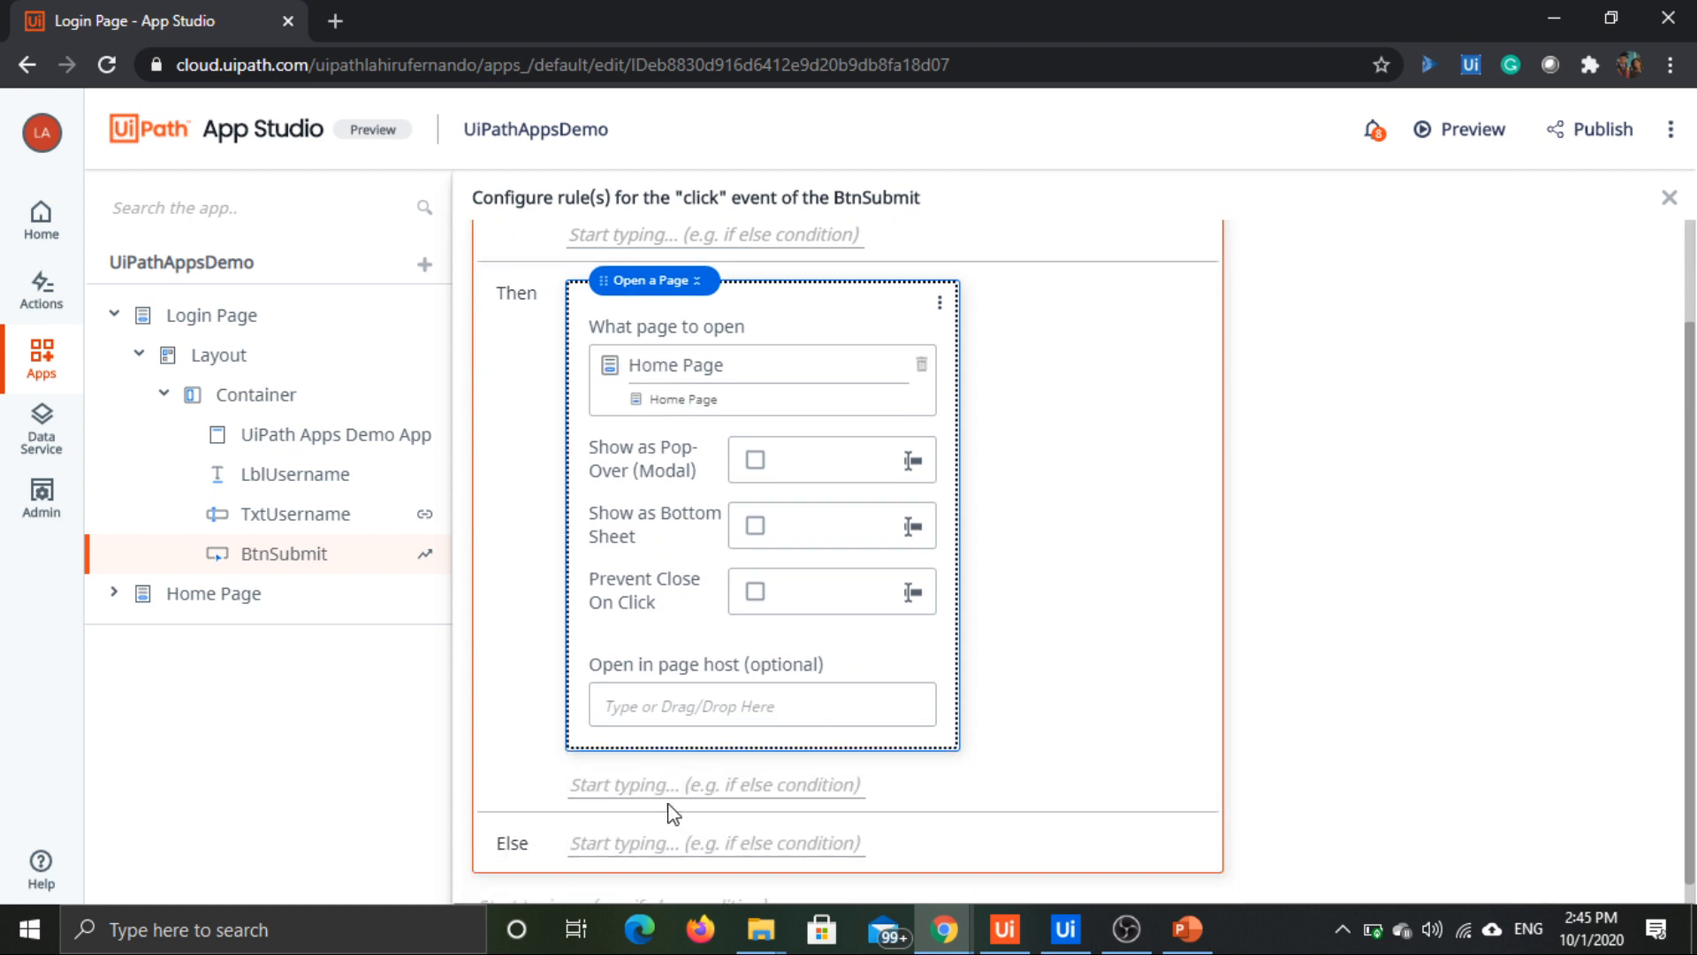
left_click(631, 841)
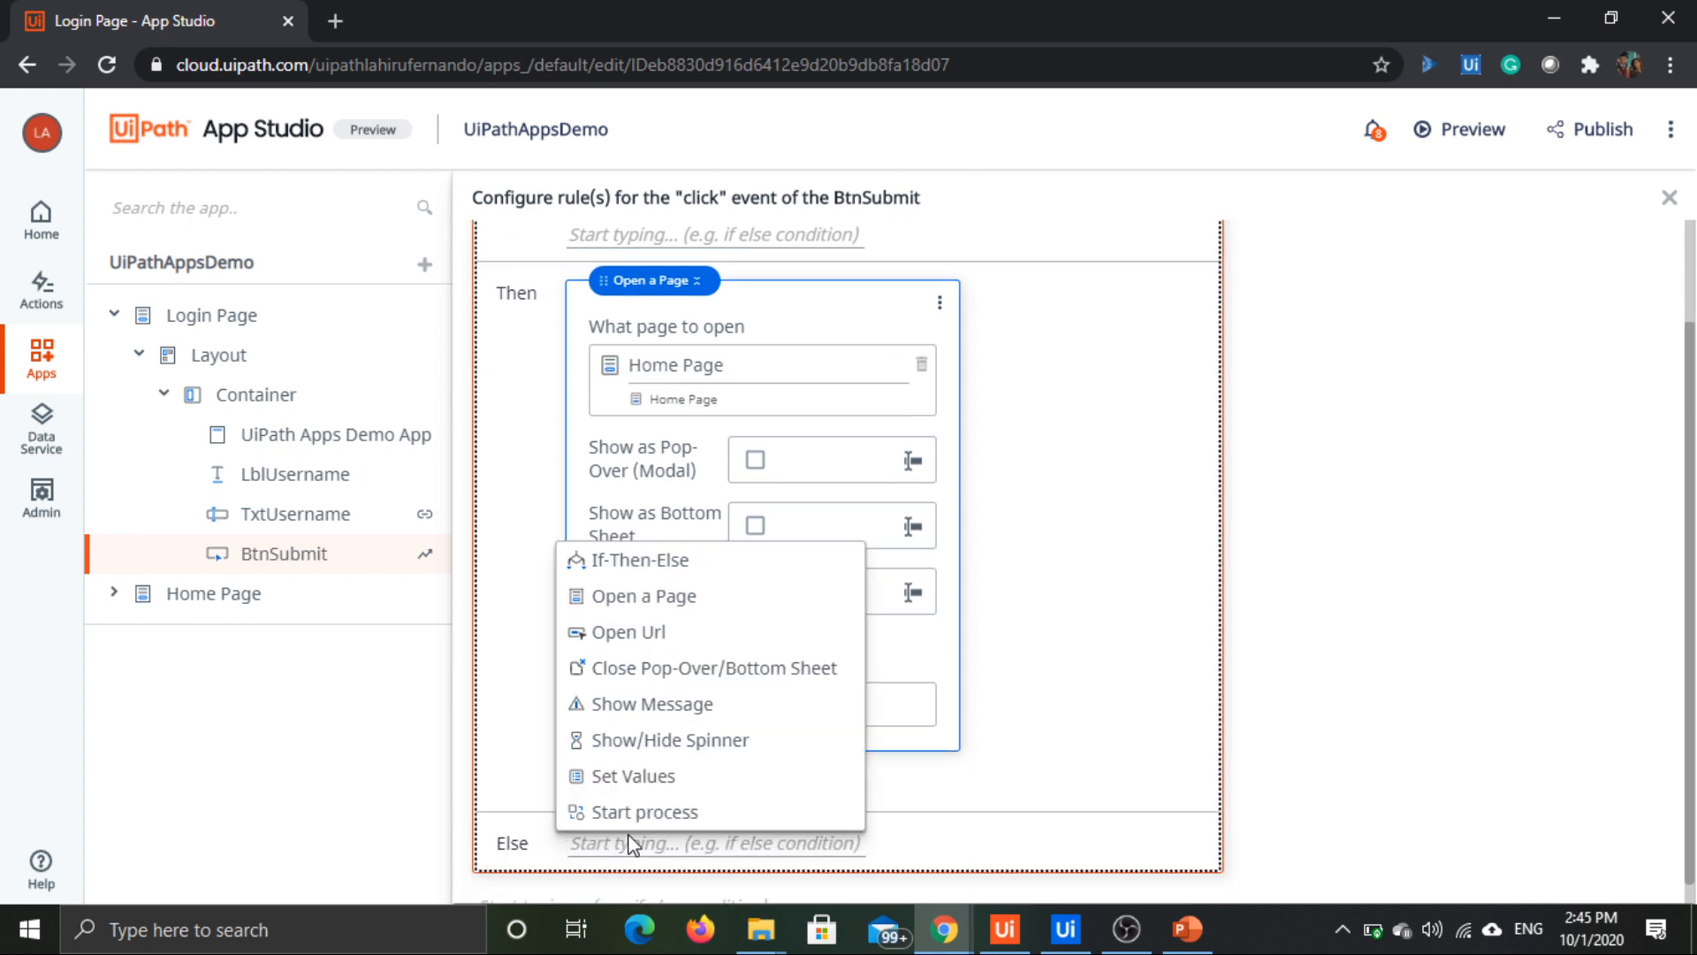
left_click(712, 707)
scroll(973, 651, "down", 4)
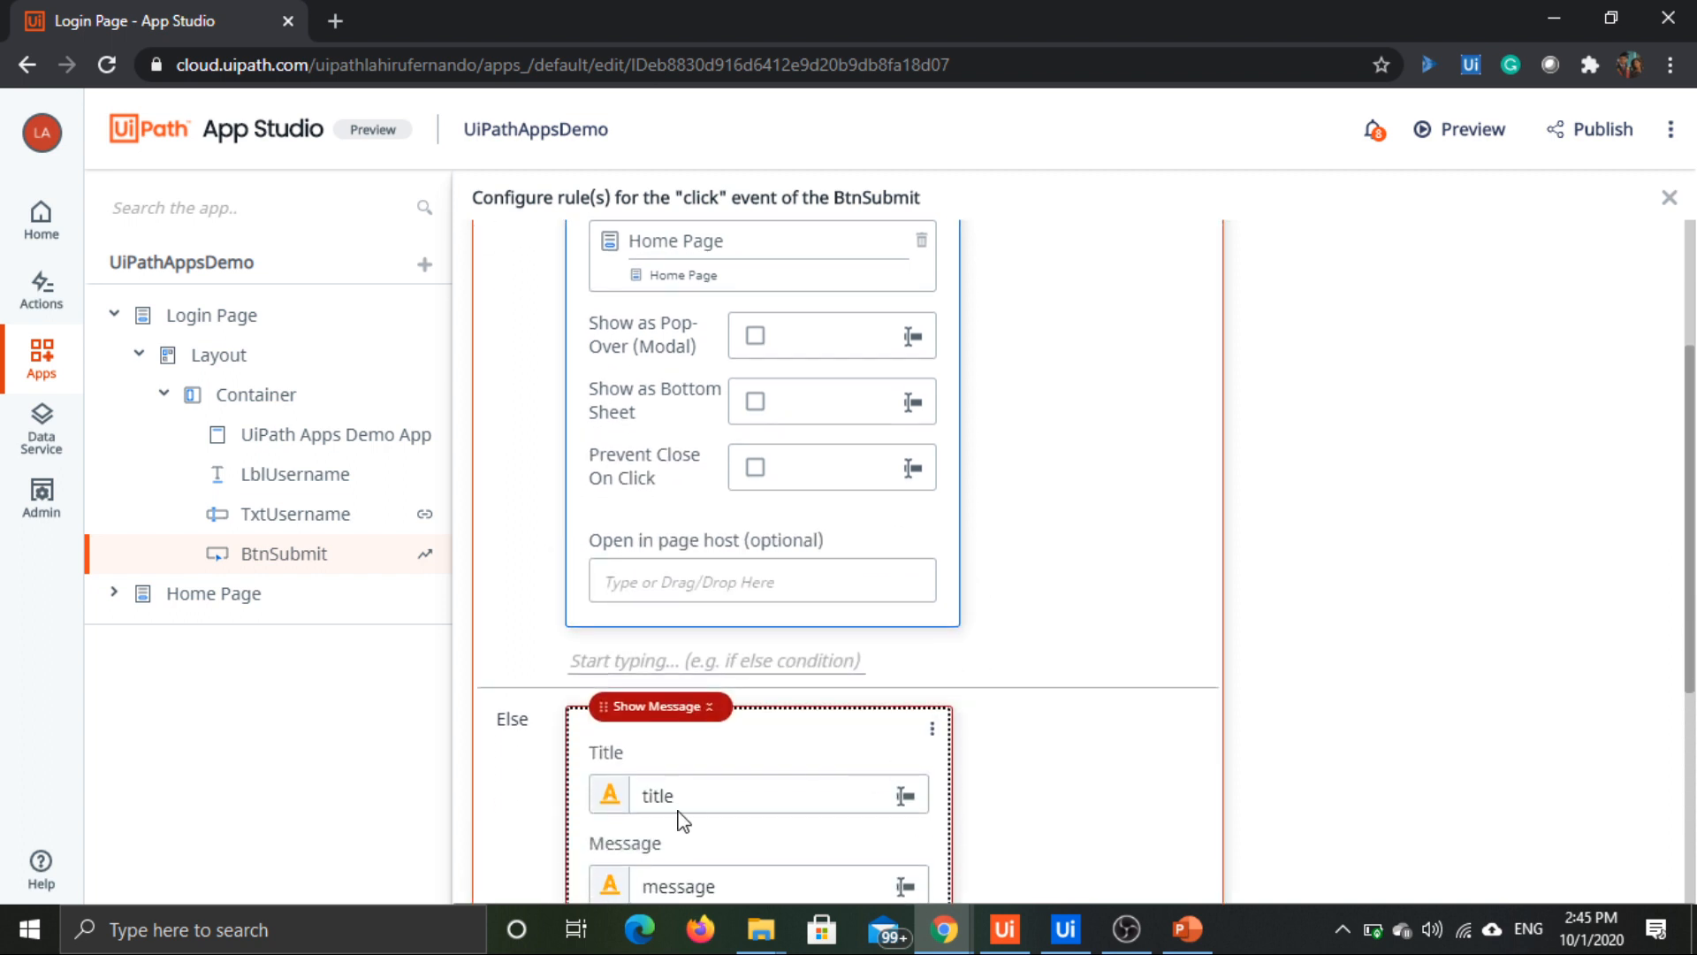
double_click(695, 671)
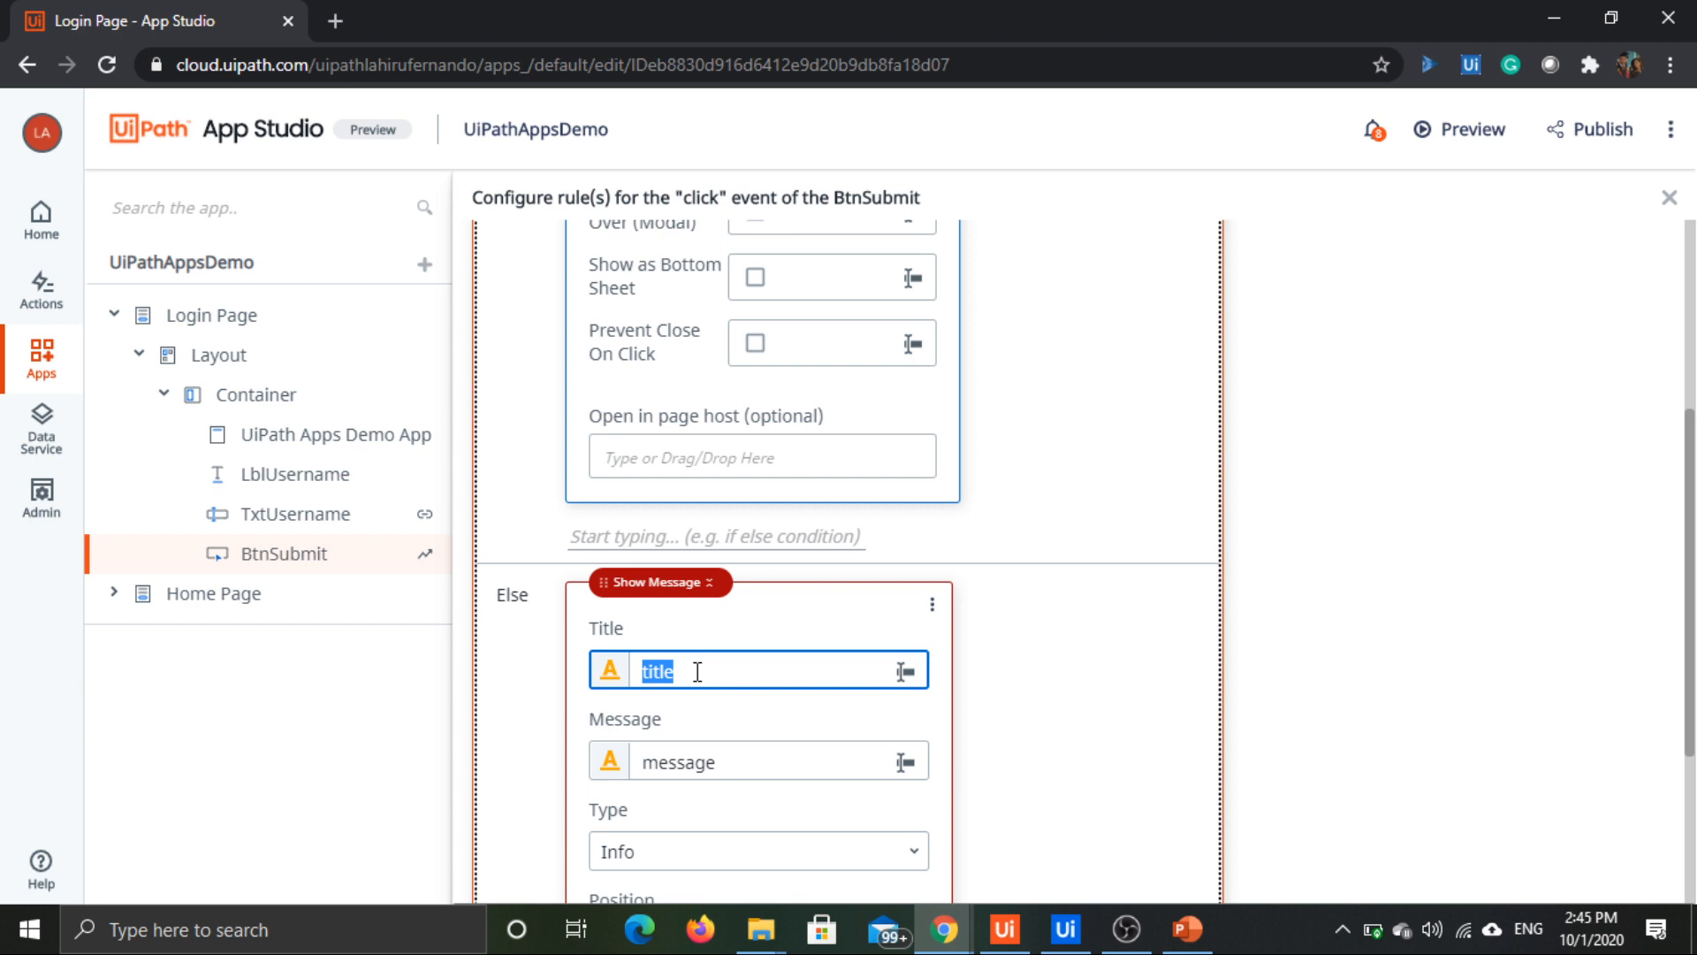
type("No U")
key("ctrl+a")
type("W")
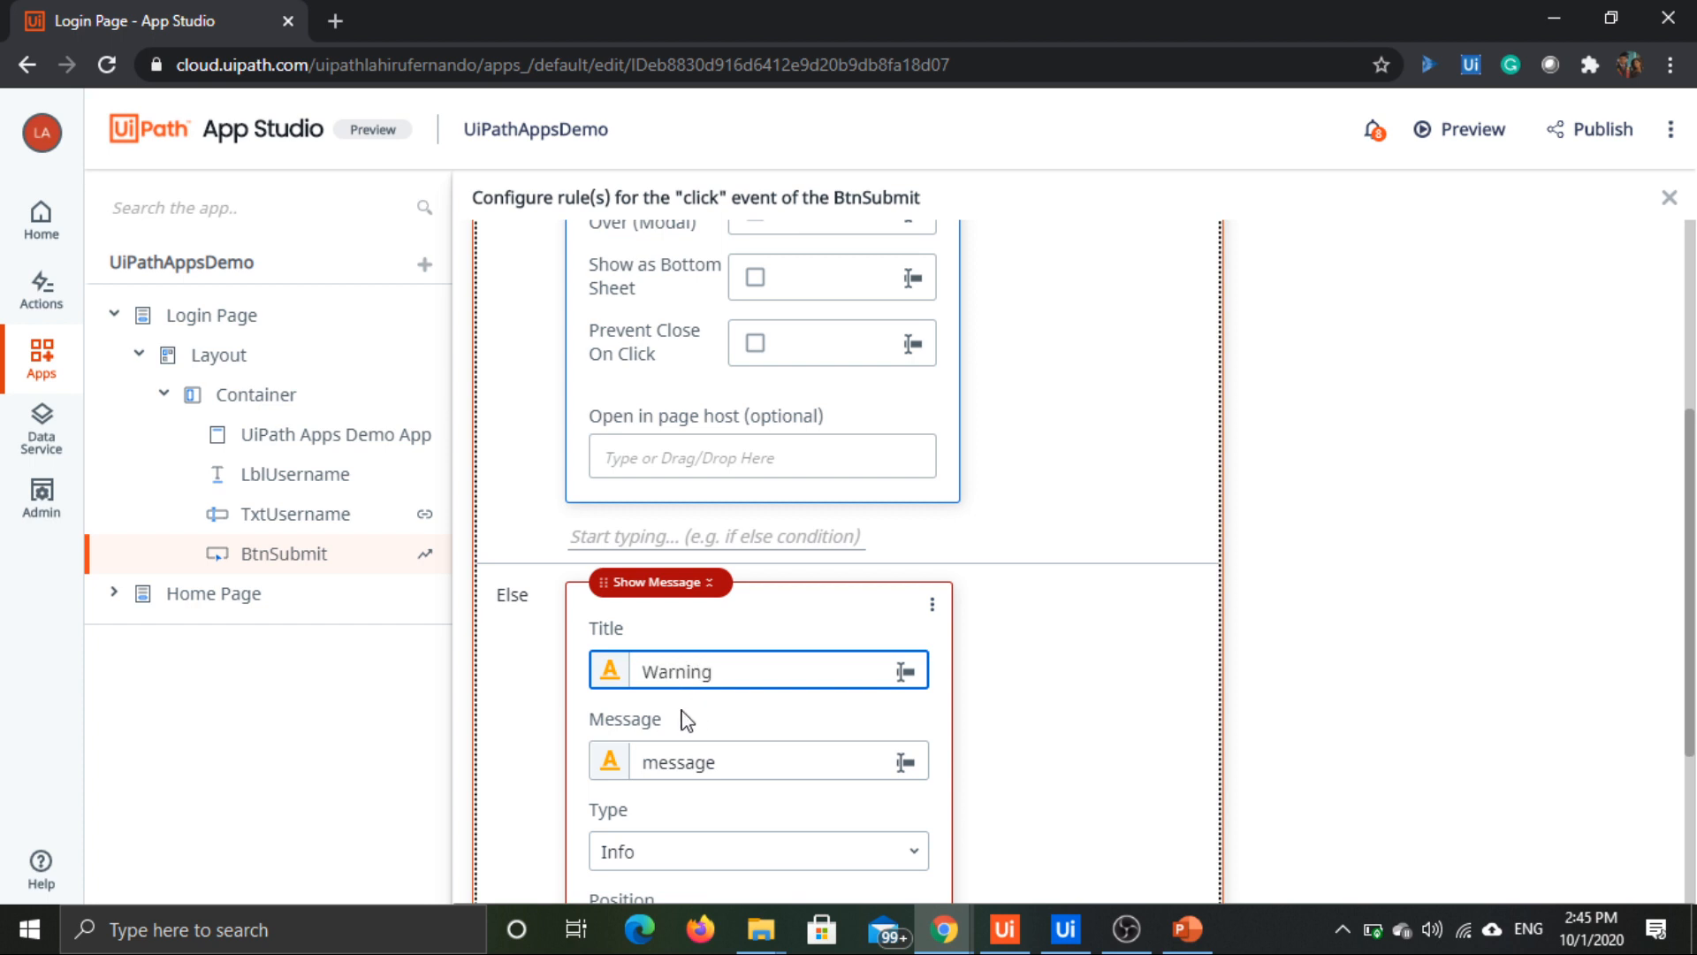
Step: Set the Show Message rule's message to "No Username entered" and its type to Warning
double_click(649, 762)
type("N")
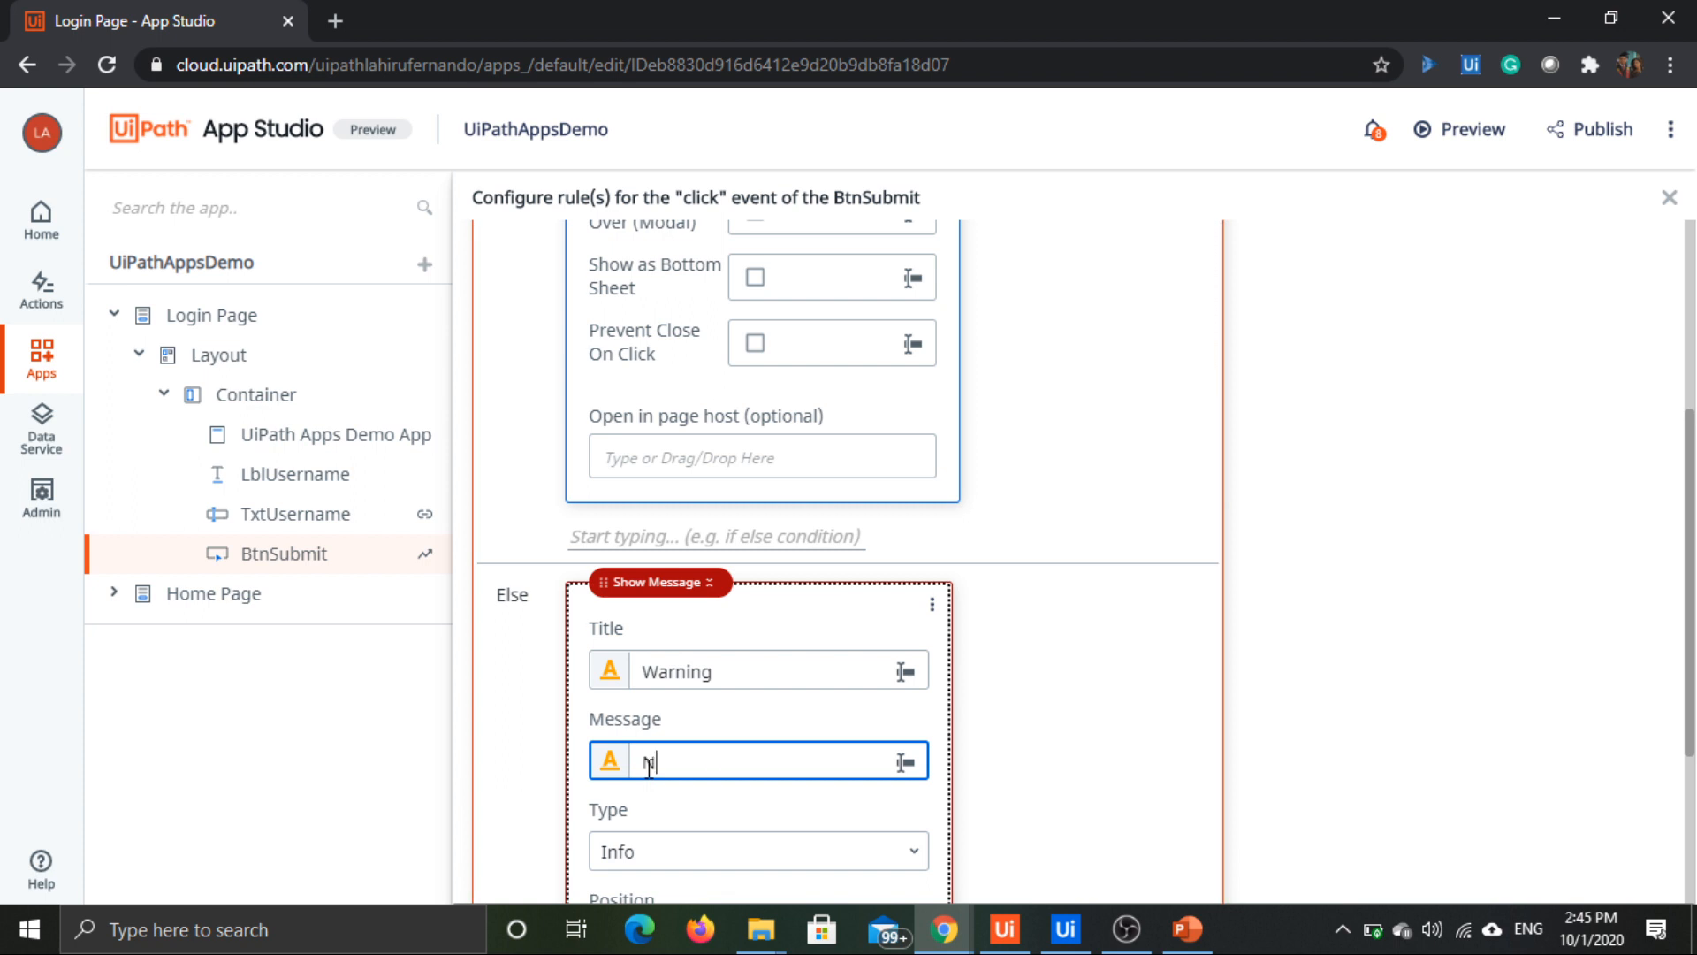
type("o Username s")
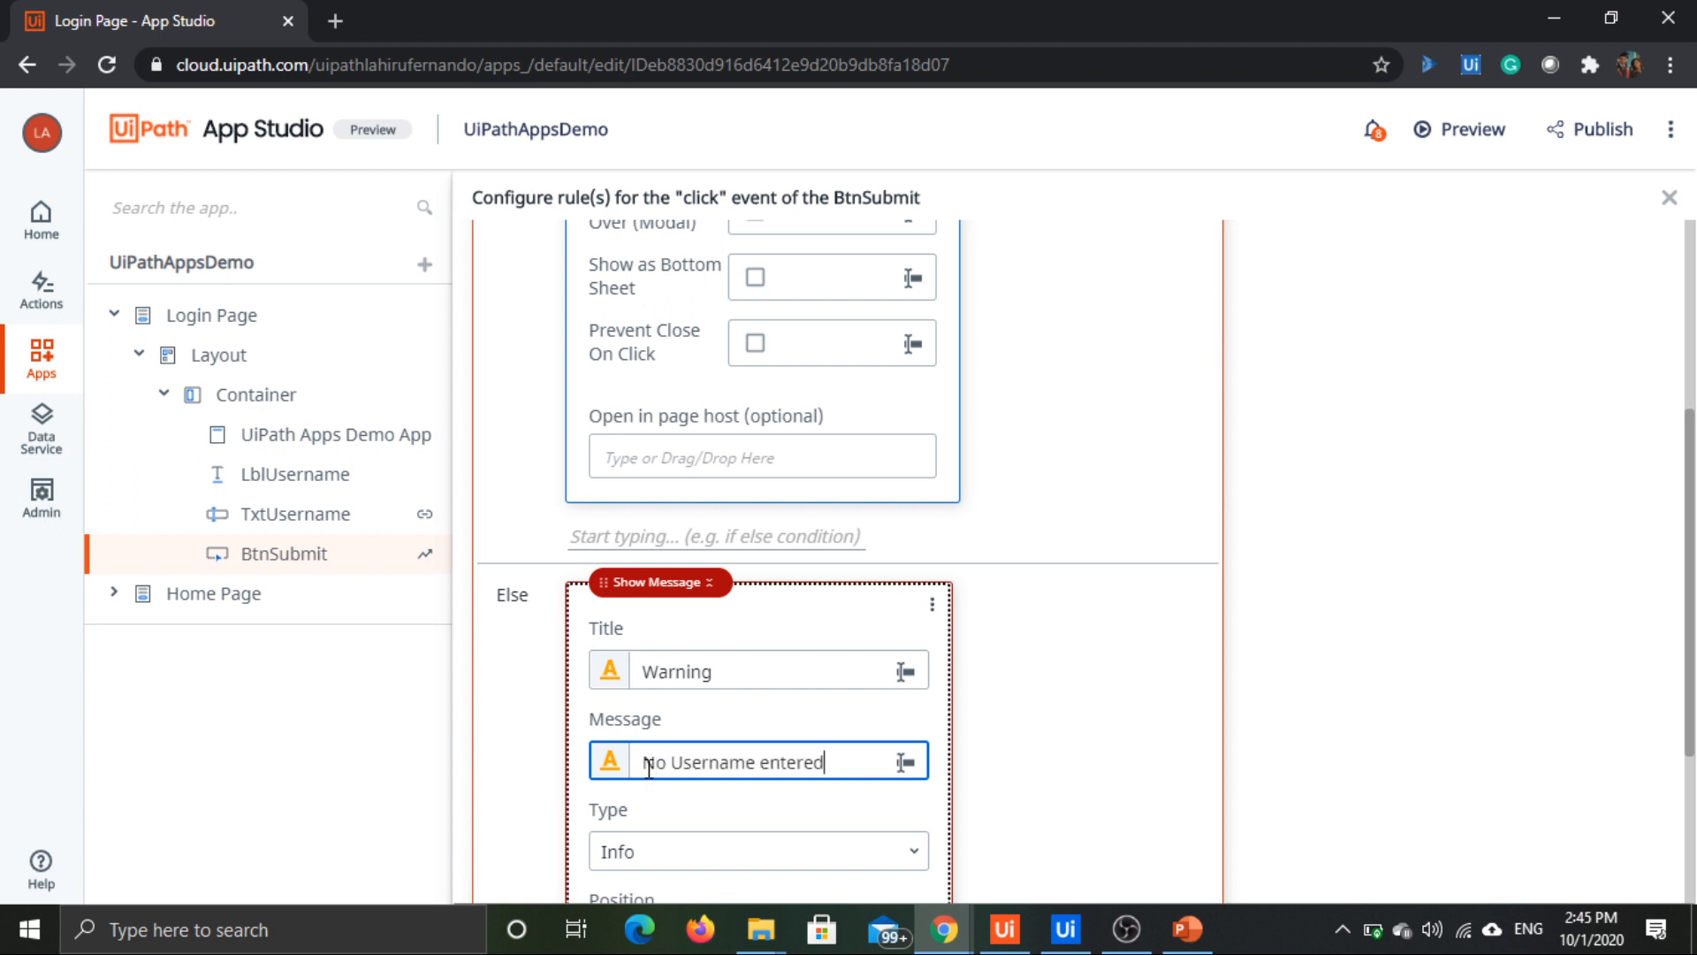
scroll(909, 693, "down", 2)
left_click(739, 741)
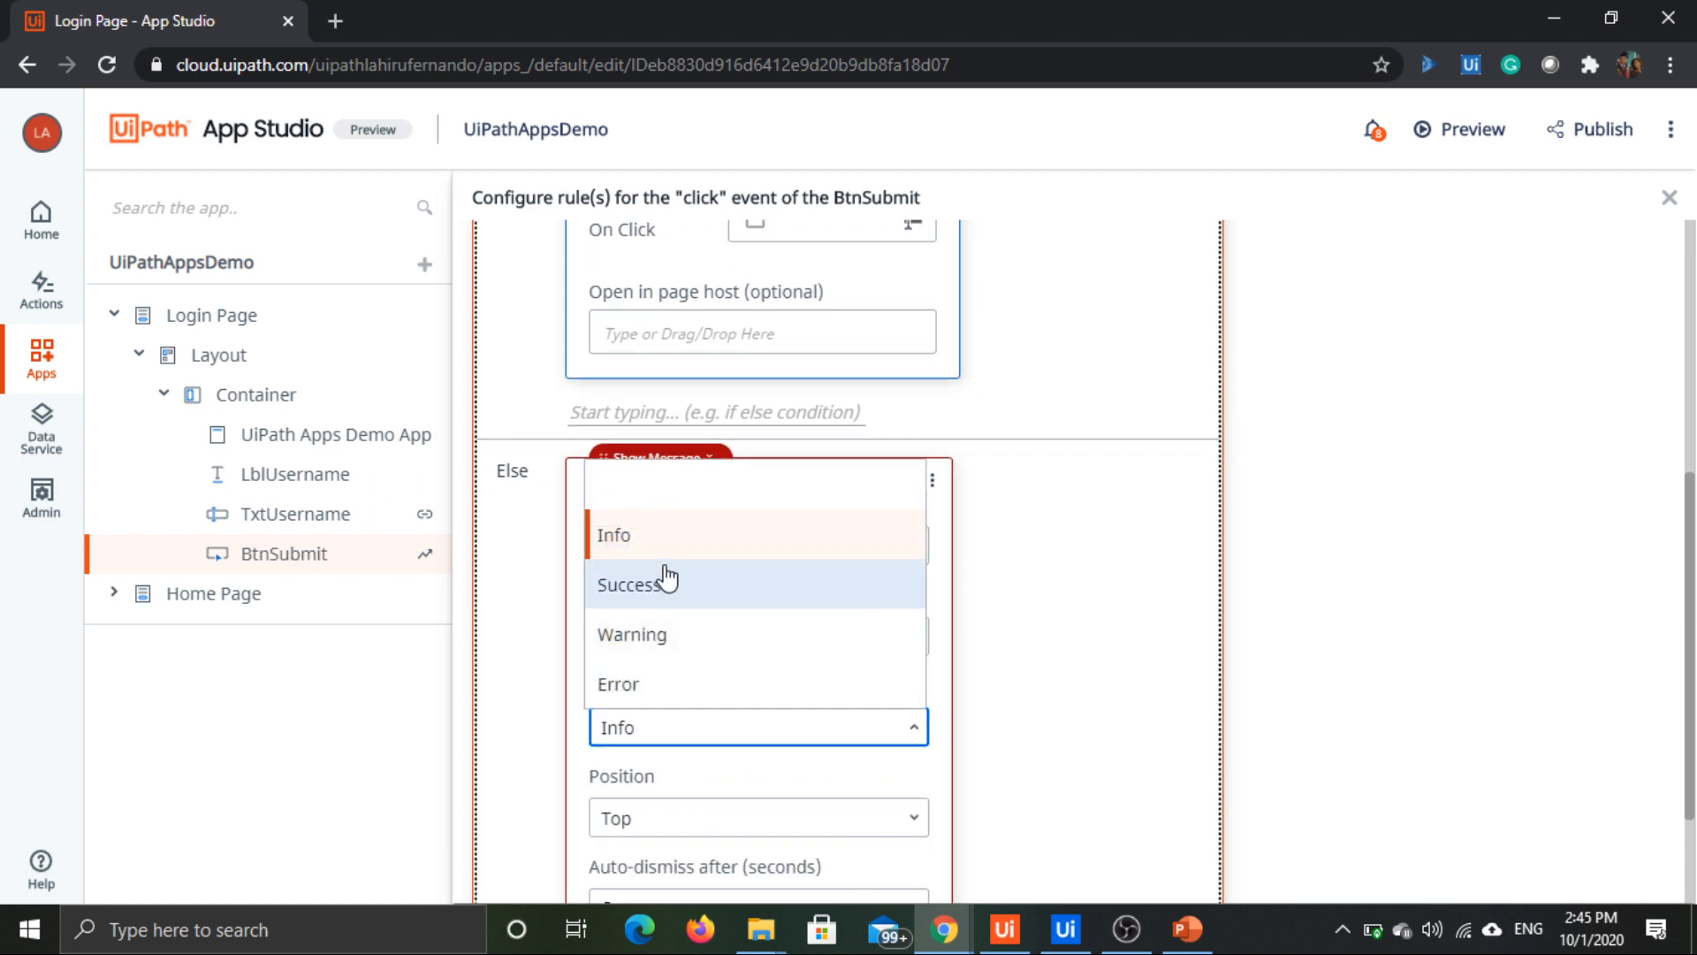
left_click(648, 637)
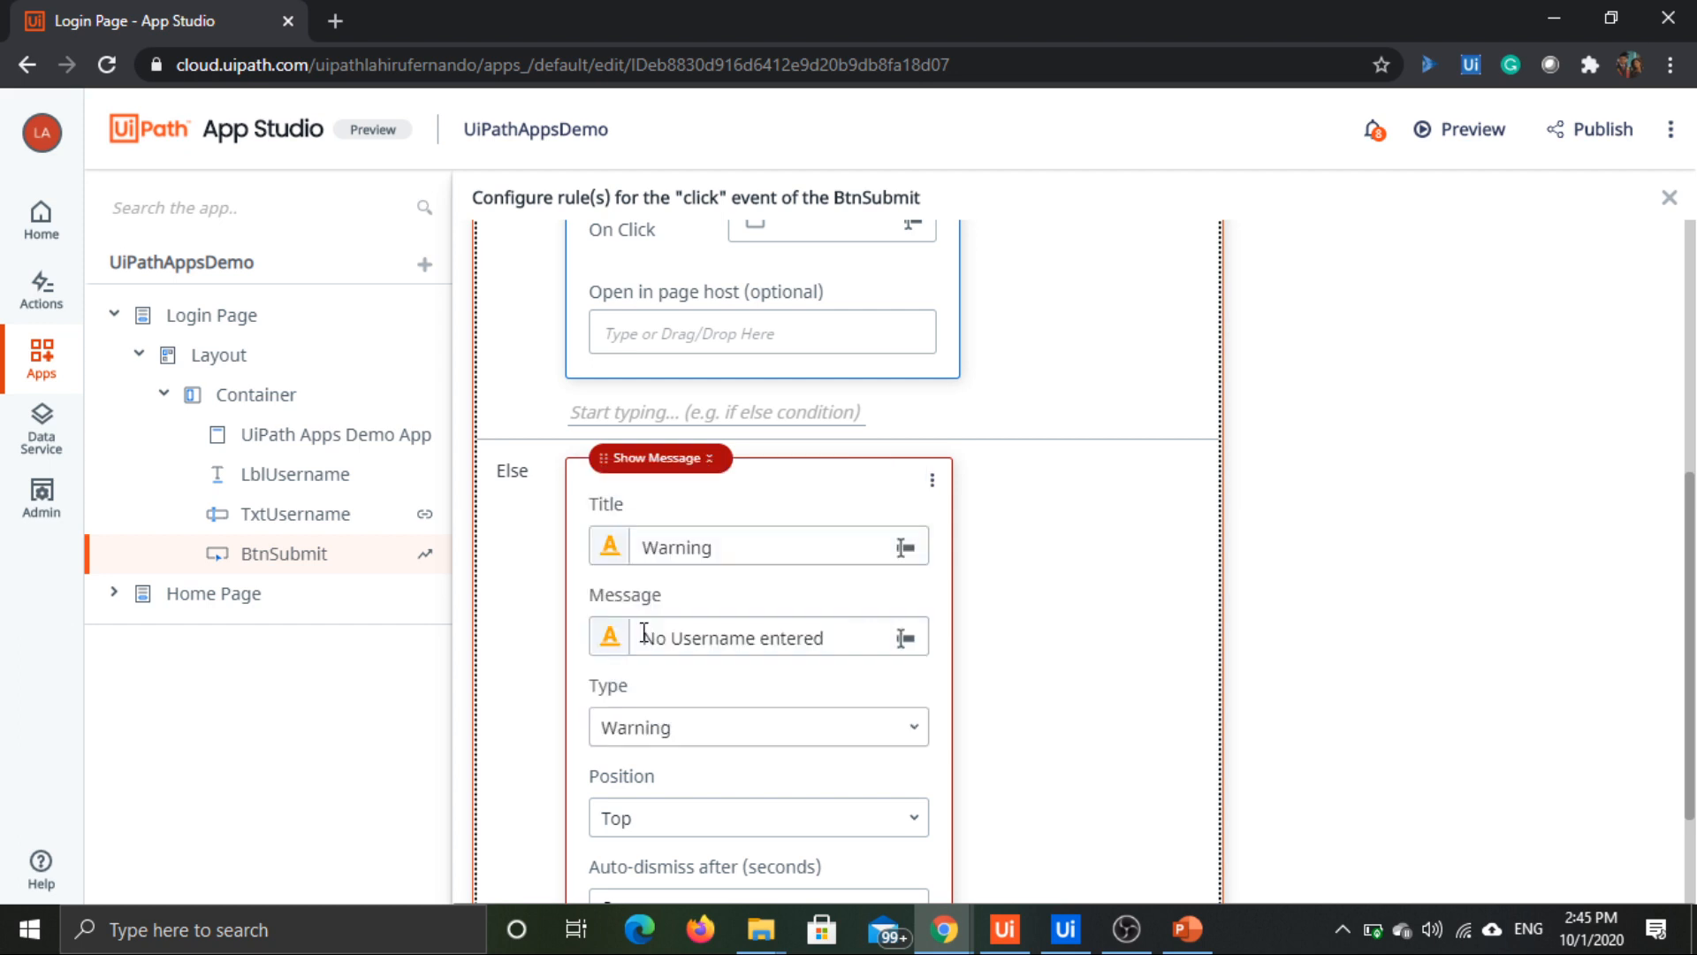
scroll(1013, 683, "down", 2)
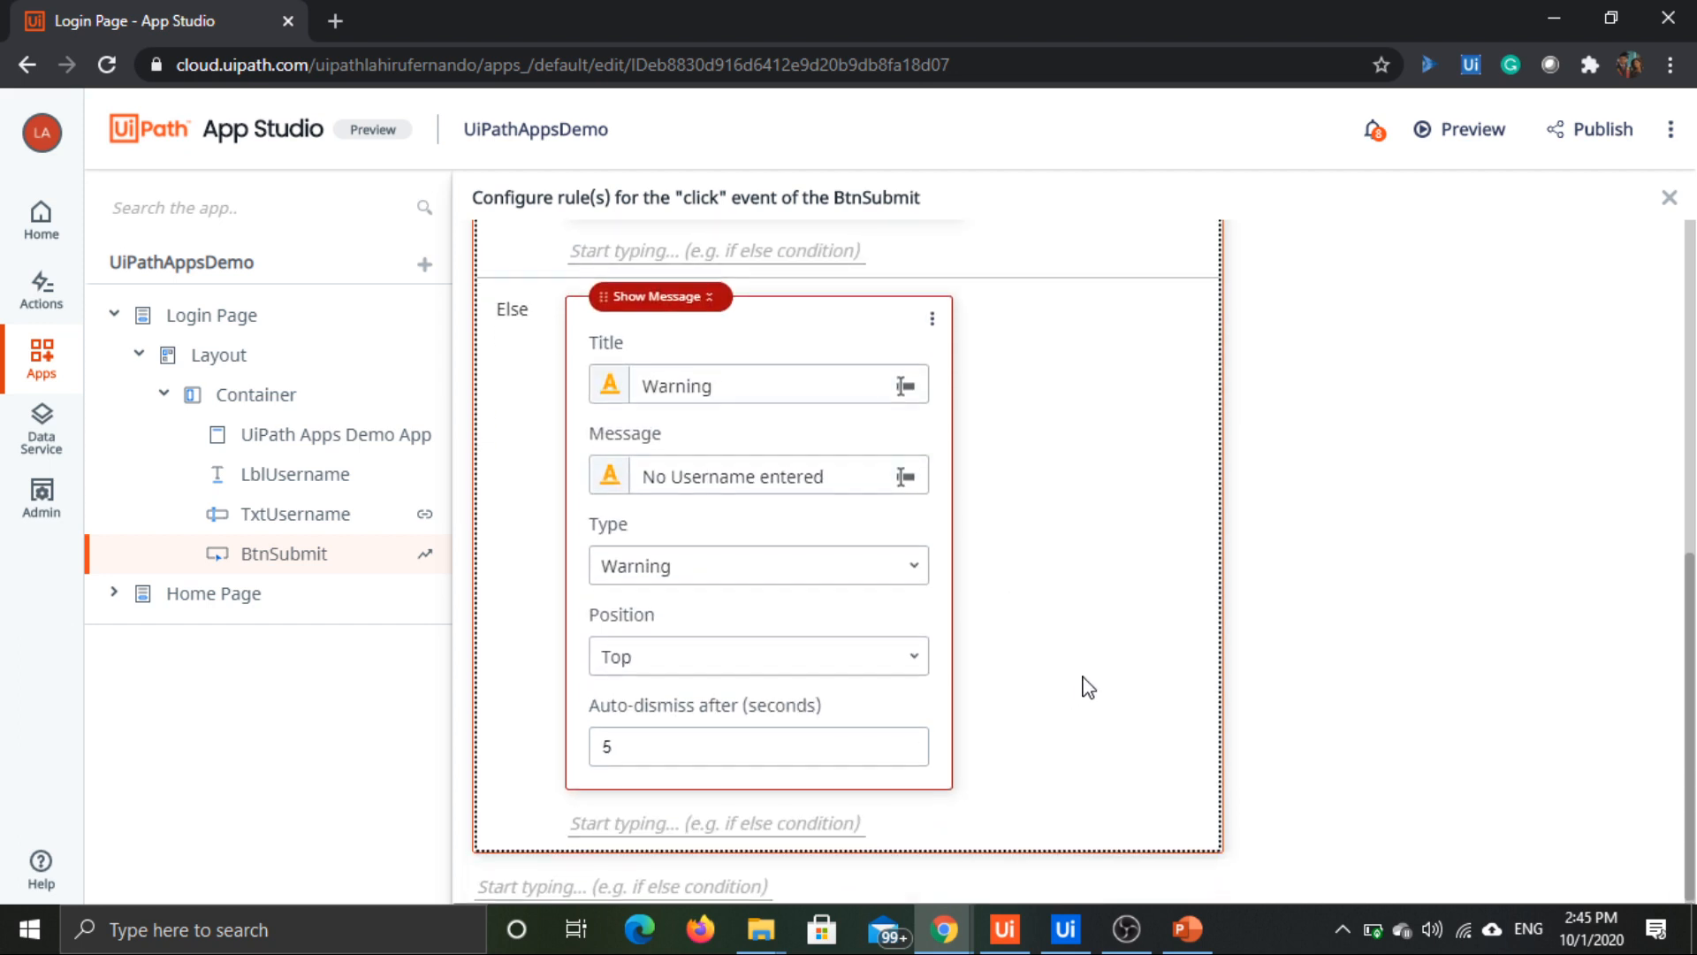
scroll(1085, 686, "up", 5)
scroll(1087, 687, "up", 2)
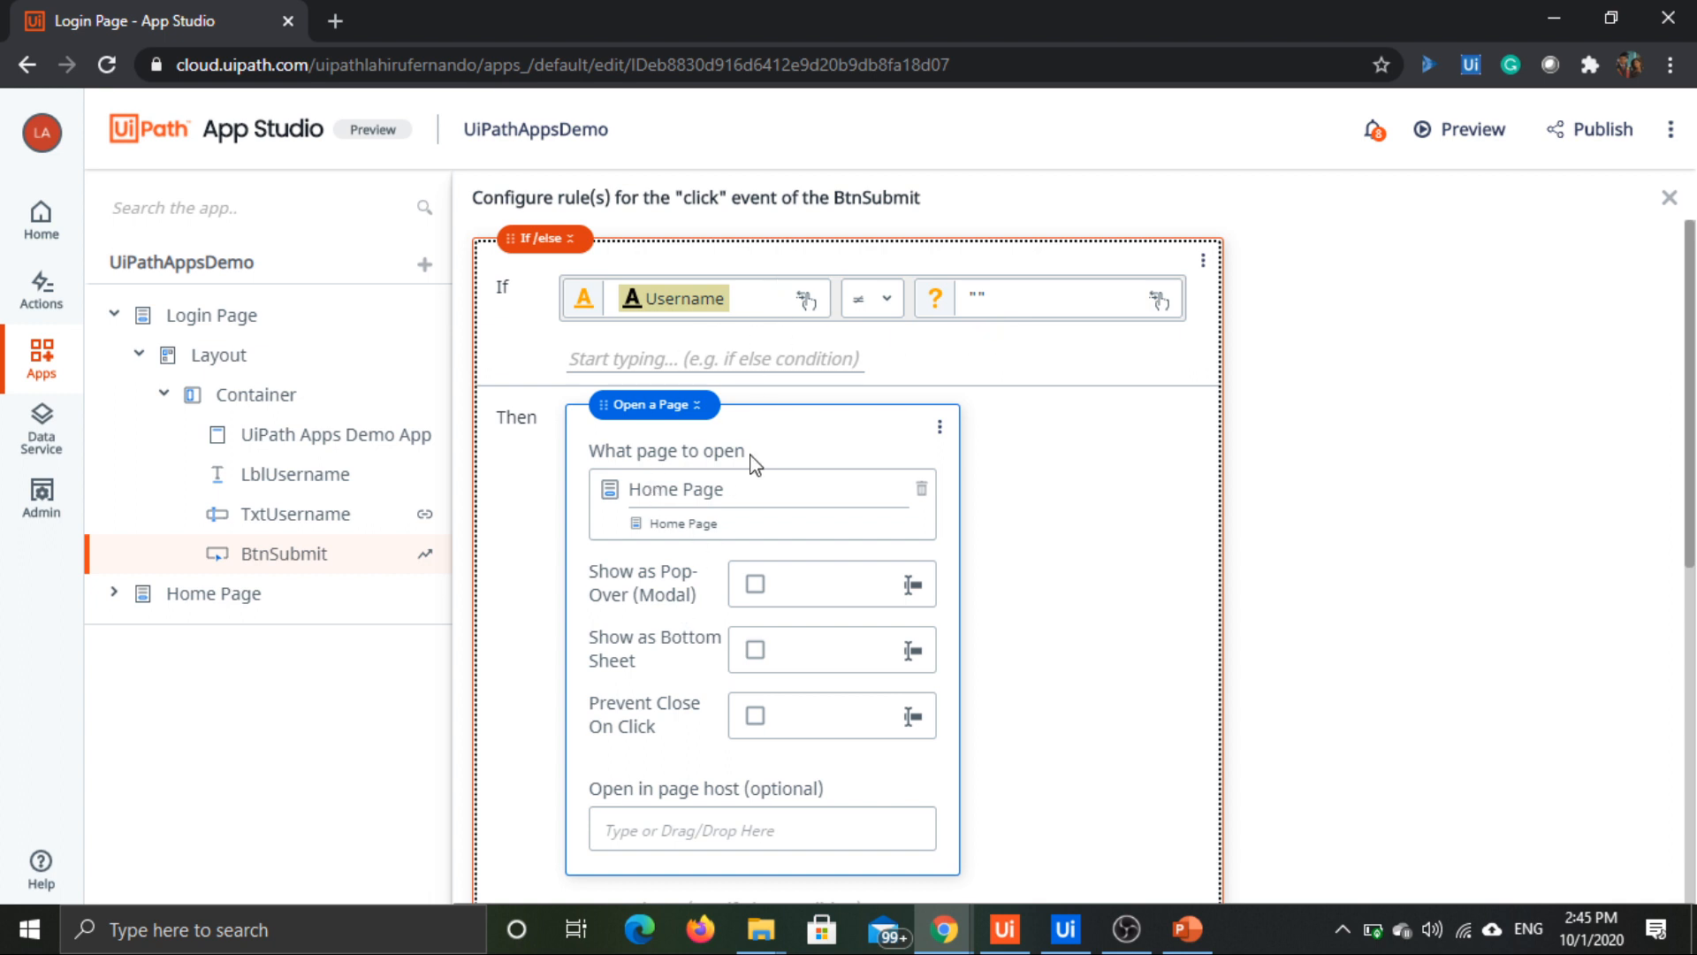
Step: Preview the app, submit the Login Page without a username to test the new condition, and close the preview
left_click(1471, 133)
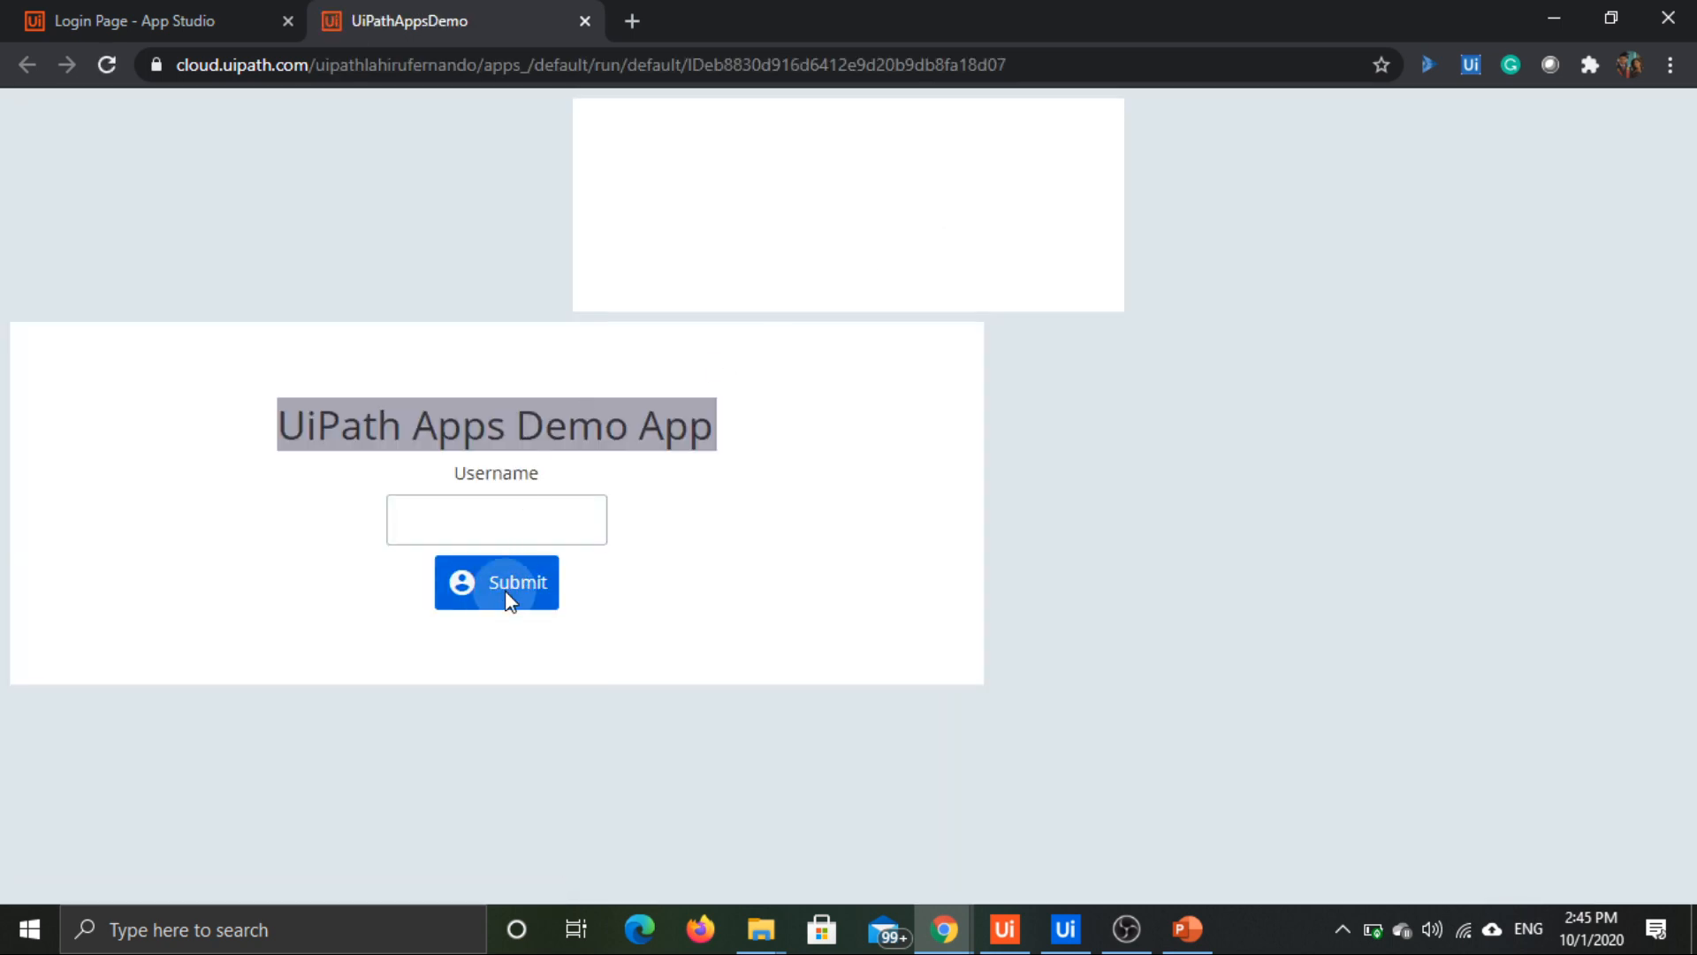
left_click(508, 594)
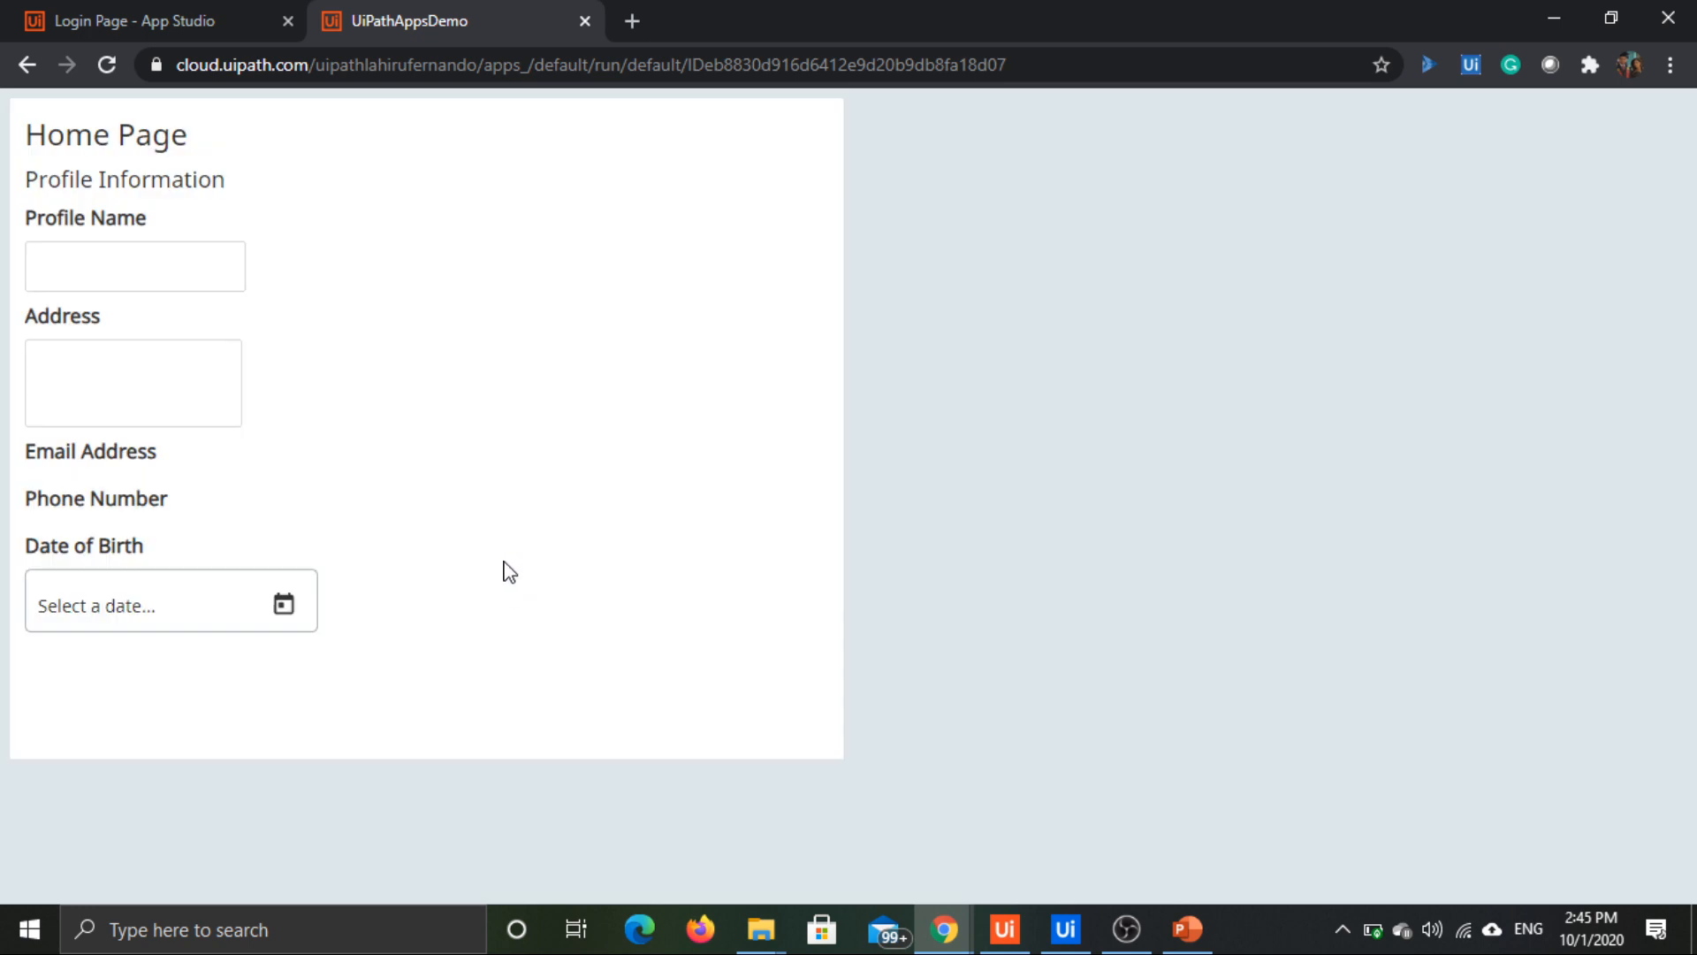
left_click(586, 21)
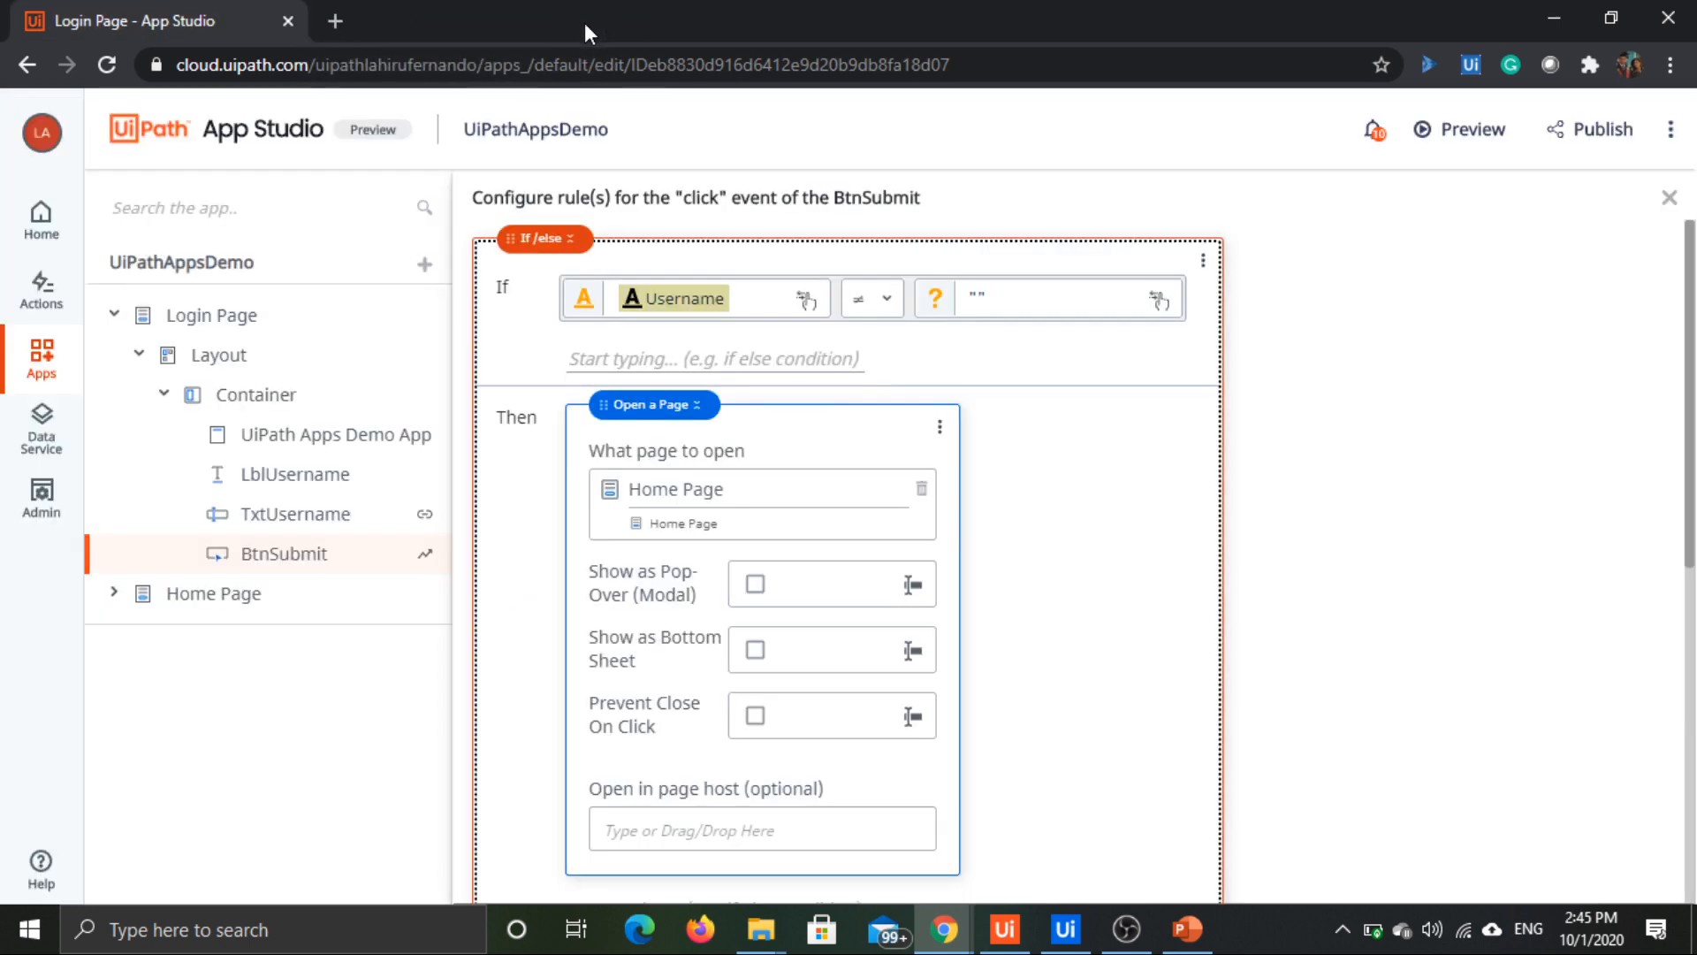
Step: Clear the second value of the Username comparison so that it is empty instead of quotation marks
left_click(994, 290)
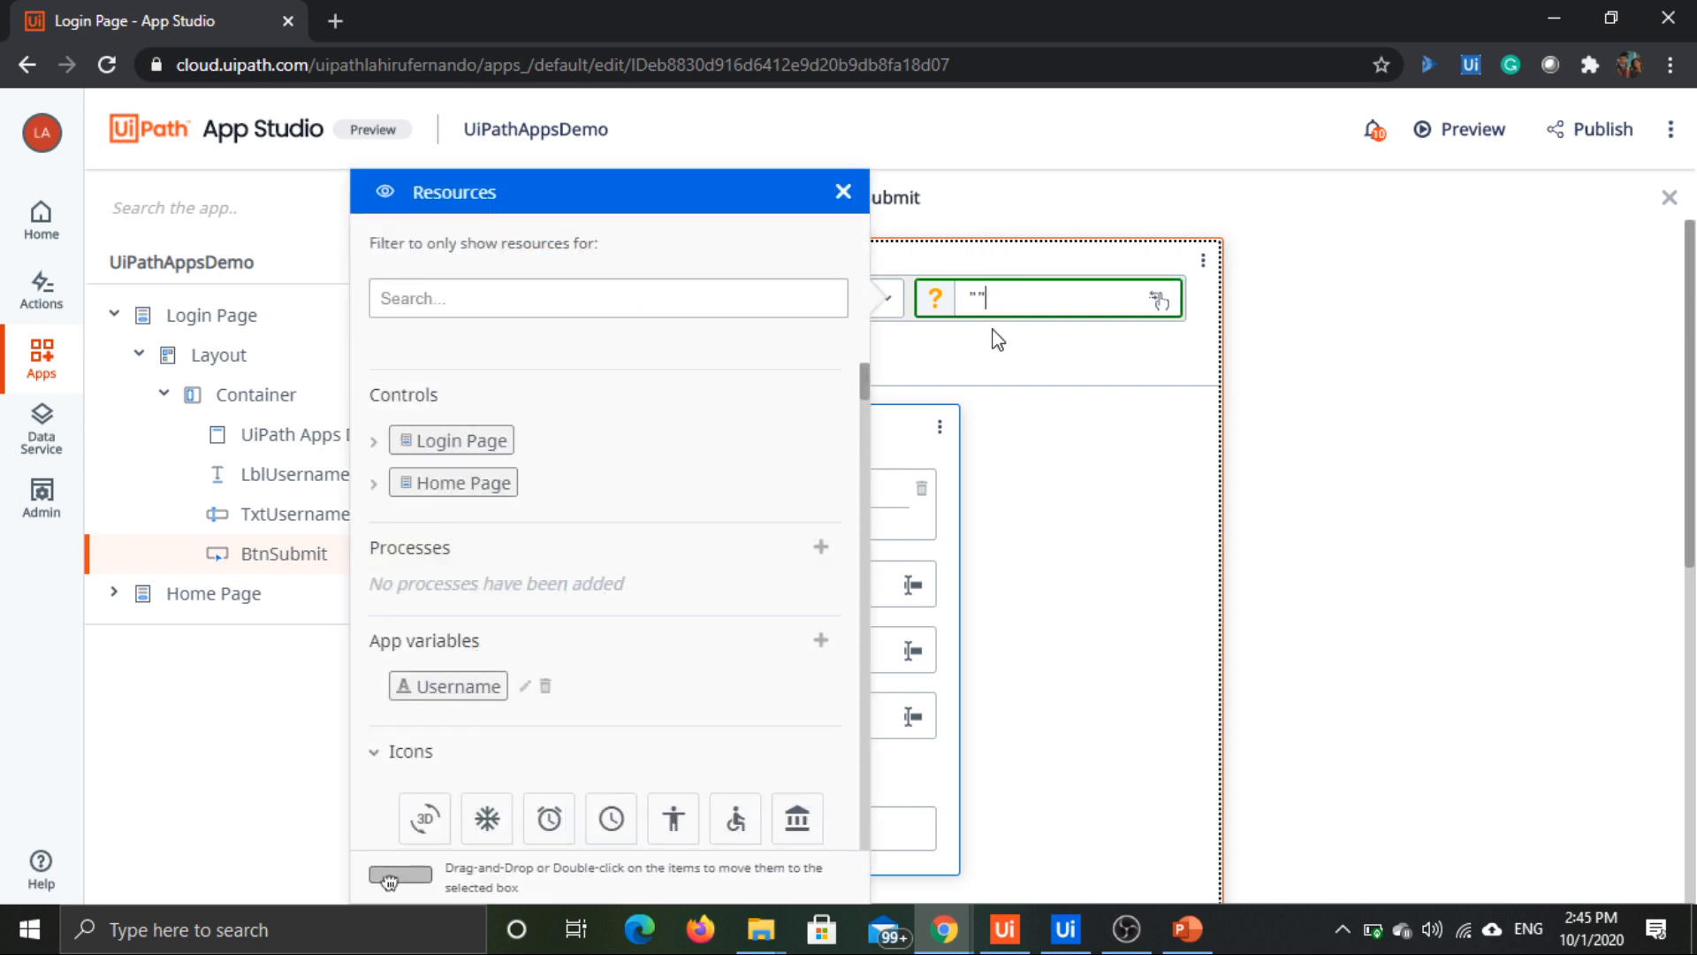
key("BackSpace")
key("BackSpace")
left_click(1287, 320)
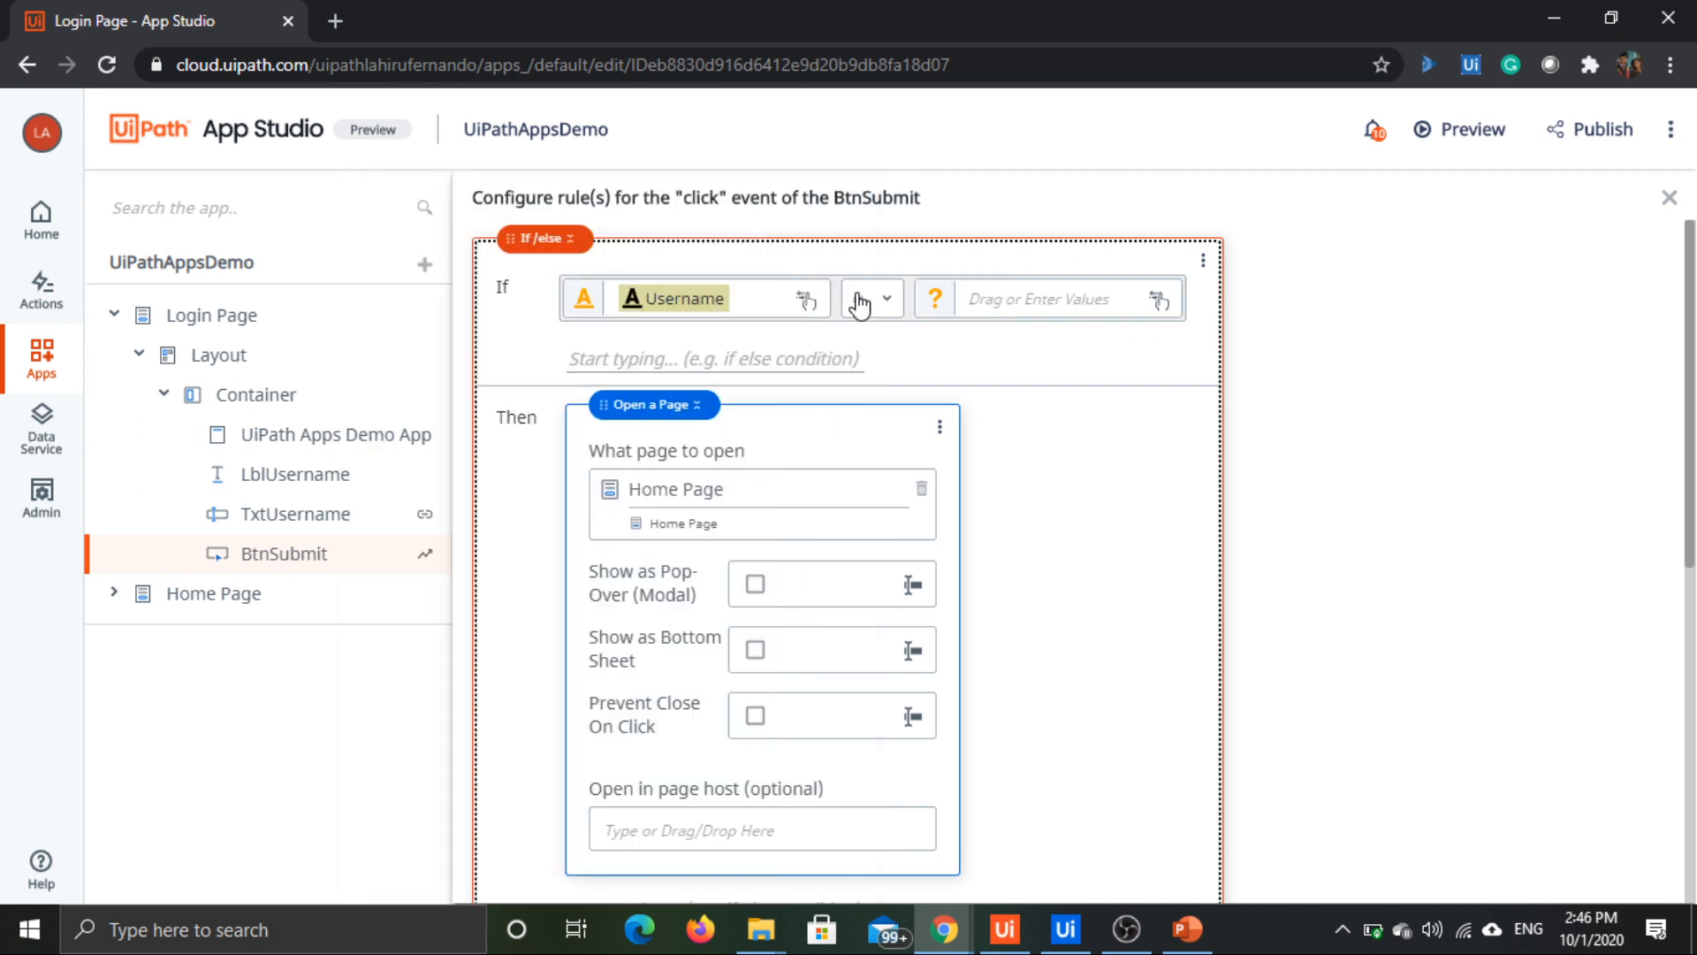
Step: Preview the app again, submit the Login Page with a blank username and with one filled in, and close the preview
left_click(1486, 135)
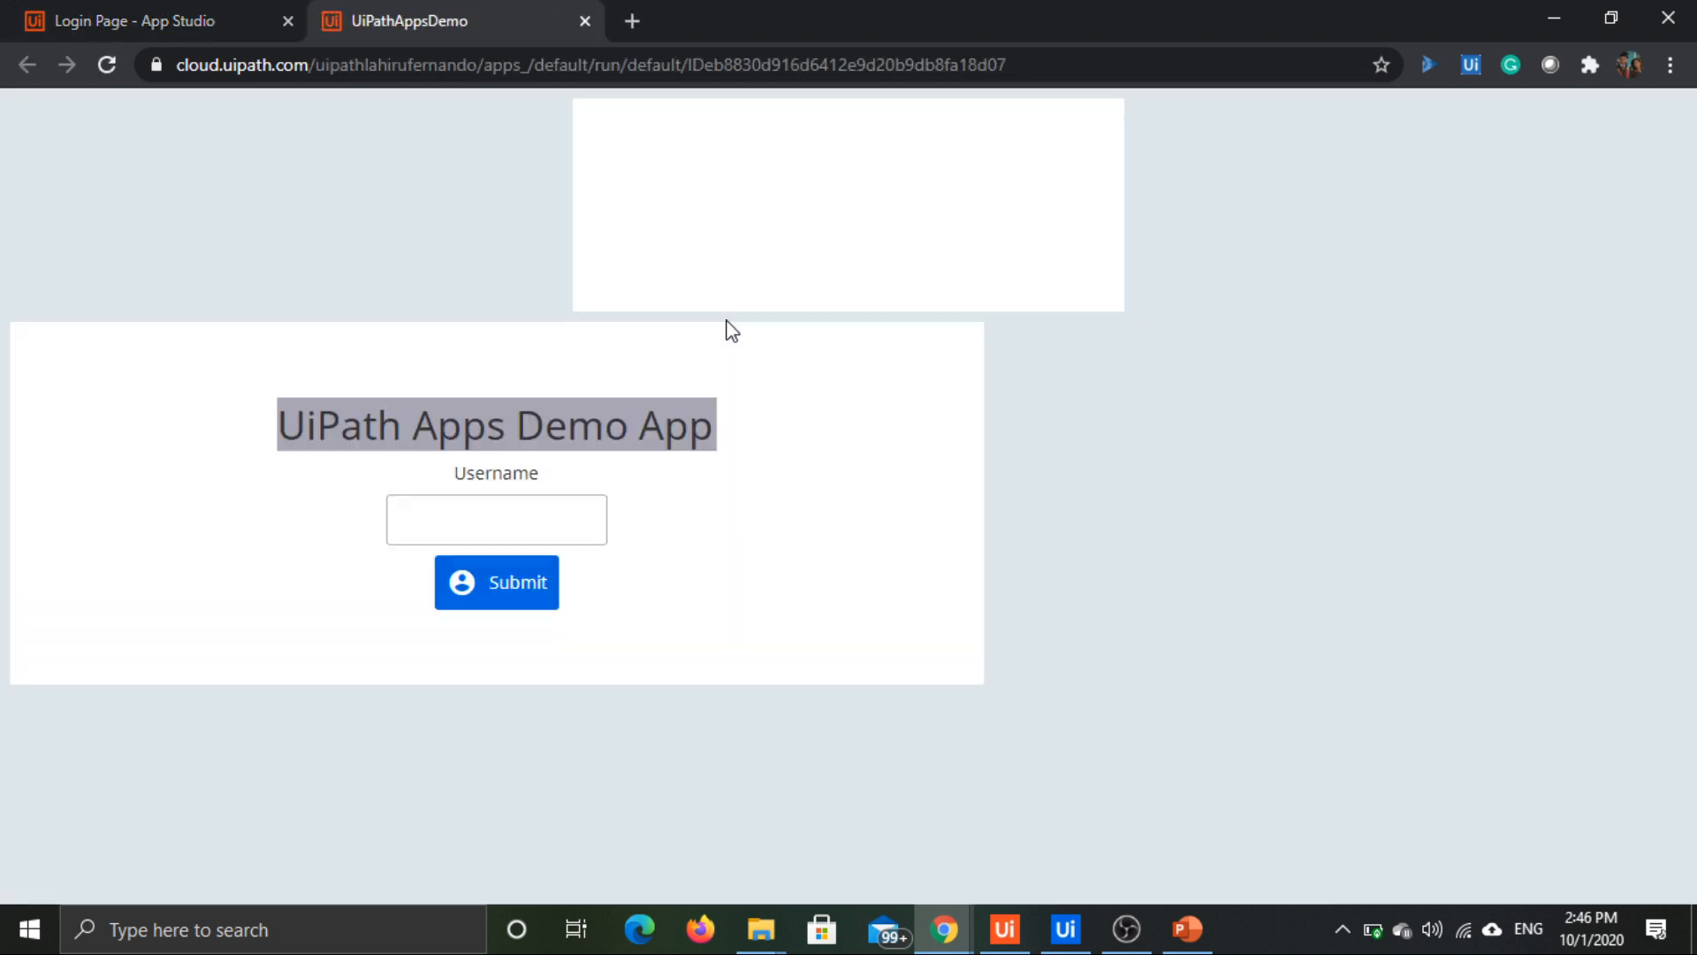
left_click(494, 604)
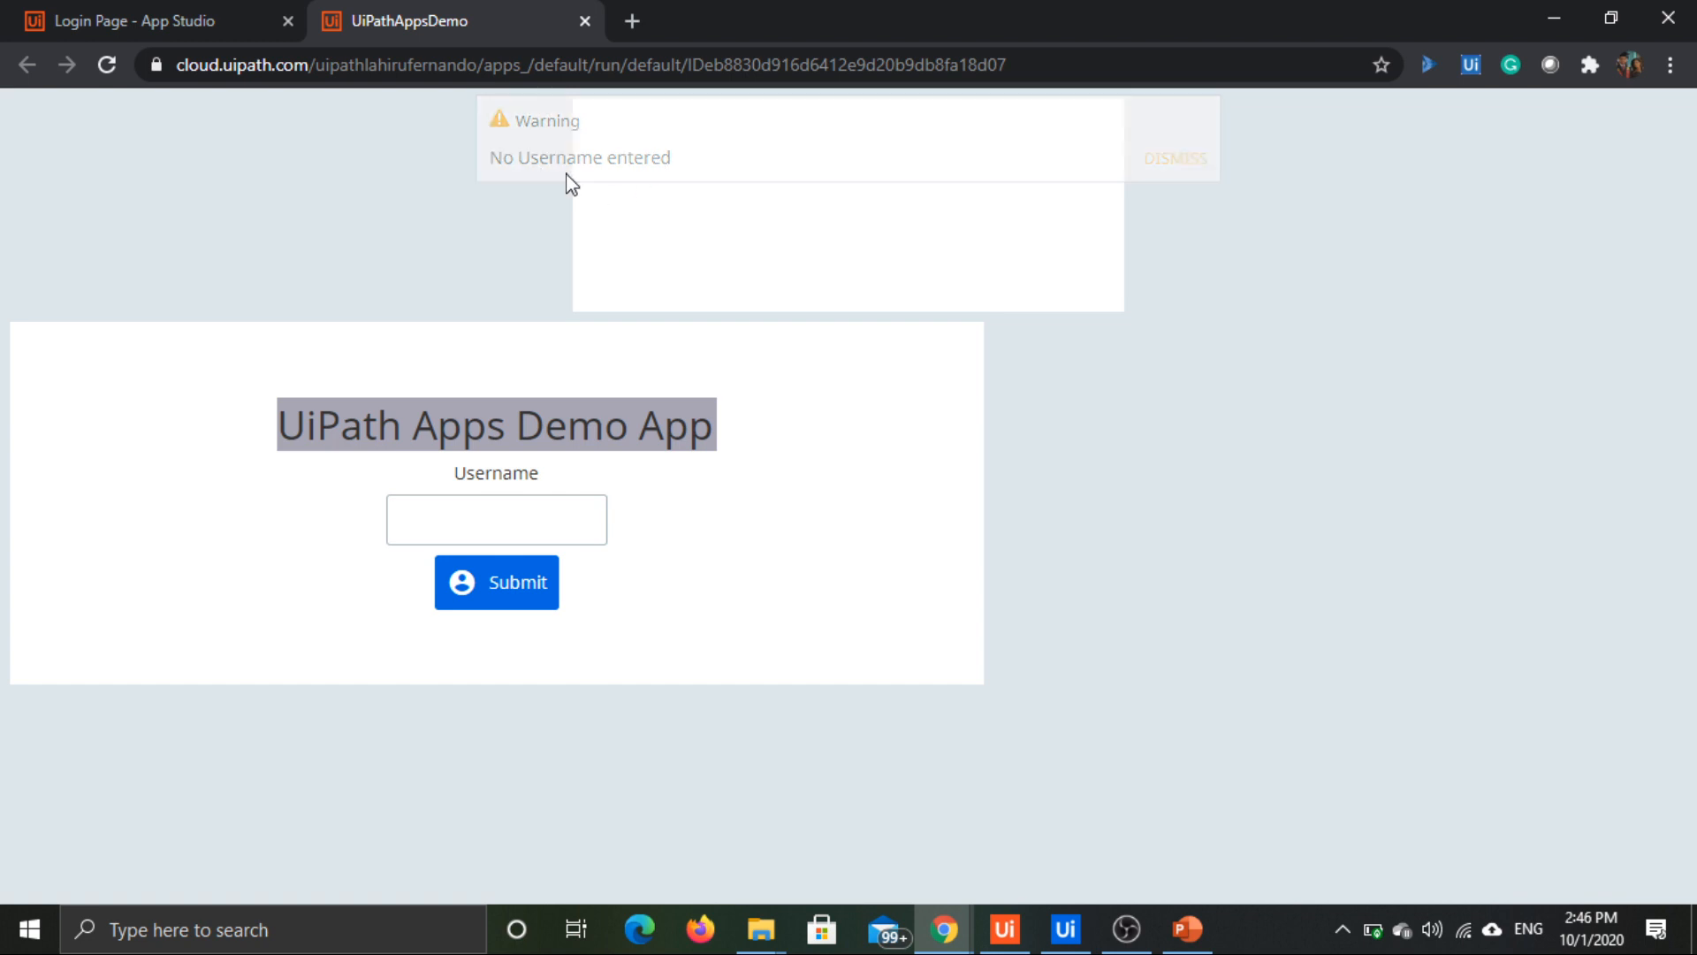
left_click(505, 592)
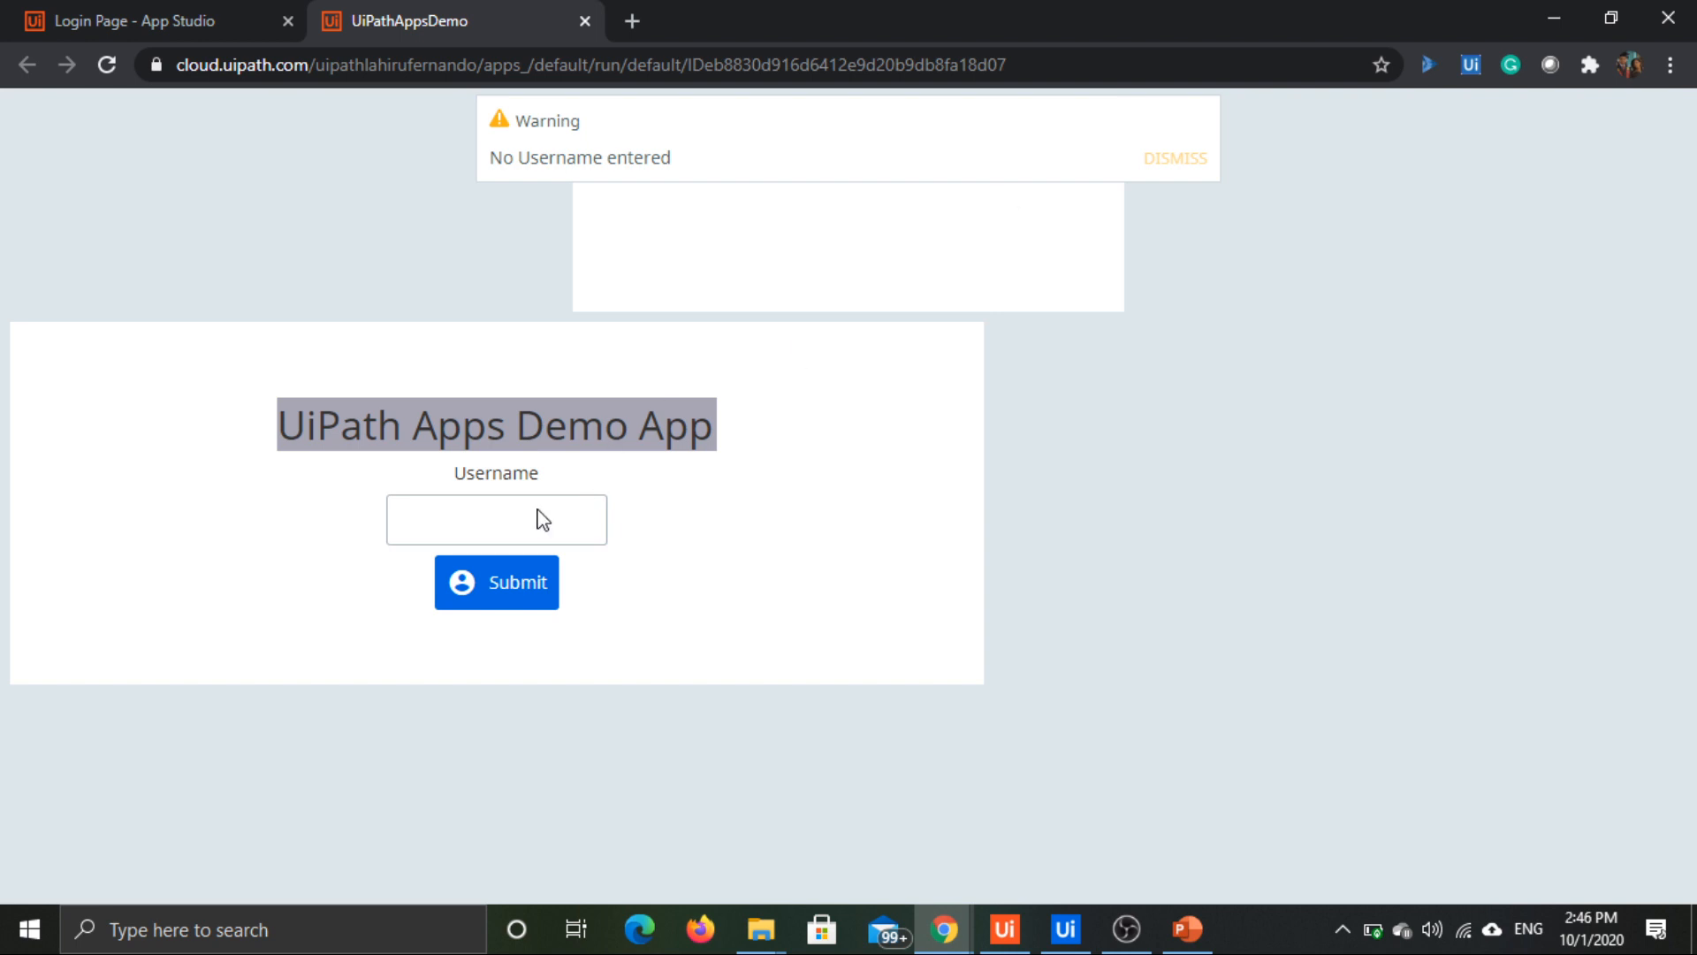
left_click(463, 516)
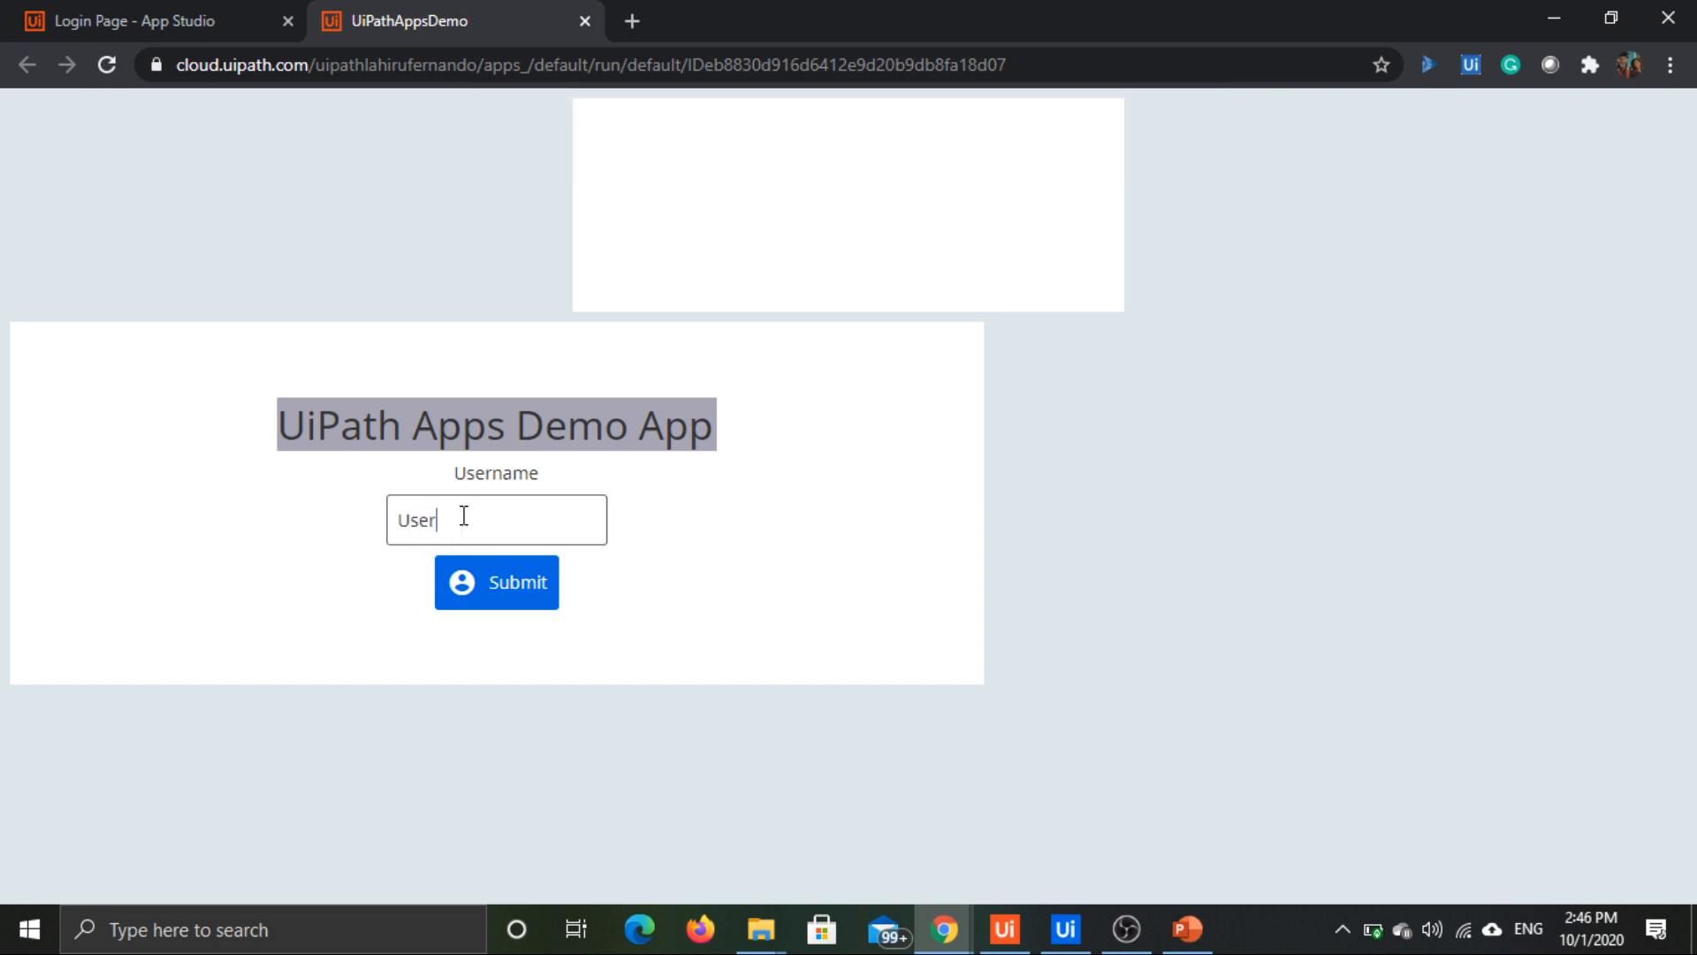
left_click(533, 592)
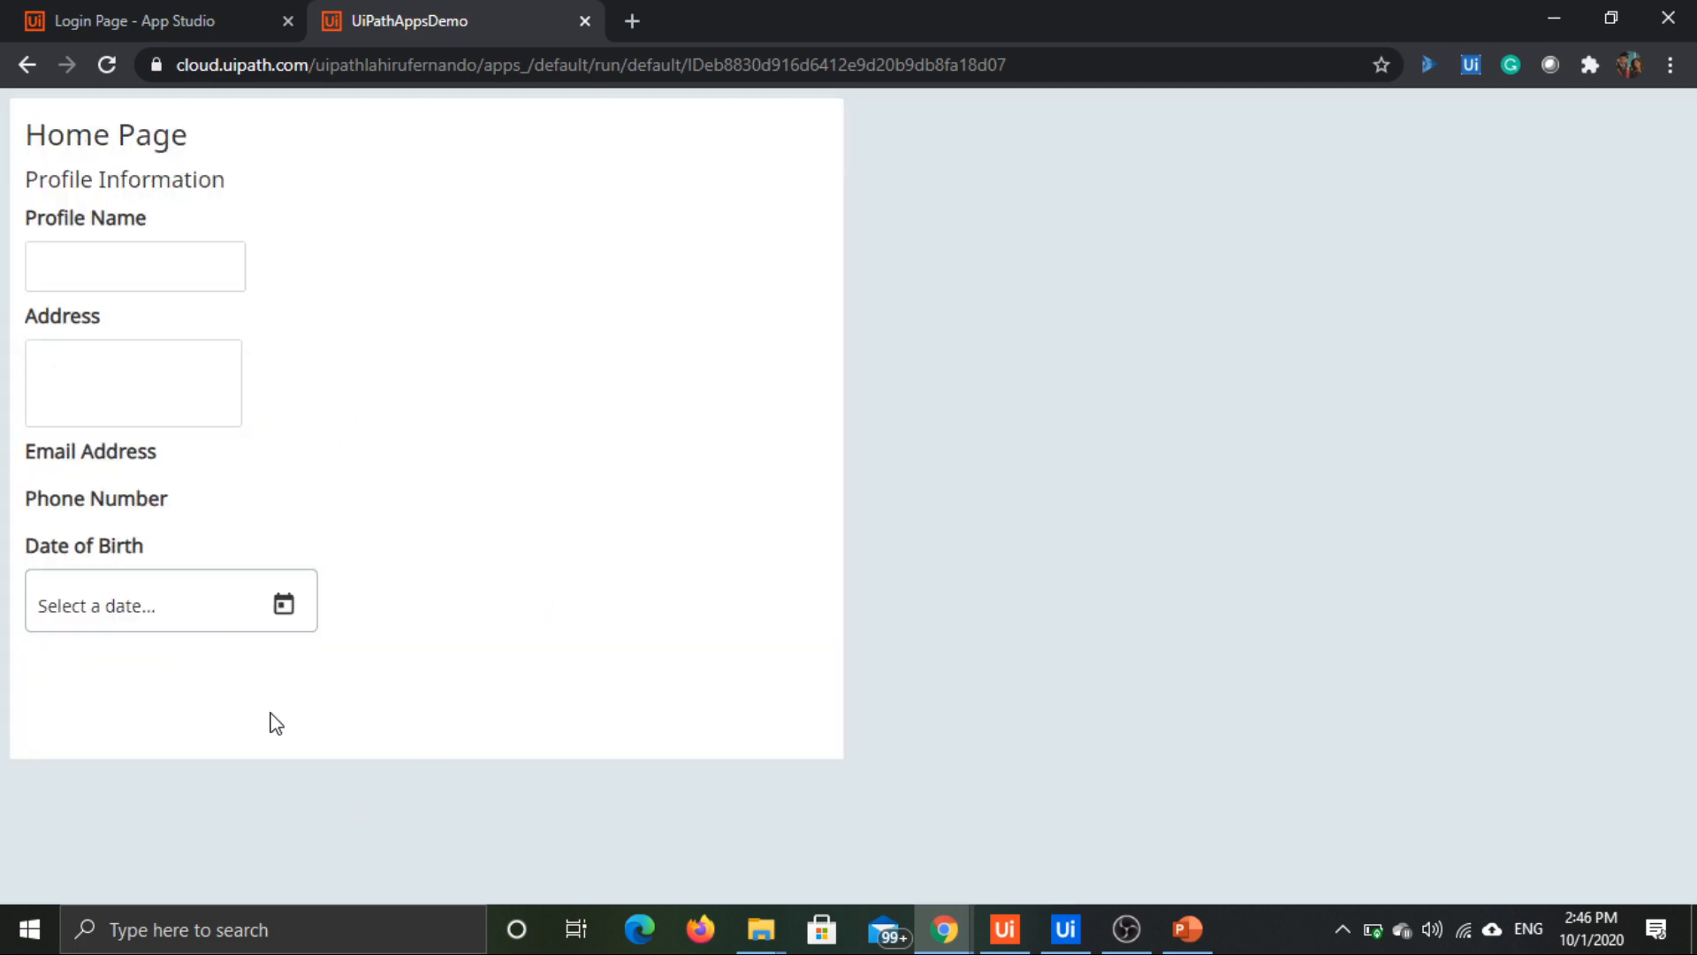
left_click(592, 28)
Step: Open the Home Page in the editor and select the Profile Name textbox
scroll(1123, 583, "down", 3)
scroll(1122, 585, "down", 4)
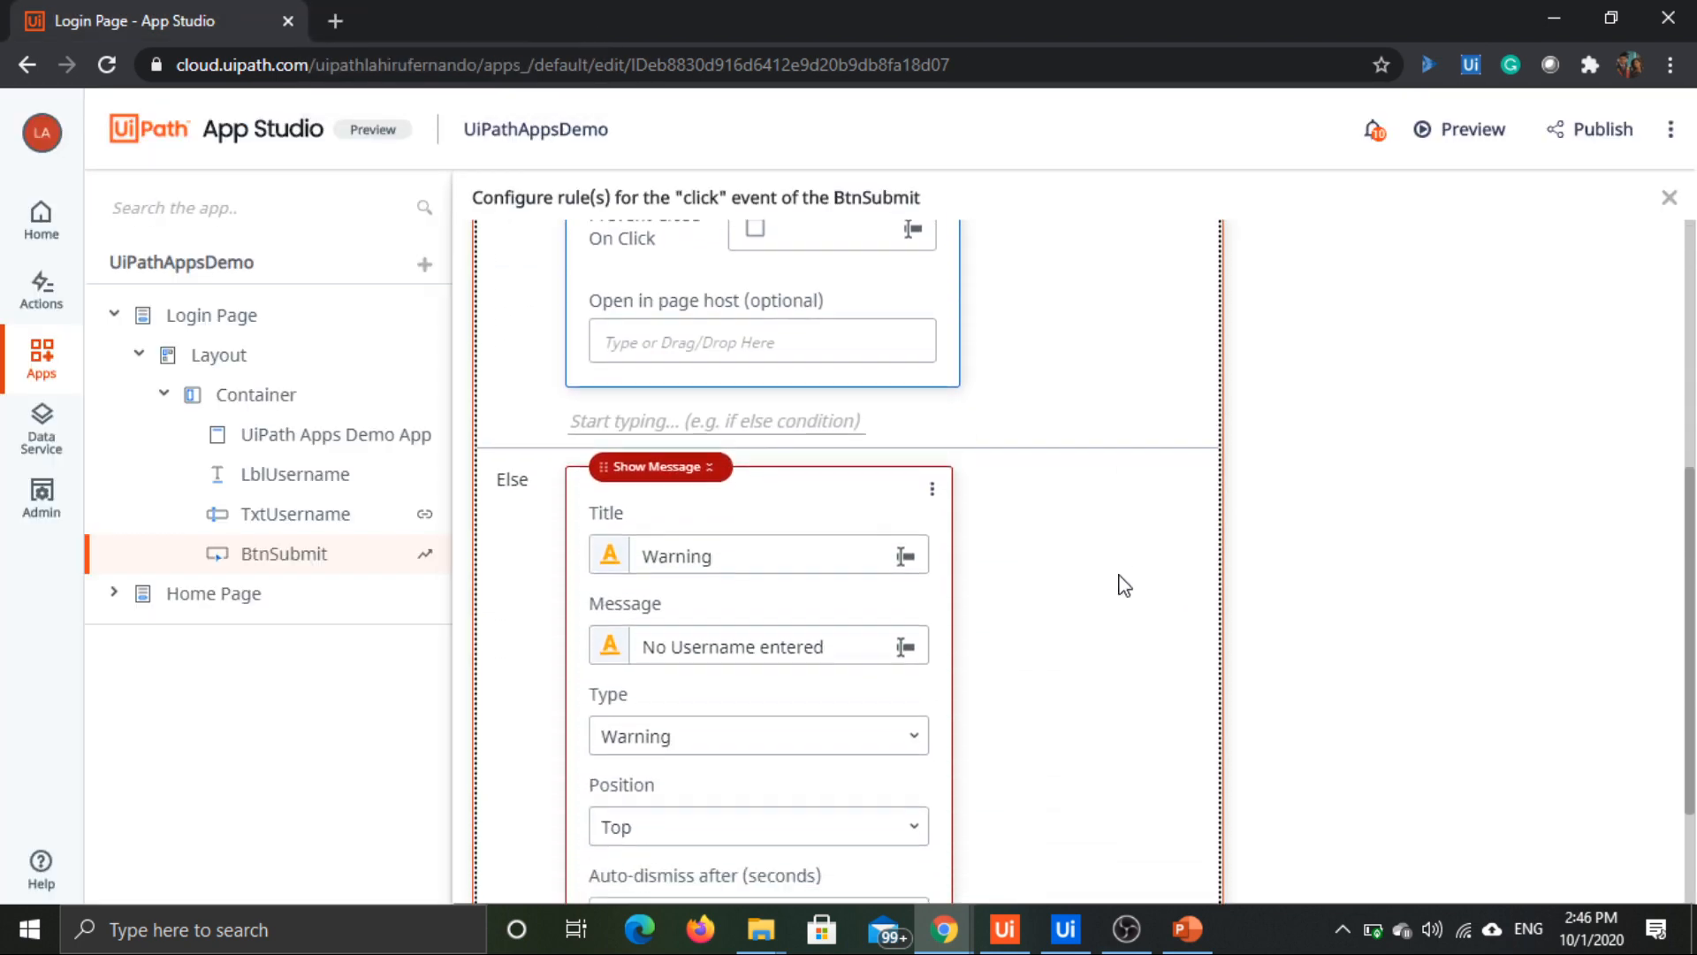
scroll(1122, 583, "up", 7)
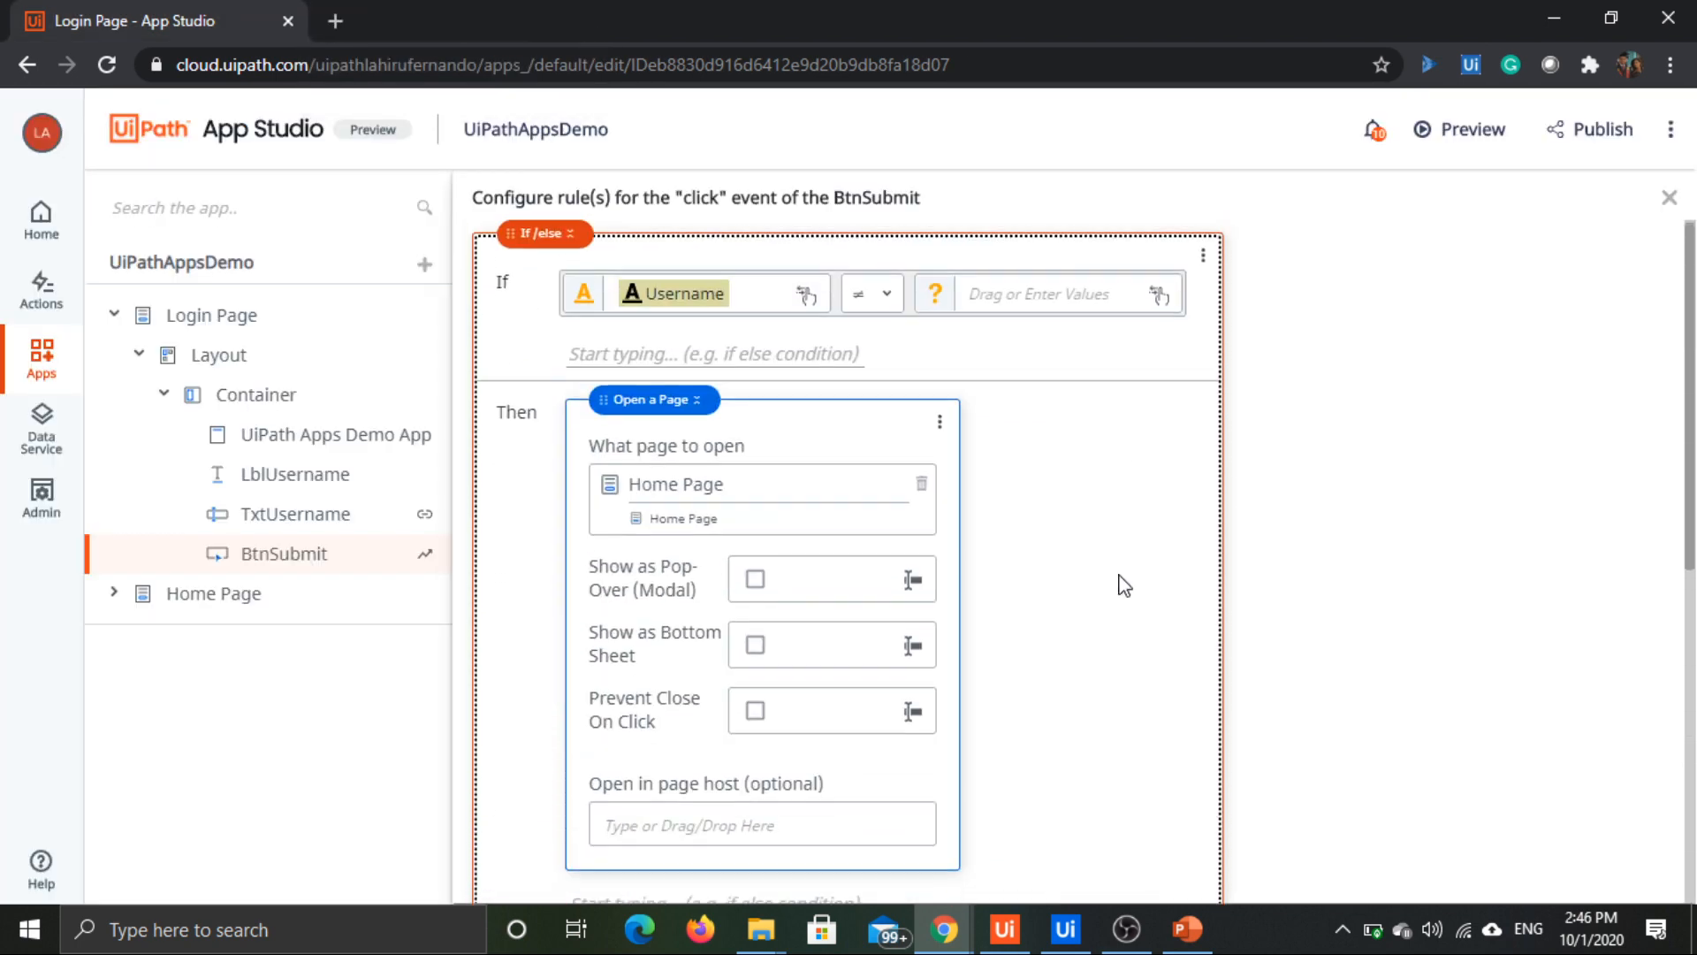
left_click(211, 604)
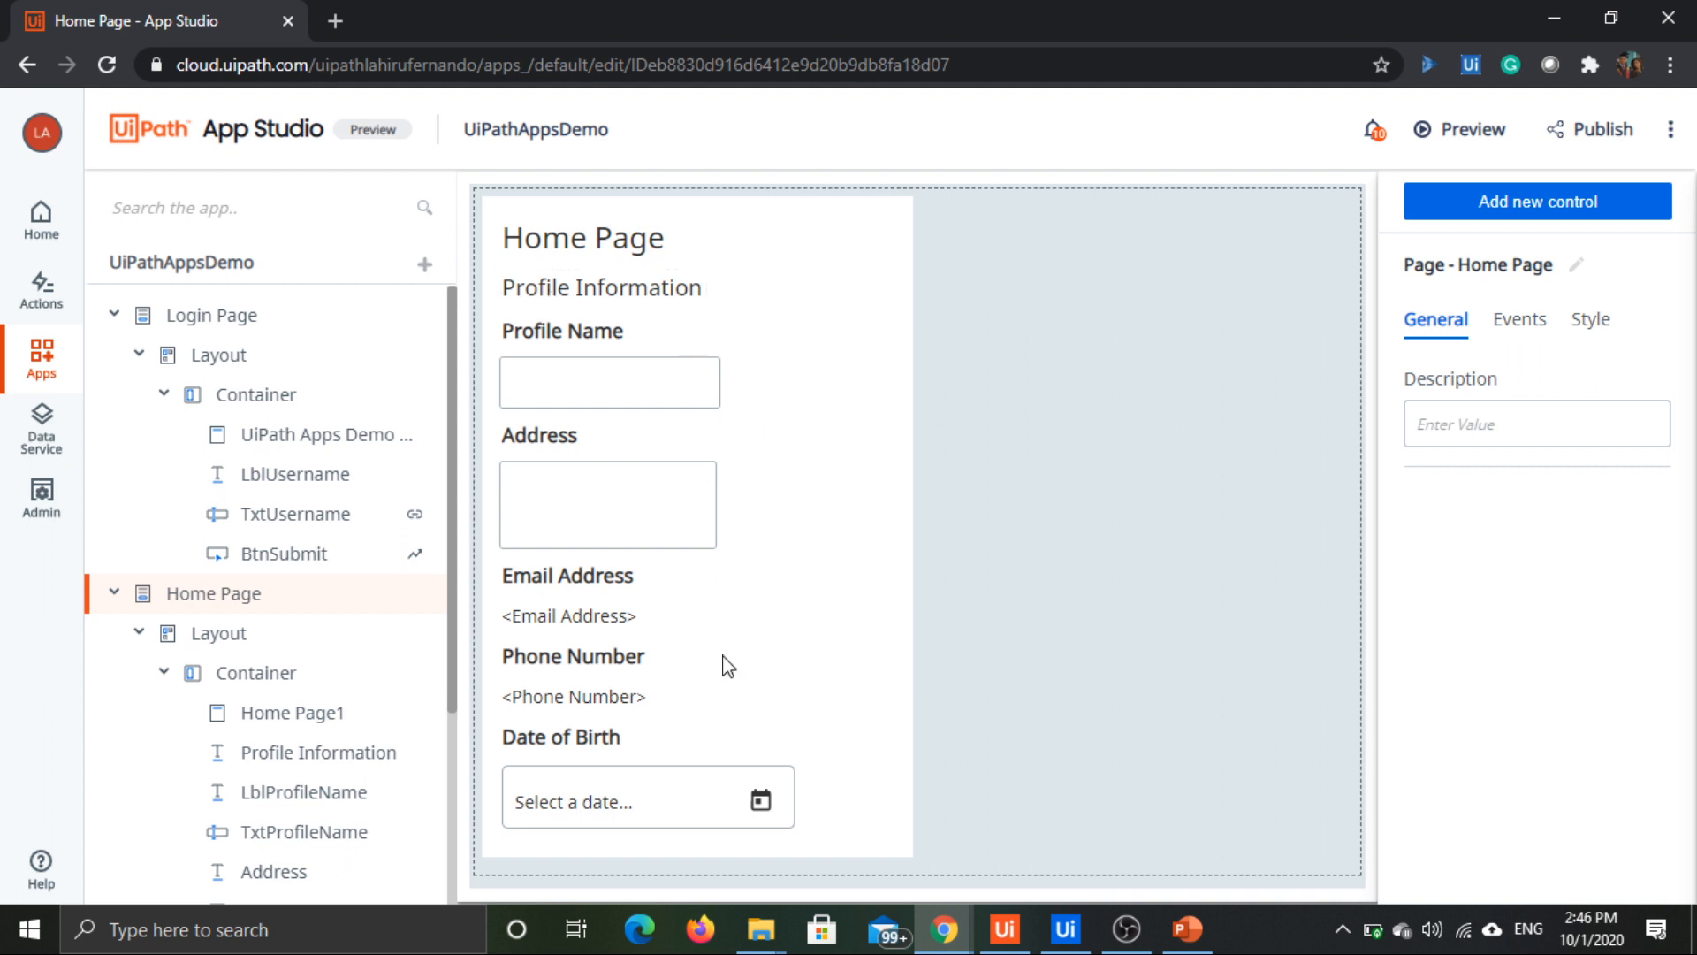
left_click(604, 398)
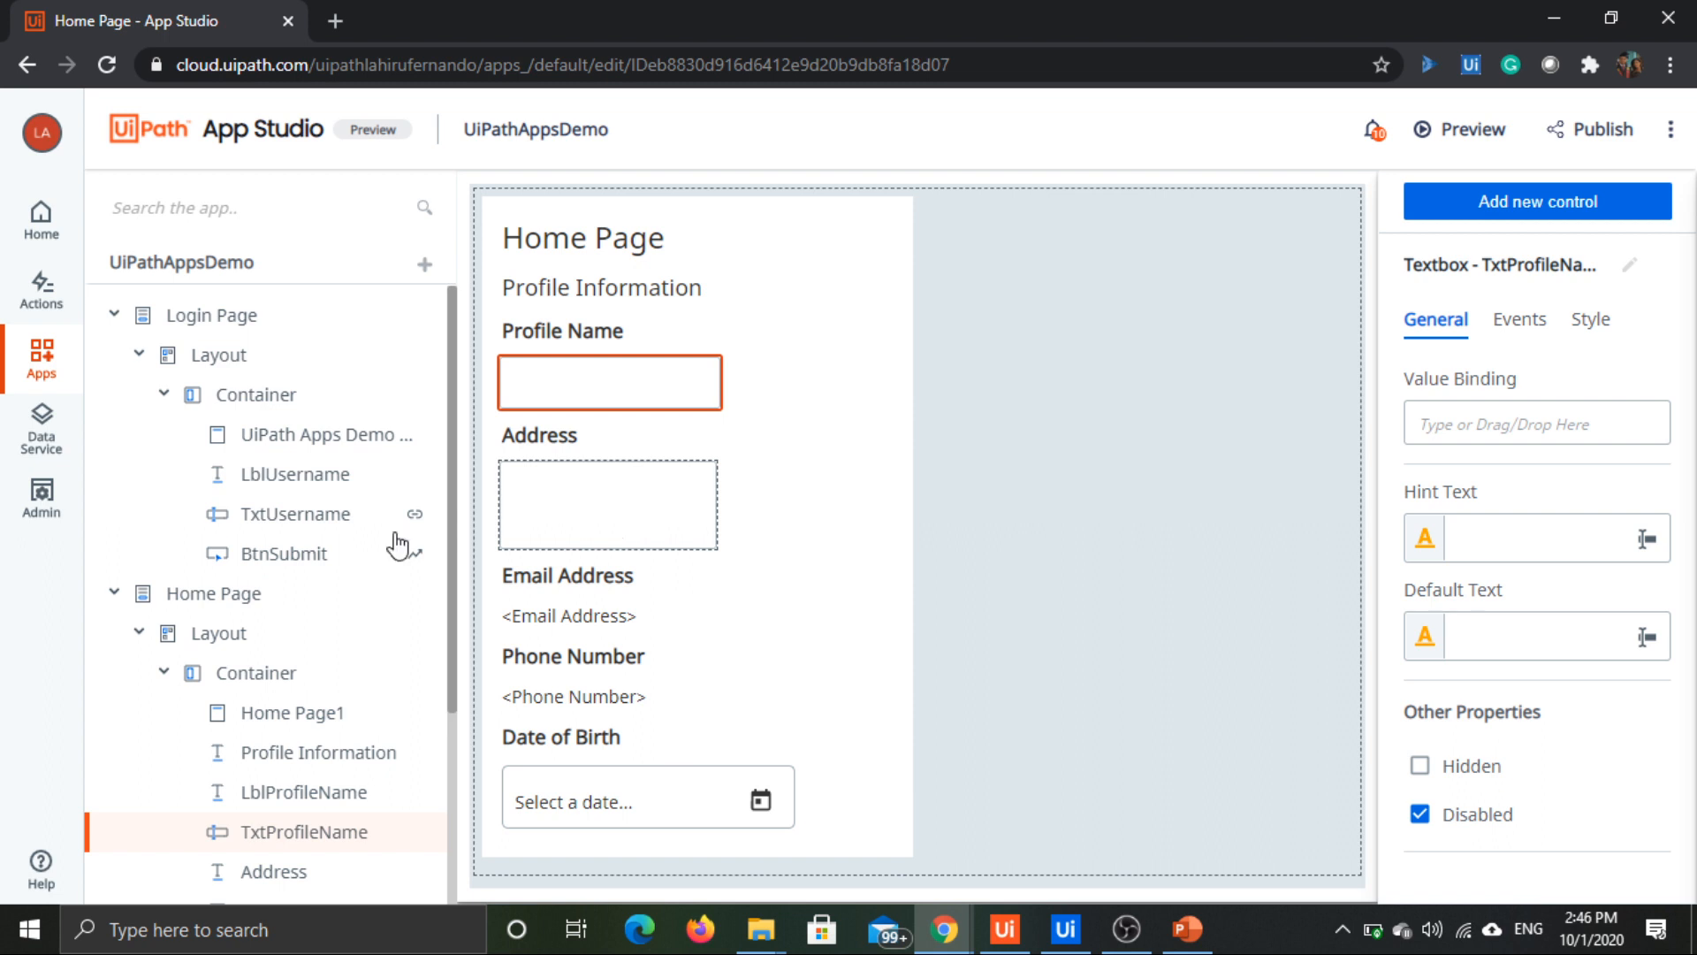
scroll(168, 522, "down", 3)
scroll(238, 618, "up", 2)
scroll(259, 593, "up", 2)
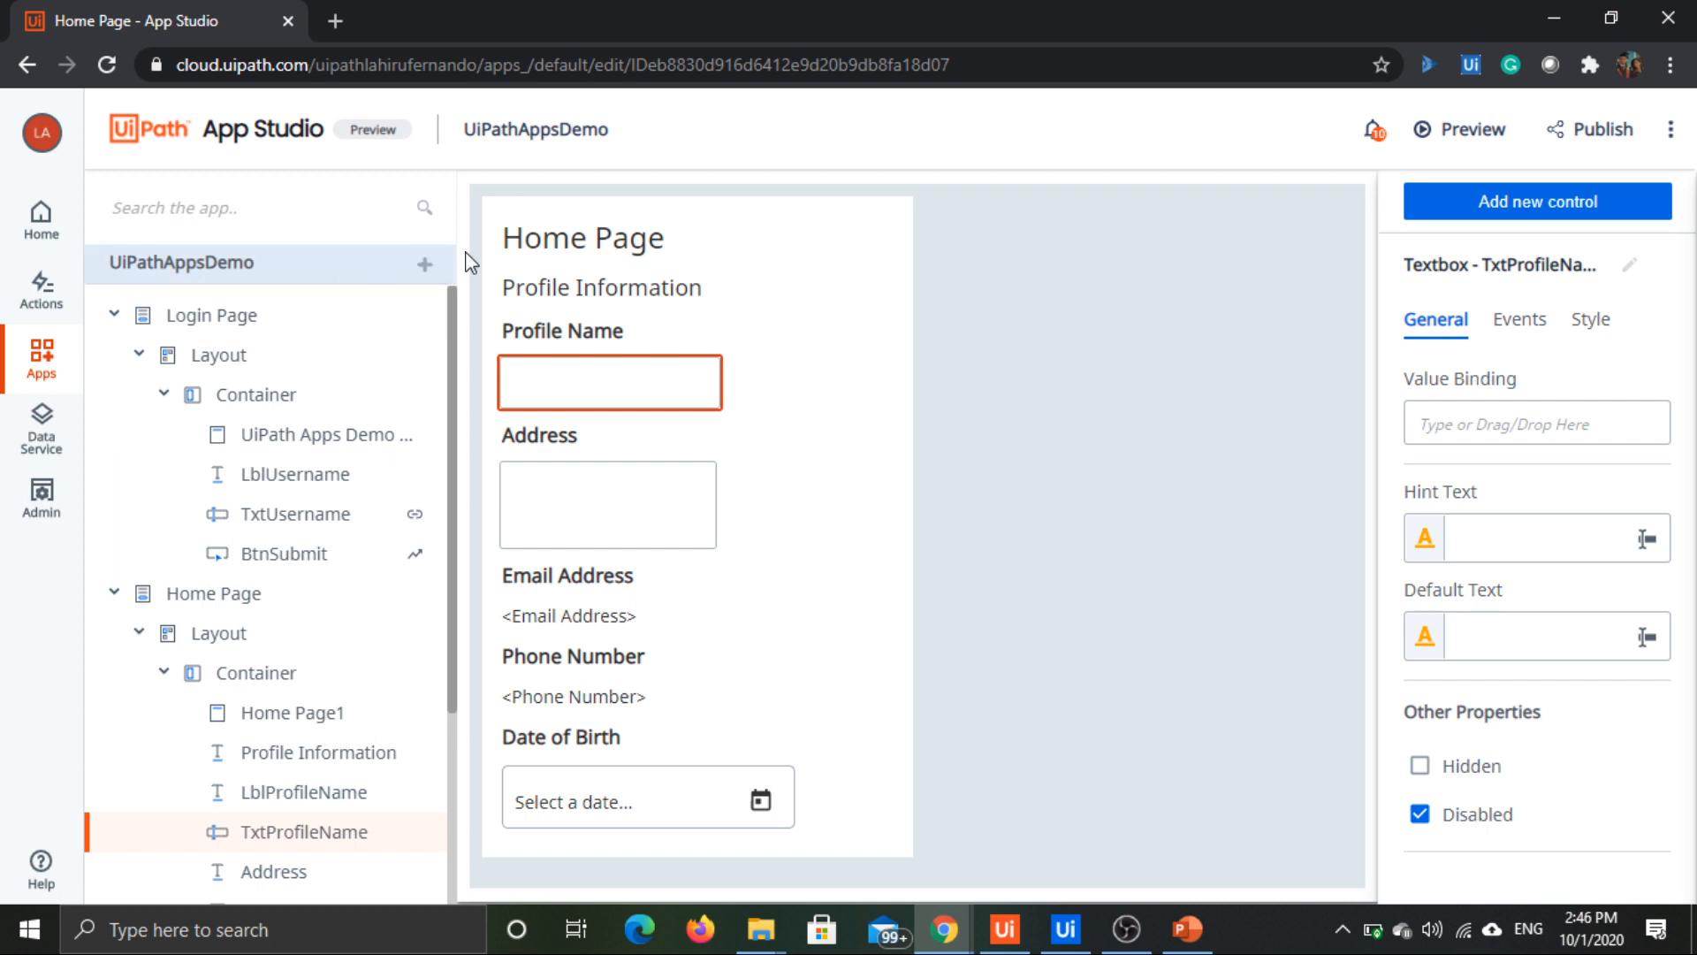
Step: Add AppsDemoProcess from the Unattended Processes folder of the listed Orchestrator to the app
left_click(426, 267)
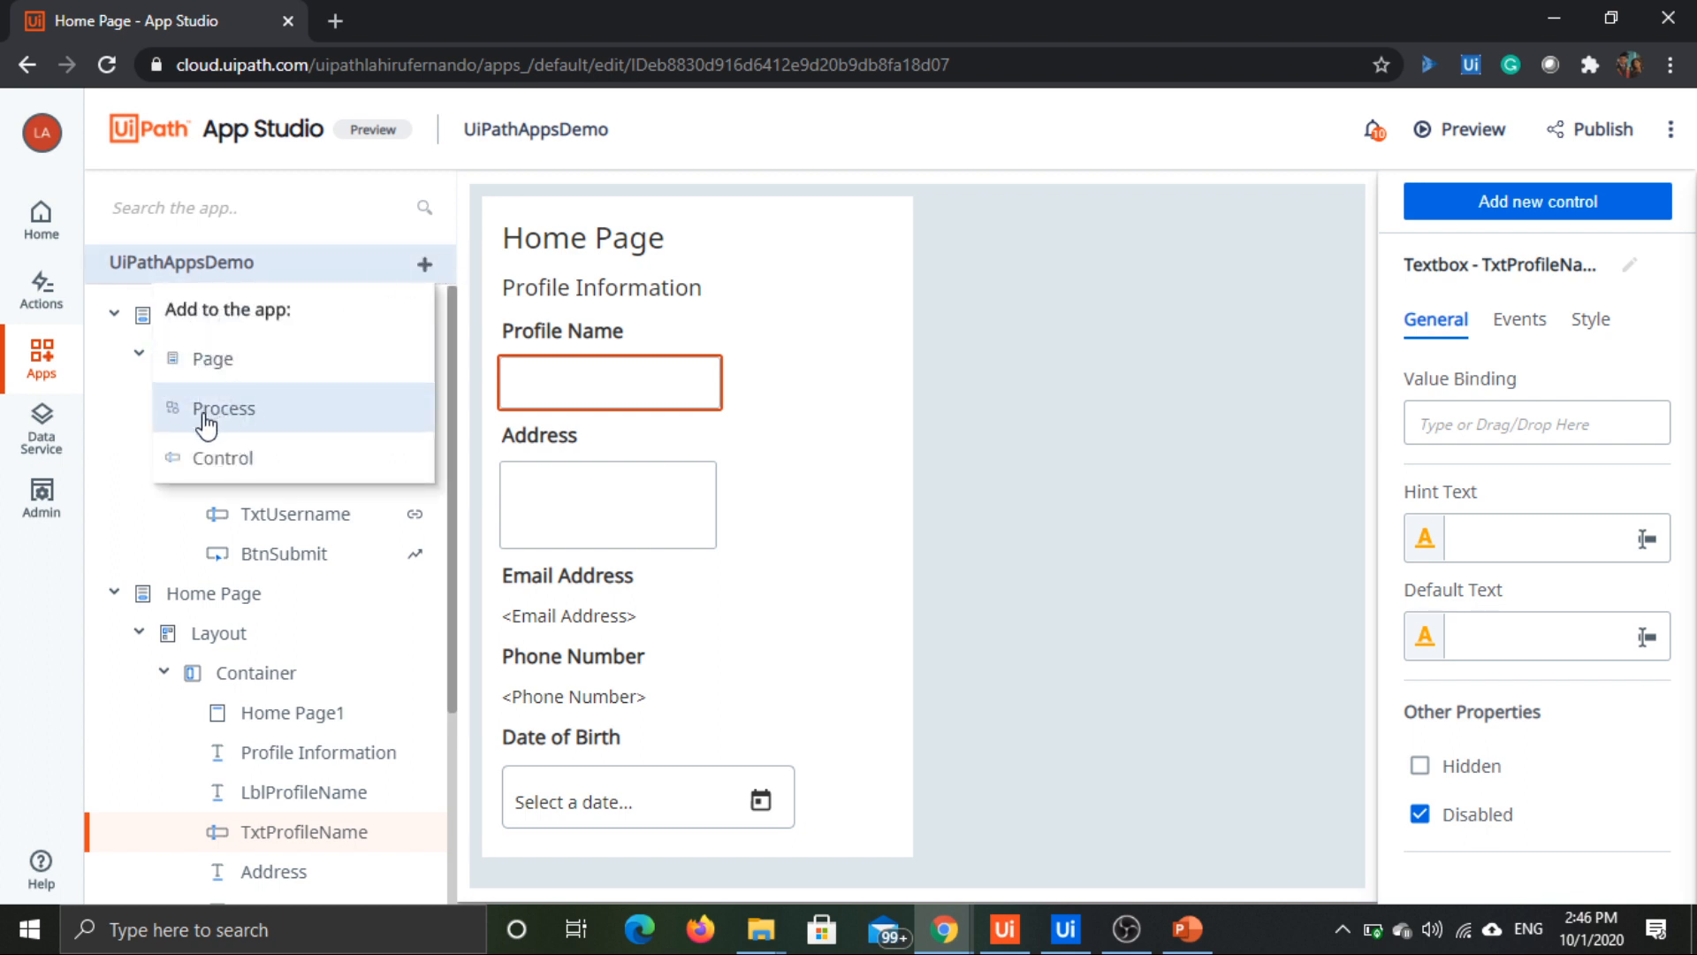
left_click(206, 416)
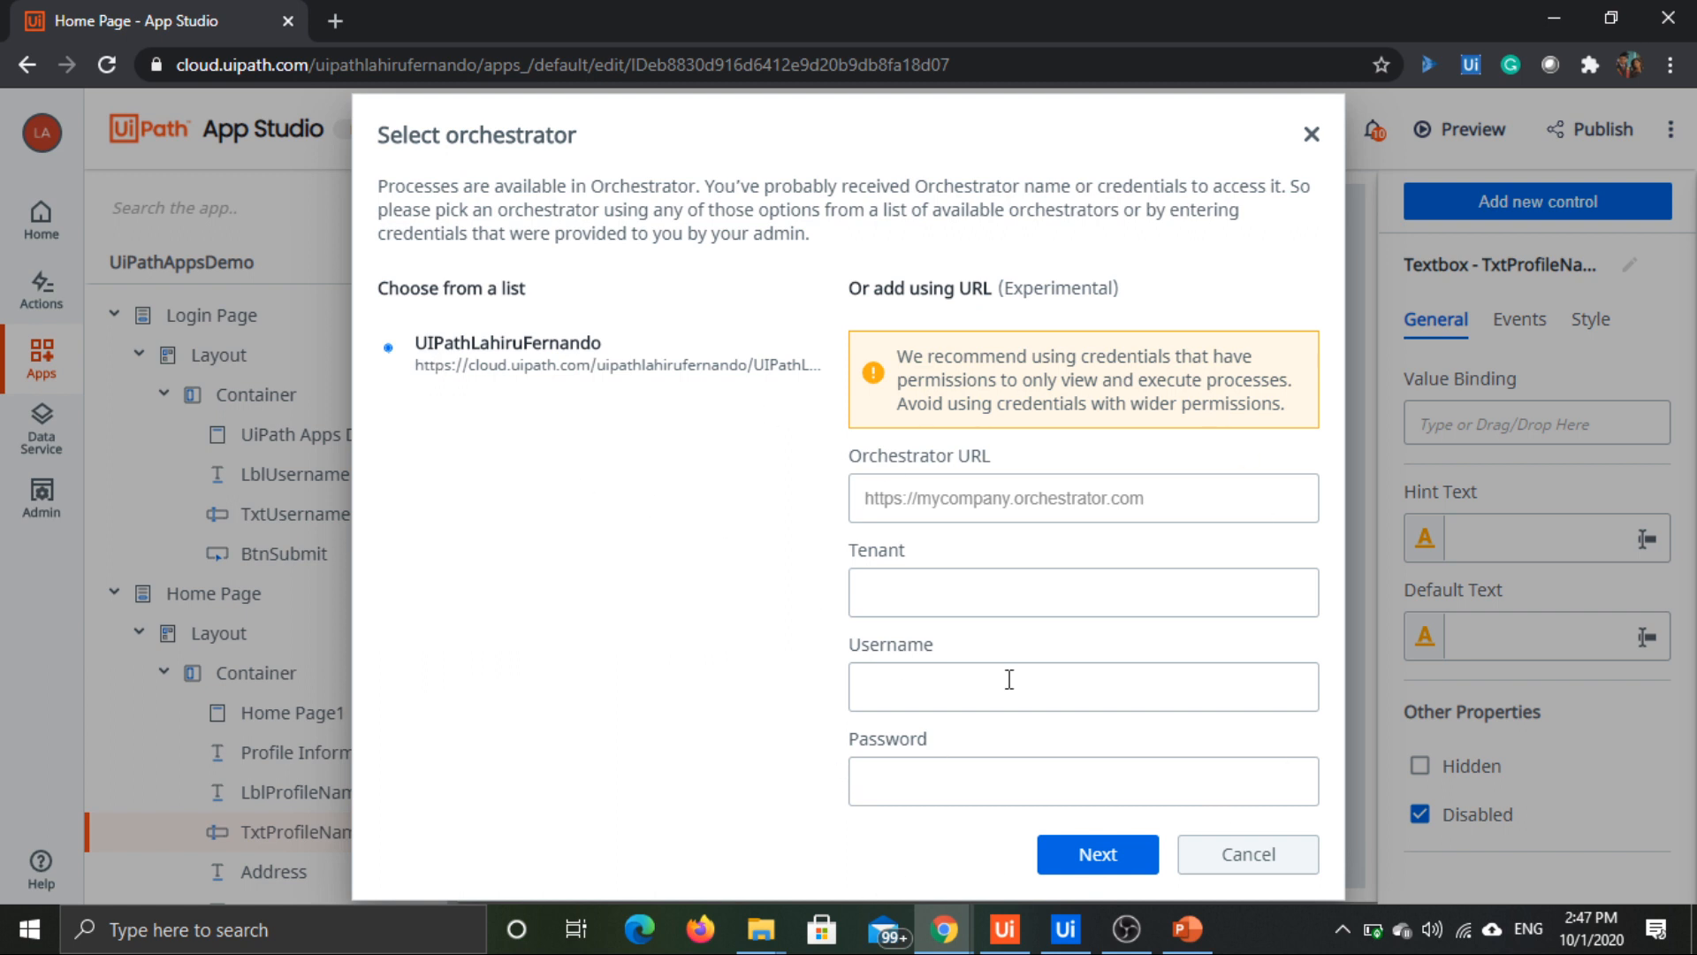
left_click(1080, 855)
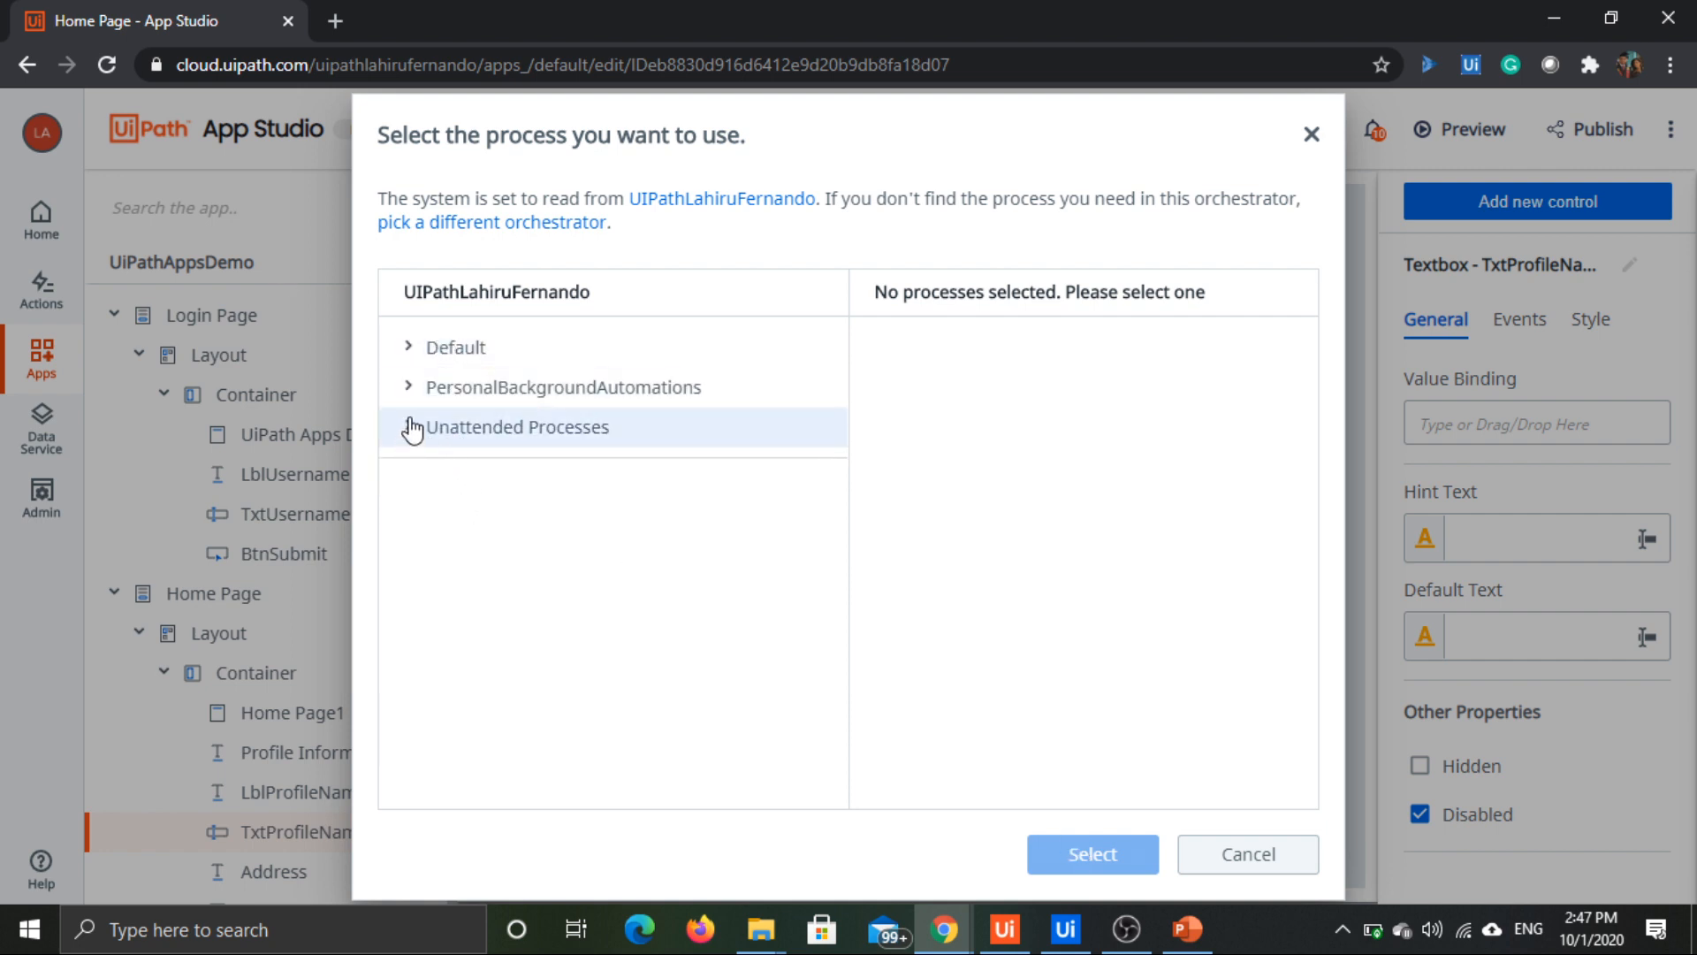
left_click(410, 427)
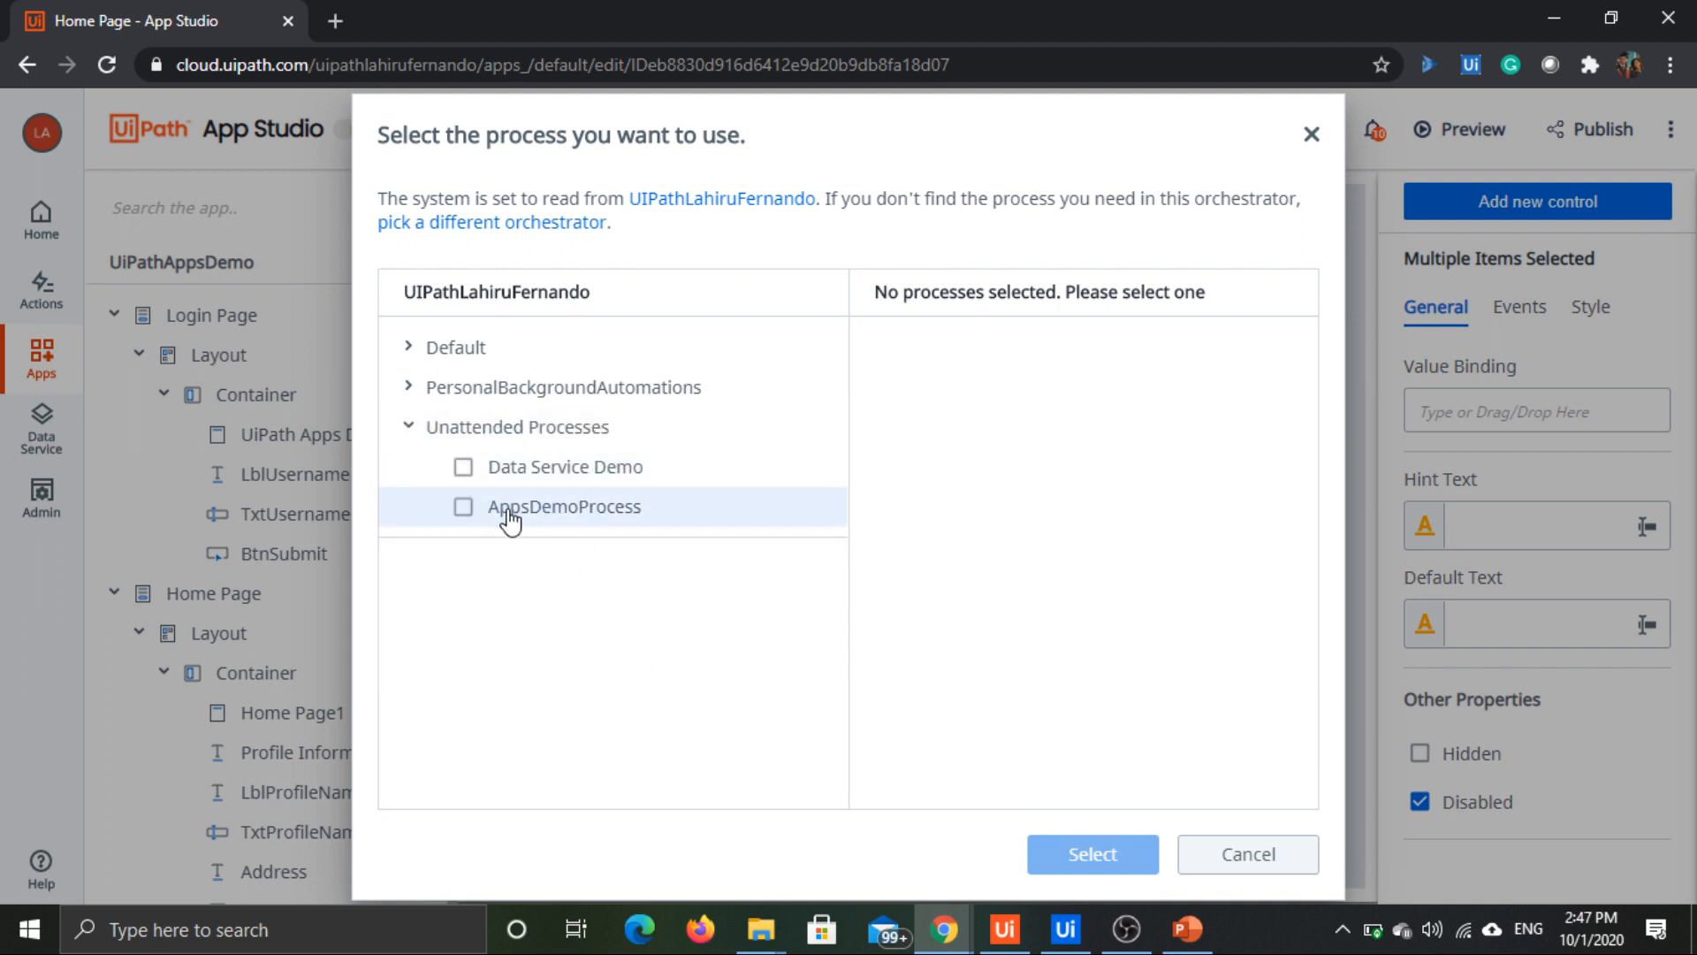
left_click(510, 520)
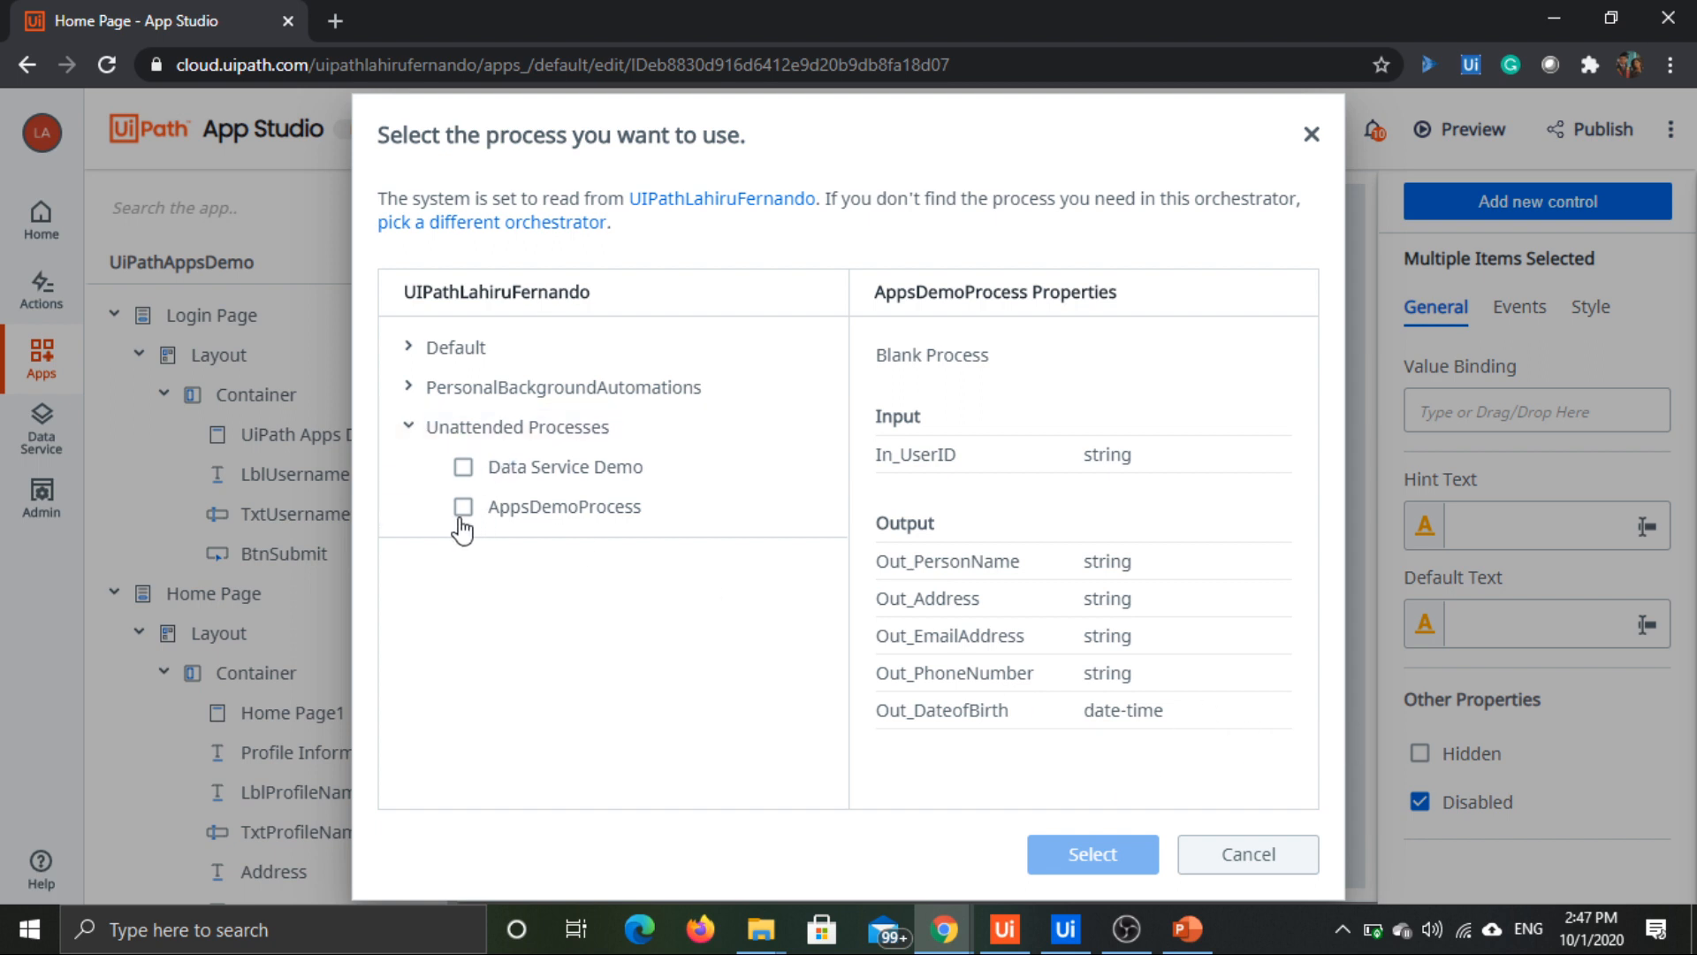
left_click(463, 507)
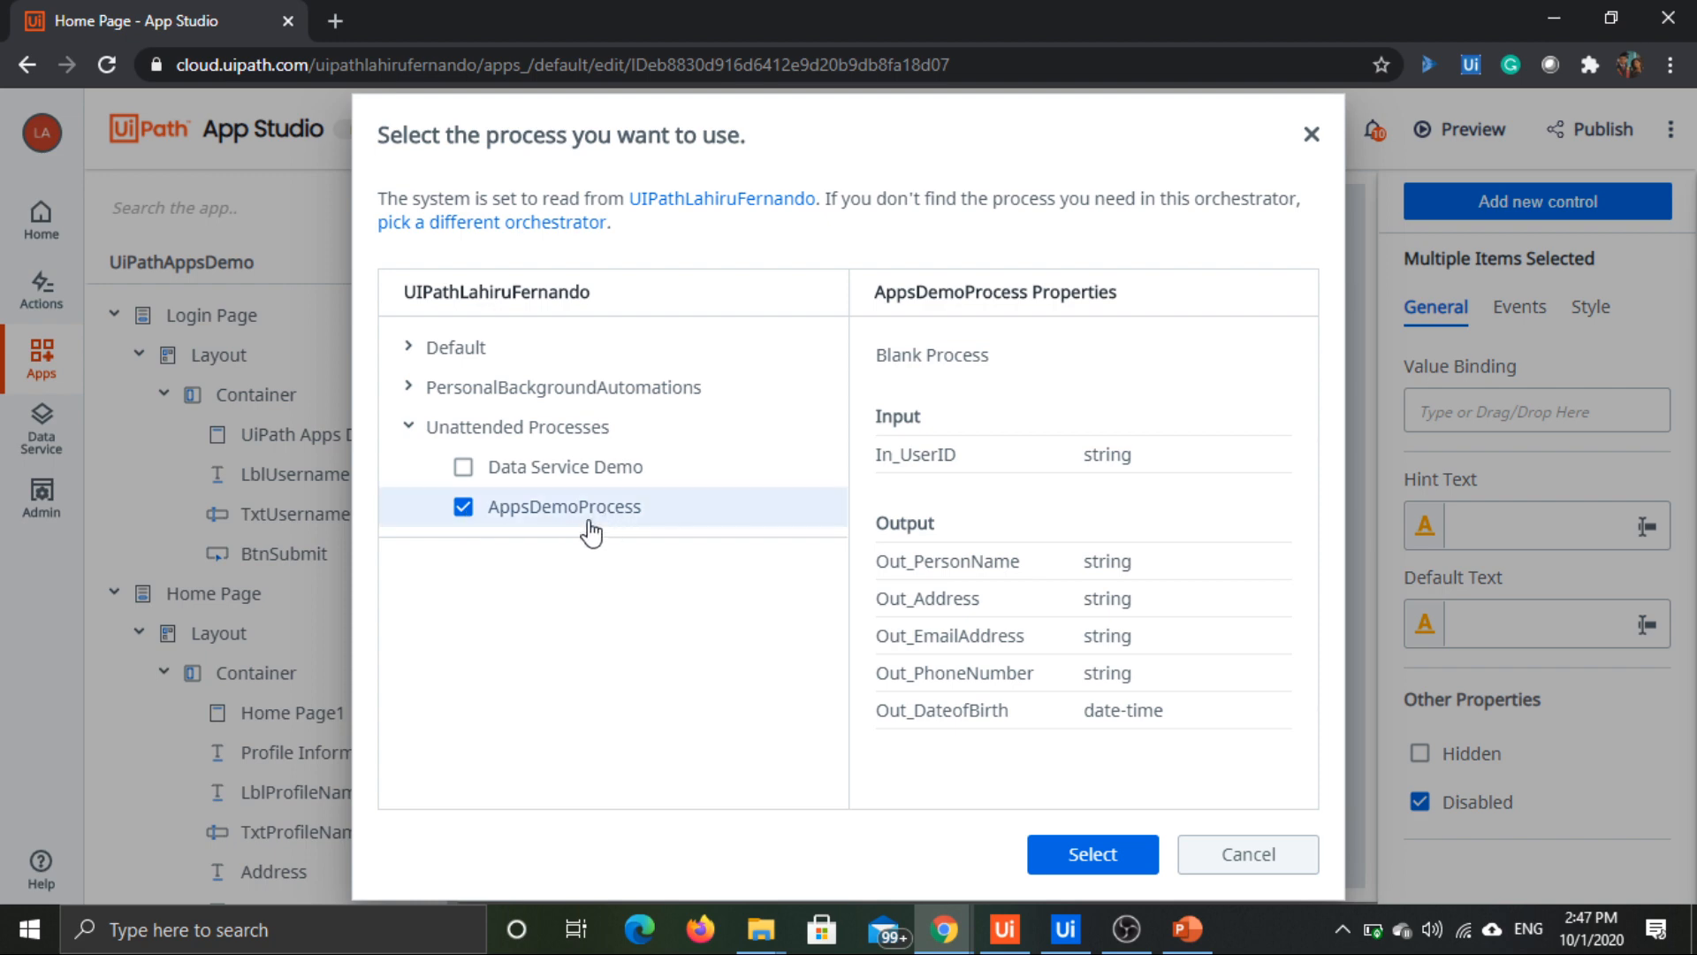
left_click(1091, 855)
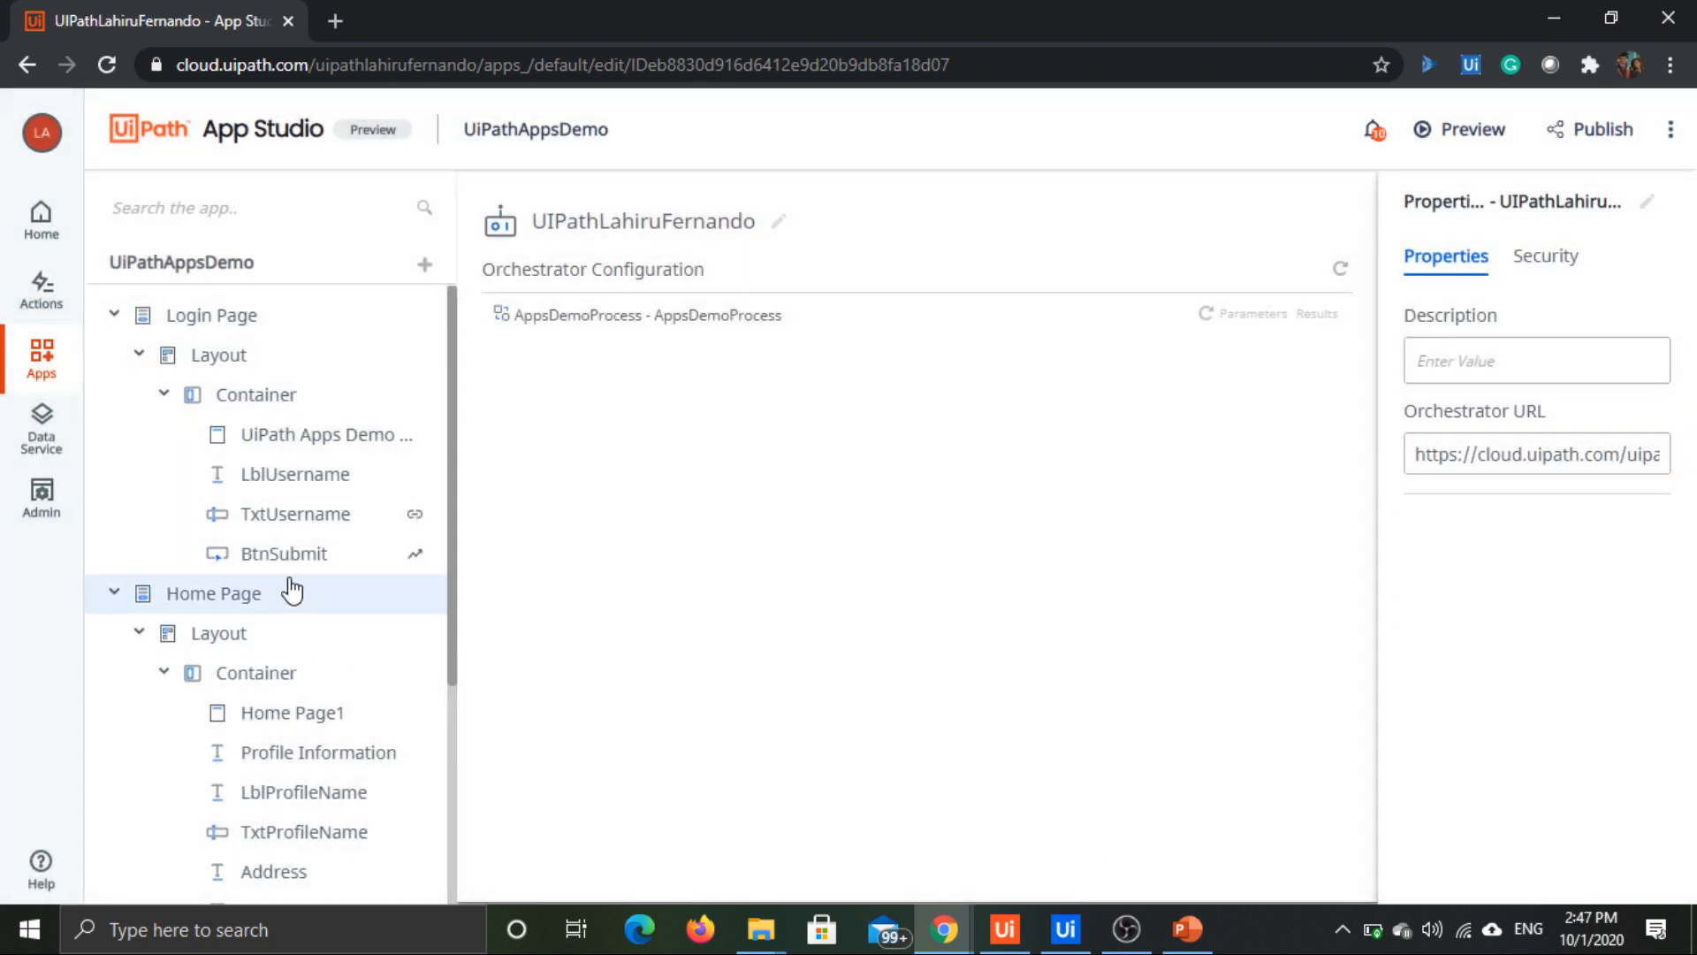
Step: Expand the app's processes and view the properties of AppsDemoProcess
scroll(274, 530, "down", 4)
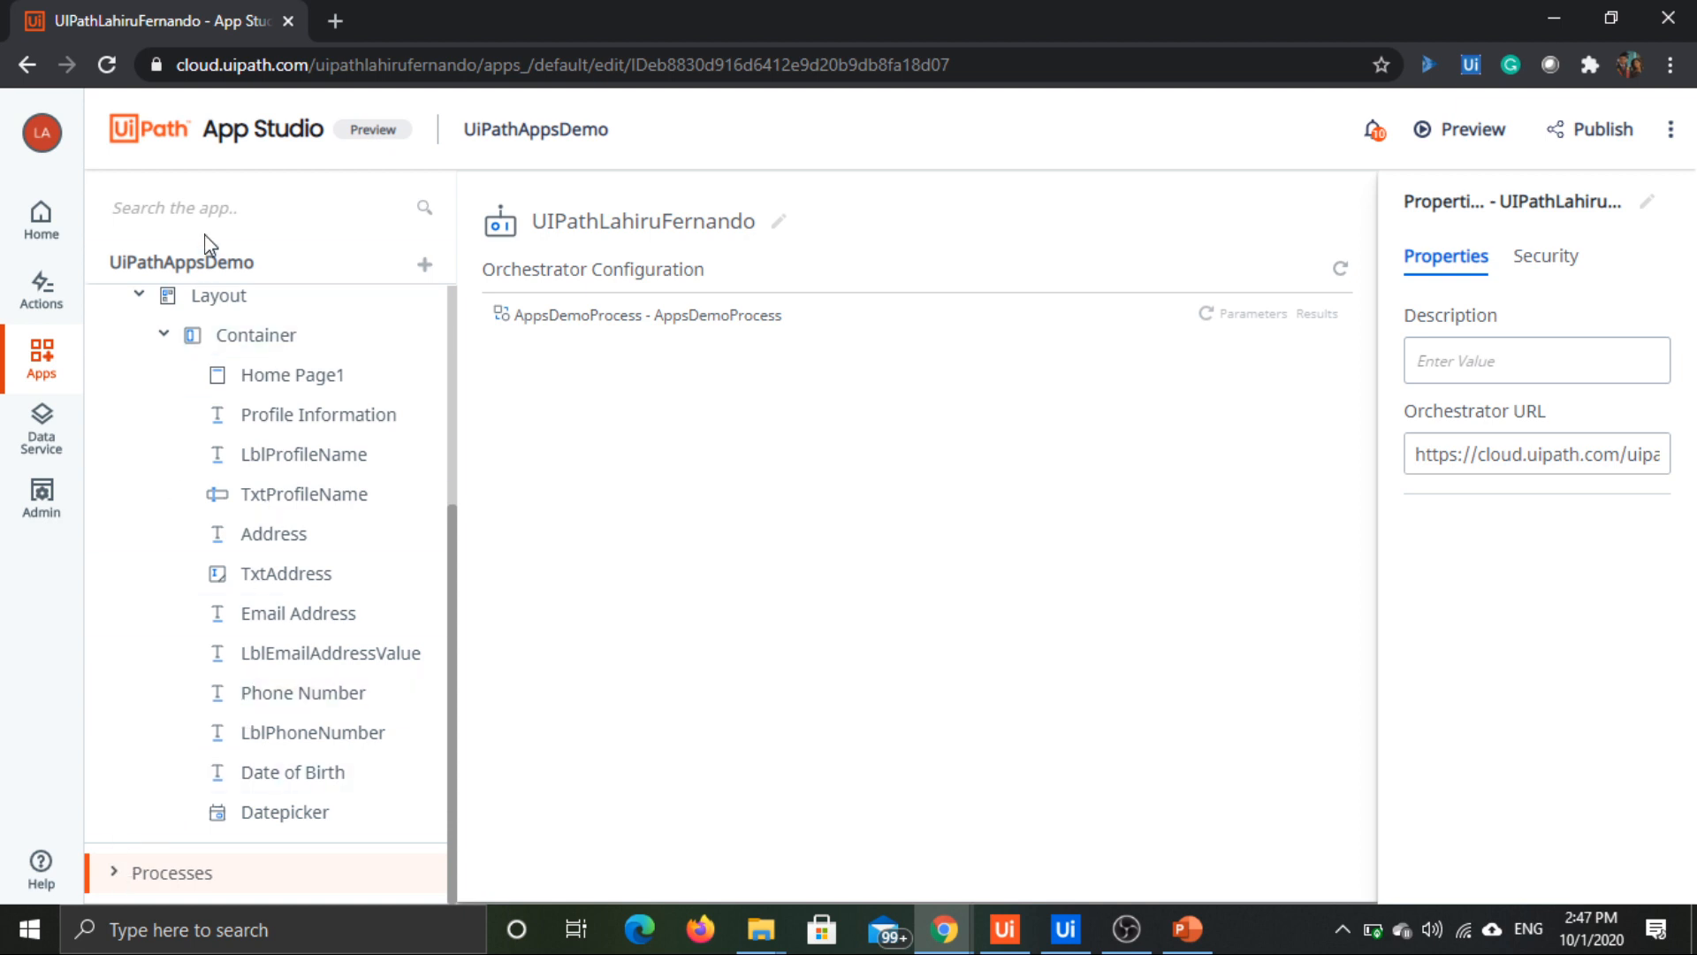
left_click(116, 874)
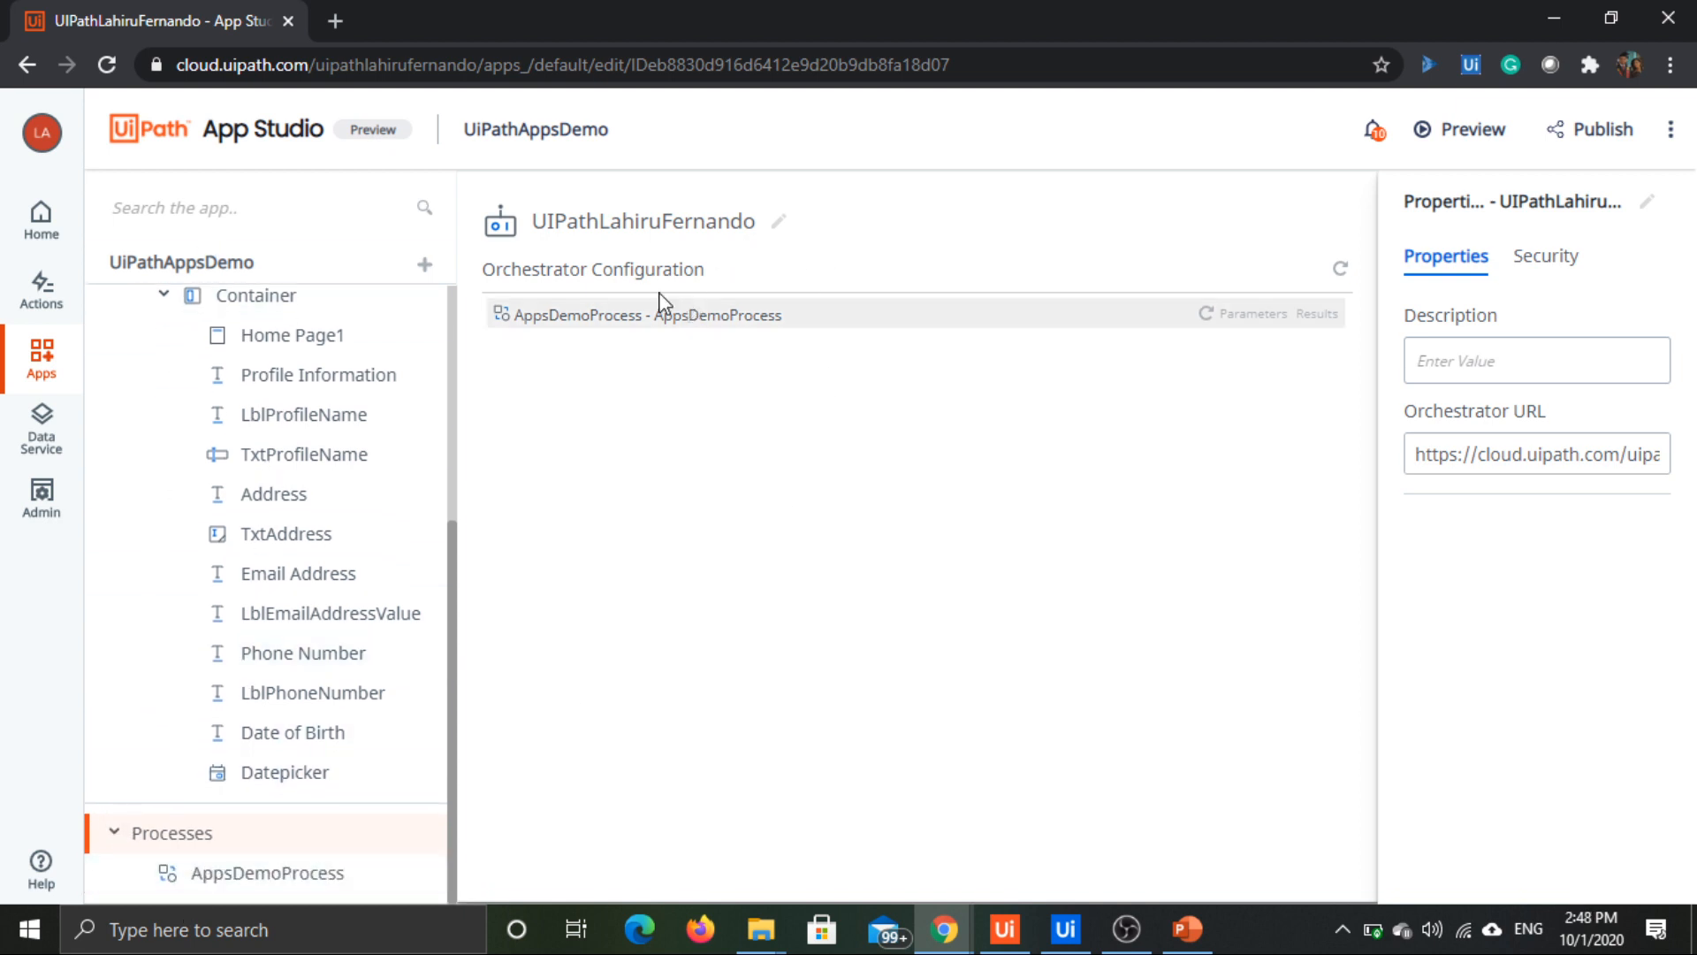
left_click(553, 320)
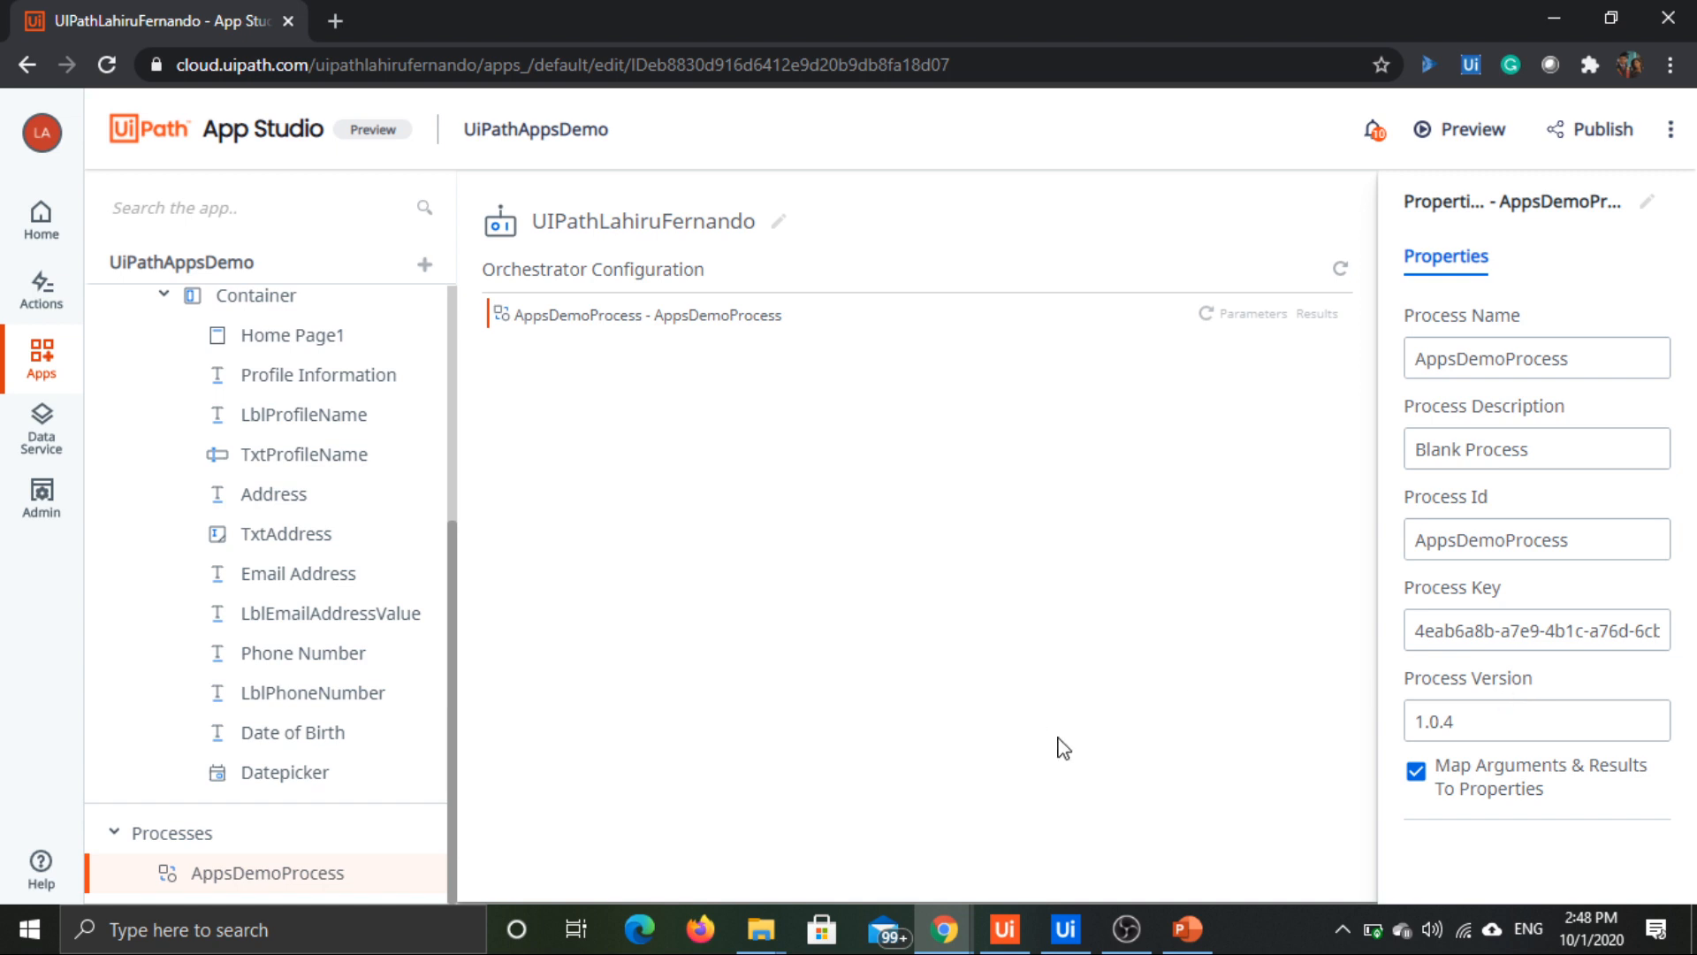
Step: Select the Home Page itself and create a rule for its Loaded event
scroll(331, 626, "up", 4)
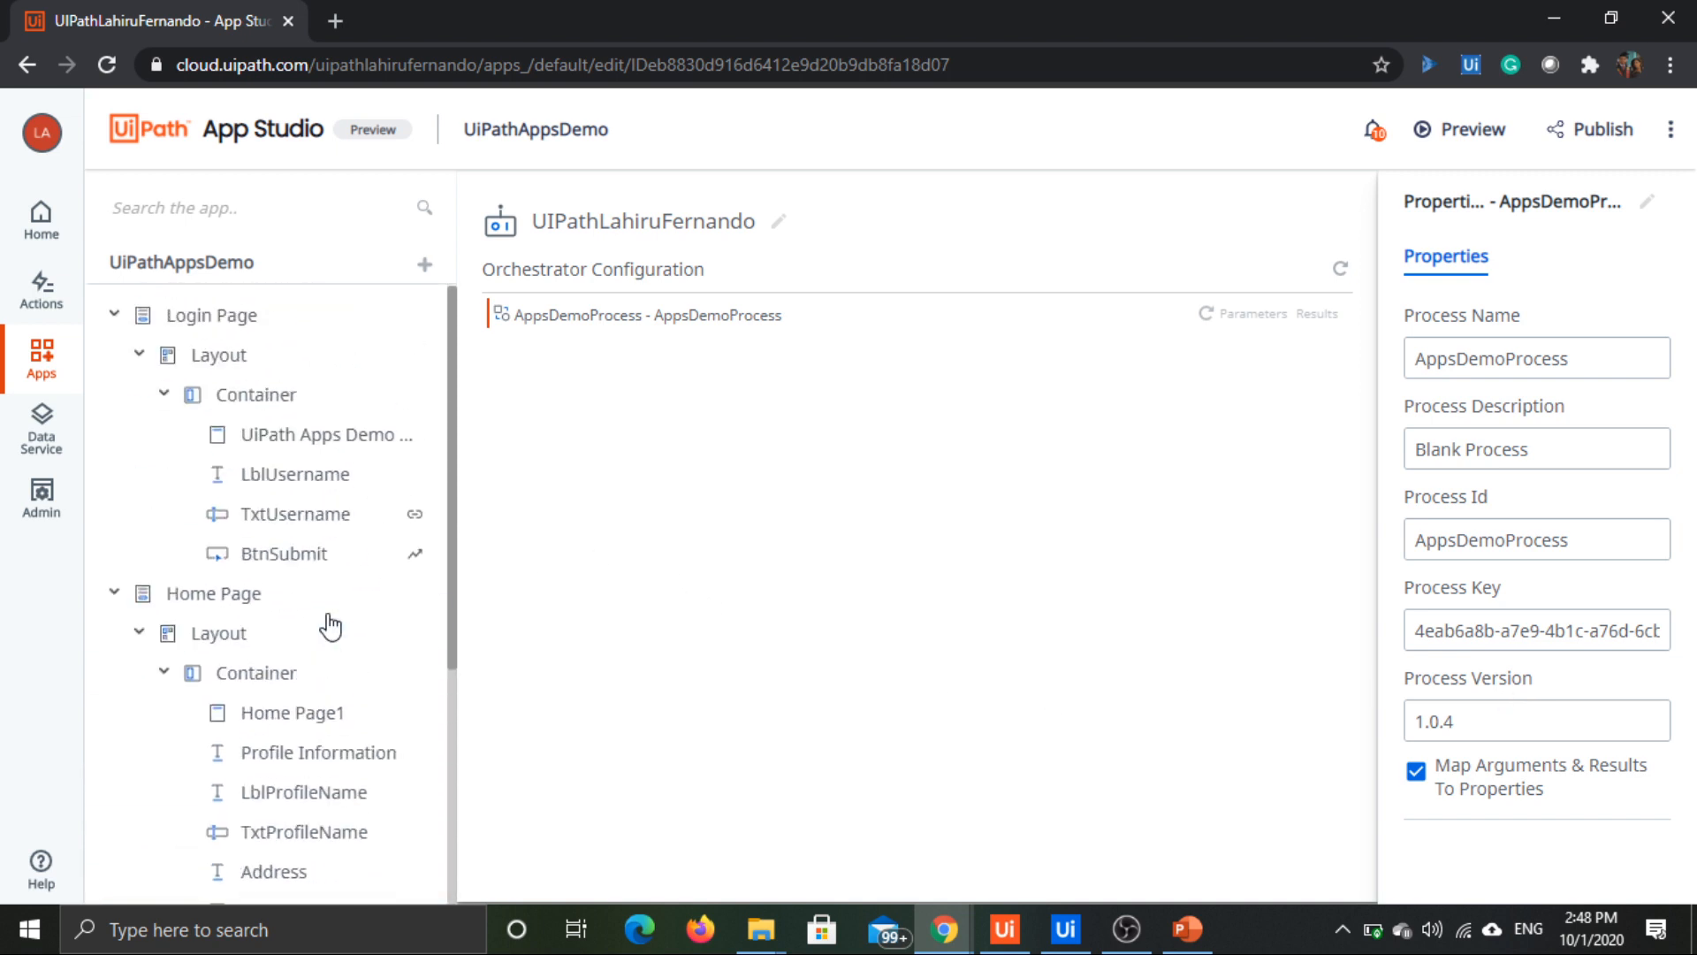
scroll(332, 626, "down", 1)
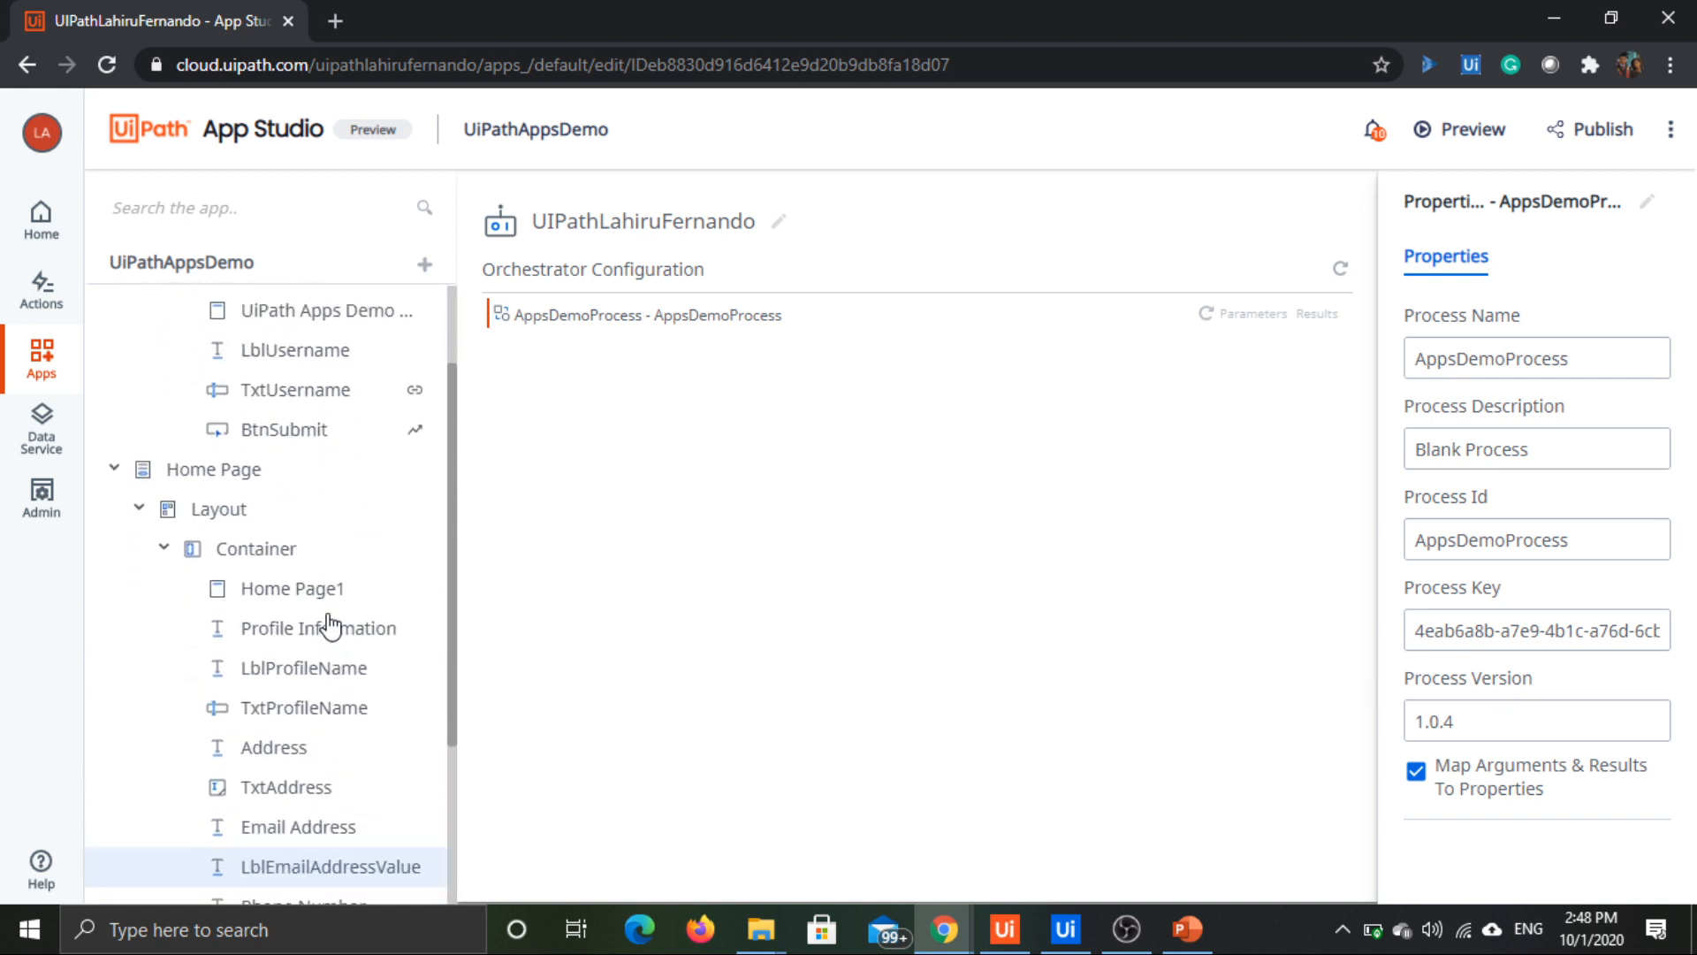
left_click(226, 482)
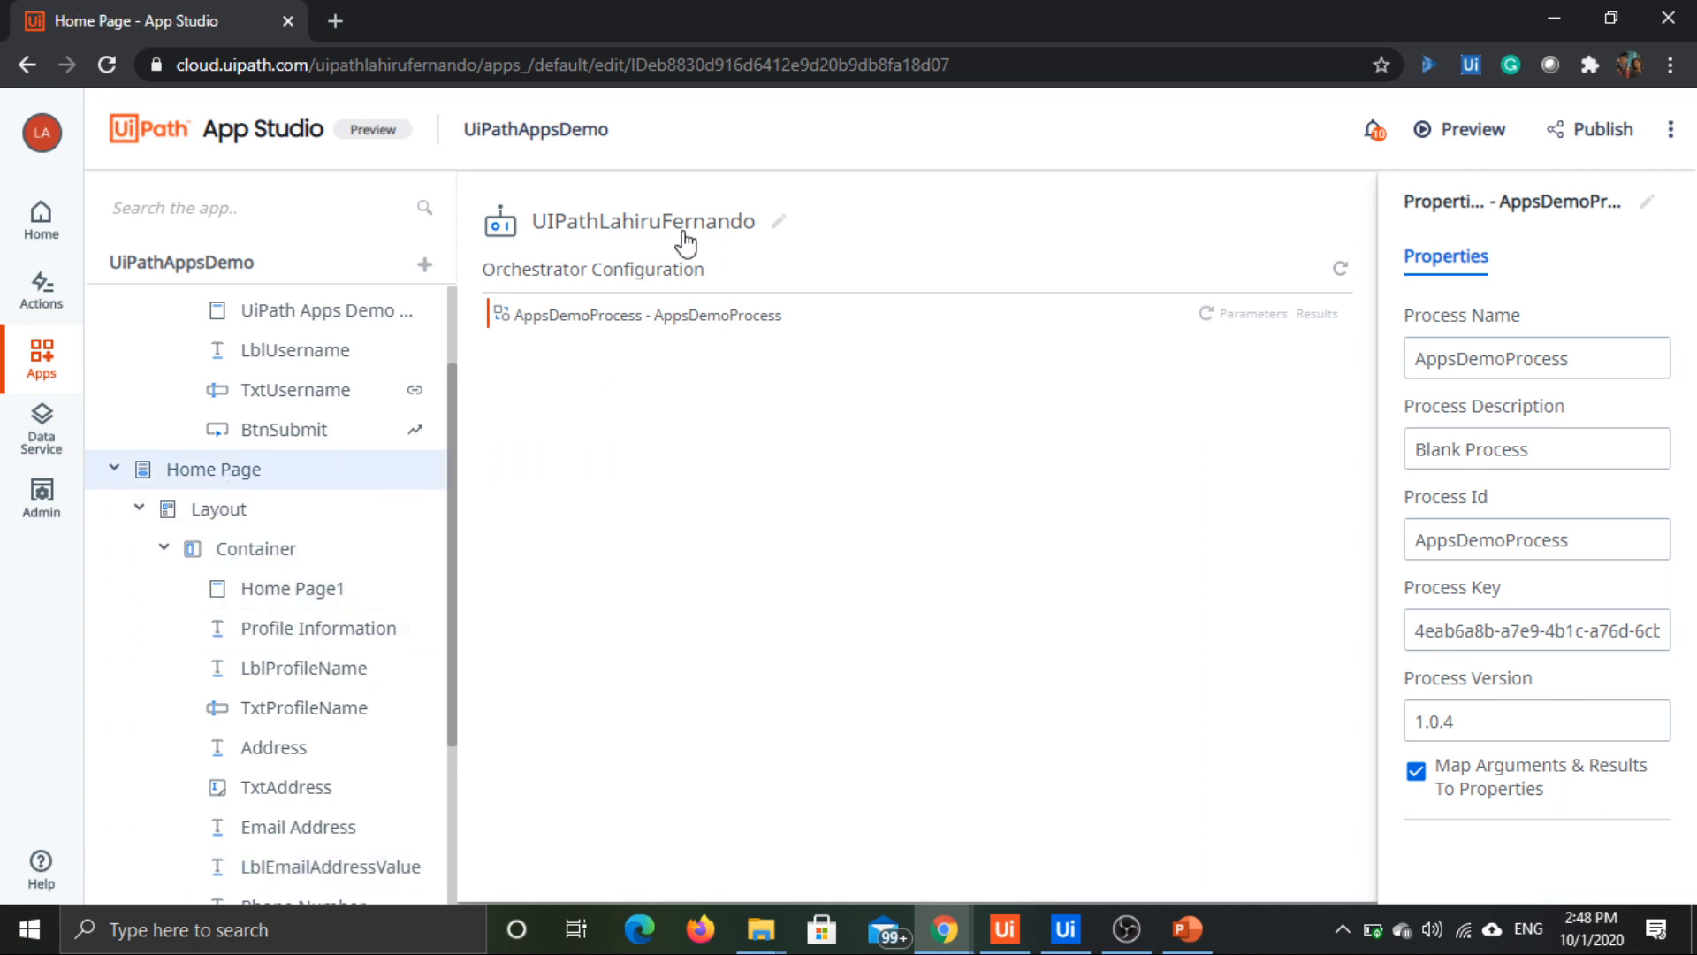
left_click(298, 511)
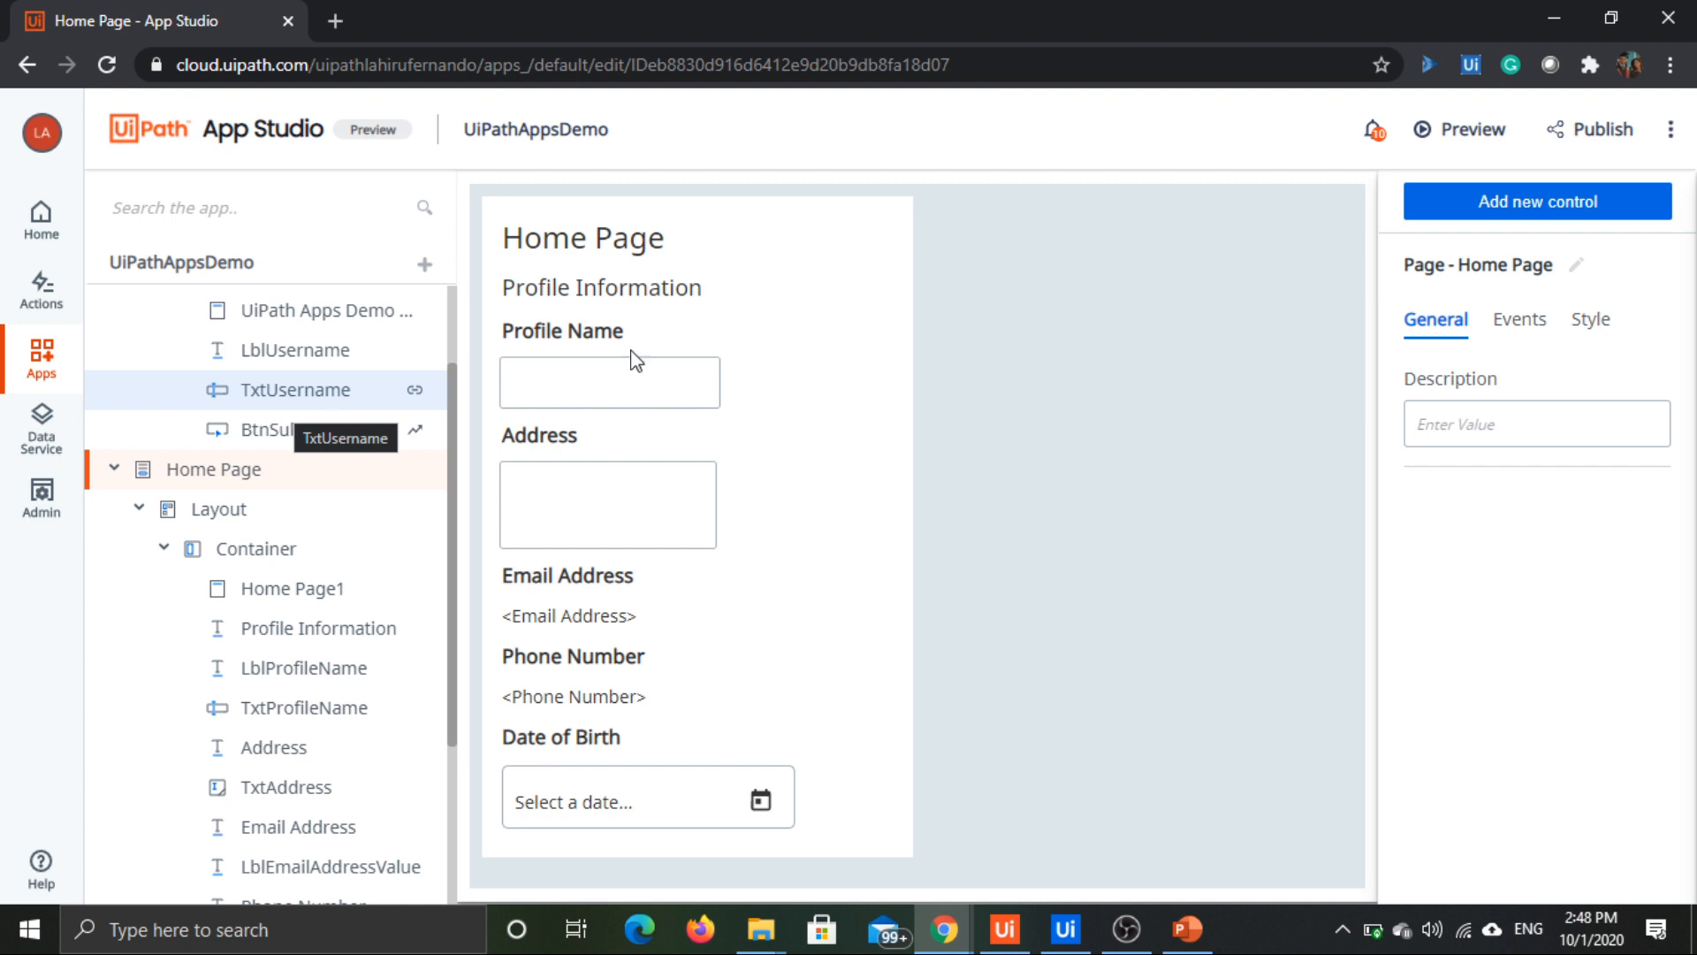
left_click(969, 216)
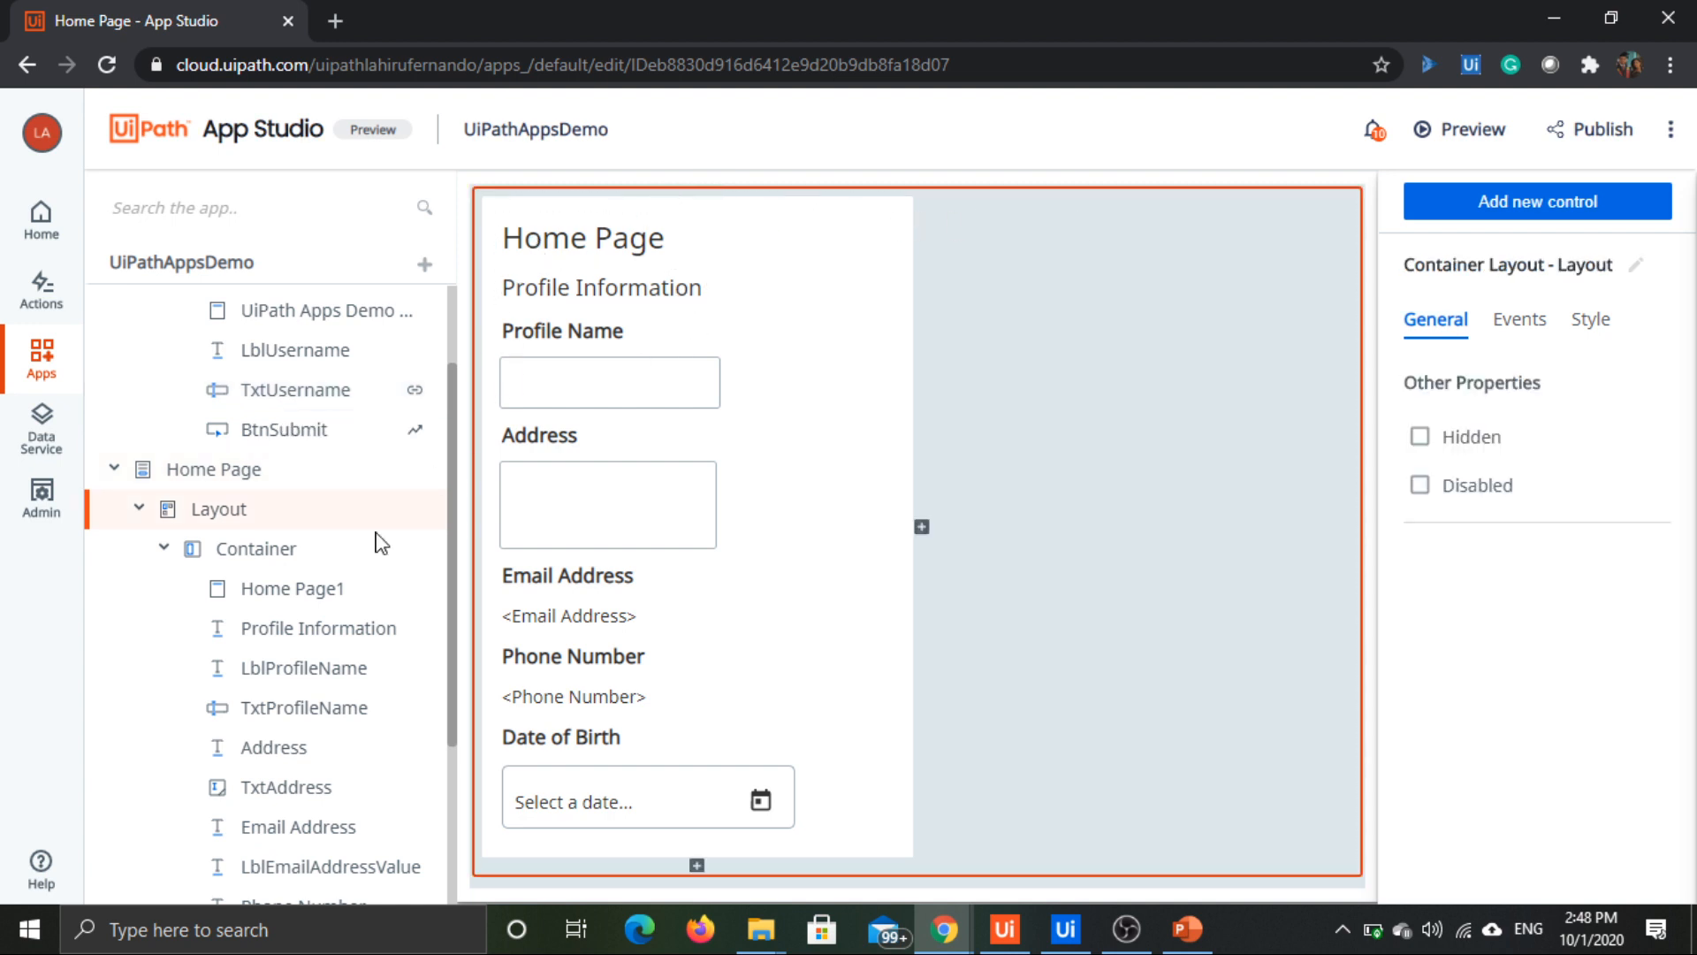
left_click(205, 481)
left_click(1516, 323)
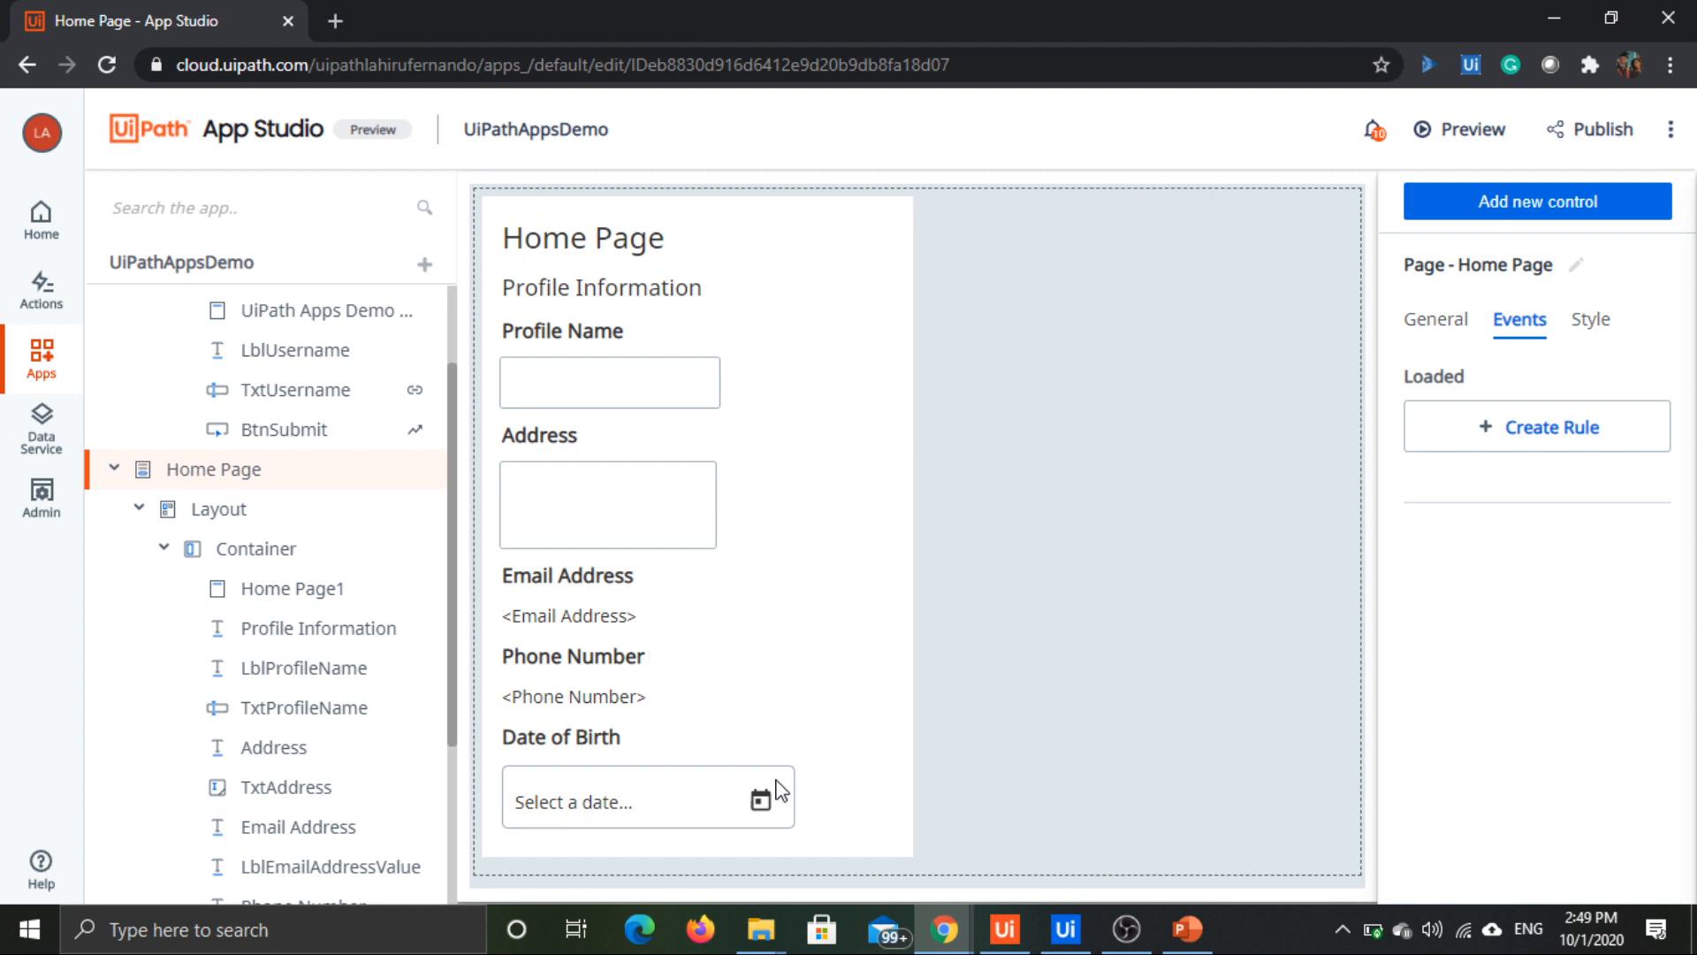
left_click(1476, 427)
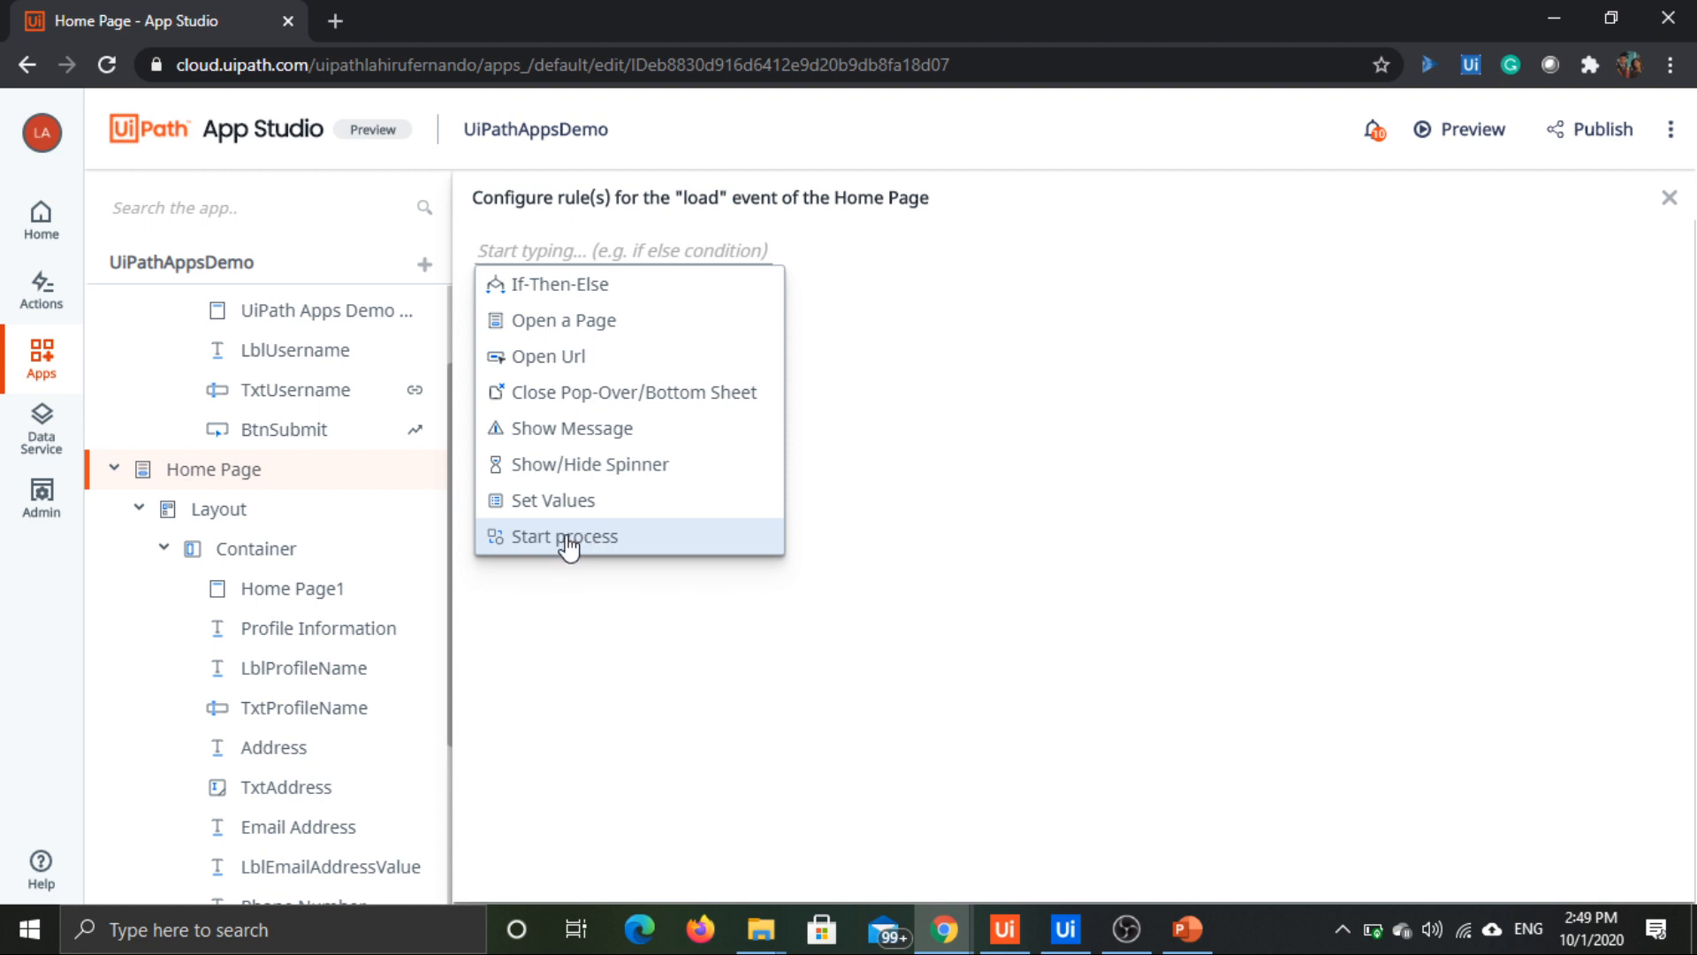
Step: Add a Start process action that runs AppsDemoProcess with the type Unattended
left_click(568, 546)
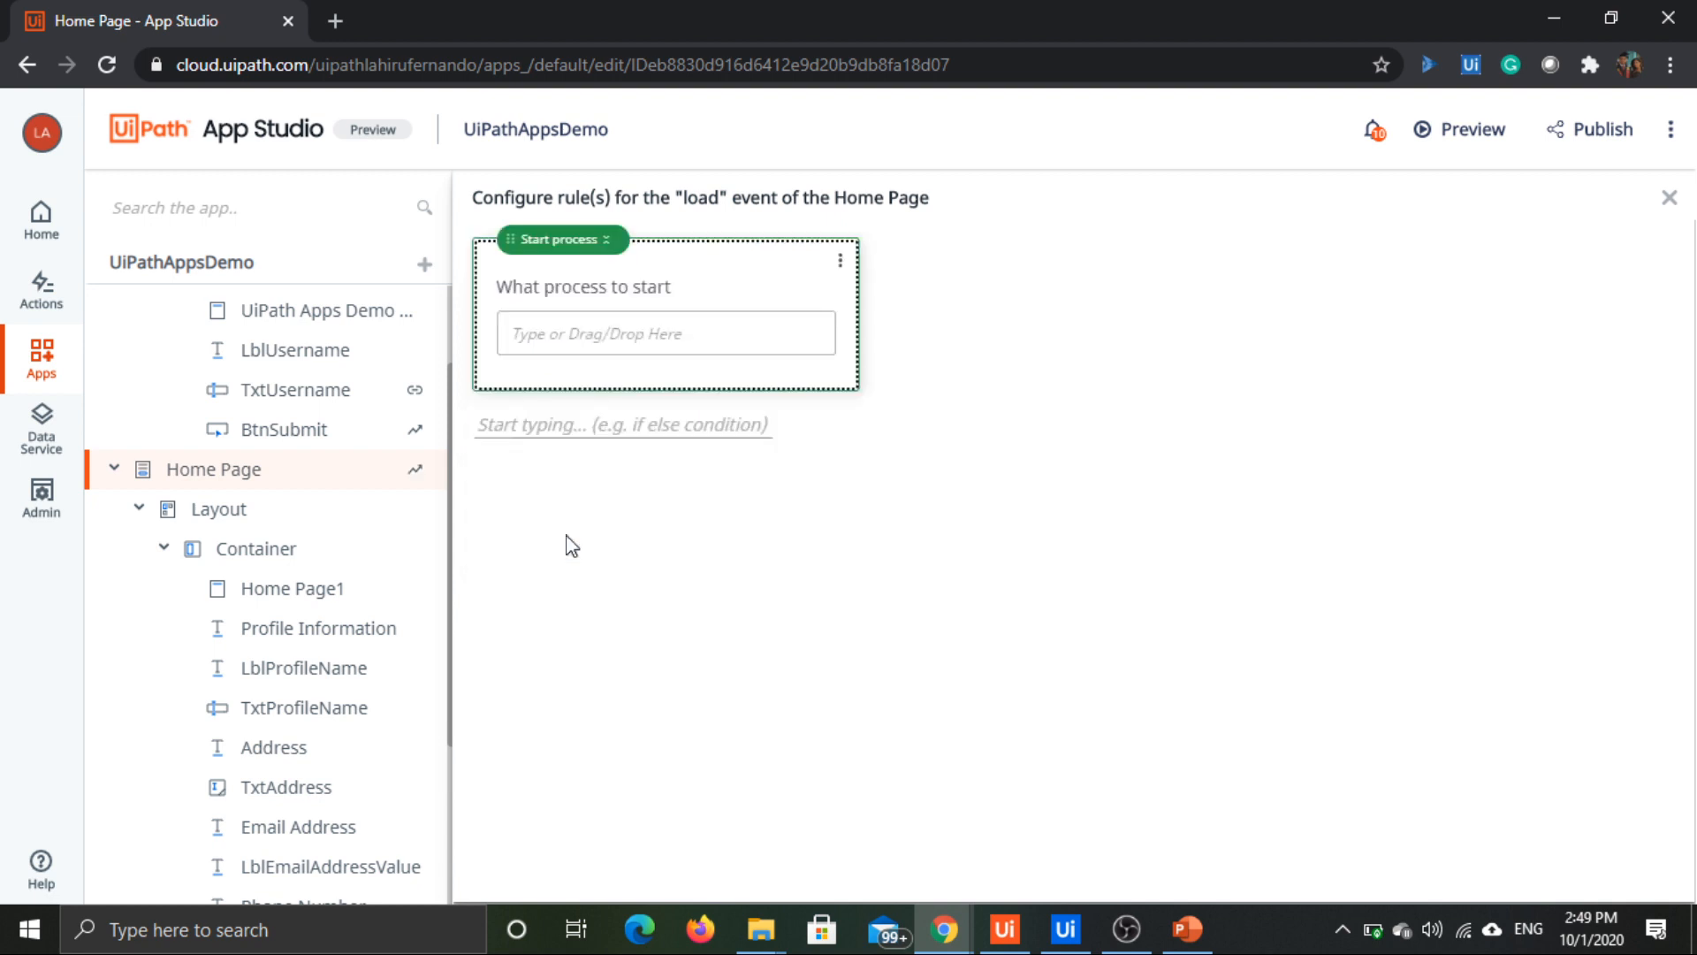
left_click(681, 339)
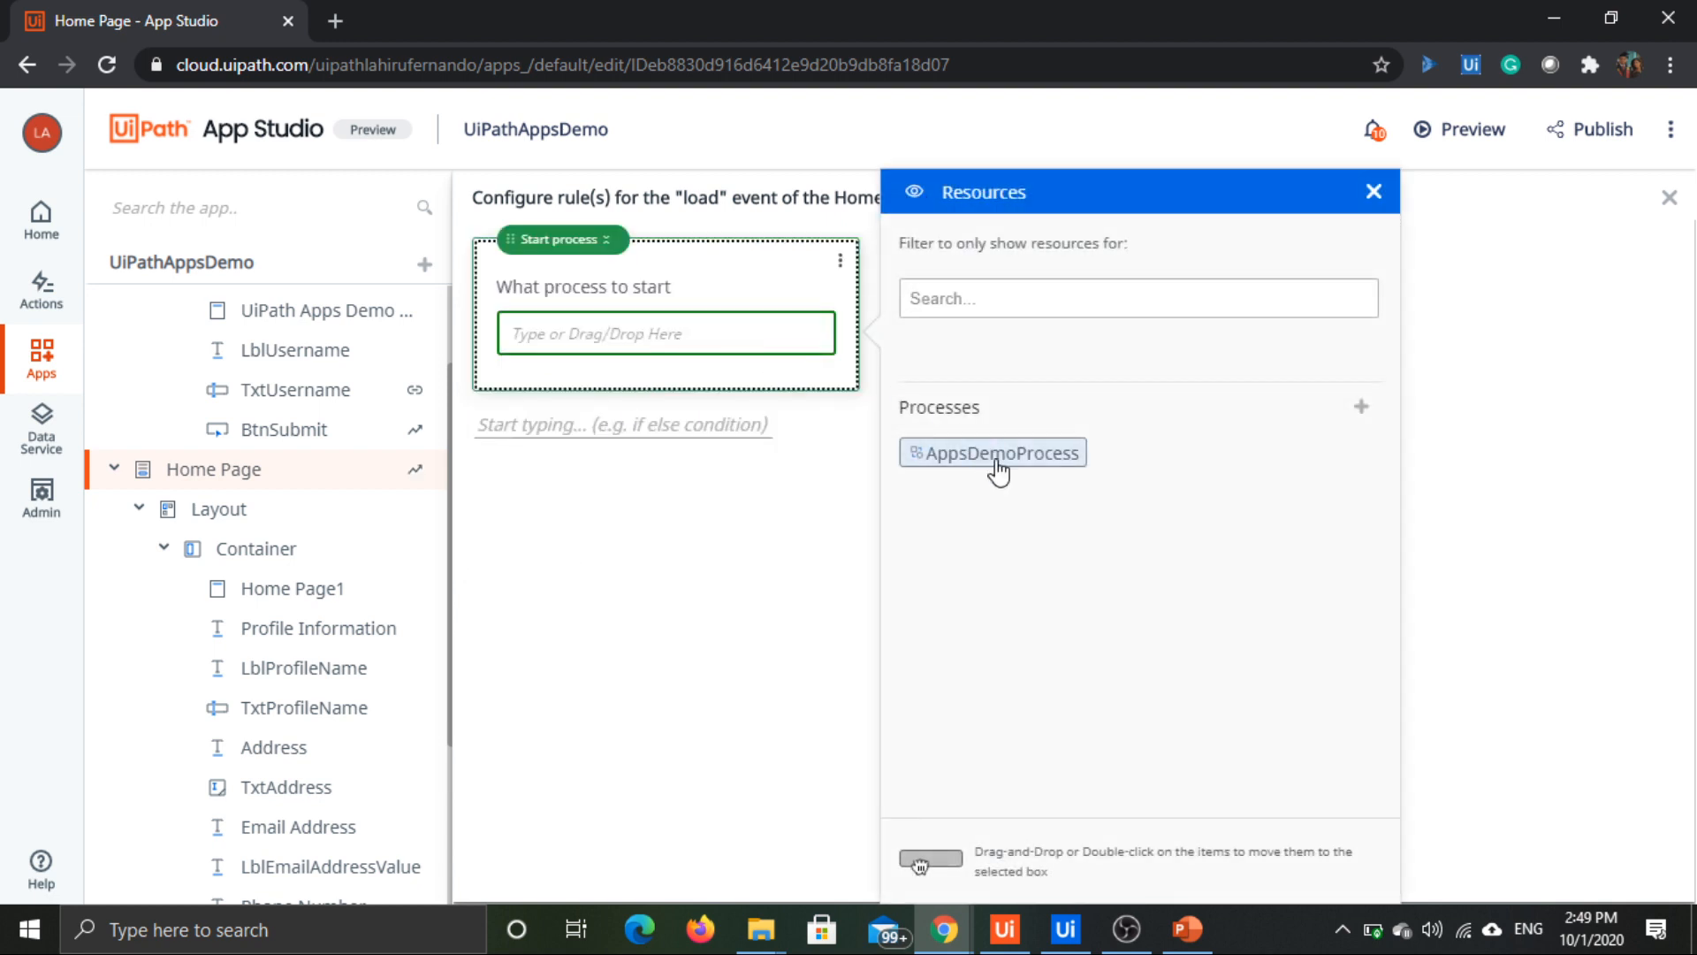
double_click(1044, 455)
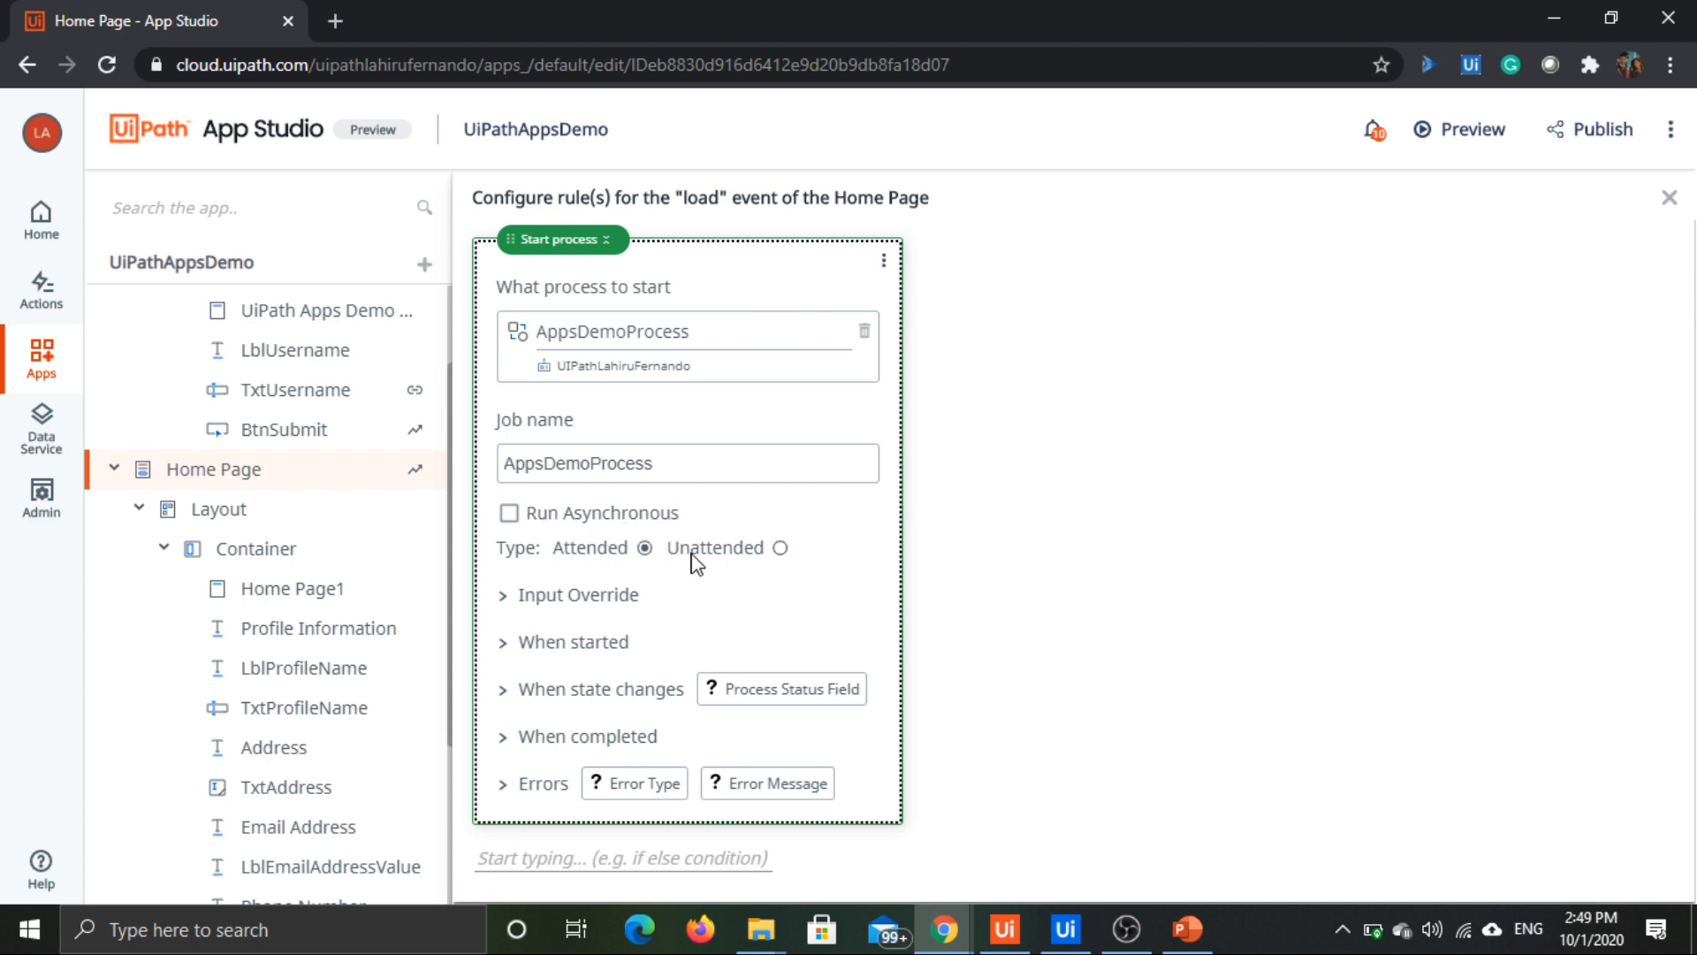
left_click(780, 549)
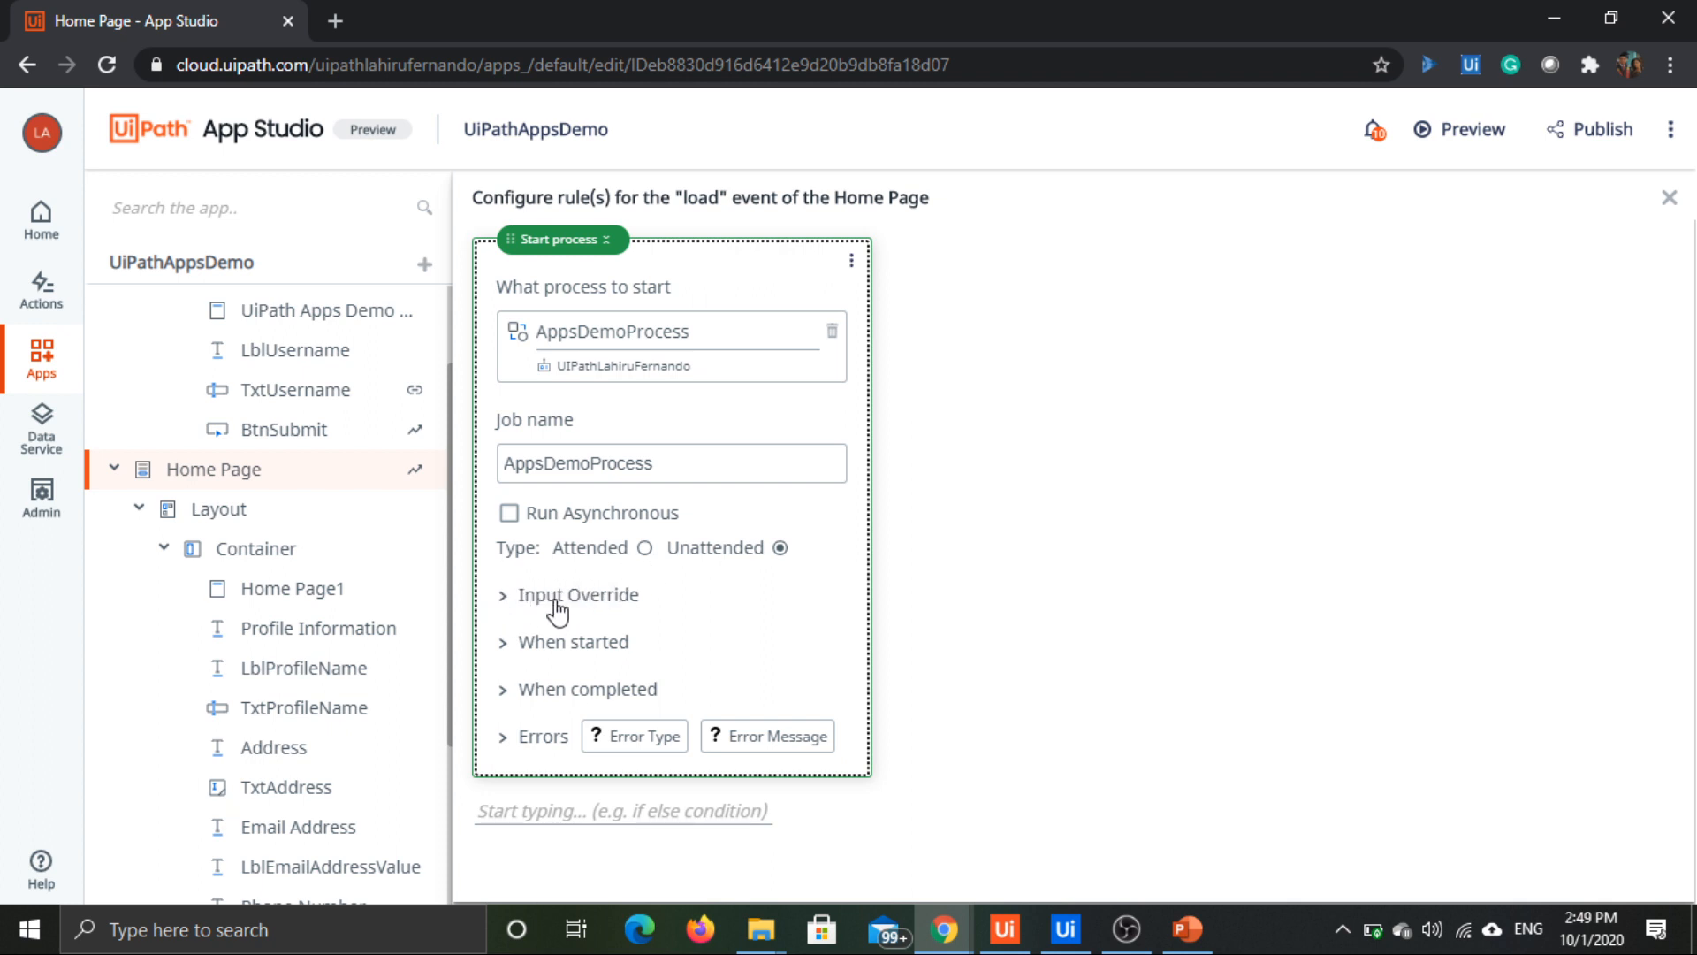
Step: Add the process argument In_UserID as an input override of the Start process action
left_click(506, 598)
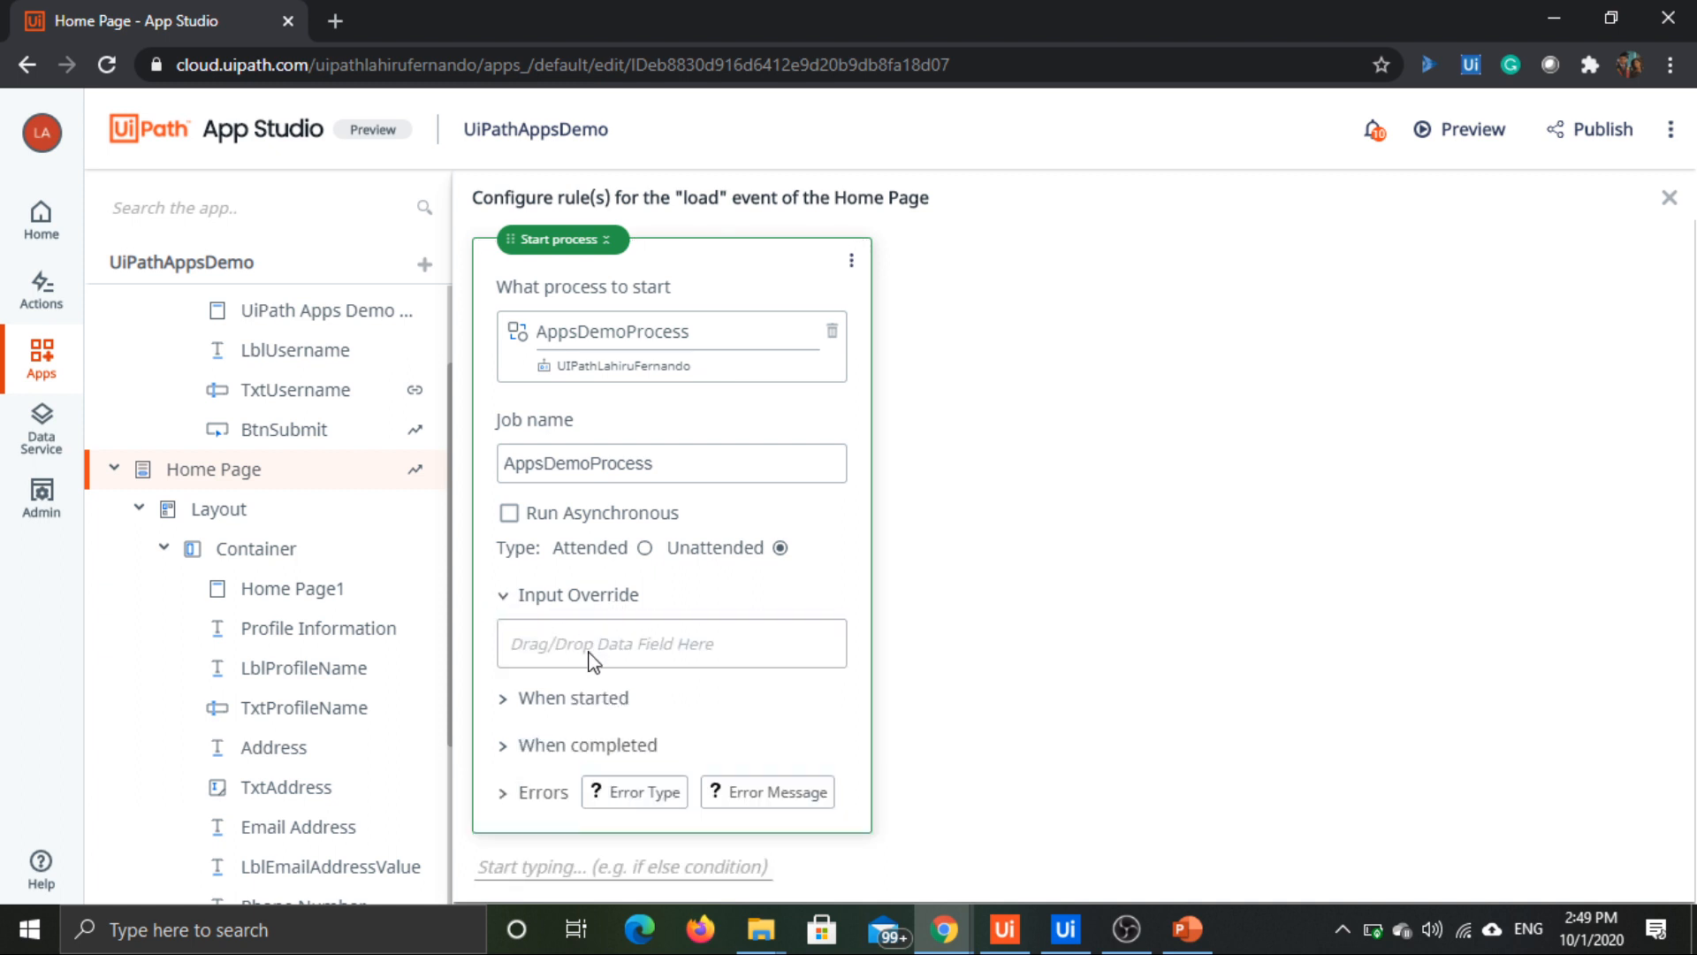
left_click(663, 656)
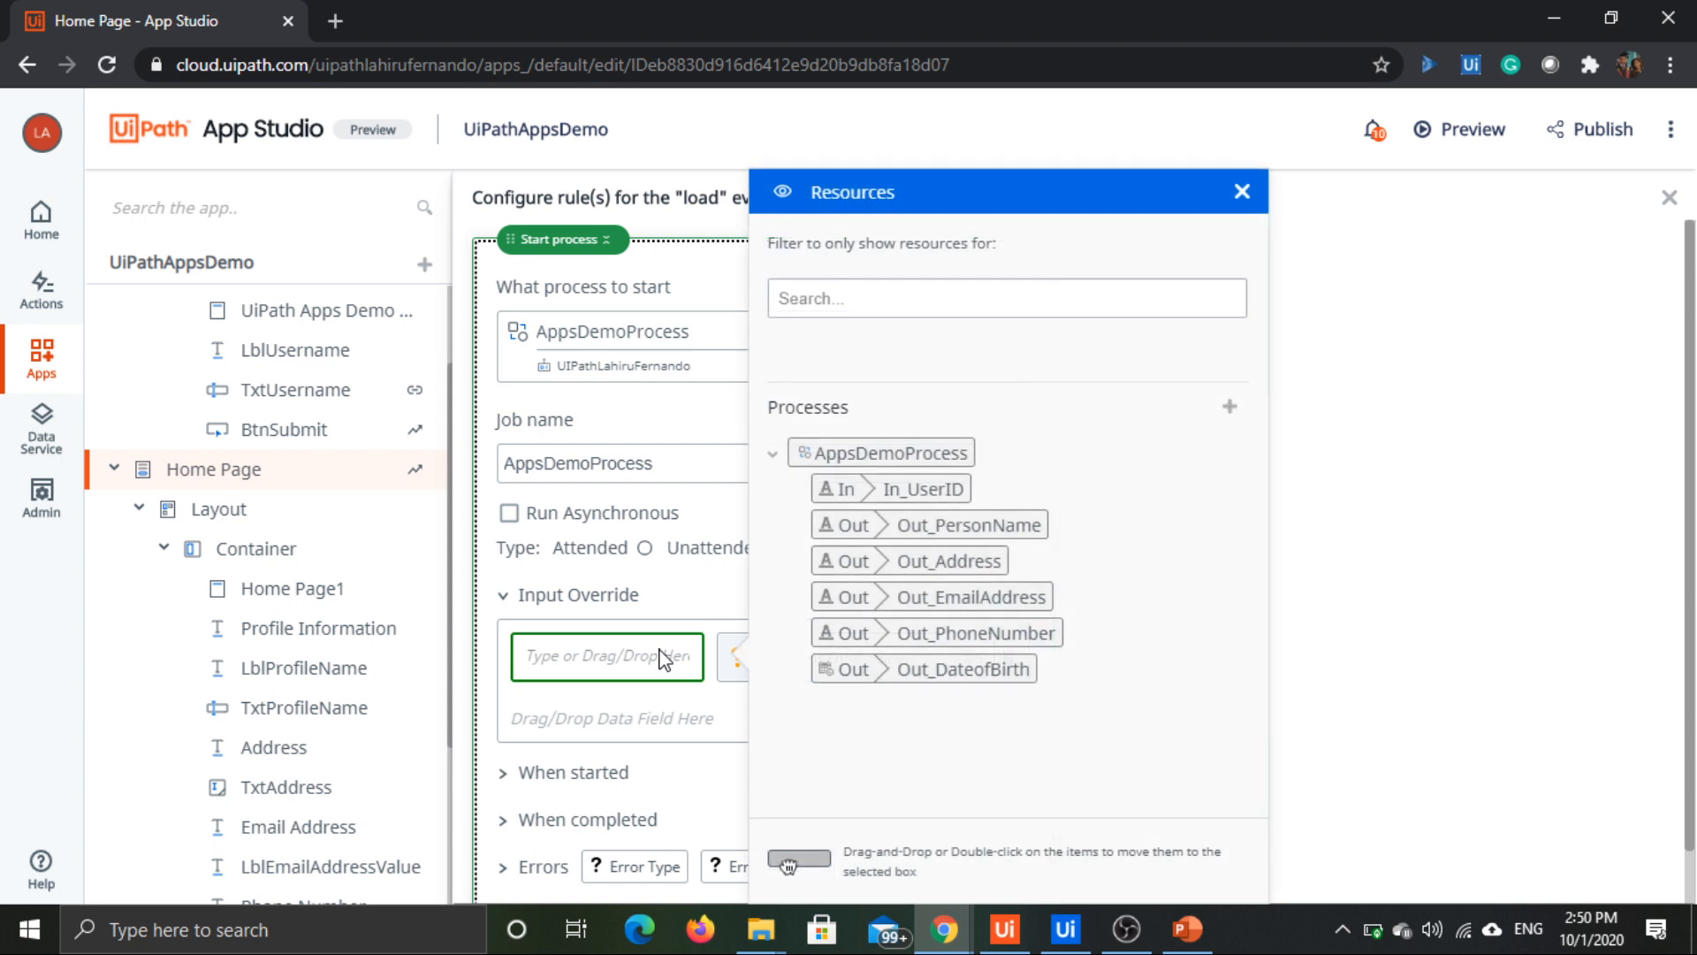
left_click(1435, 550)
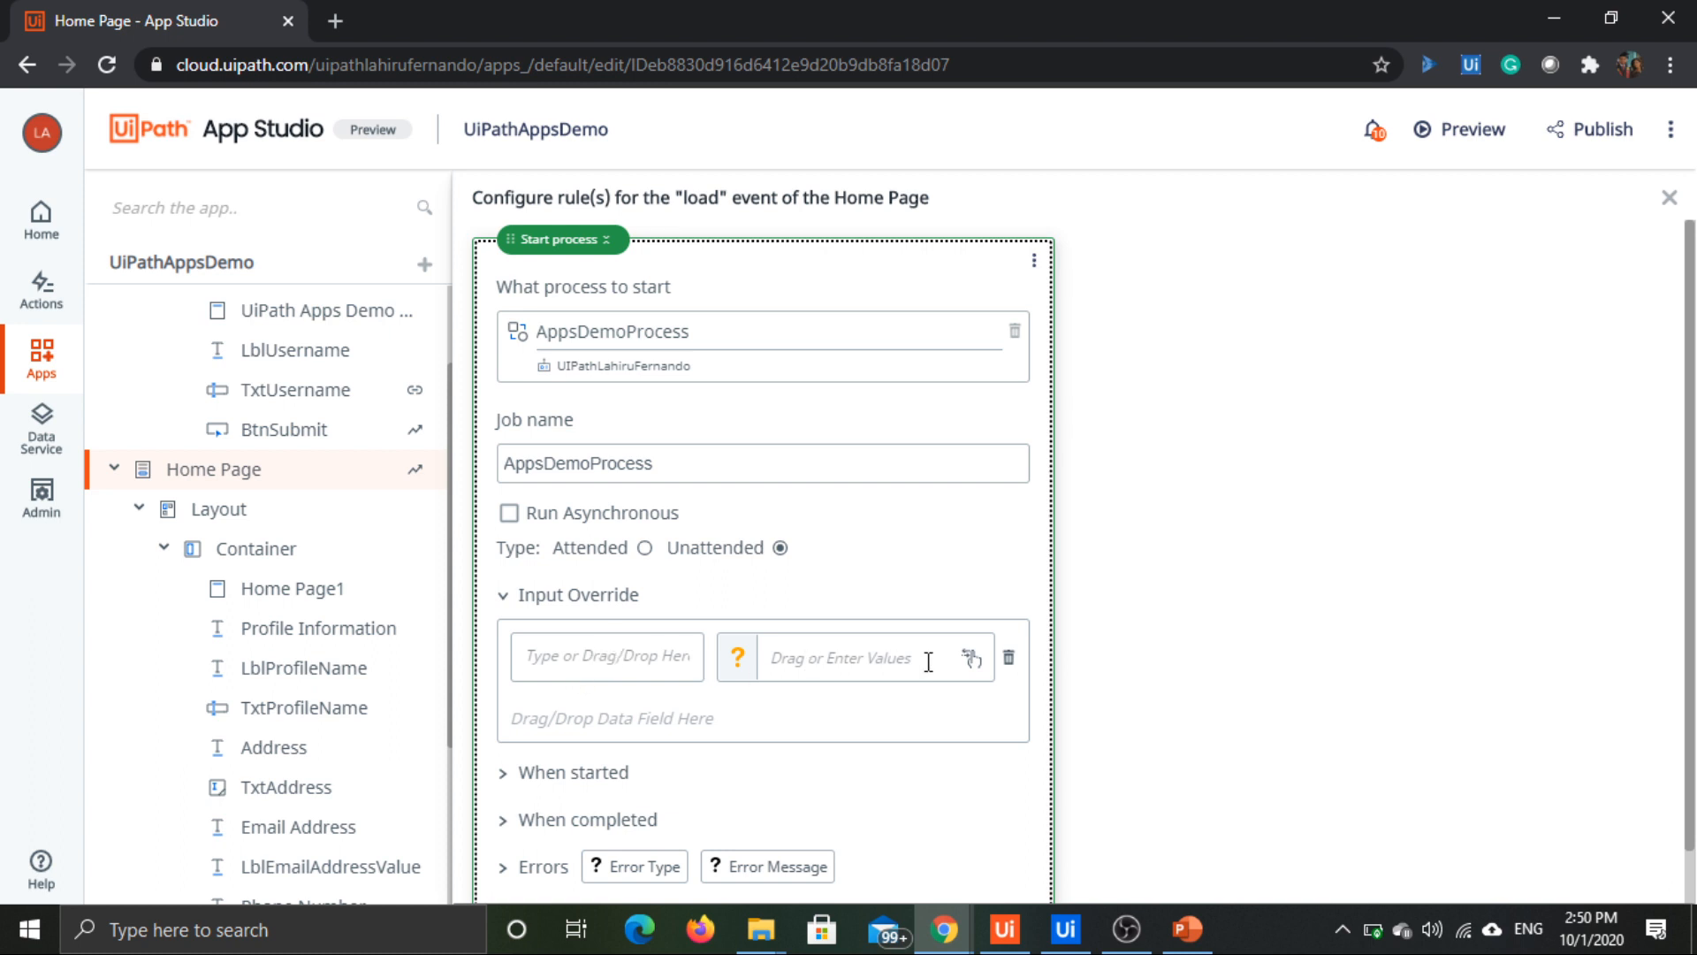
left_click(652, 659)
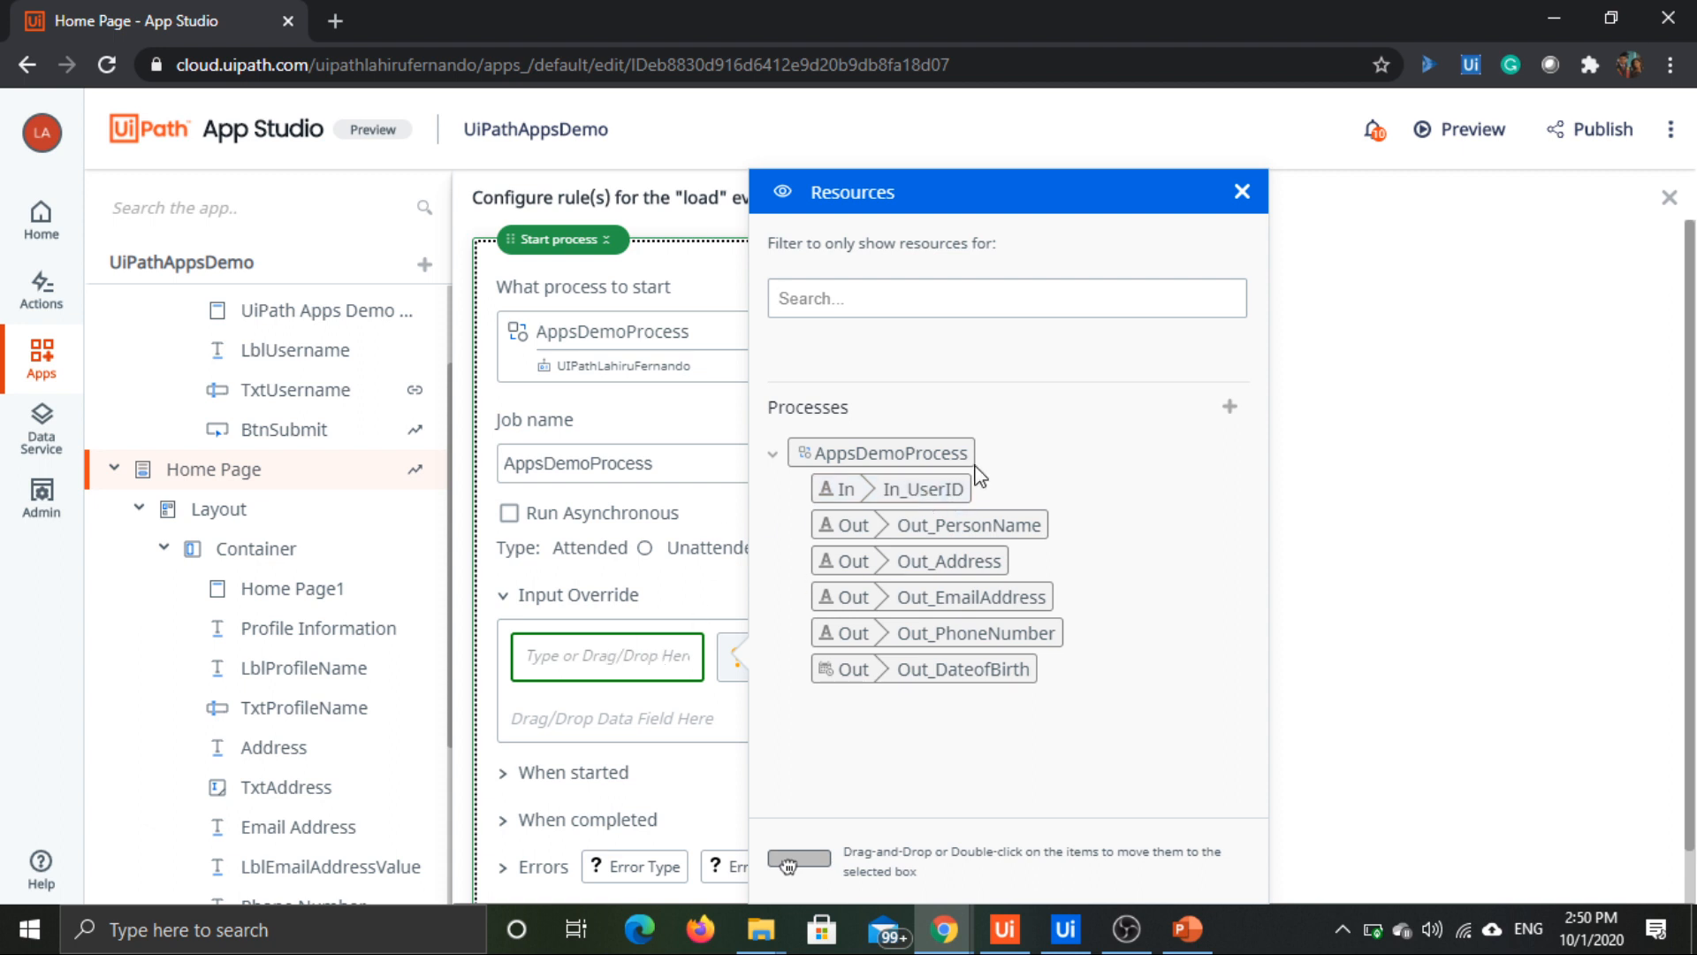
left_click_drag(921, 495, 591, 669)
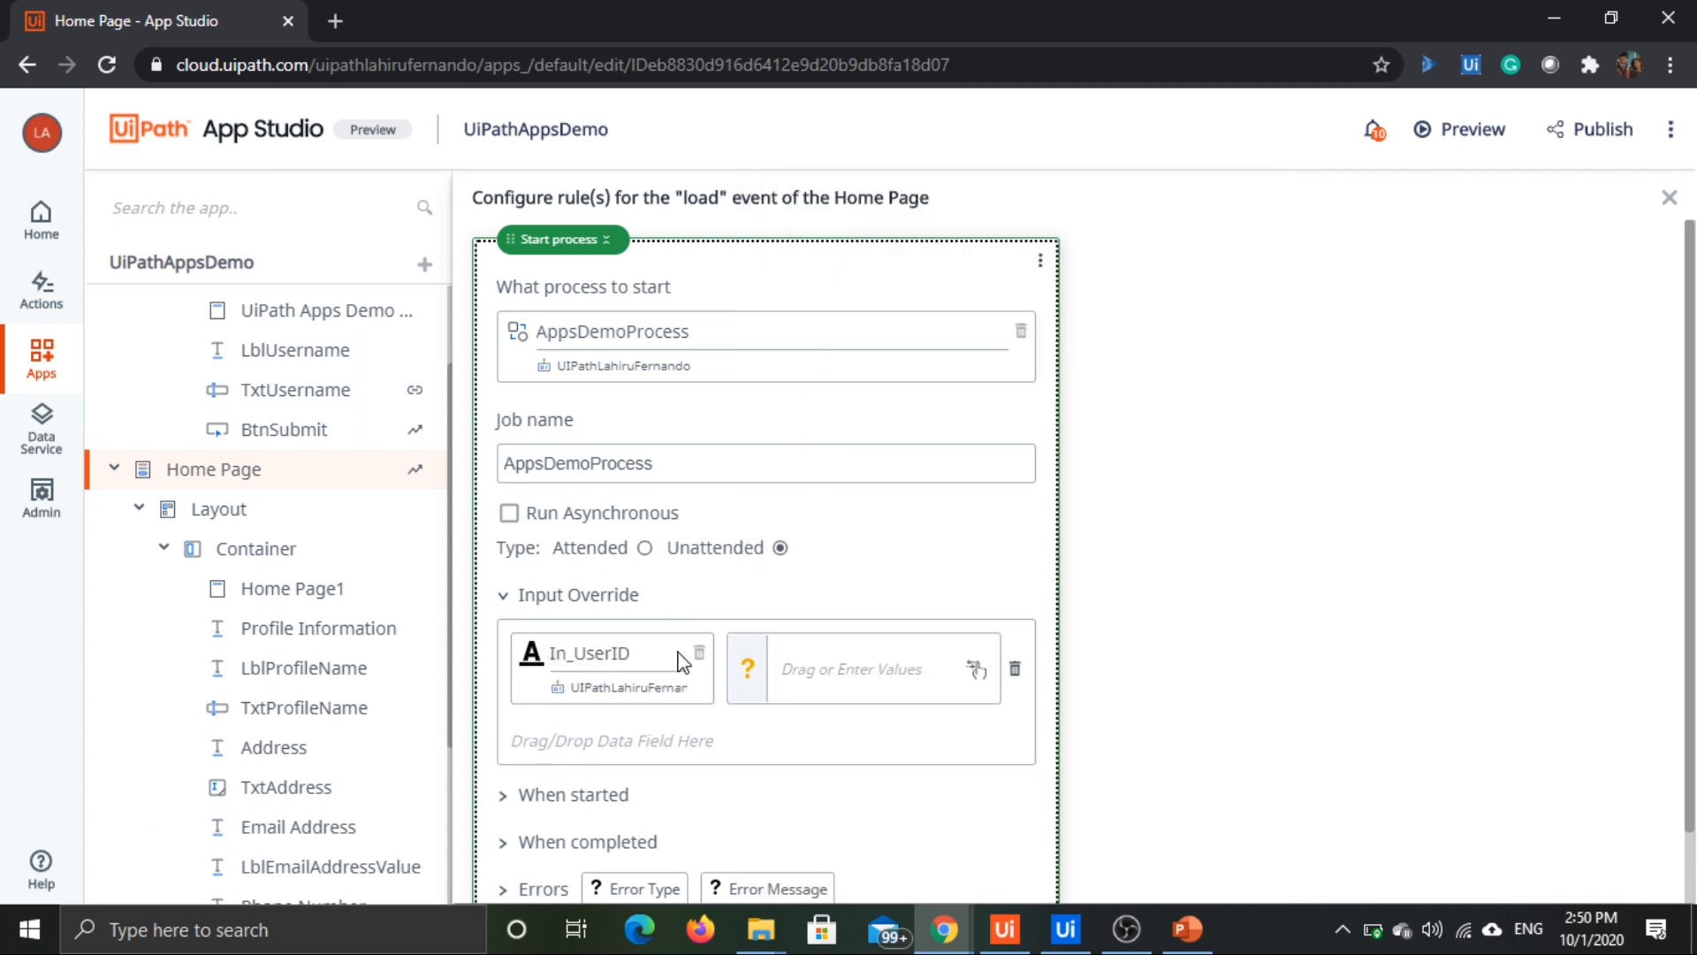
Step: Set the value of the In_UserID override to the app variable Username
left_click(898, 670)
scroll(433, 442, "down", 3)
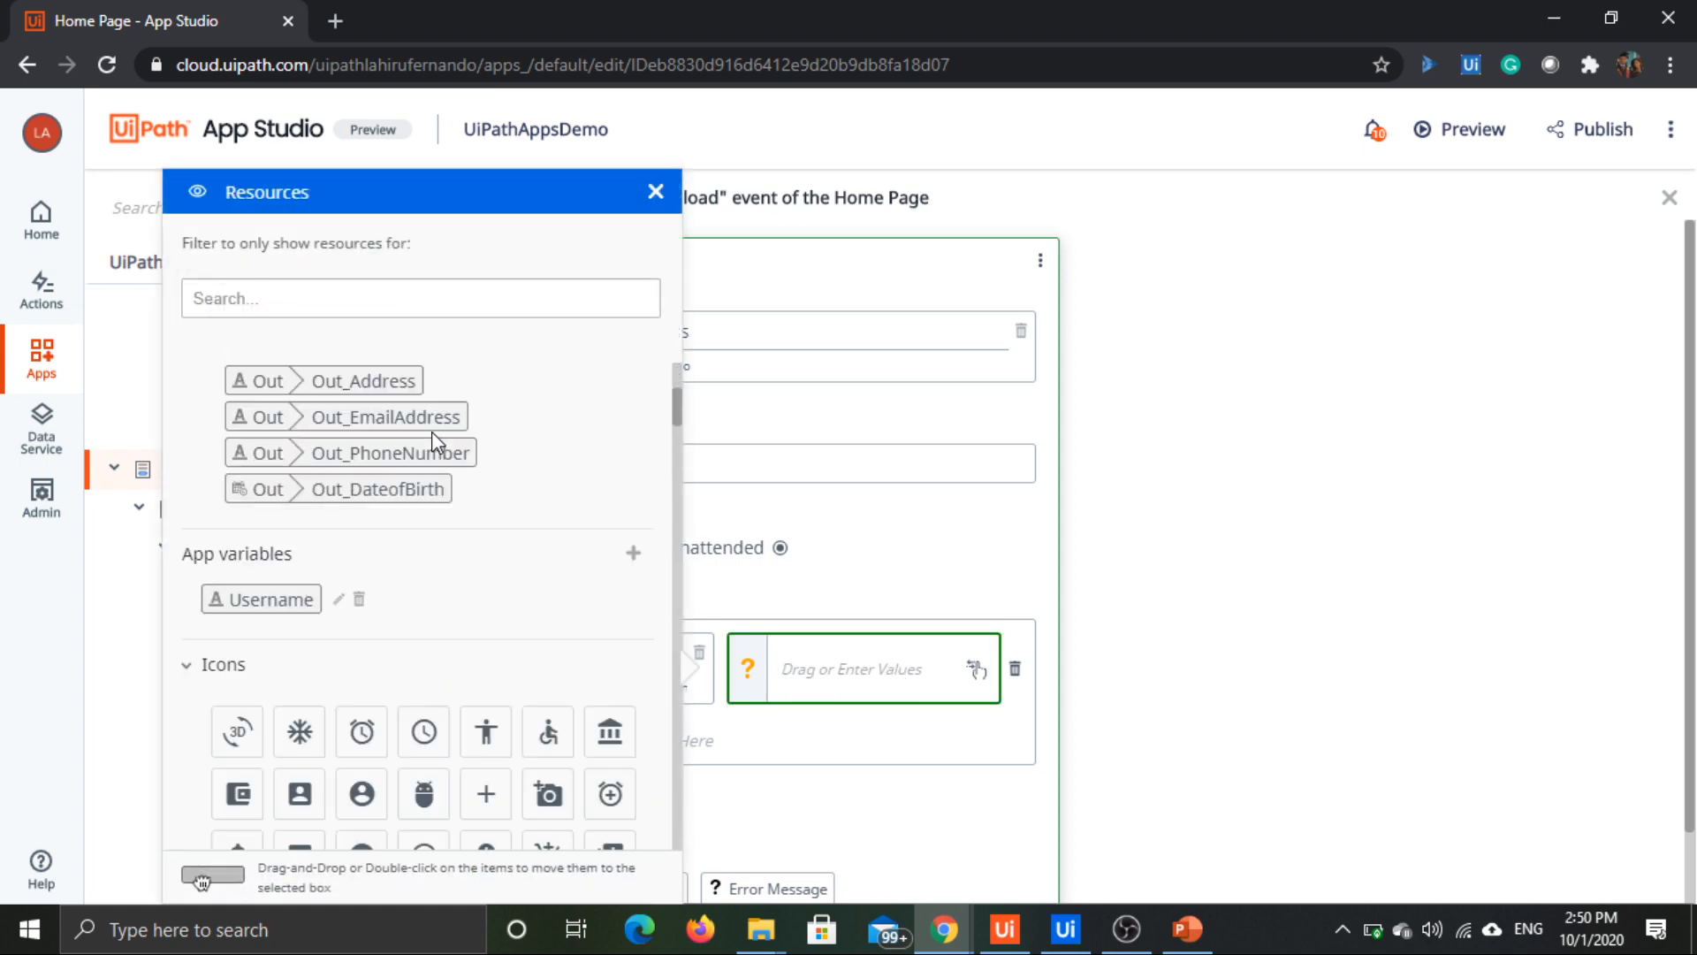
scroll(433, 442, "down", 3)
scroll(430, 443, "up", 1)
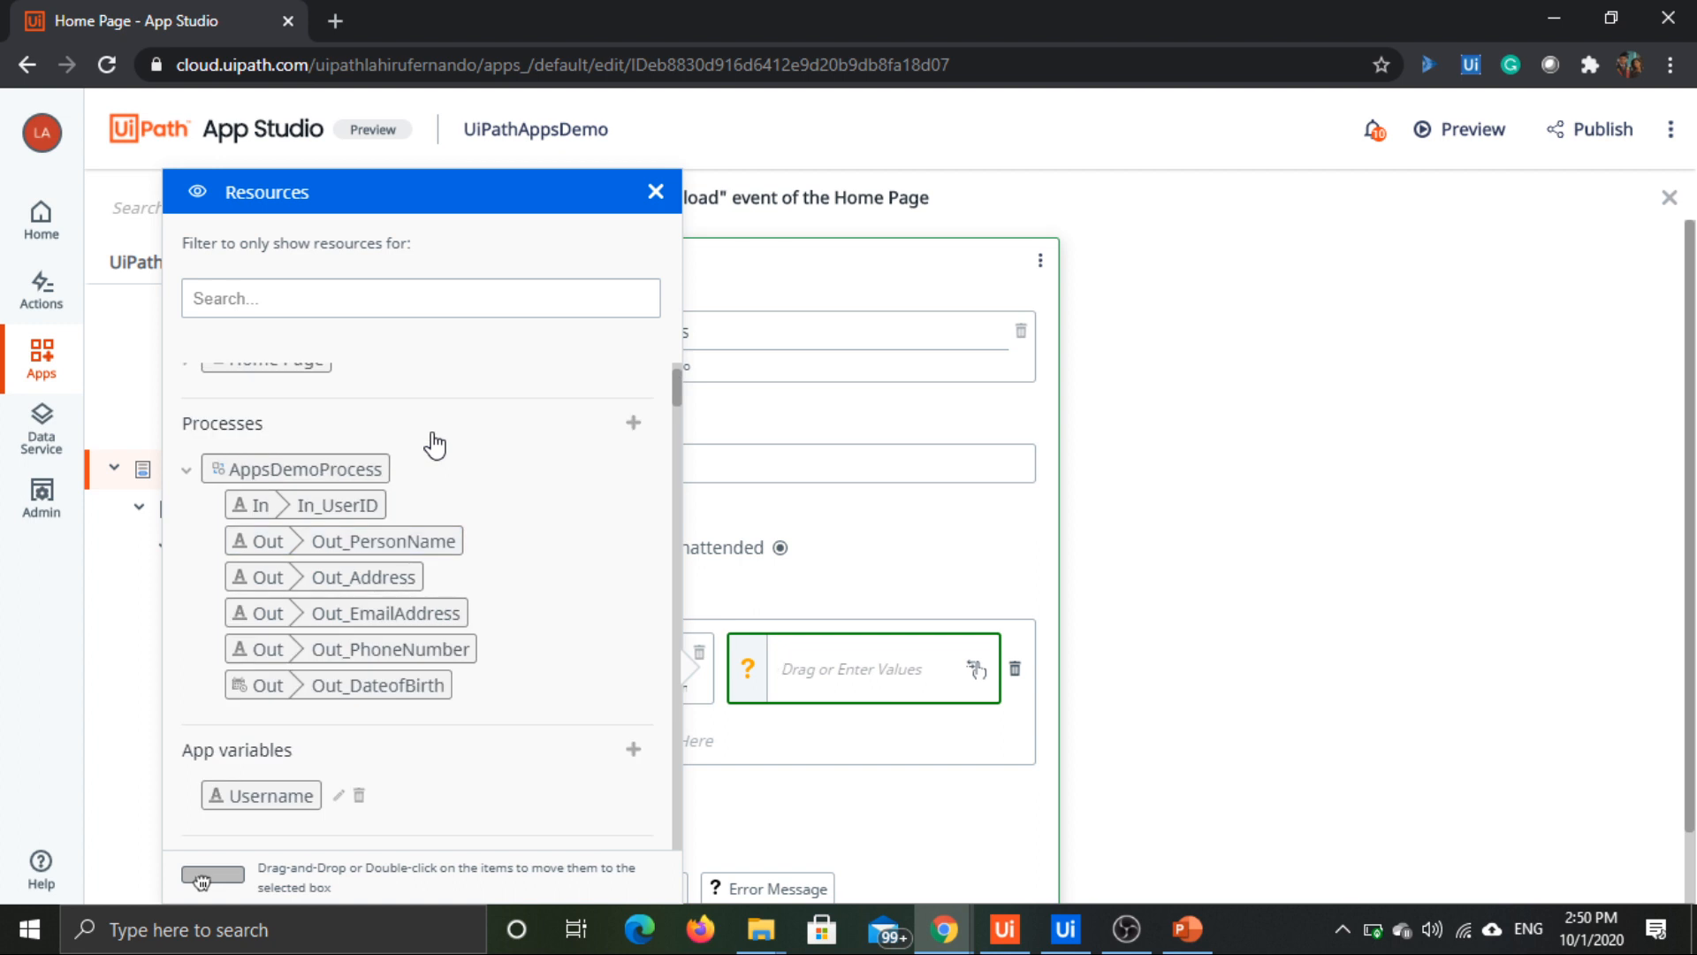
scroll(435, 441, "down", 2)
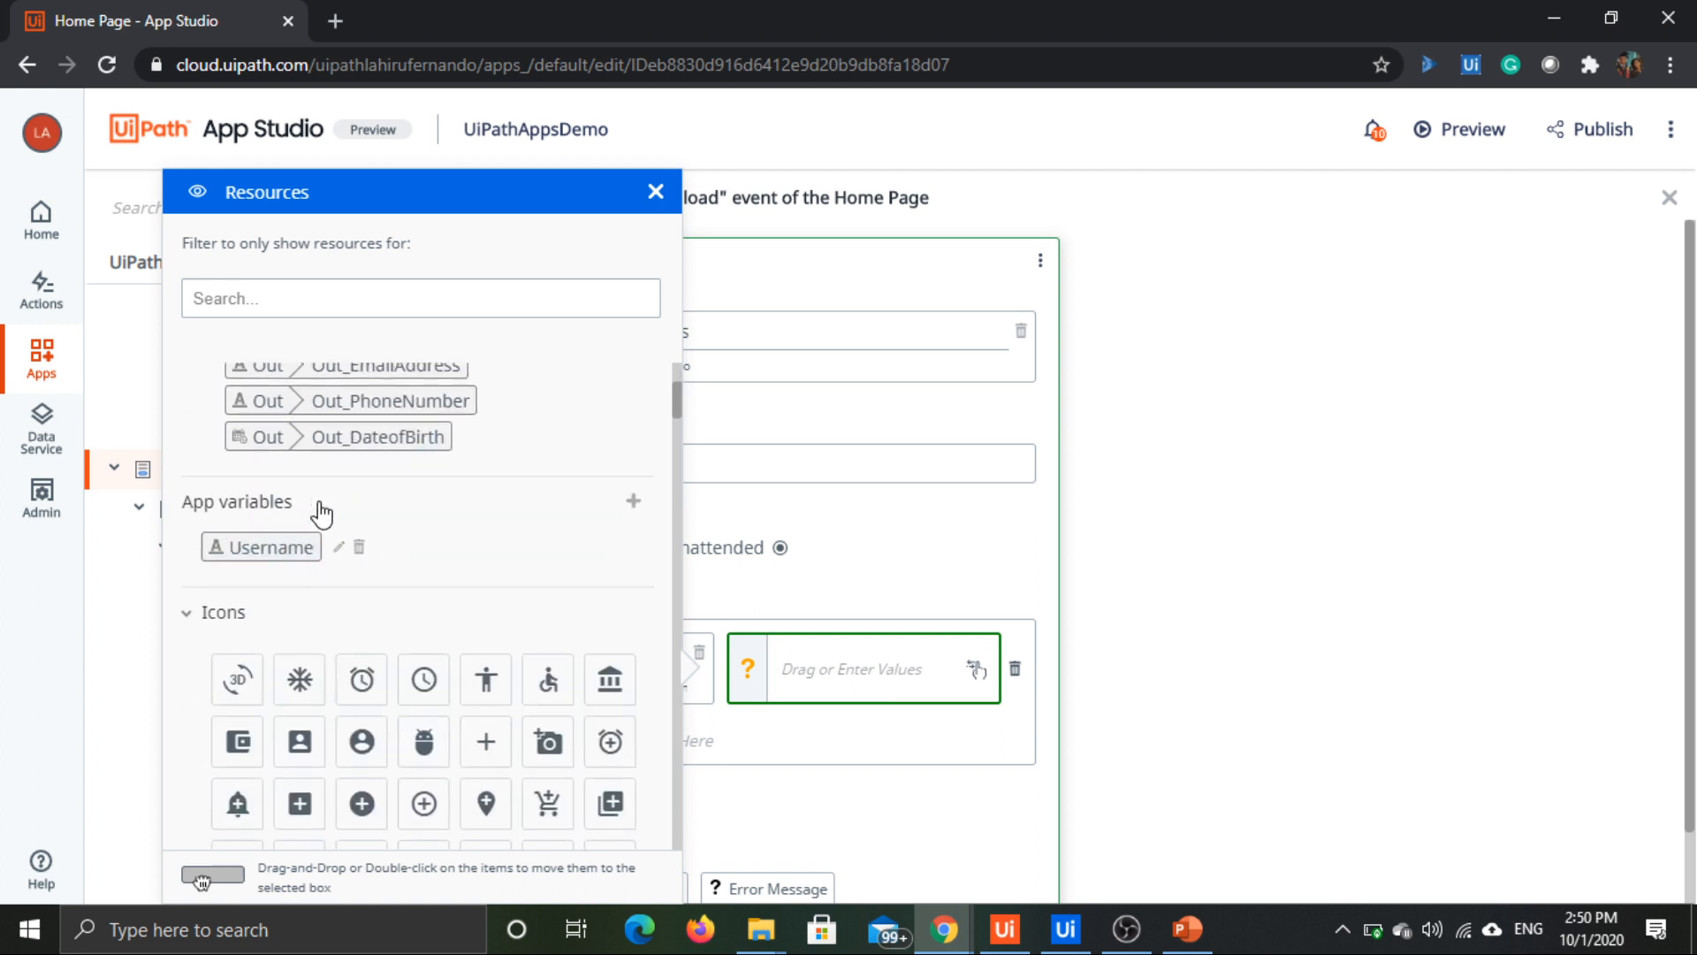
double_click(265, 553)
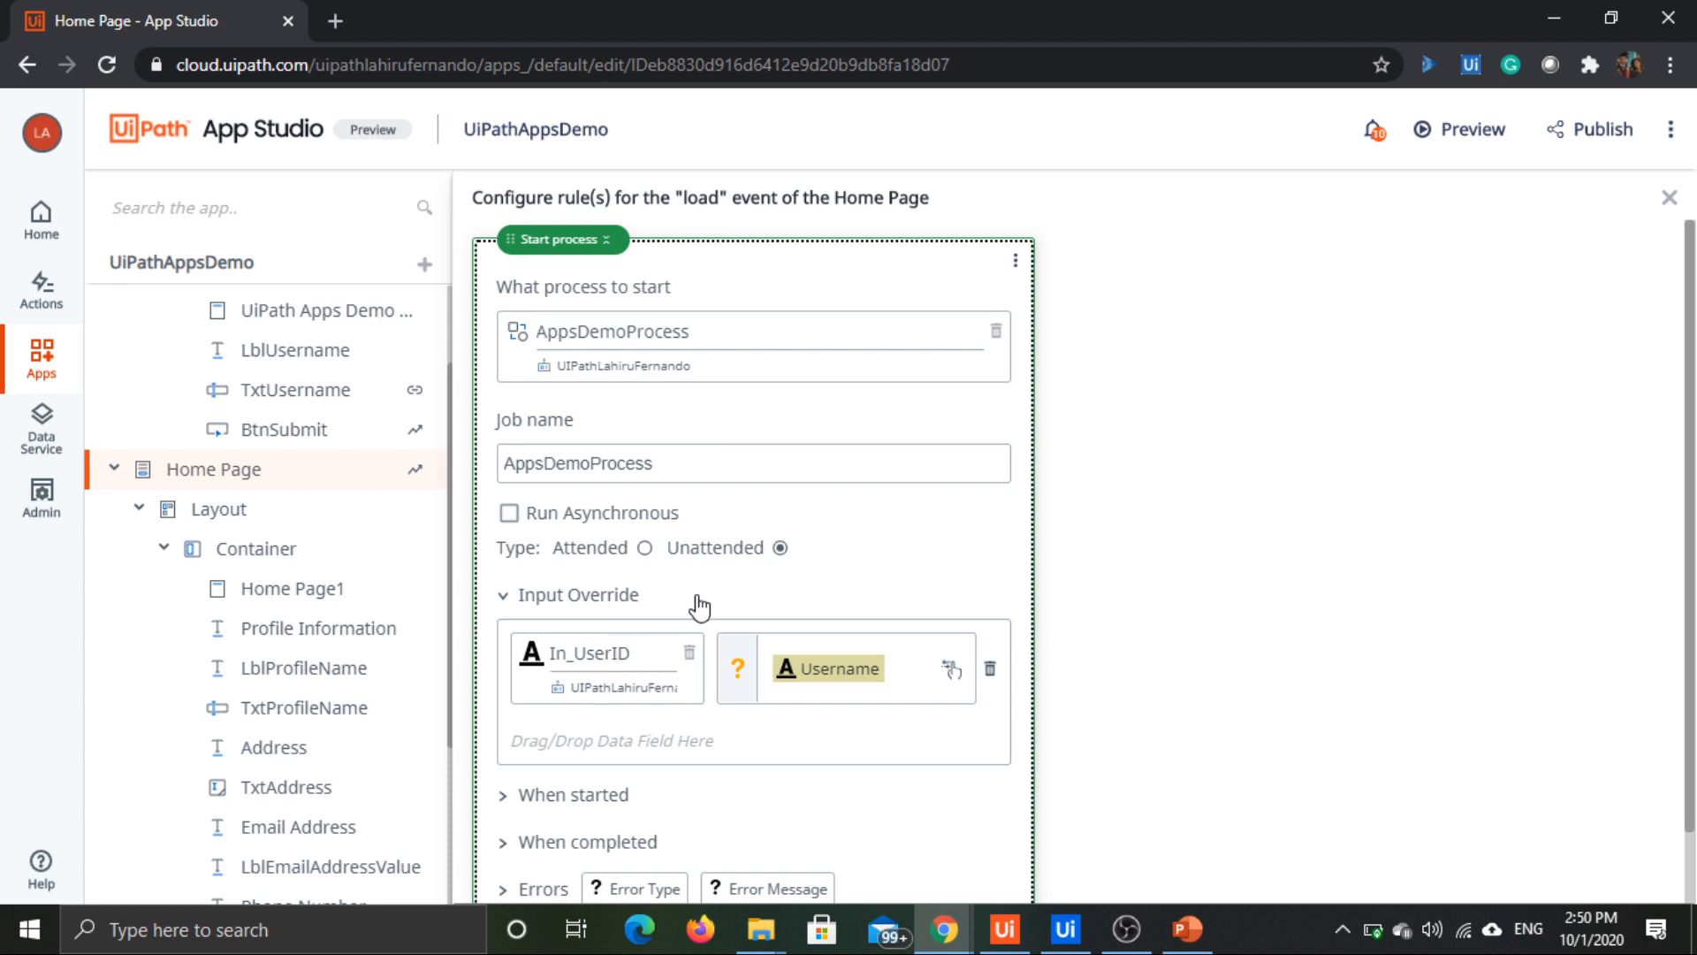
Step: Add a Show Message action to the When started section of the Start process action
scroll(827, 460, "down", 1)
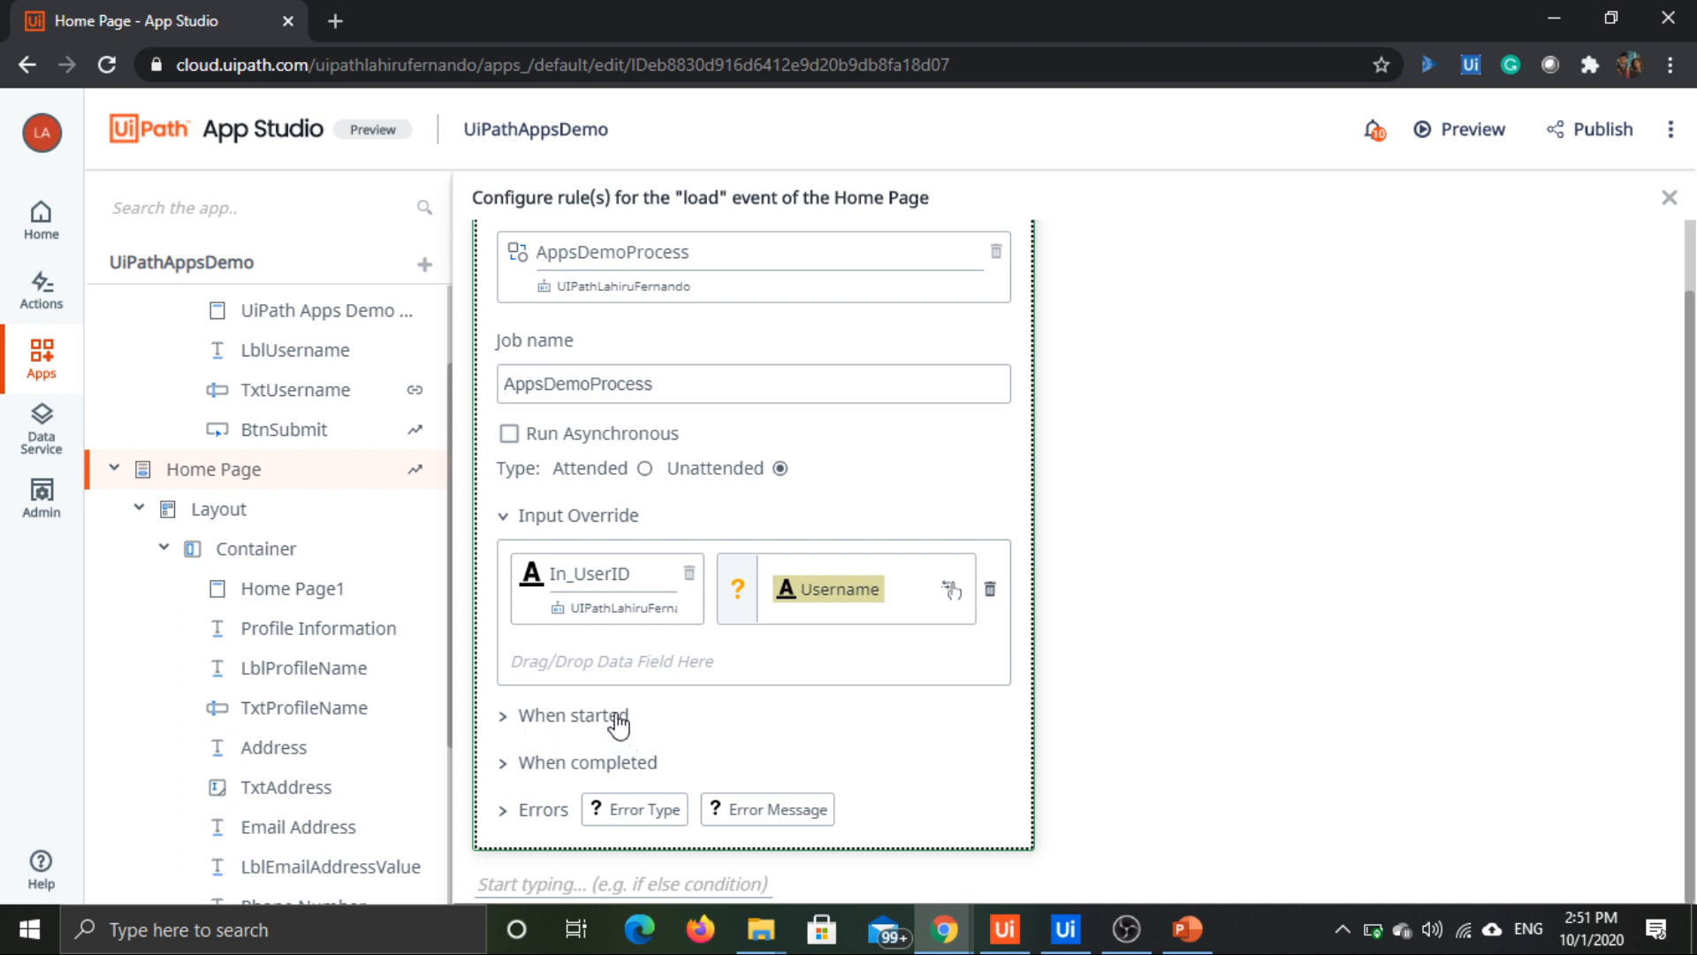
scroll(623, 711, "up", 1)
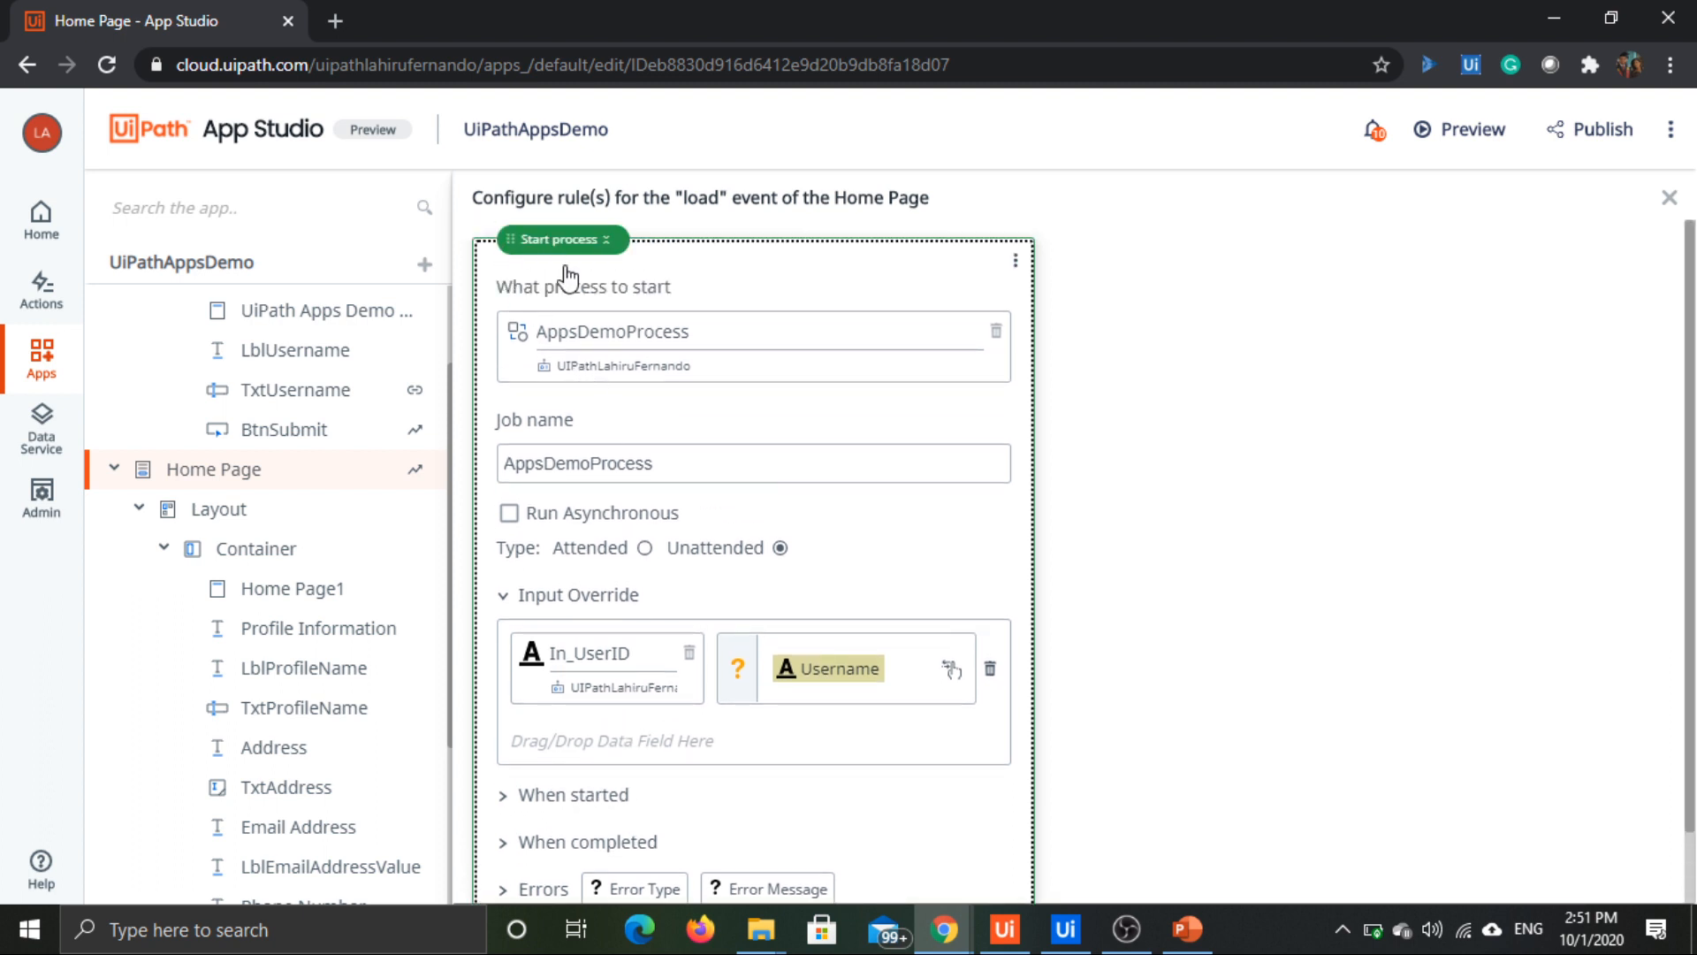
scroll(601, 340, "down", 1)
left_click(550, 718)
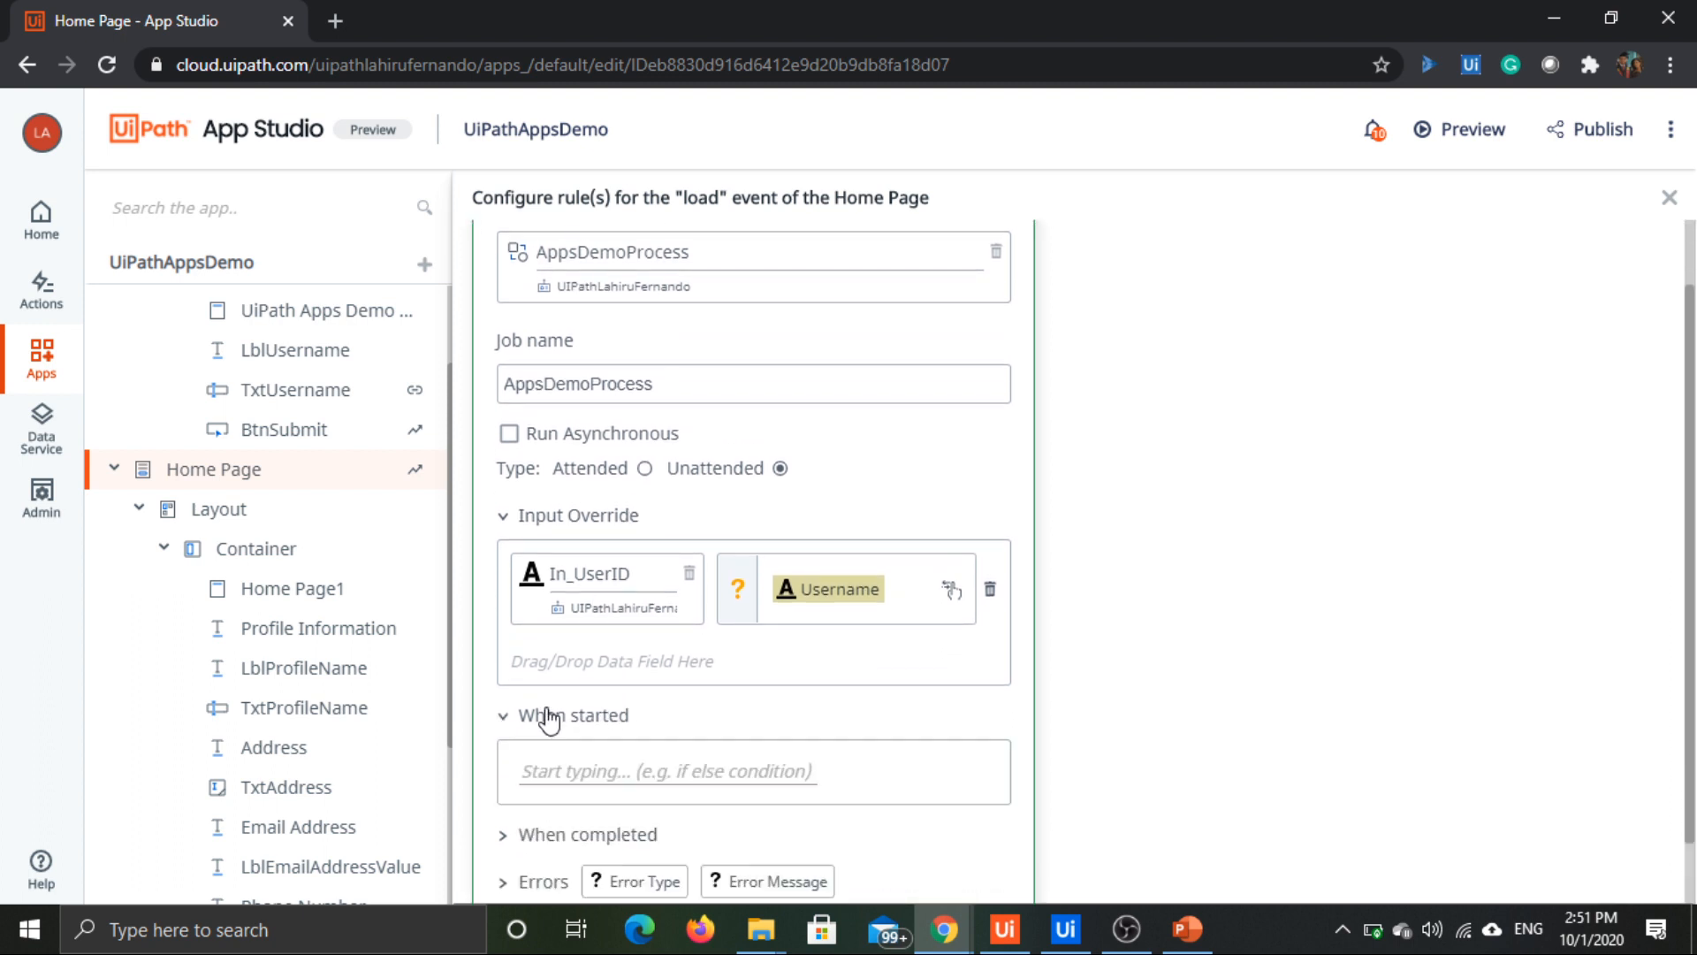
scroll(550, 718, "down", 1)
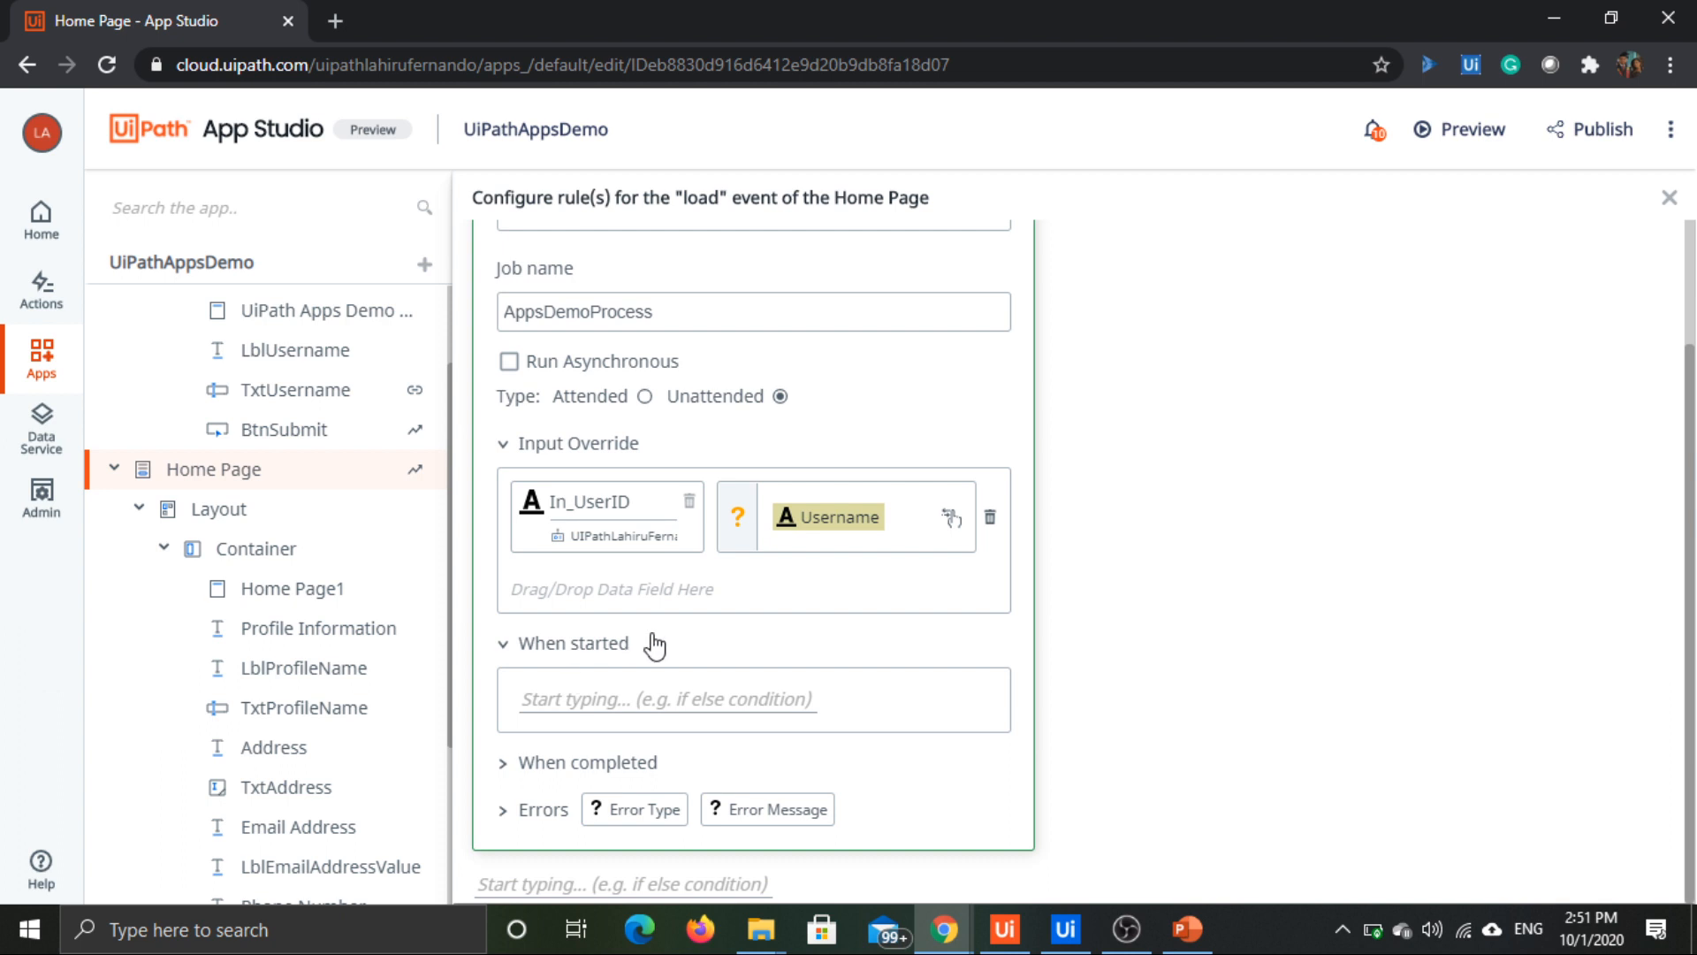
left_click(575, 697)
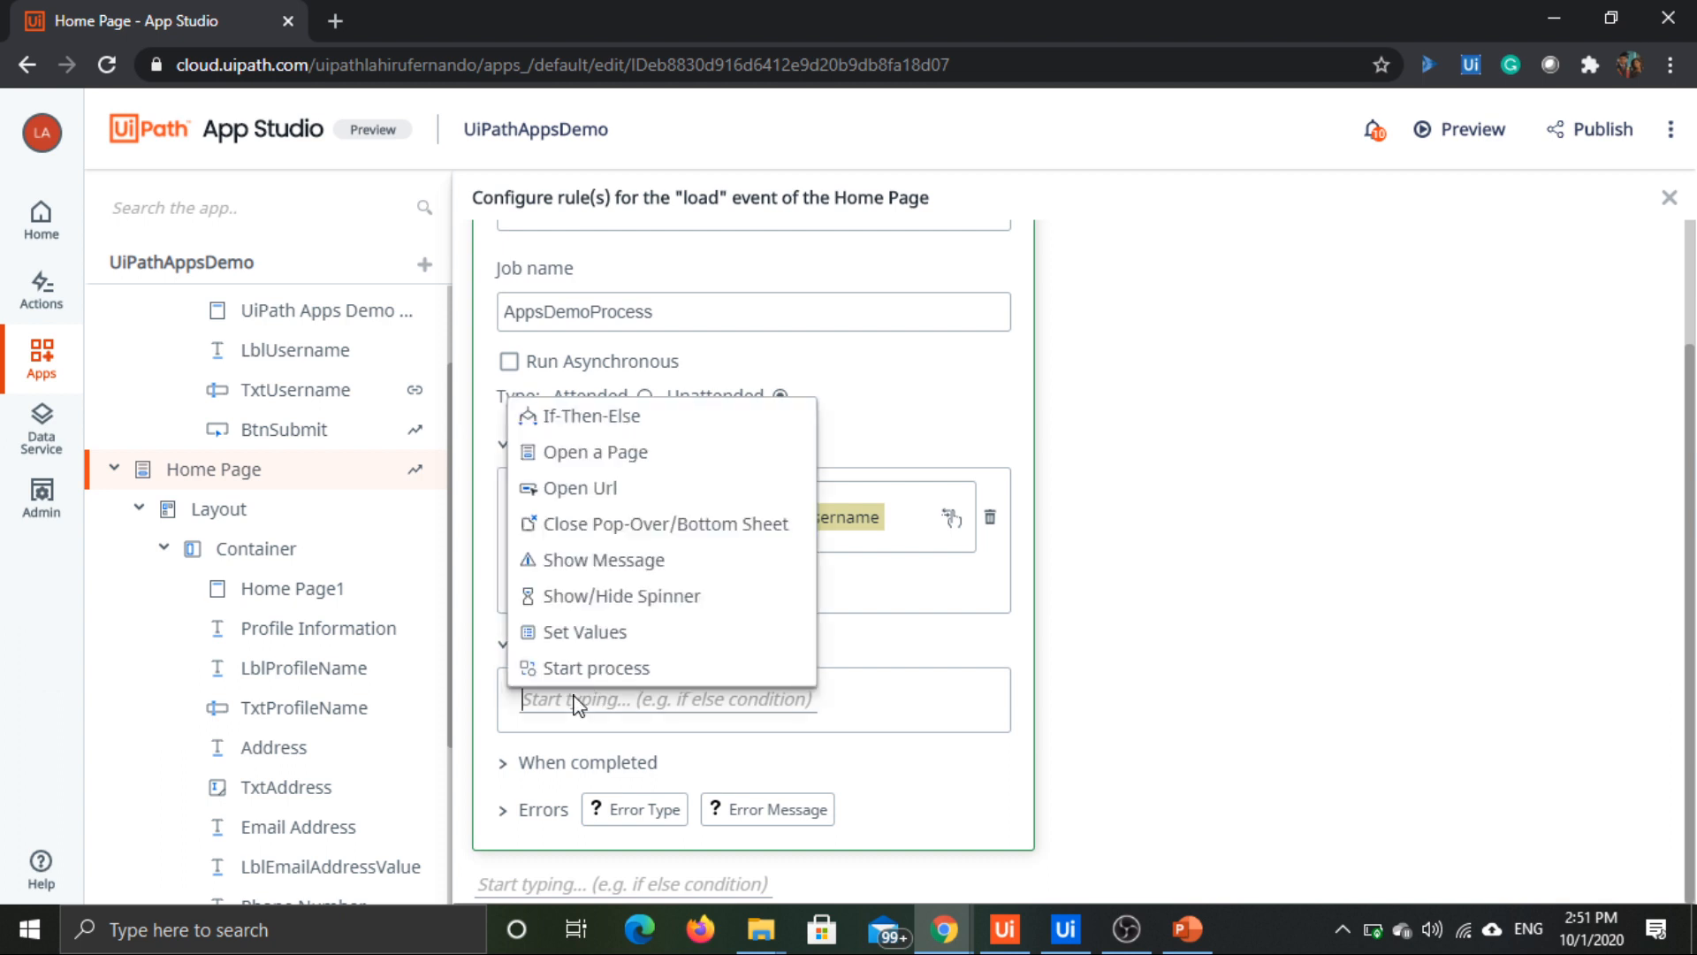
left_click(626, 579)
scroll(769, 686, "down", 2)
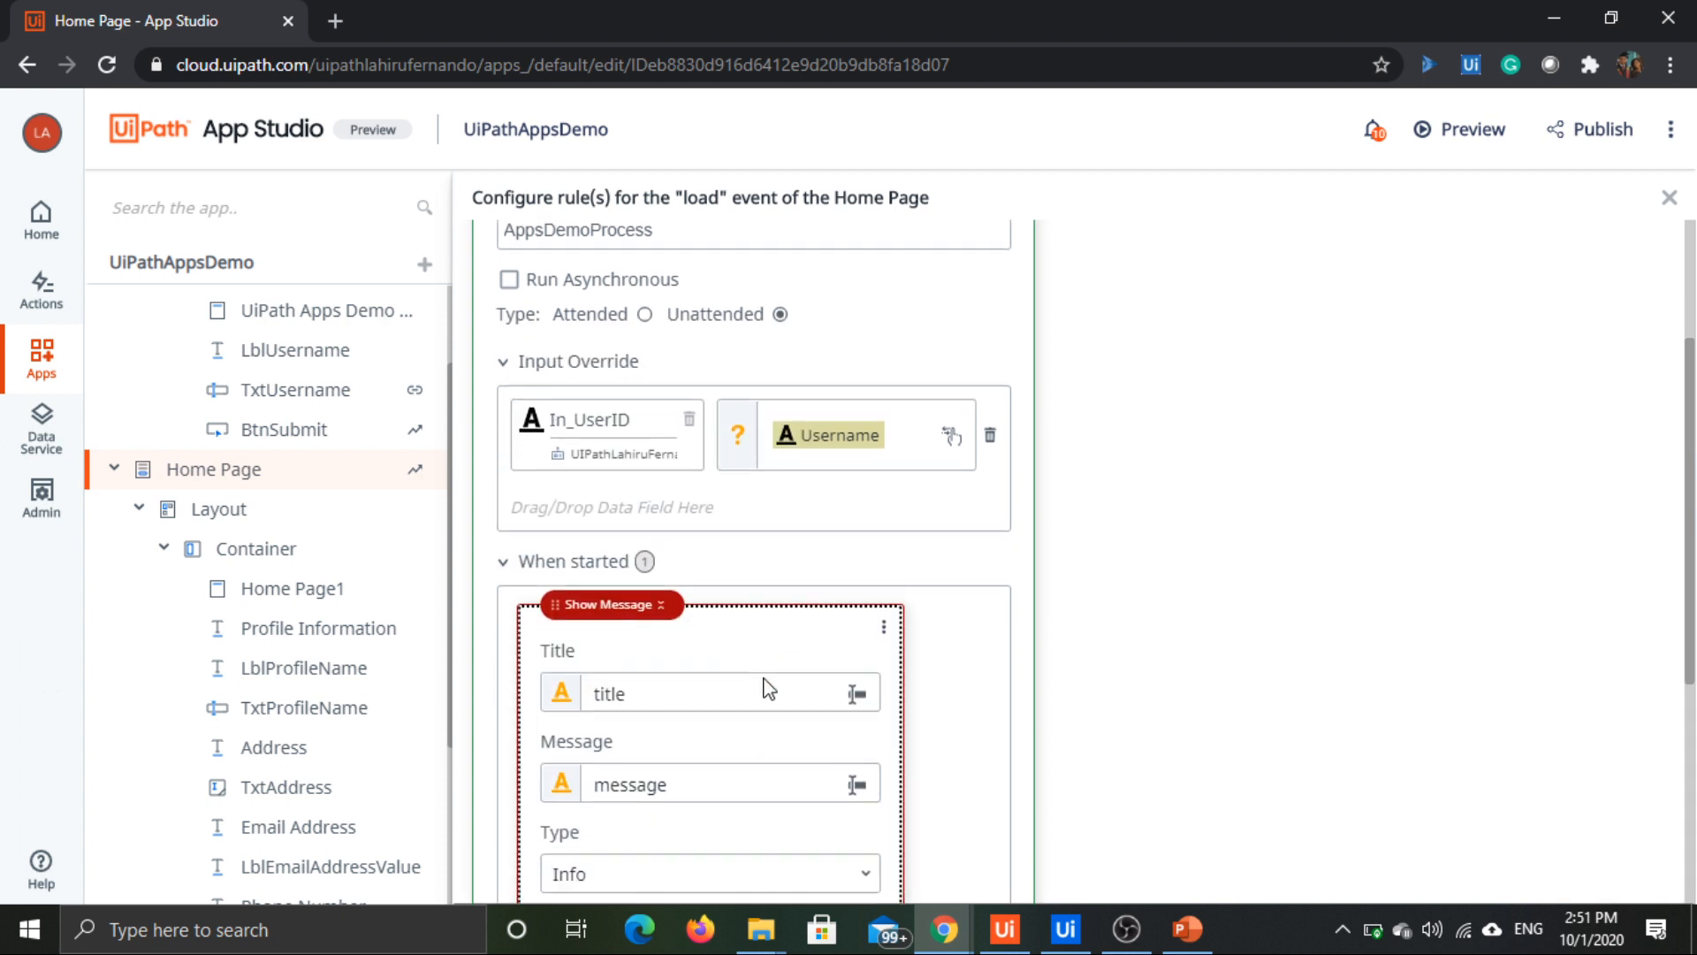
Step: Give the When started message the title "Page Loading" and the text "Please Wait.. Your Data Will Be Loaded Soon"
left_click(671, 650)
double_click(671, 650)
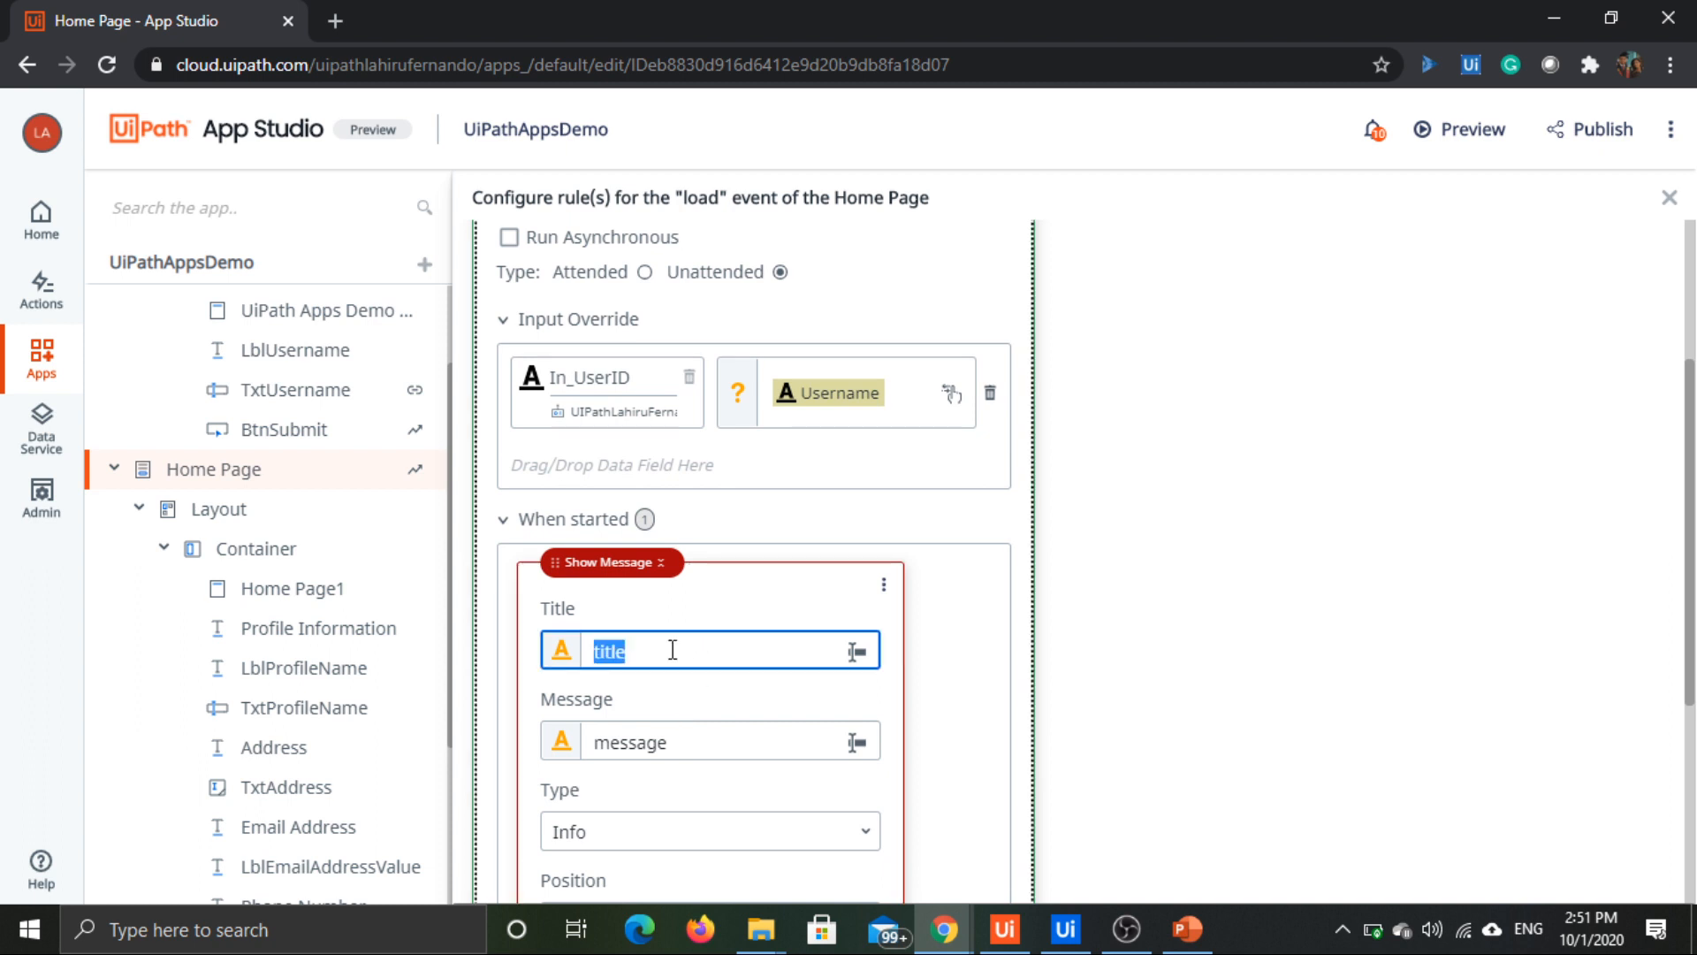
type("Page Loading")
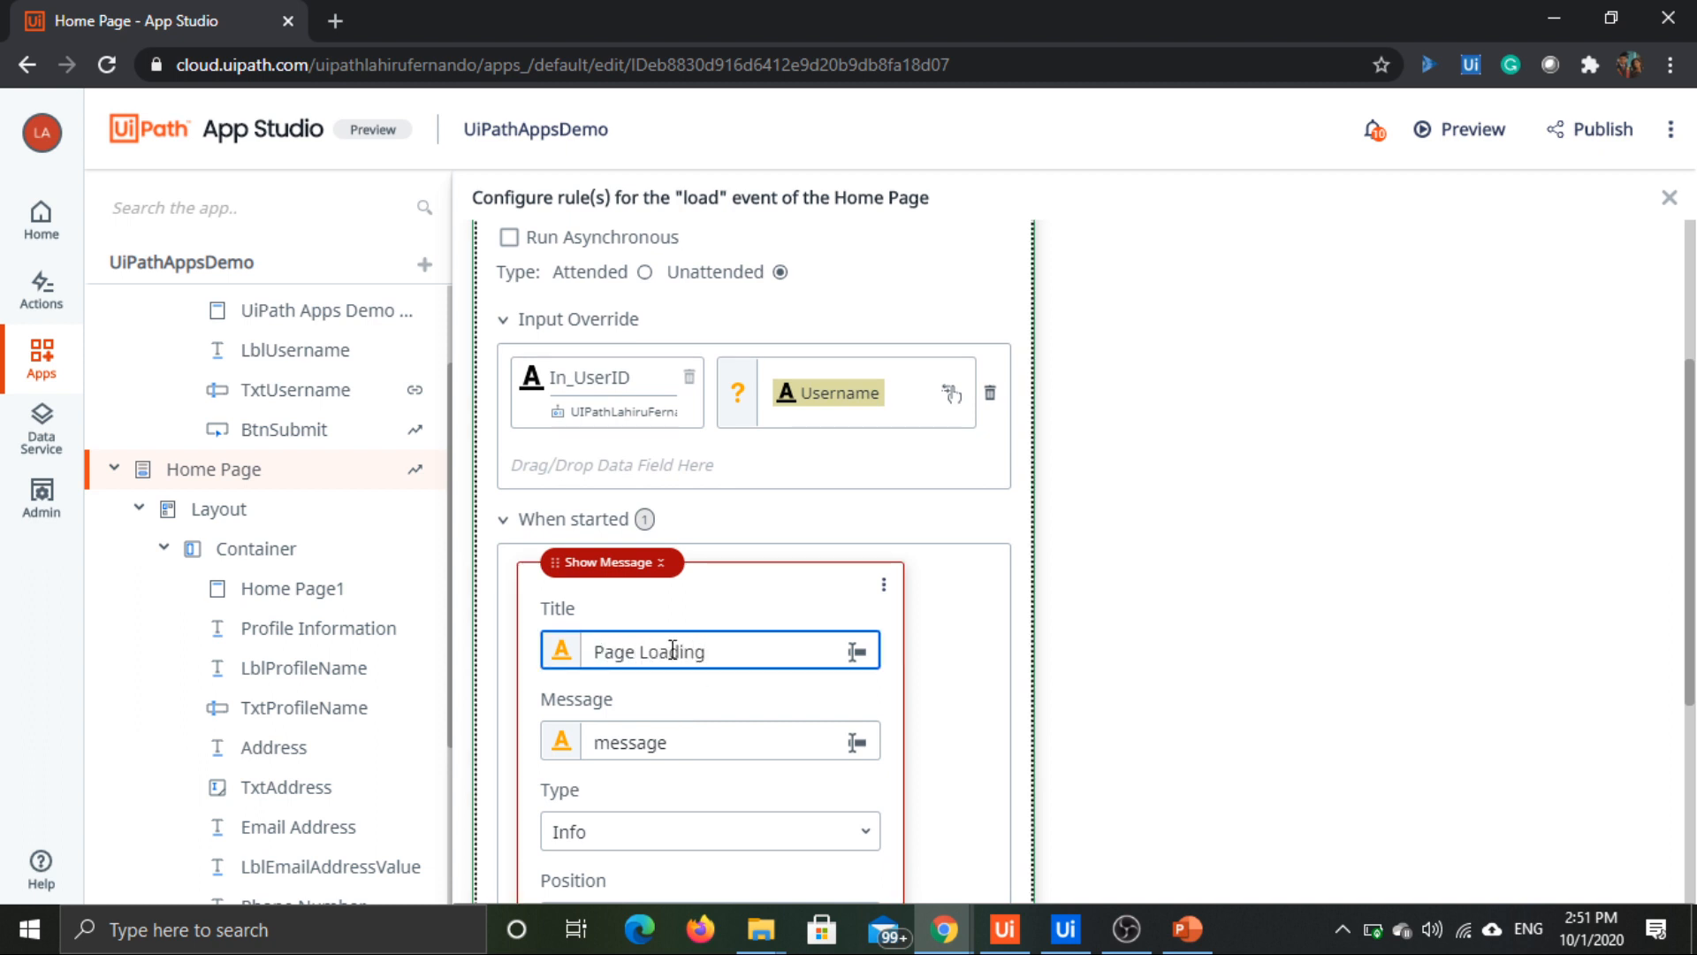
double_click(650, 747)
type("Plea")
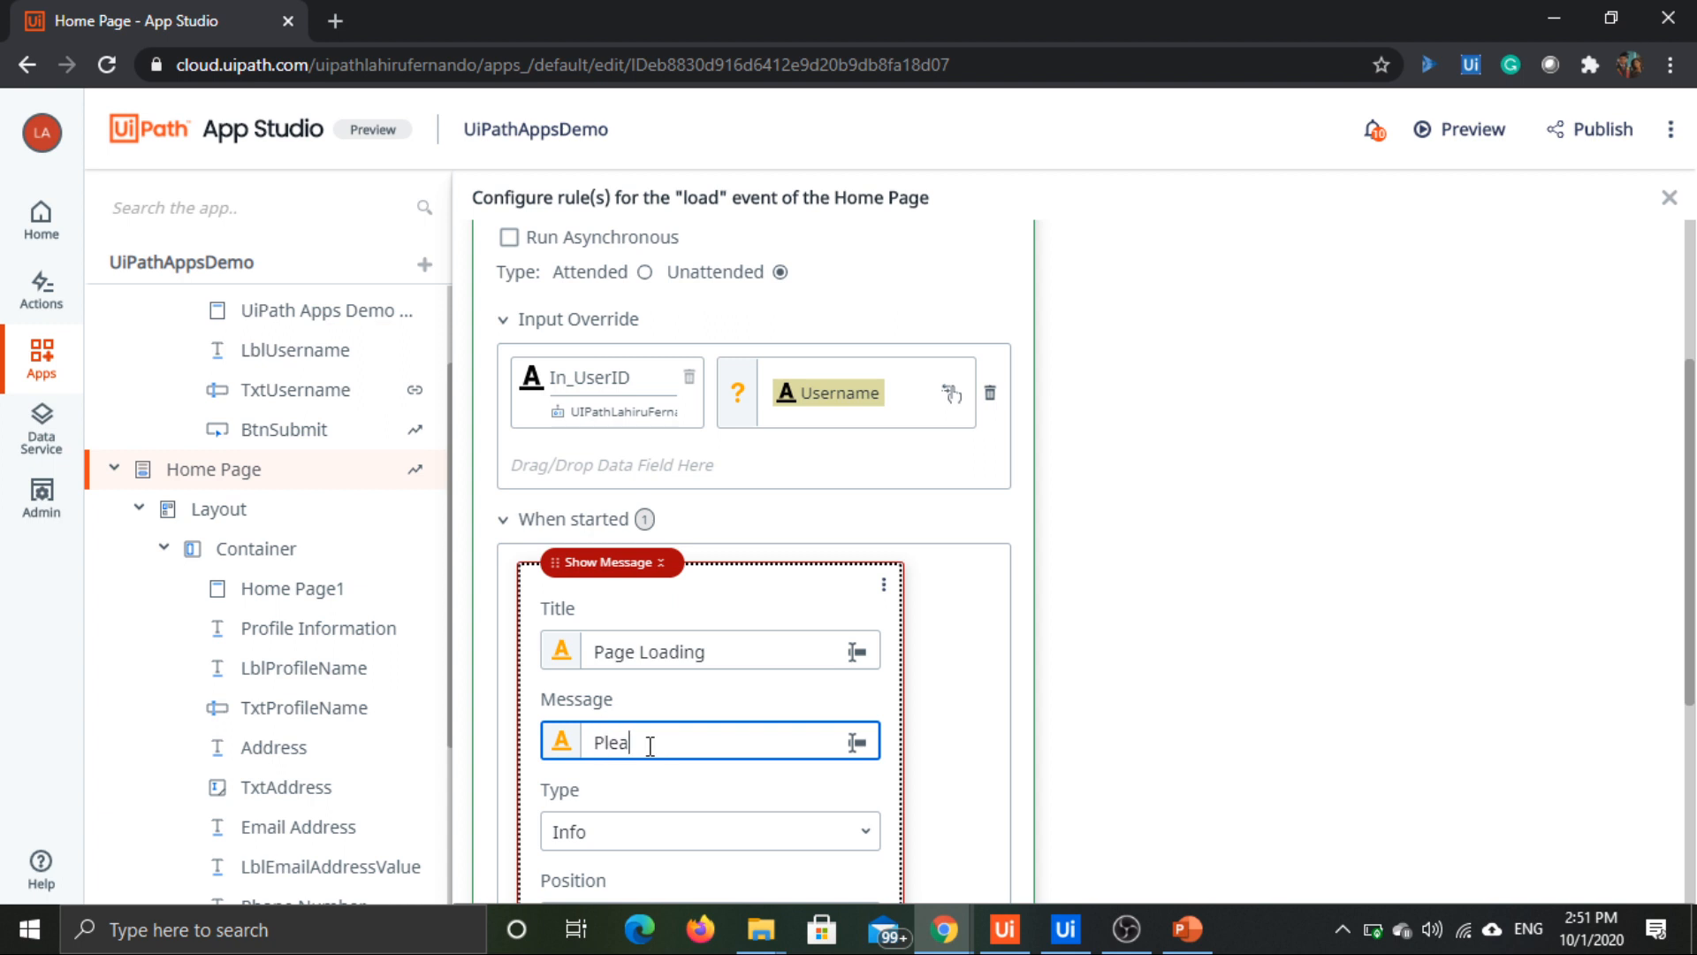
type("se Wait.. Your Data Will B")
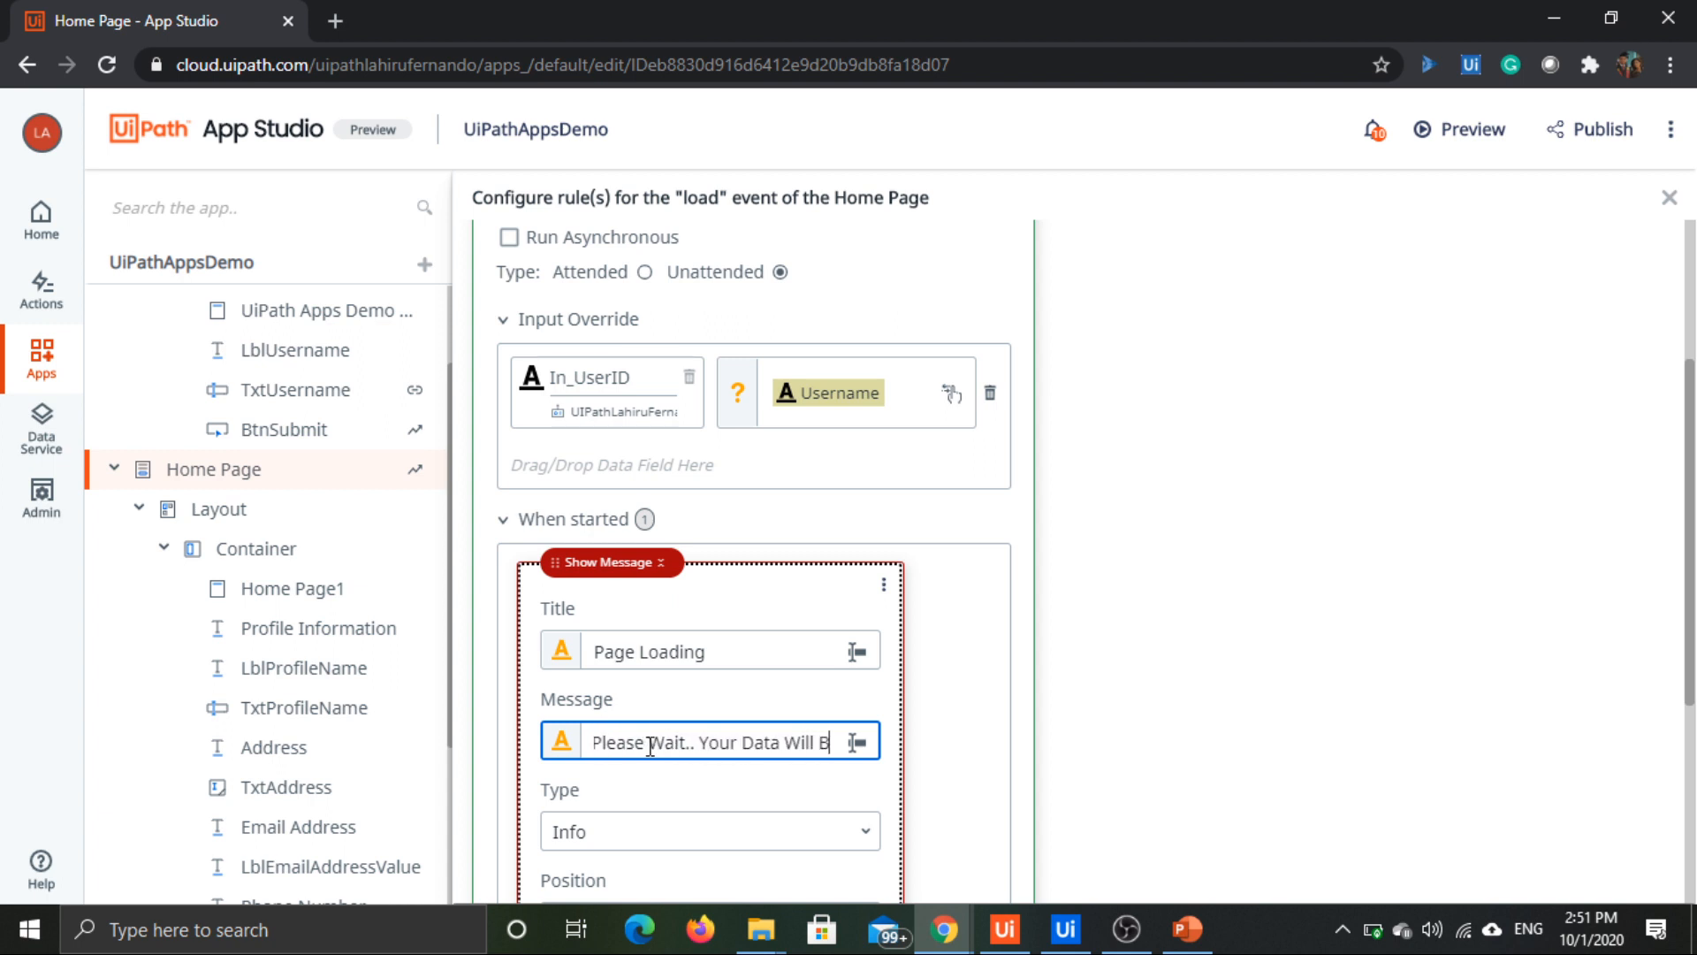
type("e Loaded Soon")
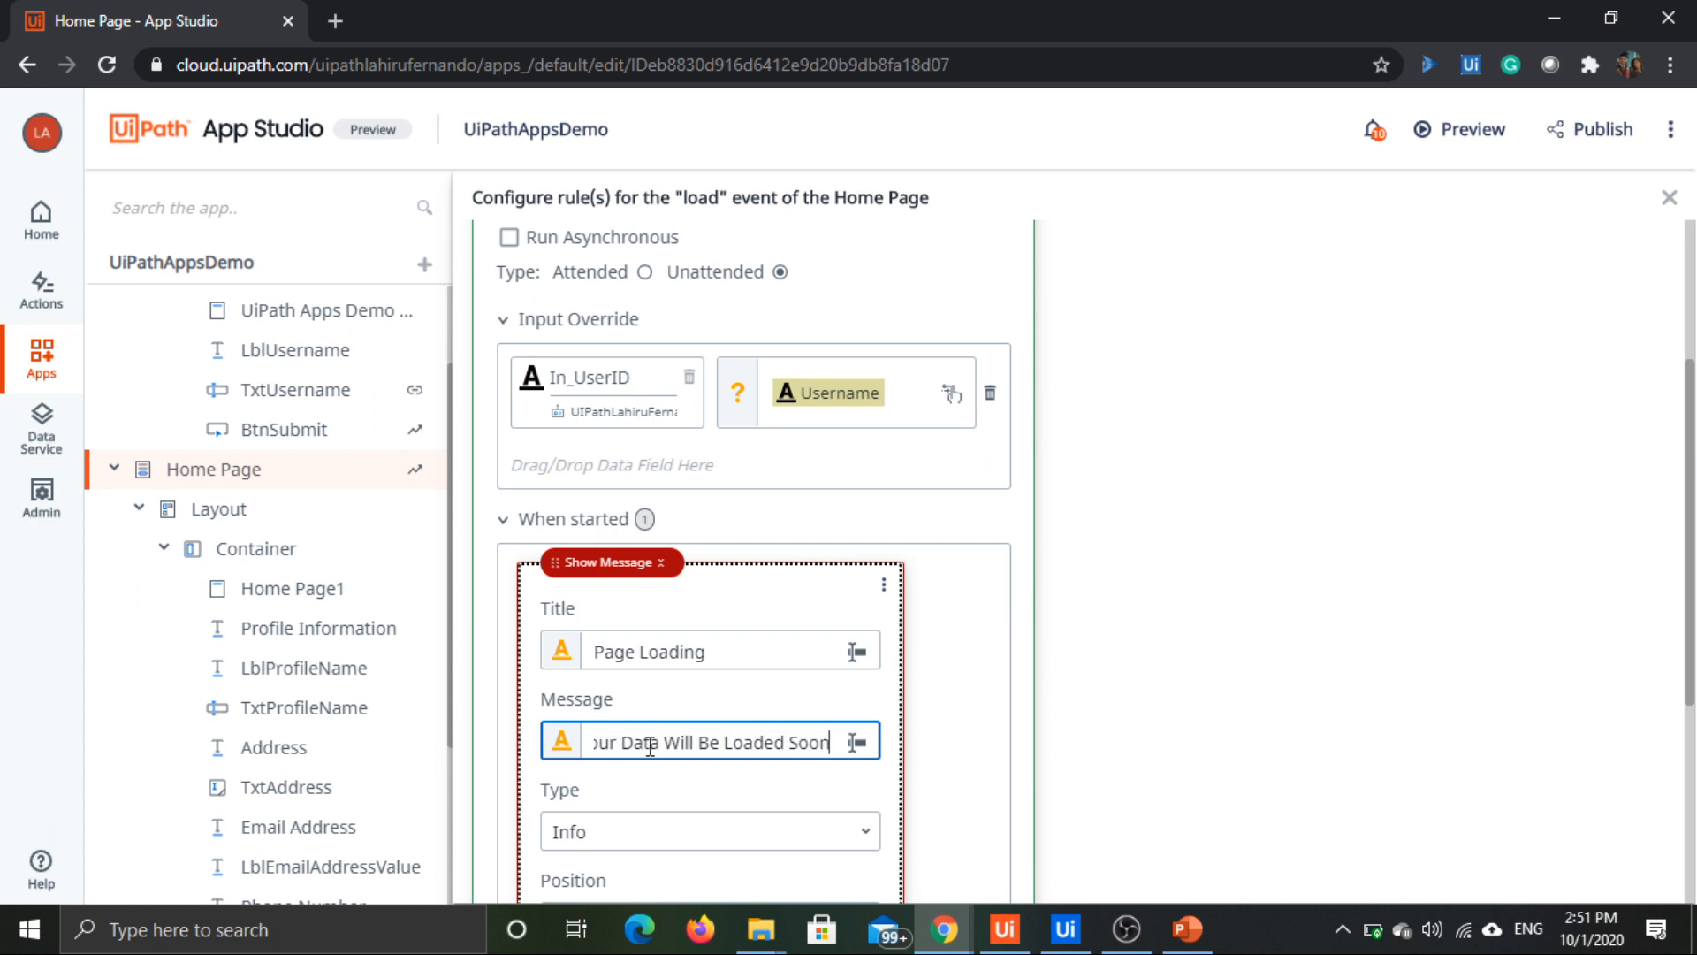
Step: Choose Info as the type of the When started message
scroll(813, 636, "down", 2)
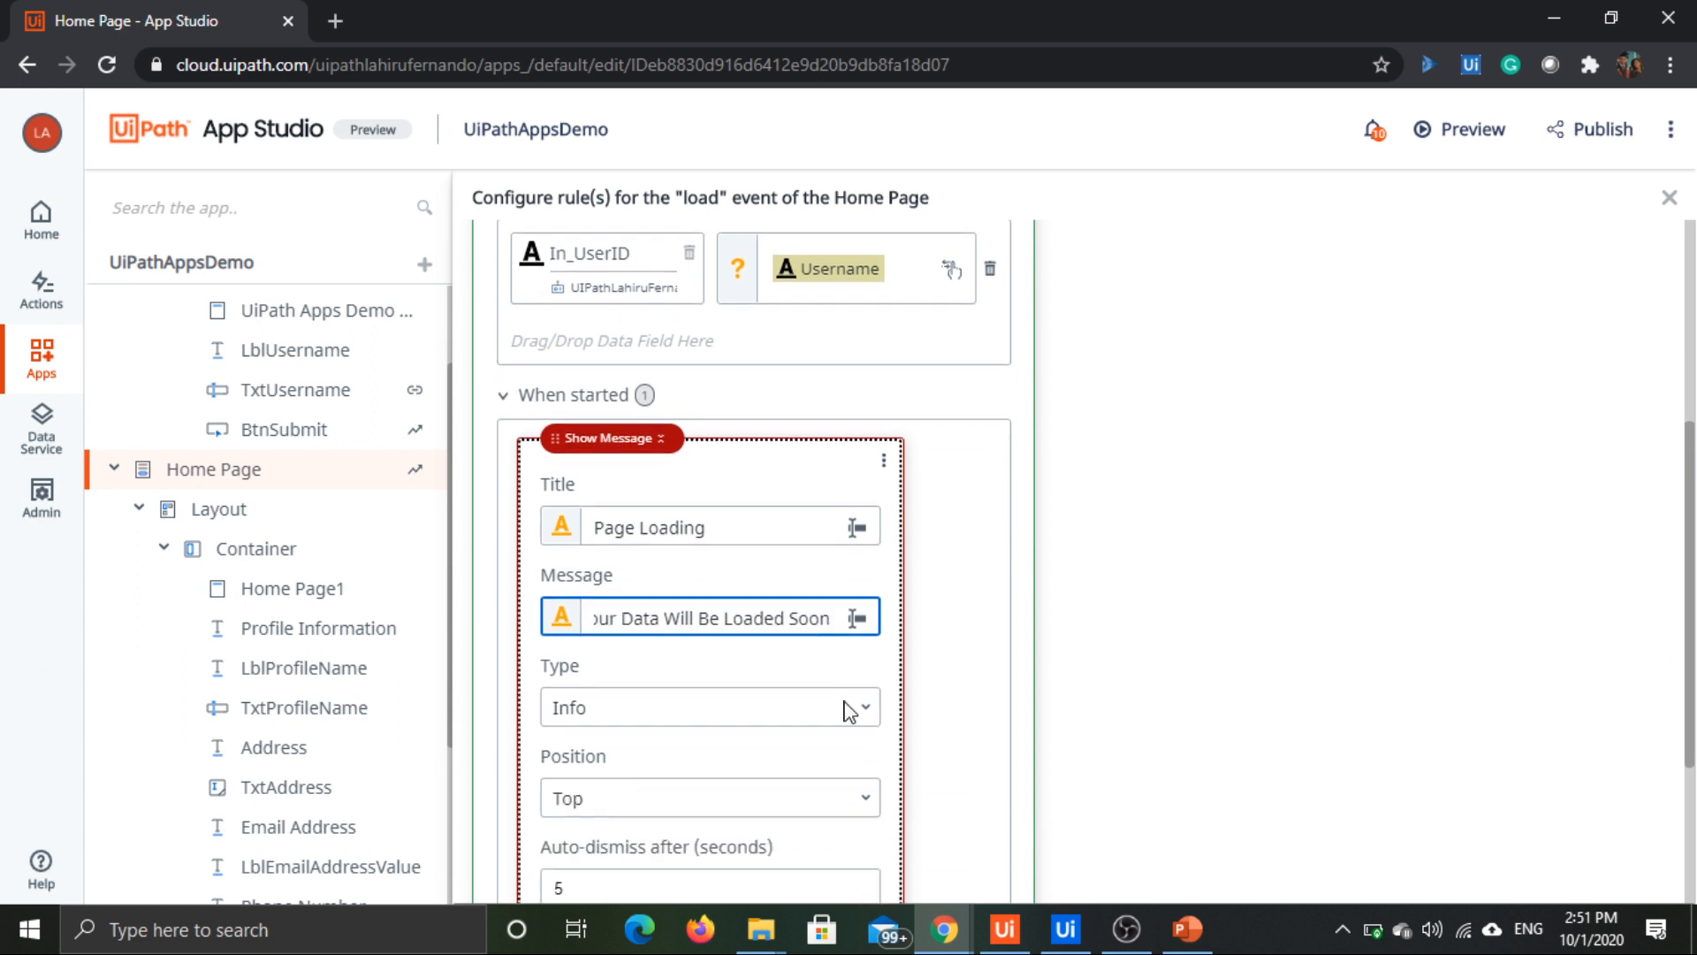
left_click(834, 705)
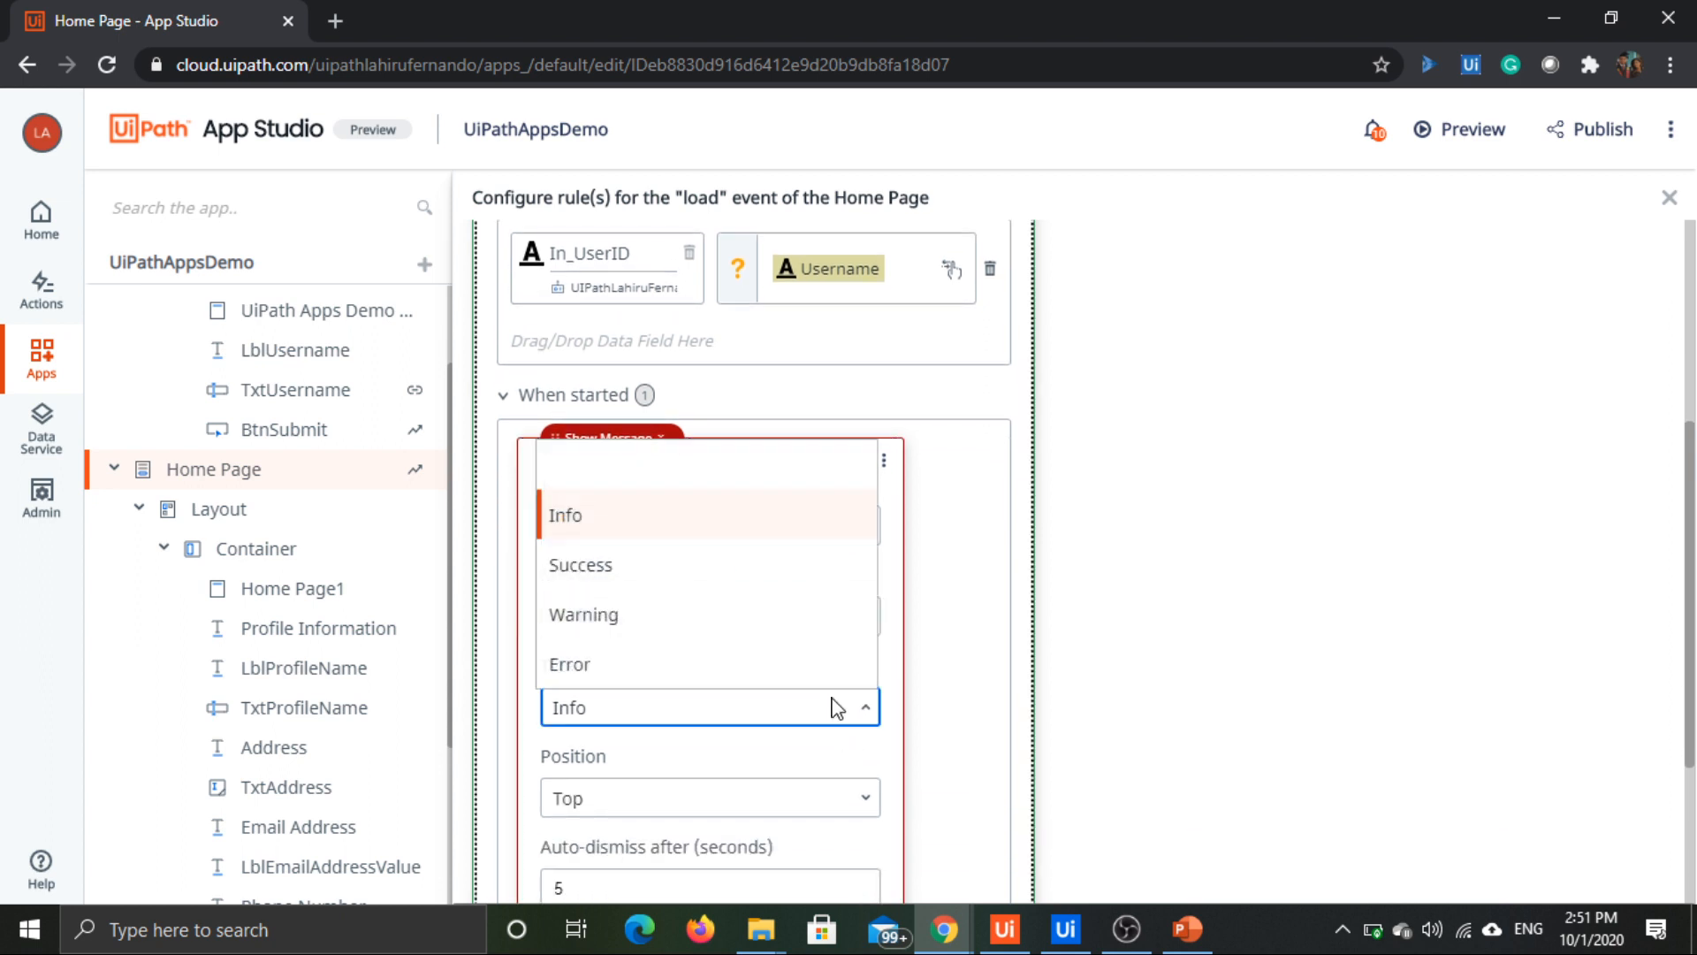
left_click(626, 531)
scroll(887, 579, "down", 2)
scroll(887, 579, "down", 1)
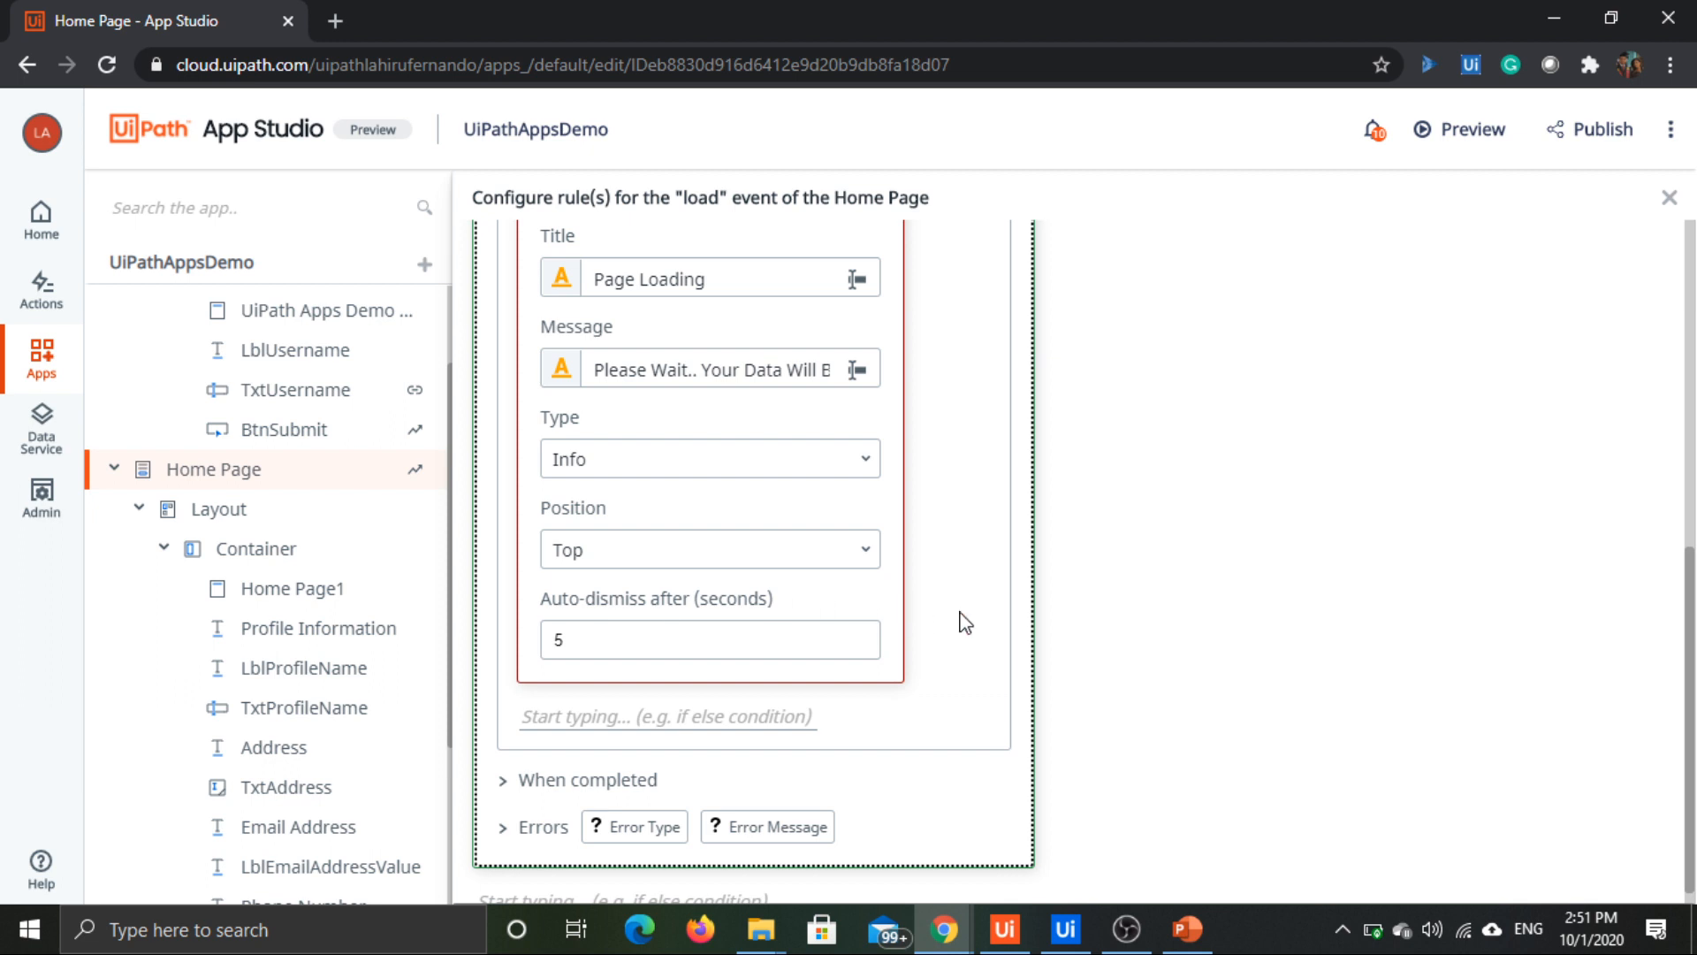
scroll(1089, 626, "up", 3)
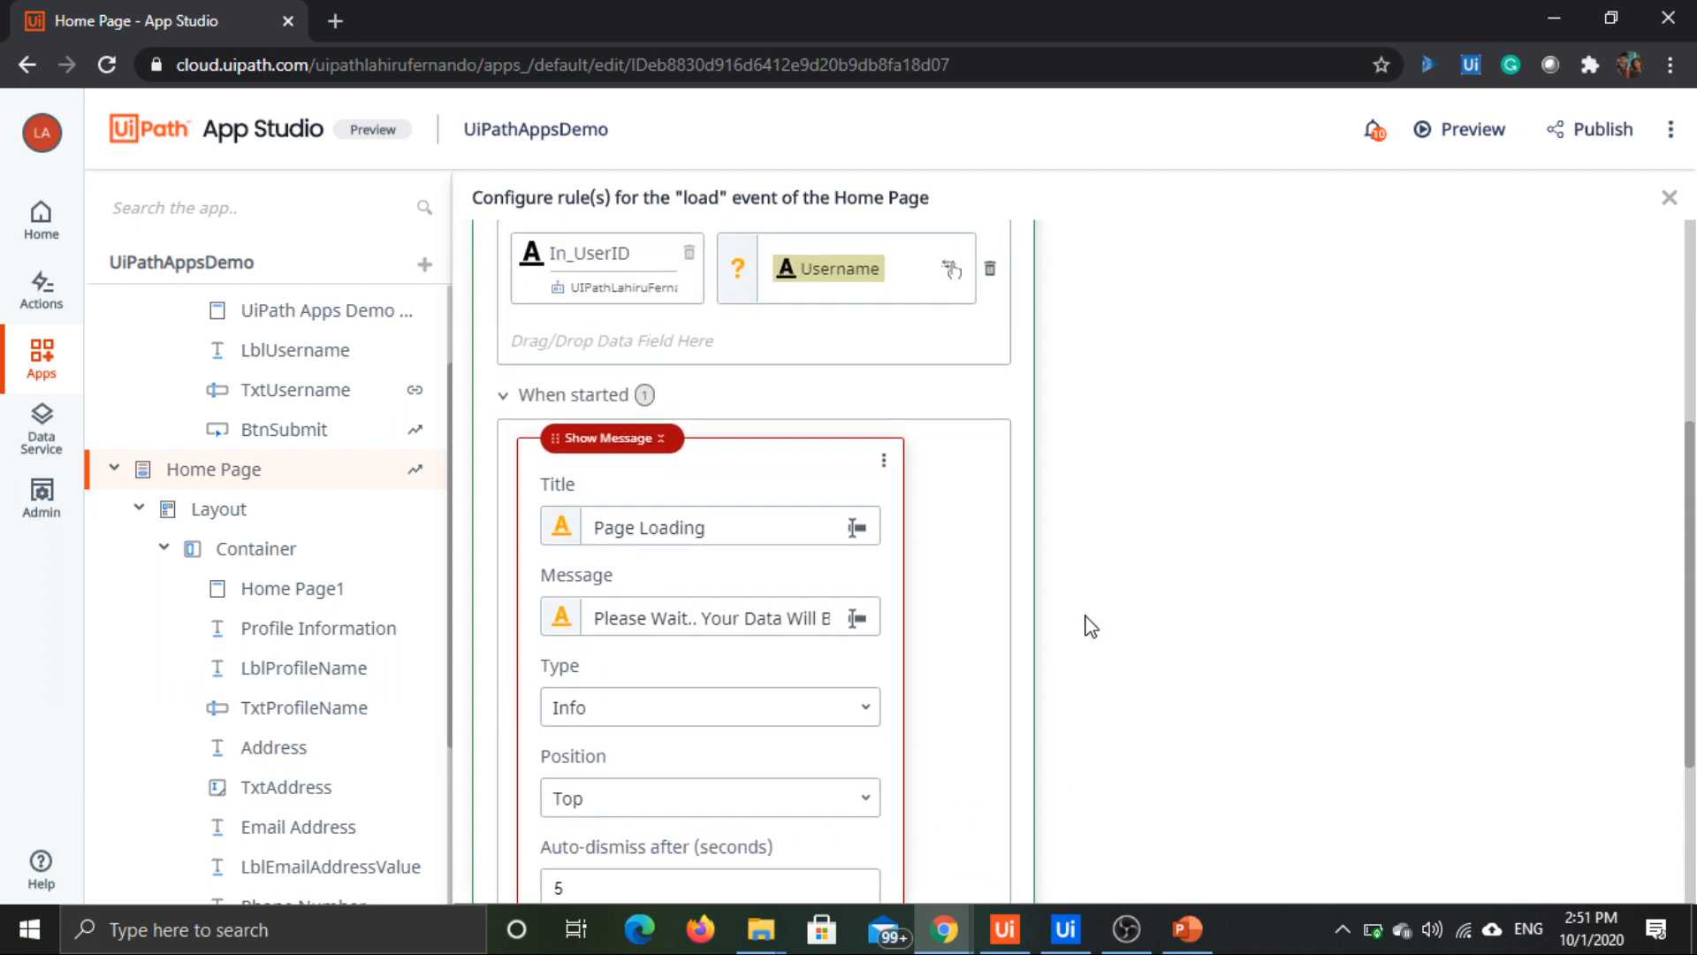
scroll(795, 453, "down", 1)
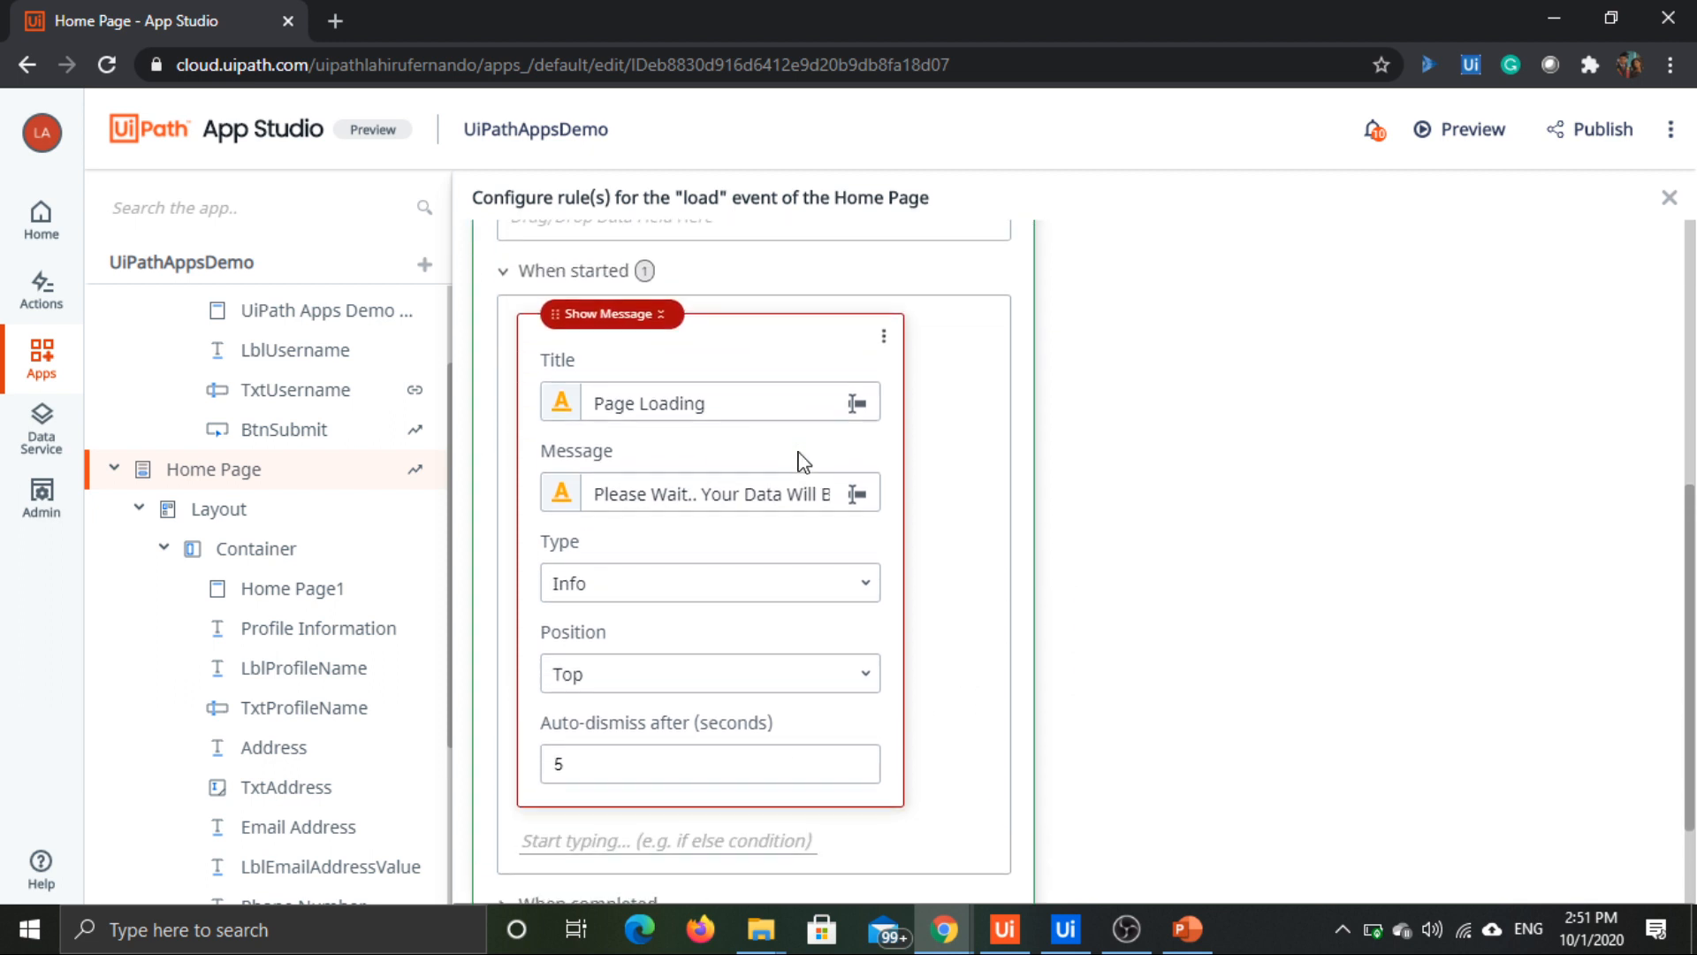
Step: Add a Show Message action to the When completed section of the Start process action
scroll(827, 491, "up", 1)
scroll(884, 522, "down", 3)
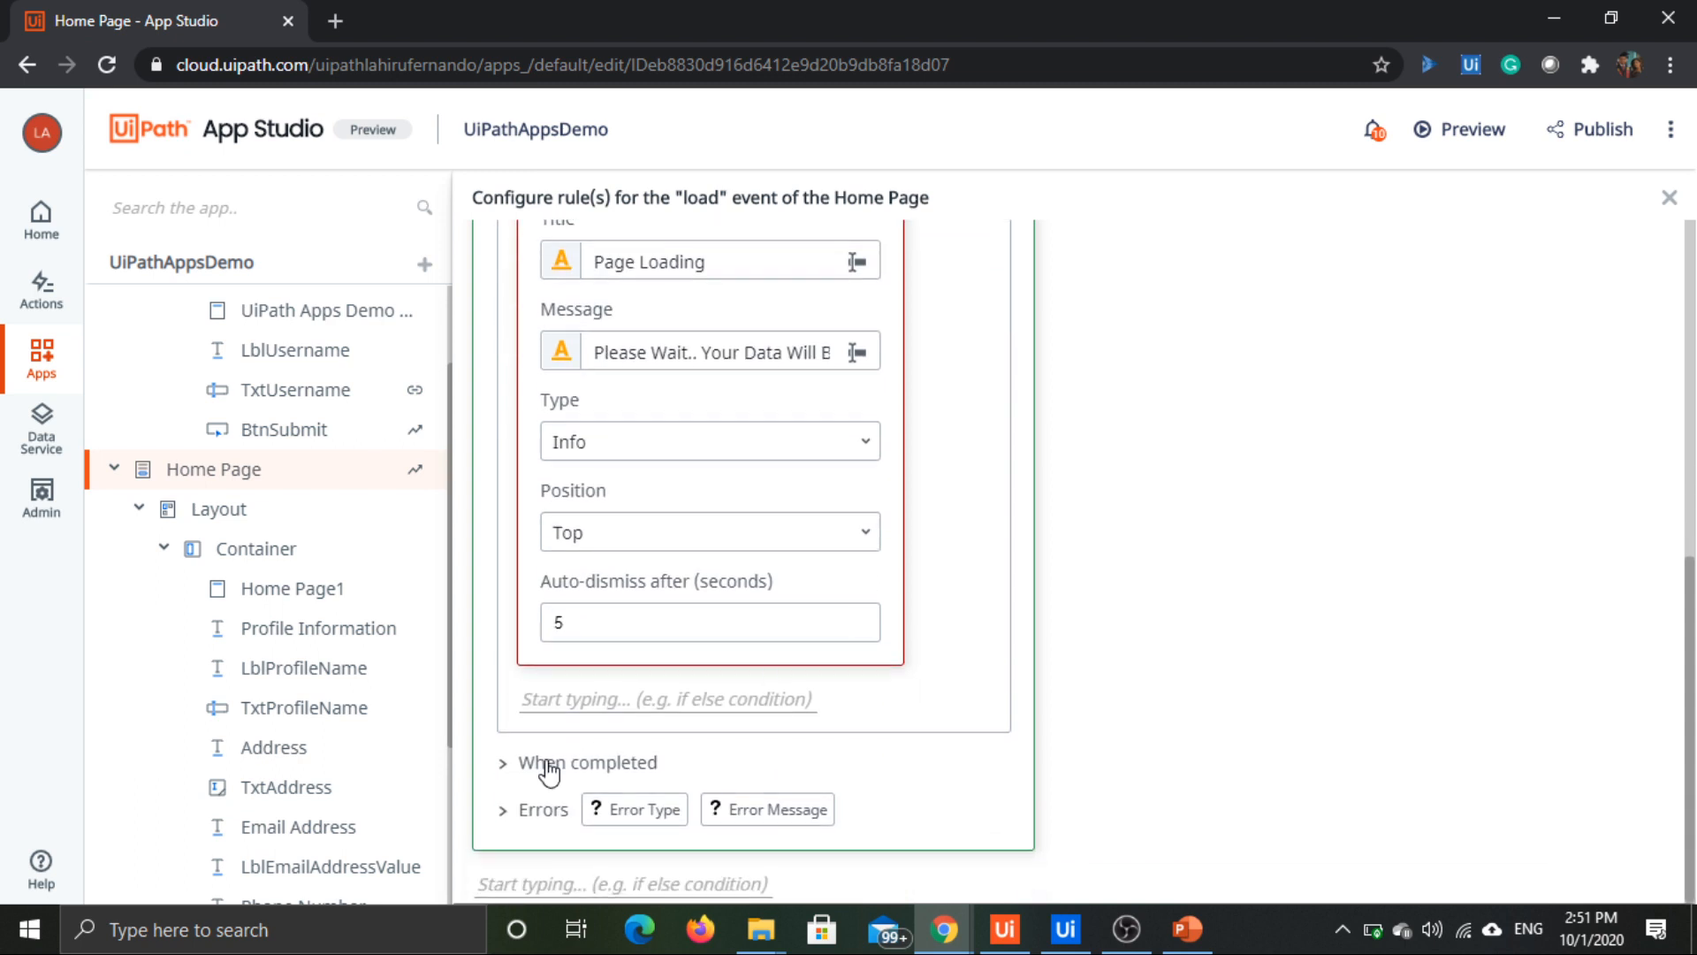
scroll(822, 561, "down", 1)
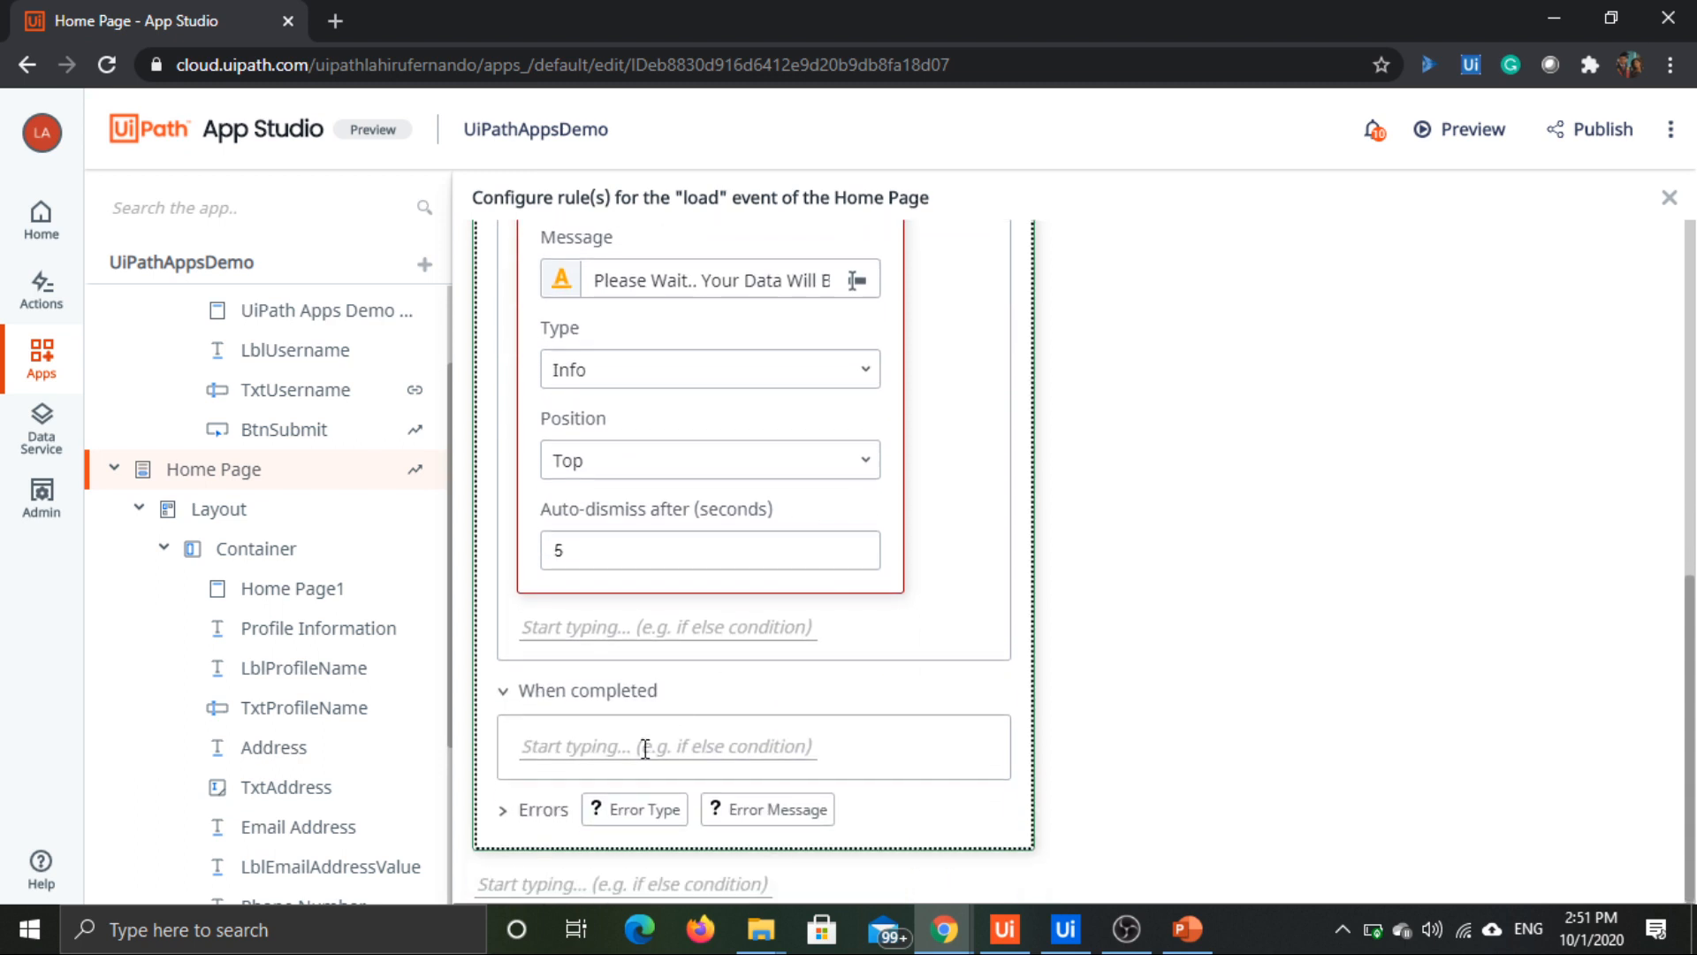
left_click(646, 747)
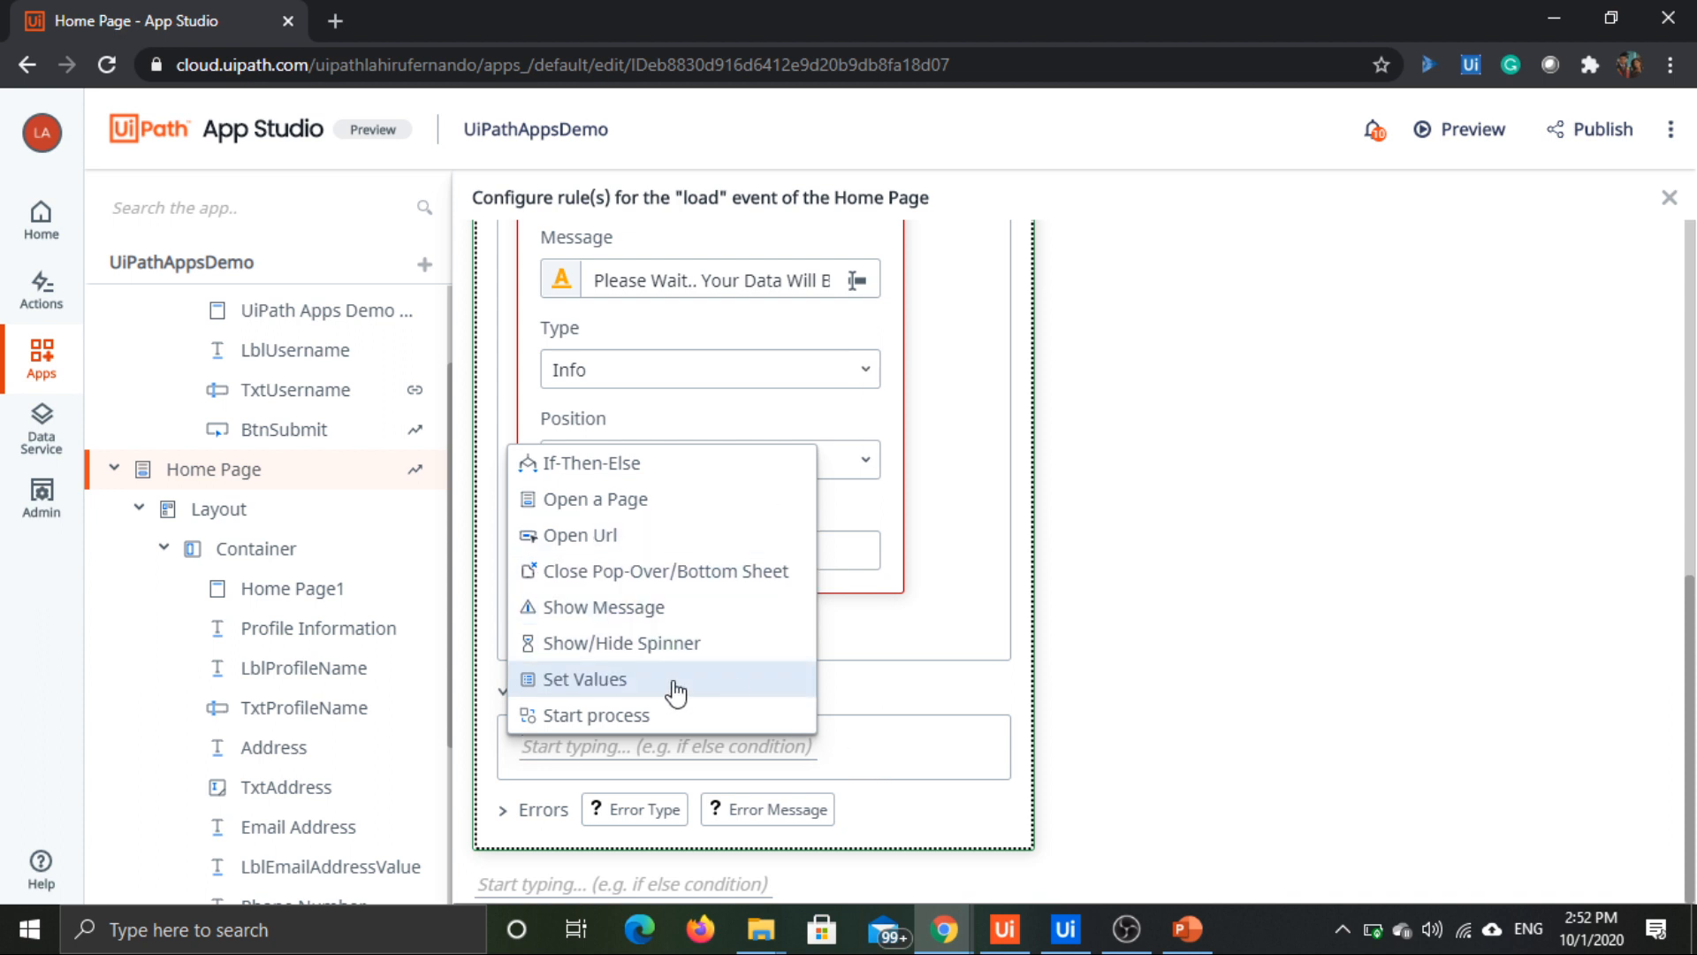
left_click(629, 618)
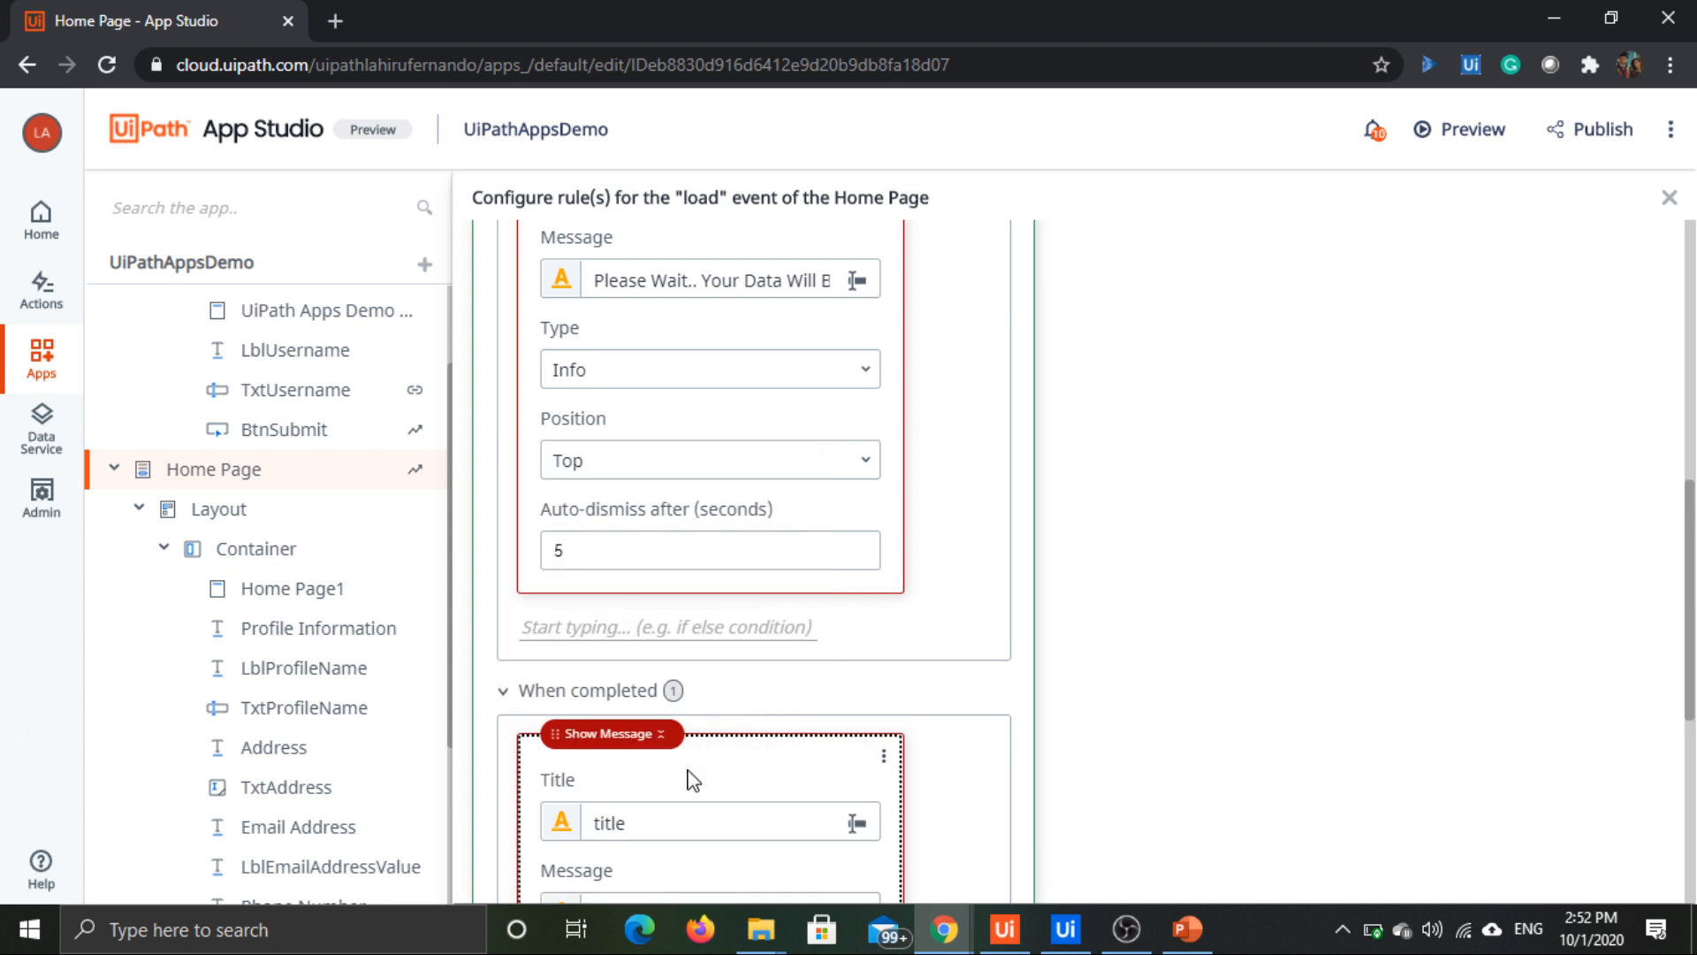
Step: Set the When completed message to title "Loading Success", text "Data Loaded Successfully" and type Success
scroll(789, 656, "down", 4)
left_click(667, 582)
double_click(666, 581)
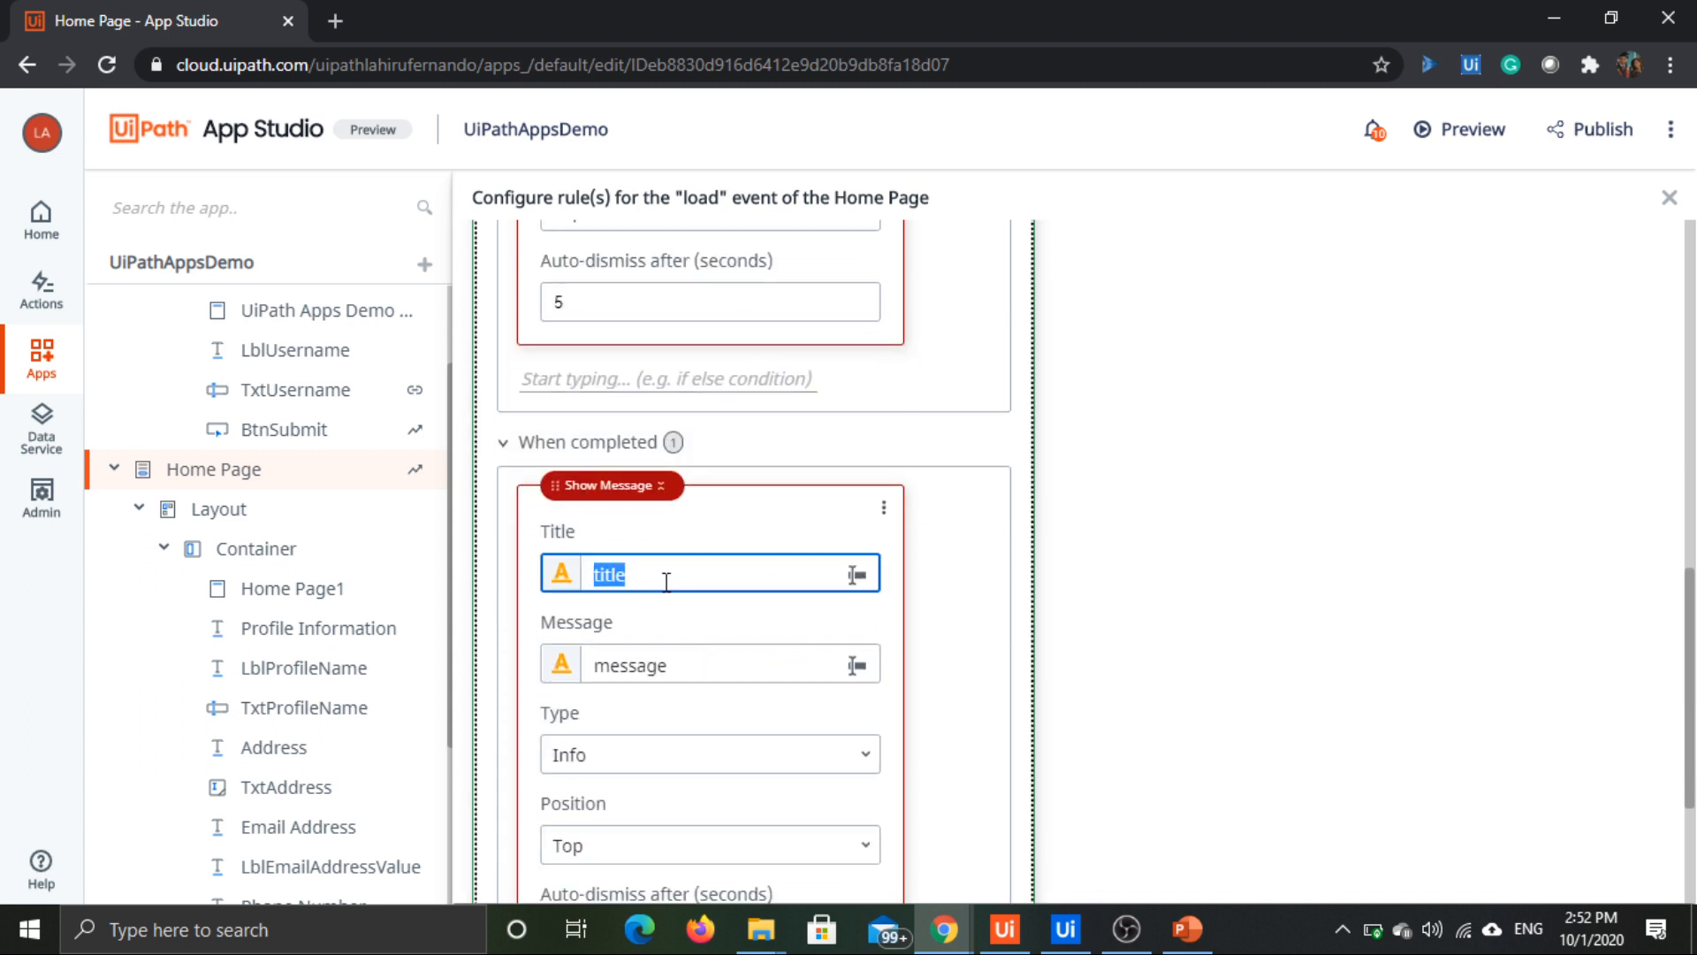
type("Loading Success")
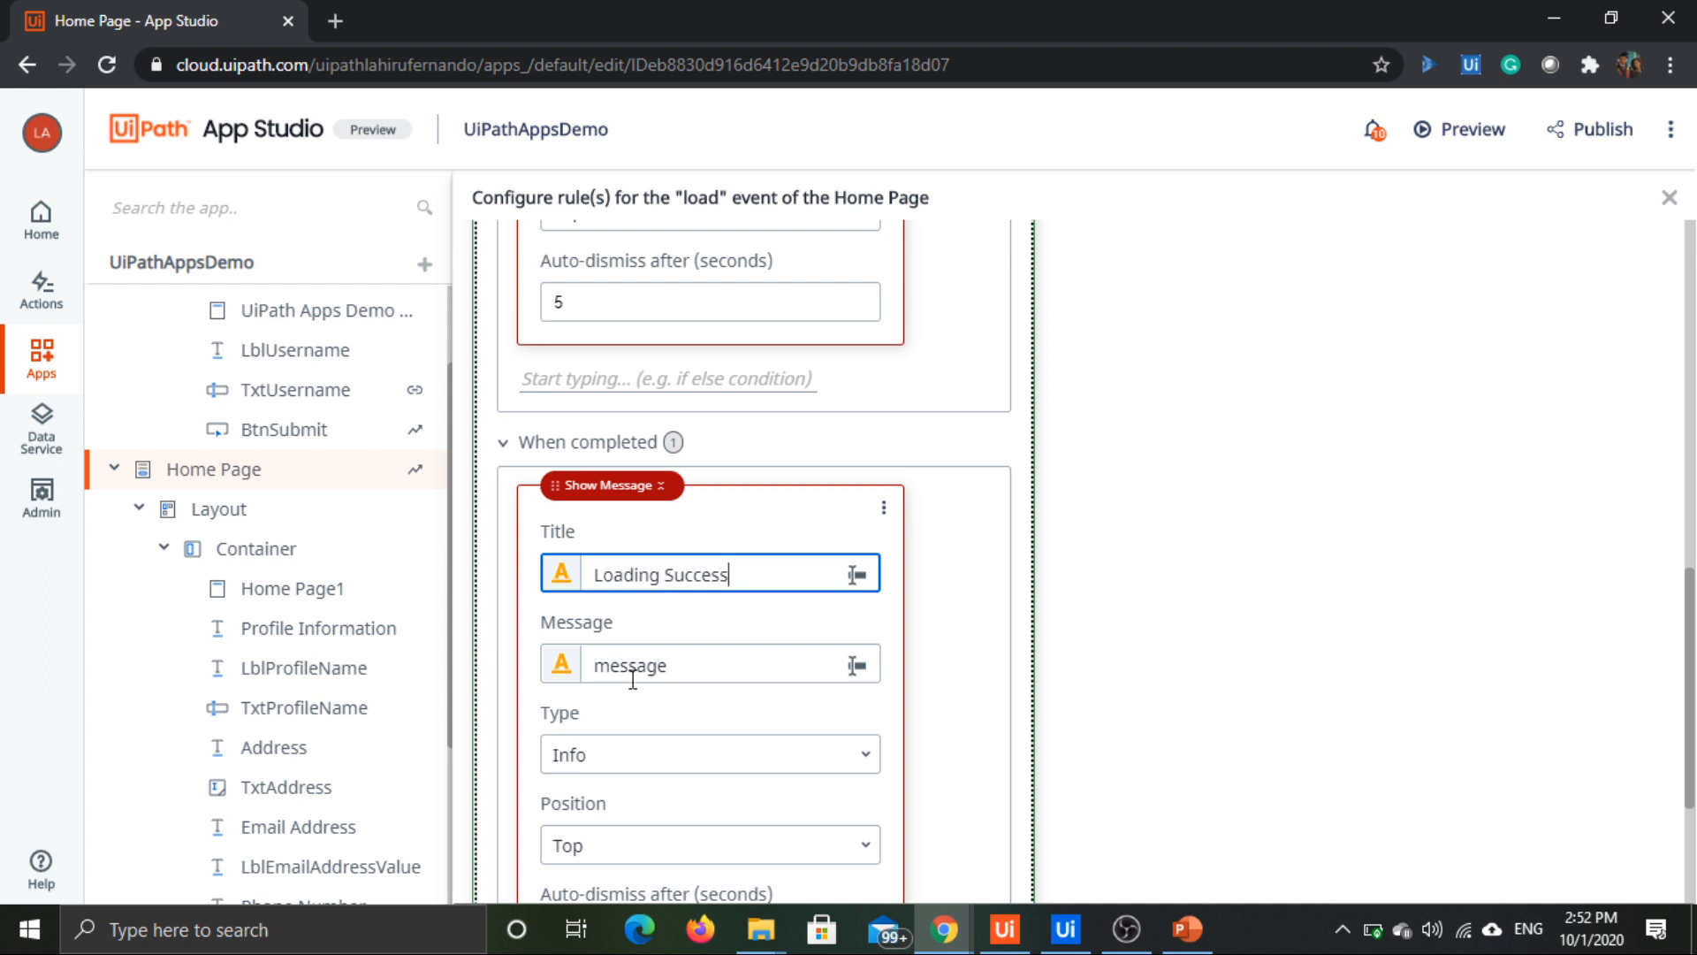
double_click(633, 679)
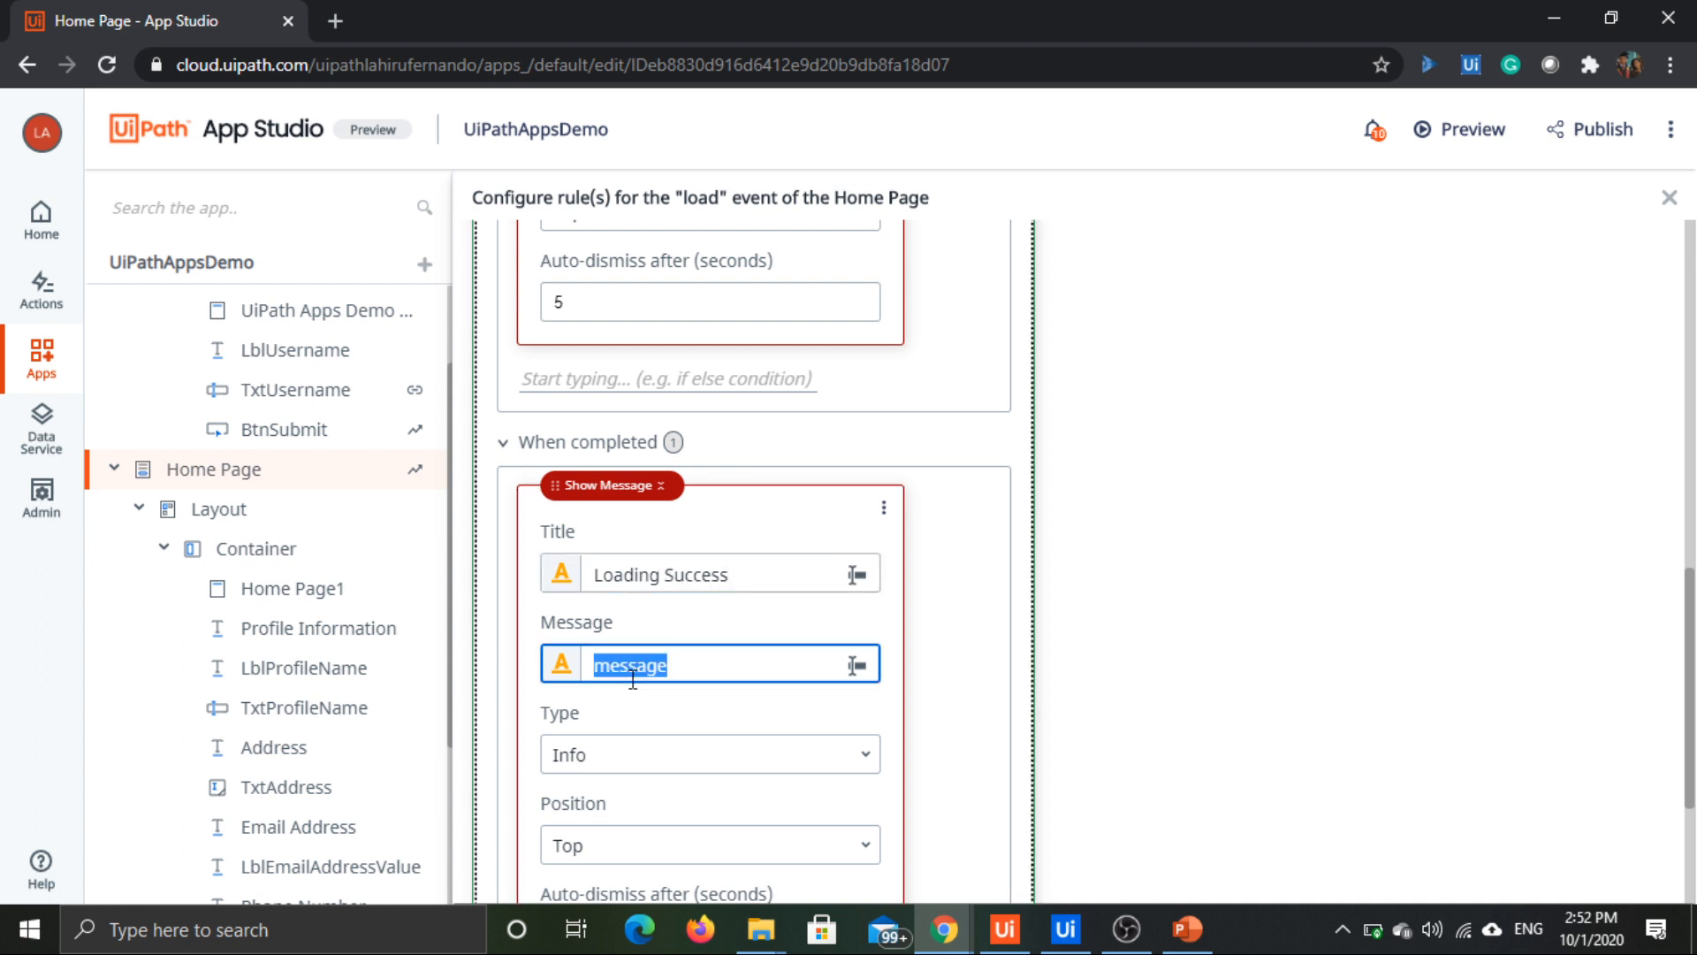
type("Data Loaded Successfully")
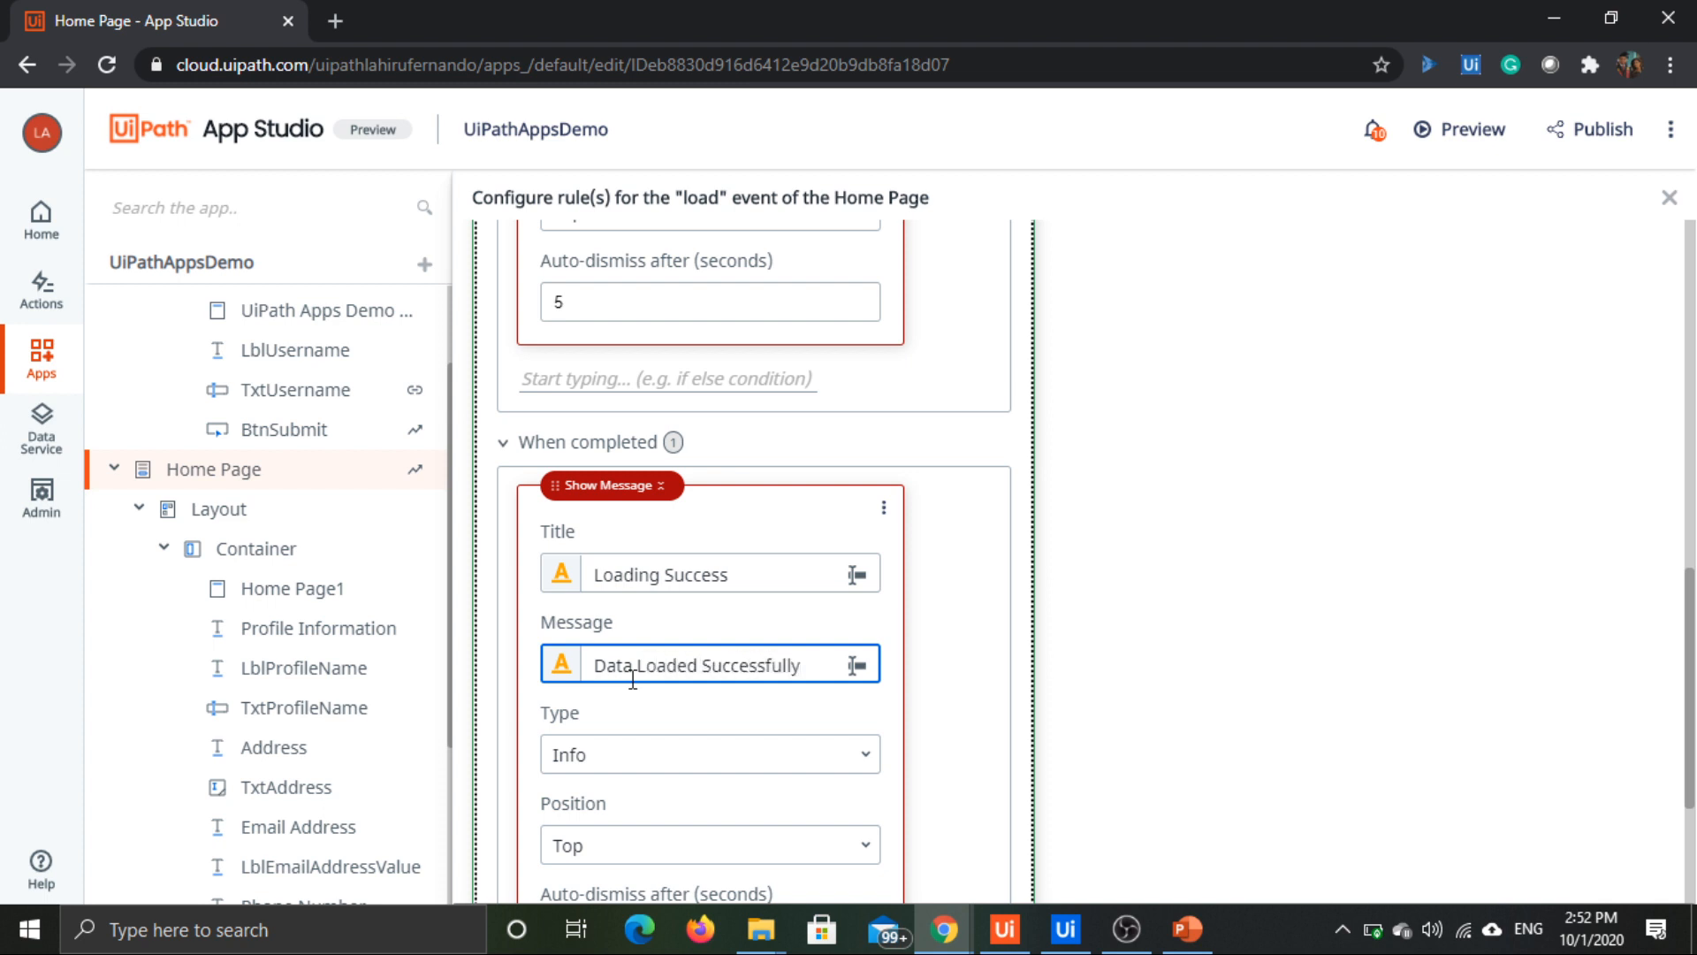
left_click(675, 754)
left_click(623, 611)
scroll(1062, 504, "down", 3)
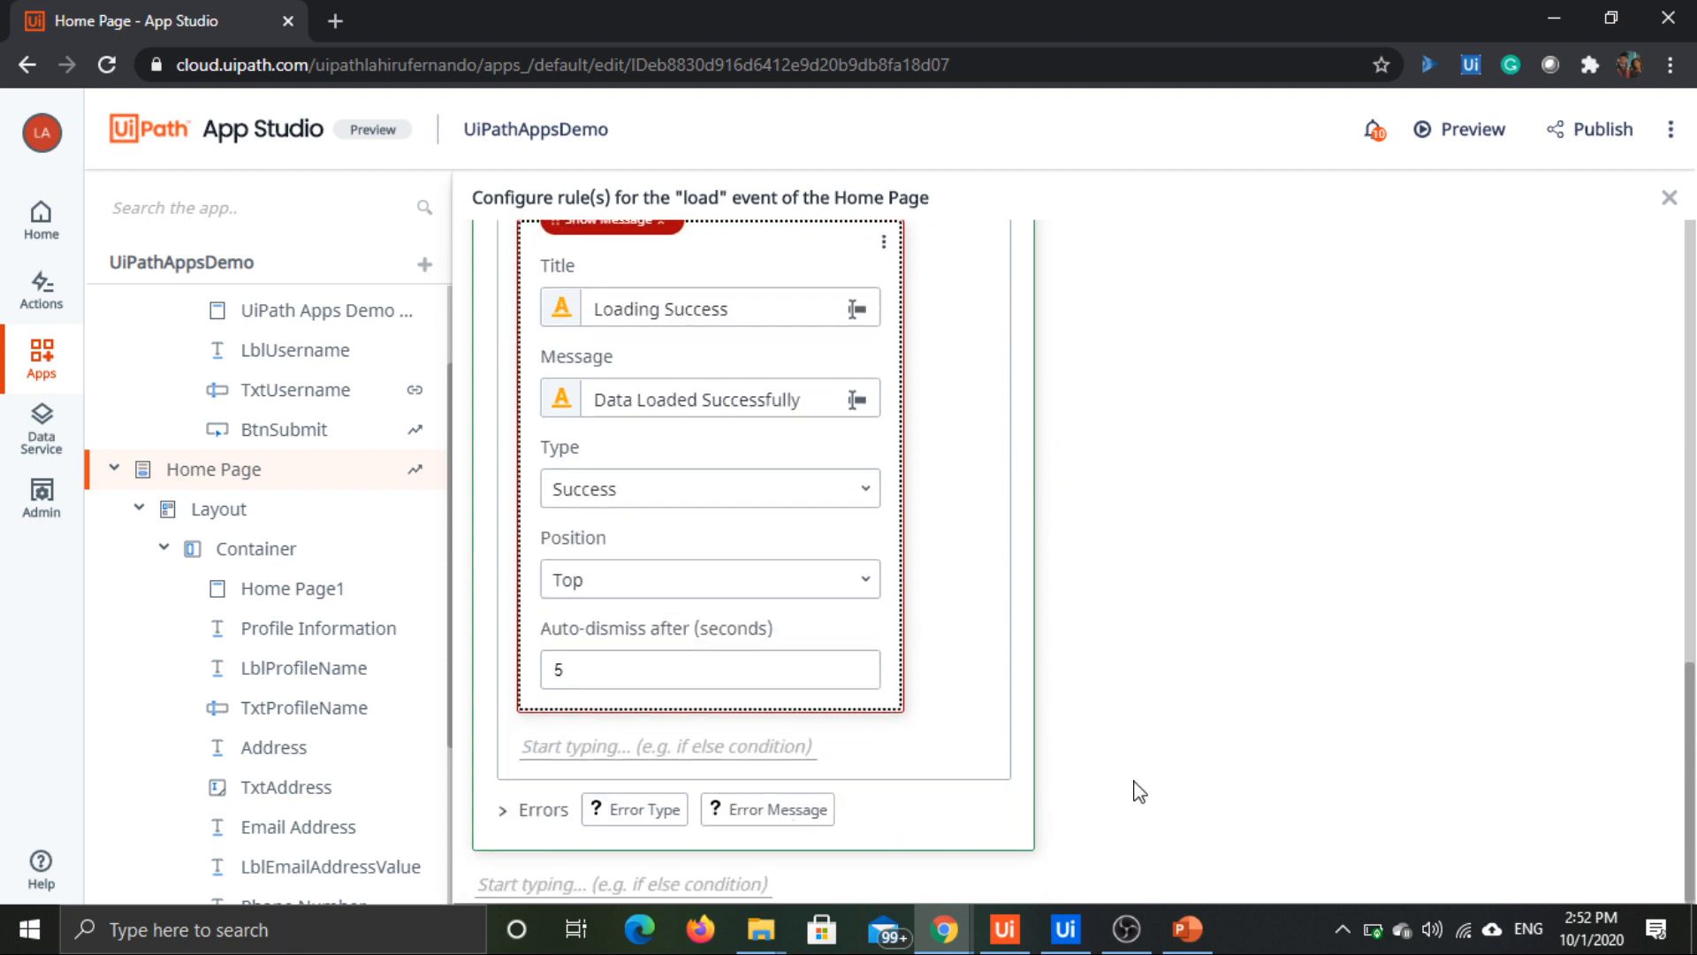
left_click(502, 810)
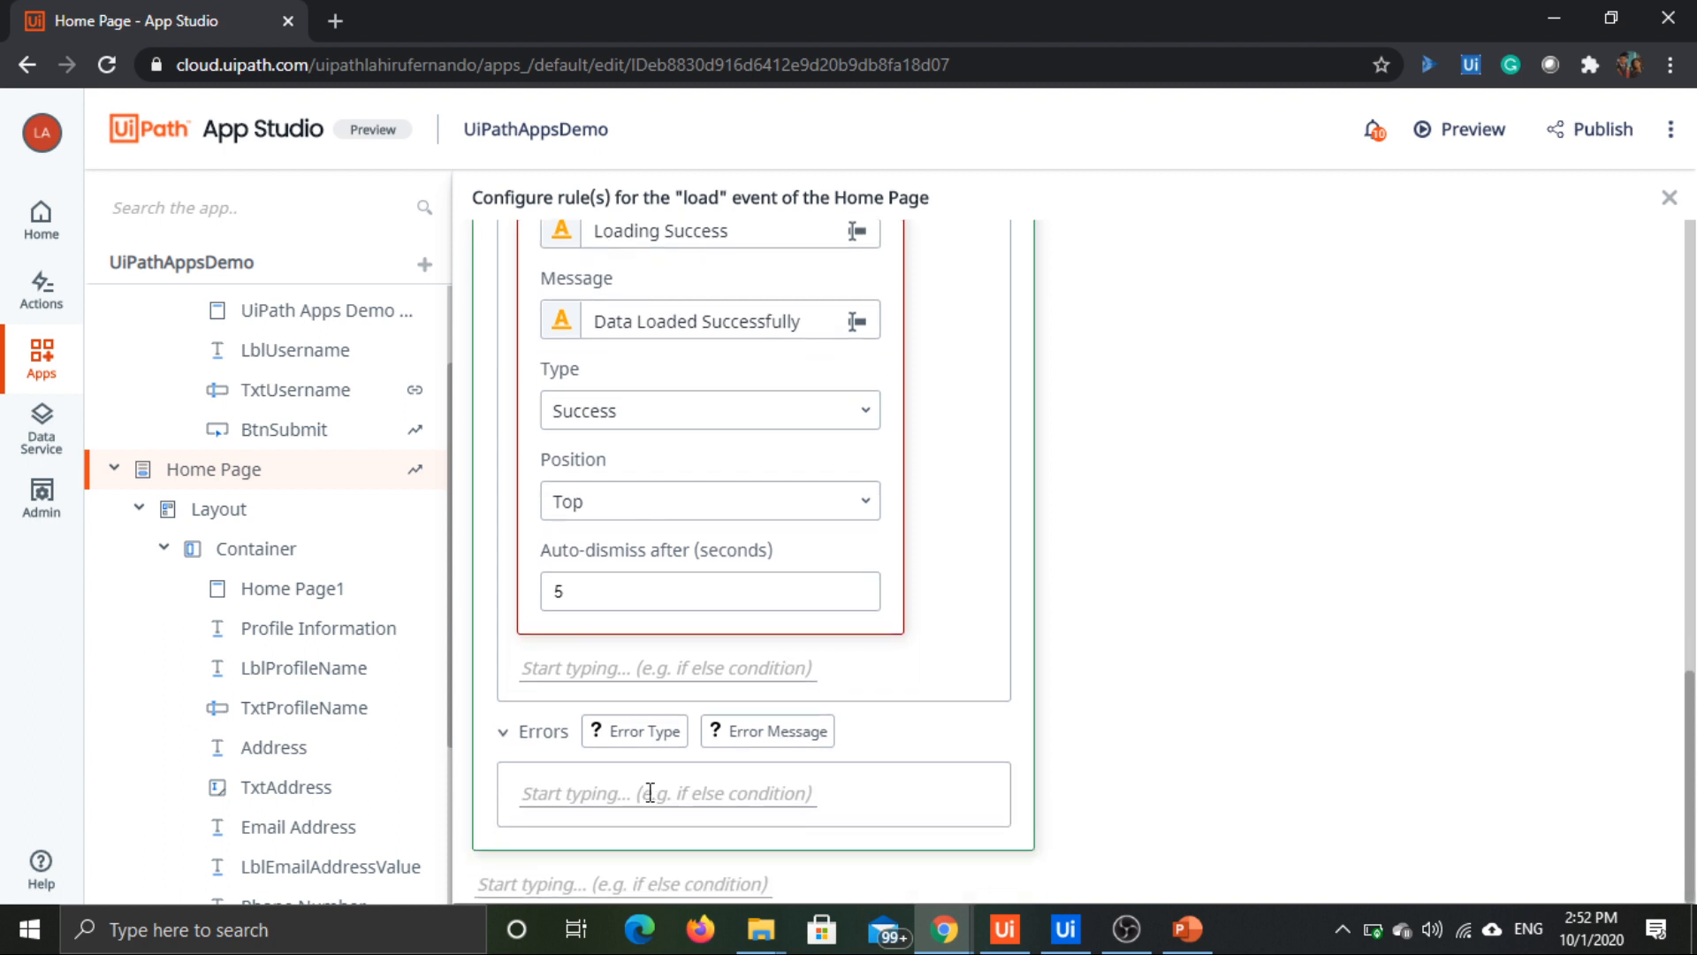
left_click(648, 793)
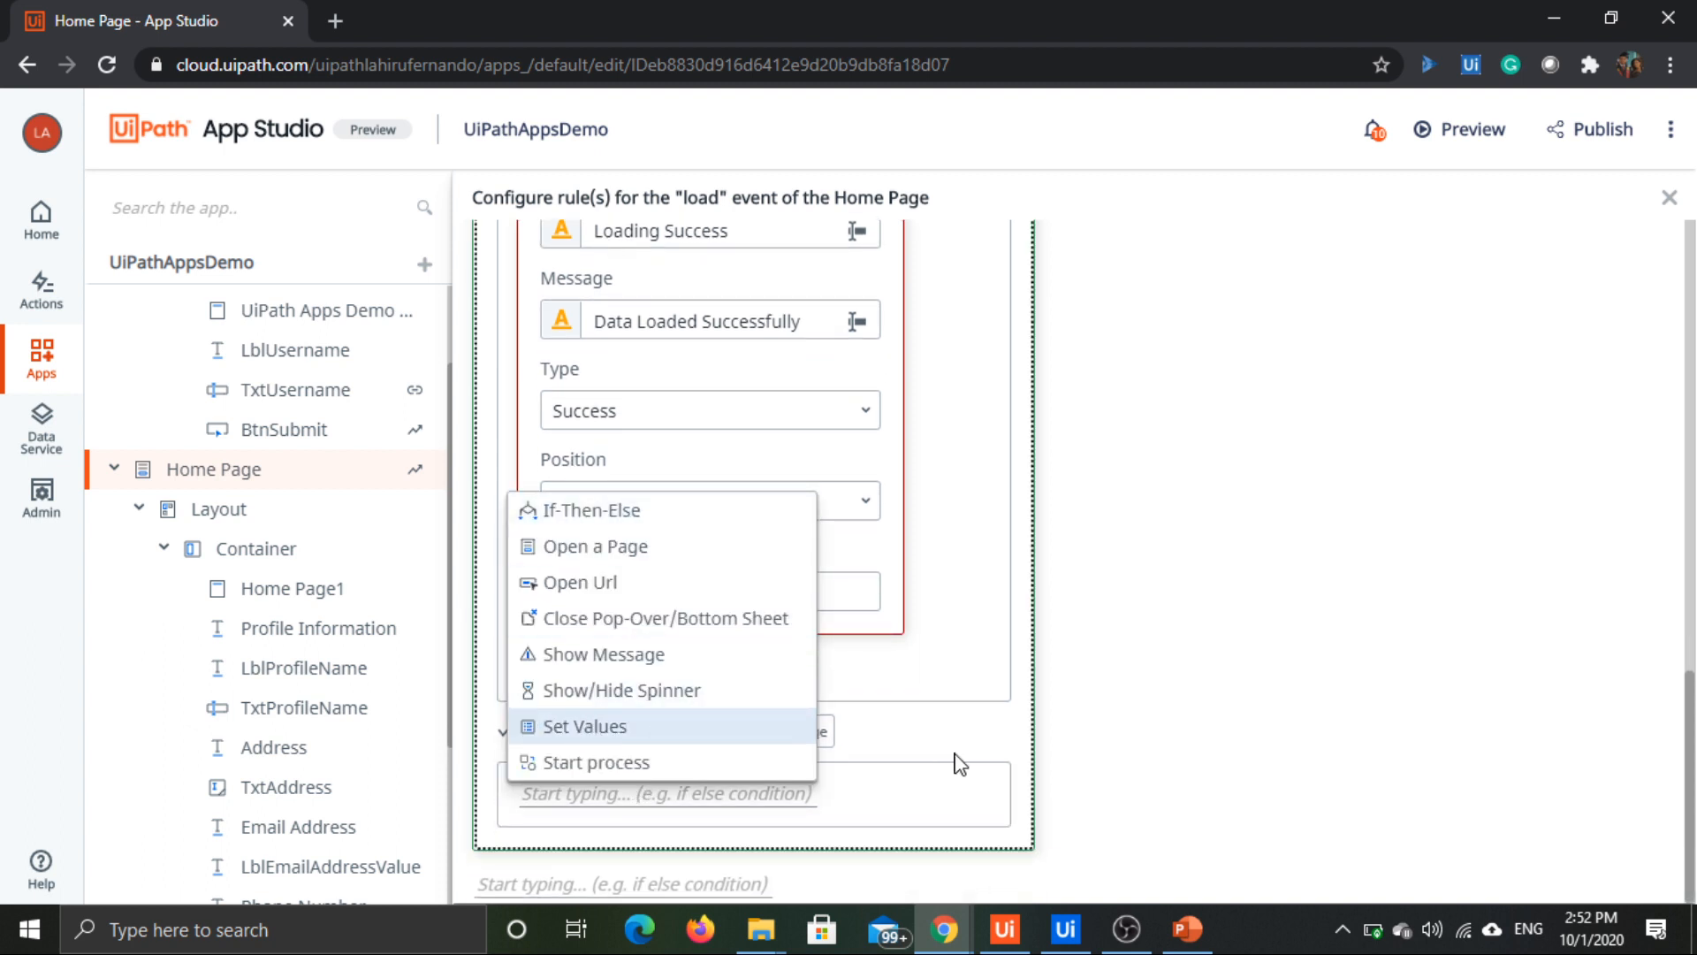
left_click(1042, 774)
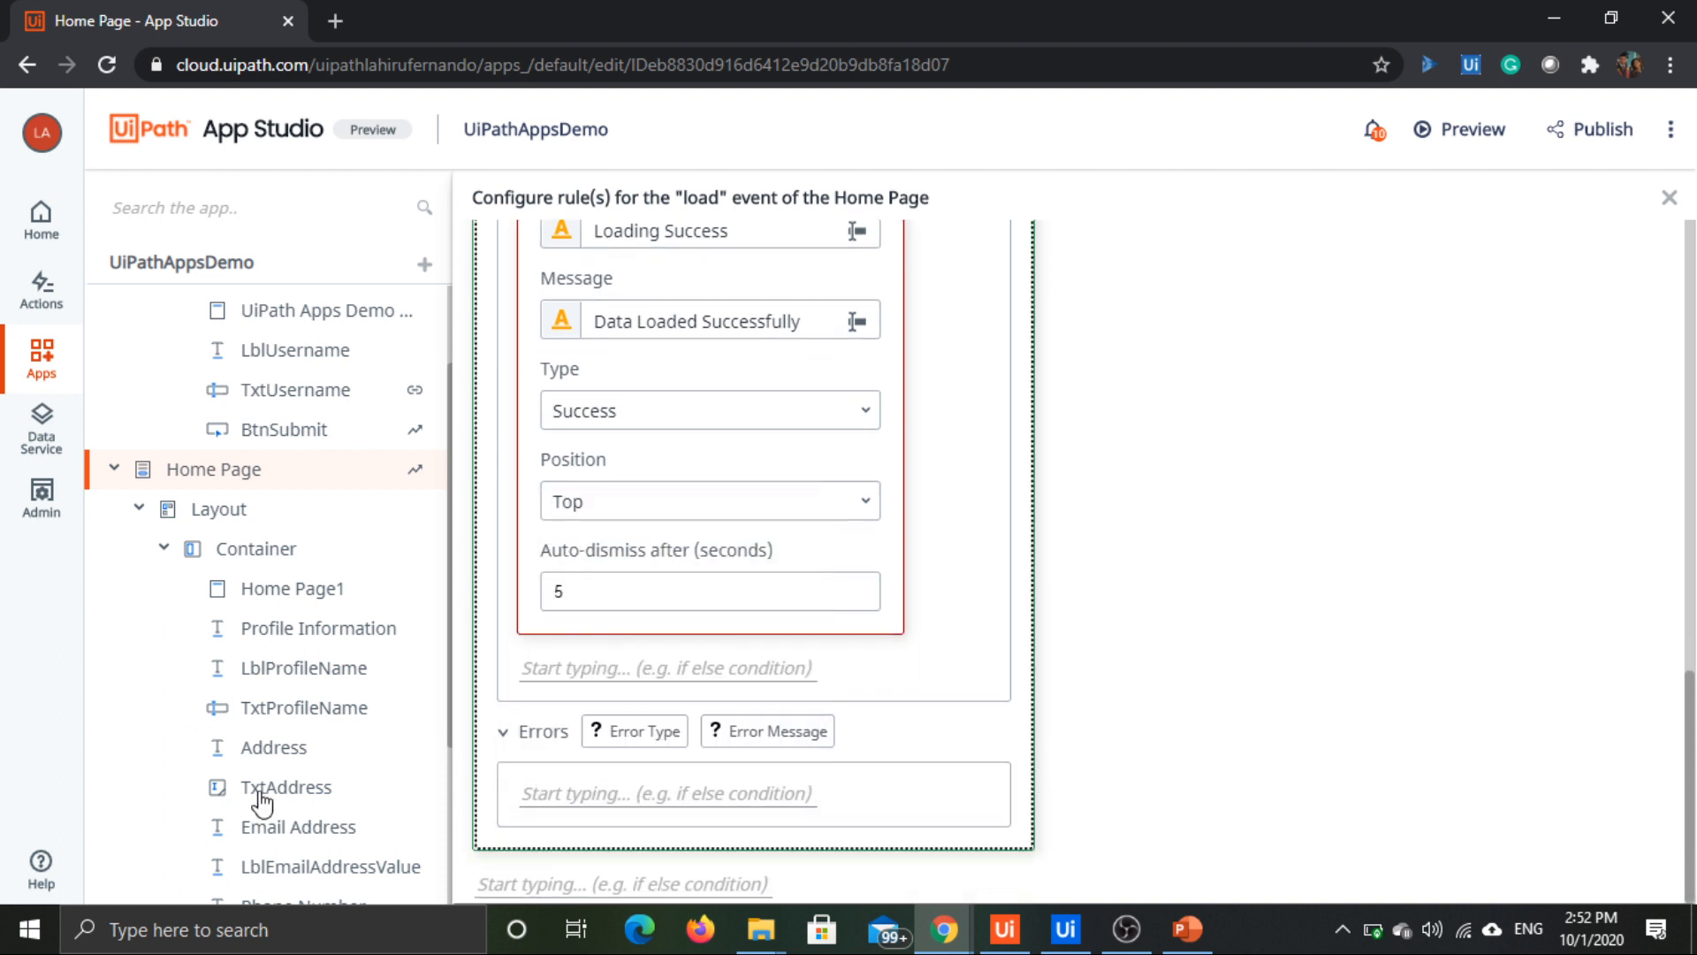
left_click(502, 731)
scroll(867, 676, "up", 10)
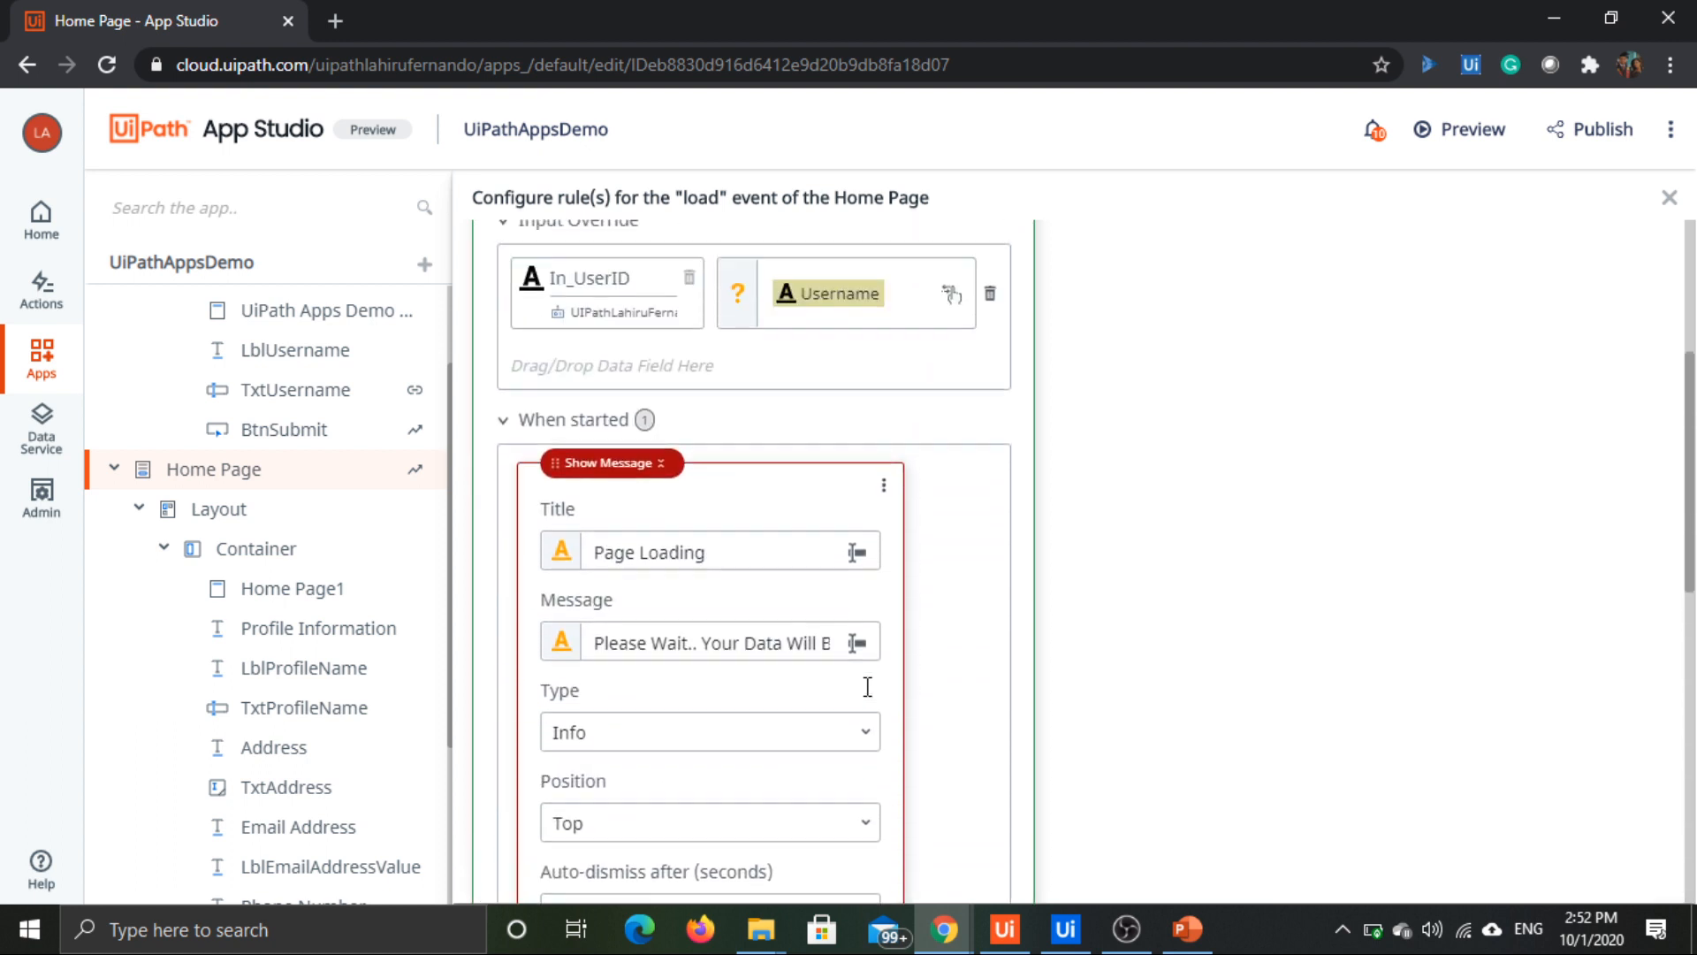
scroll(867, 687, "up", 3)
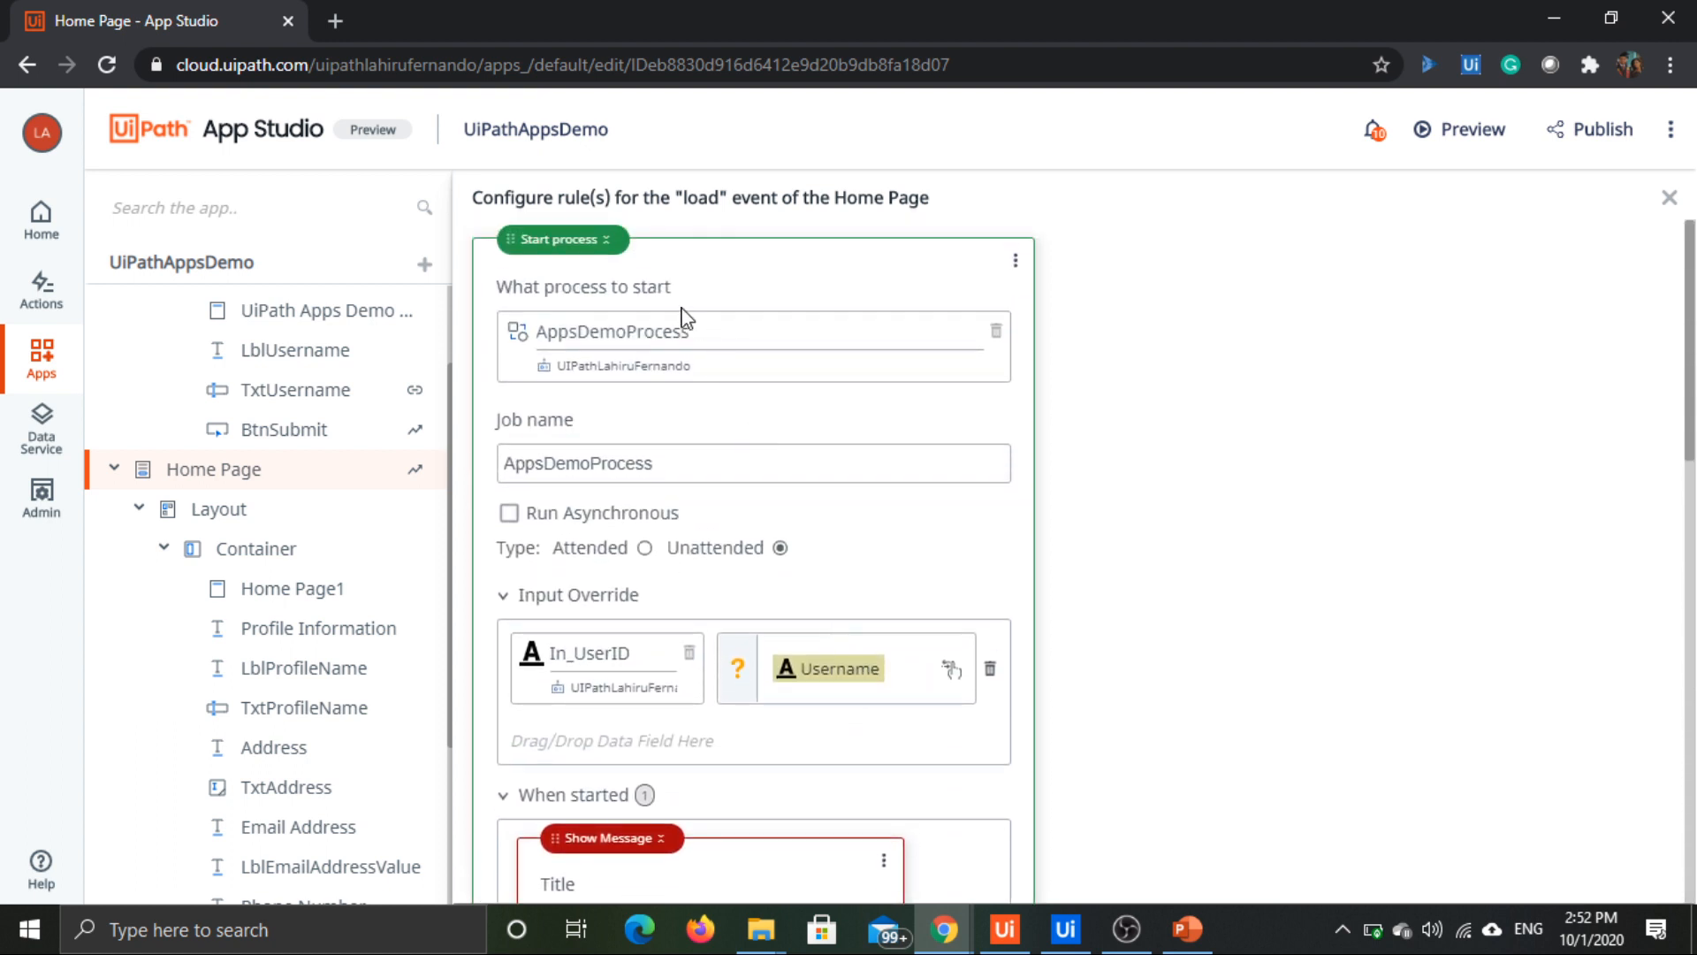
scroll(621, 333, "down", 8)
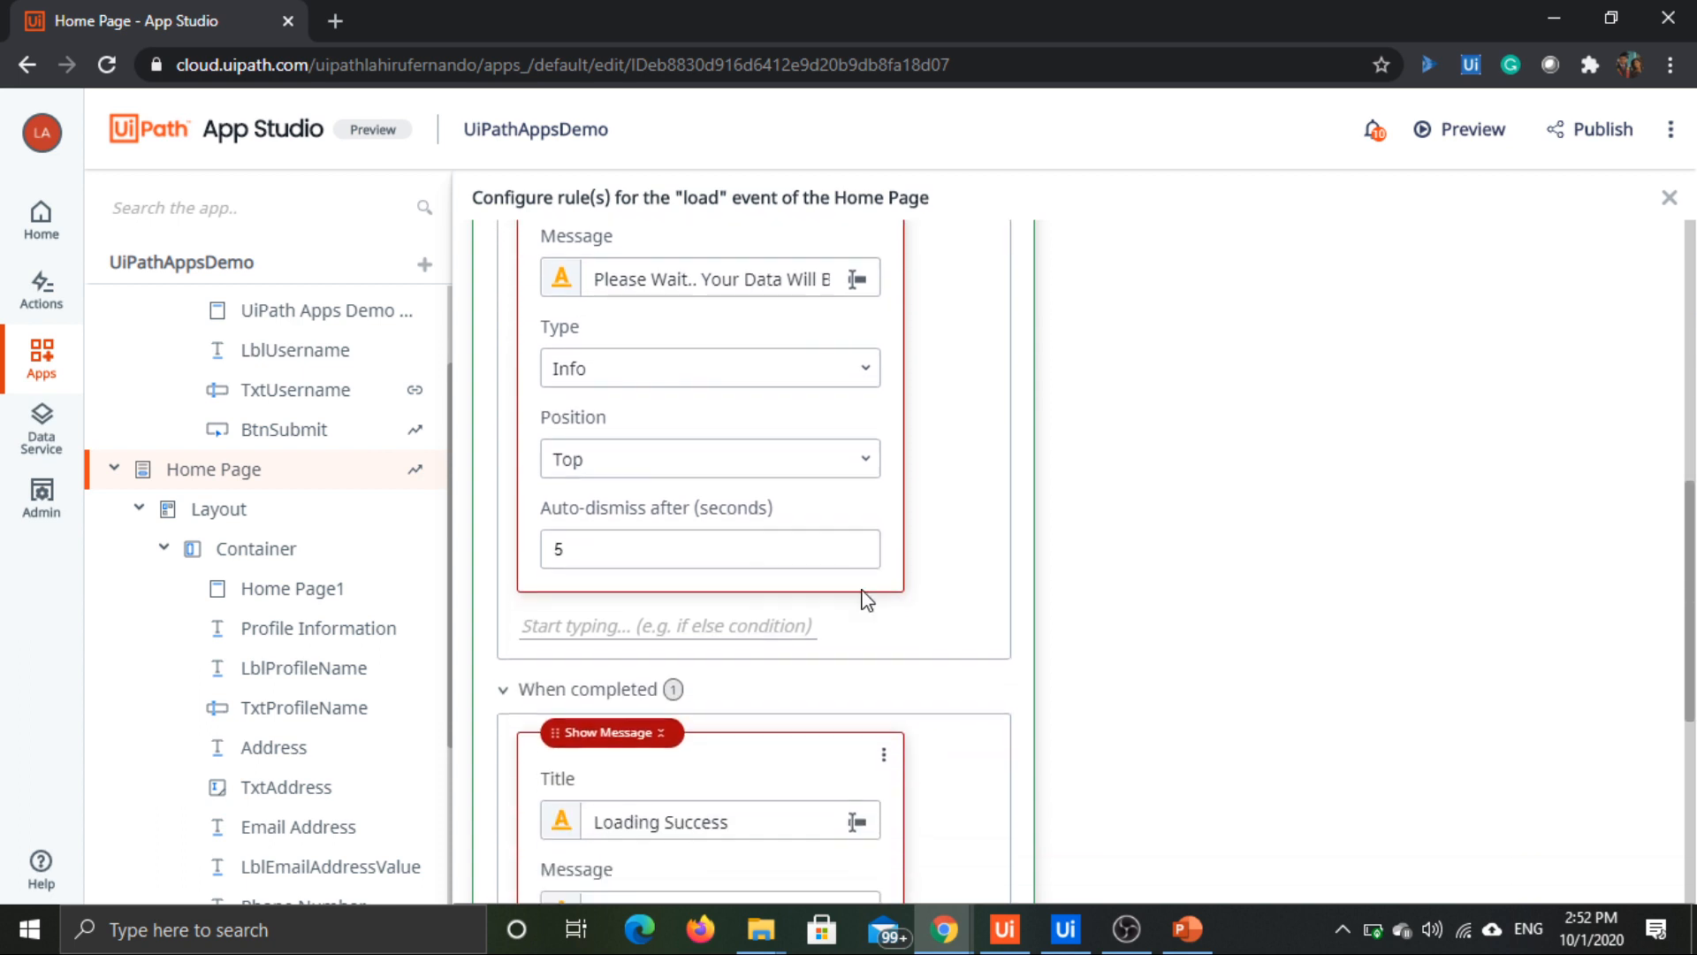
scroll(916, 681, "down", 3)
scroll(917, 682, "up", 11)
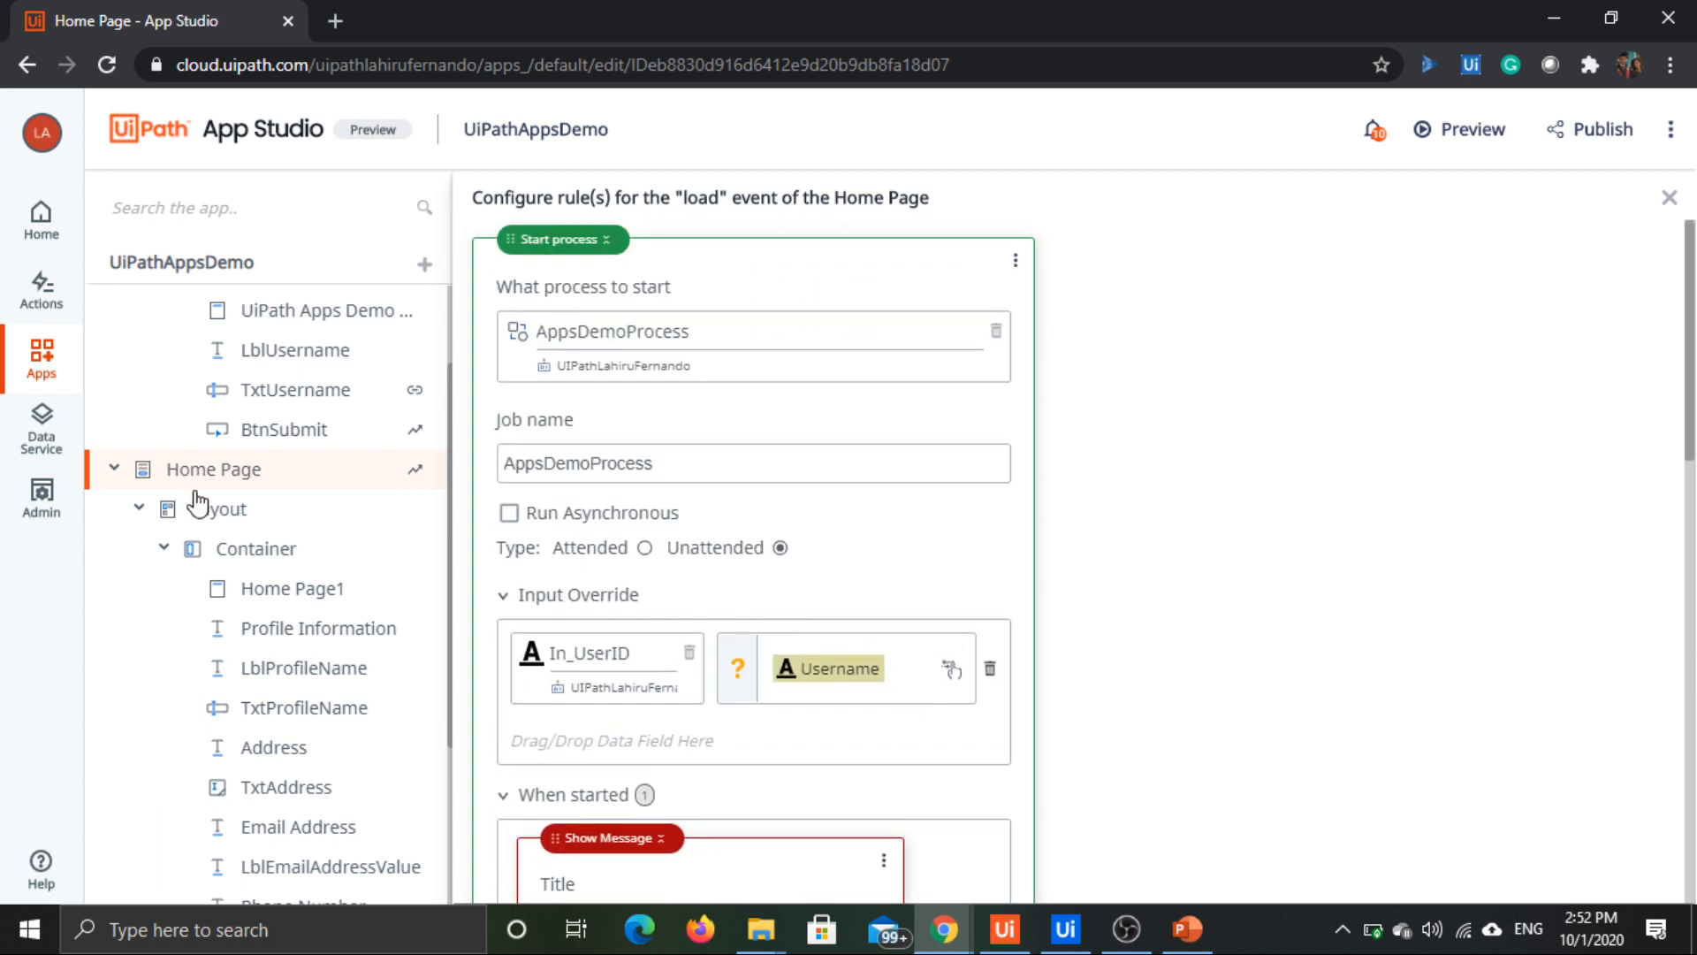
Step: Bind the value of the Home Page's TxtProfileName textbox to the AppsDemoProcess output Out_PersonName
left_click(263, 482)
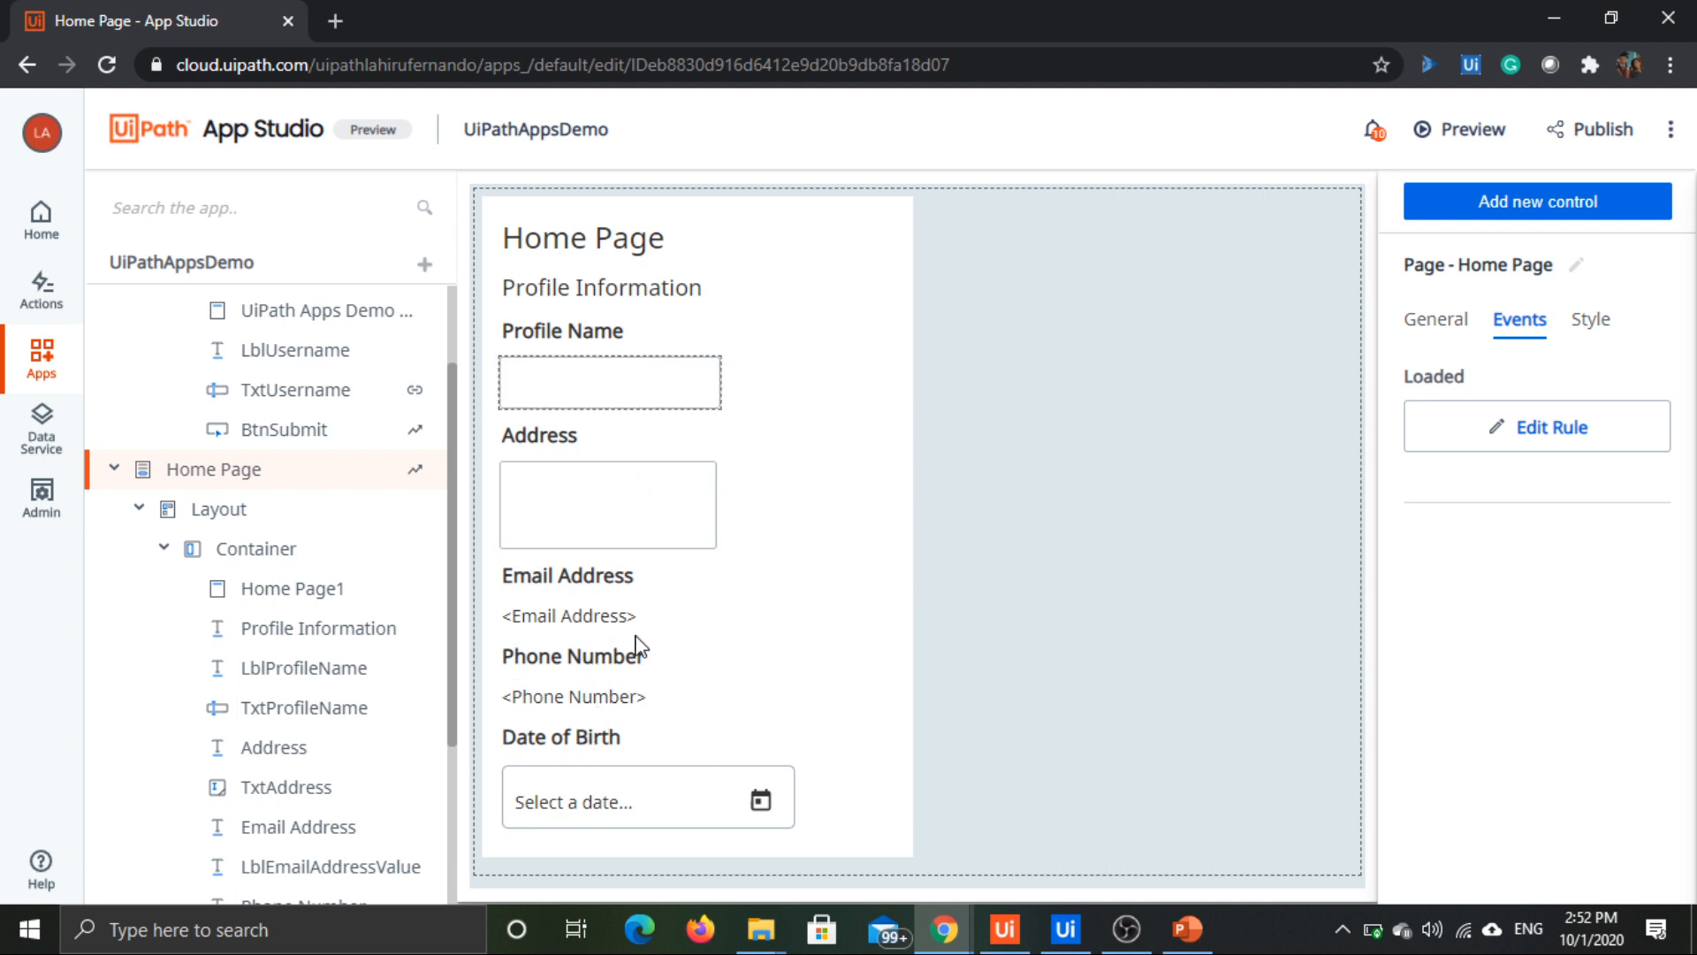
left_click(681, 381)
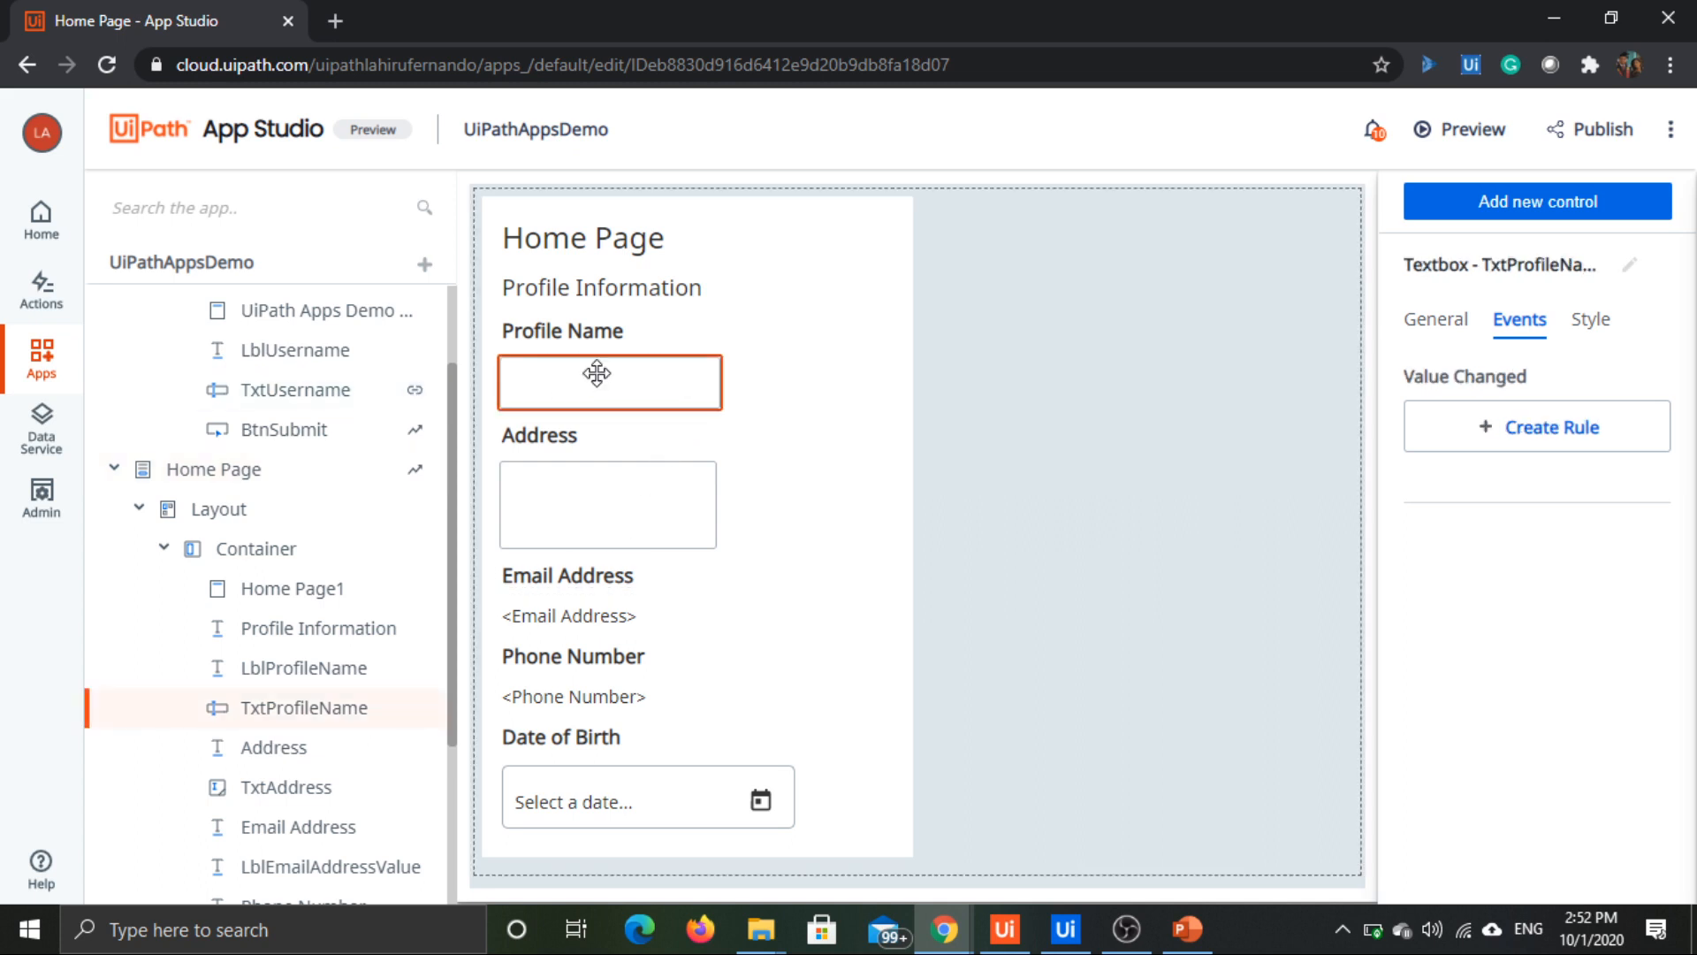
left_click(1425, 325)
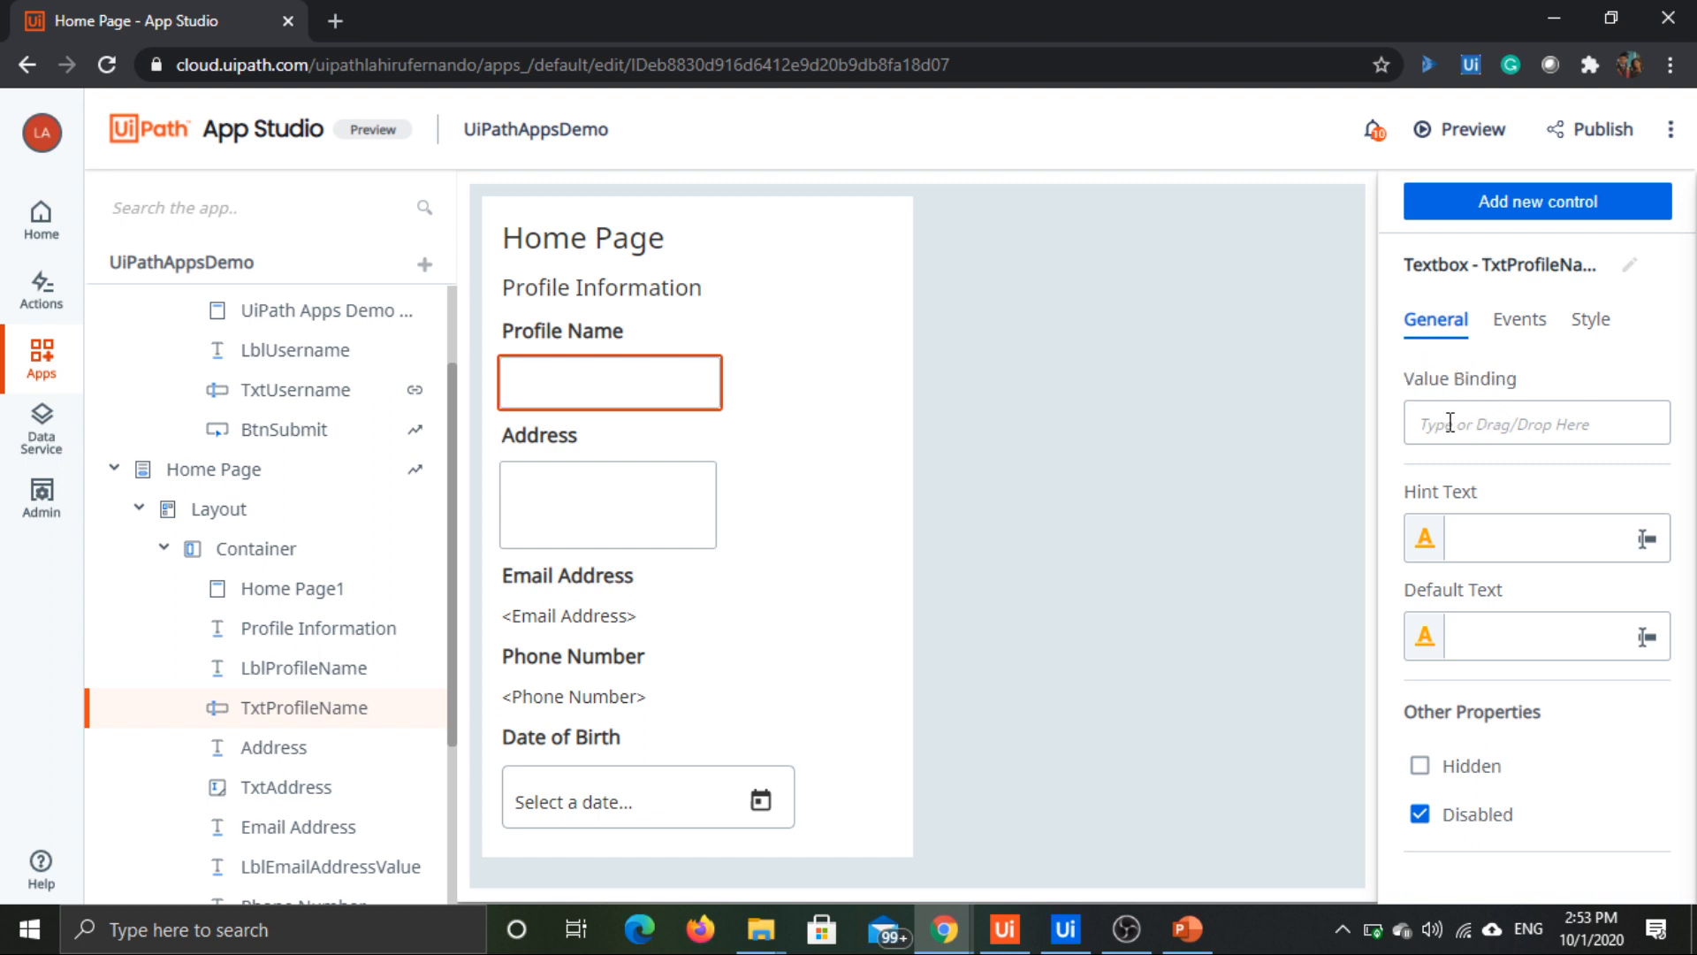
left_click(1450, 423)
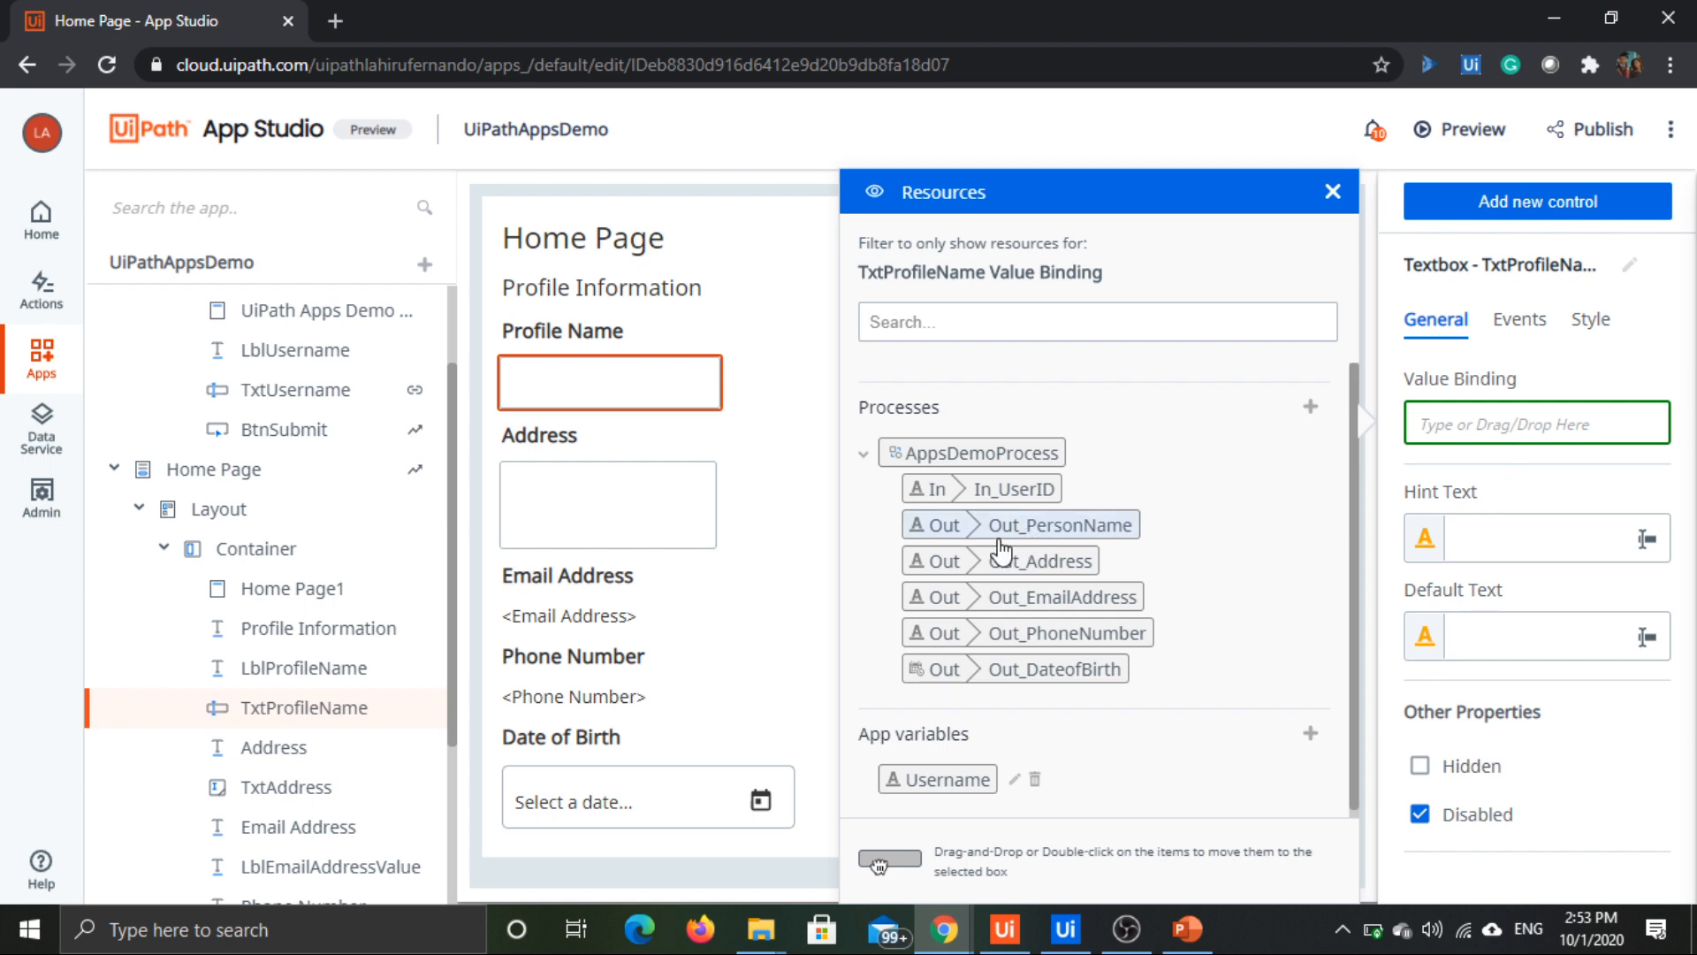
left_click_drag(988, 537, 1450, 420)
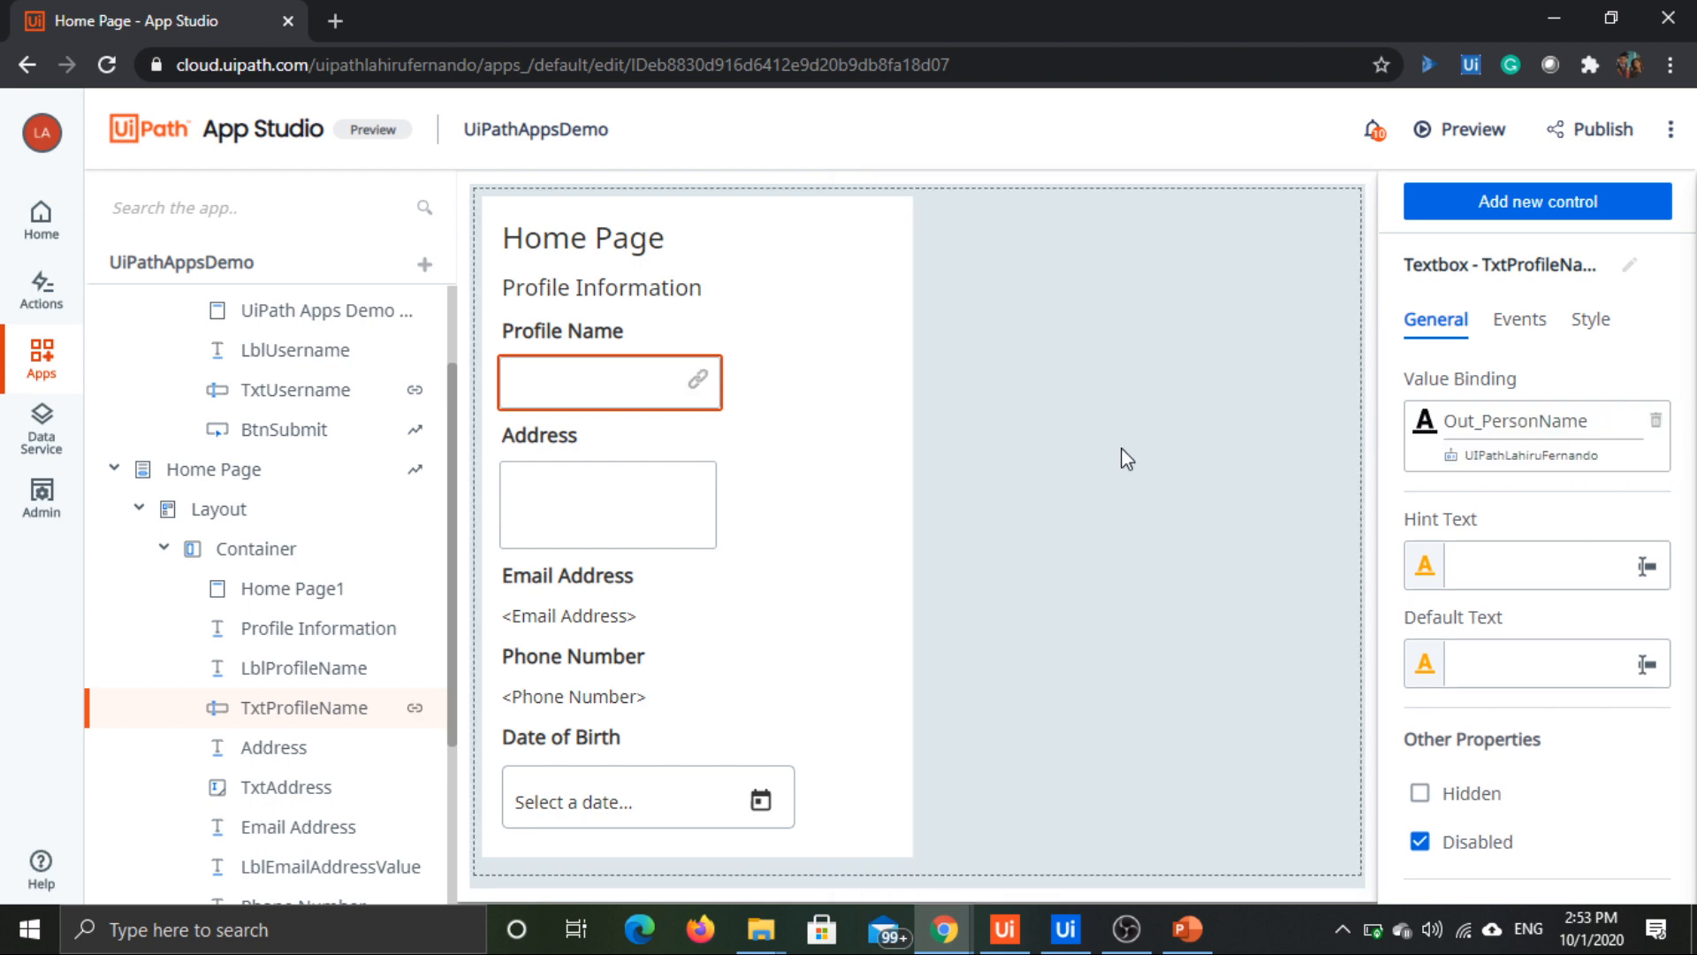
Step: Bind the value of the TxtAddress text area to the process output Out_Address
left_click(699, 520)
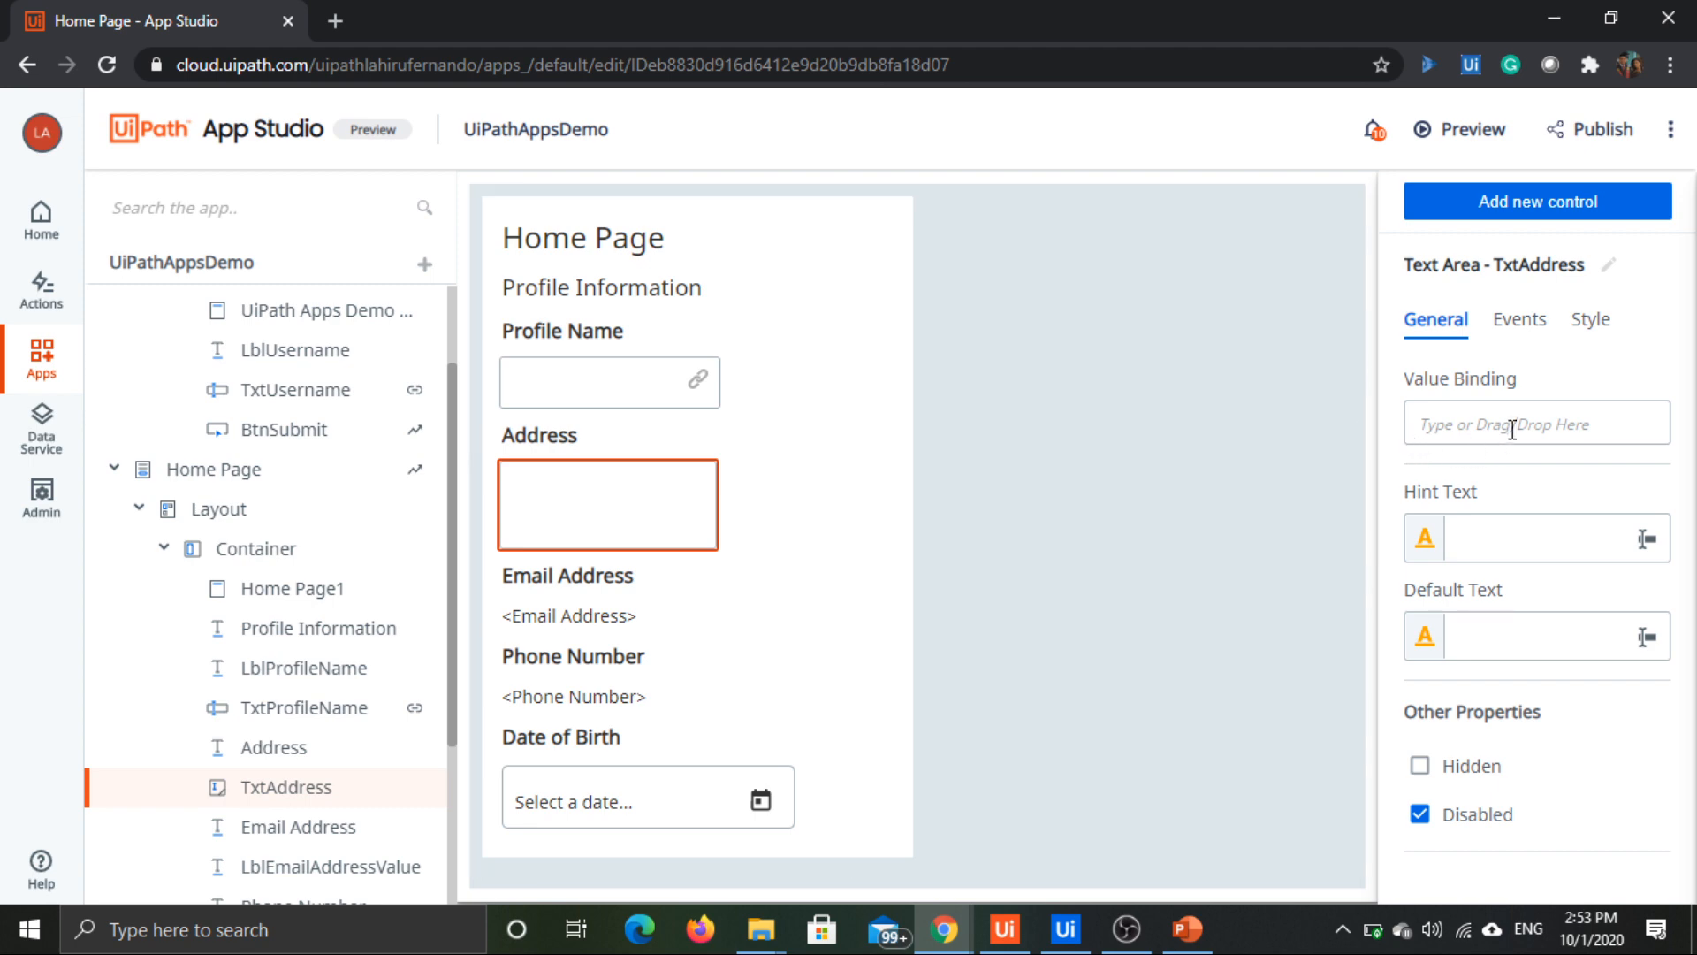
left_click(1515, 427)
left_click_drag(1061, 563, 1471, 426)
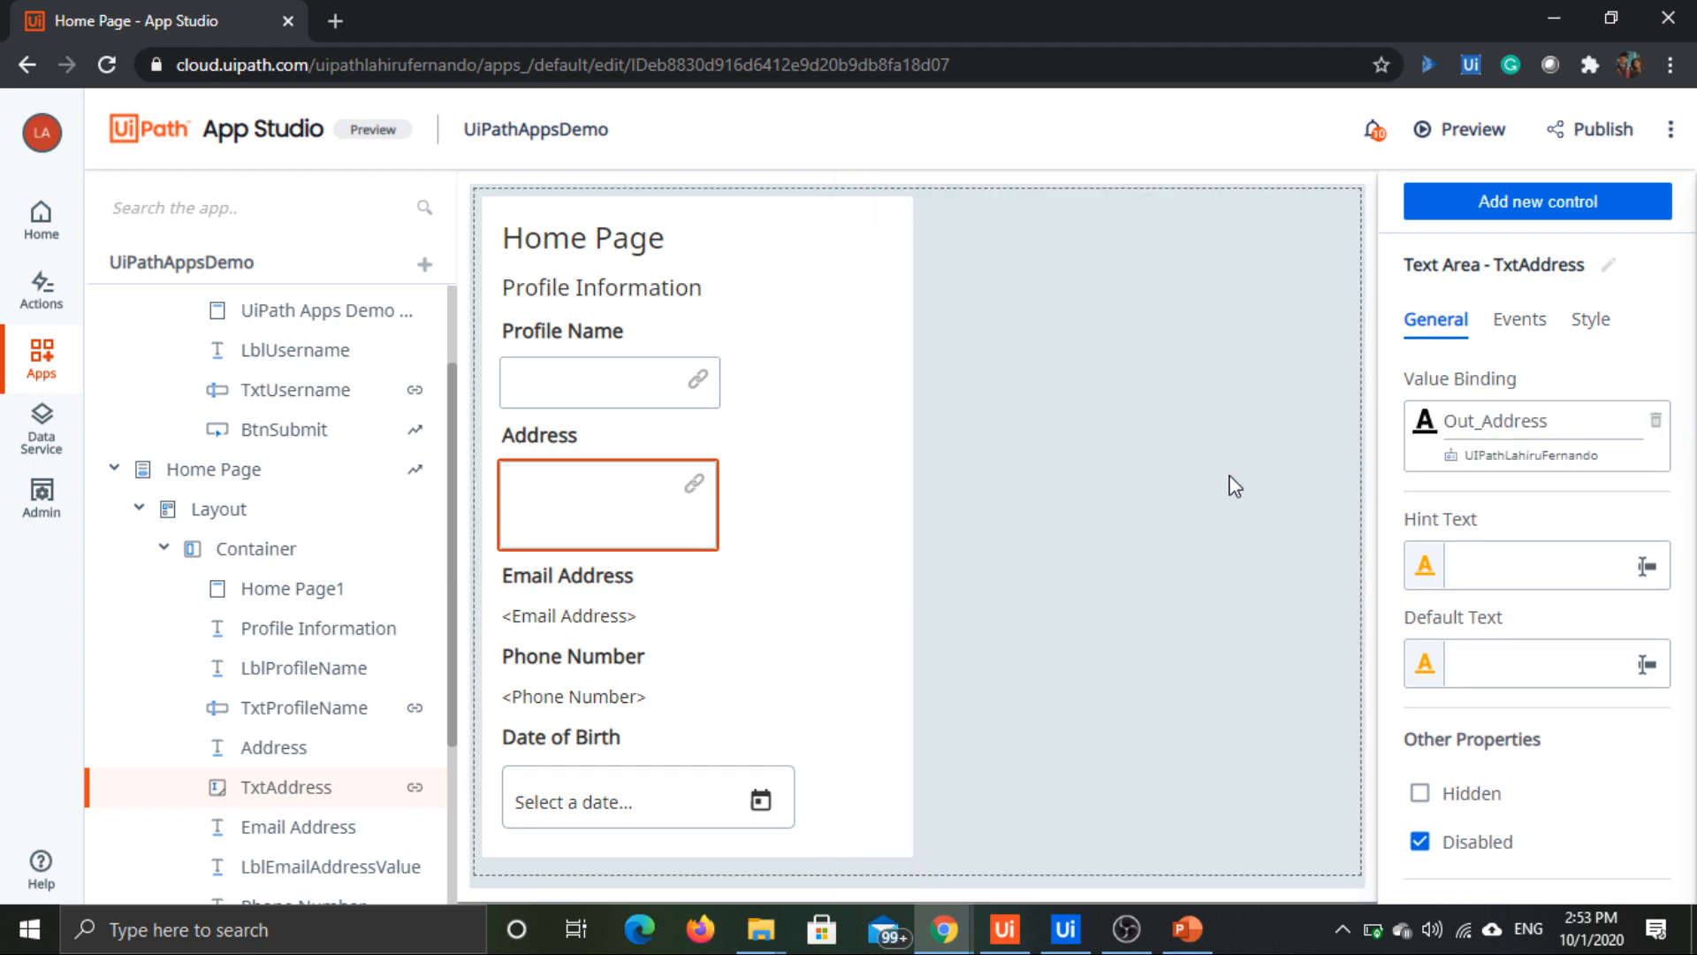
Step: Bind the email address value label to Out_EmailAddress and the phone number value label to Out_PhoneNumber
left_click(564, 616)
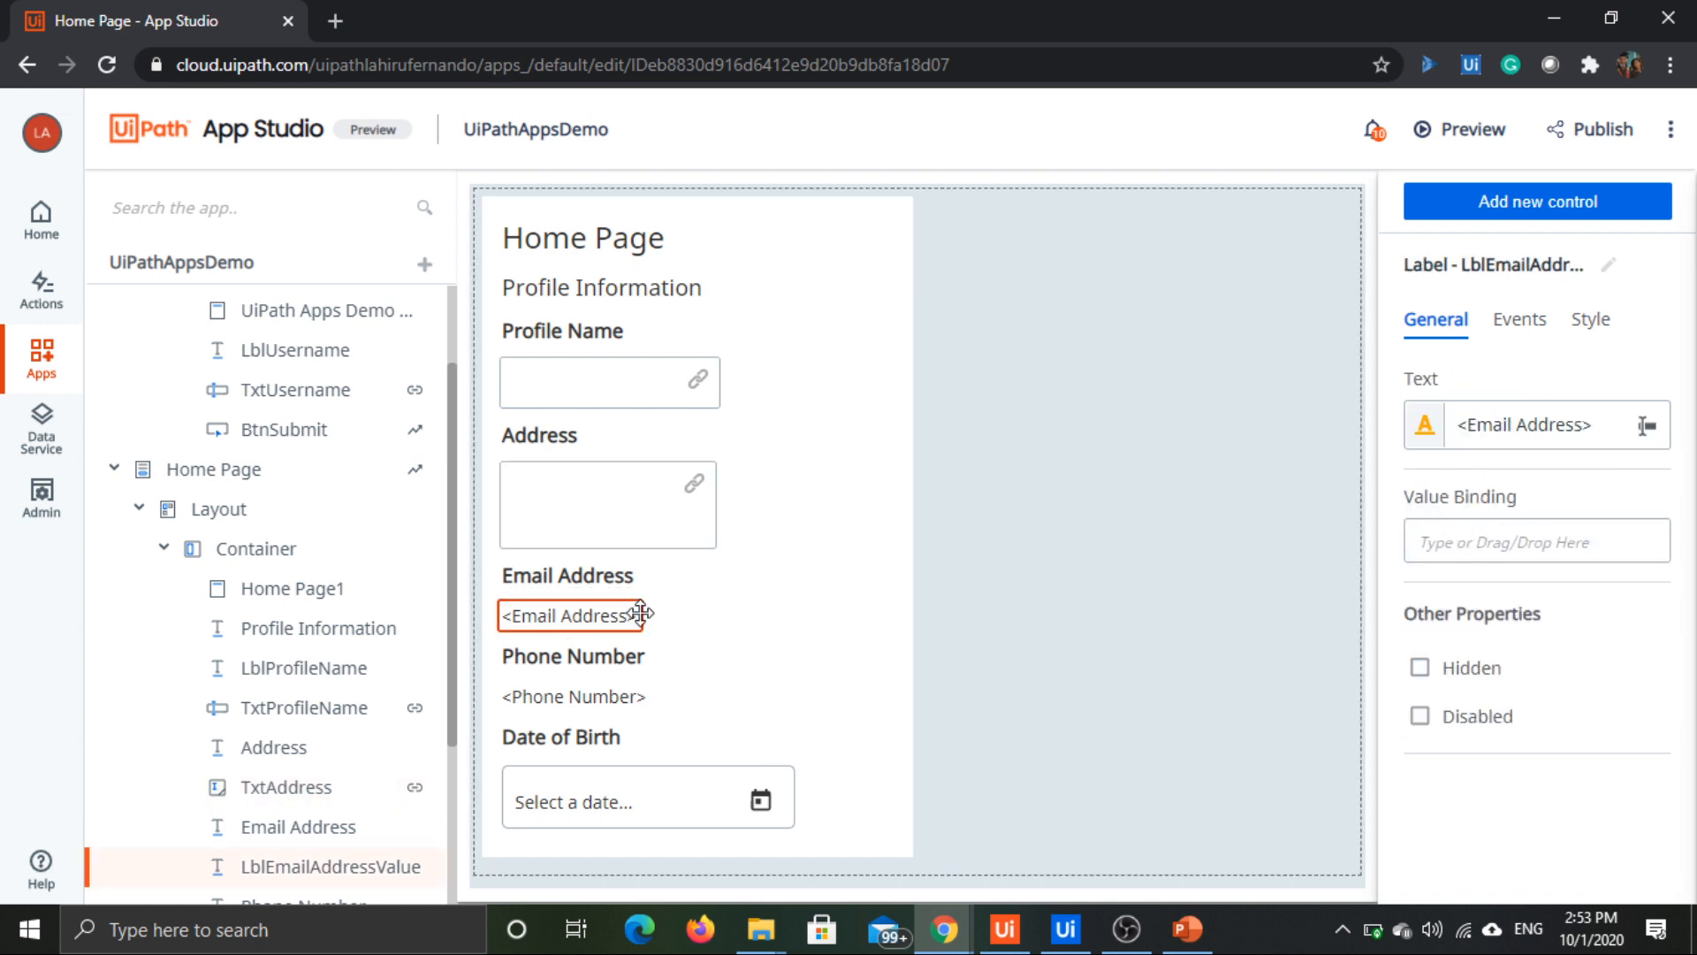
left_click(1452, 537)
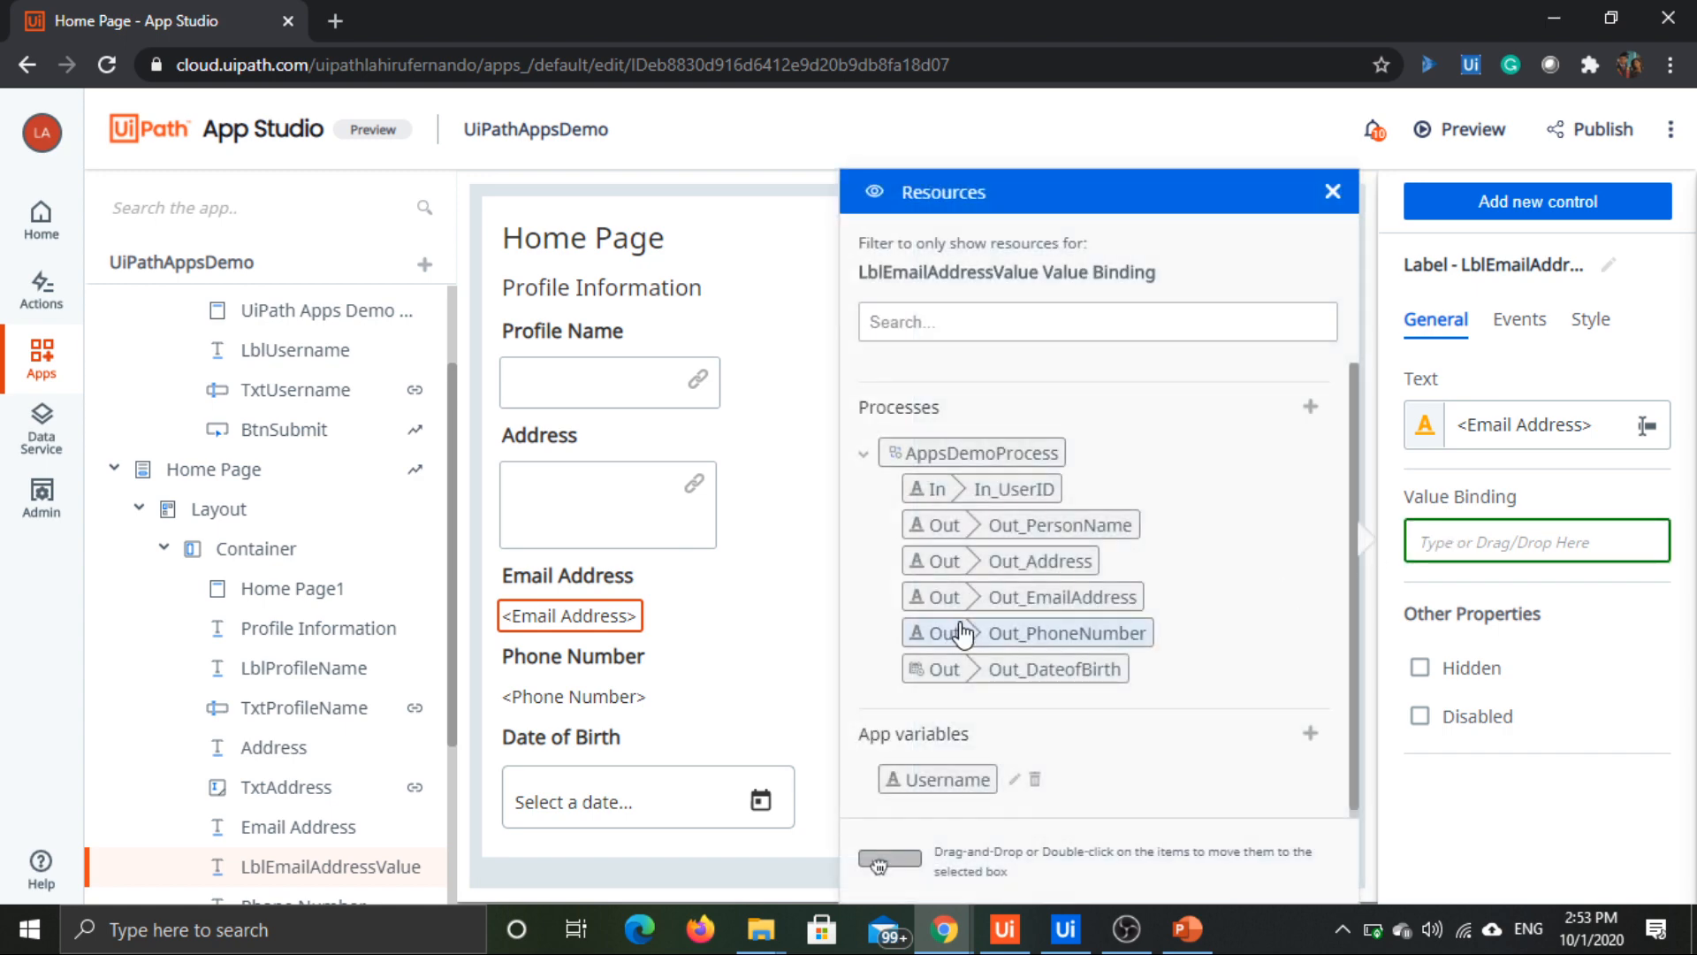
double_click(1095, 606)
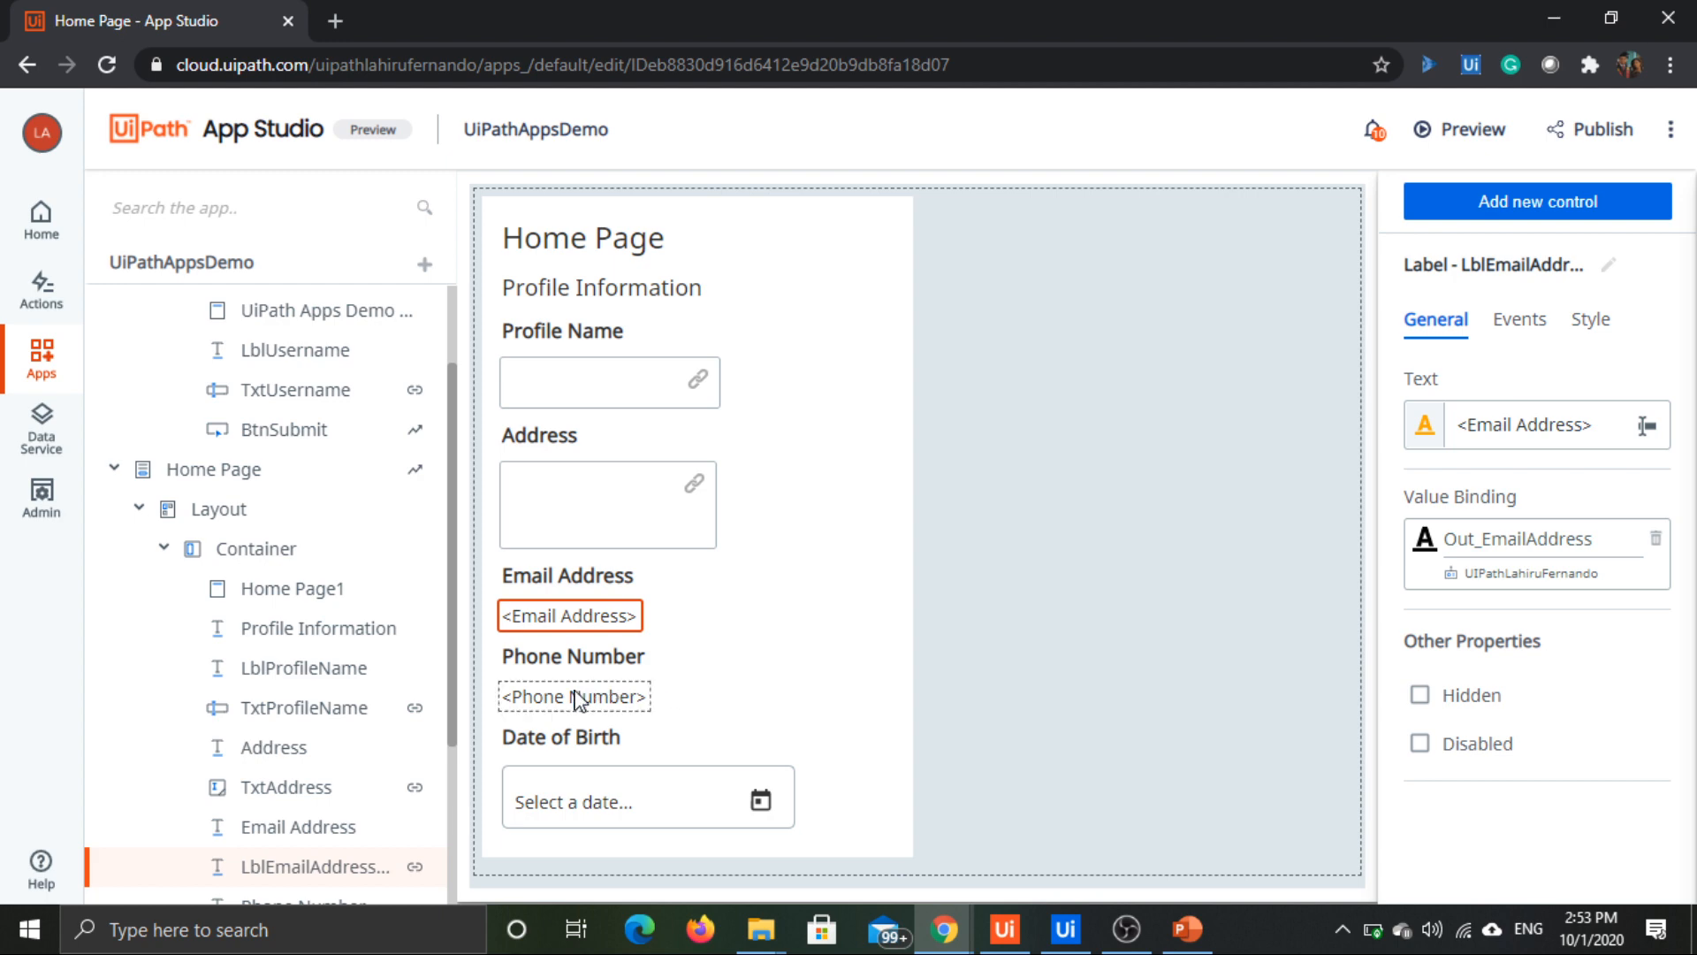
left_click(616, 693)
left_click(1436, 537)
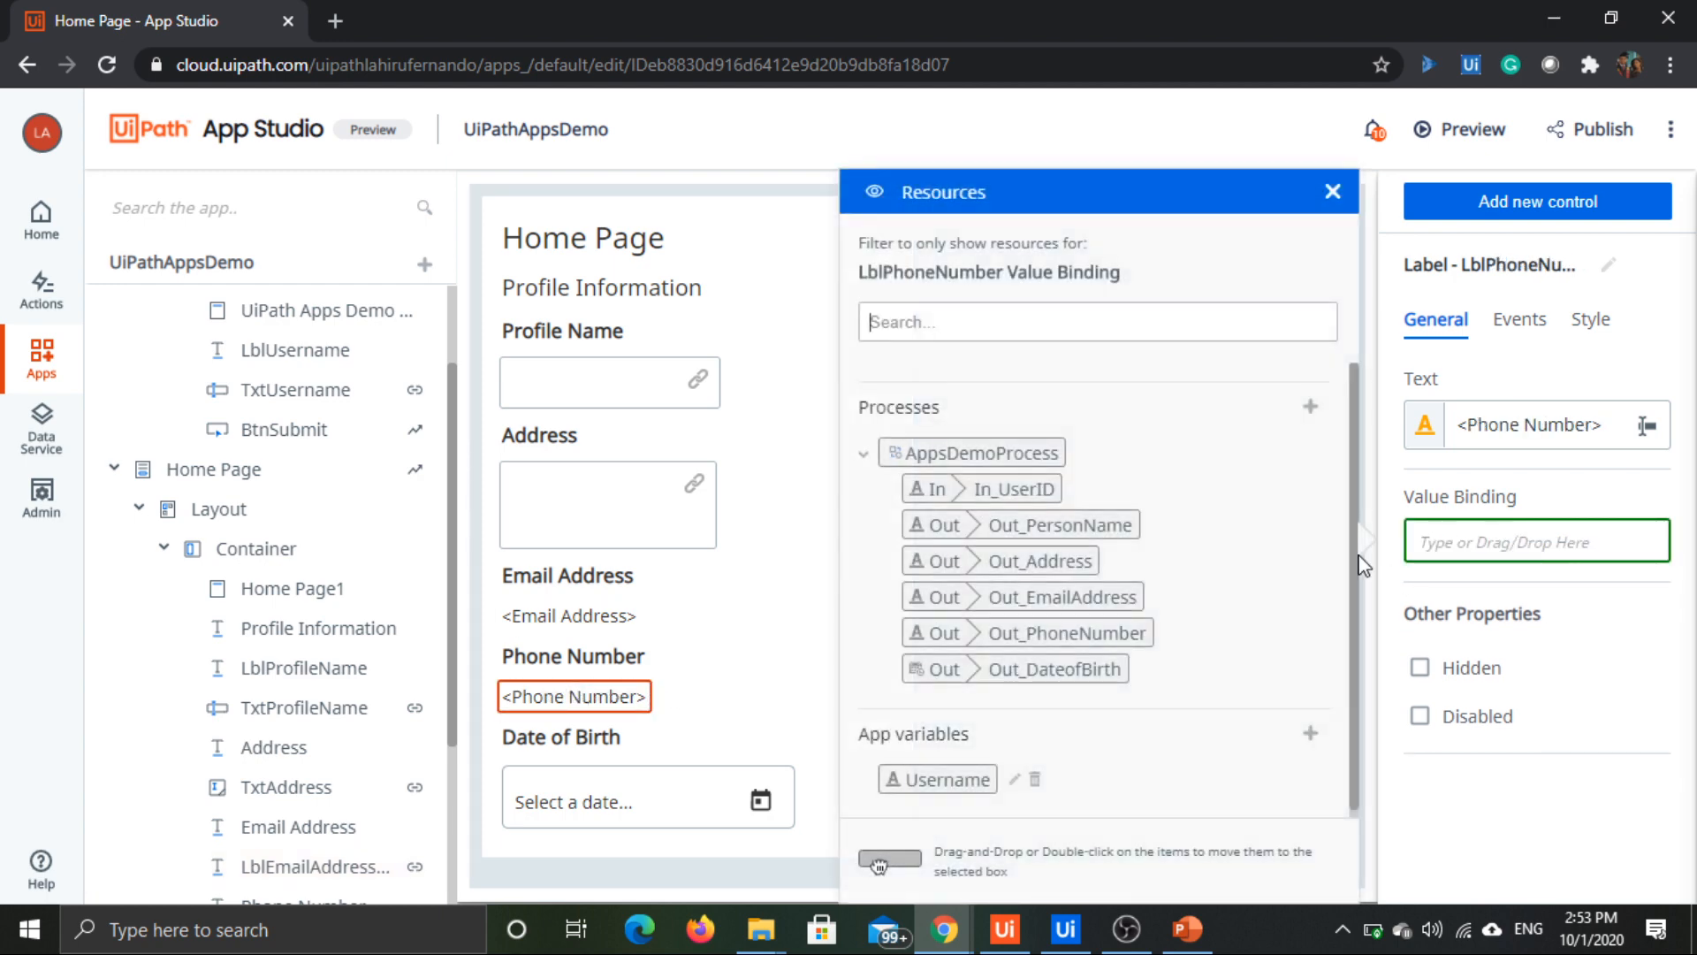
double_click(1072, 636)
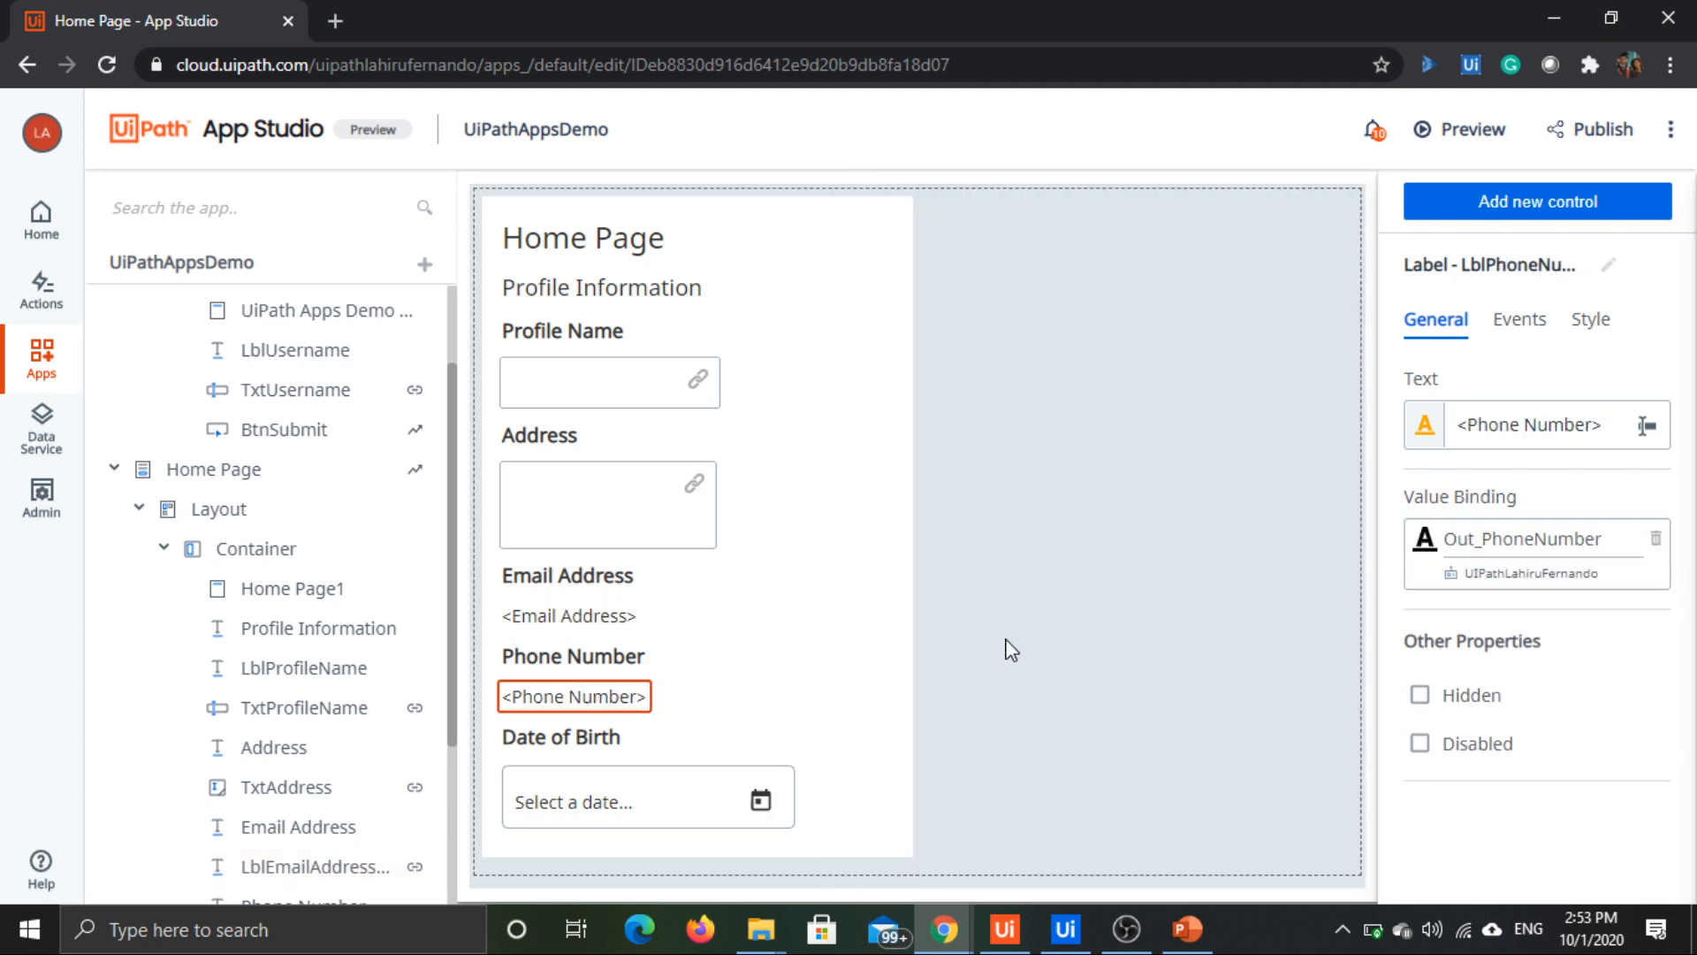
Step: Bind the value of the Date of Birth date picker to the process output Out_DateofBirth
left_click(594, 800)
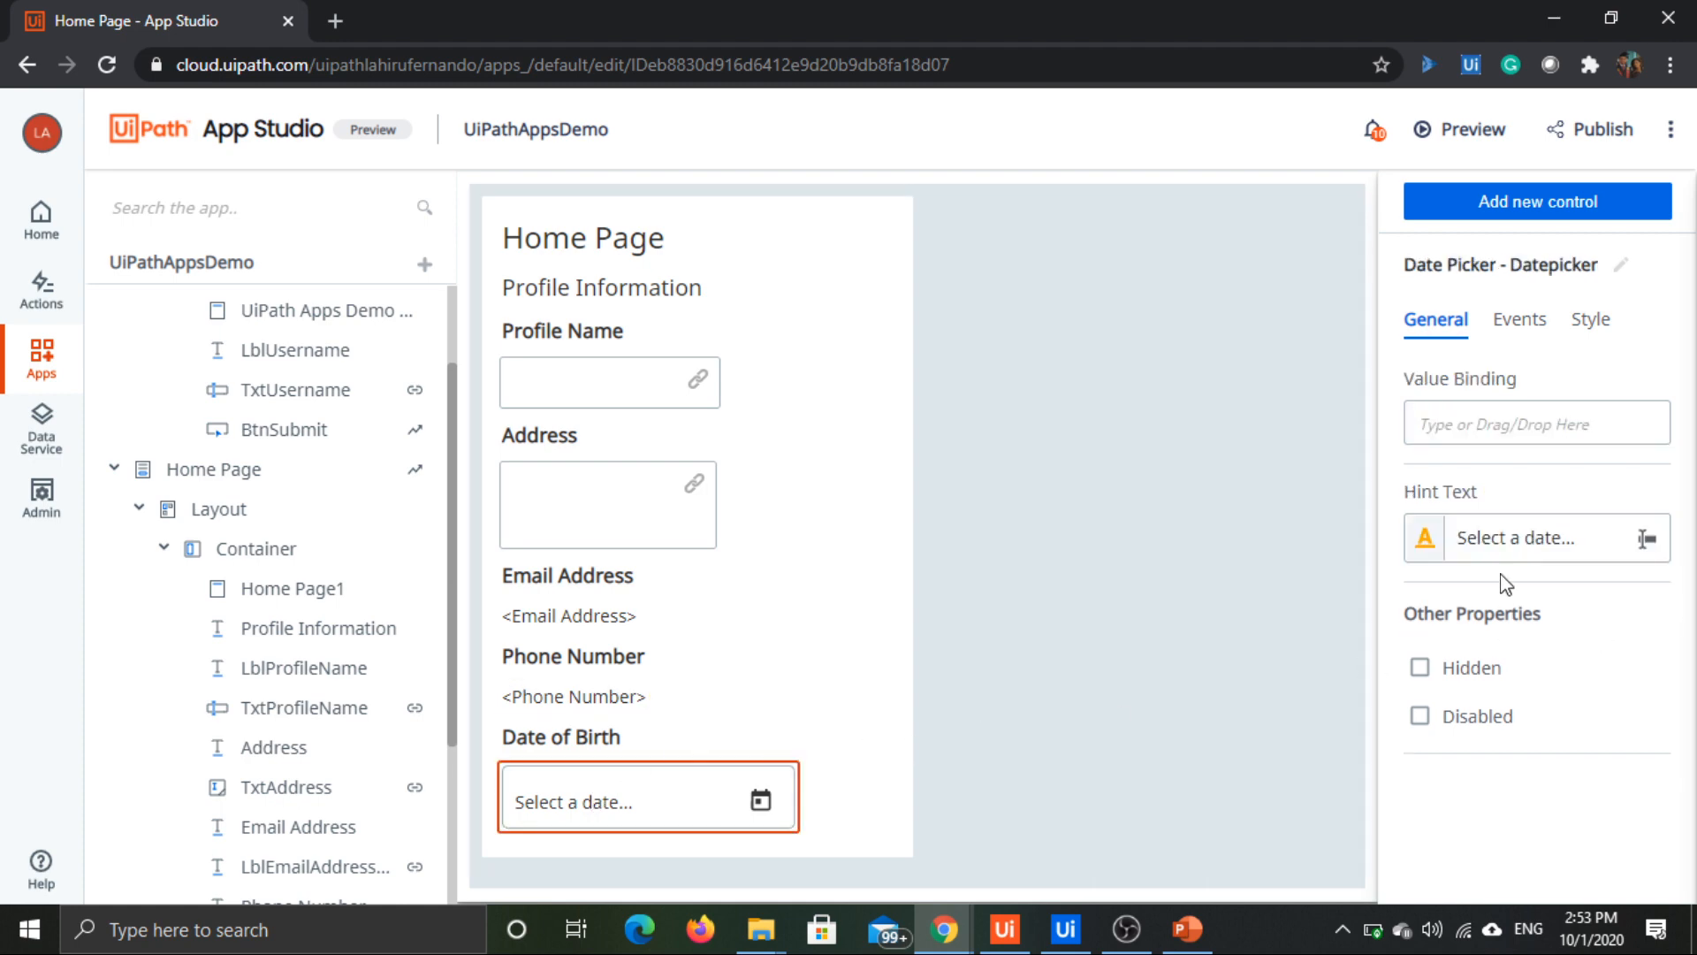
left_click(1561, 421)
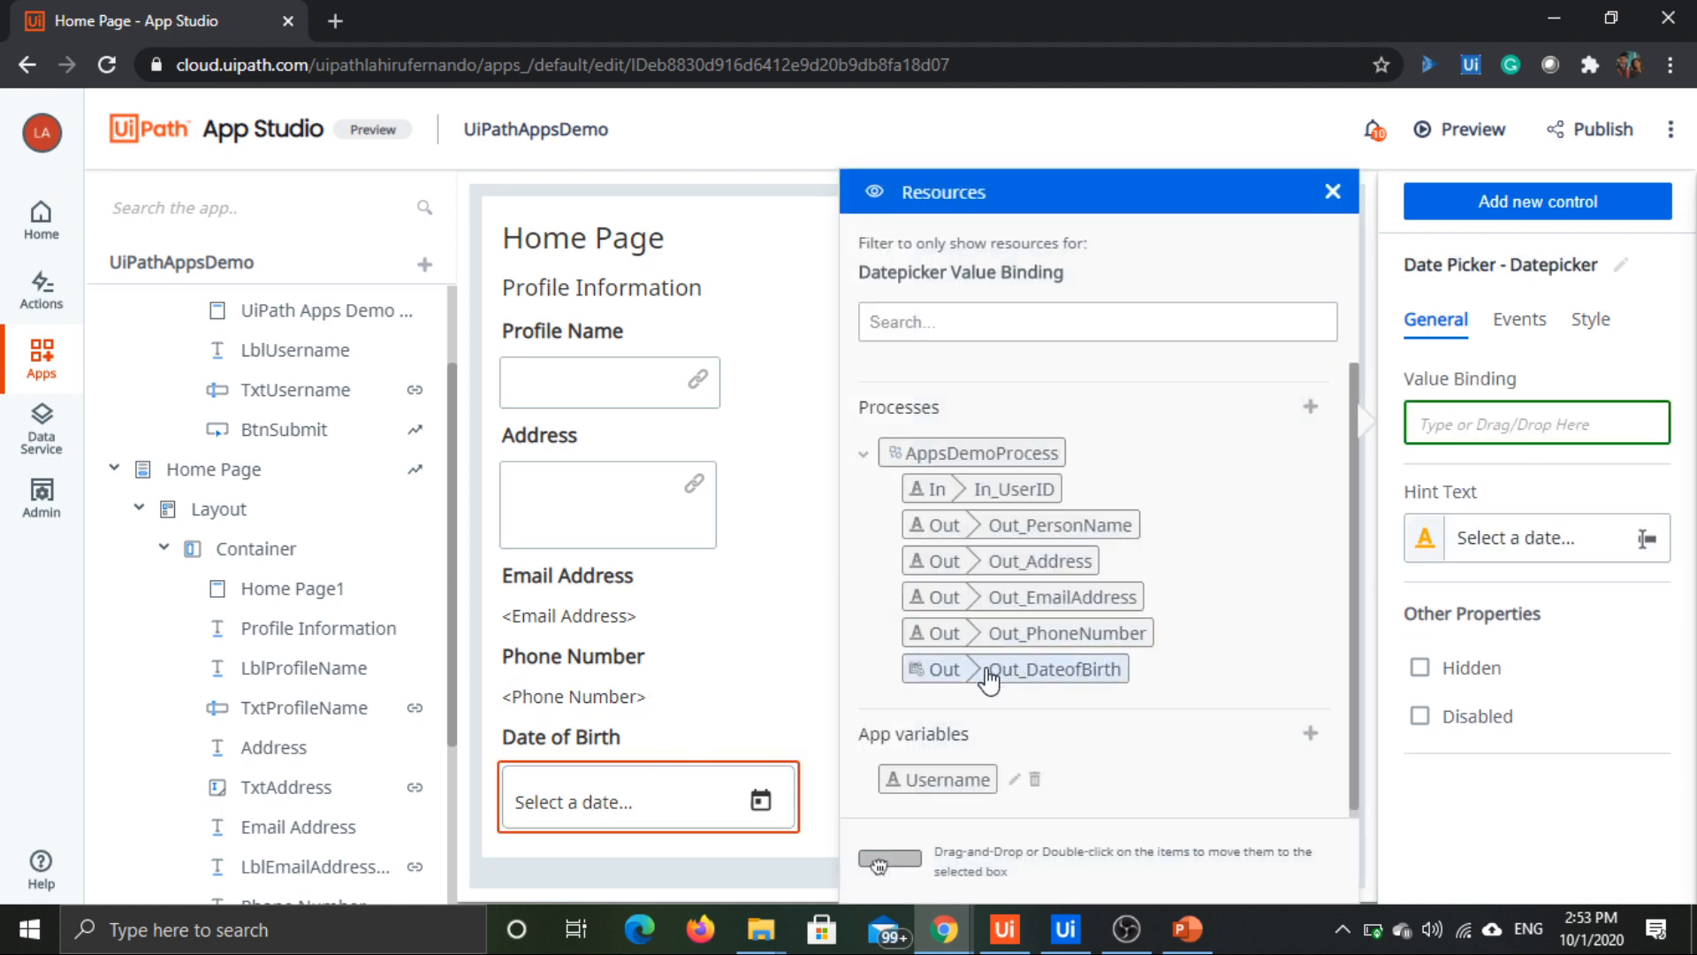
double_click(983, 672)
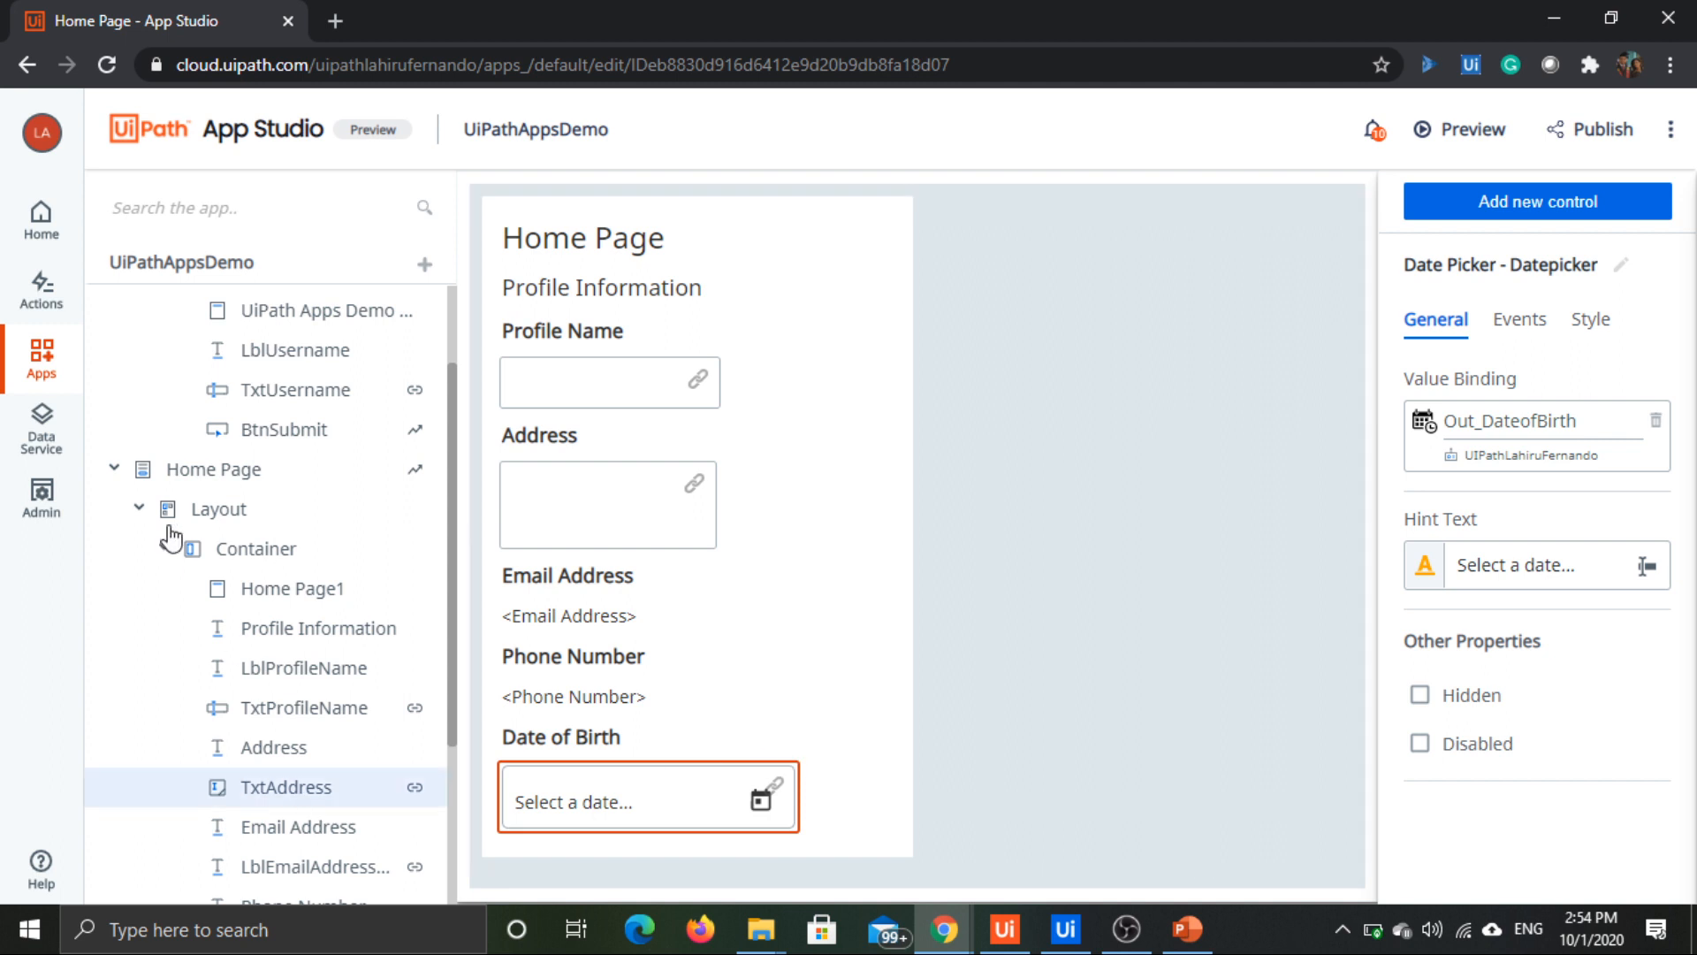
Step: Launch a preview of the UiPathAppsDemo app
scroll(227, 625, "down", 3)
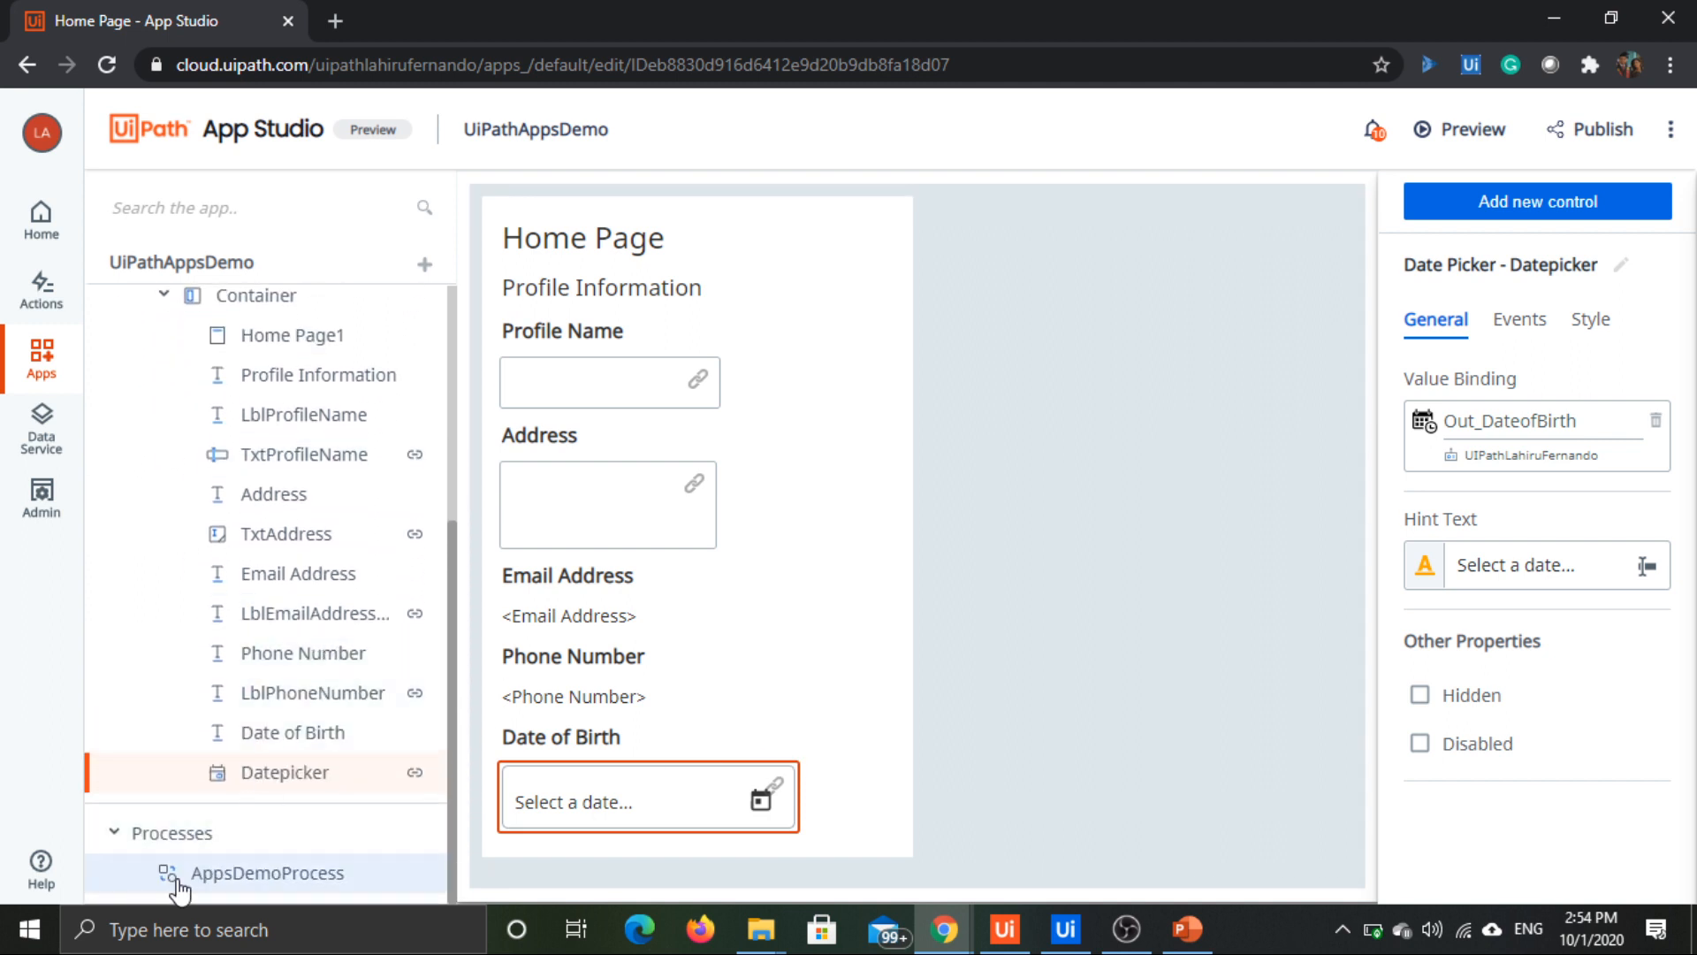
scroll(319, 849, "up", 5)
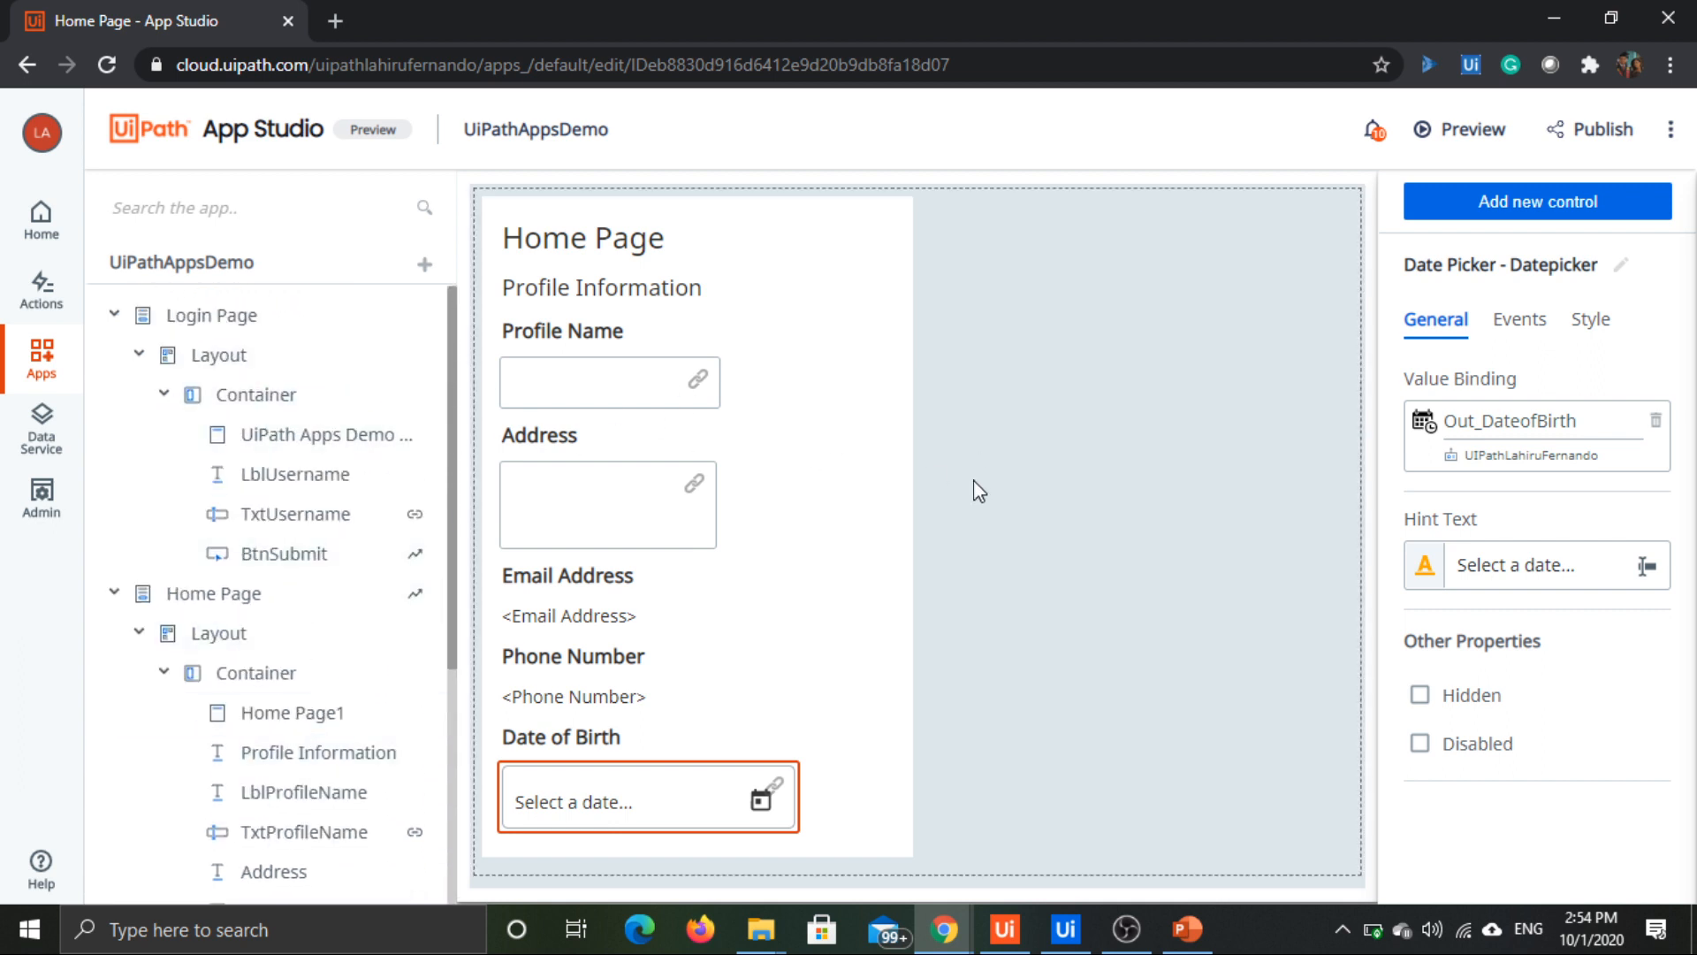
left_click(1470, 137)
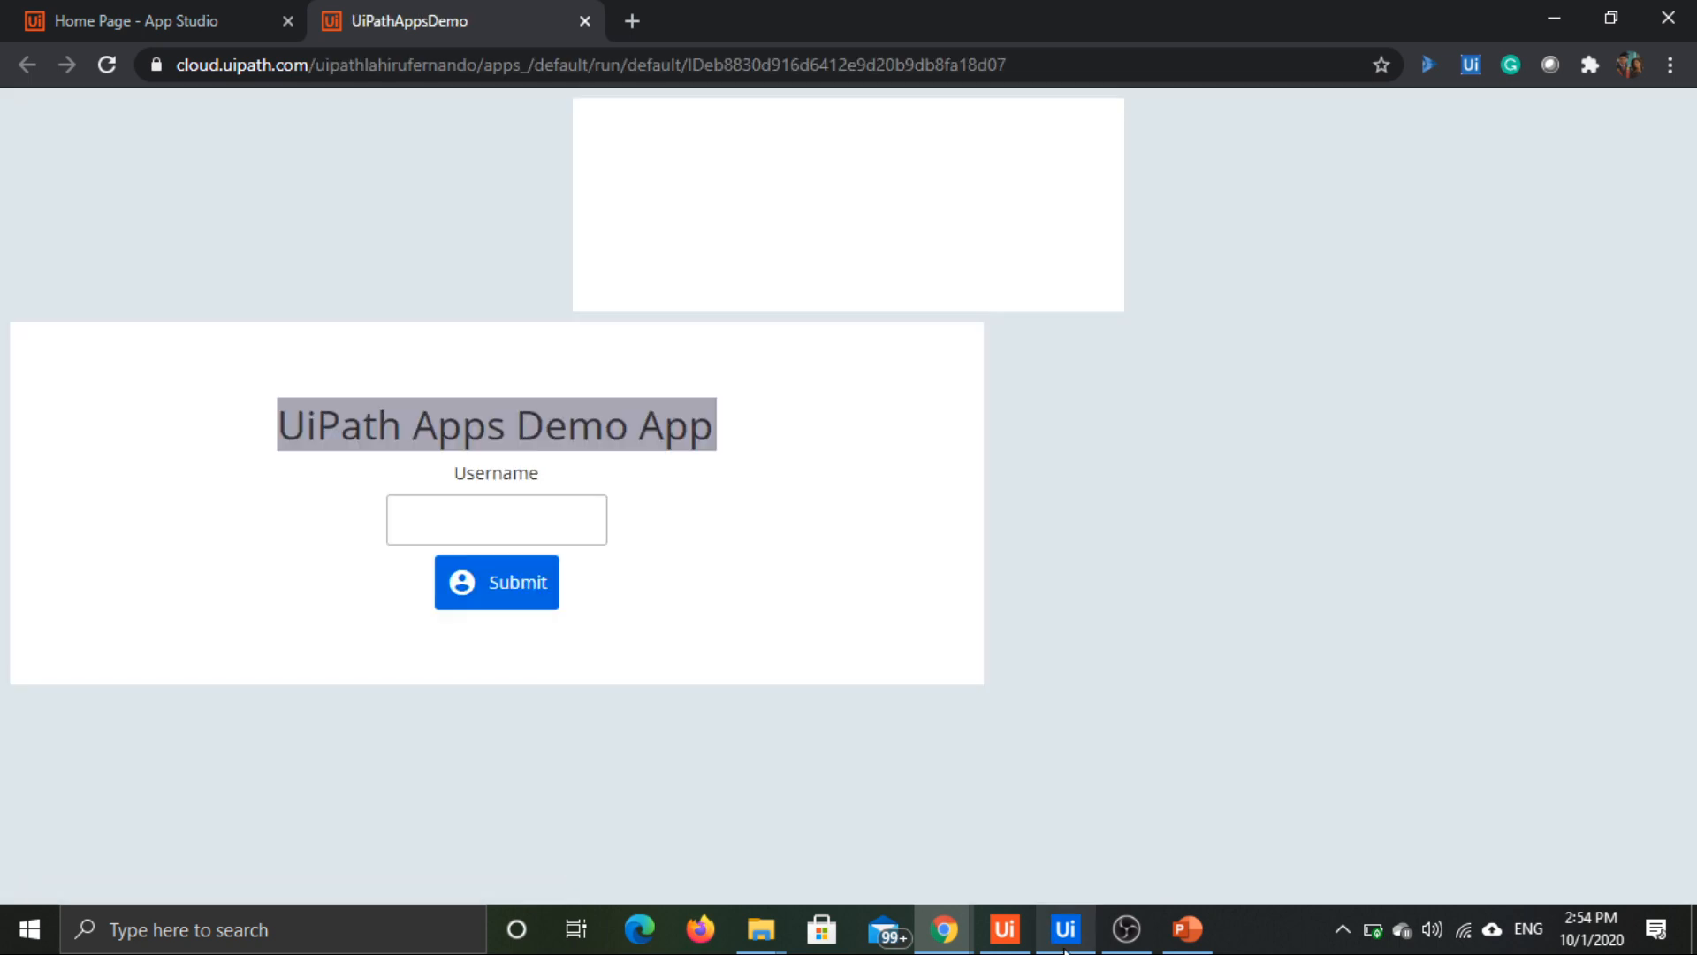
Step: Switch to UiPath Studio and examine the AppsDemoProcess workflow's user ID condition and the output assignments in both branches
left_click(1065, 944)
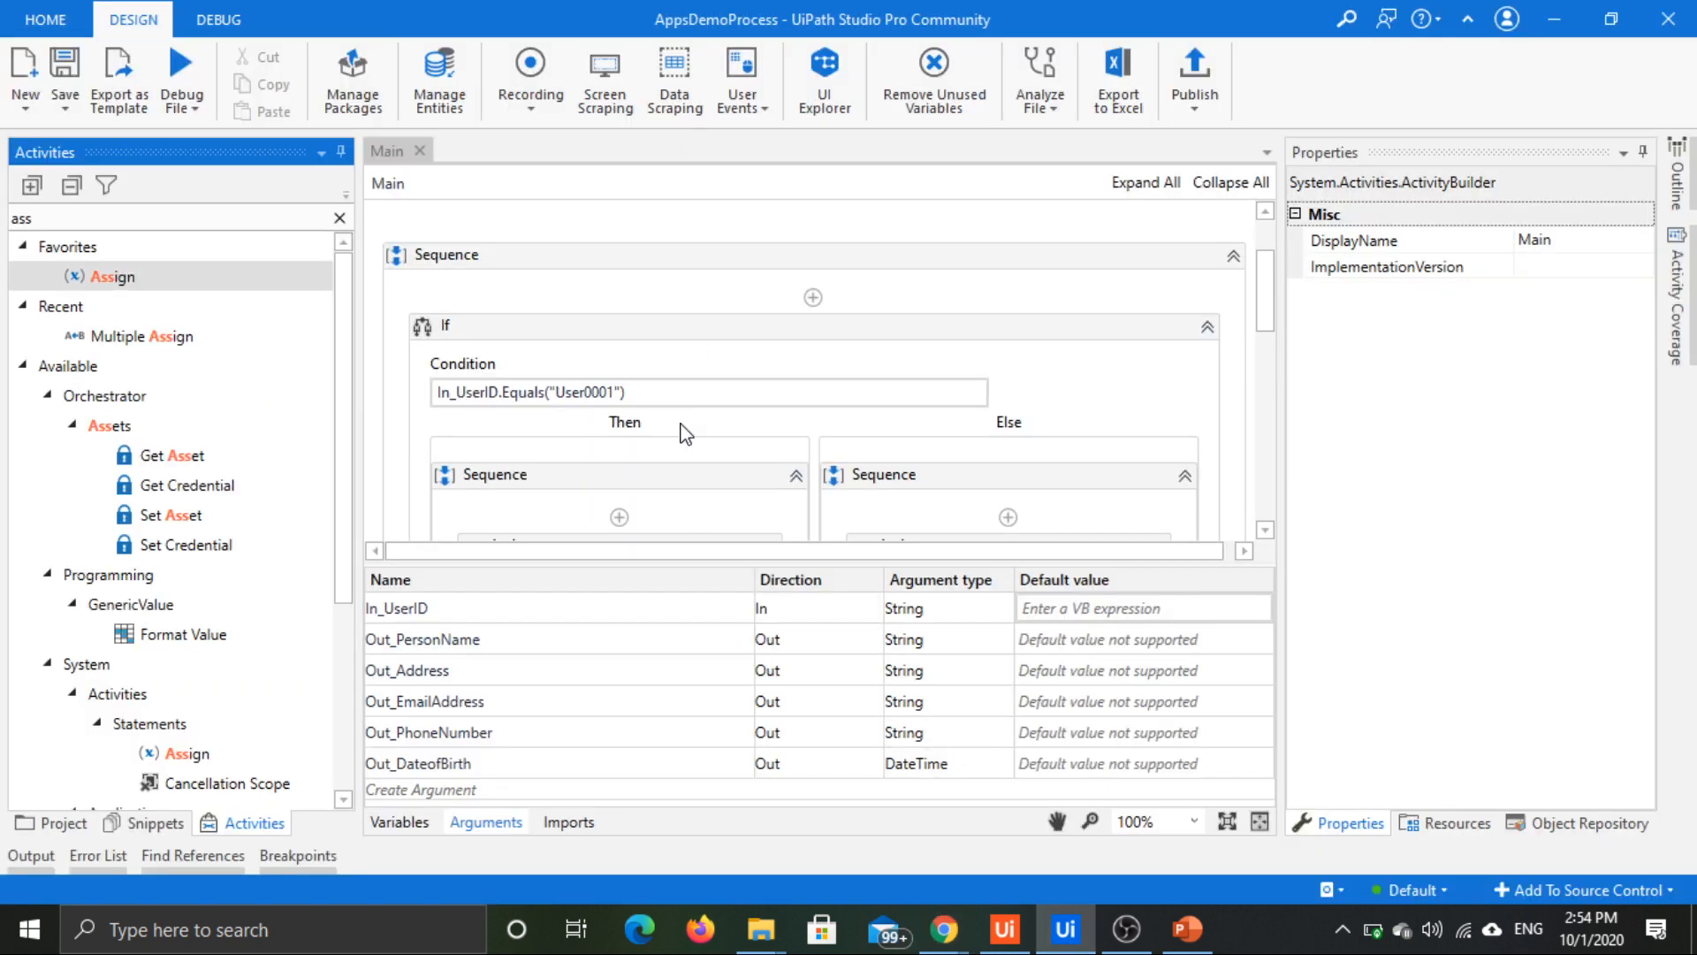
scroll(672, 432, "down", 1)
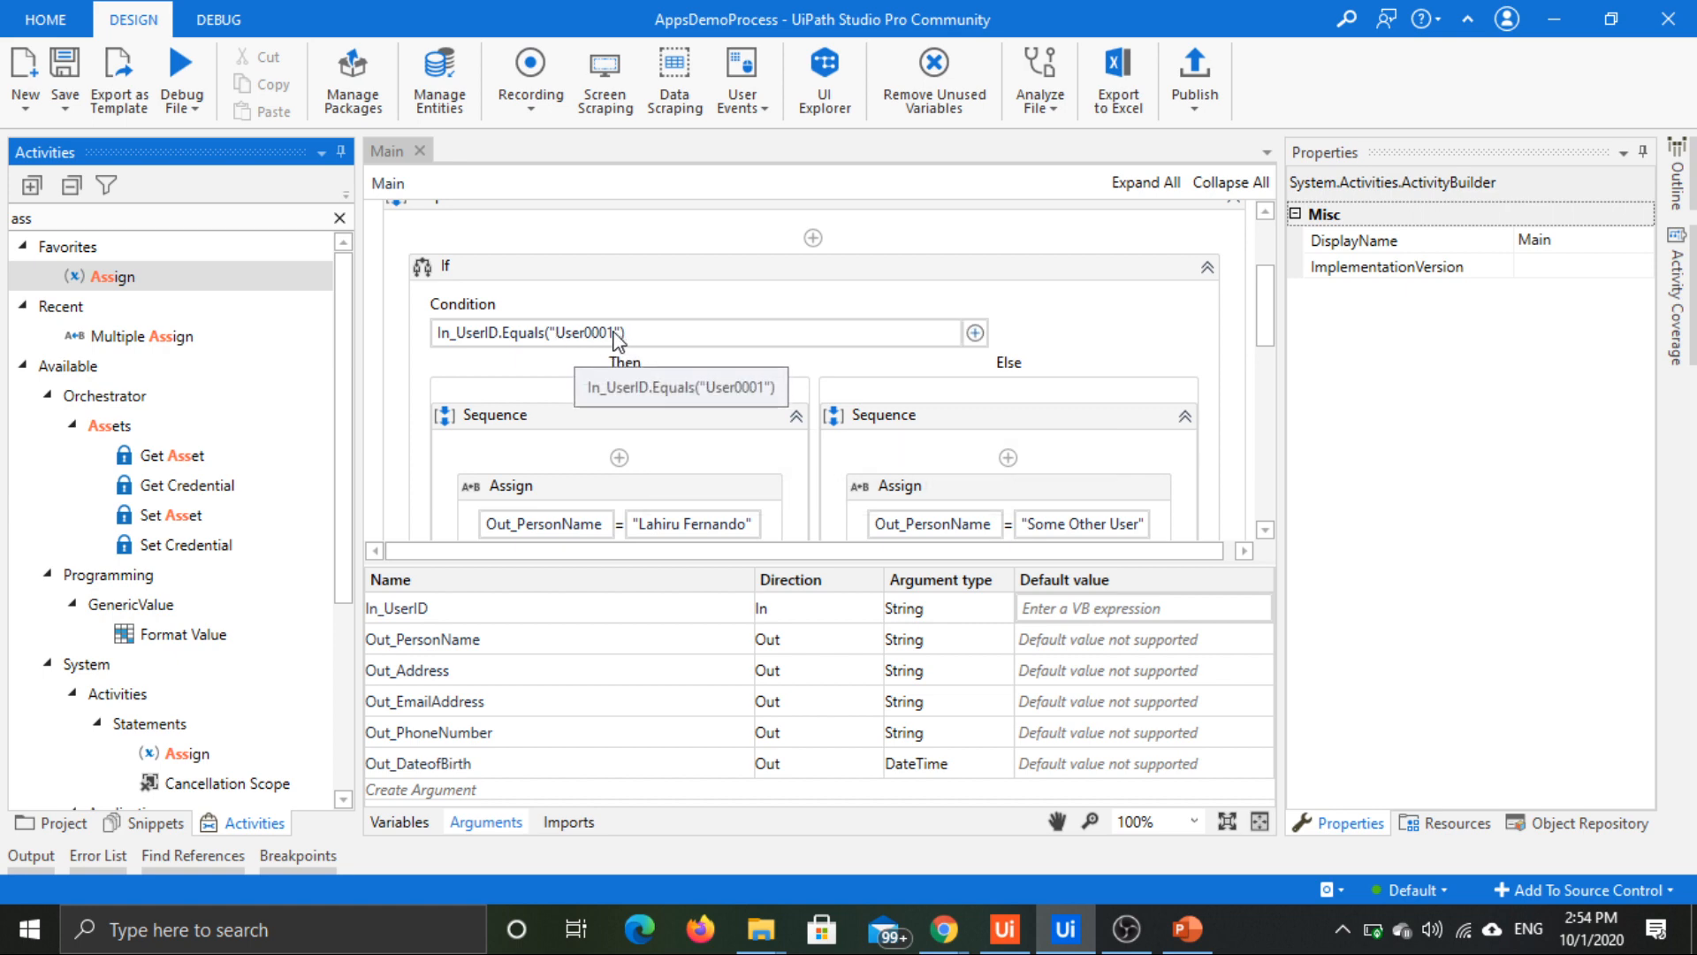
scroll(617, 338, "down", 2)
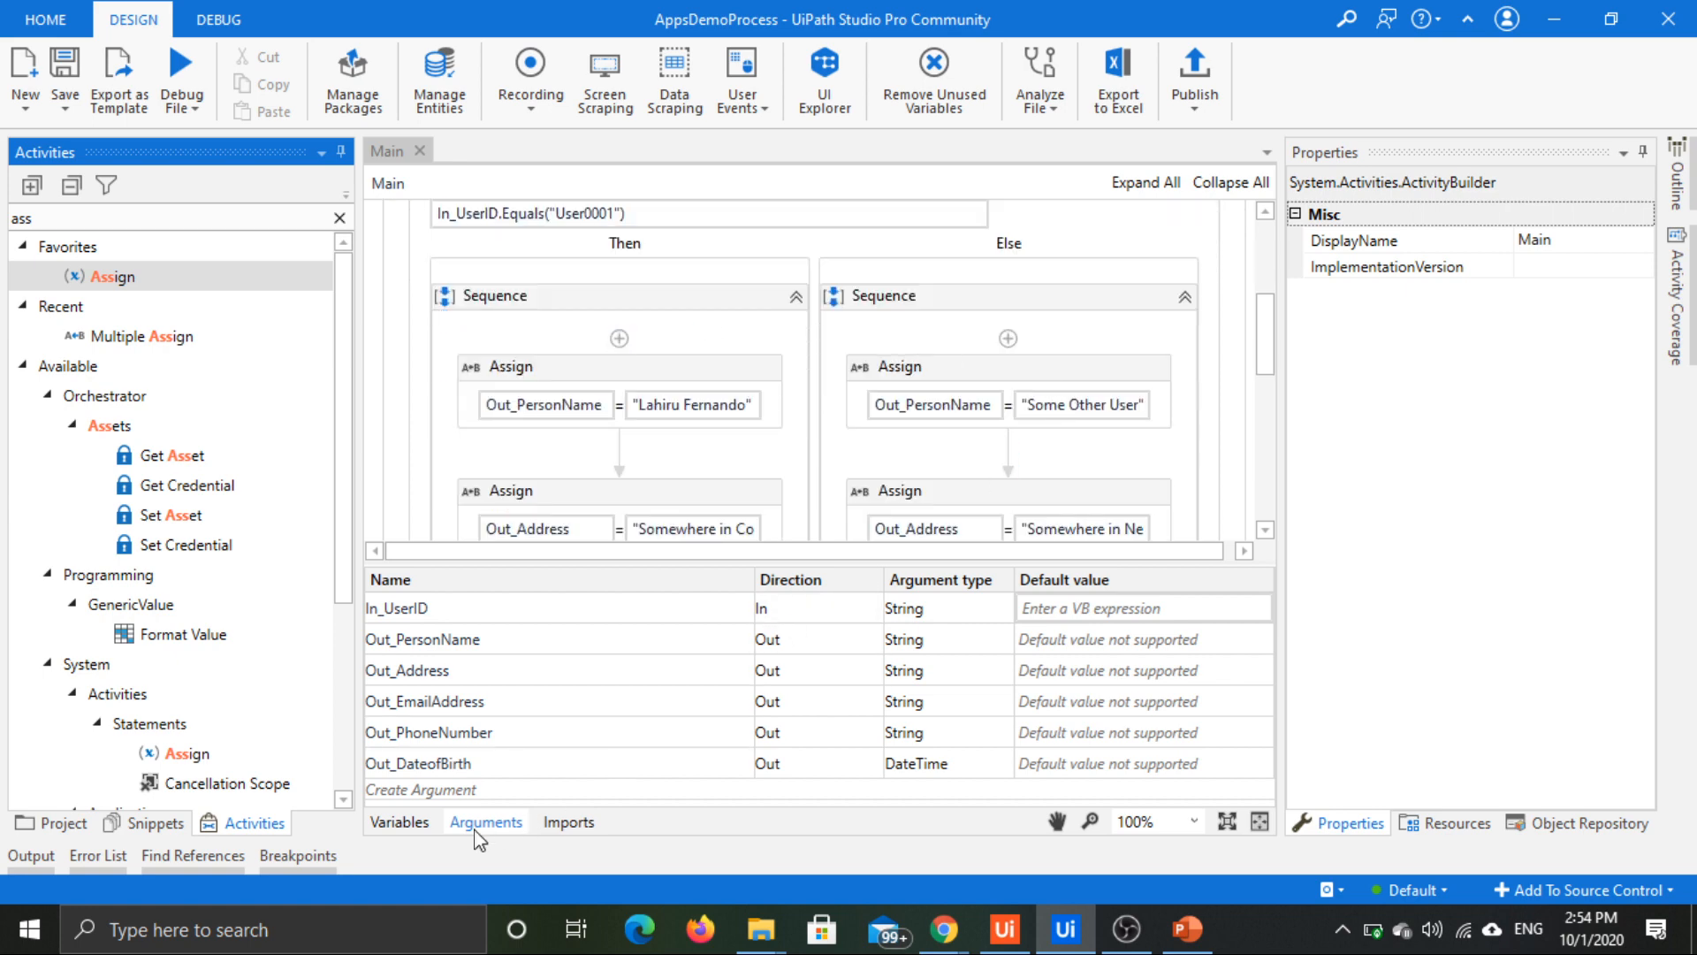
left_click(481, 823)
scroll(698, 408, "down", 1)
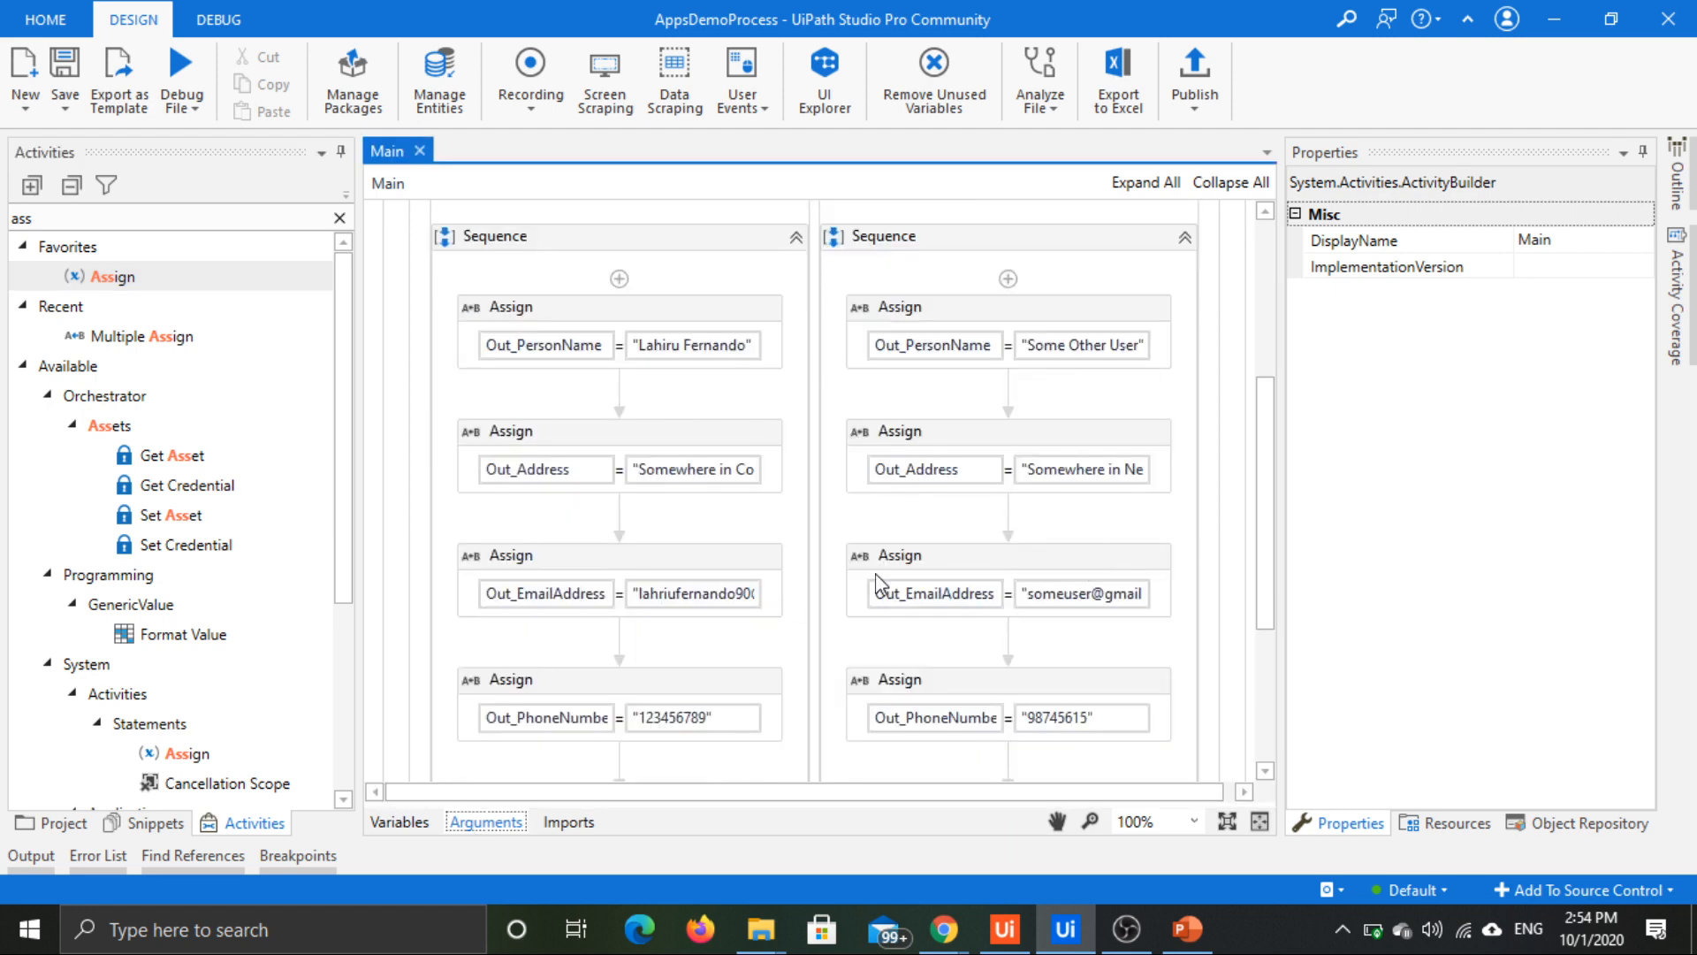
scroll(1112, 648, "up", 3)
scroll(1080, 761, "up", 2)
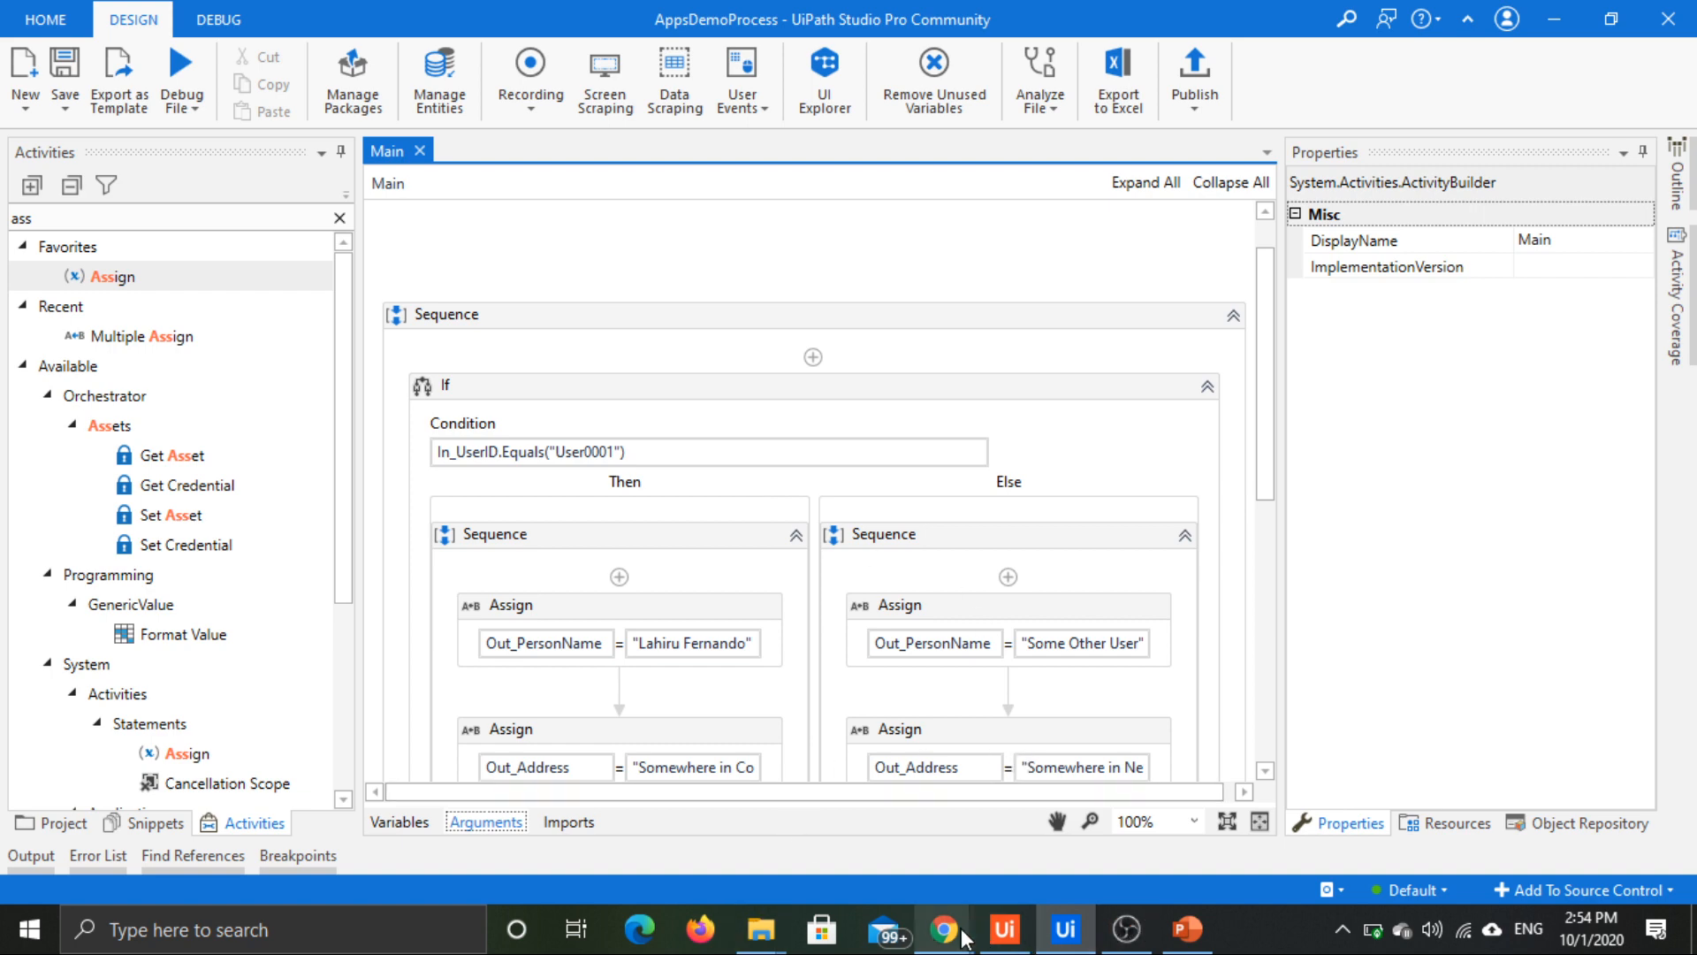
Step: Return to the app preview in Chrome and submit the username "User0001" to load the Home Page
mouse_move(965, 936)
left_click(1036, 831)
left_click(519, 514)
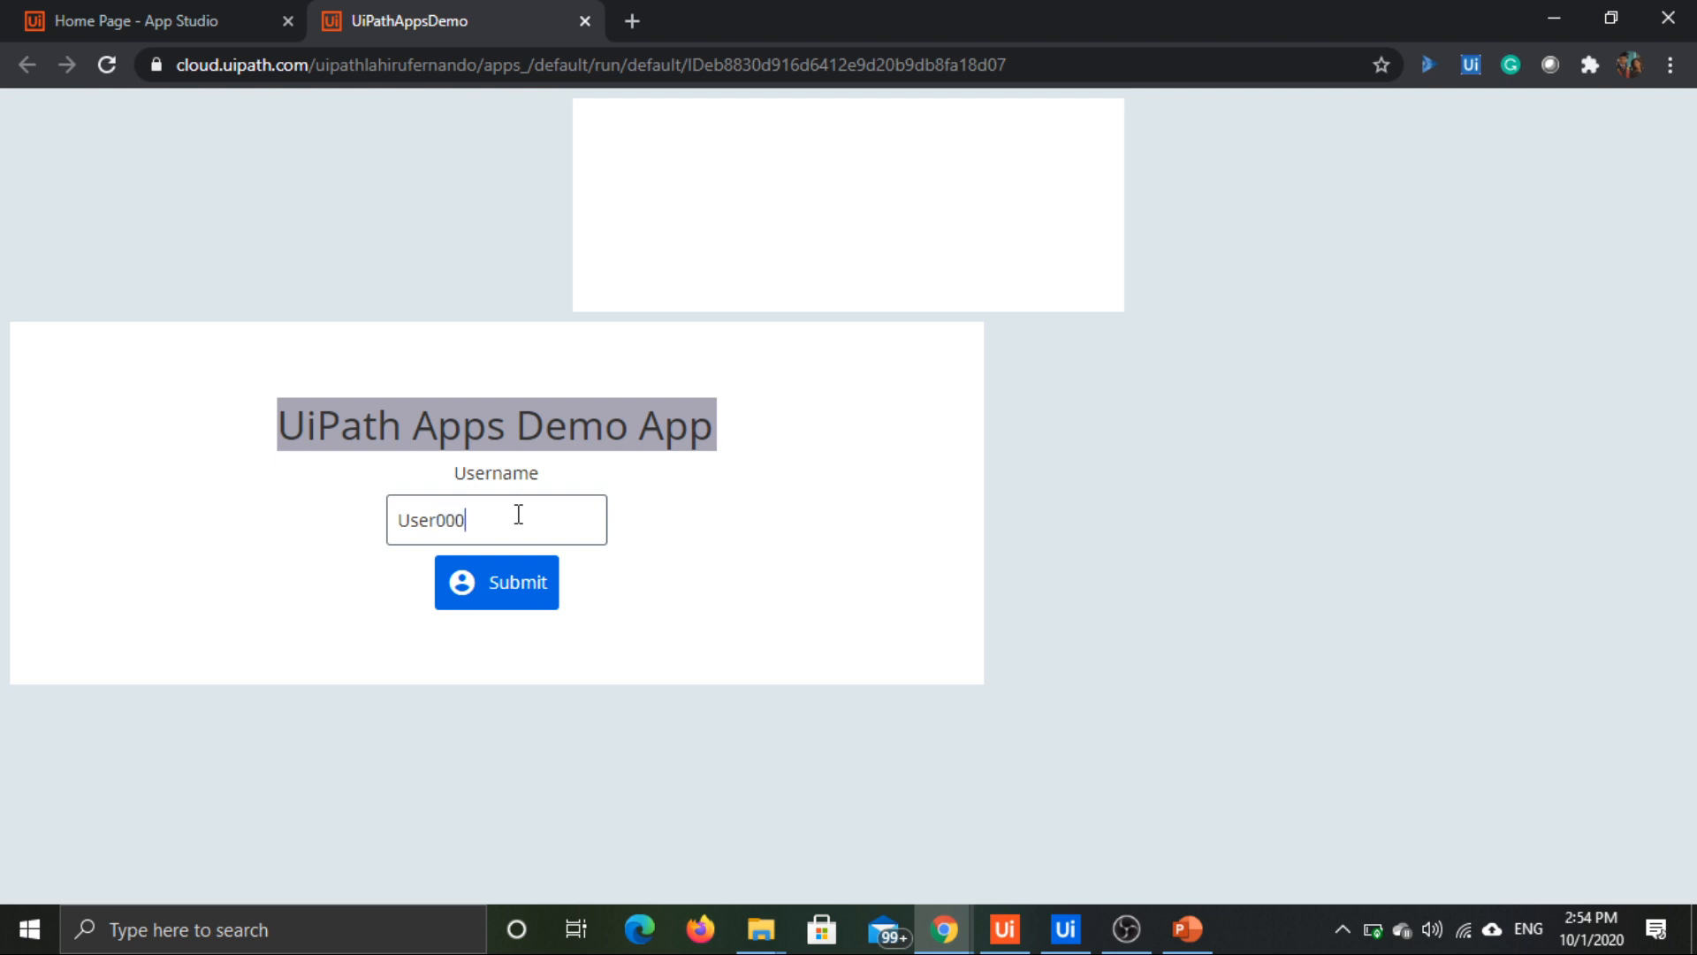
left_click(500, 579)
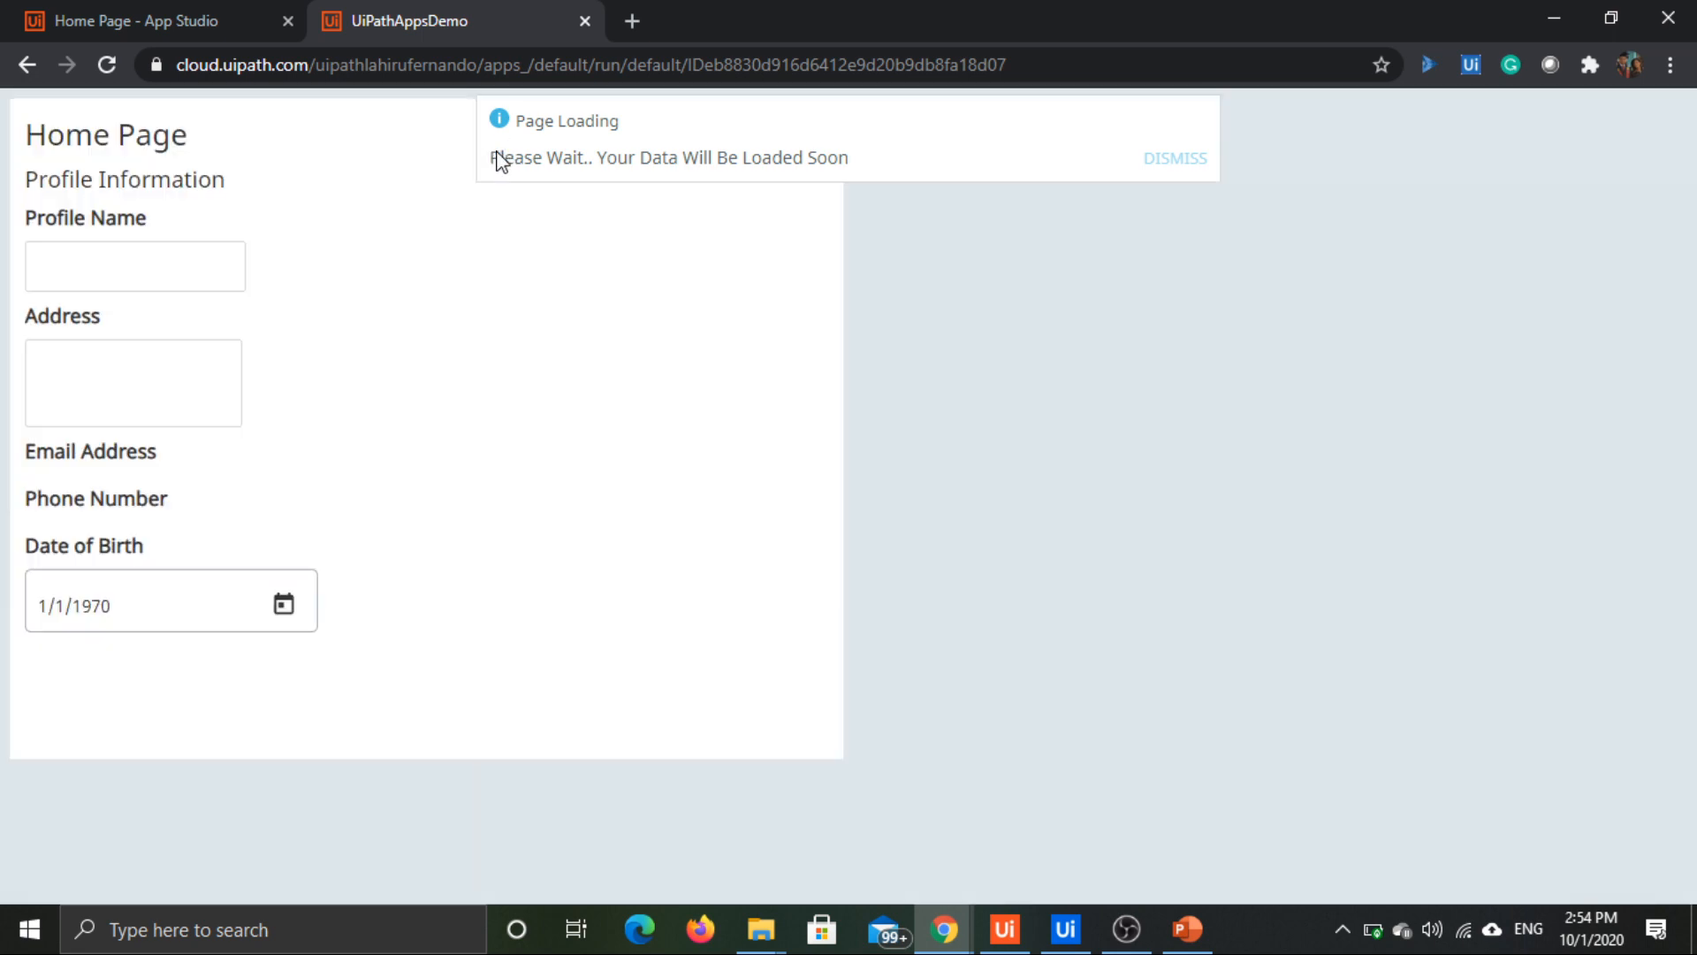
Step: Check the recent run of AppsDemoProcess in UiPath Assistant and close the app preview
left_click(1023, 939)
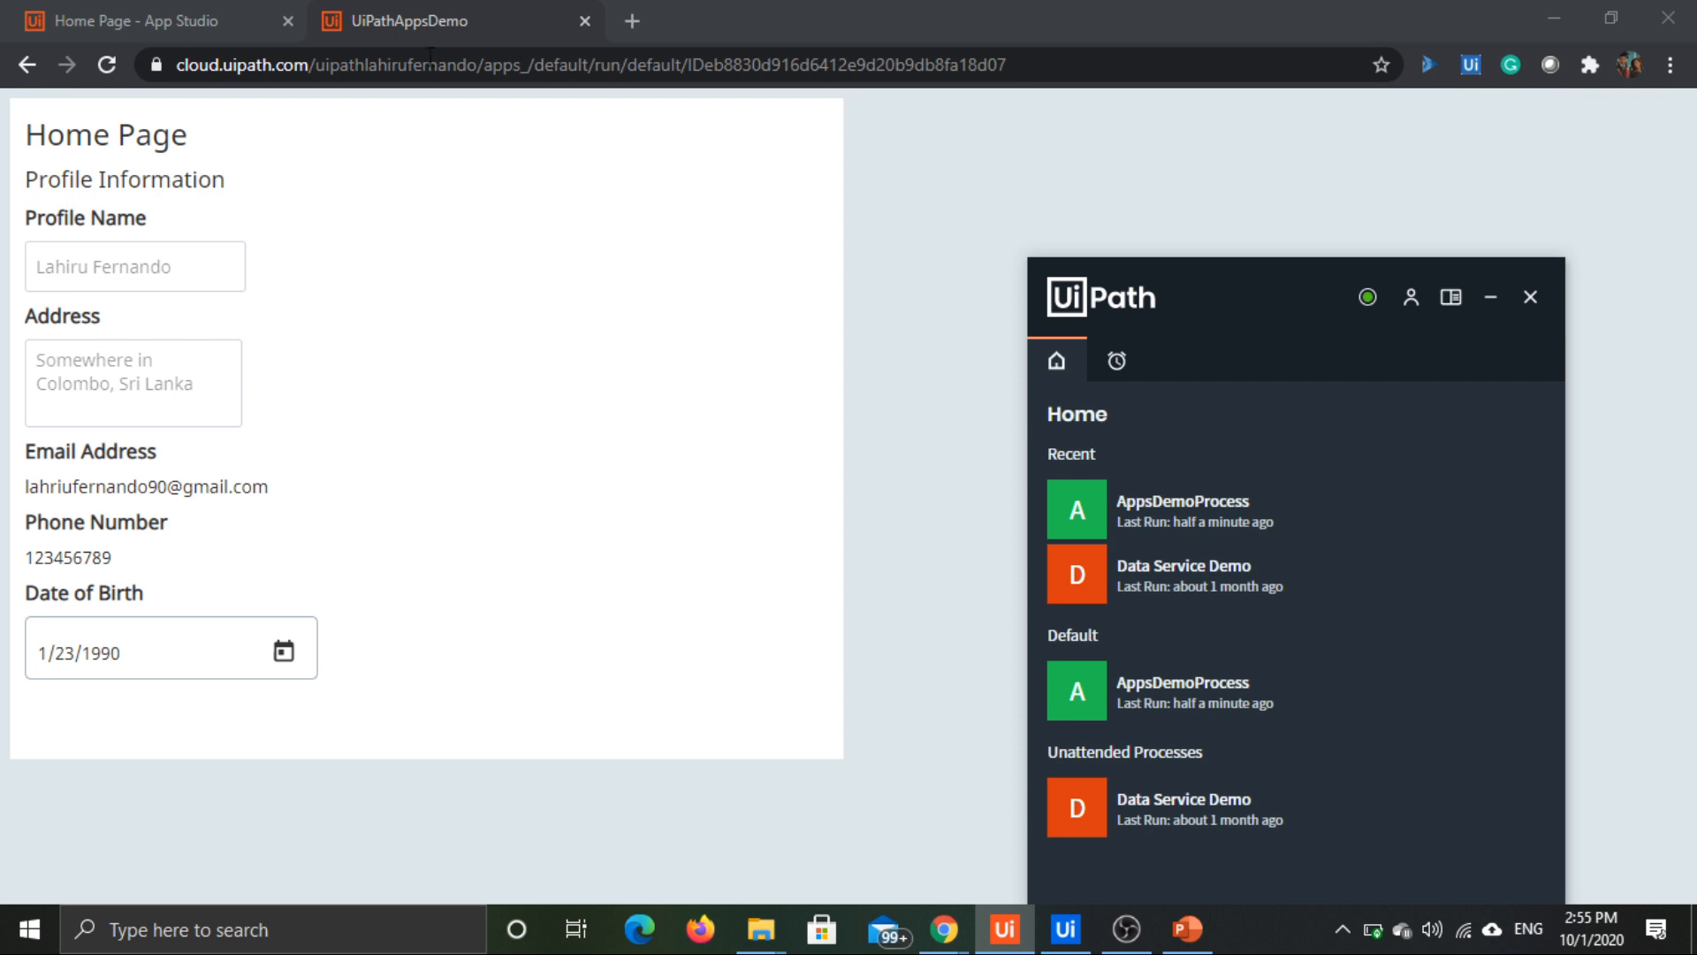
left_click(541, 19)
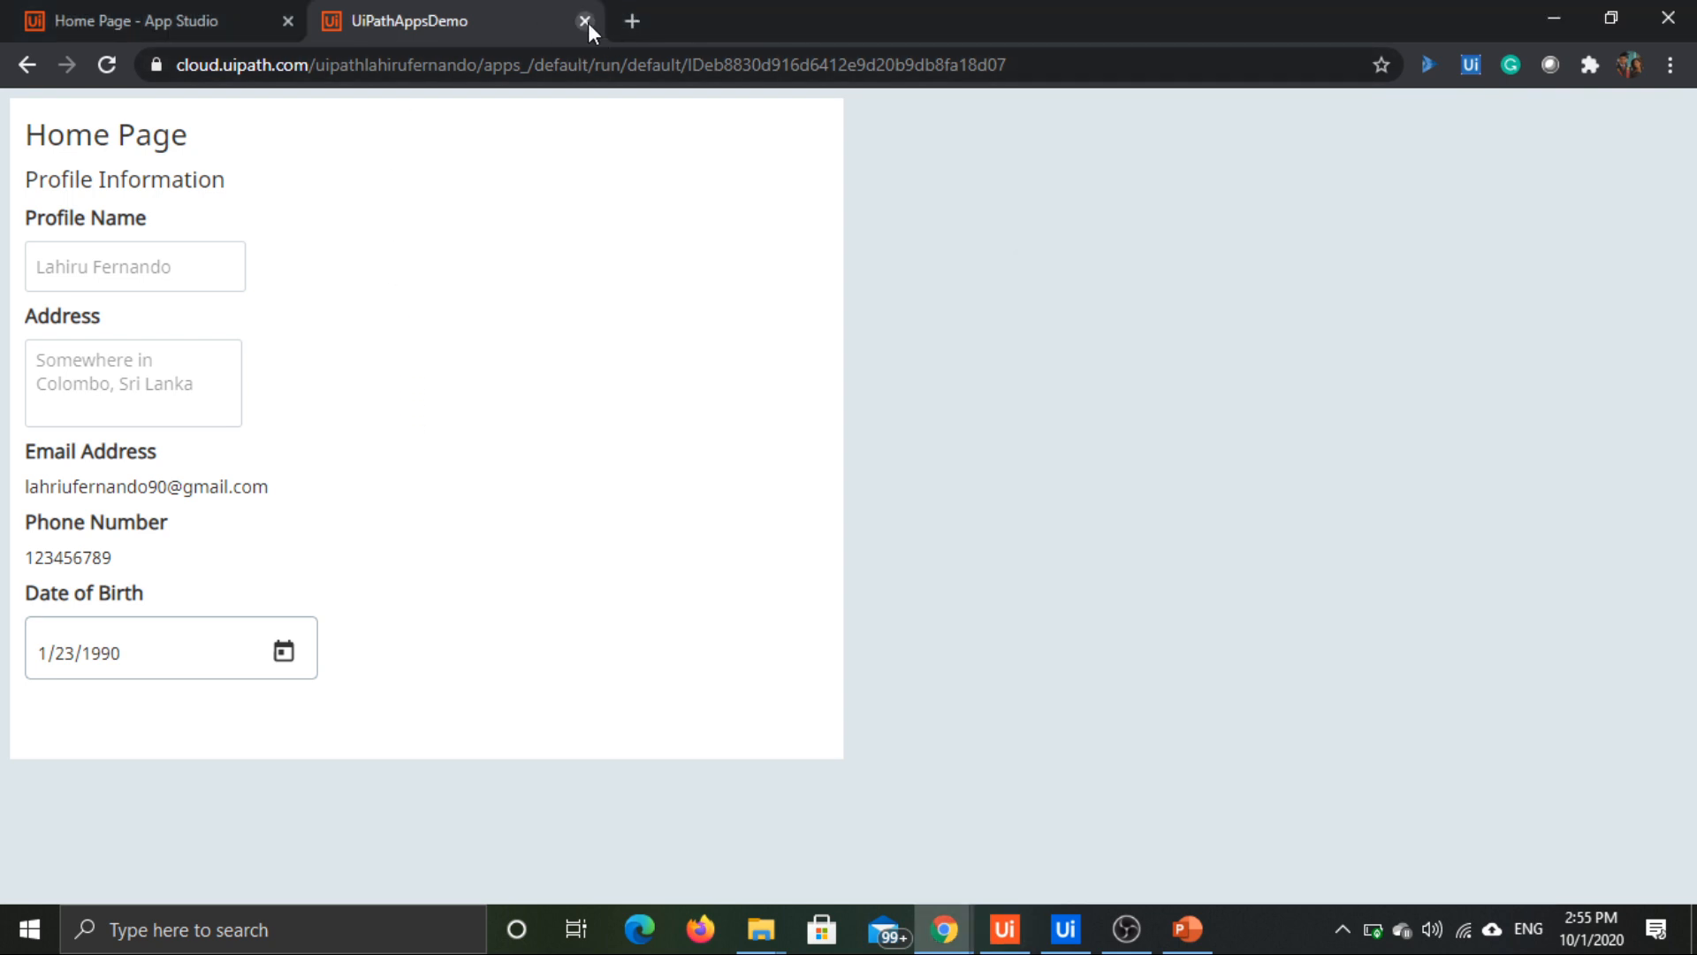
left_click(584, 21)
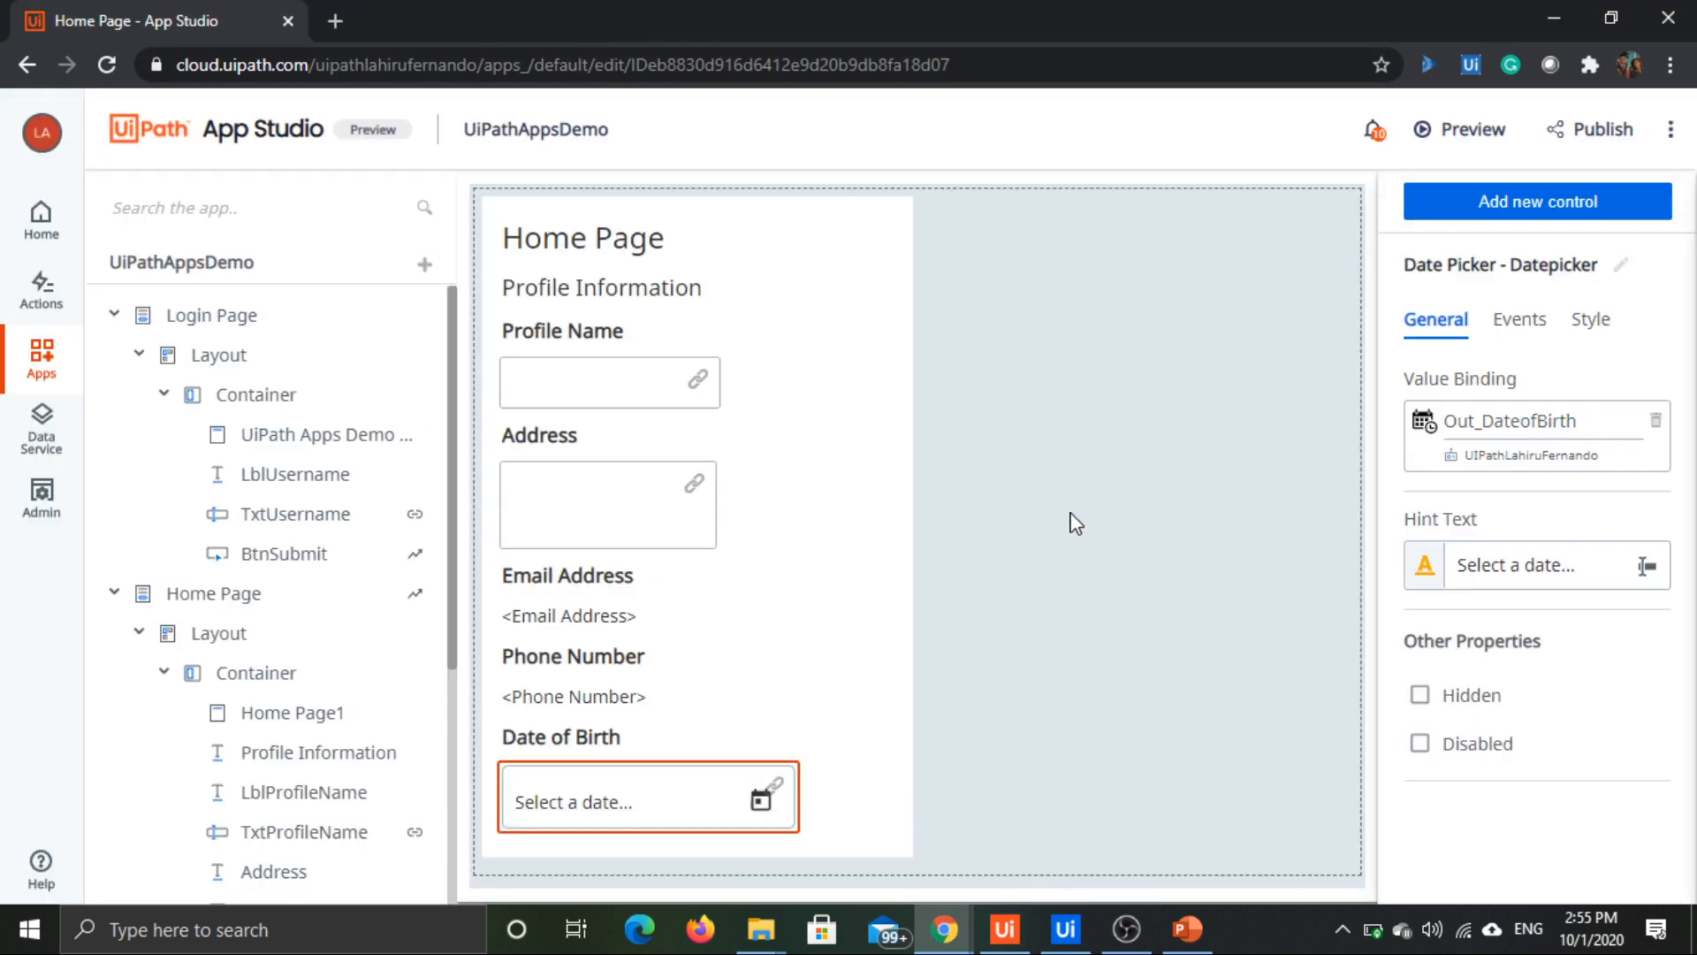
Step: Review the app's save-to-file and clone options and its list of publishing notifications
left_click(1075, 543)
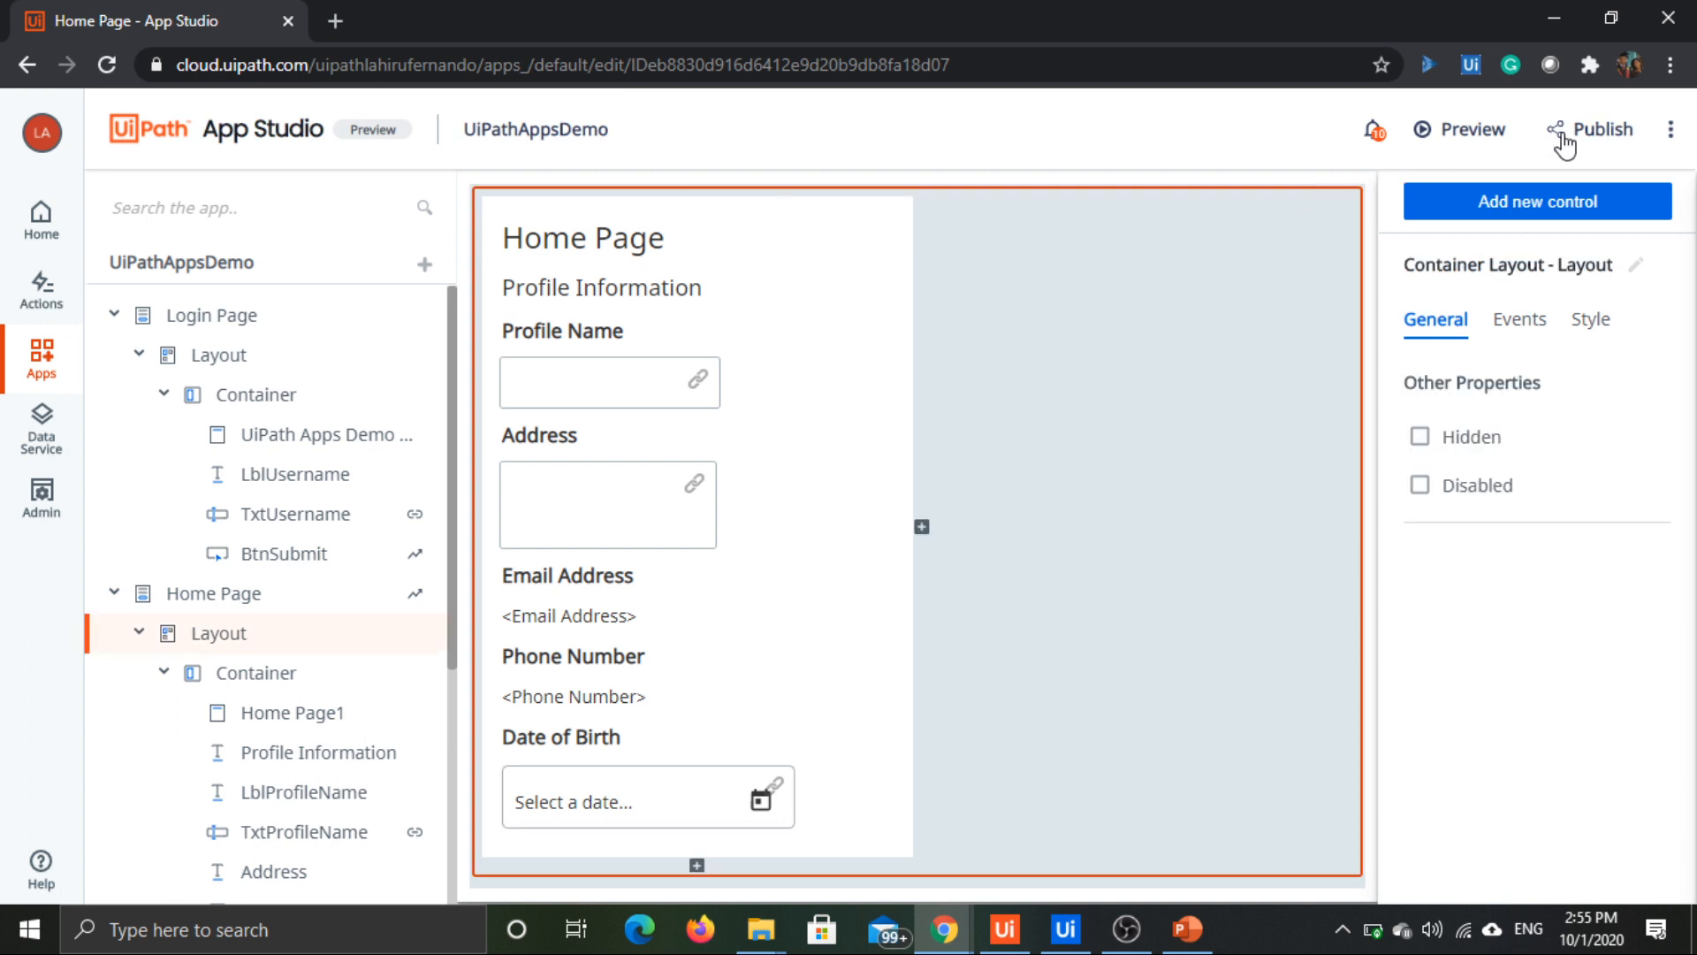
left_click(1673, 130)
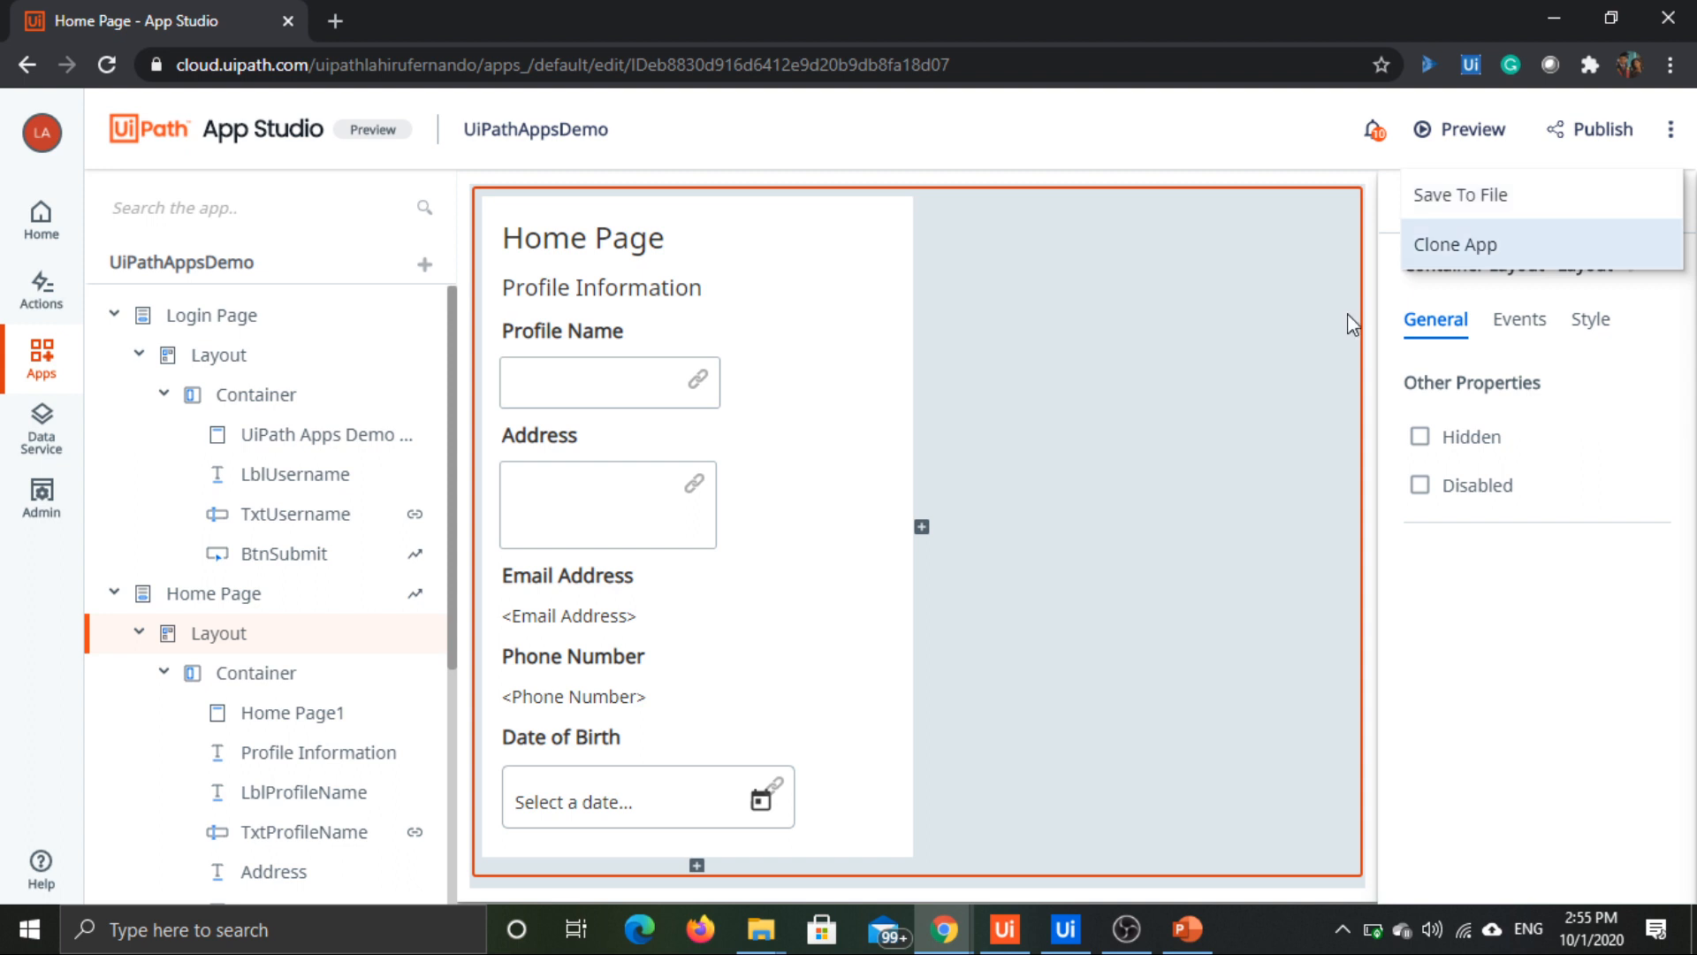
left_click(1178, 575)
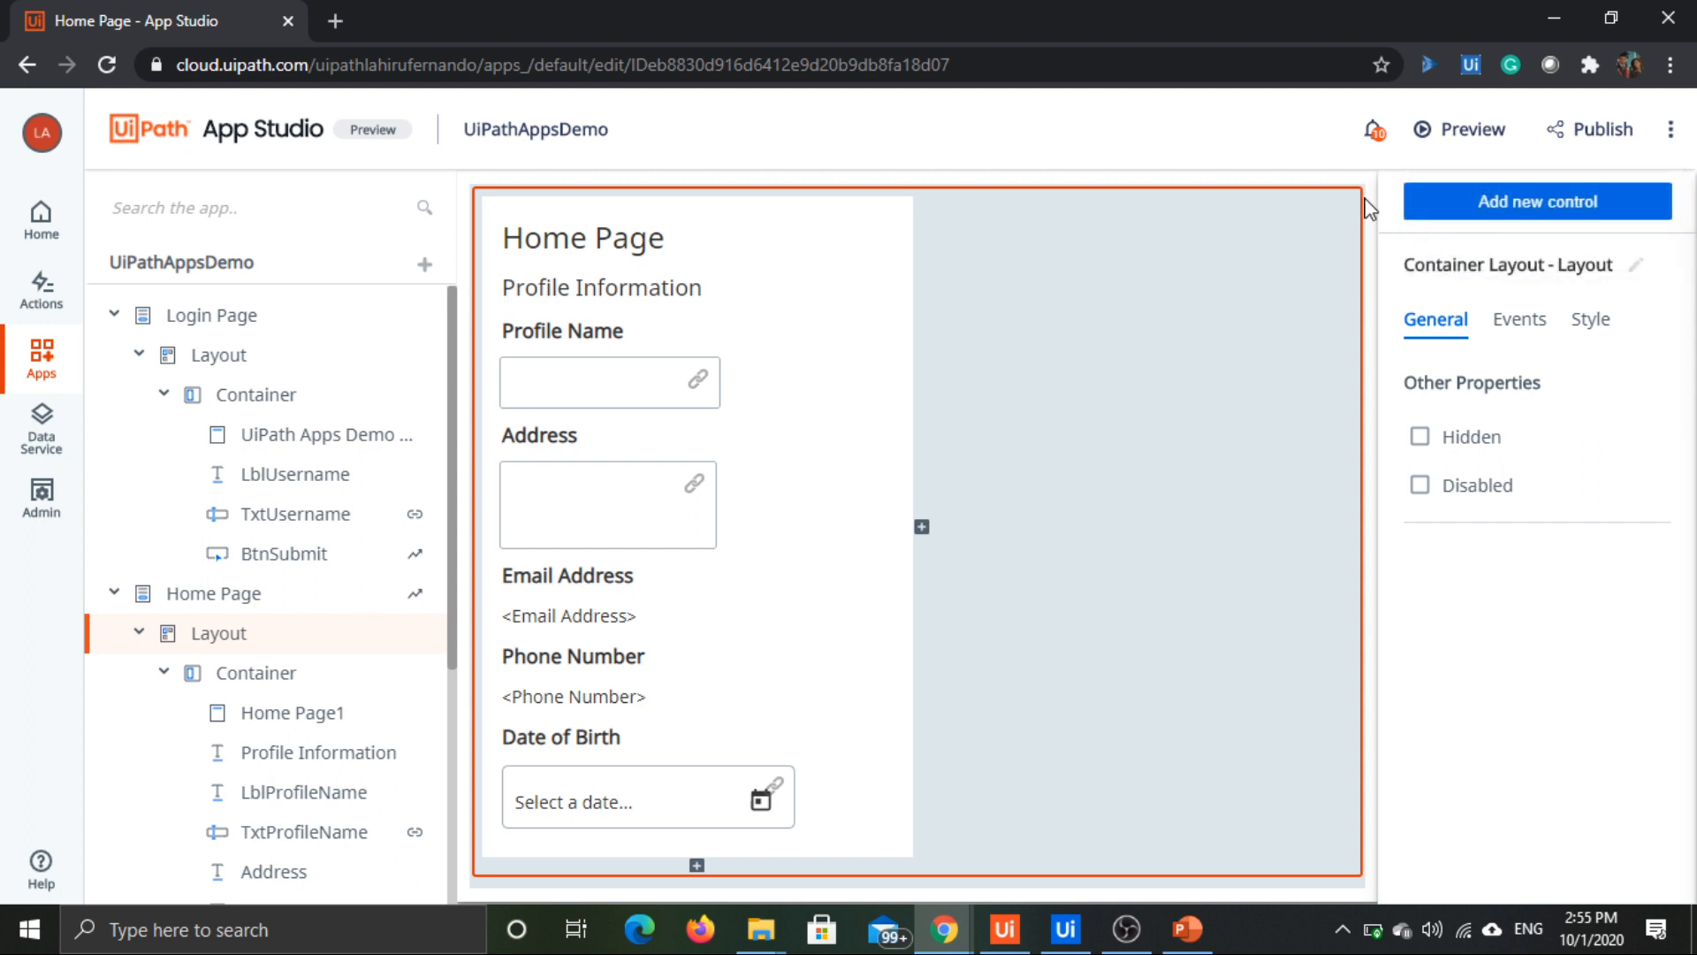
left_click(1379, 132)
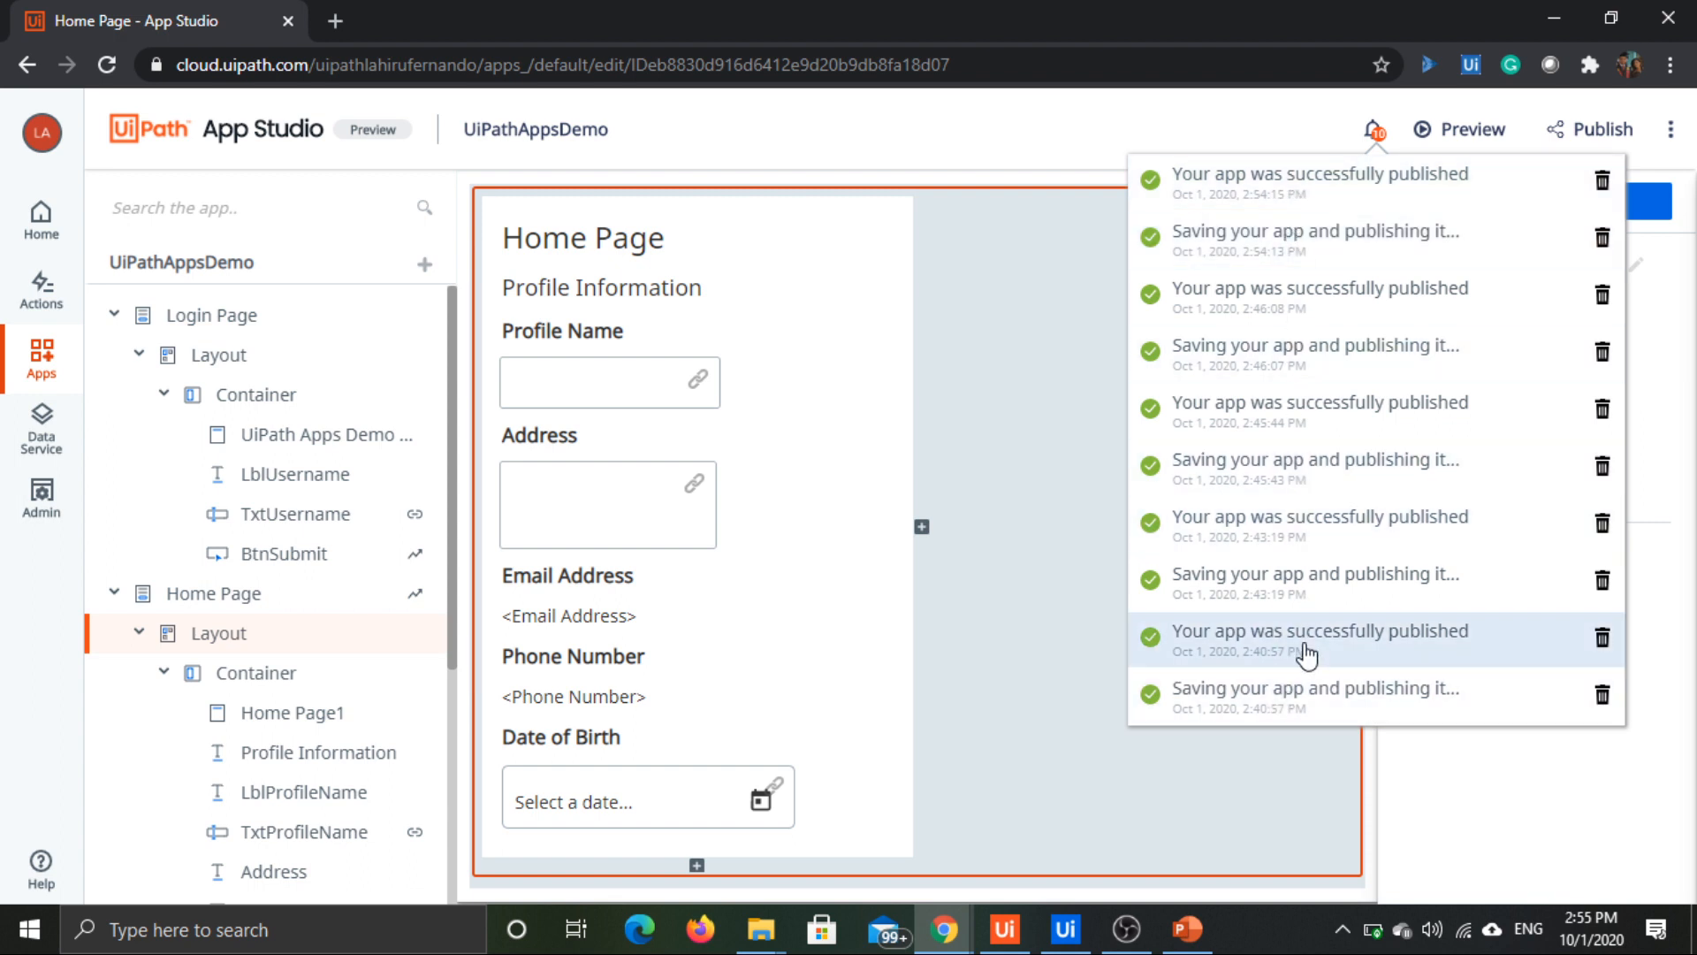
left_click(1096, 490)
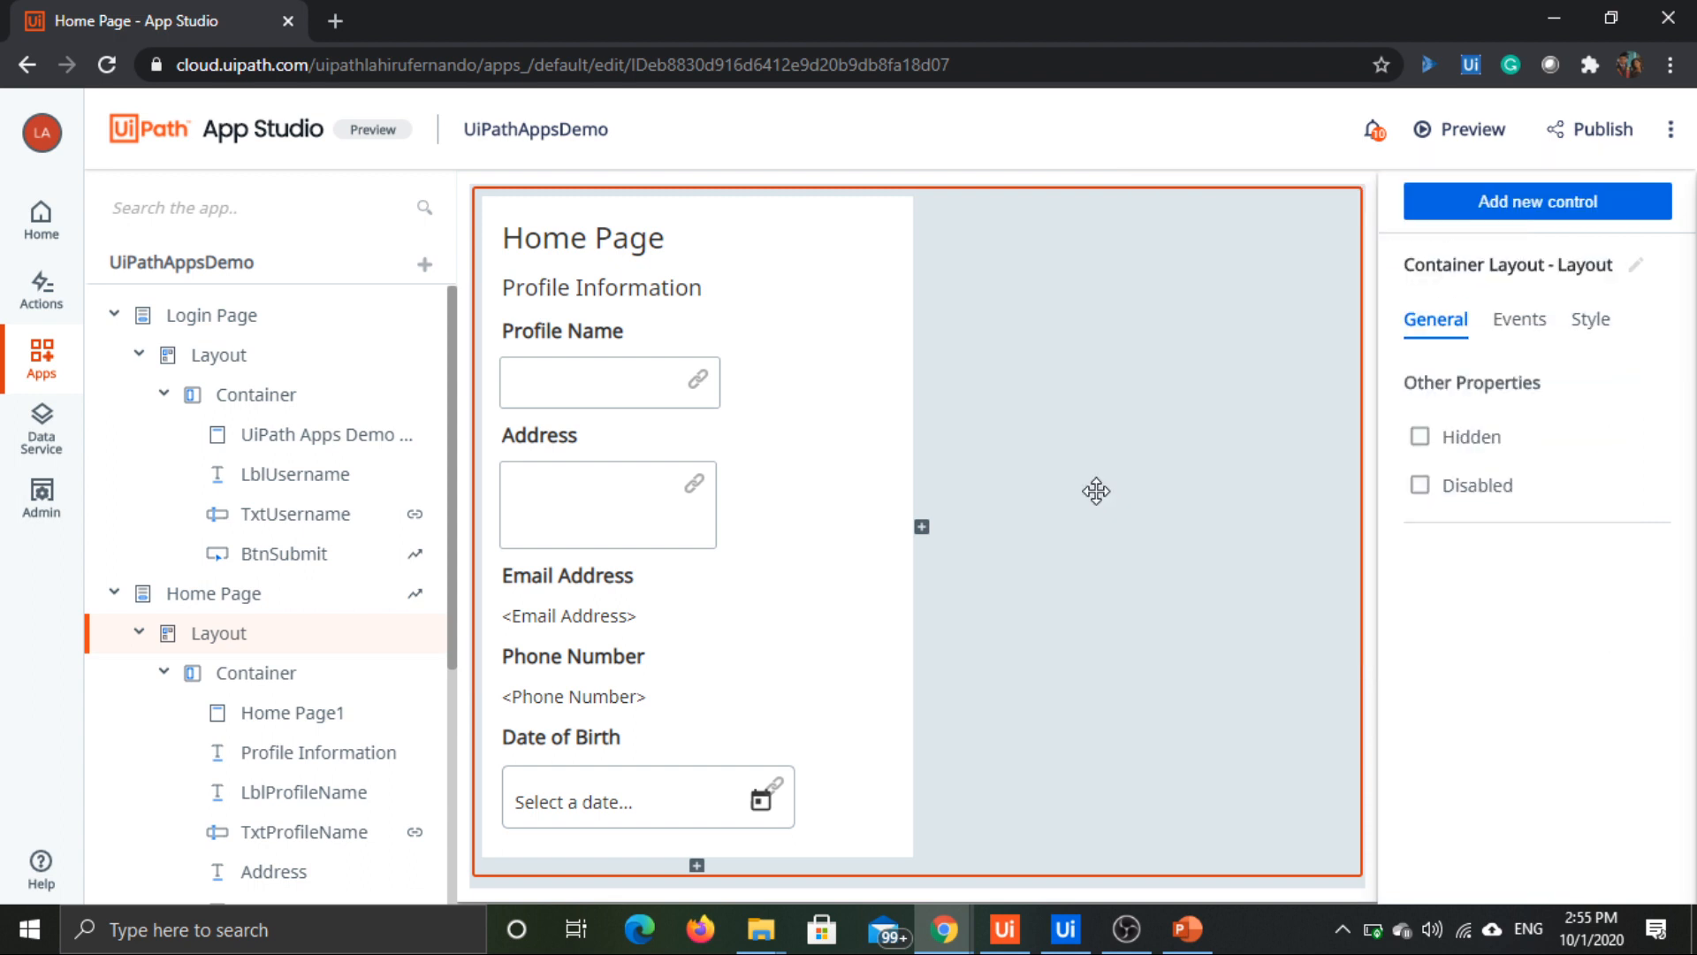
Step: Publish the UiPathAppsDemo app and return to the overview of all apps
left_click(1597, 137)
left_click(50, 376)
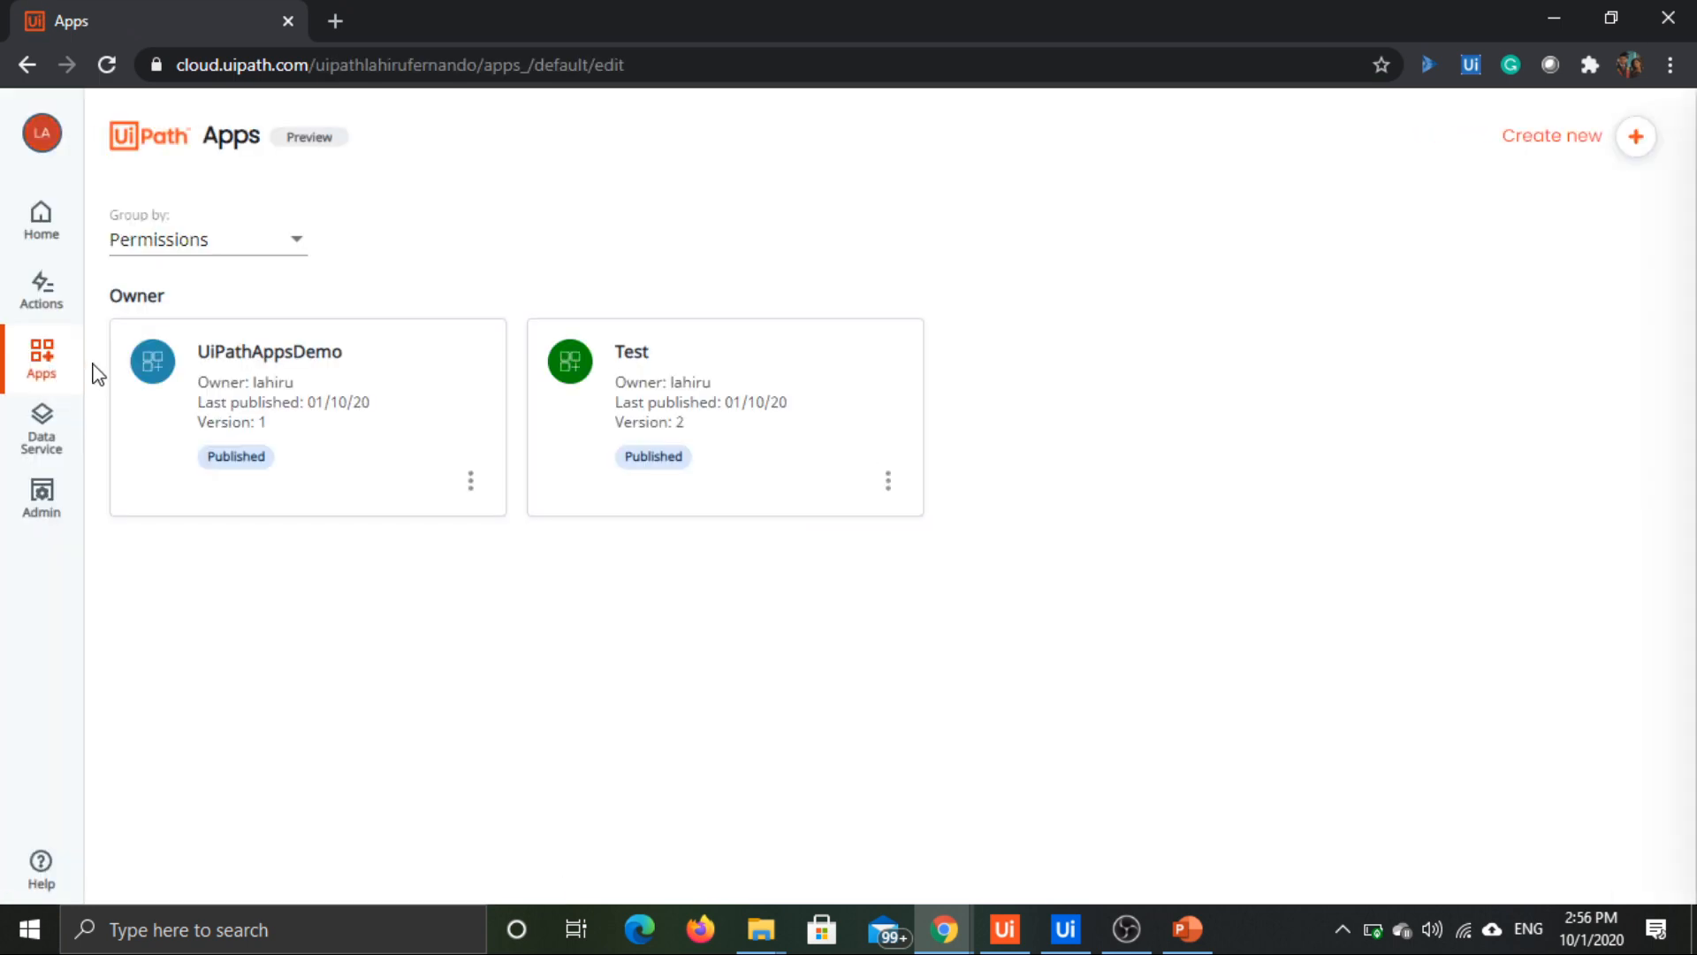
mouse_move(326, 390)
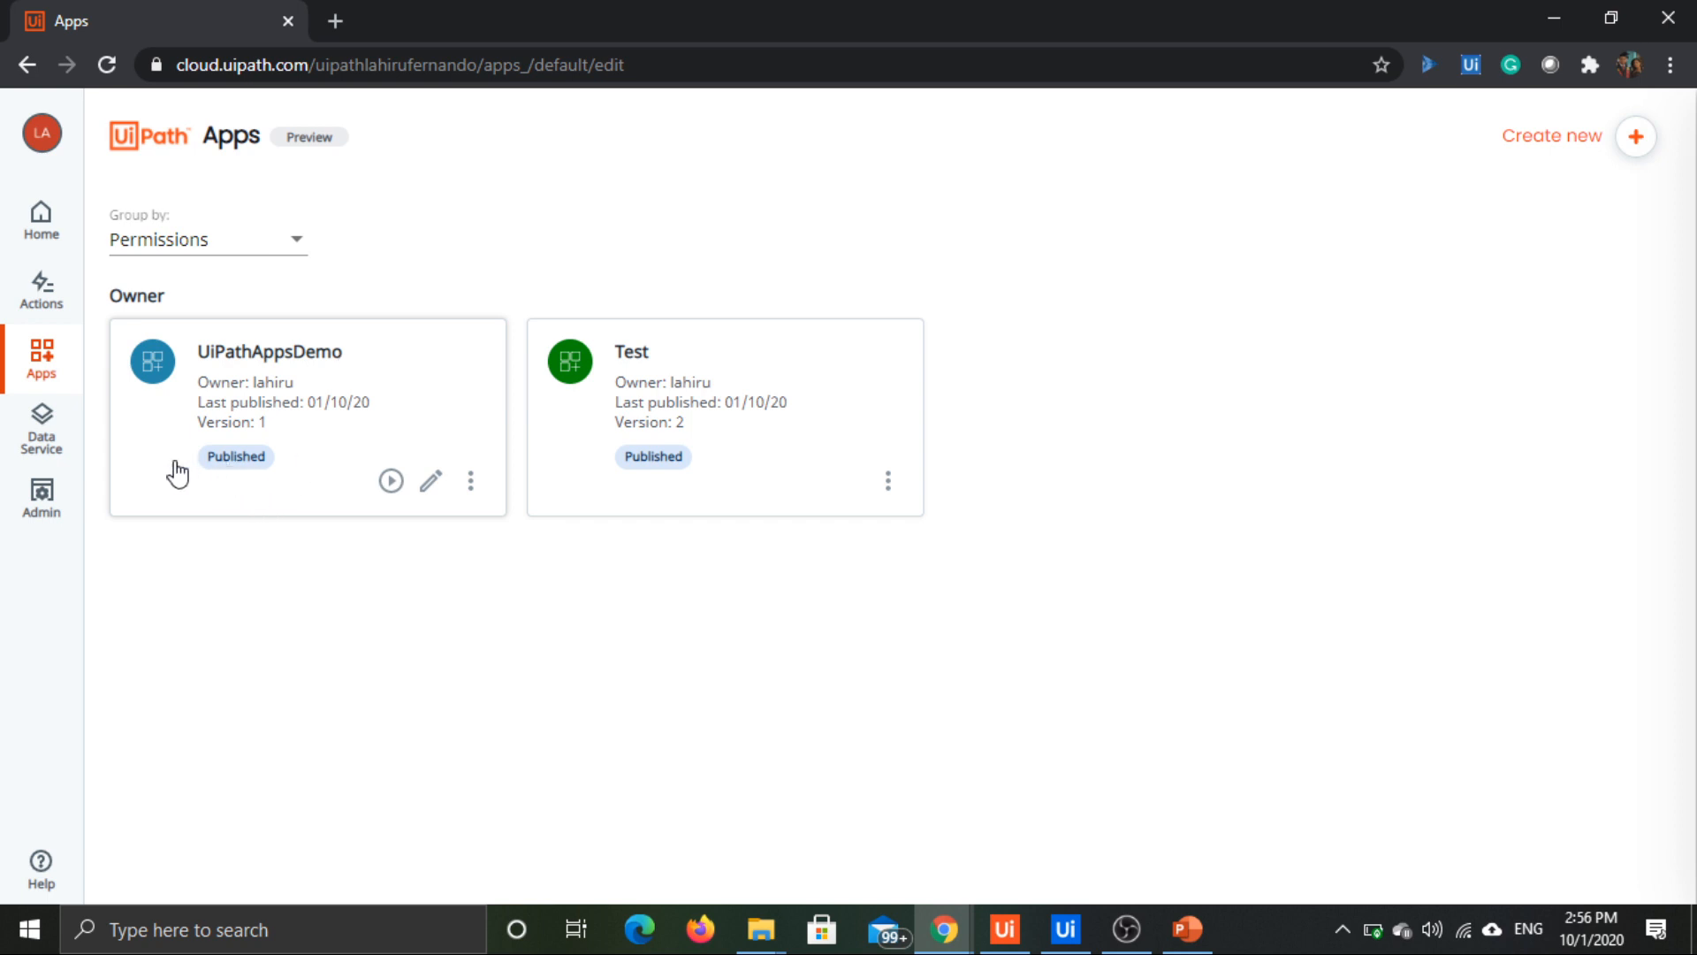
Step: Run the published UiPathAppsDemo app, submit the username "User0004" and check the AppsDemoProcess run in UiPath Assistant
left_click(392, 481)
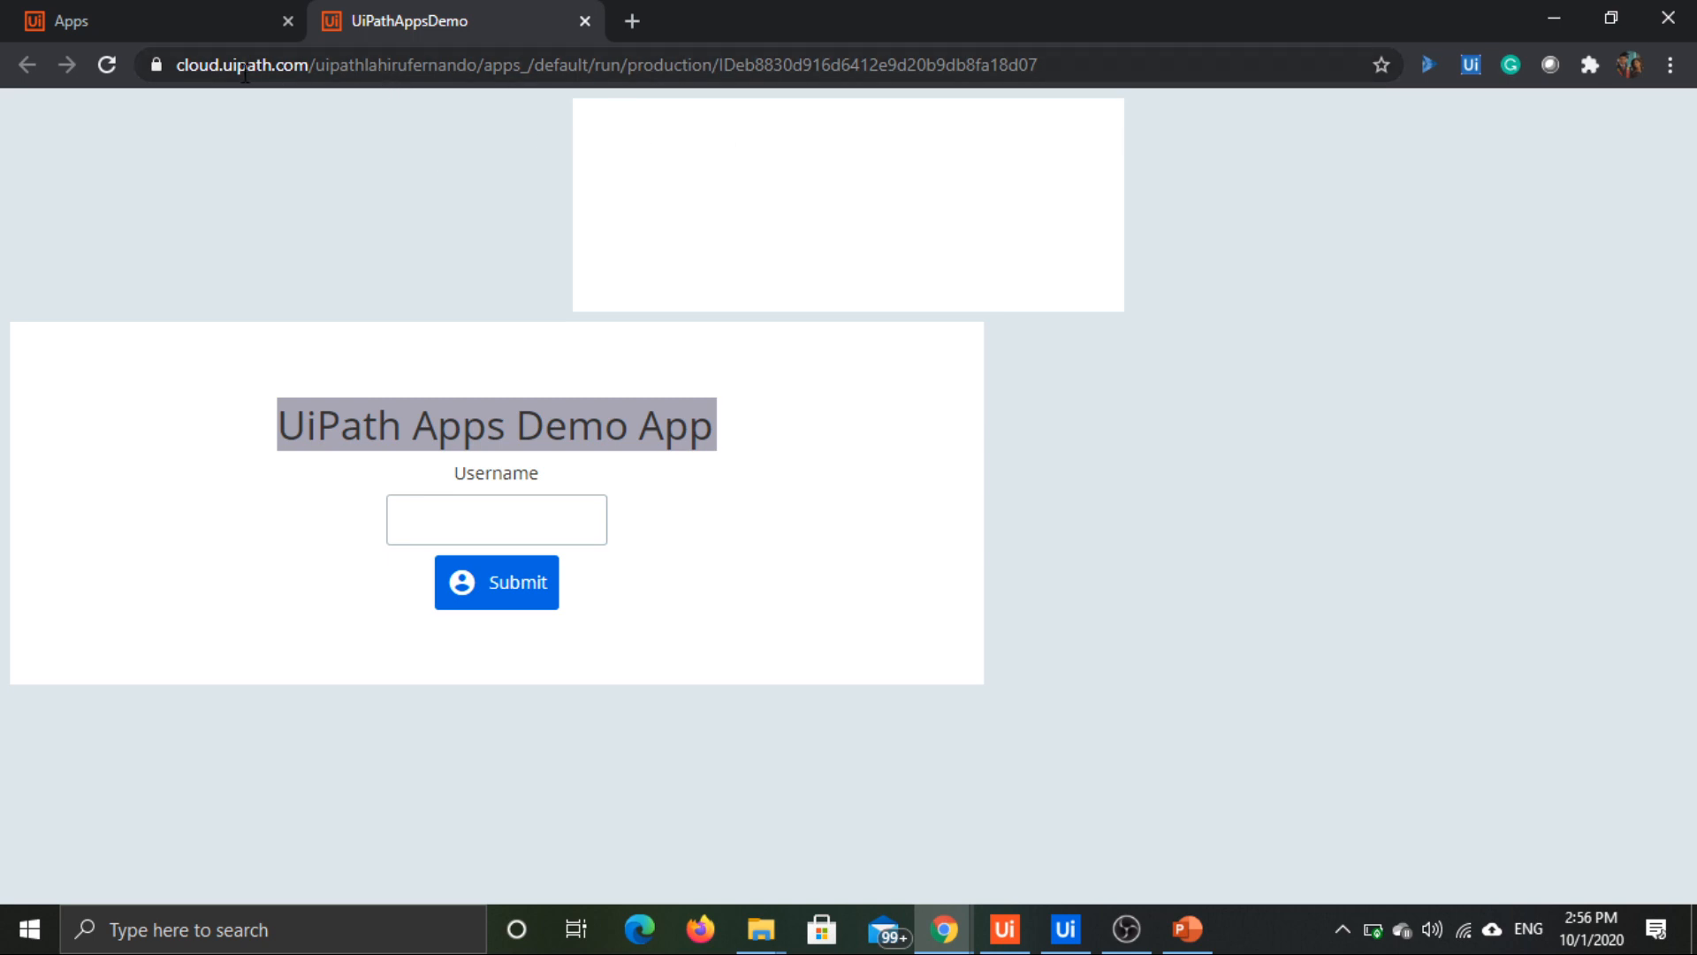
left_click(490, 526)
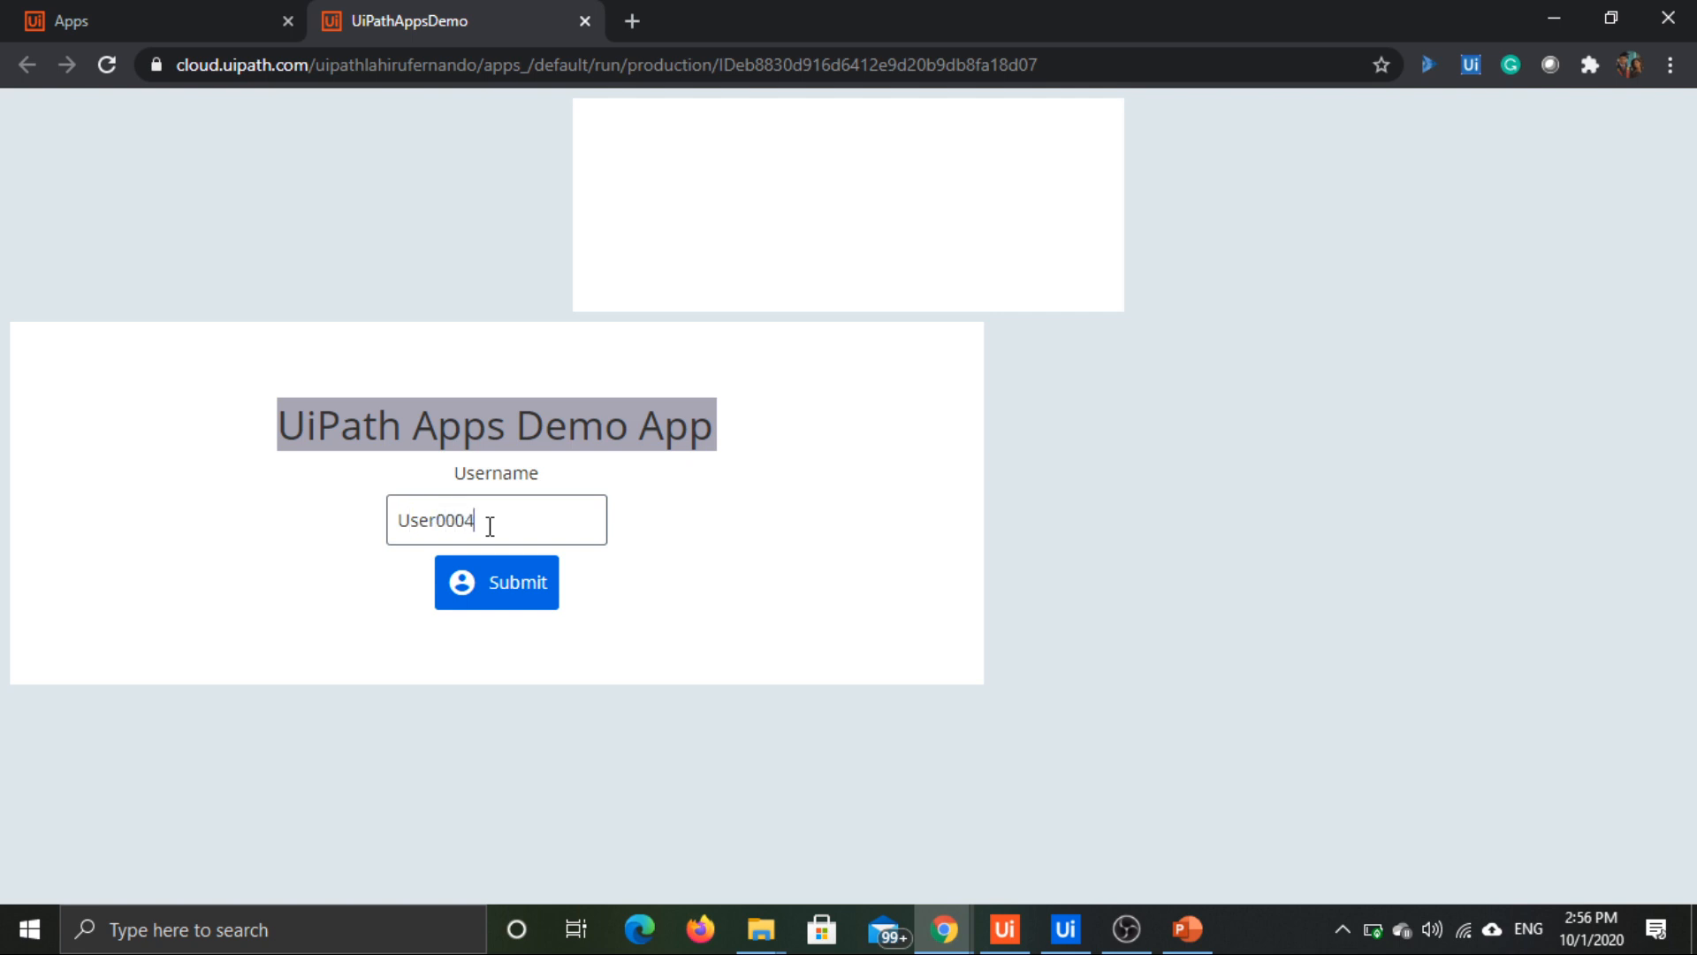
left_click(499, 593)
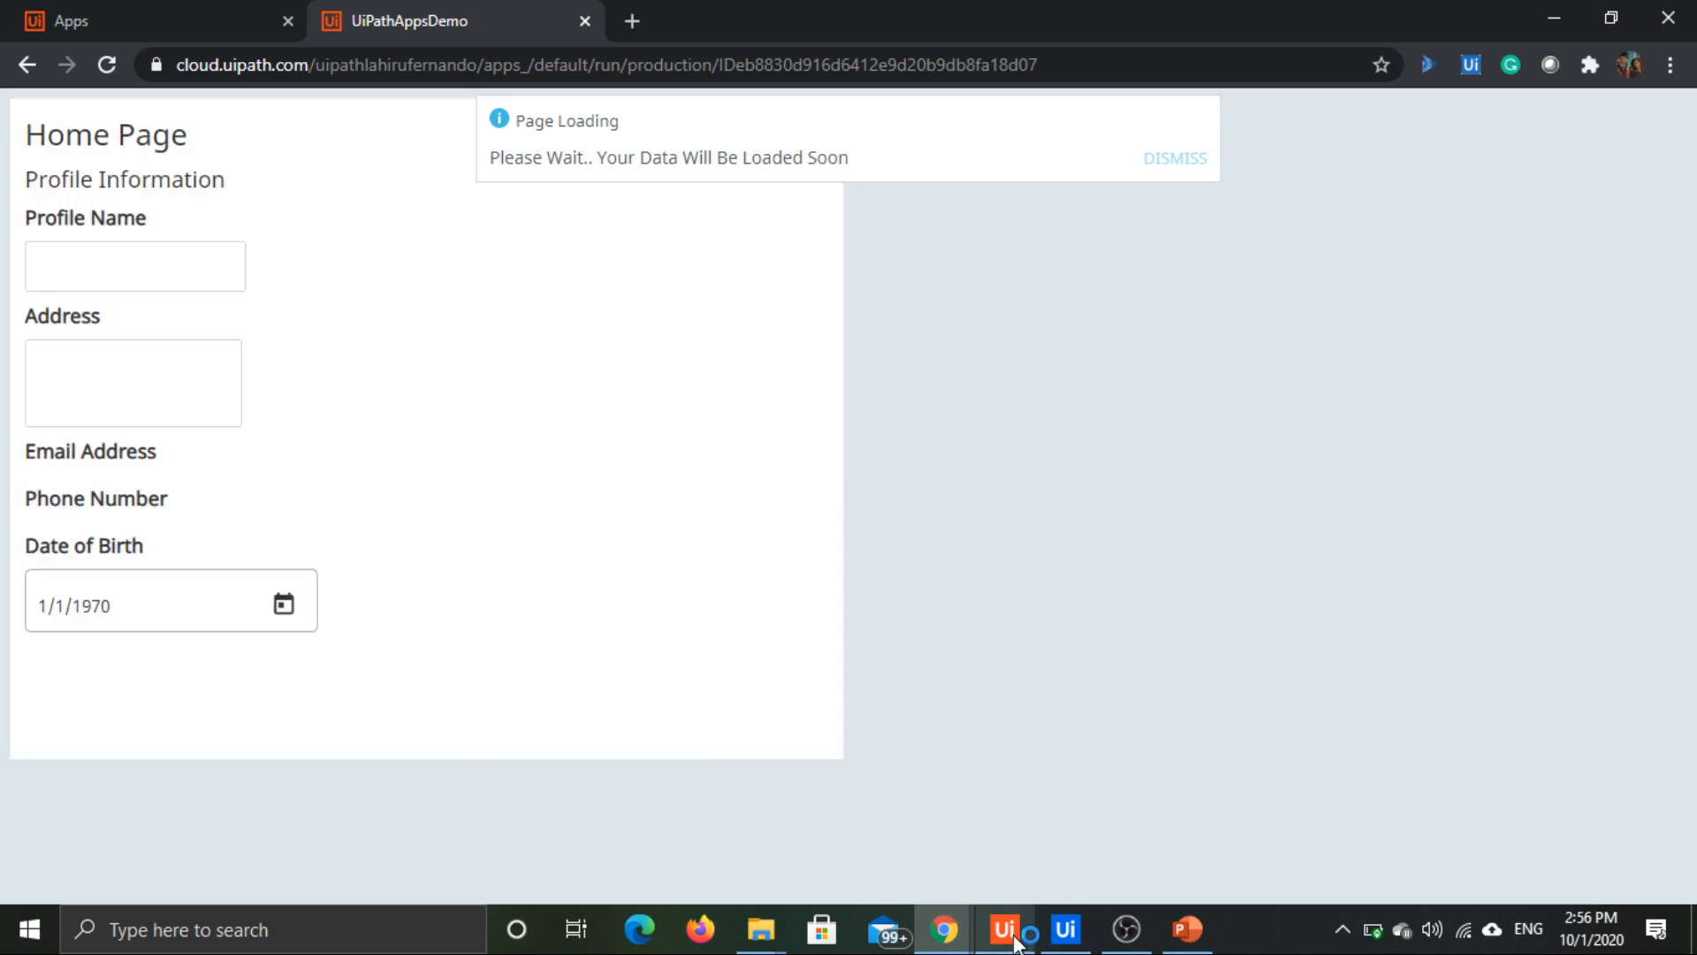
left_click(1015, 941)
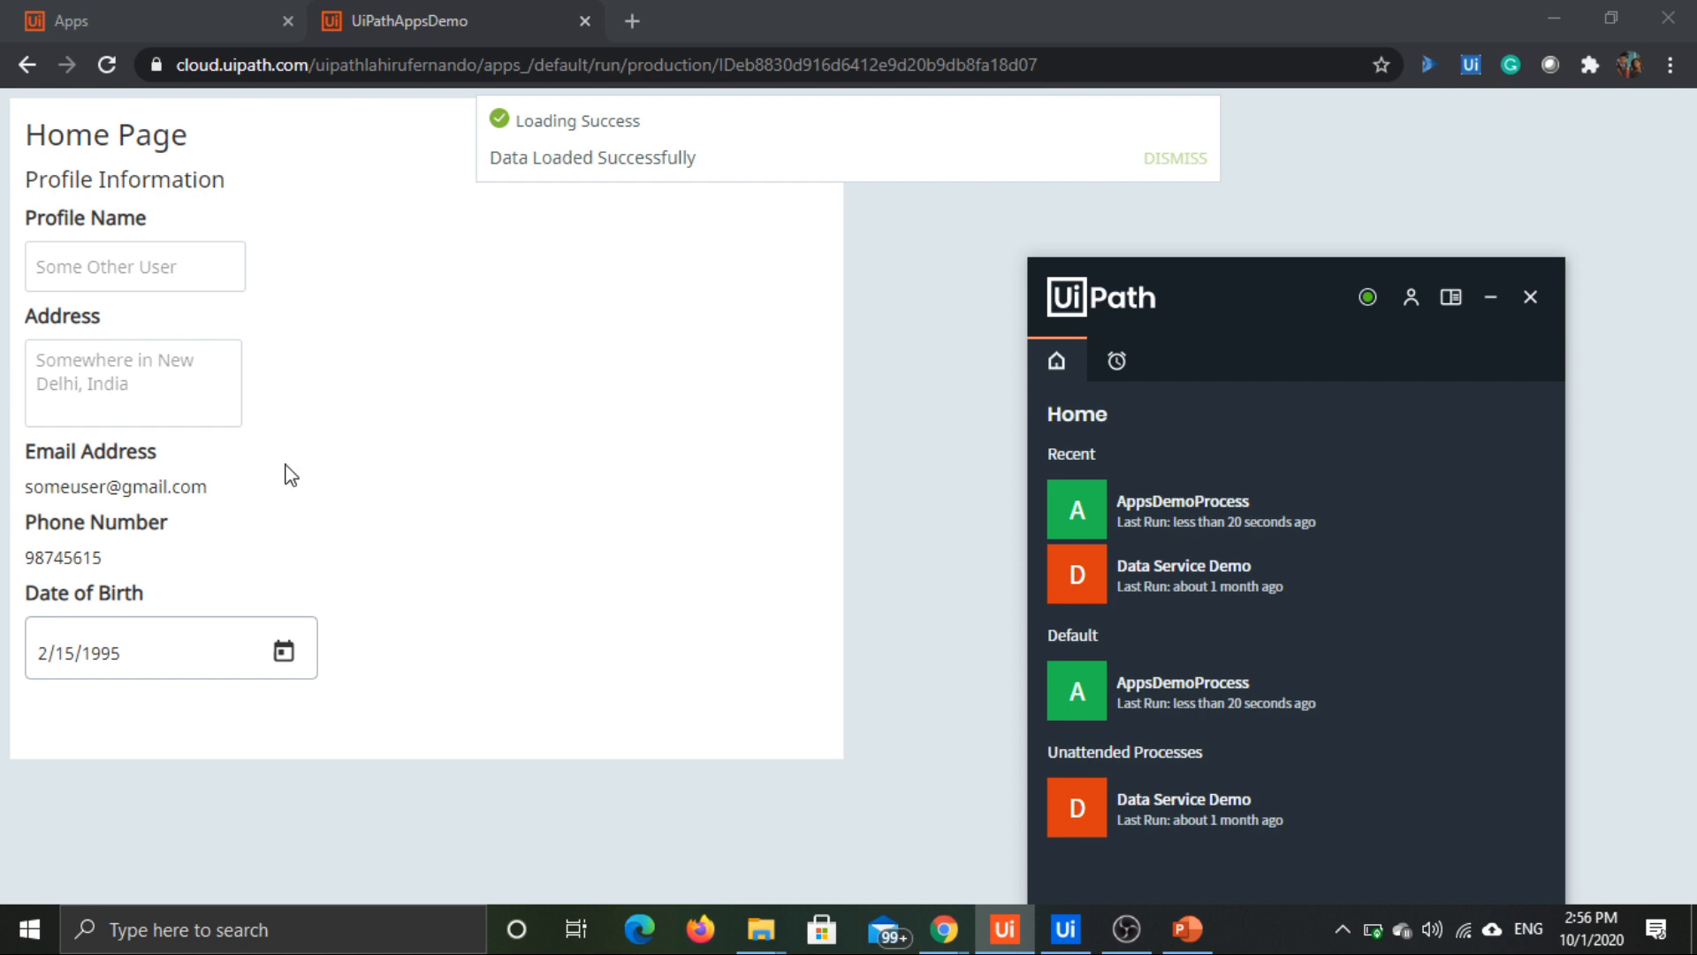
Step: Return to the apps overview in Chrome, view the additional options for UiPathAppsDemo and open the app for editing
left_click(148, 11)
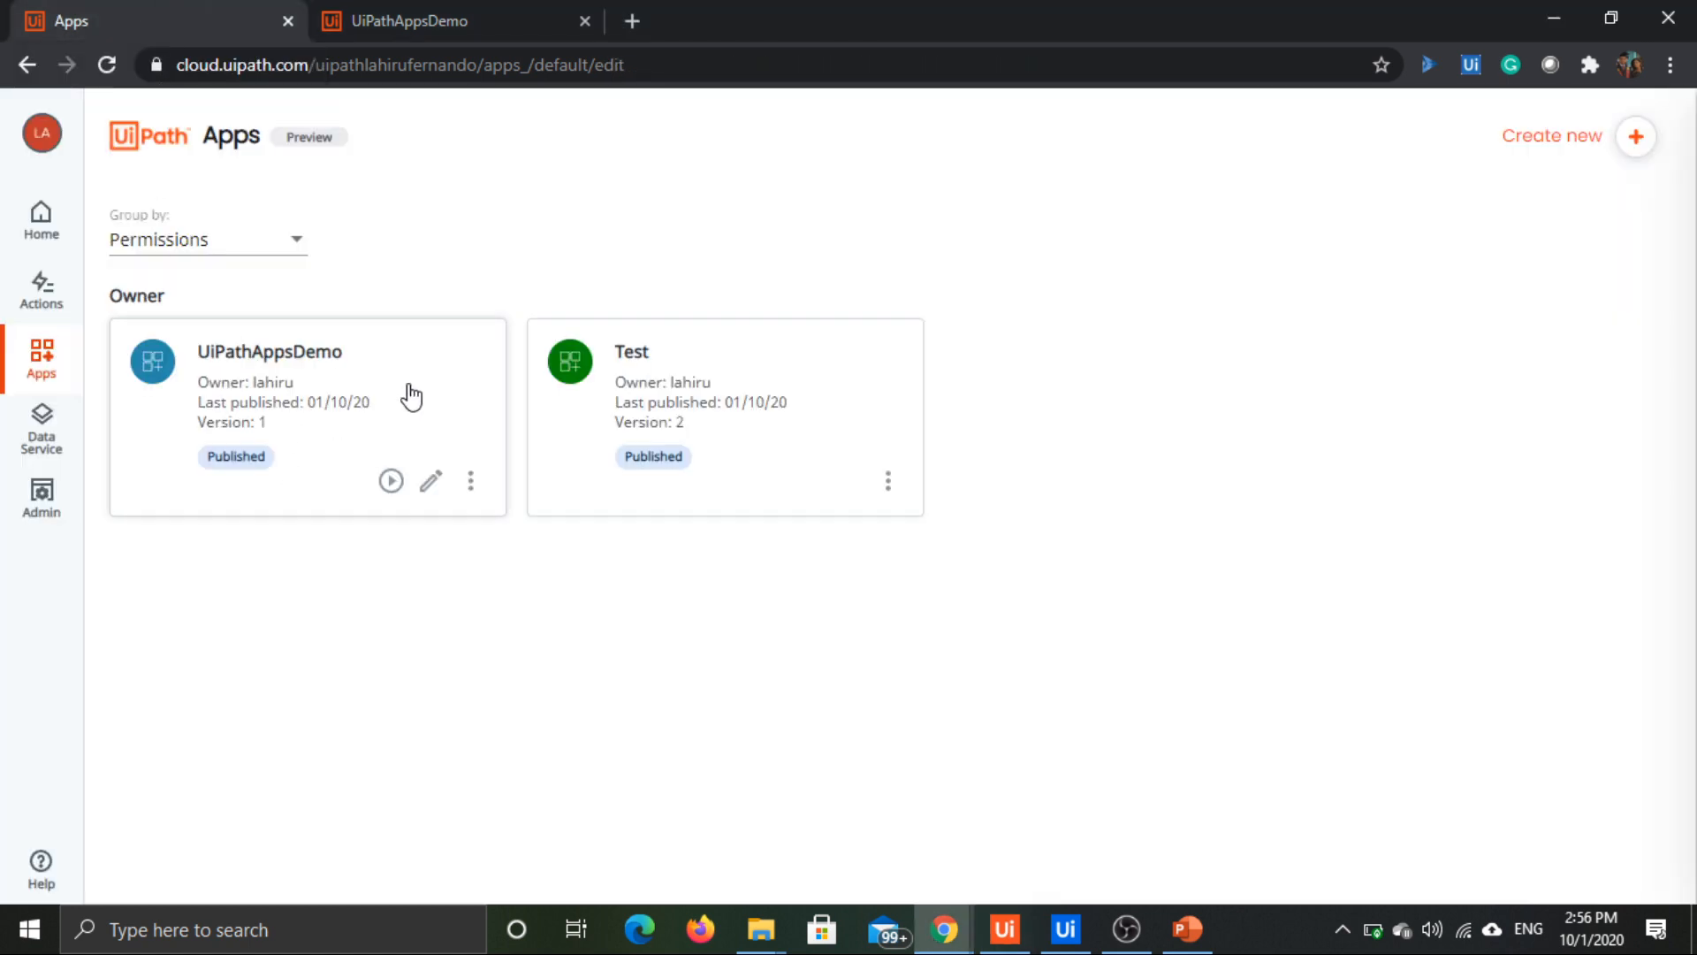
left_click(471, 483)
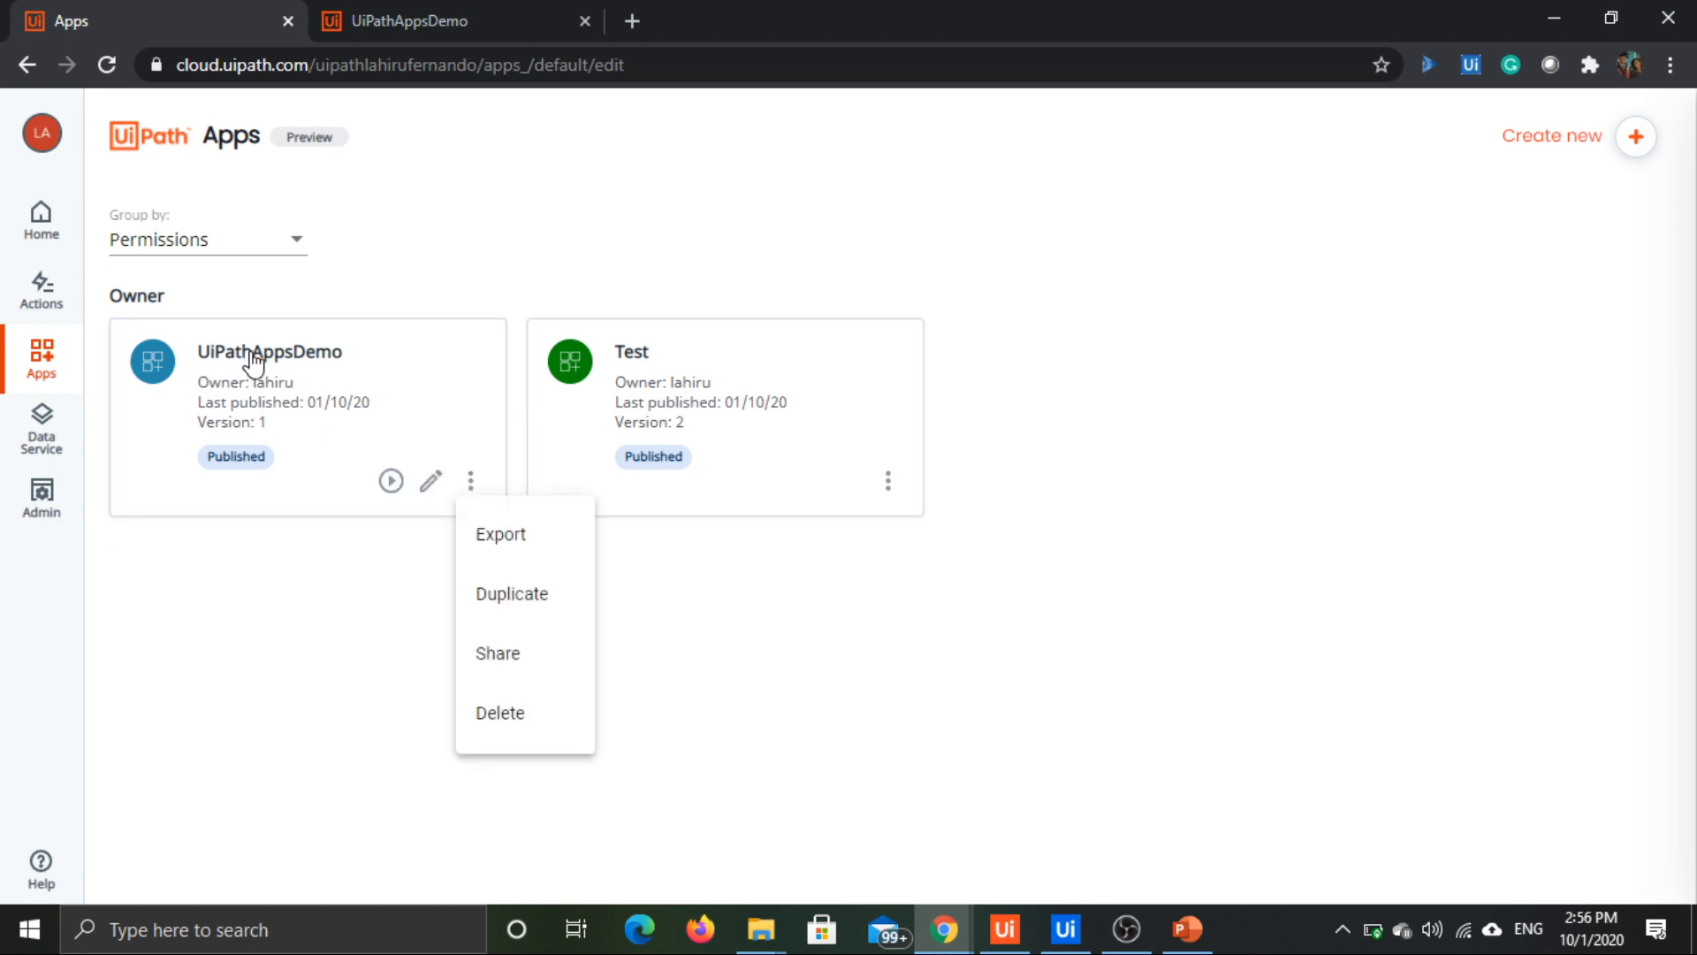
left_click(250, 366)
left_click(433, 484)
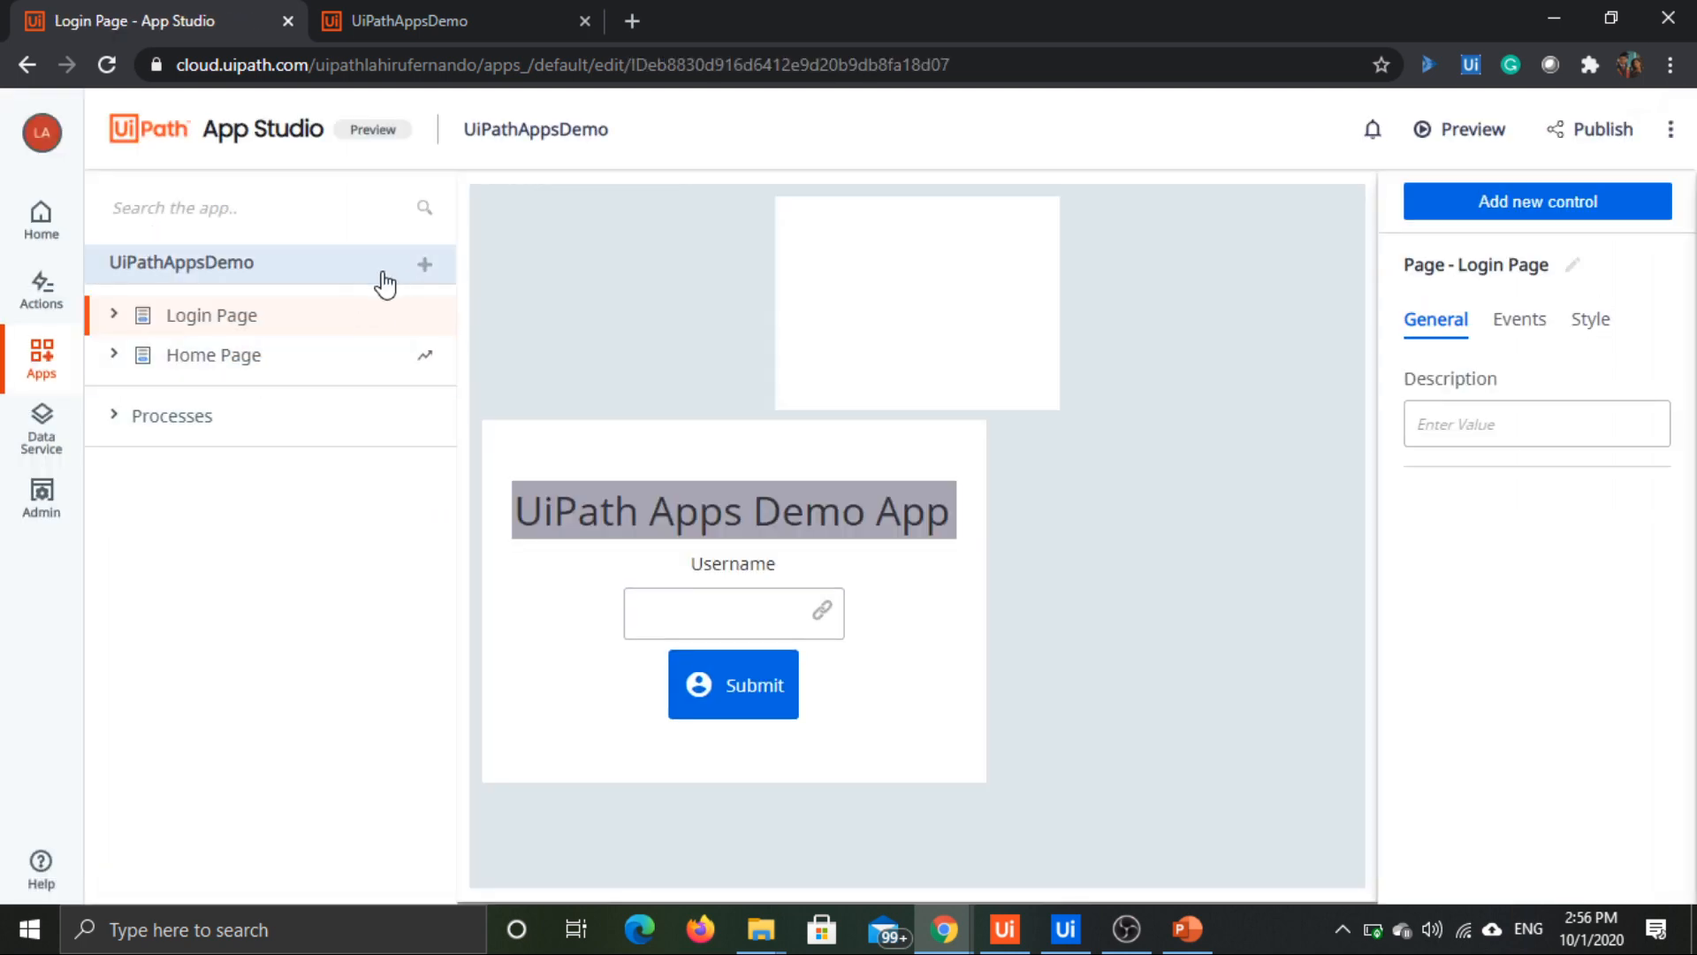
Step: Examine the UiPathAppsDemo app's settings, covering its general details, production URL, user permissions and version history
left_click(273, 265)
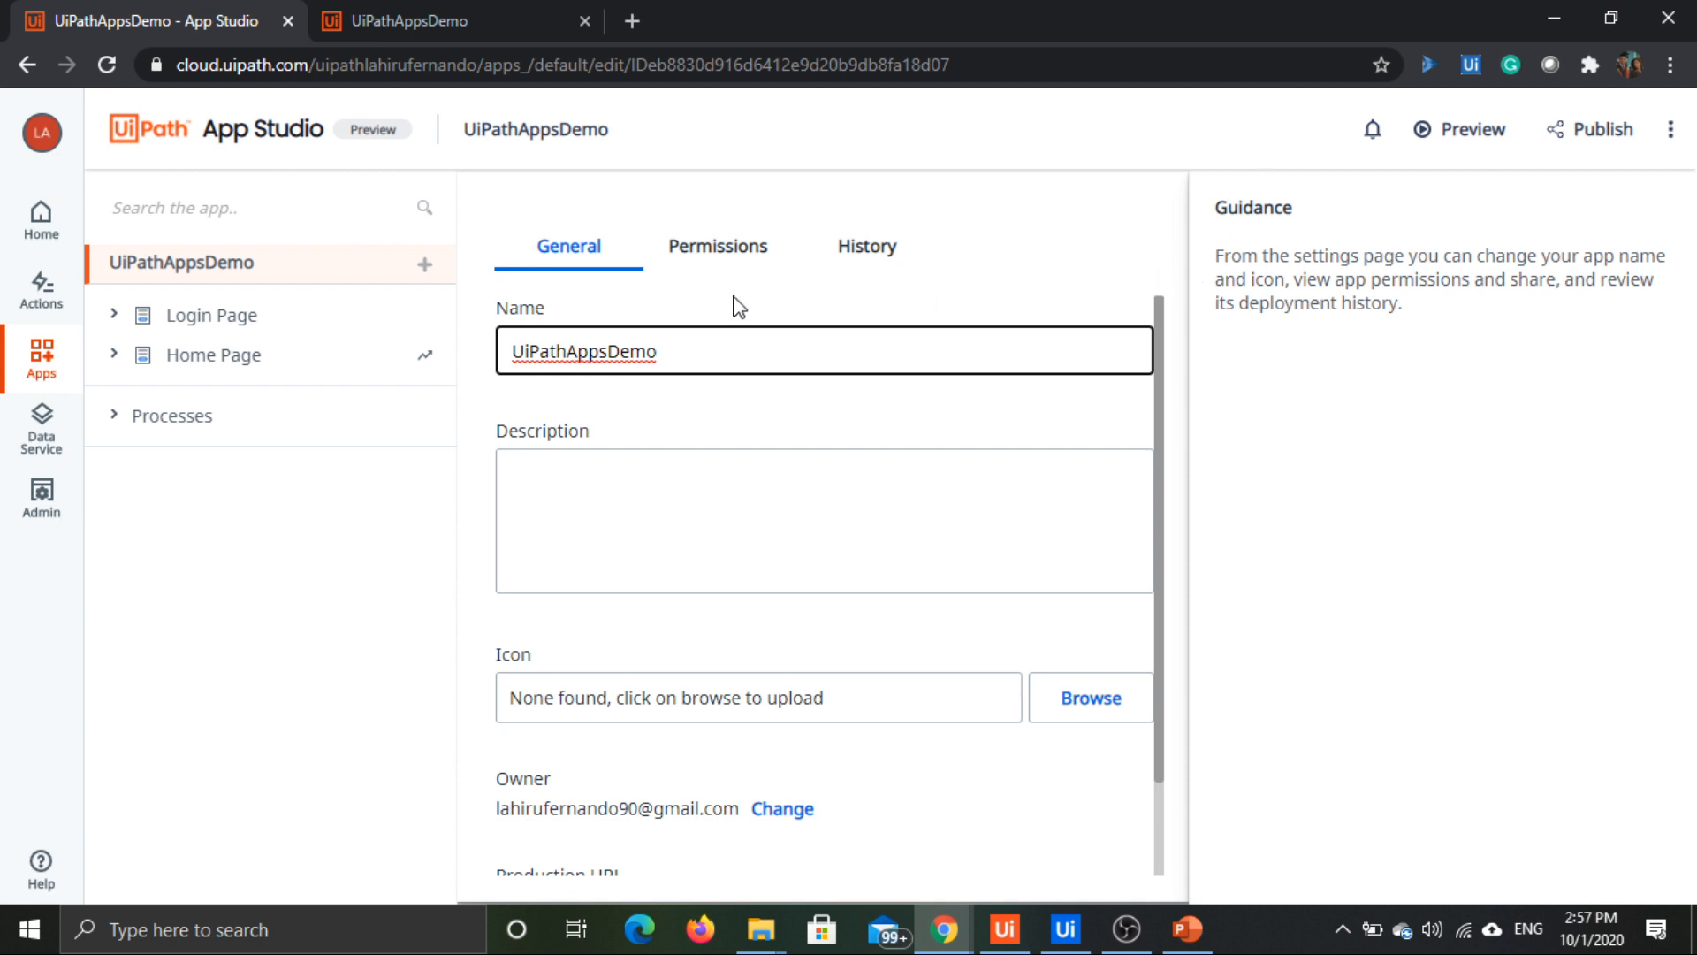
scroll(899, 555, "down", 2)
scroll(908, 583, "up", 2)
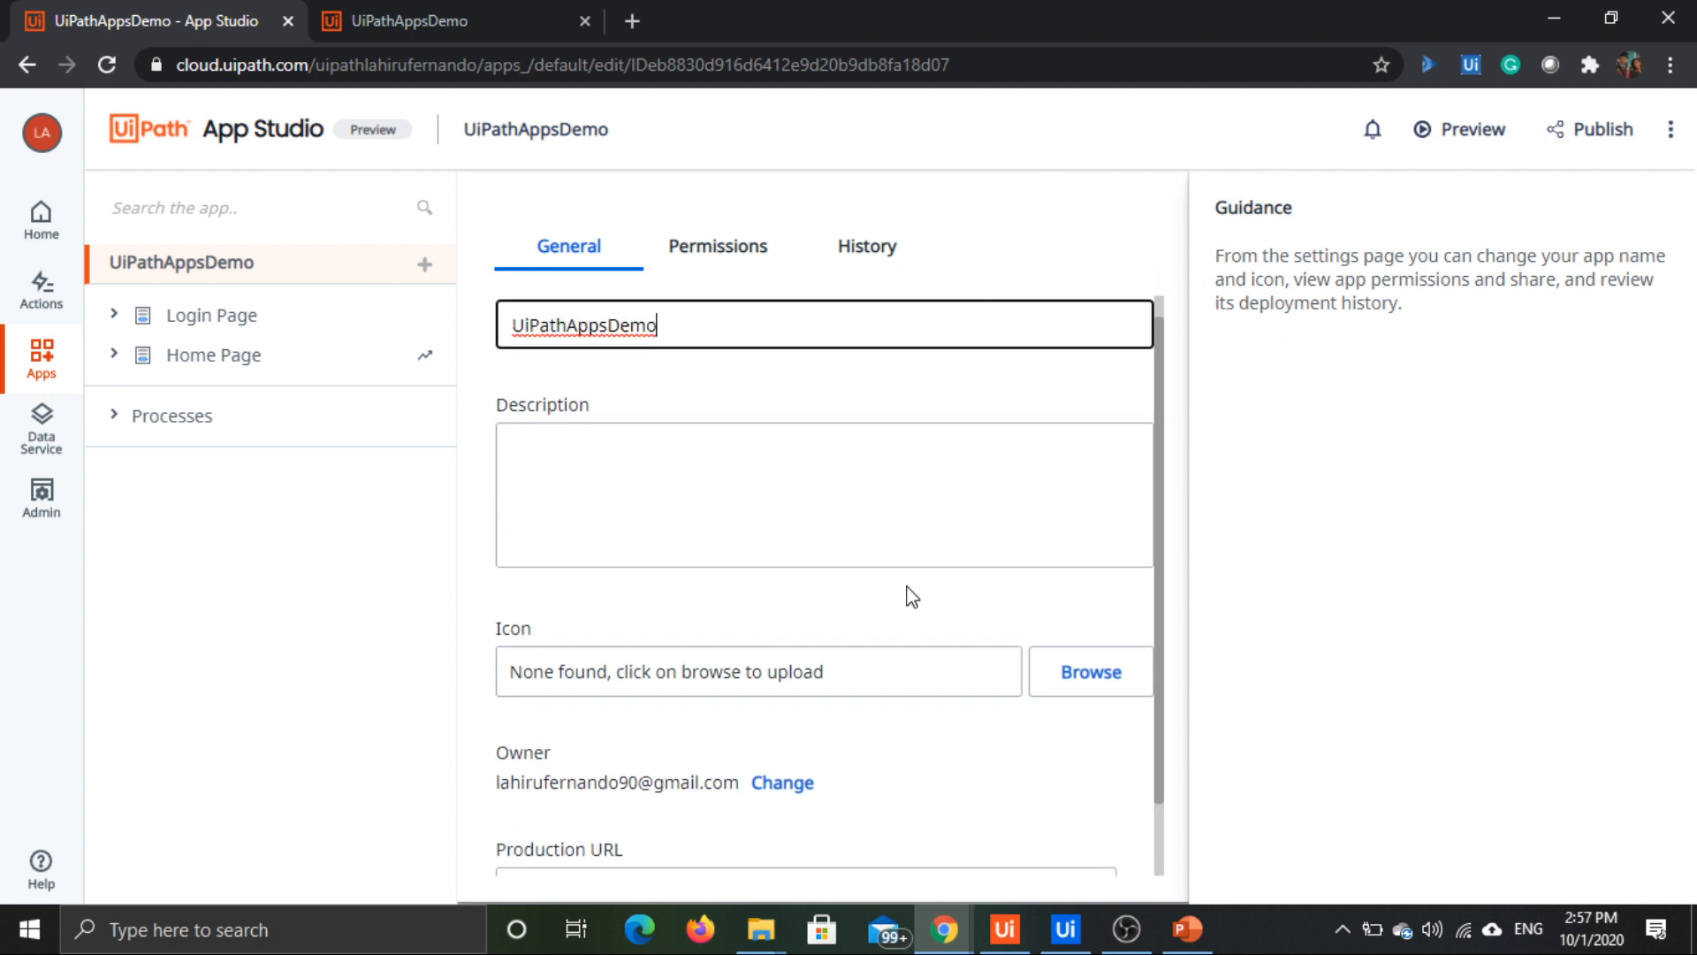
left_click(736, 495)
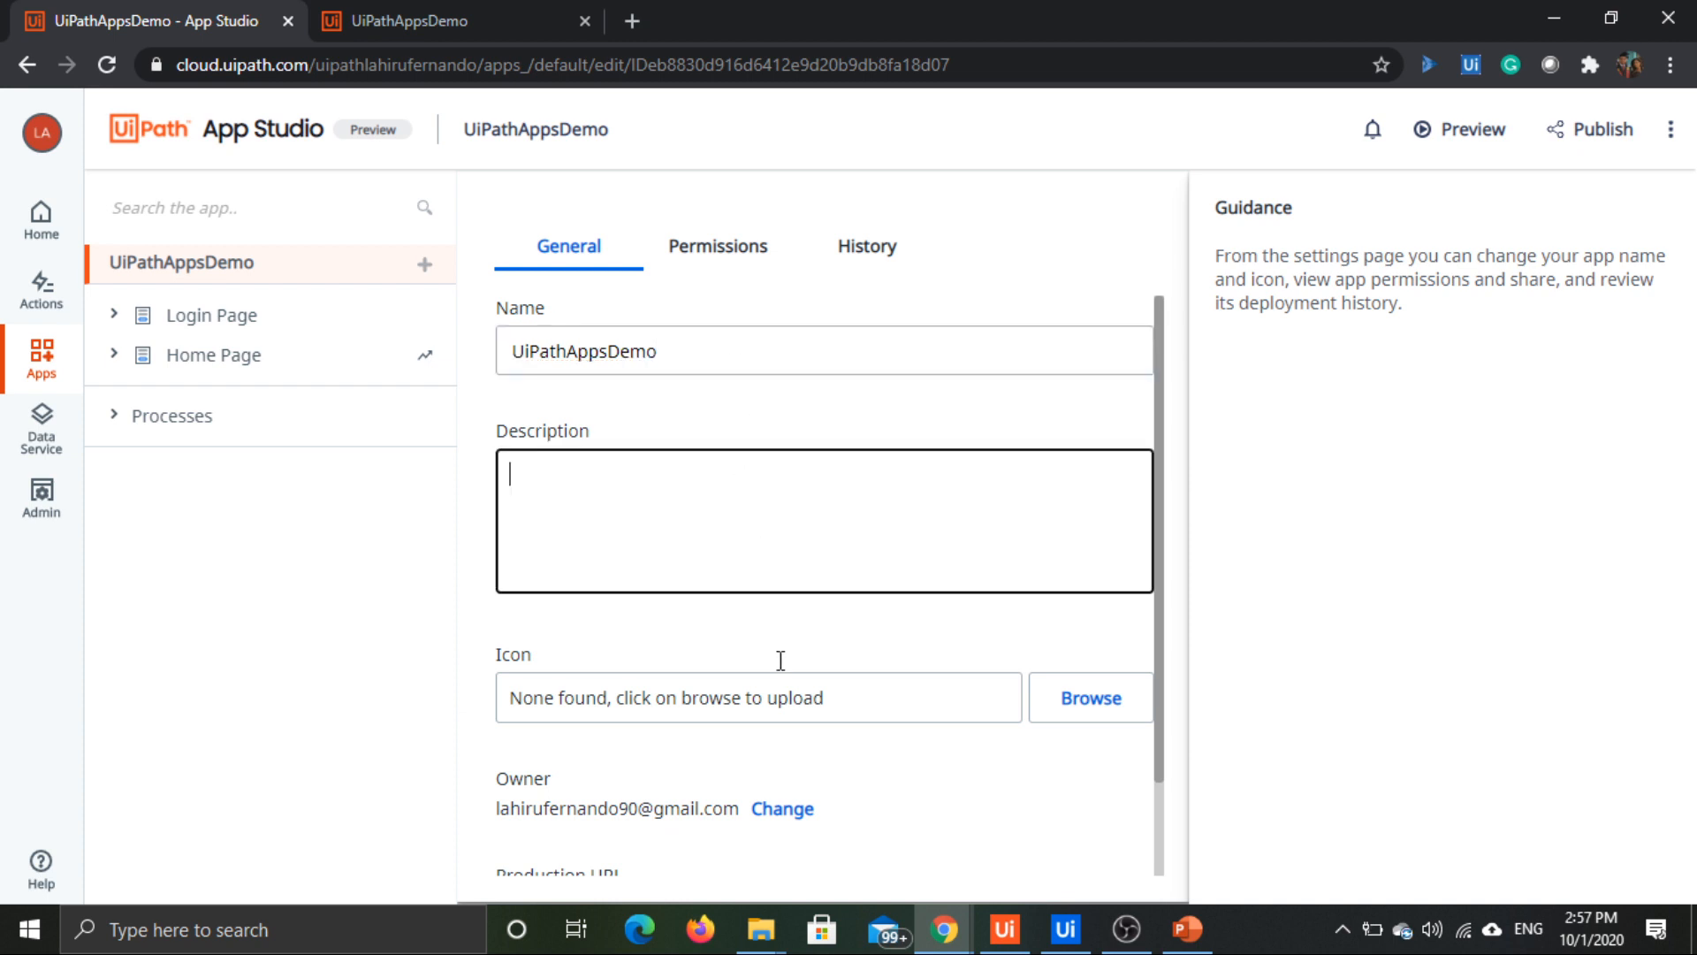
scroll(786, 694, "down", 1)
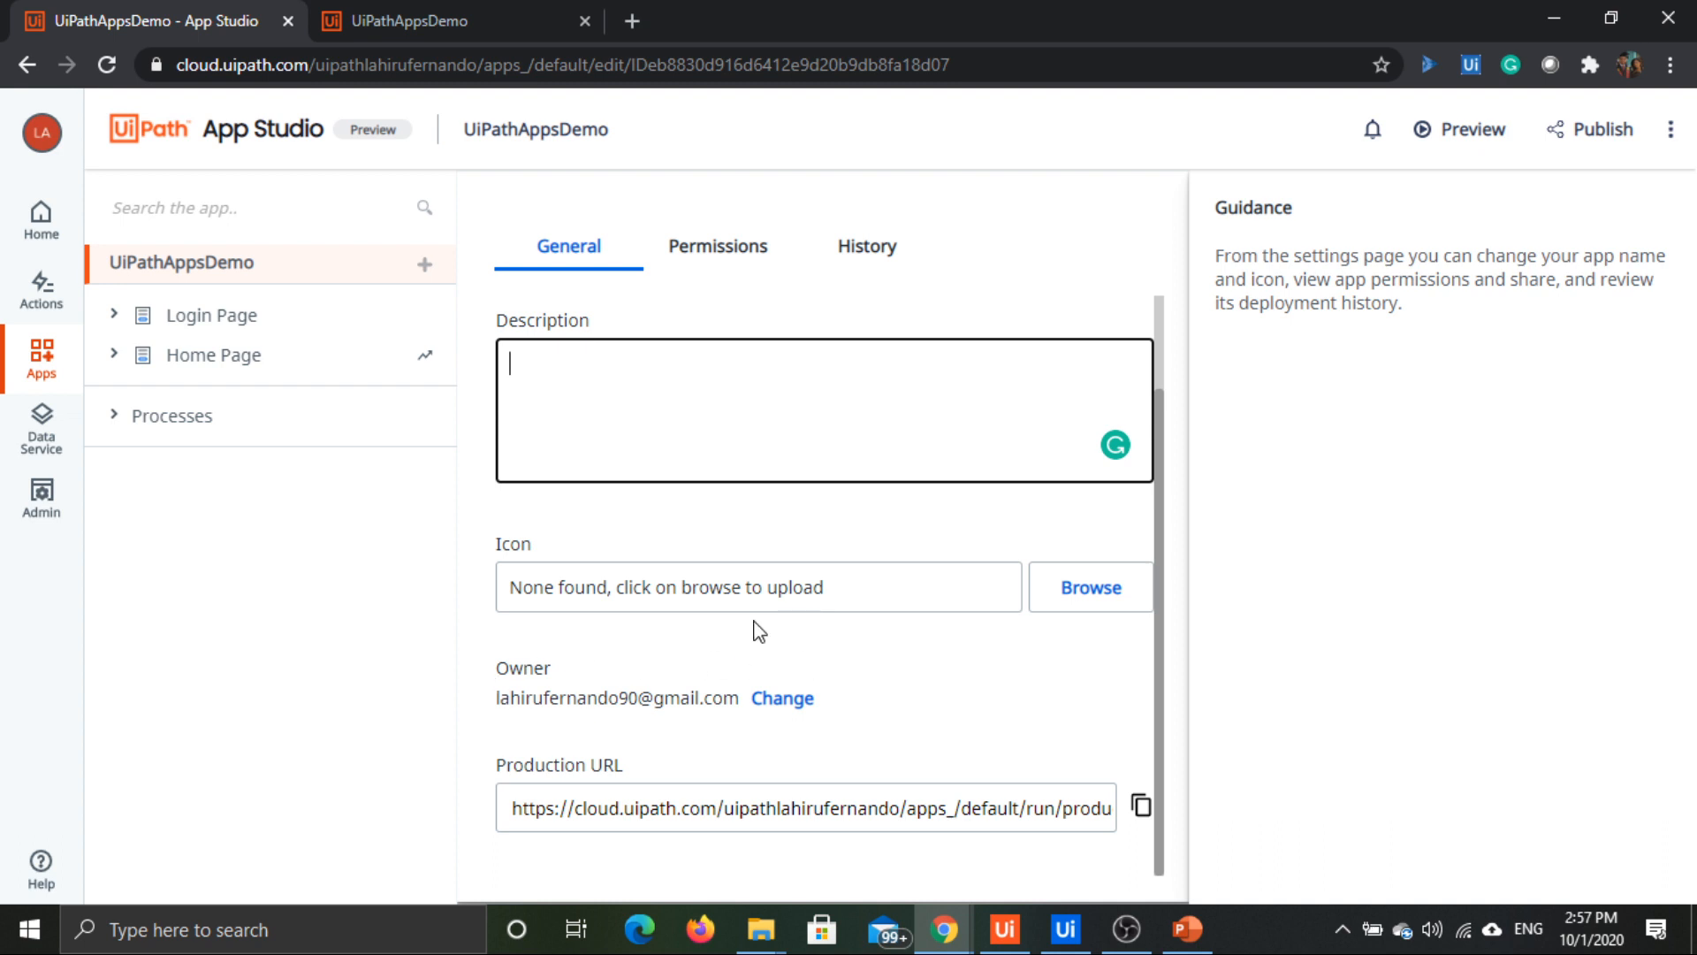
scroll(767, 610, "up", 1)
left_click(721, 251)
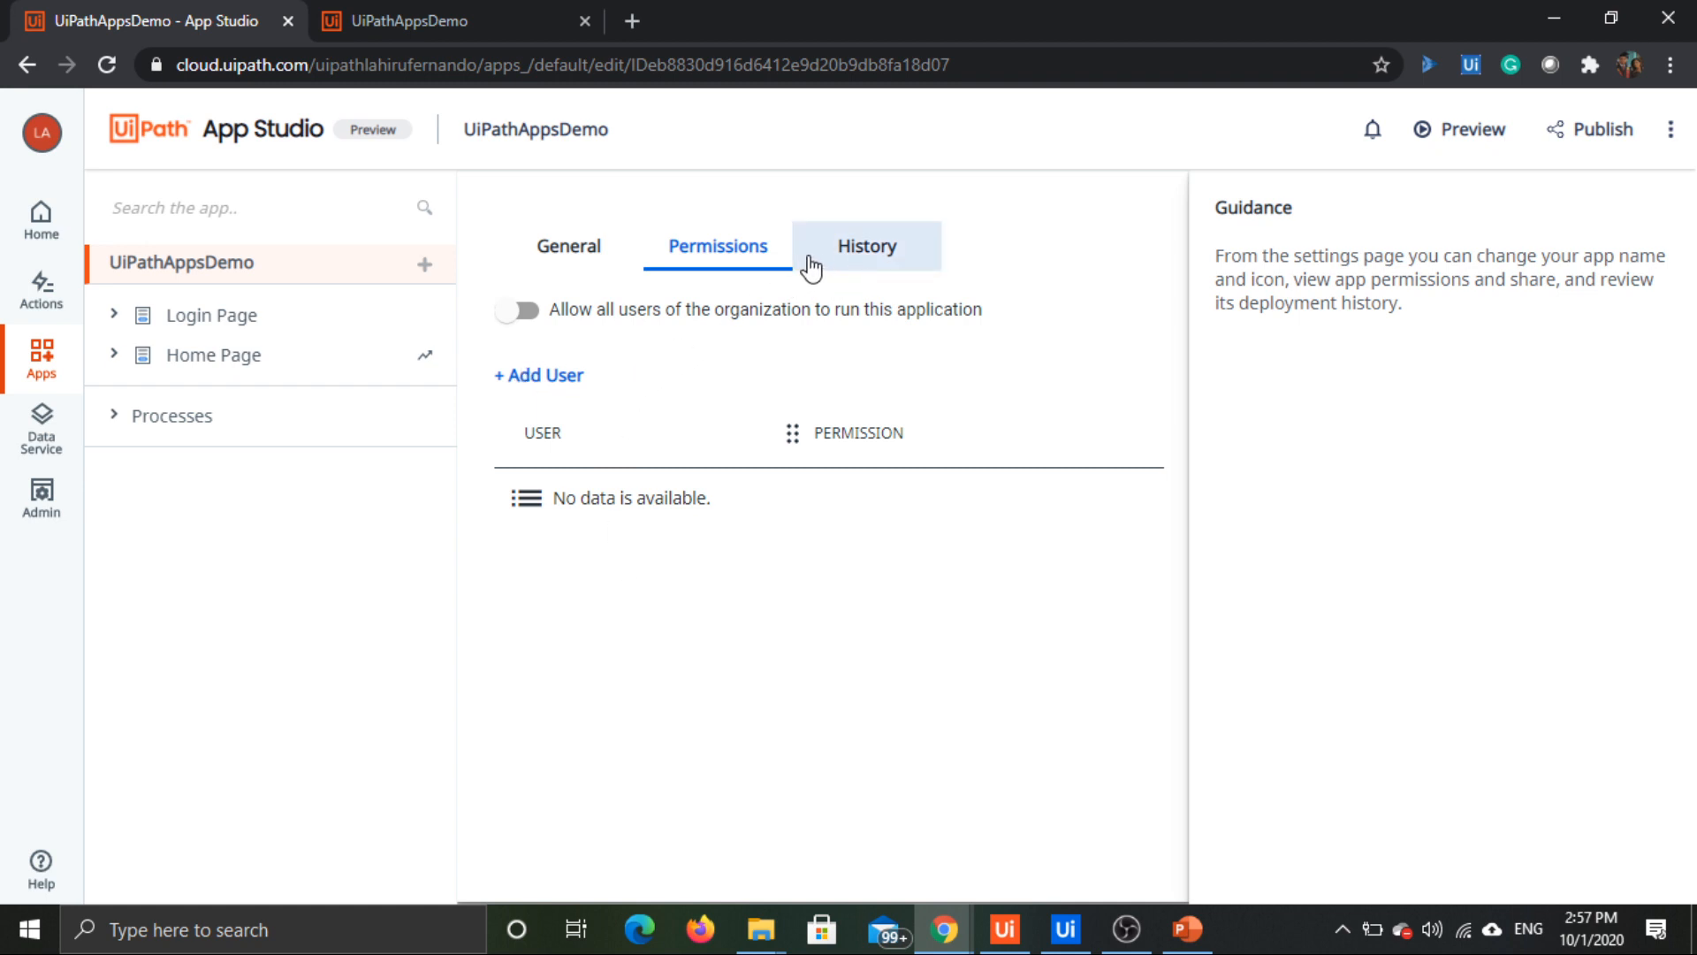
left_click(921, 258)
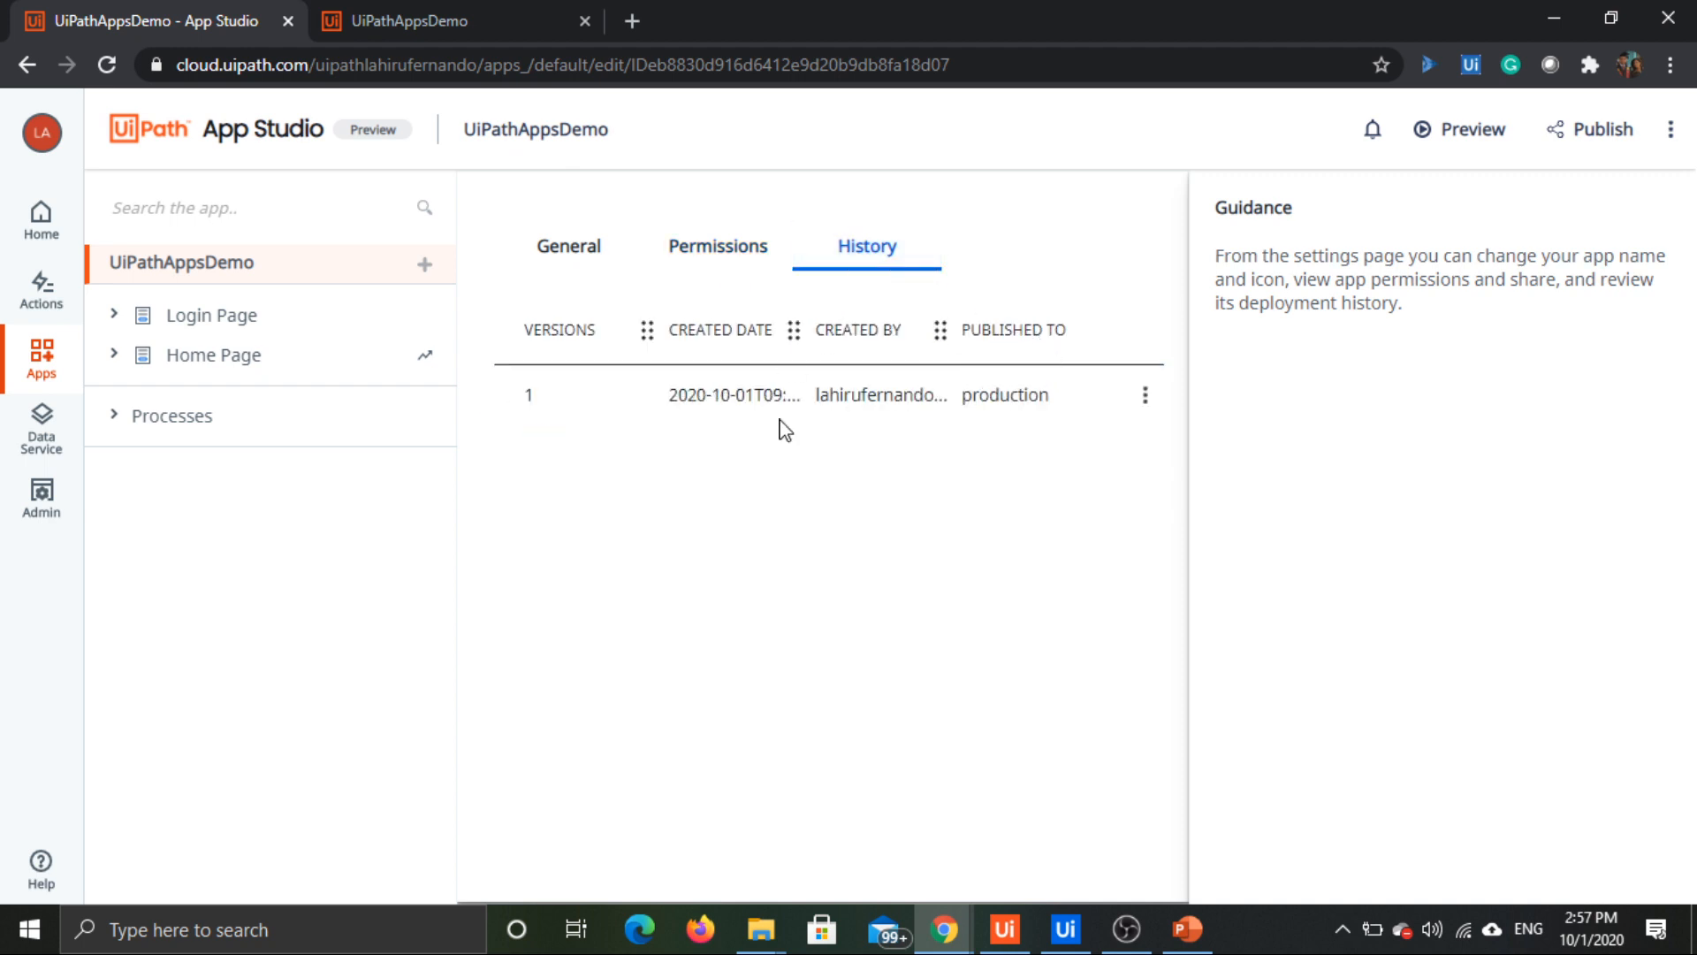